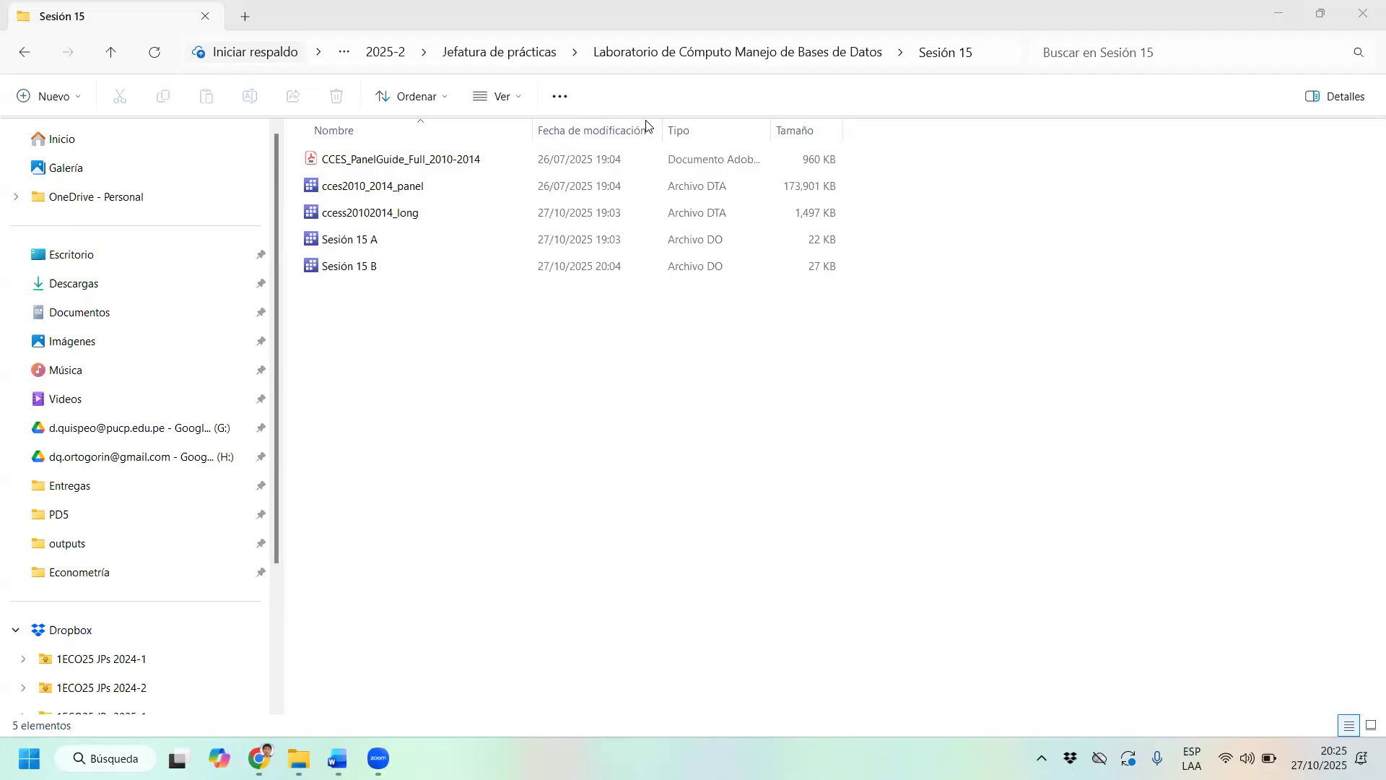
Open the Sesión 15 A do-file and arrange it side by side with the Stata/MP 17.0 main window.
key(s)
double_click(418, 238)
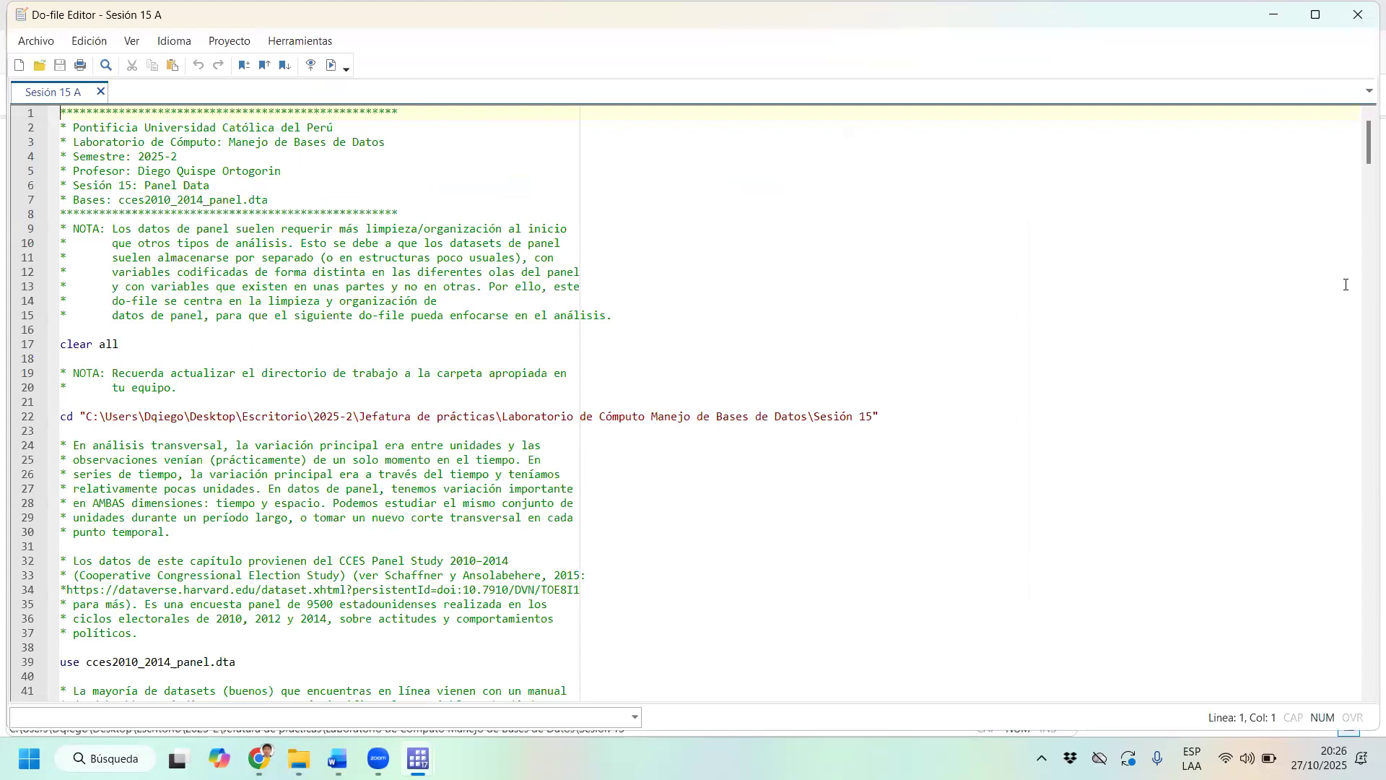
key(super+Right)
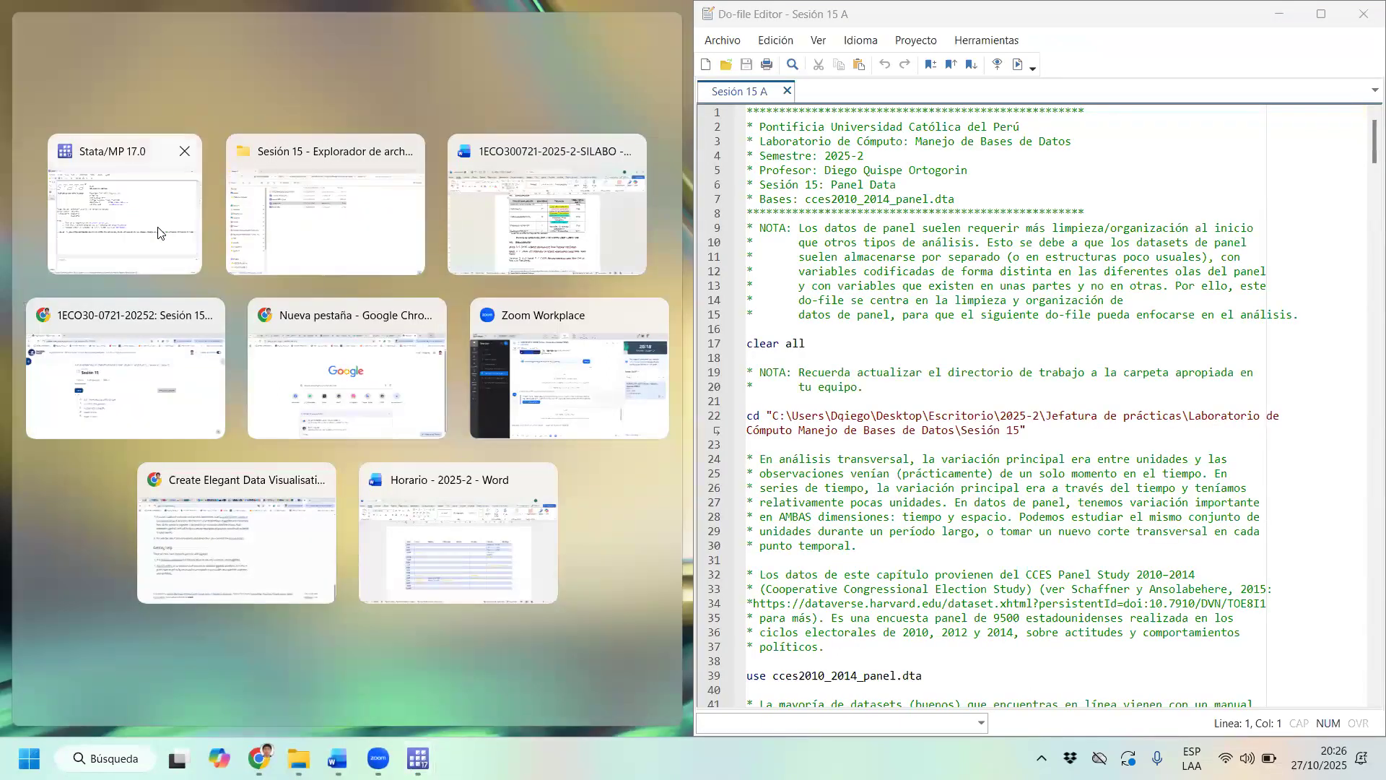
click(158, 232)
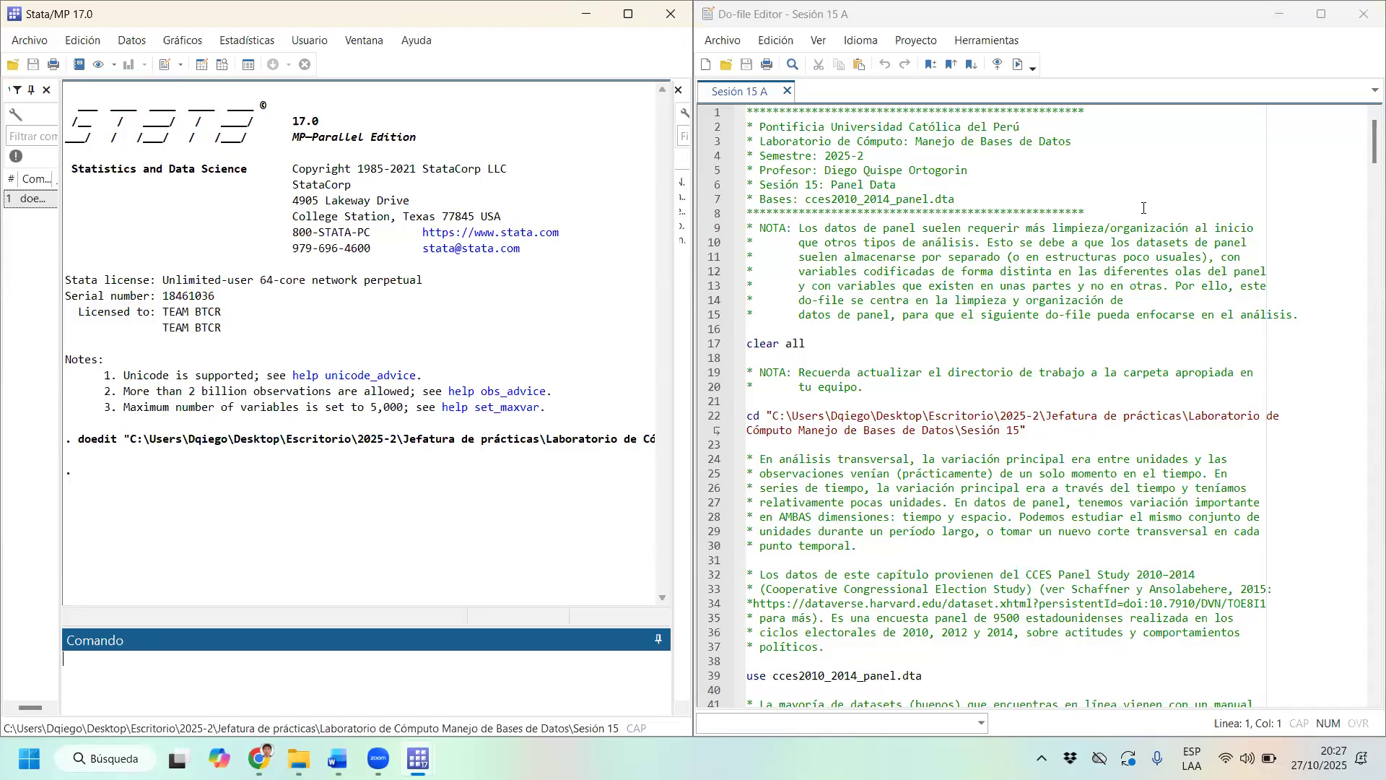
Run the do-file's clear all command, plus the cd command that sets the working directory to the Sesión 15 folder.
drag(809, 345, 746, 345)
click(1017, 65)
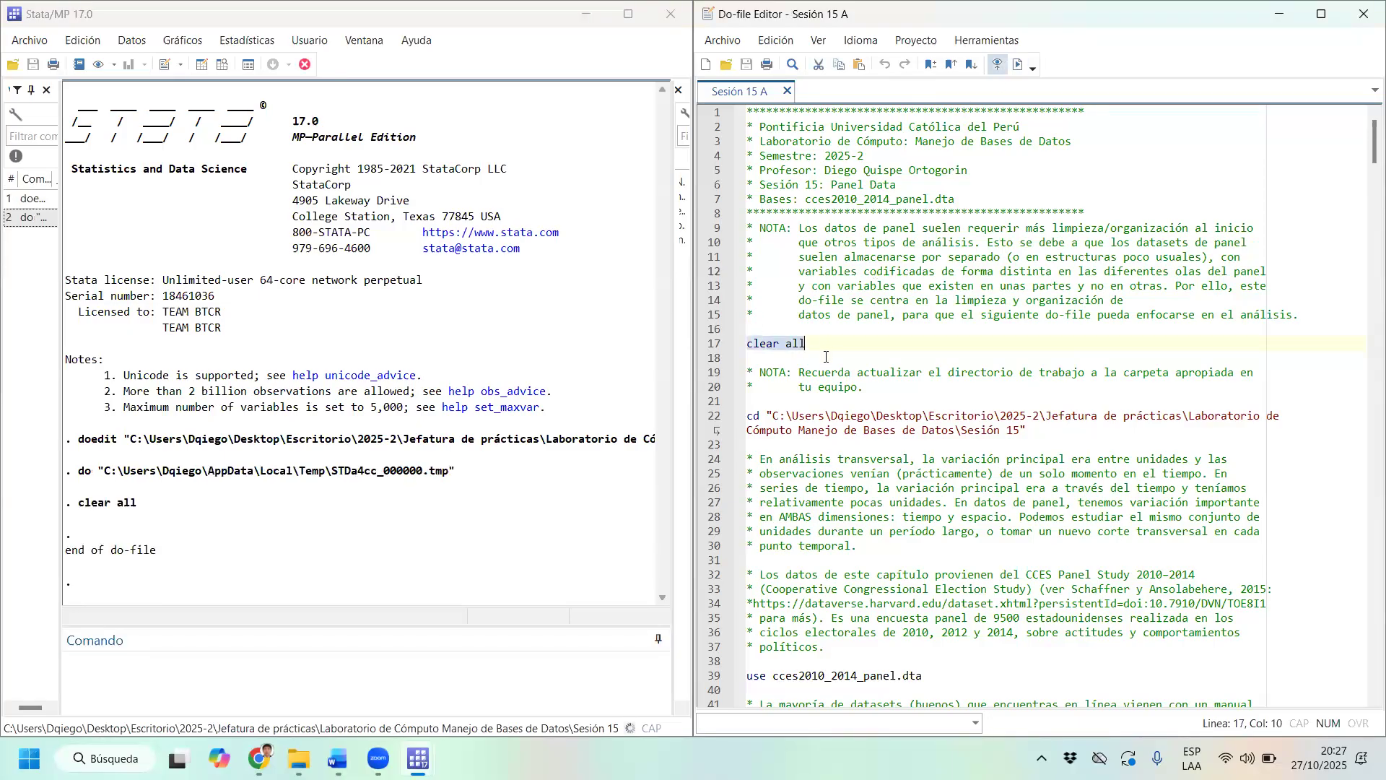
click(768, 416)
shift+click(1021, 433)
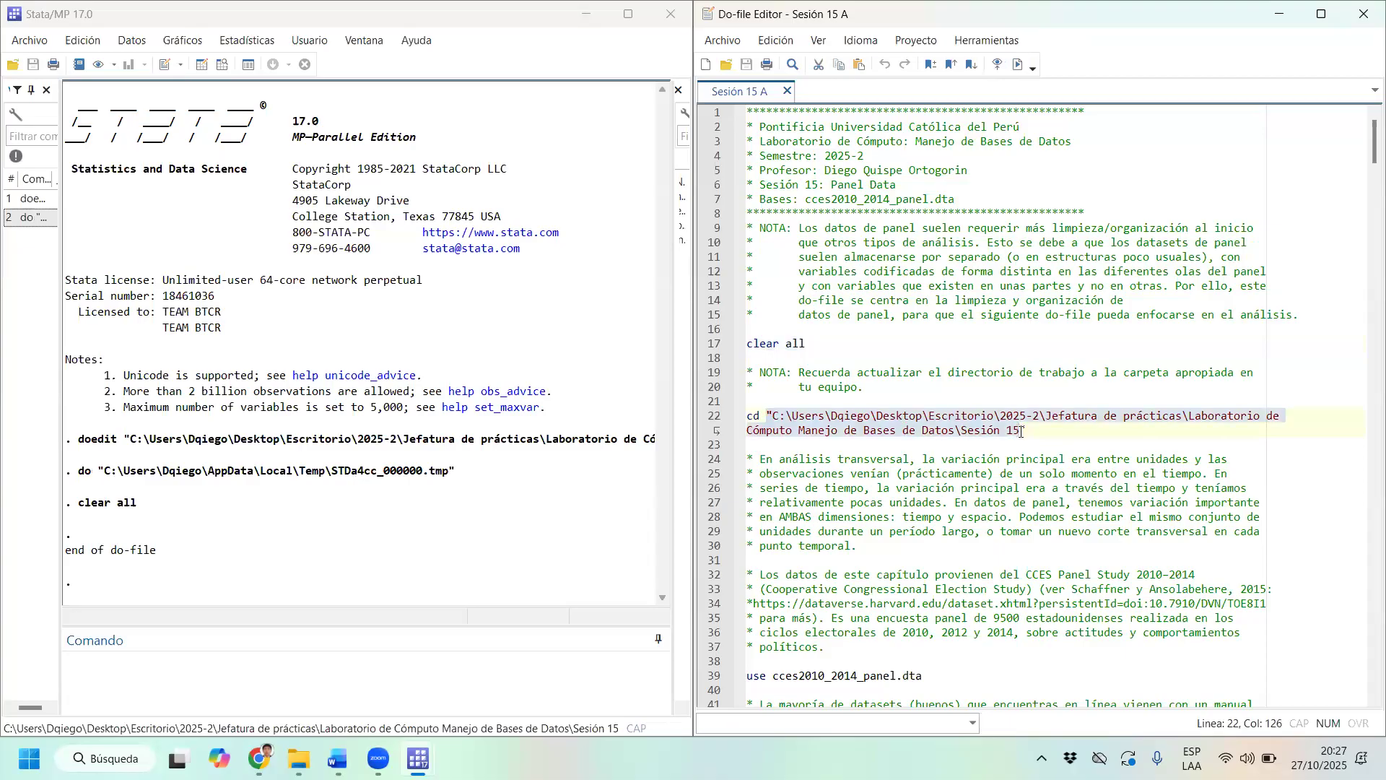
click(1017, 63)
Copy the dataverse.harvard.edu dataset URL from the comment on line 34 of the do-file.
scroll(1017, 117, down, 2)
scroll(1018, 117, down, 7)
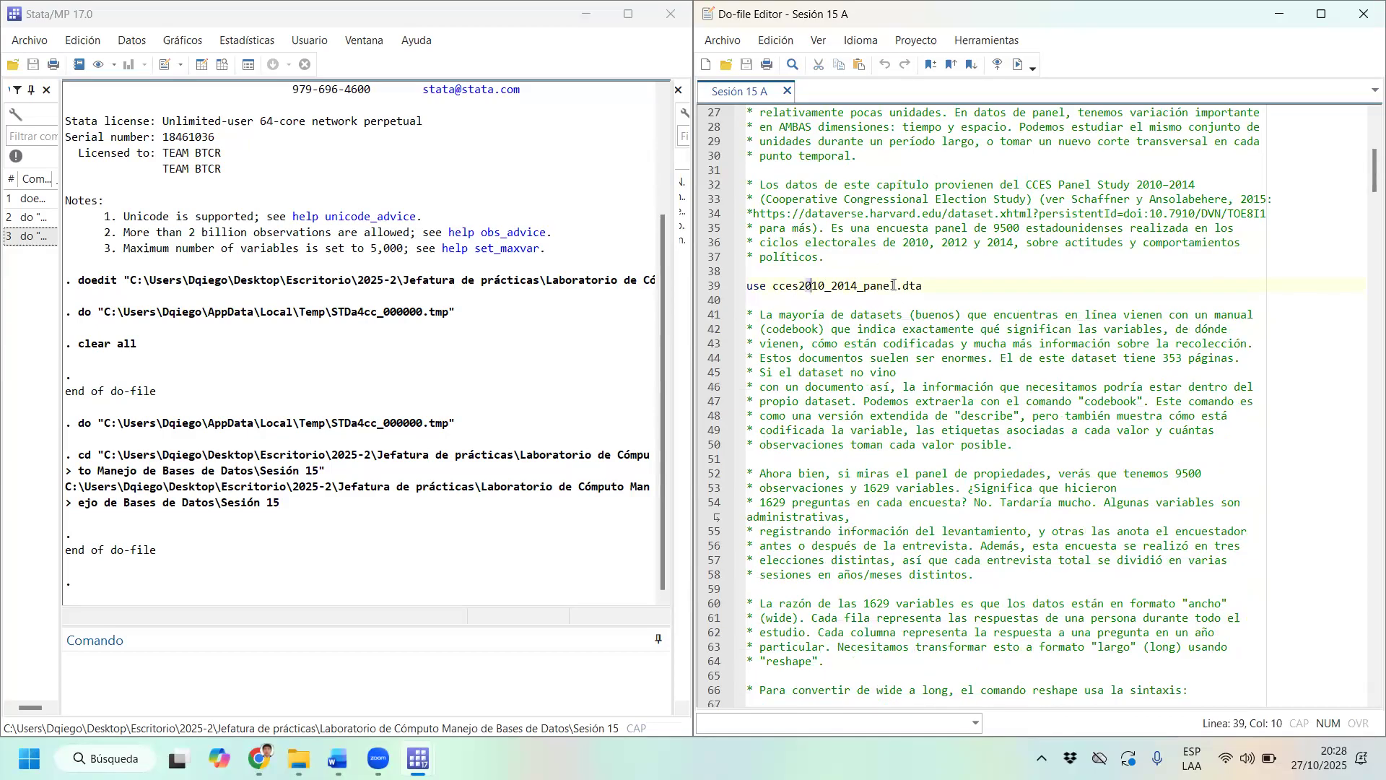
drag(806, 286, 892, 286)
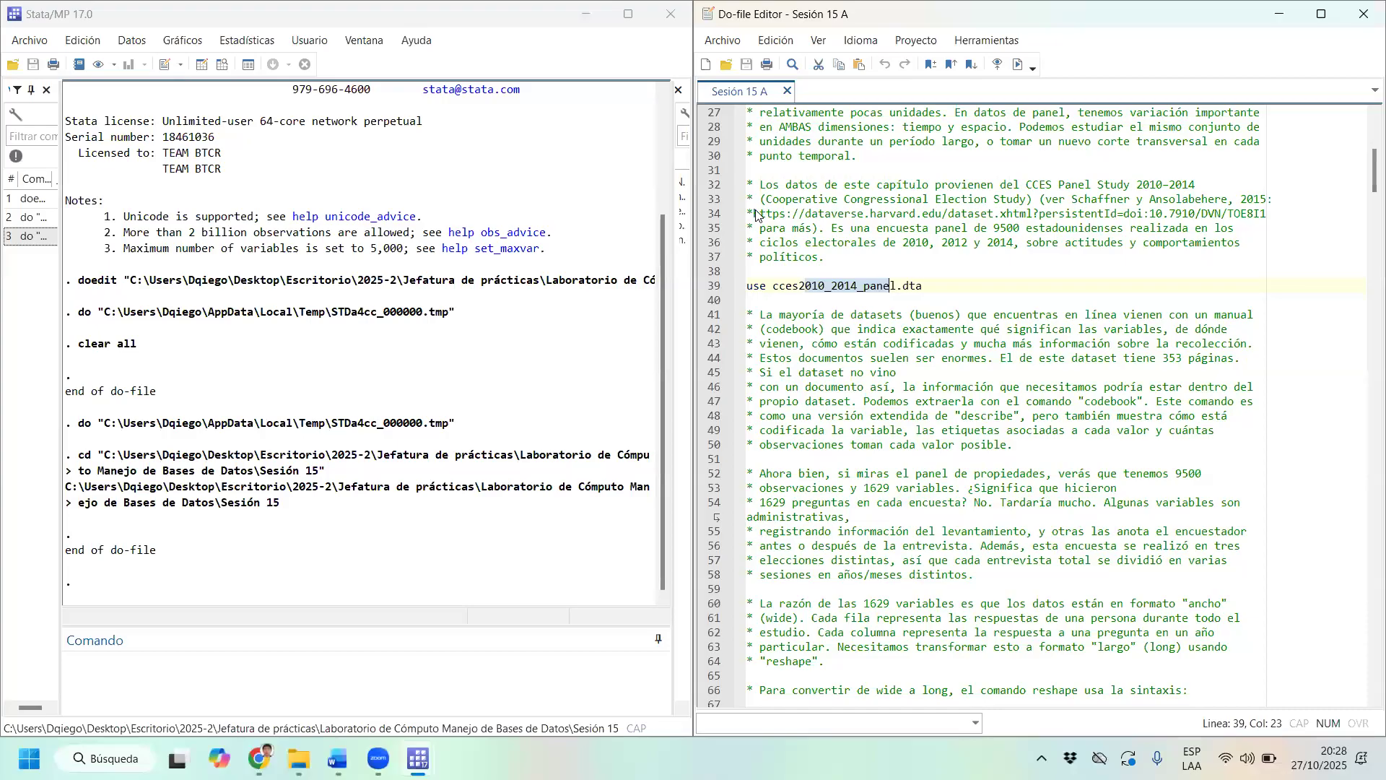
drag(754, 215, 1044, 214)
drag(906, 224, 1267, 215)
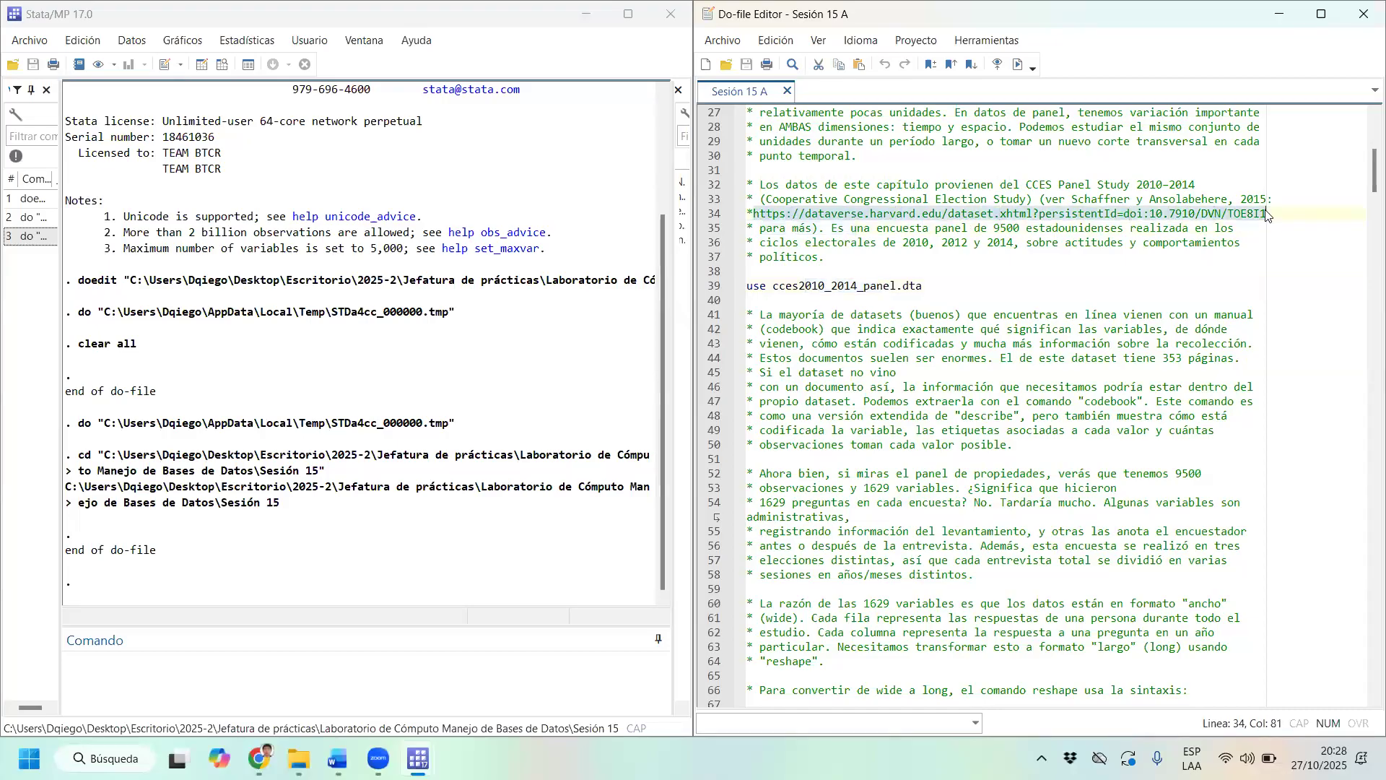
right_click(1123, 217)
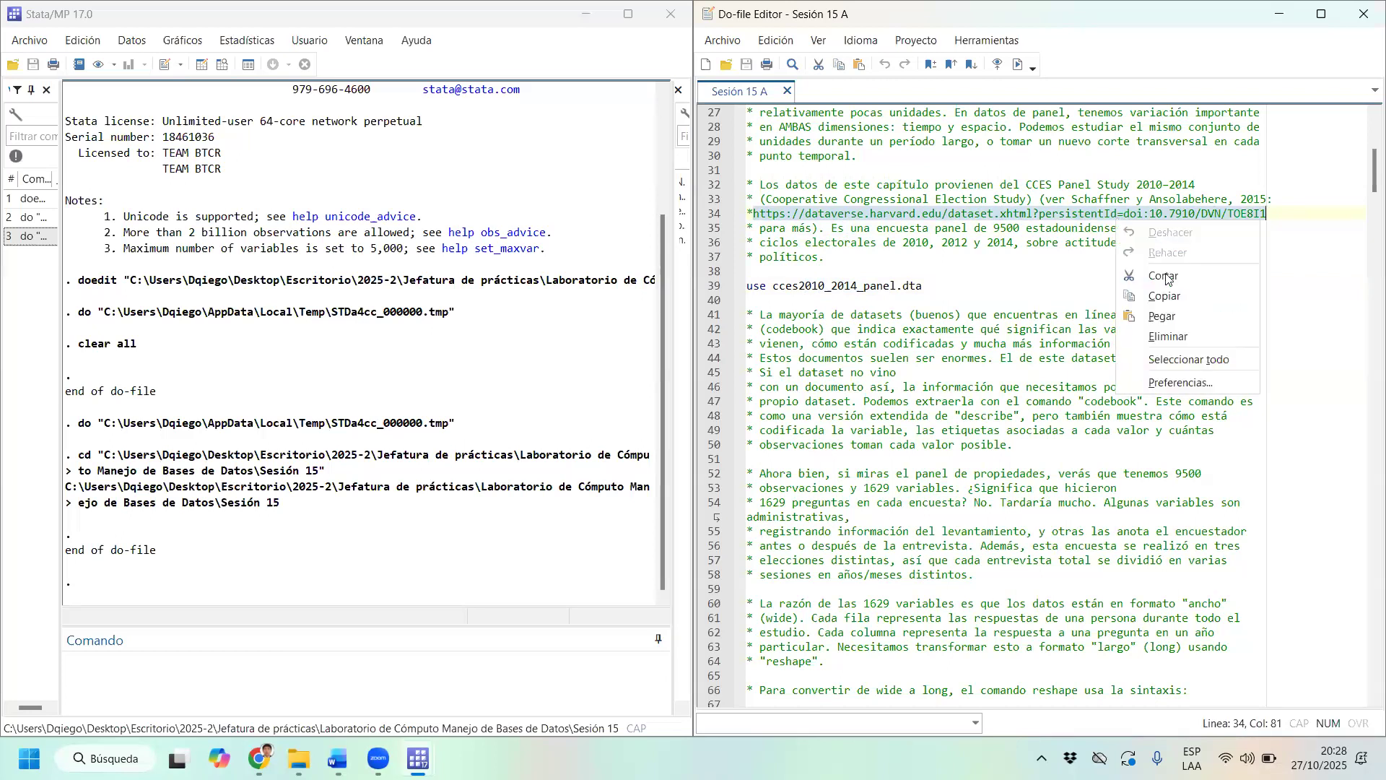
click(1164, 296)
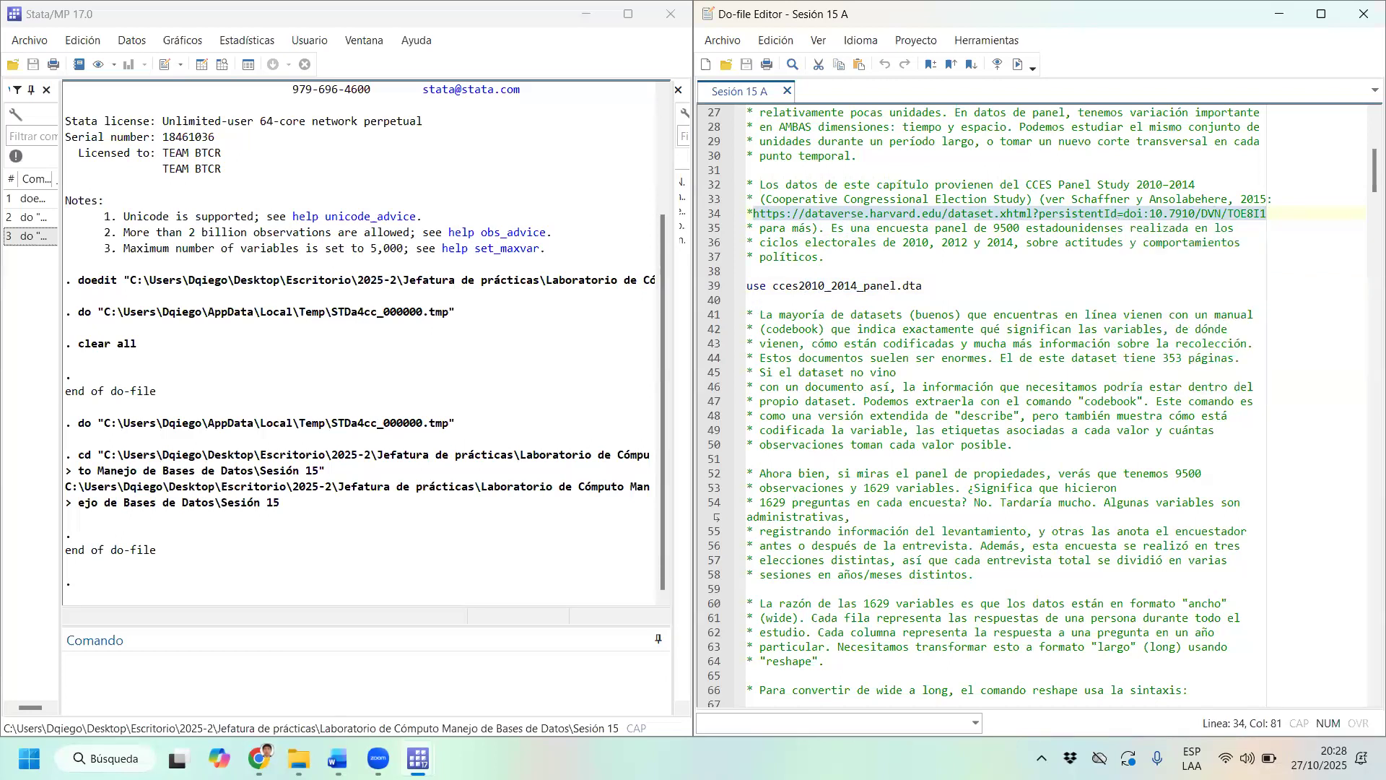
Switch to the Chrome window with the PAIDEIA course page and load the copied dataset URL in a new tab, keeping the window maximized.
mouse_move(258, 758)
click(430, 699)
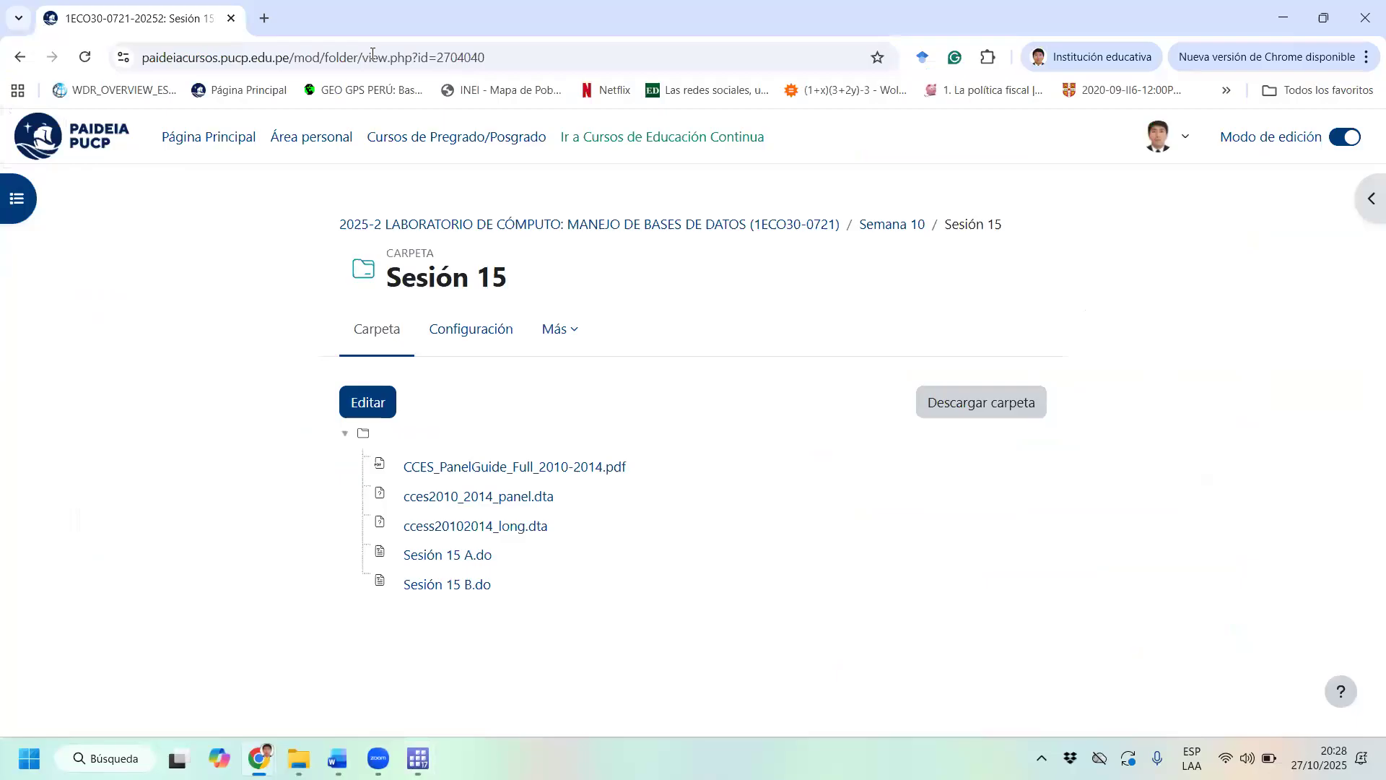
click(264, 19)
key(ctrl+v)
key(Return)
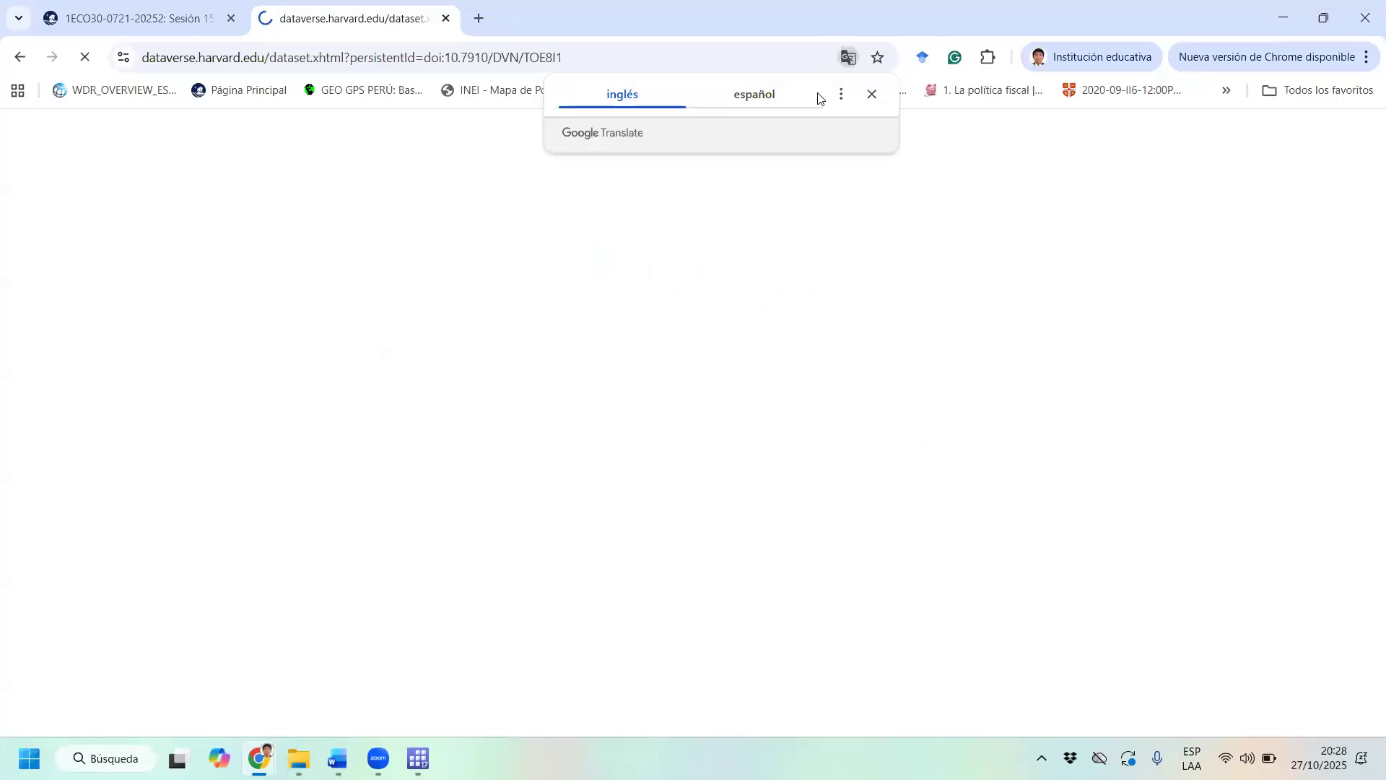
drag(780, 27, 432, 106)
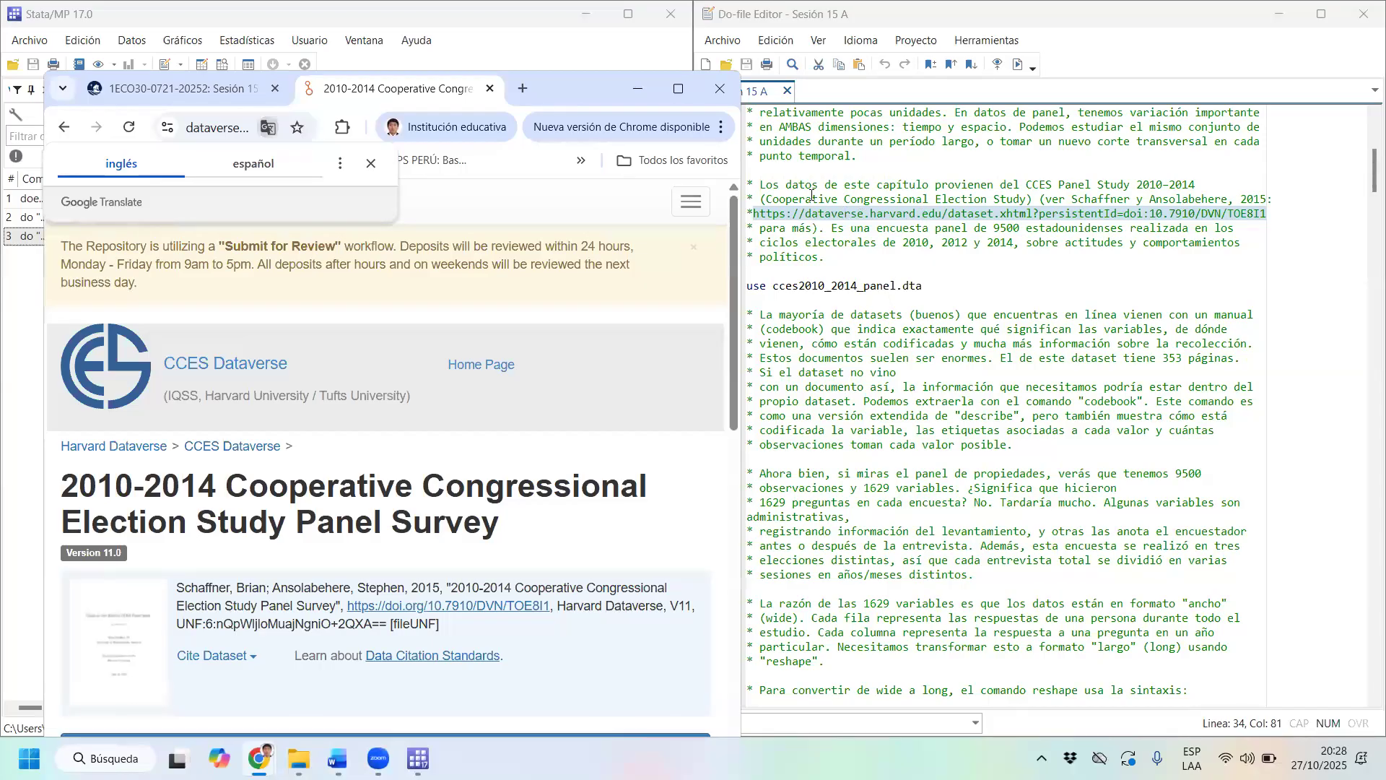
click(677, 88)
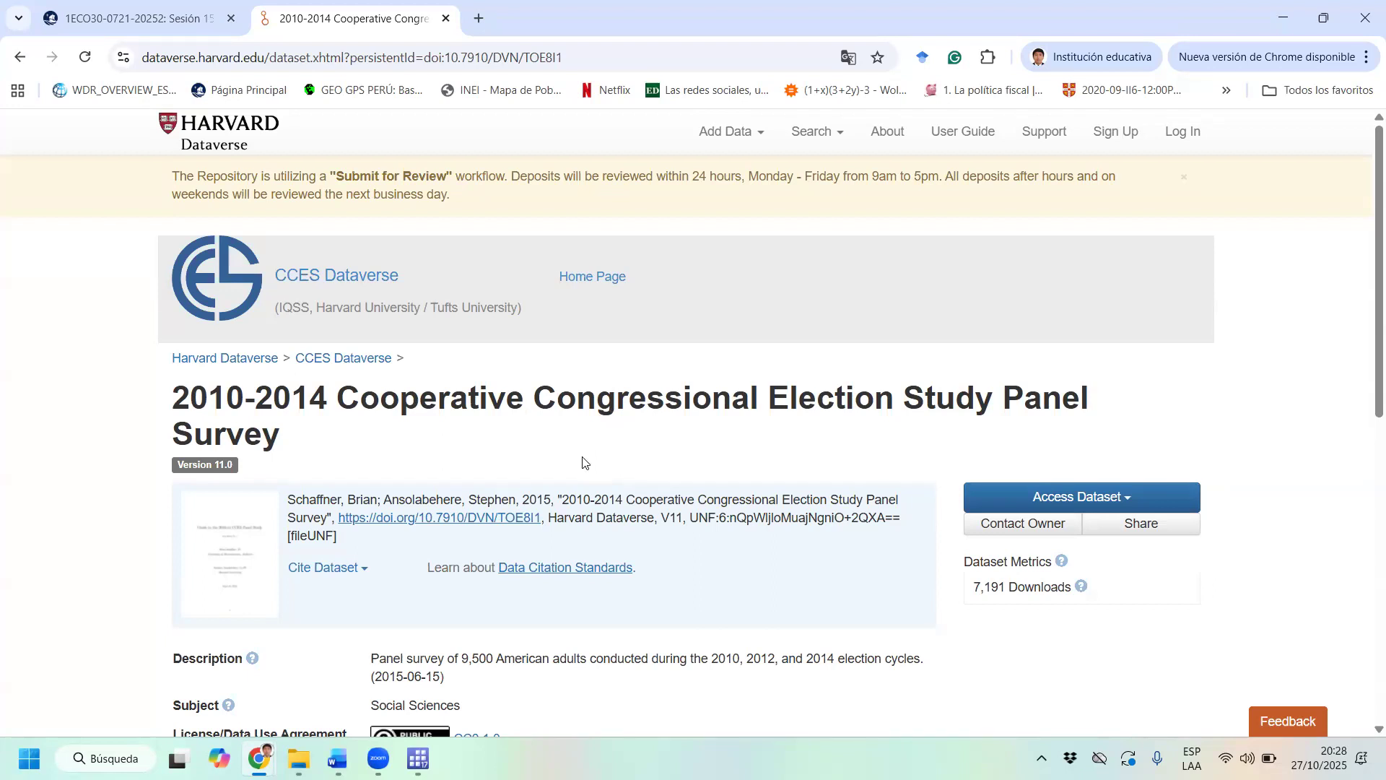
Examine the description and downloadable files of the 2010-2014 Cooperative Congressional Election Study Panel Survey.
scroll(584, 462, down, 1)
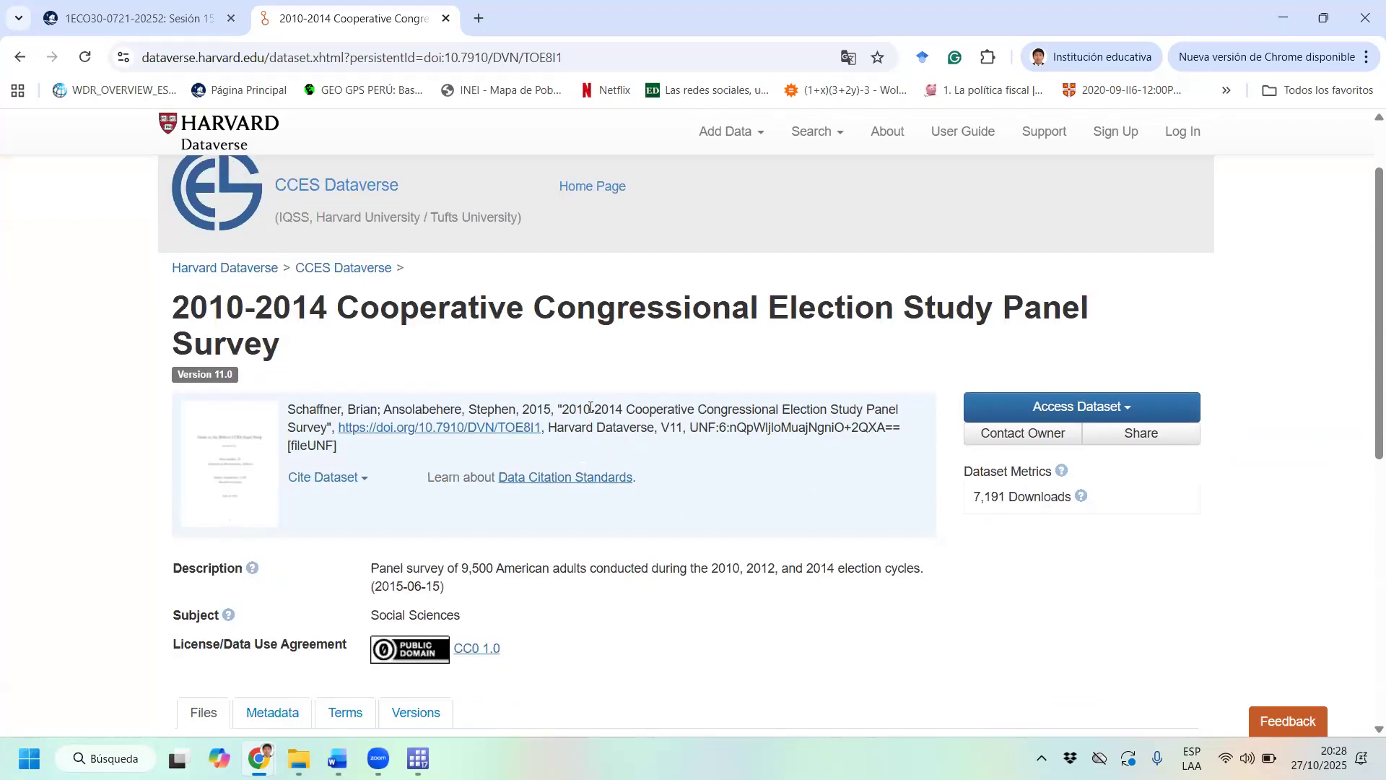
scroll(710, 402, down, 1)
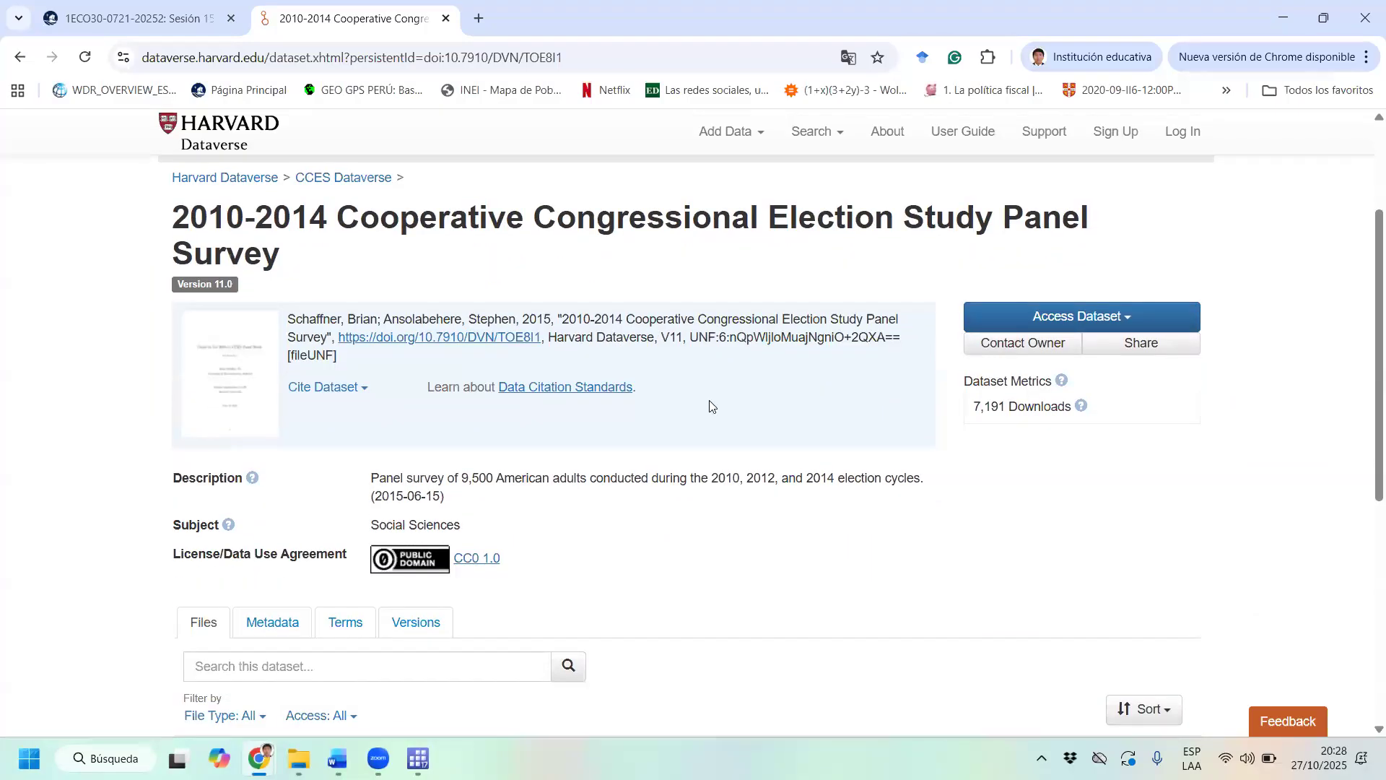
scroll(710, 401, down, 4)
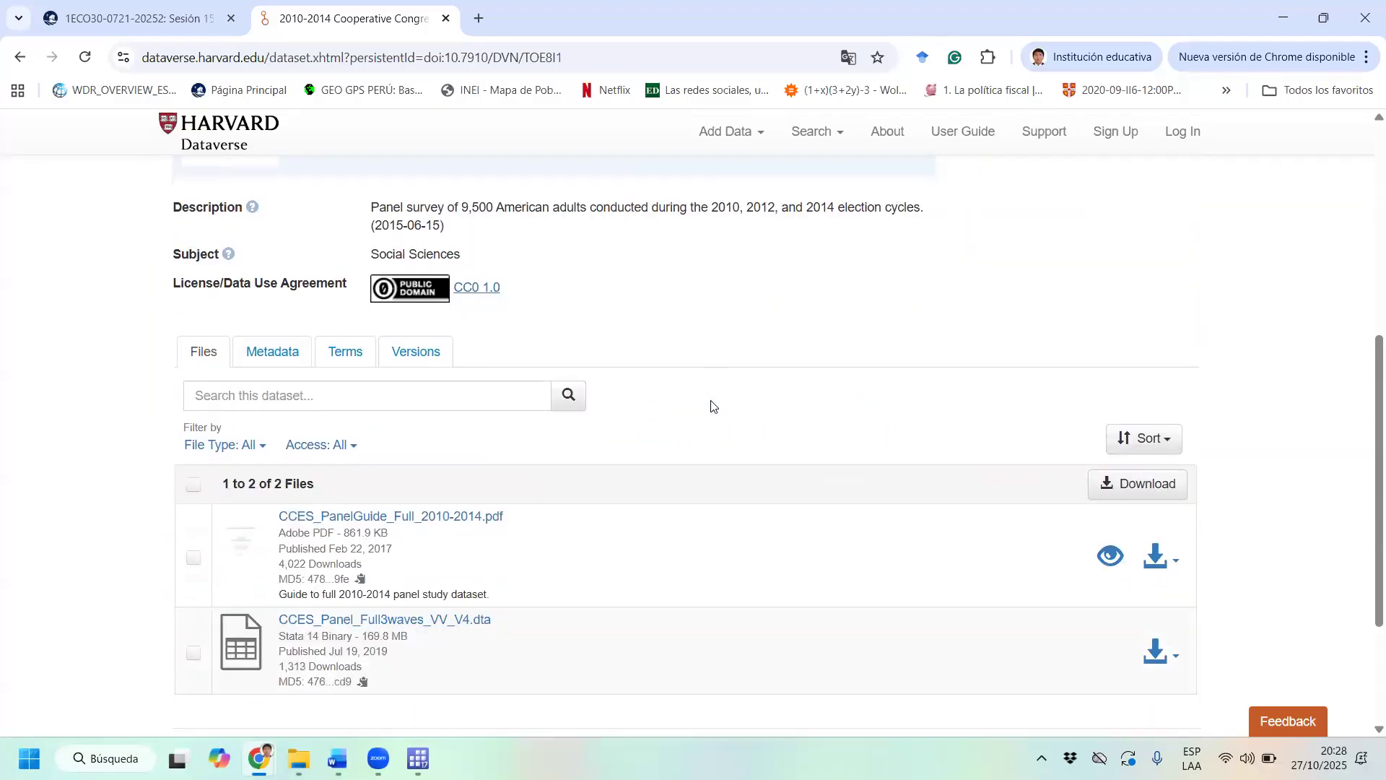
scroll(711, 406, down, 2)
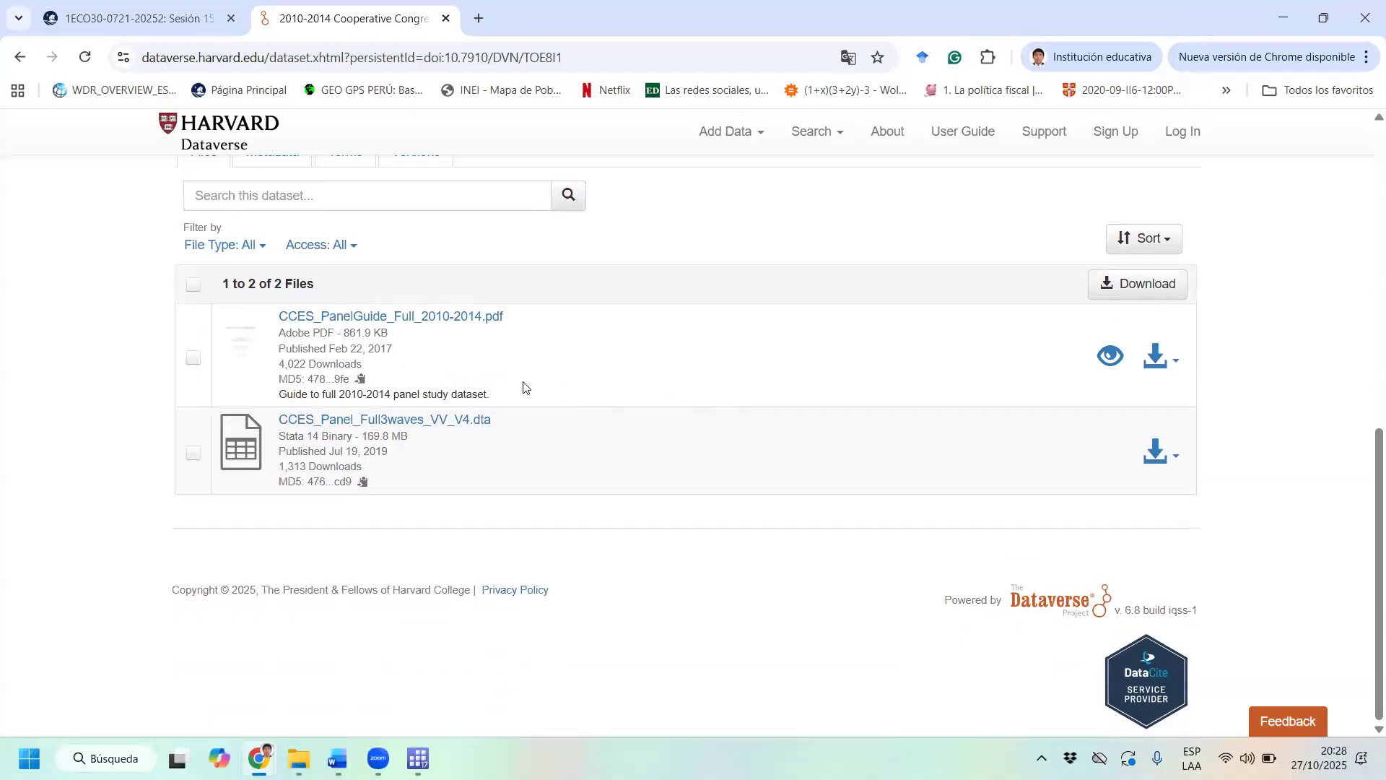
scroll(907, 214, up, 7)
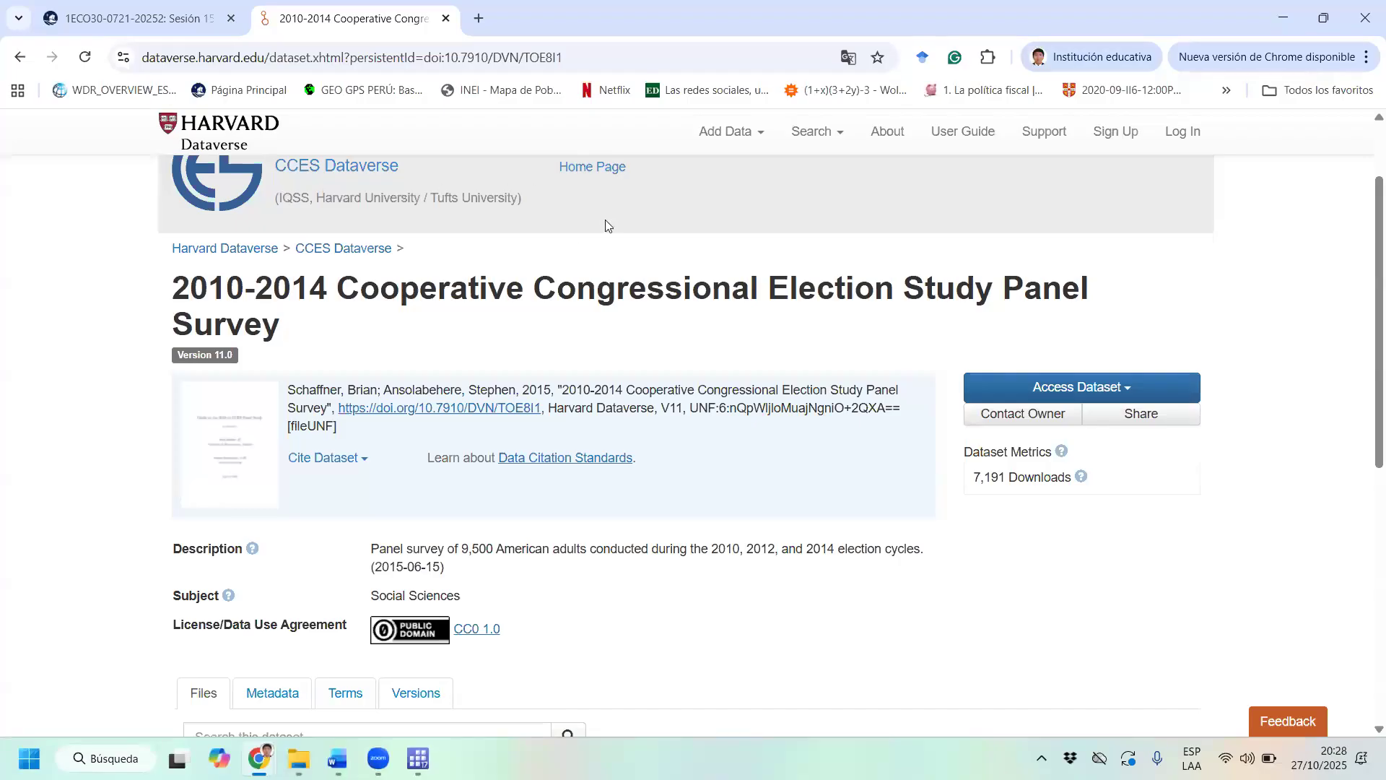
scroll(610, 227, up, 2)
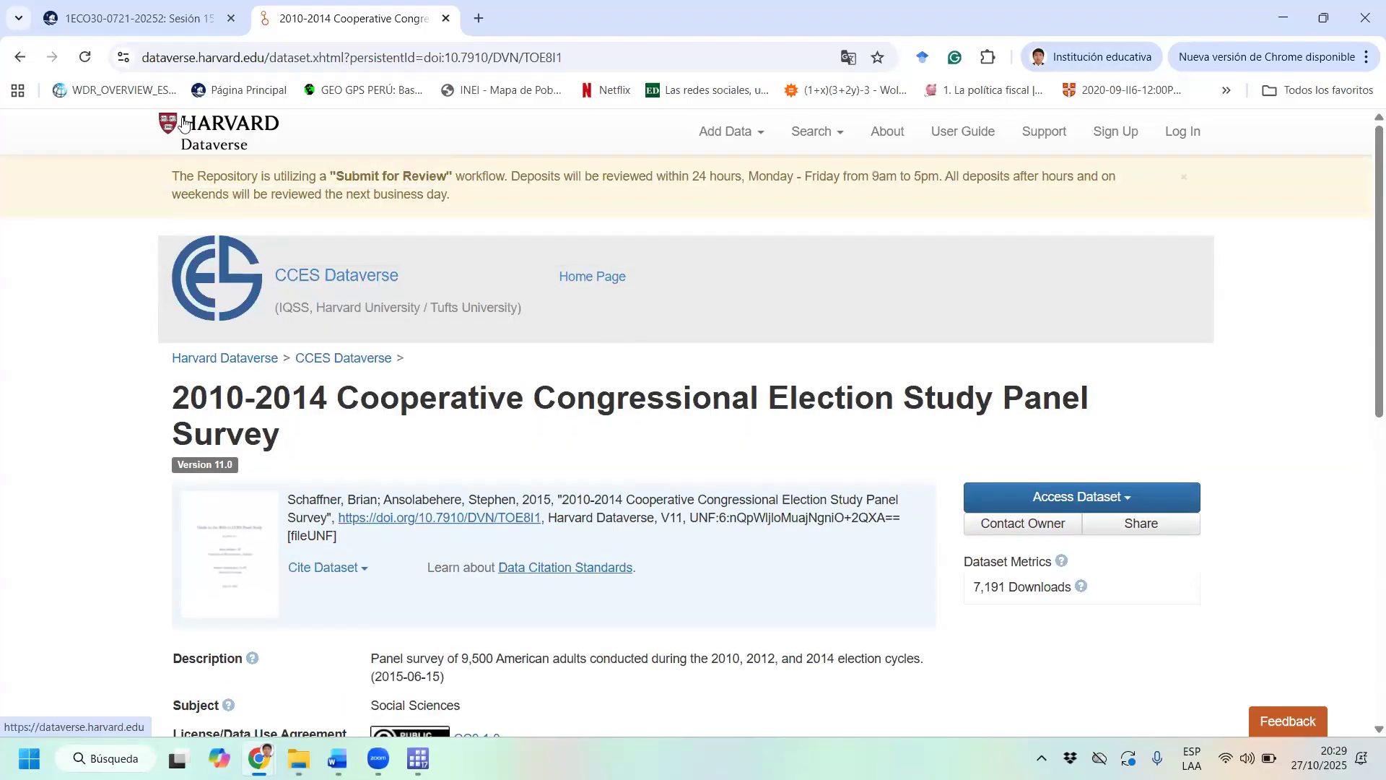
Go to the Harvard Dataverse home page and search its datasets for "peru".
click(253, 126)
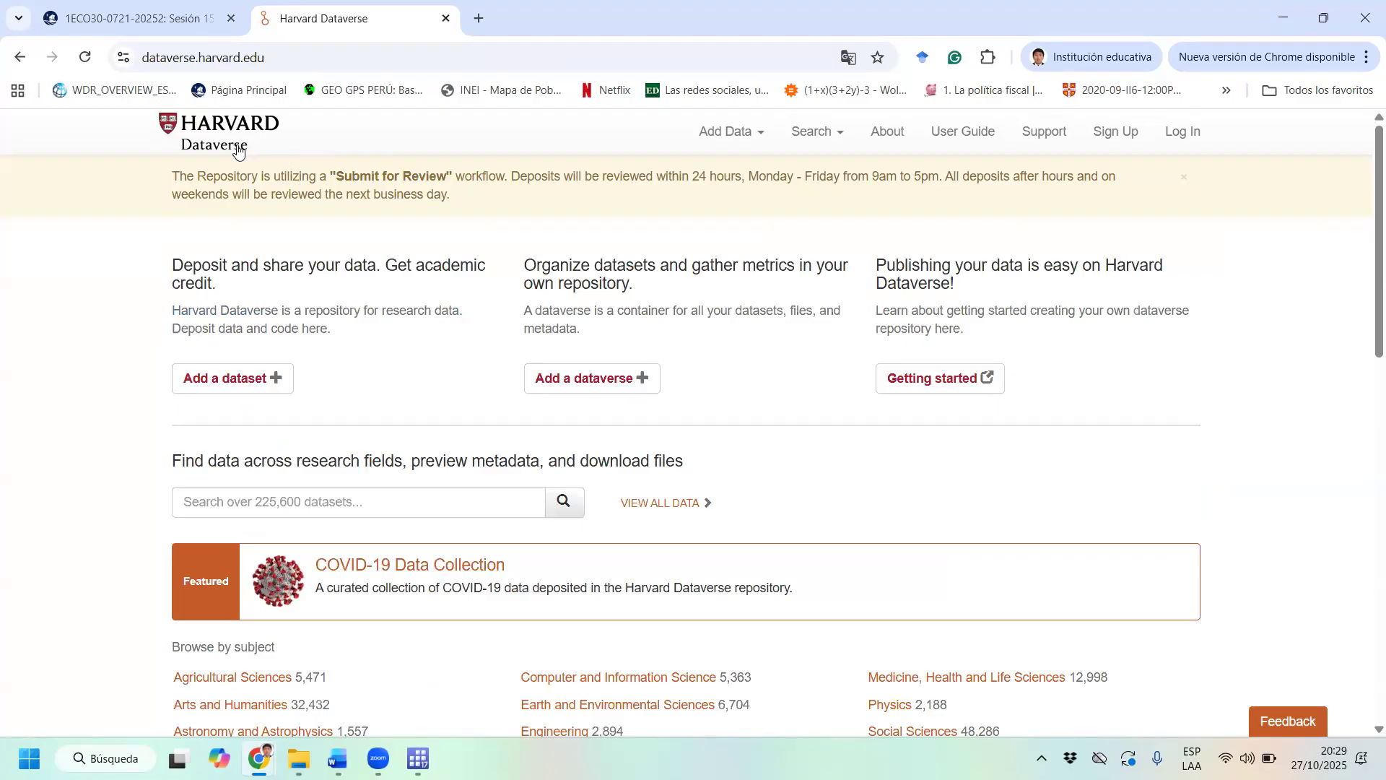
scroll(337, 371, down, 2)
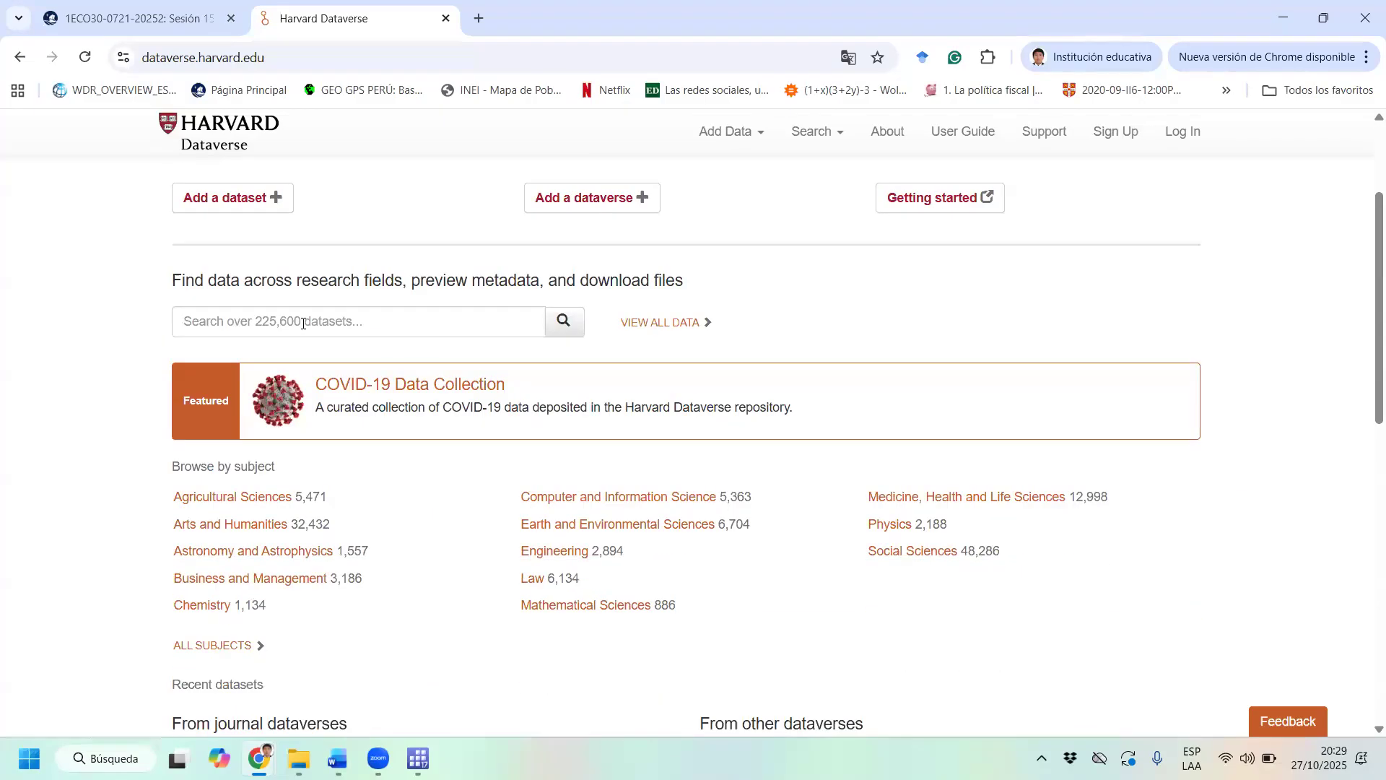
click(308, 323)
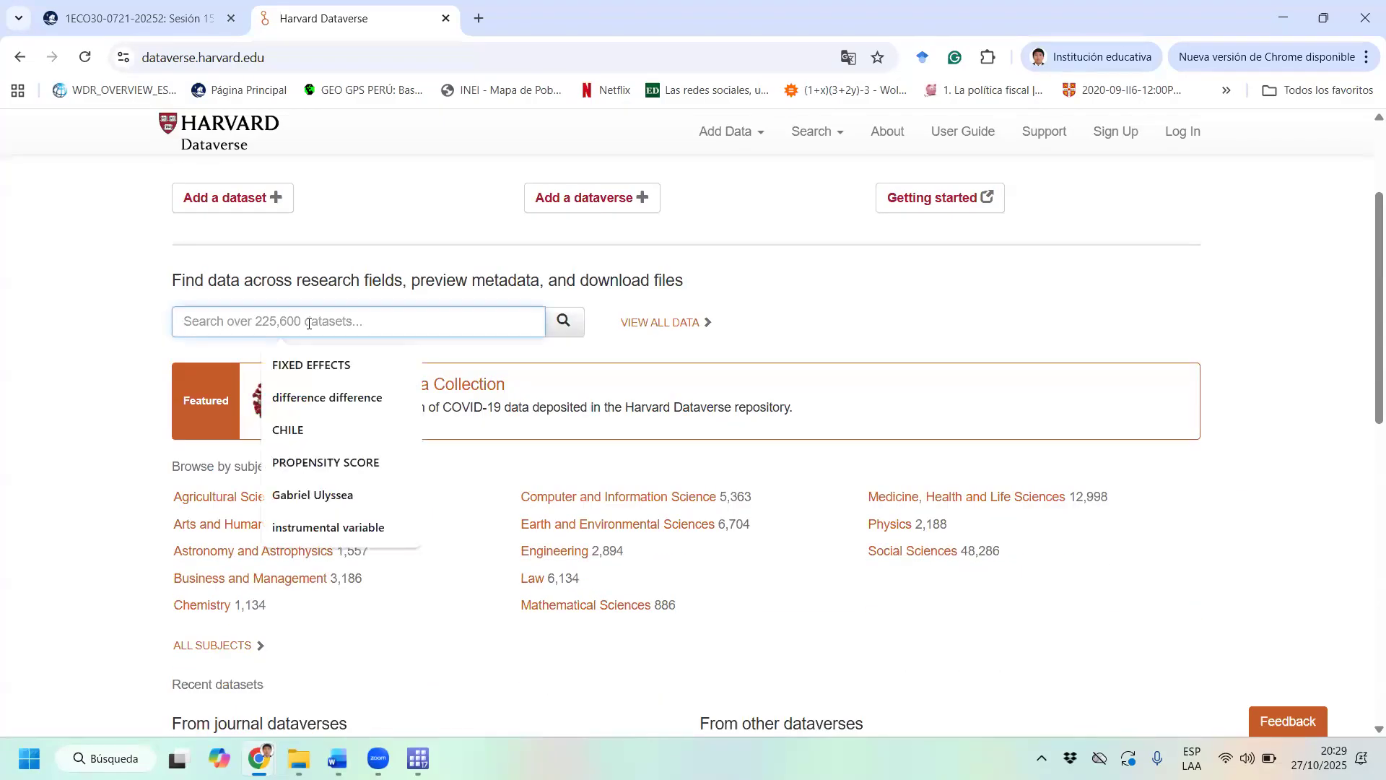
text(peru)
key(Return)
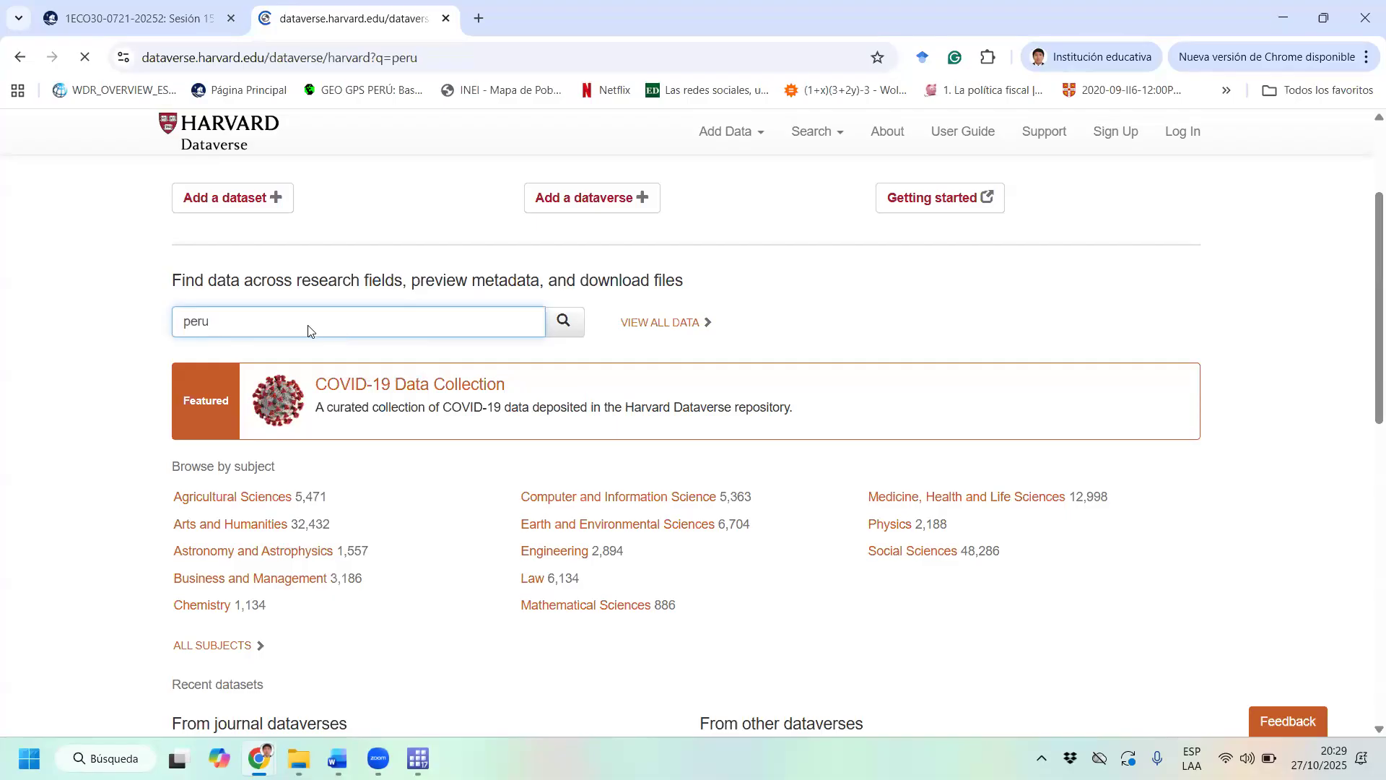
Open the replication data for "The Rule of Law, Collective Action, and Growth: Micro Evidence from Peru" in a new tab and switch to it.
scroll(421, 387, down, 4)
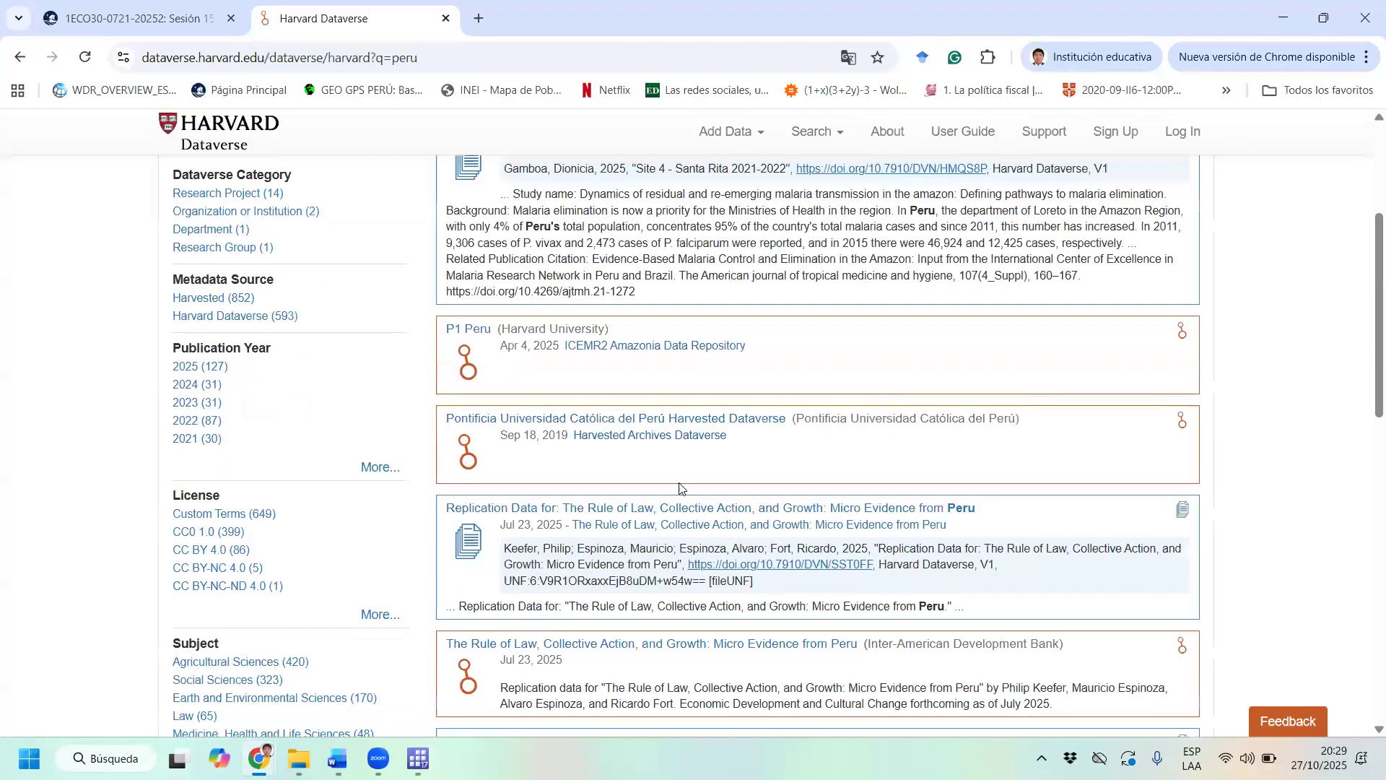
scroll(794, 476, down, 1)
double_click(515, 433)
drag(515, 432, 568, 416)
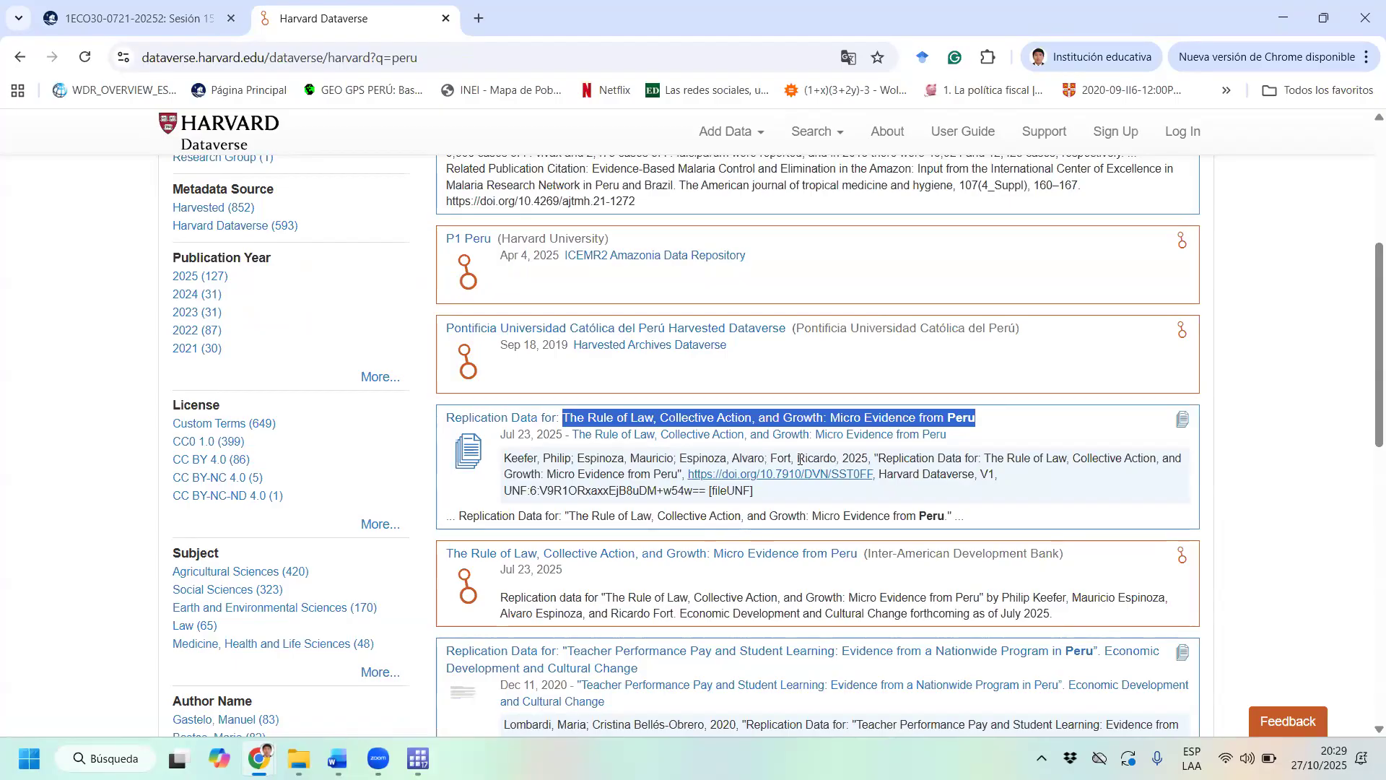
right_click(784, 422)
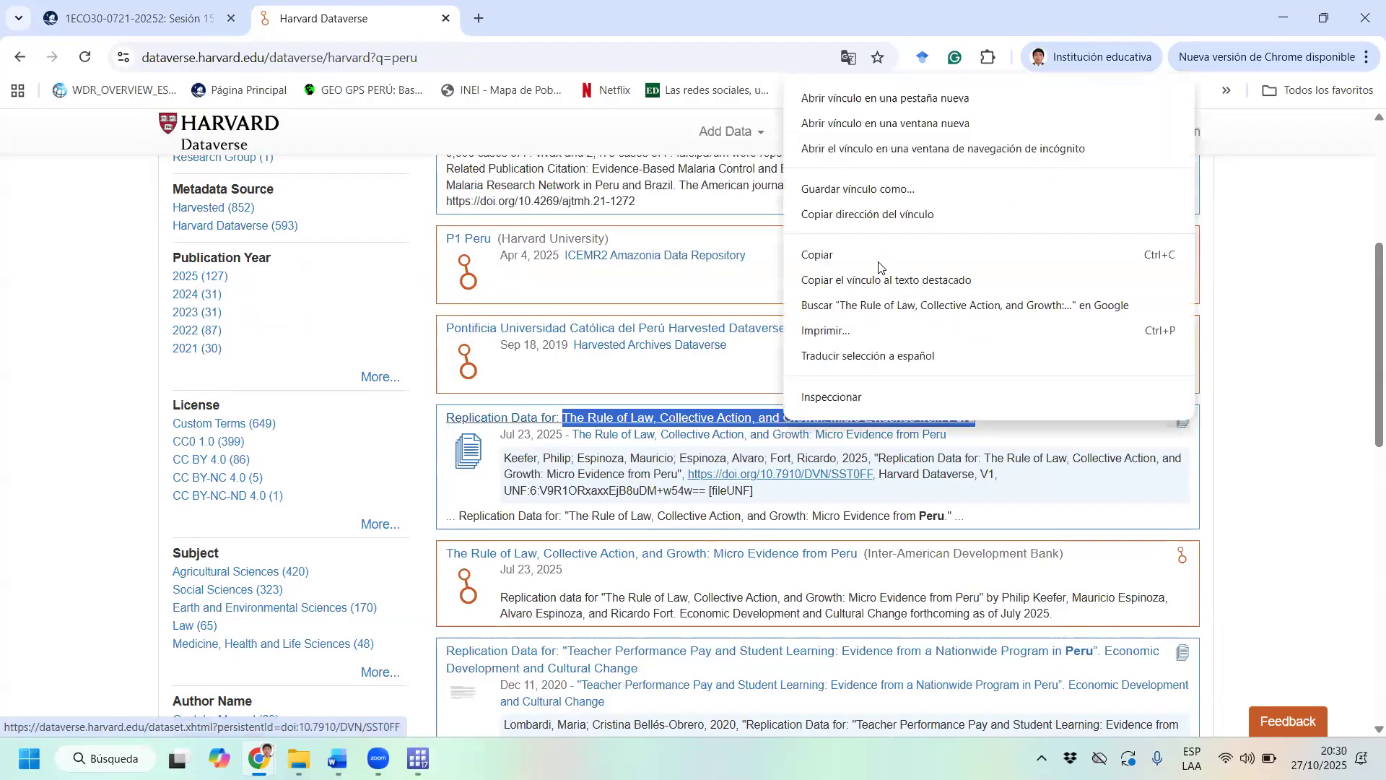
click(881, 98)
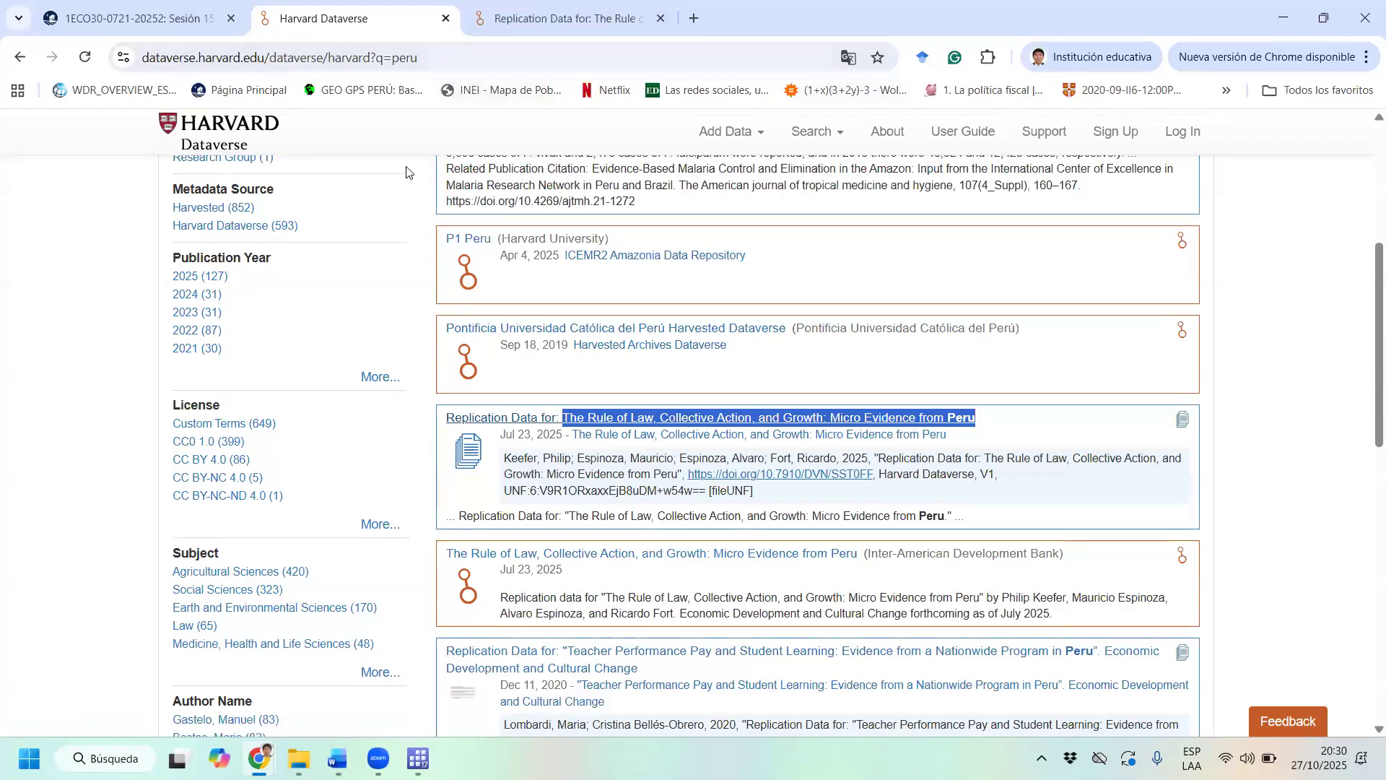
key(ctrl+Tab)
Examine the Stata do-files and tabular data files included in the Rule of Law replication dataset.
scroll(442, 368, down, 10)
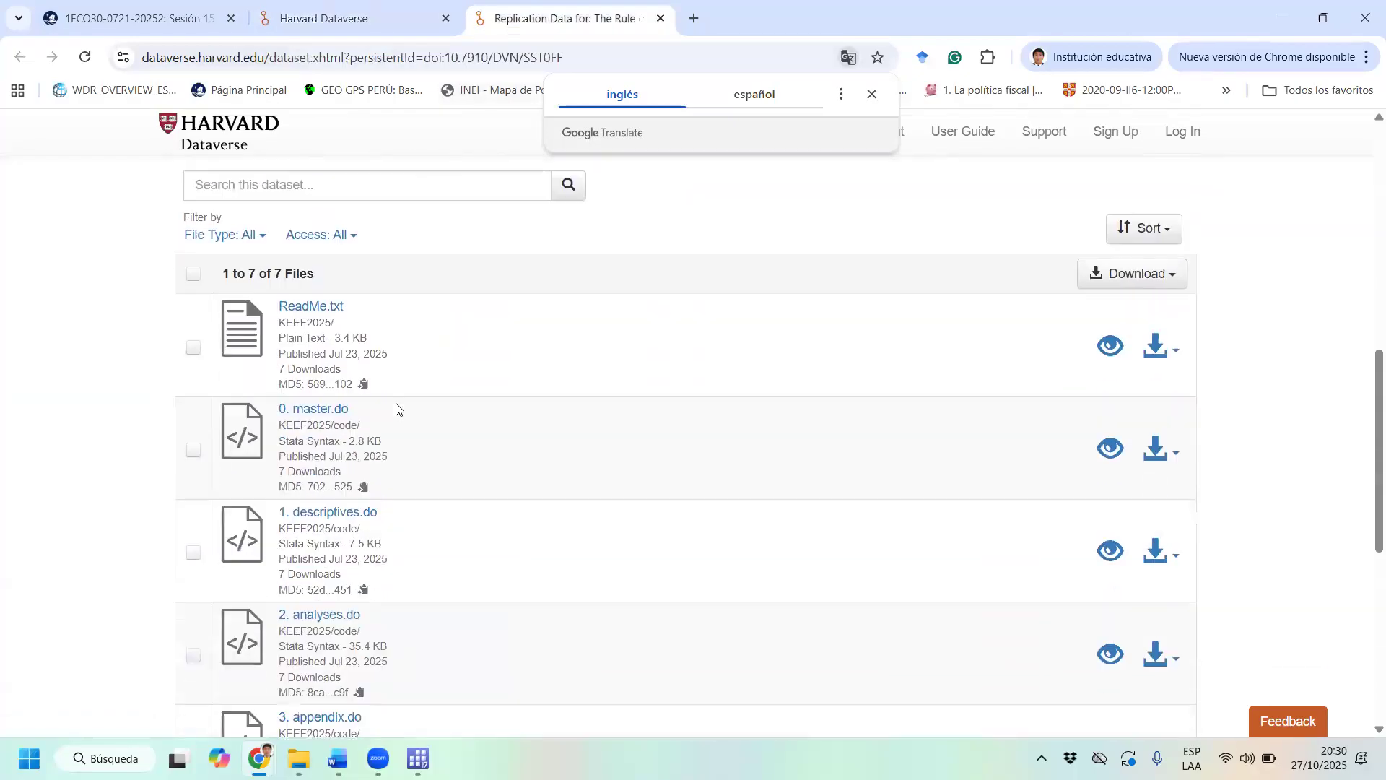
drag(402, 495, 369, 528)
drag(383, 592, 337, 596)
scroll(404, 506, down, 4)
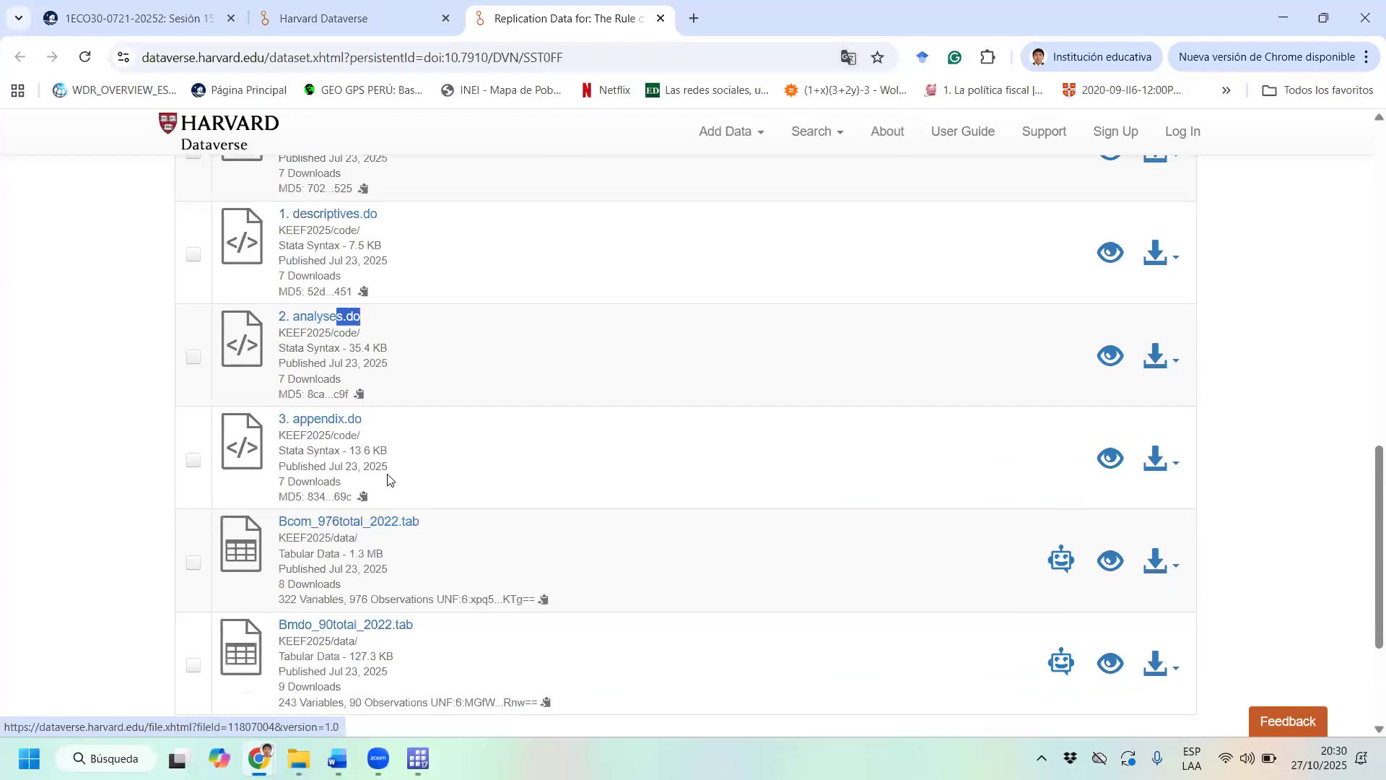
scroll(433, 514, down, 1)
drag(427, 560, 356, 535)
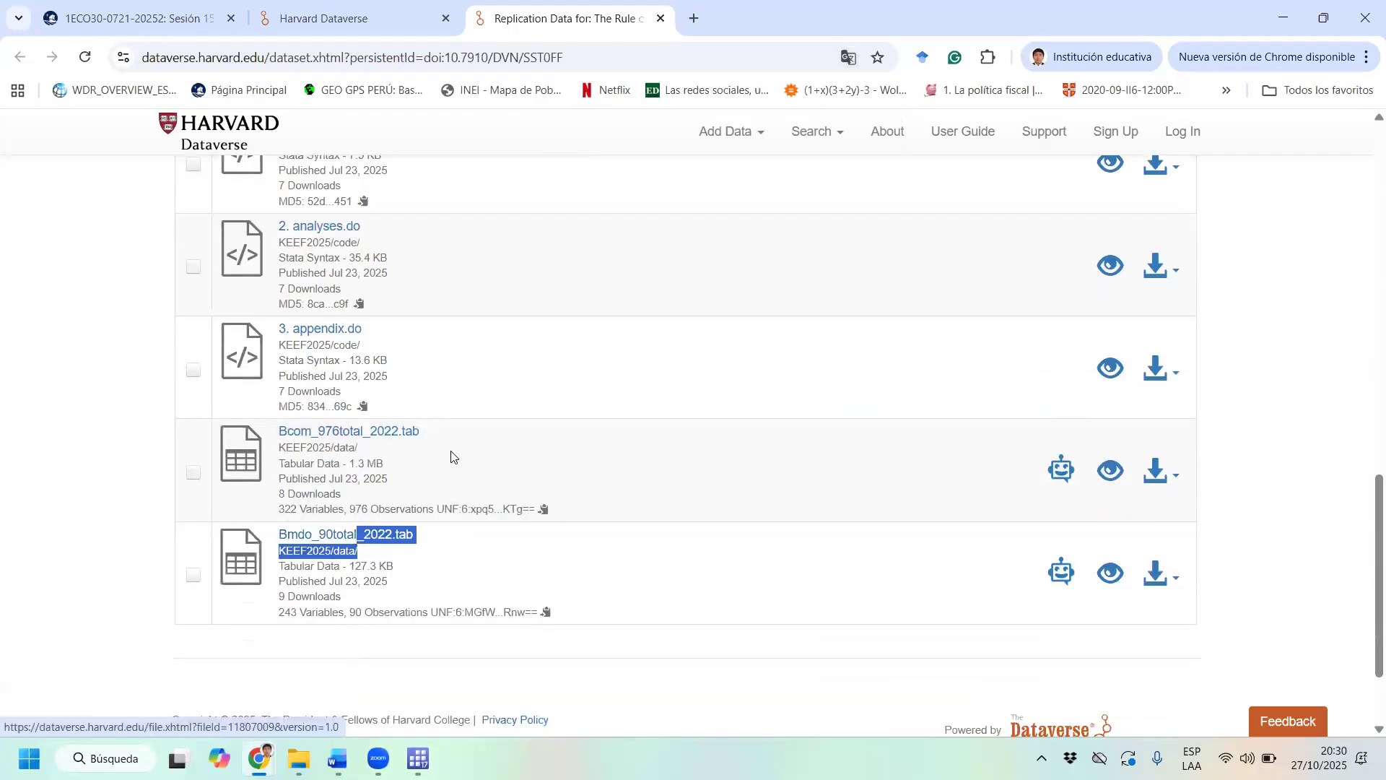
Return to the Peru search results and examine the title and authors of the "Teacher Performance Pay and Student Learning" replication entry.
click(369, 26)
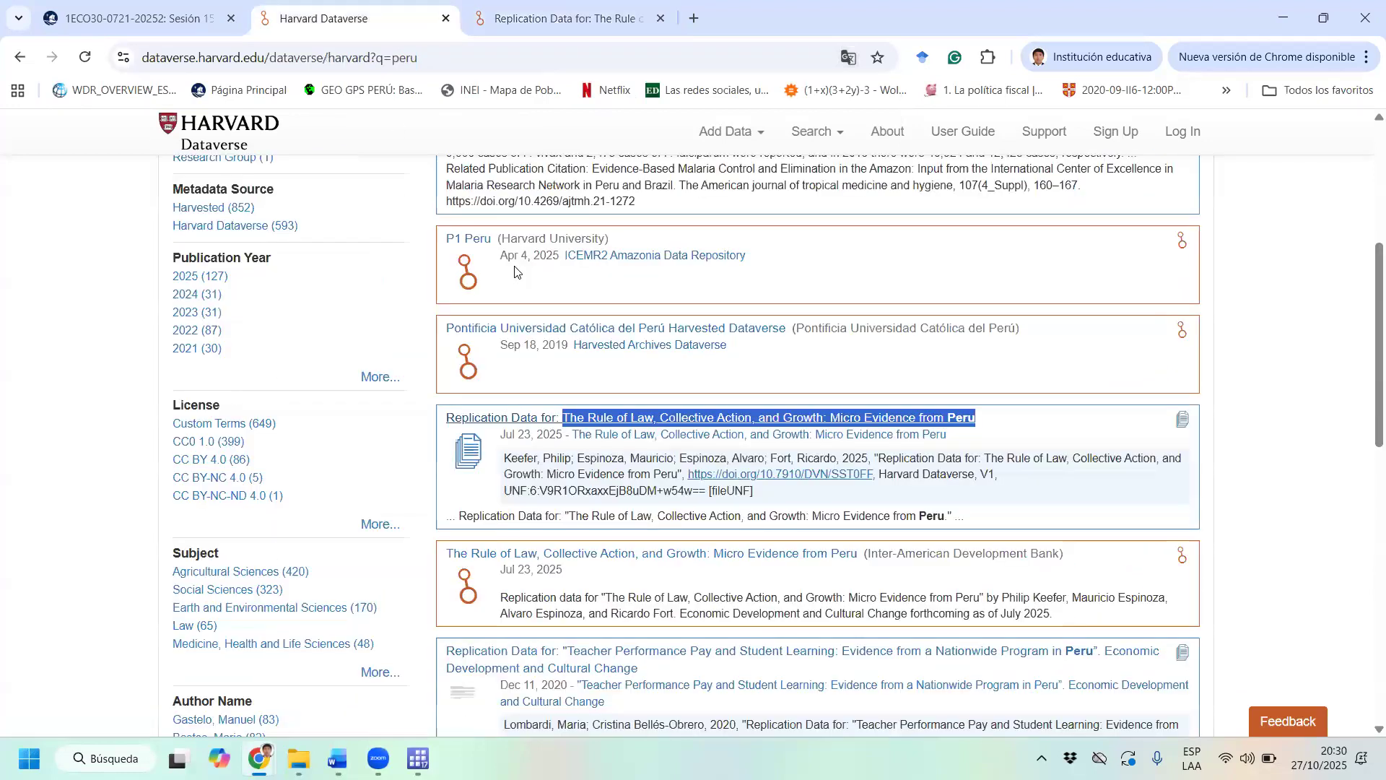
scroll(515, 271, down, 2)
scroll(758, 224, down, 2)
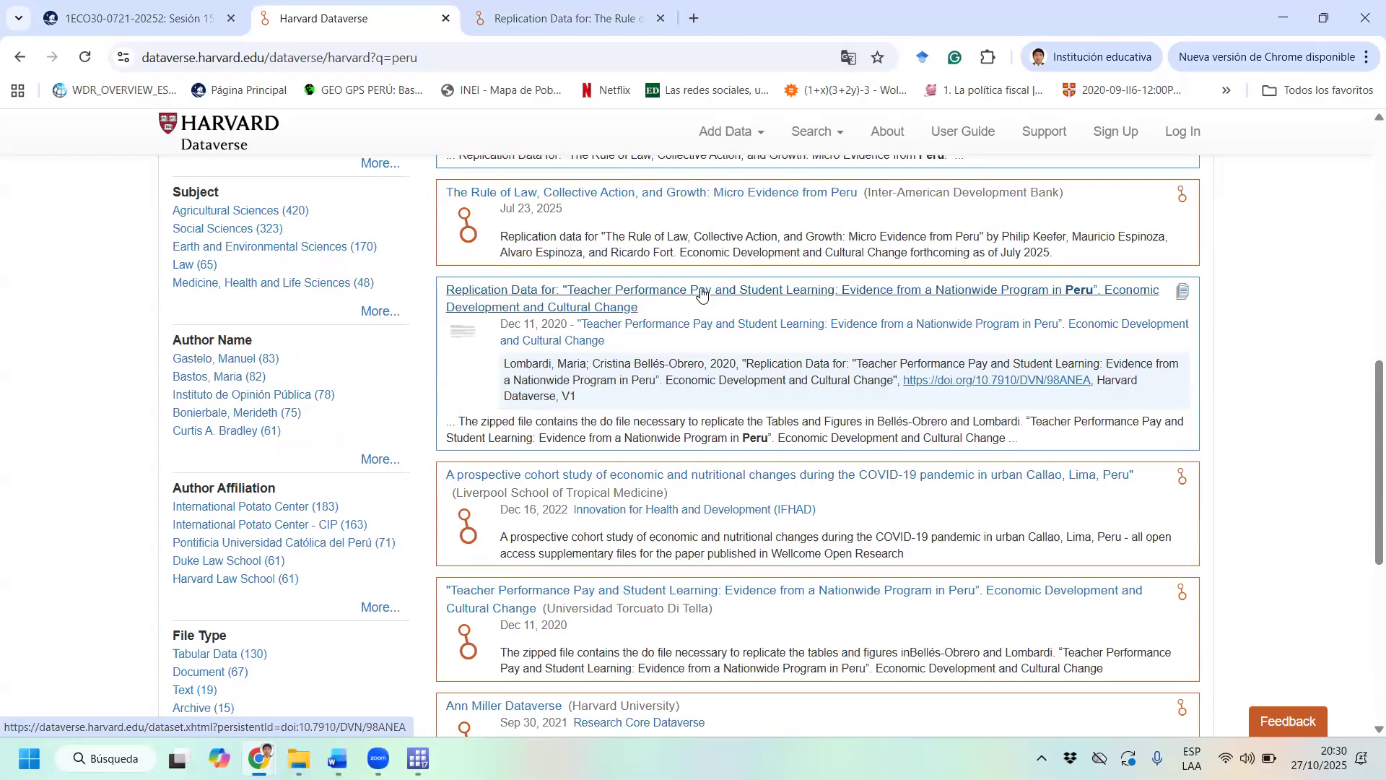
drag(685, 314, 580, 296)
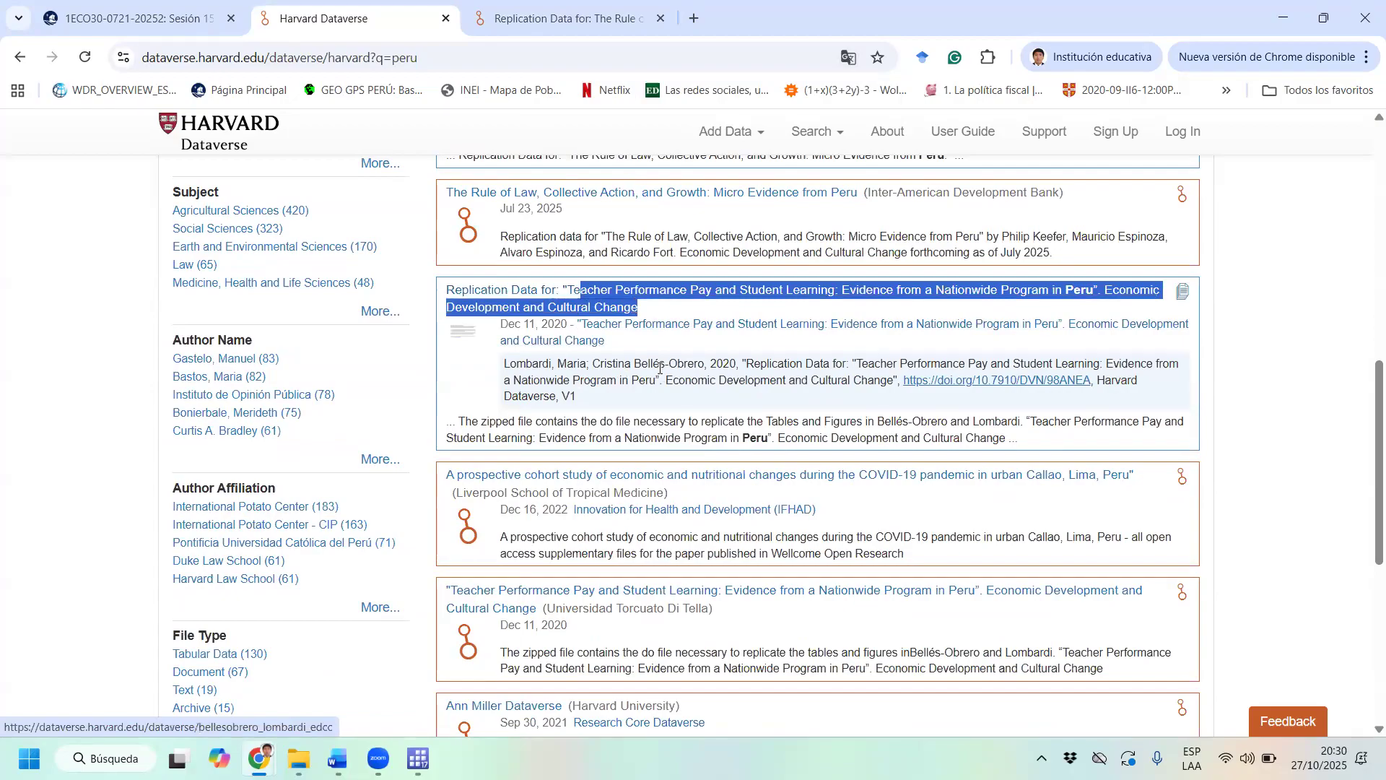
drag(581, 364, 513, 363)
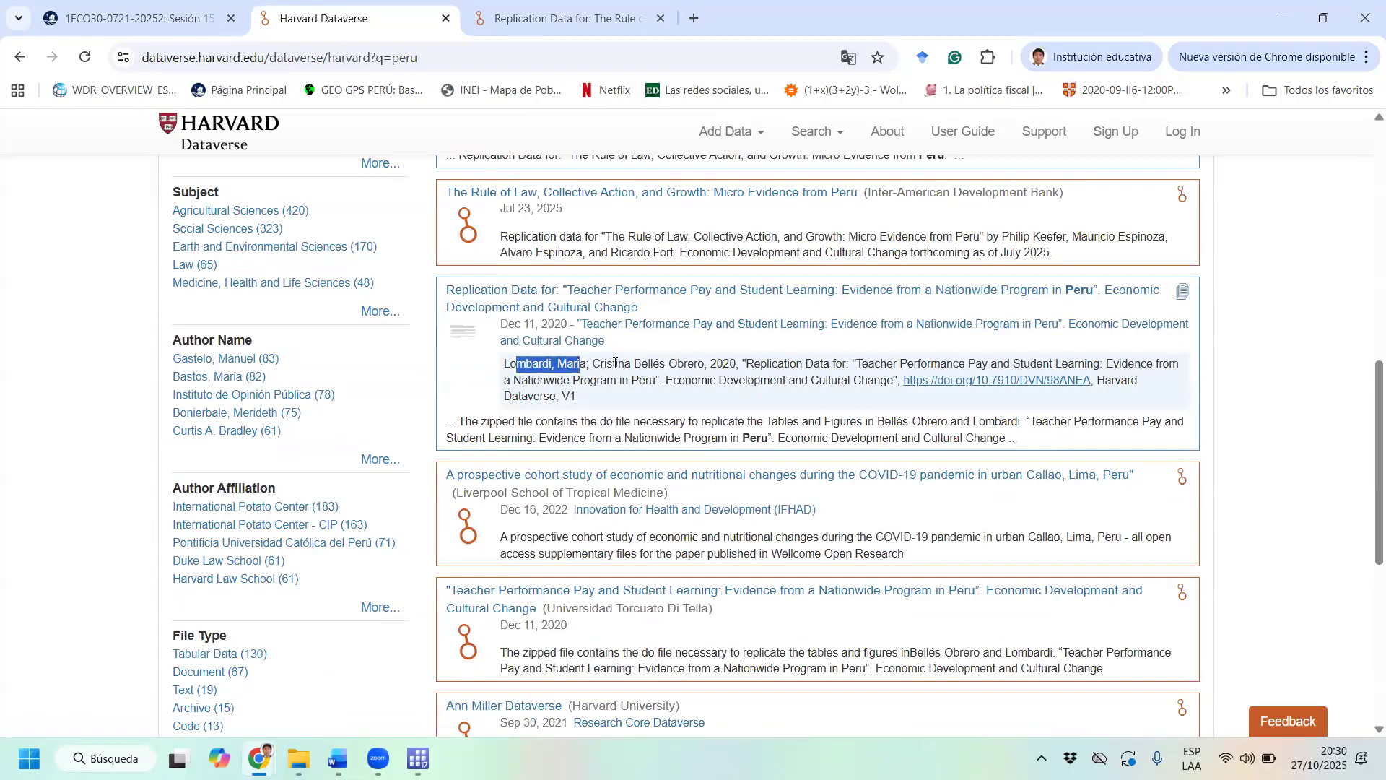
Examine the files in the "Teacher Performance Pay and Student Learning" replication dataset and return to the Peru search results.
drag(616, 363, 705, 364)
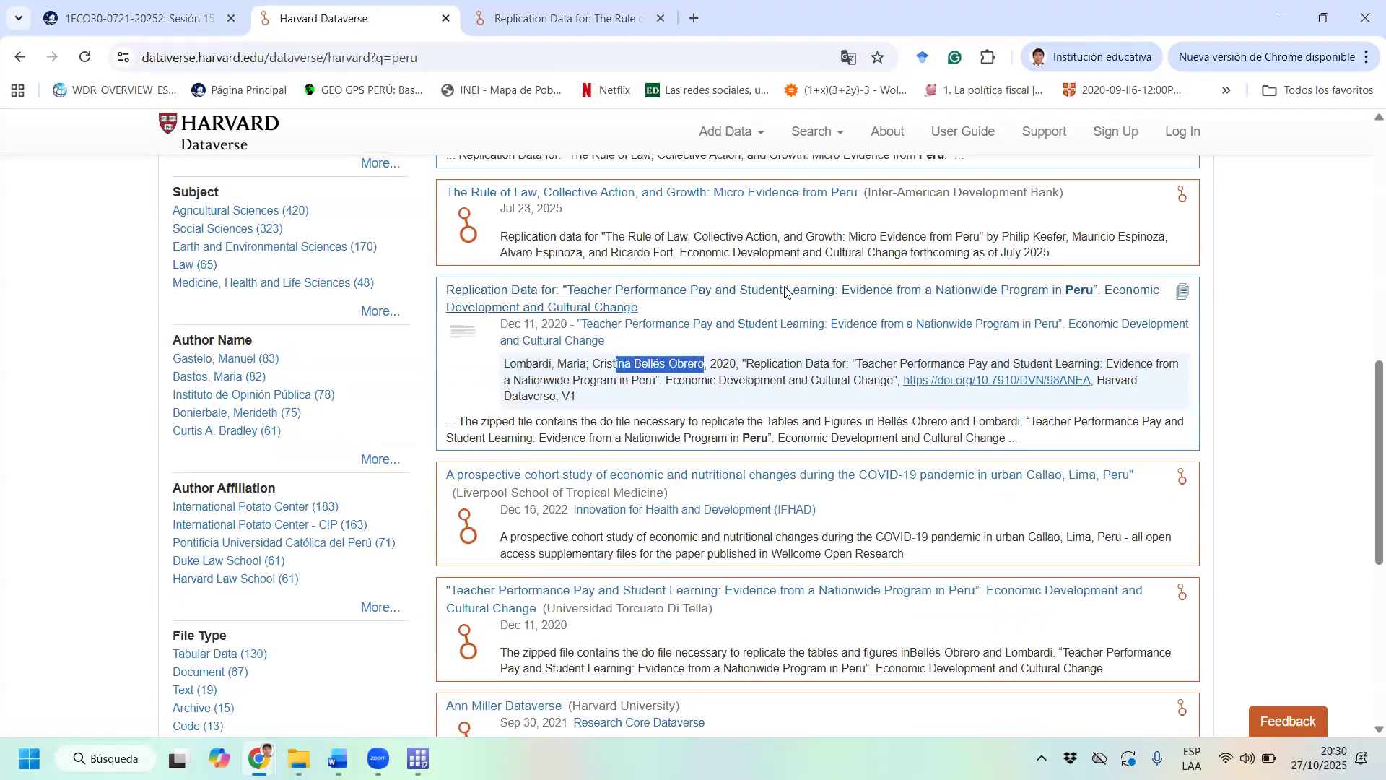
click(785, 291)
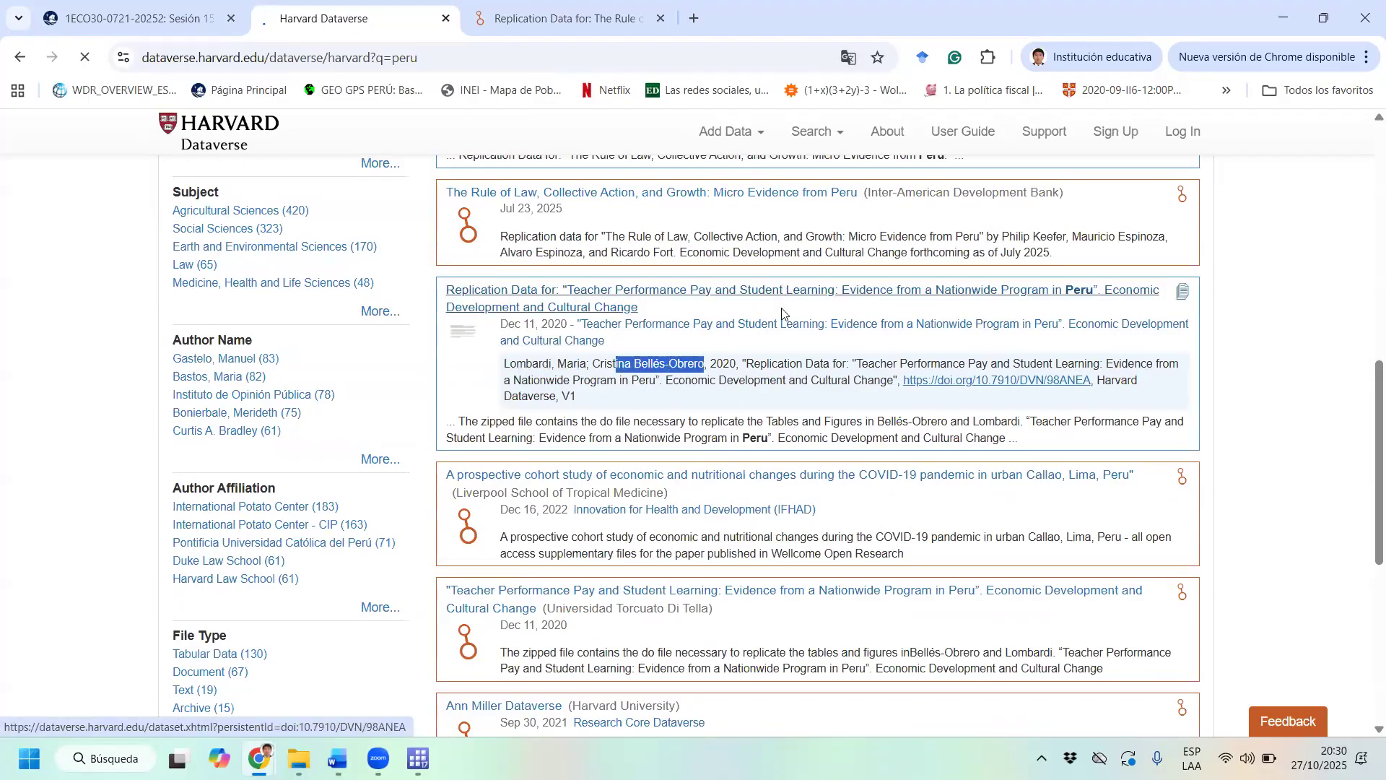
scroll(393, 316, down, 10)
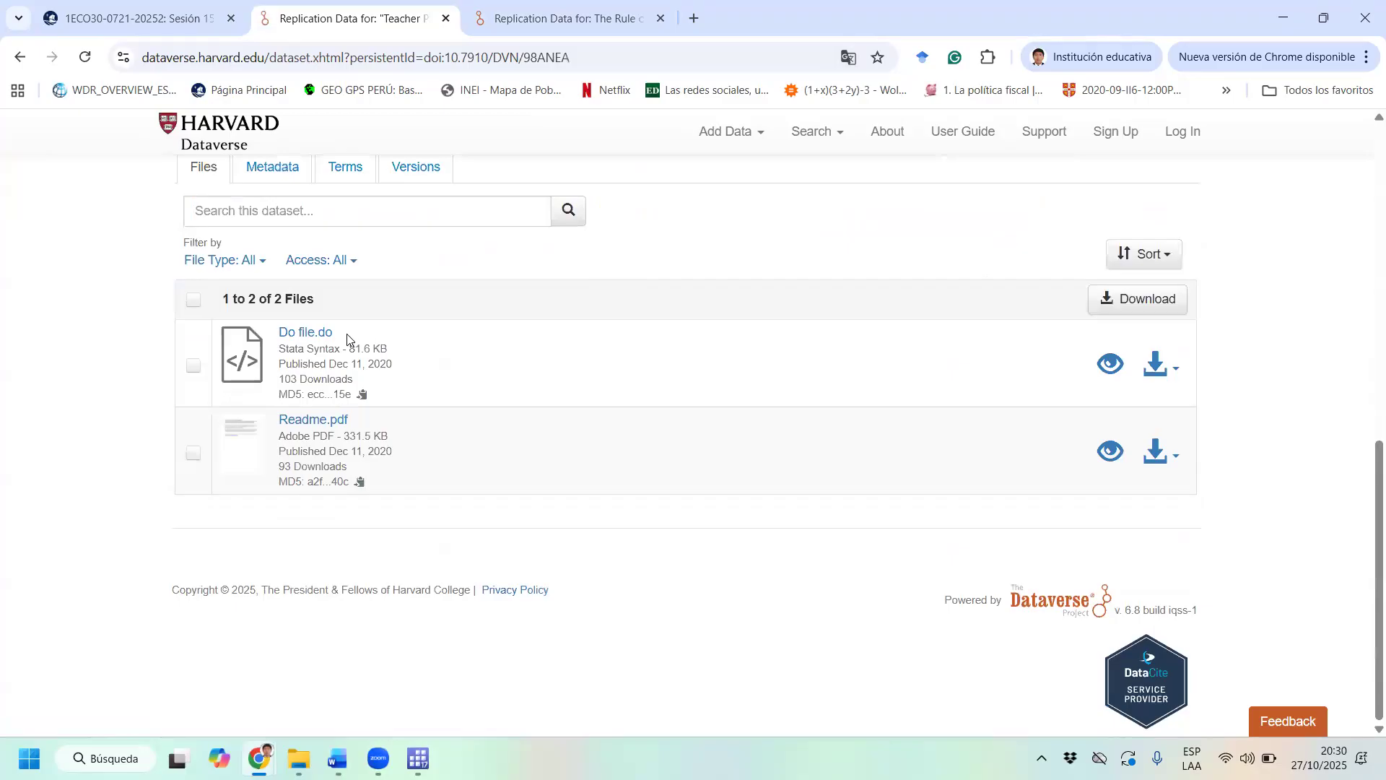
drag(349, 334, 287, 336)
drag(370, 425, 308, 421)
click(20, 58)
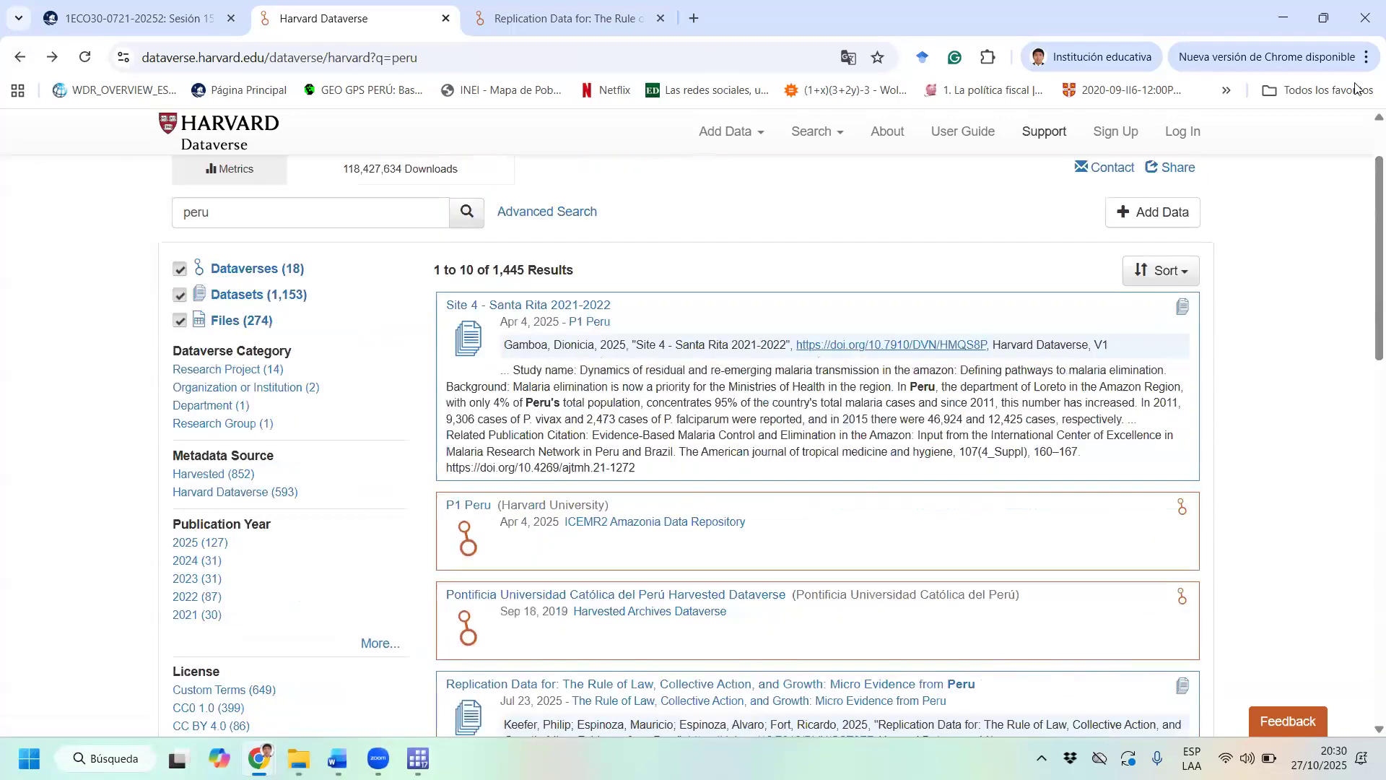
Switch to Stata and review the do-file comment on the CCES panel's respondents and survey years.
click(1282, 17)
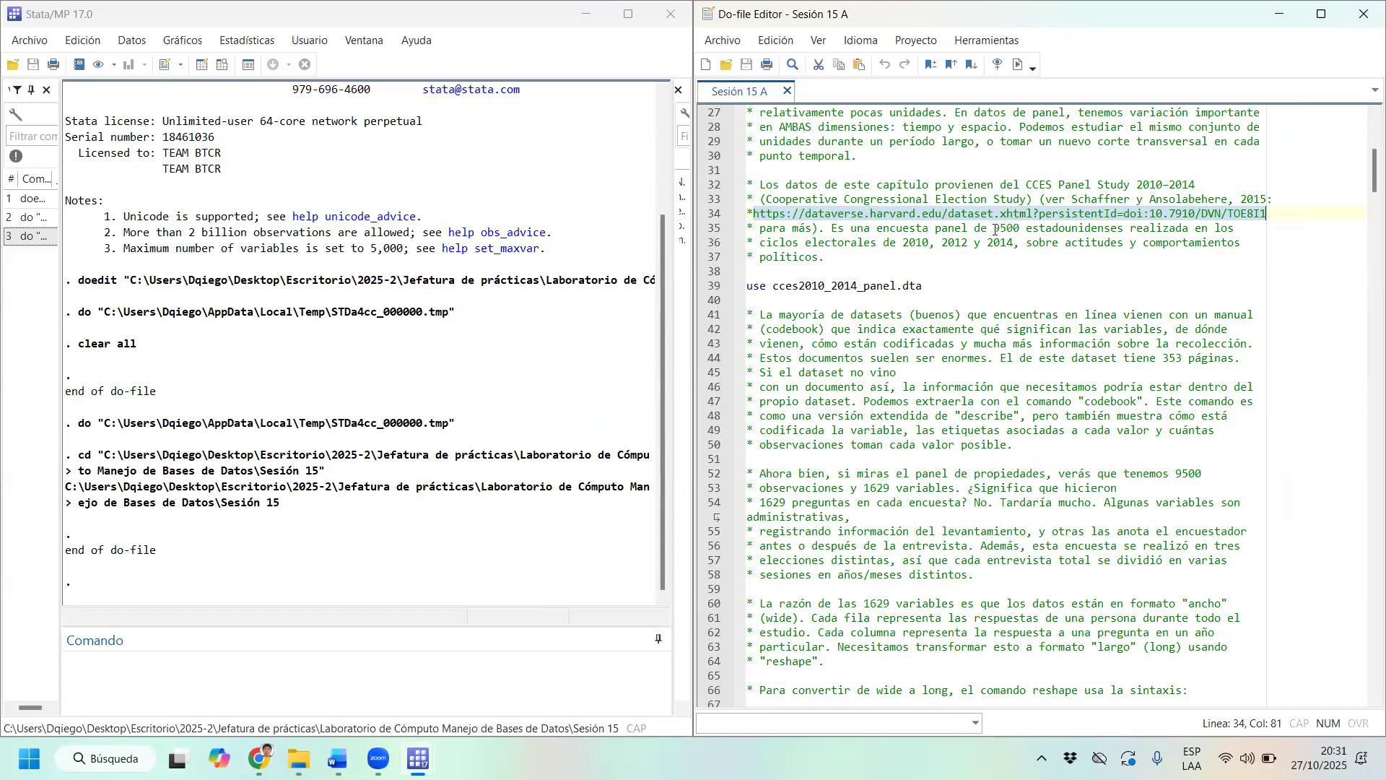
drag(995, 230, 1087, 228)
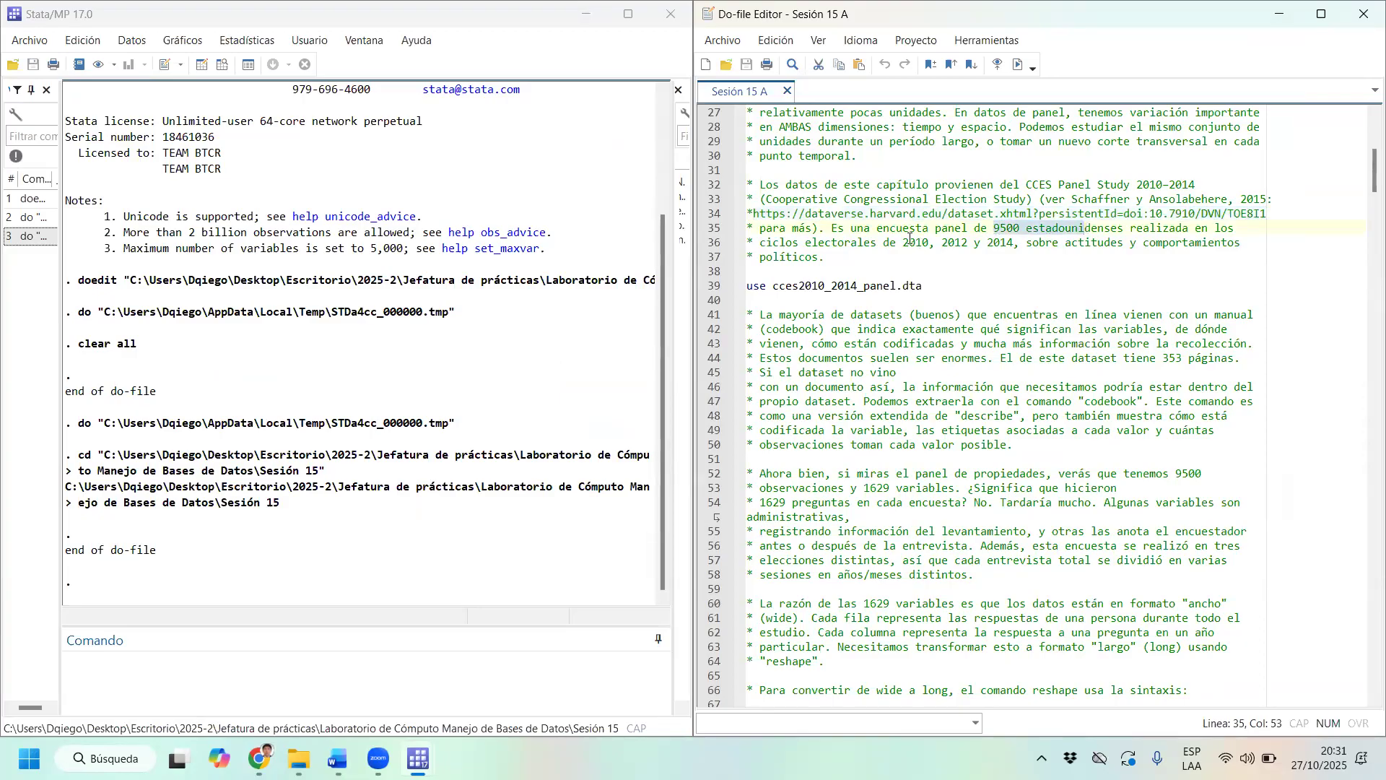
drag(903, 243, 1010, 256)
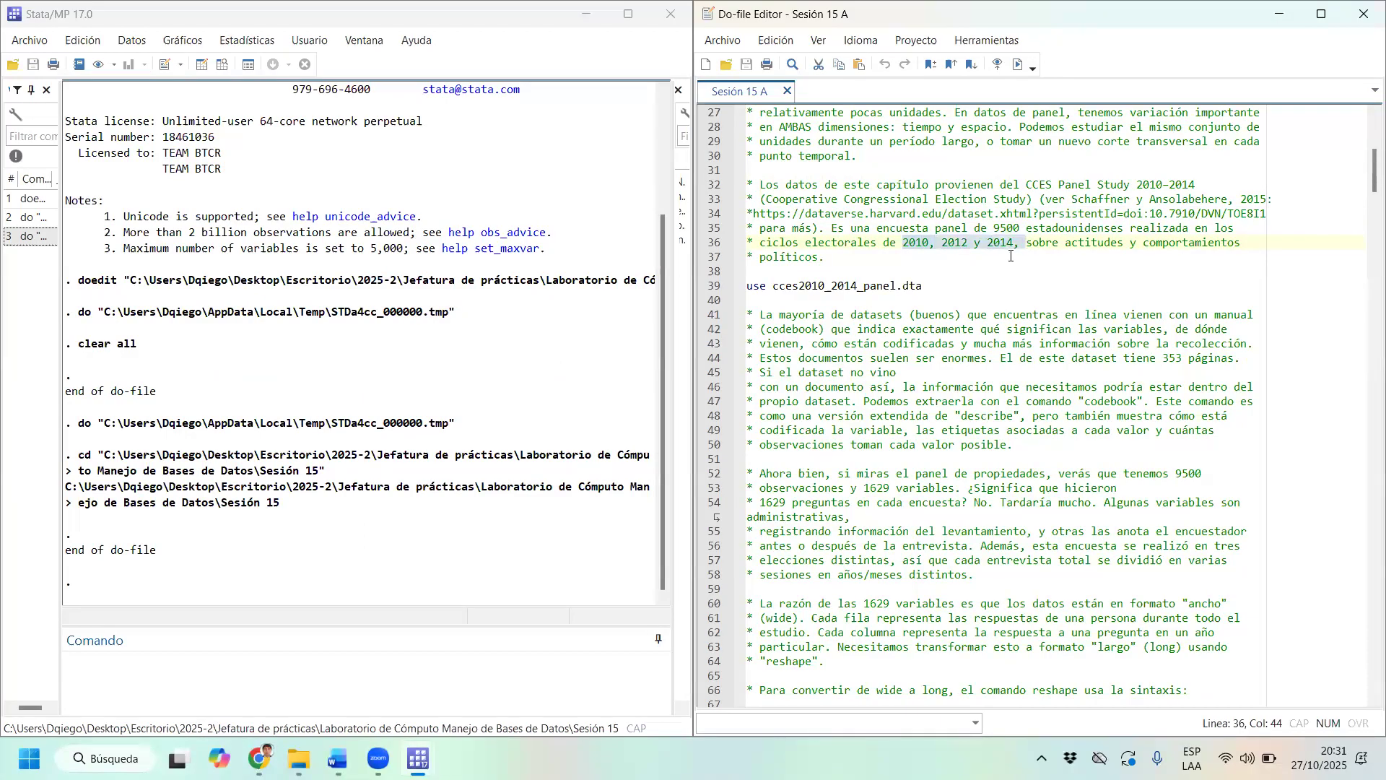
Run the Sesión 15 A do-file from its first line through the command that loads cces2010_2014_panel.dta.
click(755, 287)
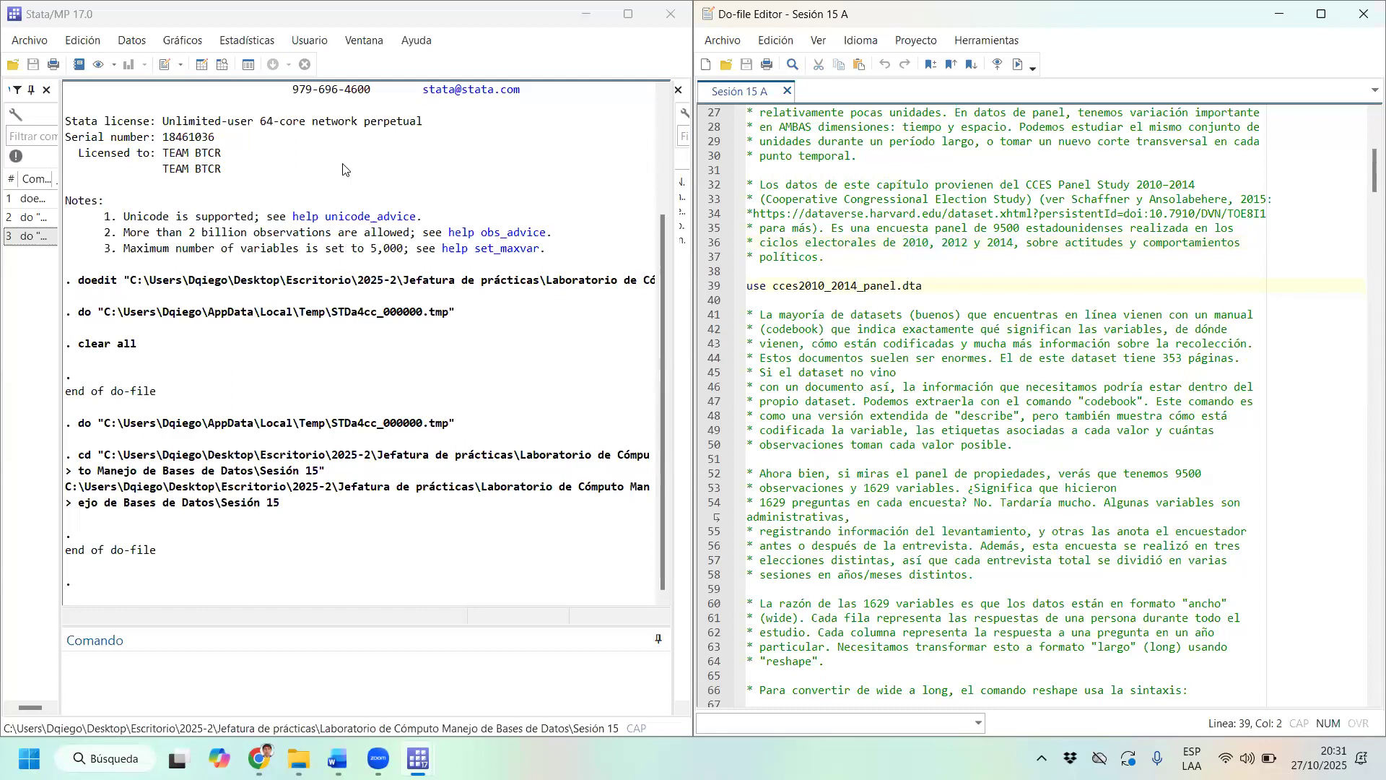
click(223, 65)
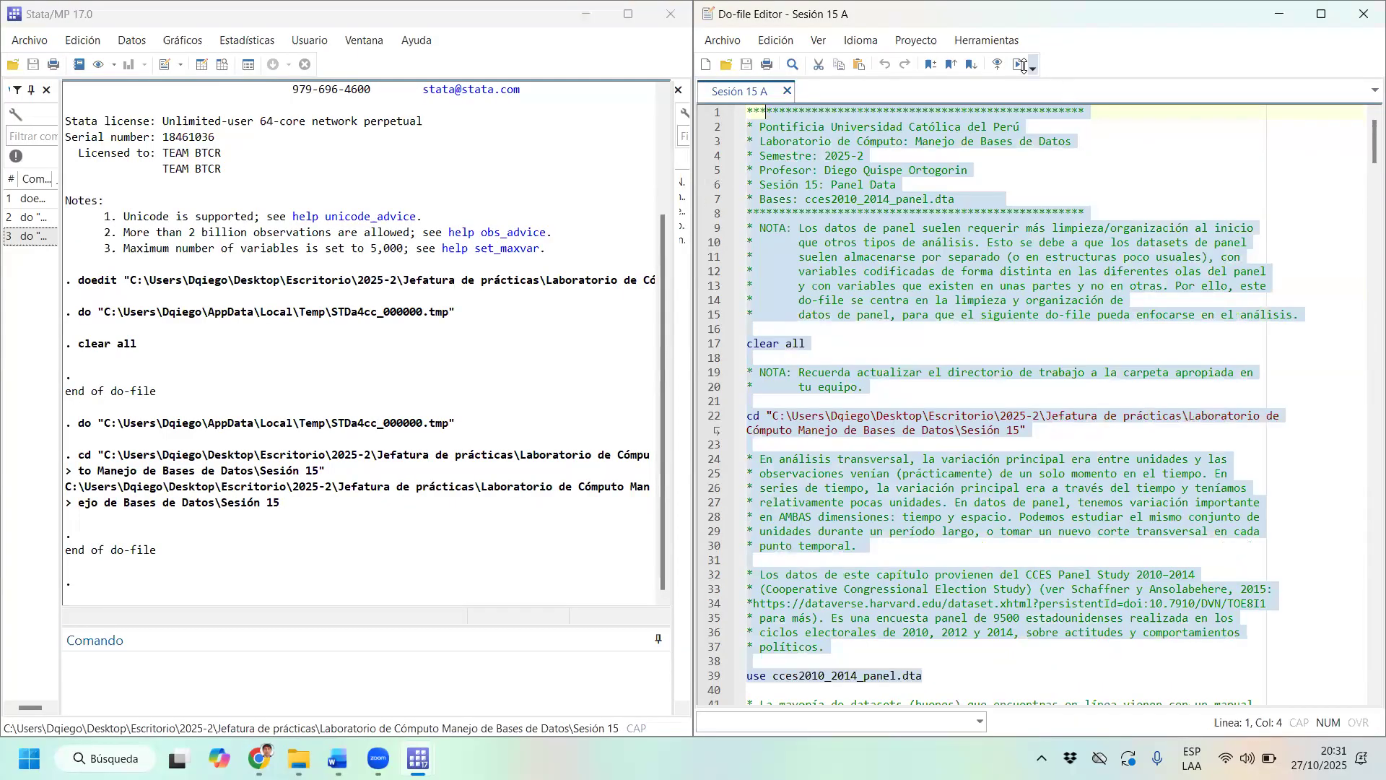
click(1019, 65)
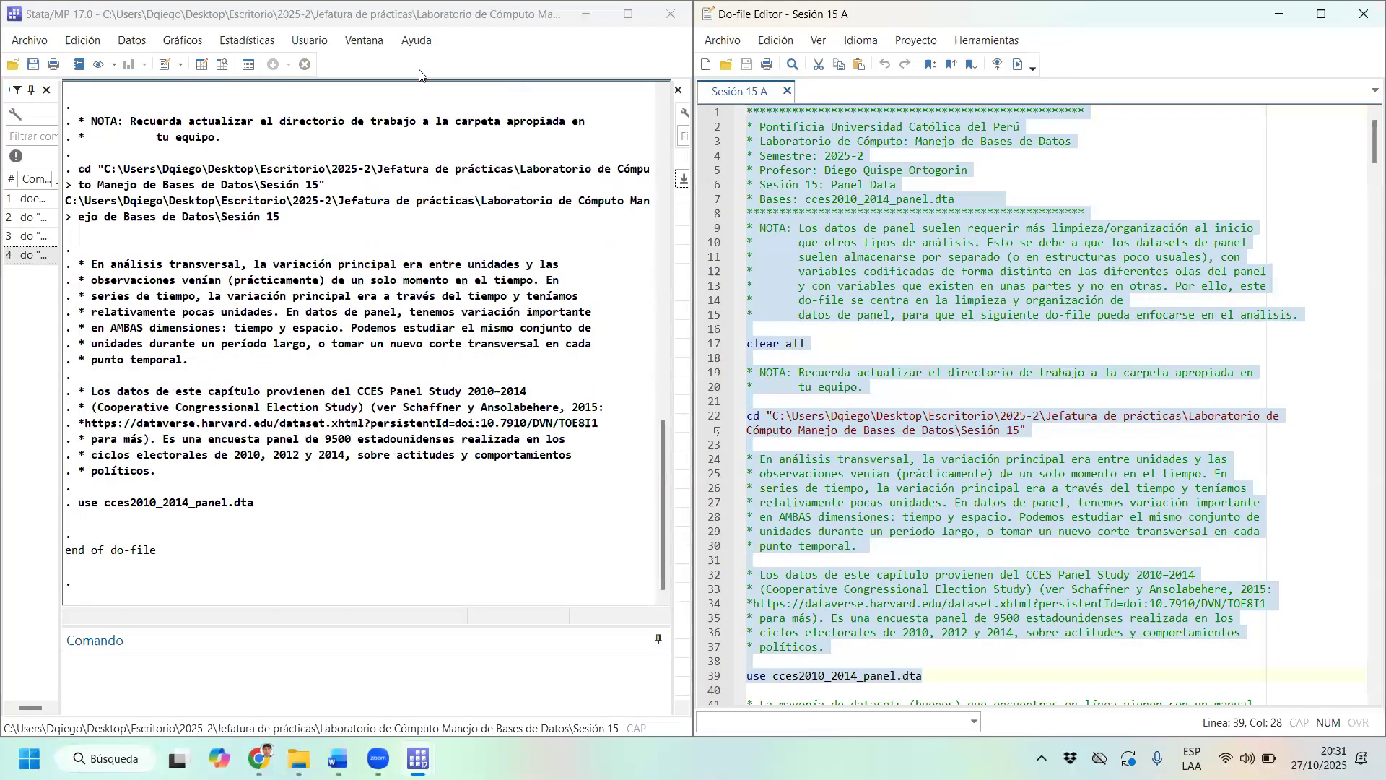
Open the loaded panel dataset in browse mode and examine the extent of its variables and observations.
click(219, 67)
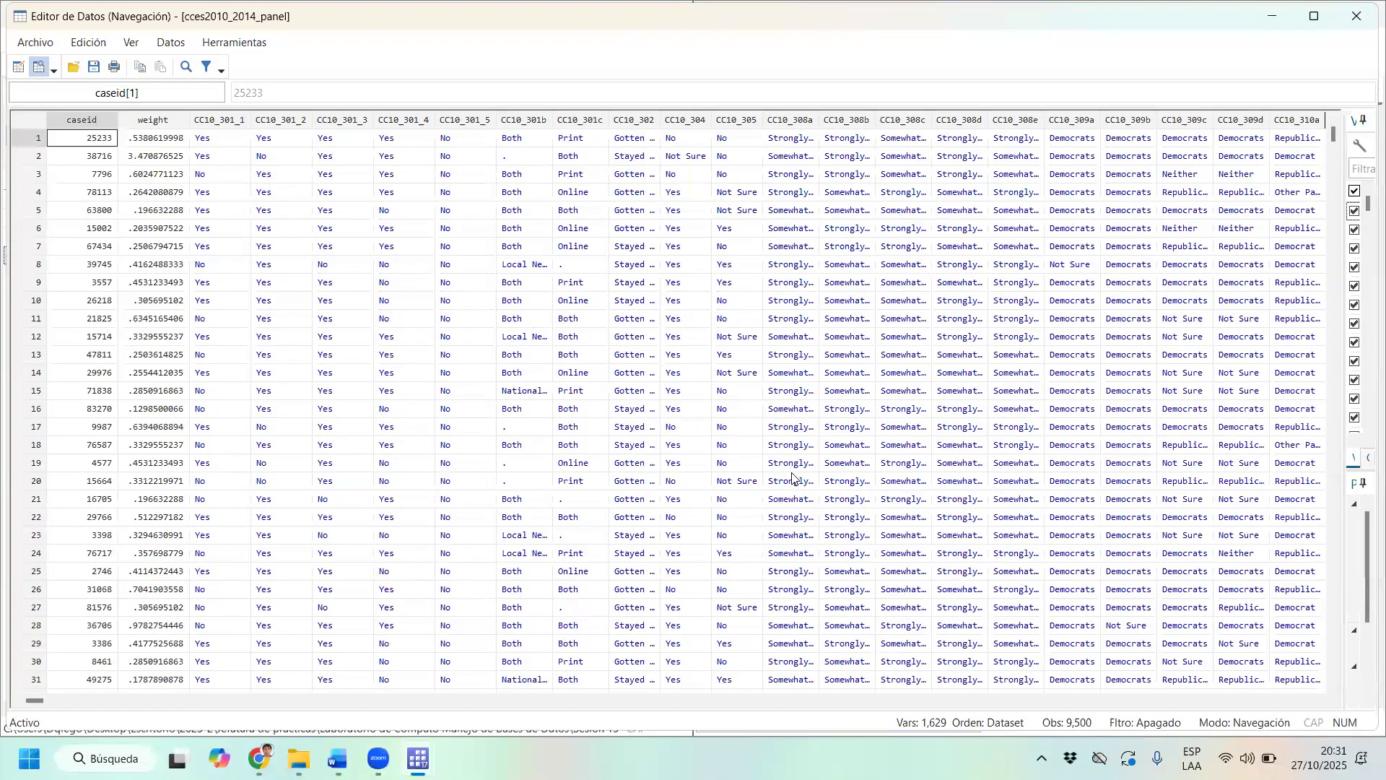
drag(37, 699, 1314, 707)
drag(925, 705, 109, 691)
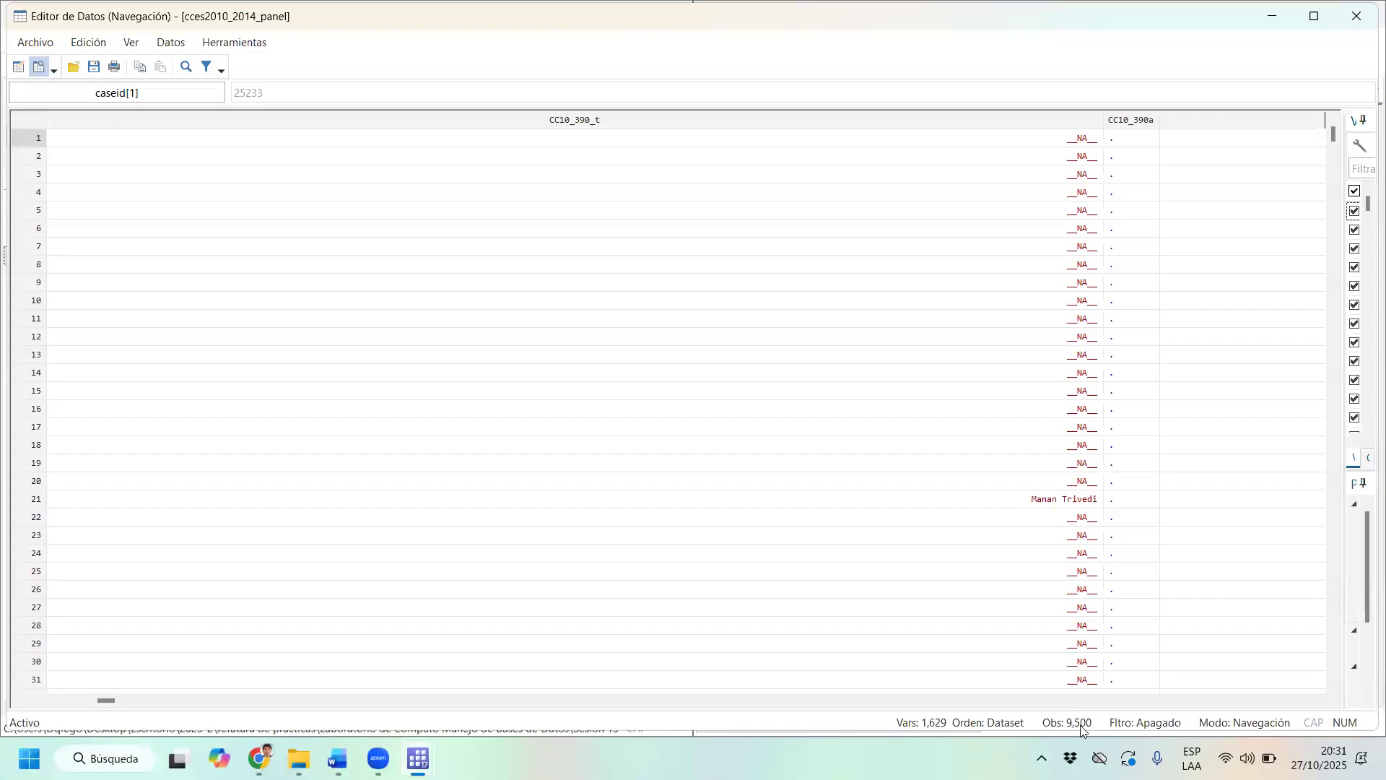
scroll(1145, 460, down, 11)
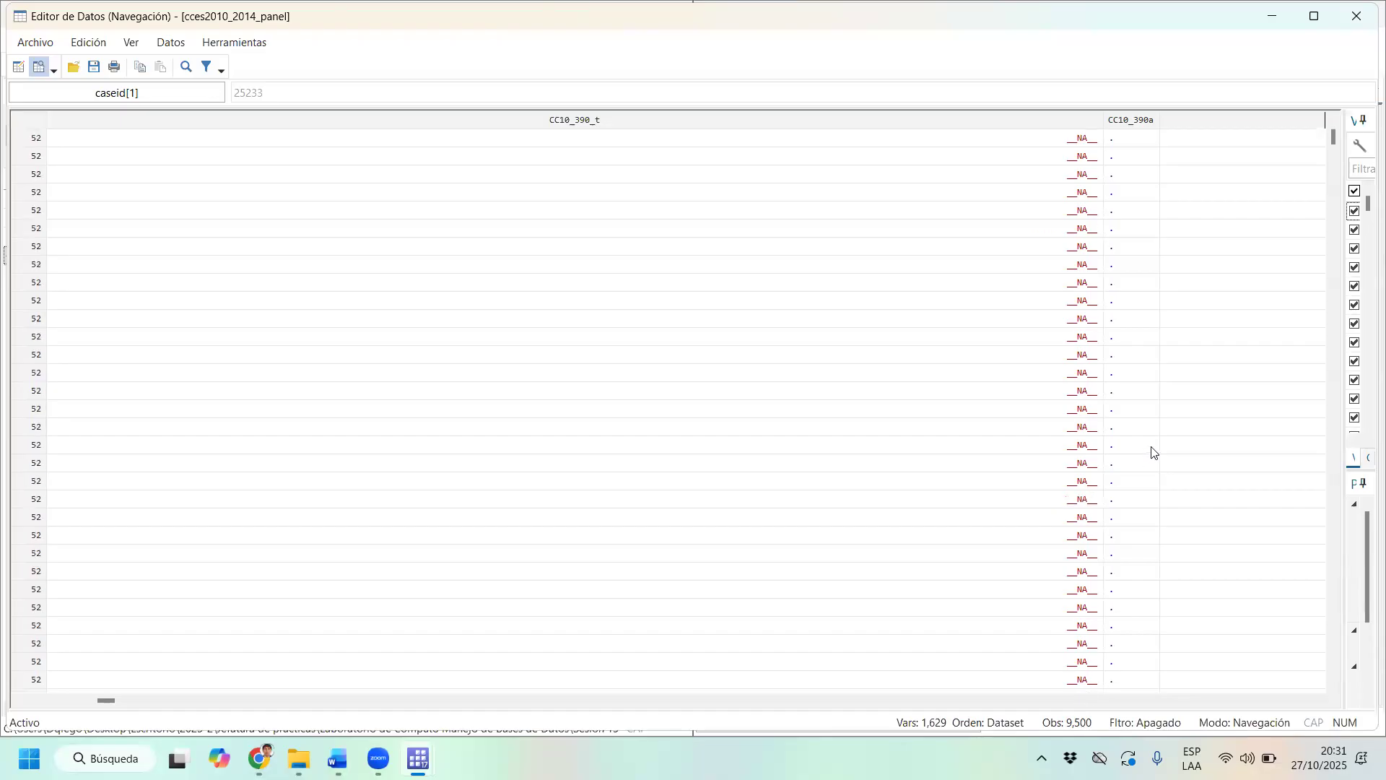
drag(110, 704, 42, 693)
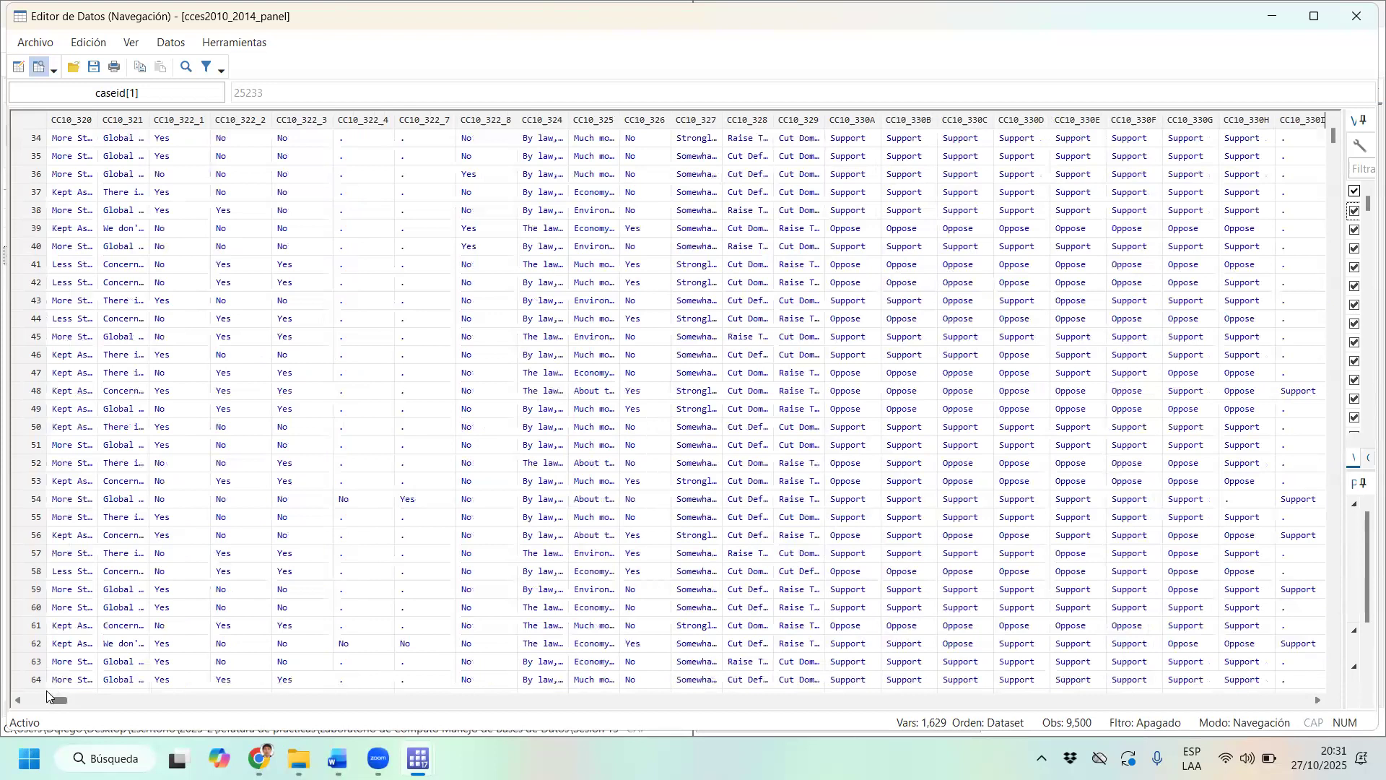
Examine how the variable names identify the survey years across the wide-format dataset, and close the data browser.
drag(131, 688, 232, 135)
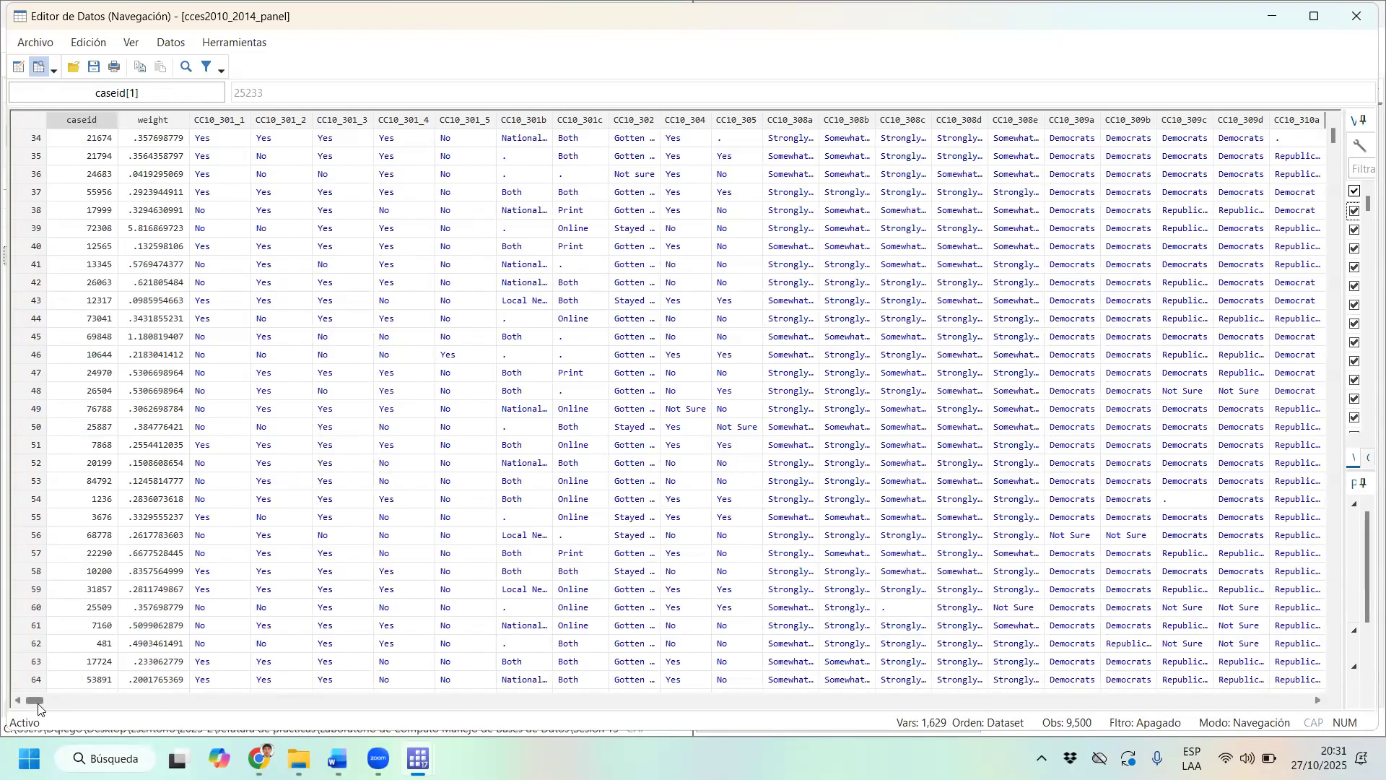
drag(40, 700, 396, 700)
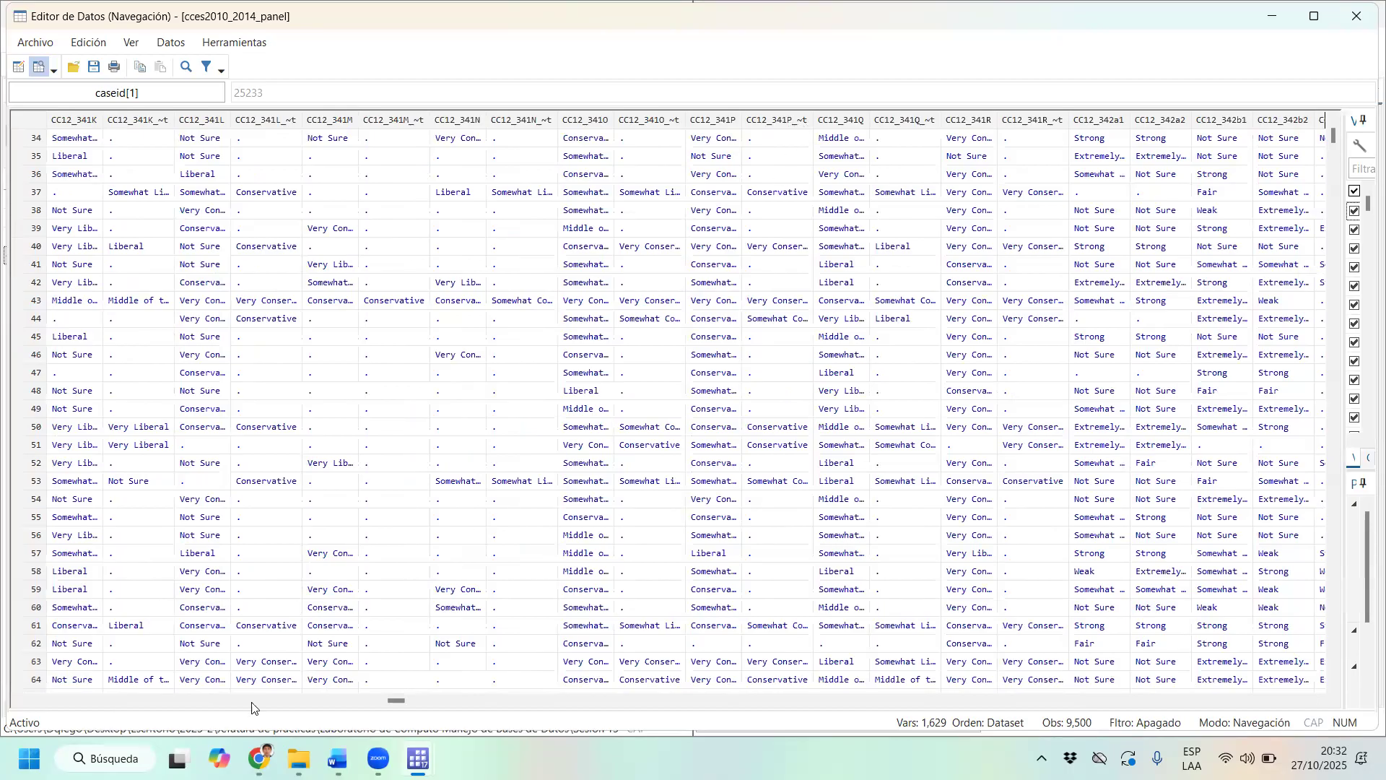
drag(394, 701, 475, 699)
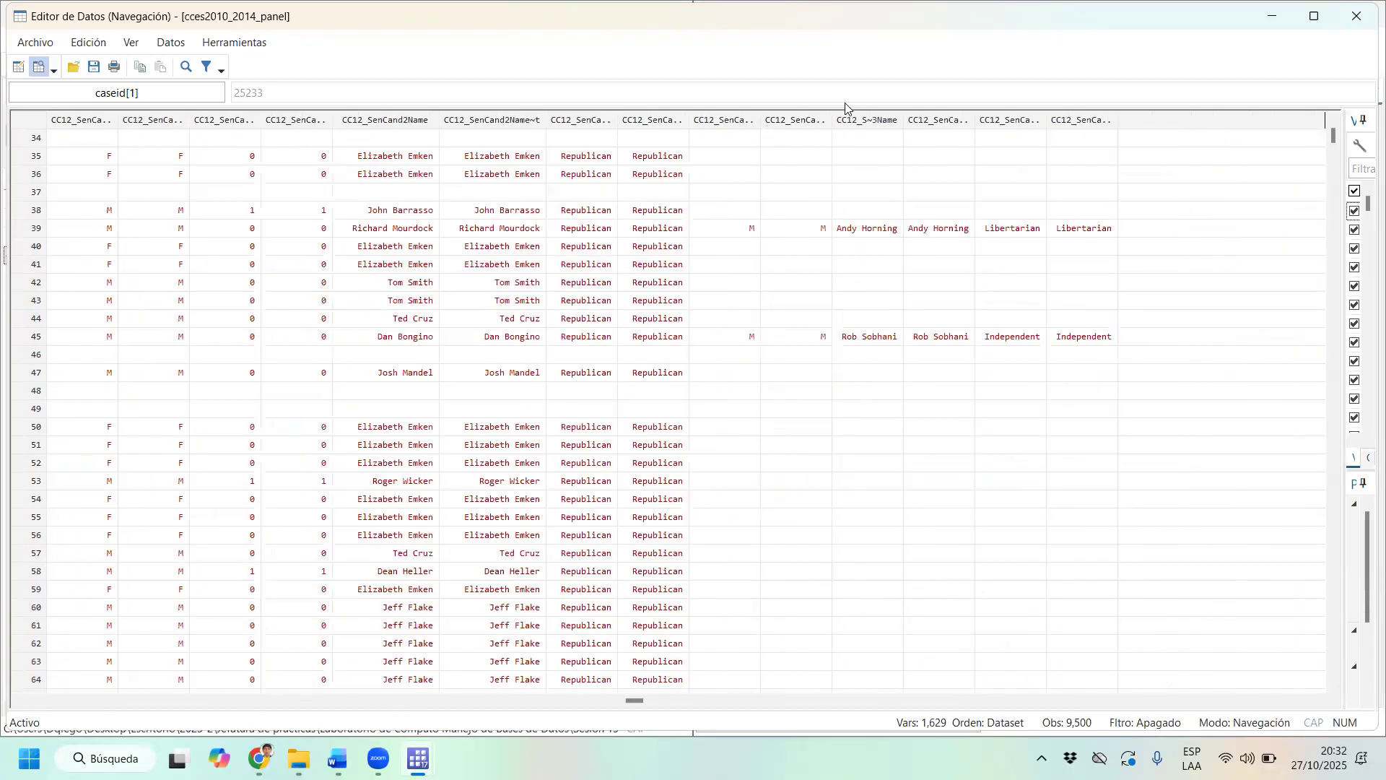
drag(636, 700, 1228, 164)
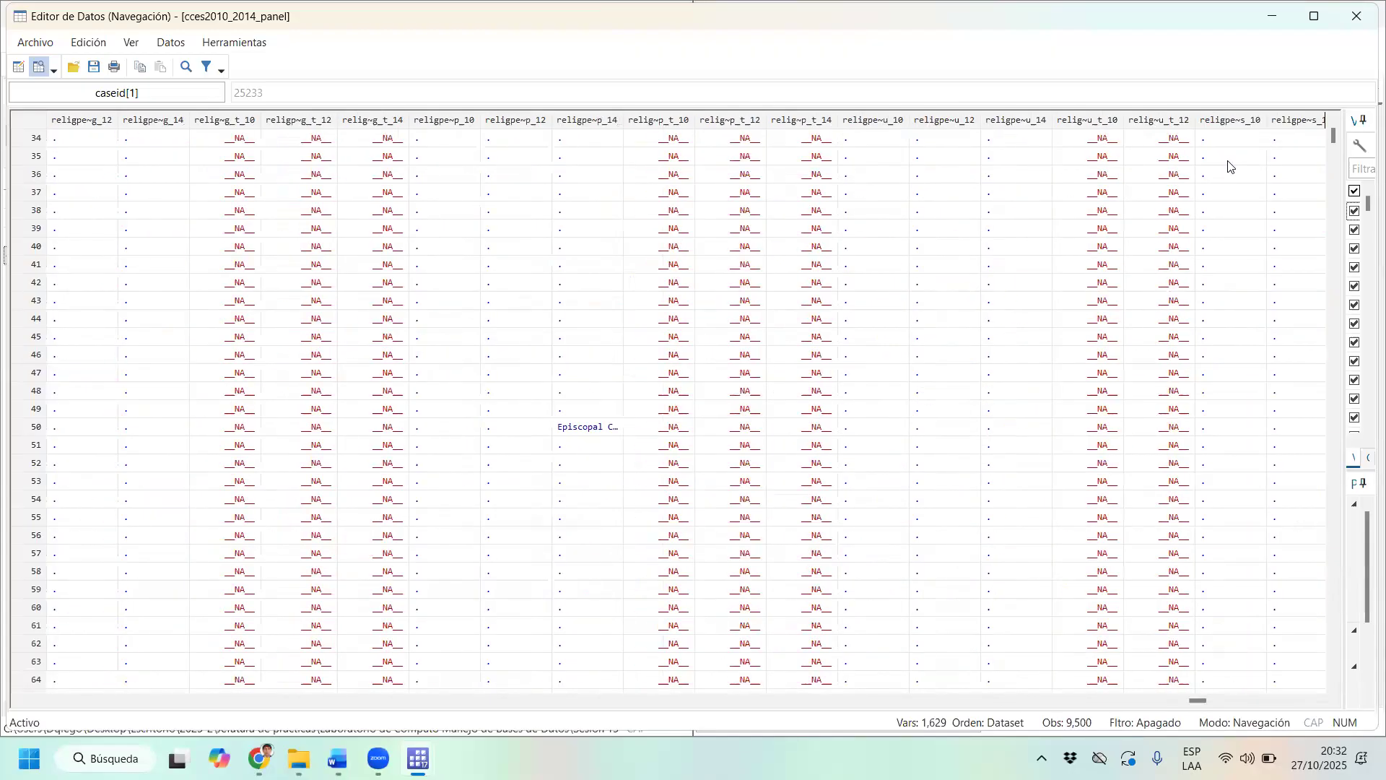
click(1356, 17)
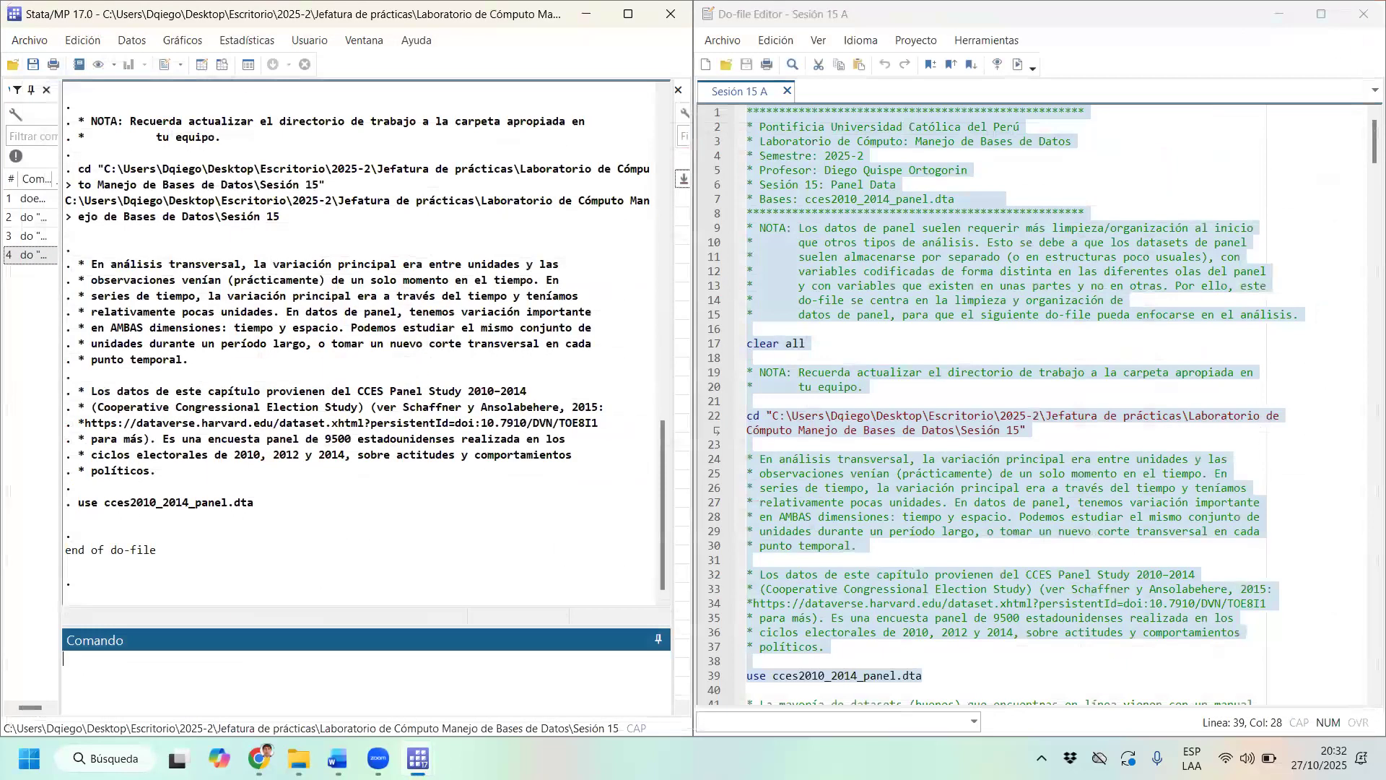
Open the CCES_PanelGuide_Full_2010-2014 PDF from the Sesión 15 folder and examine its table of contents.
click(299, 758)
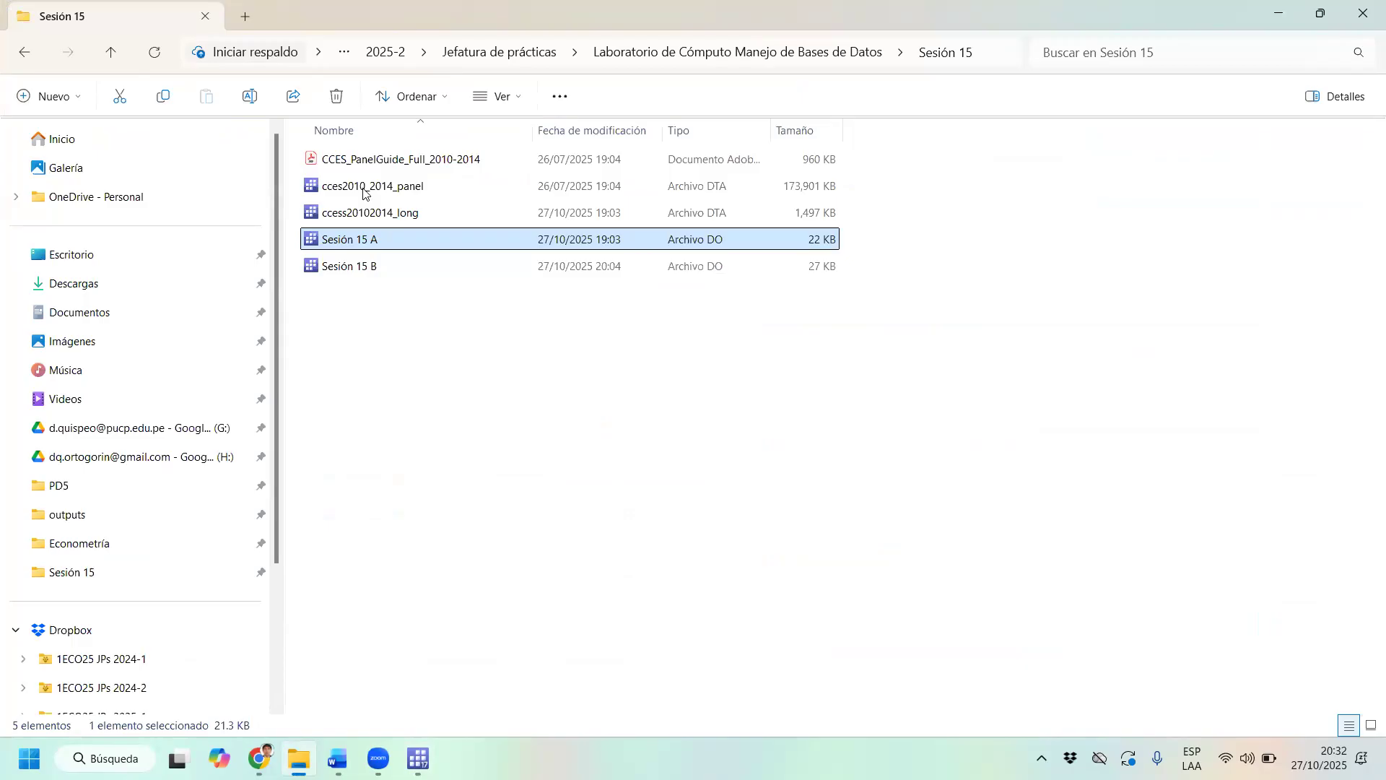
click(396, 161)
double_click(373, 159)
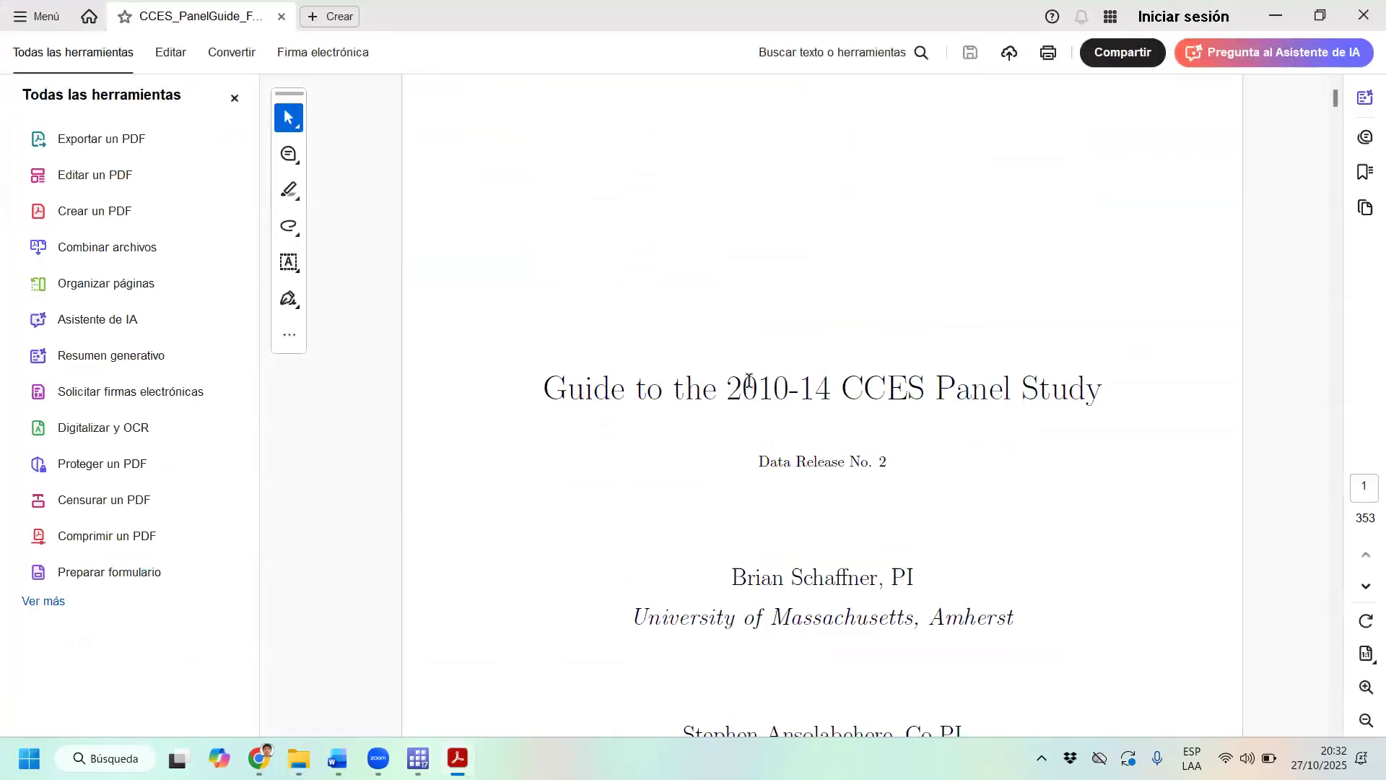
scroll(751, 376, down, 10)
scroll(647, 343, down, 6)
scroll(538, 318, up, 2)
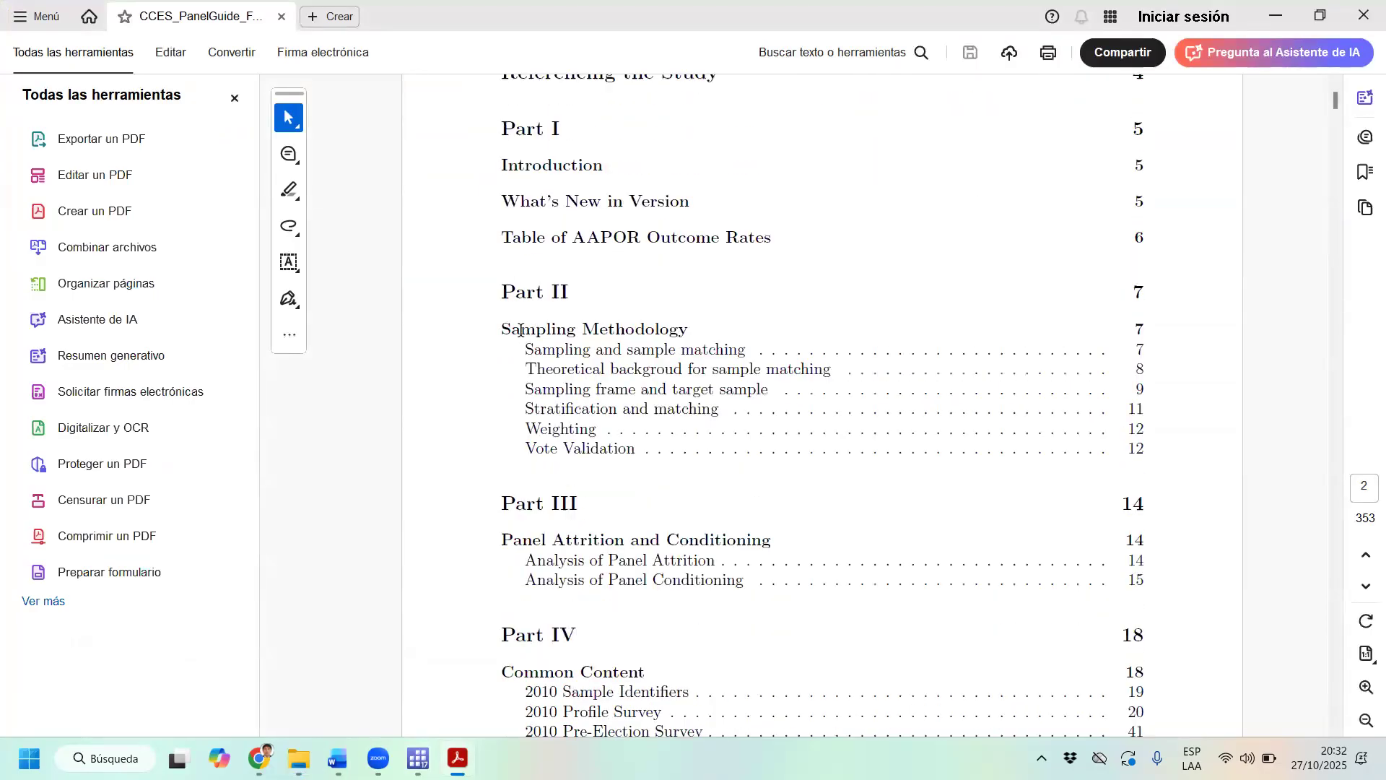
drag(690, 345, 672, 435)
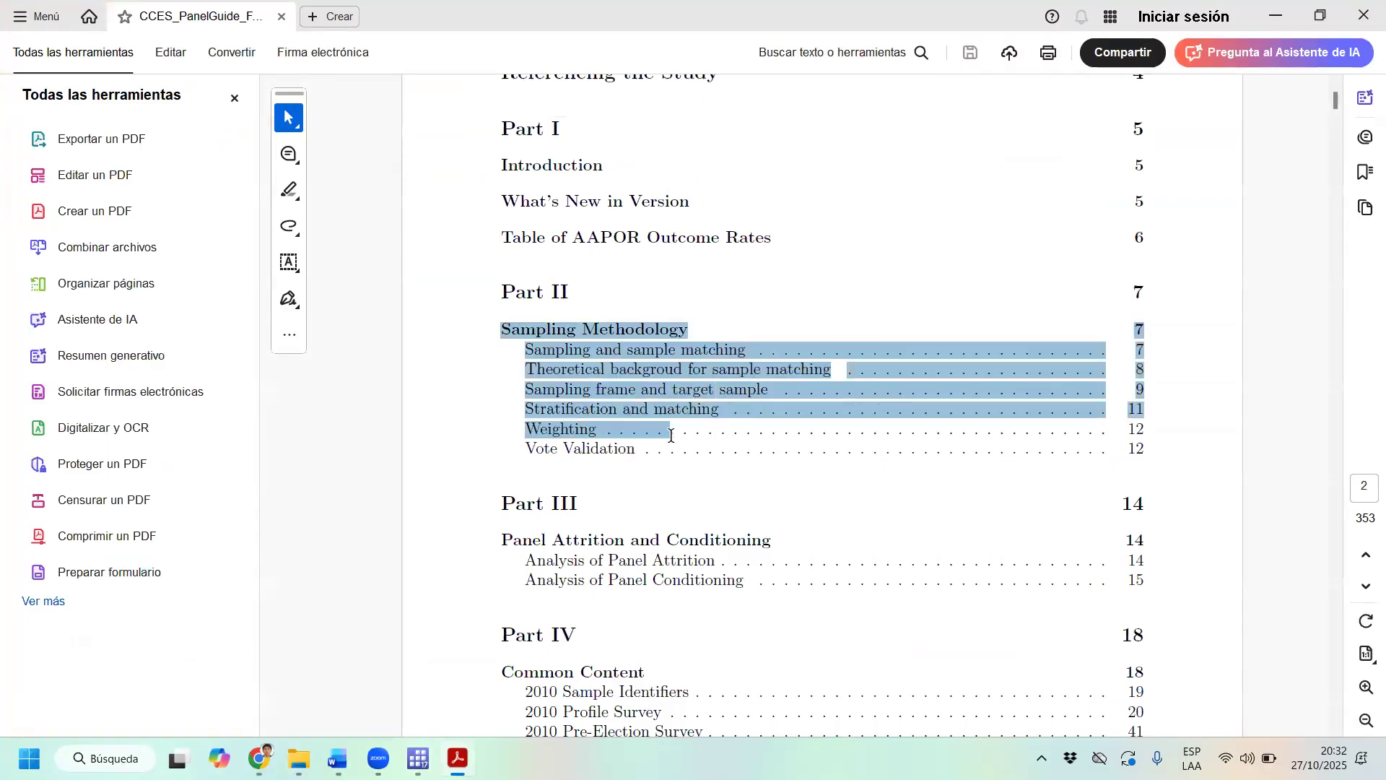
scroll(671, 430, down, 7)
scroll(476, 386, up, 1)
click(460, 376)
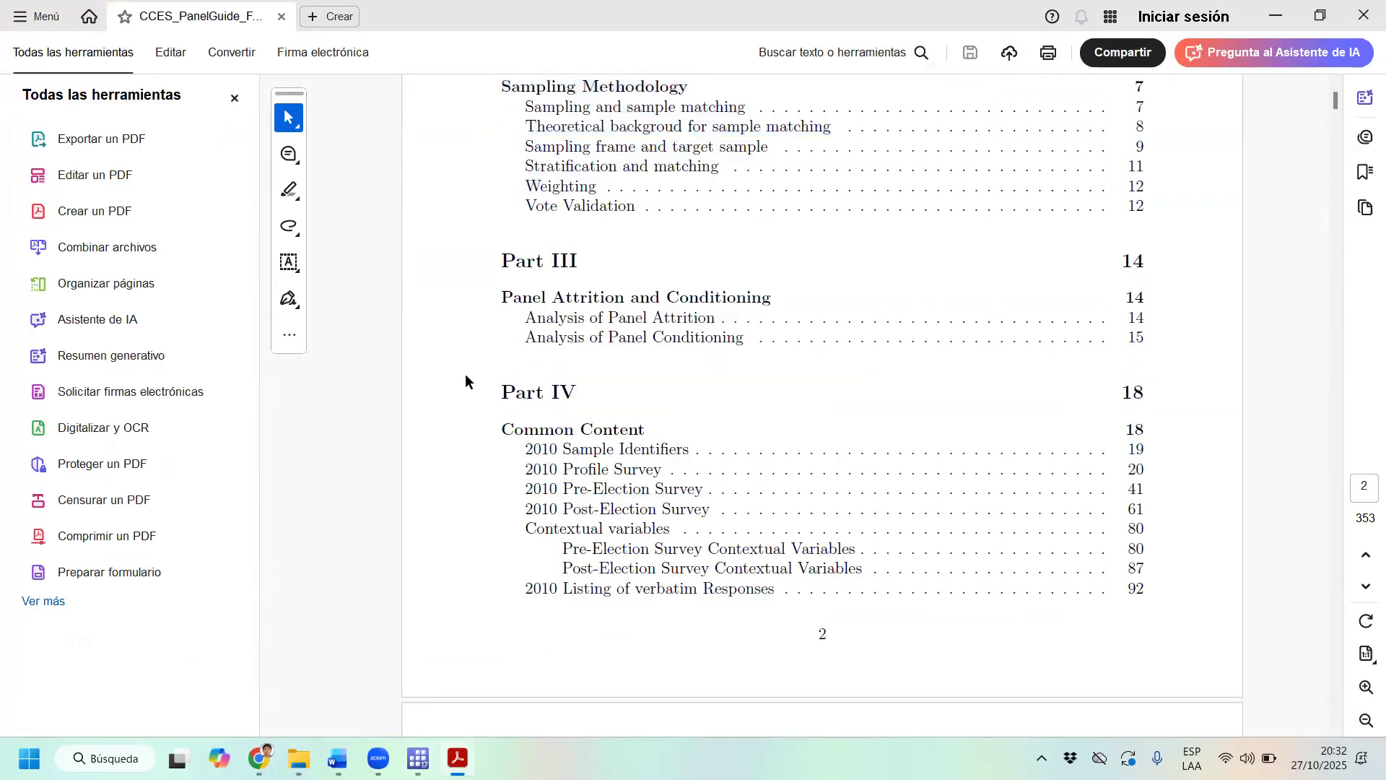
scroll(465, 374, down, 15)
scroll(1120, 281, down, 12)
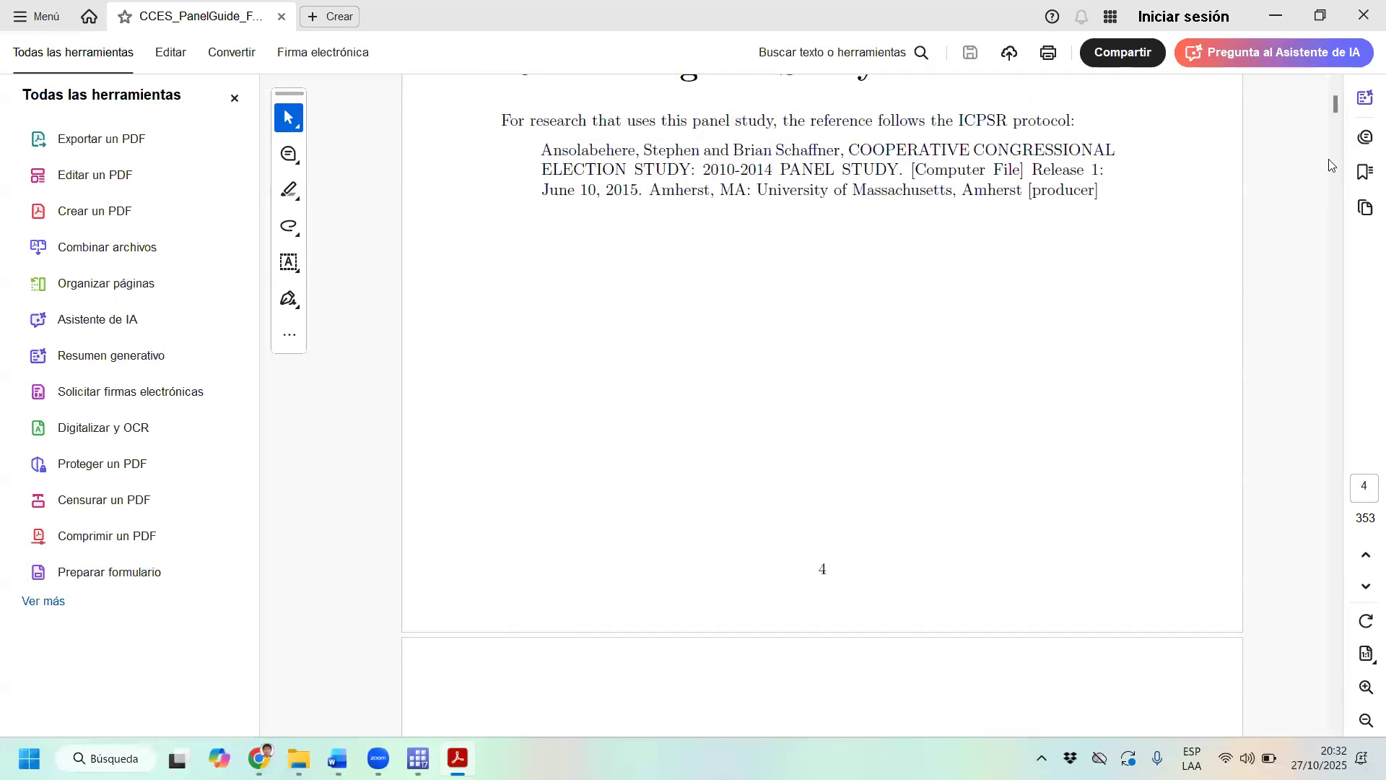
Find the codebook entry for CC10_414_4 in the guide and examine its variable name, label and response codes.
click(1317, 87)
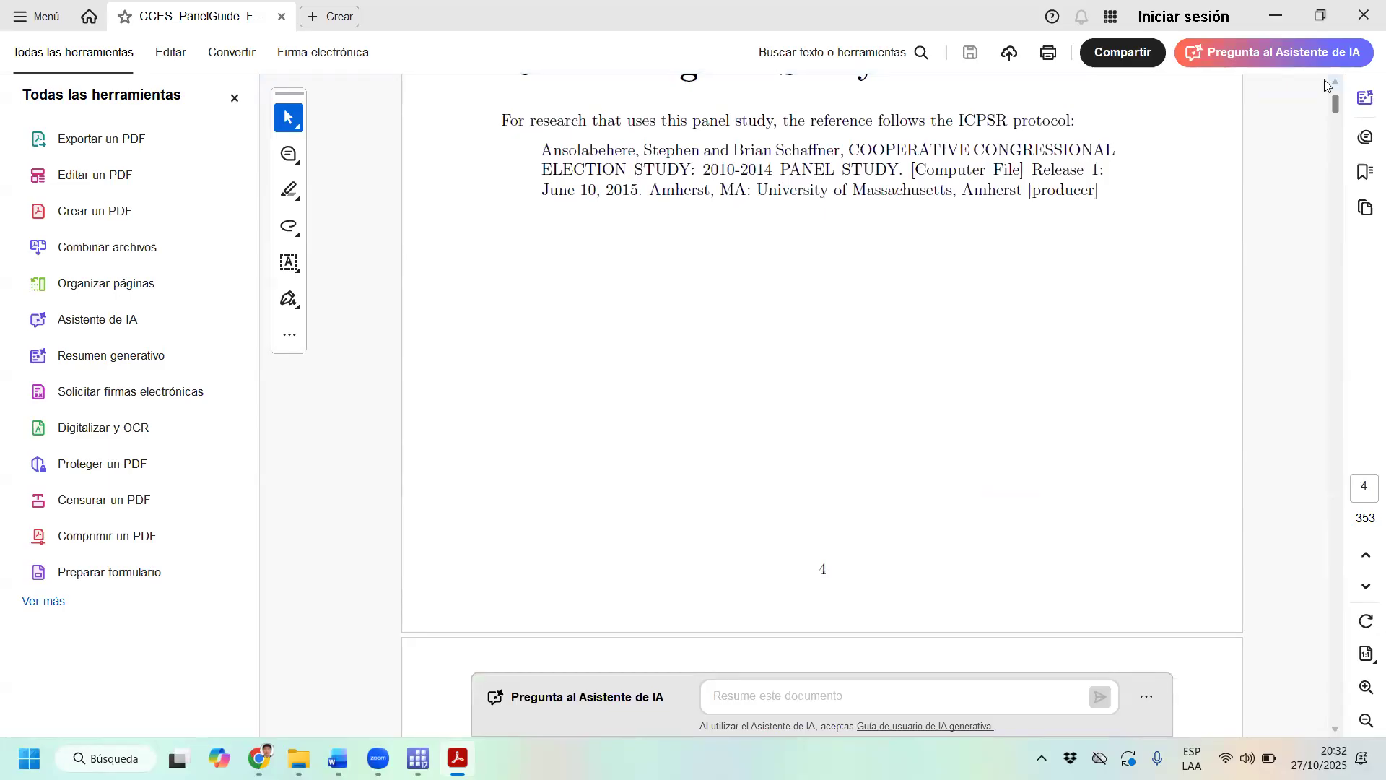
drag(1332, 115, 1318, 214)
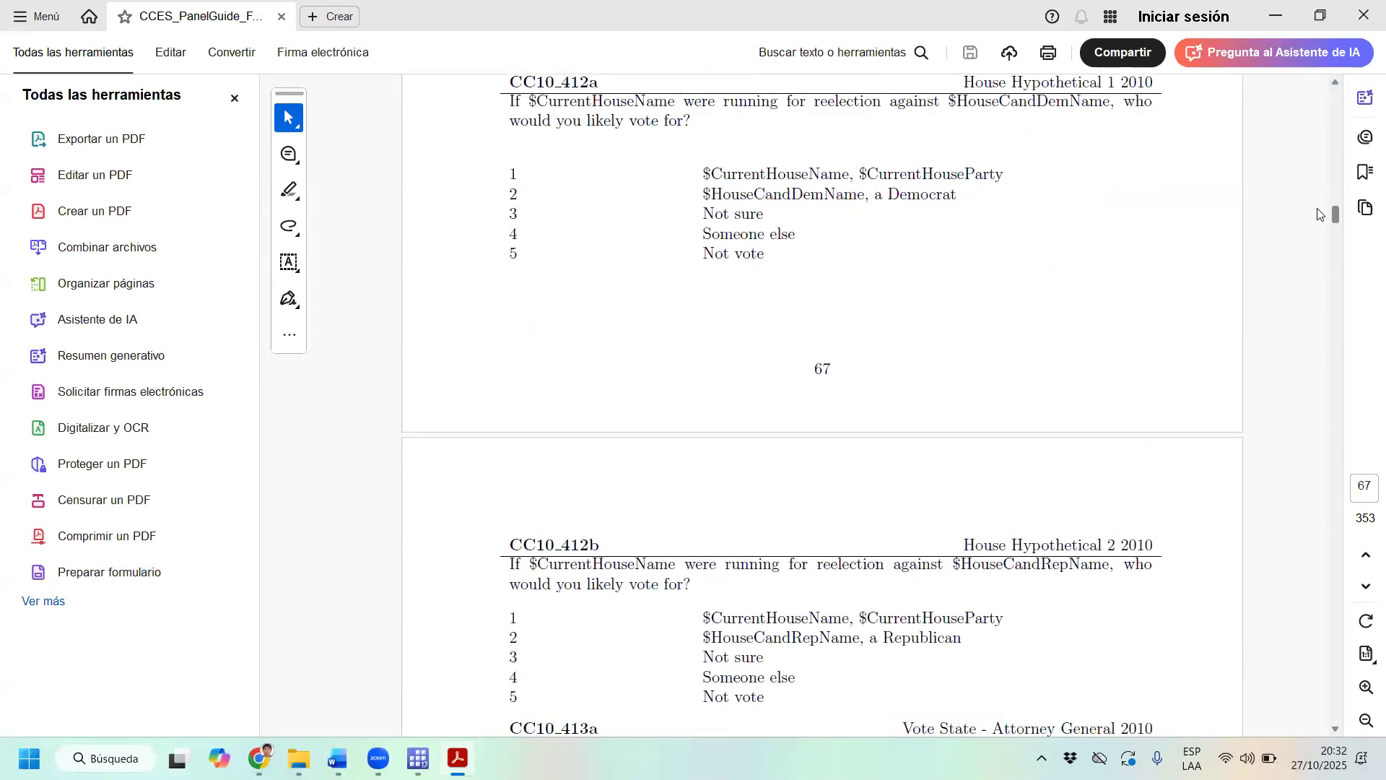
scroll(895, 238, up, 6)
scroll(771, 250, down, 5)
scroll(771, 250, down, 15)
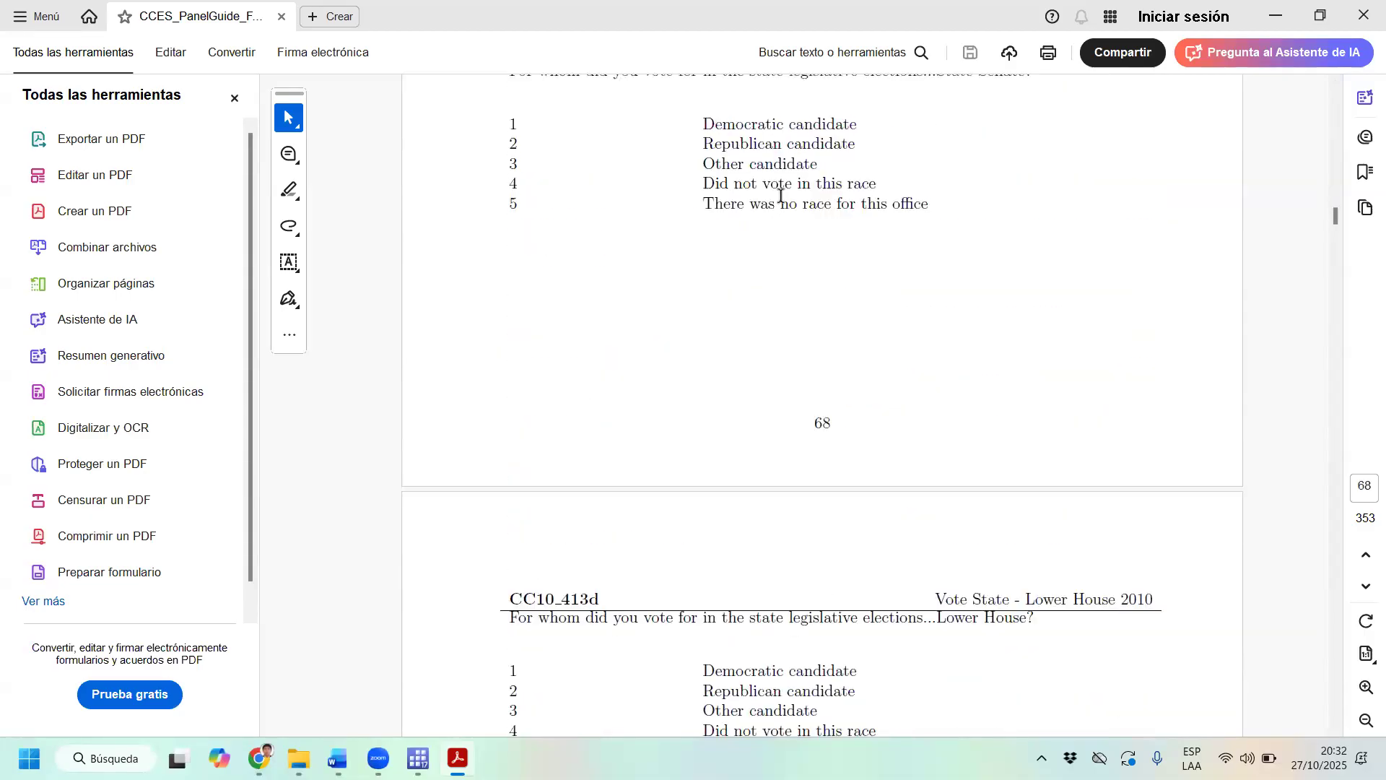
scroll(859, 191, down, 8)
scroll(876, 196, down, 1)
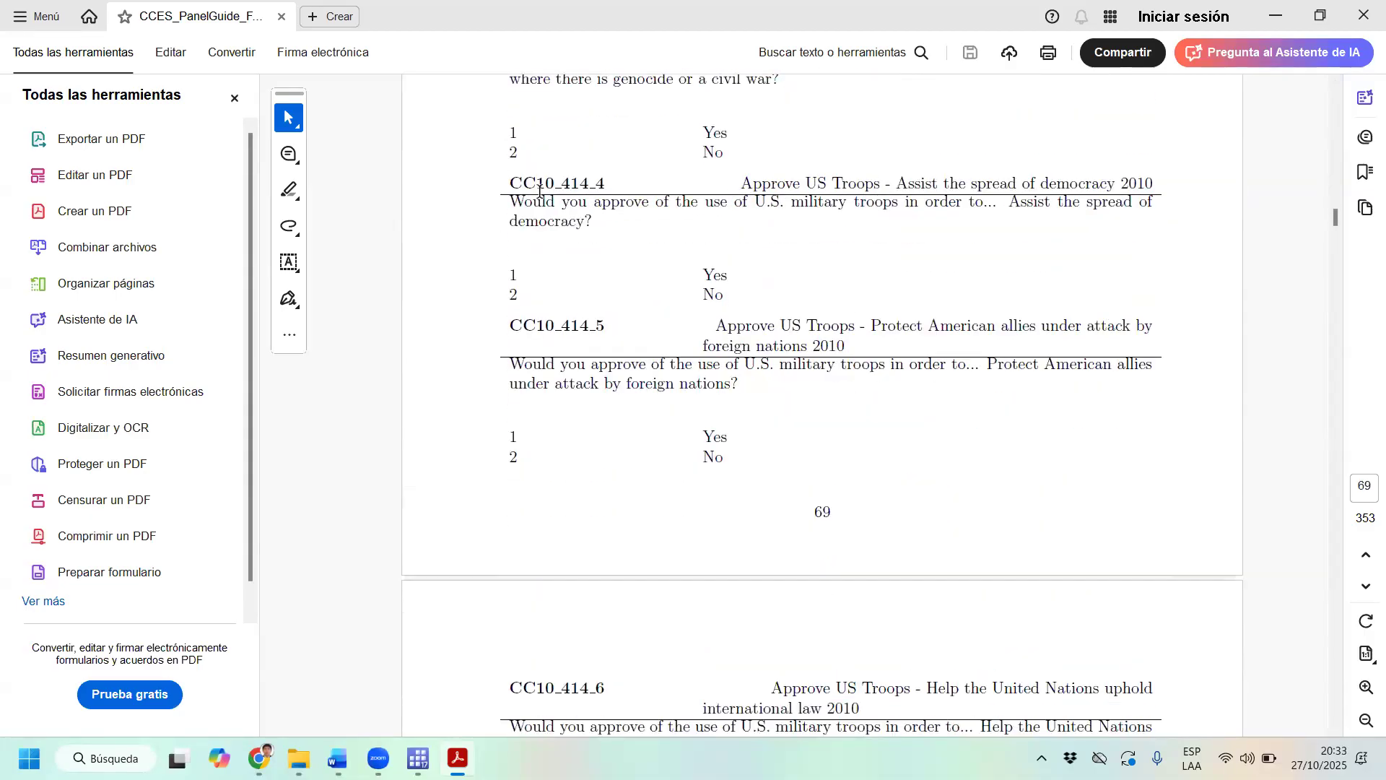
drag(512, 182, 603, 184)
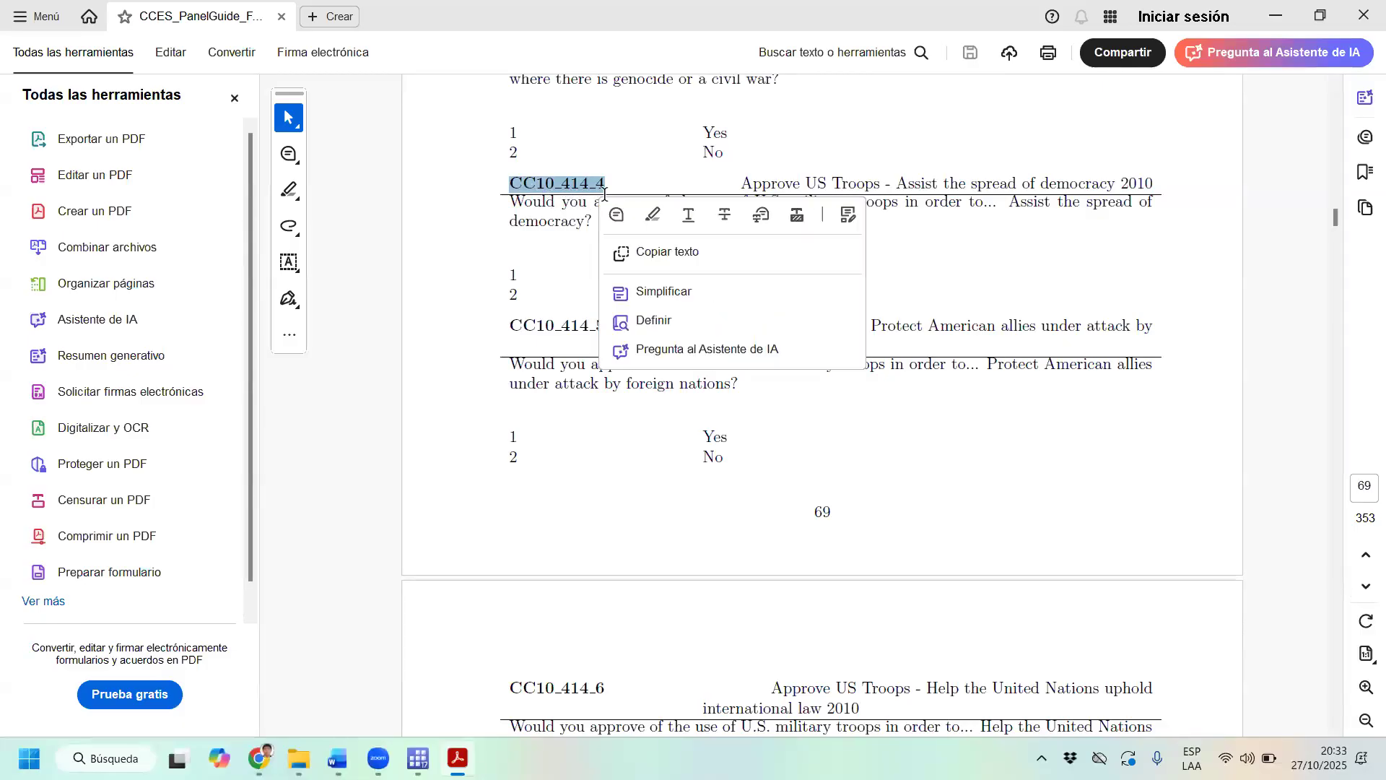
drag(748, 186, 1169, 182)
drag(512, 266, 722, 296)
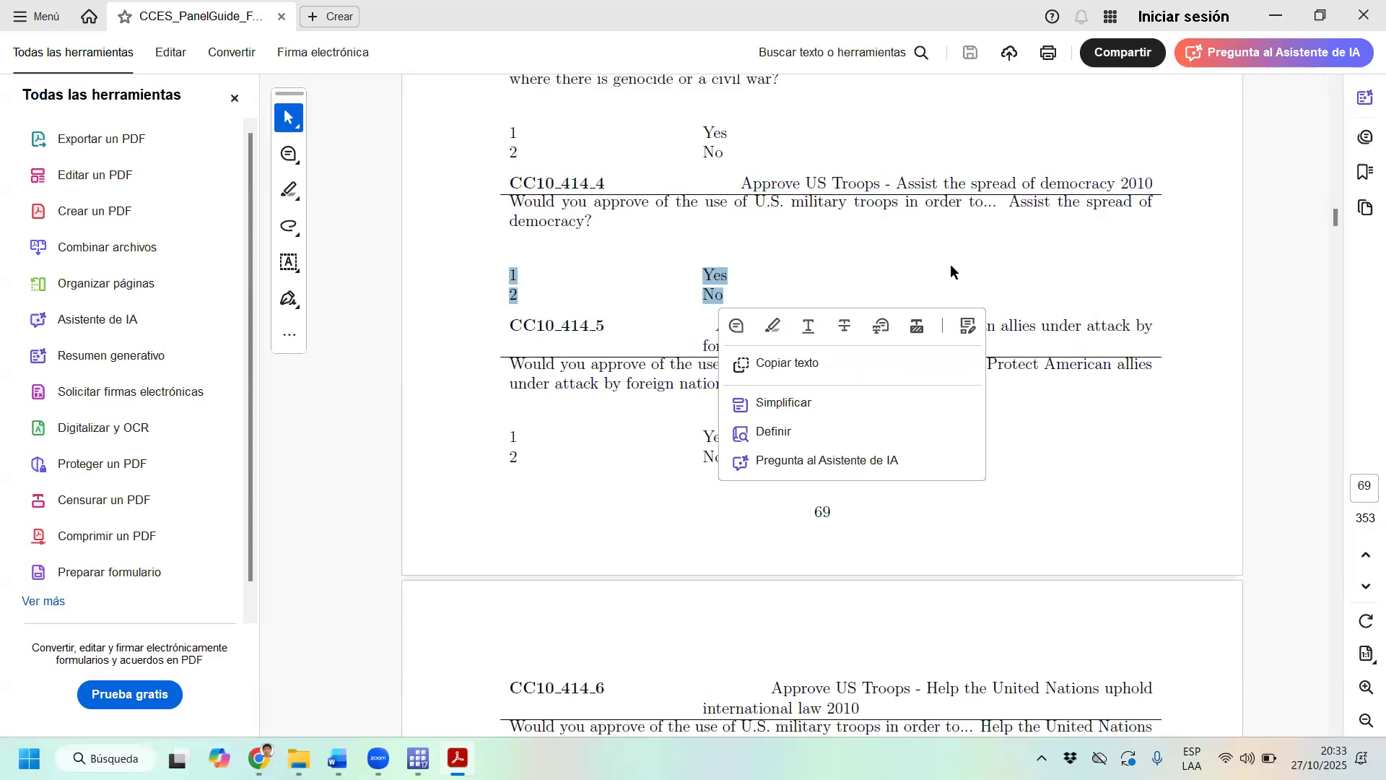
Skim further codebook entries, close the panel guide and return to the Sesión 15 A do-file in Stata.
scroll(1105, 270, down, 20)
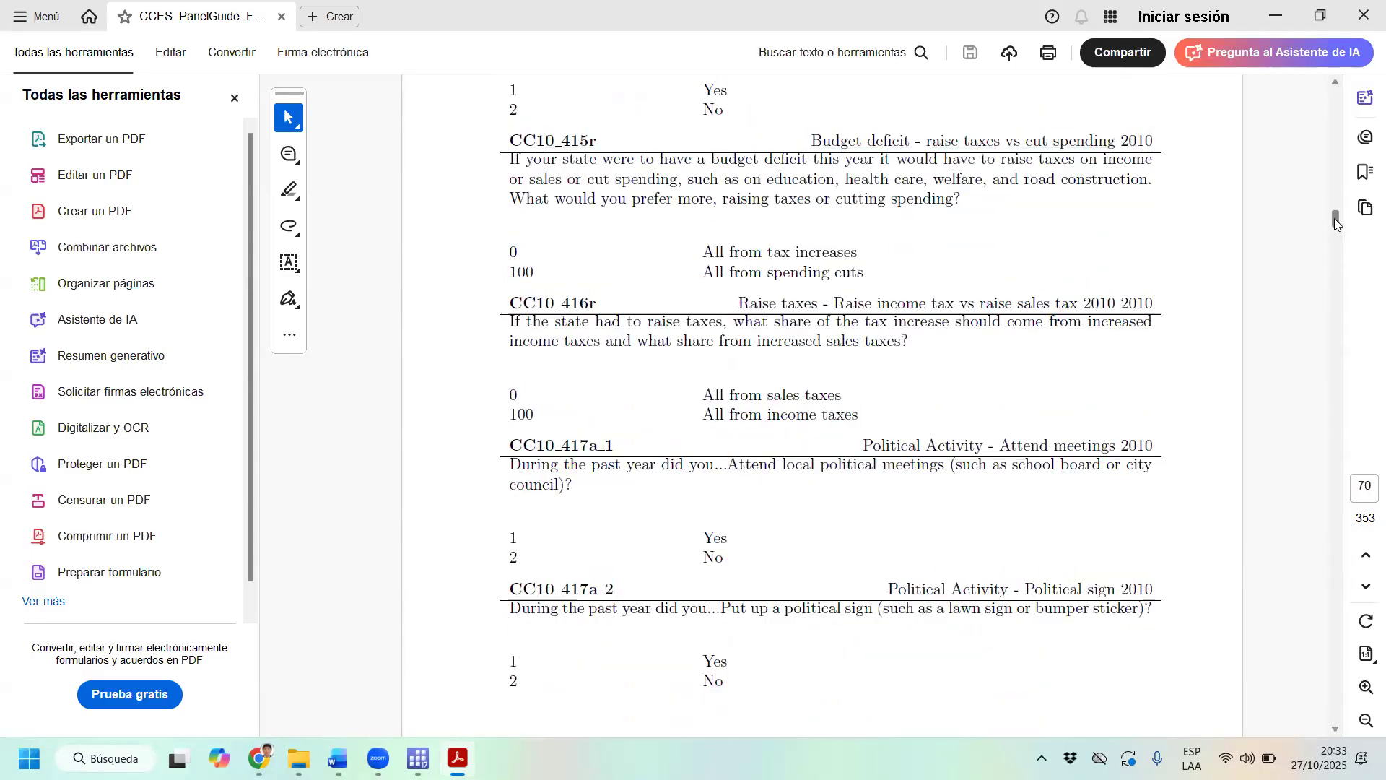
drag(1339, 325, 1336, 95)
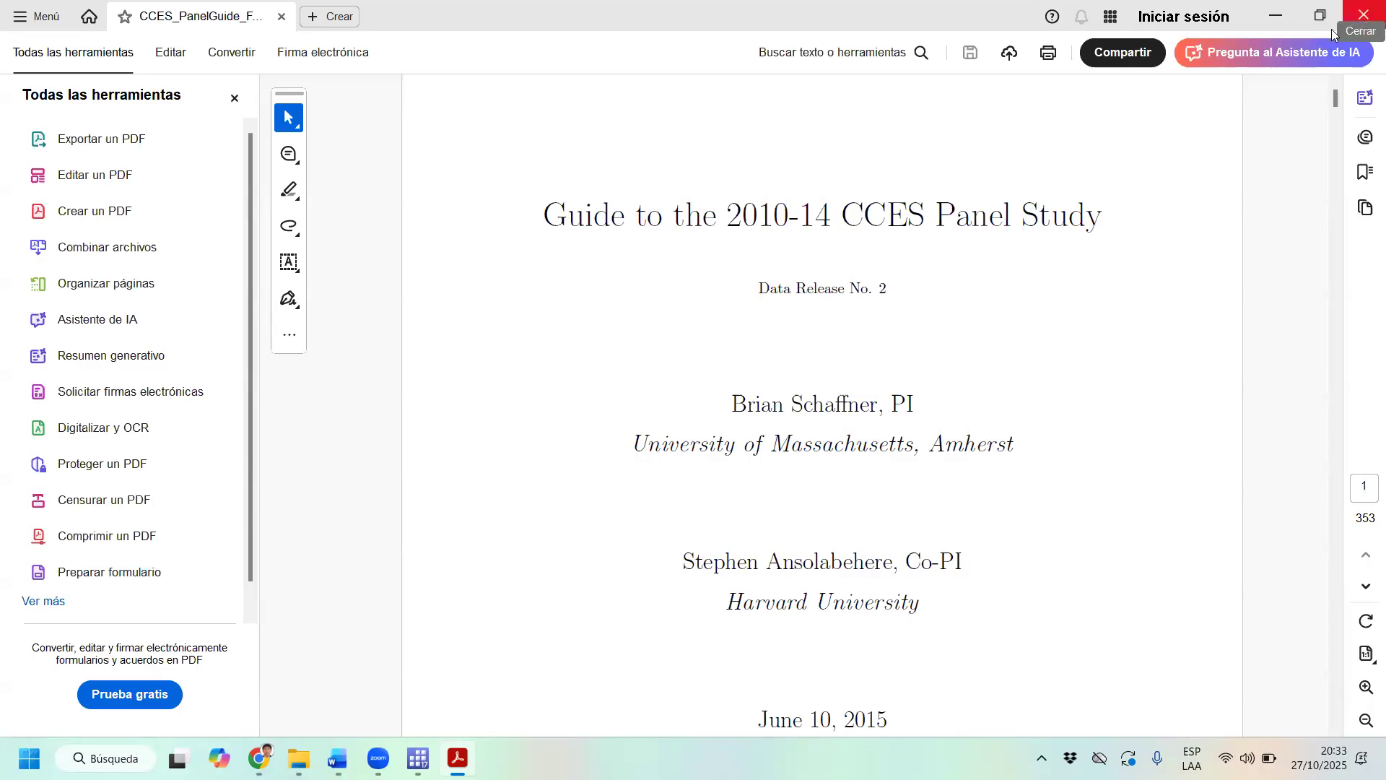
click(1364, 16)
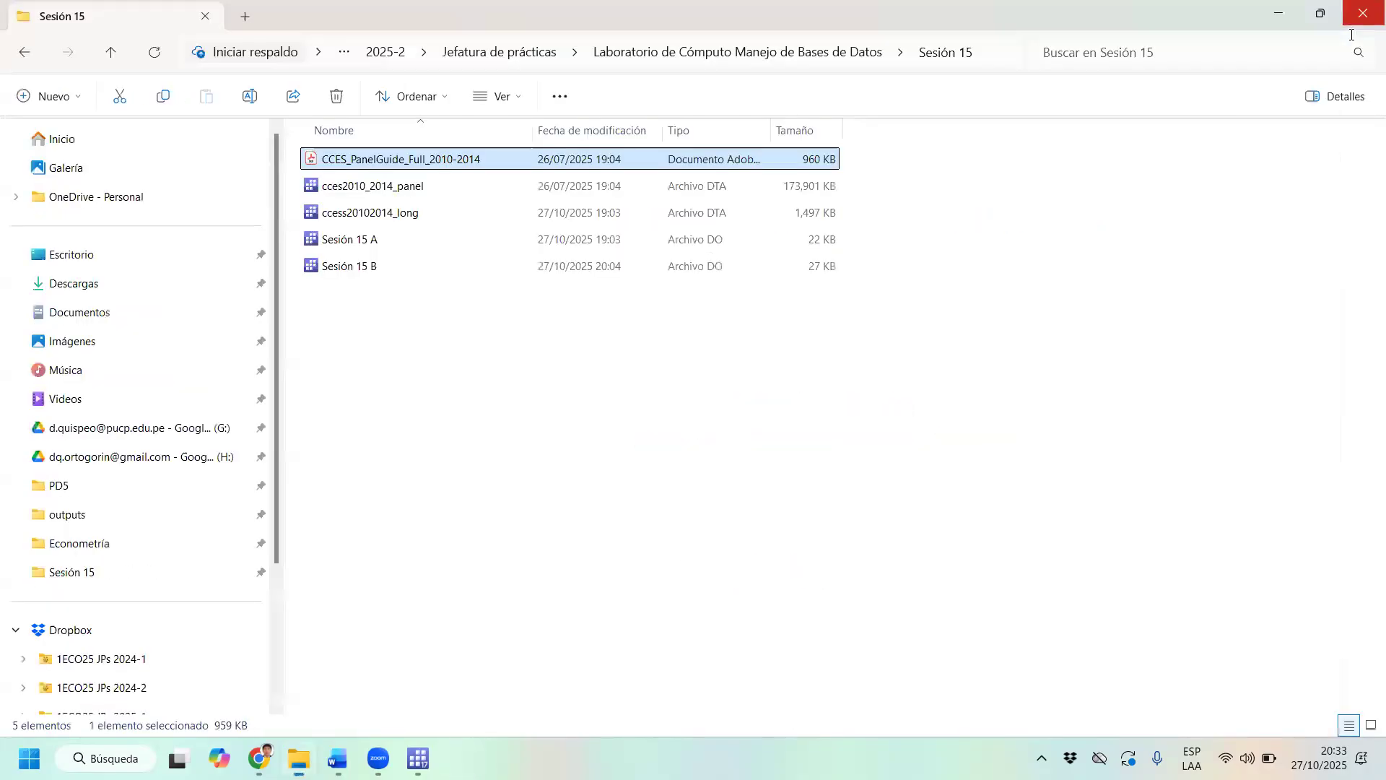
click(1278, 16)
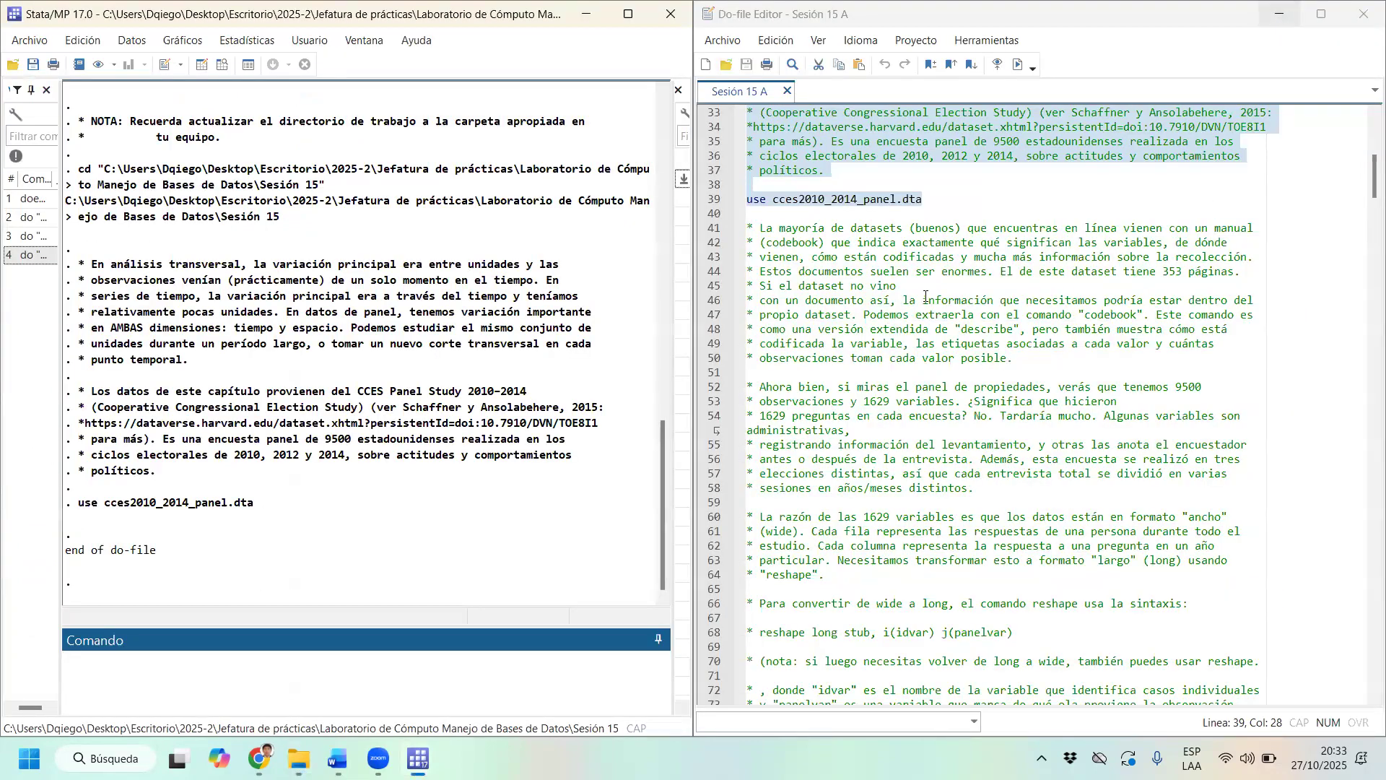
Read the do-file's notes on converting wide data to long and open the help for the reshape command.
scroll(926, 296, down, 5)
scroll(925, 296, up, 4)
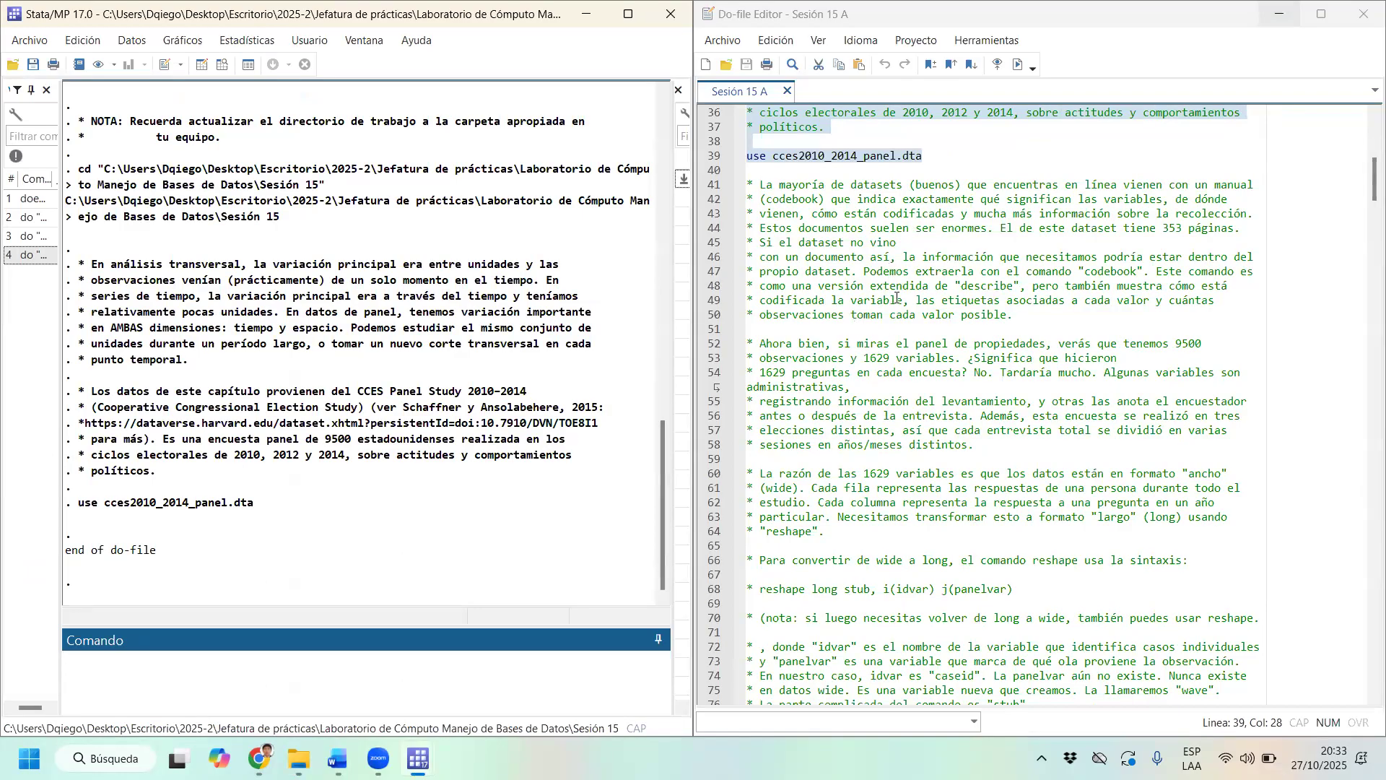
scroll(895, 298, down, 5)
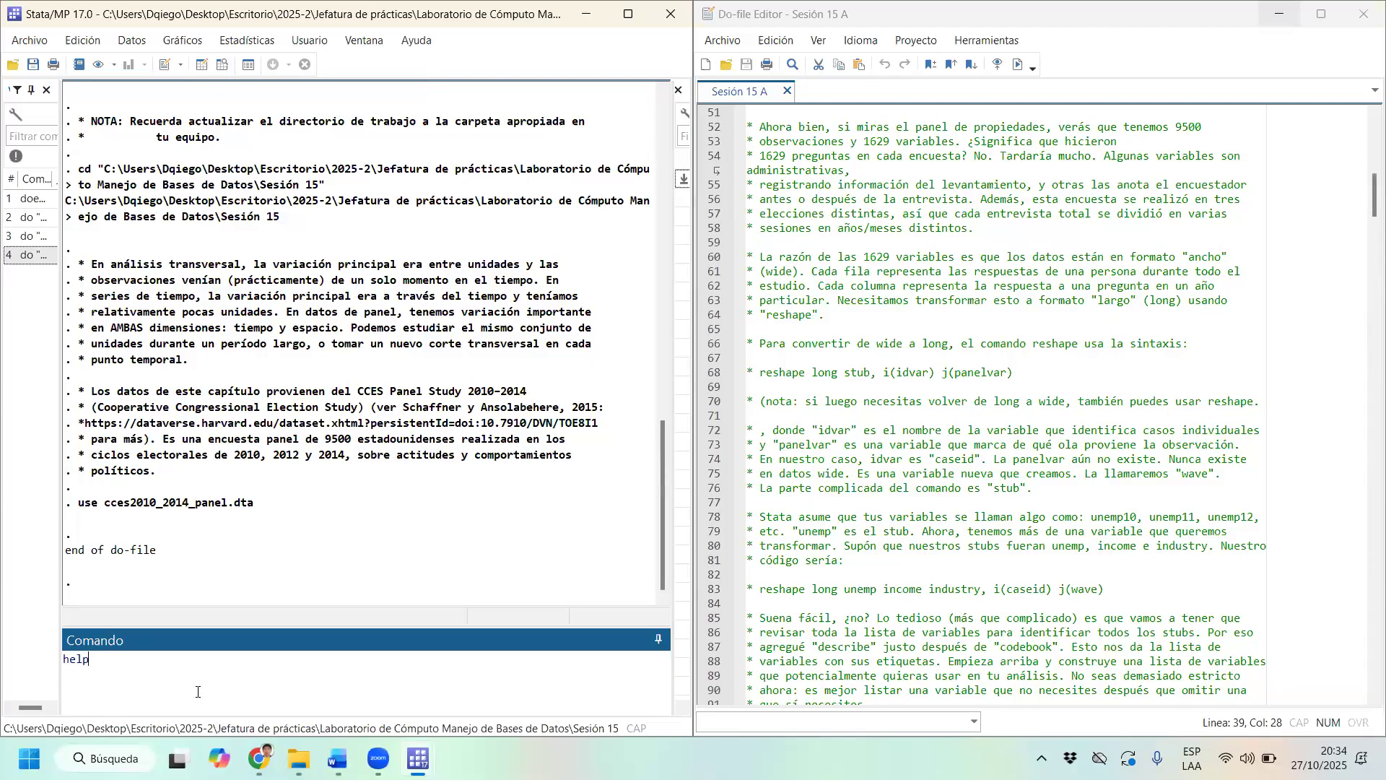
text(sahhape)
key(Return)
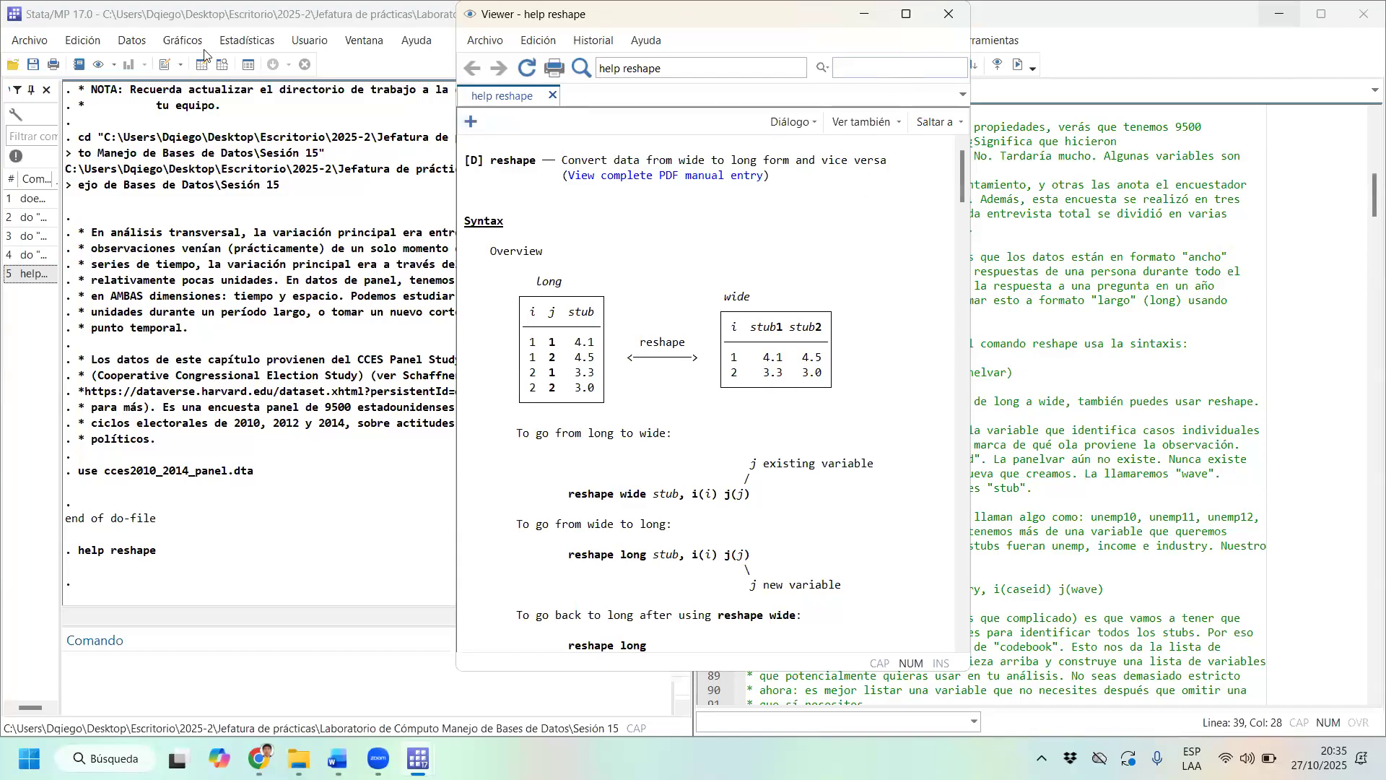
Open the panel dataset in the data browser, highlight the caseid column and look across the survey columns.
click(247, 75)
click(223, 68)
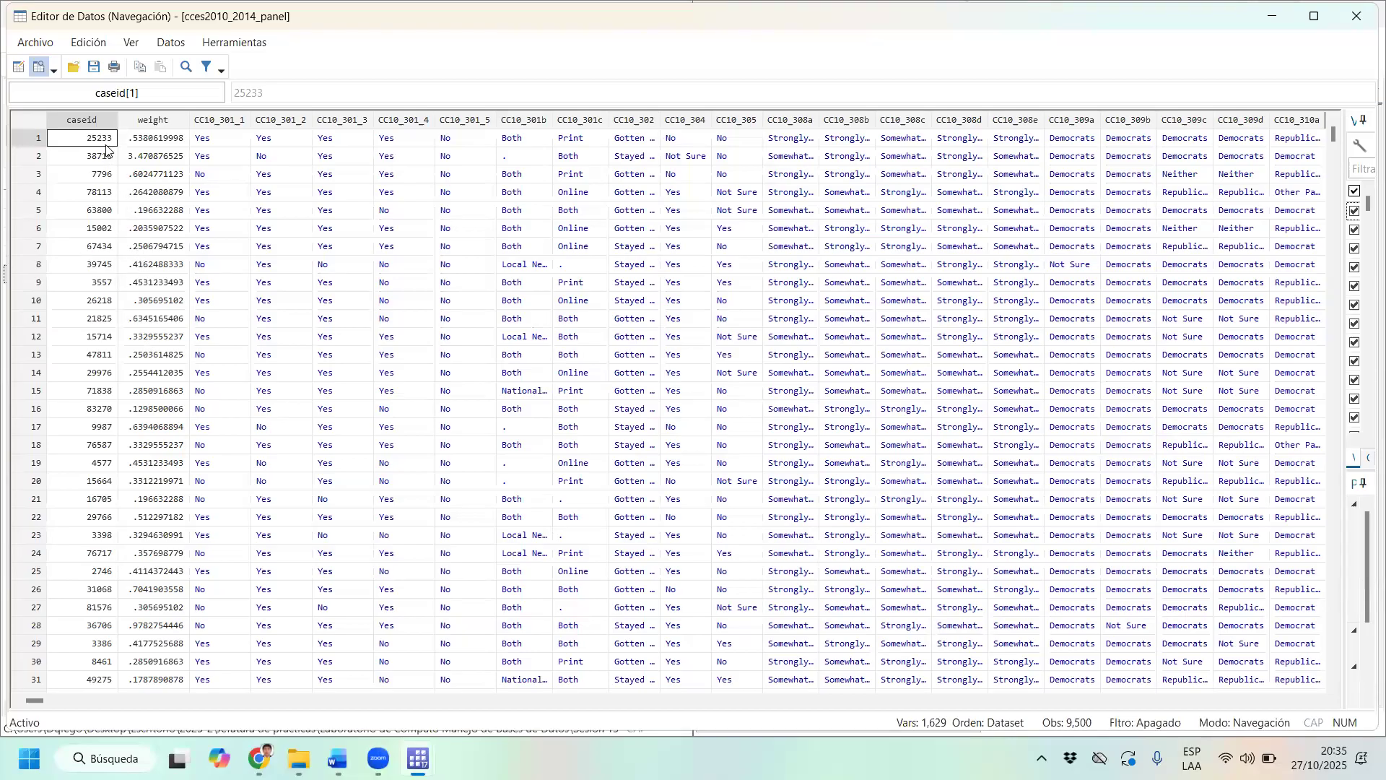
click(101, 123)
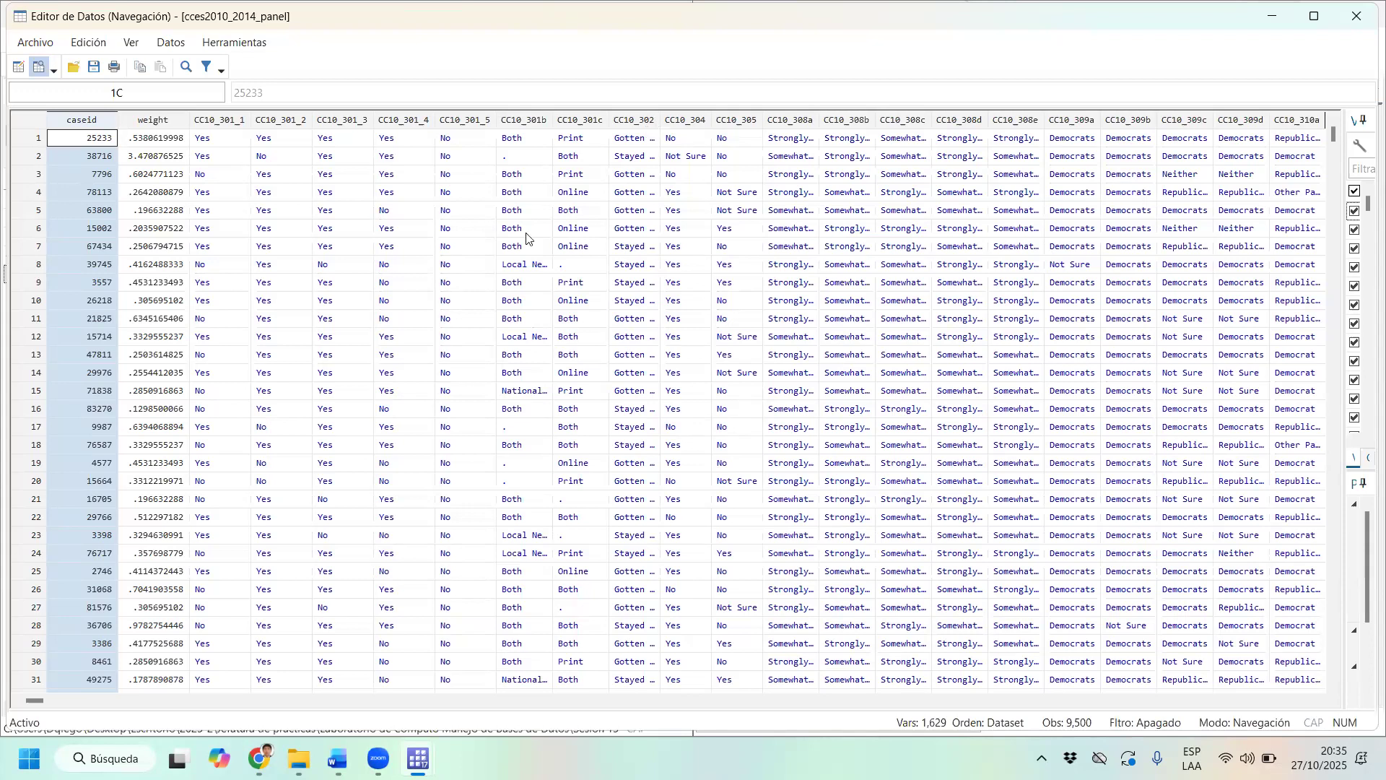
drag(34, 700, 202, 708)
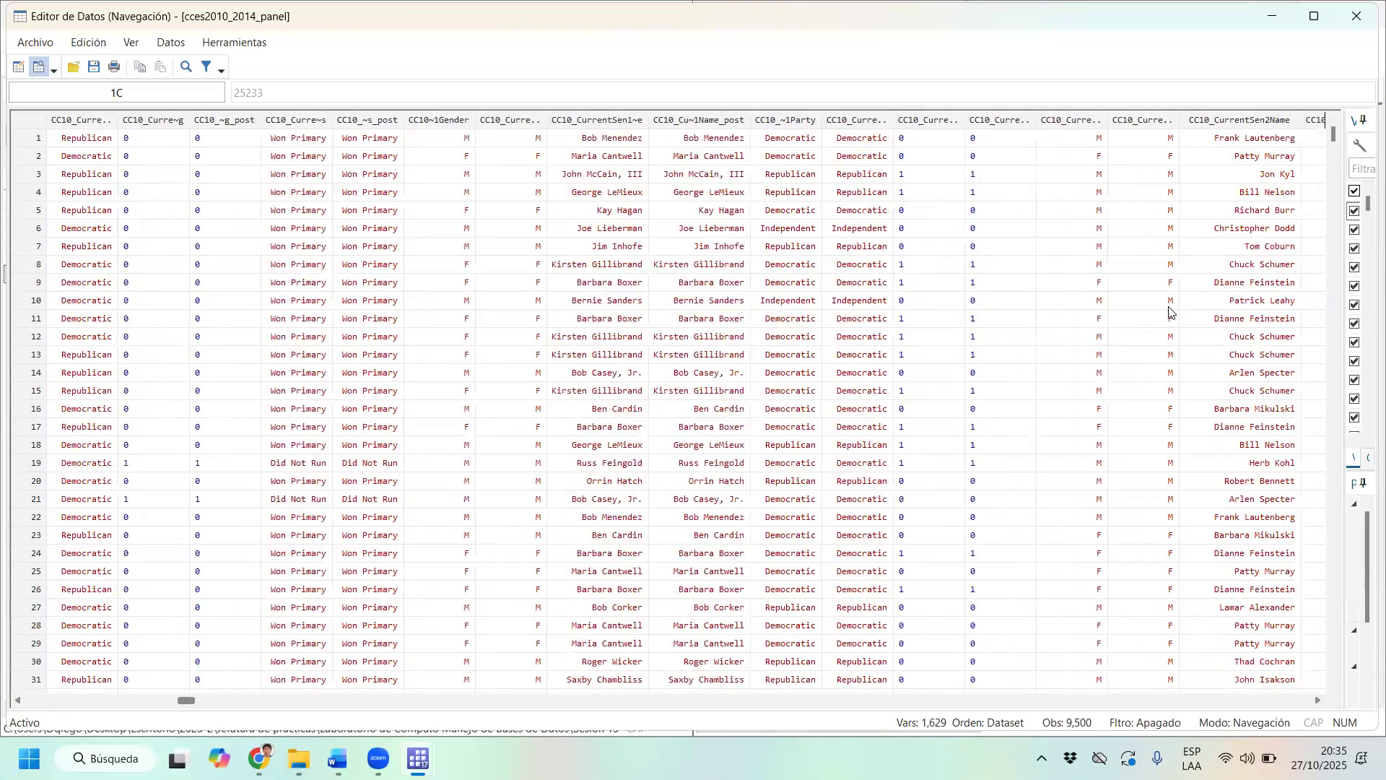
Widen the variables list in the data browser and examine the names and labels of the first variables through CC10_301_2.
drag(1347, 267, 1000, 354)
click(1045, 191)
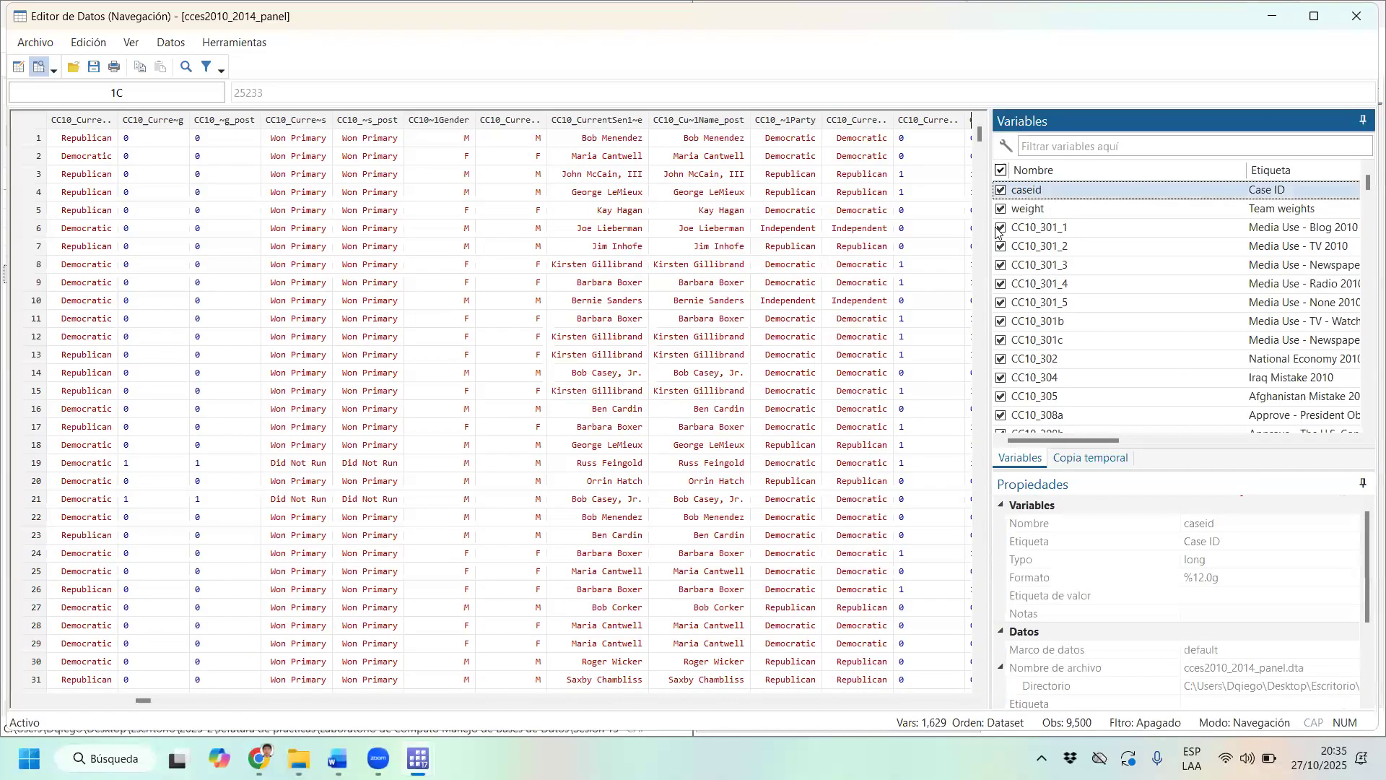
drag(988, 235, 985, 235)
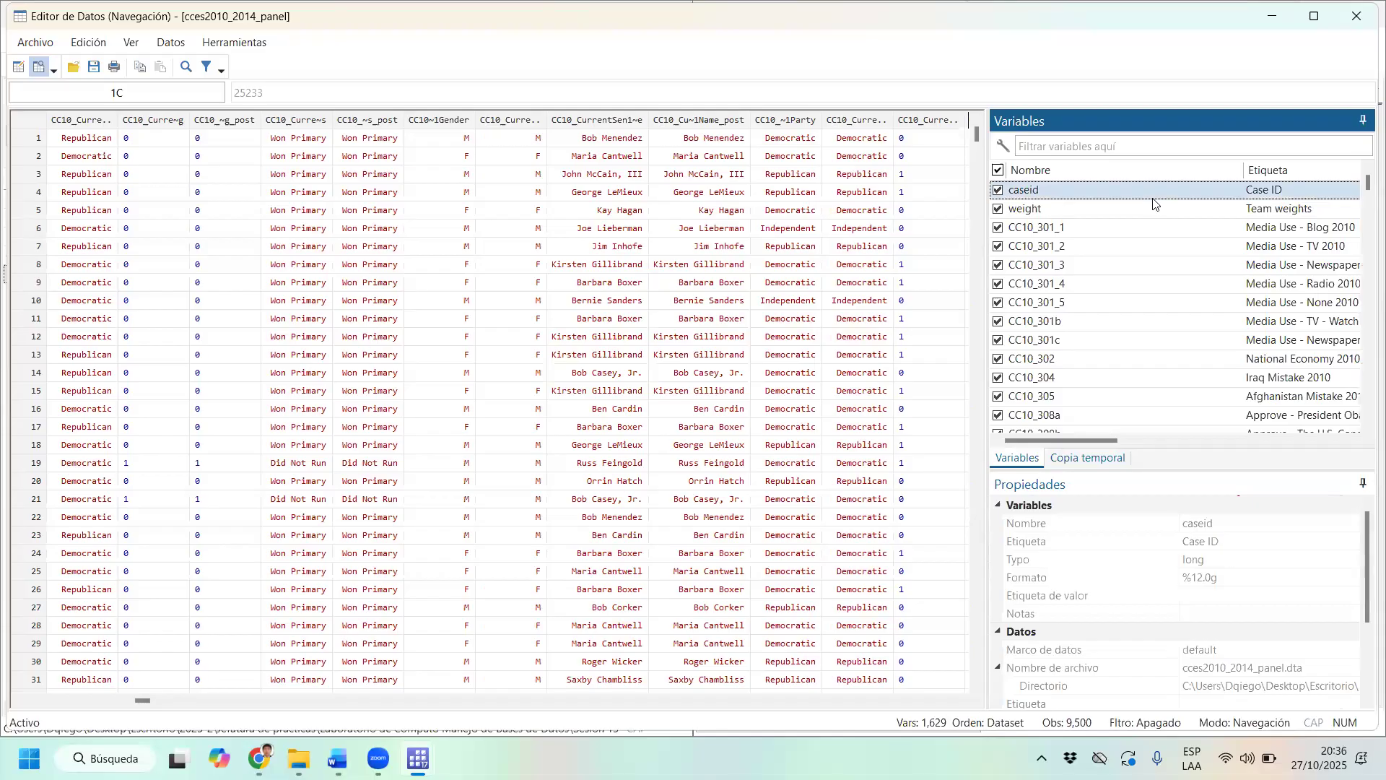
click(1081, 214)
click(1292, 241)
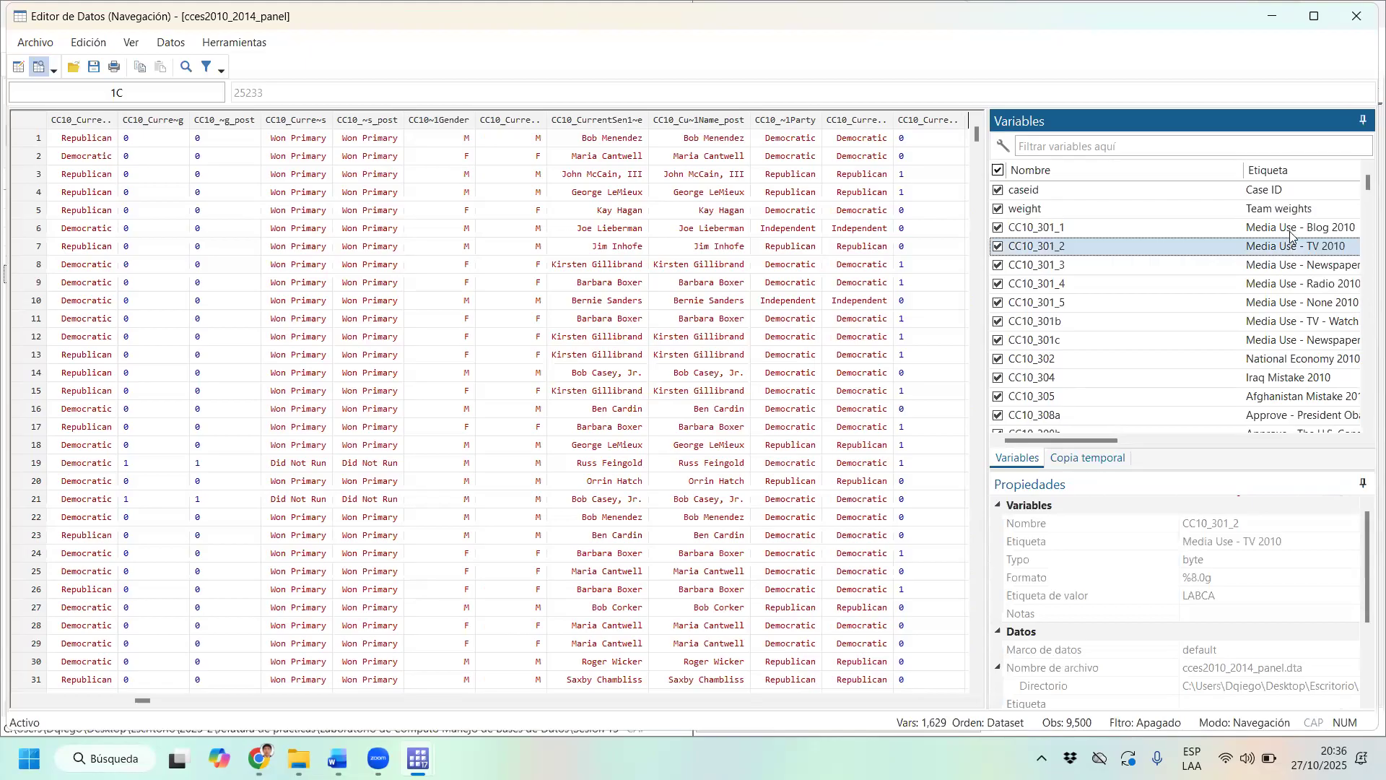
Scan the names and labels of the CC10 variables and return to the start of the list.
scroll(1290, 239, down, 5)
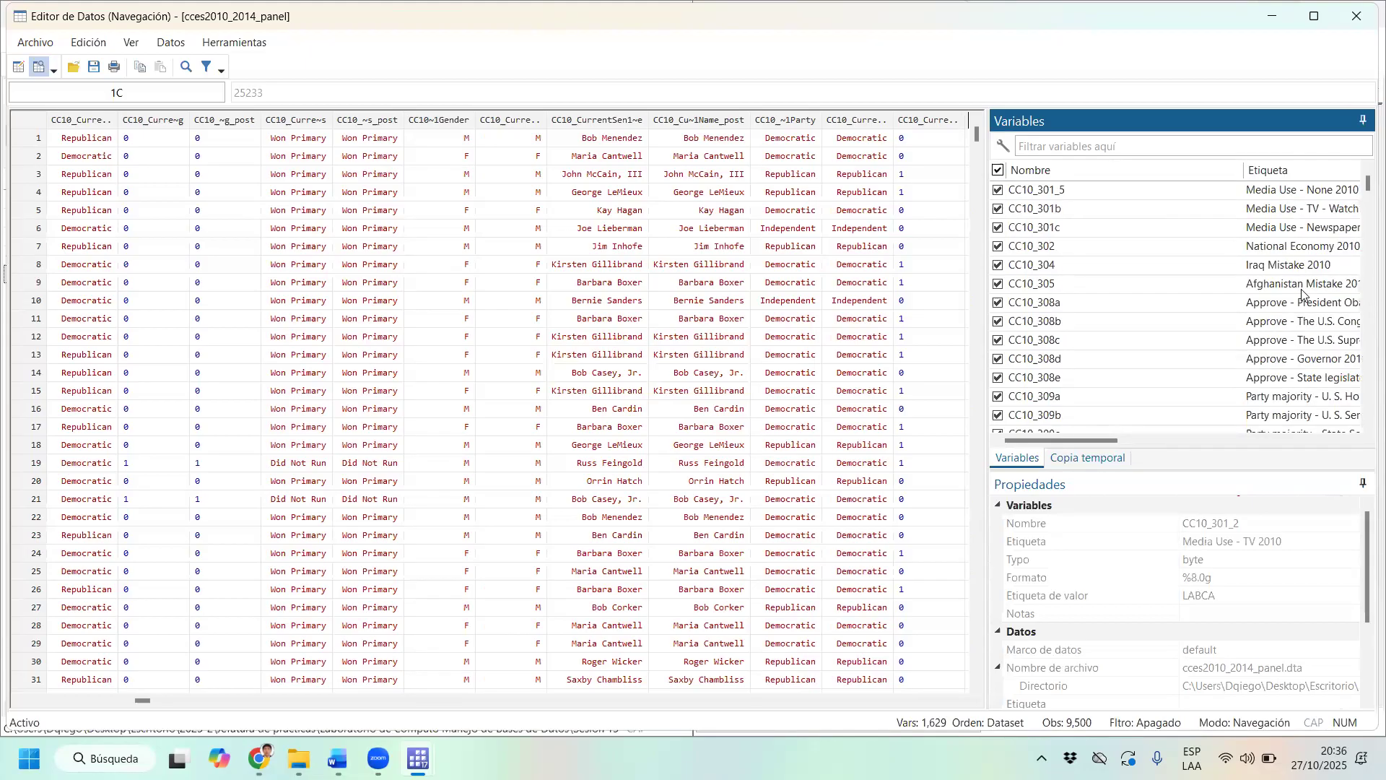
scroll(1292, 254, down, 2)
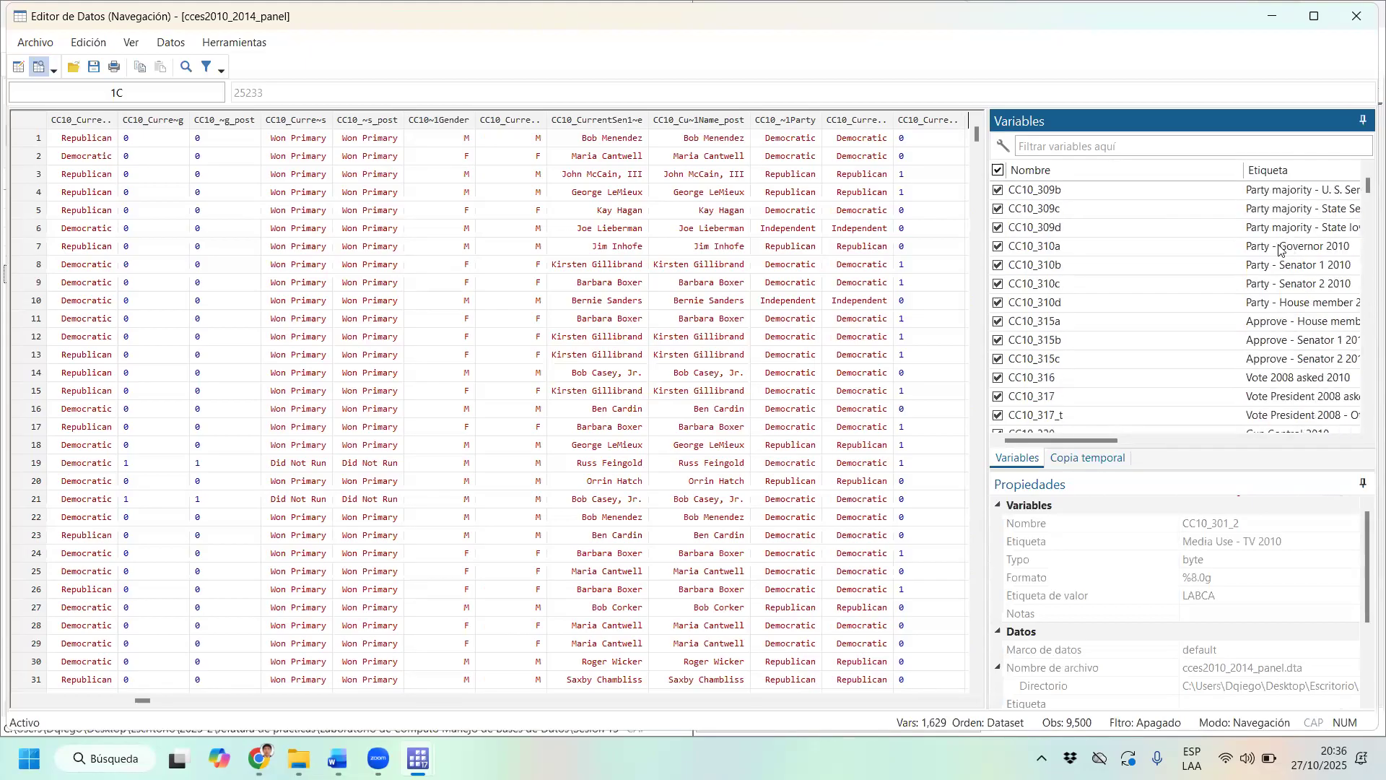
scroll(1278, 249, down, 4)
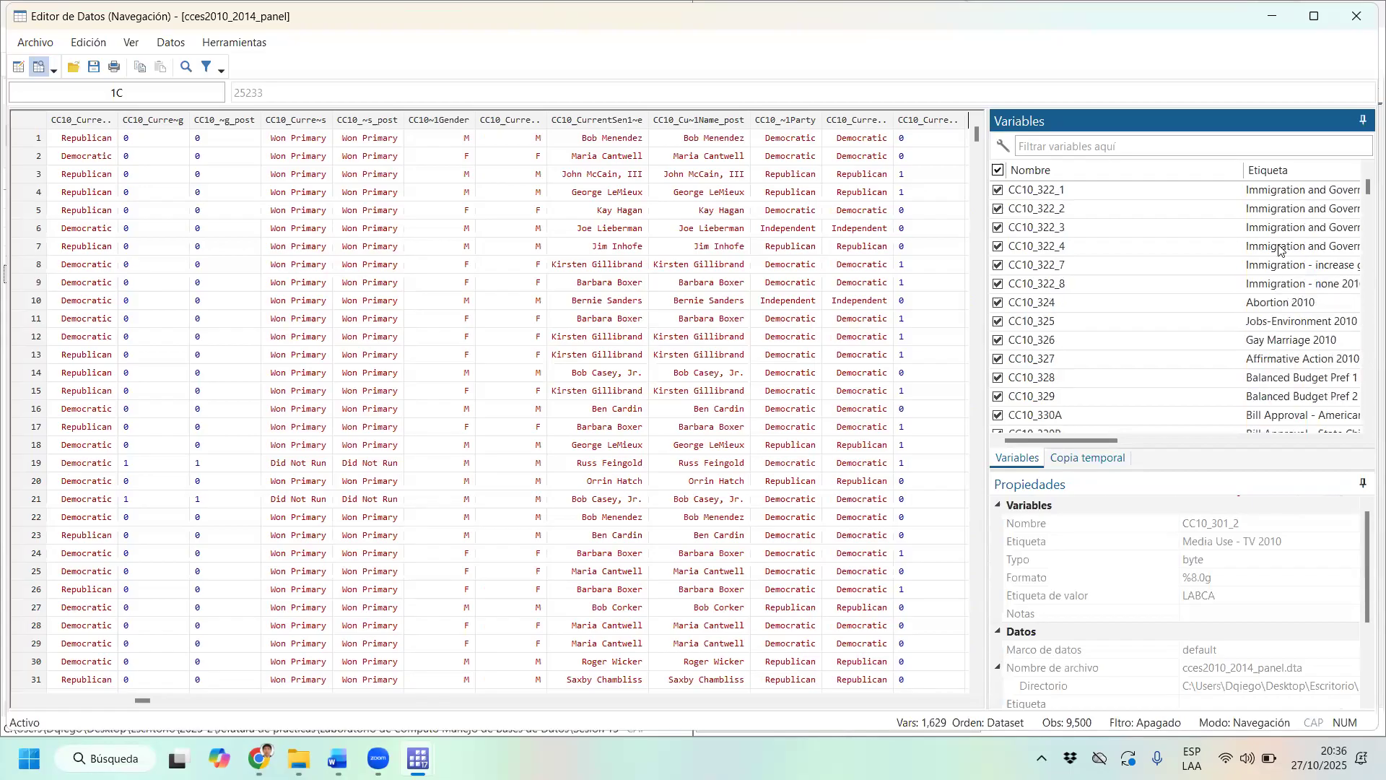
scroll(1280, 238, down, 9)
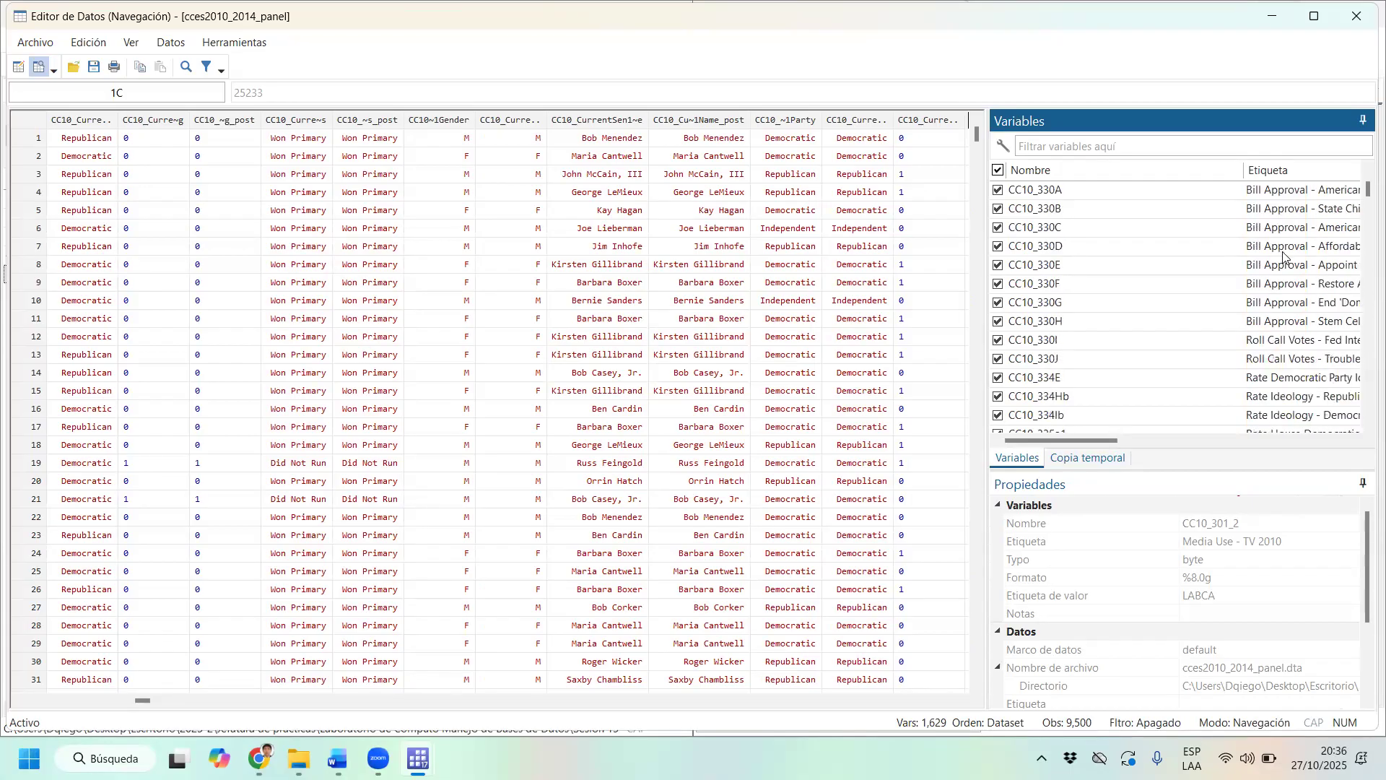
scroll(1285, 267, down, 15)
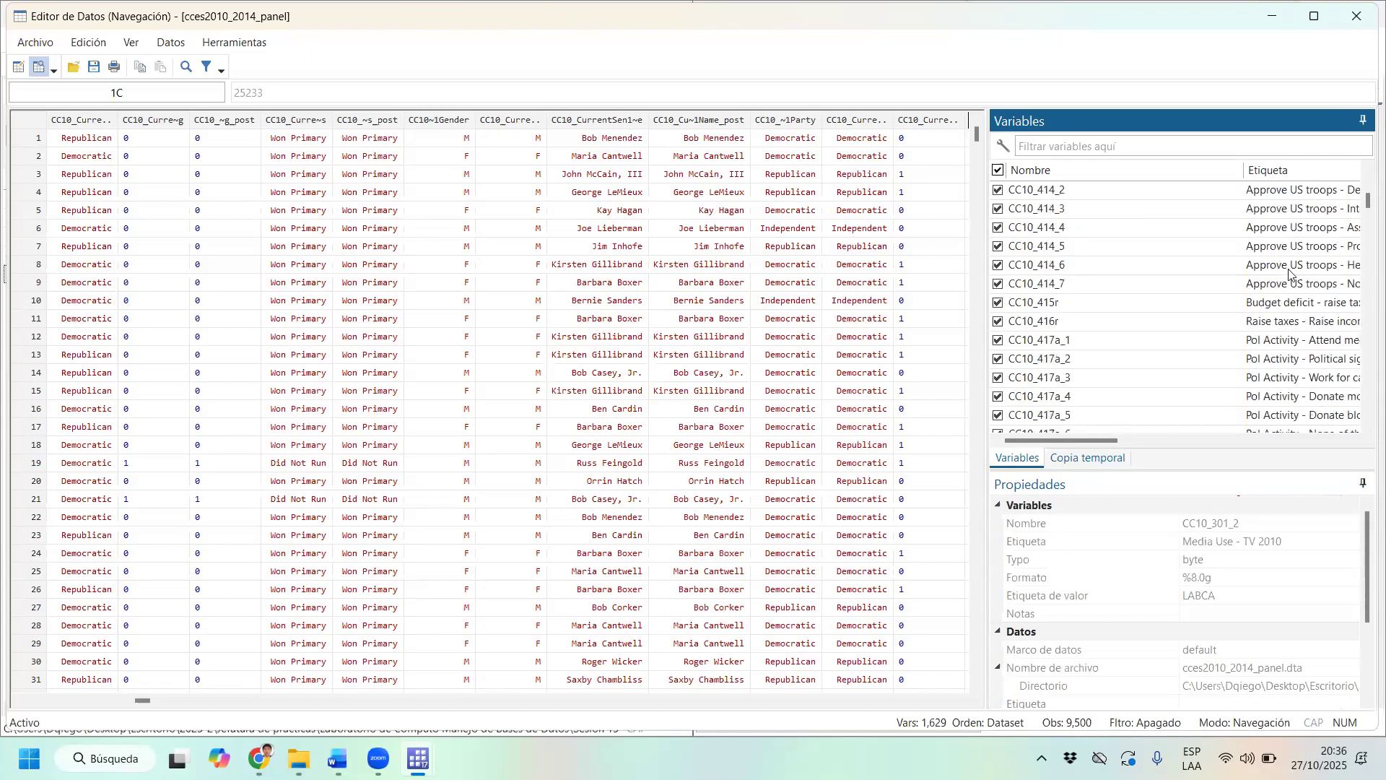
click(1366, 293)
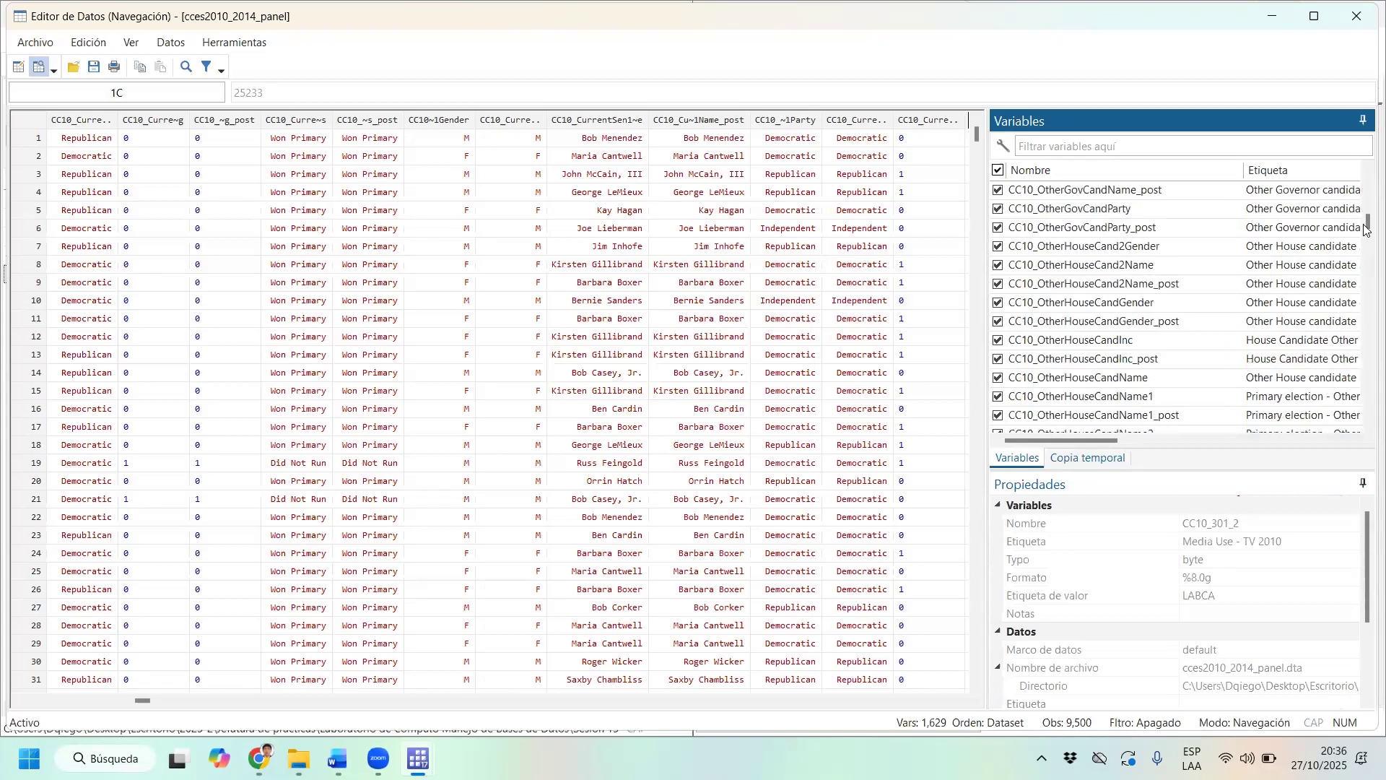
drag(1367, 294, 1366, 146)
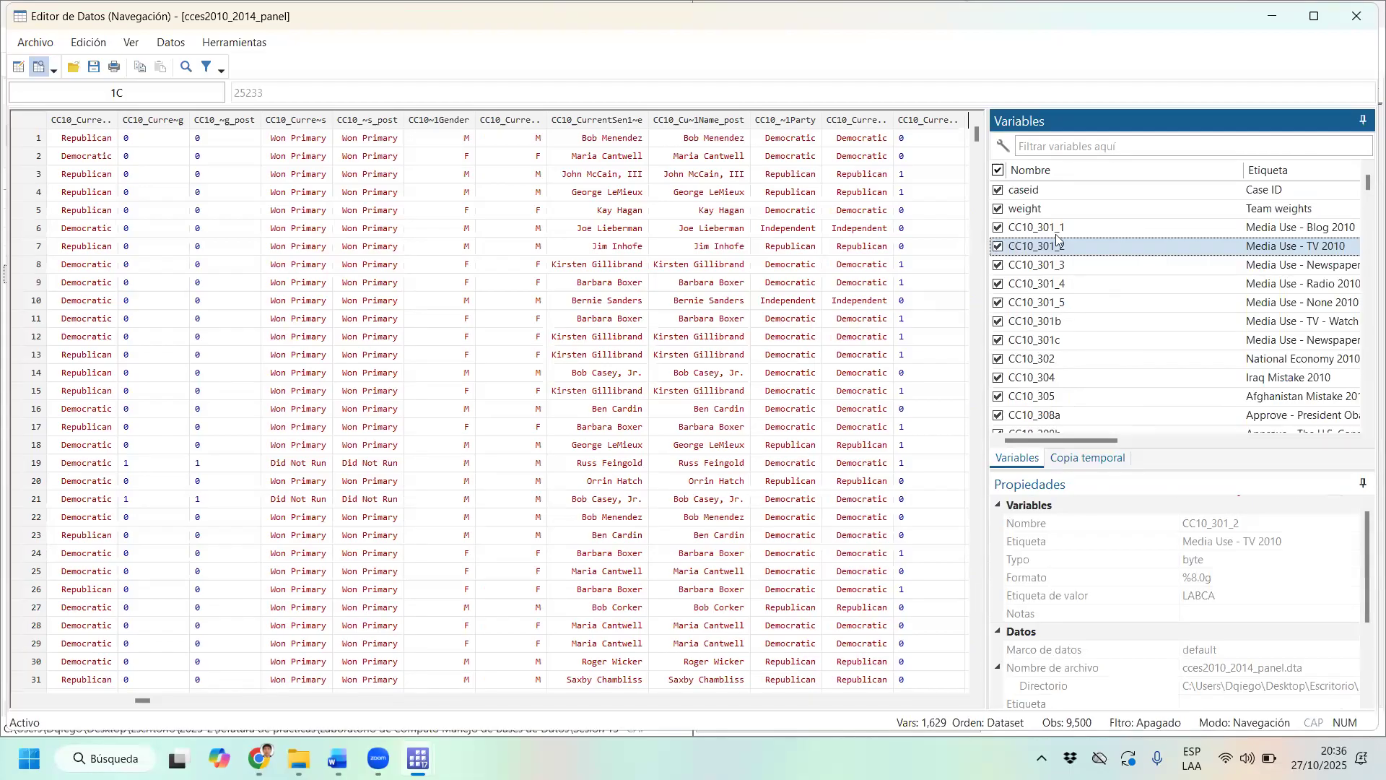
Look through the variables as far as the CC12 names, and go back to select CC10_Rsenatecandidategender_post.
scroll(1061, 234, down, 12)
scroll(1160, 237, down, 15)
scroll(1162, 274, down, 15)
scroll(1164, 275, down, 8)
scroll(1164, 274, down, 10)
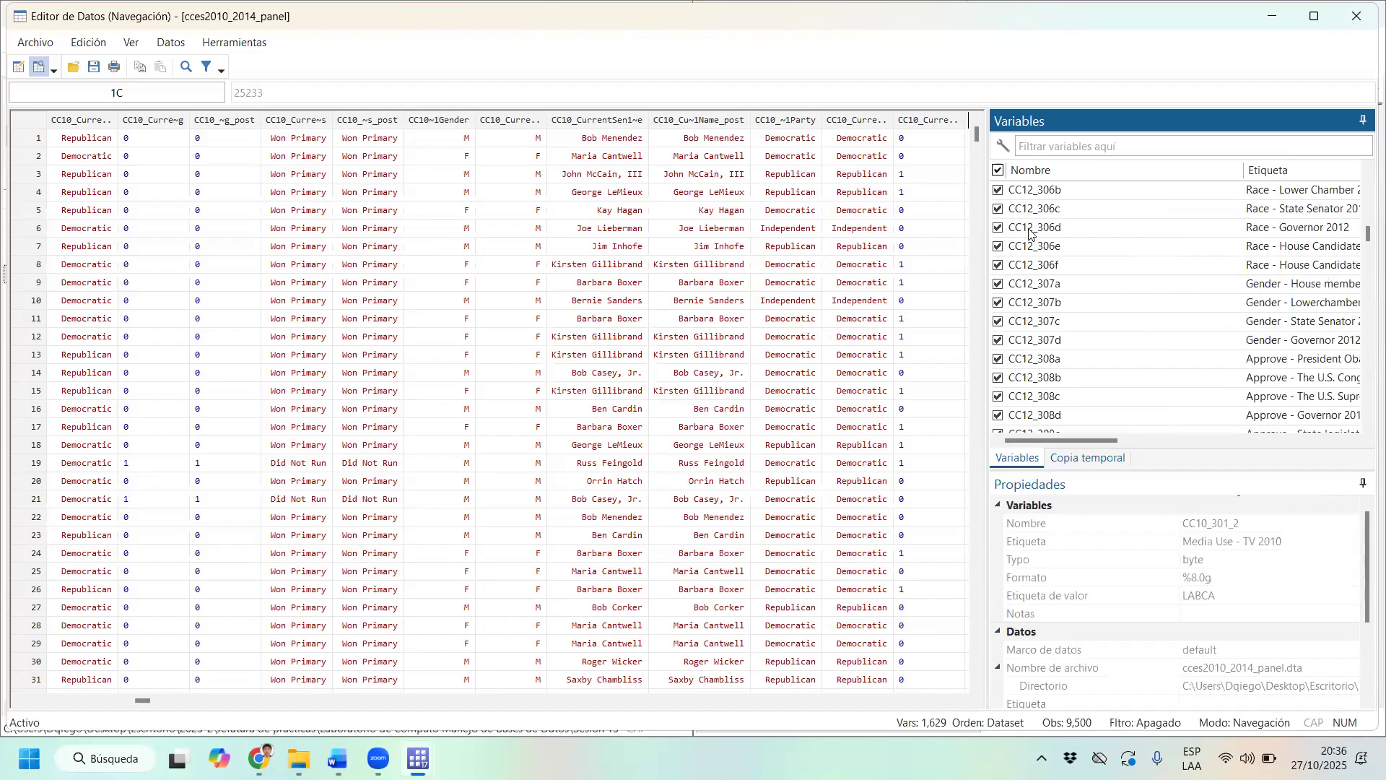
scroll(1028, 232, up, 20)
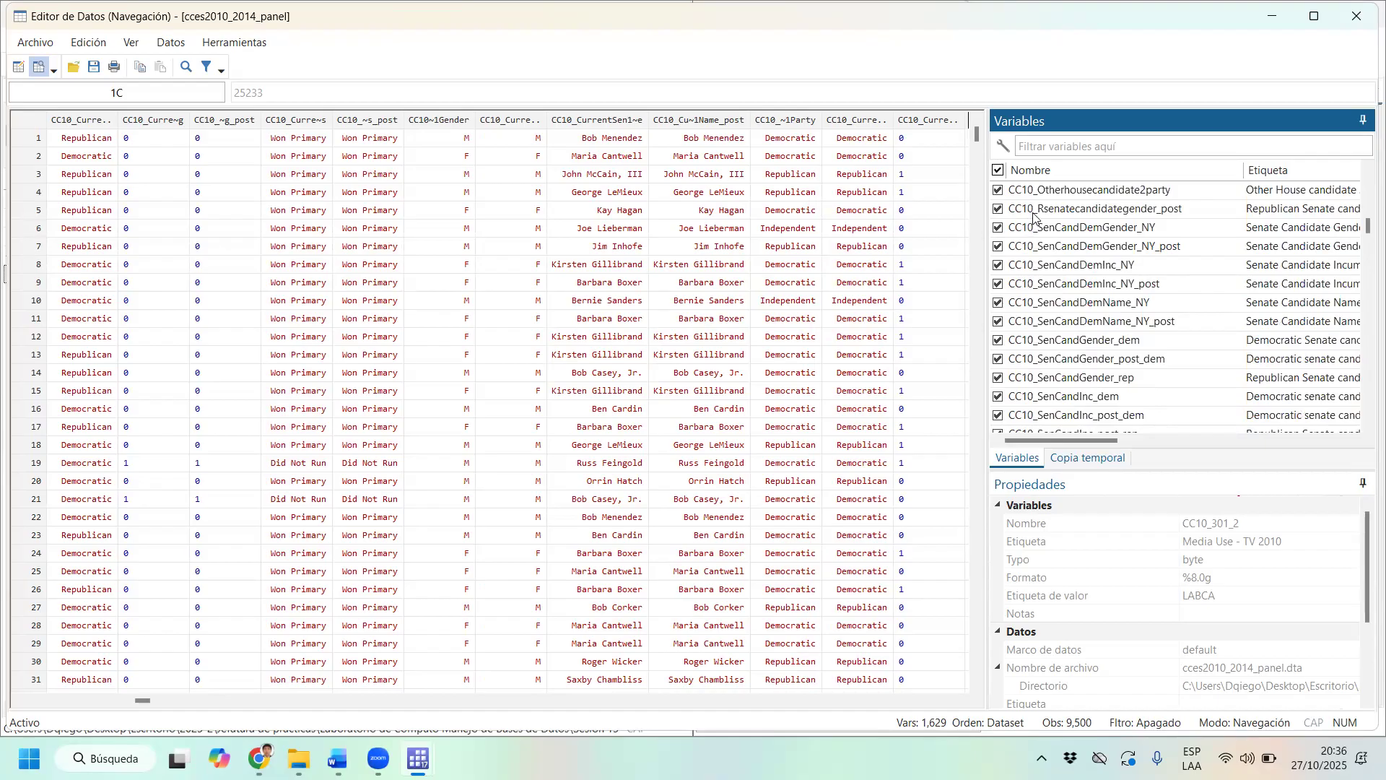
click(1061, 212)
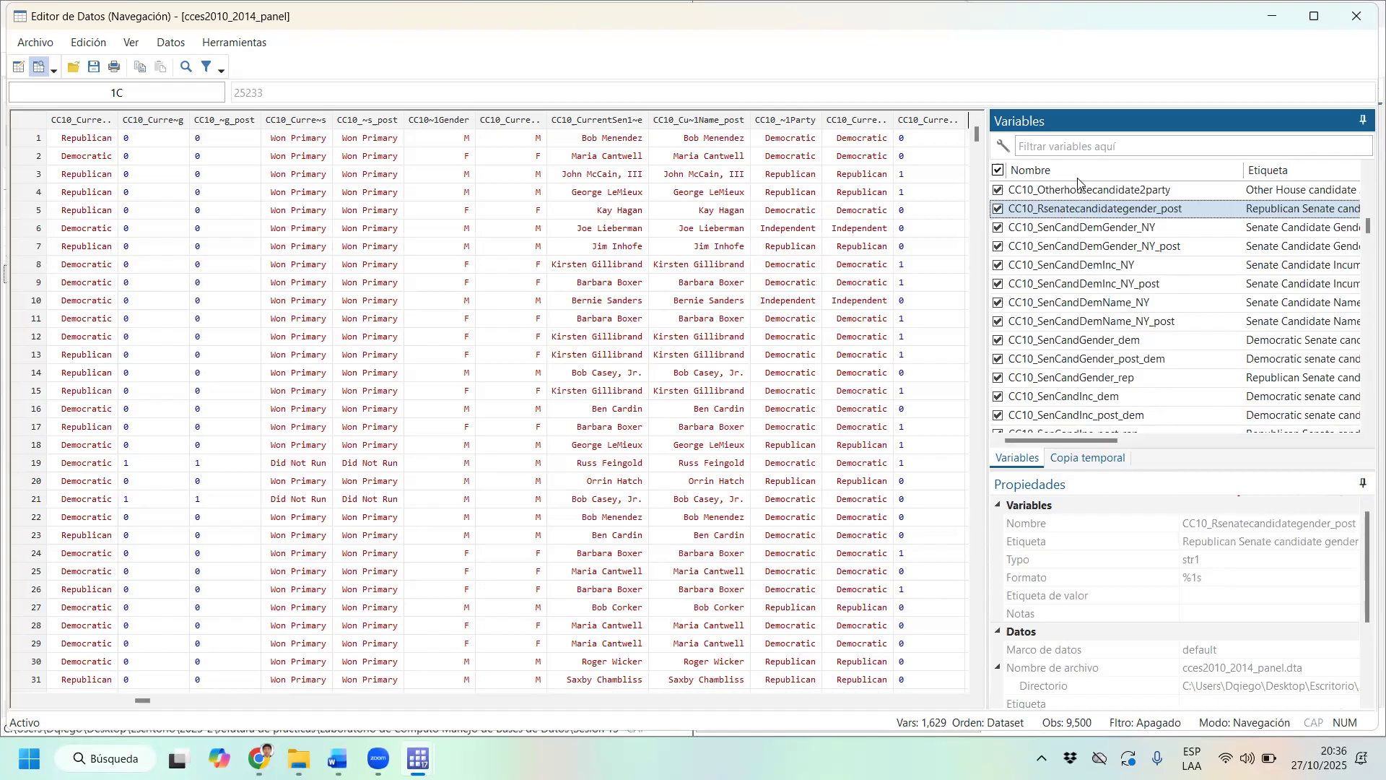
Search the variables list for names containing "rsen".
click(1086, 148)
text(rsenad)
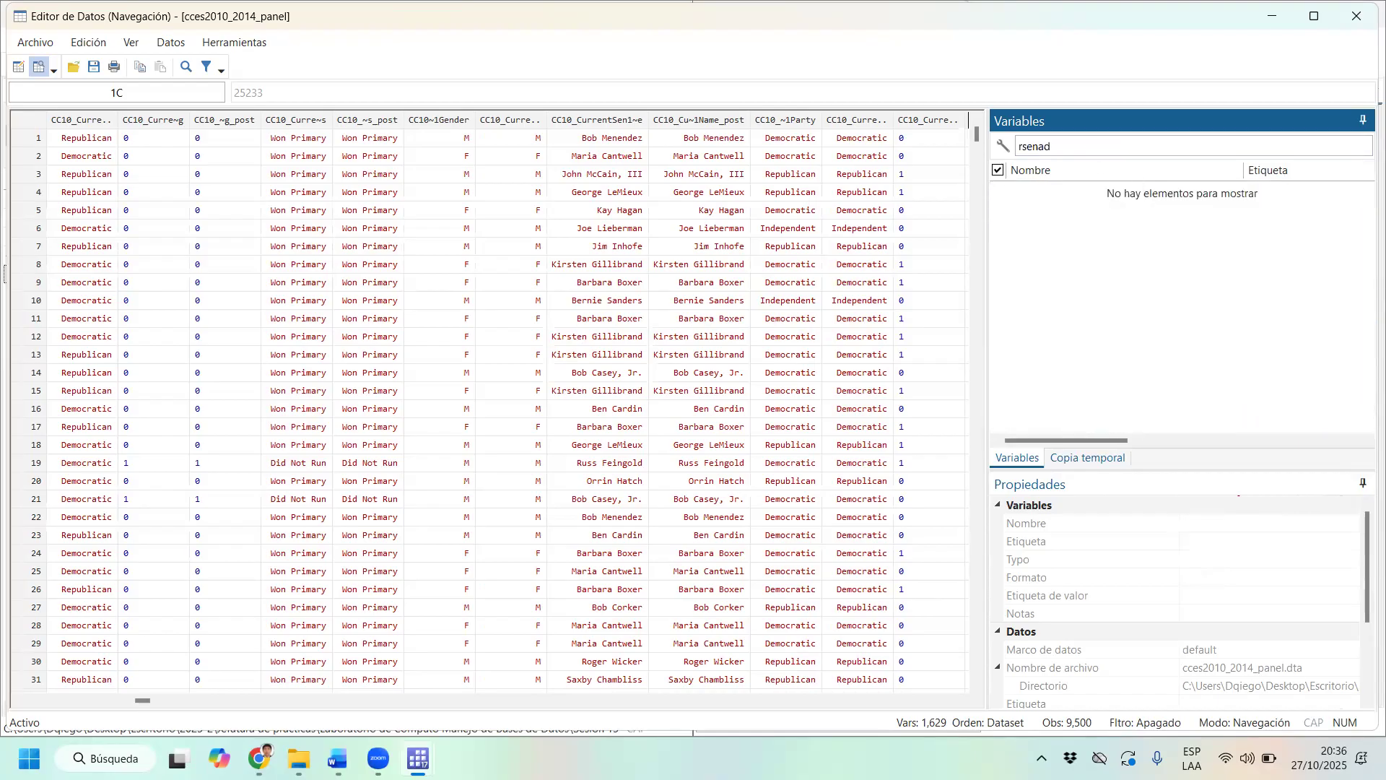
key(BackSpace)
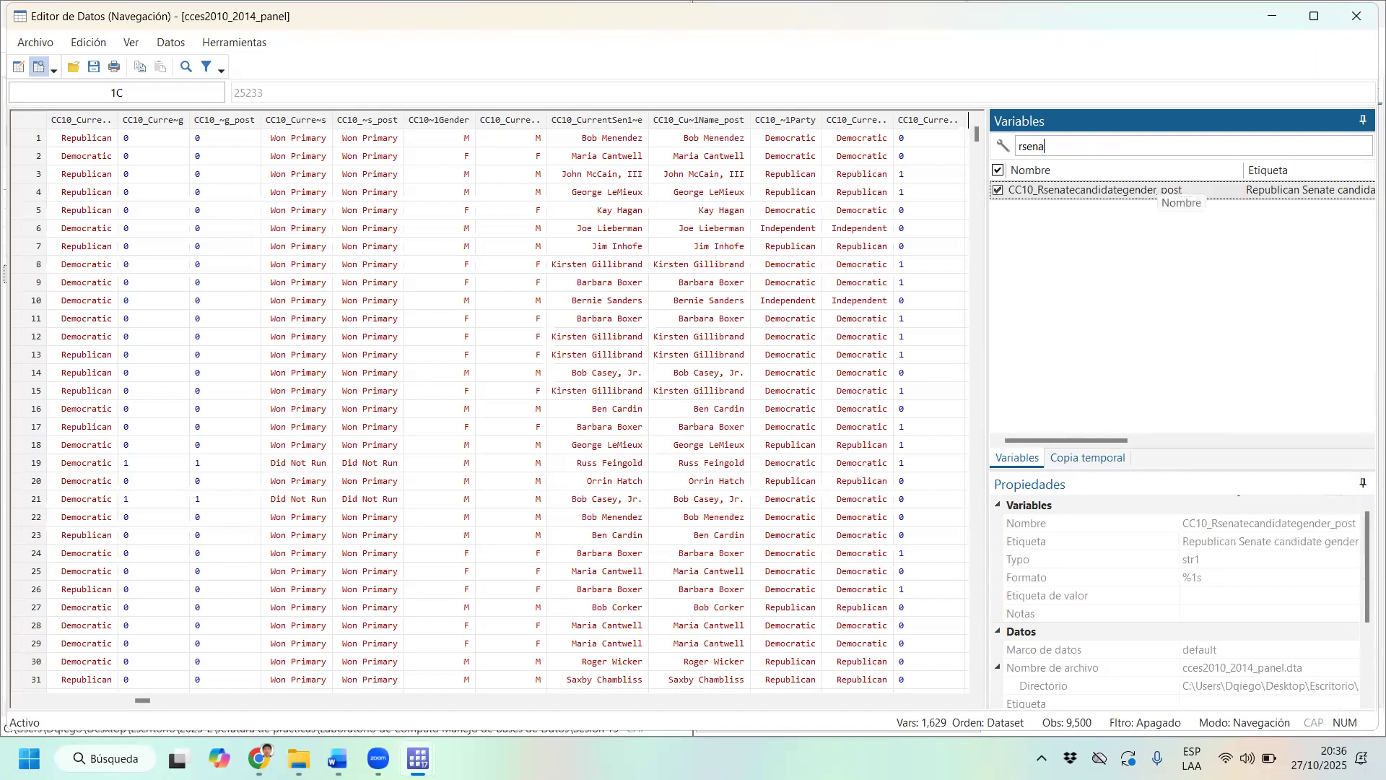
key(BackSpace)
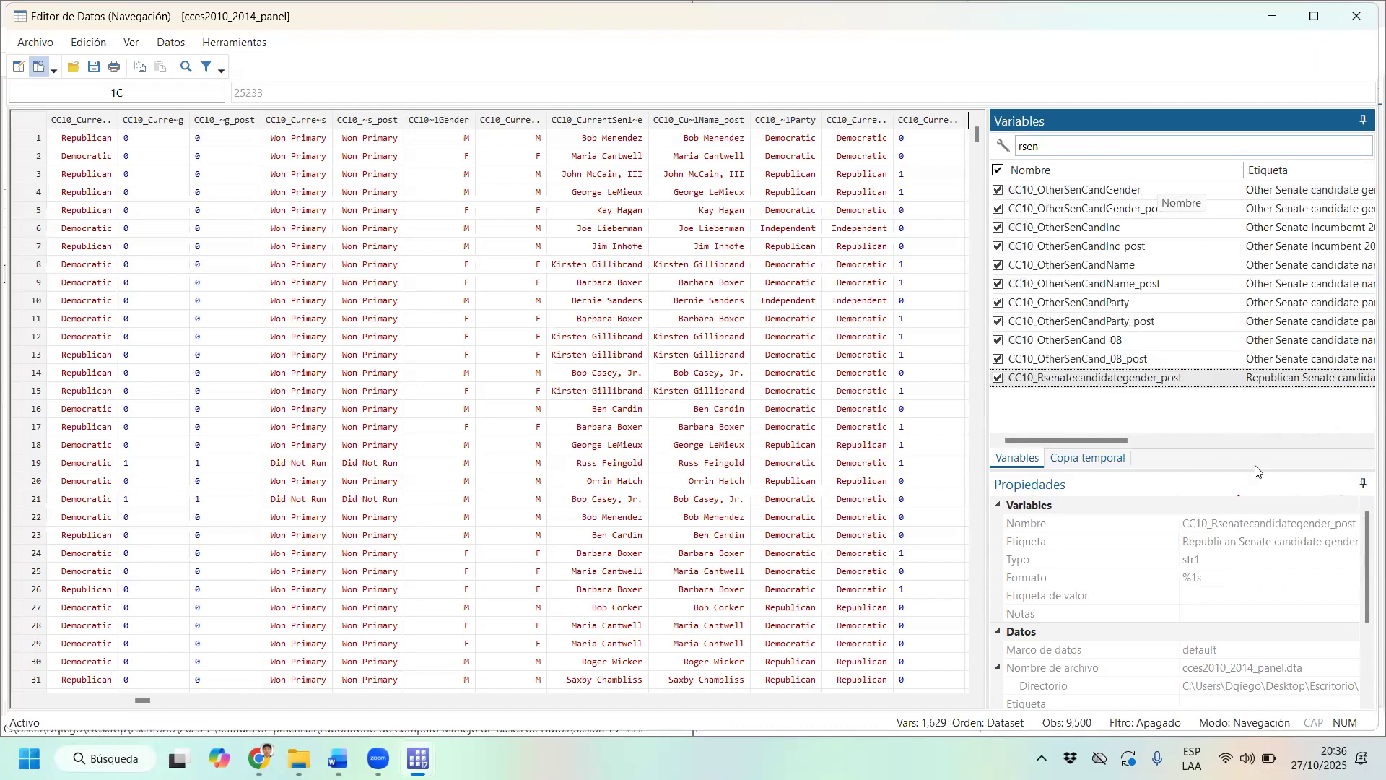
Broaden the variable filter to "sen" and inspect the properties of CC10_Senate1Vote_B.
click(1021, 146)
key(Delete)
drag(1366, 220, 1366, 254)
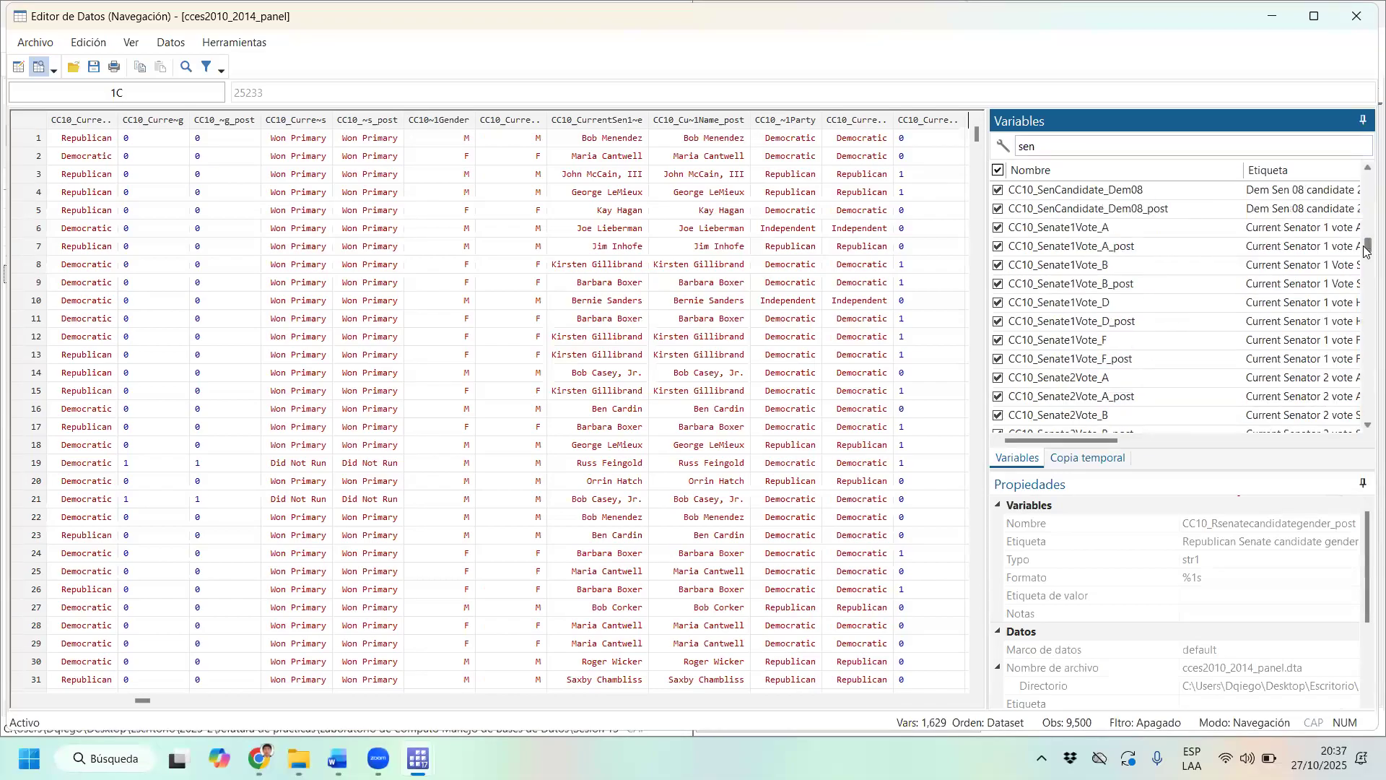
click(1051, 265)
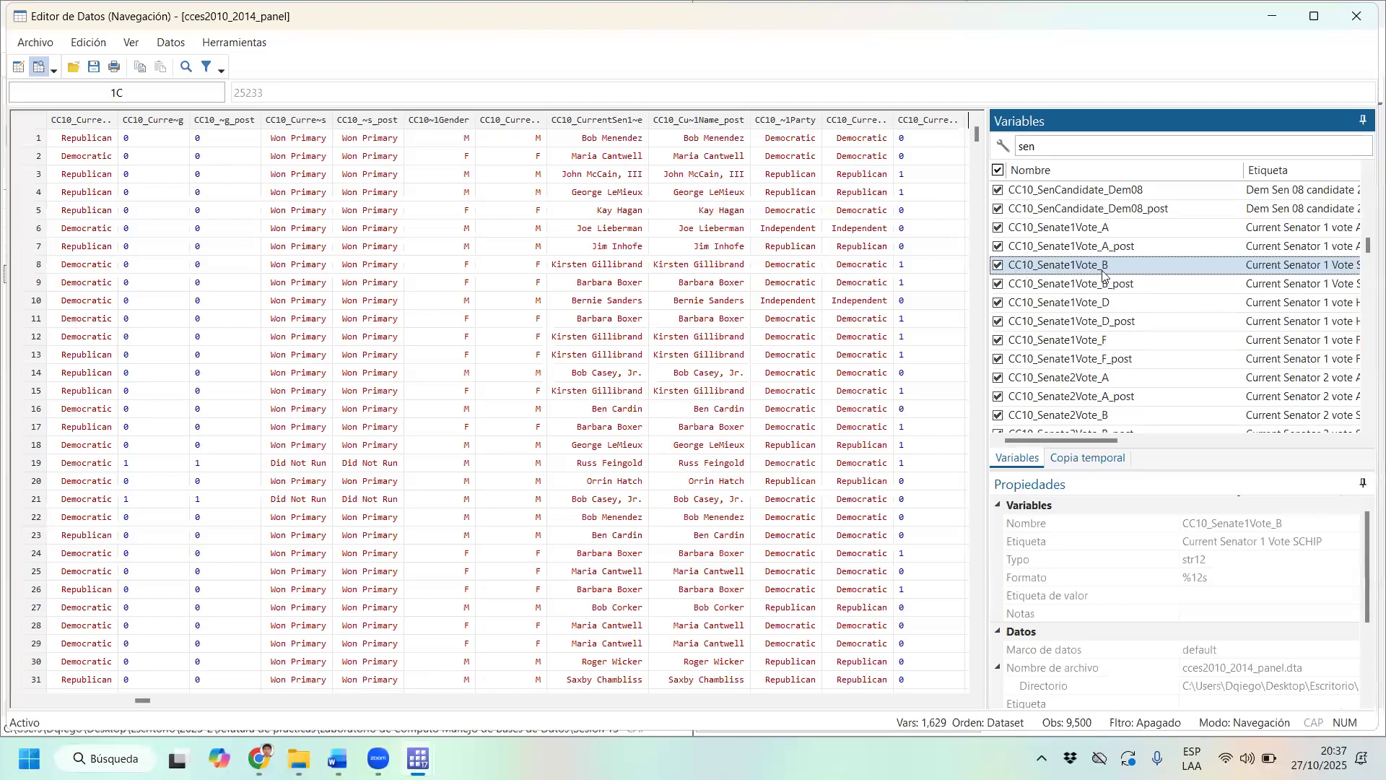
scroll(1103, 274, down, 1)
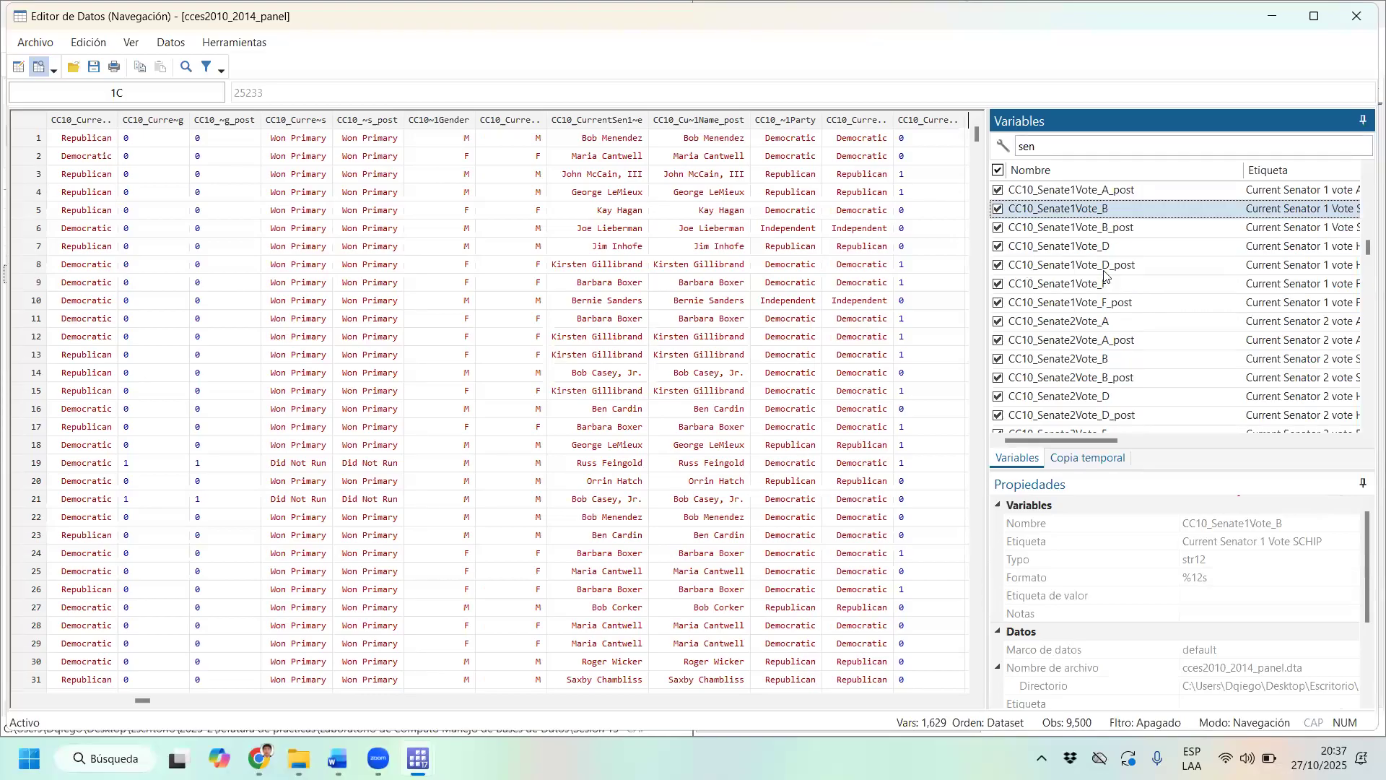
Filter the variables list by "cc12_se" to find the 2012 Senate variables.
click(1069, 150)
text(cc11)
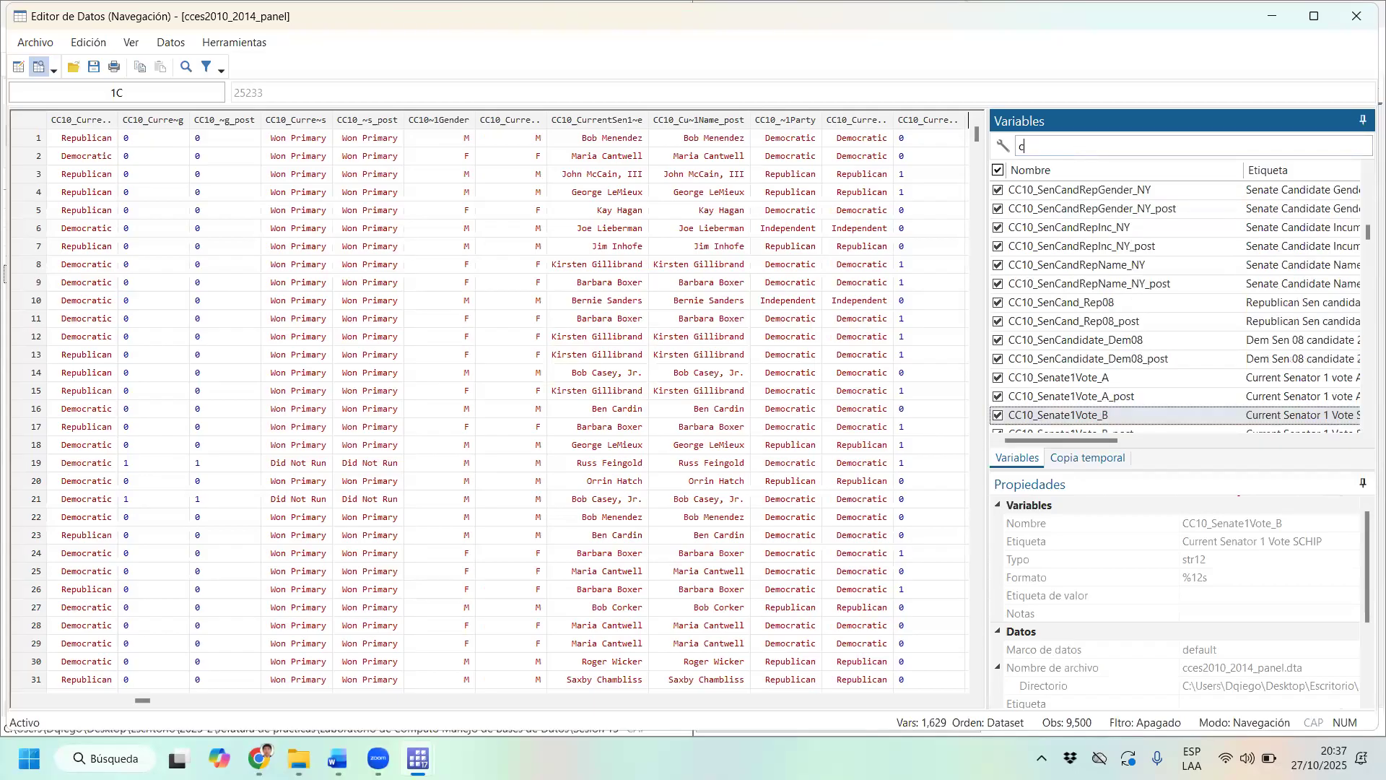
key(BackSpace)
key(BackSpace)
text(12)
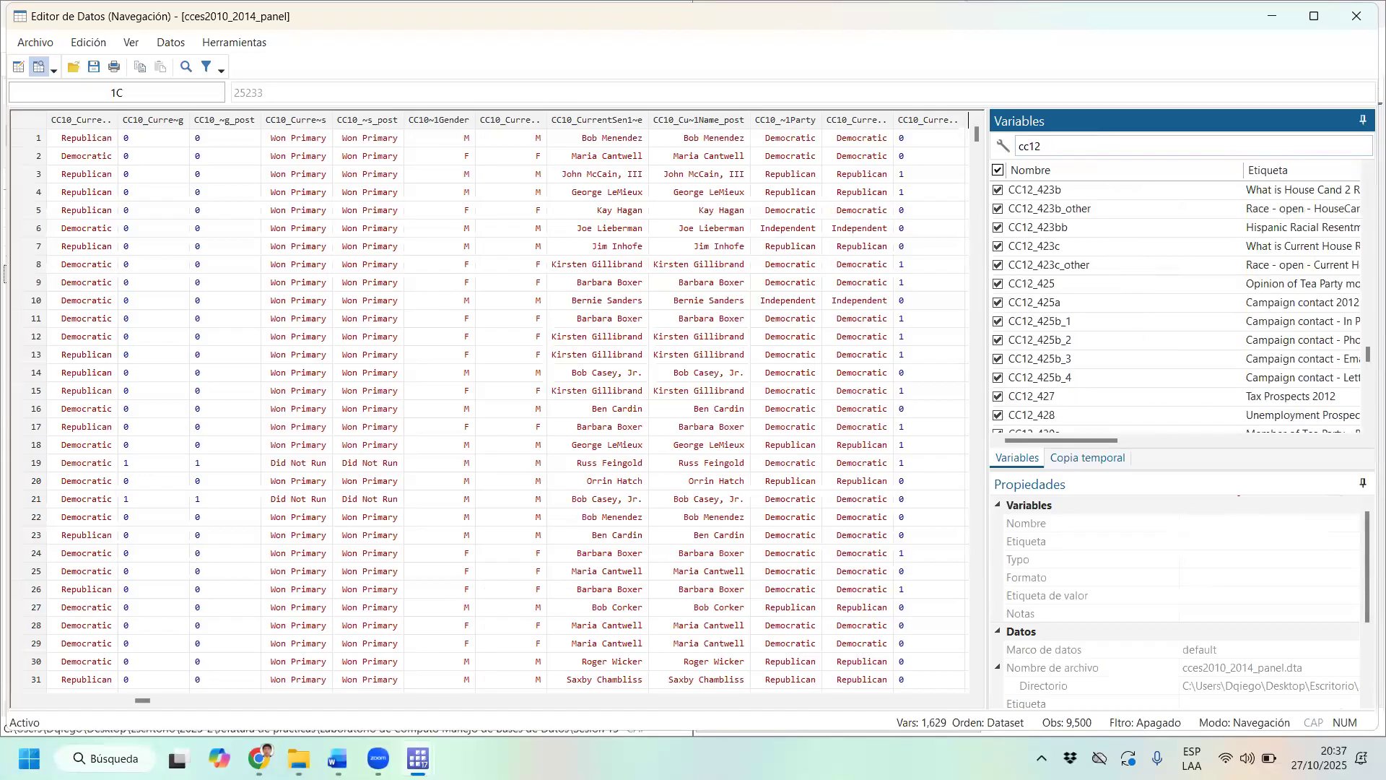
text(_se)
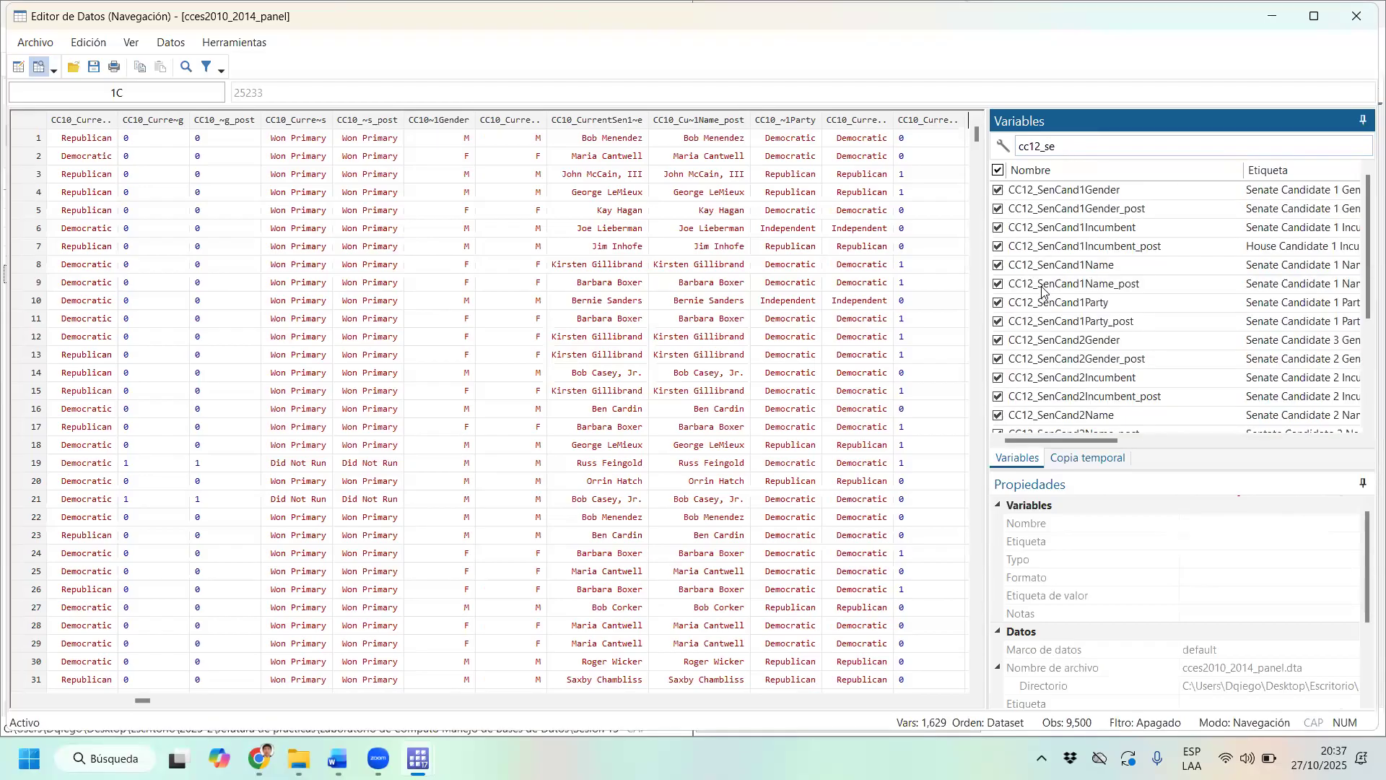
Change the variable filter to "cc14" to look up the 2014 variables.
key(Right)
key(Right)
key(BackSpace)
key(BackSpace)
key(BackSpace)
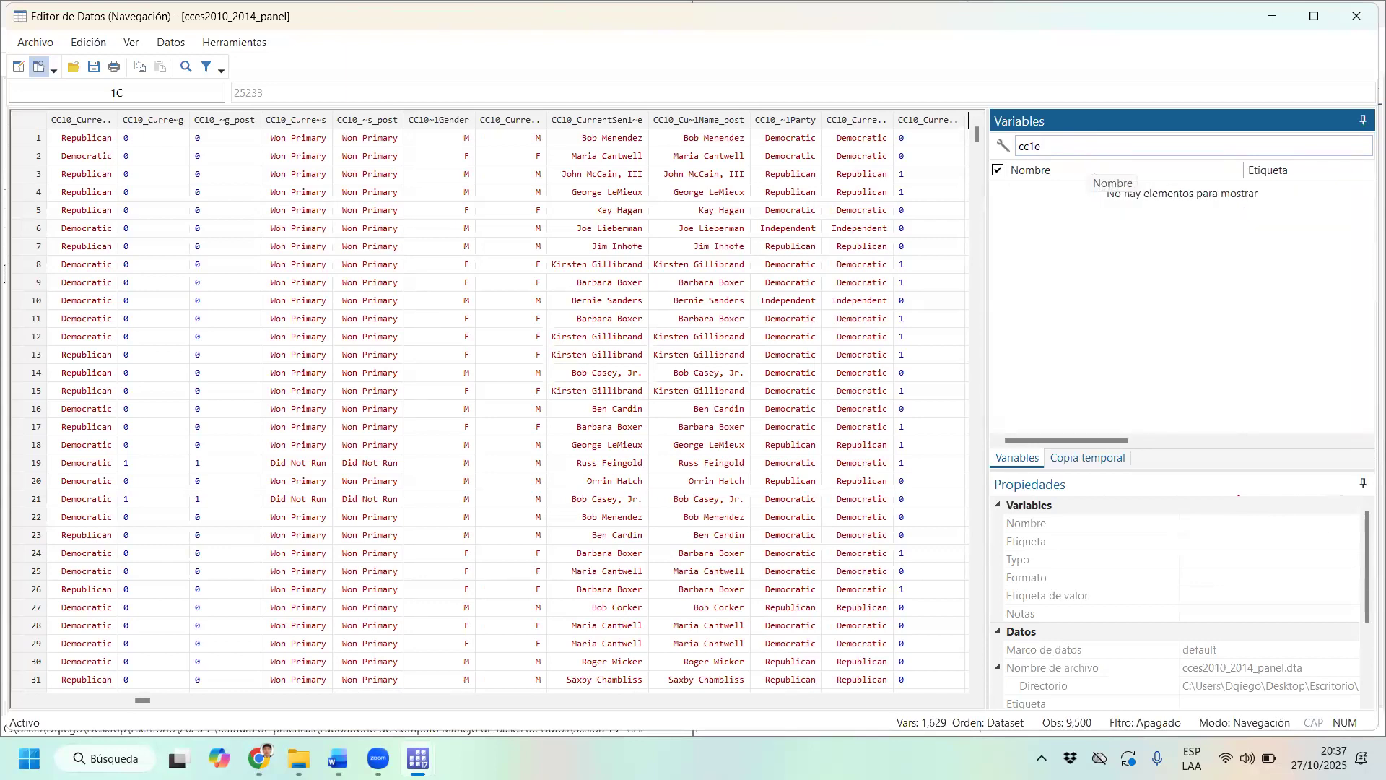
key(Delete)
text(4)
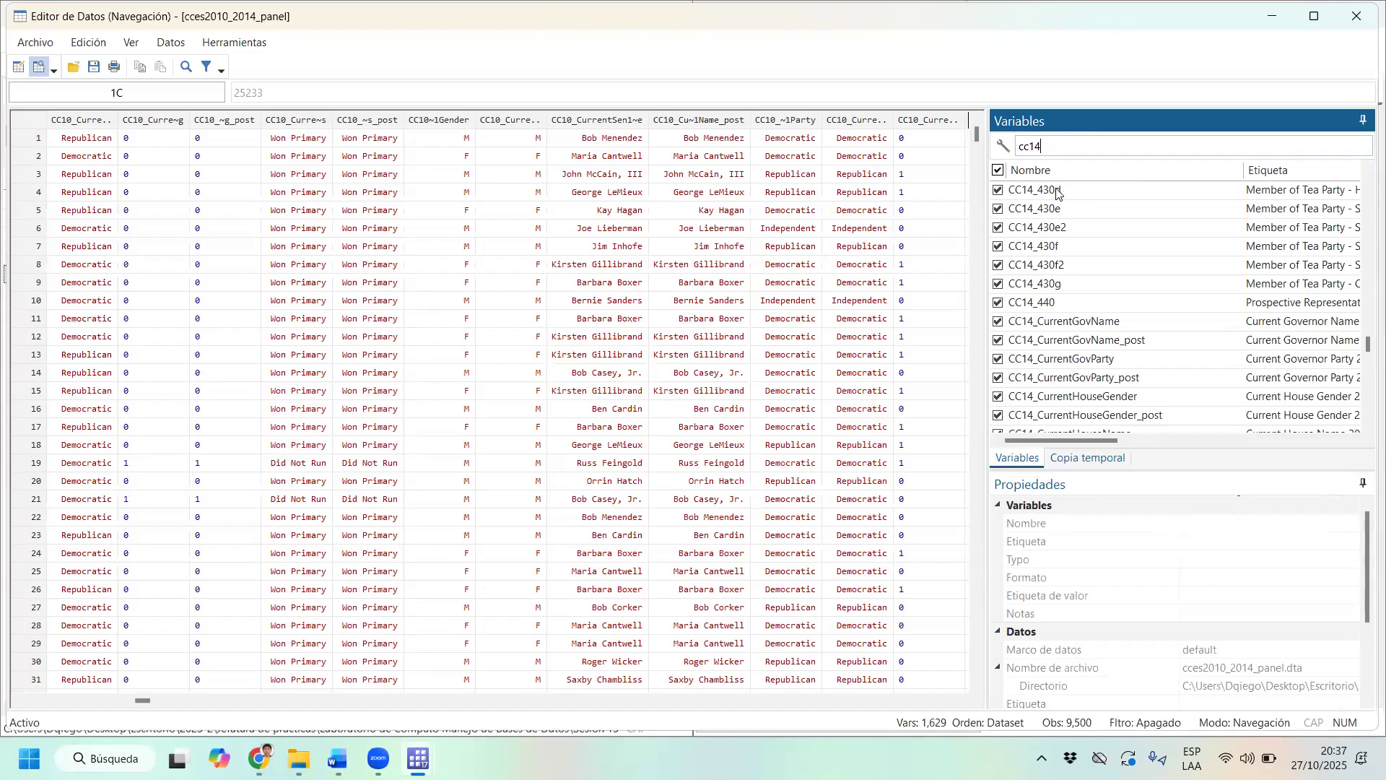
Close the data browser and find the wide-to-long section in the reshape help.
click(1356, 16)
click(820, 343)
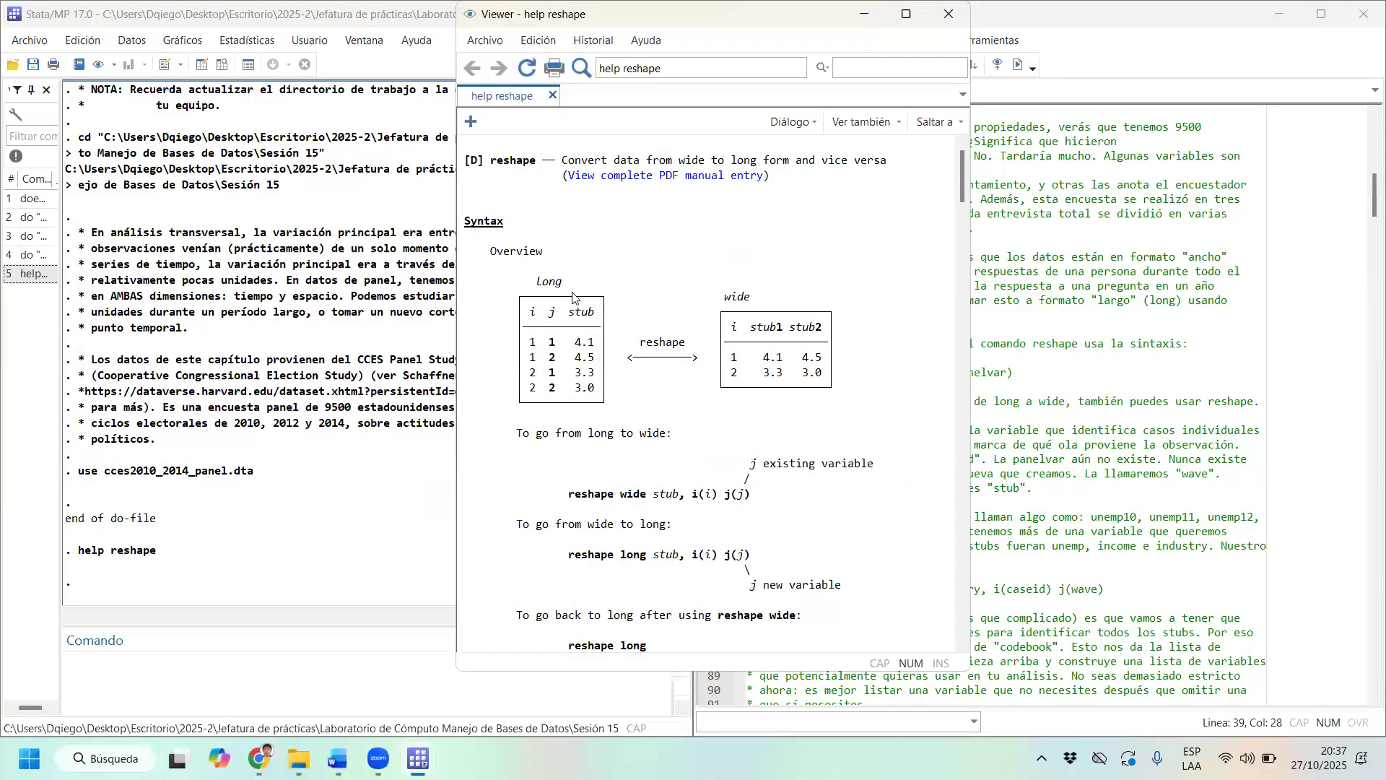
scroll(577, 410, down, 2)
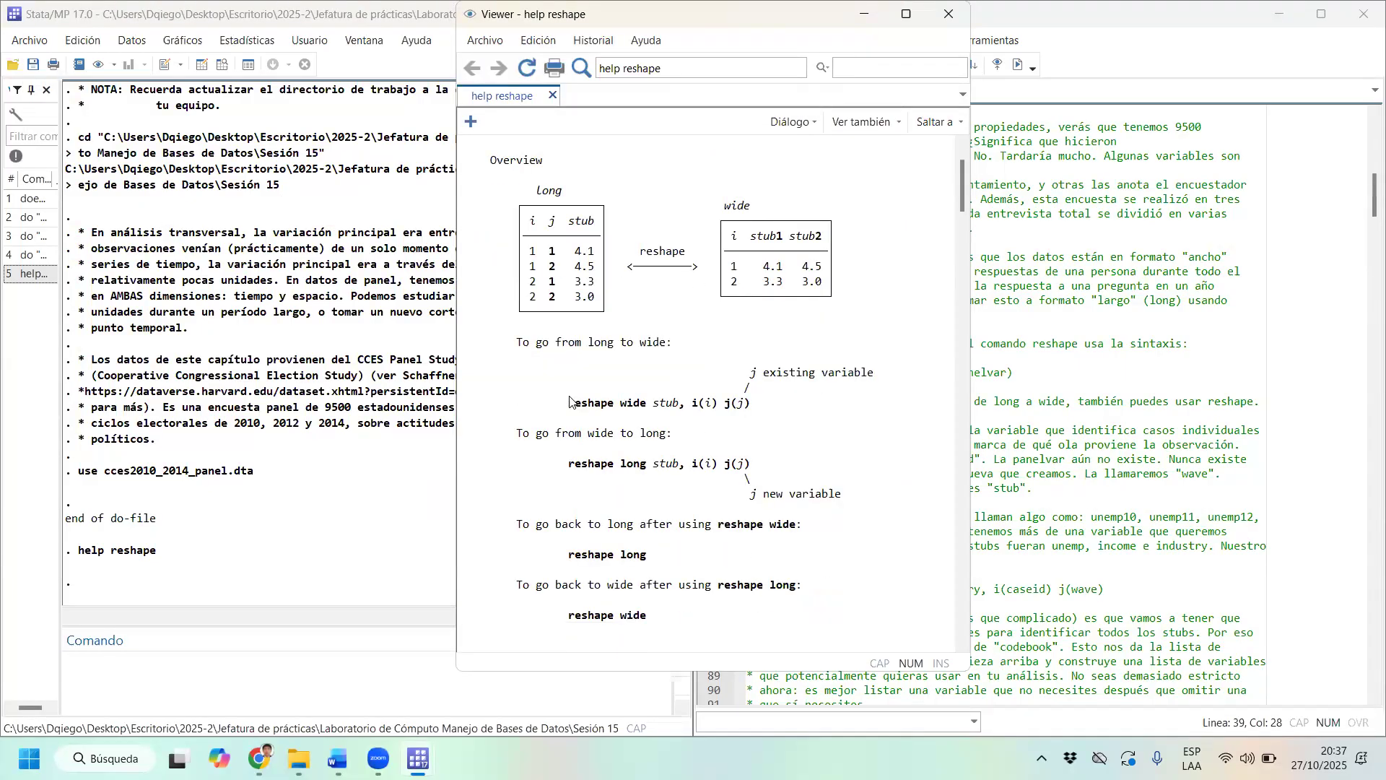
drag(564, 408, 612, 410)
click(598, 462)
drag(518, 434, 697, 442)
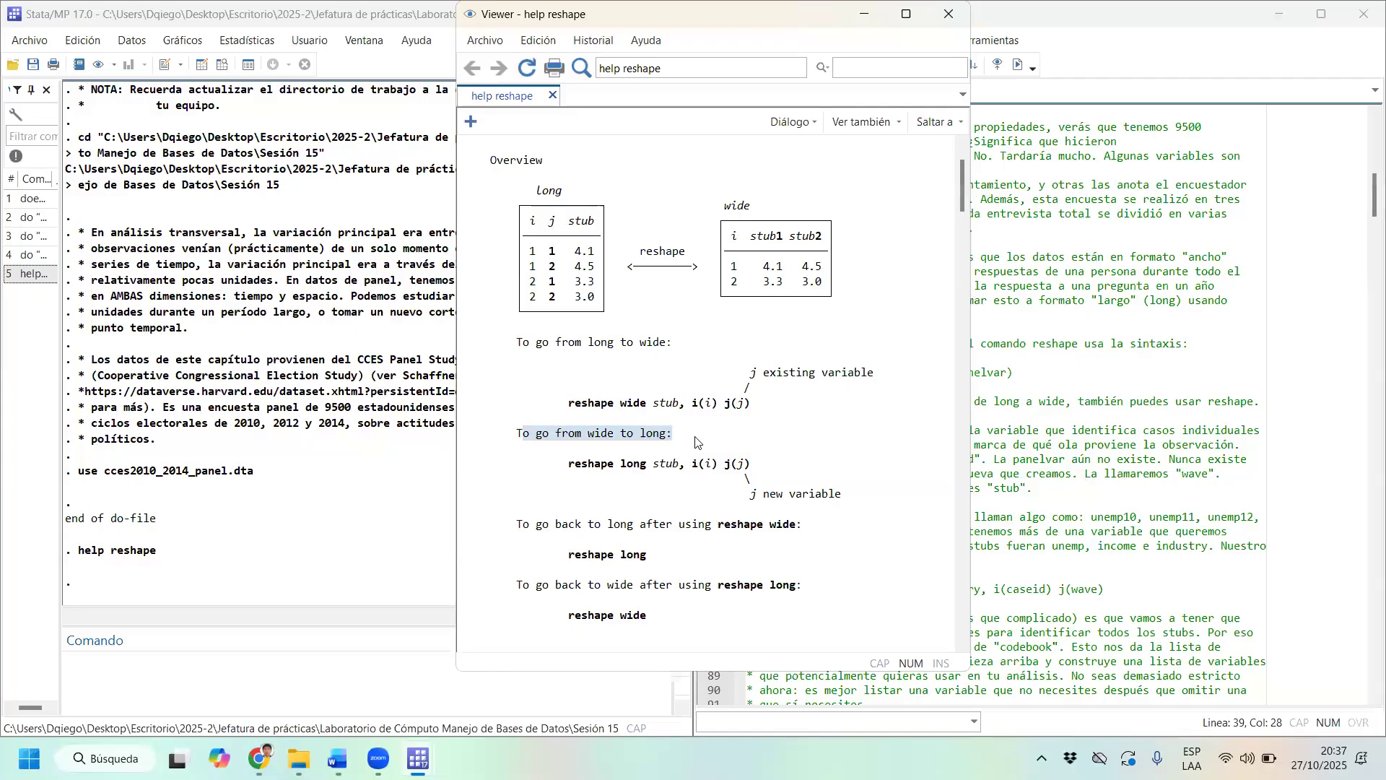
Examine the reshape long syntax in the help, focusing on the long keyword and the stub argument.
drag(563, 466, 619, 473)
click(619, 473)
double_click(628, 466)
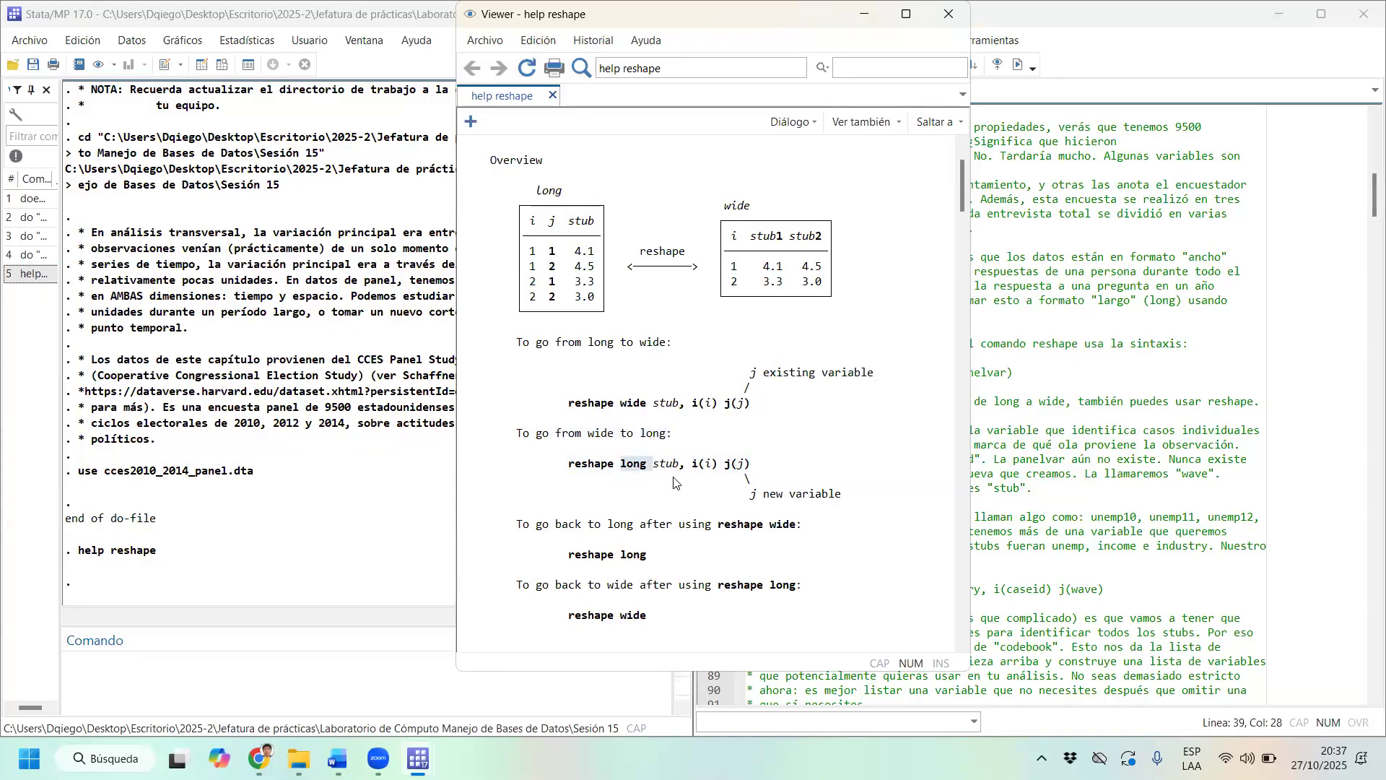
drag(683, 464, 657, 466)
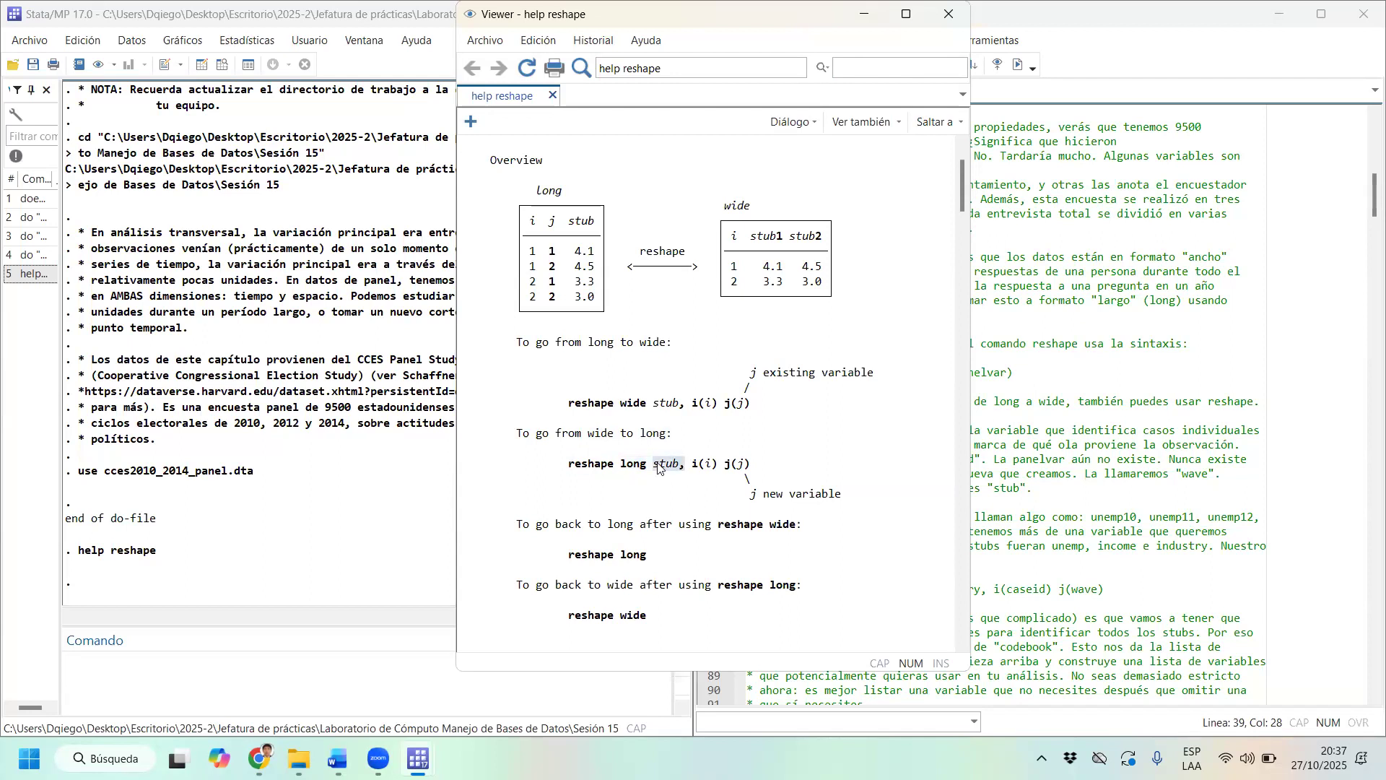
Examine the stub, i() and j() arguments of the wide-to-long syntax in the reshape help.
click(657, 464)
drag(655, 463, 715, 467)
click(693, 470)
double_click(710, 467)
click(710, 466)
double_click(707, 465)
click(742, 464)
drag(751, 467, 734, 471)
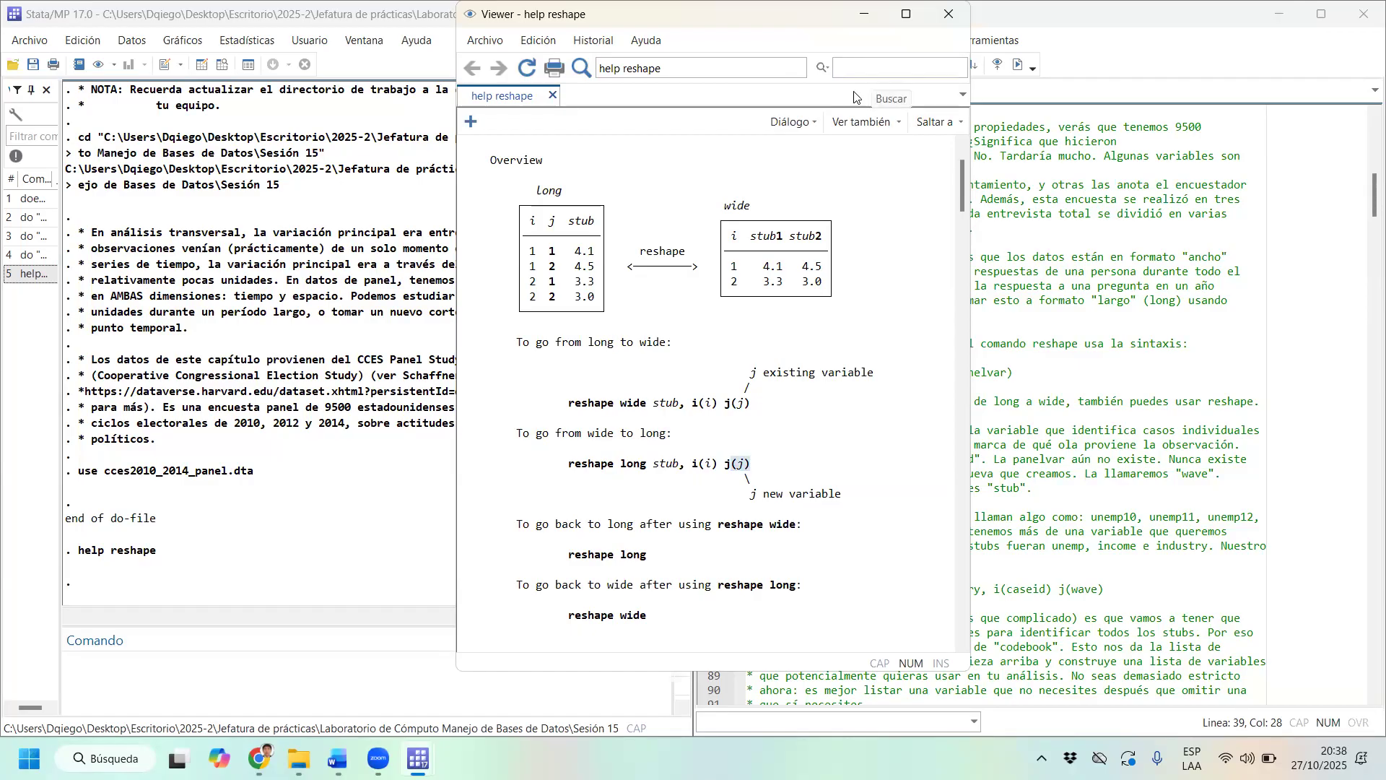
Return to the do-file and read the notes on reshape long, its stubs and the variable list.
click(1098, 299)
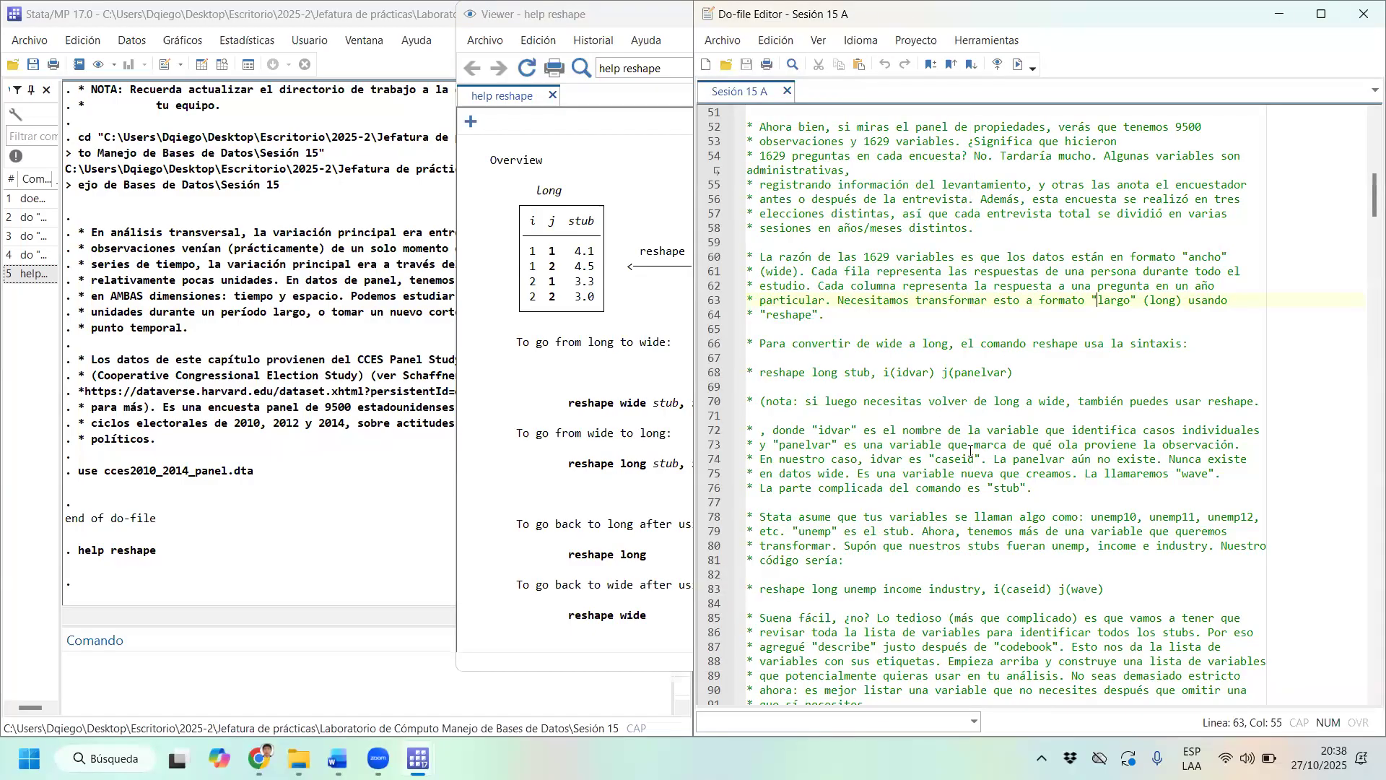
scroll(970, 449, down, 4)
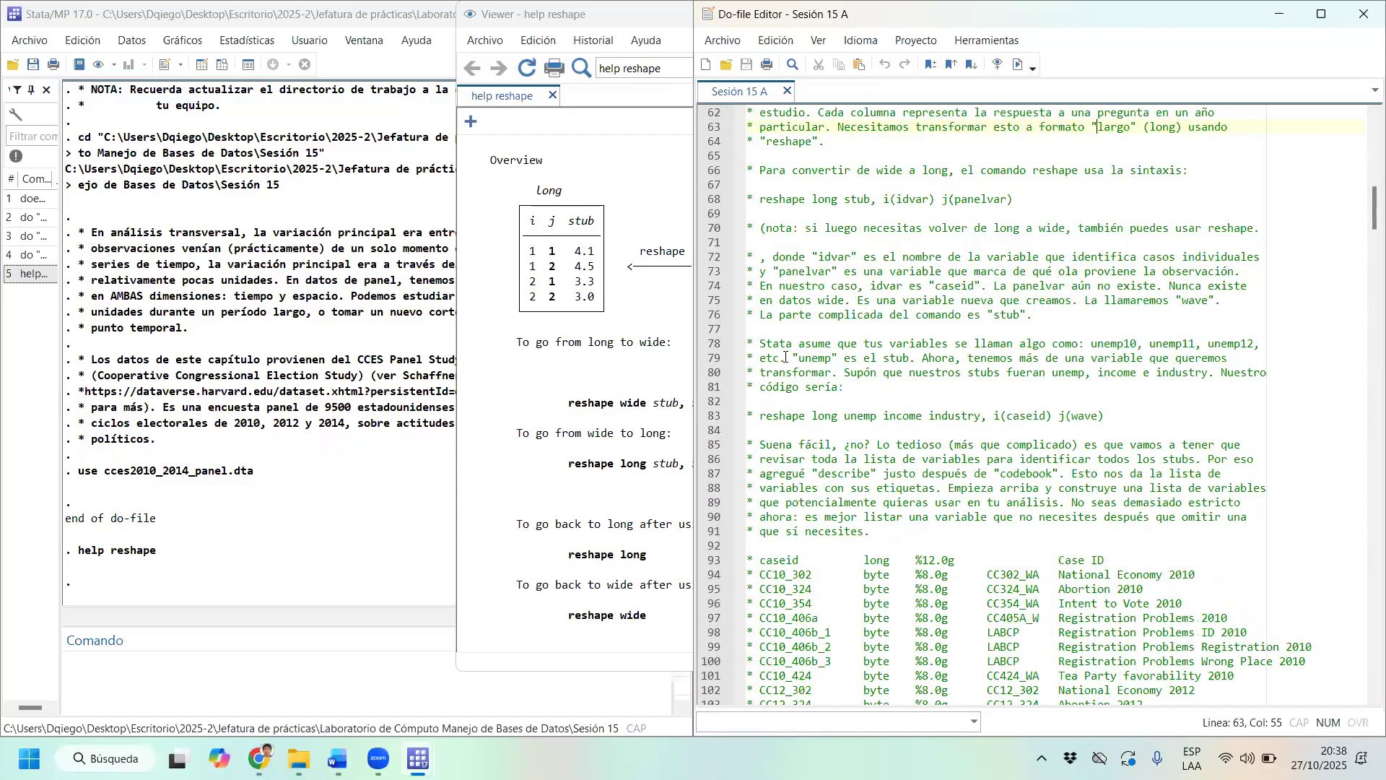
scroll(1006, 338, down, 3)
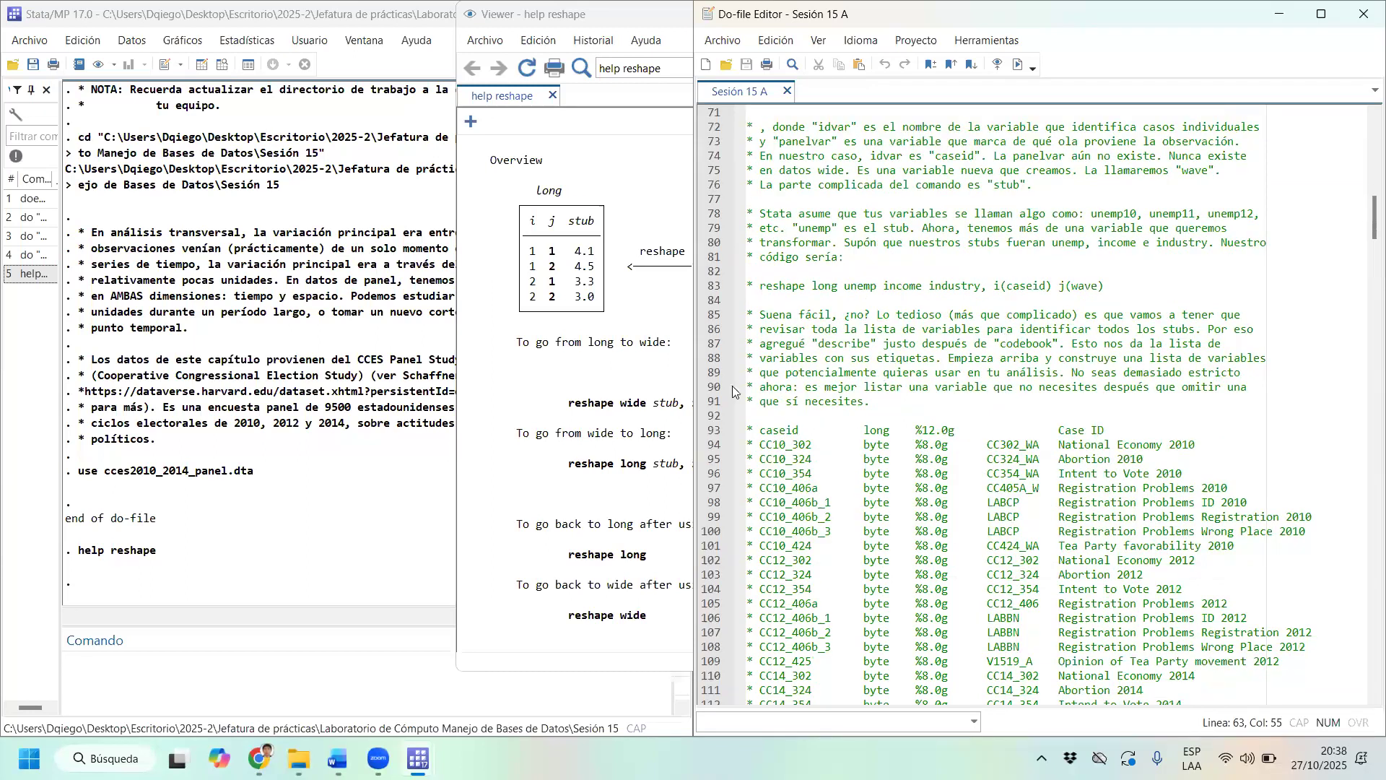
Run the codebook command for the whole dataset.
click(293, 670)
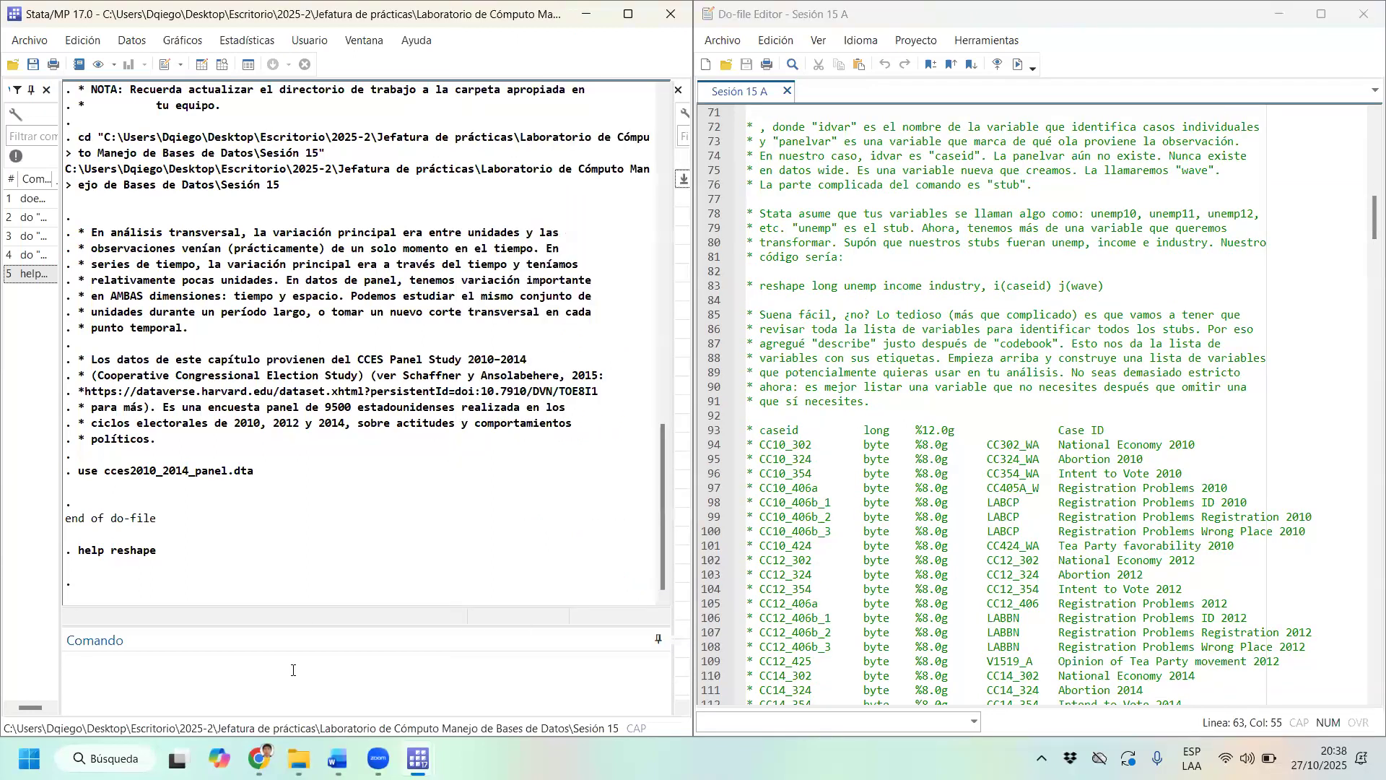
text(codeb)
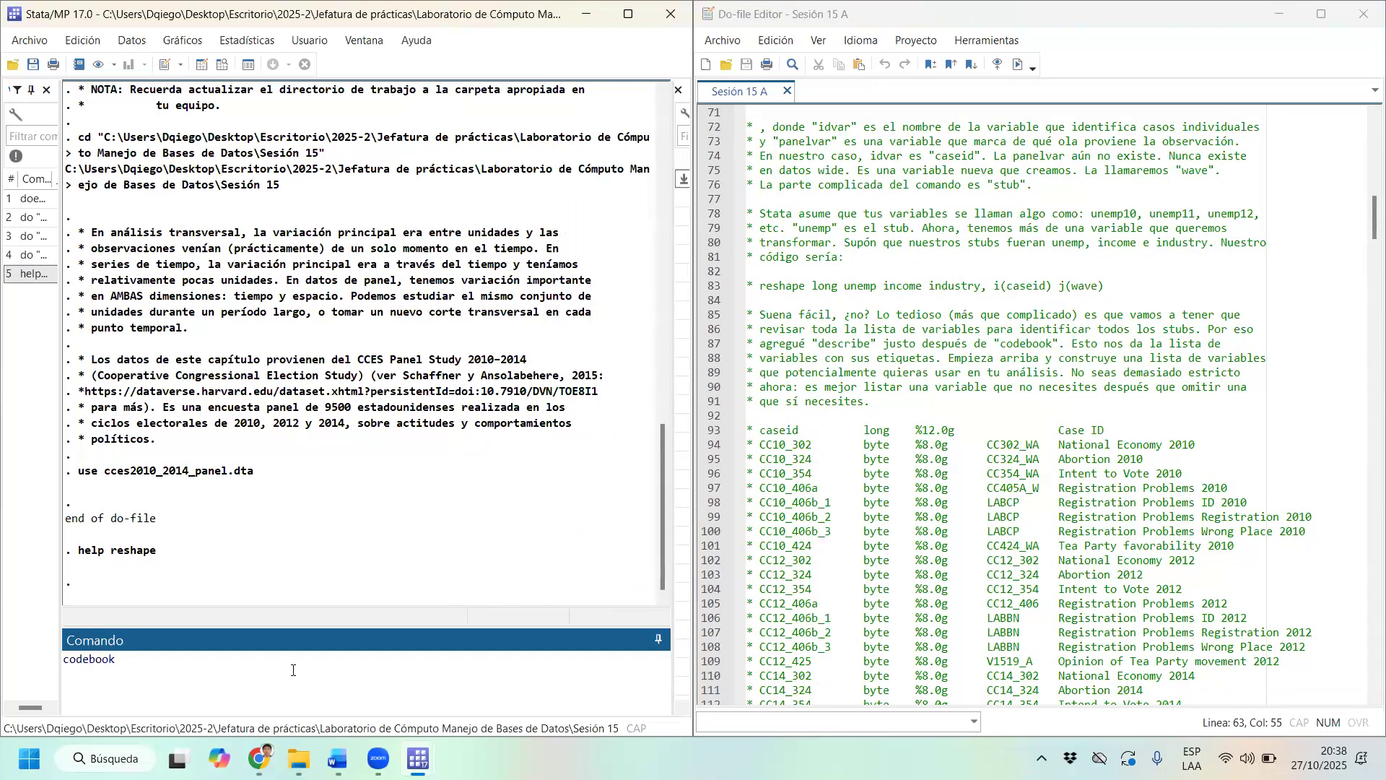
text(ook)
key(Return)
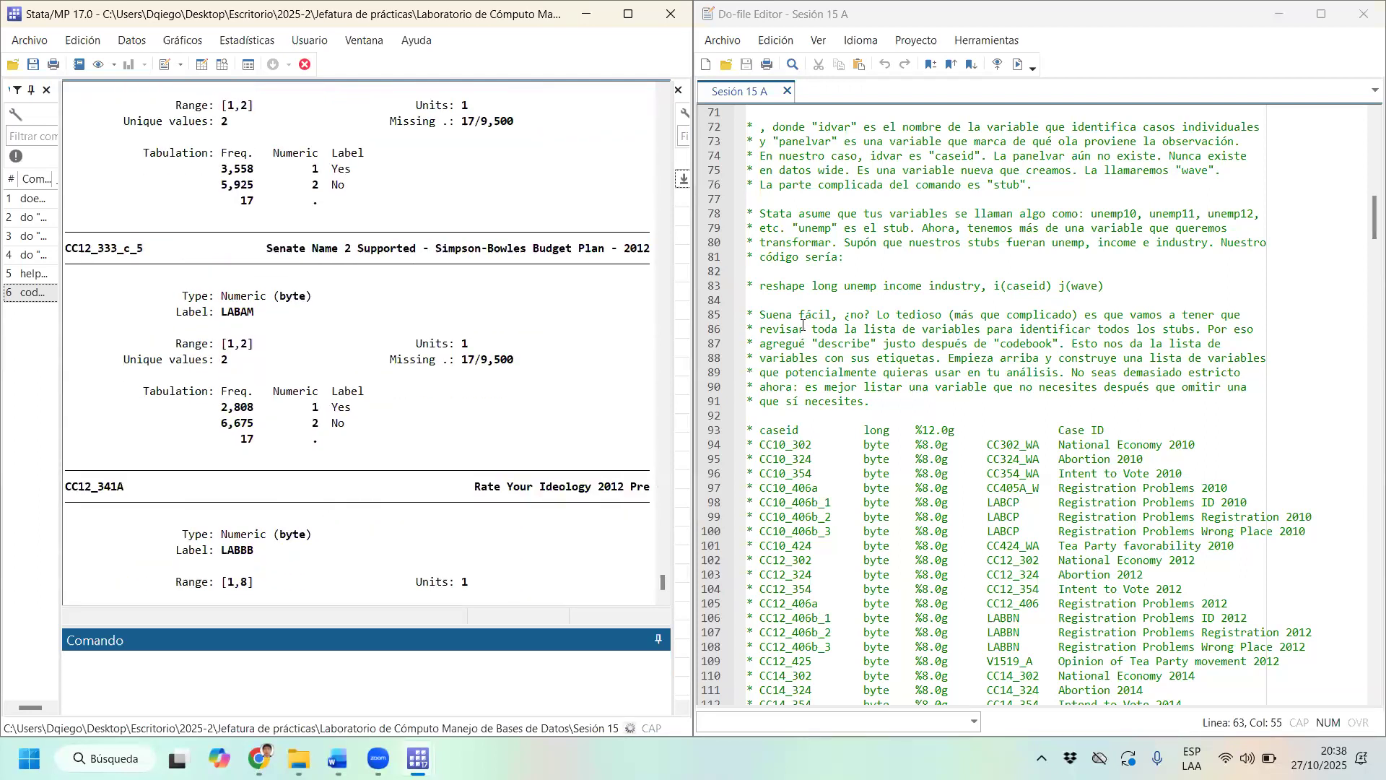
Look through the do-file's shortened variable list, the note on wave numbers and the rename commands below it.
scroll(802, 325, down, 20)
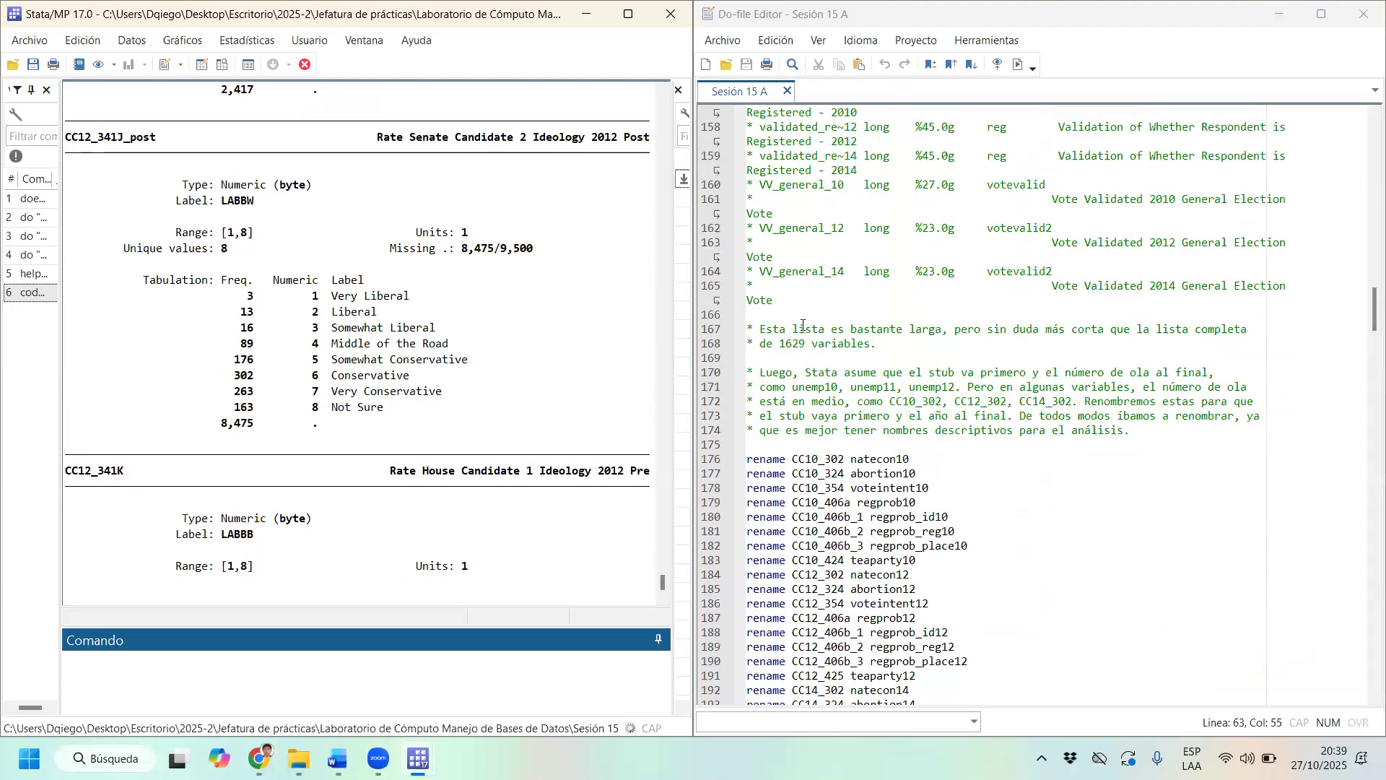
scroll(803, 325, down, 5)
scroll(803, 323, up, 9)
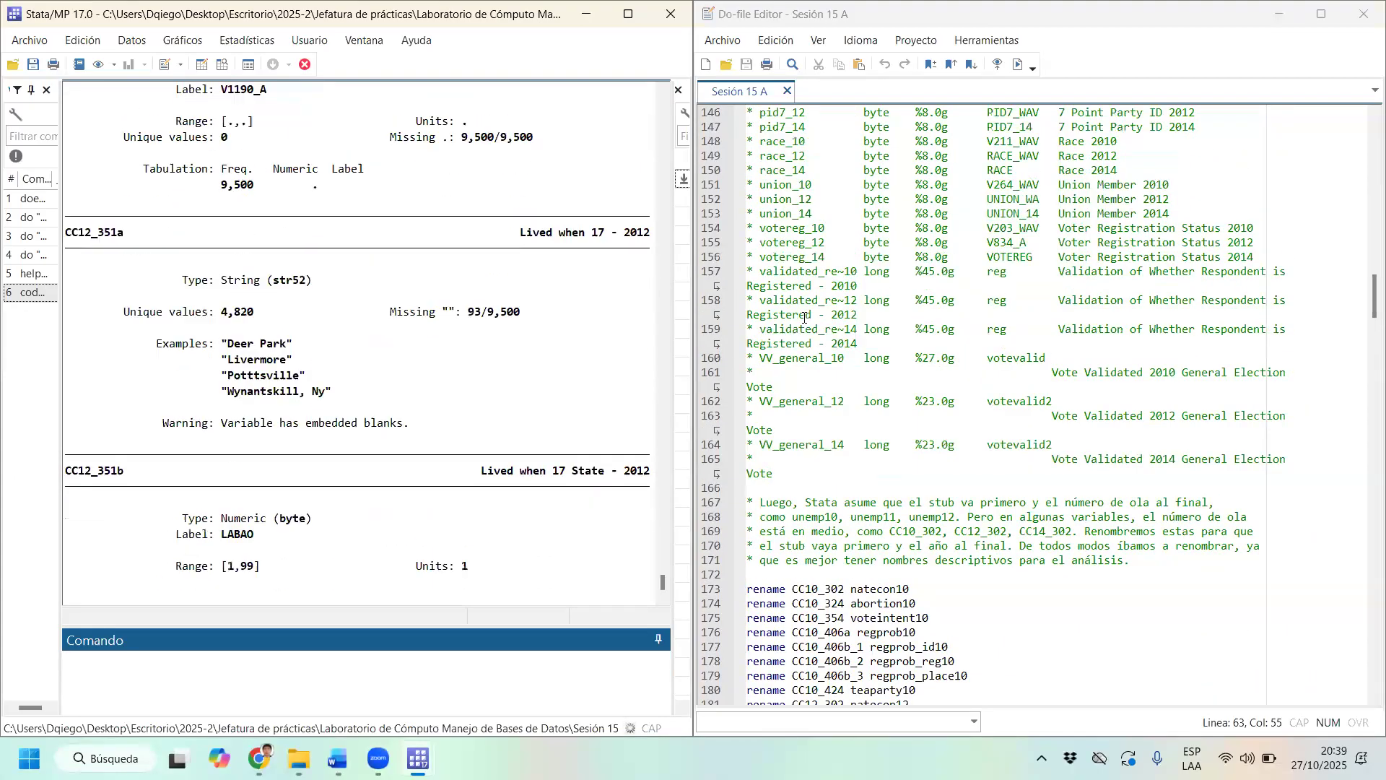
scroll(803, 317, up, 20)
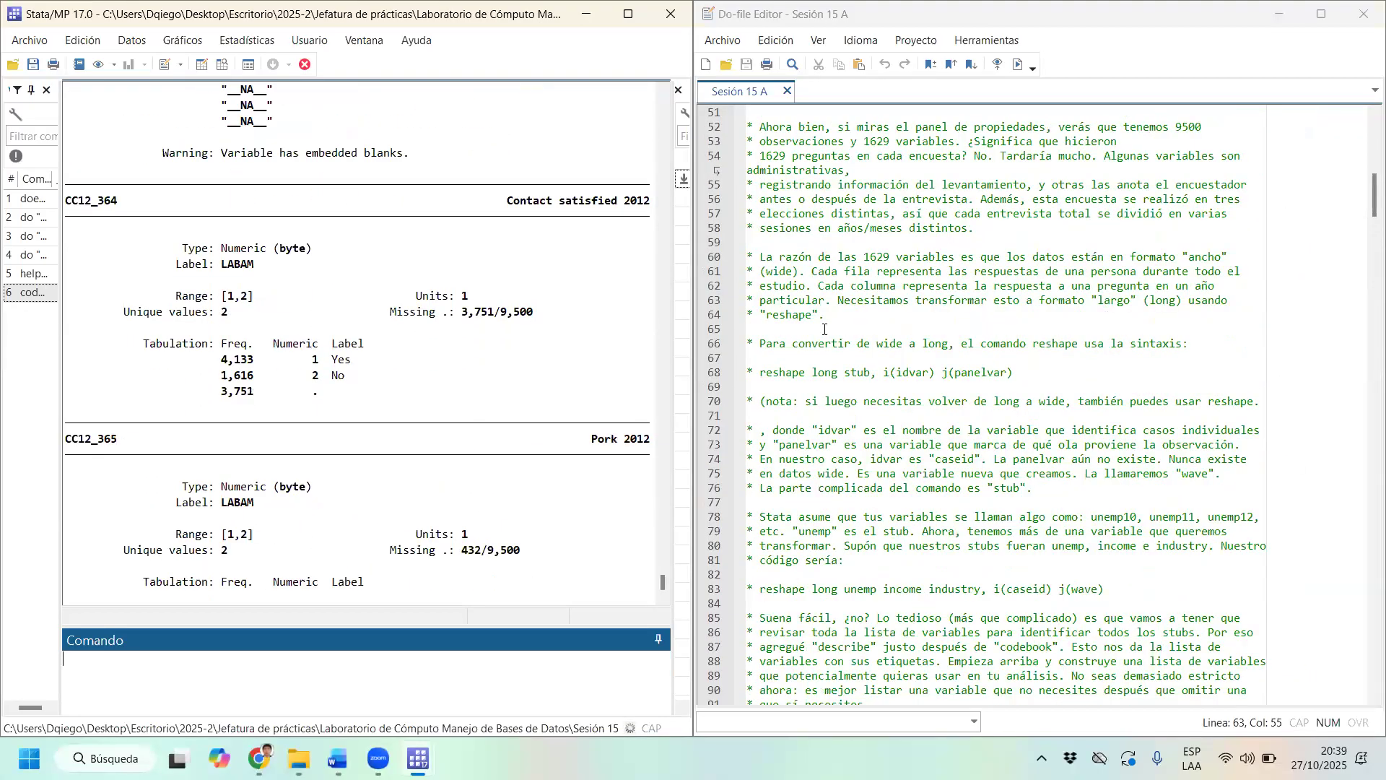
scroll(823, 329, up, 8)
scroll(824, 329, down, 20)
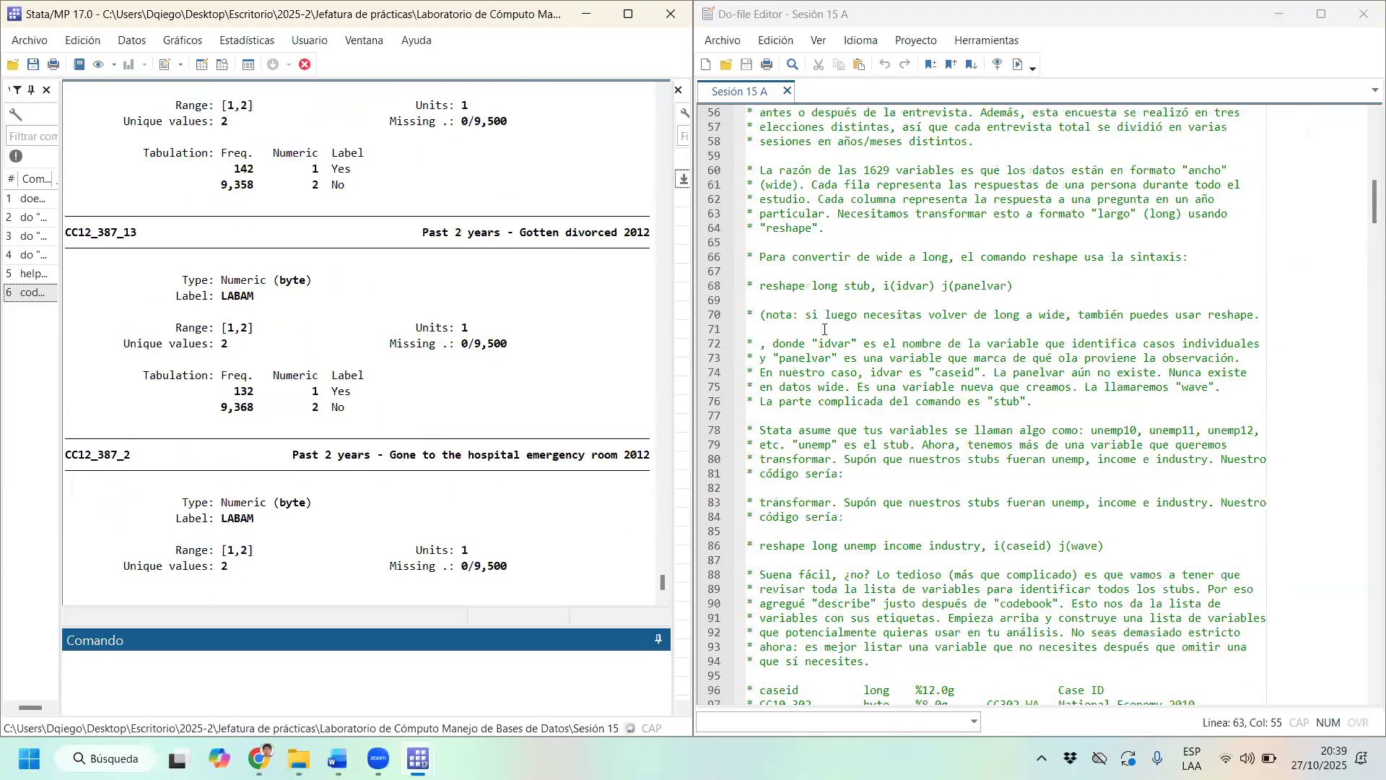
scroll(824, 330, down, 4)
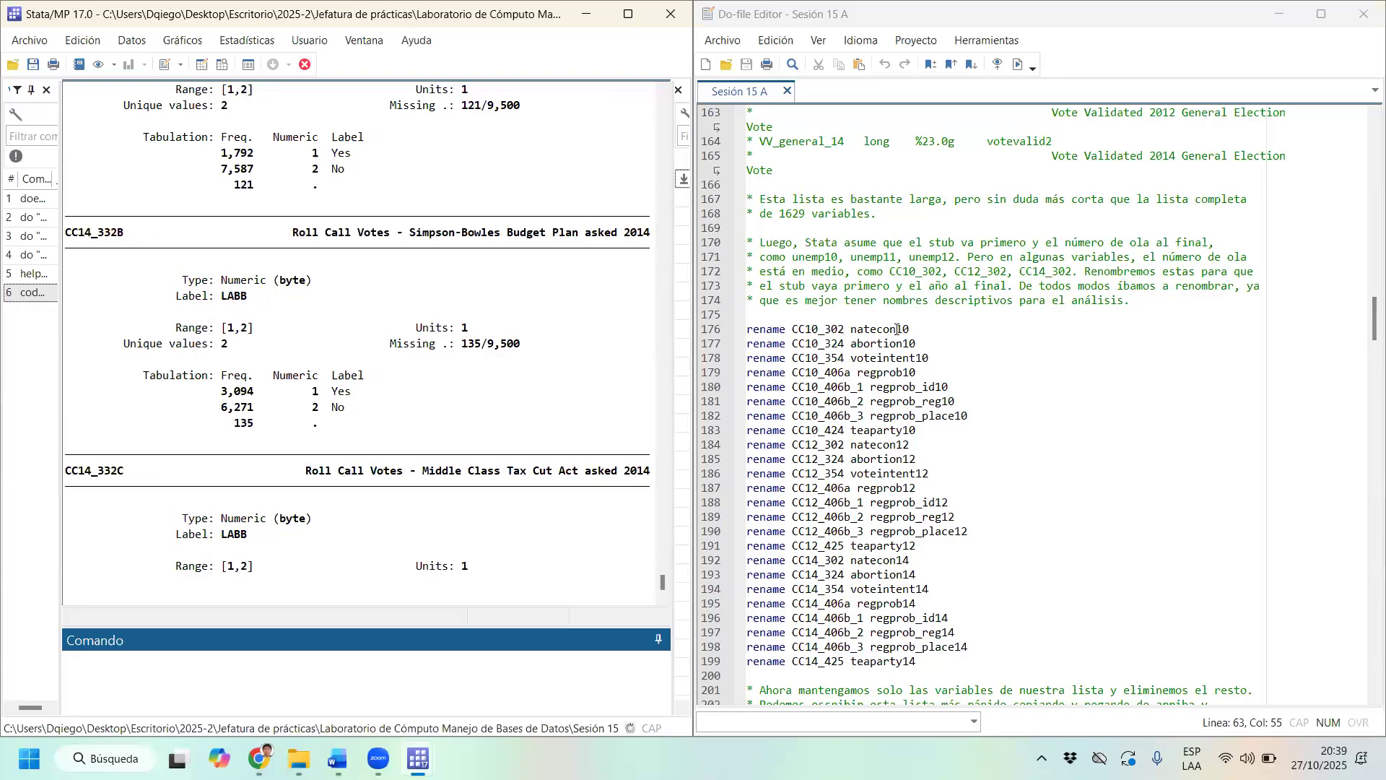
scroll(897, 329, down, 7)
scroll(875, 399, up, 5)
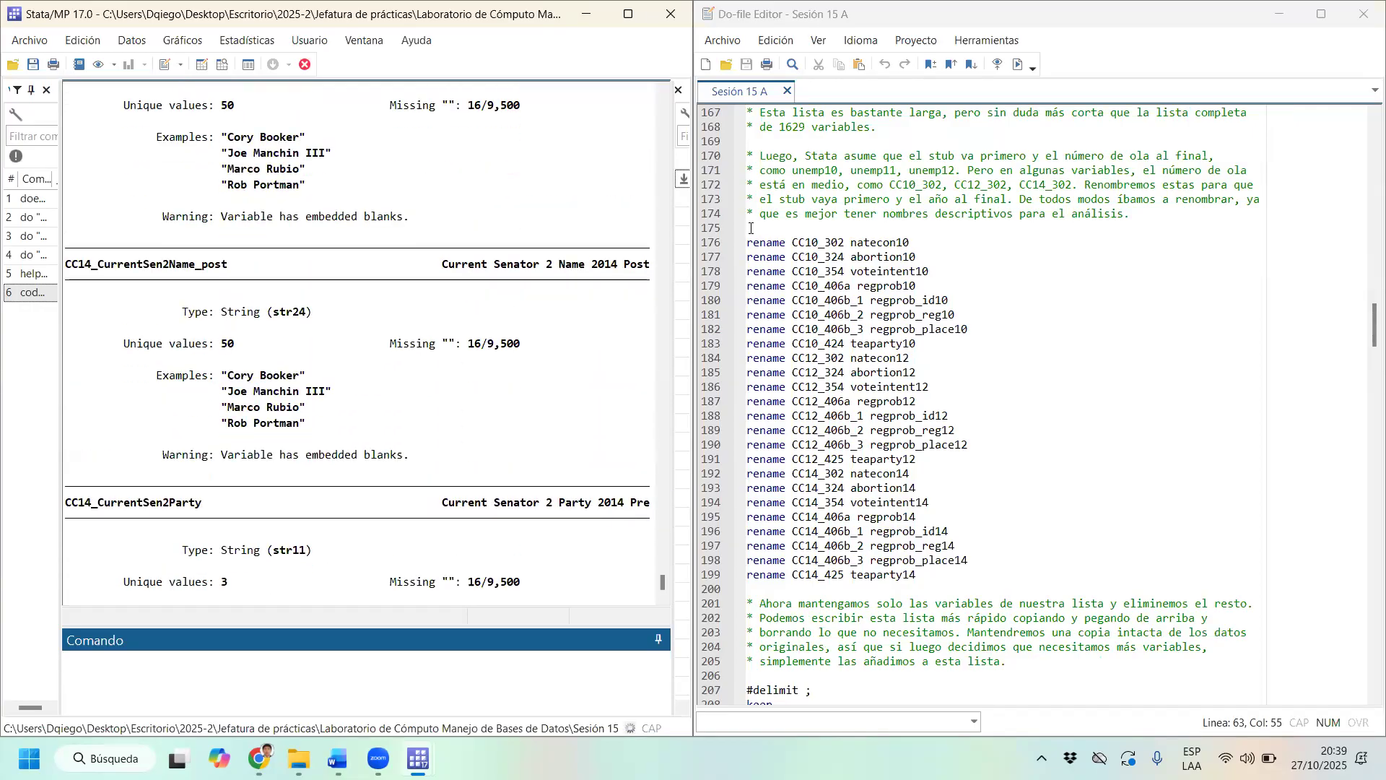
Examine the block of rename commands, focusing on the new names natecon10, abortion10, voteintent10 and regprob10.
drag(747, 228, 818, 257)
drag(897, 305, 975, 572)
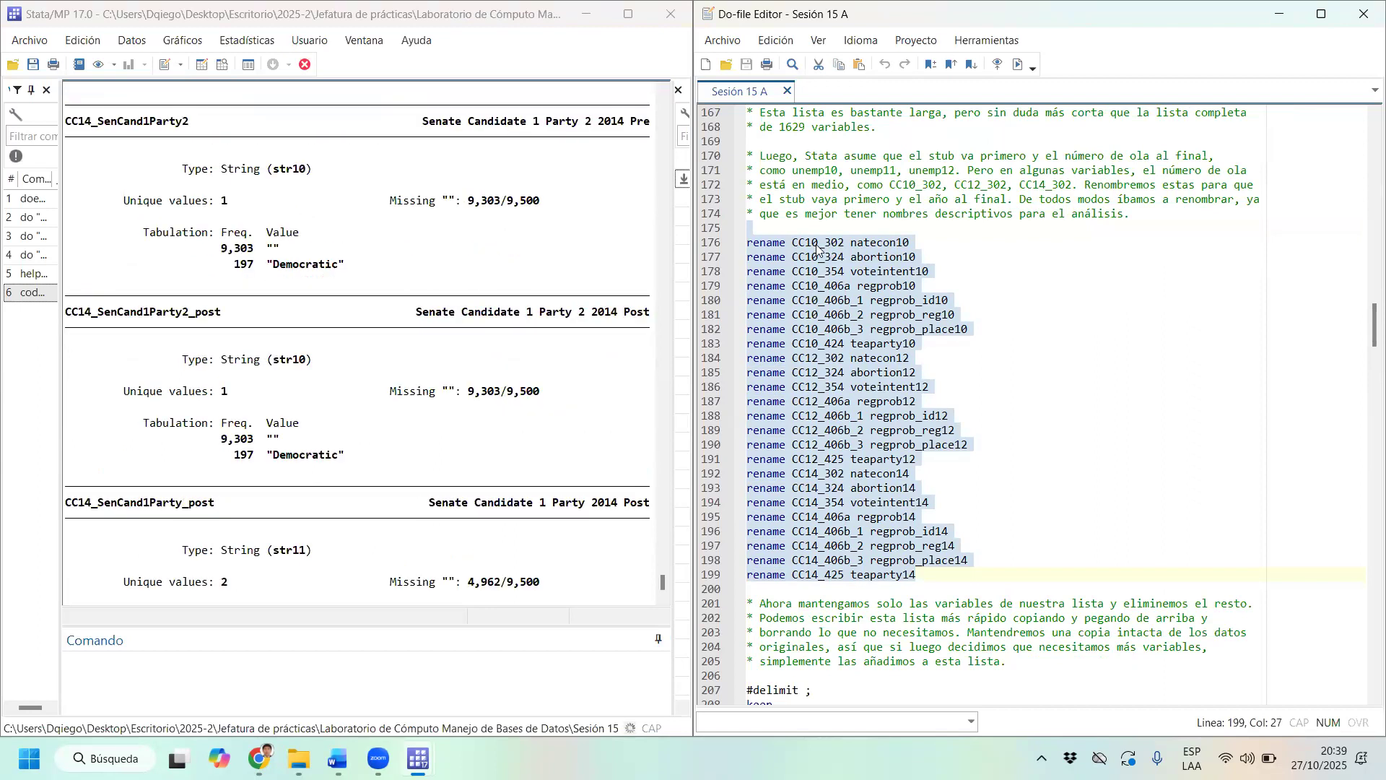
double_click(915, 243)
click(916, 243)
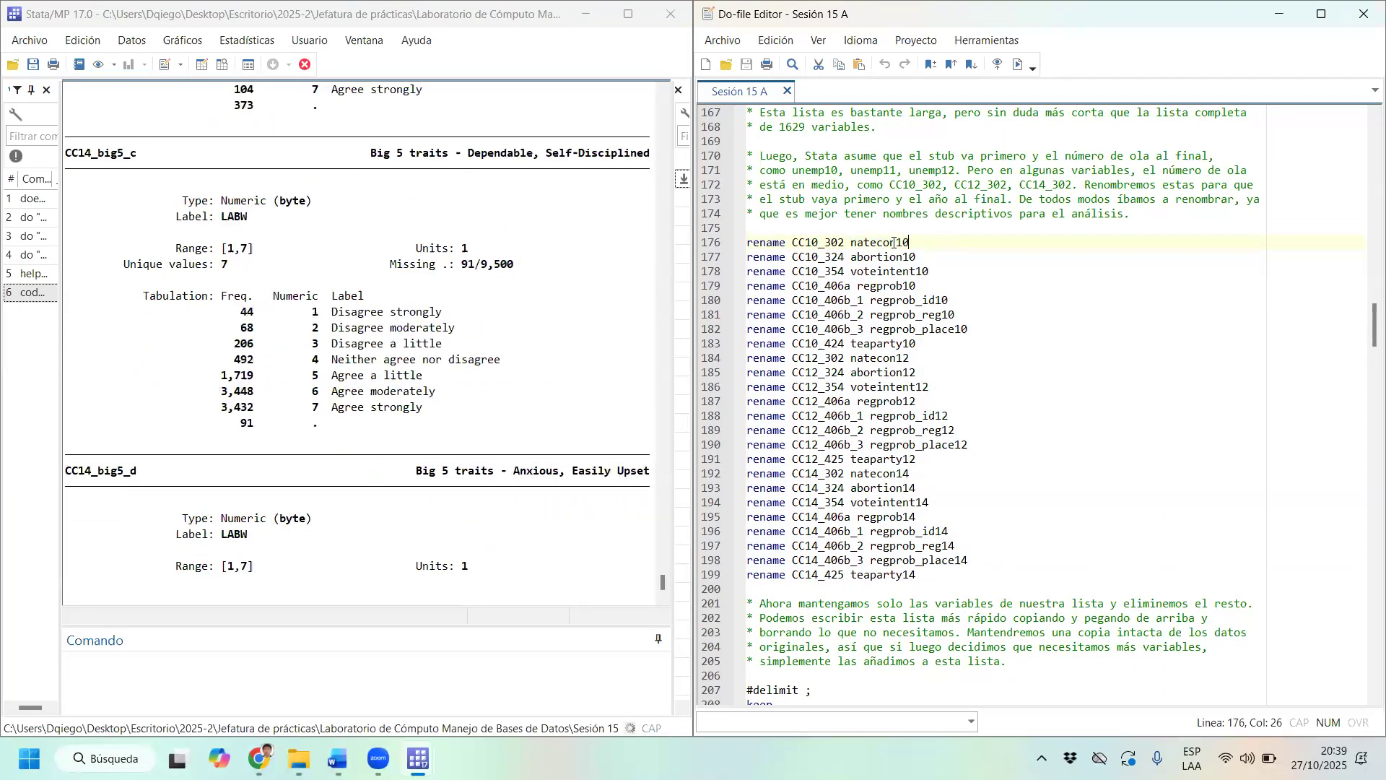
double_click(898, 258)
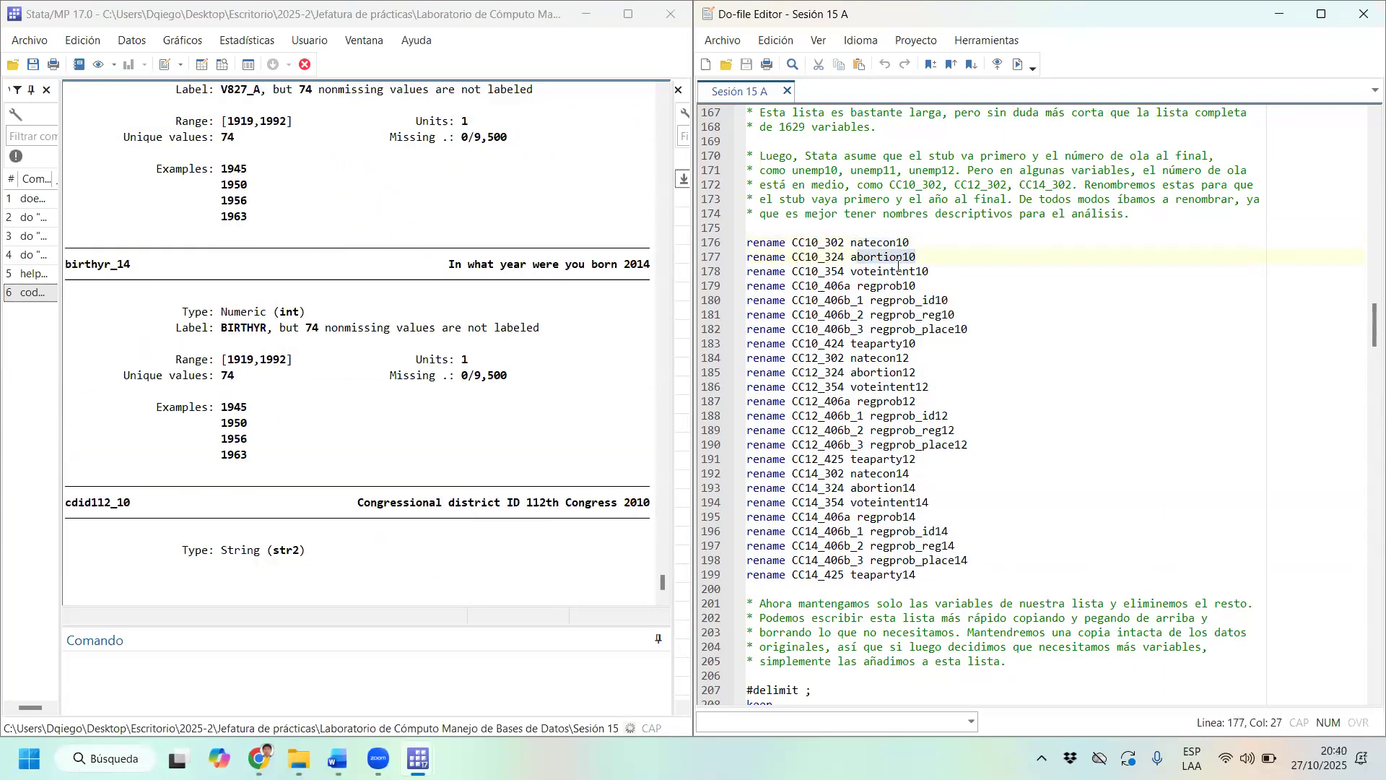
double_click(864, 272)
double_click(872, 288)
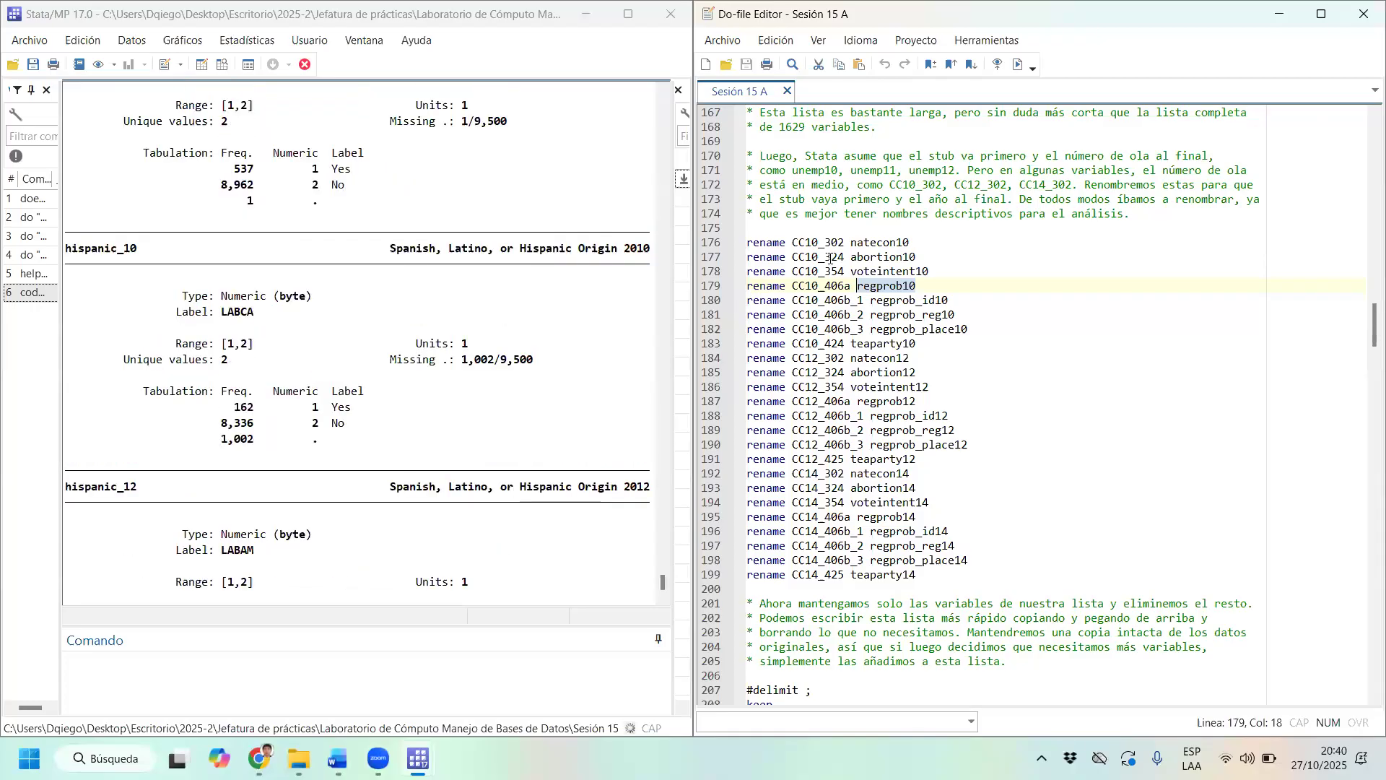
Compare CC10_324 with its new name abortion10, focusing on where the wave number 10 is placed.
double_click(800, 257)
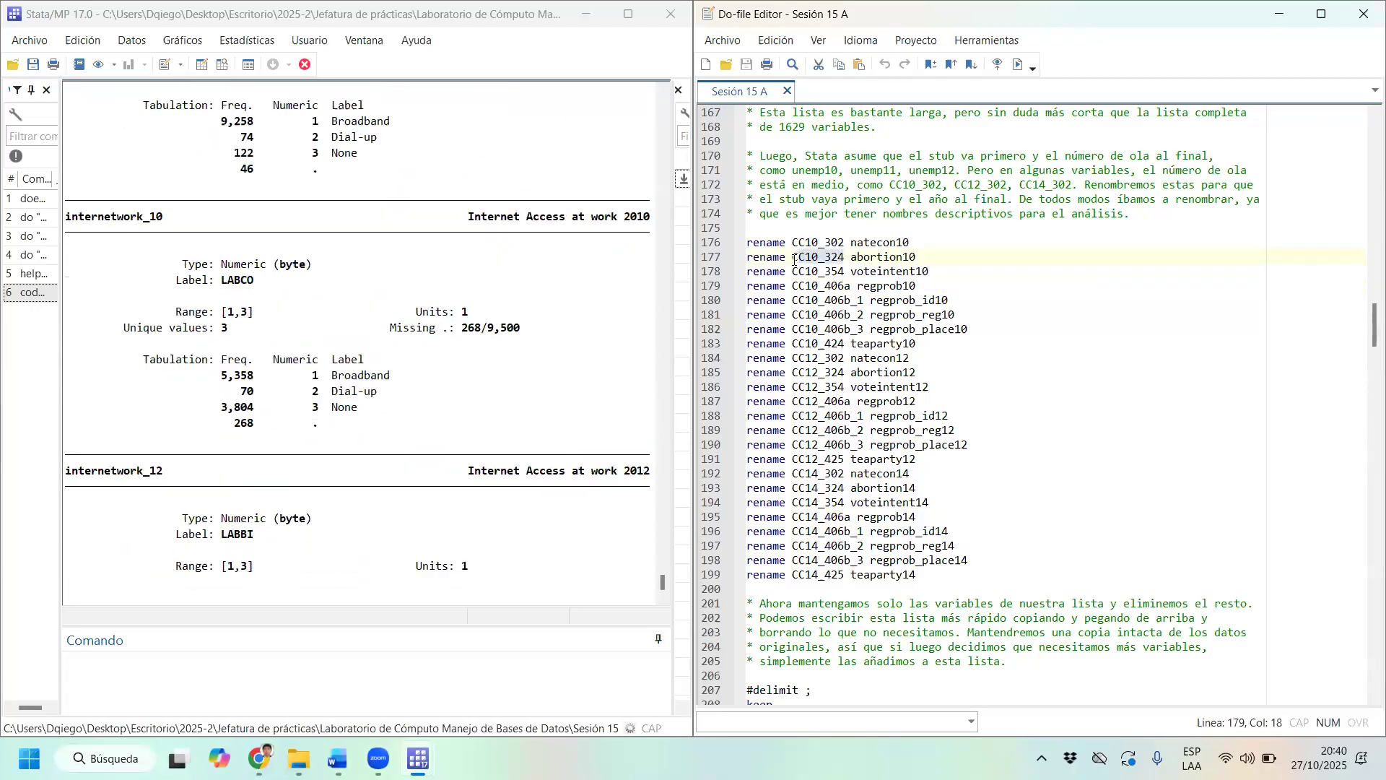
click(921, 258)
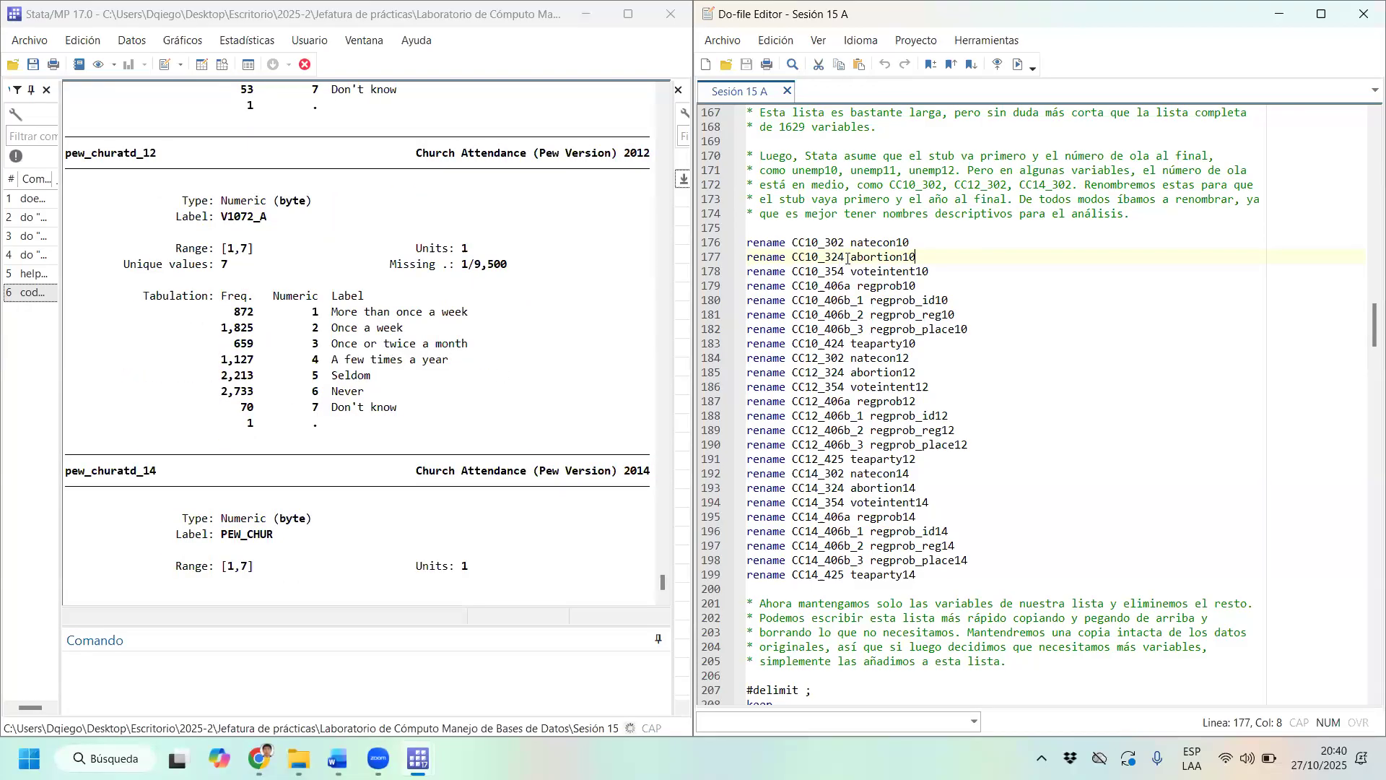
double_click(859, 258)
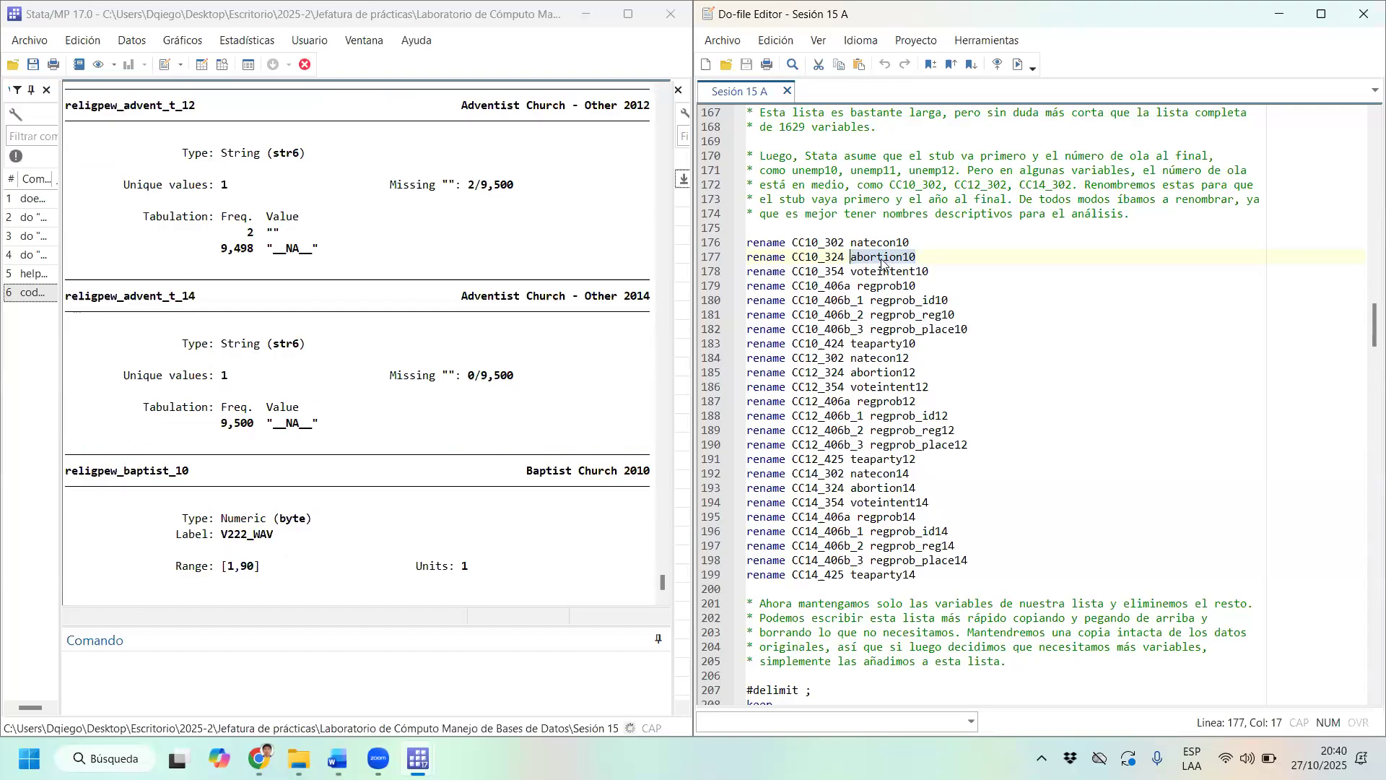
click(810, 258)
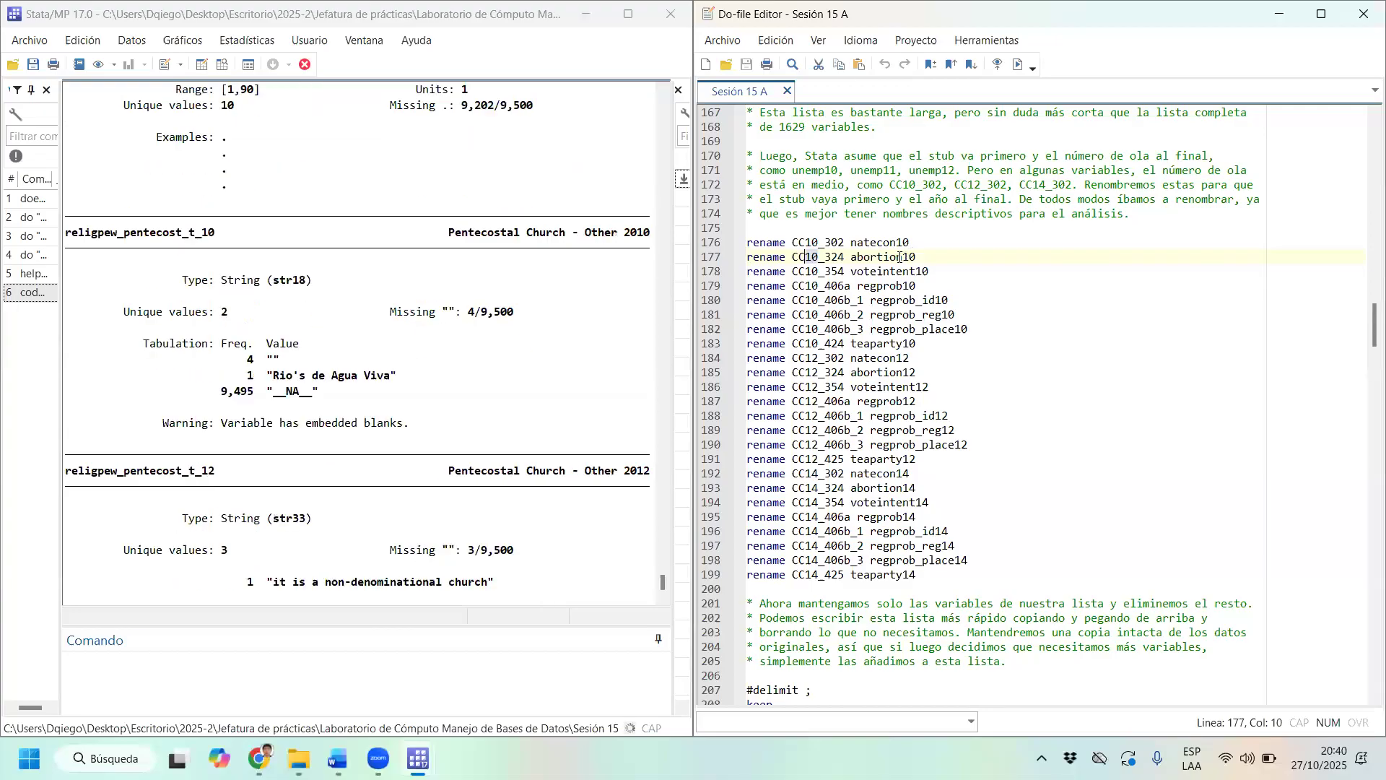
key(ctrl+Right)
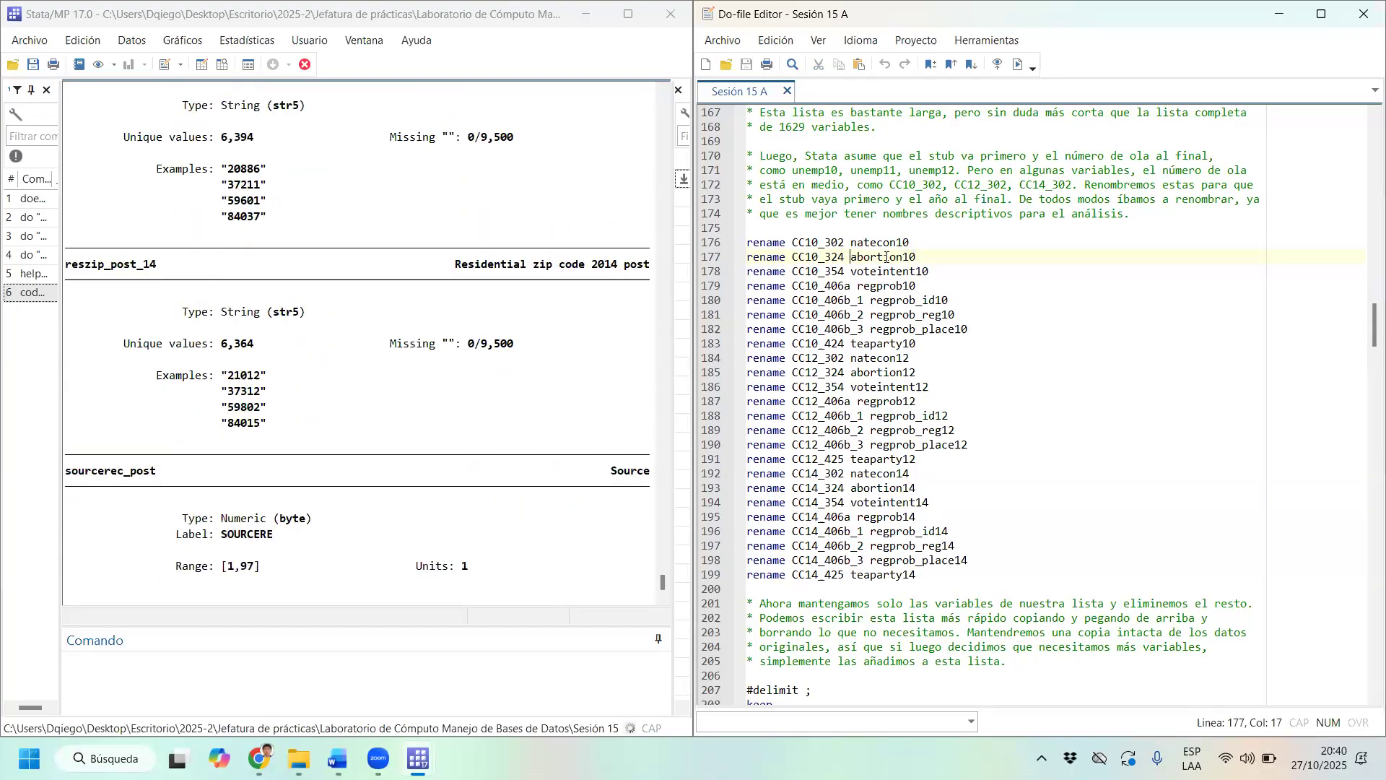
click(909, 257)
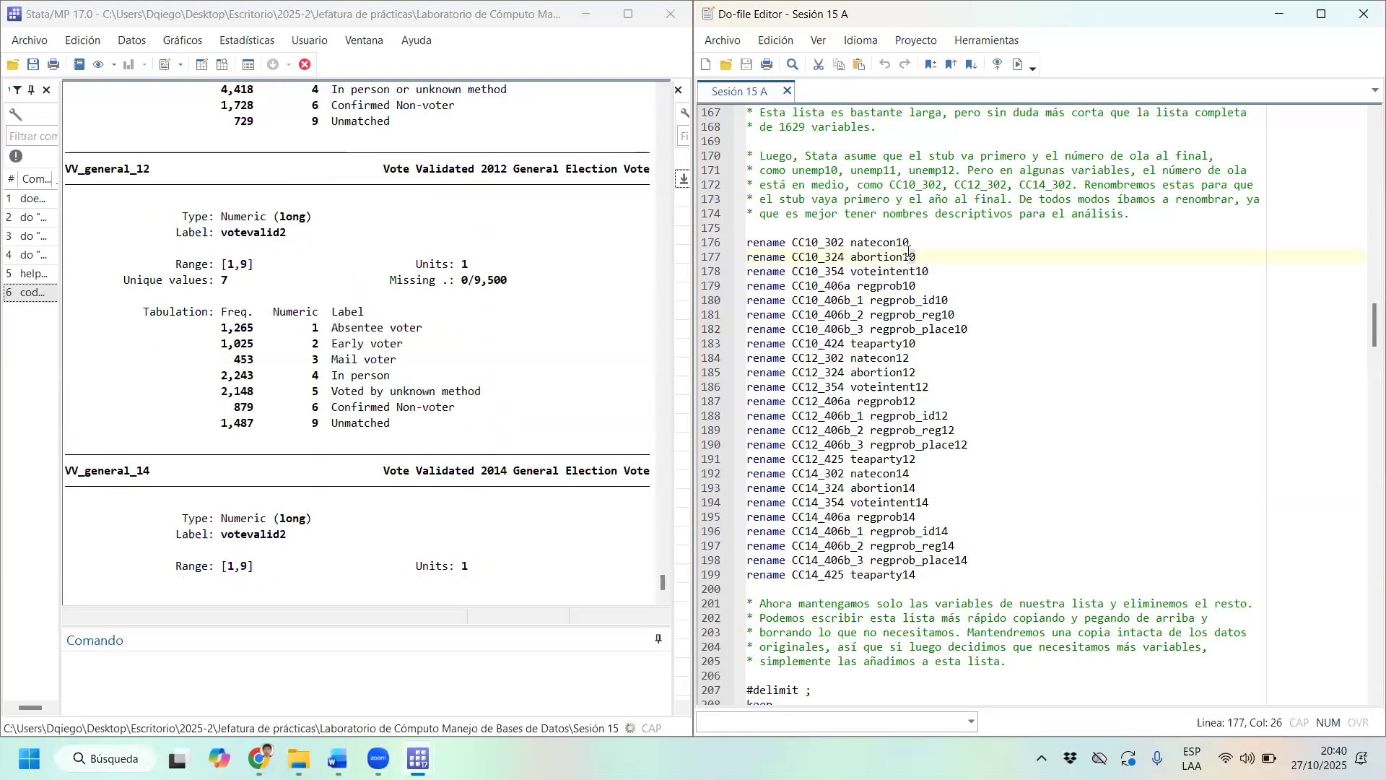
key(Down)
key(End)
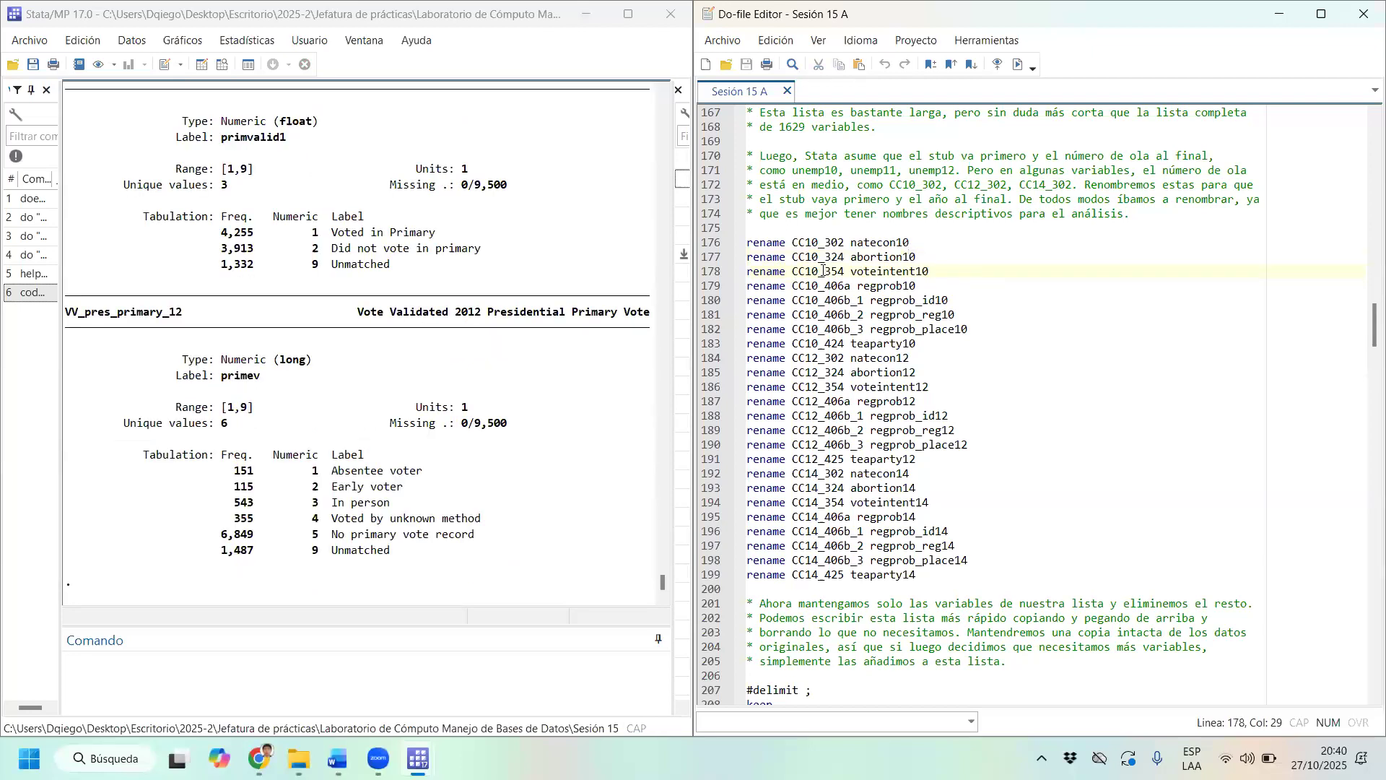
Compare the old and new names in the voteintent10 and teaparty14 rename commands, focusing on the wave number's position.
click(877, 272)
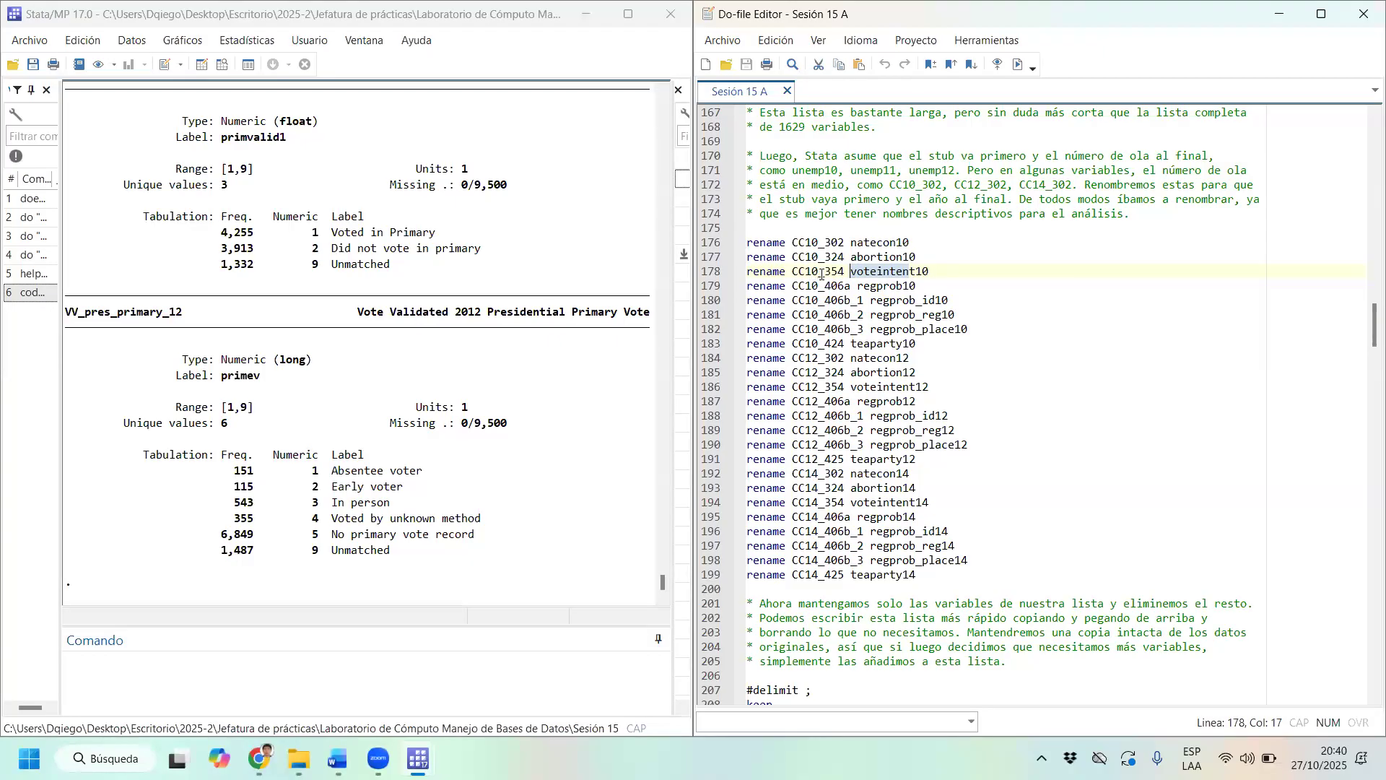
click(807, 273)
click(919, 272)
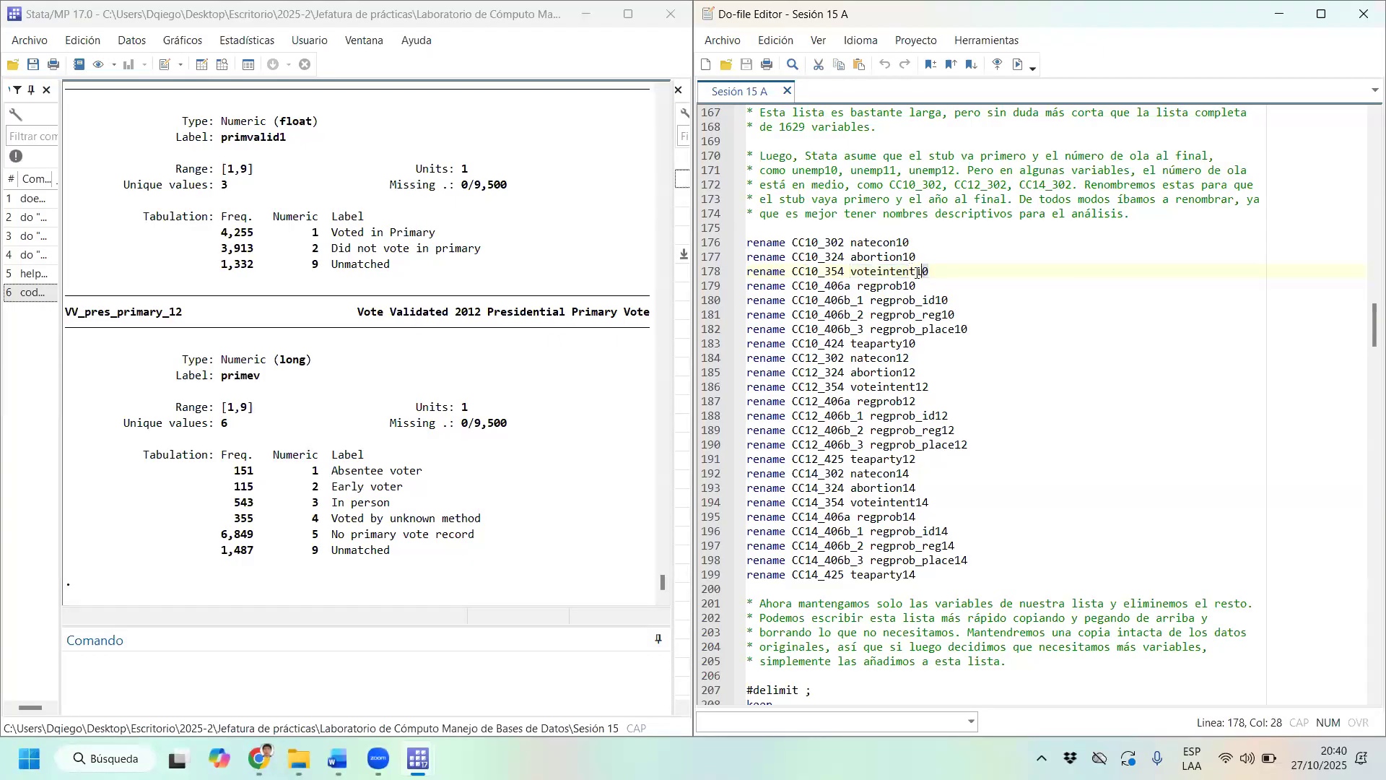
scroll(925, 330, down, 1)
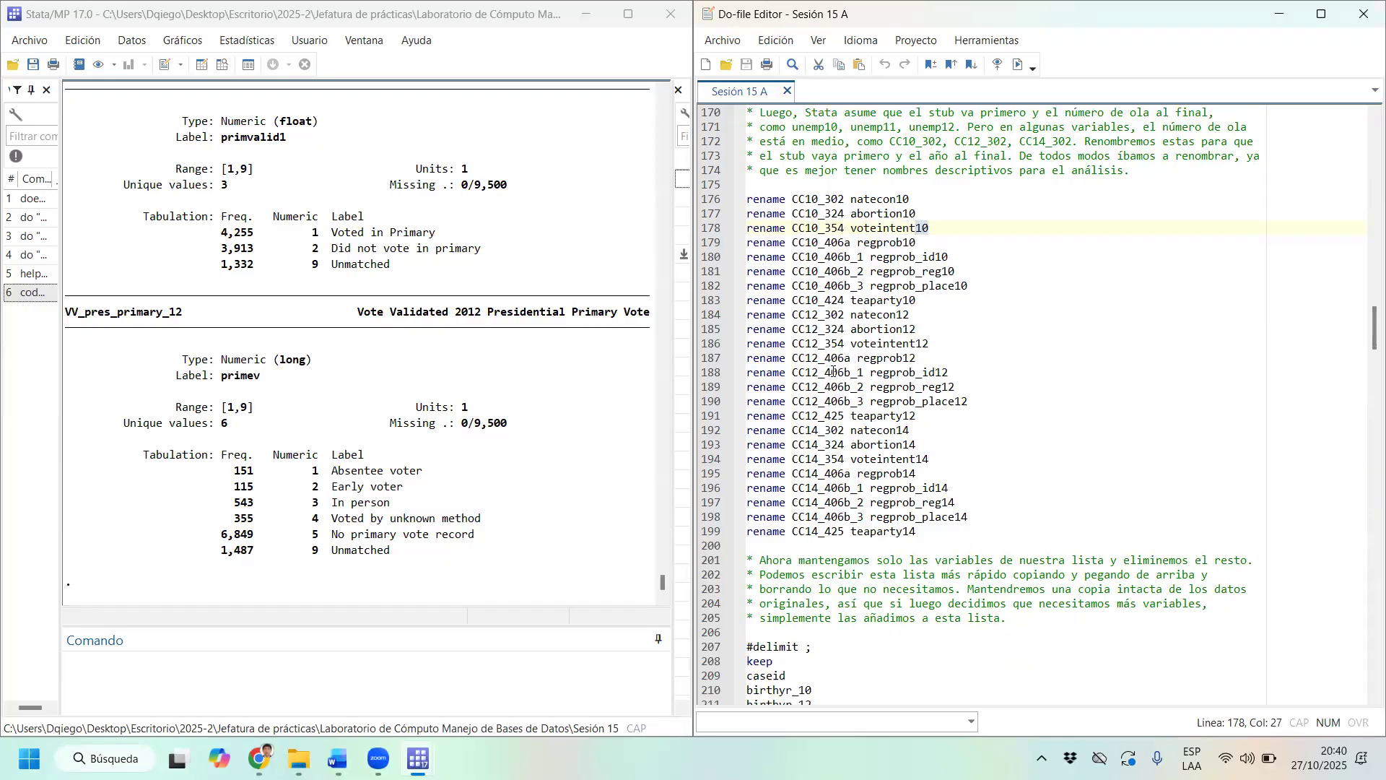
drag(793, 532, 858, 532)
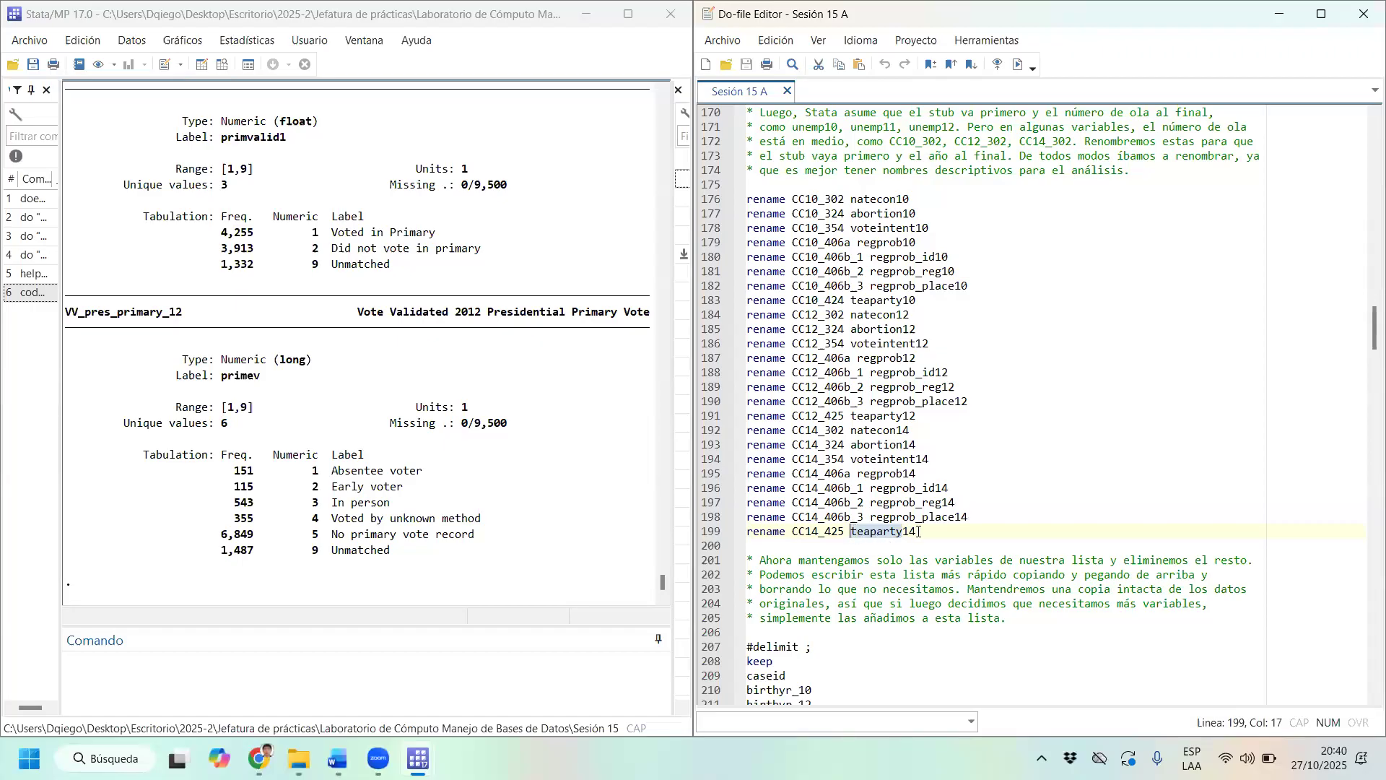
click(905, 532)
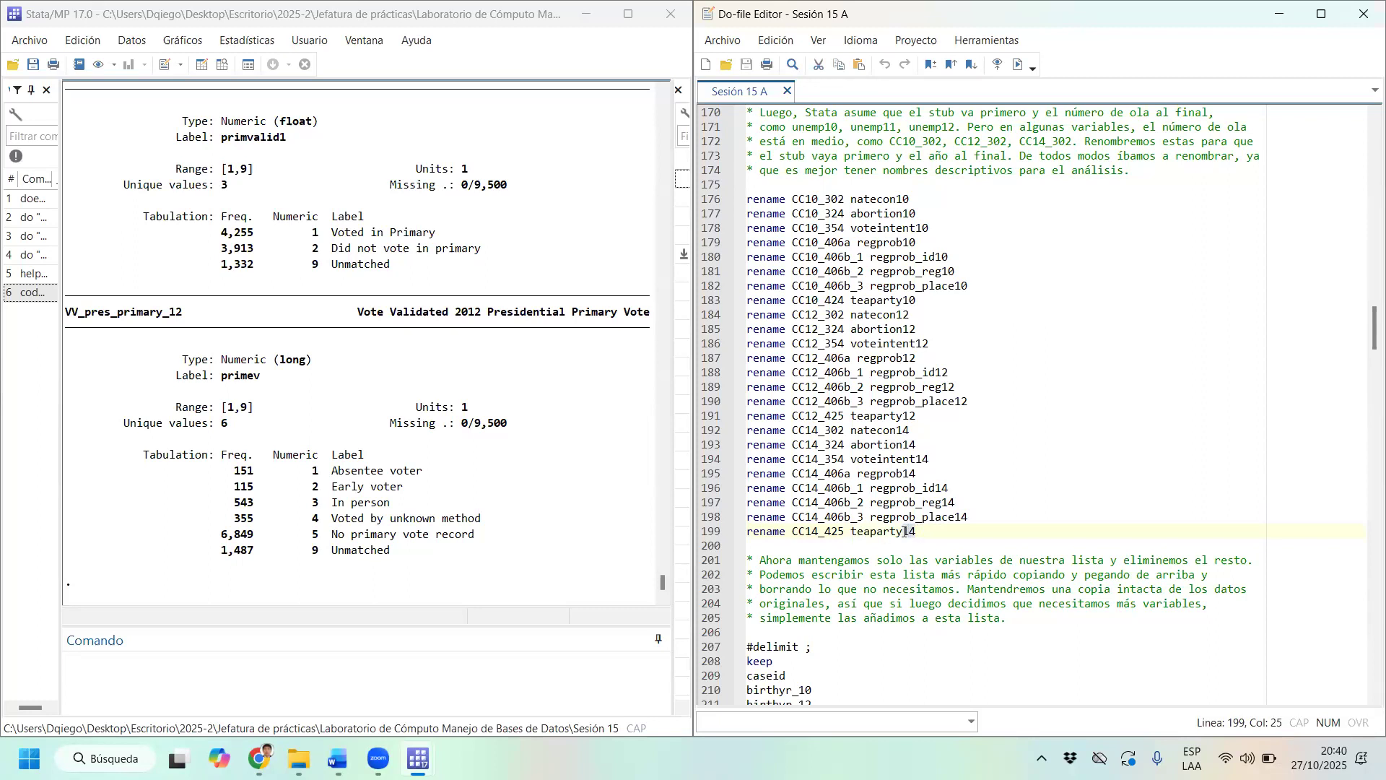
click(808, 533)
click(917, 533)
Run all the rename commands in the do-file, from CC10_302 natecon10 through CC14_425 teaparty14.
drag(753, 186, 980, 534)
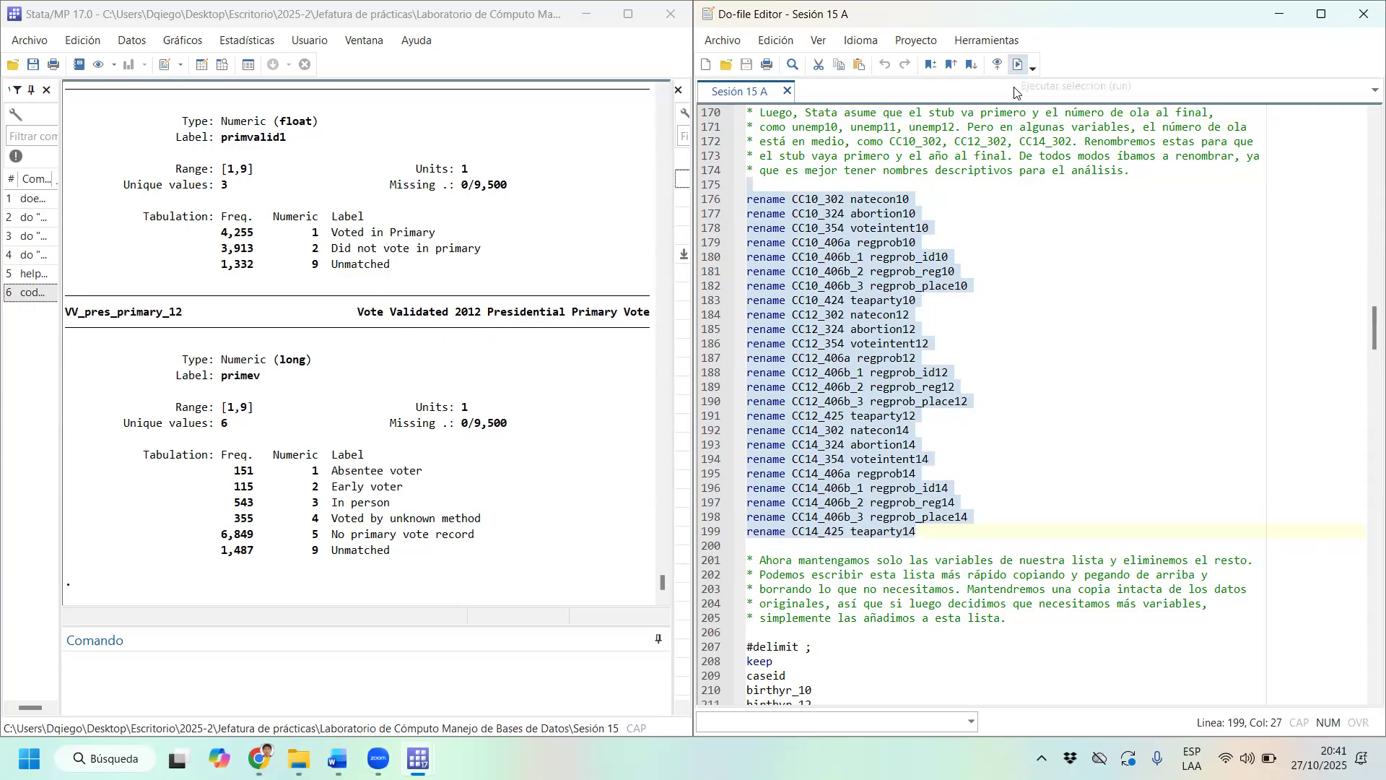
click(1017, 65)
Run the keep block in the do-file, from #delimit ; through #delimit cr, keeping only caseid through teaparty14.
scroll(776, 287, down, 8)
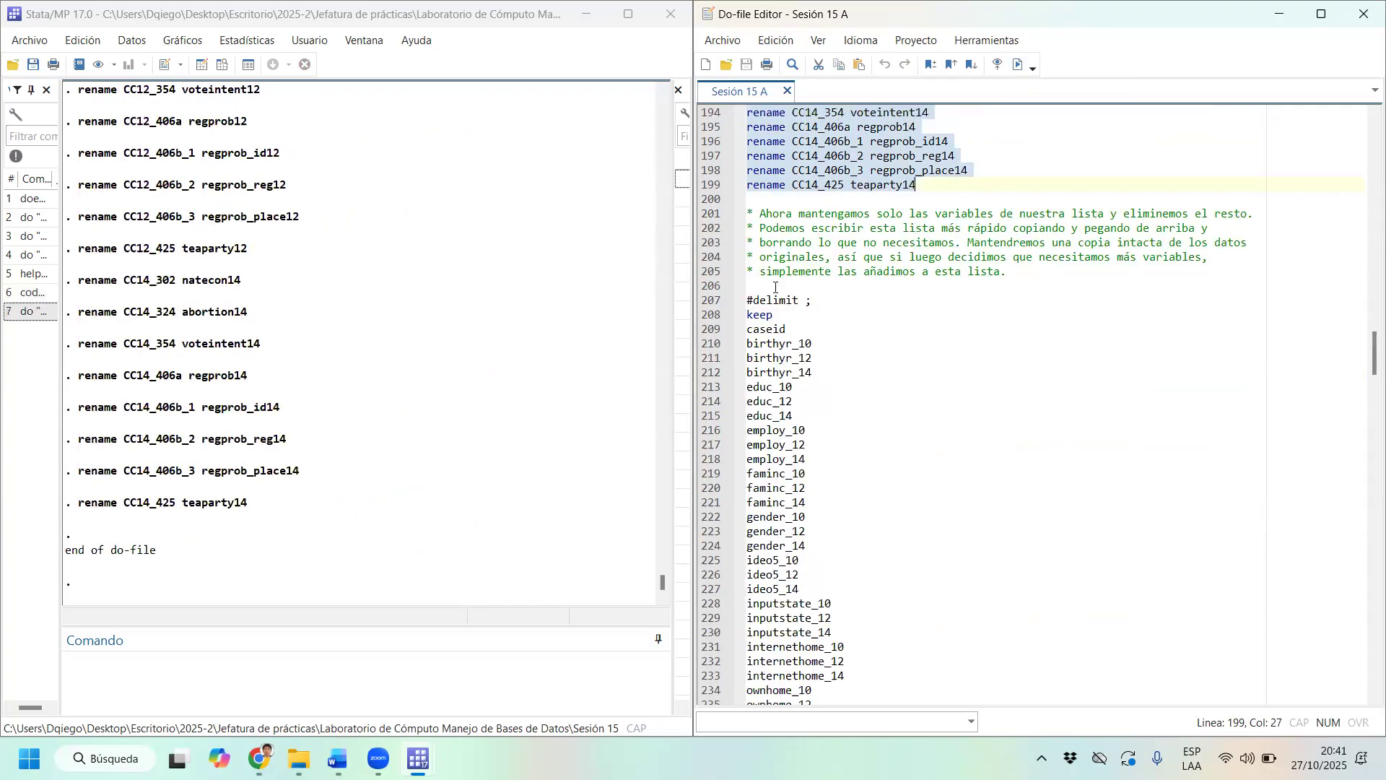
drag(748, 285, 870, 575)
scroll(876, 479, down, 18)
key(shift+Left)
scroll(868, 532, up, 15)
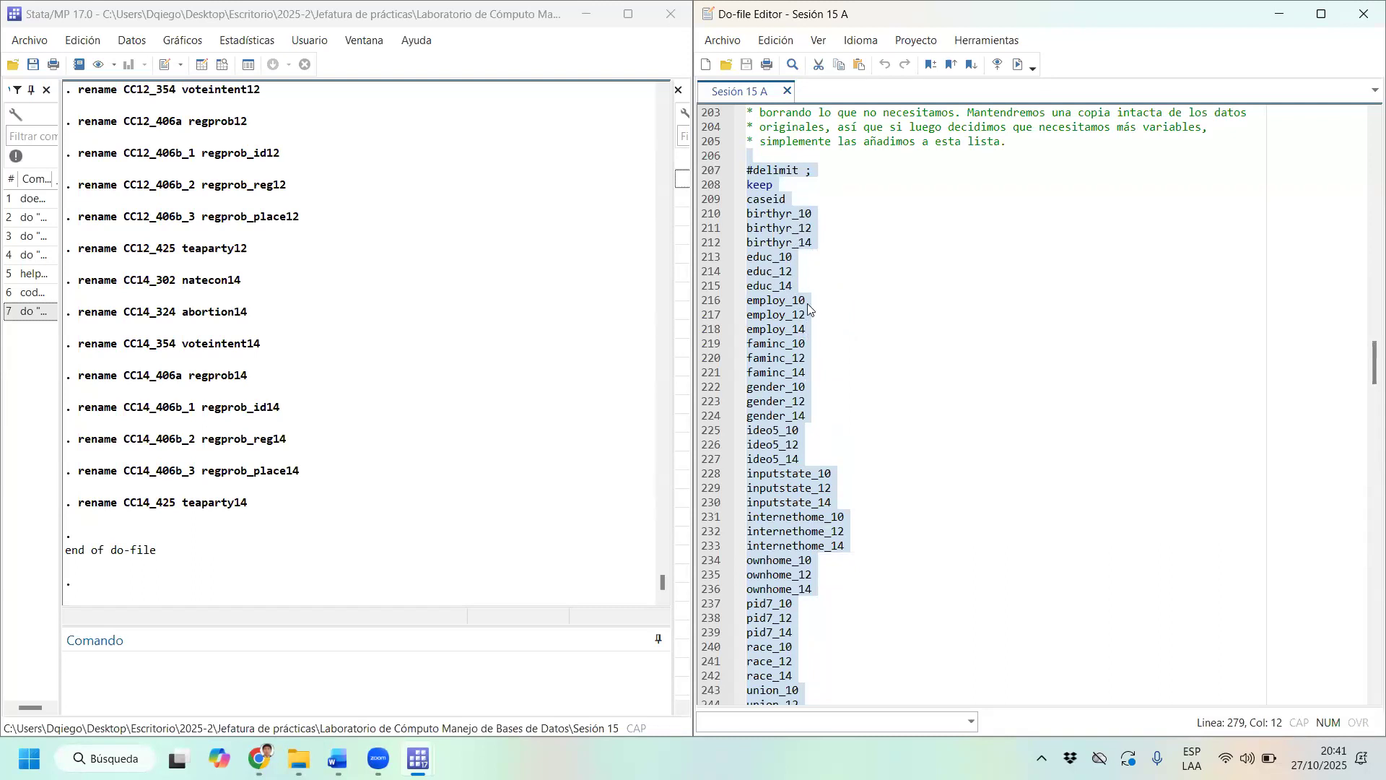
scroll(808, 309, down, 1)
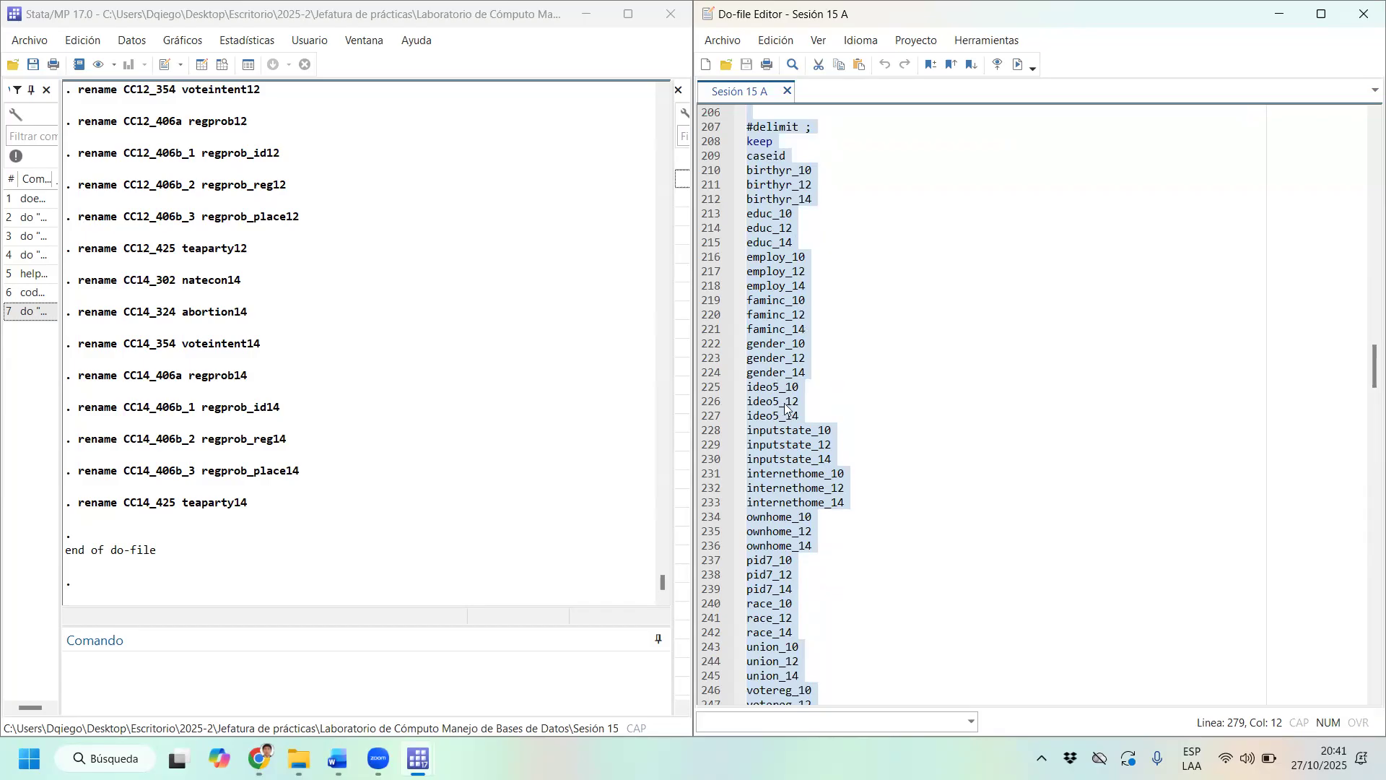
scroll(786, 390, down, 1)
scroll(784, 361, down, 1)
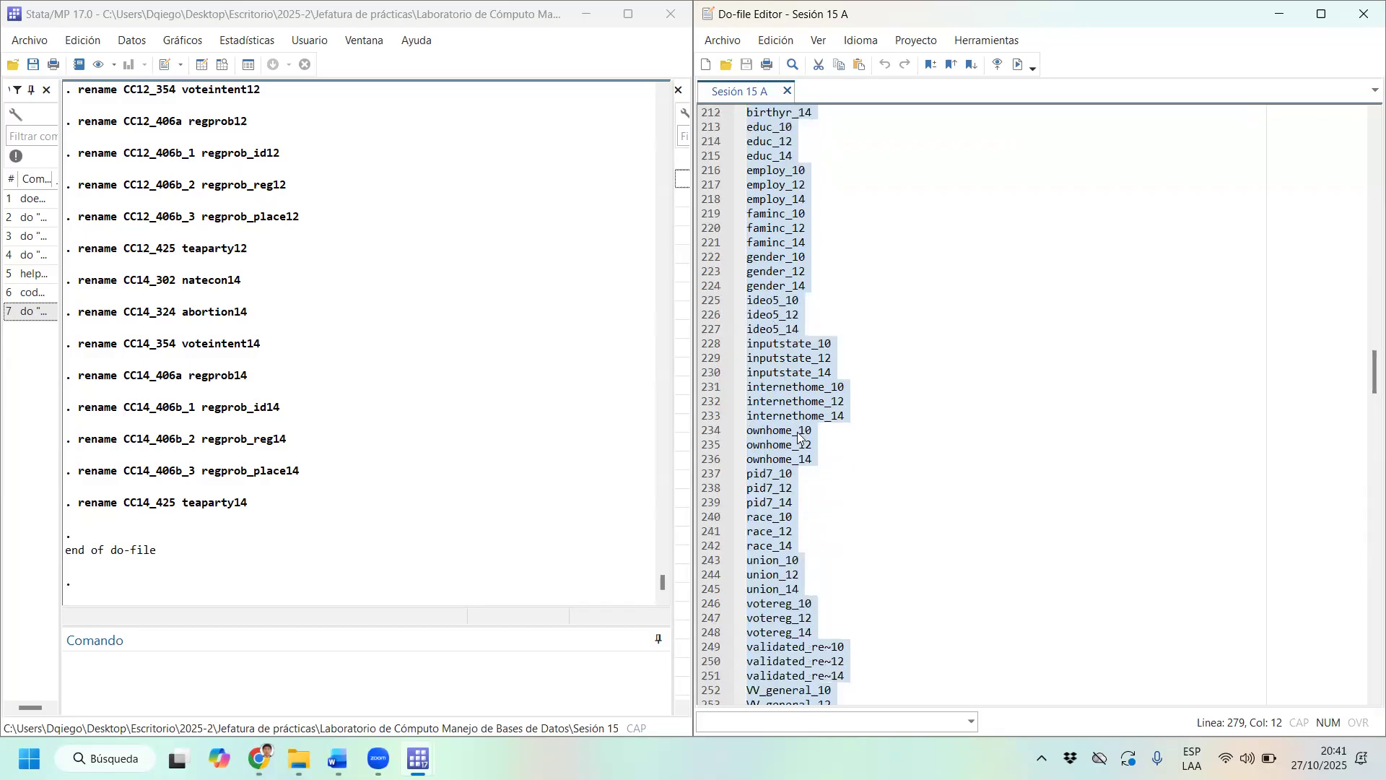
scroll(798, 435, down, 7)
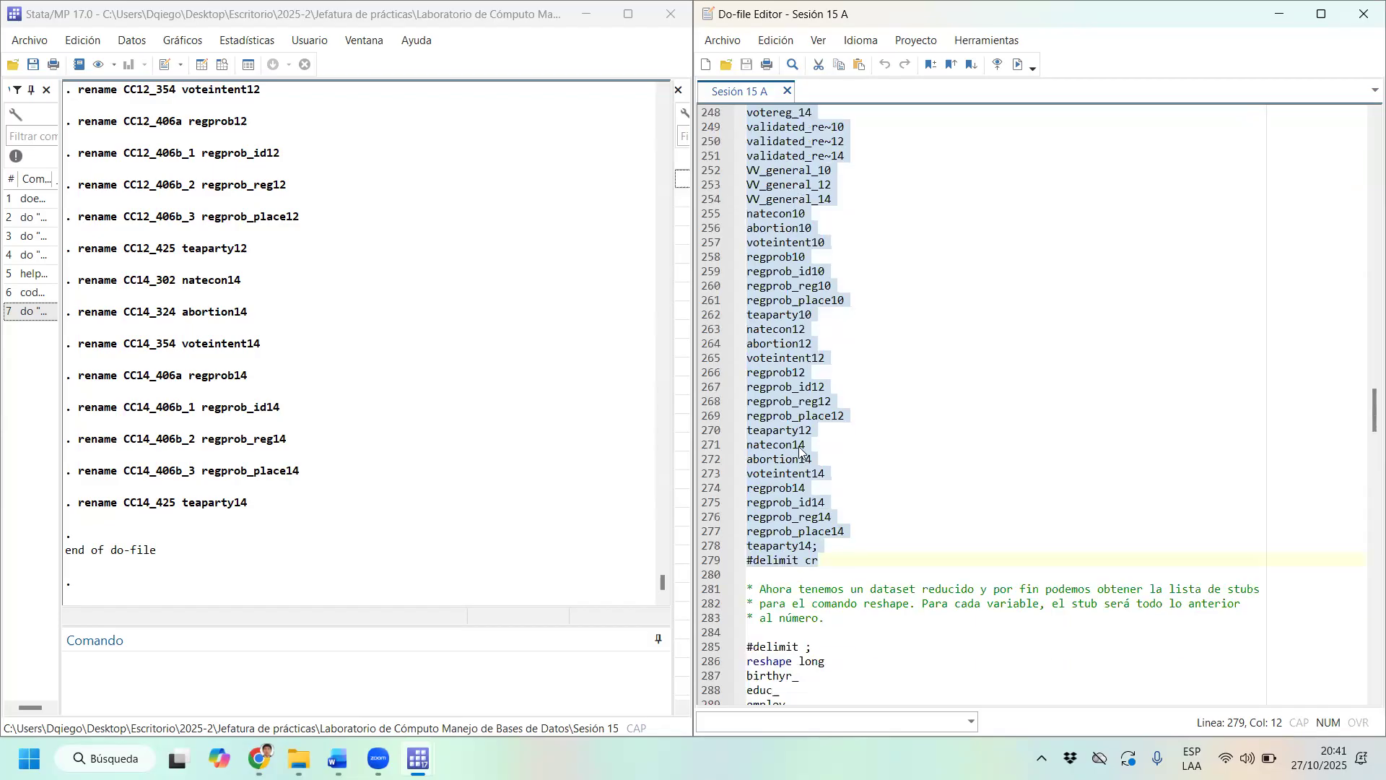
scroll(852, 352, up, 6)
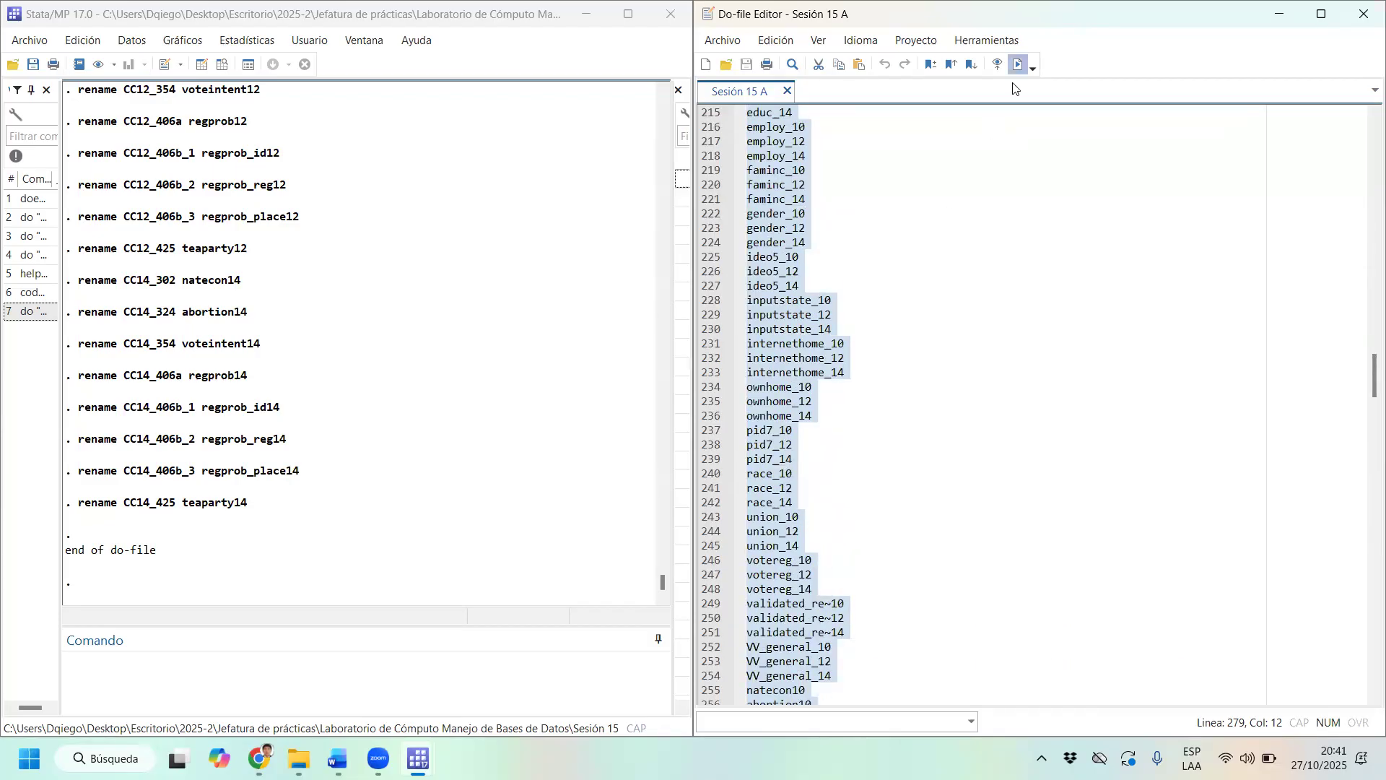
click(1018, 64)
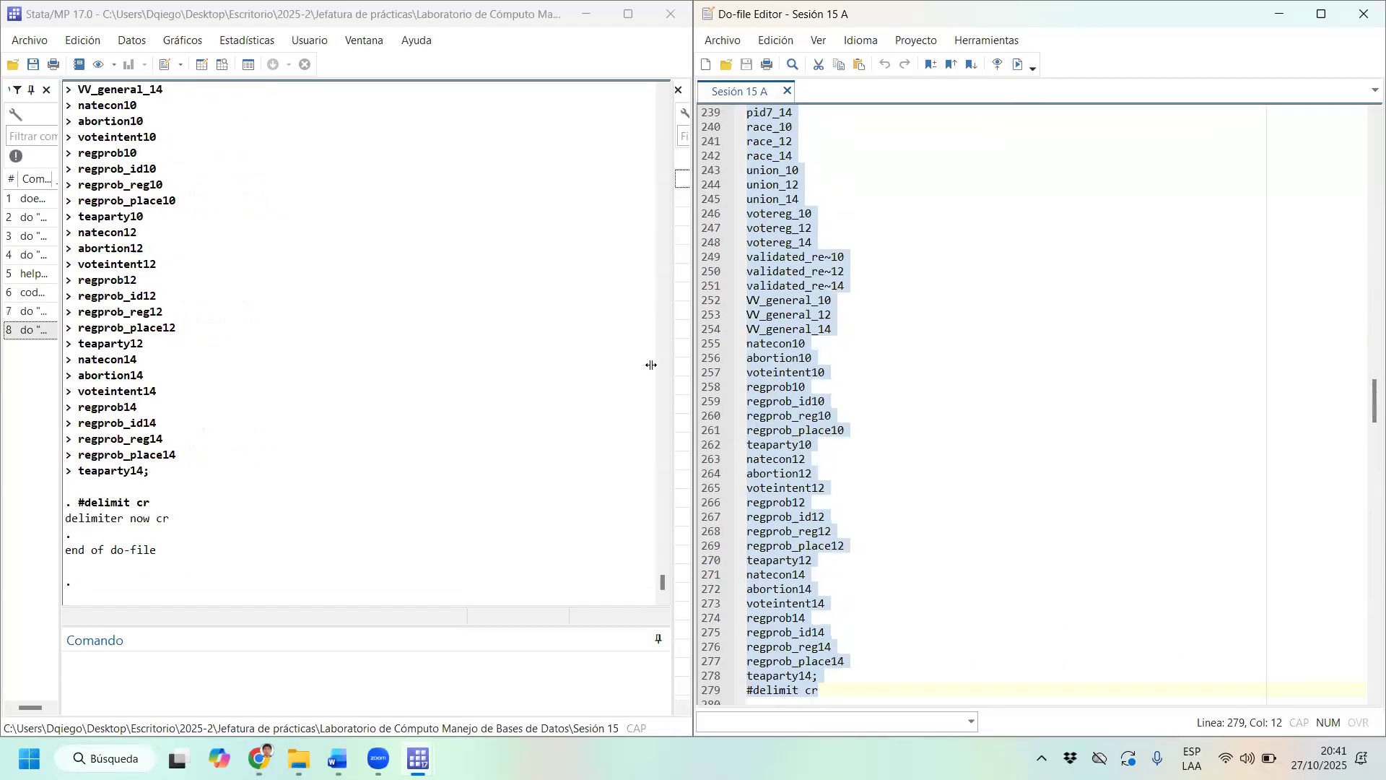
Check the kept variables in the widened variable list and in the data browser, and close the browser.
drag(651, 364, 503, 365)
scroll(598, 478, down, 10)
scroll(598, 478, down, 1)
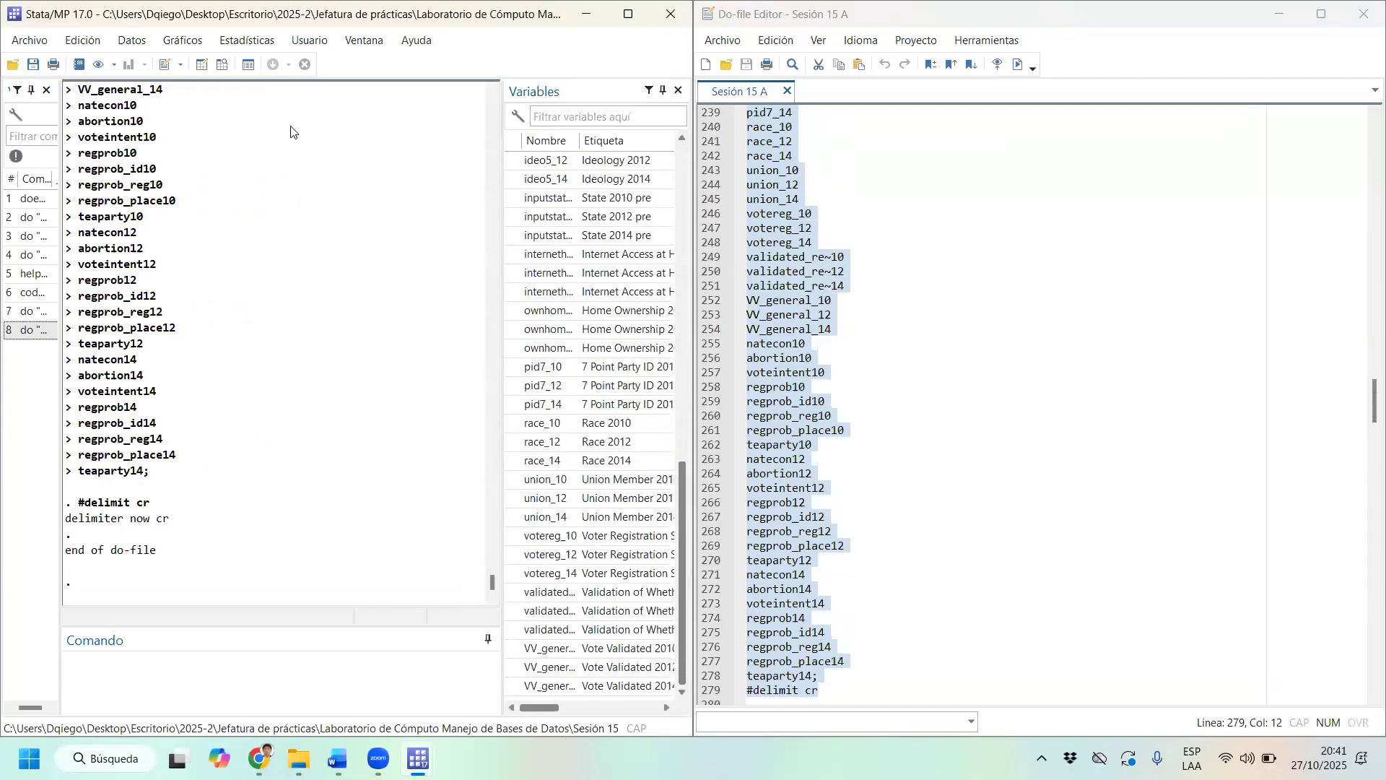
click(222, 65)
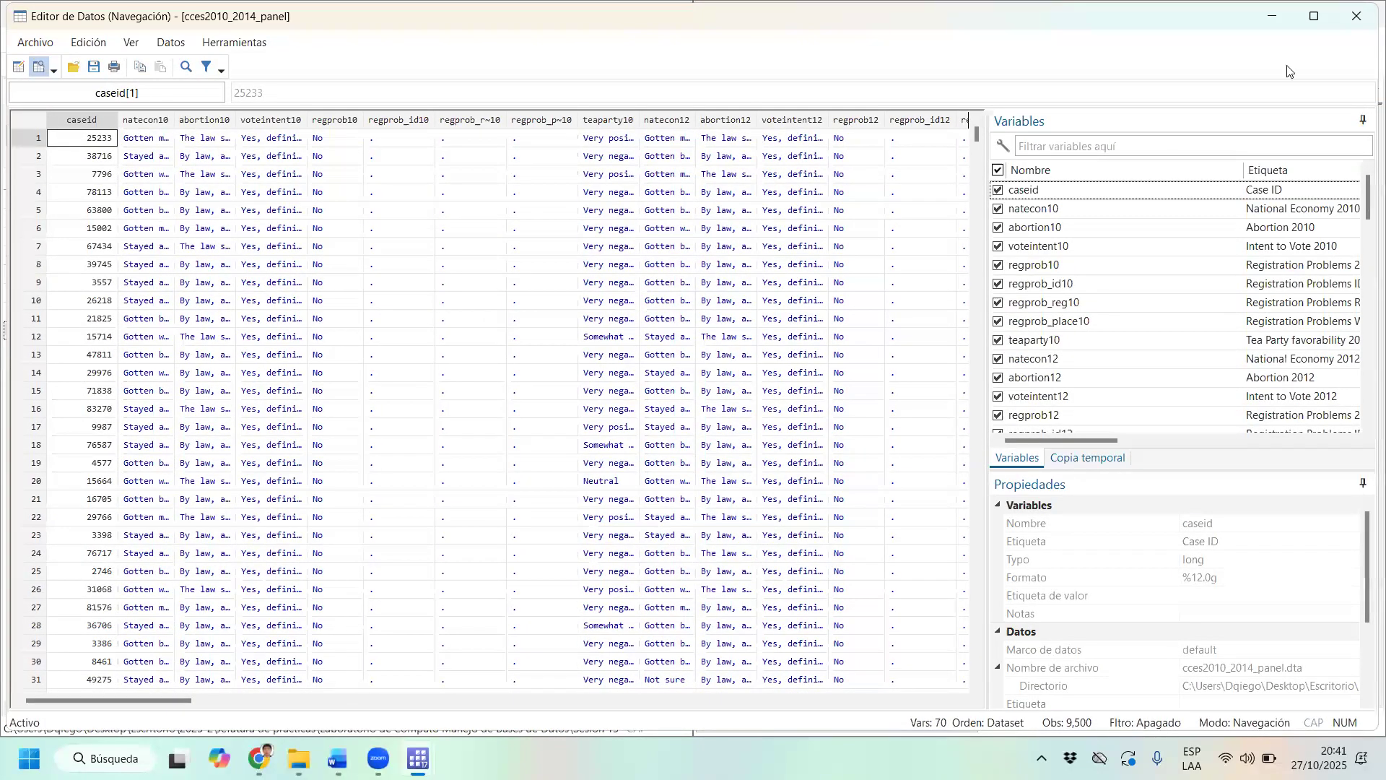
click(1356, 22)
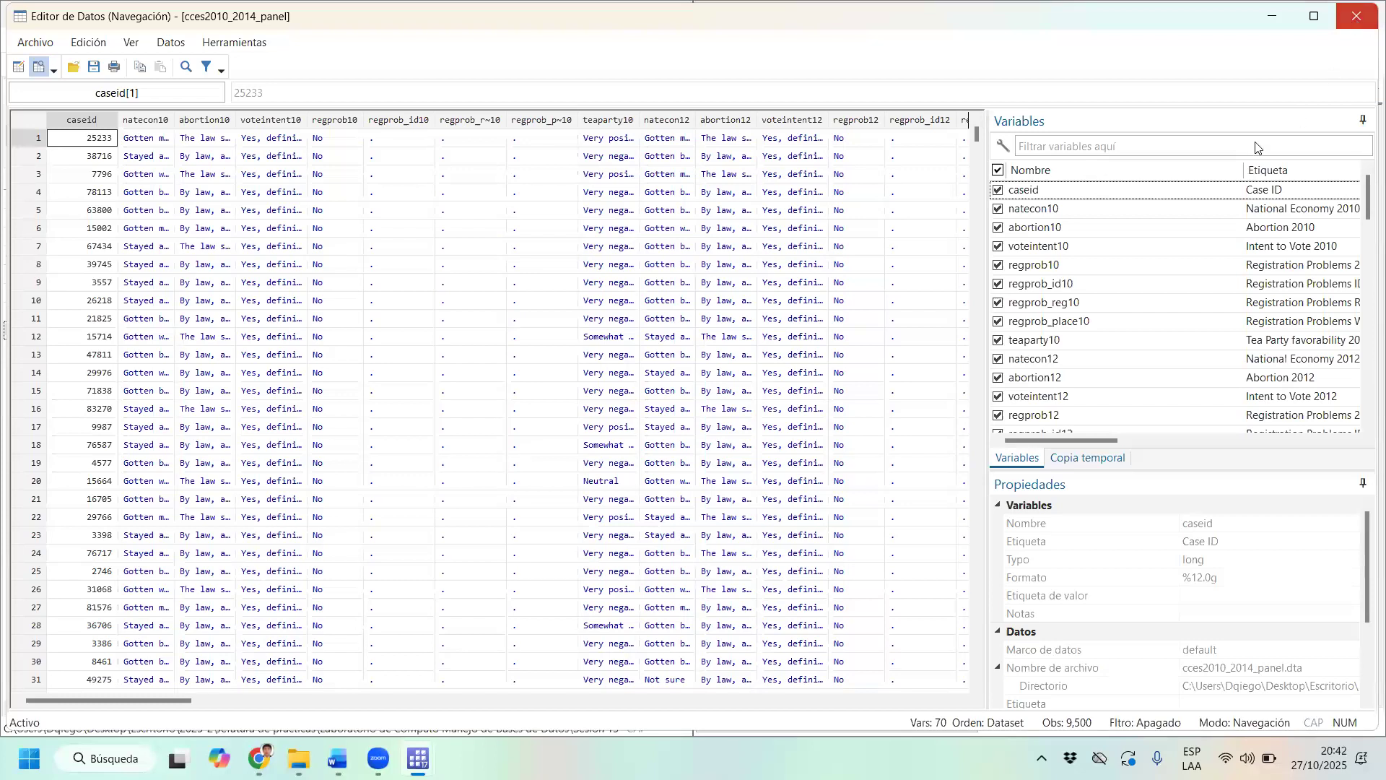
Examine the reshape long command in the do-file, focusing on the stub list from birthyr_ to regprob_place.
scroll(1070, 319, down, 1)
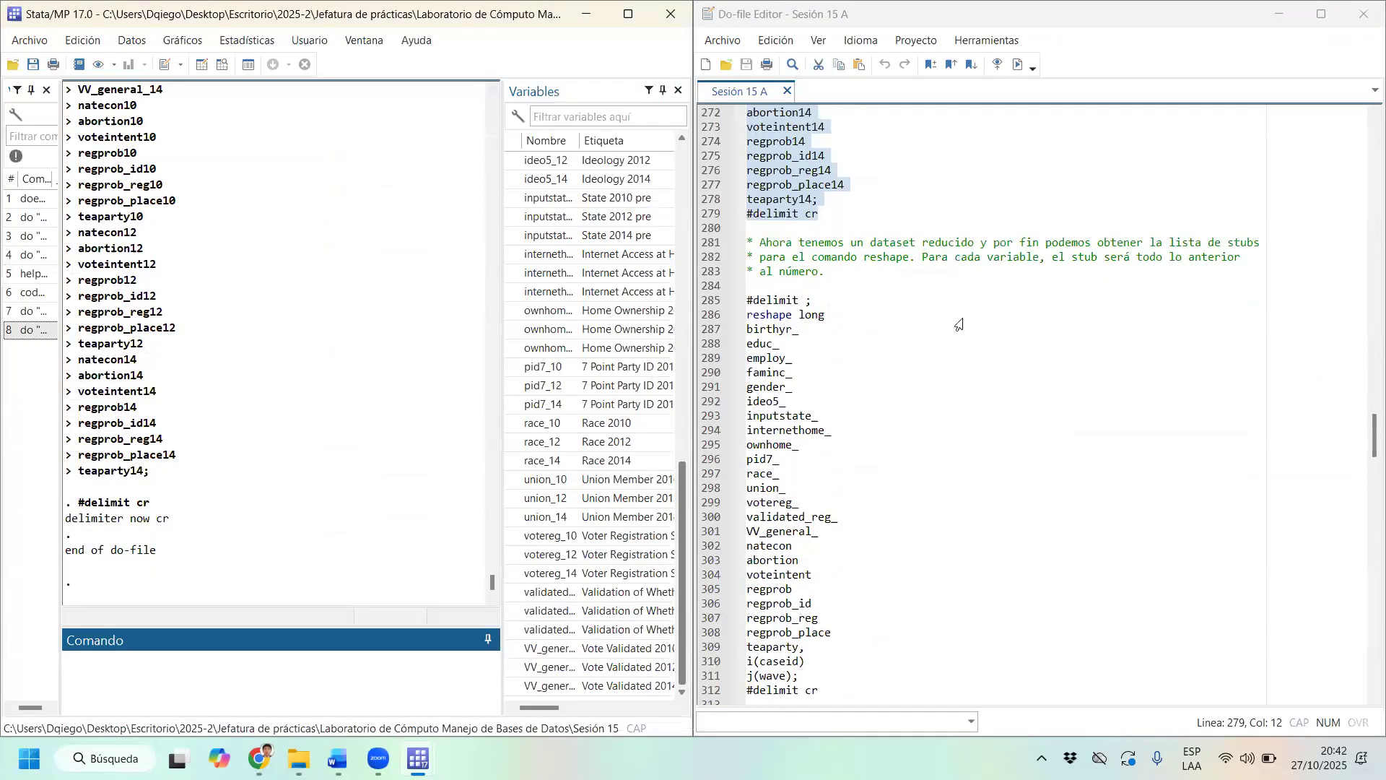
scroll(498, 352, up, 10)
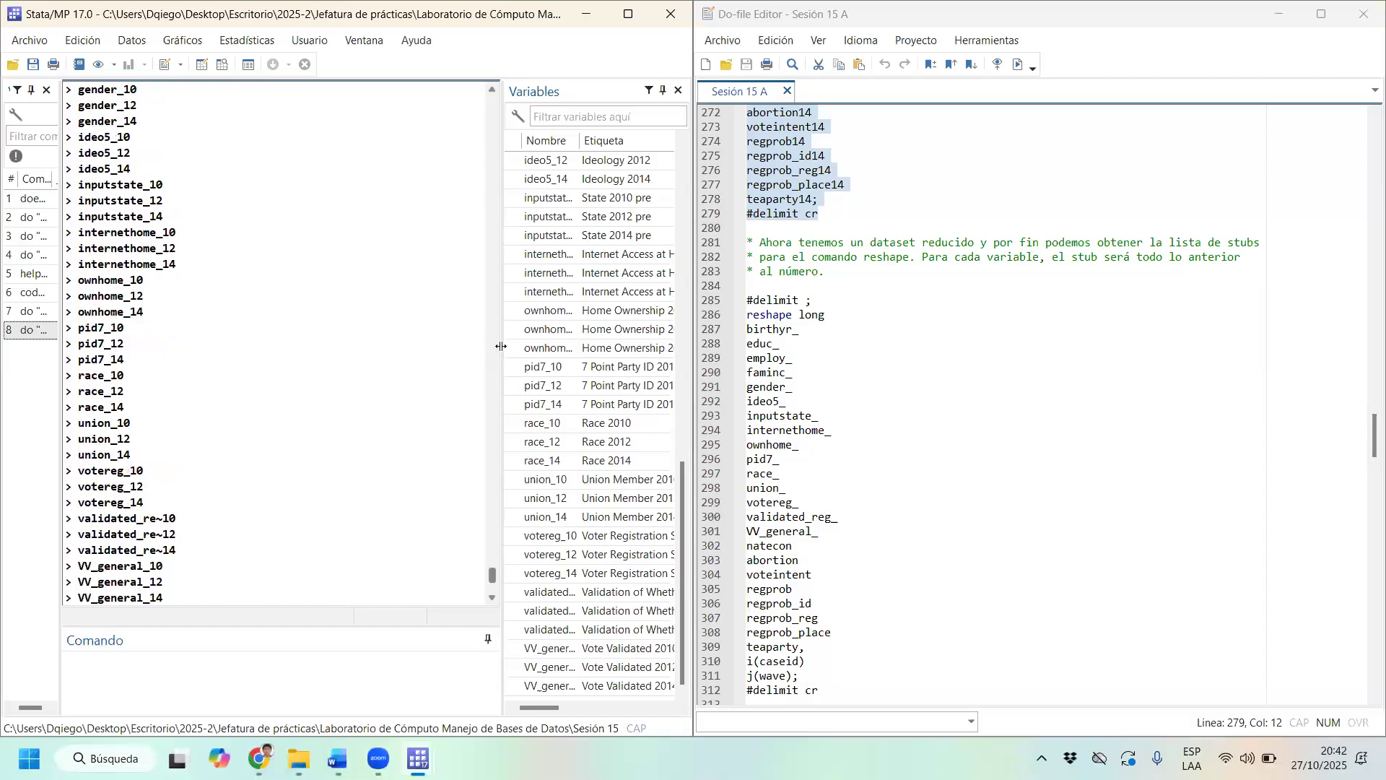
drag(498, 352, 576, 352)
scroll(765, 271, down, 1)
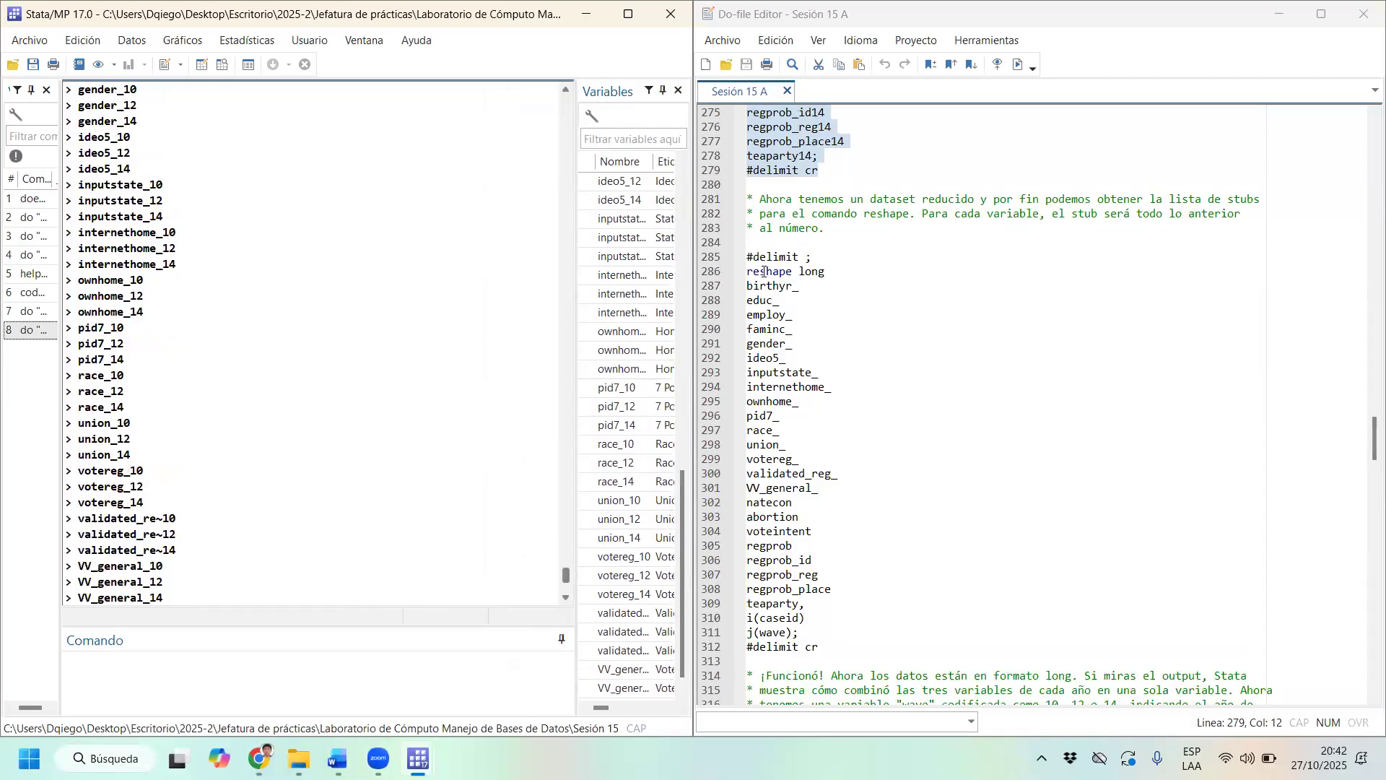
triple_click(833, 272)
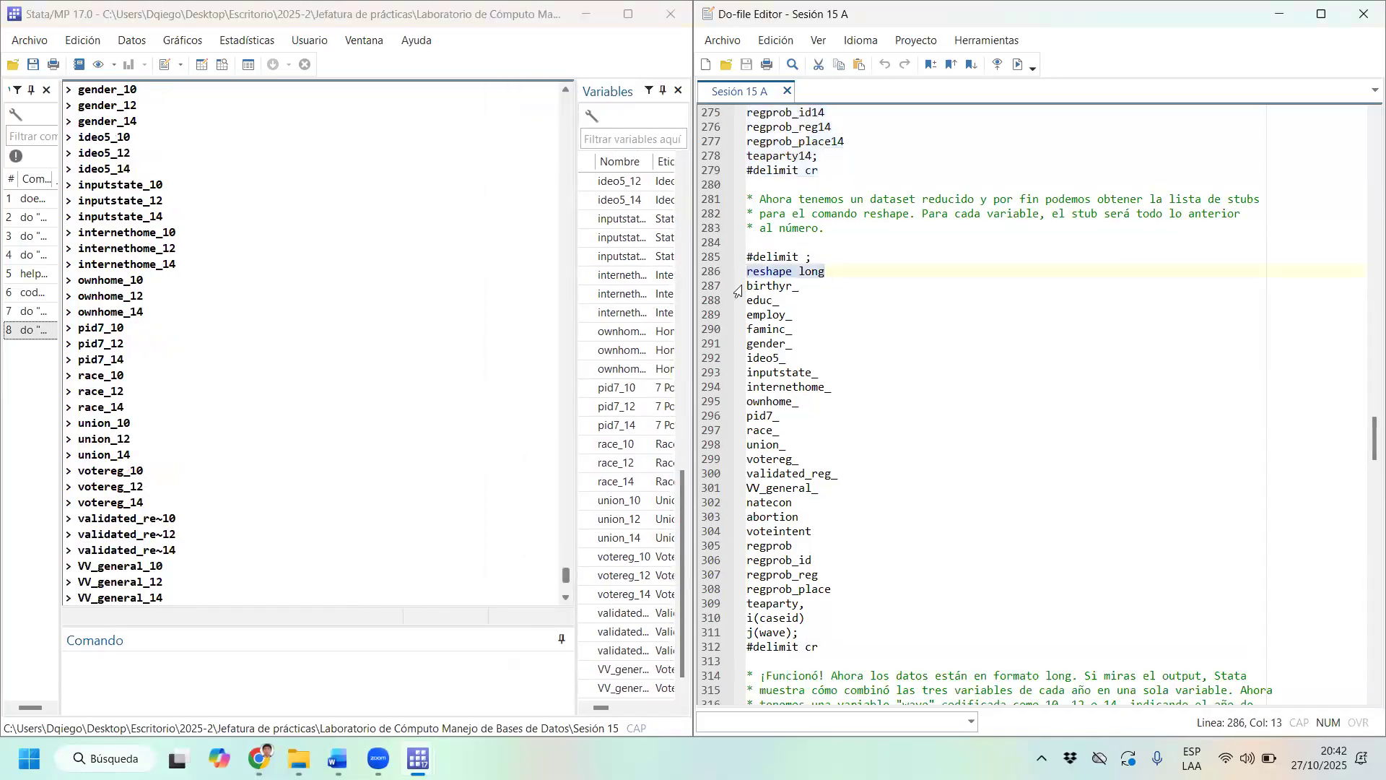
drag(749, 287, 794, 504)
drag(853, 538, 854, 590)
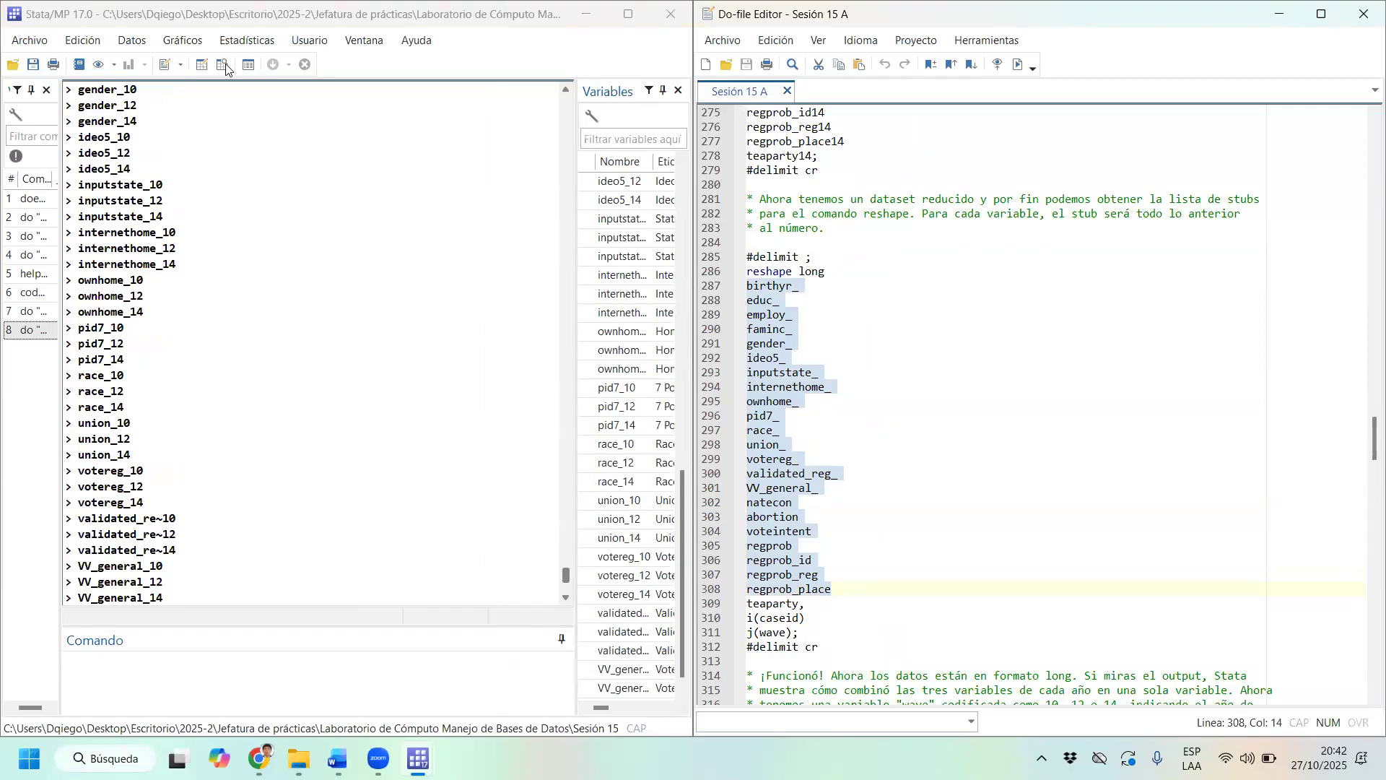
Place the data browser beside the do-file and narrow its variable list so more data columns fit.
click(261, 62)
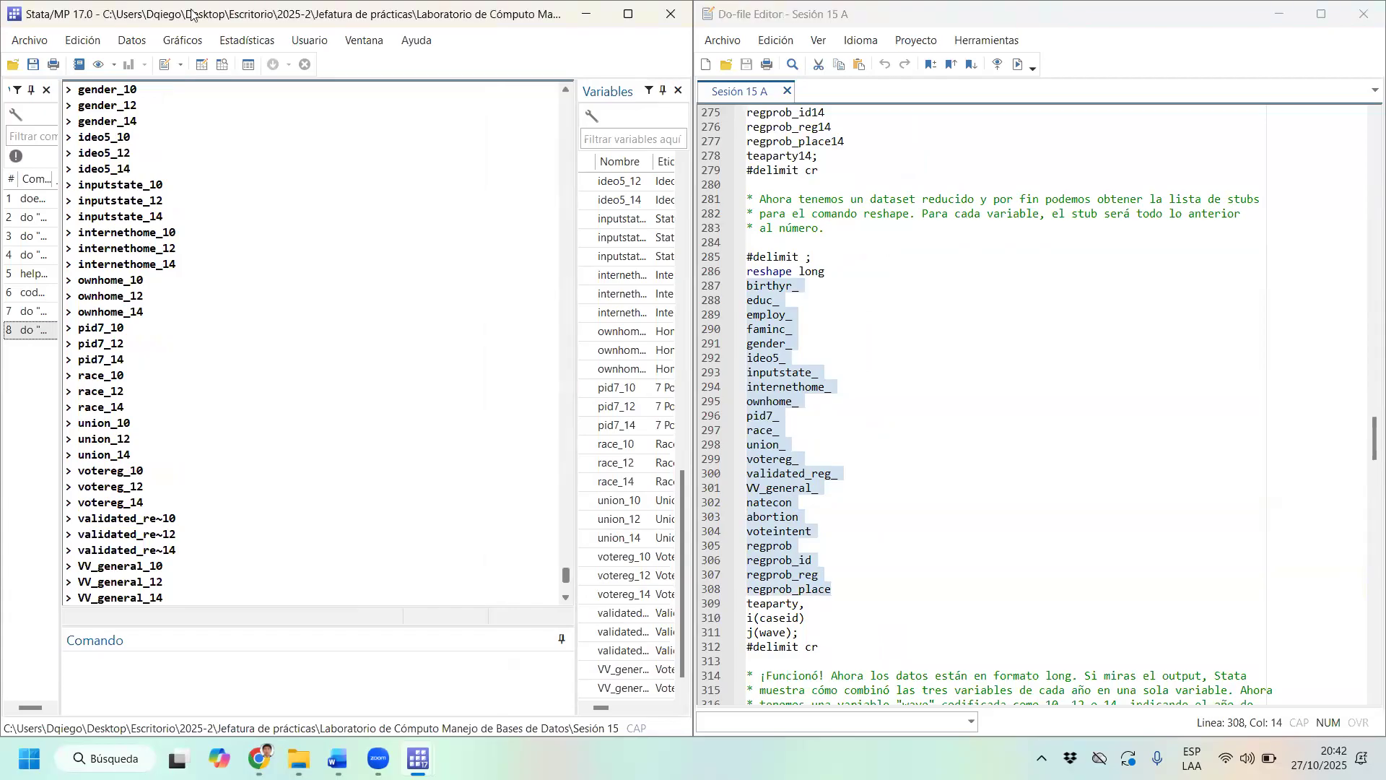
drag(193, 15, 1, 101)
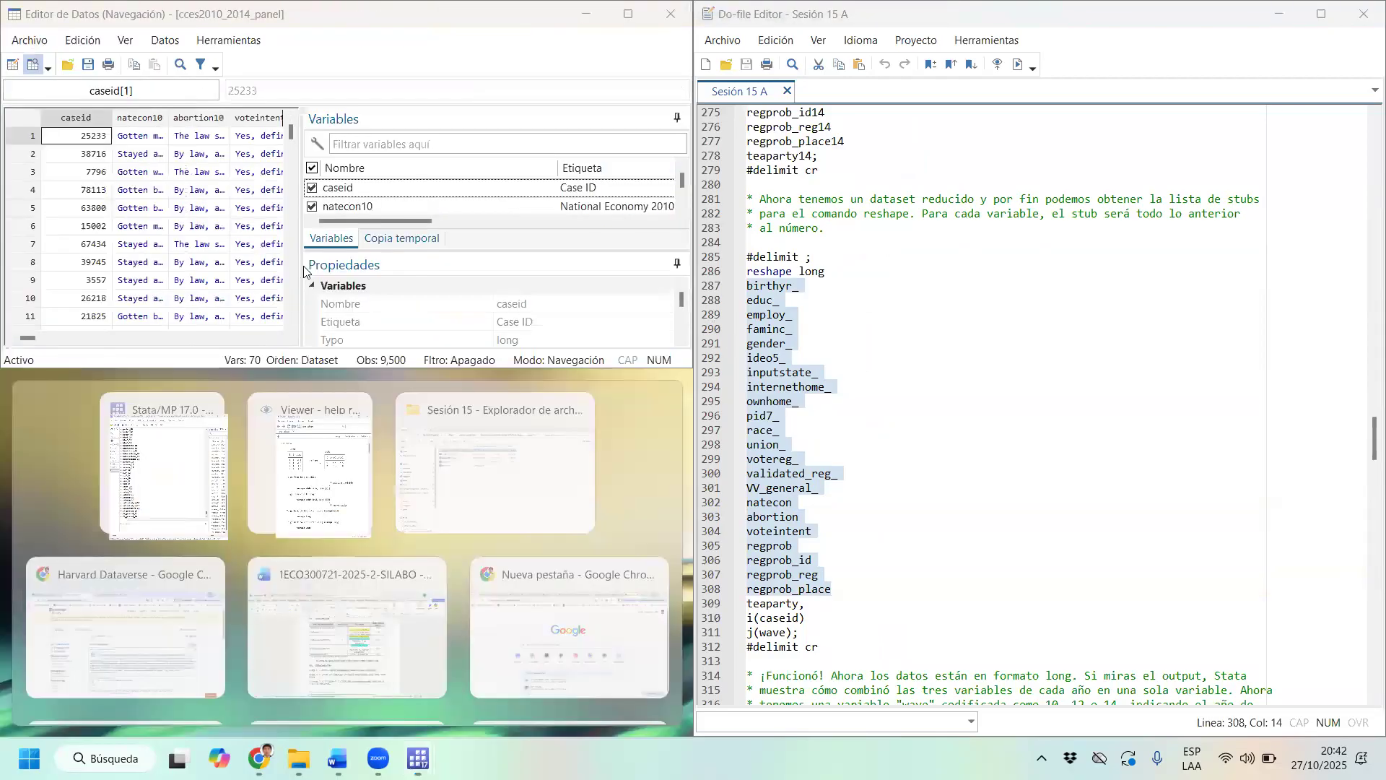
click(632, 309)
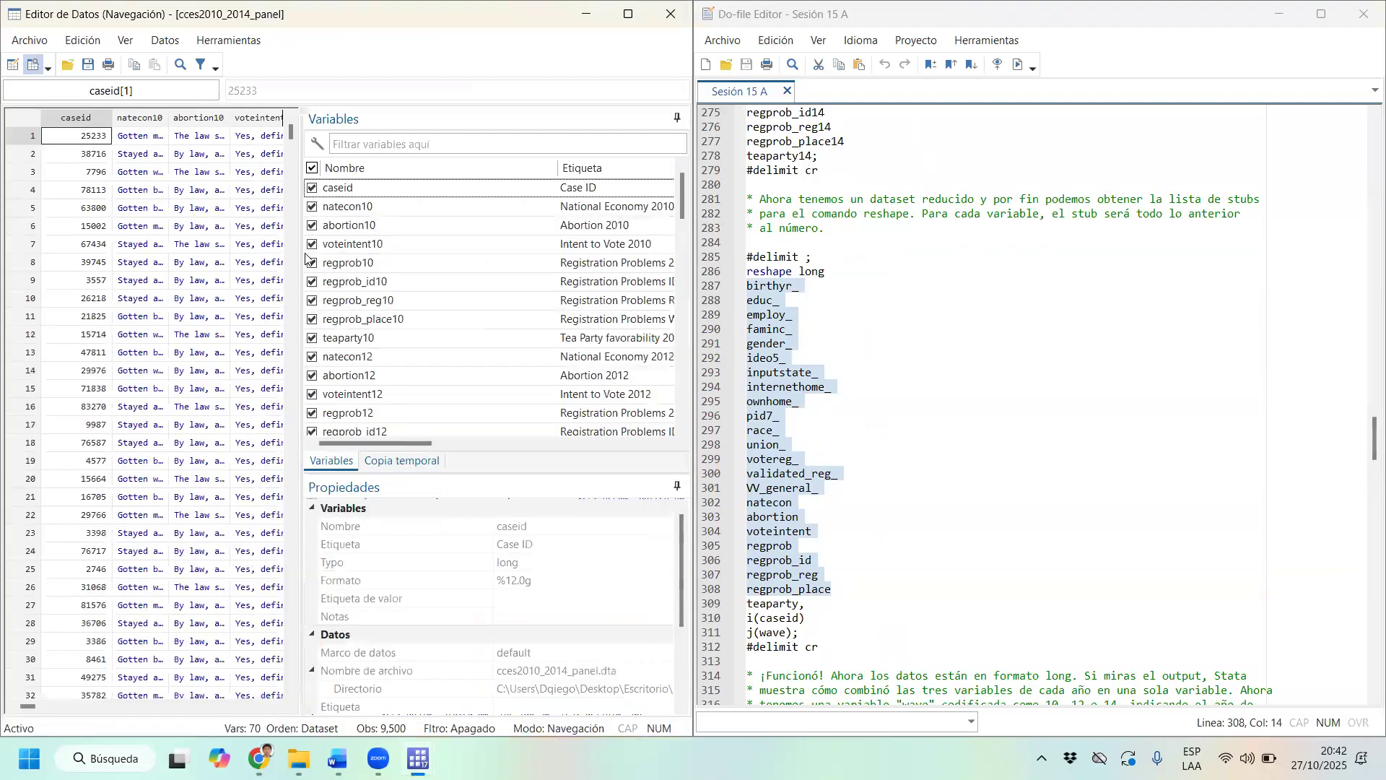
drag(303, 257, 625, 268)
Run the reshape long block with all its stubs, using i(caseid) and j(wave).
drag(751, 243, 829, 645)
key(ctrl+d)
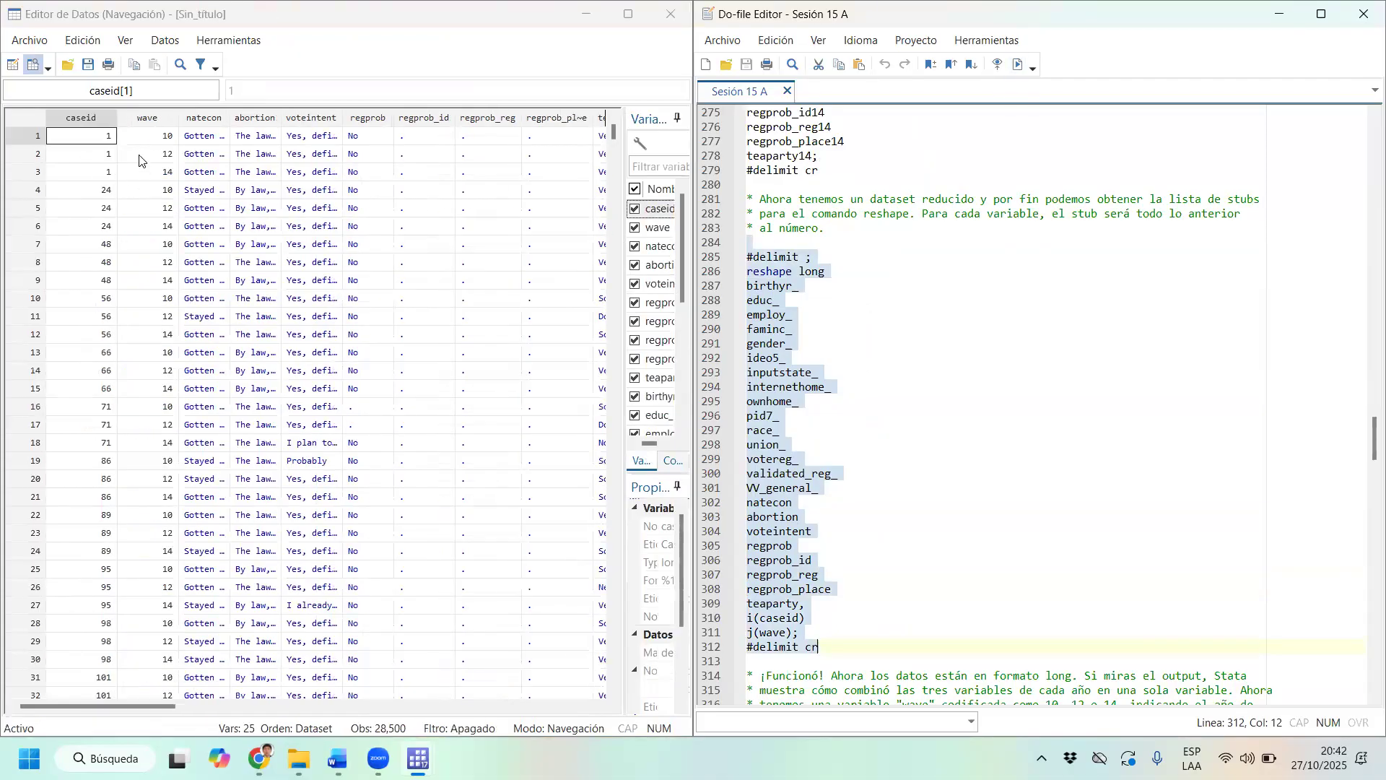
Compare the wave column in the data browser with the j(wave) option of the reshape command, going through its first rows.
click(139, 119)
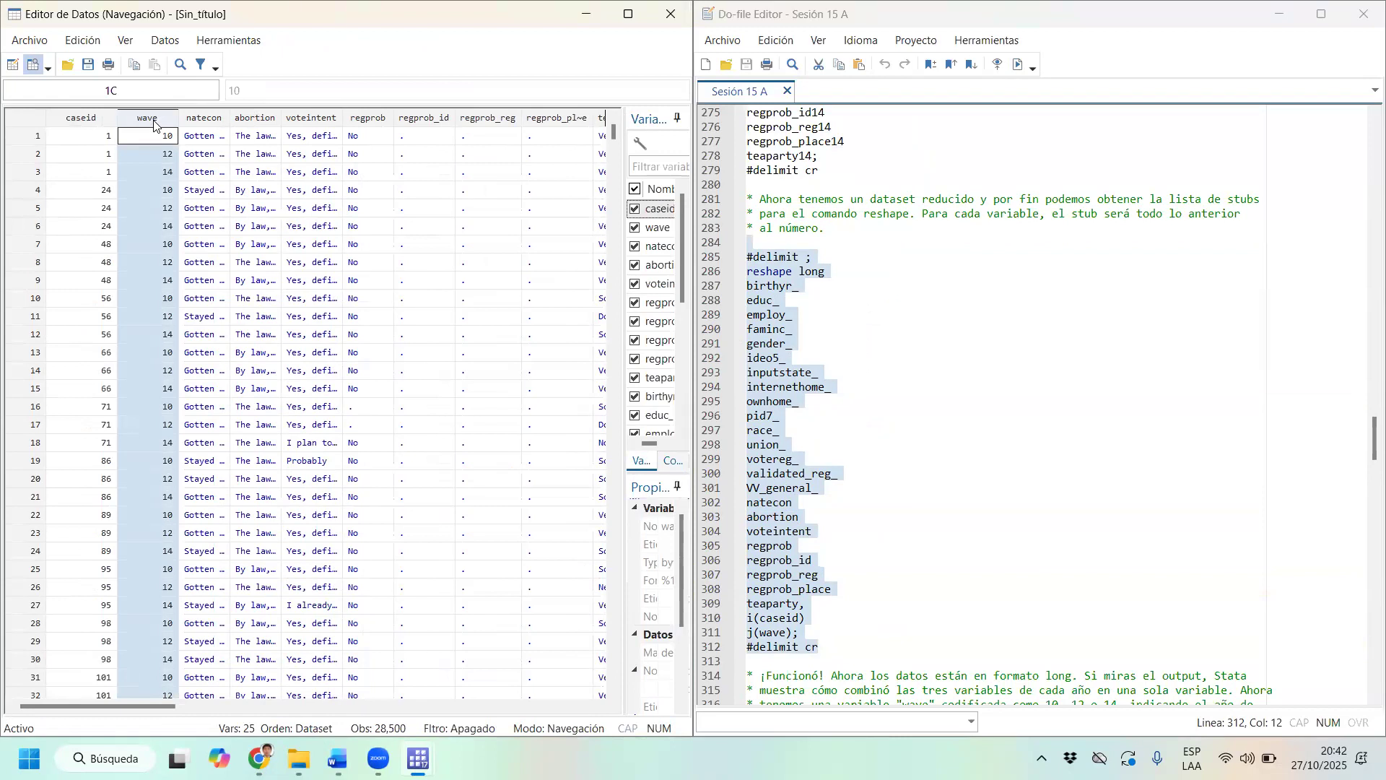
click(766, 633)
double_click(766, 633)
click(759, 636)
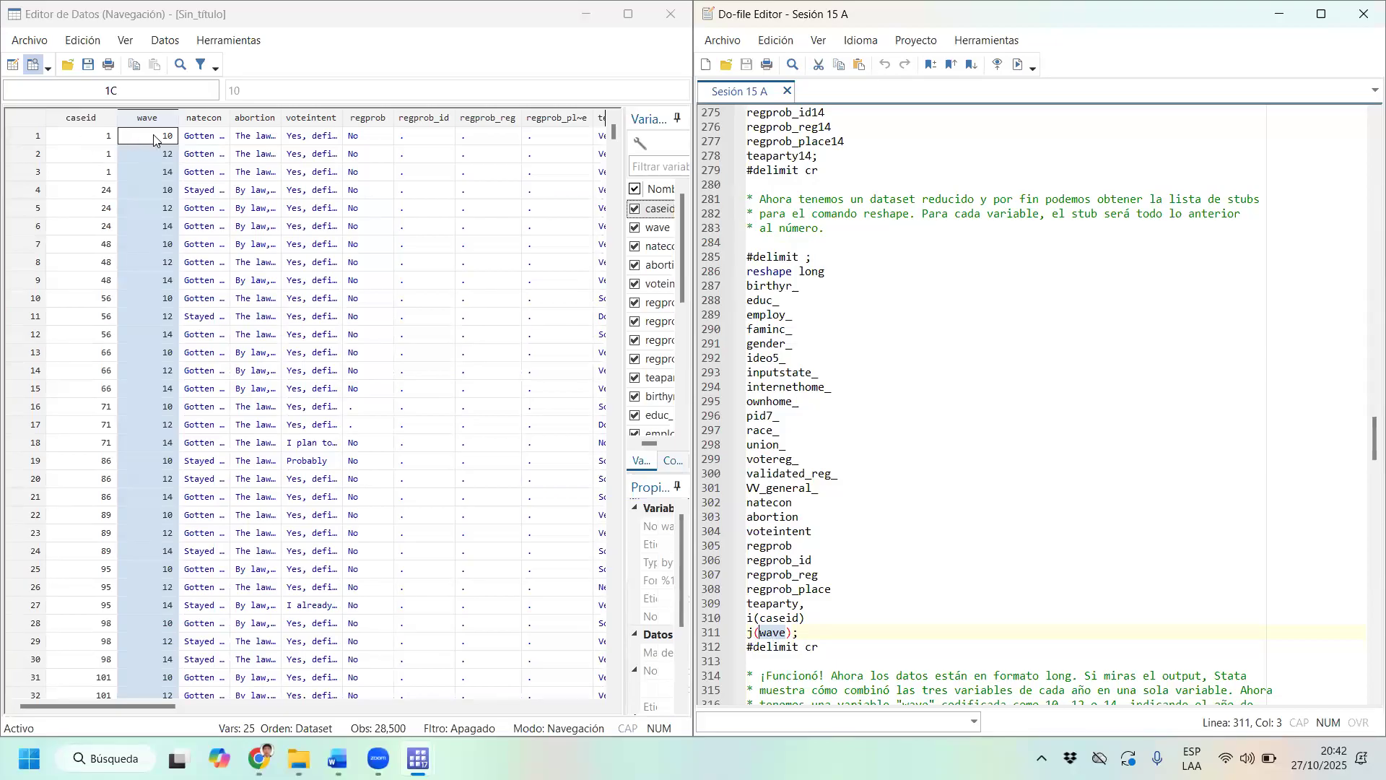
key(Down)
key(Down)
key(Down)
key(Down)
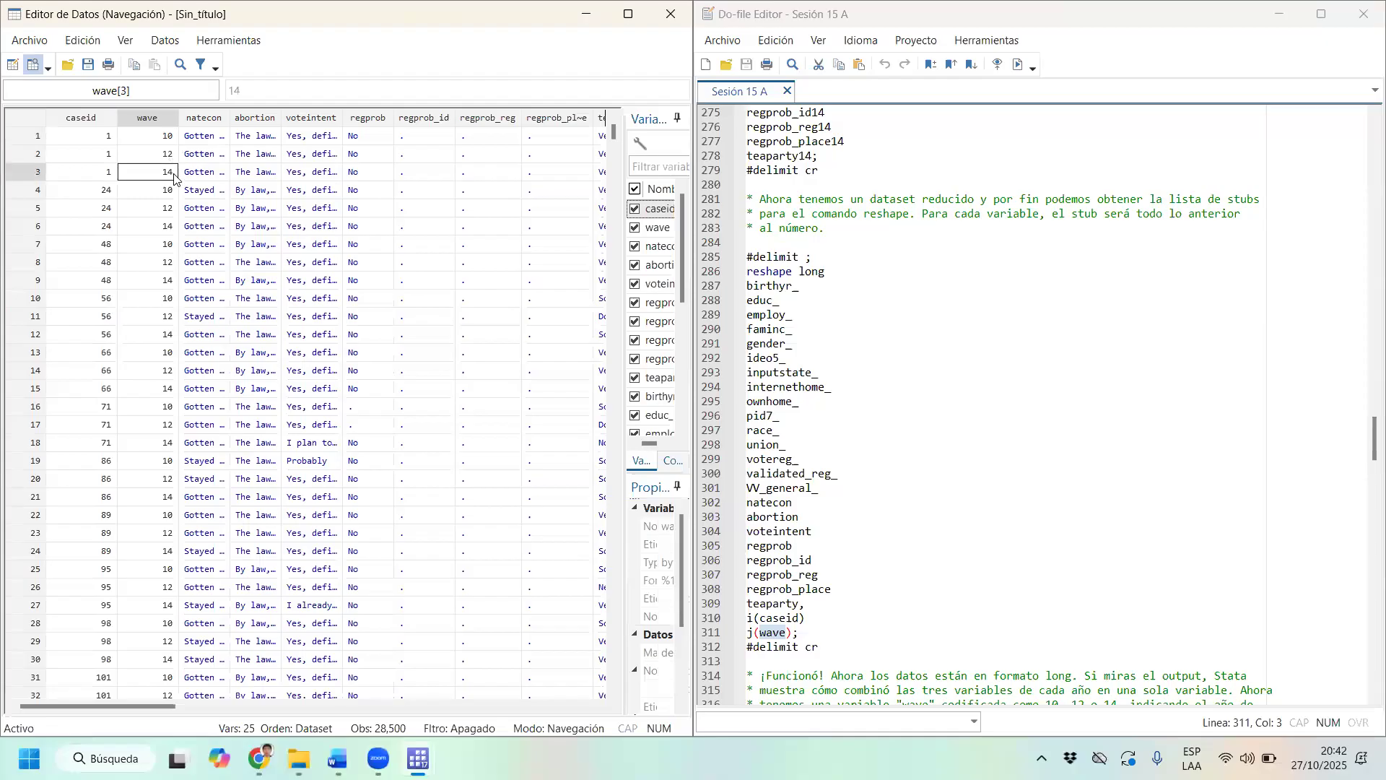
click(169, 230)
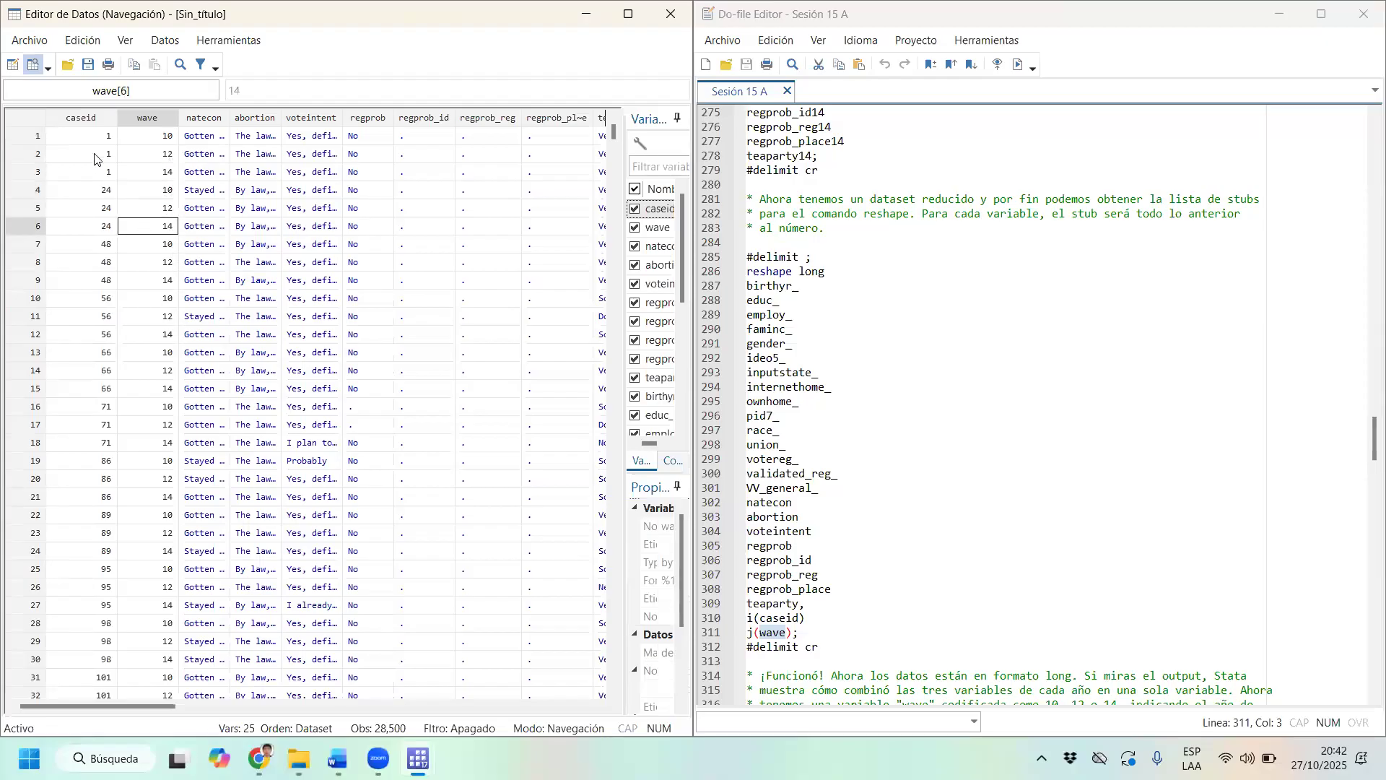
Examine the rows of caseid 1 for waves 10, 12 and 14, and the first row of the following case.
drag(85, 142, 157, 173)
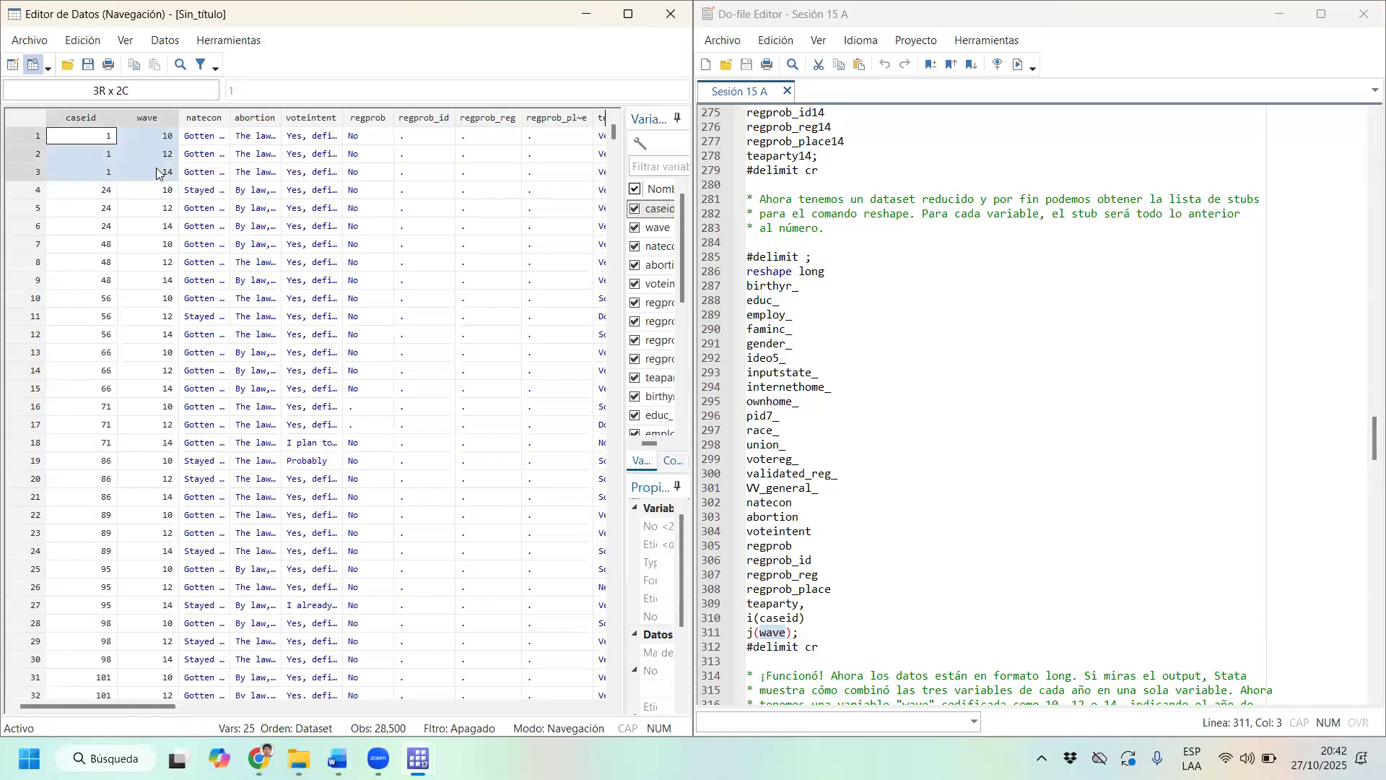
click(27, 137)
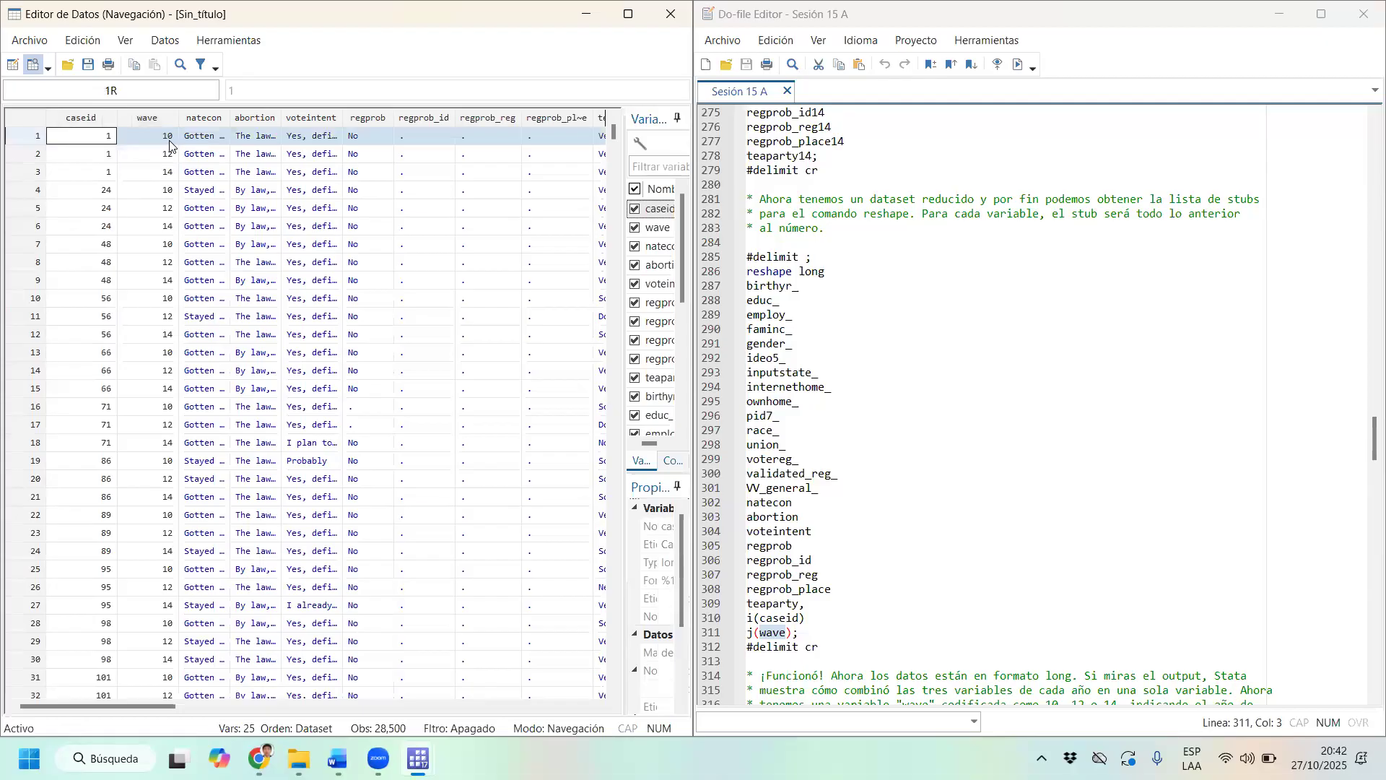
click(22, 157)
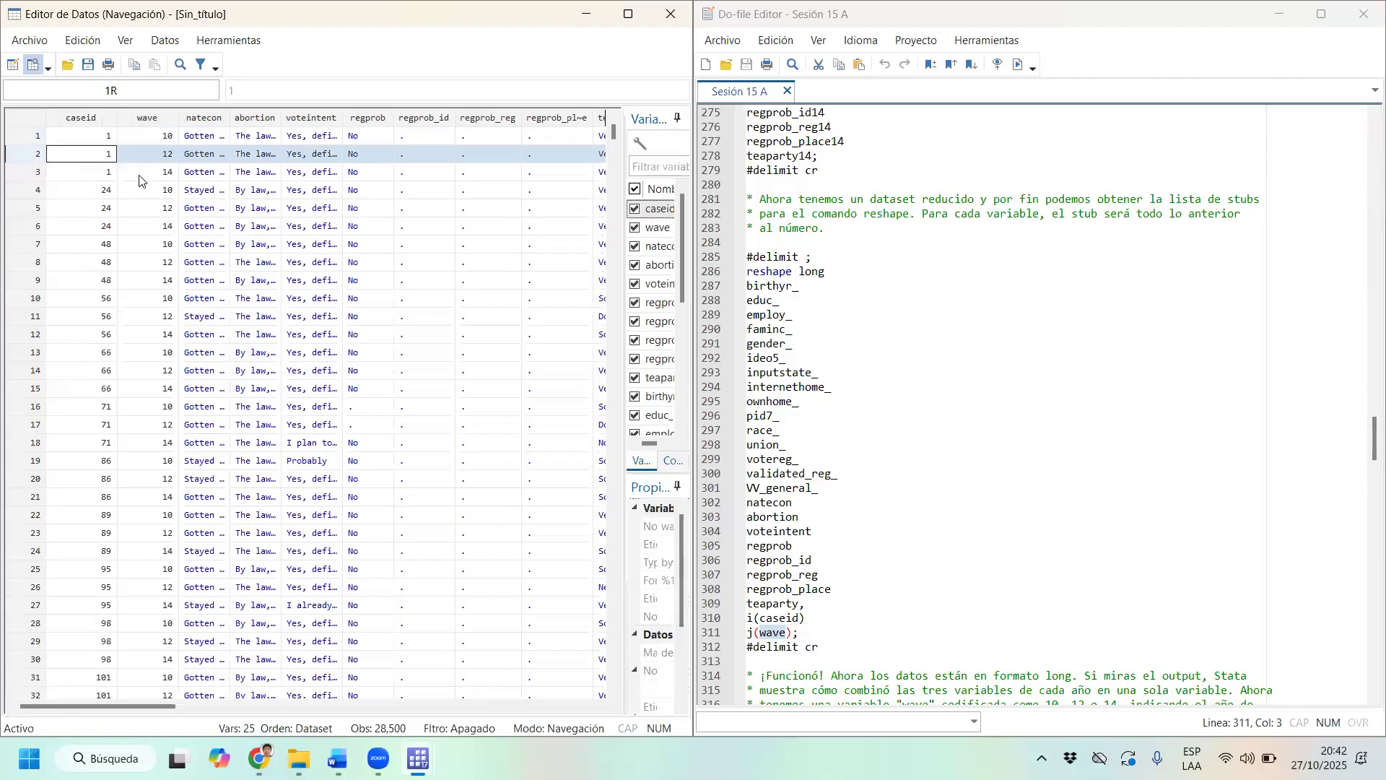
click(39, 176)
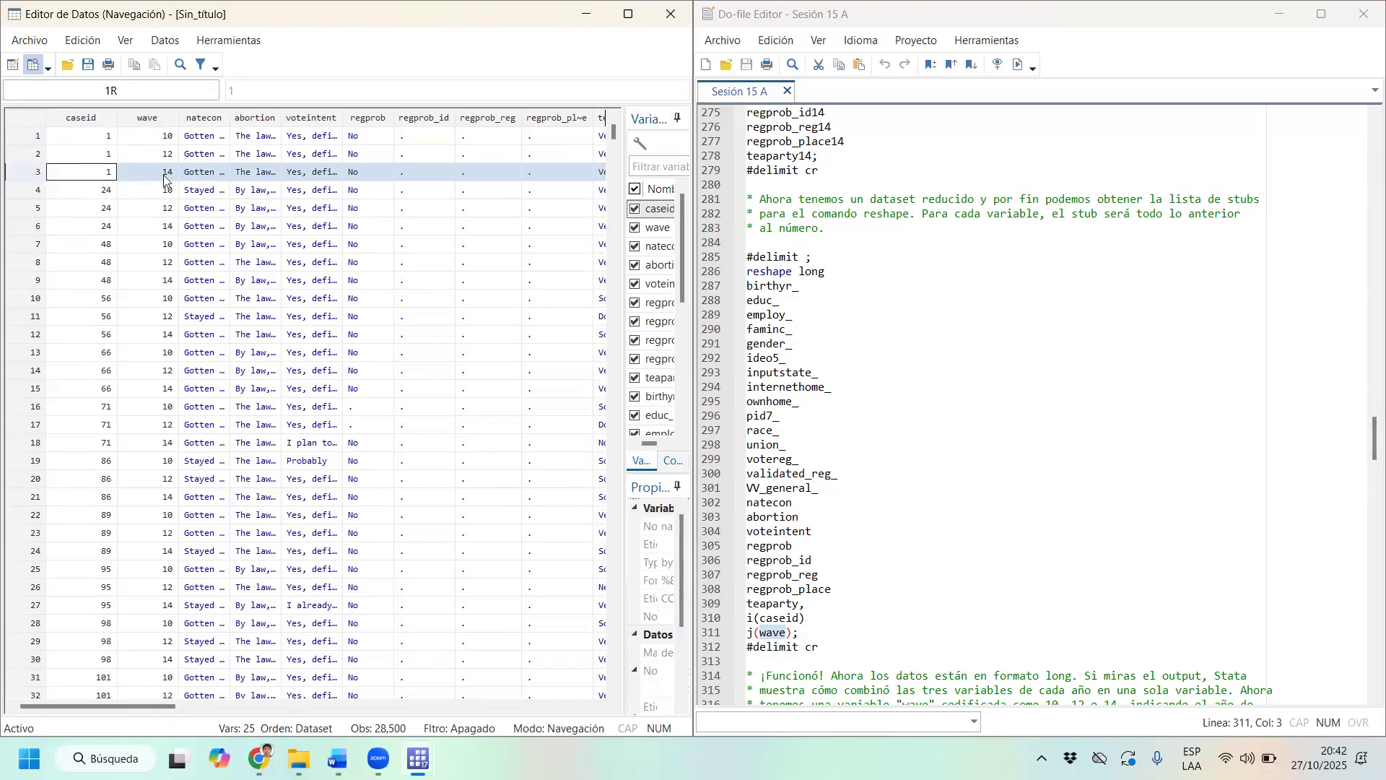
click(40, 190)
Browse the long dataset down to its last observation with the data browser maximized, and close the browser.
scroll(42, 239, down, 6)
scroll(44, 242, down, 20)
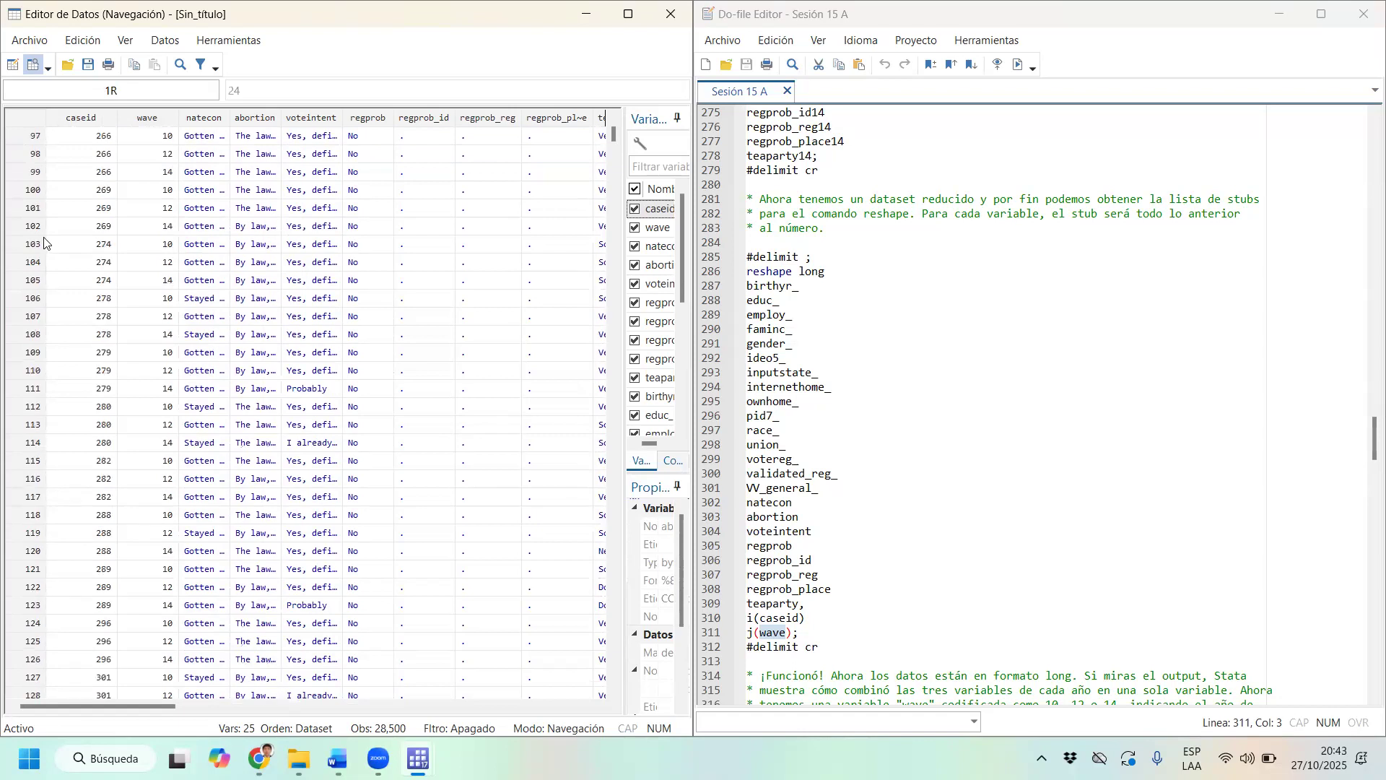
scroll(52, 244, down, 20)
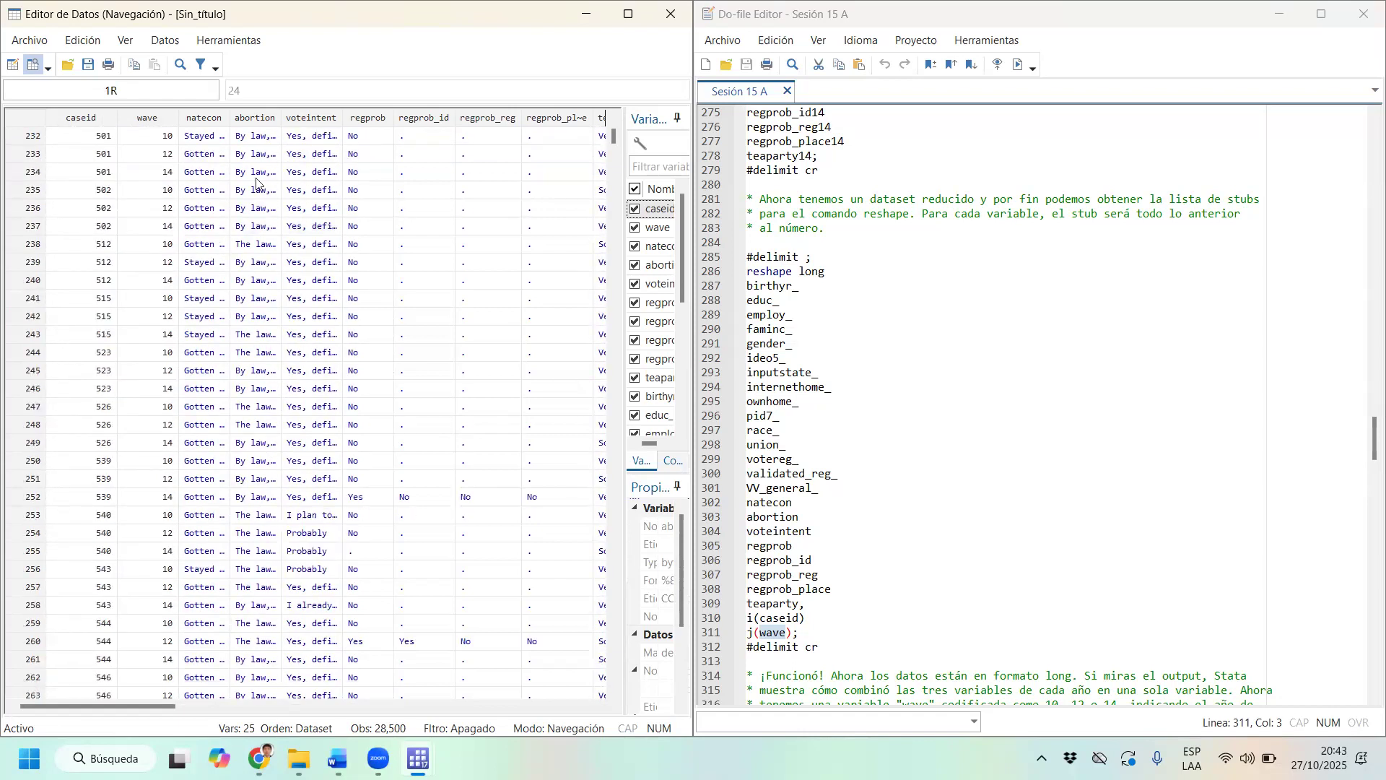
key(super+Right)
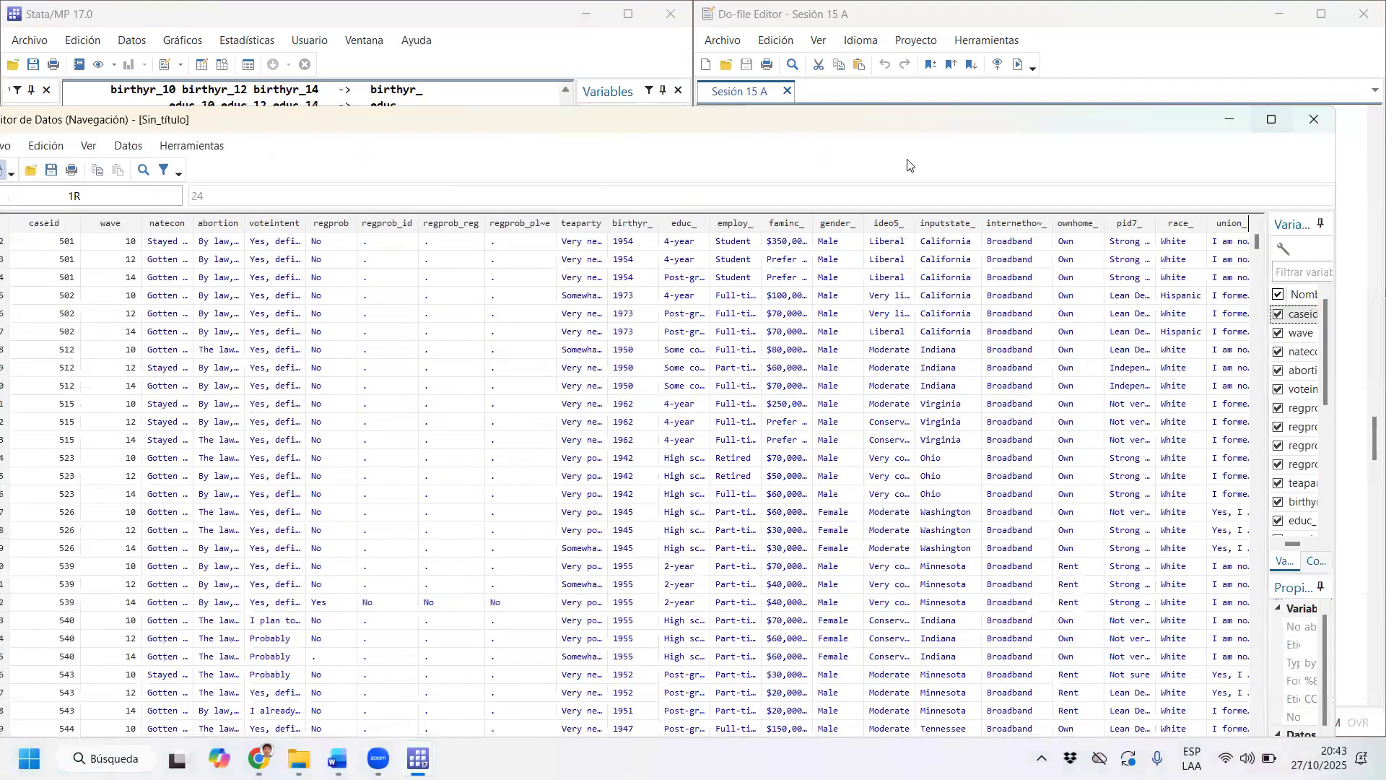
key(super+Up)
drag(1308, 130, 1308, 619)
drag(1318, 680, 1318, 690)
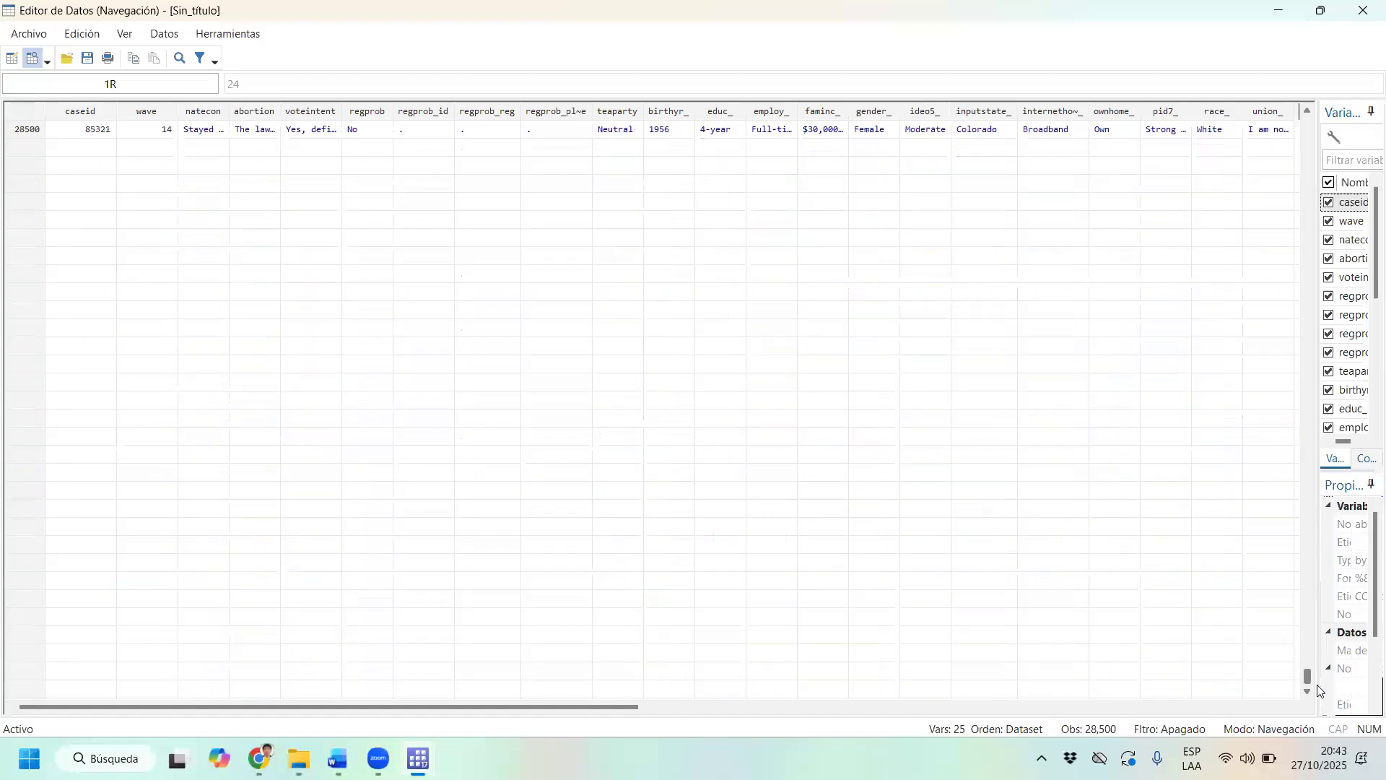
click(1364, 11)
Rerun the do-file from its first line through the keep block to restore the reduced wide dataset.
drag(757, 149, 724, 36)
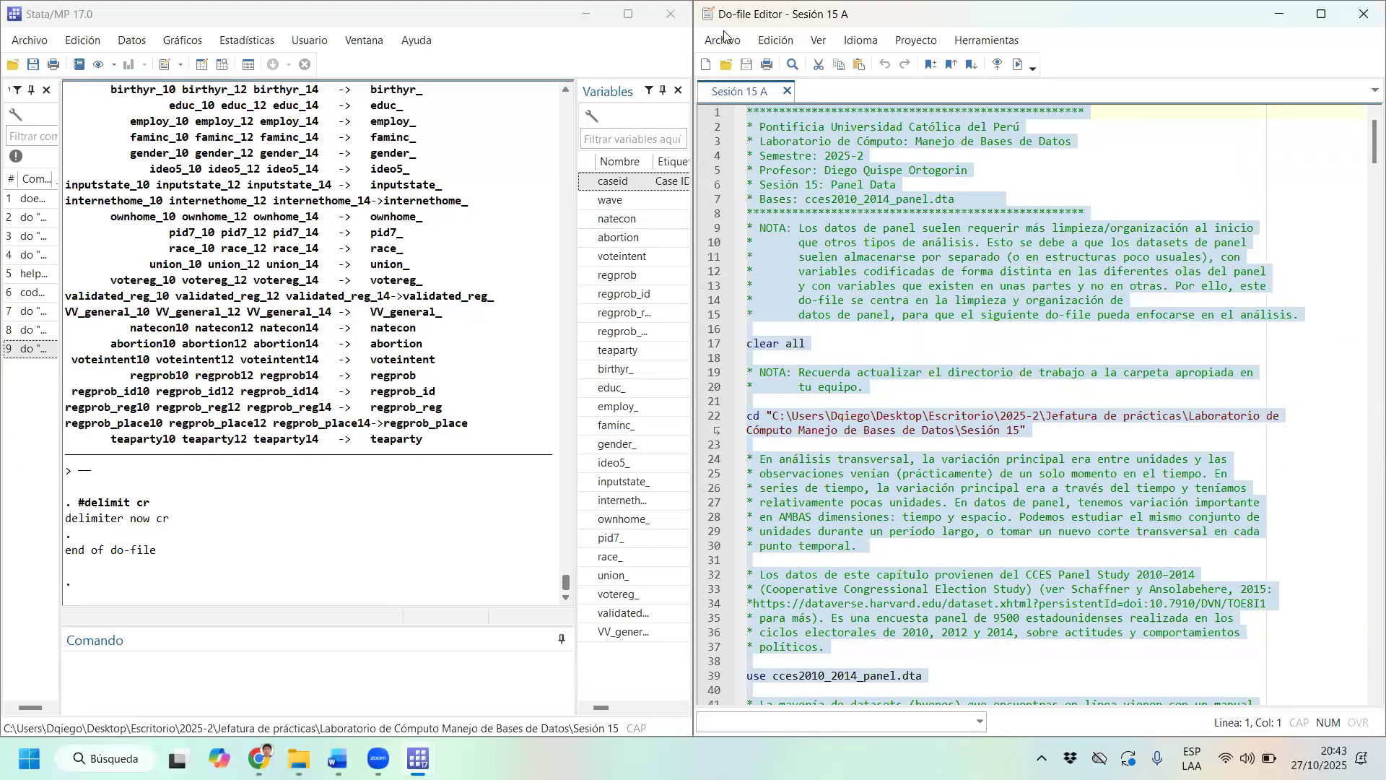
key(ctrl+d)
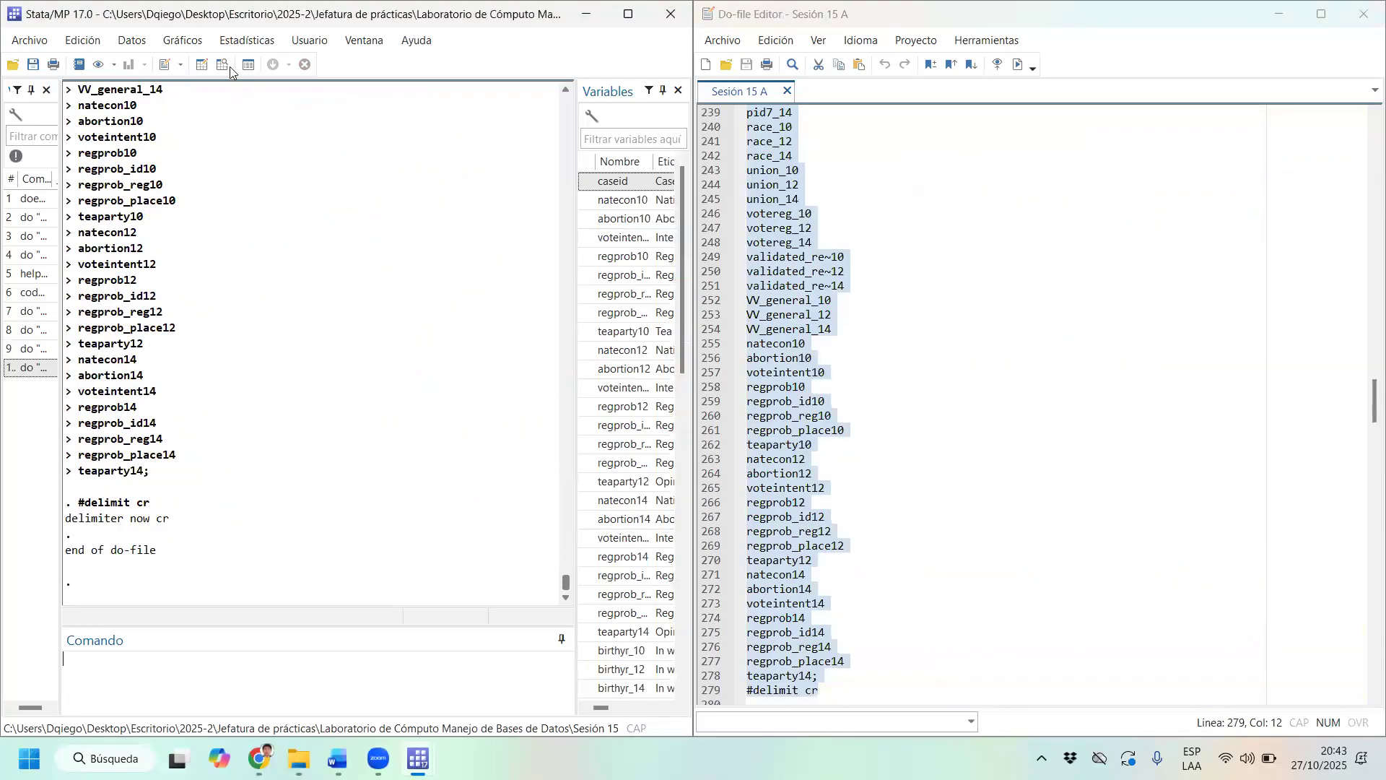
key(ctrl+8)
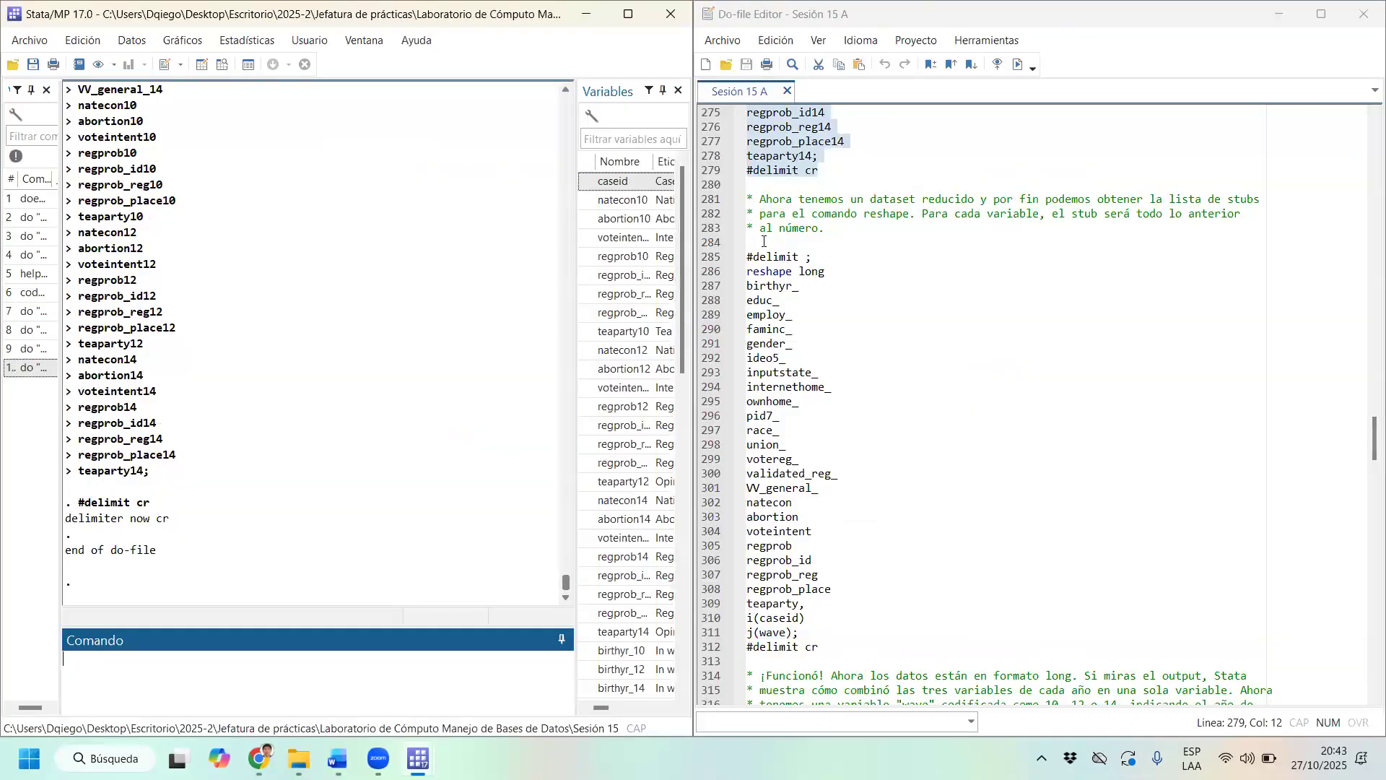
Run the reshape long block with i(caseid) and j(wave), view the resulting dataset in the data browser, and close it.
drag(764, 241, 837, 648)
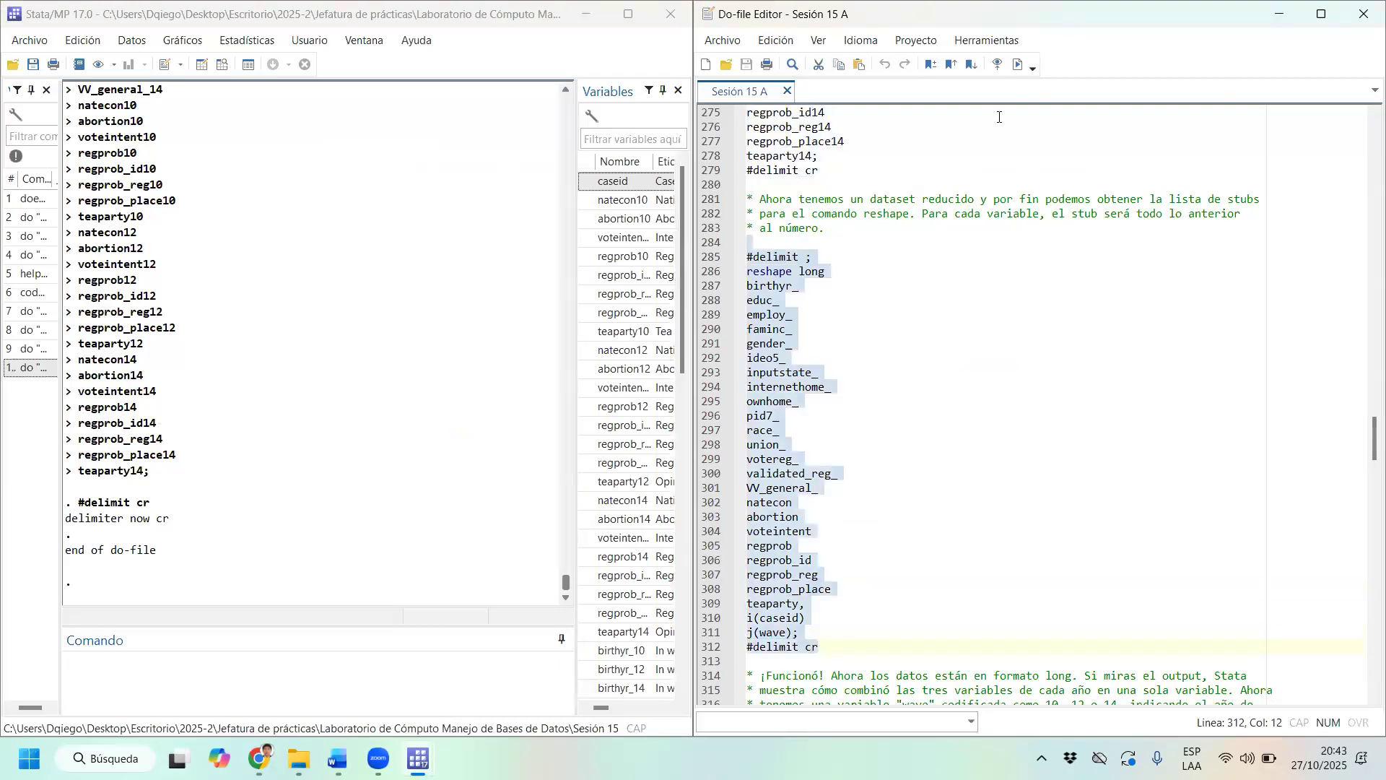
click(1018, 64)
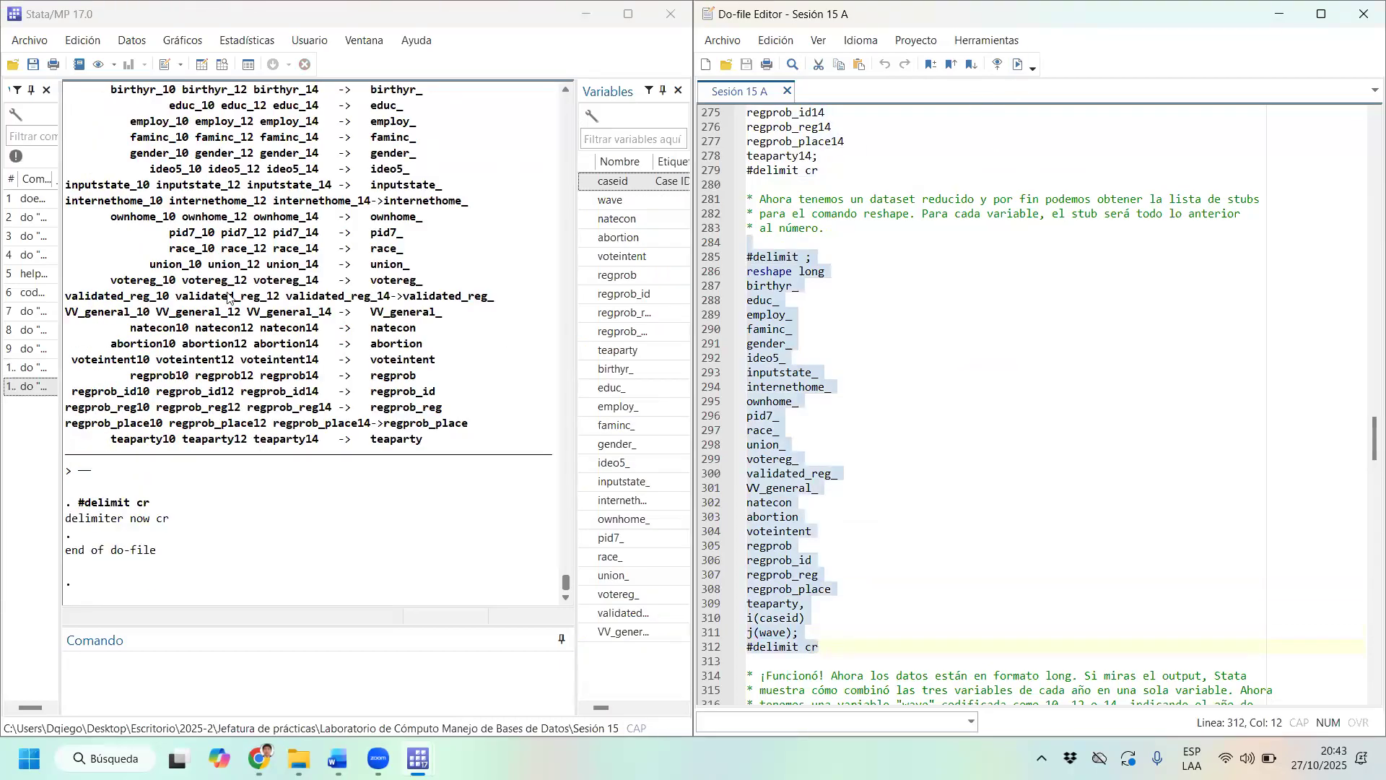
click(224, 66)
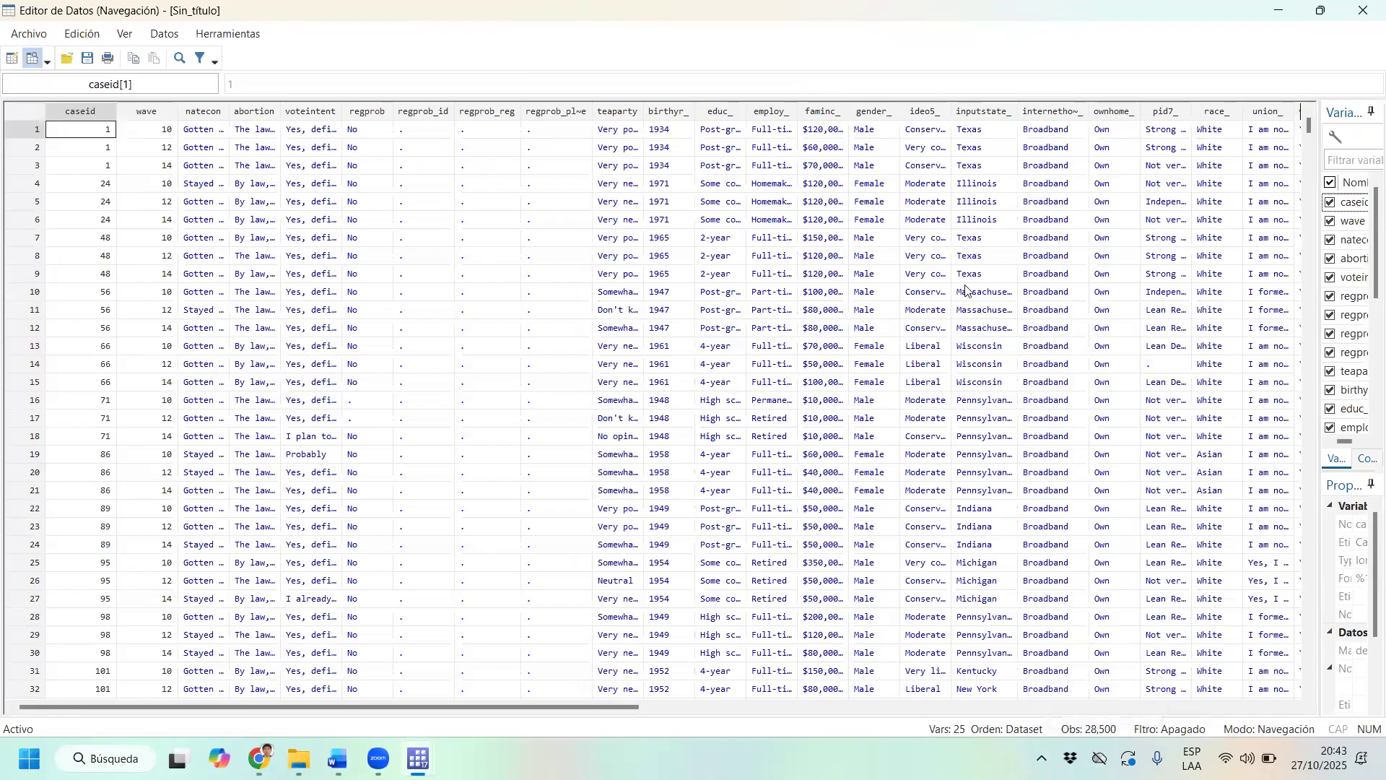
click(1365, 11)
Compare the number of observations and the number of variables between wide and long in the reshape output.
scroll(306, 221, up, 3)
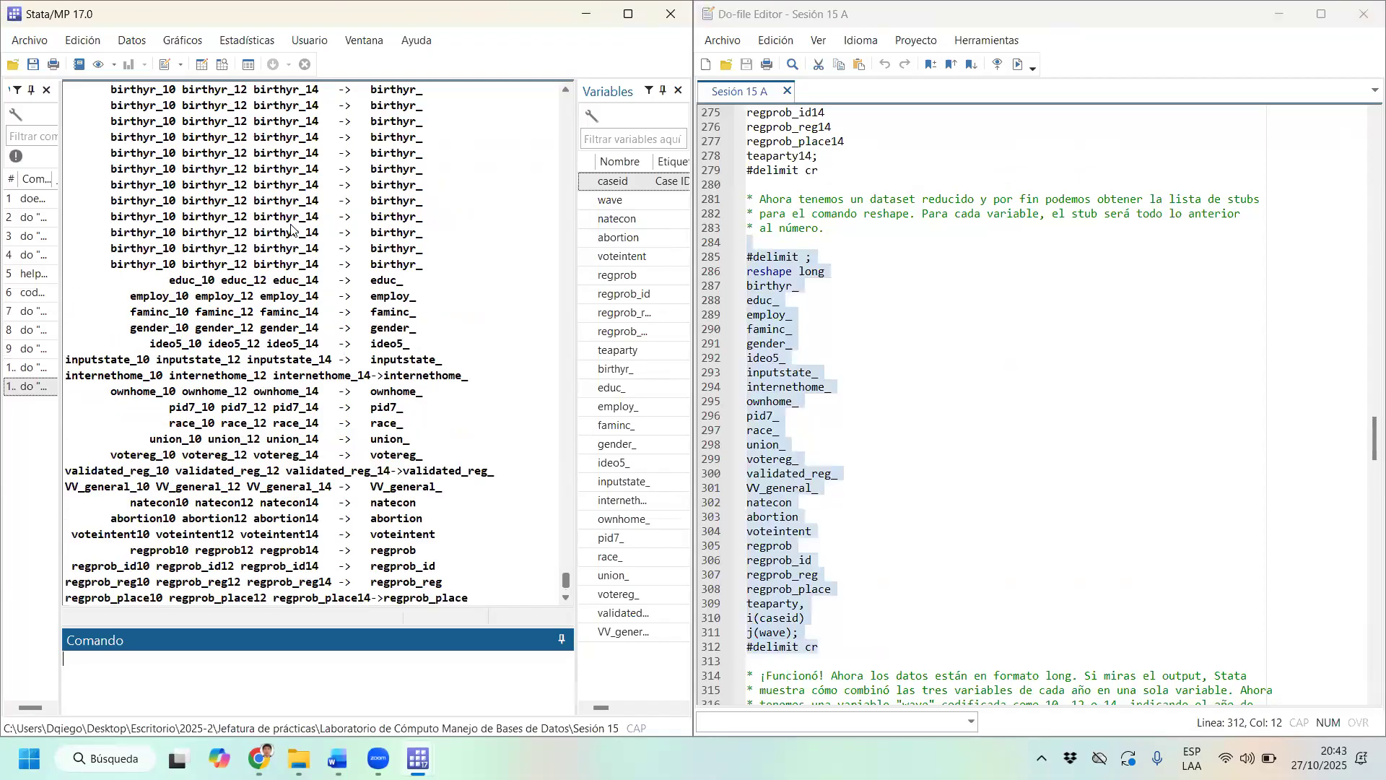
scroll(305, 222, down, 2)
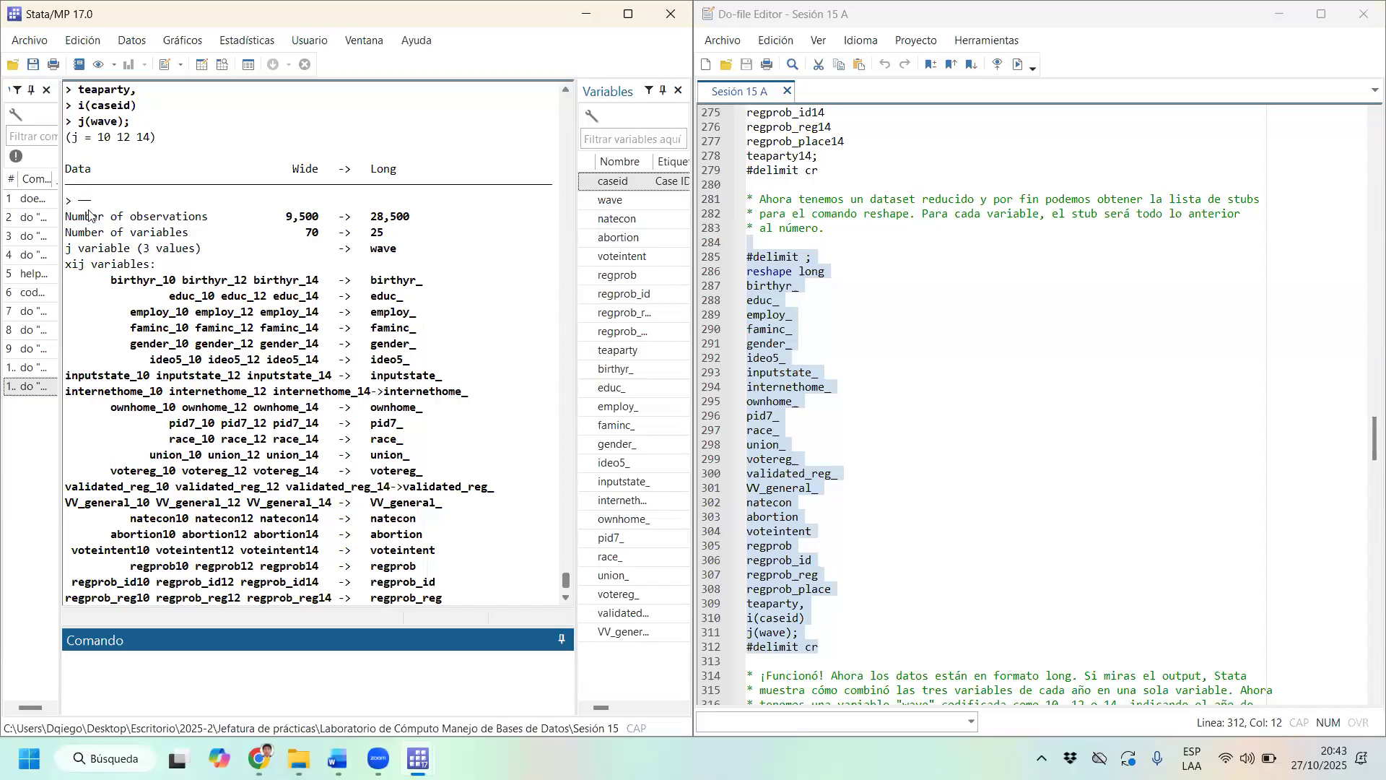
double_click(288, 221)
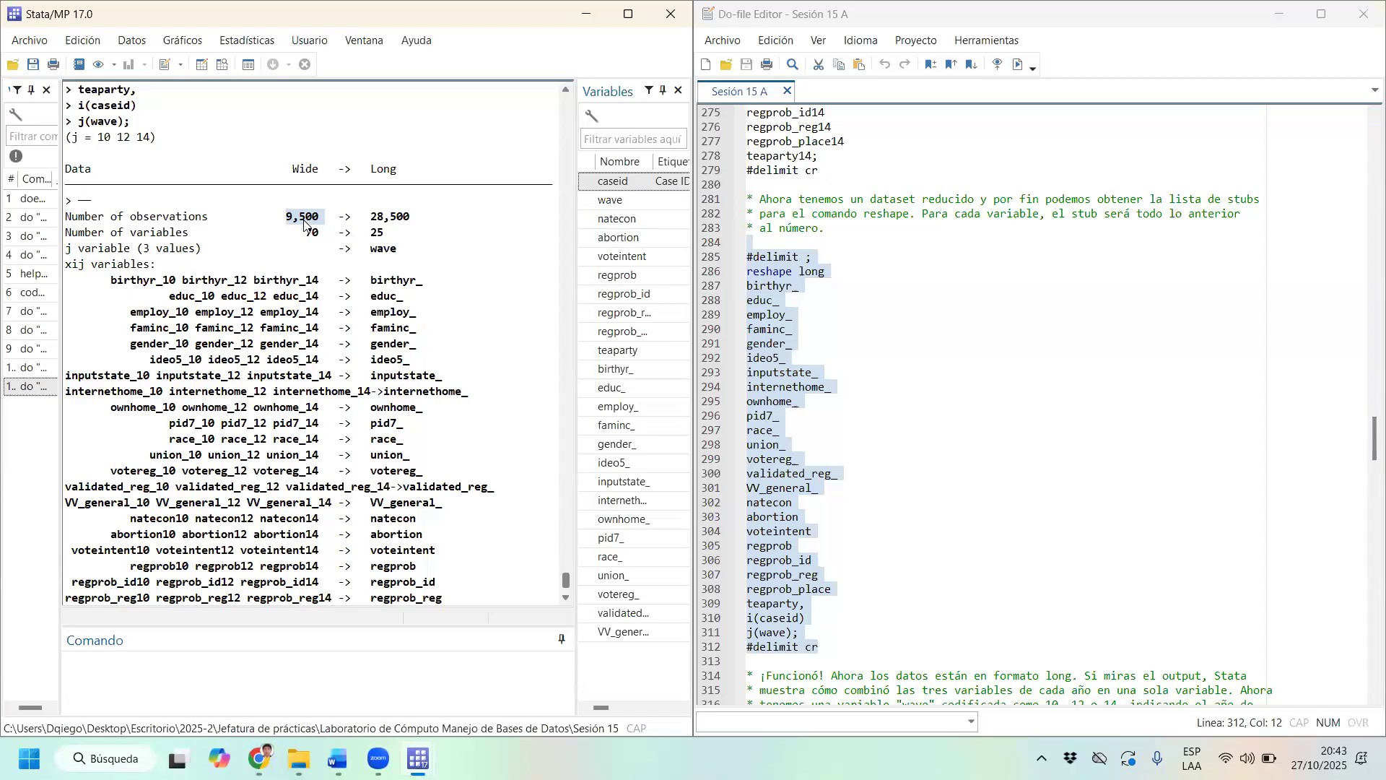
double_click(409, 219)
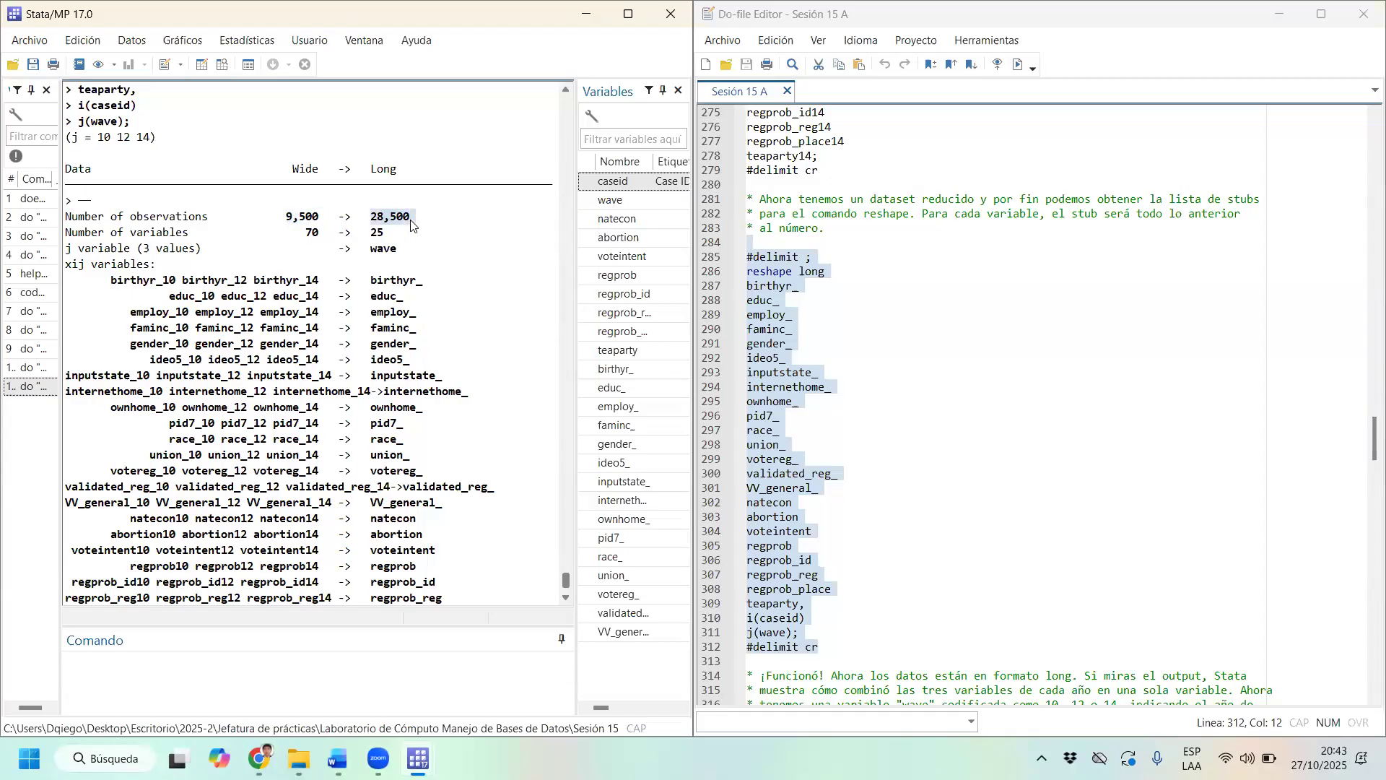
drag(330, 233, 70, 231)
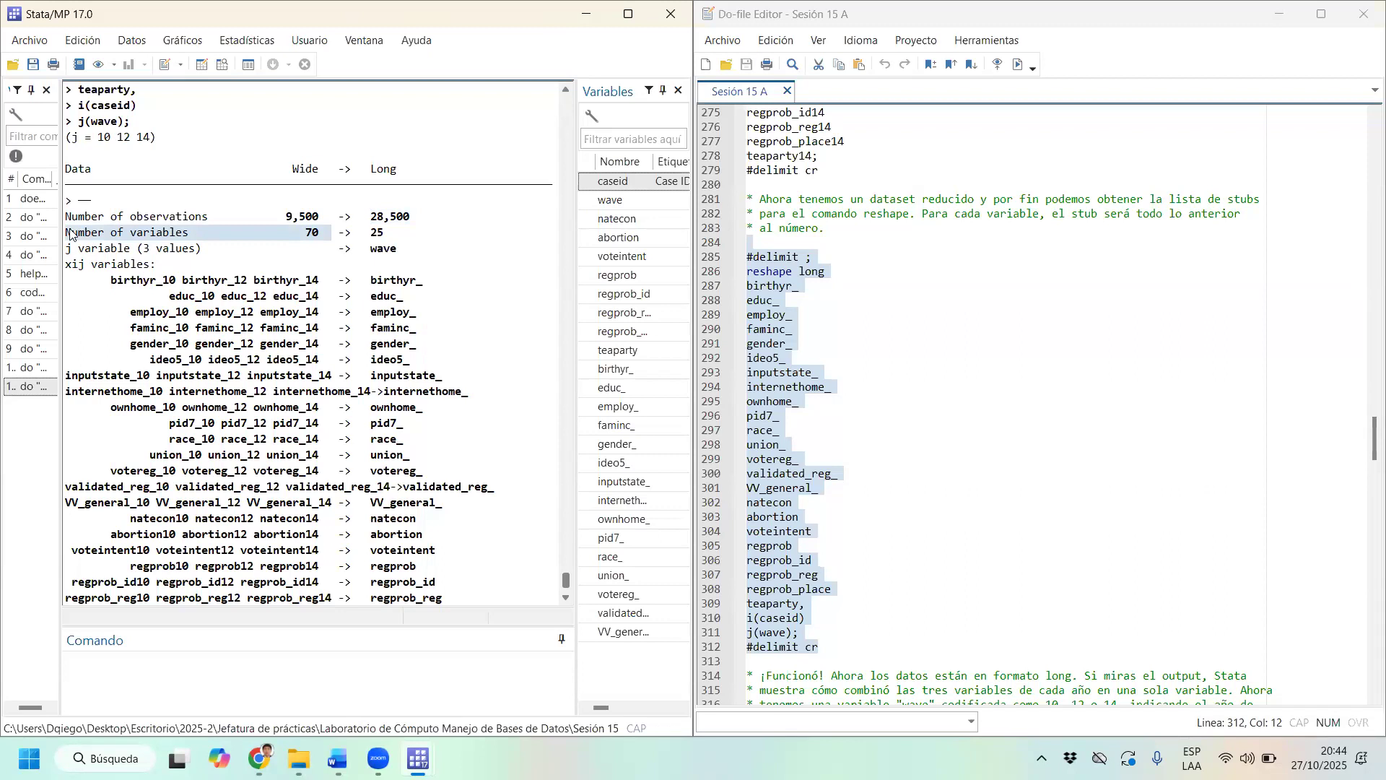
double_click(375, 234)
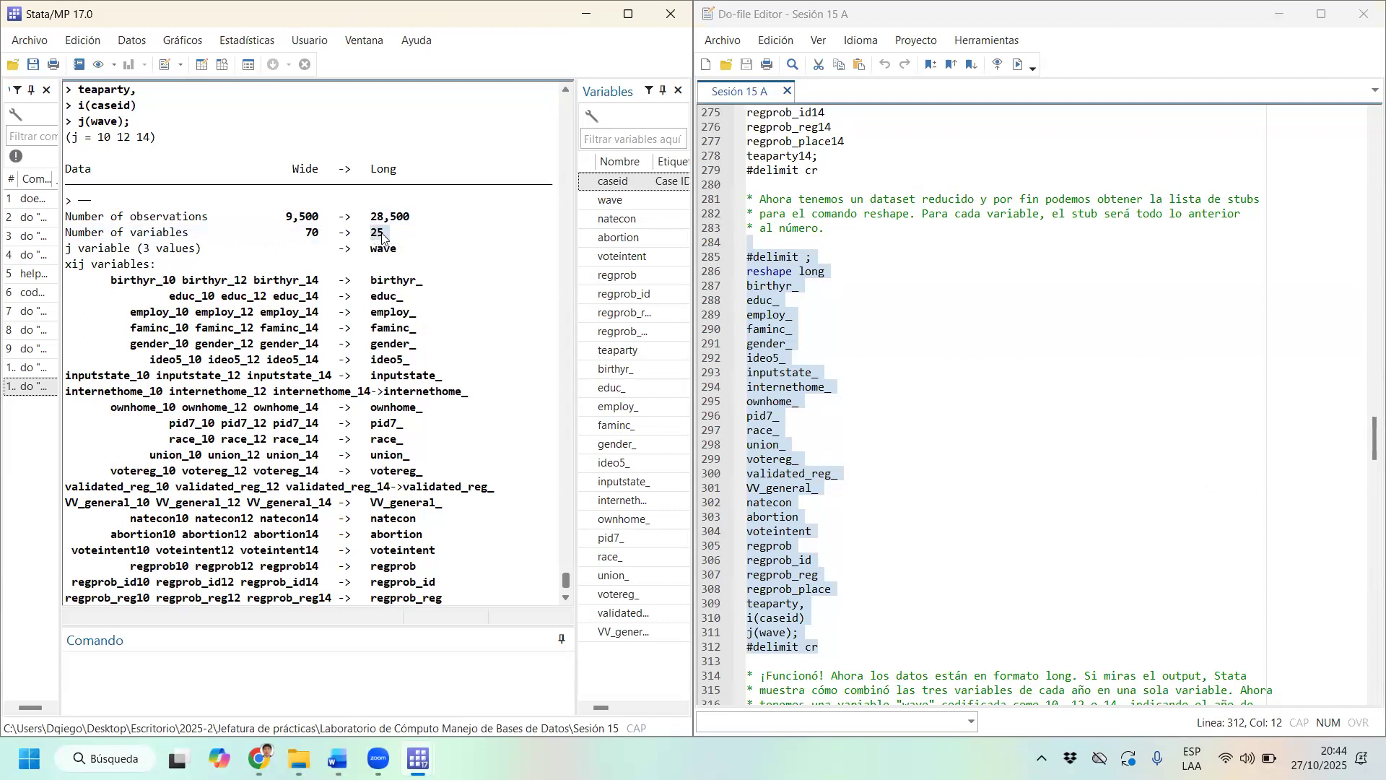
Examine the j variable line of the reshape output, including its number of values and the wave name.
click(425, 249)
double_click(115, 249)
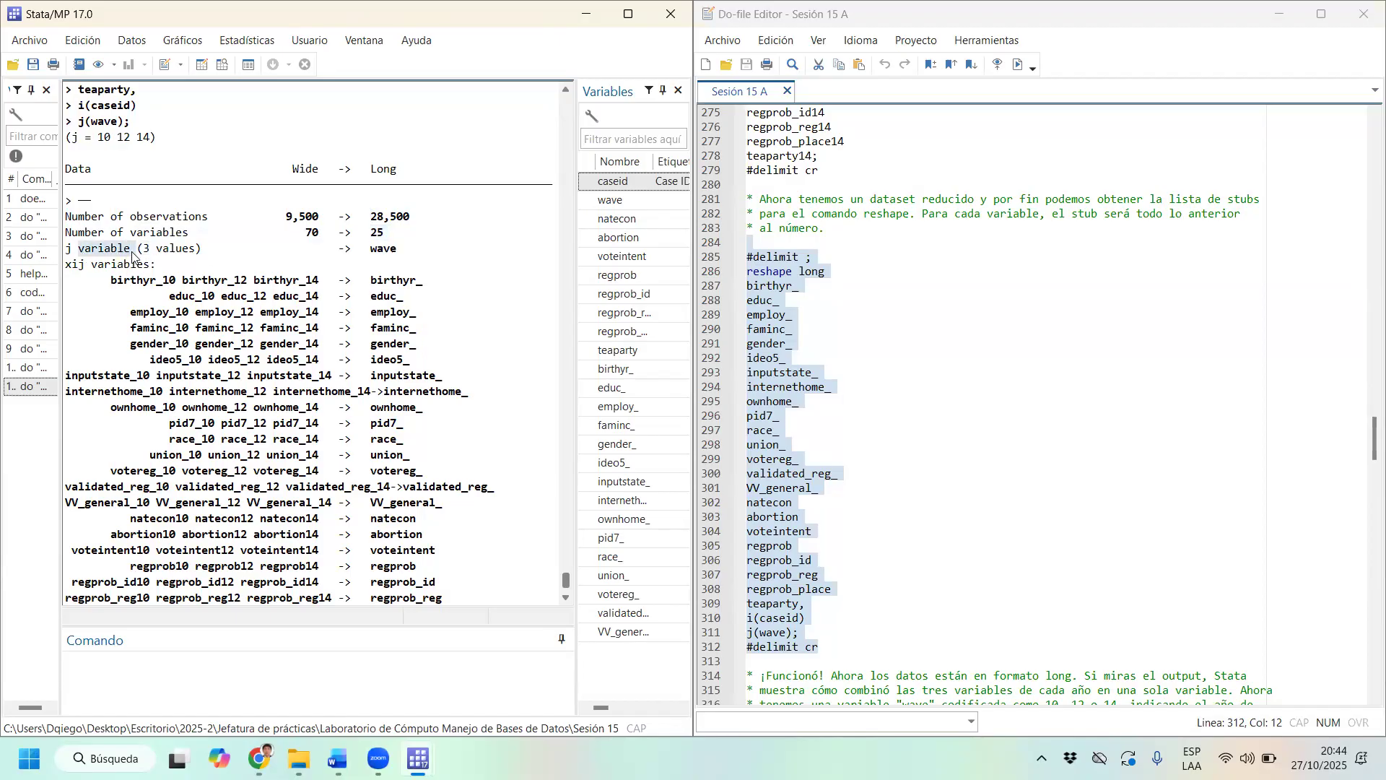
drag(76, 250, 407, 253)
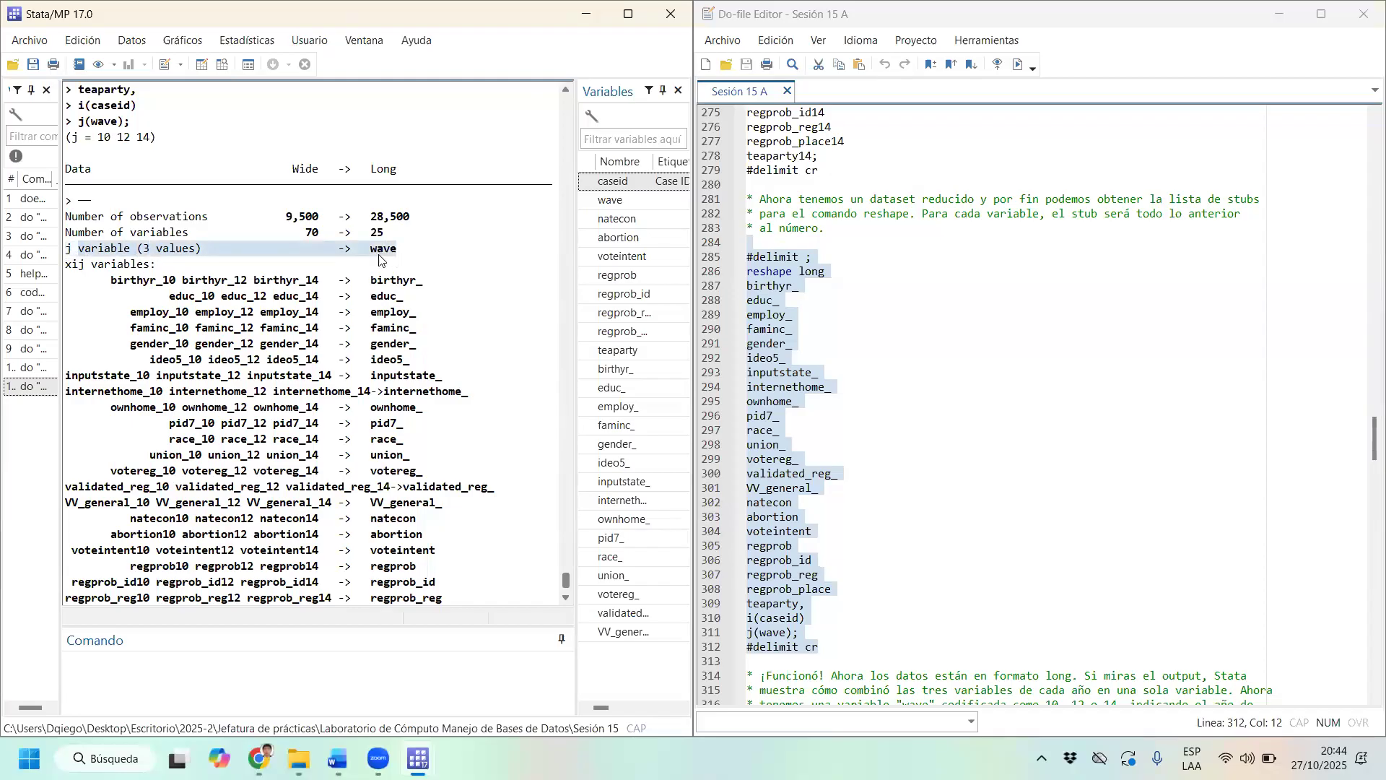
drag(140, 251, 195, 253)
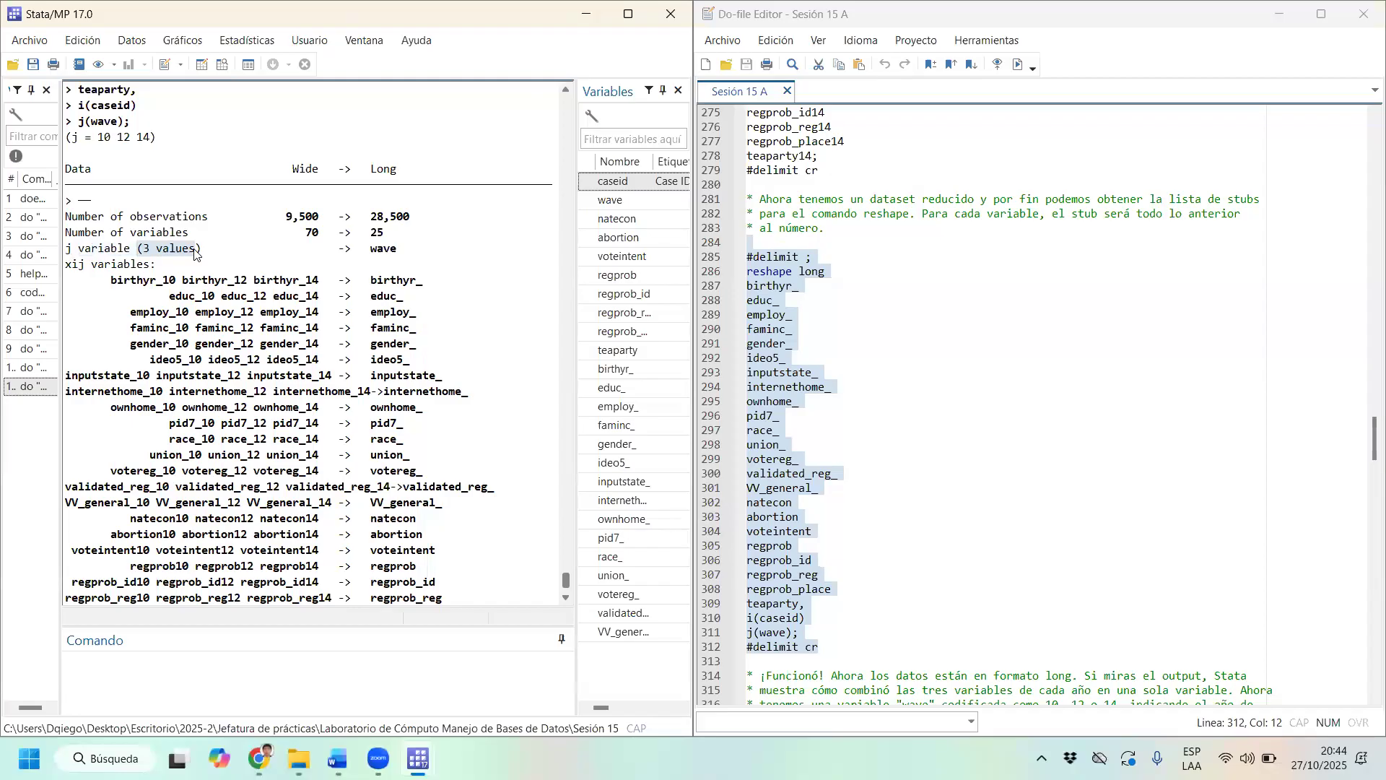
scroll(195, 253, down, 1)
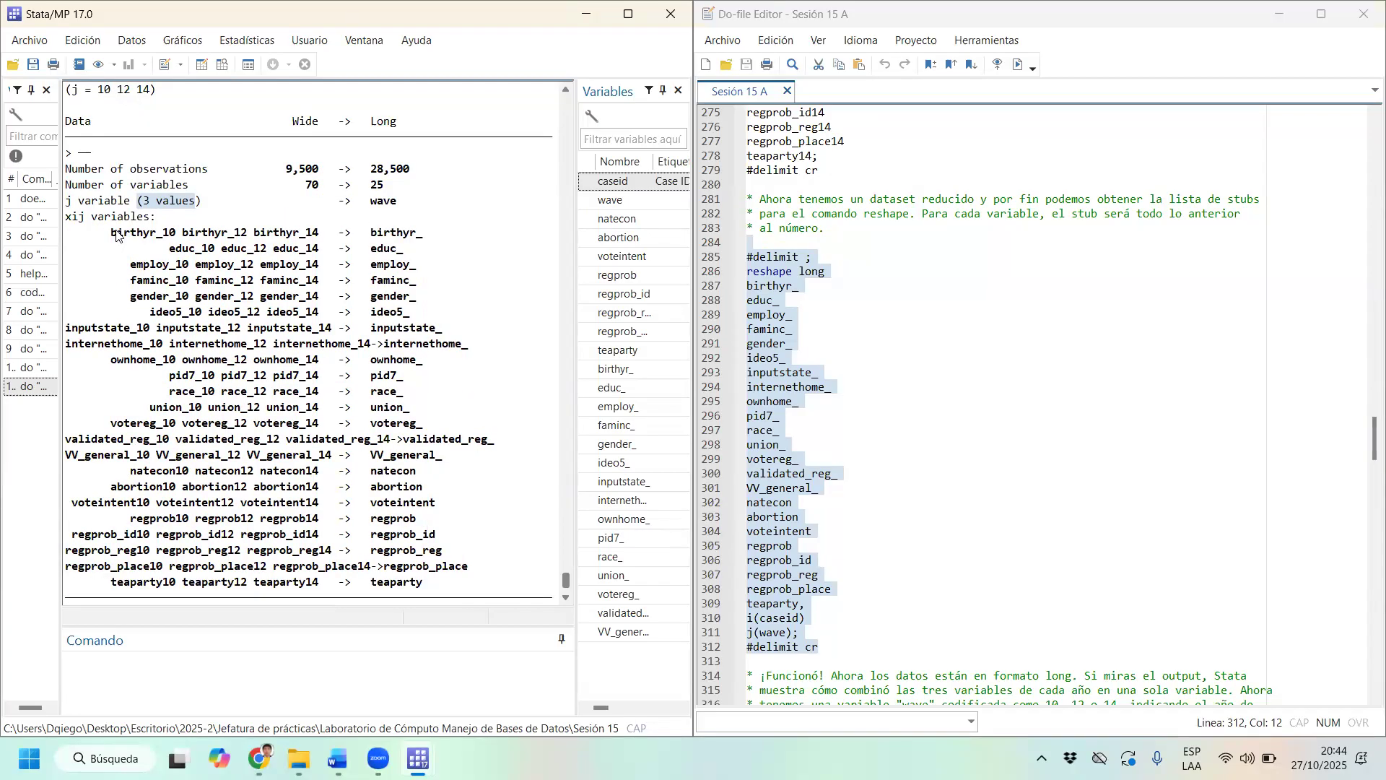
Compare each set of three yearly variables with its combined long variable in the reshape output, from birthyr_ through teaparty.
drag(107, 233, 328, 237)
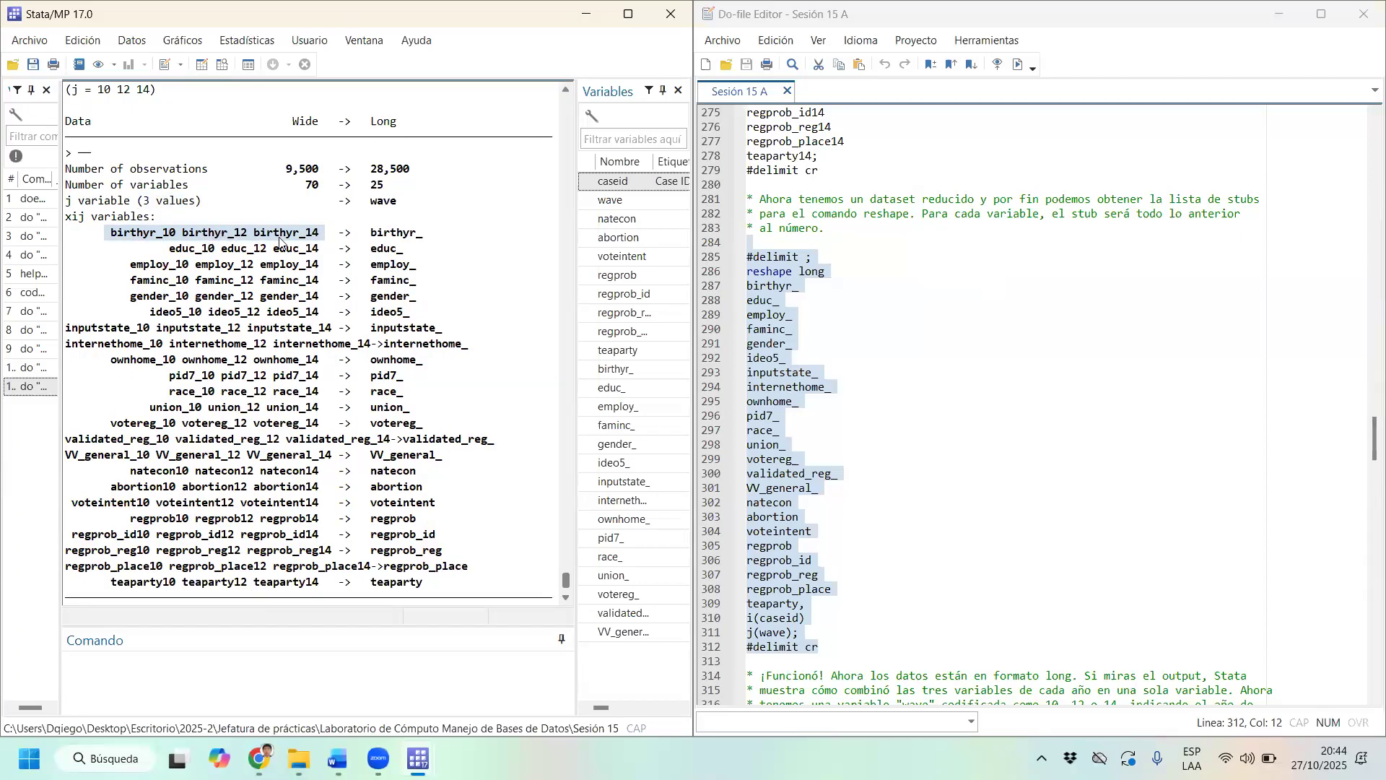
drag(323, 237, 112, 242)
drag(366, 237, 427, 240)
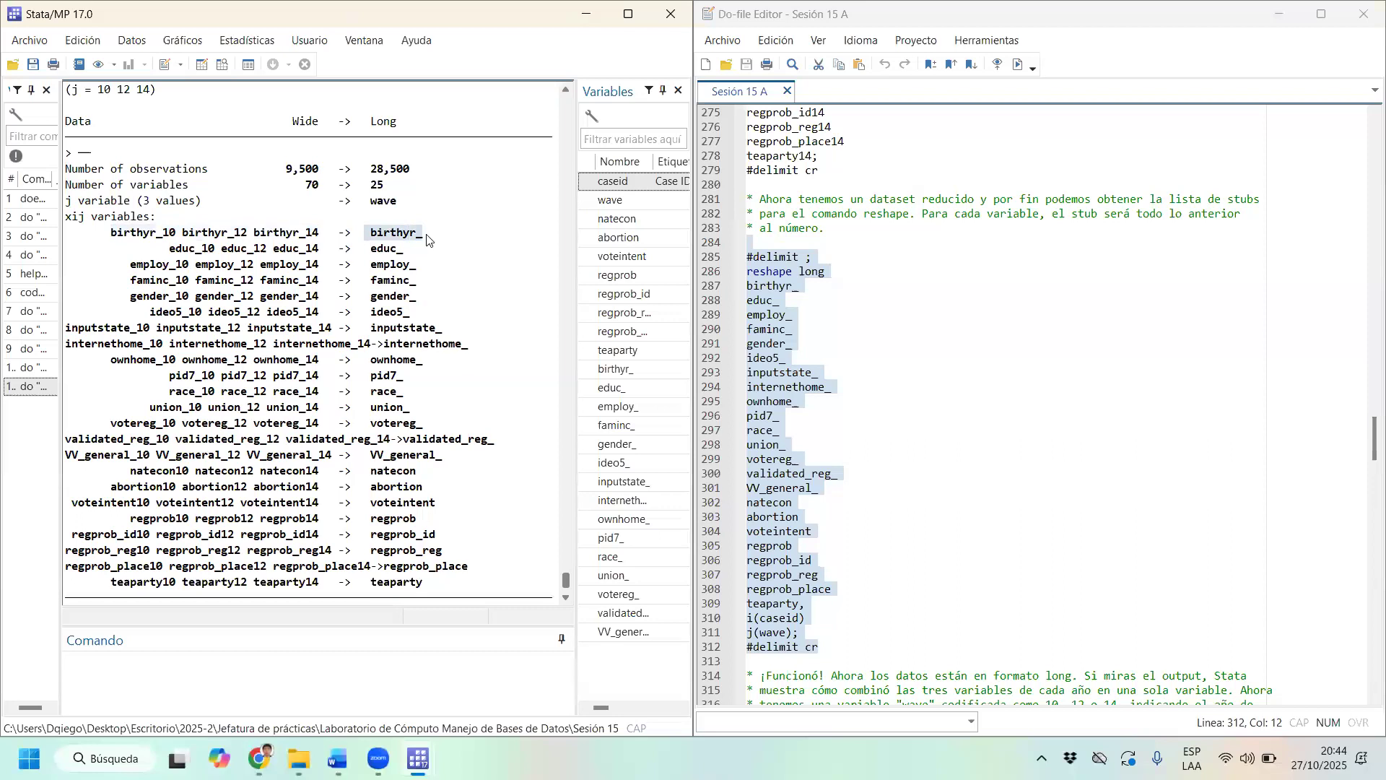
drag(169, 249, 322, 255)
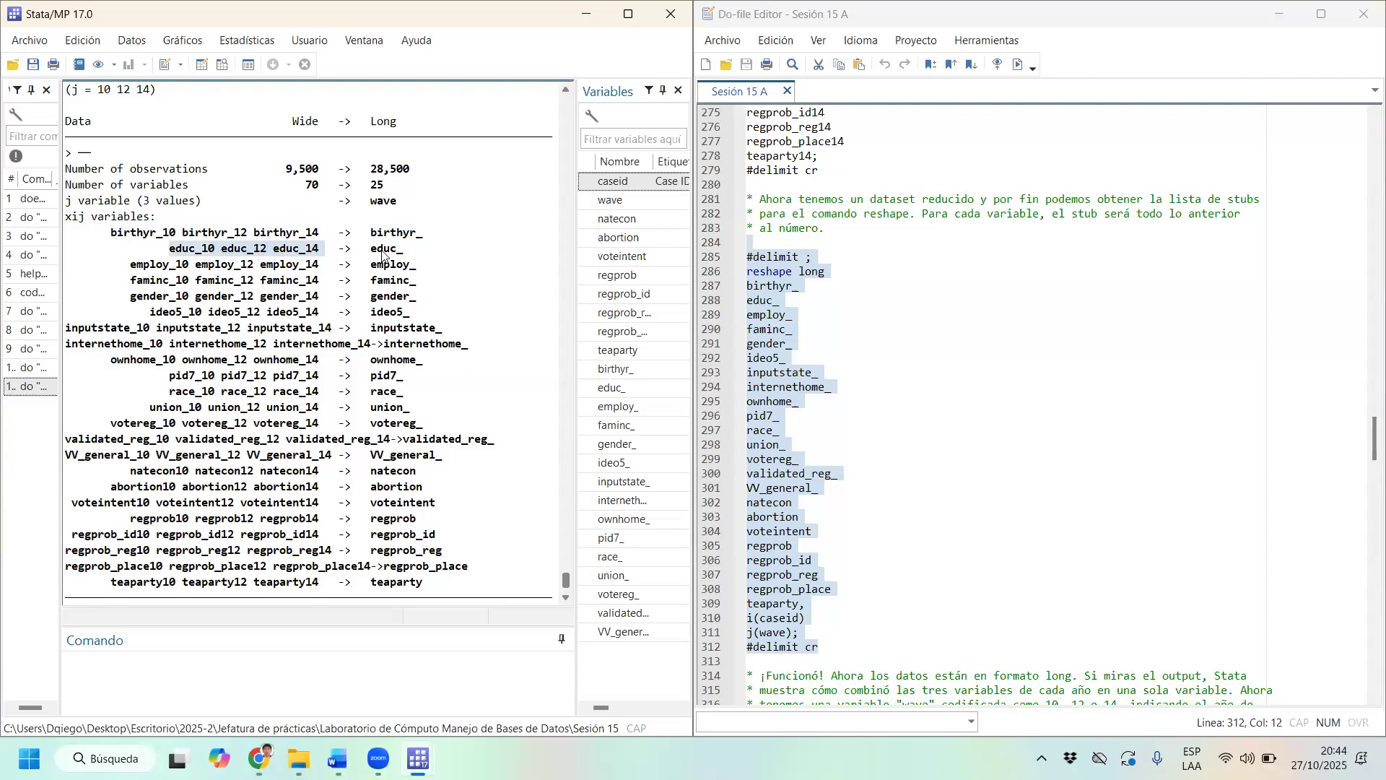
drag(371, 252, 411, 251)
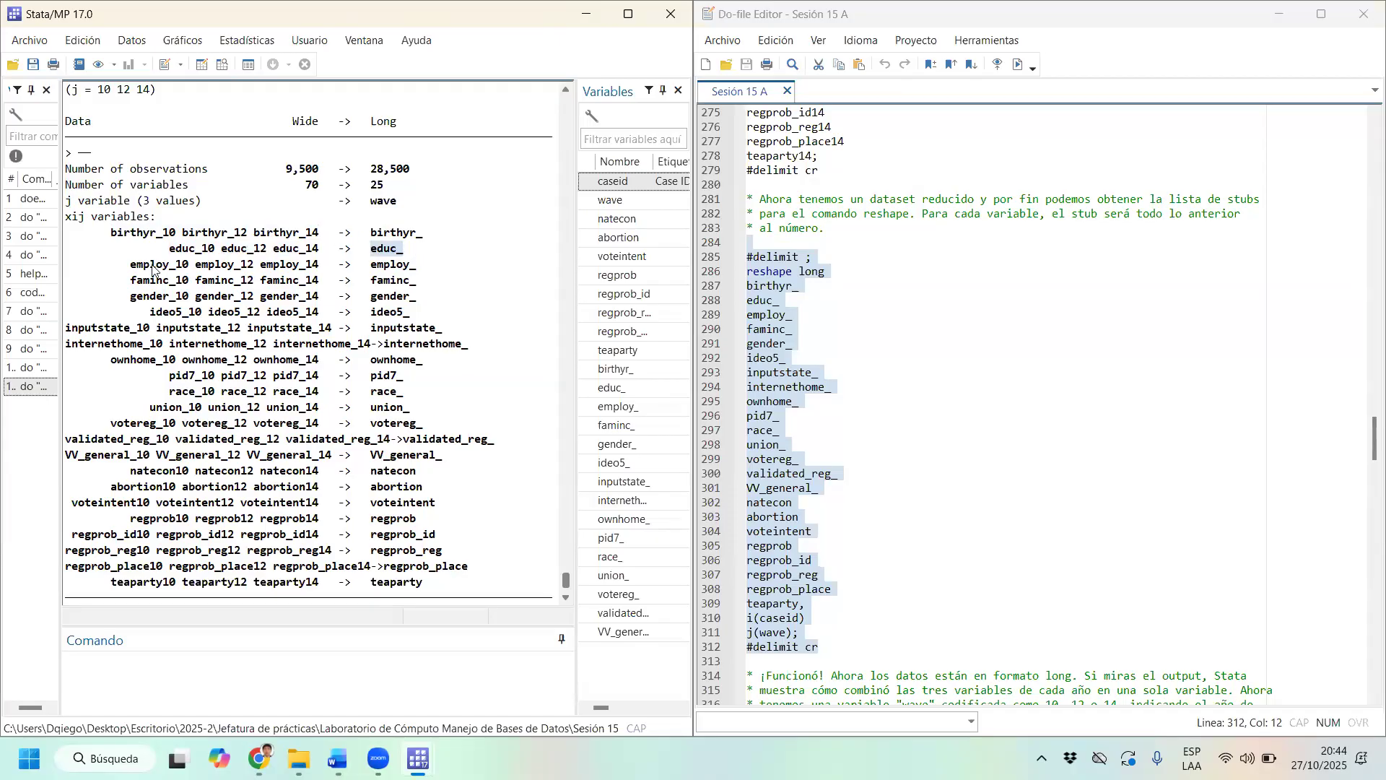
drag(137, 266, 325, 271)
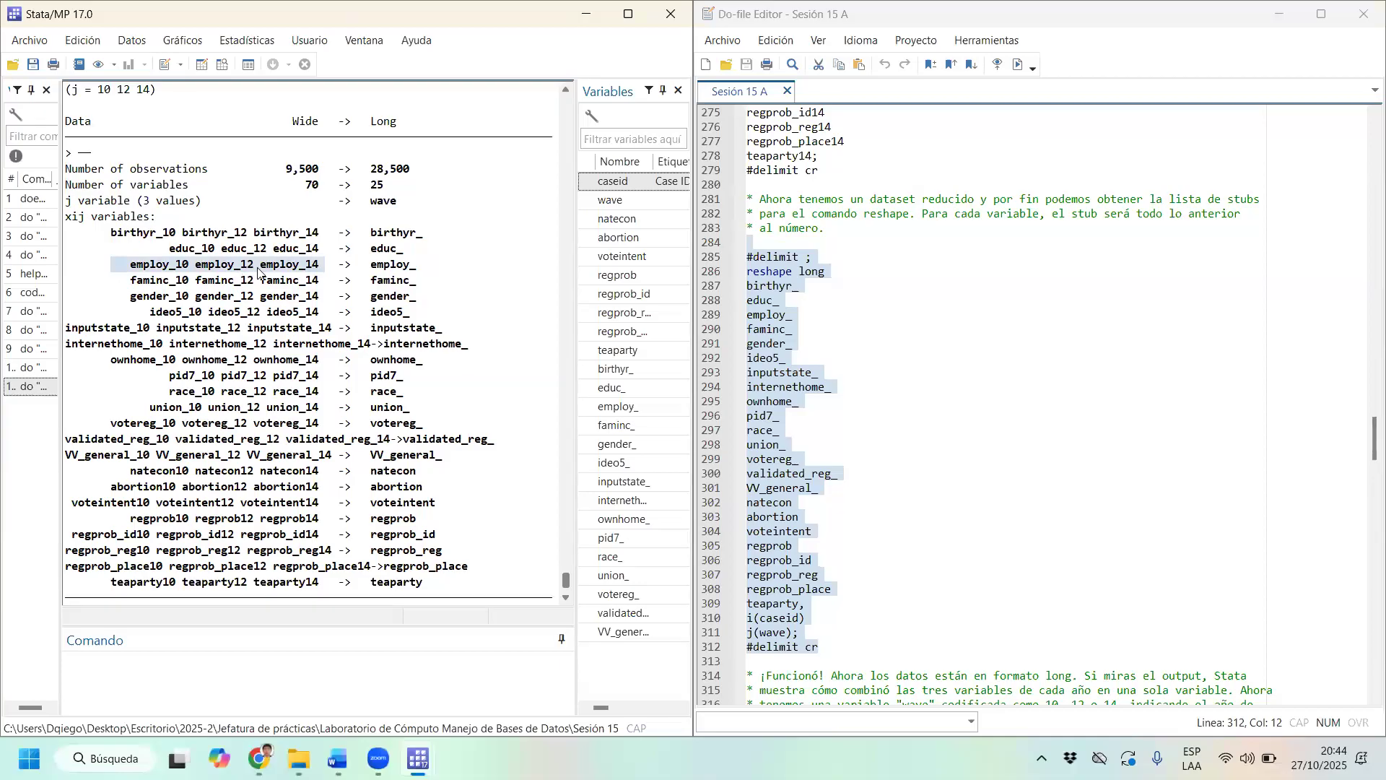
drag(417, 271, 370, 272)
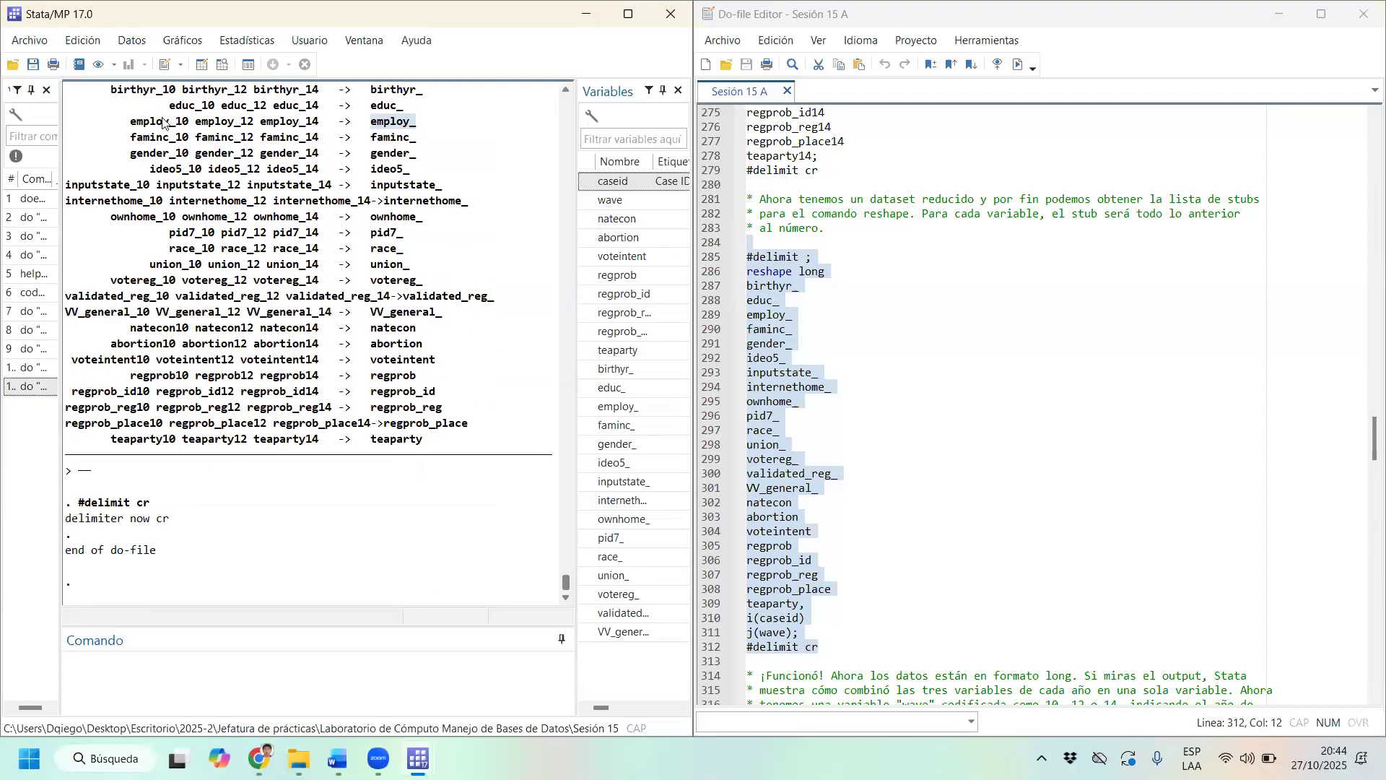
drag(127, 137, 503, 426)
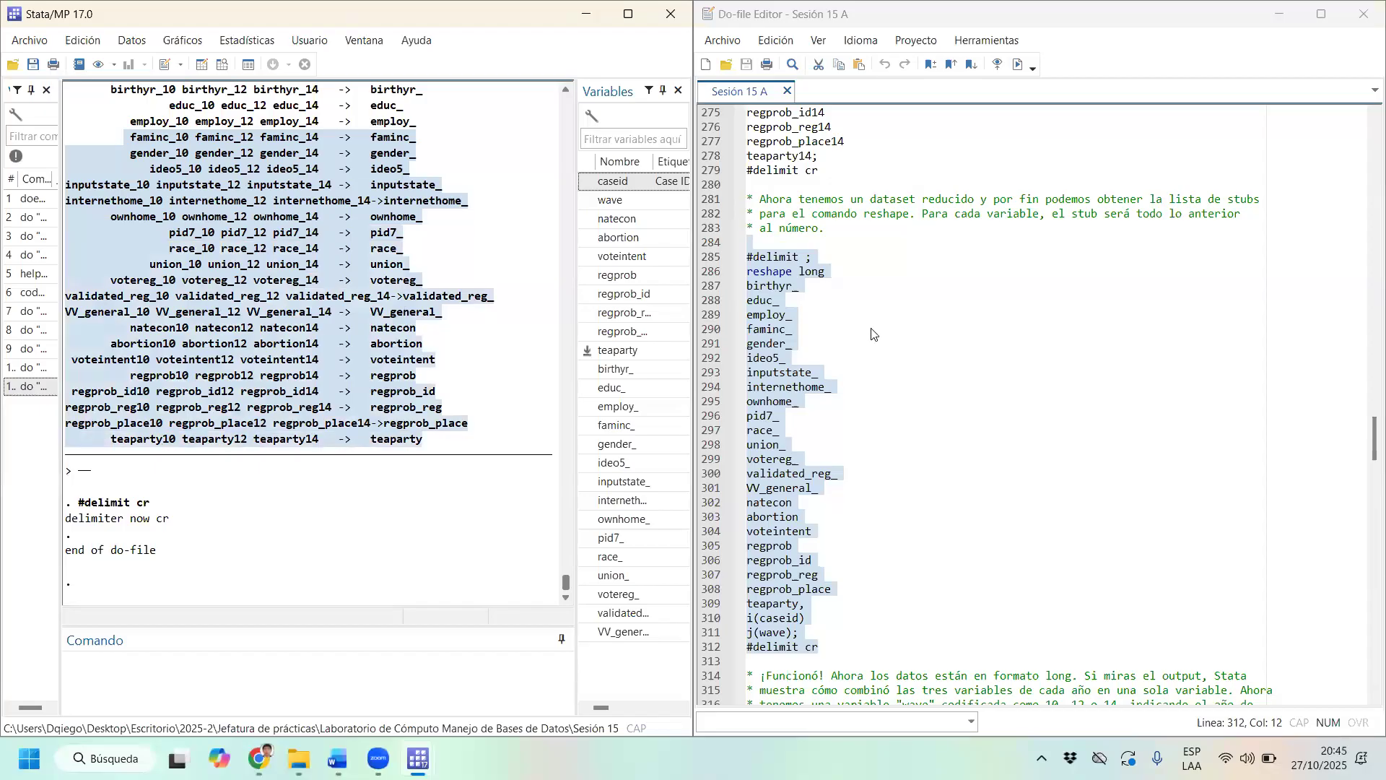
Run the rename block from birthyr_ to VV_general_ to remove the trailing underscore from the variable names.
scroll(872, 334, down, 8)
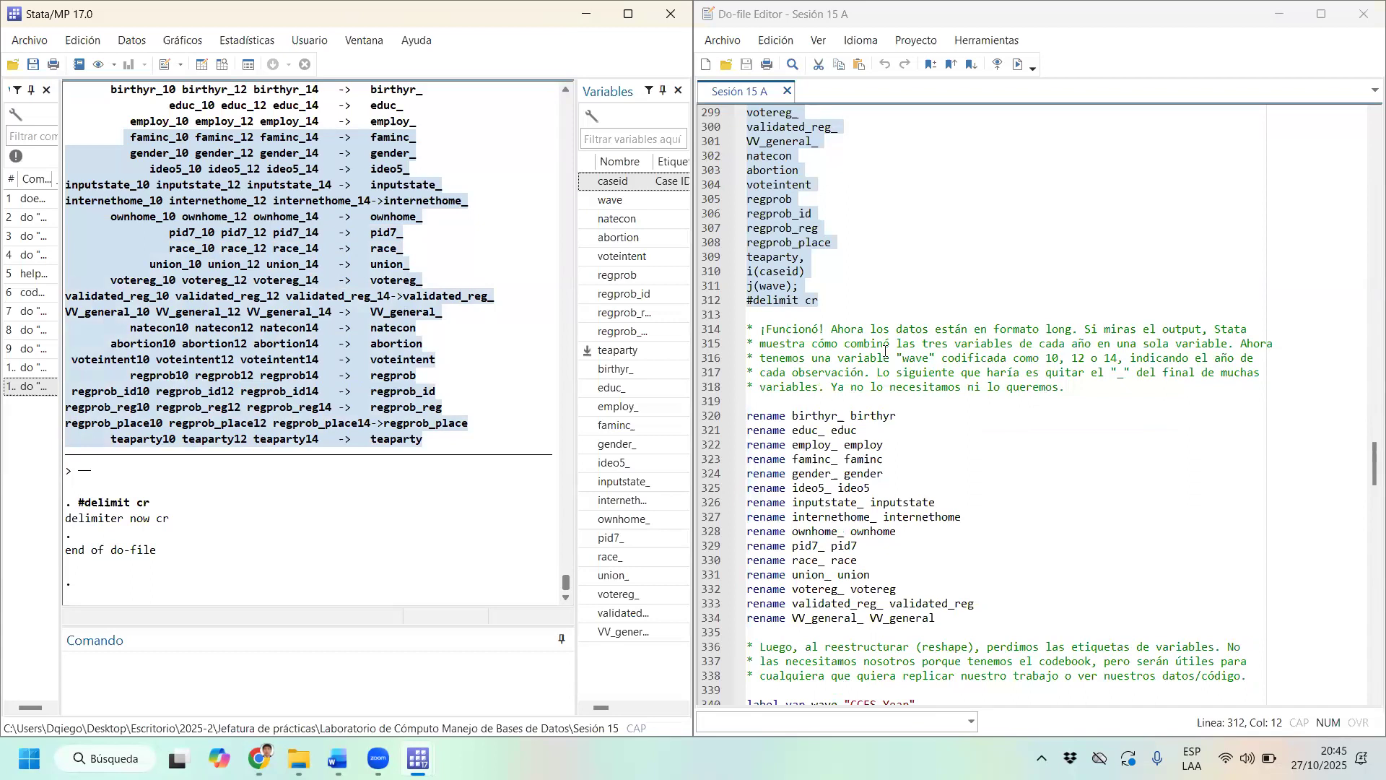
scroll(794, 300, down, 3)
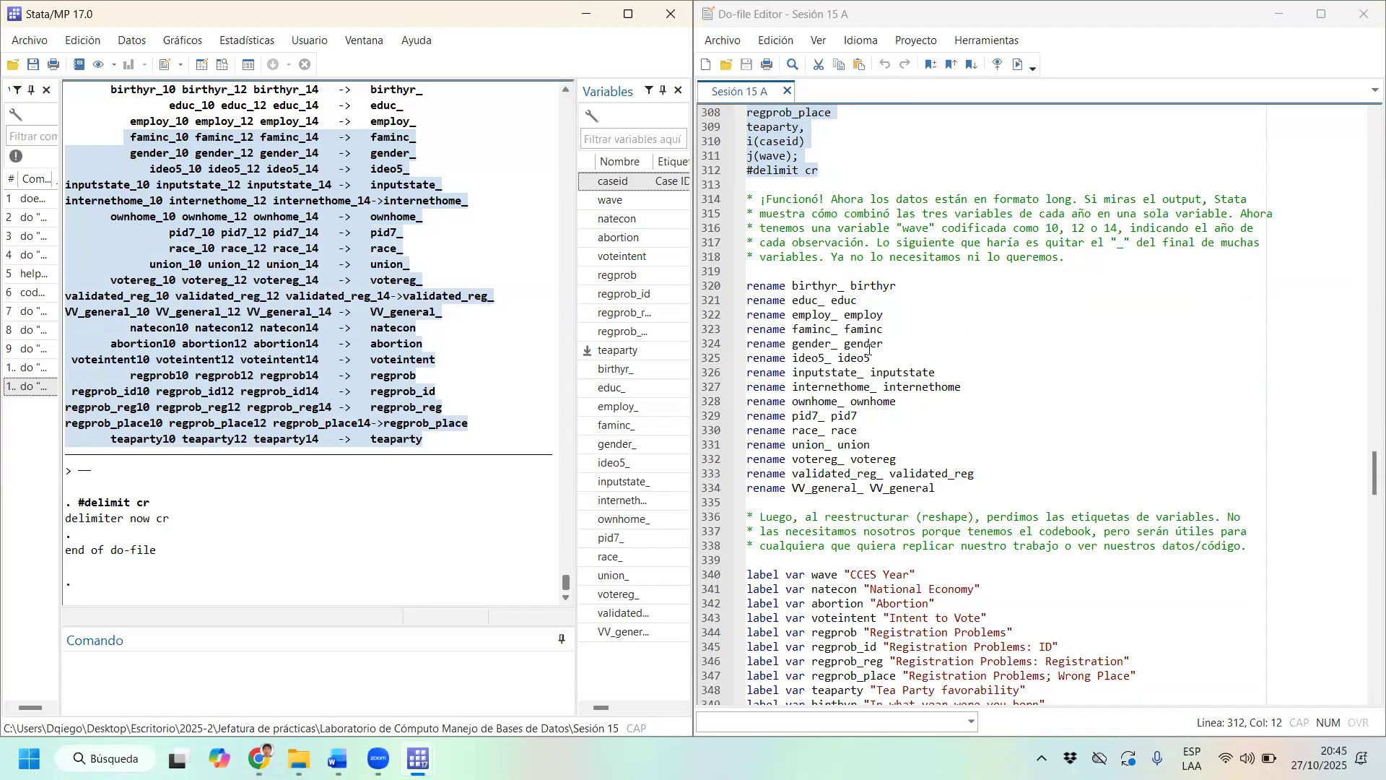
drag(850, 277, 1038, 348)
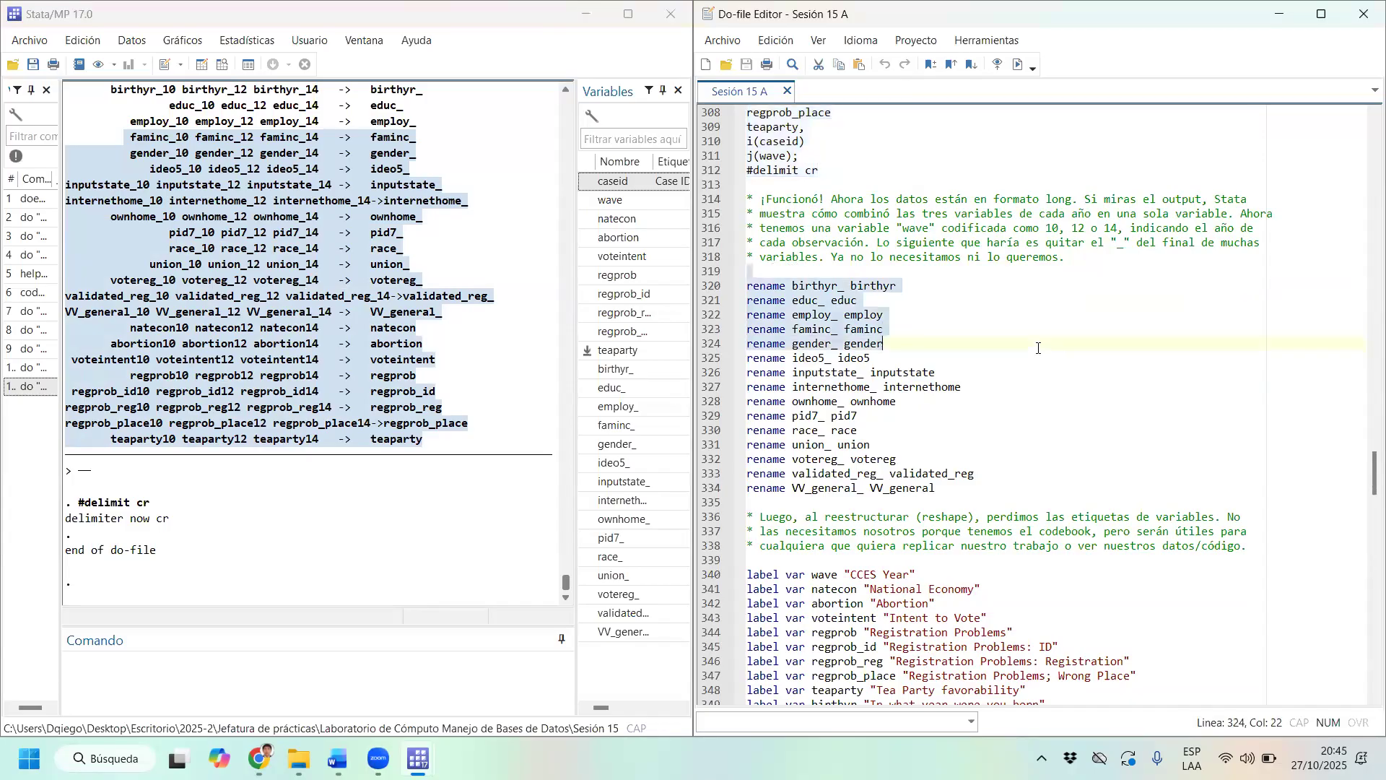
click(851, 286)
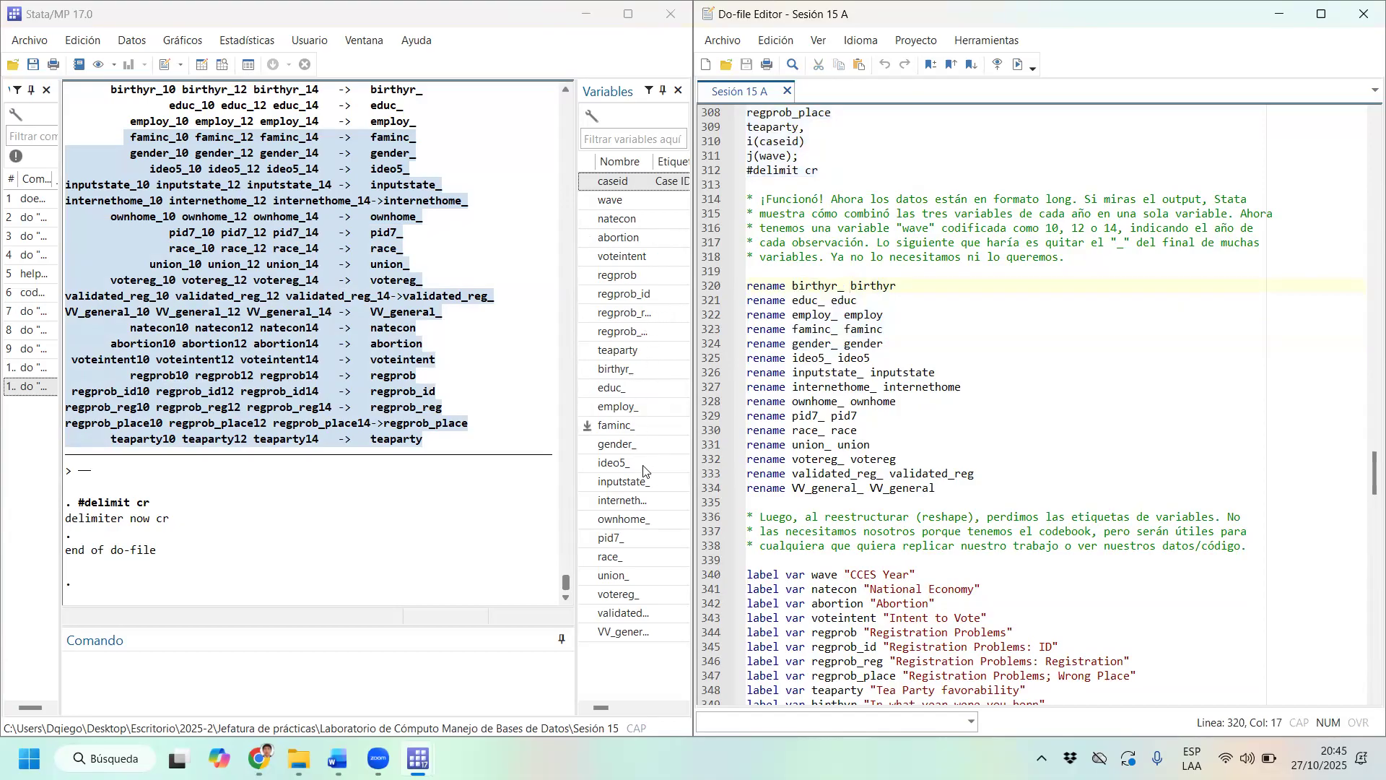
click(894, 286)
click(845, 287)
drag(771, 287, 915, 488)
key(ctrl+d)
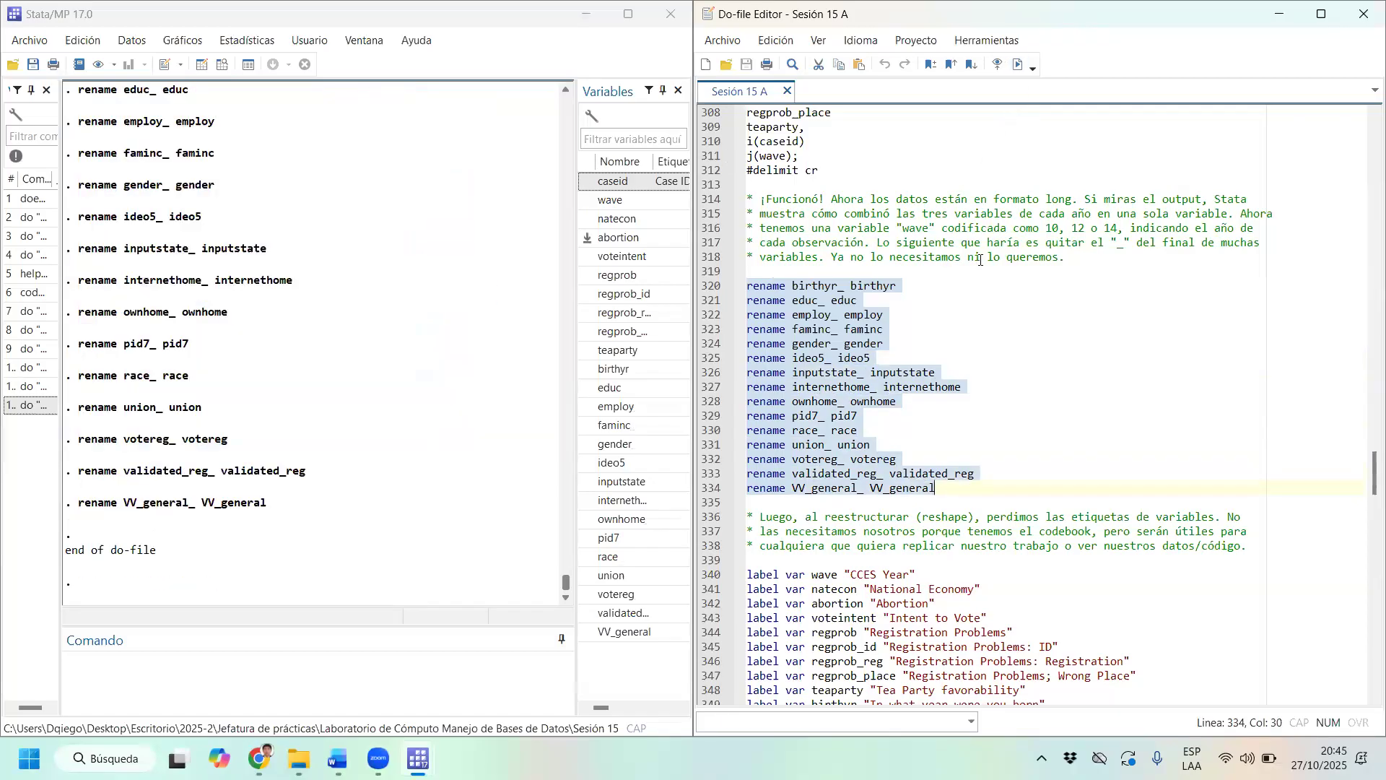
Open the renamed long dataset in the data browser and widen the variable list to check the variables' labels down to VV_general.
scroll(980, 260, down, 7)
click(222, 65)
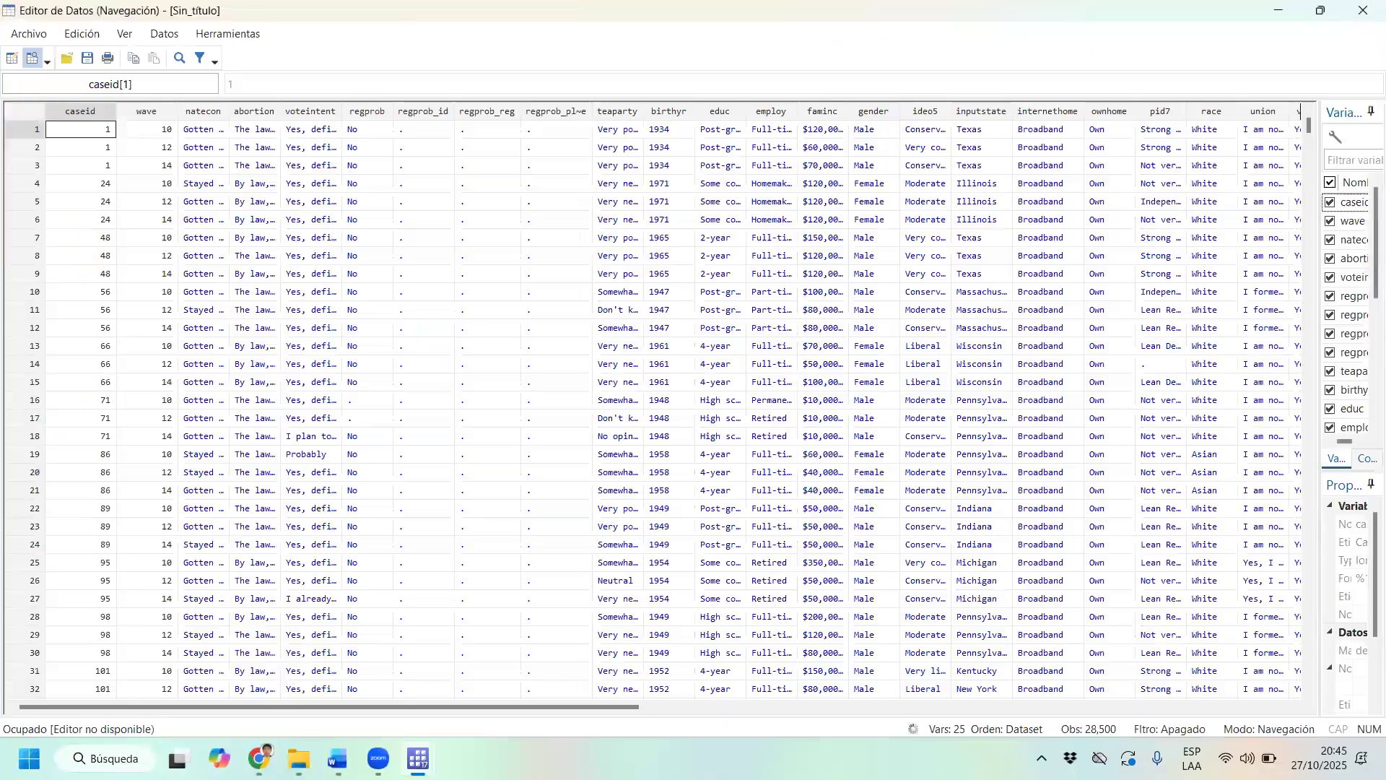
drag(1318, 335, 786, 403)
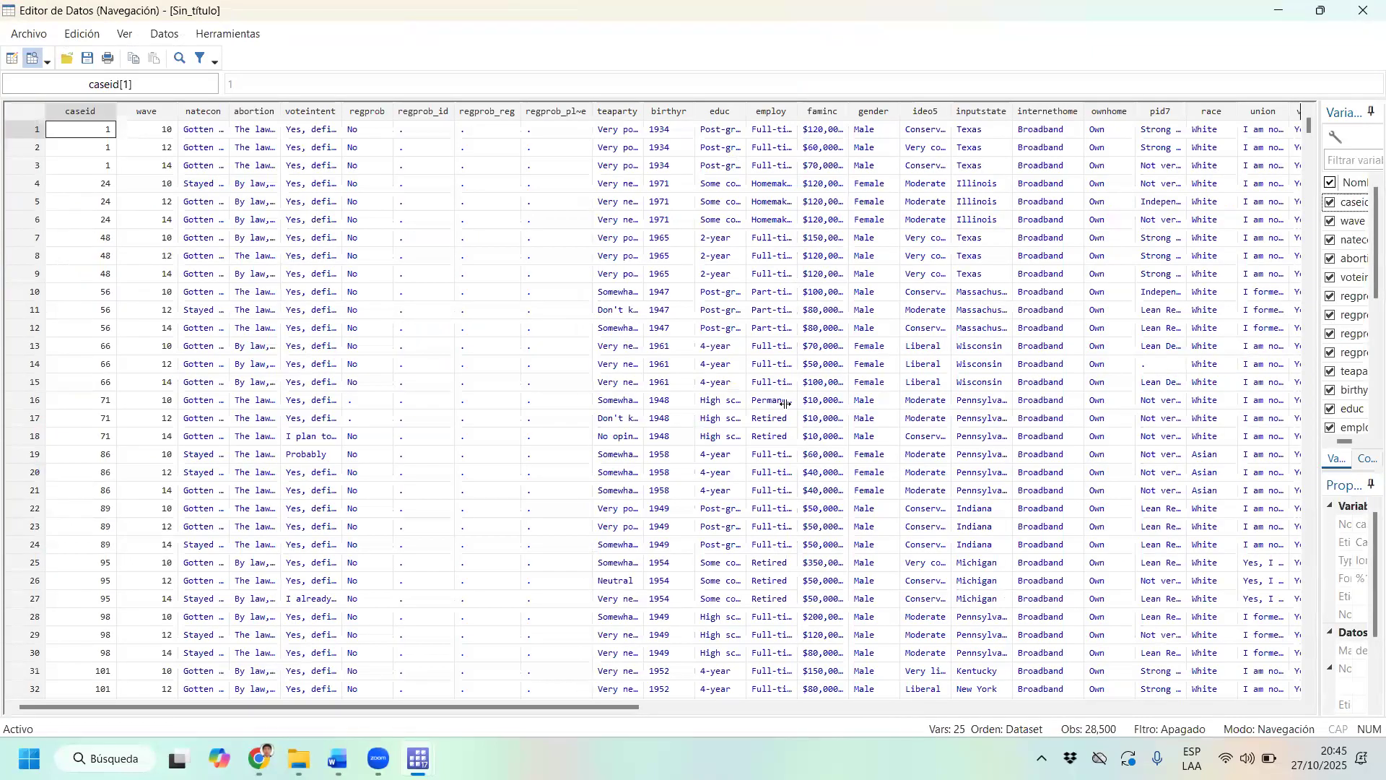
click(1086, 160)
click(1083, 161)
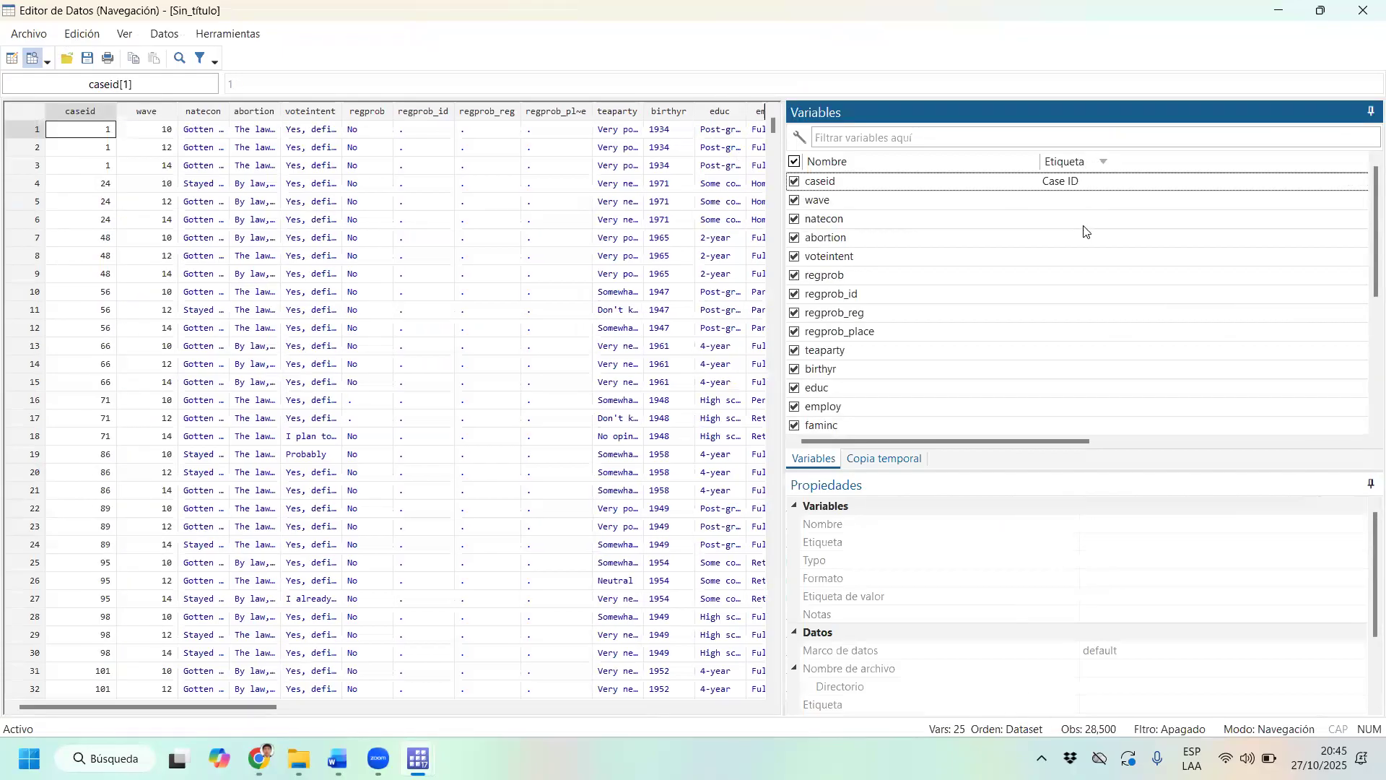
scroll(1086, 252, down, 4)
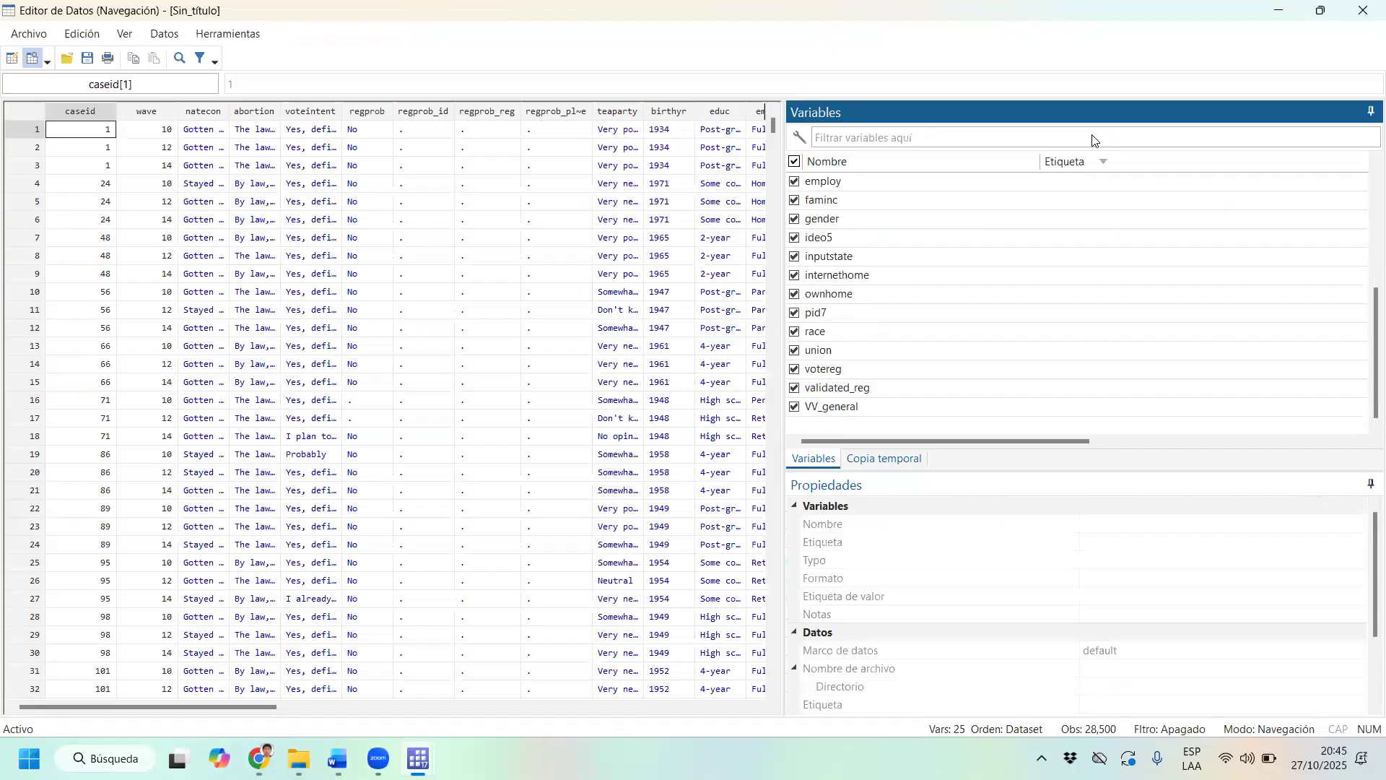
Rerun the do-file from line 1 through the end of the keep block to reload the reduced wide dataset.
scroll(872, 280, up, 20)
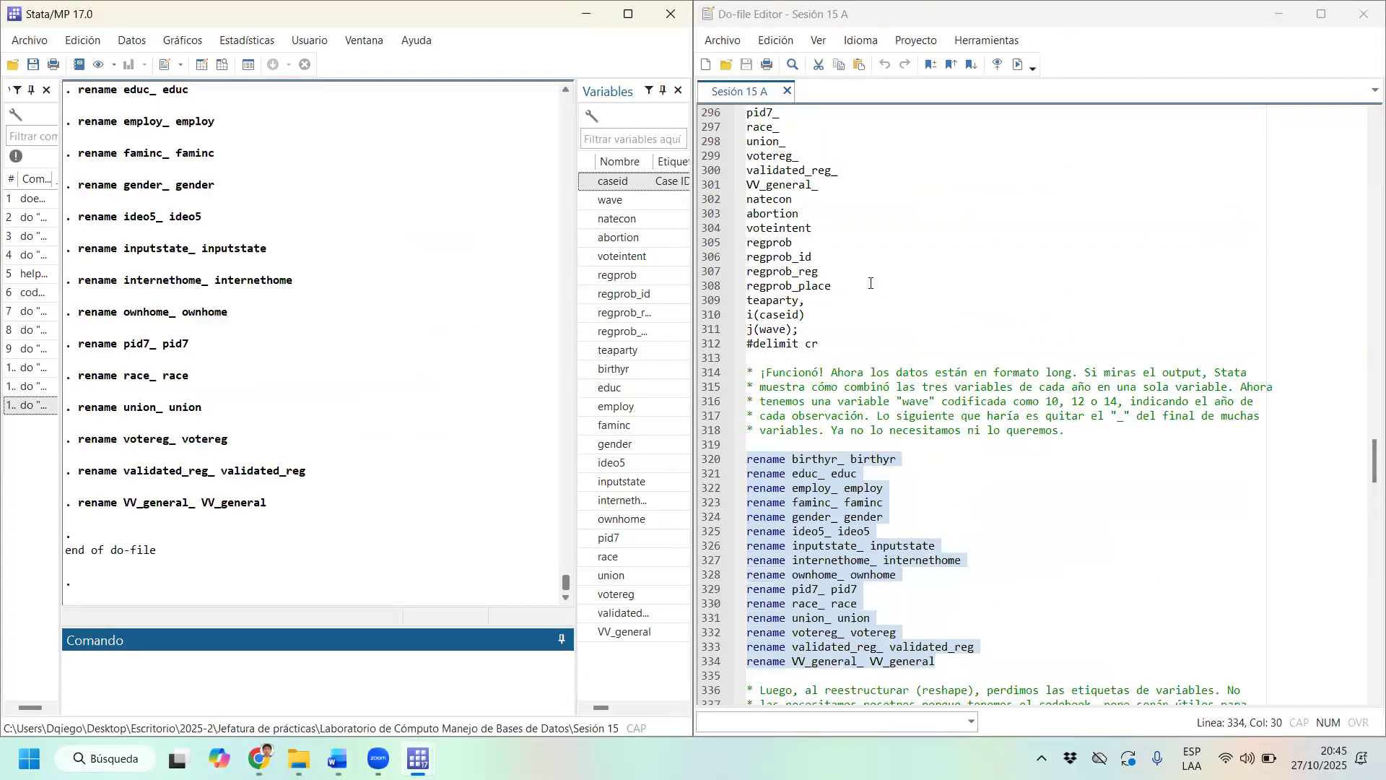
drag(794, 379, 733, 62)
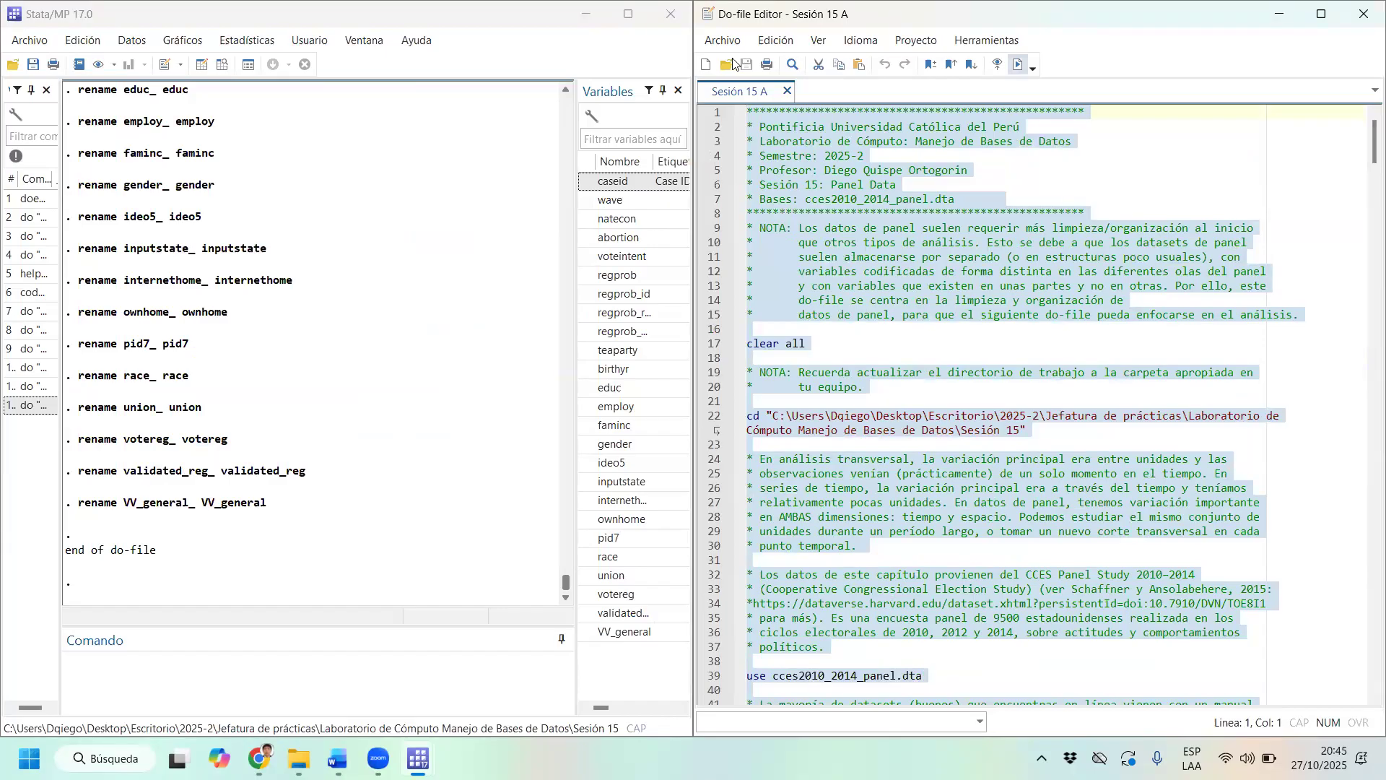
key(ctrl+d)
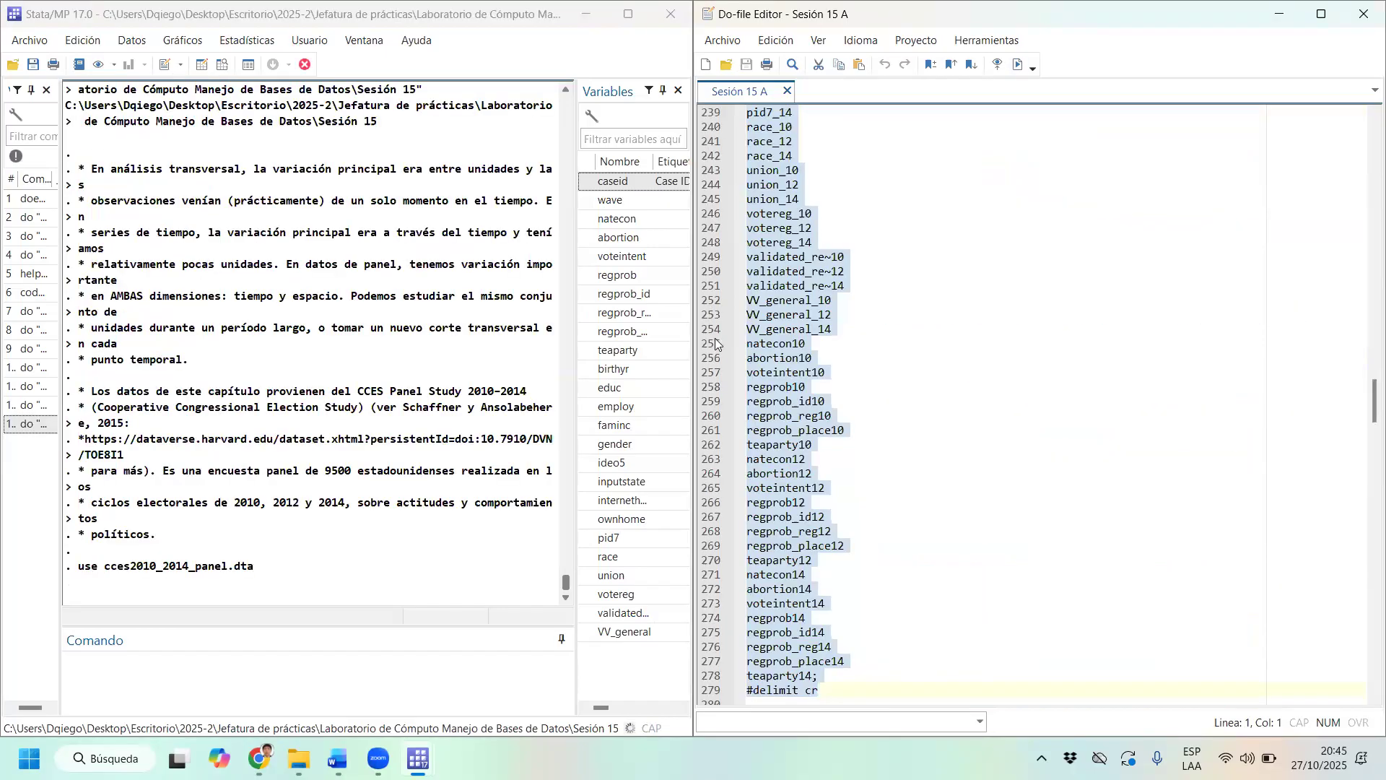
Browse the wide dataset and read through the label of each yearly variable down to VV_general_14.
click(218, 65)
scroll(1080, 165, down, 8)
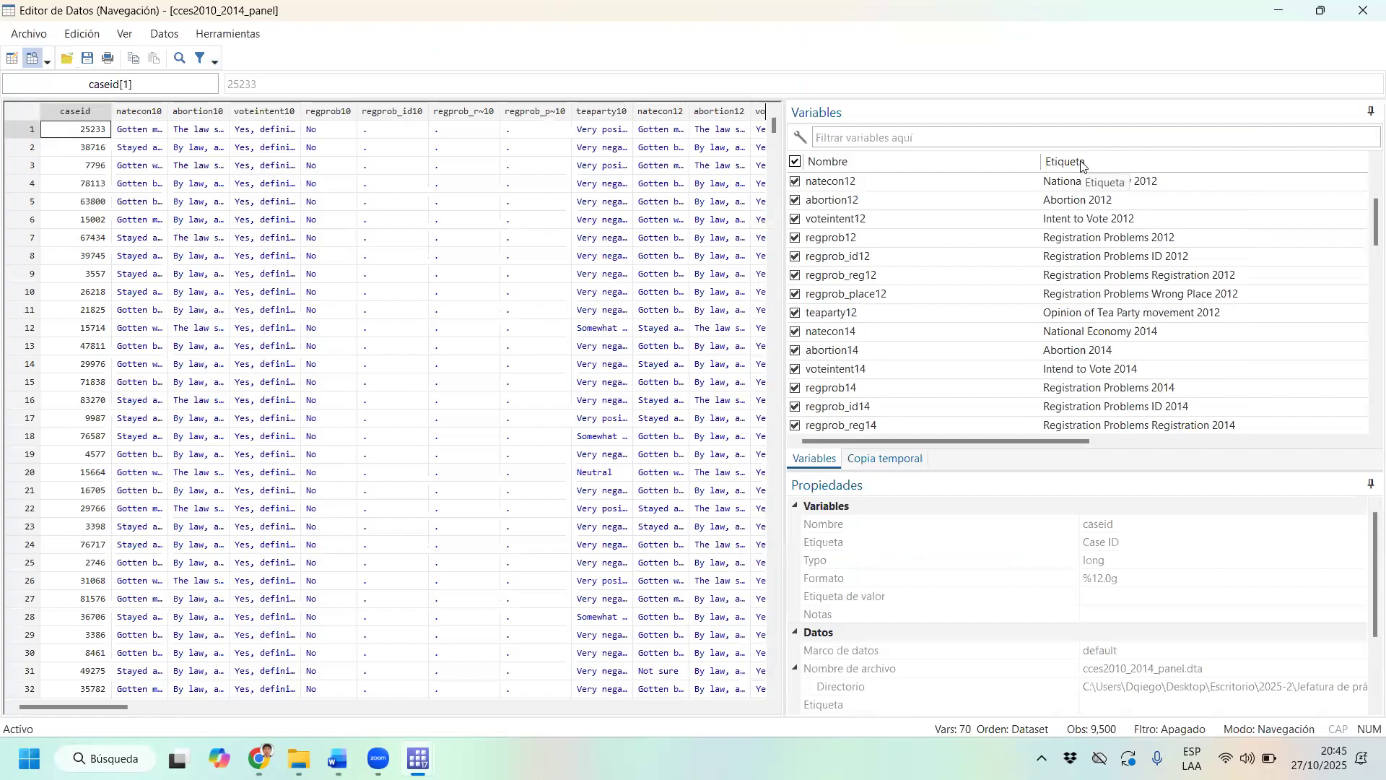
scroll(1011, 322, down, 7)
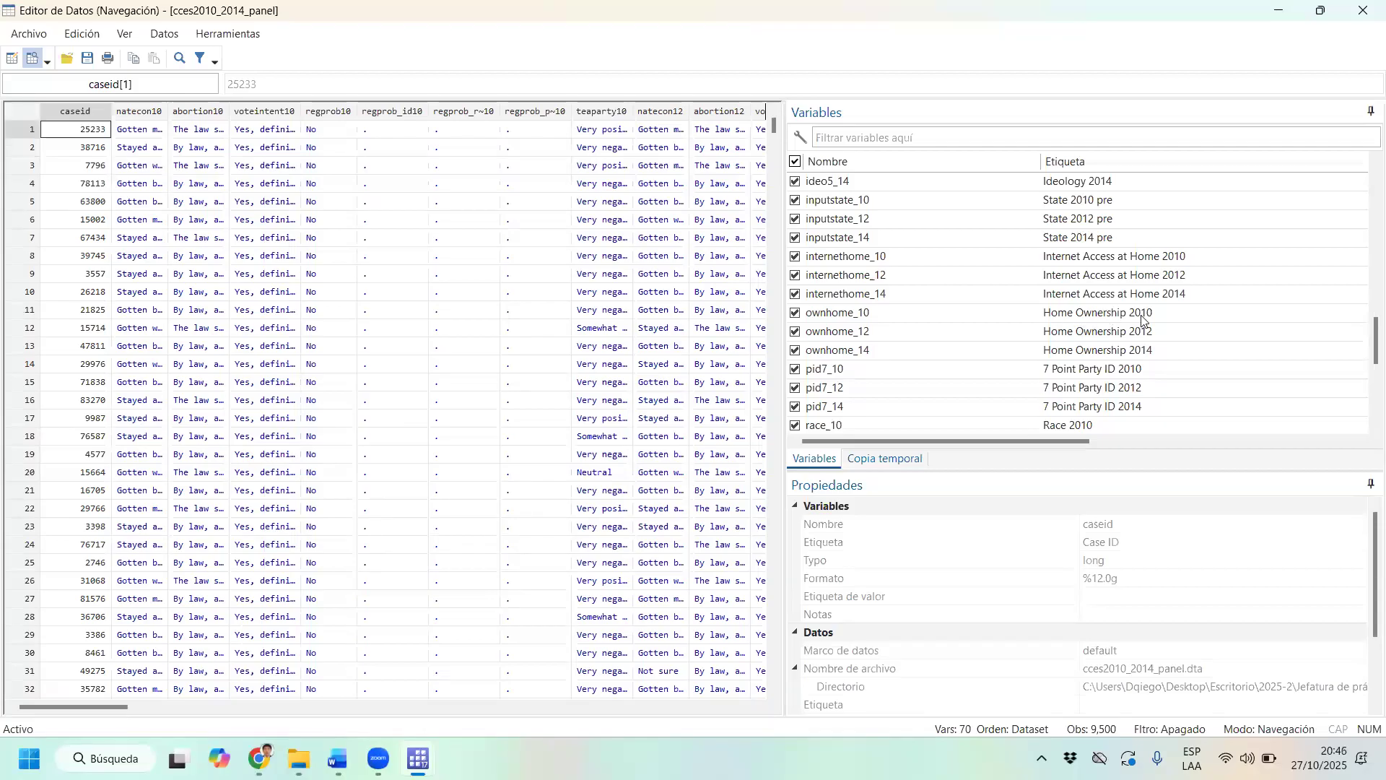
scroll(1142, 320, down, 5)
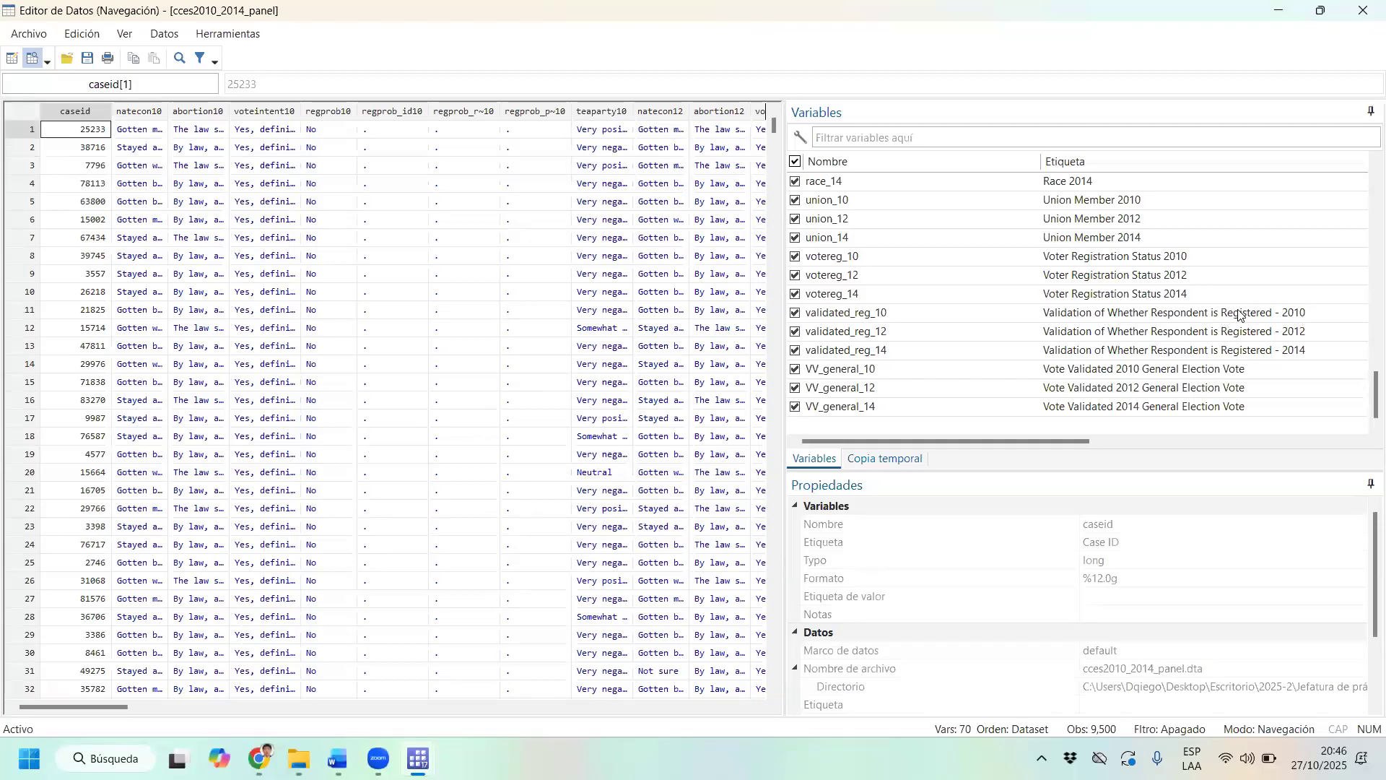
Look back over the wide dataset's yearly variable labels and close the data browser.
scroll(1191, 316, up, 1)
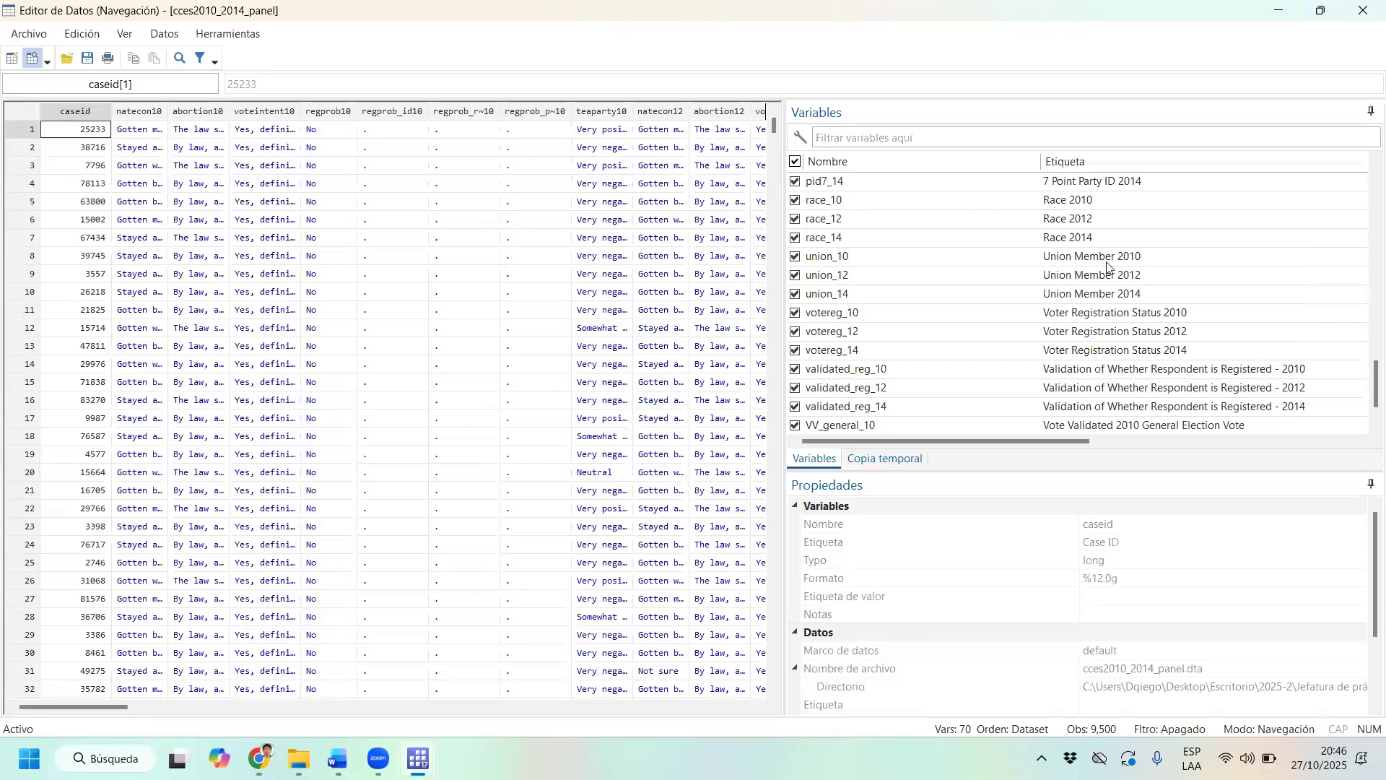
drag(1364, 376, 1364, 322)
click(1365, 10)
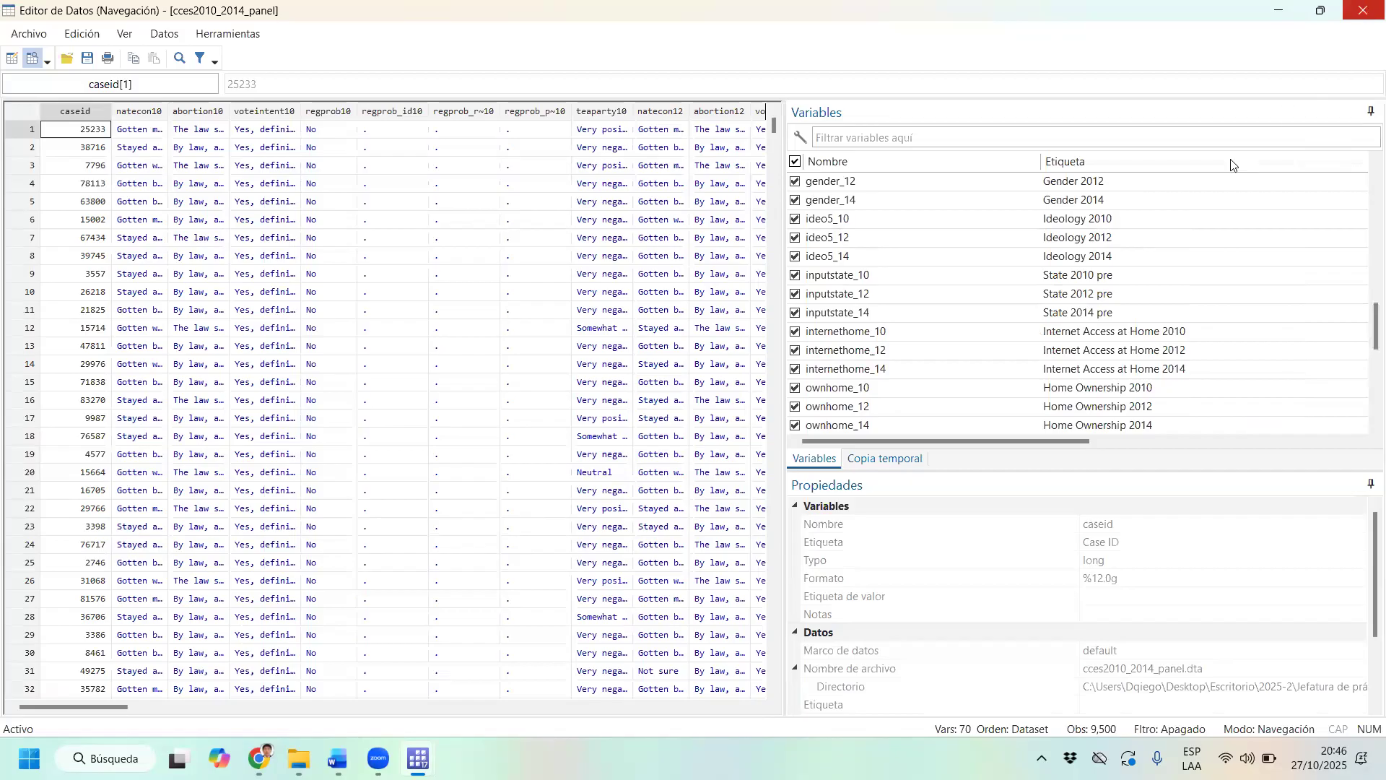
Rerun the reshape and rename code through the VV_general_ line, and open the resulting long dataset in the data browser.
scroll(791, 400, down, 7)
mouse_move(791, 401)
mouse_down()
mouse_move(809, 636)
mouse_move(837, 744)
mouse_move(887, 371)
mouse_up()
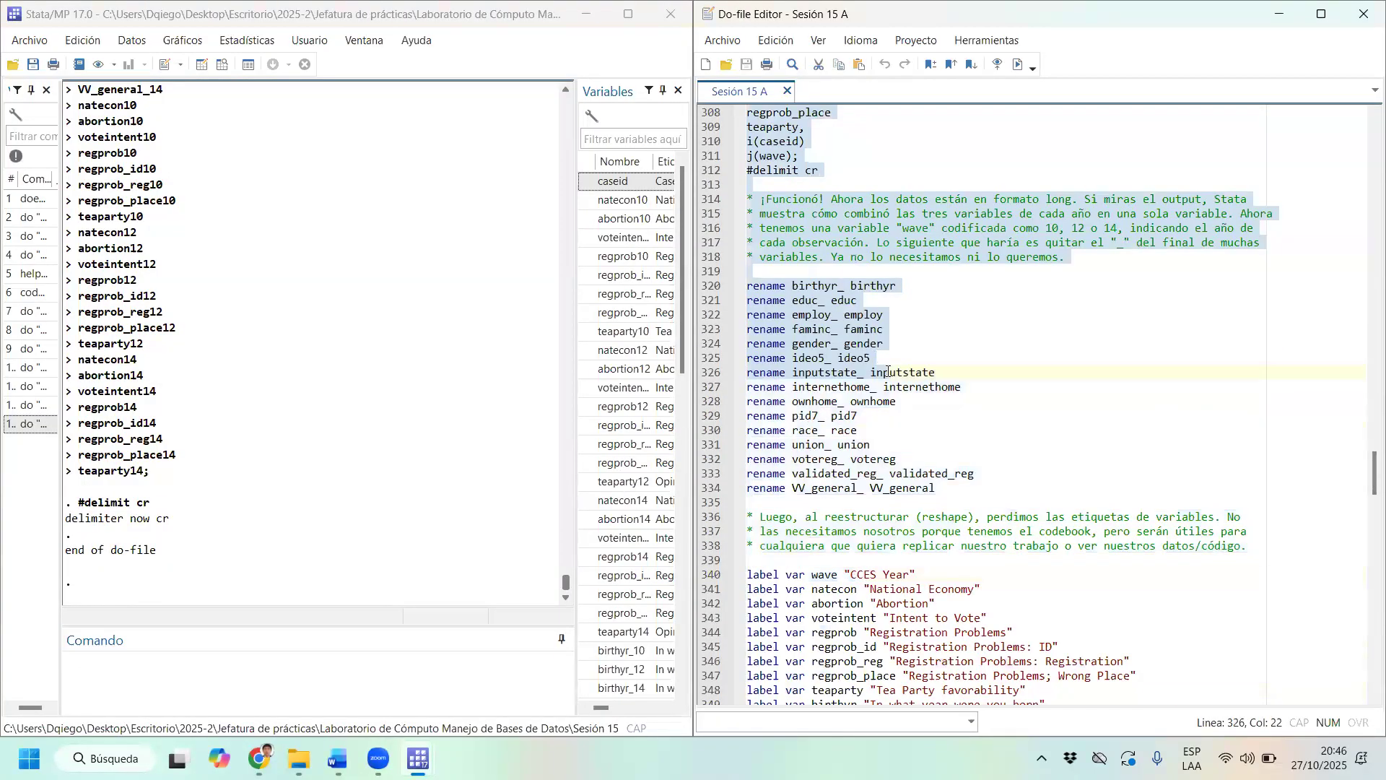
drag(971, 493, 971, 494)
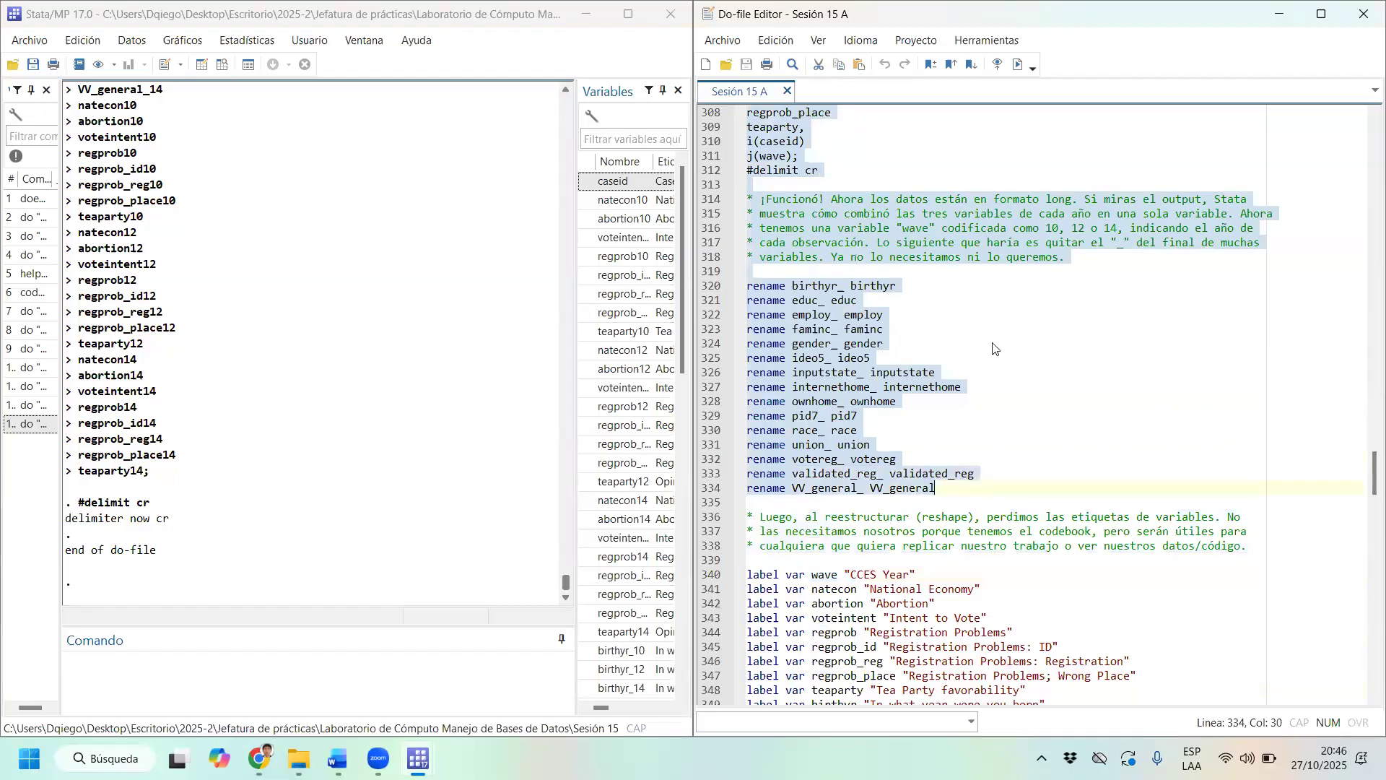
click(1020, 64)
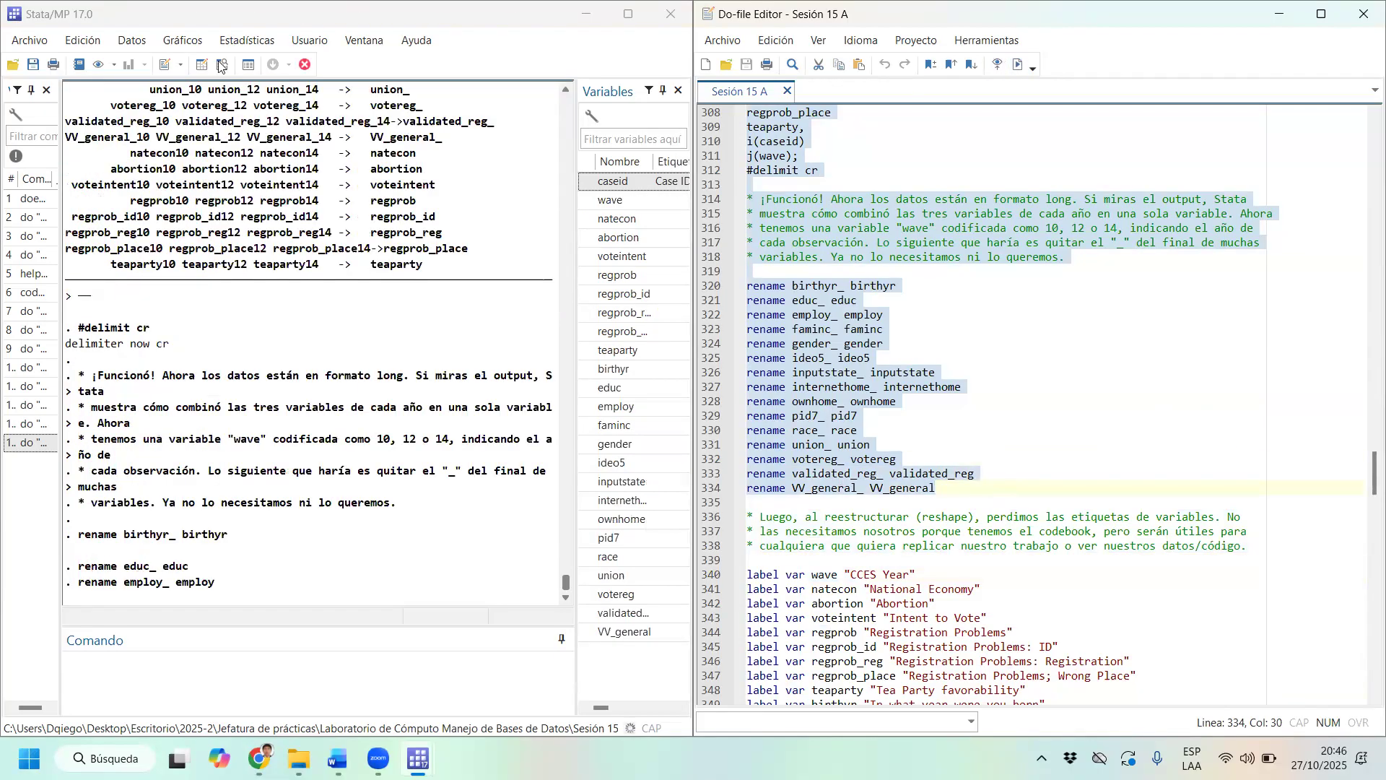
key(ctrl+8)
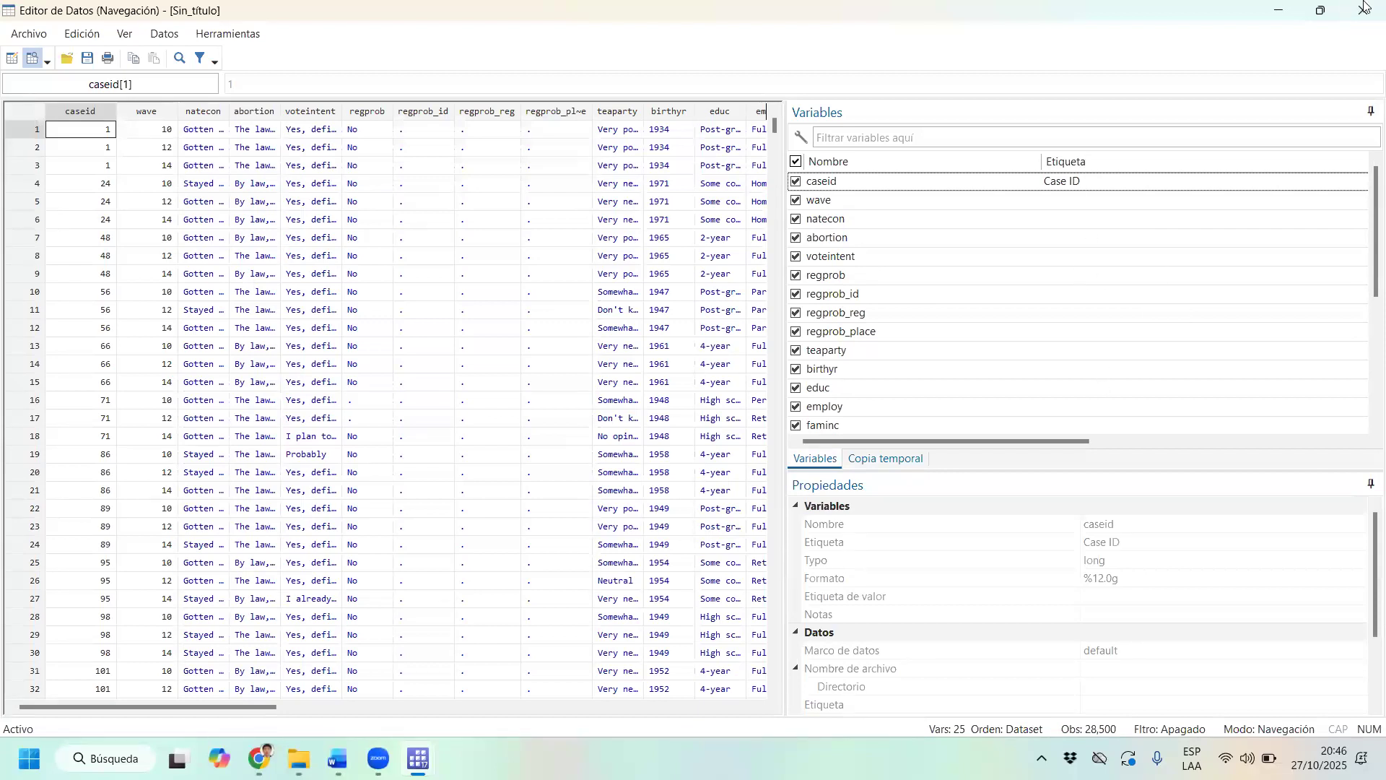
Examine the label var commands in the do-file, highlighting the variable names and label texts for wave, natecon and abortion.
scroll(1025, 375, down, 7)
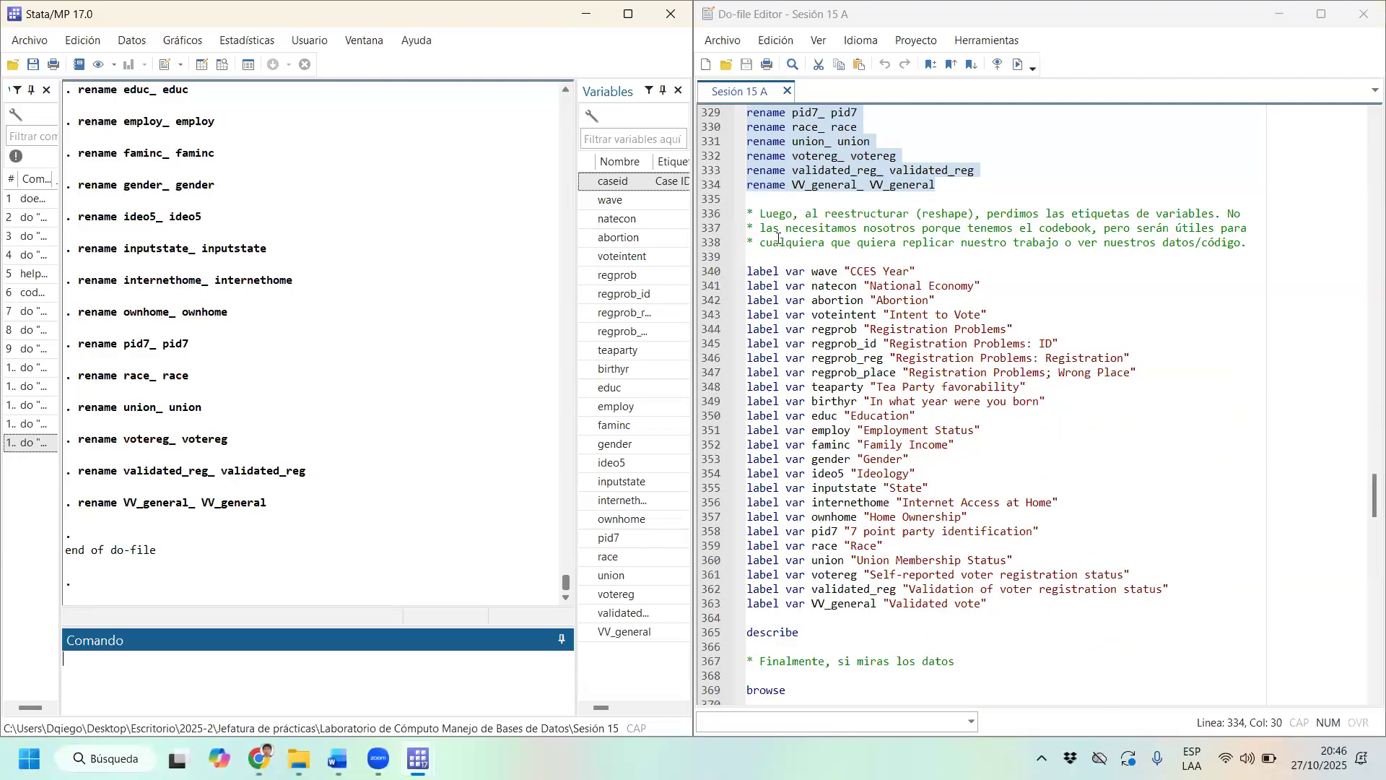
click(879, 258)
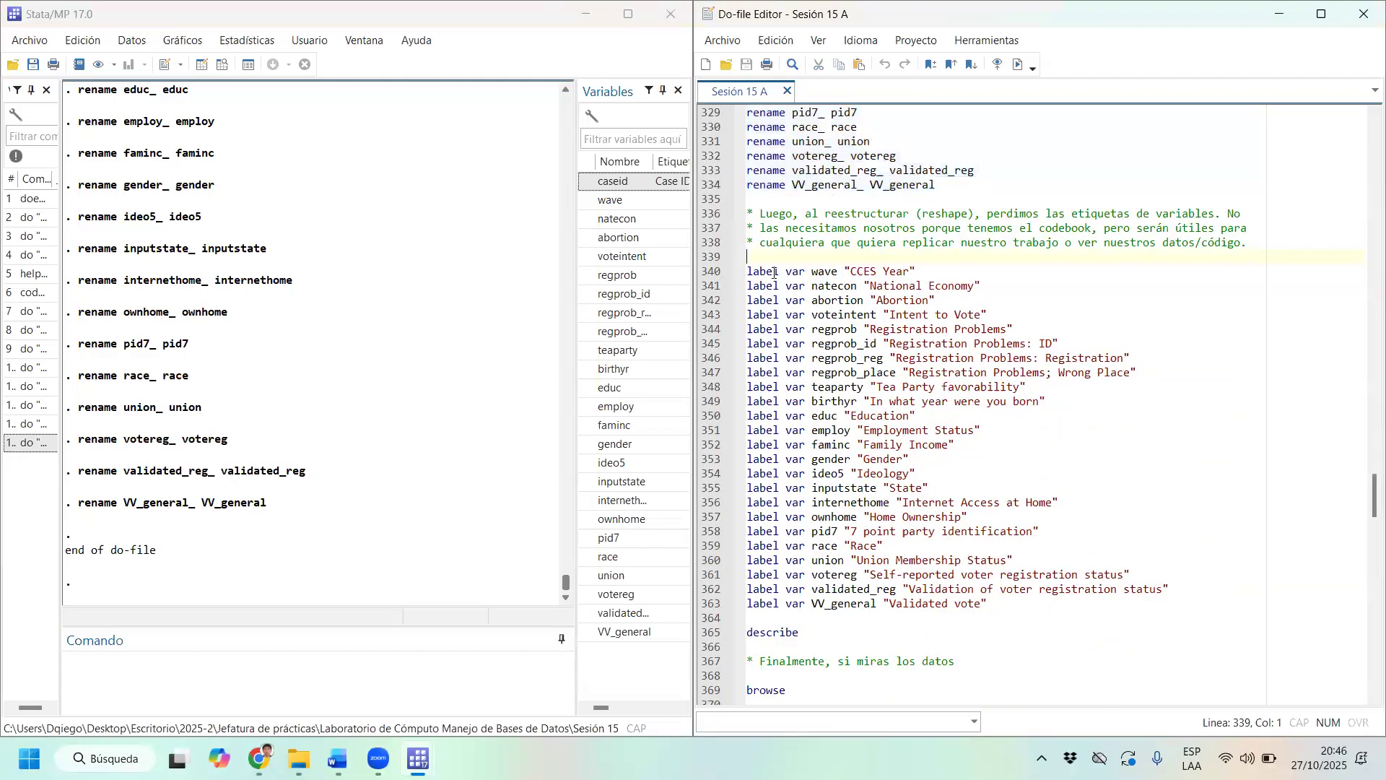
drag(779, 268, 745, 274)
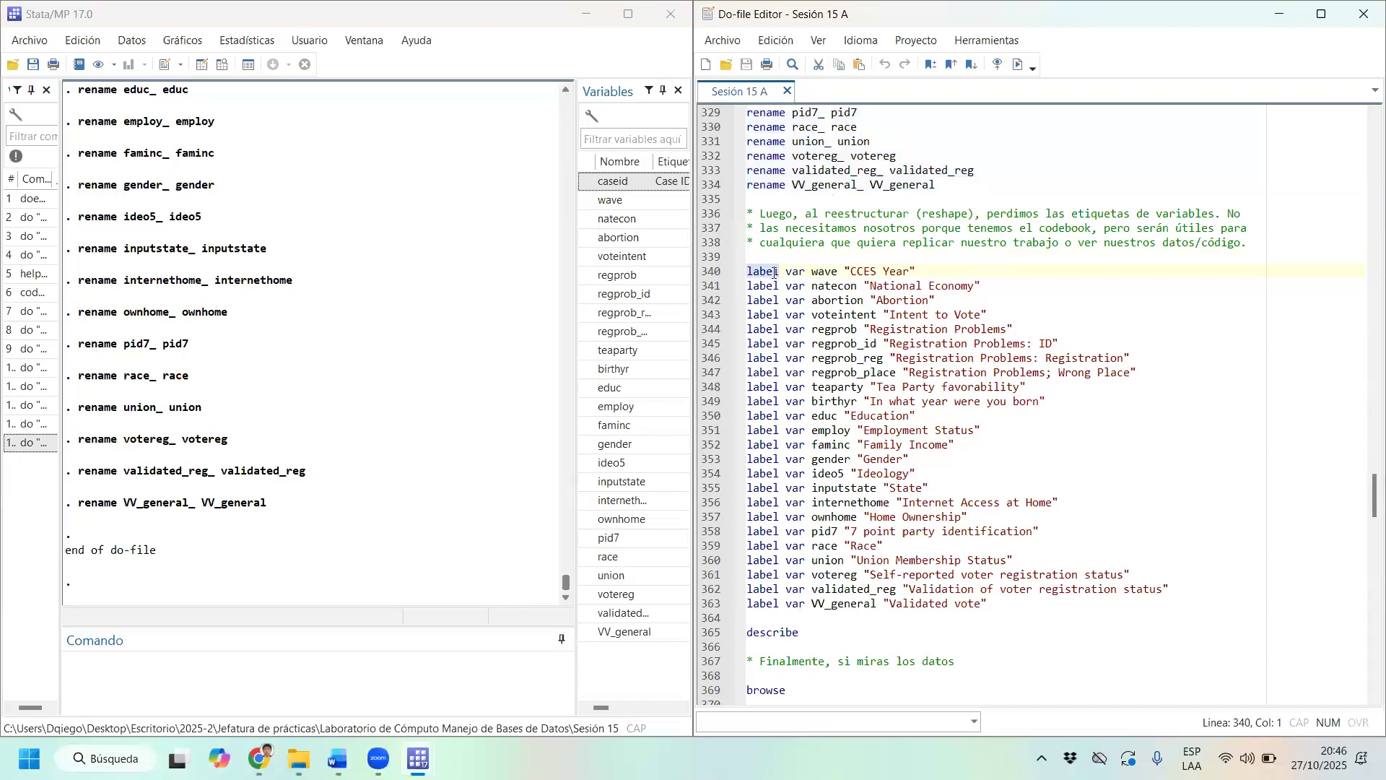
drag(932, 267, 808, 272)
drag(990, 283, 866, 285)
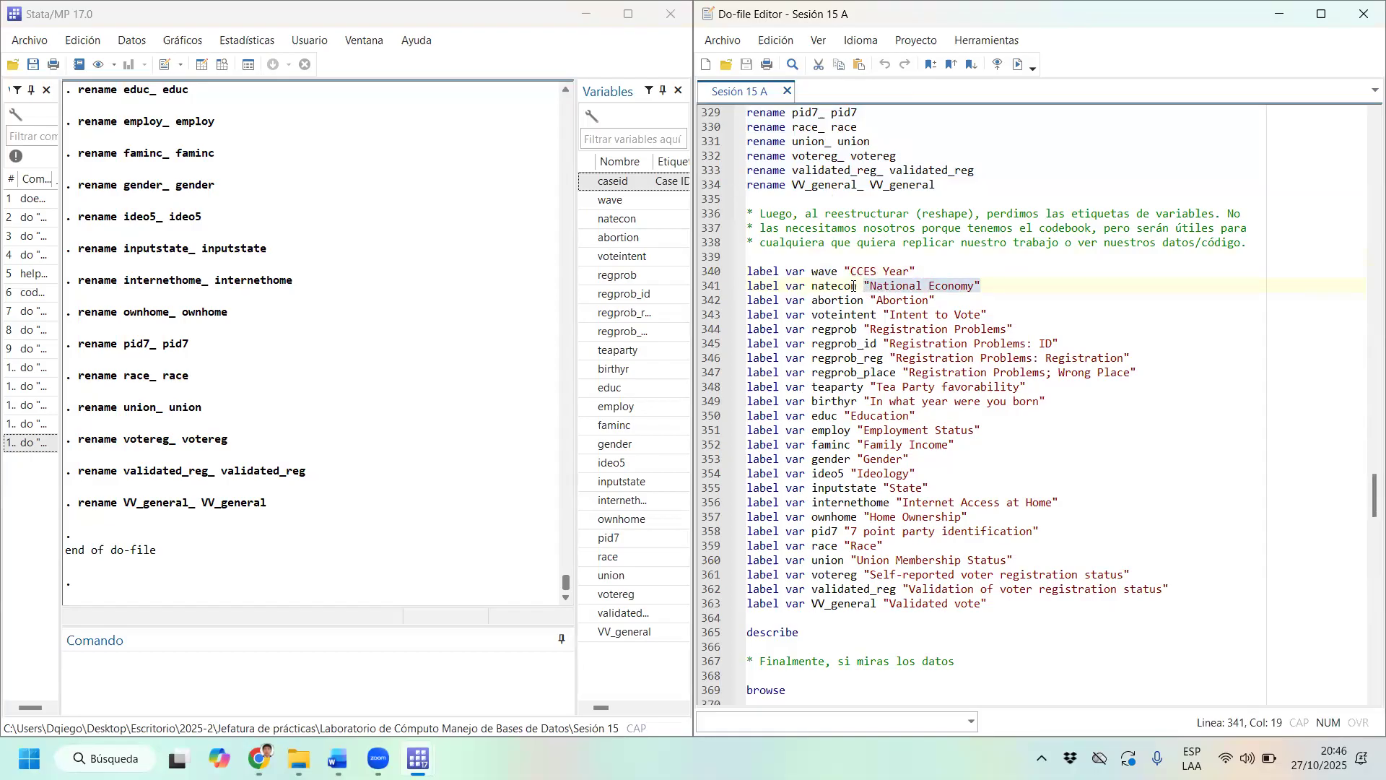
double_click(826, 286)
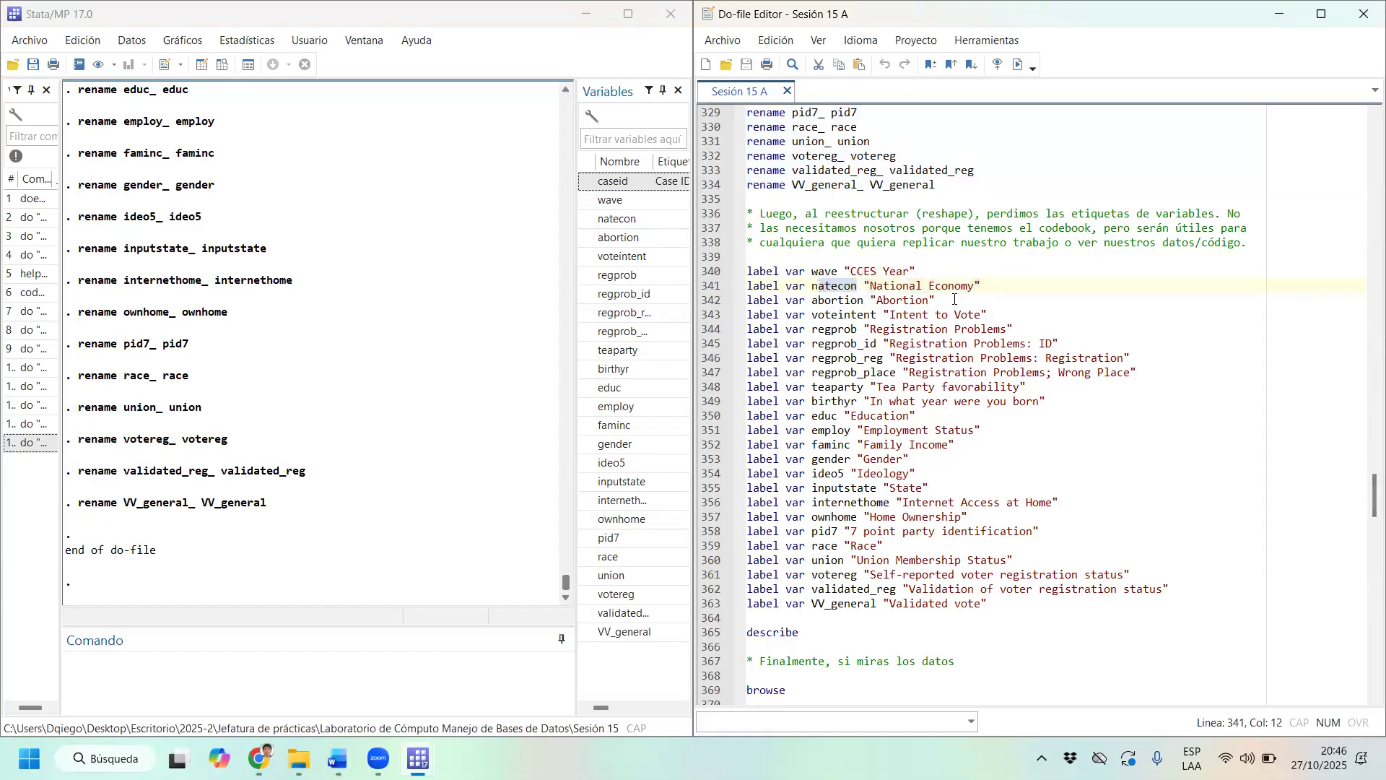
drag(936, 300, 818, 299)
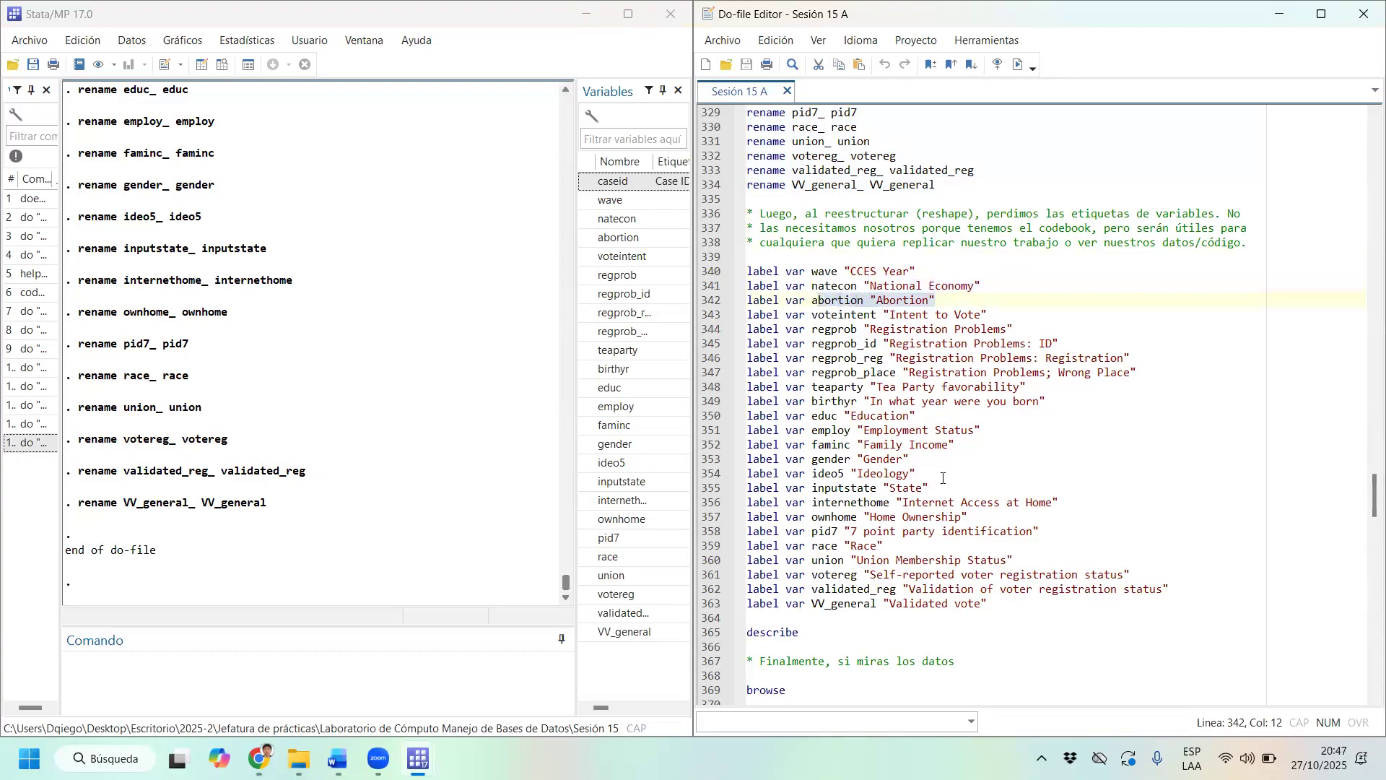
Run the label var block from wave to VV_general and review the variable labels in the data browser.
scroll(942, 478, down, 1)
drag(748, 575, 695, 235)
click(1018, 65)
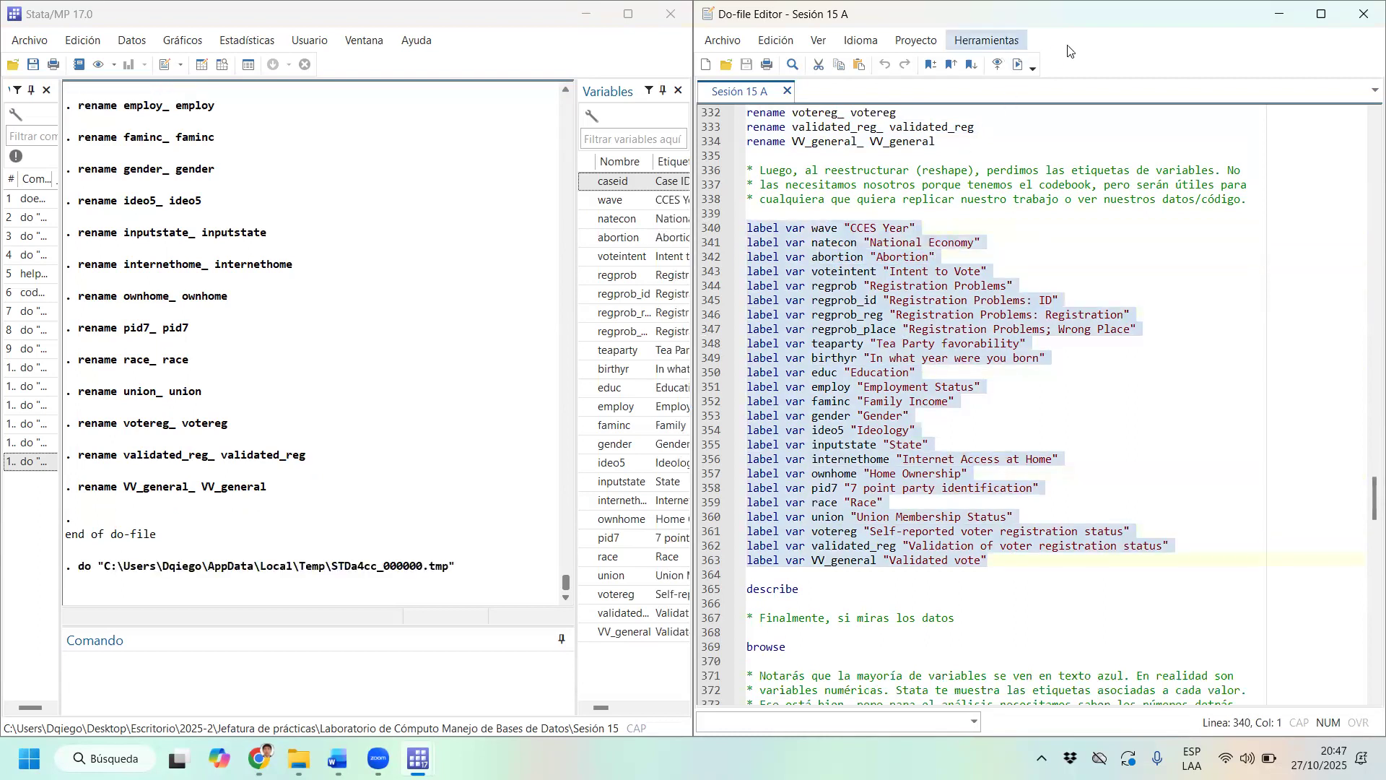
click(224, 65)
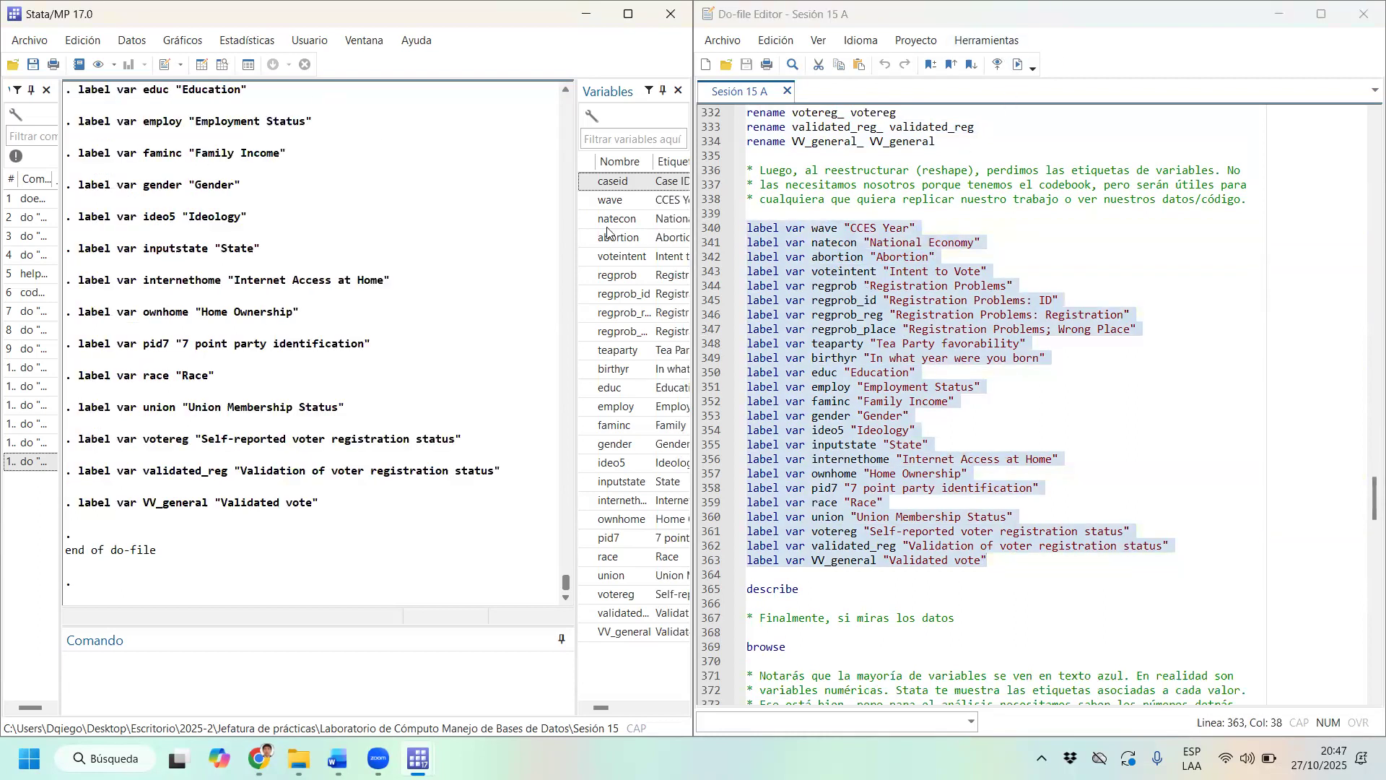
scroll(1112, 186, down, 4)
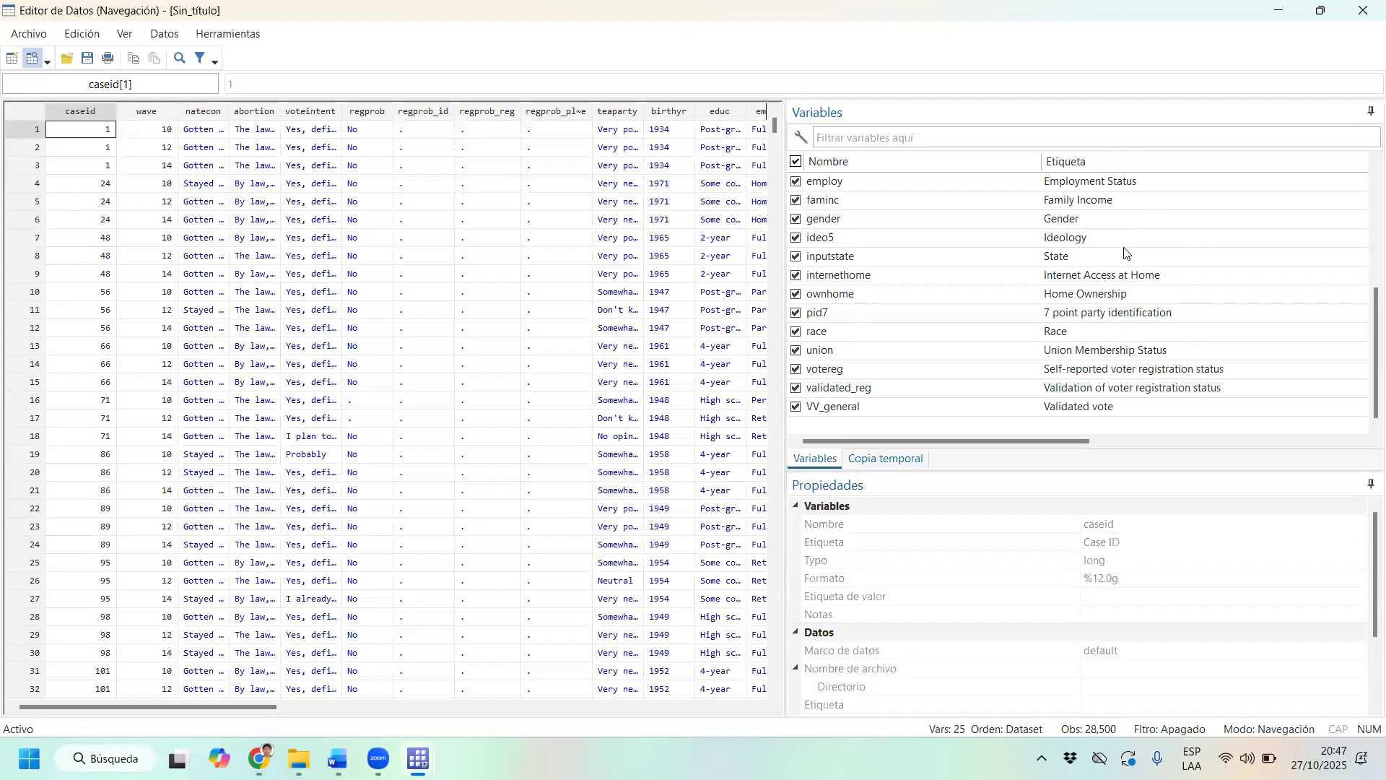
click(1363, 10)
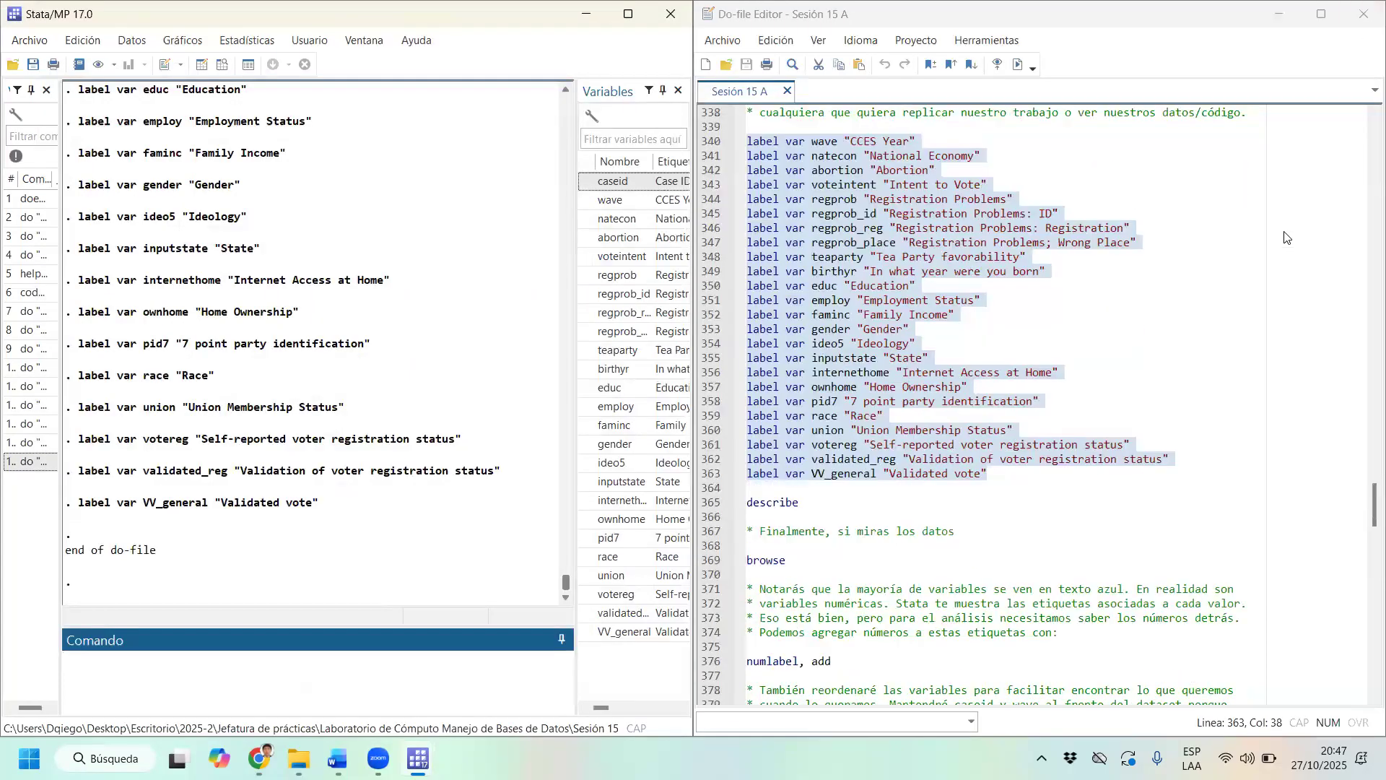
Run the describe and browse commands to list the long dataset's variables and open its data.
scroll(1285, 237, down, 6)
drag(747, 243, 748, 316)
click(1020, 68)
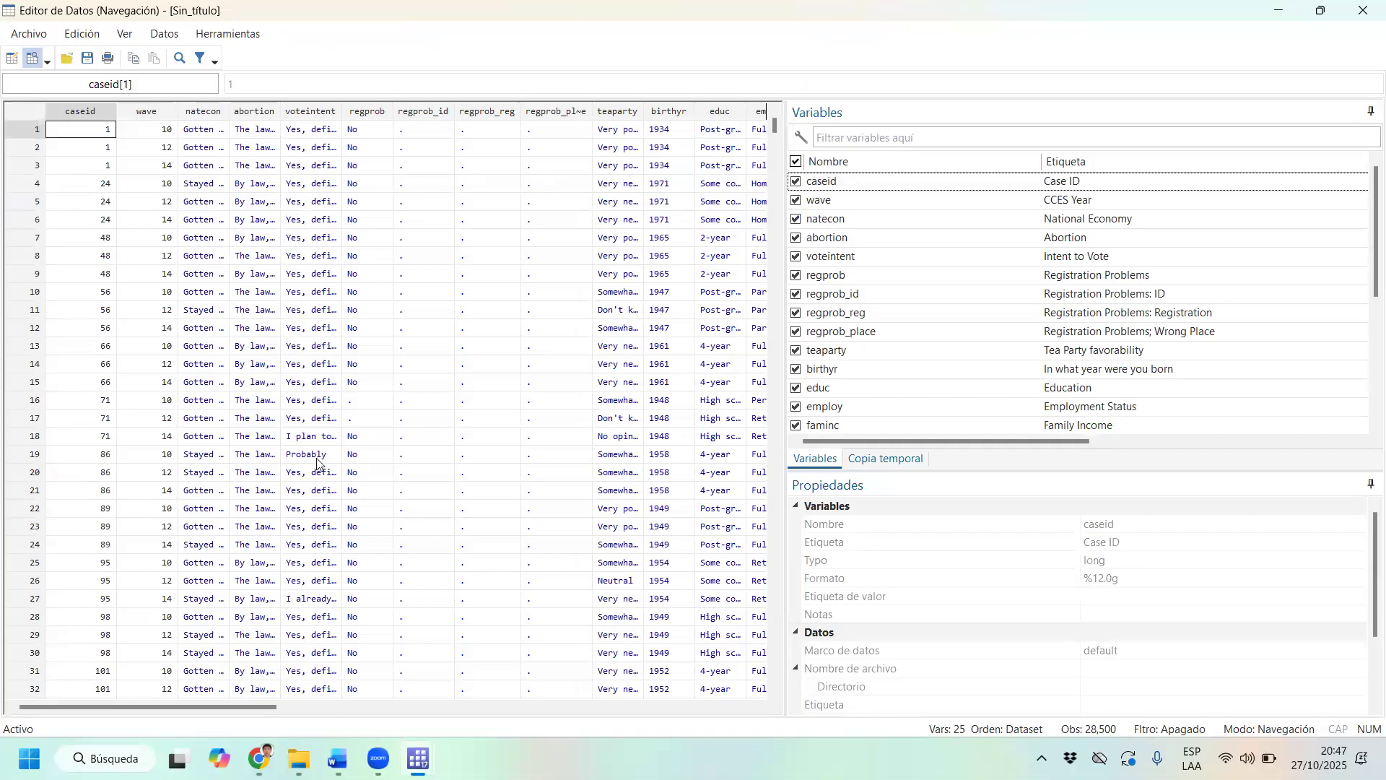
Widen the ideo5 column in the data browser and look through its ideology categories.
drag(257, 706, 435, 711)
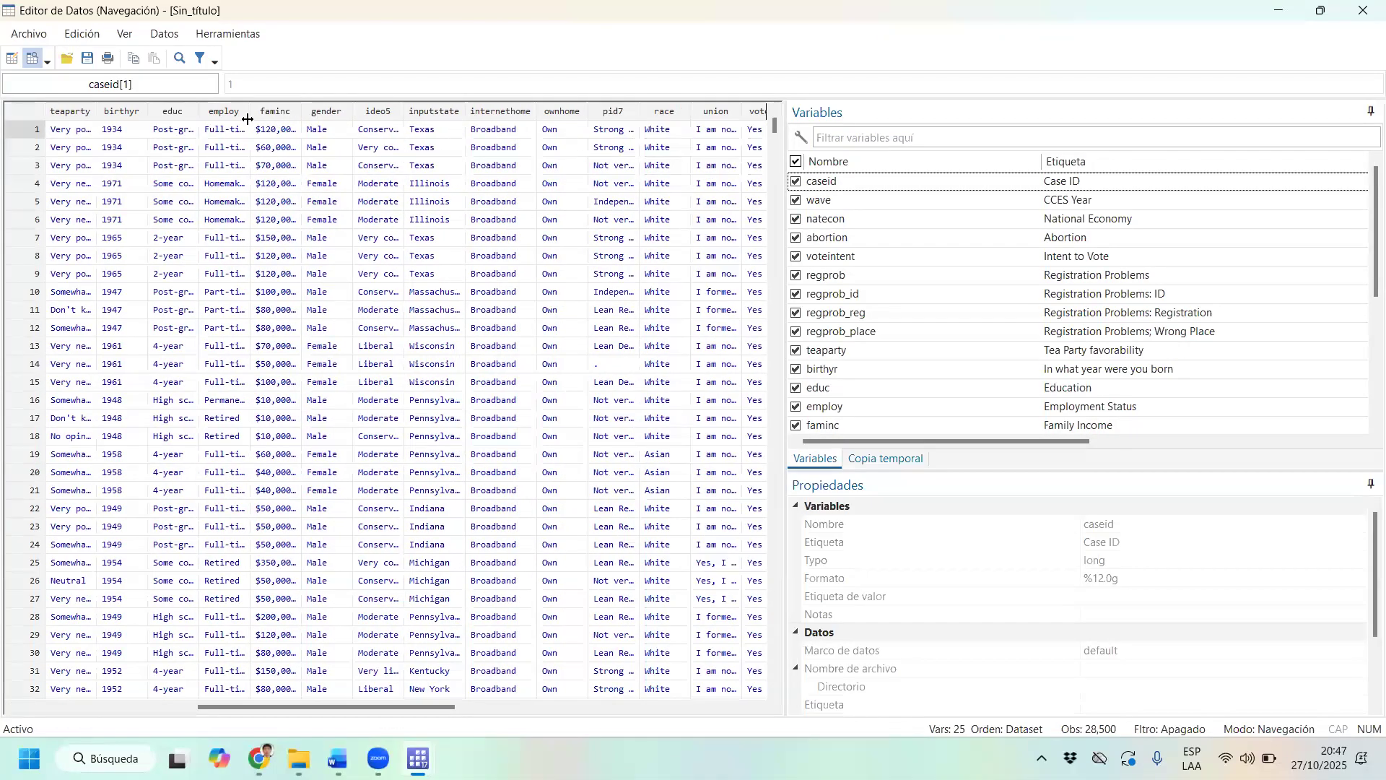
drag(403, 110, 509, 113)
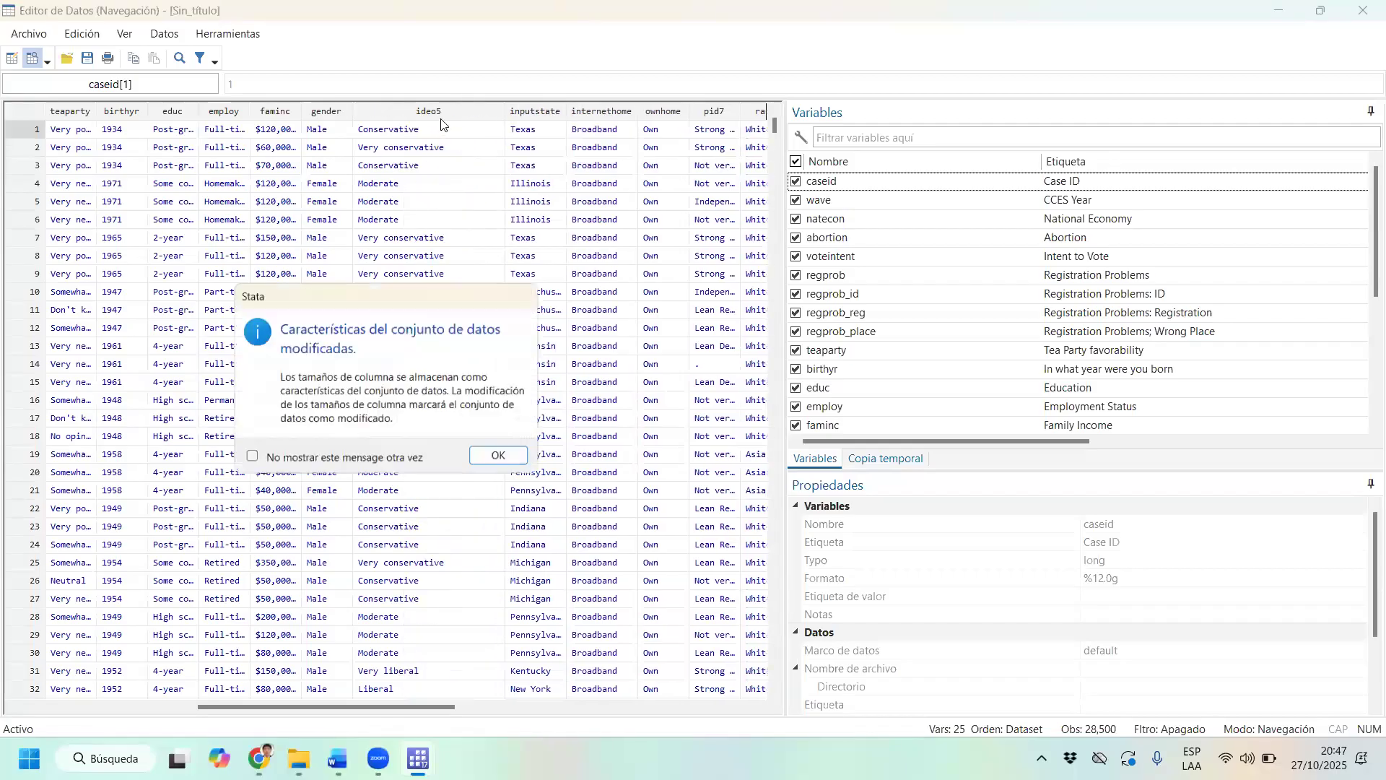
click(516, 460)
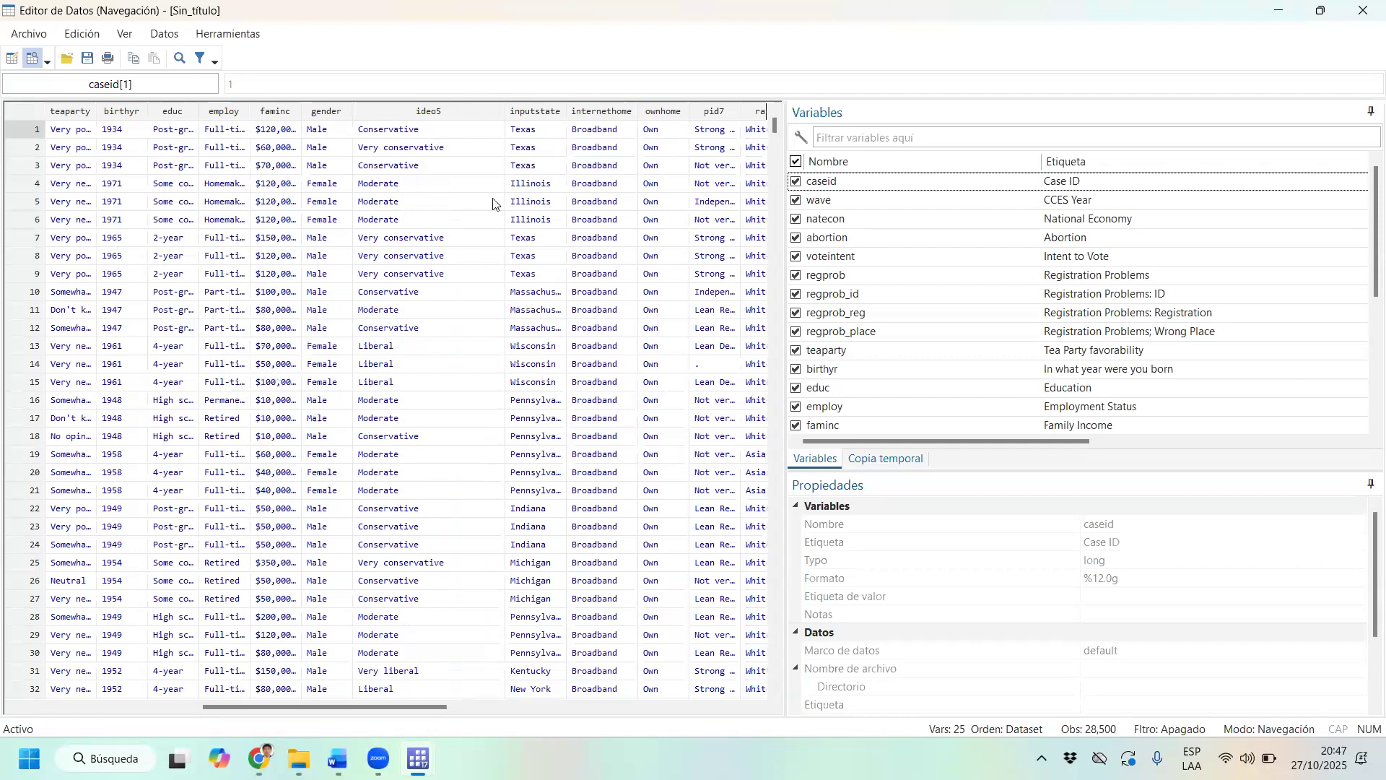
scroll(469, 204, down, 20)
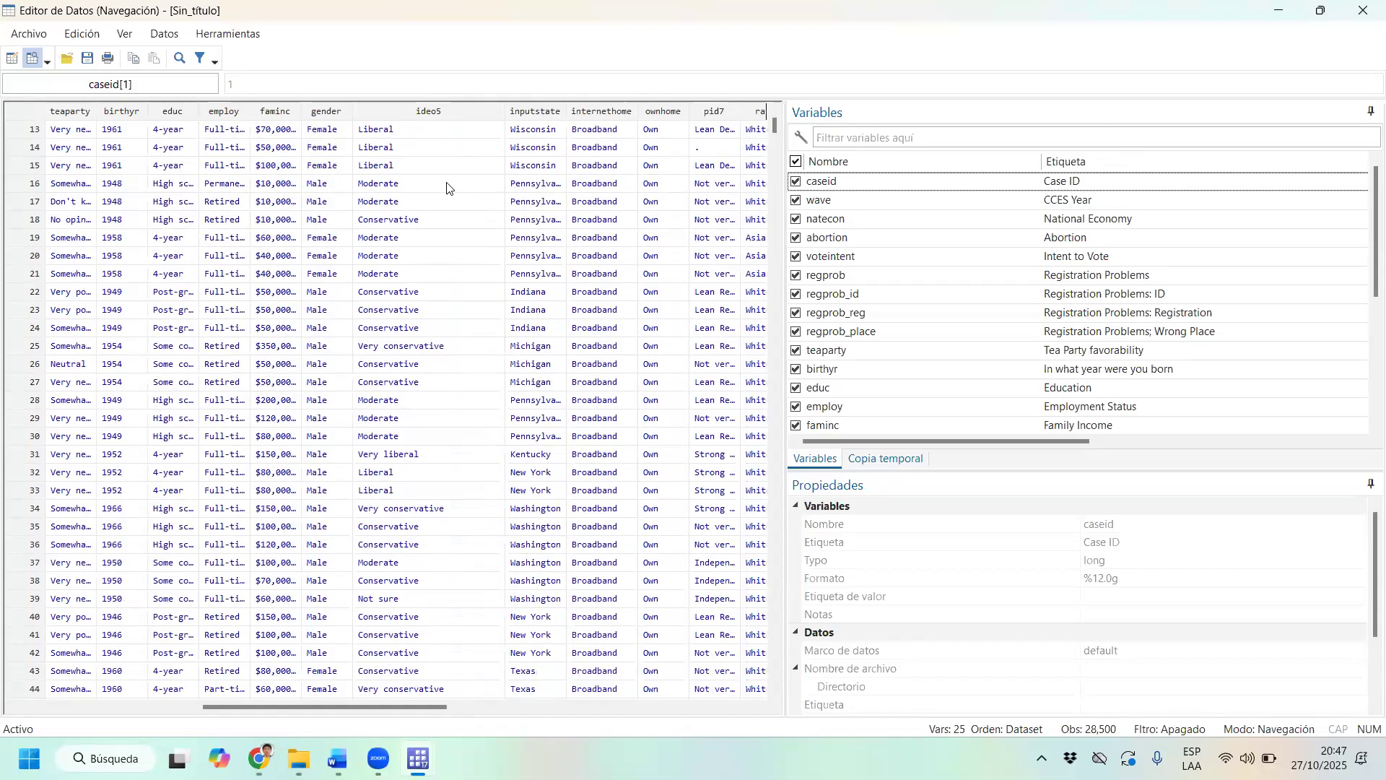
scroll(447, 202, up, 20)
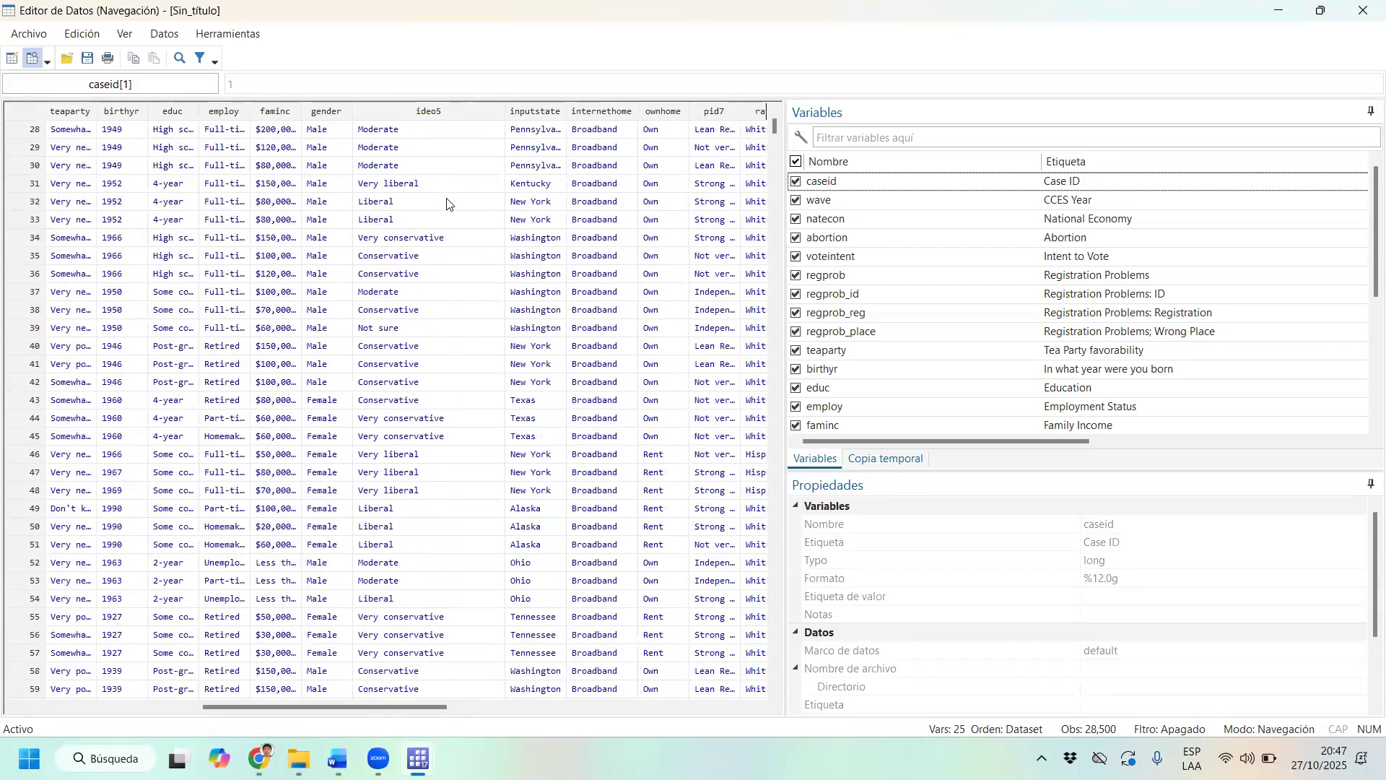
click(1365, 12)
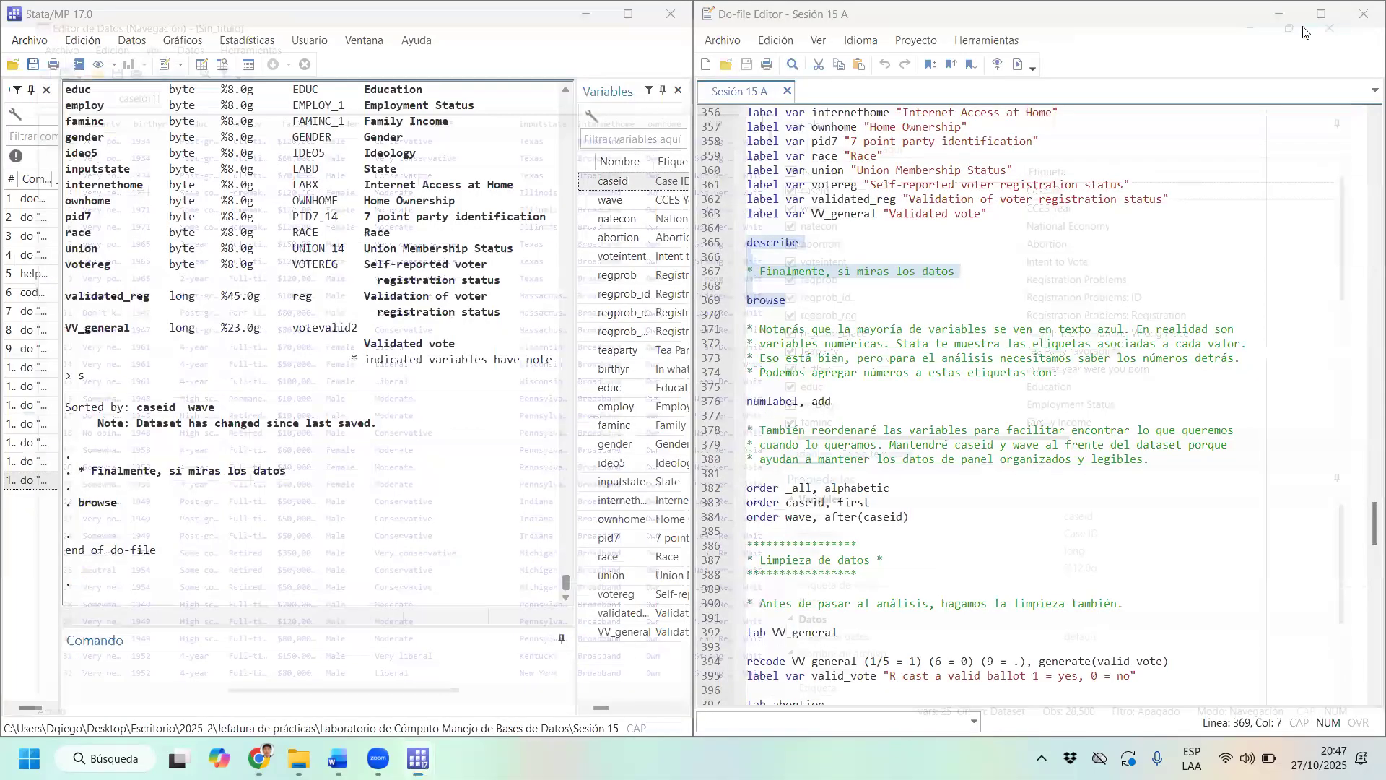
Open the long dataset in the data editor's edit mode and inspect the numeric code behind voteintent in row 2.
click(254, 70)
click(254, 70)
click(1108, 215)
click(201, 66)
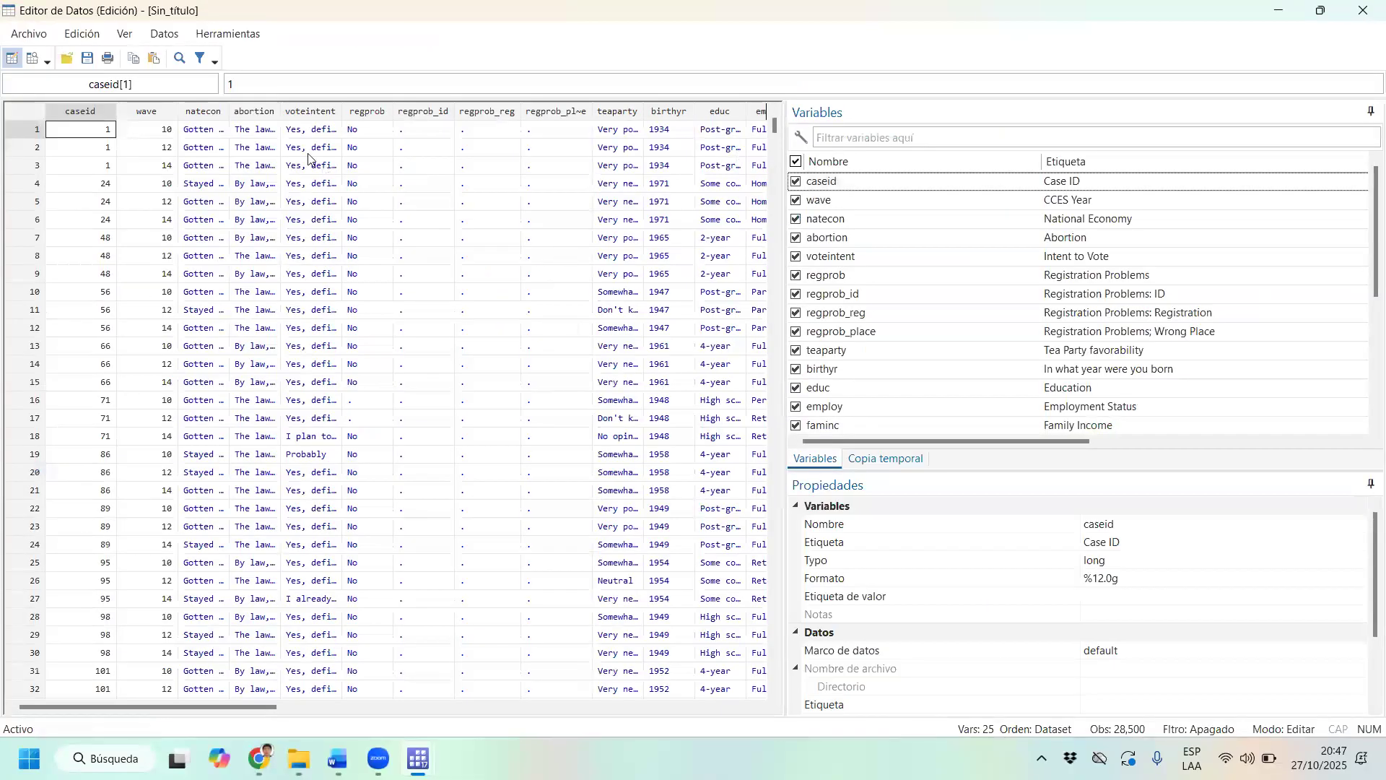
click(310, 148)
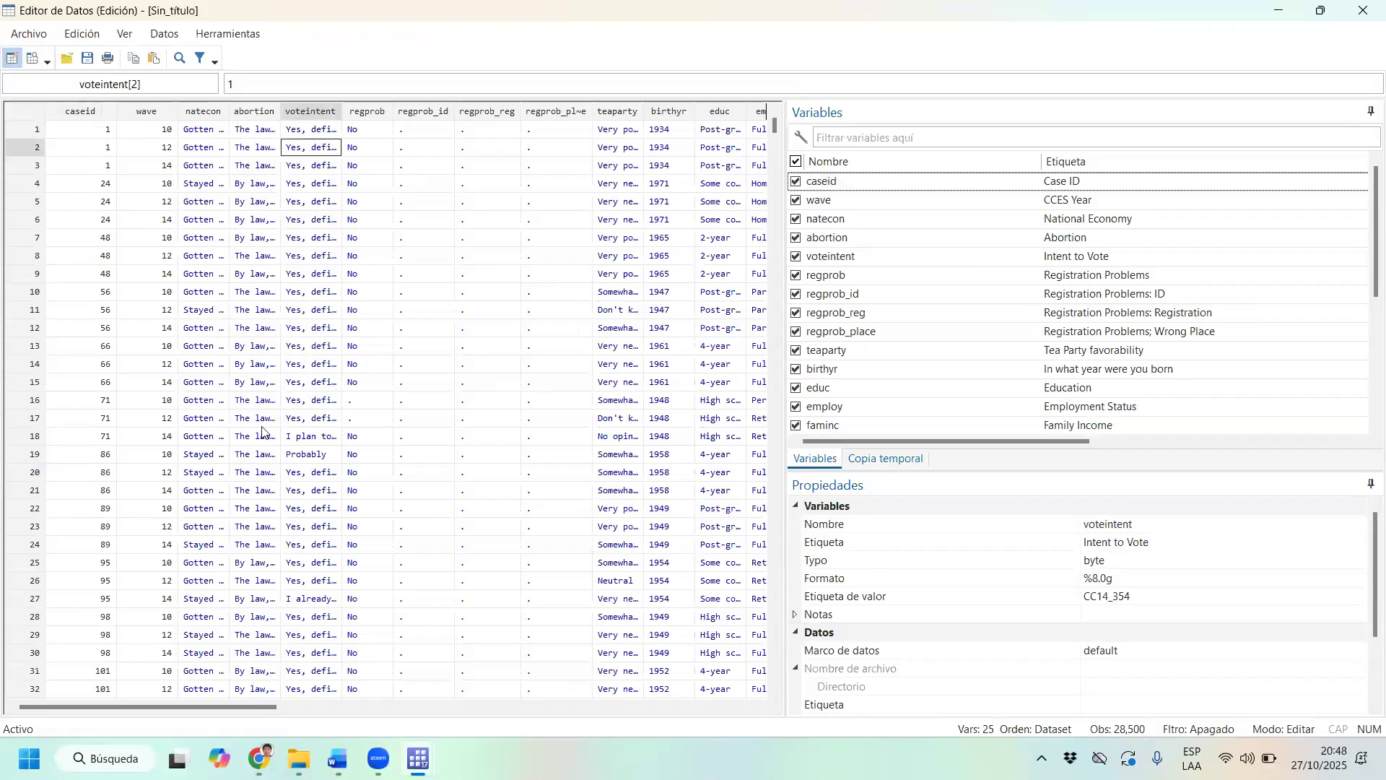
Inspect the numeric codes behind the ideo5 labels in rows 1, 5, 32 and 31, and close the data editor.
drag(225, 706, 348, 705)
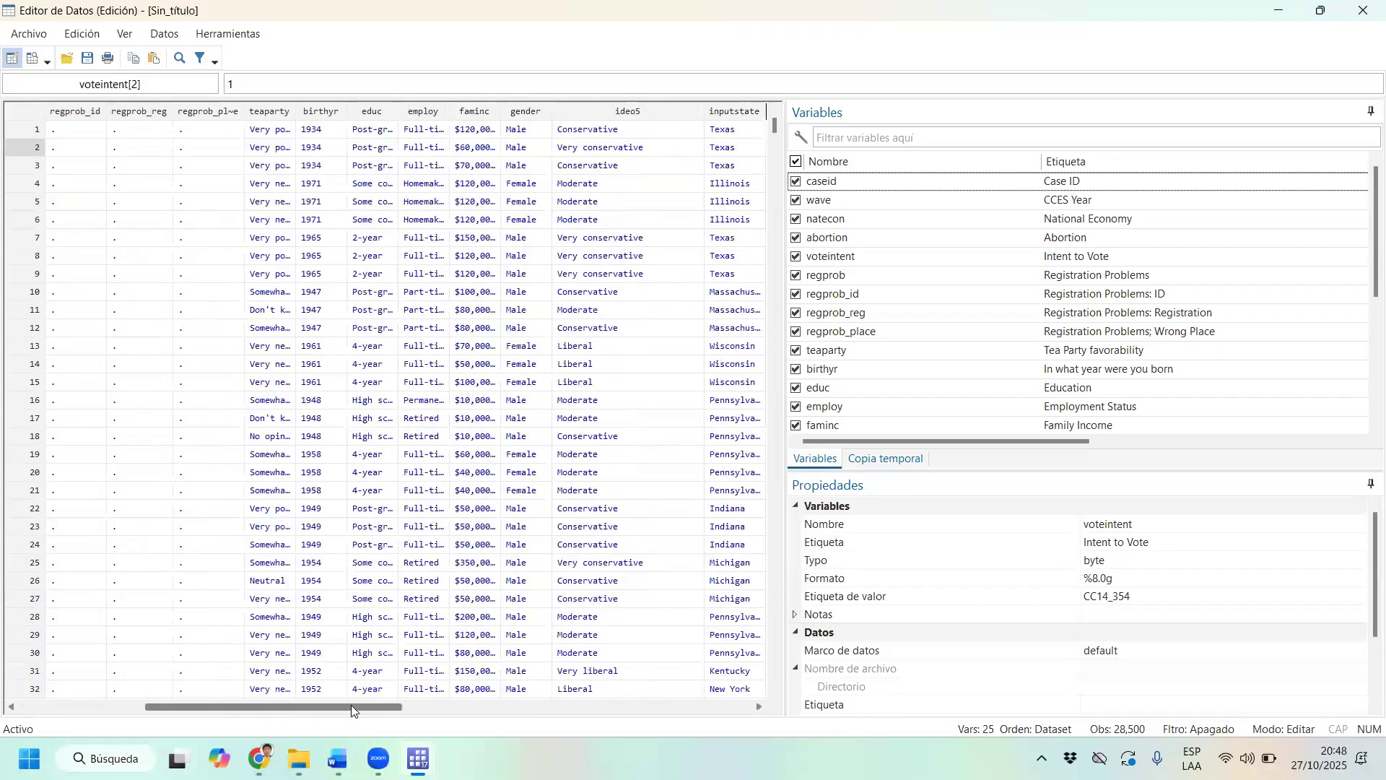
click(593, 130)
double_click(652, 134)
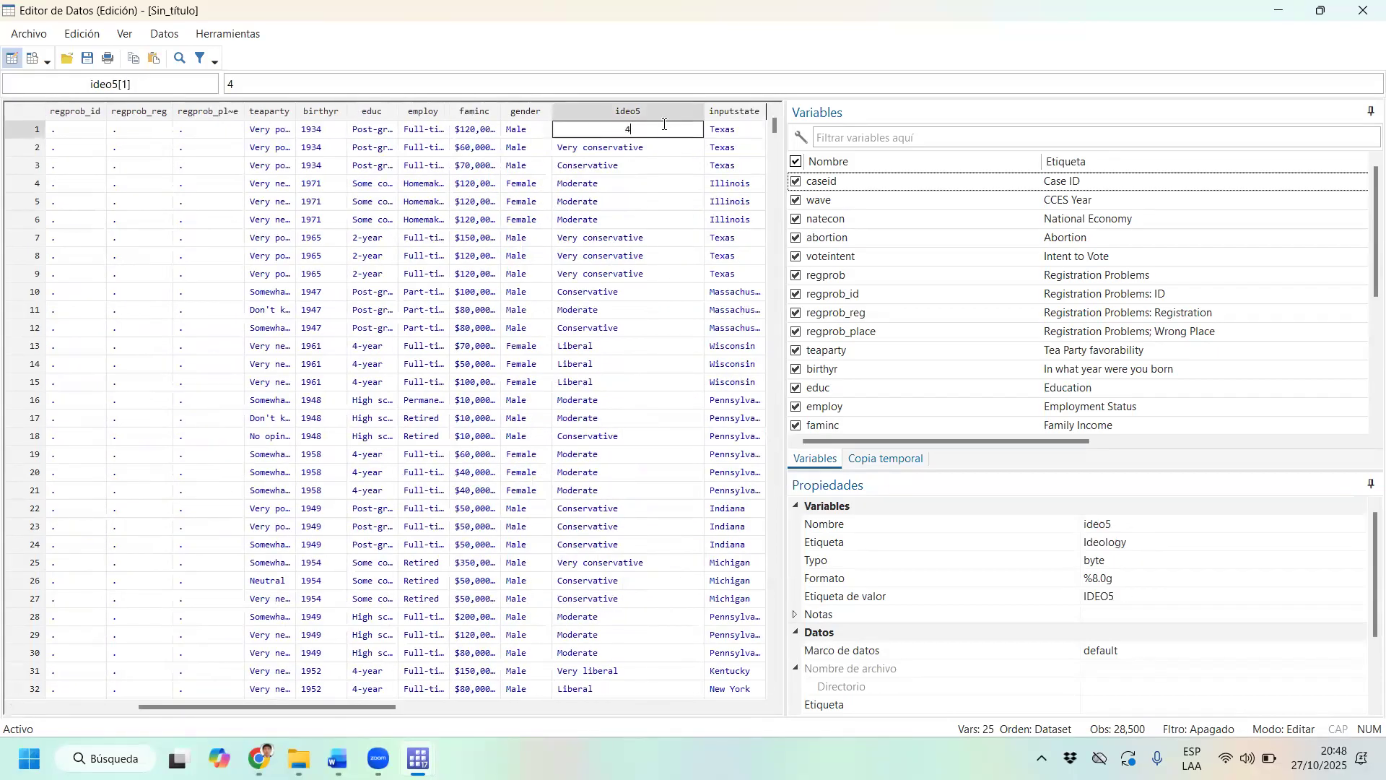
double_click(612, 205)
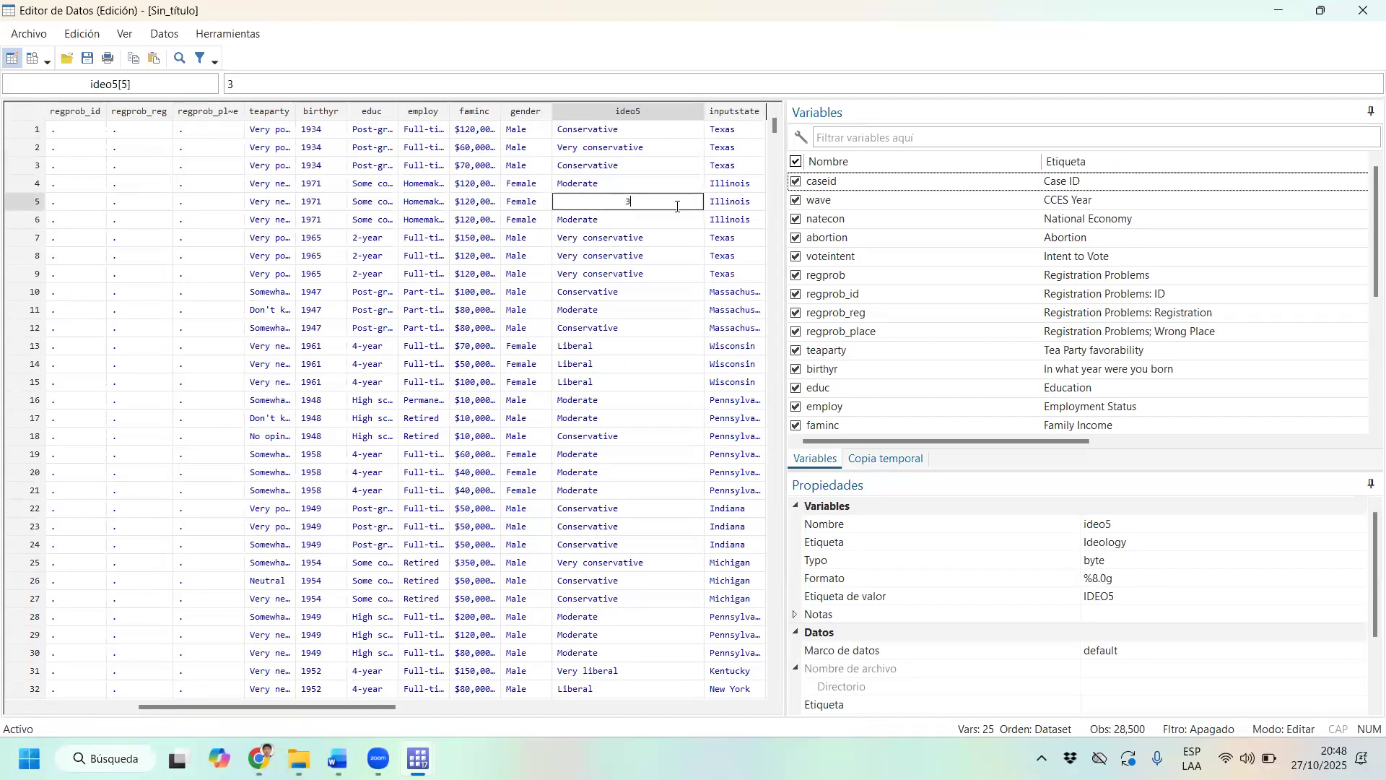
scroll(677, 206, down, 6)
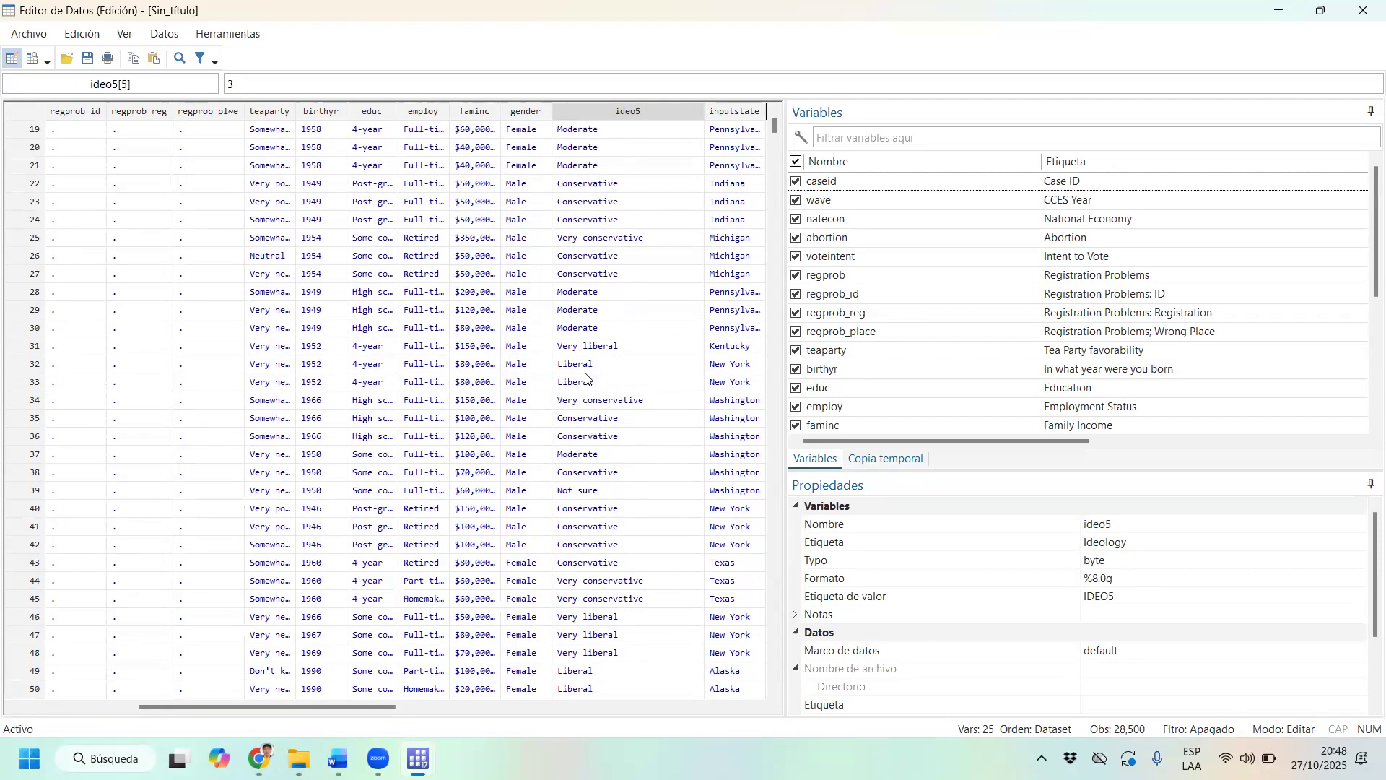
double_click(620, 361)
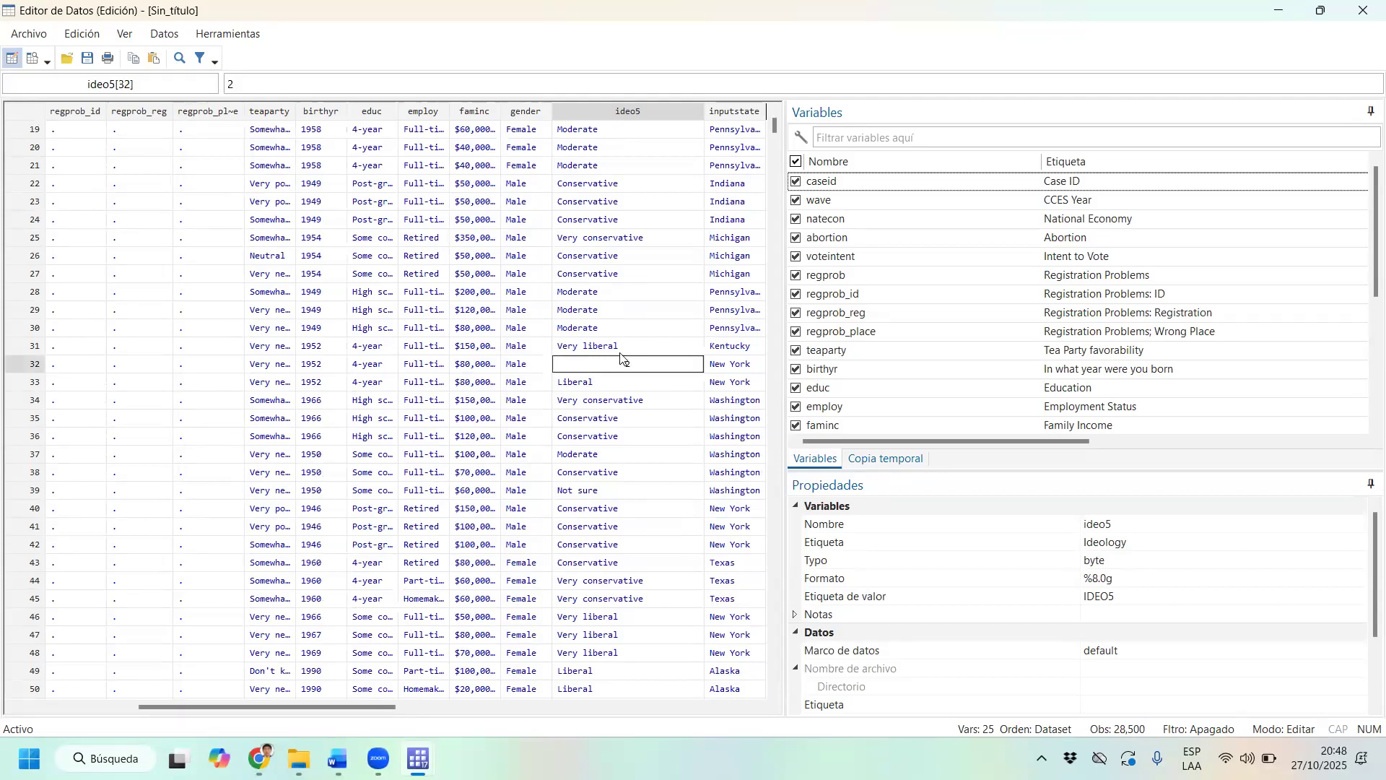
double_click(620, 349)
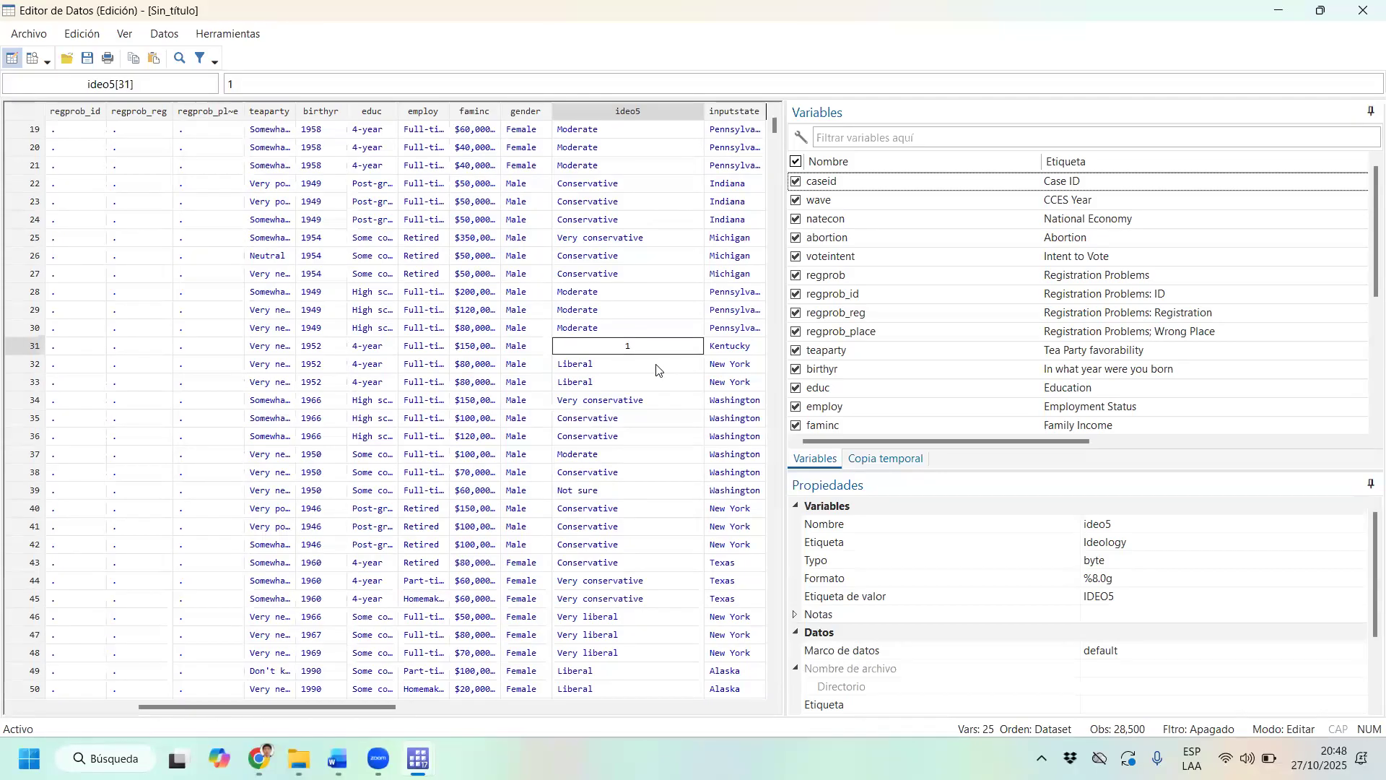
click(1364, 13)
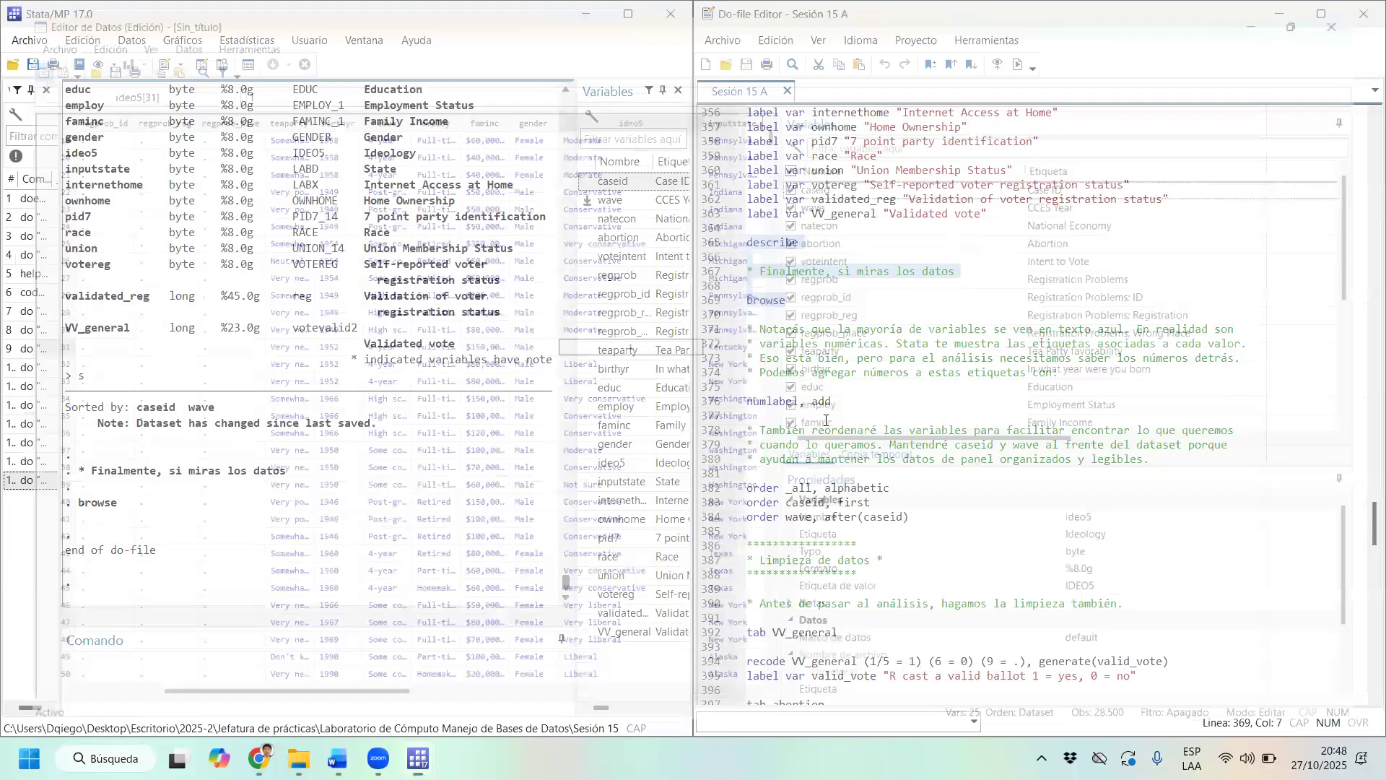
Open the long dataset in the data browser to view how its value labels appear before numlabel, and close it.
drag(758, 404, 748, 403)
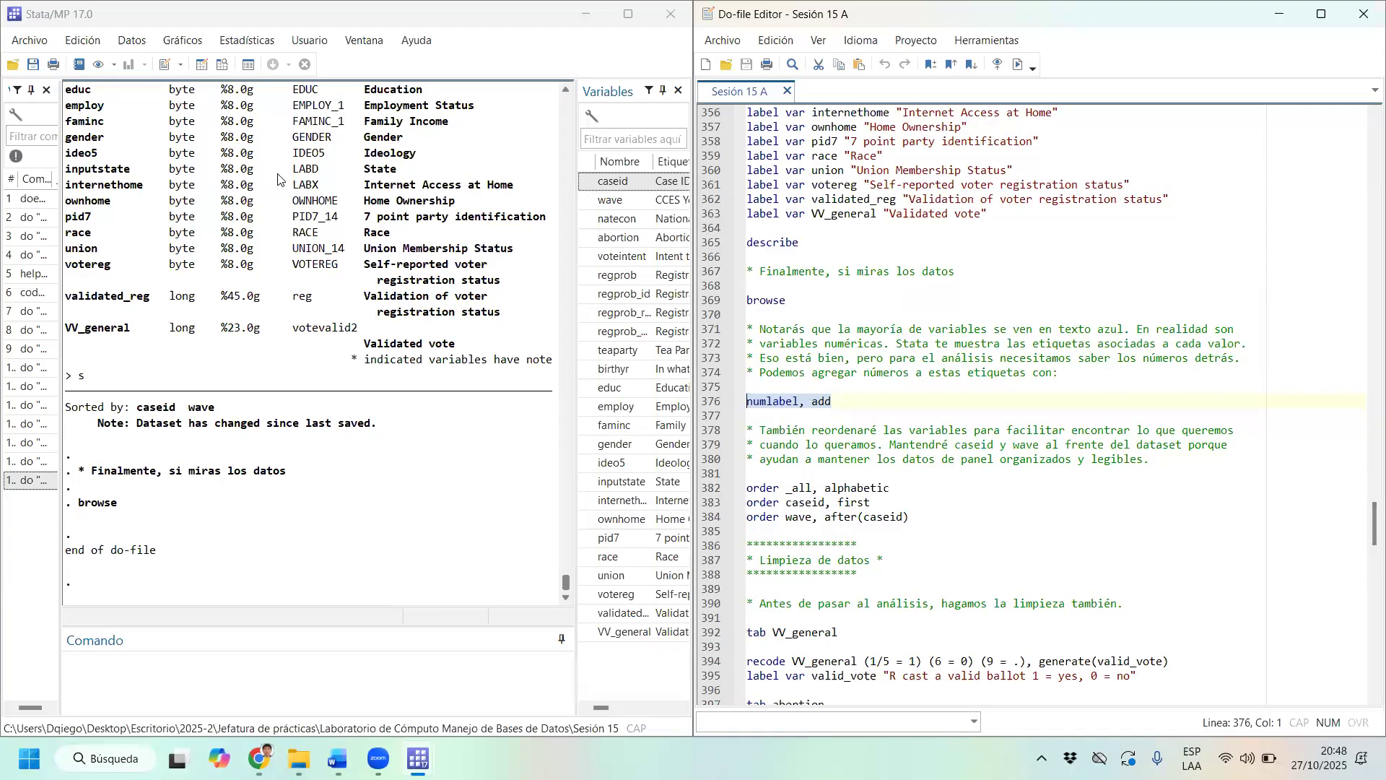
click(235, 71)
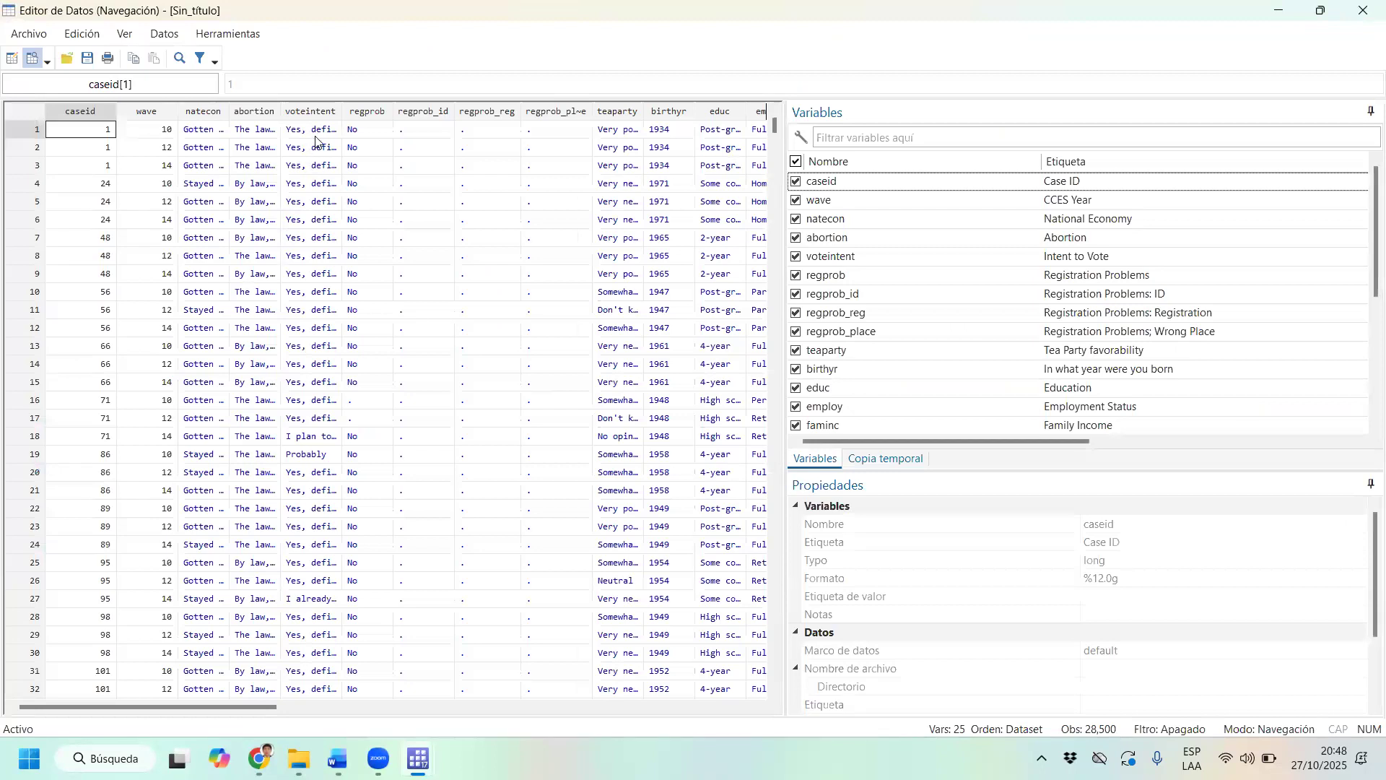
click(1362, 10)
Add the command tab ideo5 to the do-file above numlabel, add, filtering the variables list by id to find the variable name.
key(Up)
text(ta)
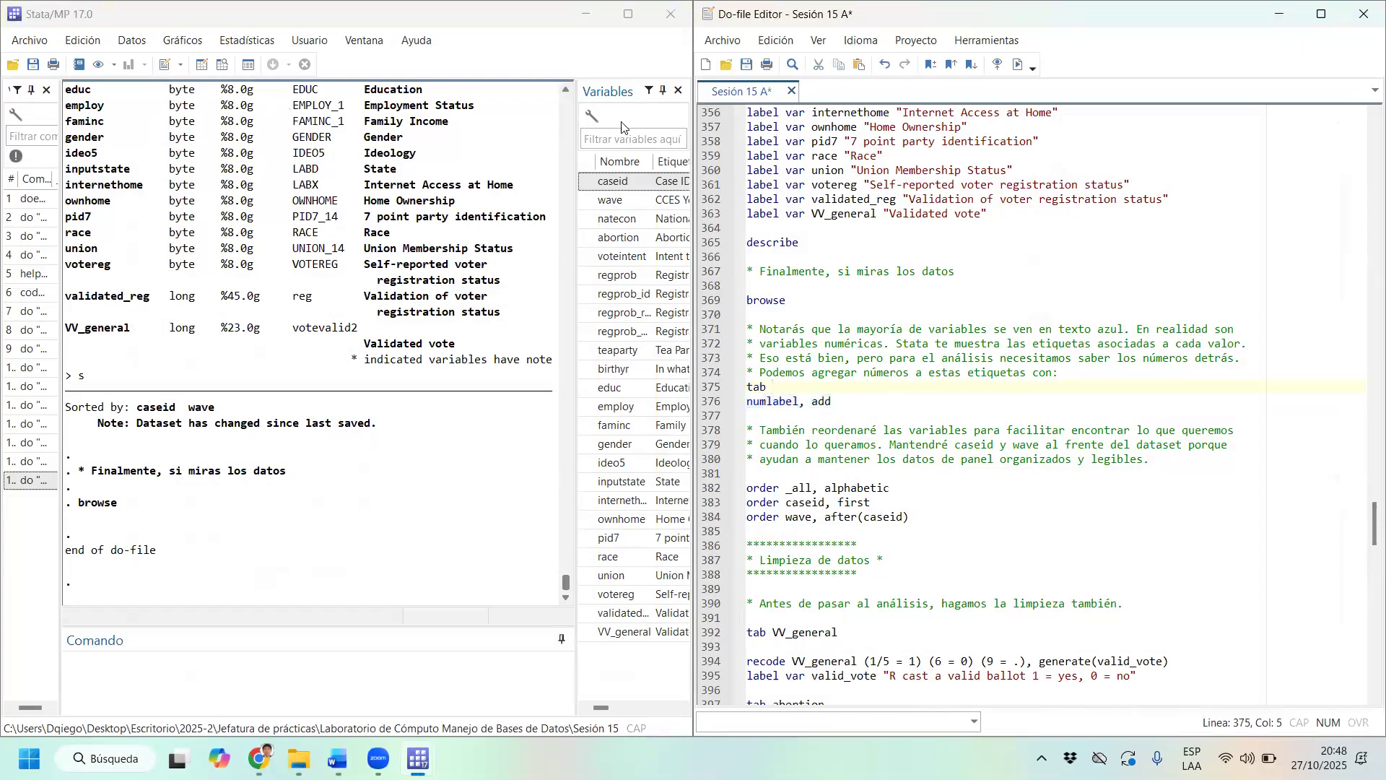
click(624, 135)
text(id)
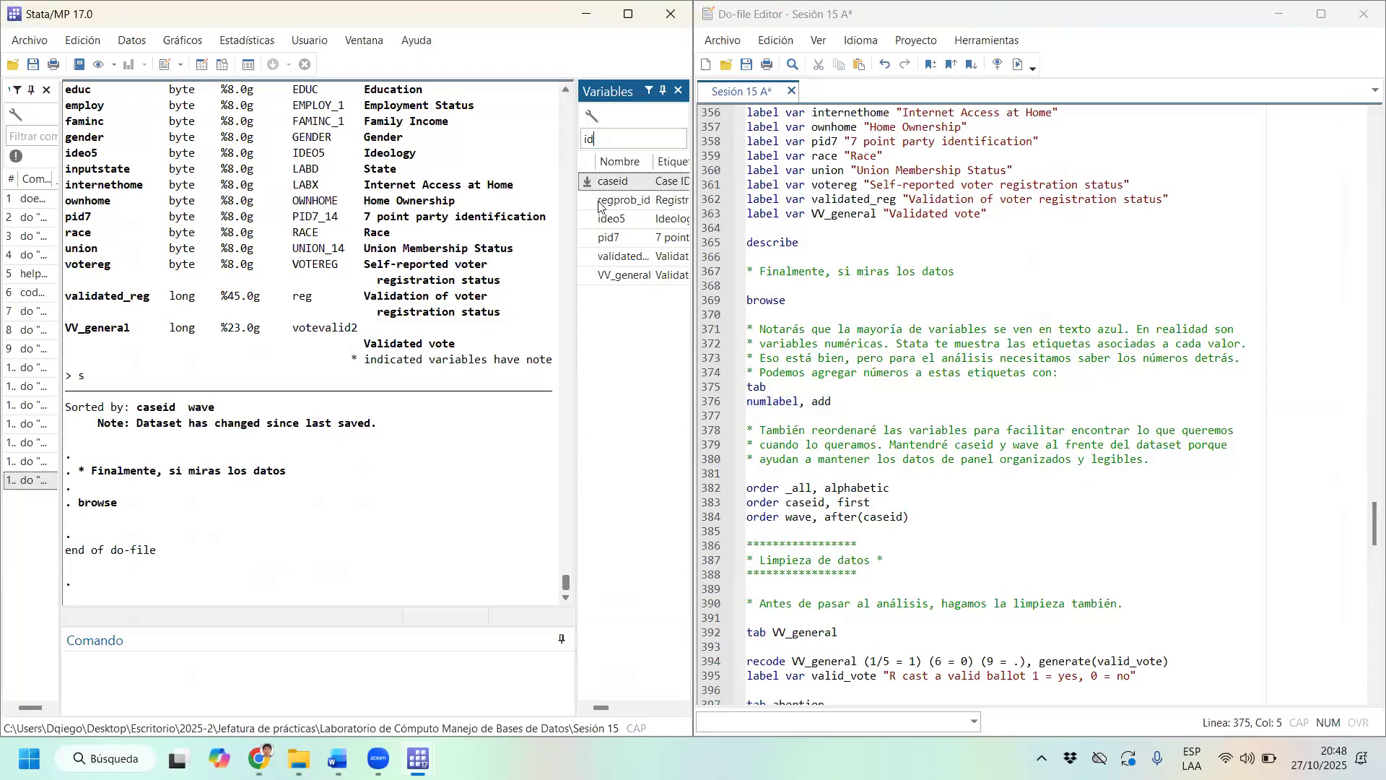
click(587, 218)
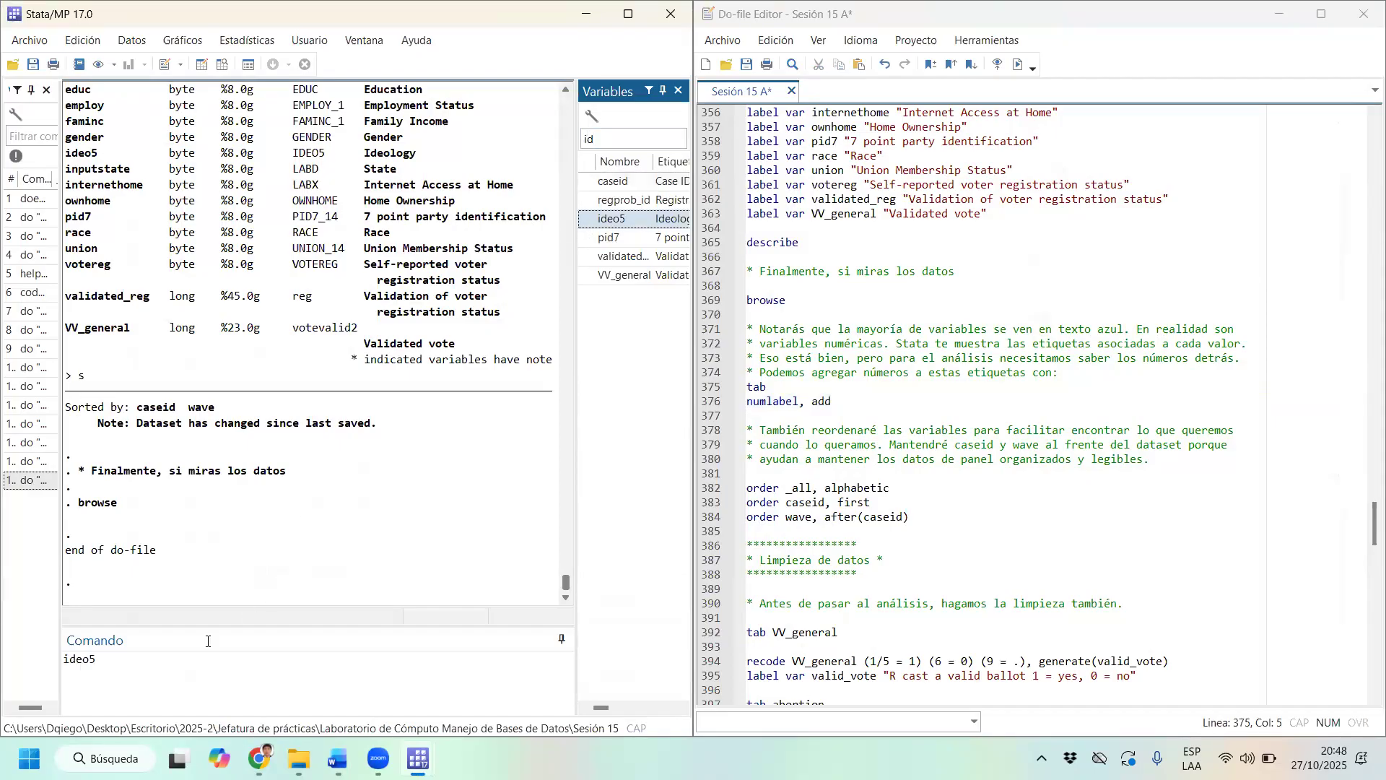
double_click(64, 658)
drag(753, 419, 774, 387)
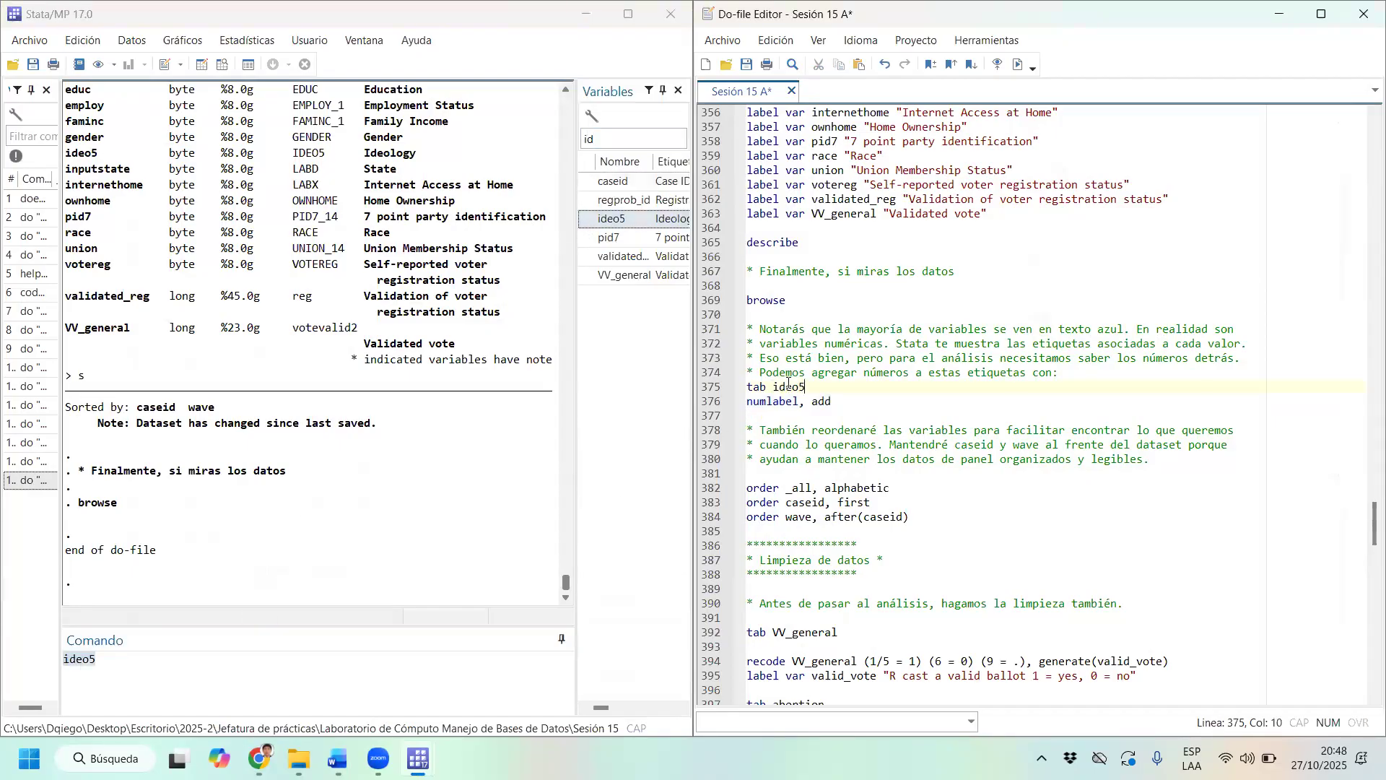
Run the tab ideo5 line and look over the ideology categories in the frequency table.
key(ctrl+d)
drag(101, 391, 201, 413)
drag(116, 426, 167, 475)
click(131, 428)
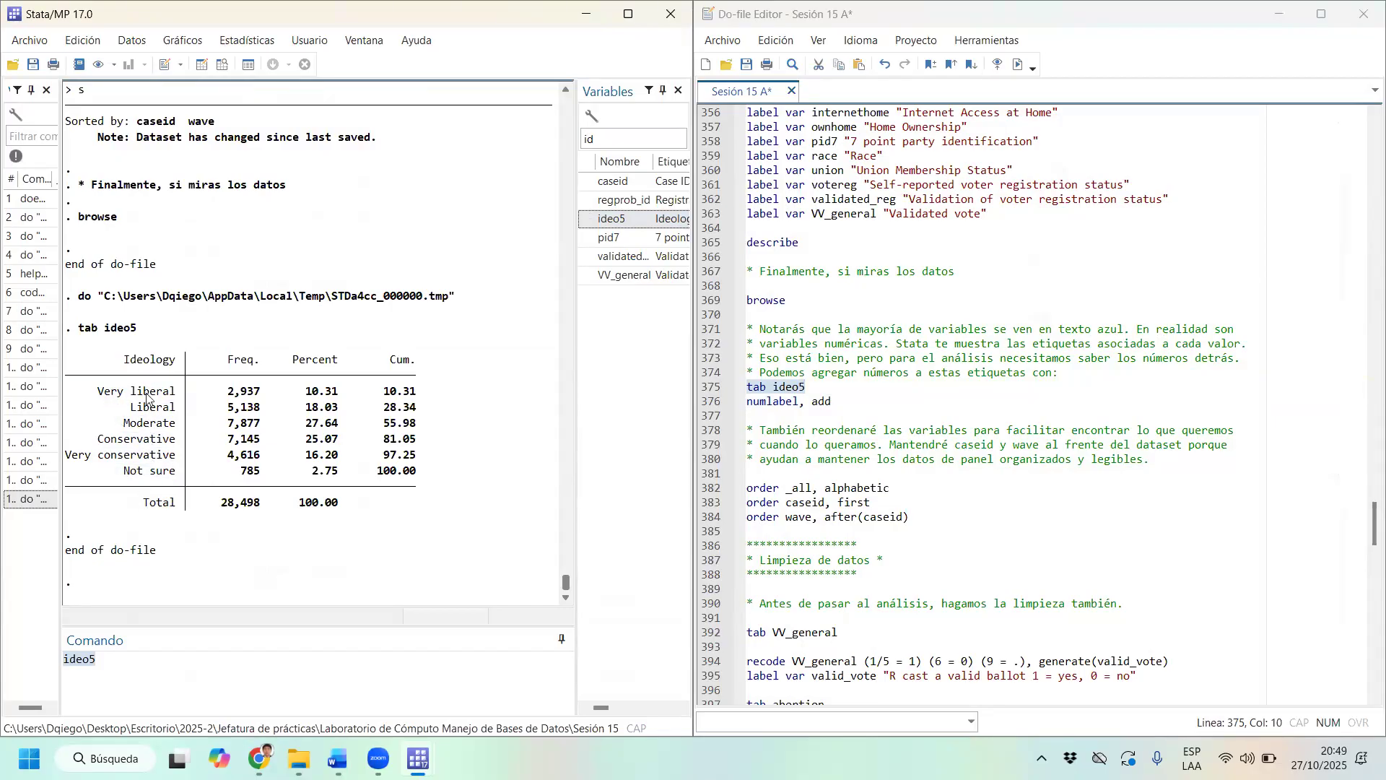
Run numlabel, add, and copy the tab ideo5 command onto the blank line below it in the do-file.
drag(761, 401, 796, 408)
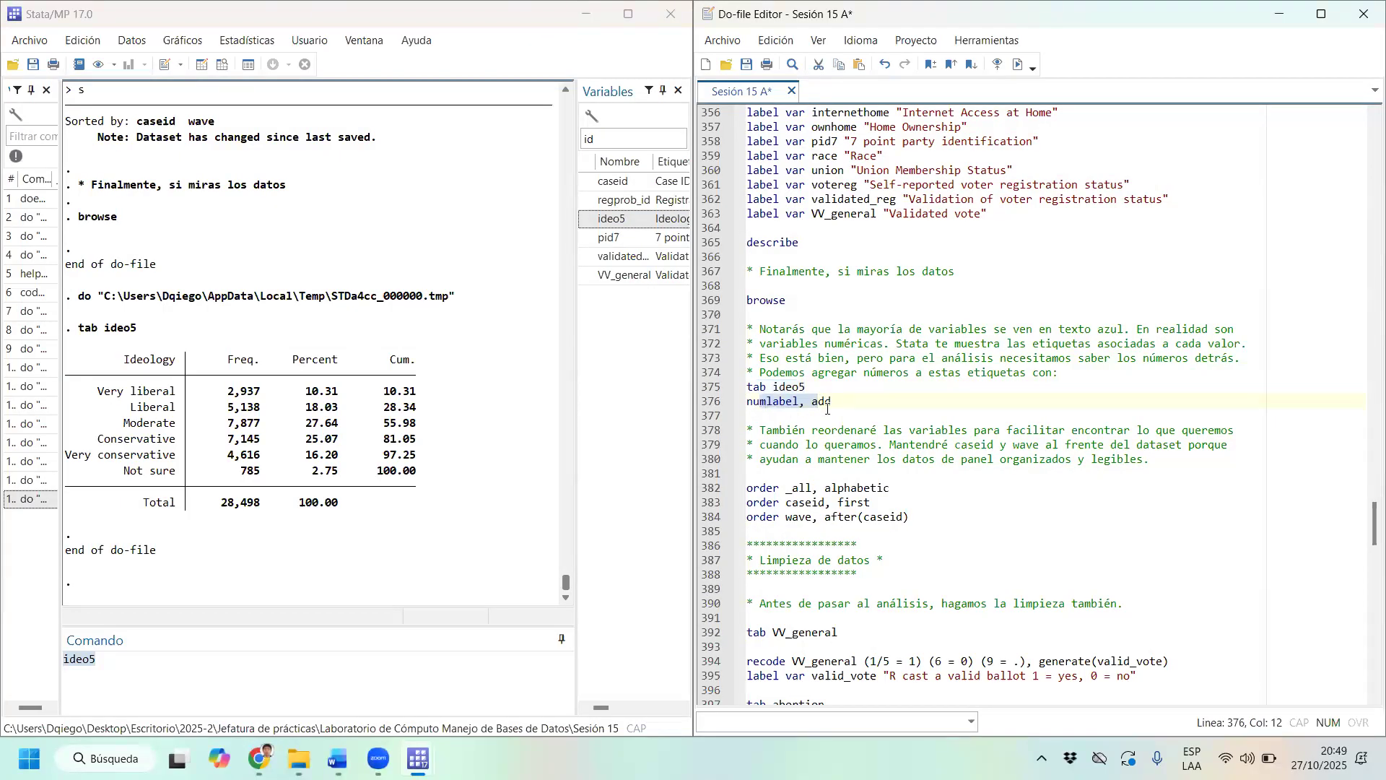
key(ctrl+d)
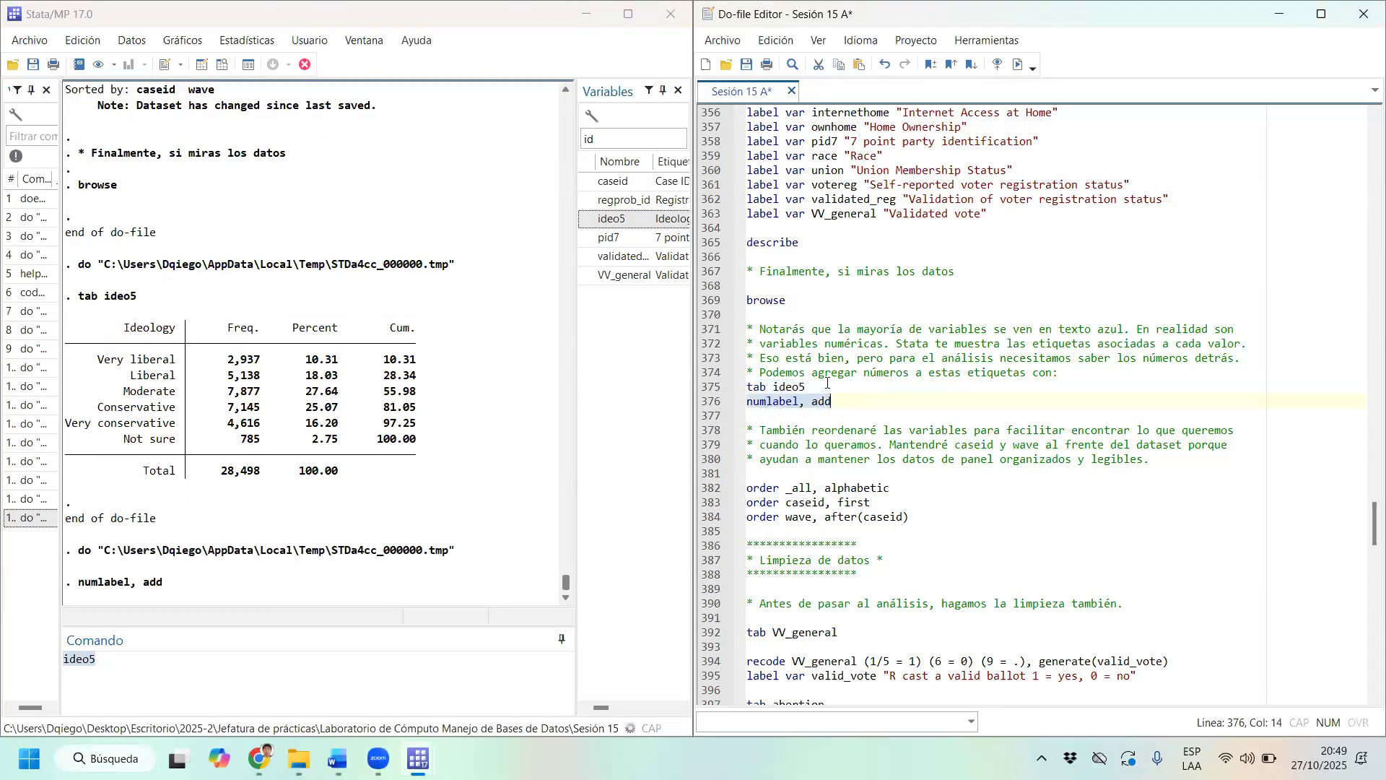
drag(807, 387, 747, 387)
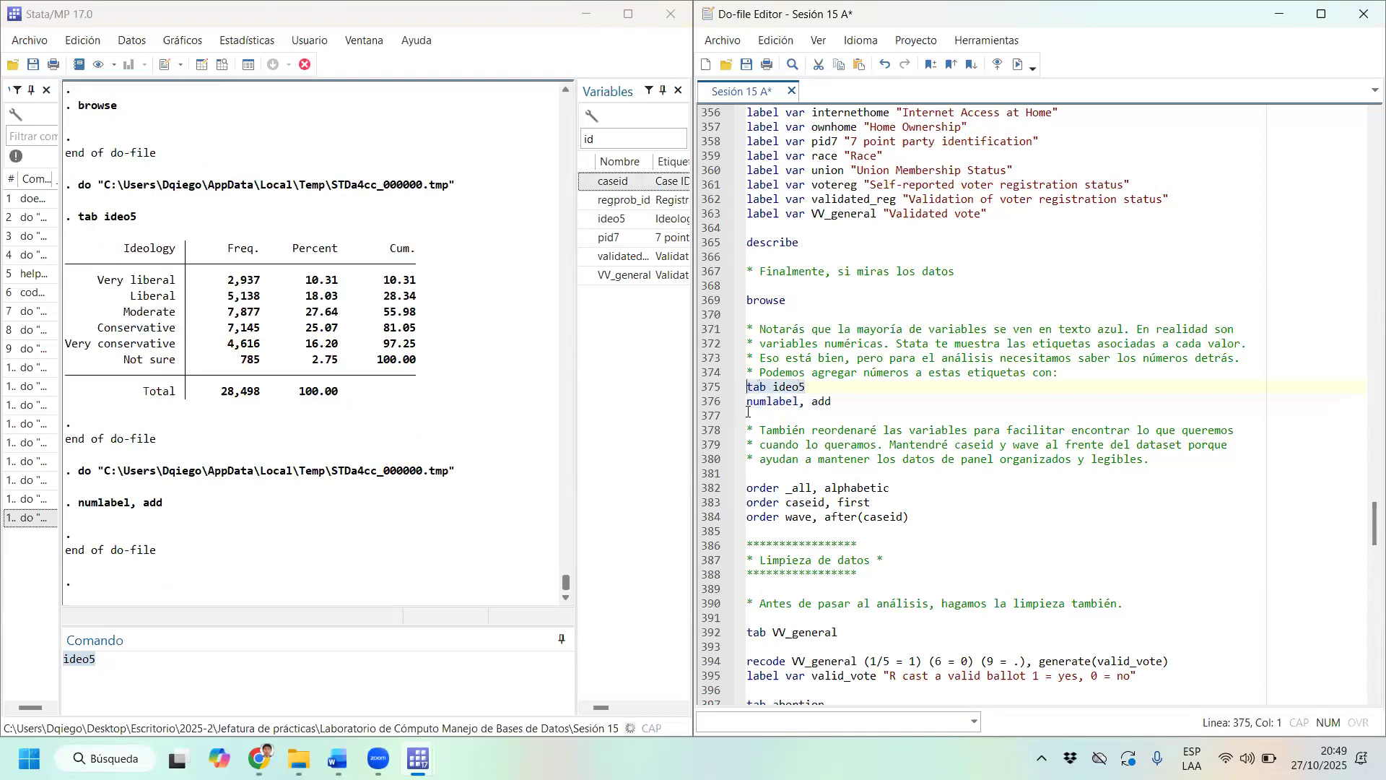
key(ctrl+c)
click(790, 417)
key(ctrl+v)
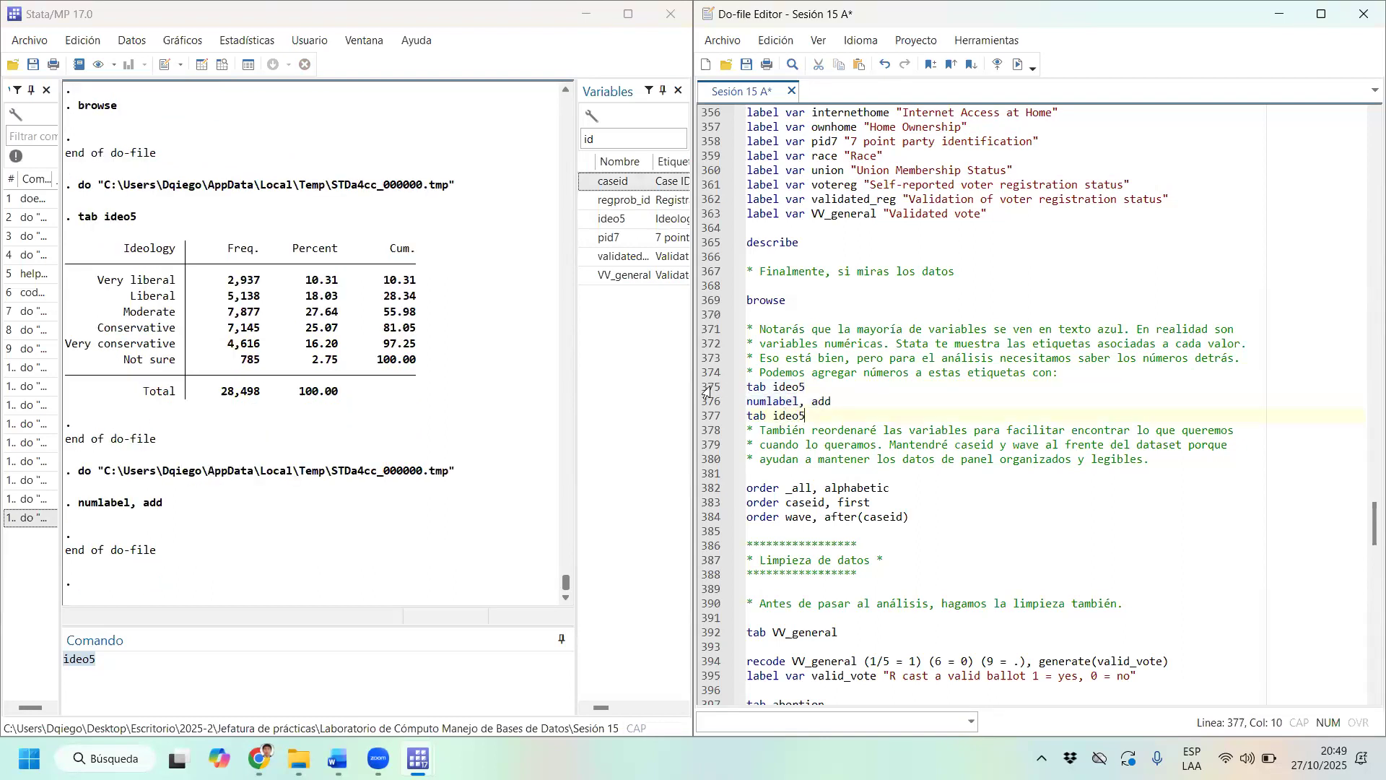
Run the second tab ideo5 line and compare the ideology labels with those in the earlier table.
drag(799, 416, 758, 424)
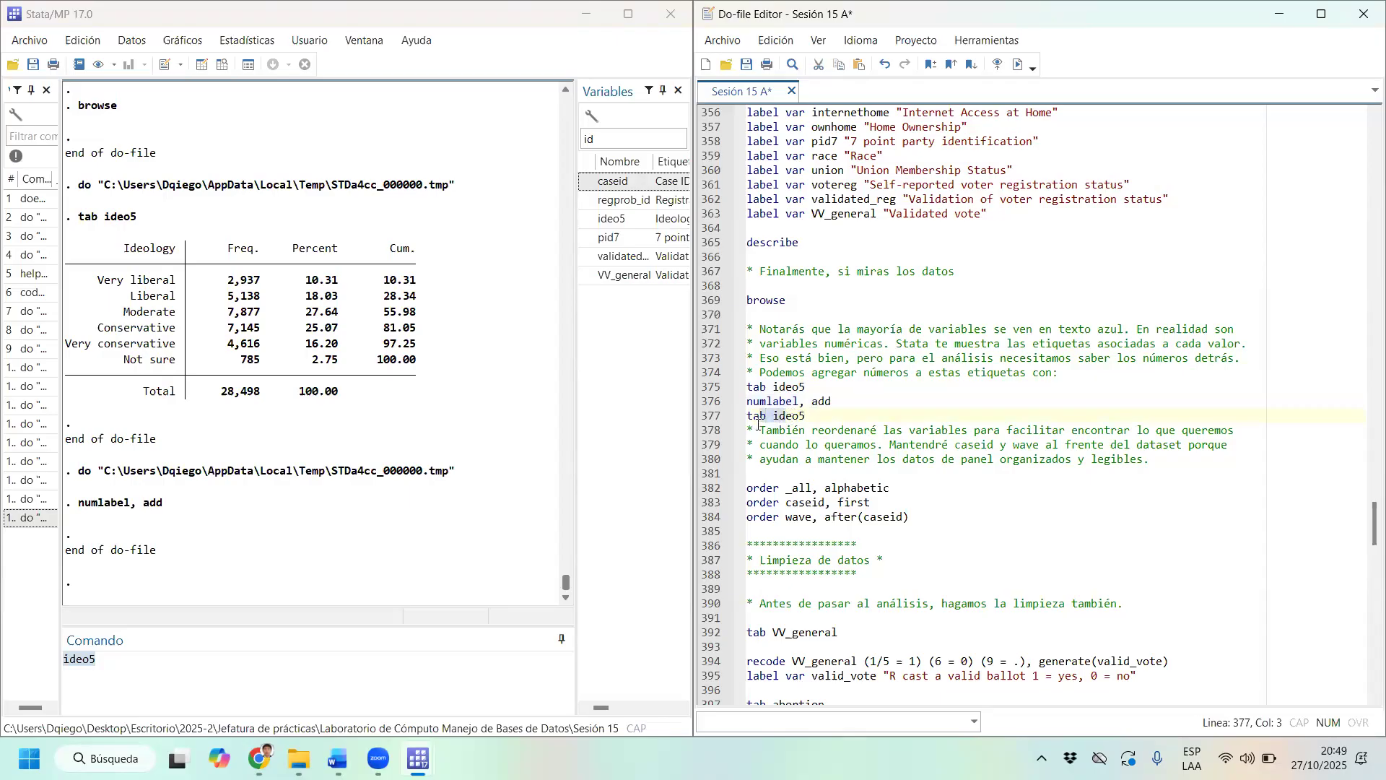
key(ctrl+d)
scroll(179, 413, up, 2)
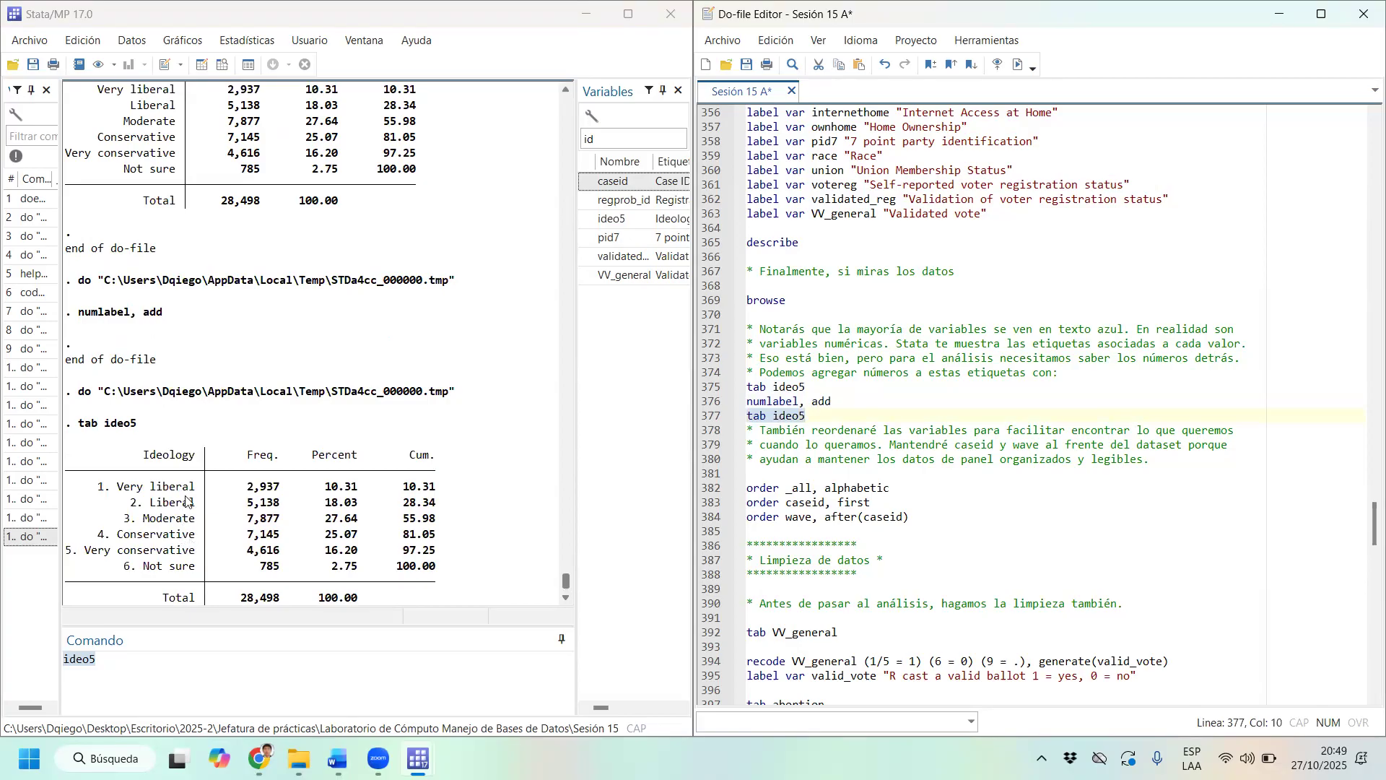
drag(107, 487, 101, 545)
click(80, 559)
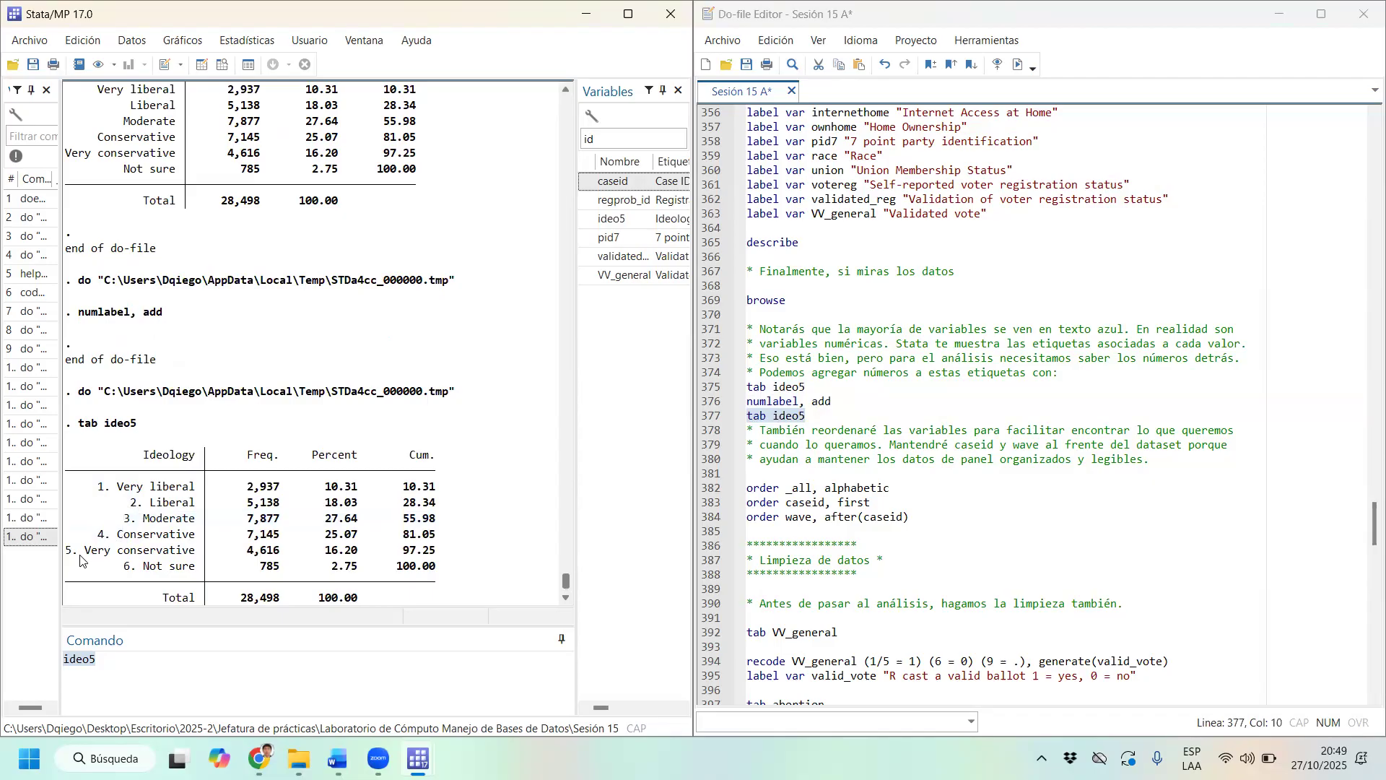
key(ctrl+d)
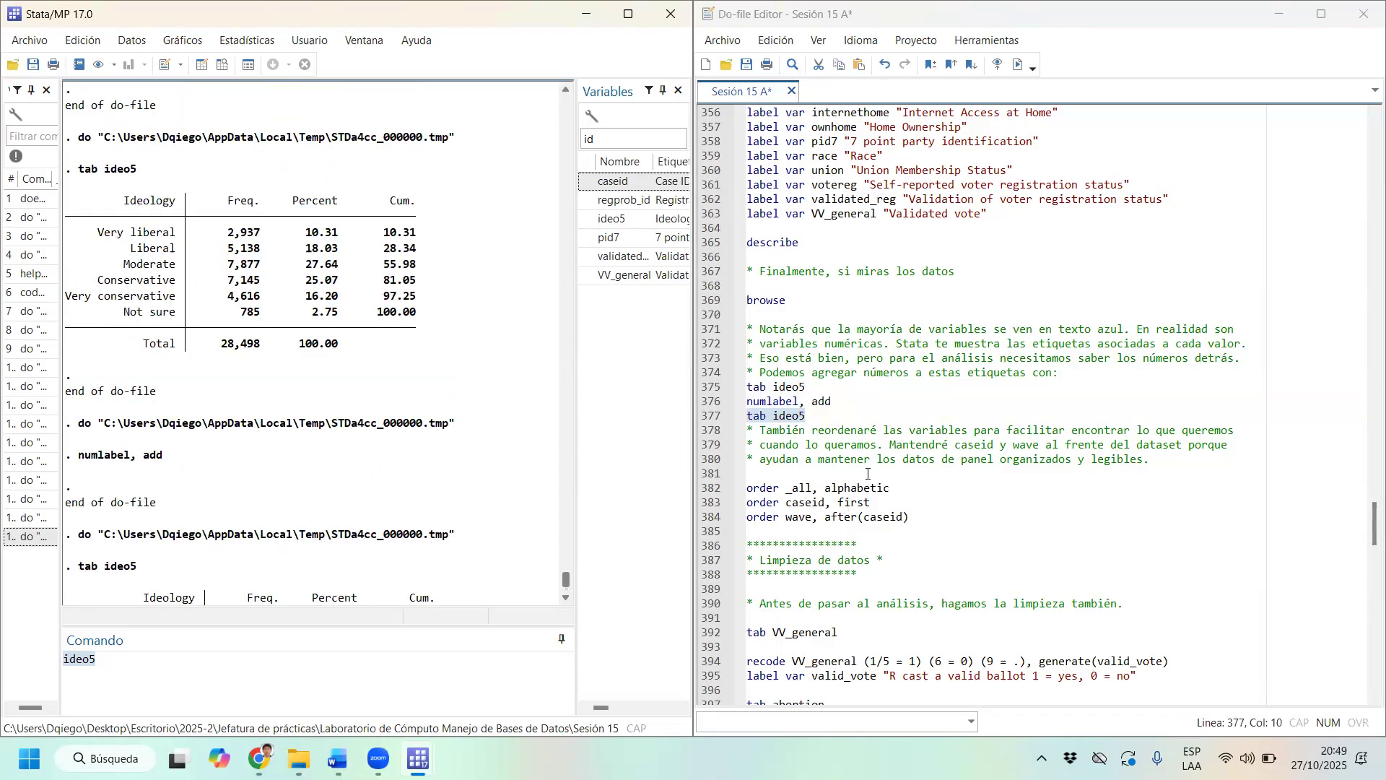
Open the dataset in the data browser, widen the data grid, and look through the natecon, abortion and voteintent labels.
click(854, 403)
key(shift+Home)
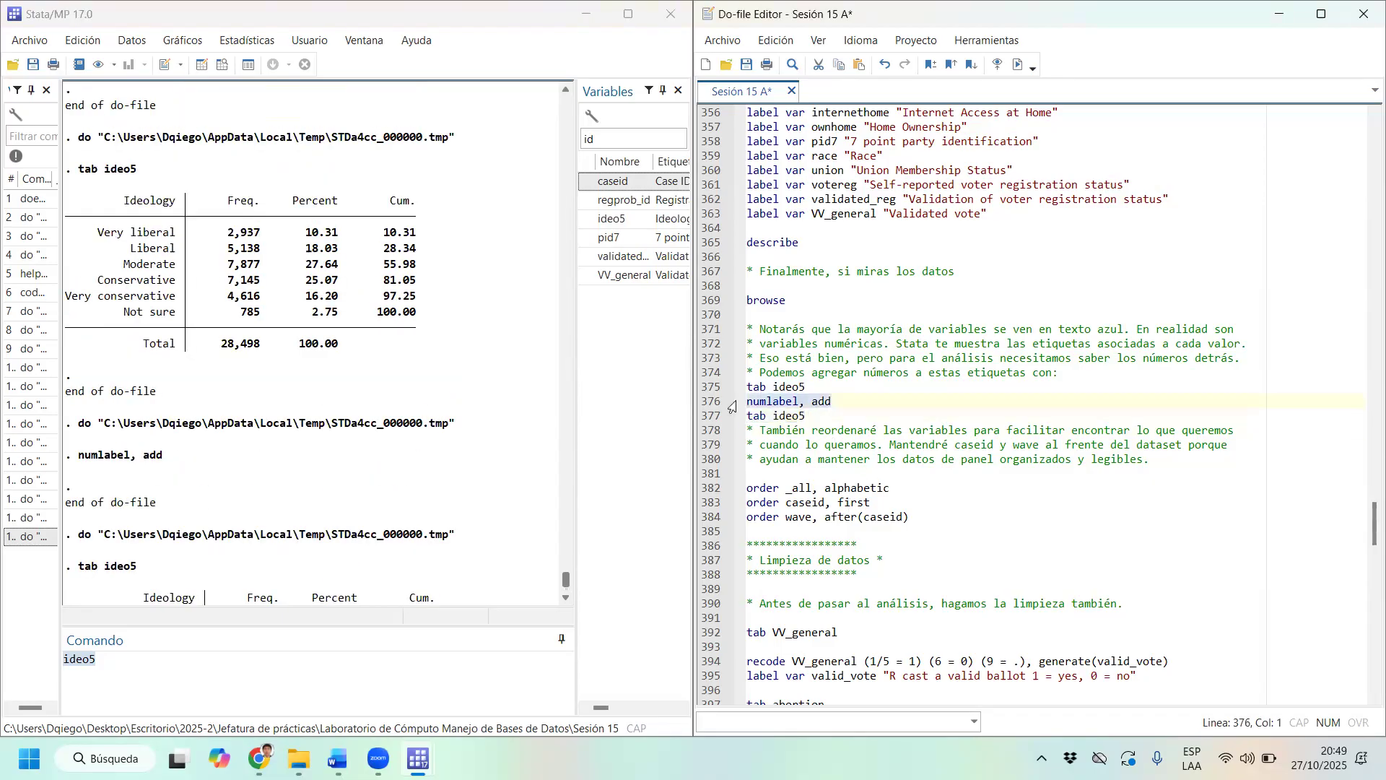
scroll(849, 393, down, 2)
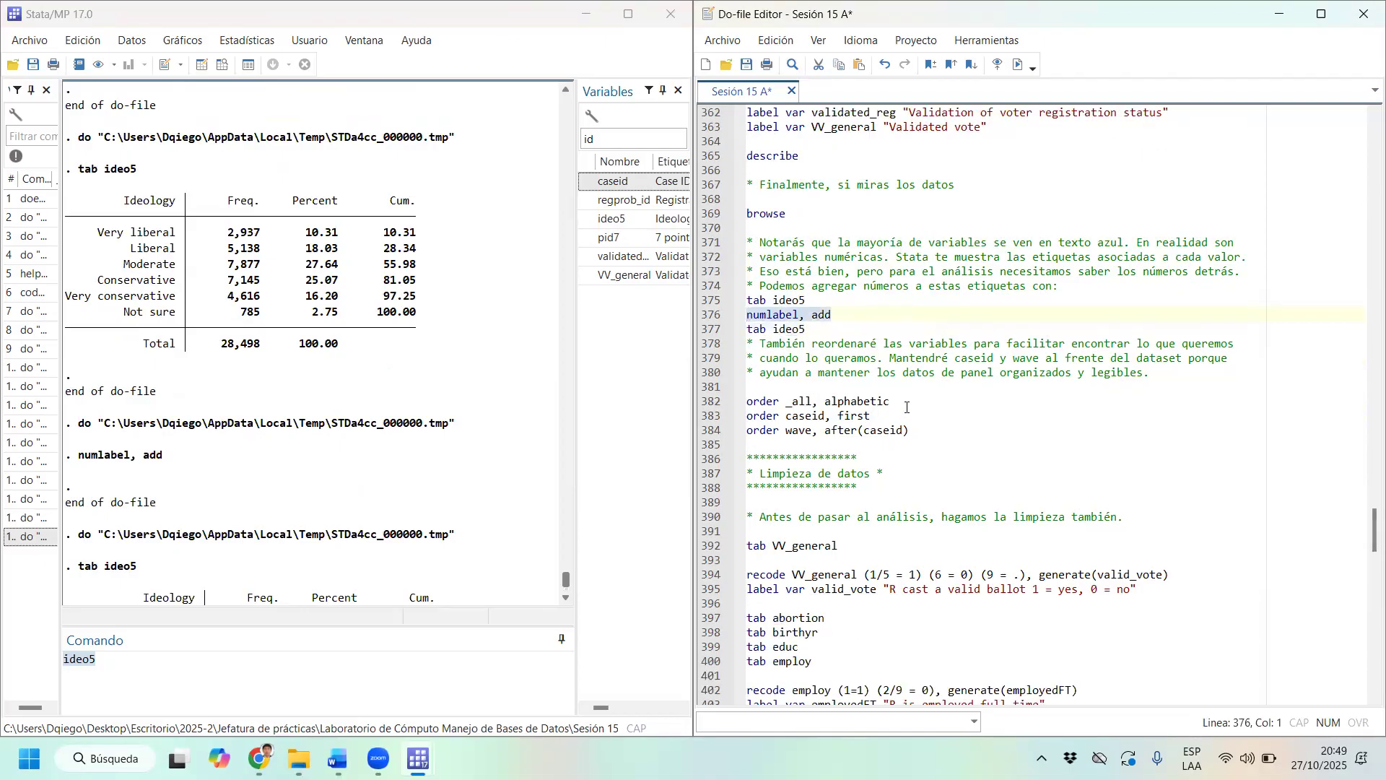
scroll(907, 408, down, 1)
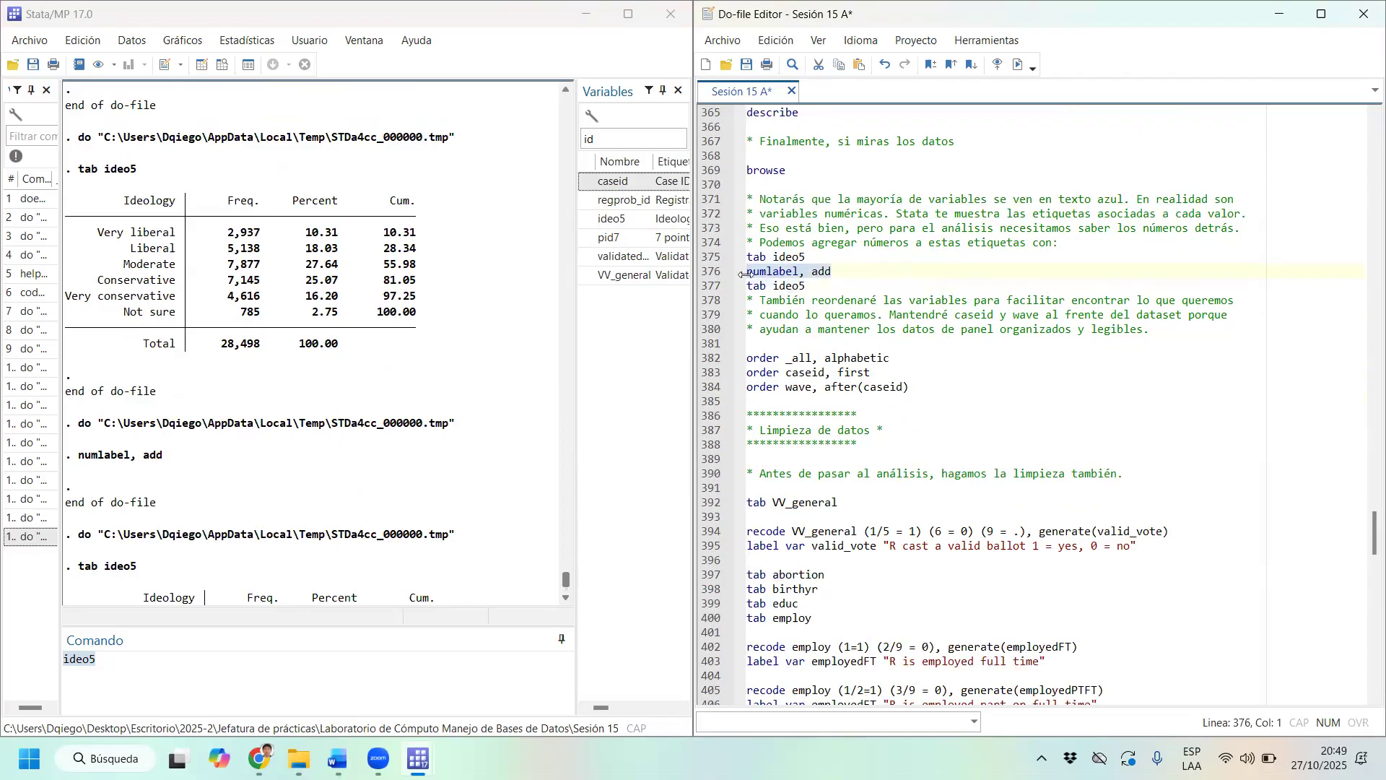
click(221, 64)
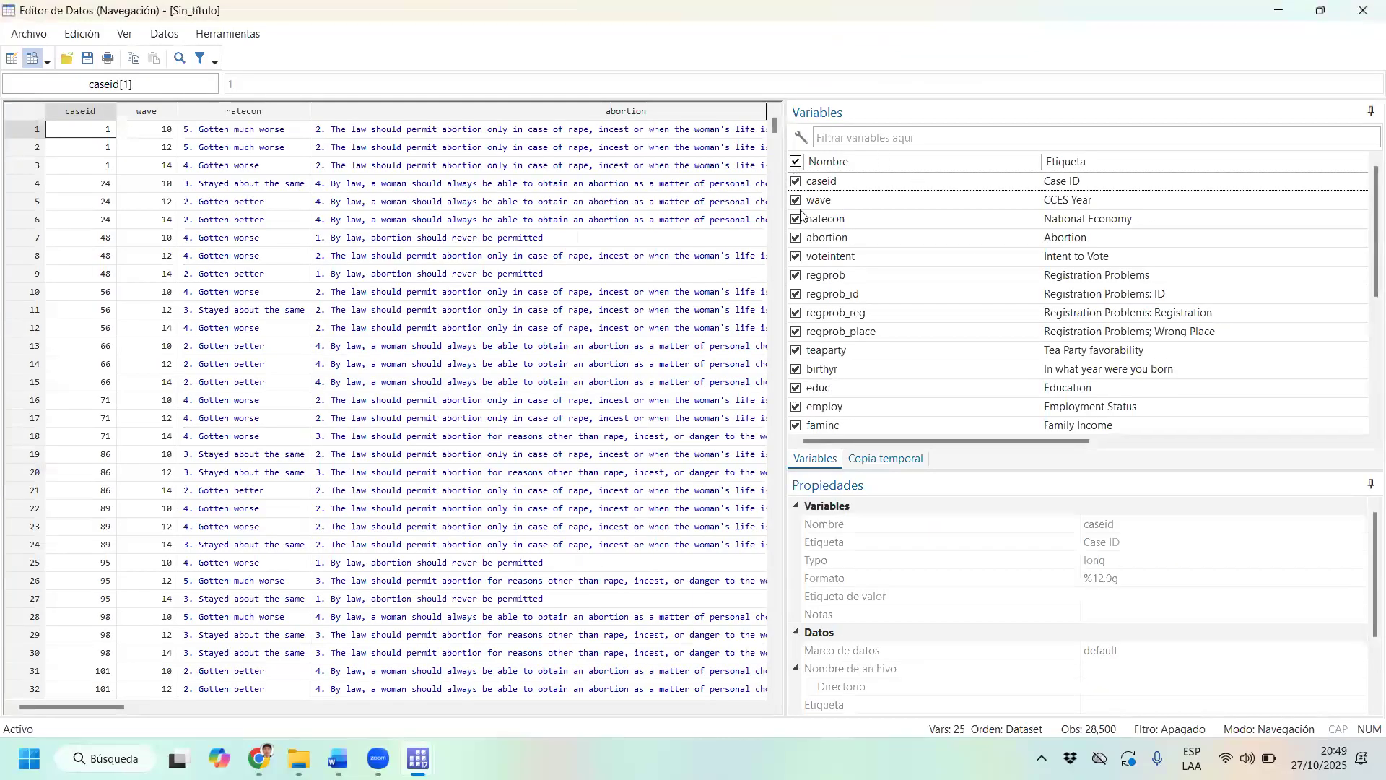
drag(1191, 236, 1191, 237)
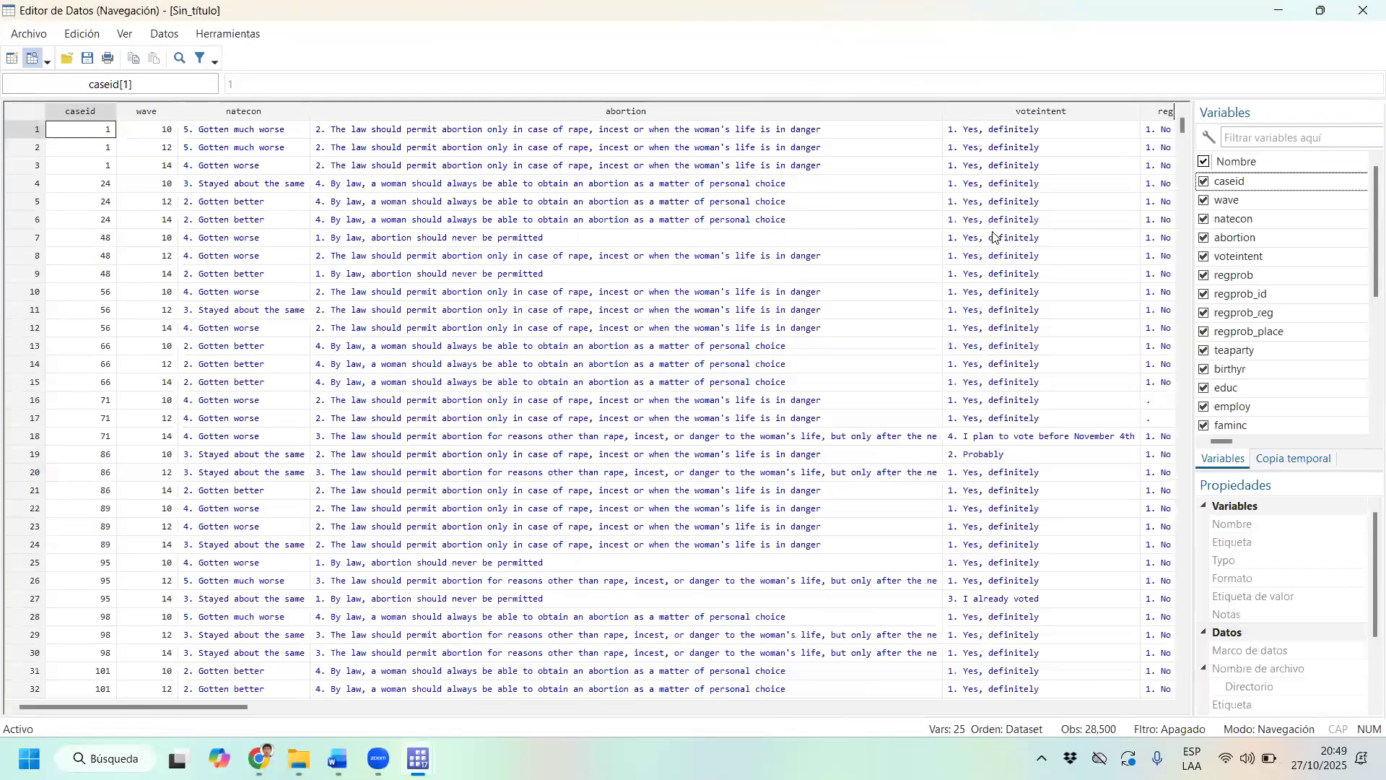
scroll(217, 399, down, 3)
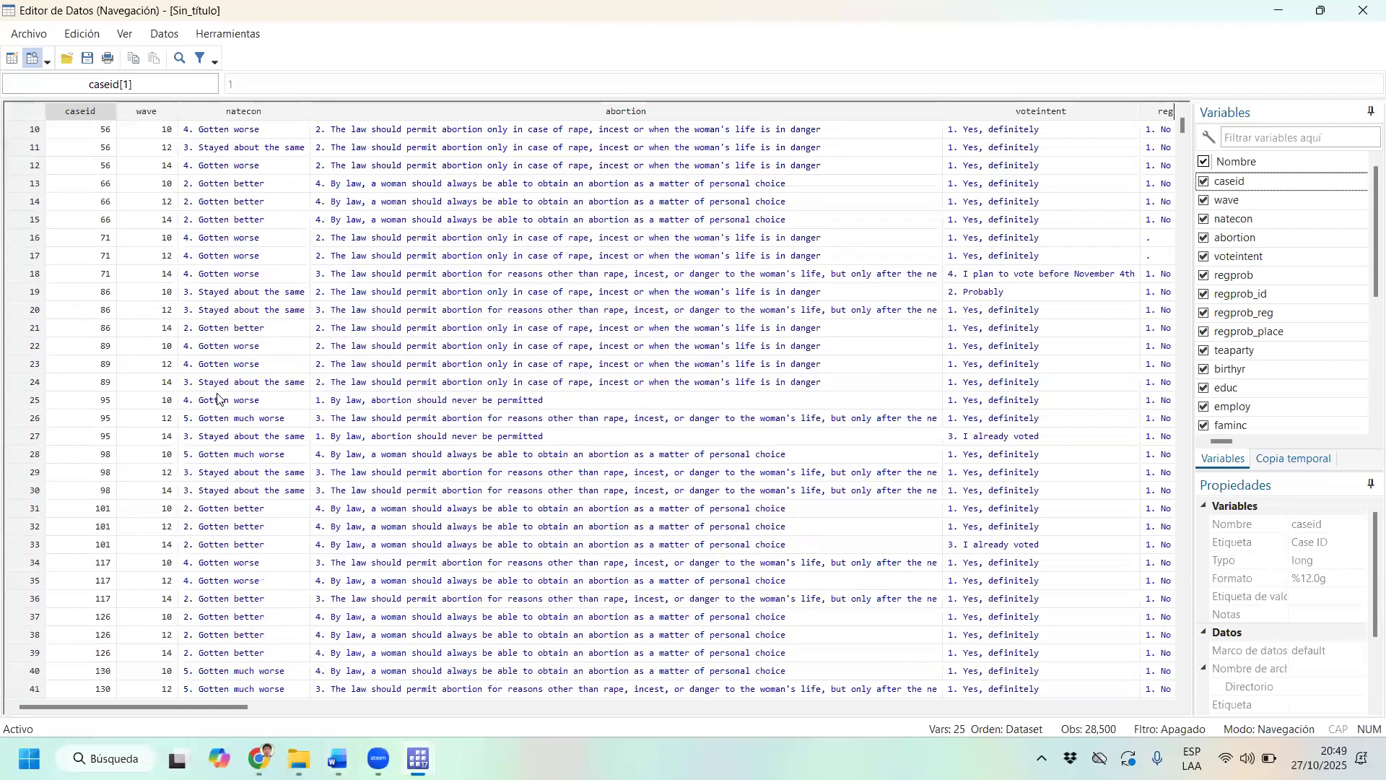
scroll(218, 399, up, 3)
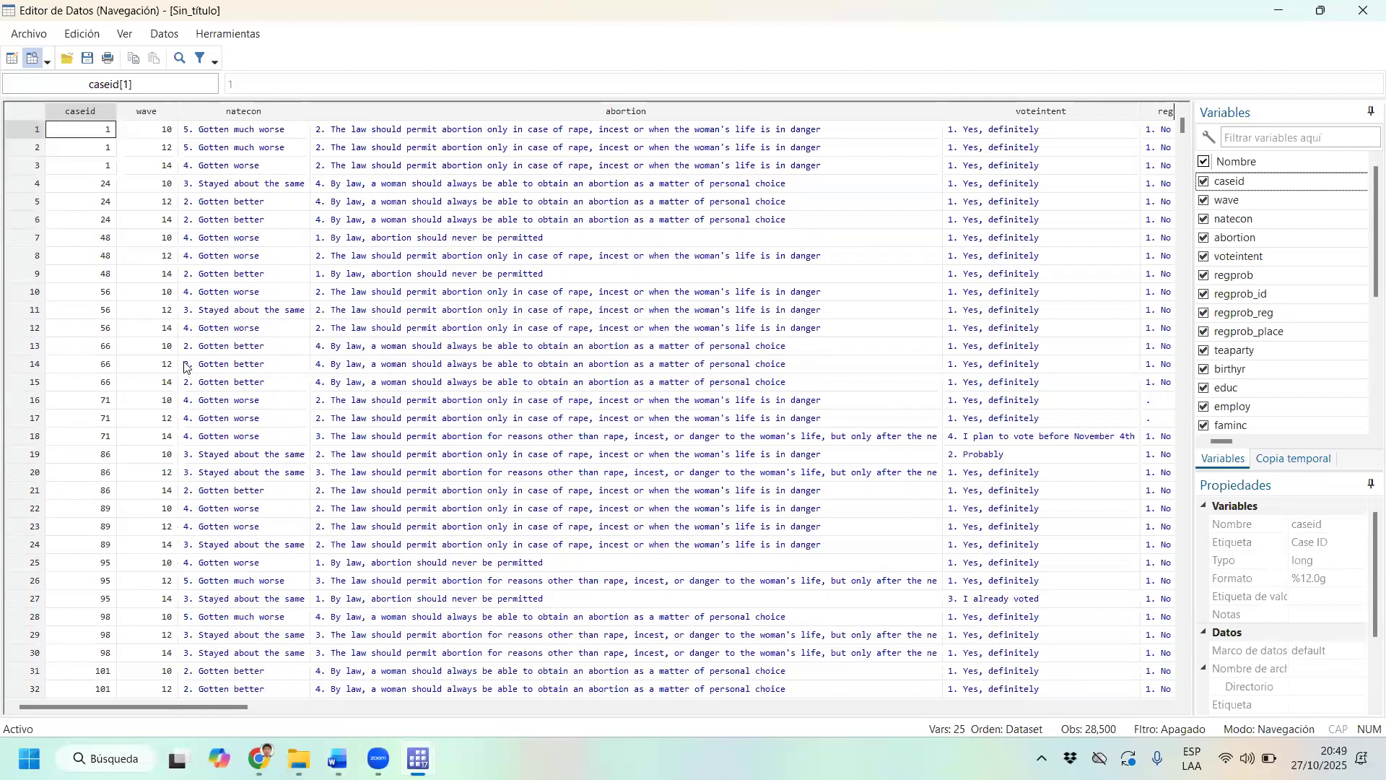
Check the caseid and wave columns at the front of the dataset, and minimize the data browser.
click(107, 111)
click(160, 111)
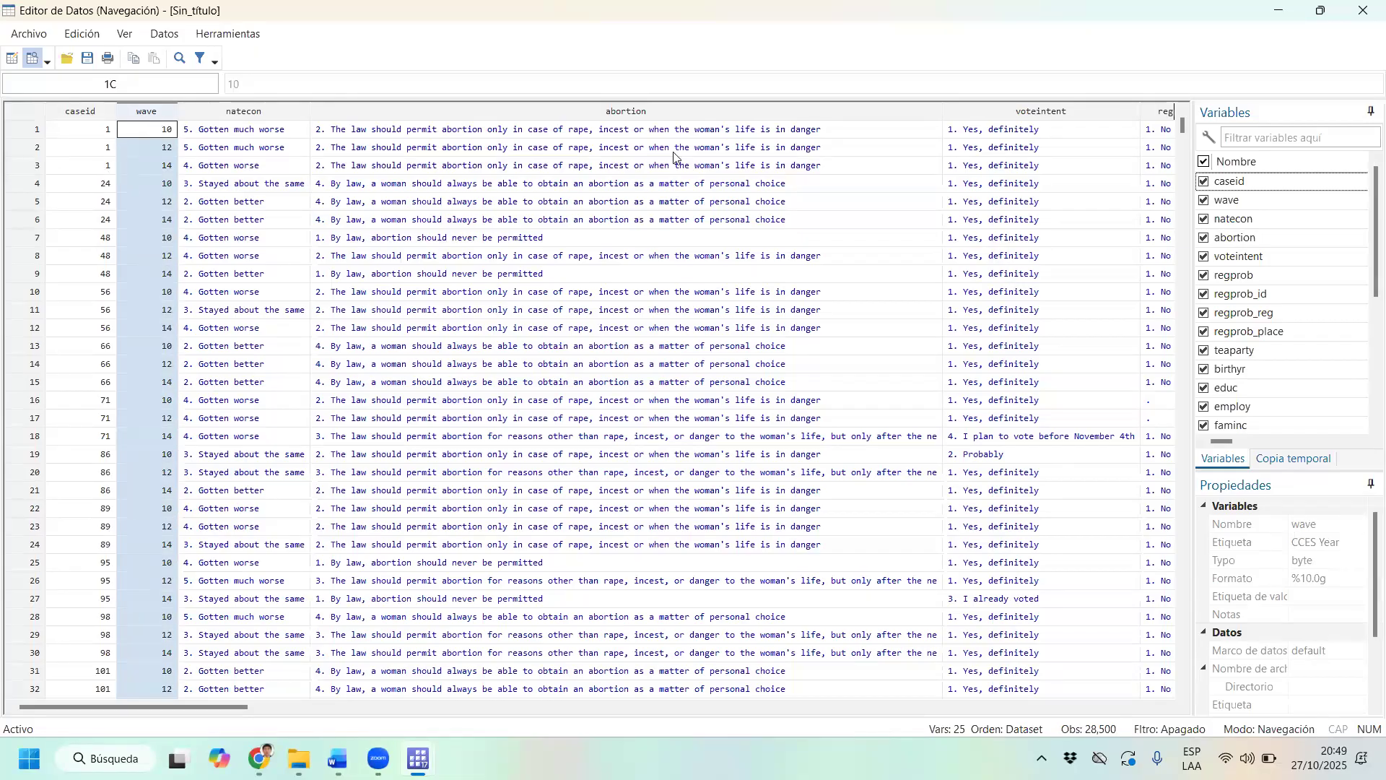
click(1282, 10)
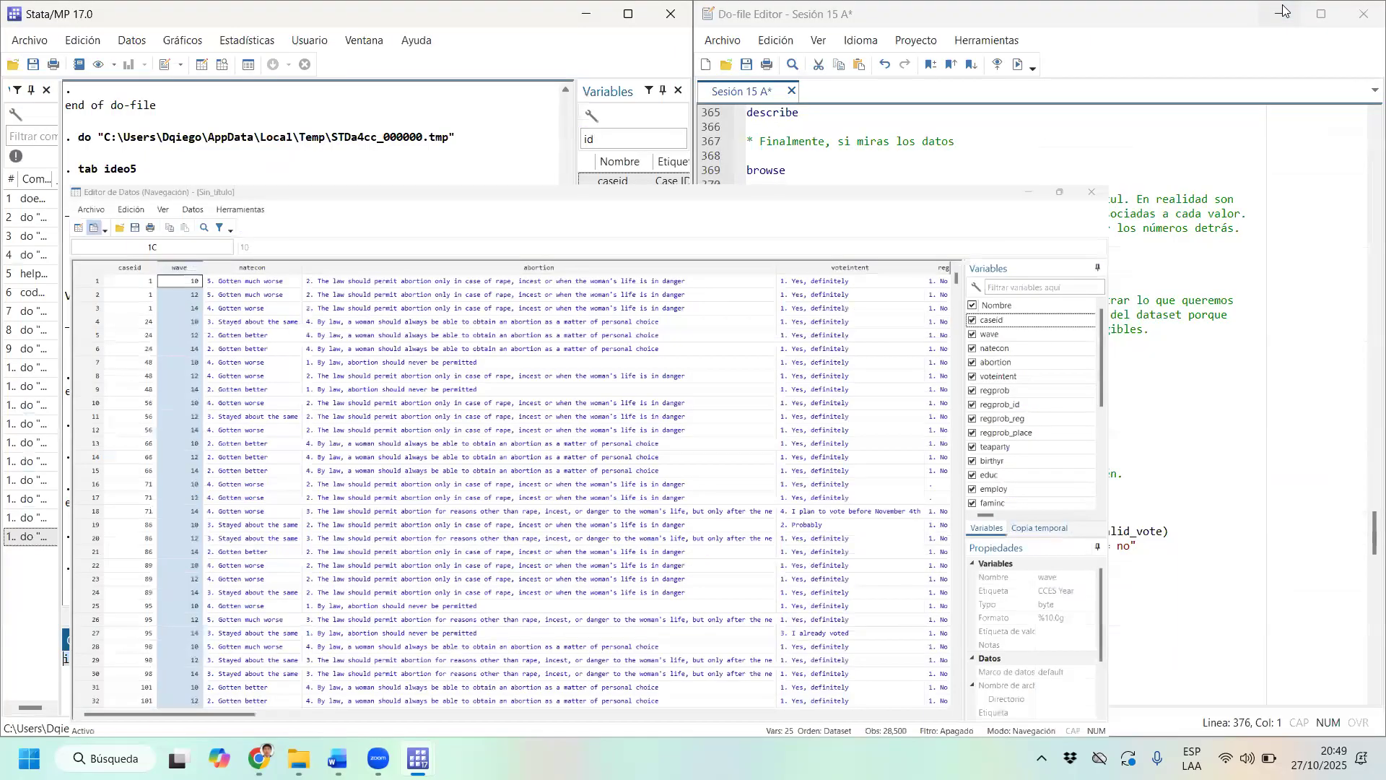
Run order _all, alphabetic from the do-file to sort all variables alphabetically.
drag(739, 357, 778, 361)
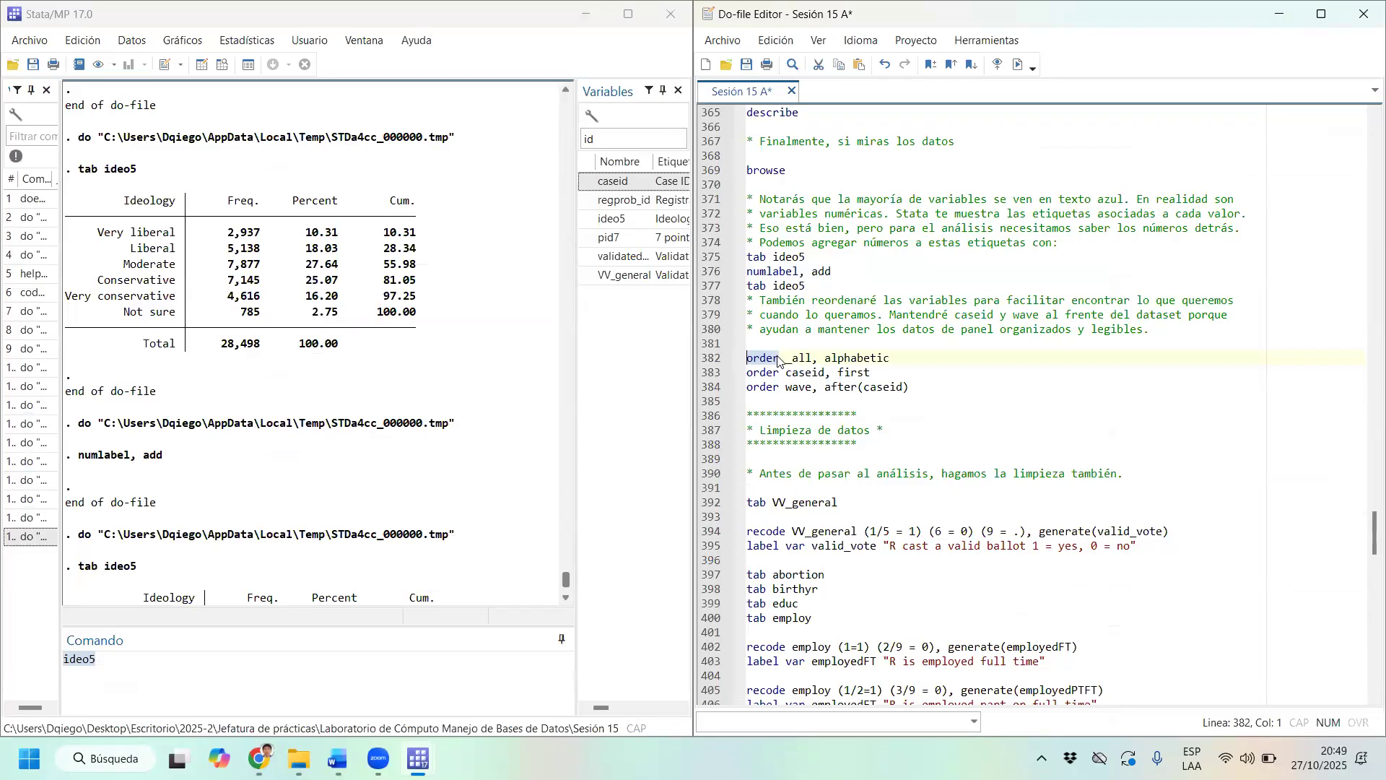
drag(812, 358, 786, 359)
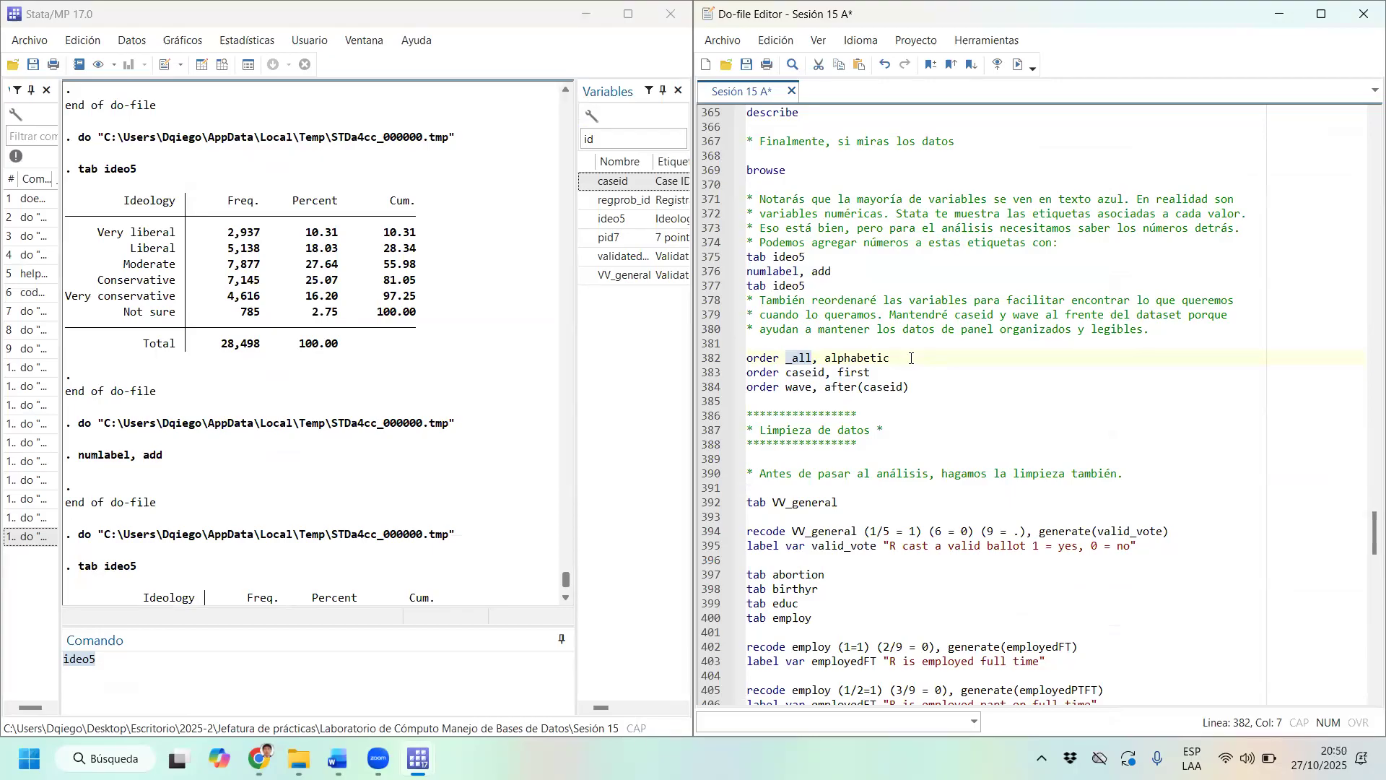
drag(891, 358, 704, 366)
key(ctrl+d)
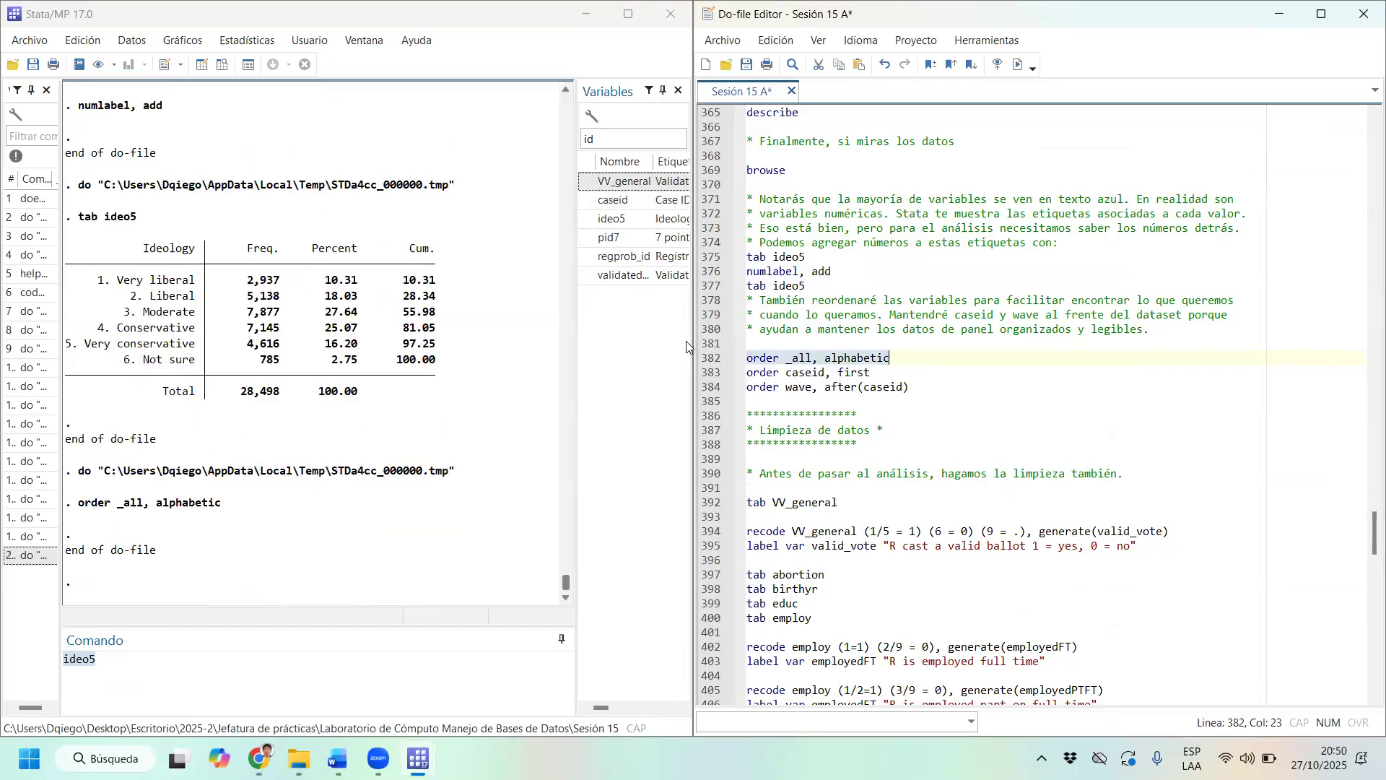
View the alphabetical column order in the data browser, select the VV_general column, and return to the do-file.
click(222, 64)
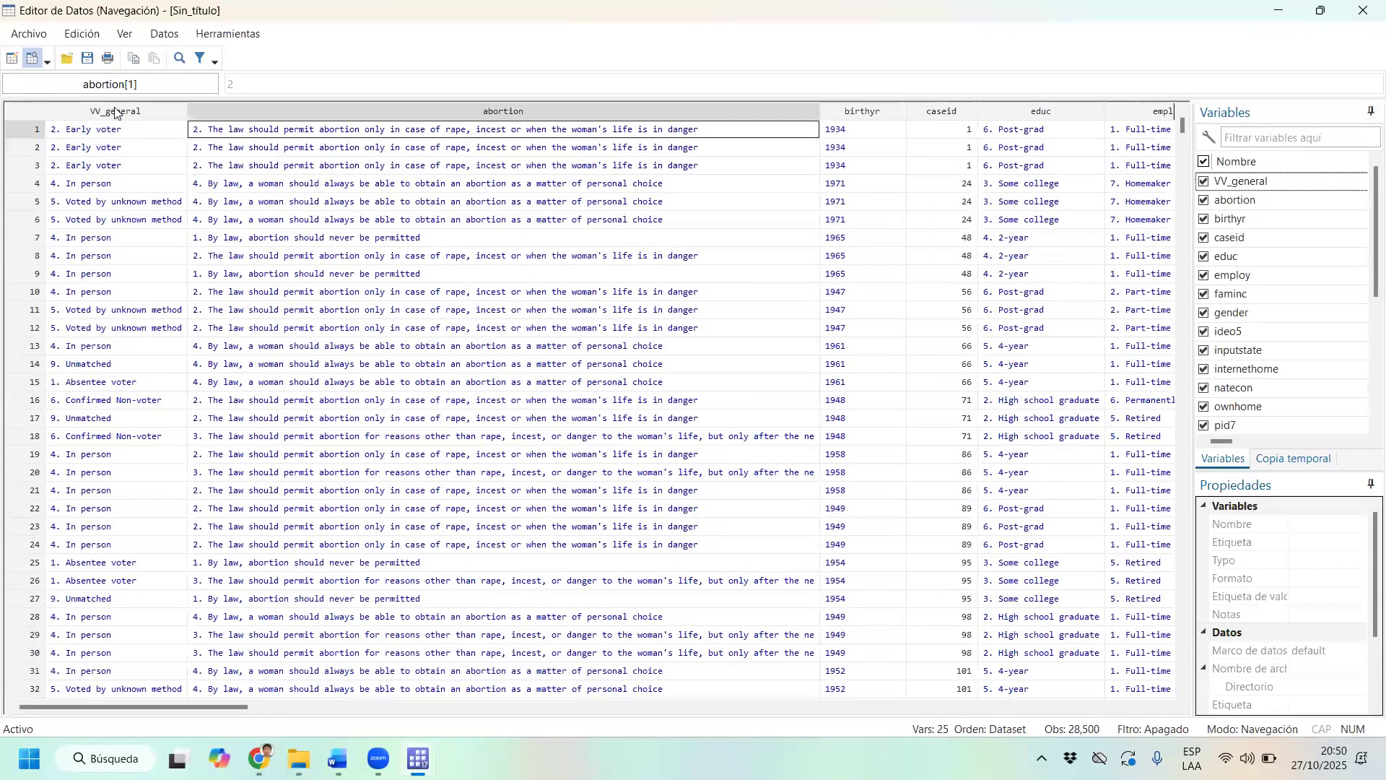
click(137, 112)
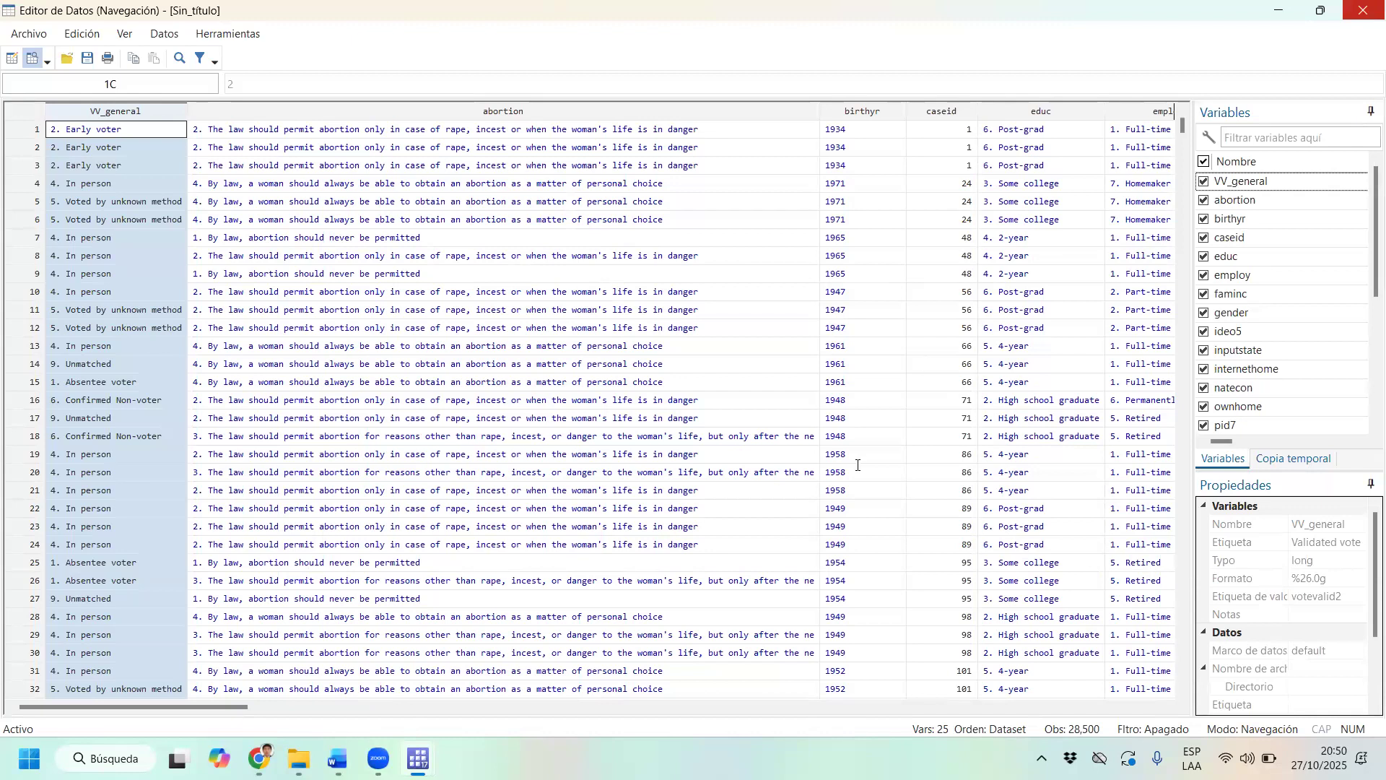
key(alt+Tab)
Rerun order _all, alphabetic, check the column order again in the data browser, and close it.
drag(890, 357, 816, 357)
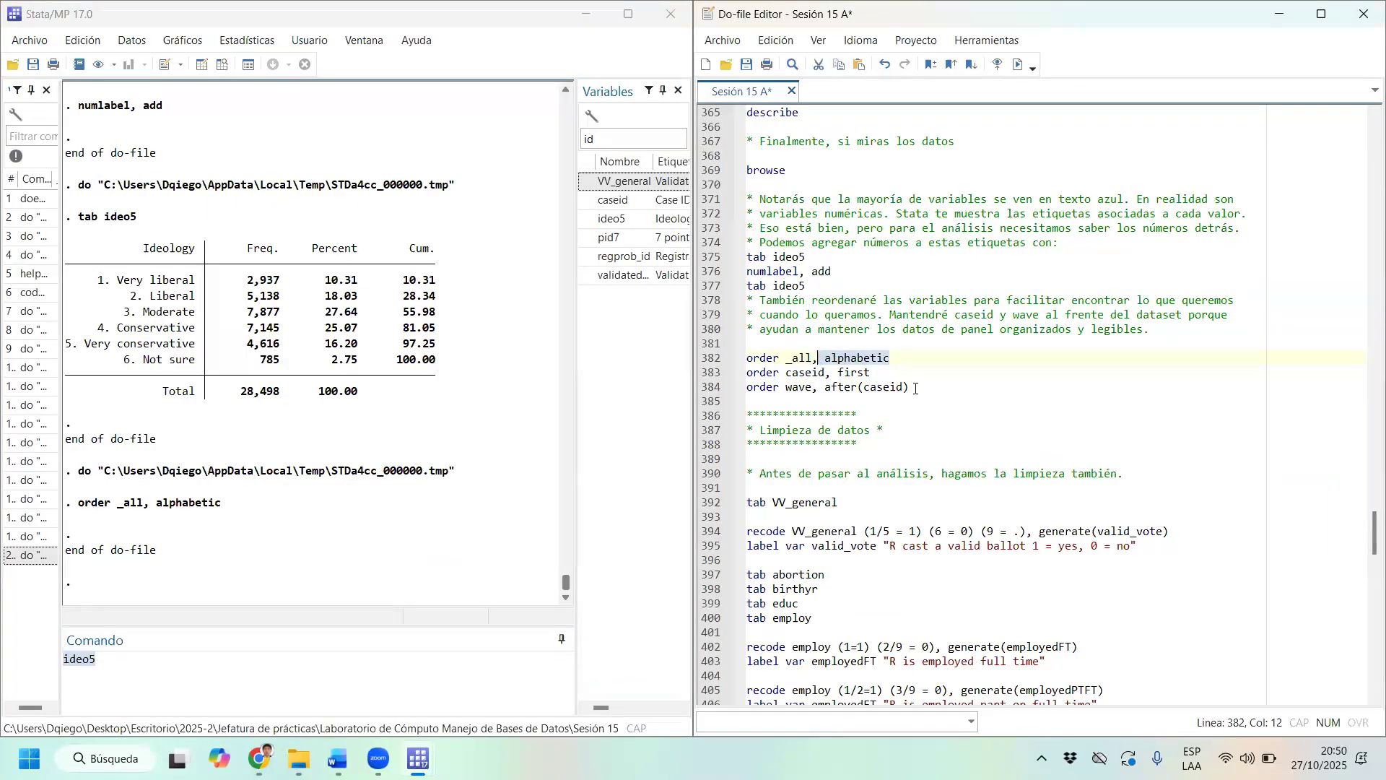
key(ctrl+d)
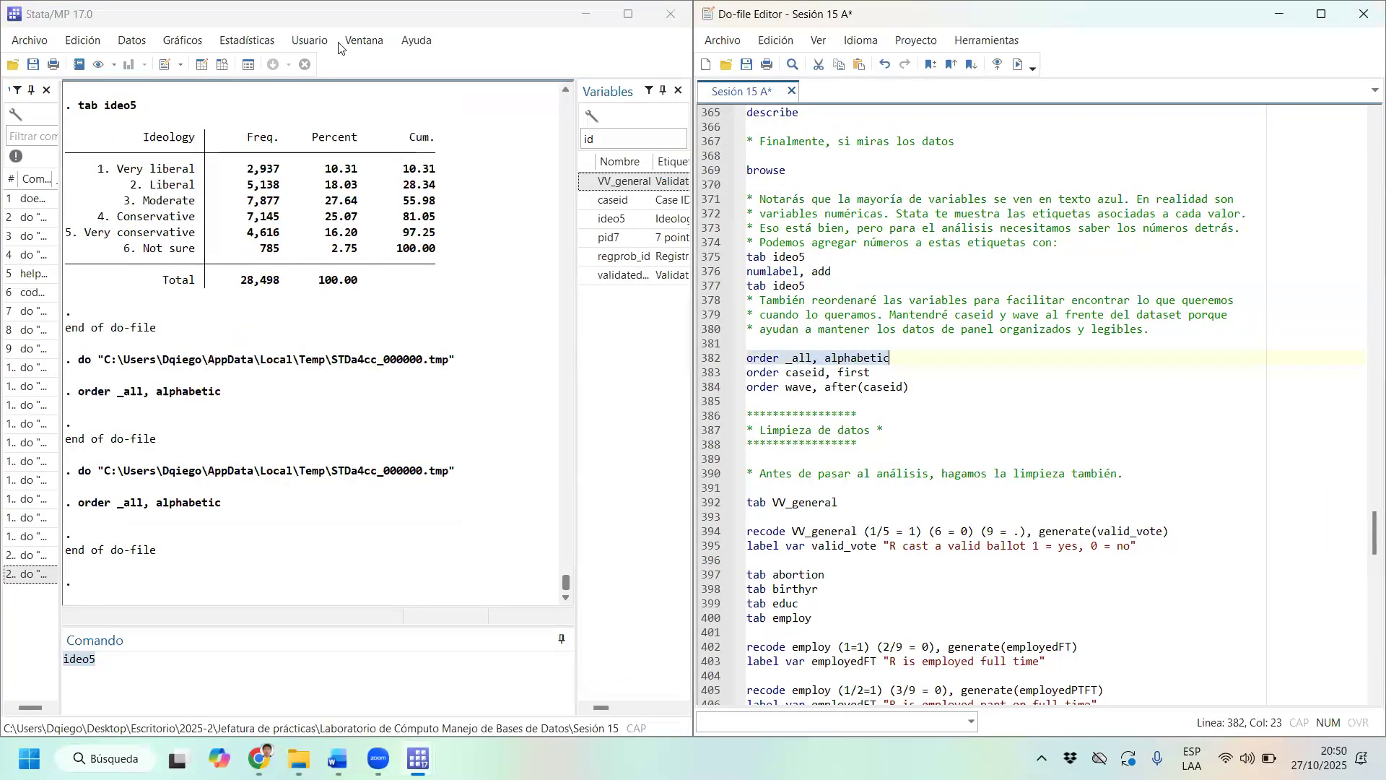
click(221, 66)
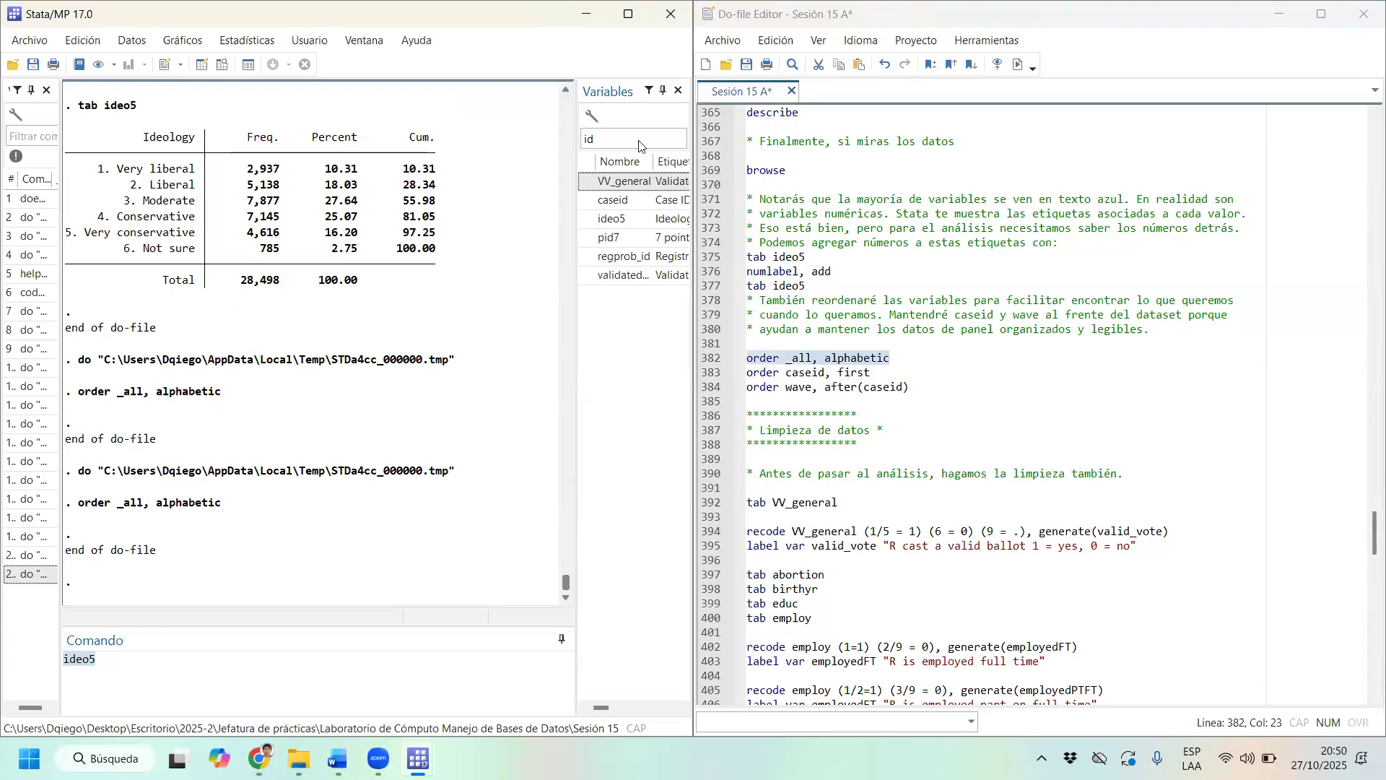
click(1364, 8)
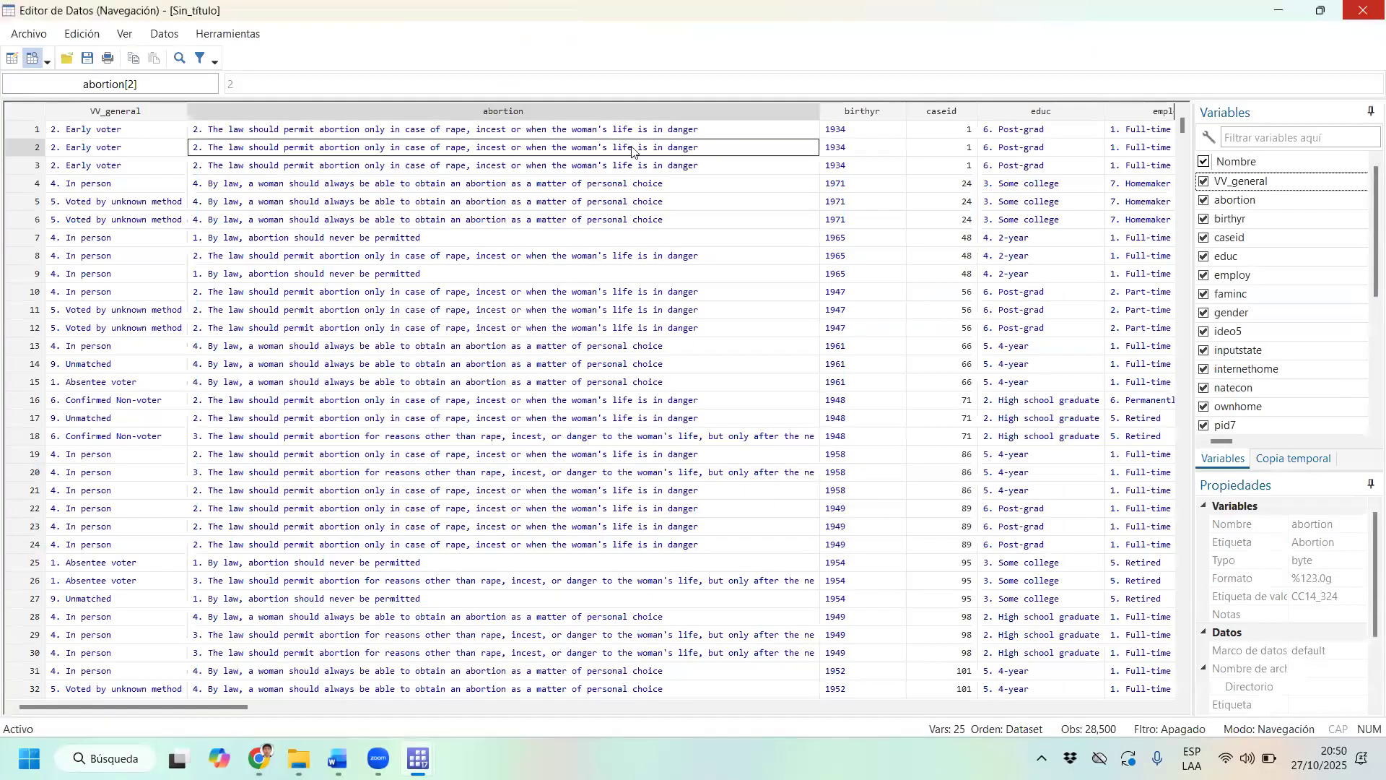
Run order caseid, first from the do-file to move caseid to the front of the dataset.
click(805, 373)
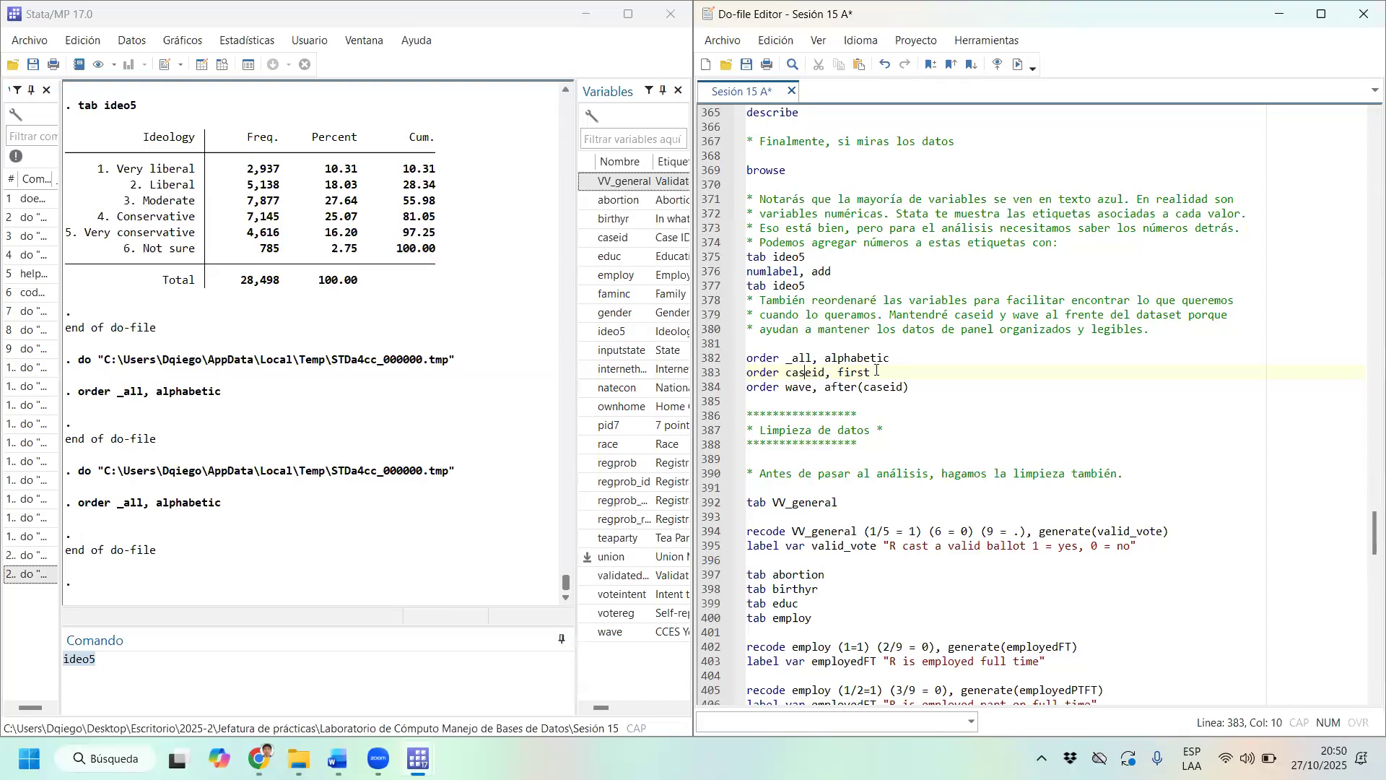
drag(794, 373, 871, 374)
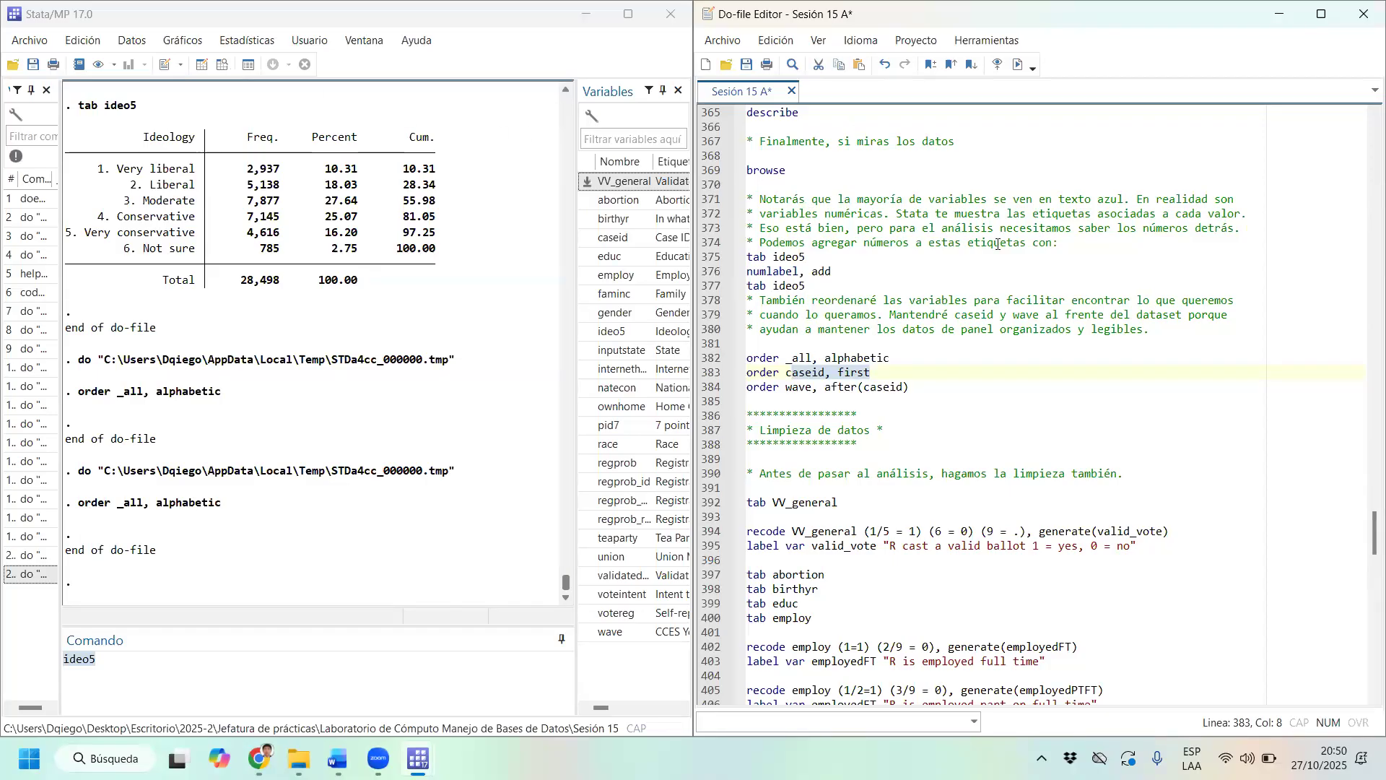
mouse_move(781, 374)
mouse_down()
mouse_move(746, 374)
mouse_move(849, 371)
mouse_move(785, 373)
mouse_up()
key(ctrl+d)
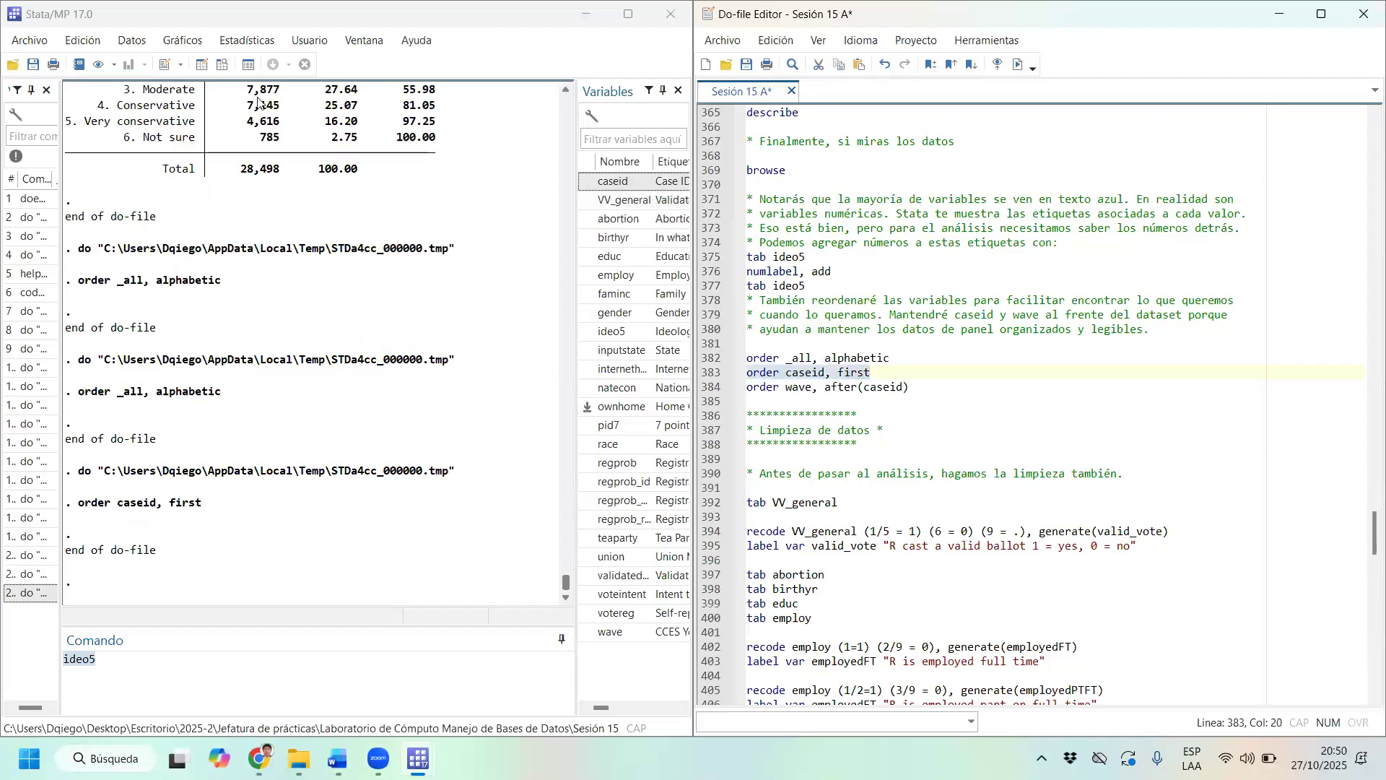
click(225, 68)
click(225, 68)
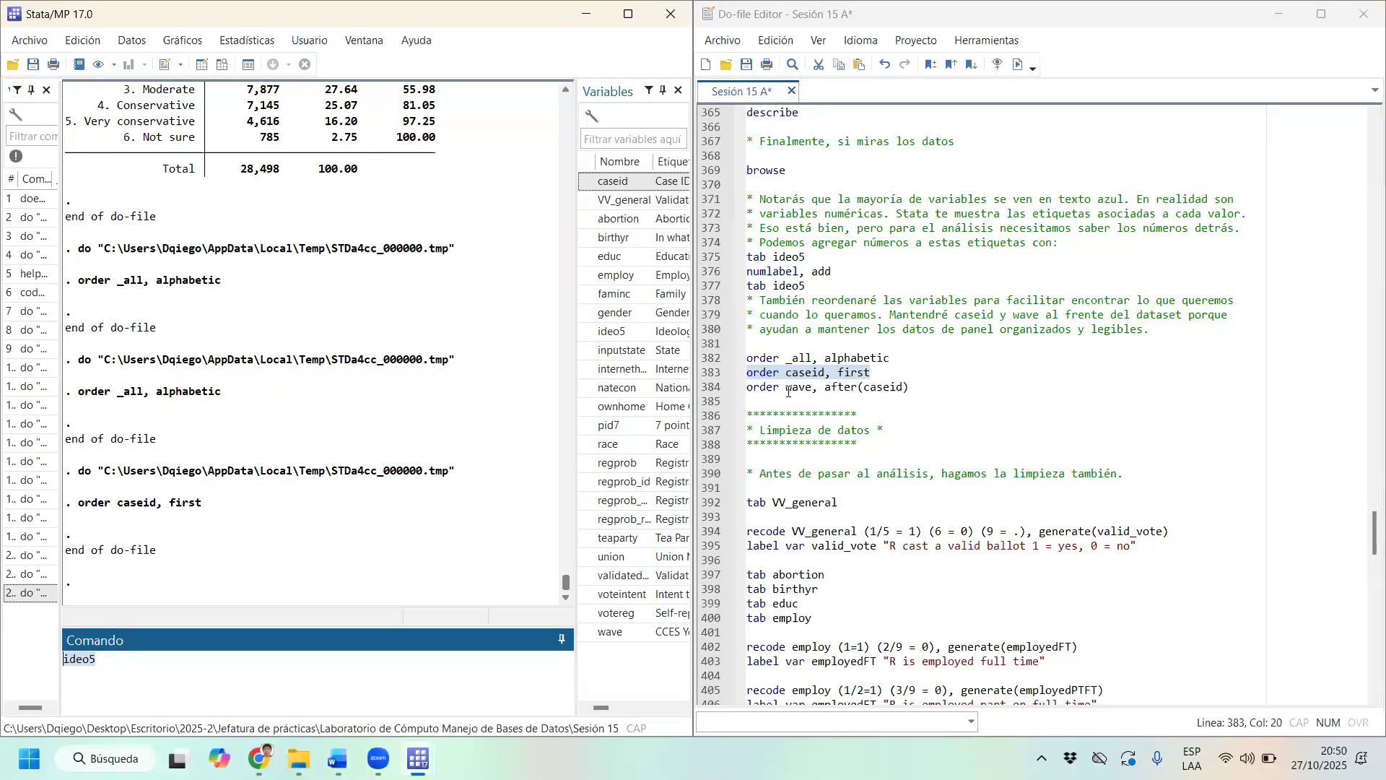
Run order wave, after(caseid) from the do-file to place wave directly after caseid.
drag(787, 390, 813, 387)
click(759, 388)
drag(787, 387, 945, 390)
key(ctrl+d)
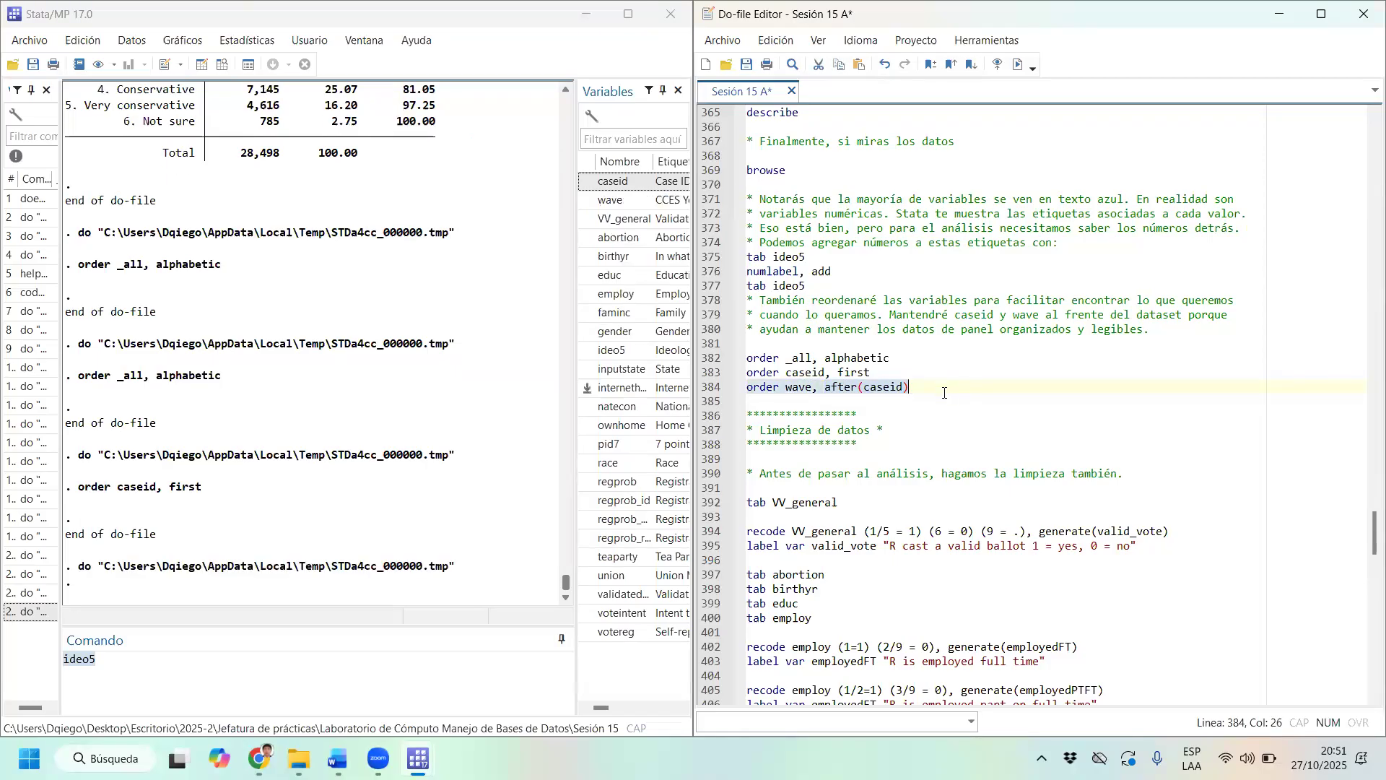
Check the positions of the caseid and wave columns in the data browser.
click(221, 65)
drag(81, 112, 217, 114)
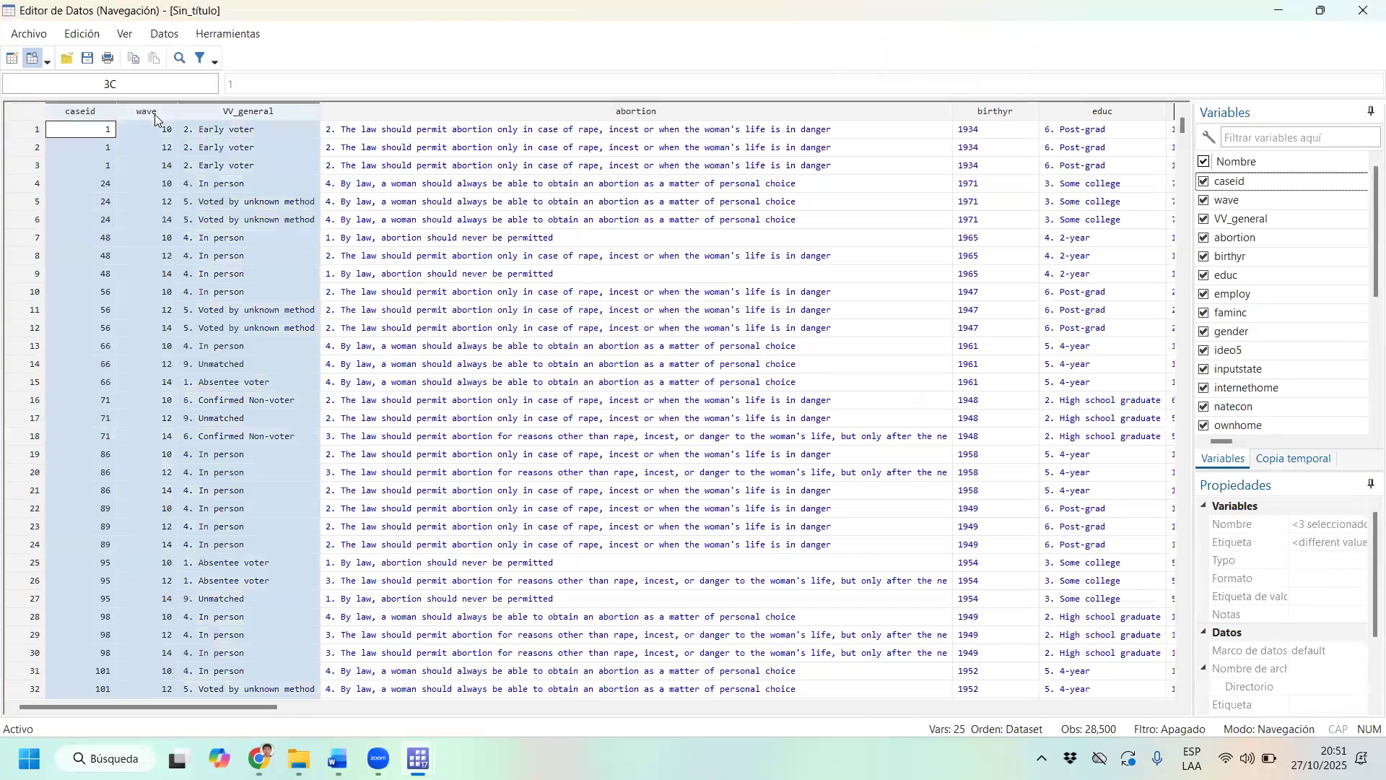
click(156, 112)
click(95, 115)
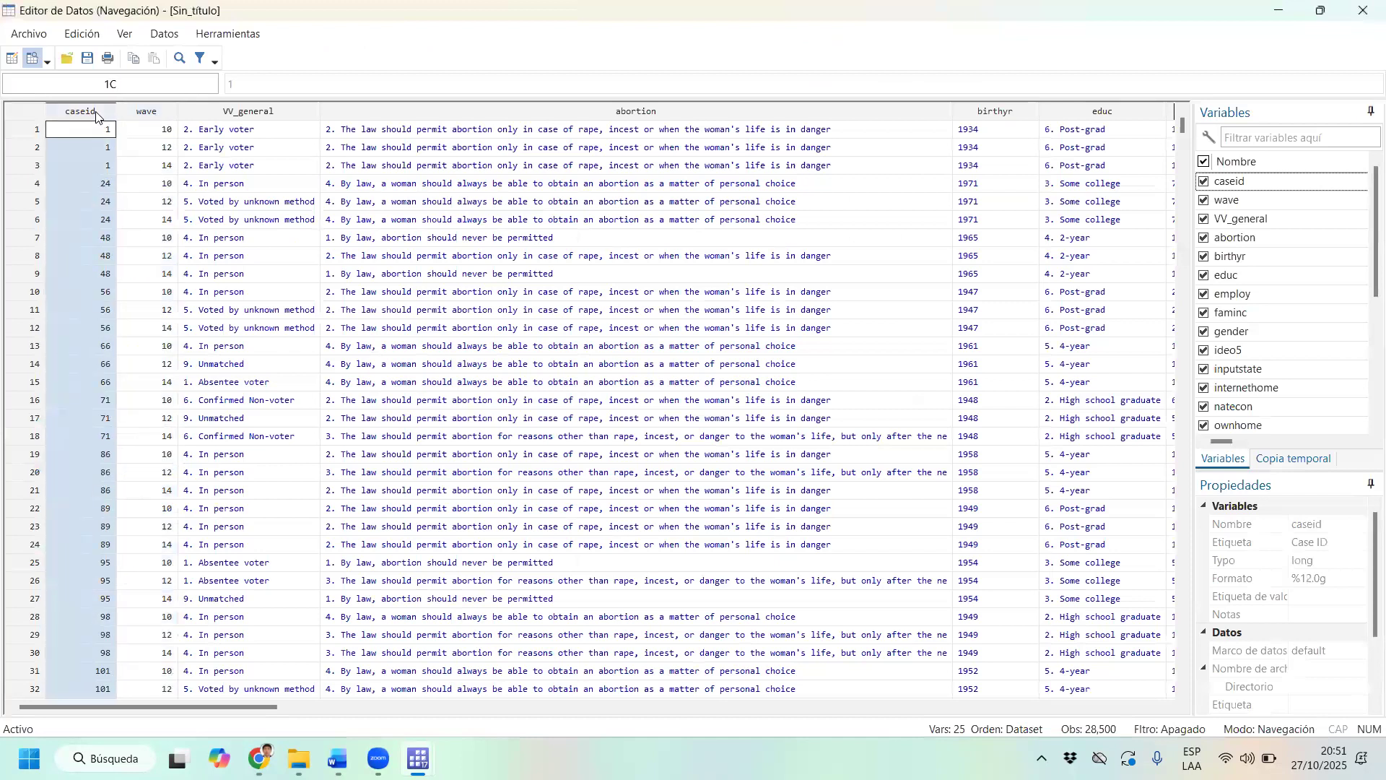
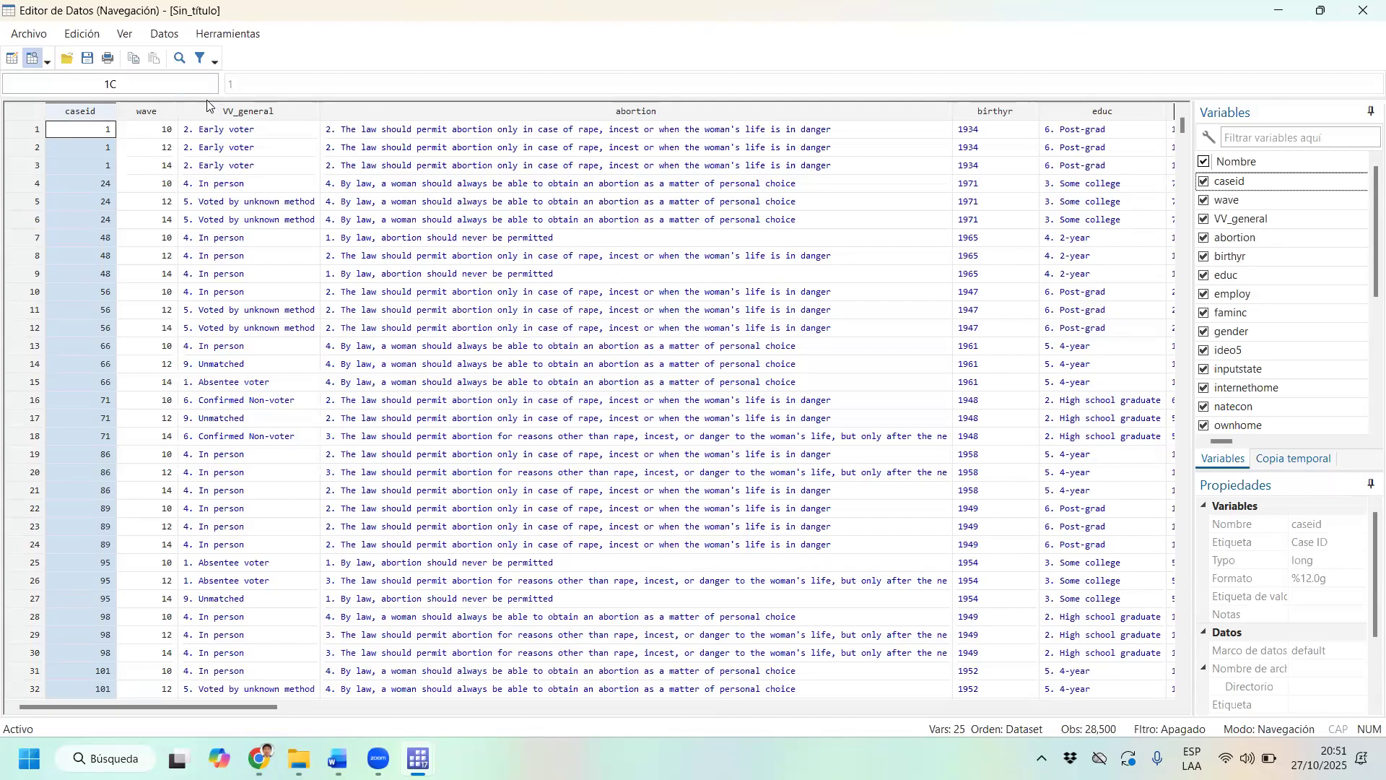
Review the order of the remaining columns from VV_general through votereg, and minimize the data browser.
click(147, 111)
drag(231, 112, 997, 117)
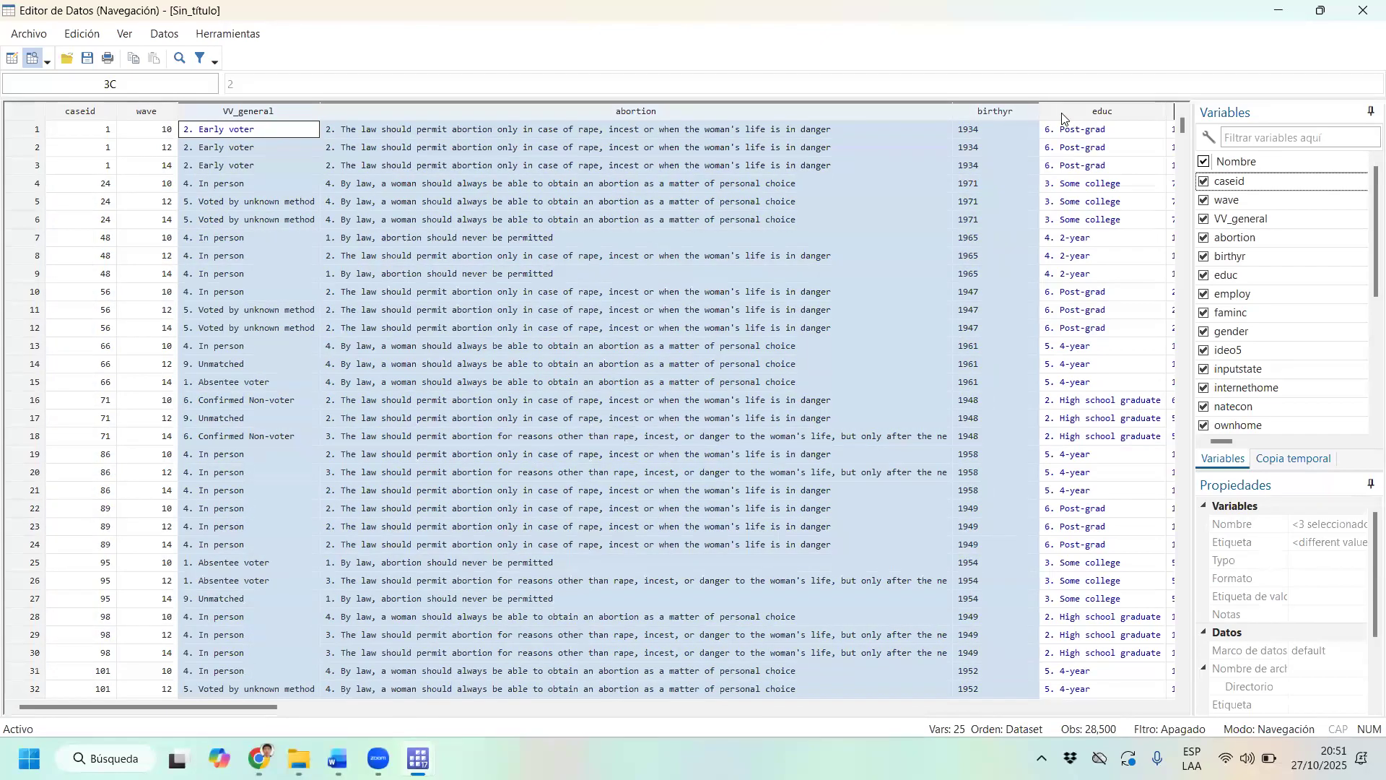
click(1100, 115)
drag(1241, 112, 931, 133)
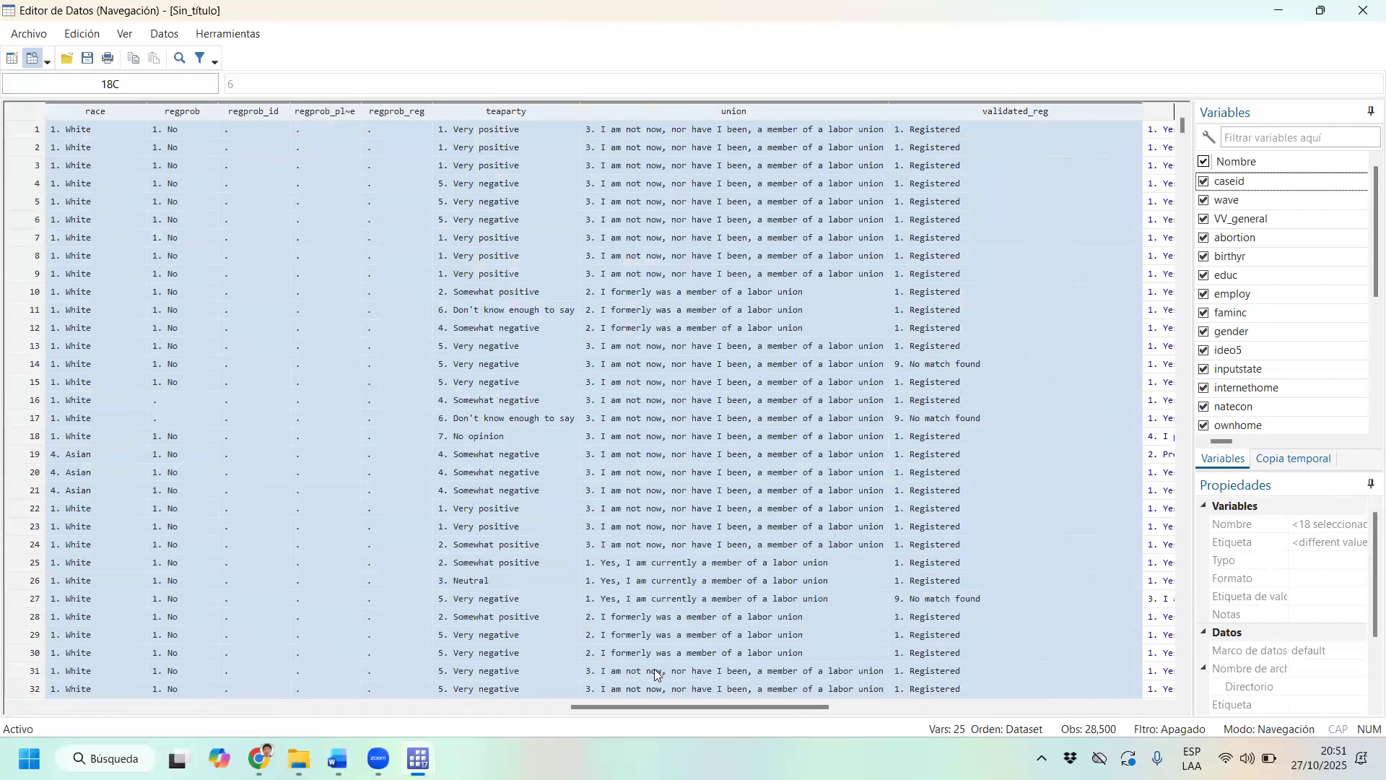
drag(652, 704, 801, 694)
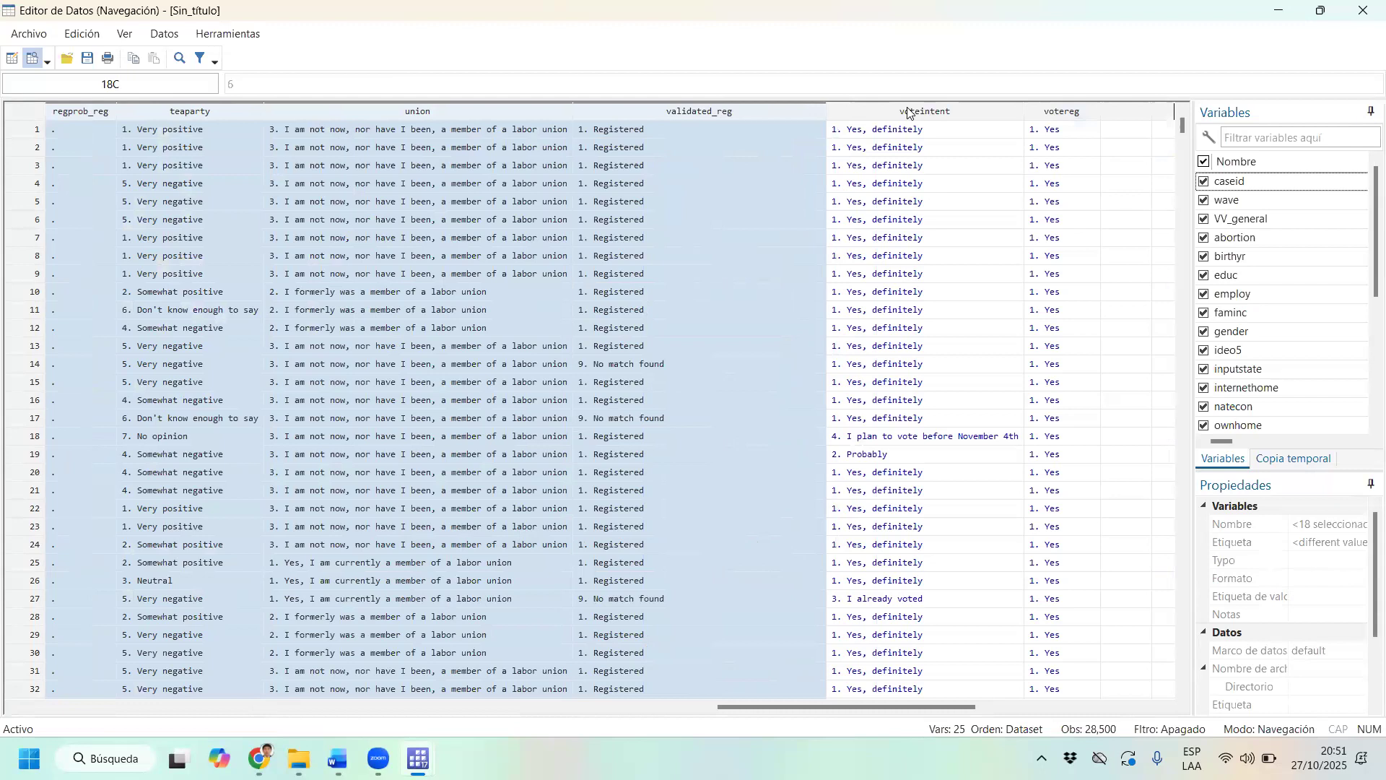
drag(925, 112, 790, 140)
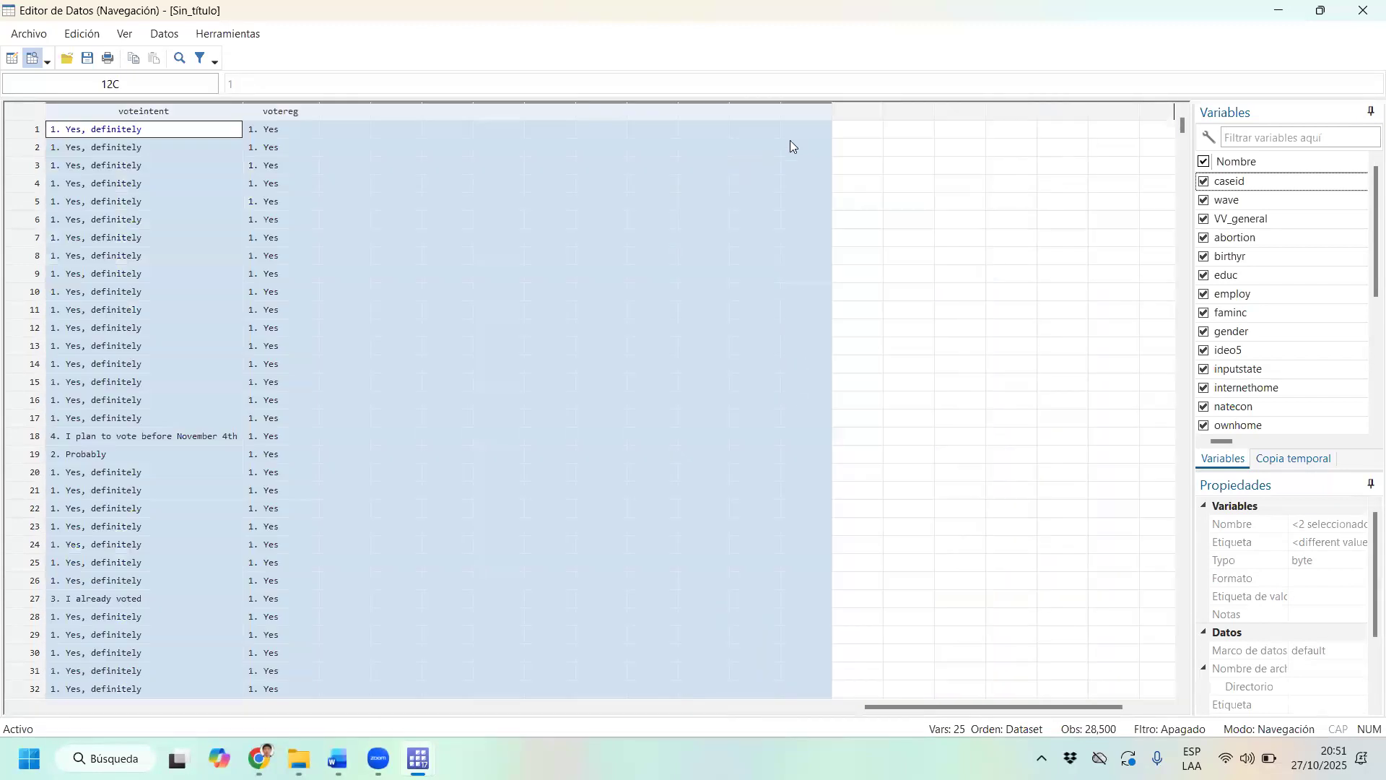
click(1281, 8)
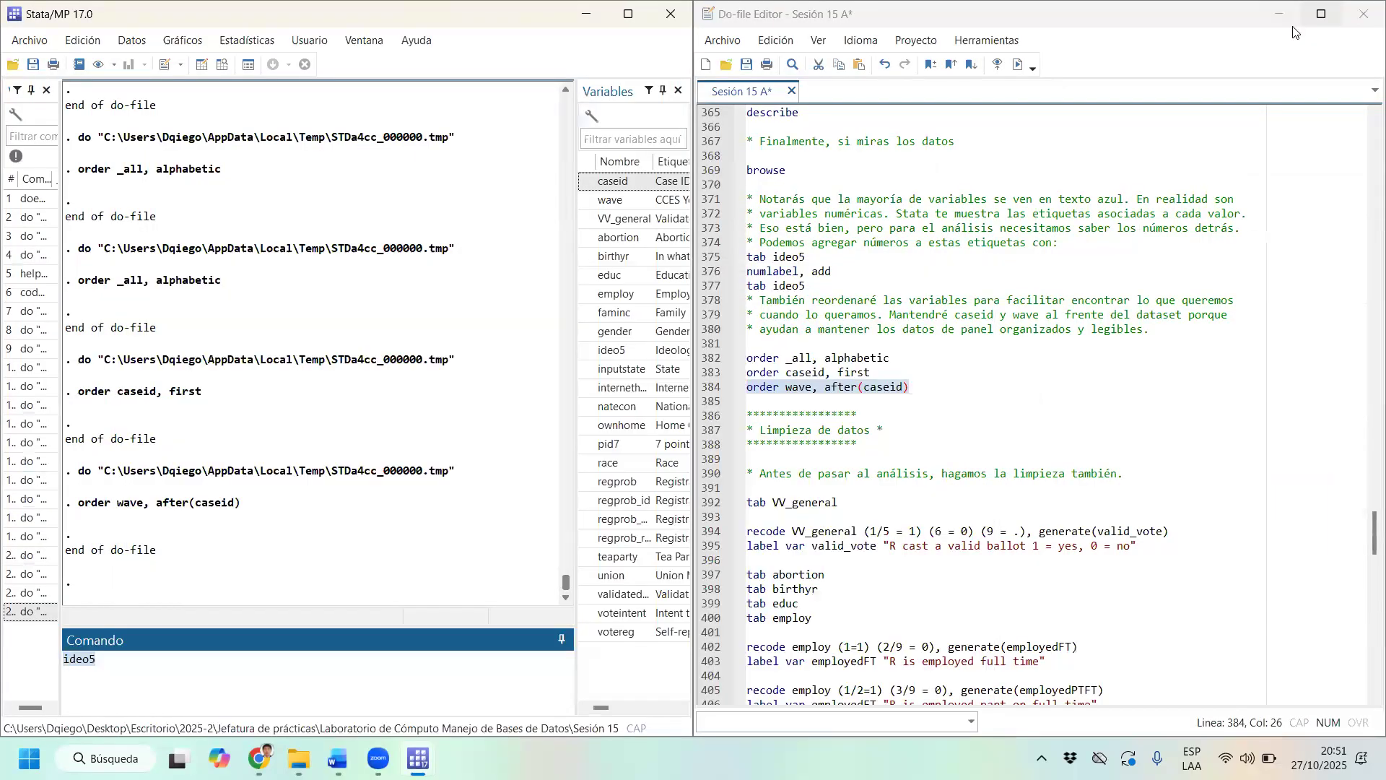
Look through the Limpieza de datos section of the do-file, including its tab, recode and label commands.
scroll(869, 442, down, 3)
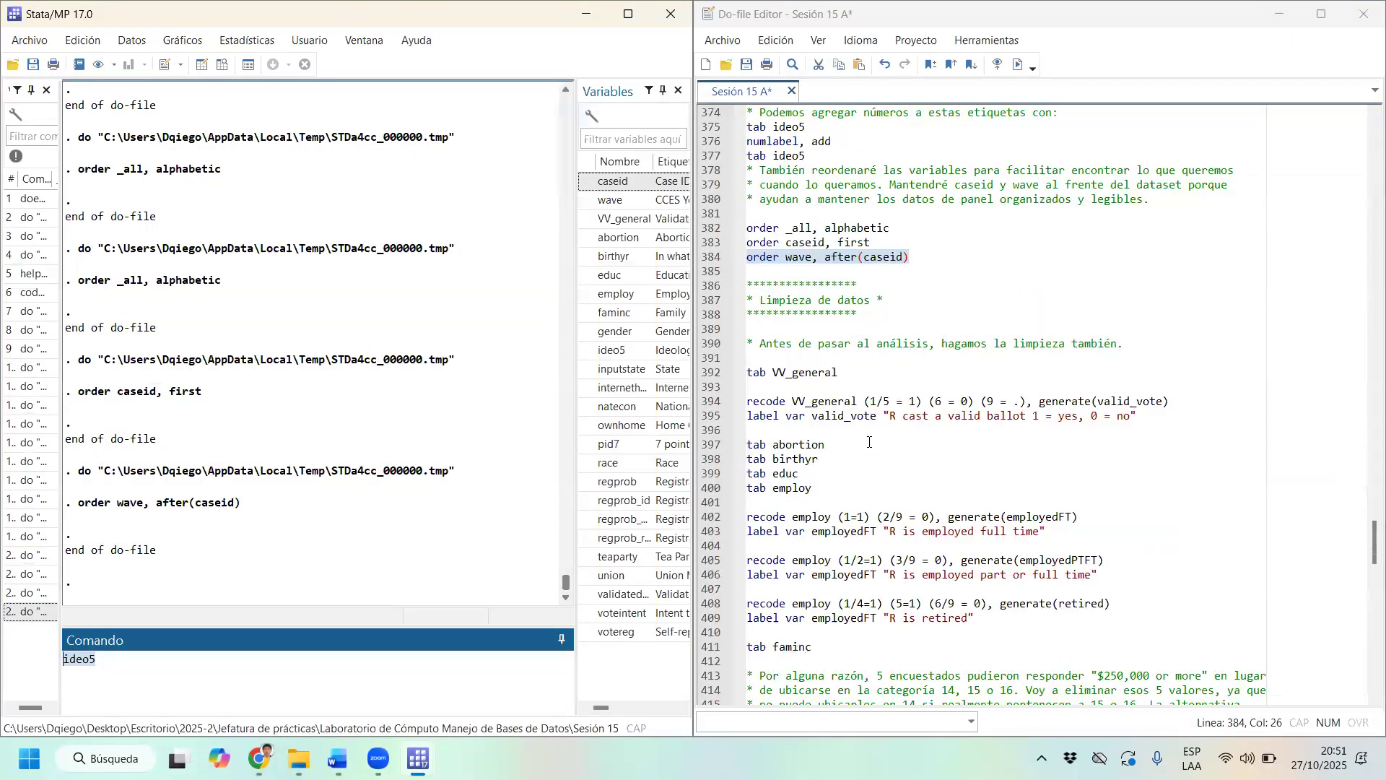
scroll(870, 442, down, 13)
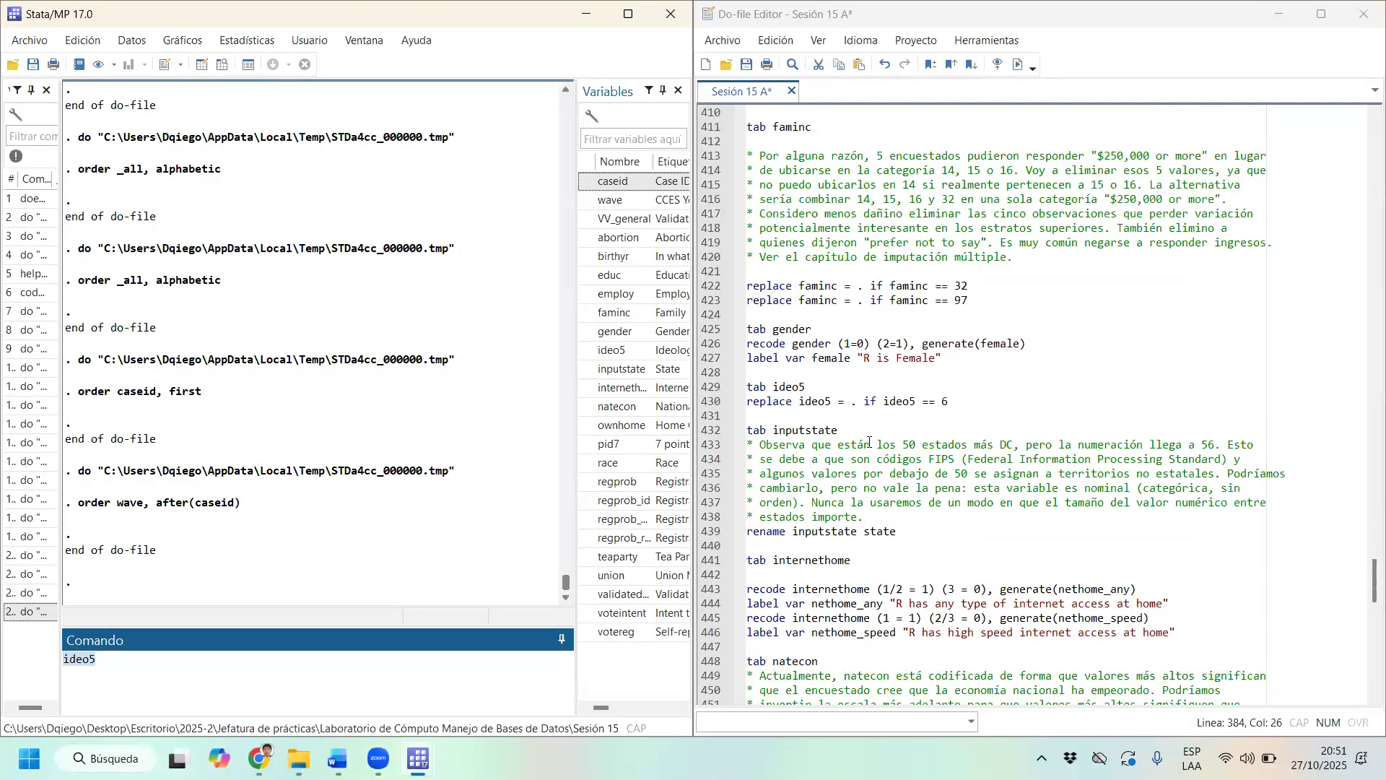
scroll(834, 201, up, 11)
drag(767, 190, 800, 213)
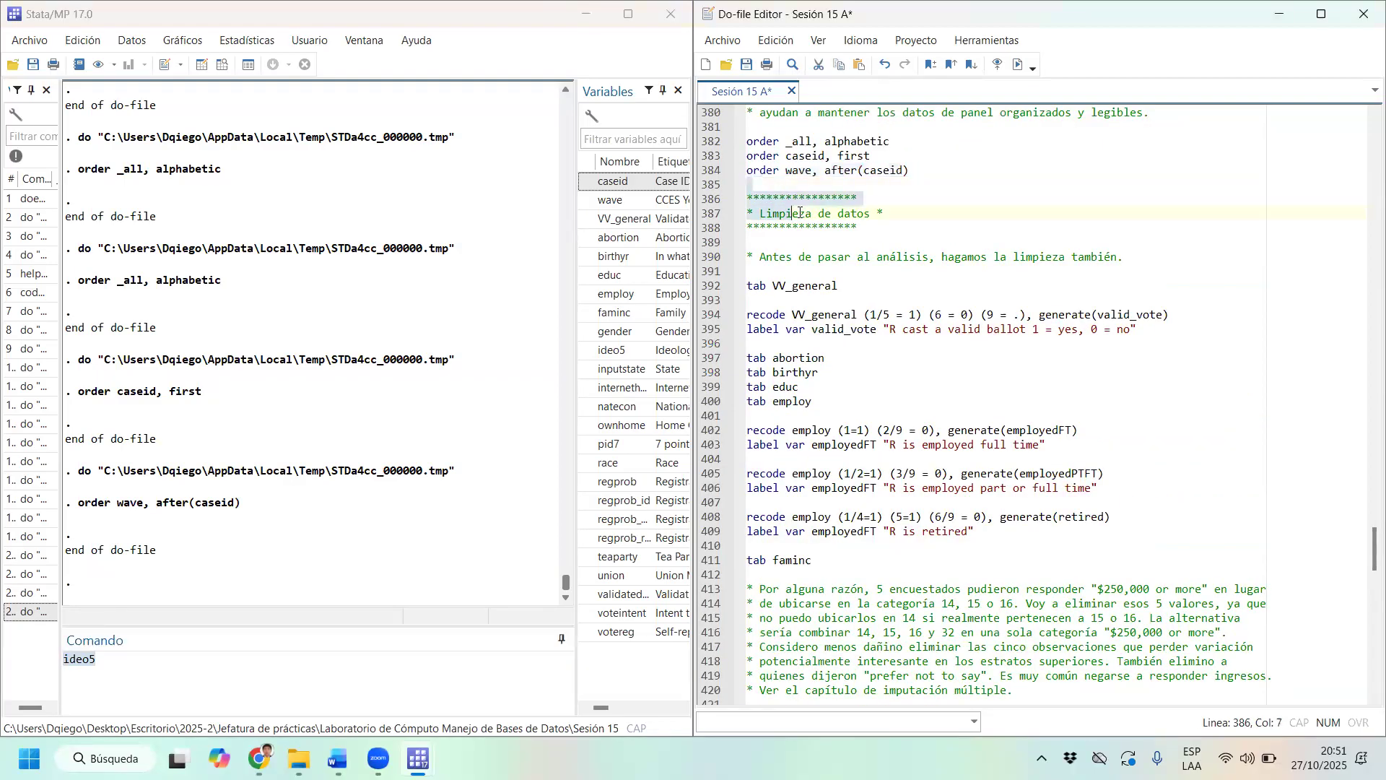
drag(963, 219, 963, 219)
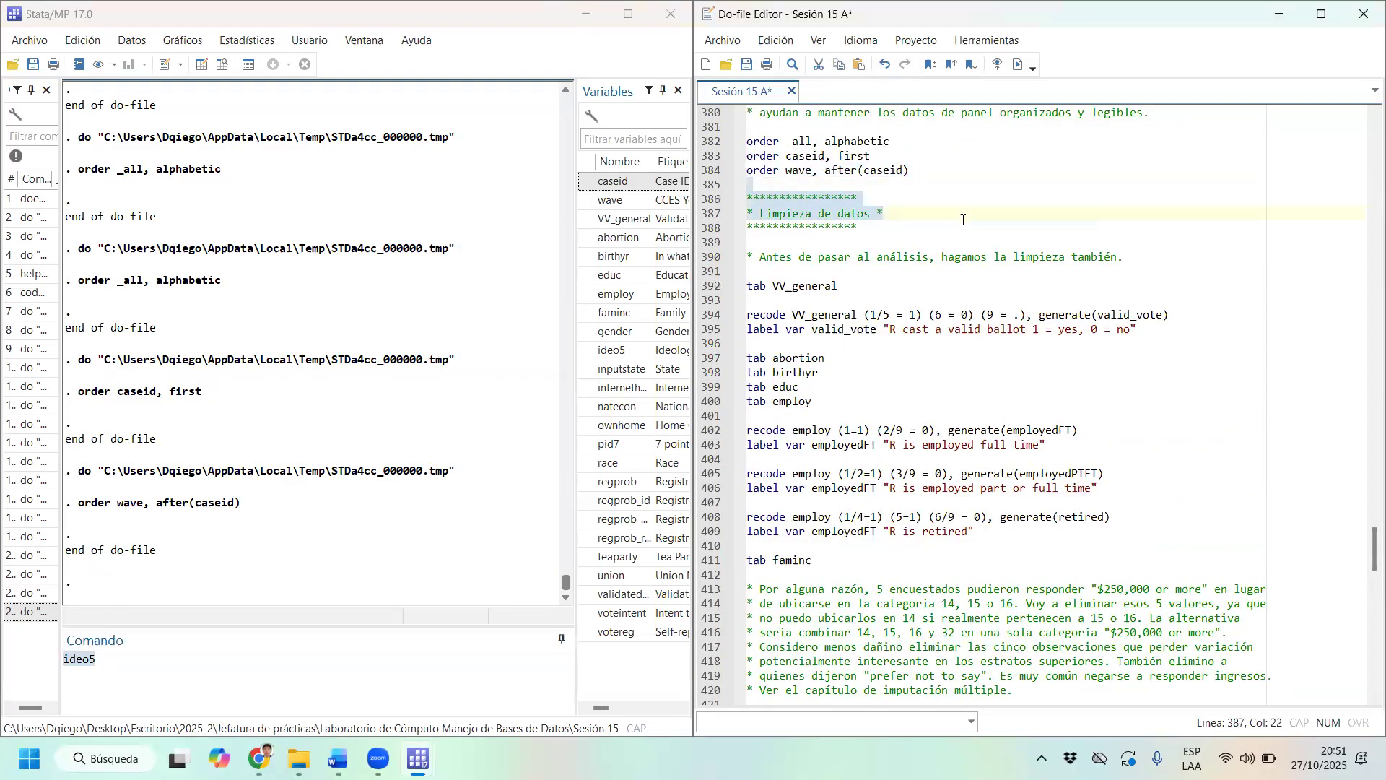
click(769, 183)
drag(769, 183, 1053, 314)
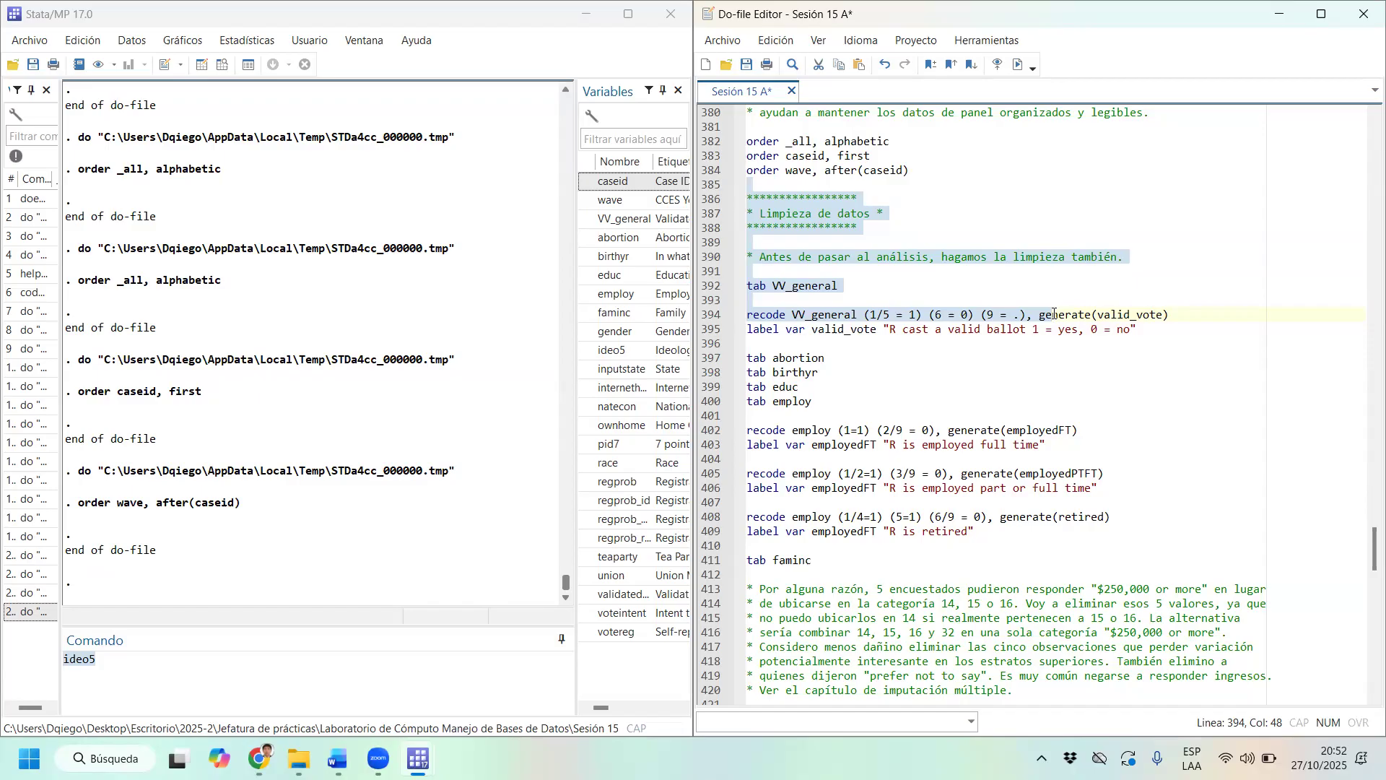
scroll(1053, 314, down, 2)
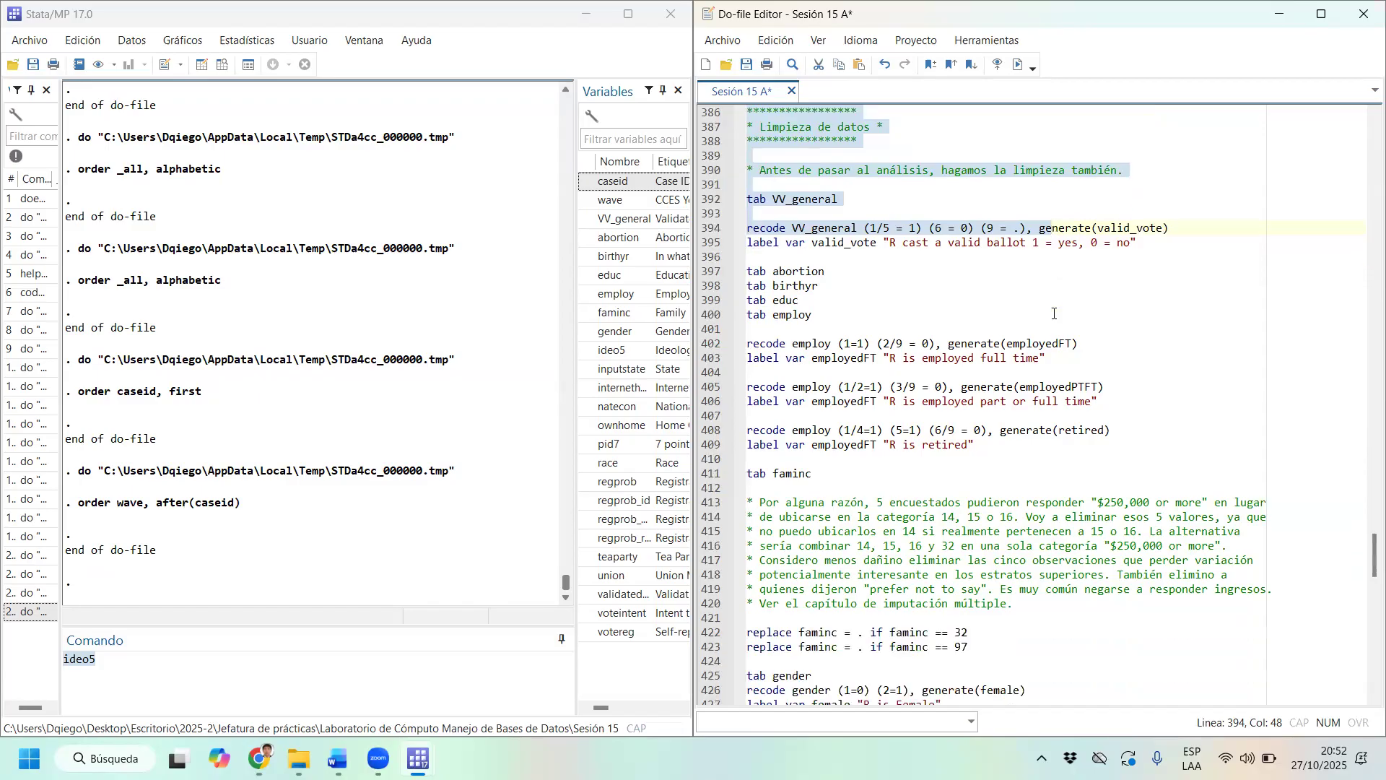
scroll(1054, 313, down, 10)
scroll(1020, 305, down, 20)
scroll(1015, 325, down, 6)
Run tab VV_general from the start of the Limpieza de datos section to tabulate the validated vote.
scroll(938, 329, up, 20)
scroll(900, 334, up, 9)
key(Up)
key(Up)
key(Up)
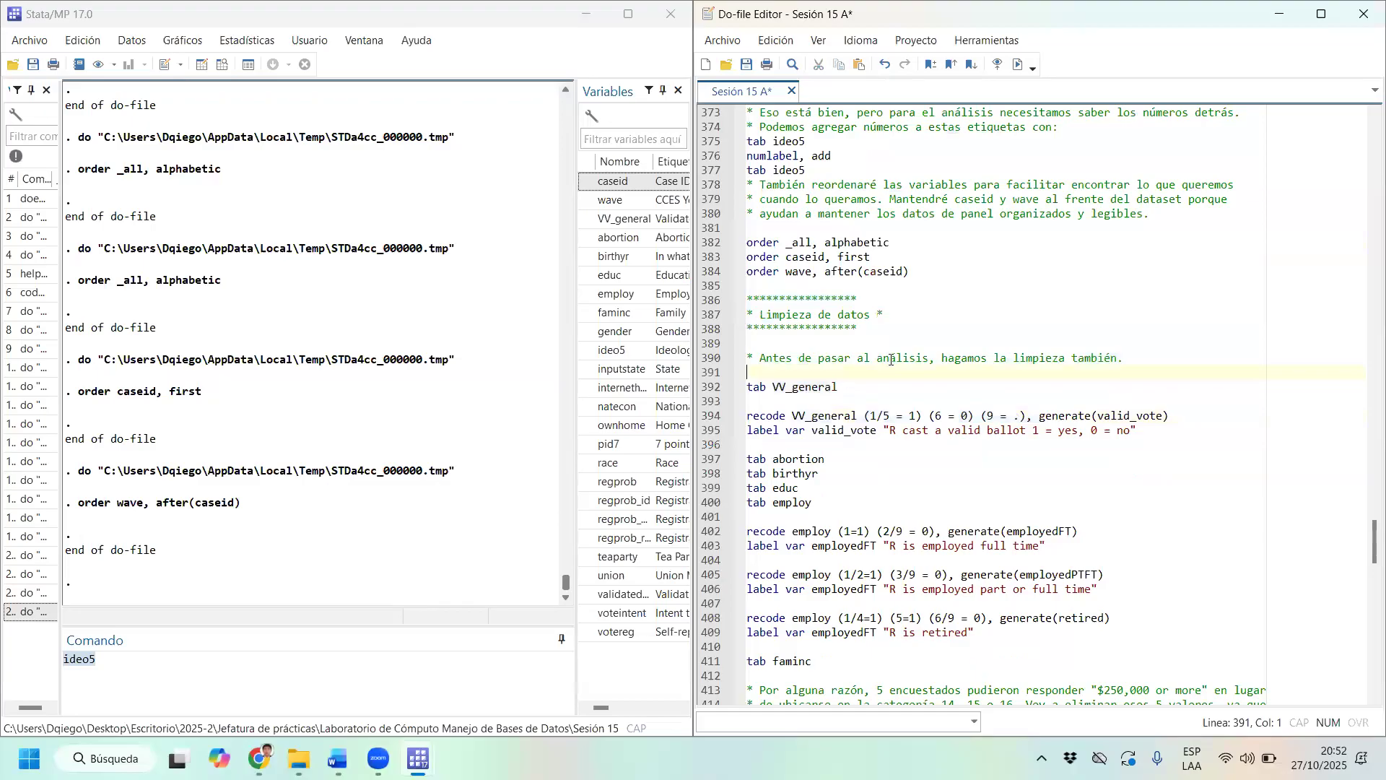
drag(761, 387, 832, 388)
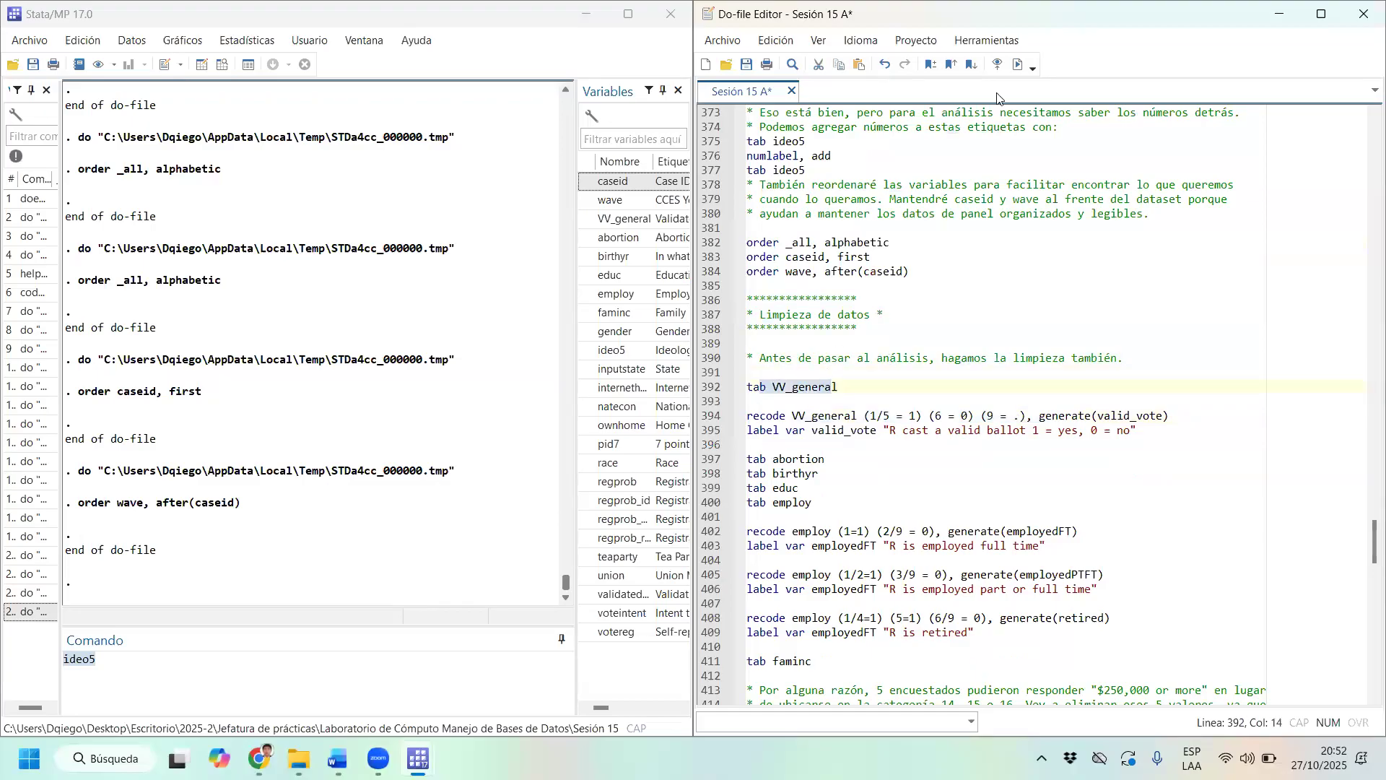
click(1018, 64)
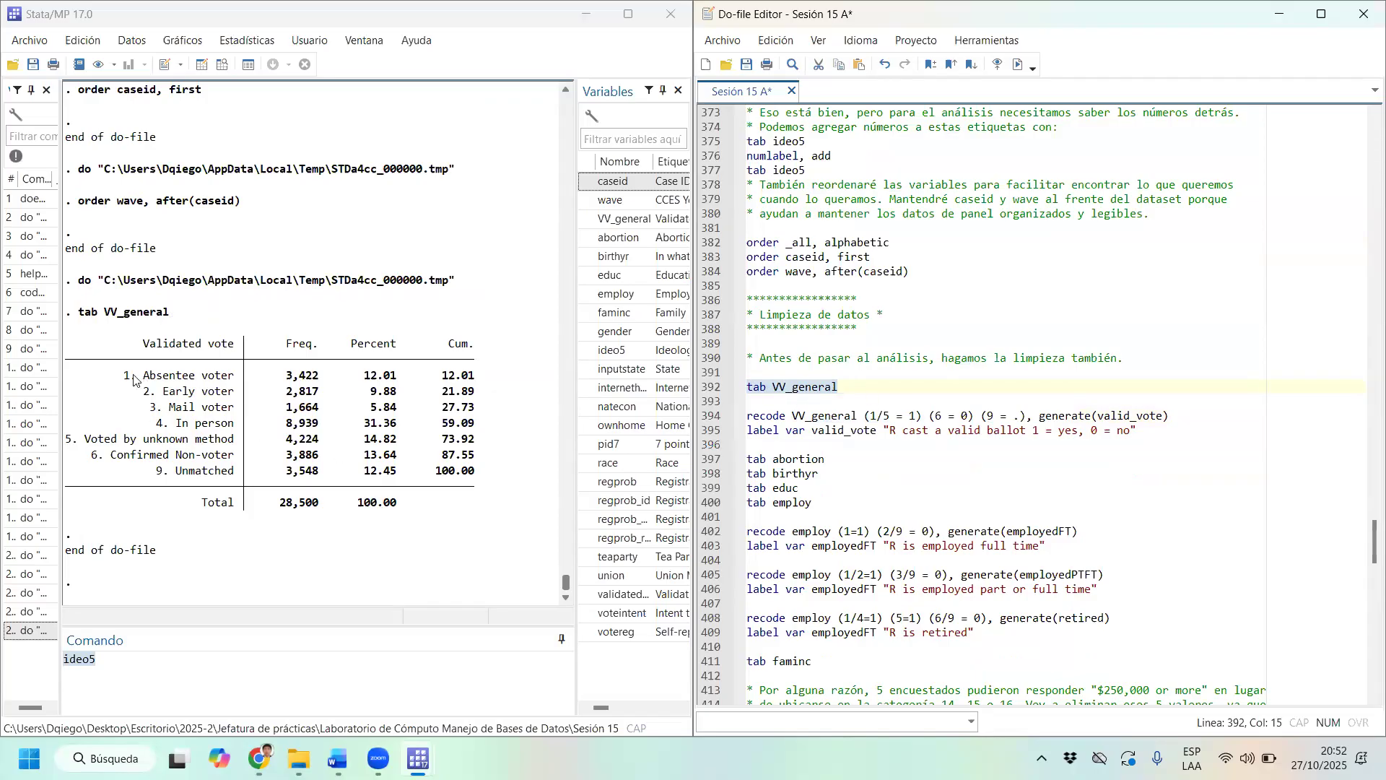
Examine the VV_general categories in the results, comparing codes 1 to 5 with 6 (Confirmed Non-voter) and 9 (Unmatched).
click(166, 380)
drag(166, 380, 84, 382)
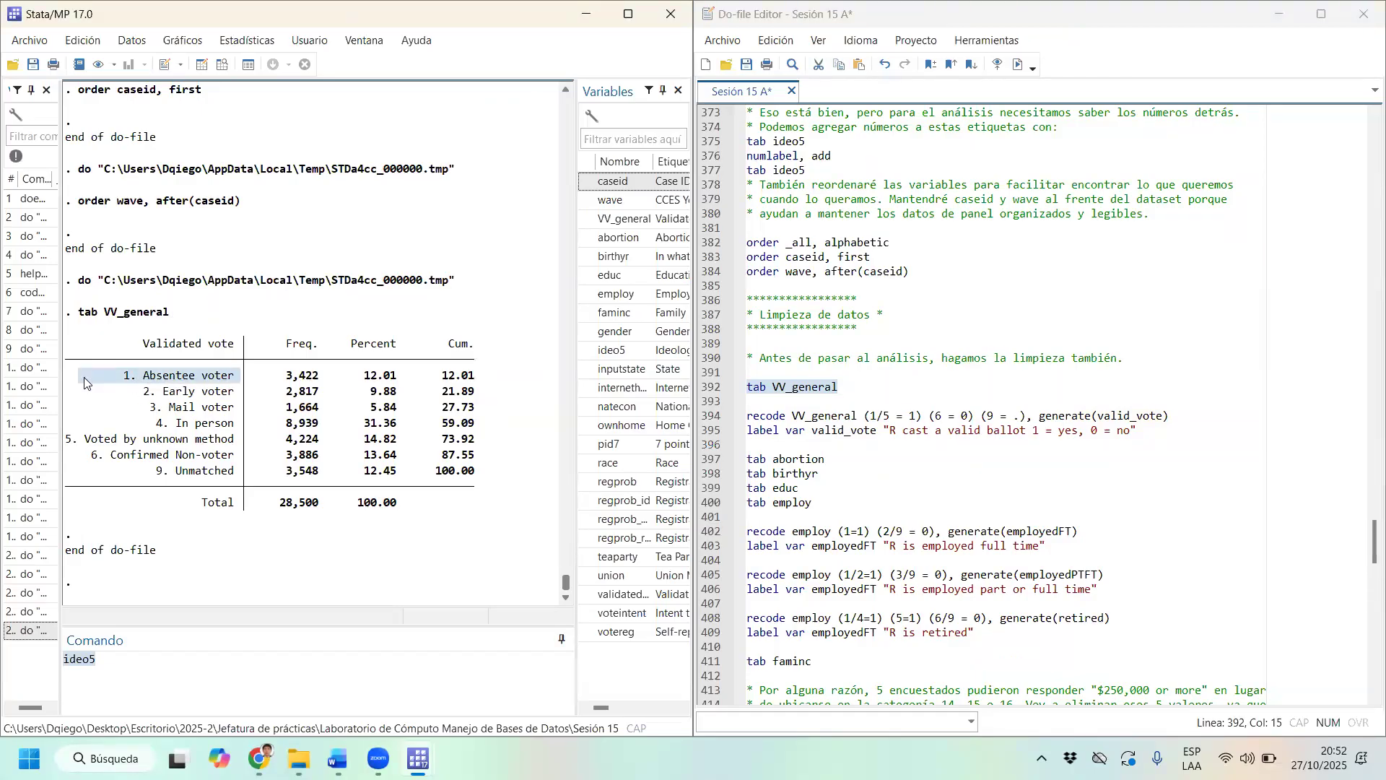
drag(242, 395, 134, 396)
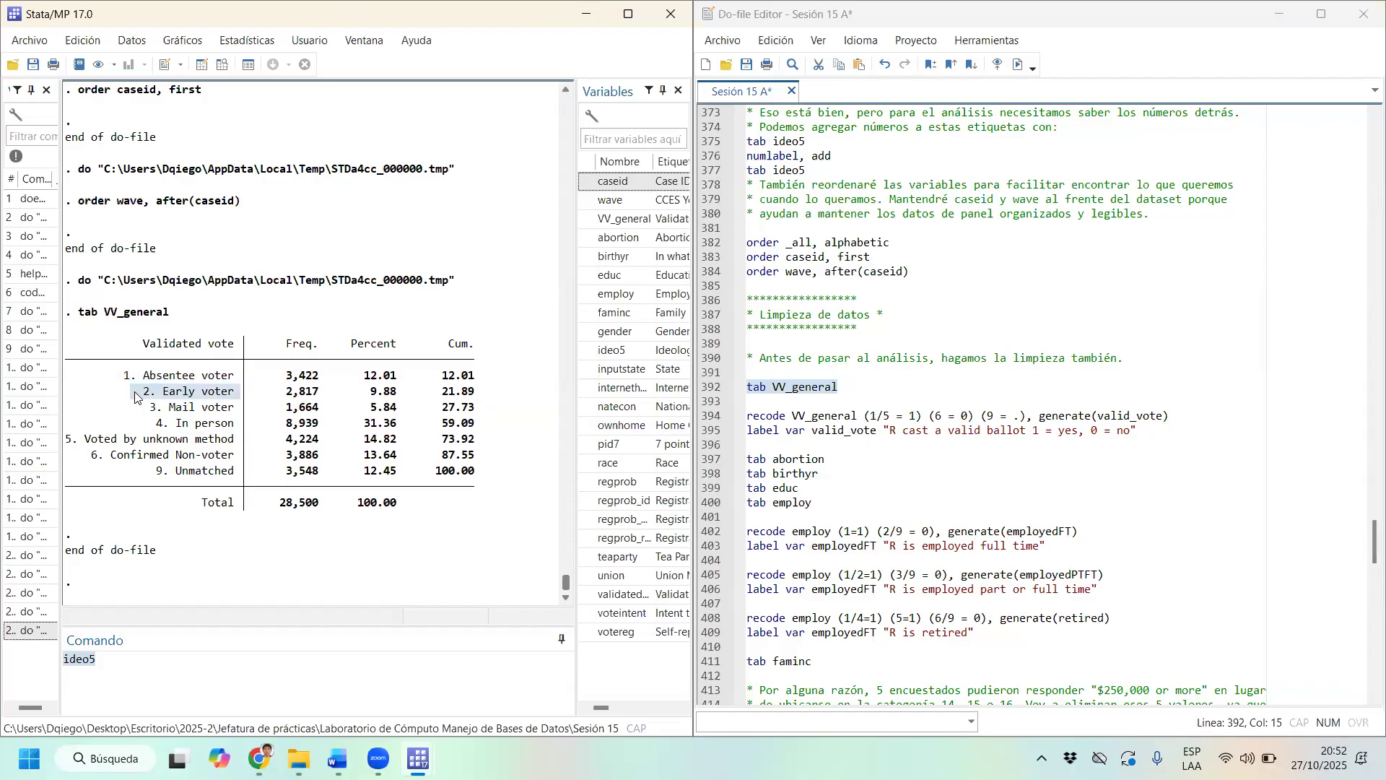
click(192, 394)
drag(227, 409, 239, 439)
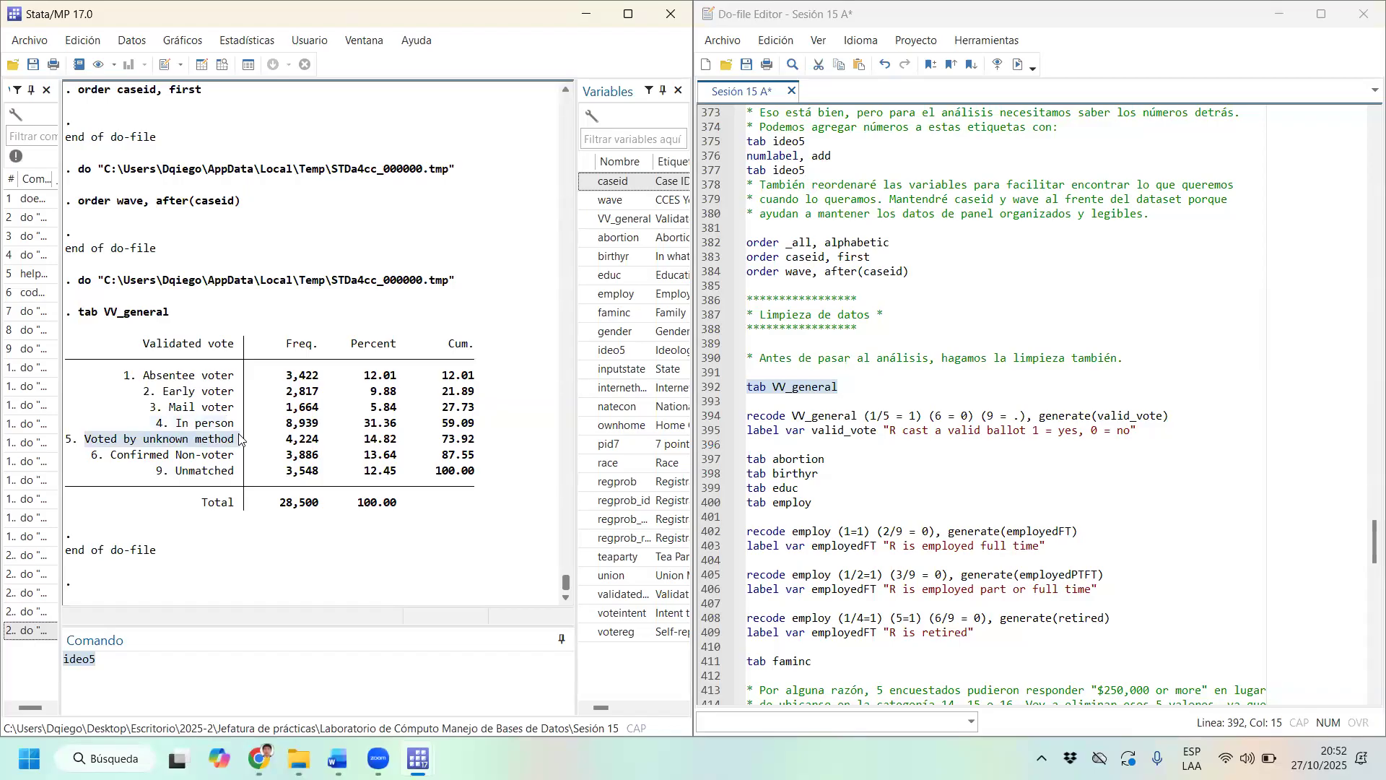
drag(233, 456, 102, 462)
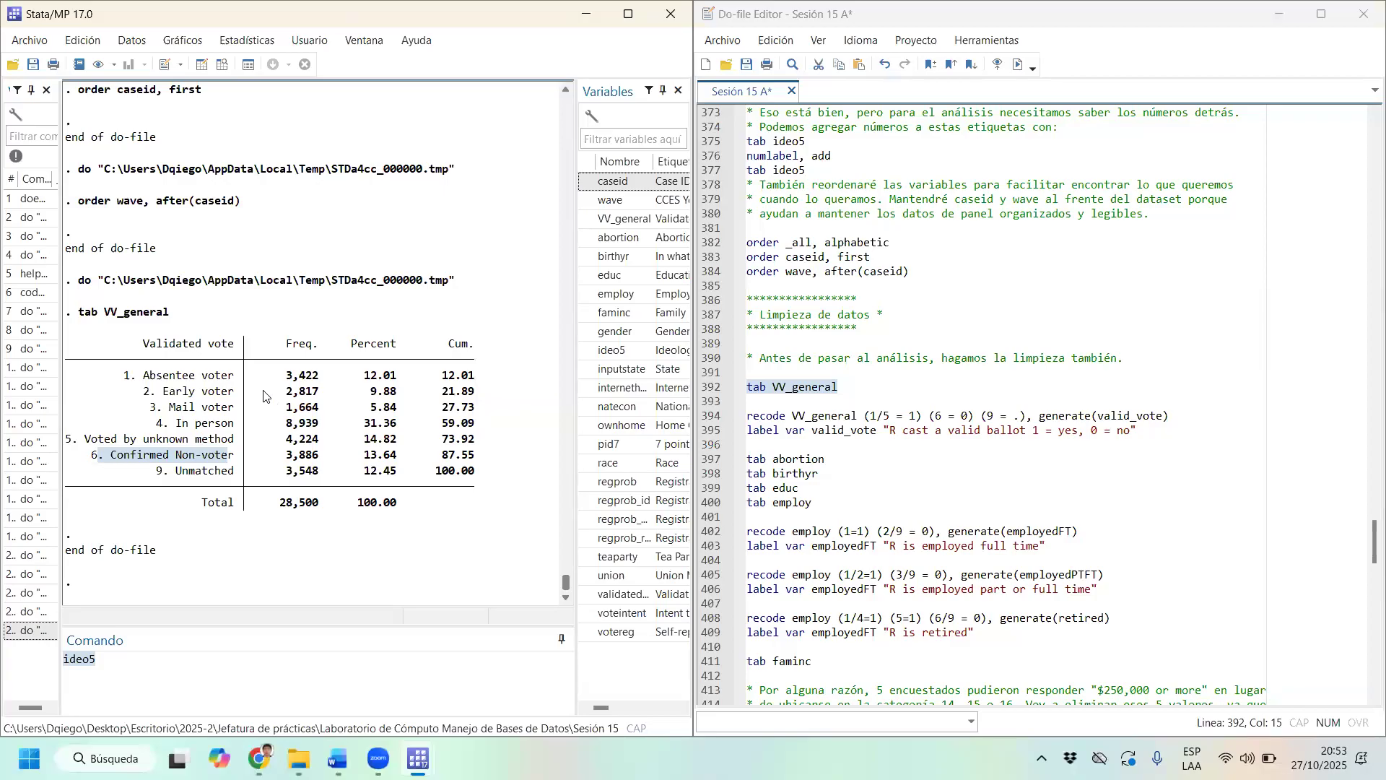
drag(113, 377, 477, 441)
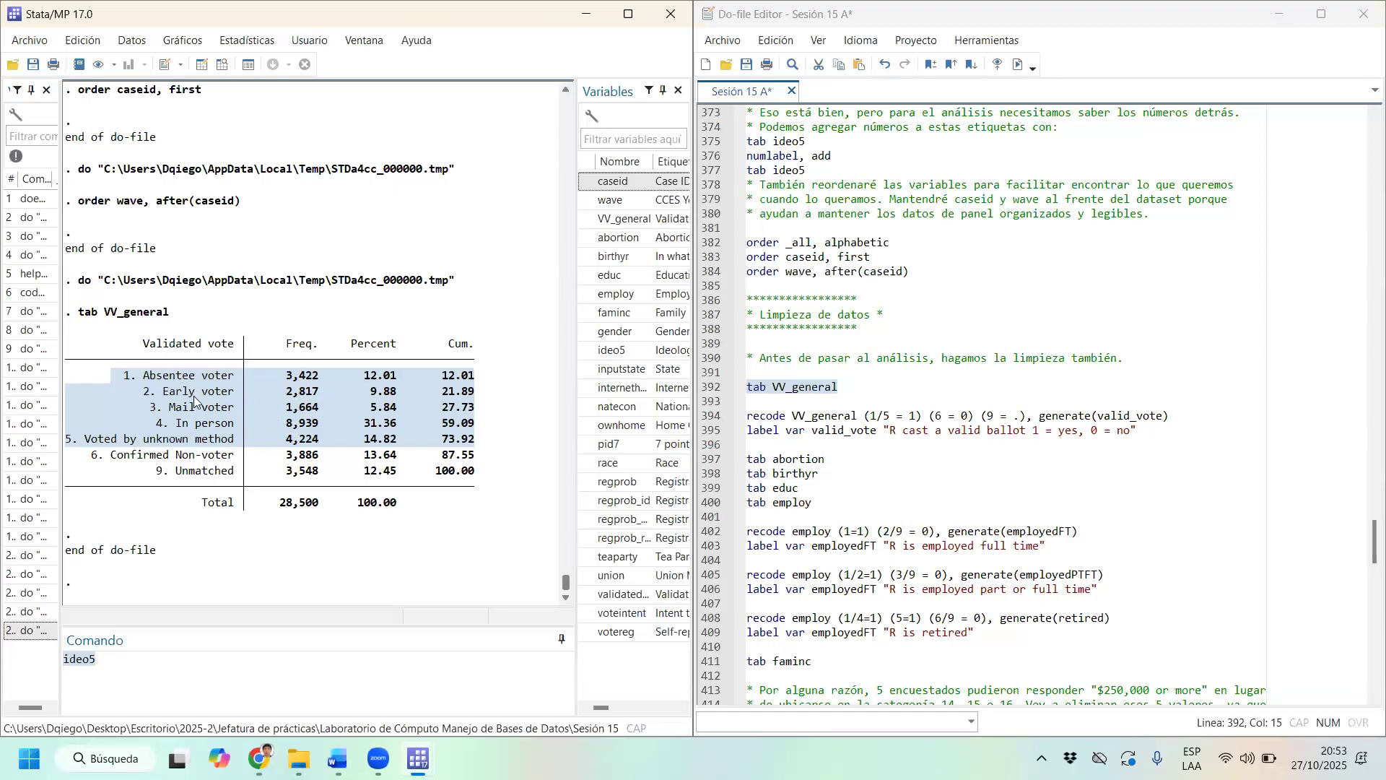
click(231, 404)
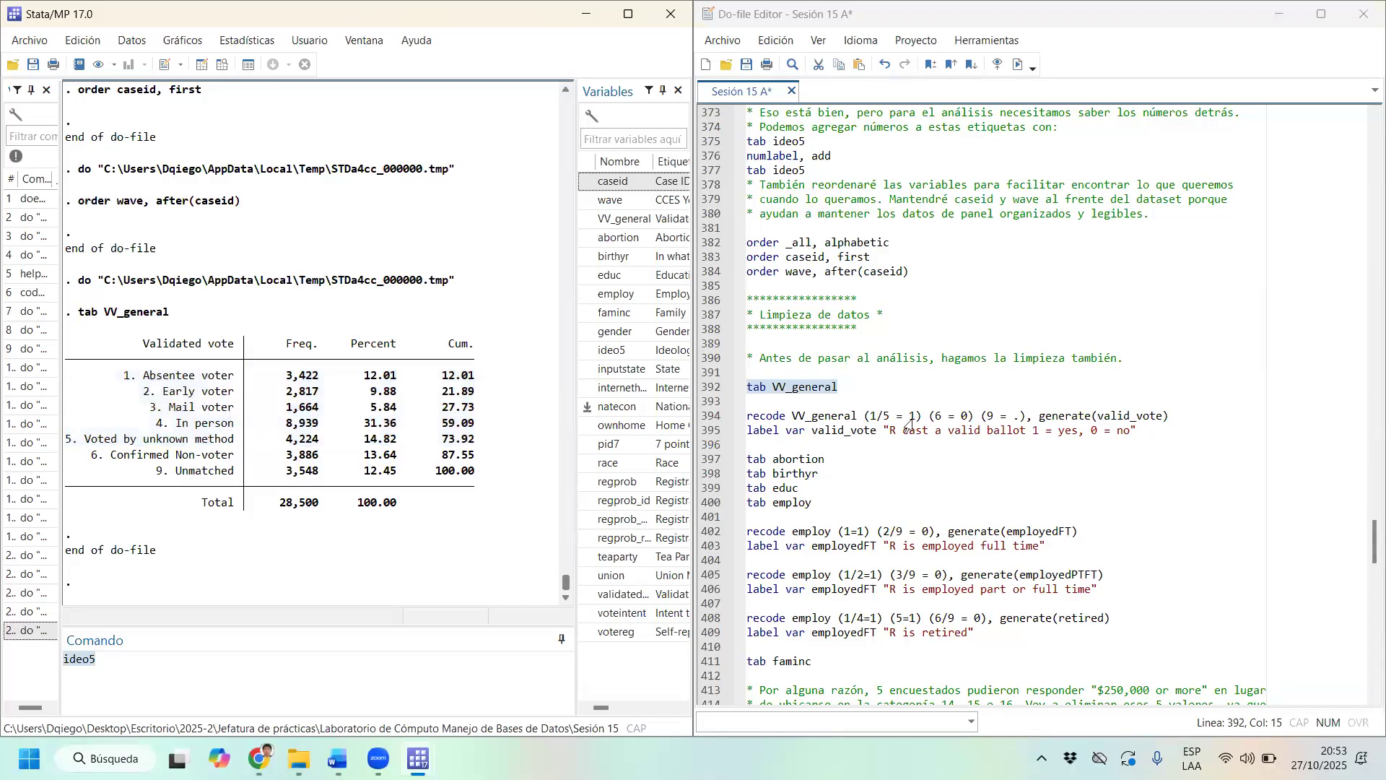
scroll(914, 418, down, 1)
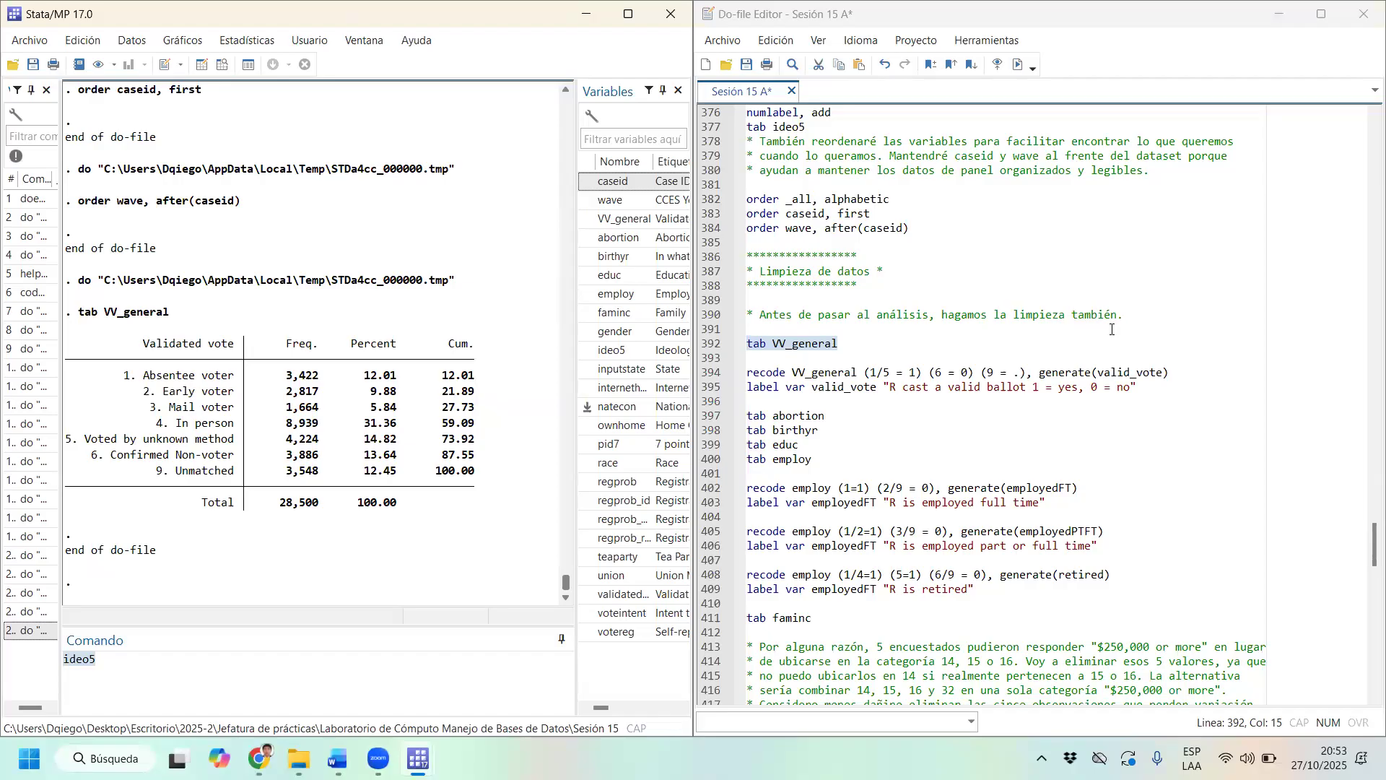
drag(99, 457, 153, 476)
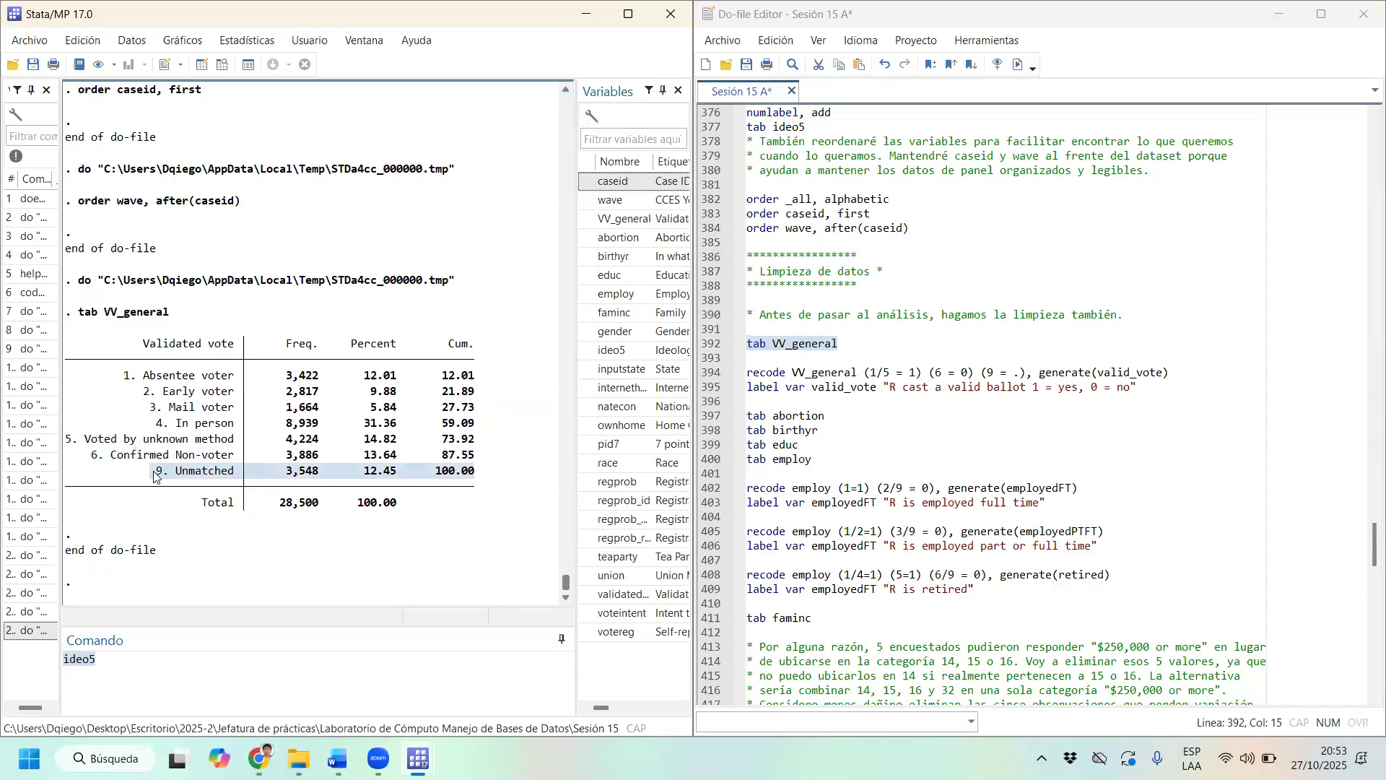
click(154, 471)
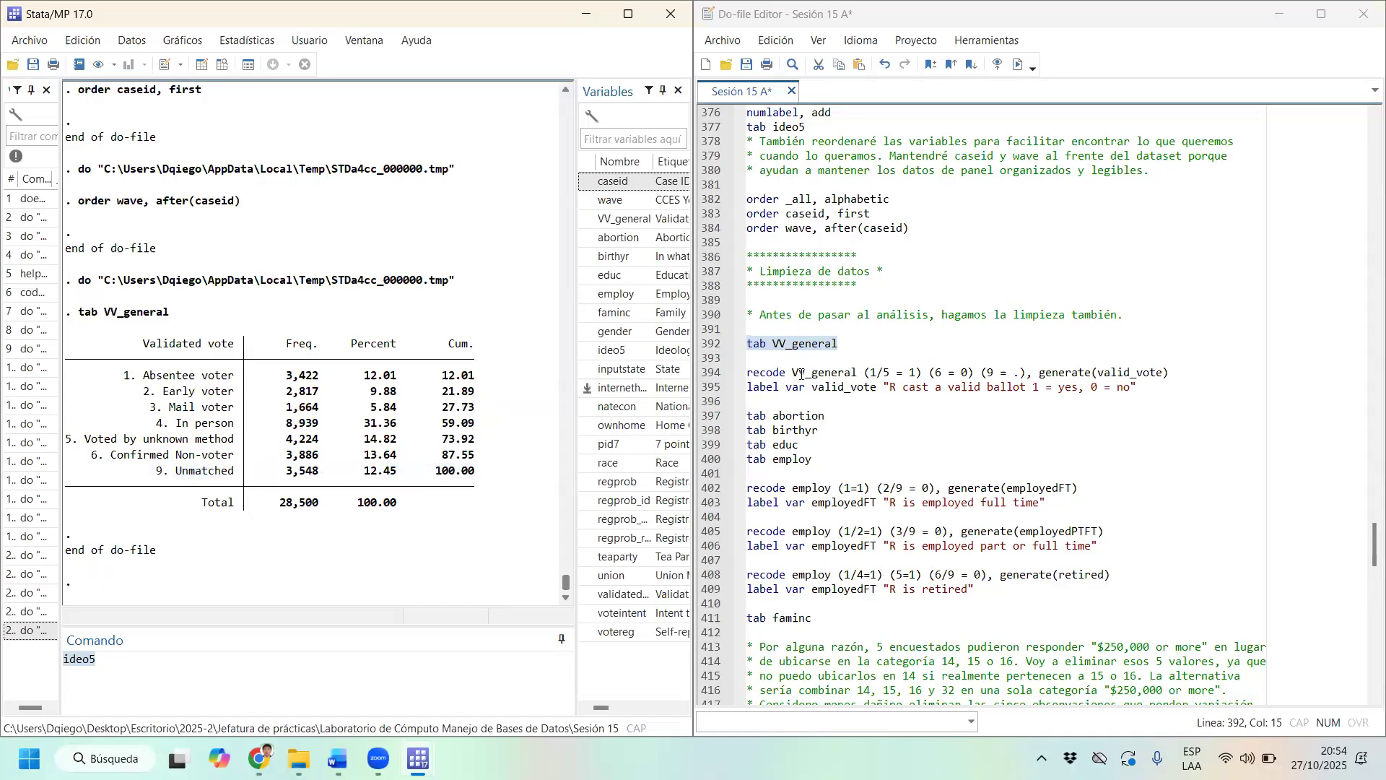
Run the recode of VV_general with (1/5 = 1) (6 = 0) (9 = .), generating the new variable valid_vote.
drag(870, 373, 890, 371)
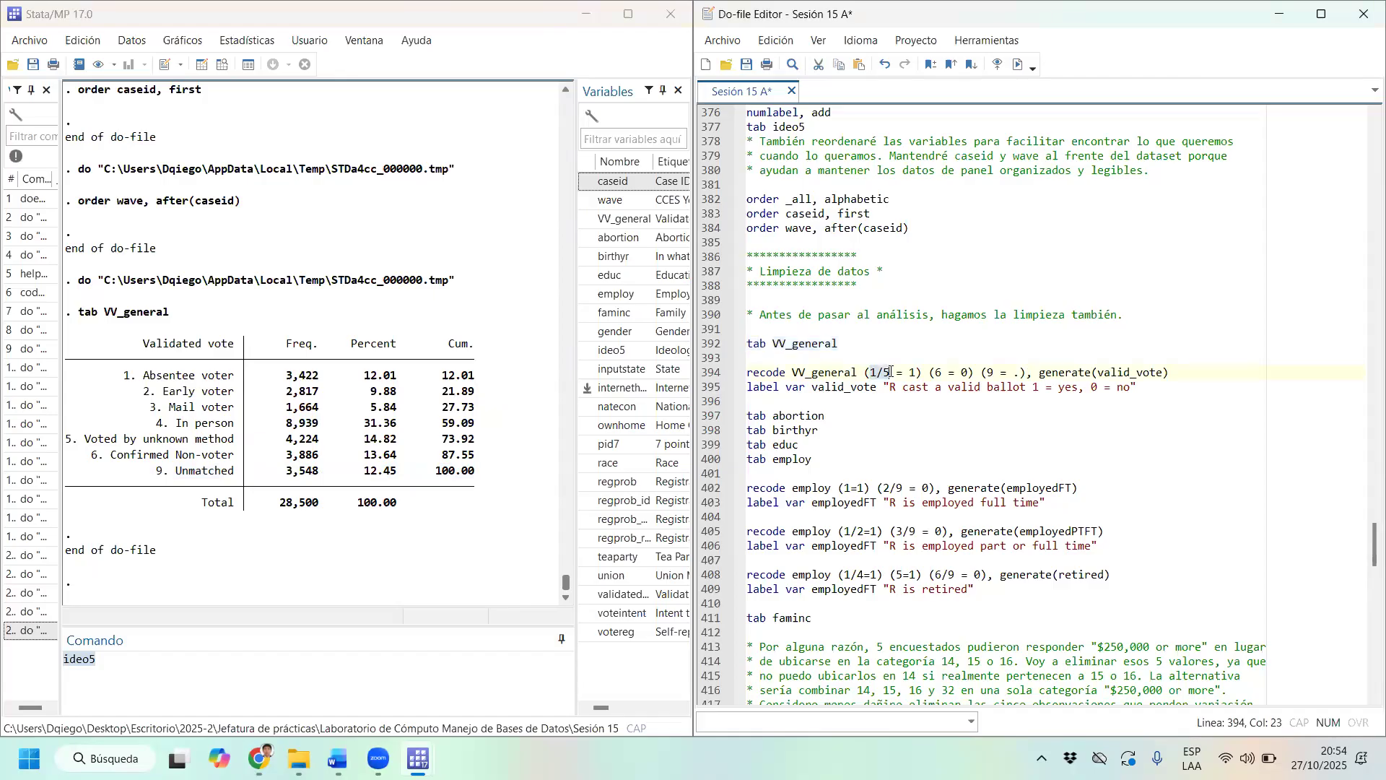
click(914, 373)
click(940, 373)
drag(968, 371, 961, 371)
click(987, 371)
click(1019, 373)
drag(1176, 372, 701, 373)
click(1018, 64)
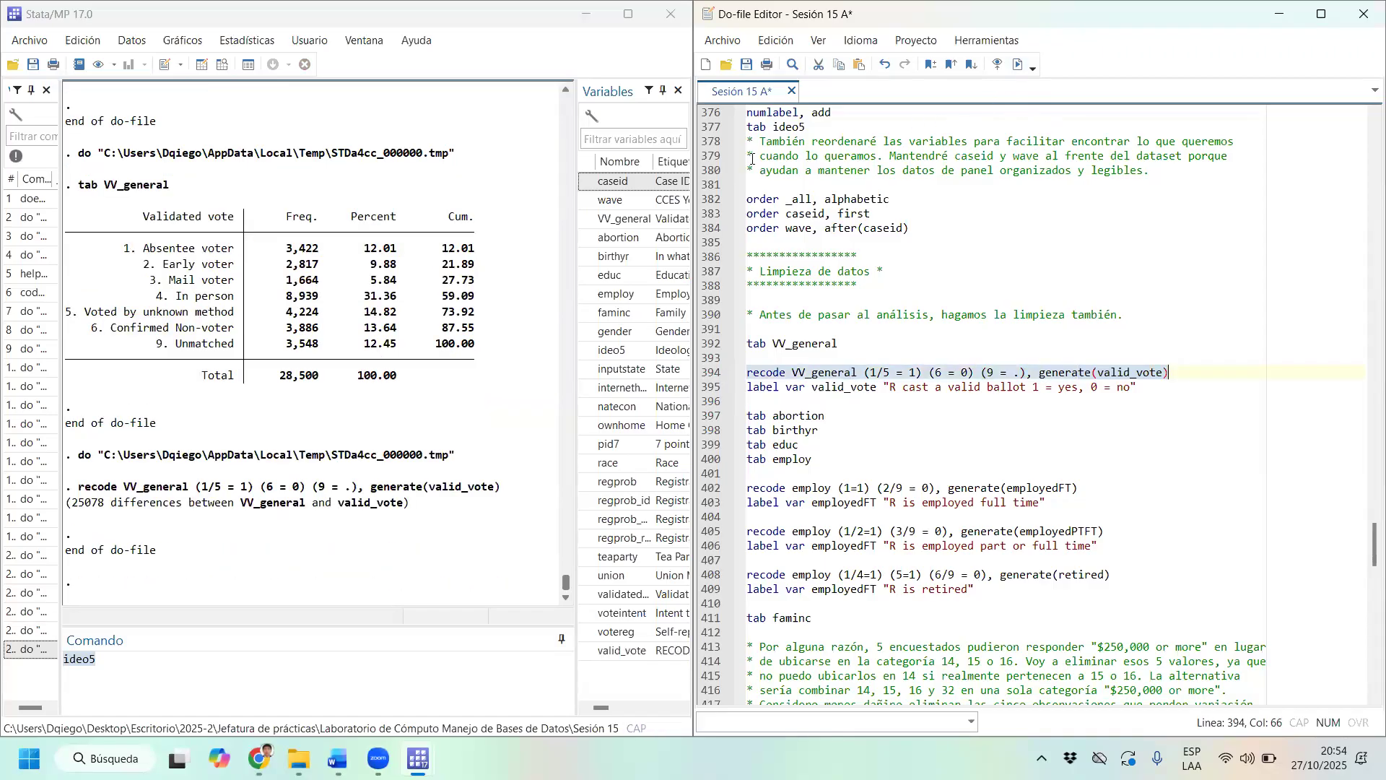
Inspect the recoded values of the valid_vote column in the data browser.
click(221, 65)
click(365, 116)
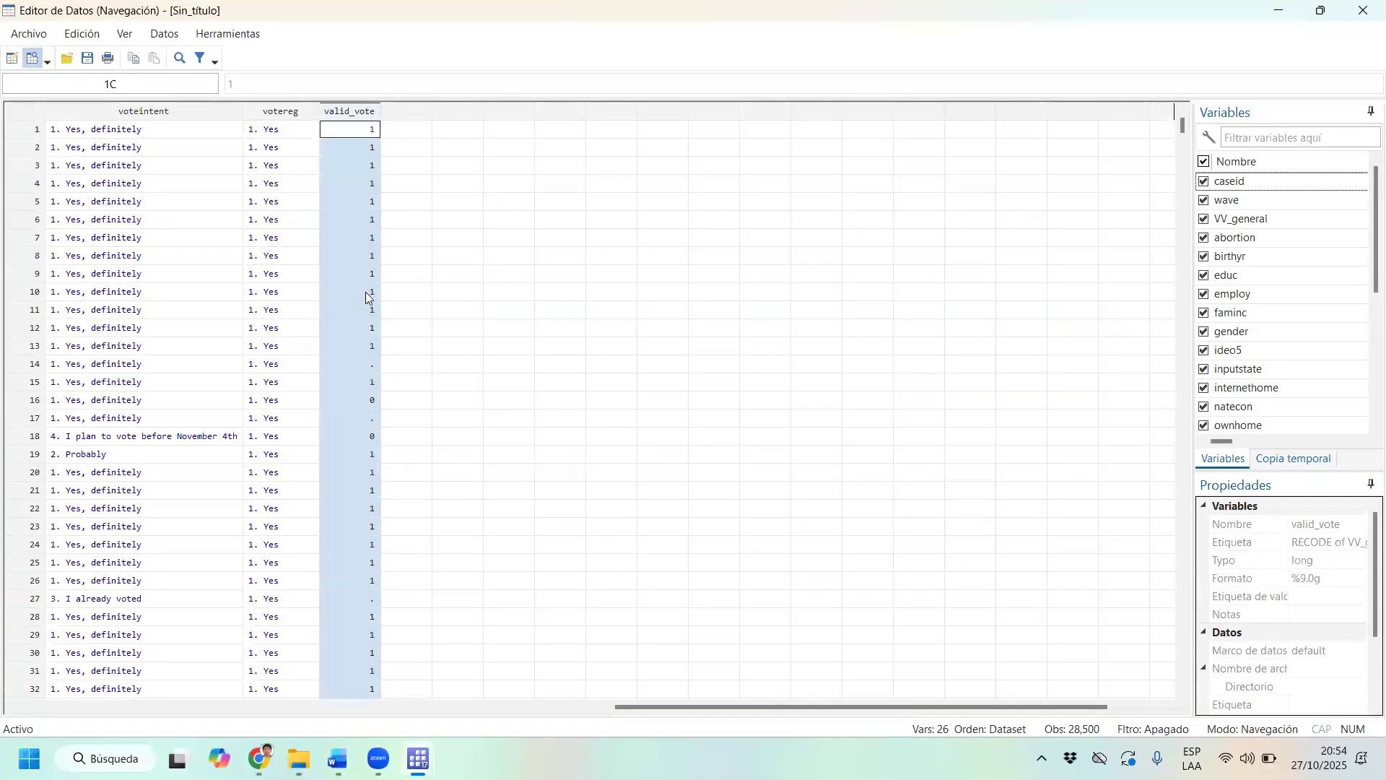
scroll(355, 249, down, 20)
scroll(355, 249, down, 10)
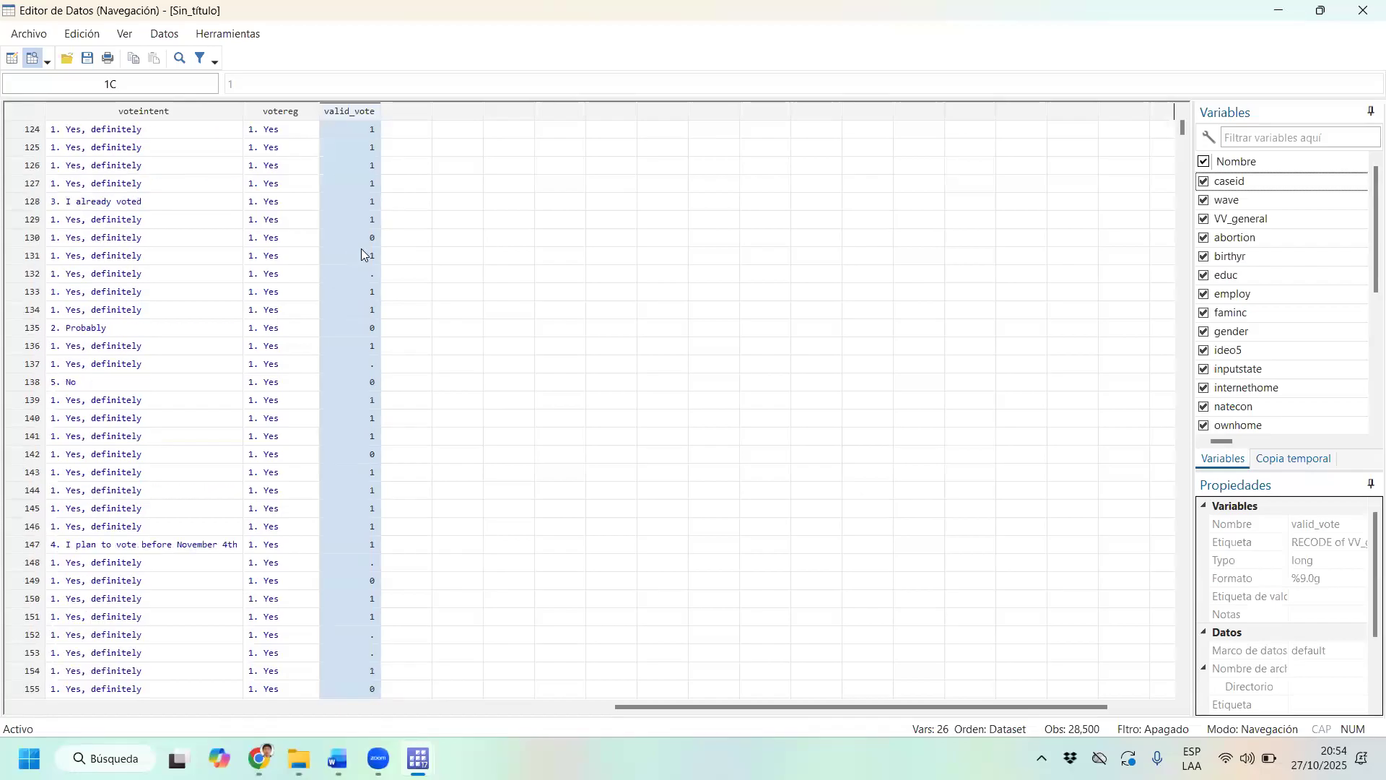
Close the data browser and compare the valid_vote recode and label commands with the tabulated VV_general categories, especially 9 (Unmatched).
click(1363, 10)
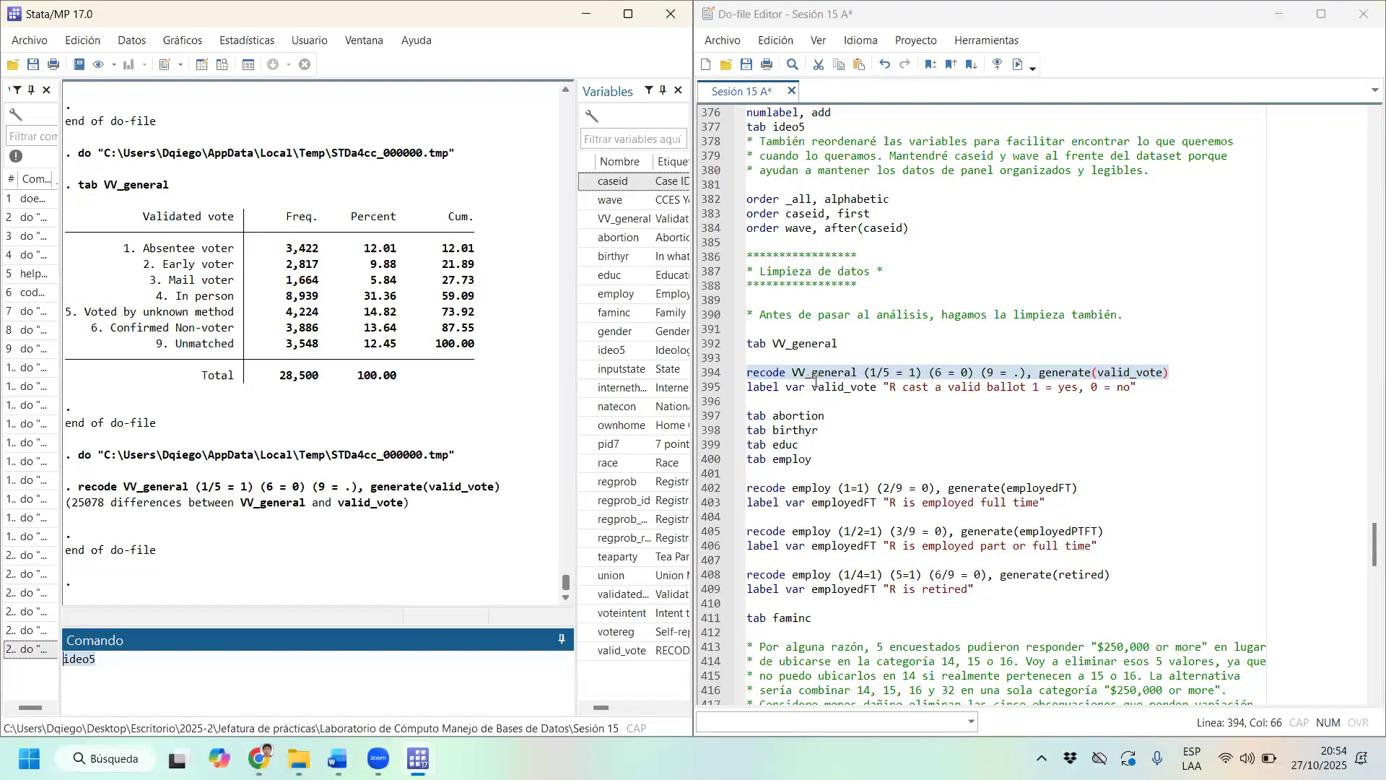
drag(789, 387, 1033, 388)
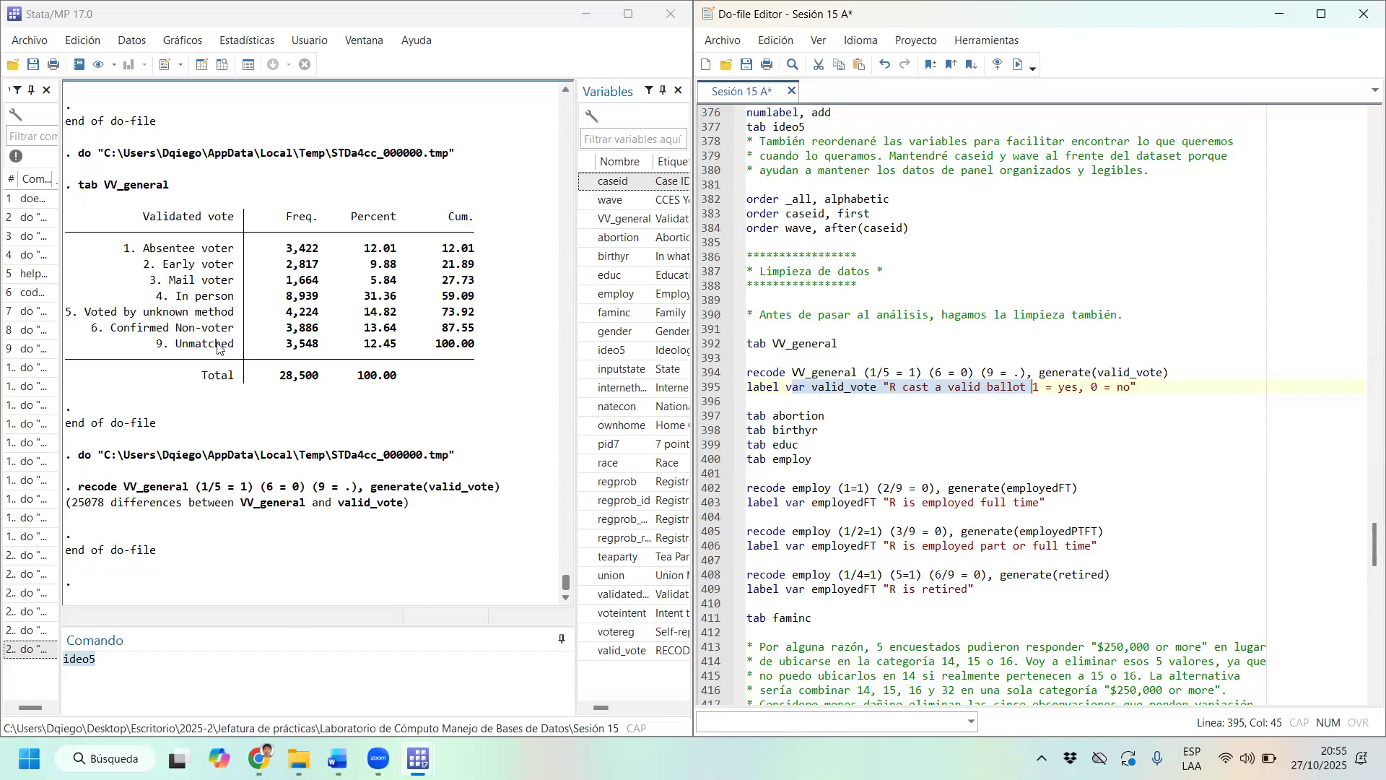
drag(88, 352, 478, 348)
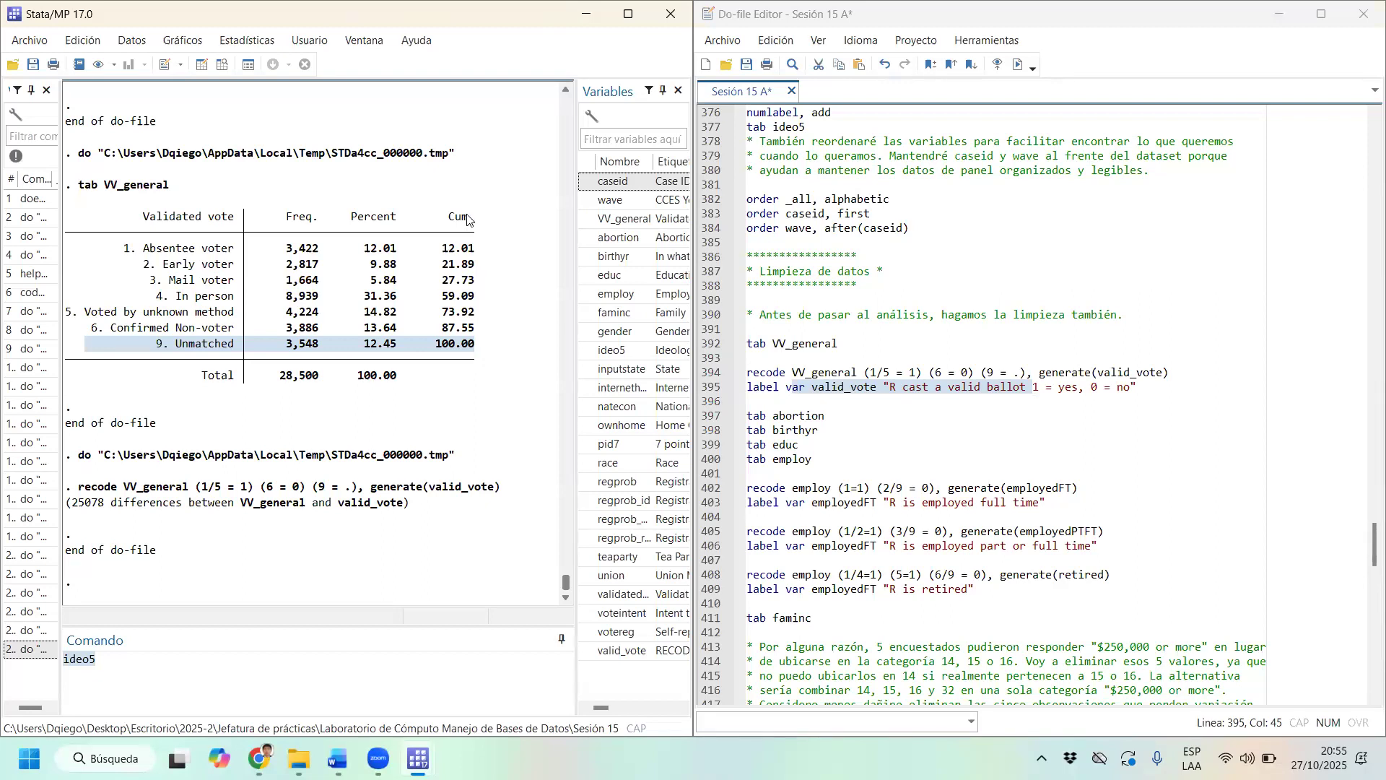
click(1018, 374)
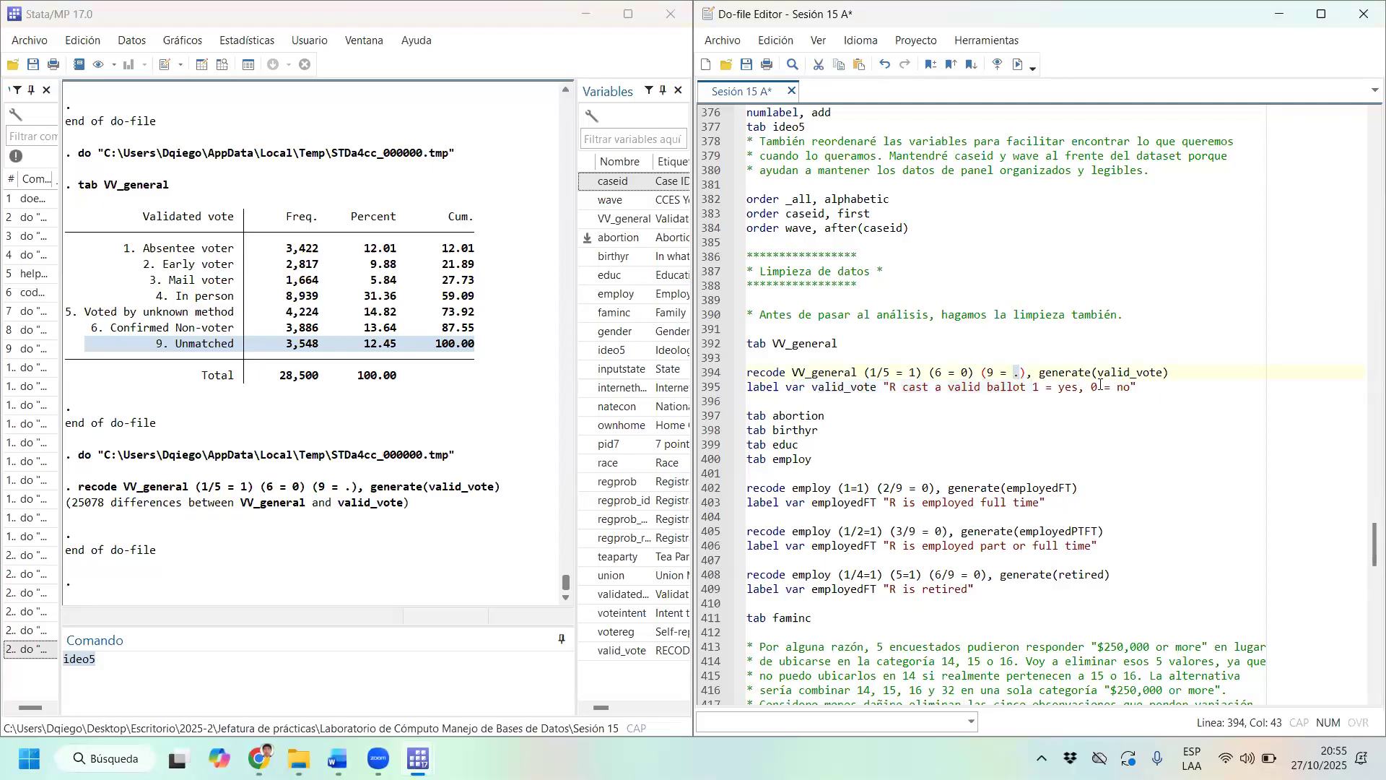
scroll(947, 365, down, 1)
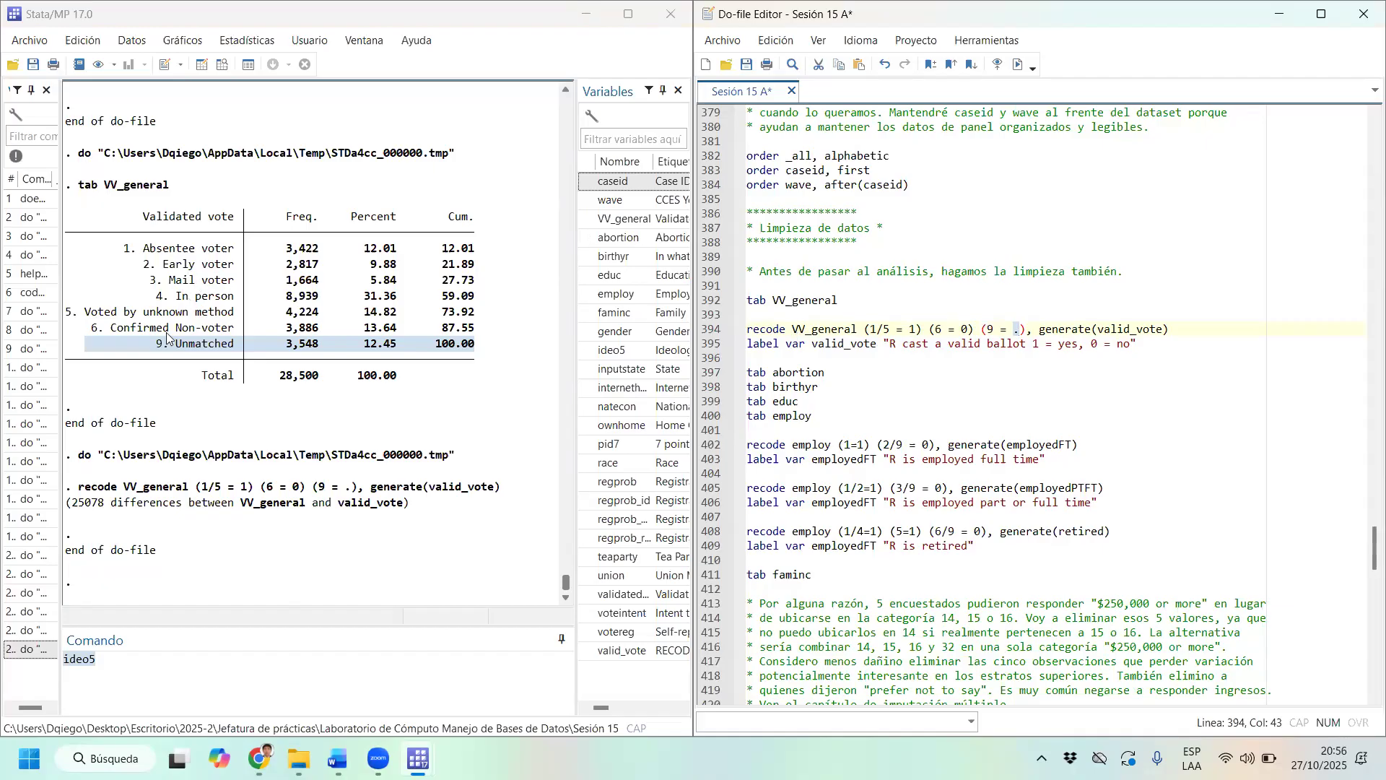
click(101, 339)
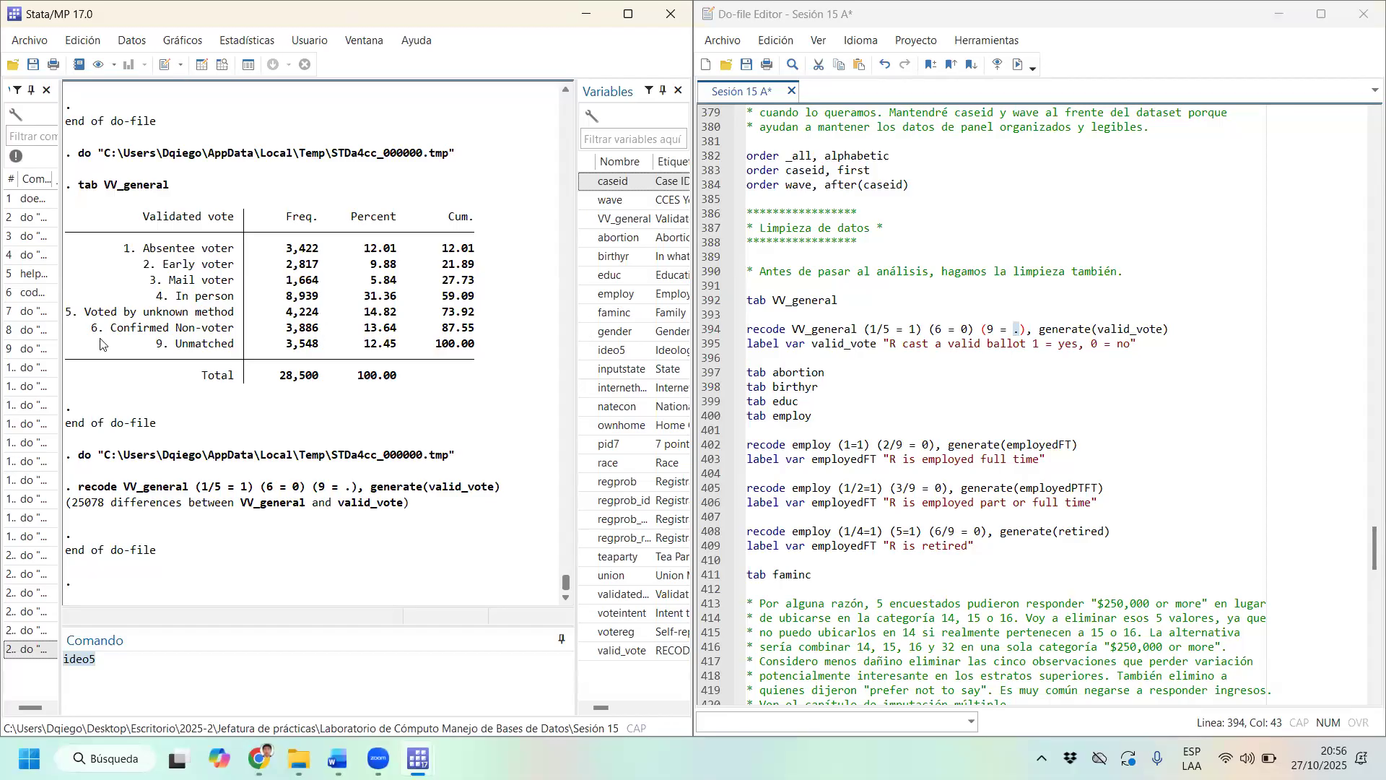
drag(136, 250, 213, 345)
click(830, 402)
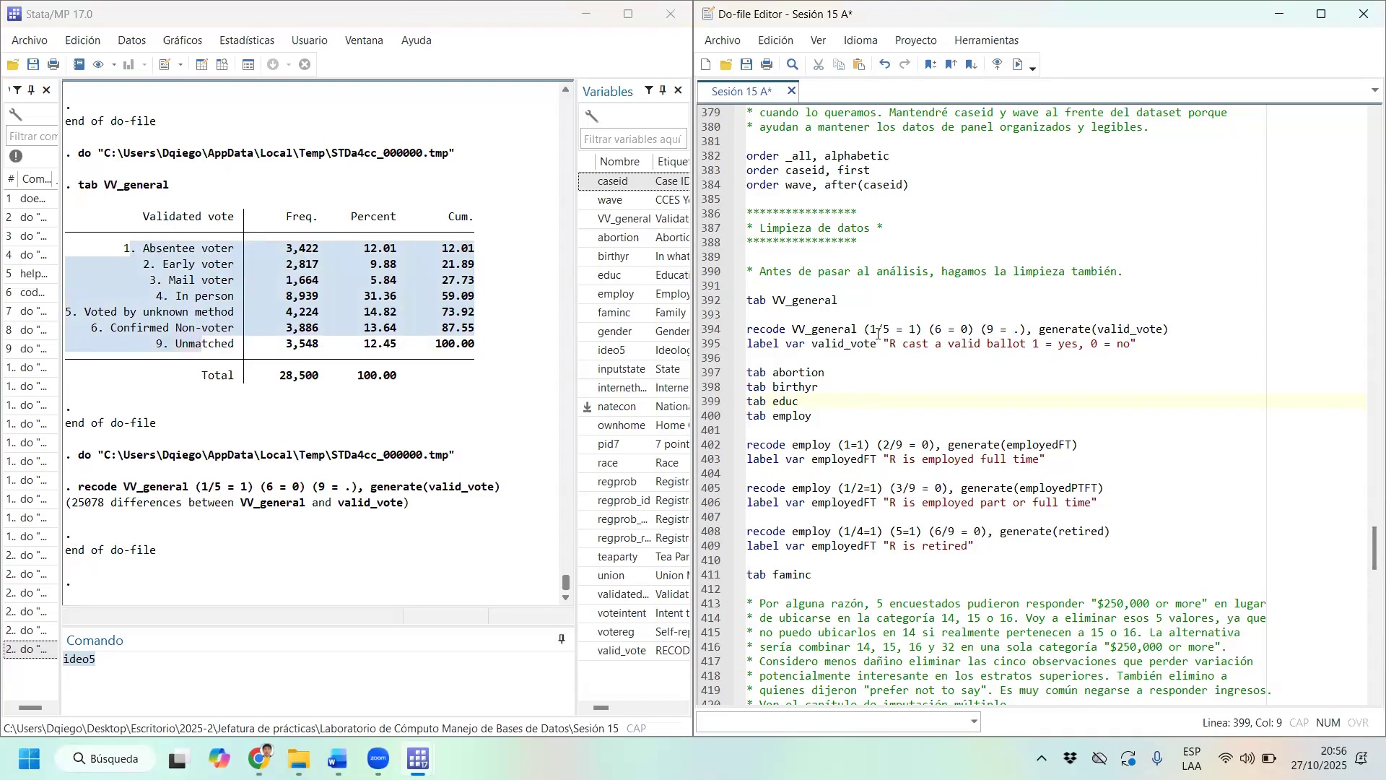
Run tab abortion from the do-file and review the abortion opinion categories in the results.
click(774, 370)
drag(775, 370, 824, 381)
click(1018, 64)
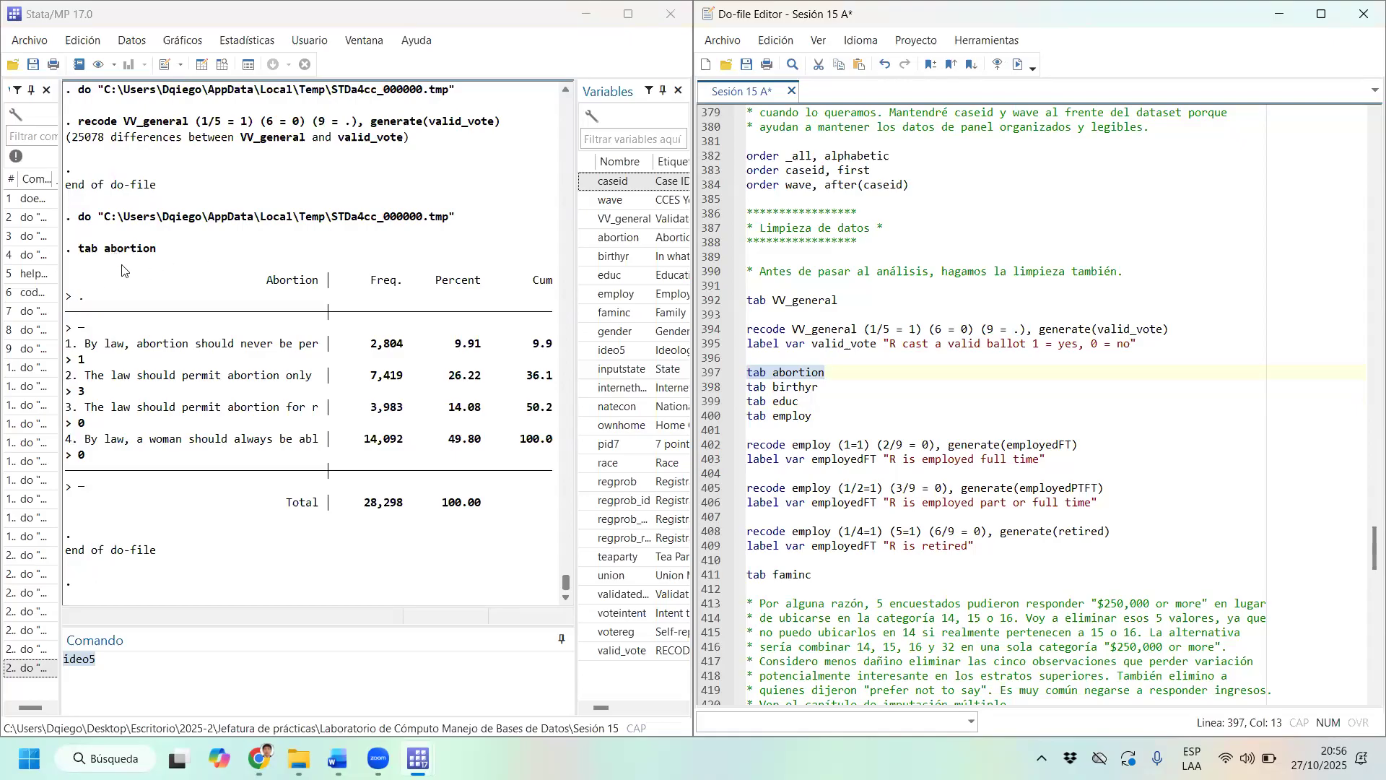
drag(98, 344, 308, 443)
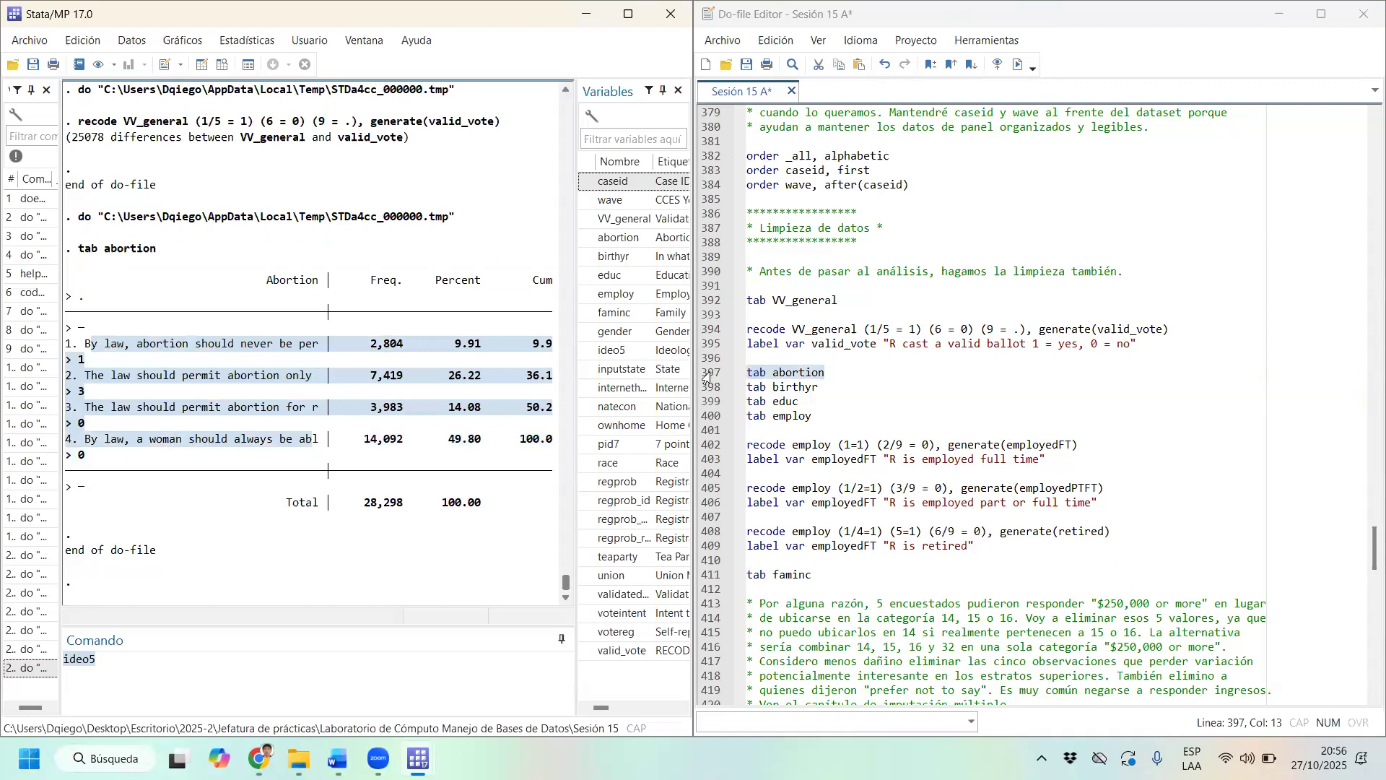
Run tab birthyr from the do-file and review the birth year table from its start.
click(754, 388)
key(Home)
key(shift+End)
key(ctrl+d)
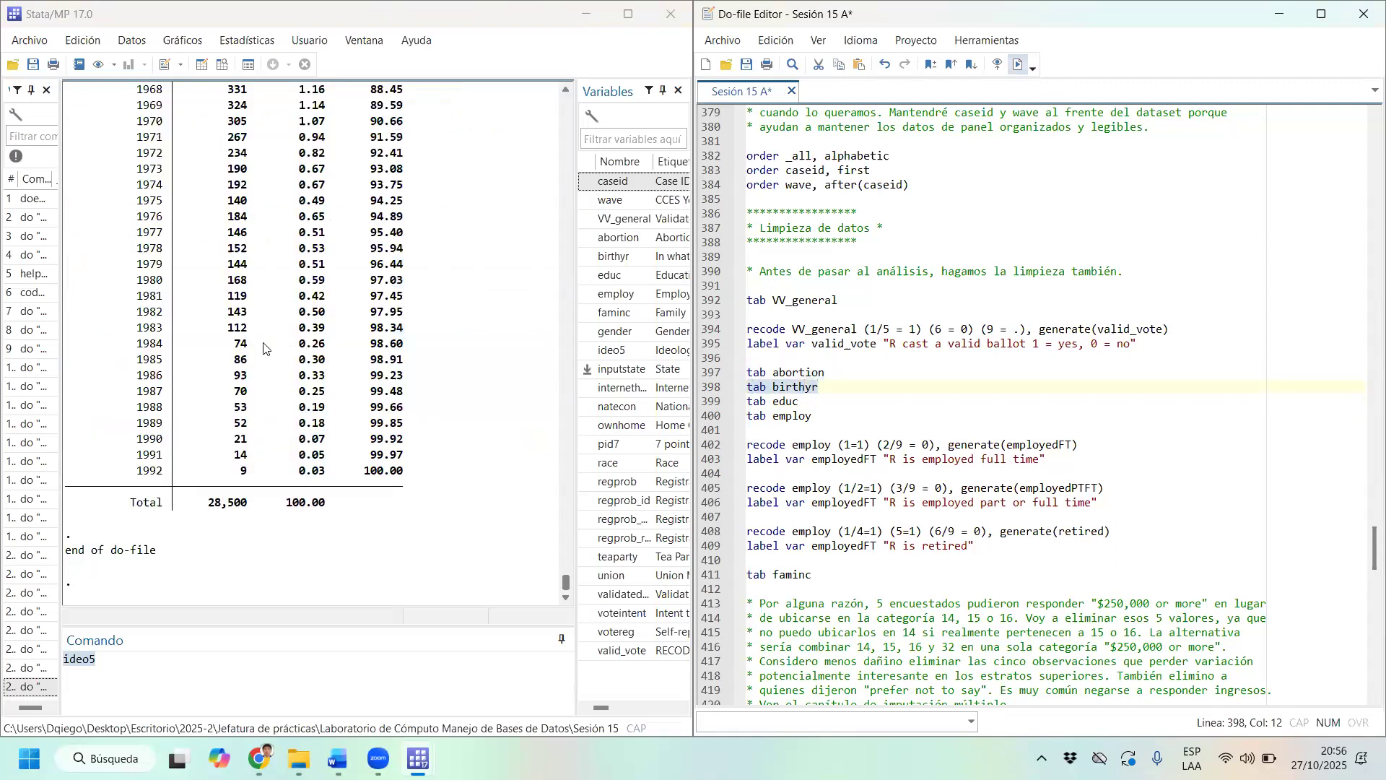
scroll(265, 350, up, 20)
scroll(266, 352, down, 5)
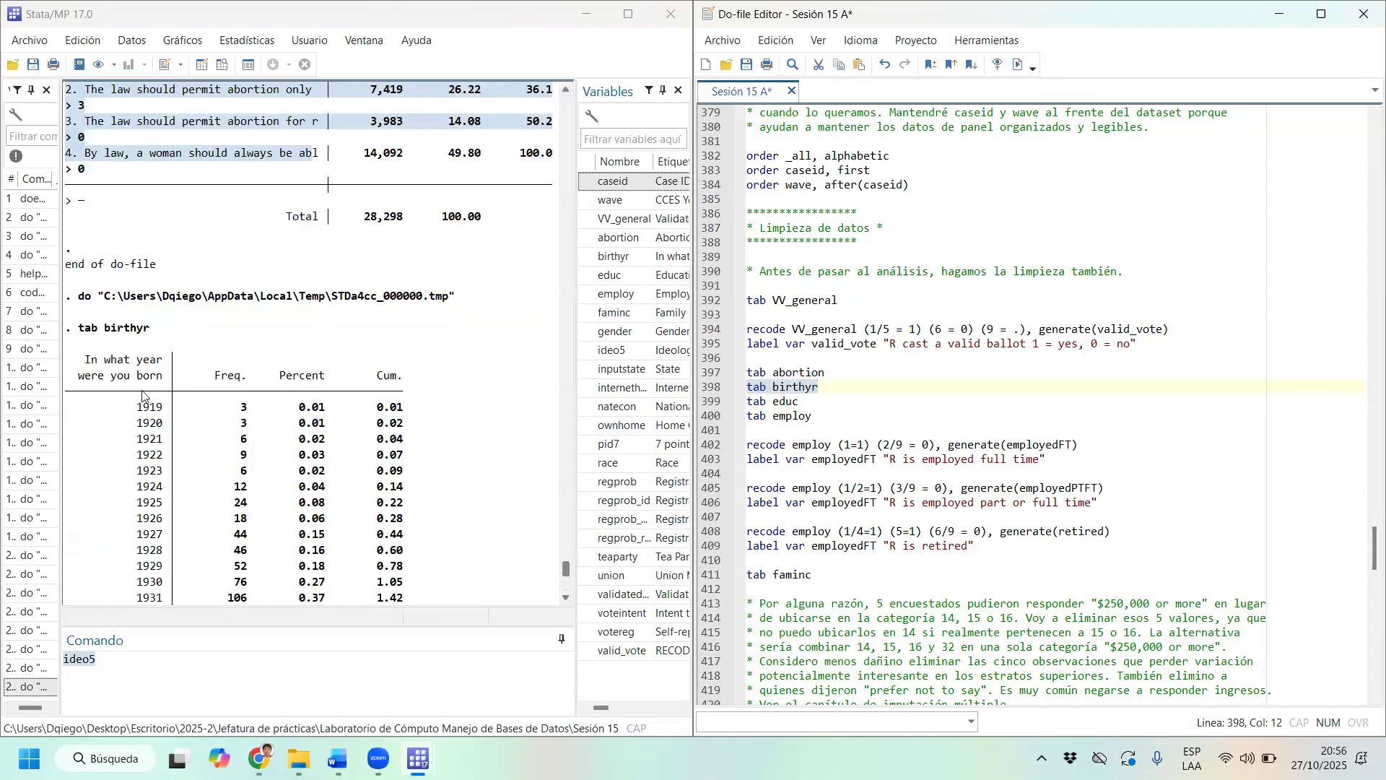
Run tab educ and tab employ from the do-file to tabulate education and employment status.
click(755, 402)
key(Home)
key(shift+End)
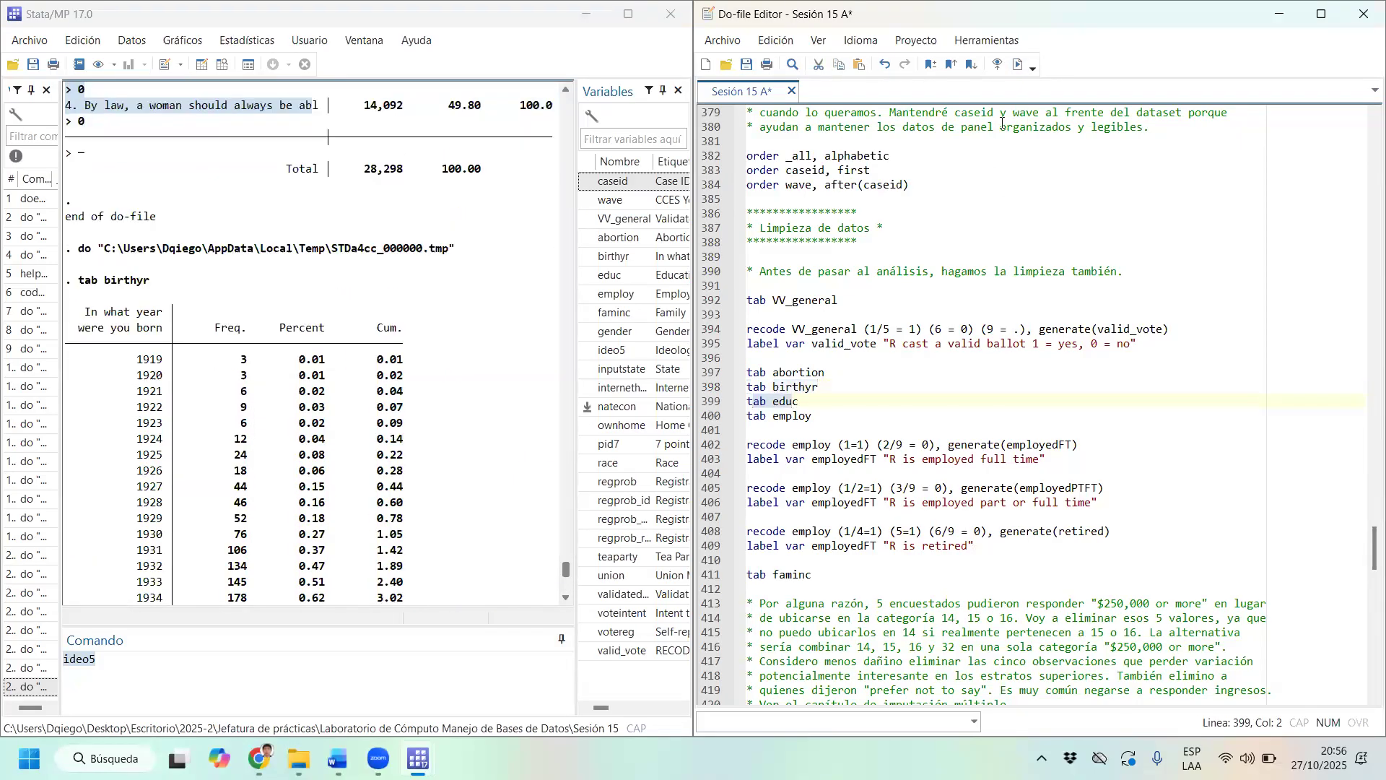
click(1018, 64)
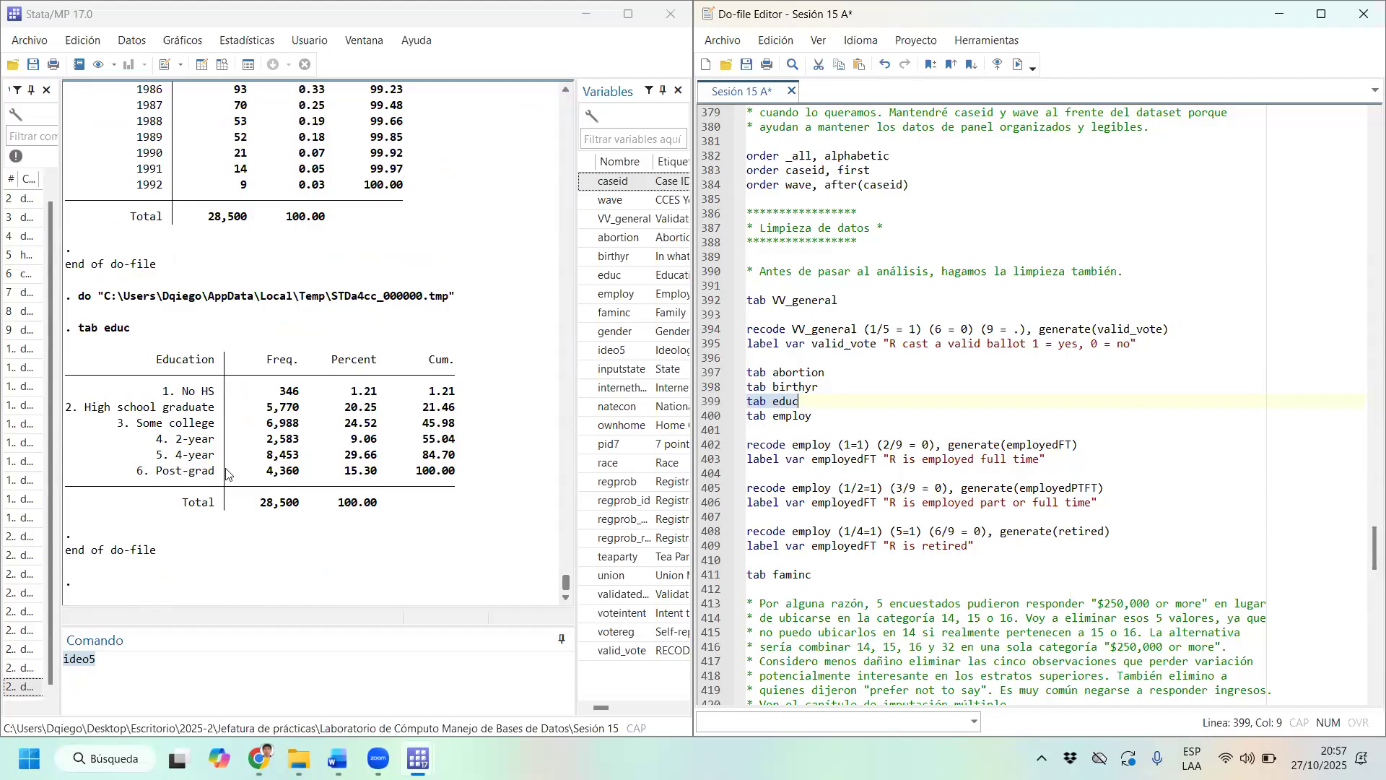
drag(812, 419, 763, 417)
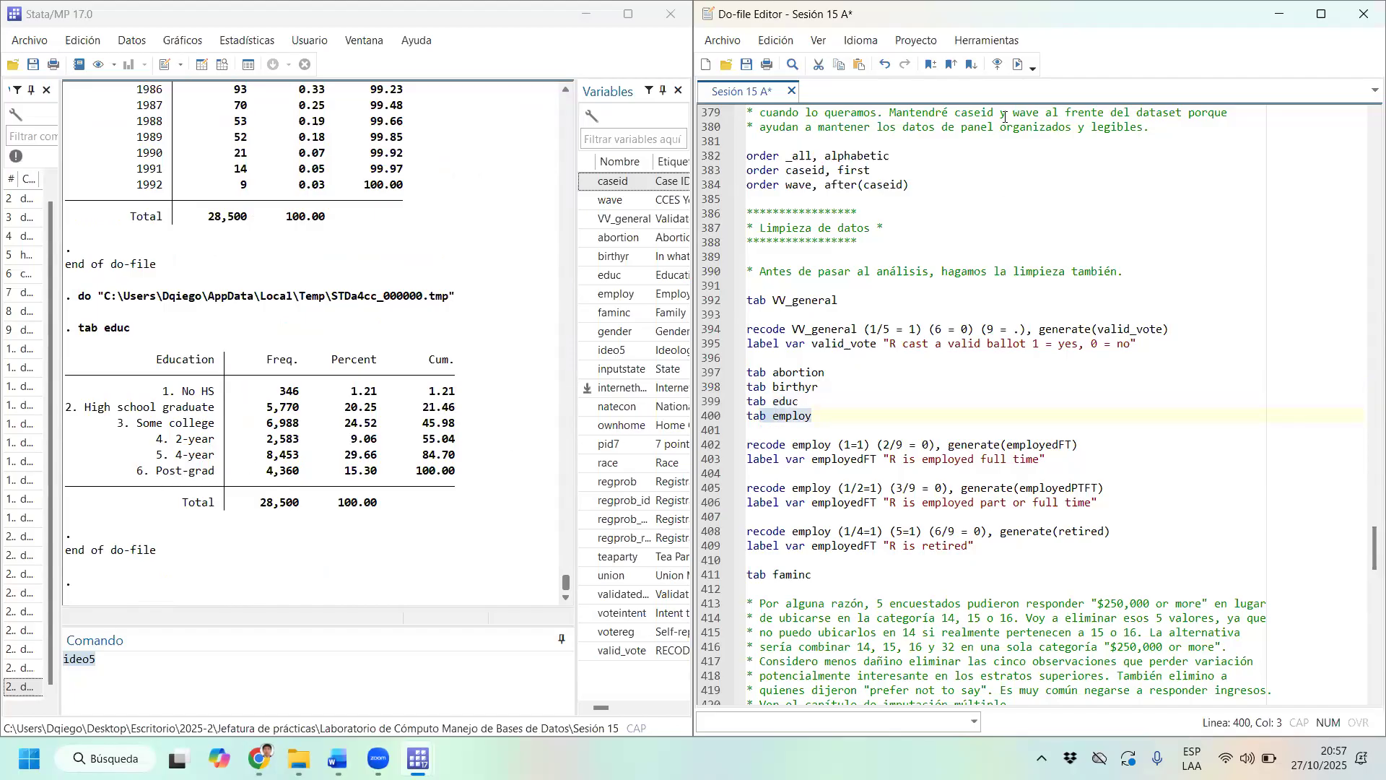
click(1018, 65)
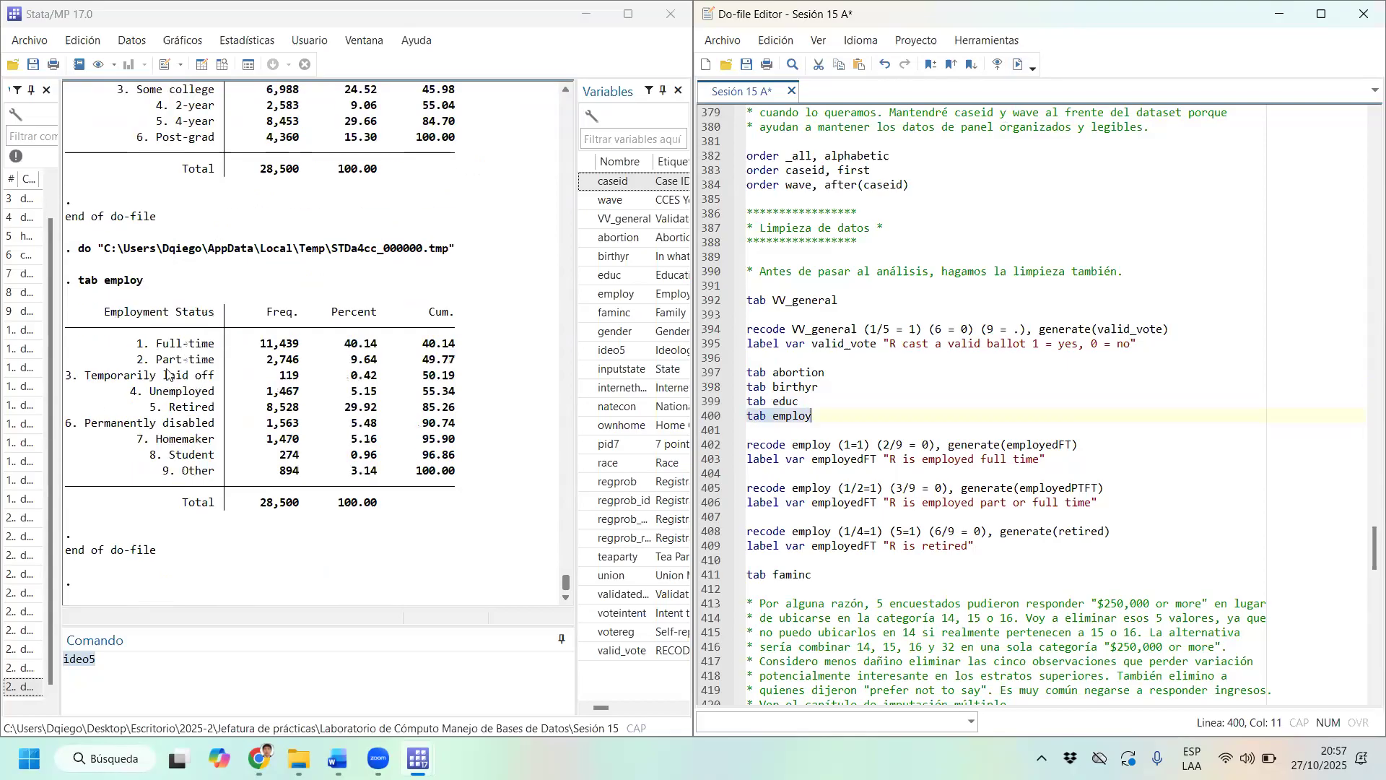
Examine the employ categories from 1 (Full-time) to 9 (Other), along with the education categories in the table above.
drag(139, 343, 448, 488)
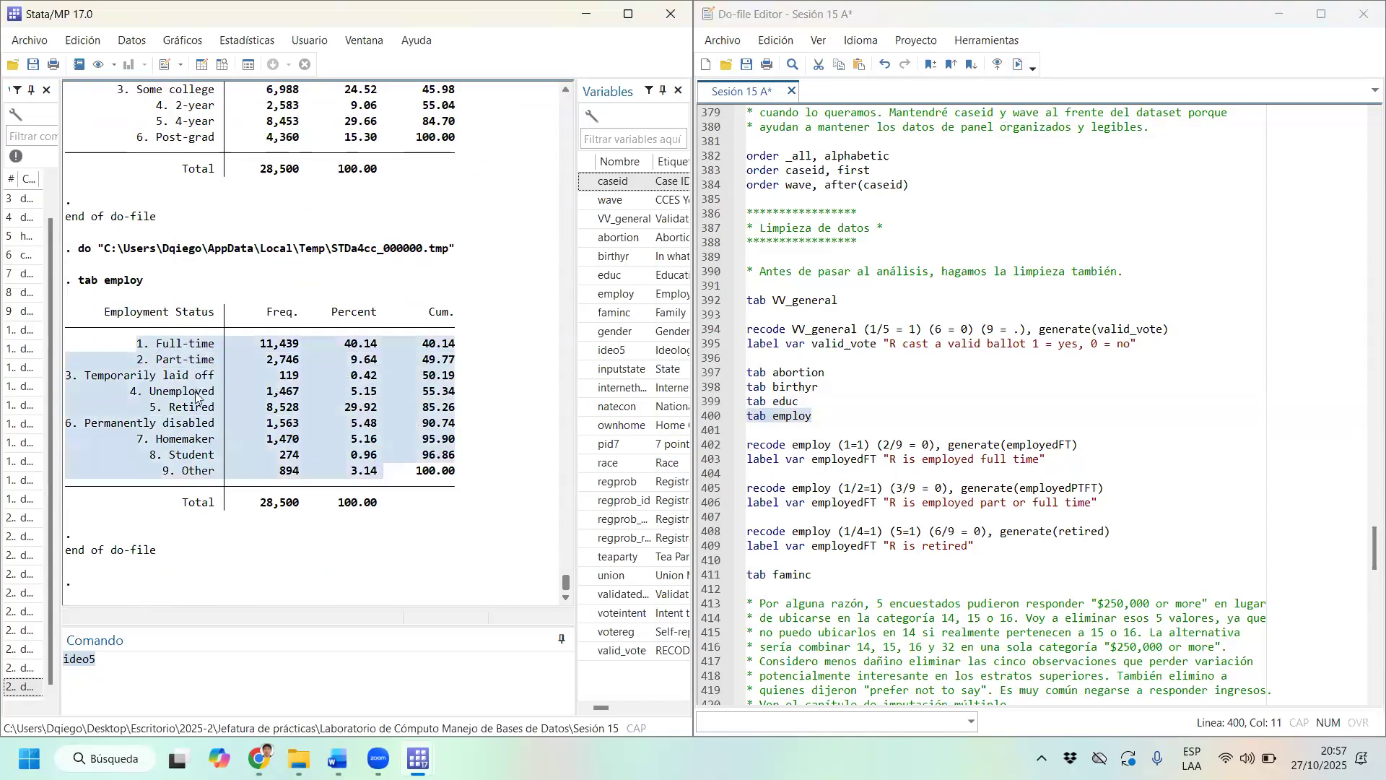
drag(152, 343, 242, 343)
drag(139, 364, 259, 361)
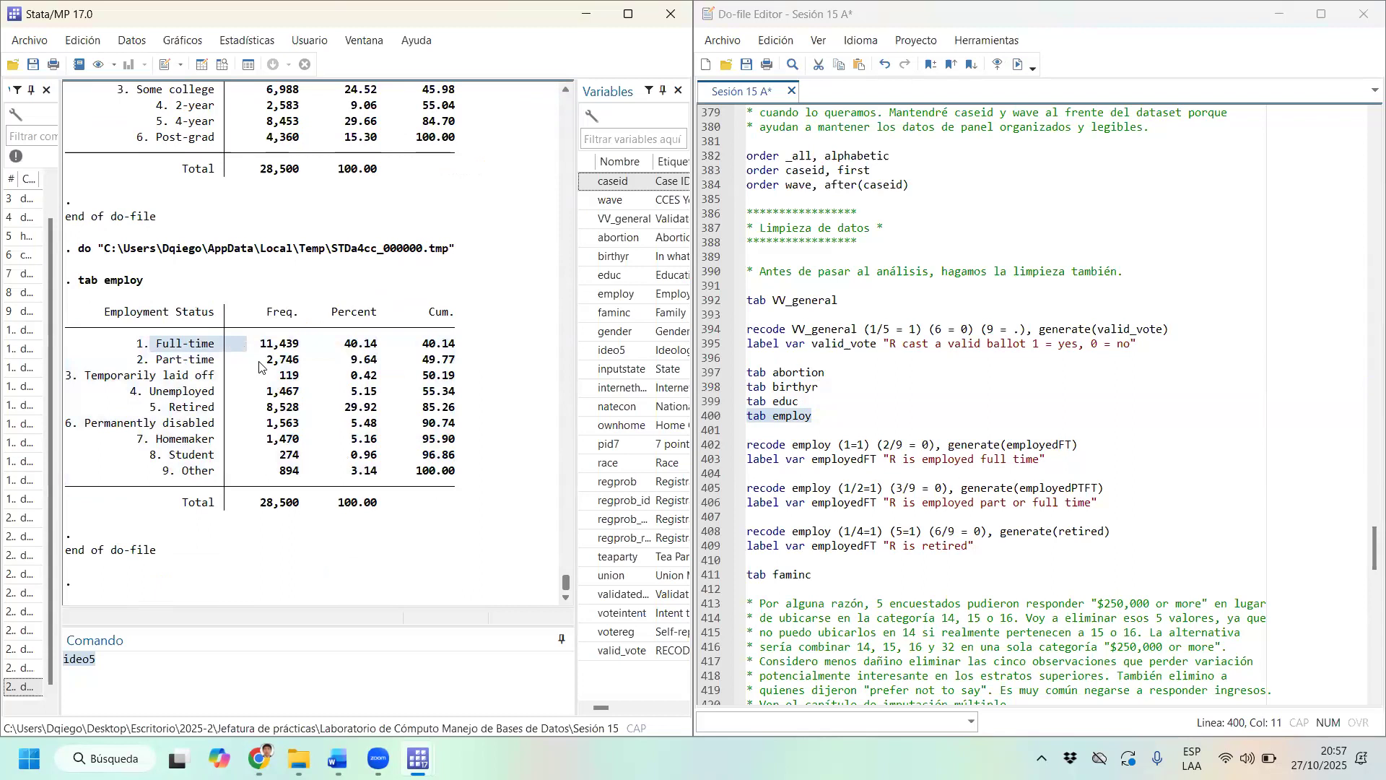
click(102, 378)
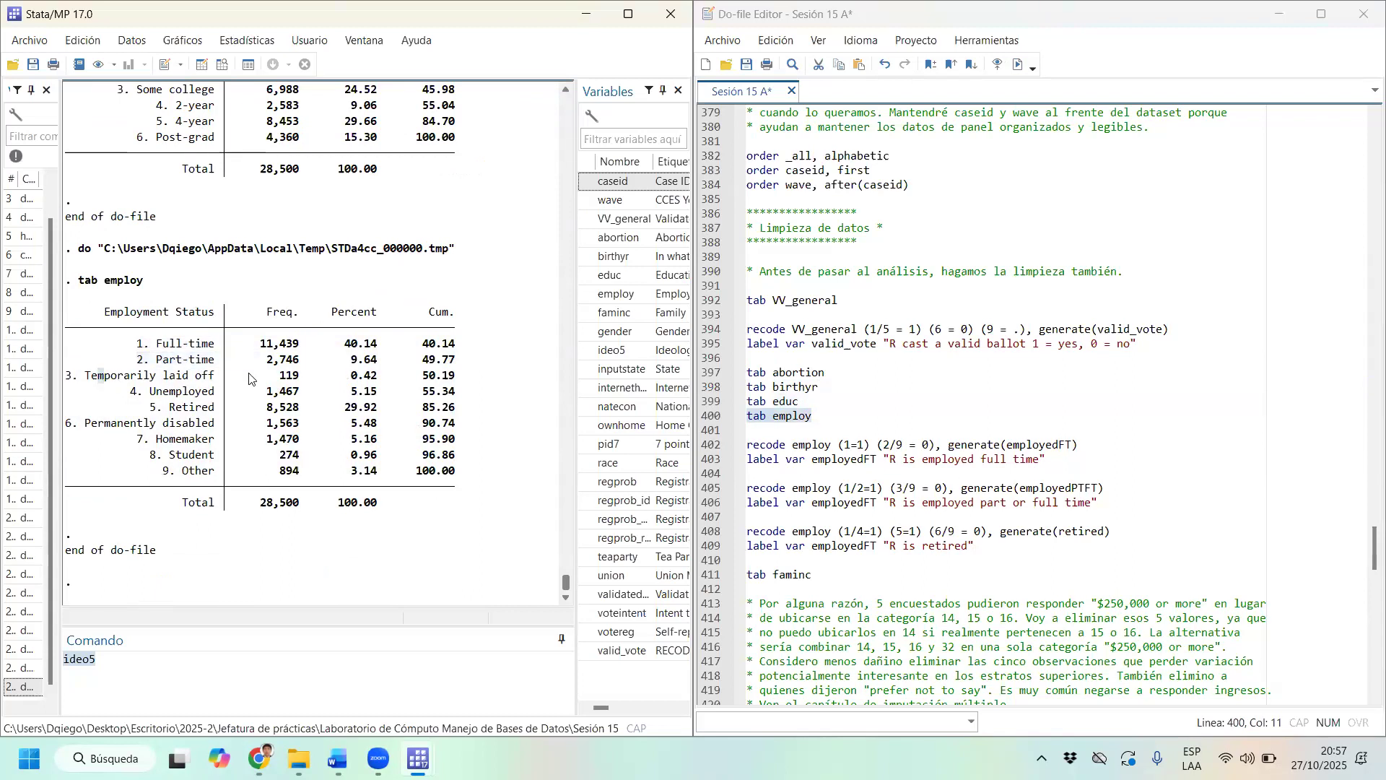
drag(249, 374, 253, 375)
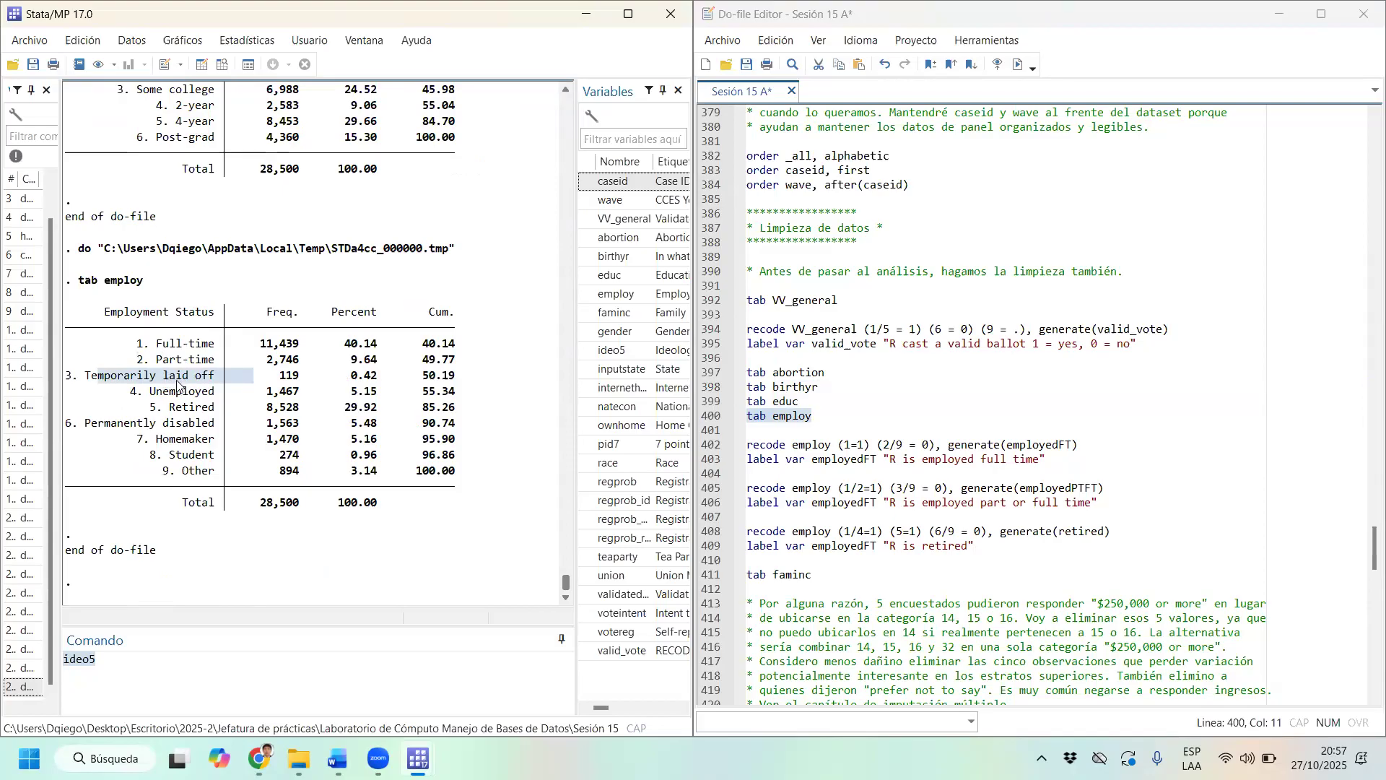
click(119, 375)
drag(107, 374, 222, 406)
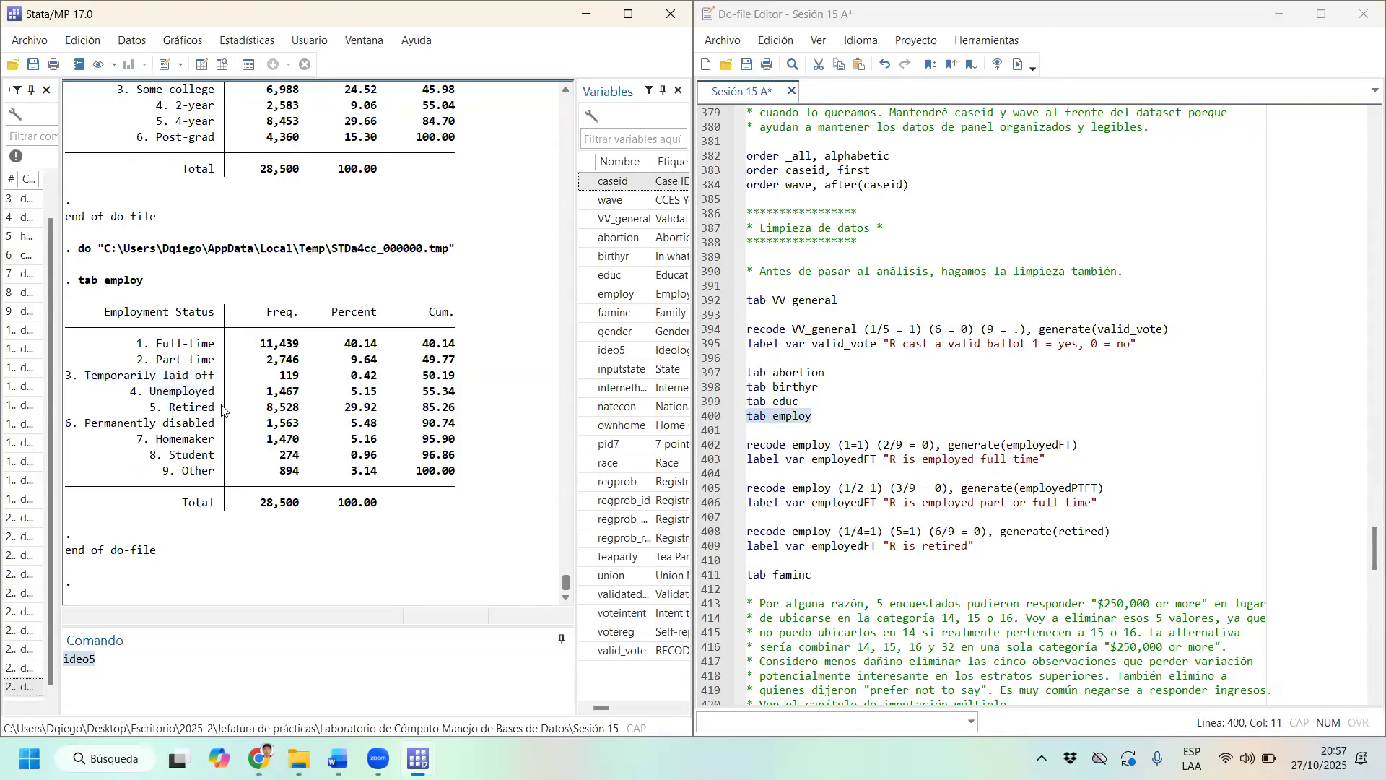
drag(75, 425, 169, 420)
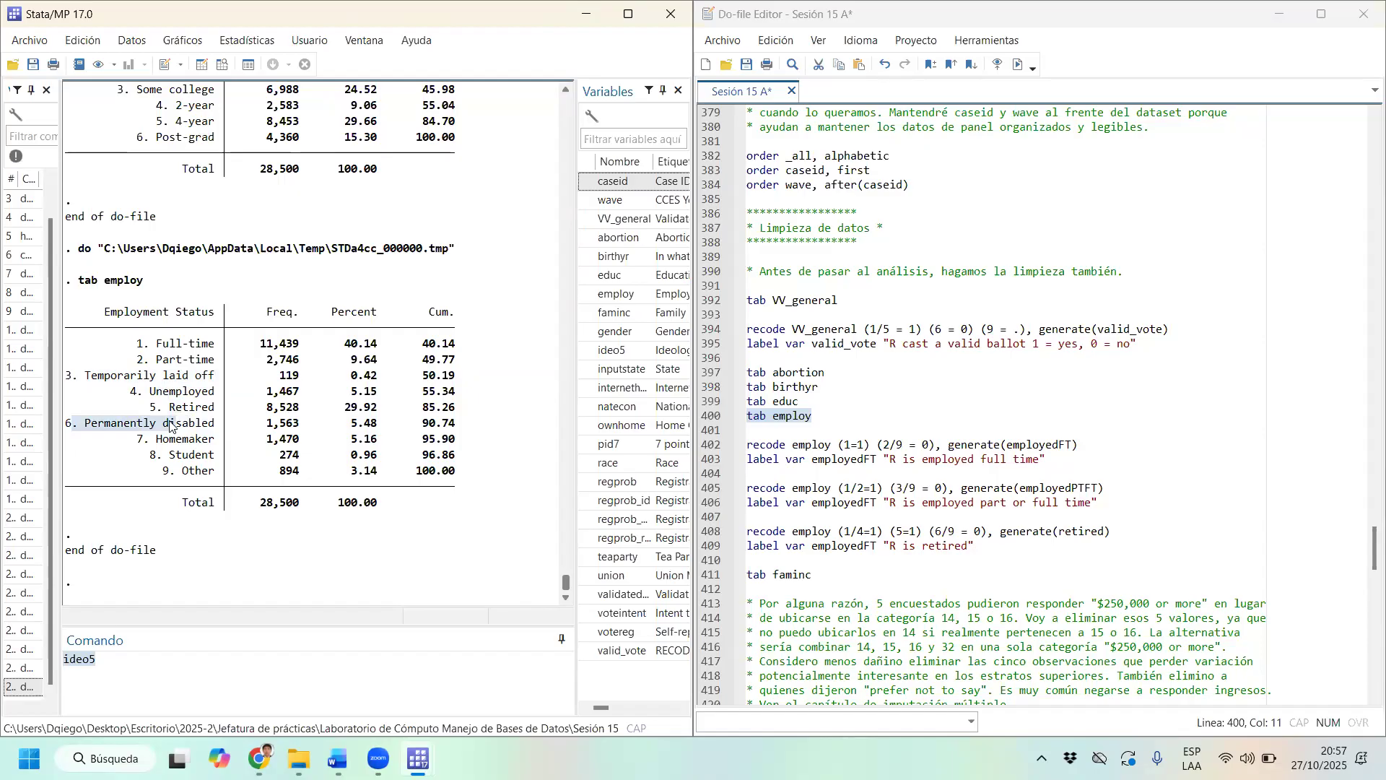
drag(153, 440, 220, 472)
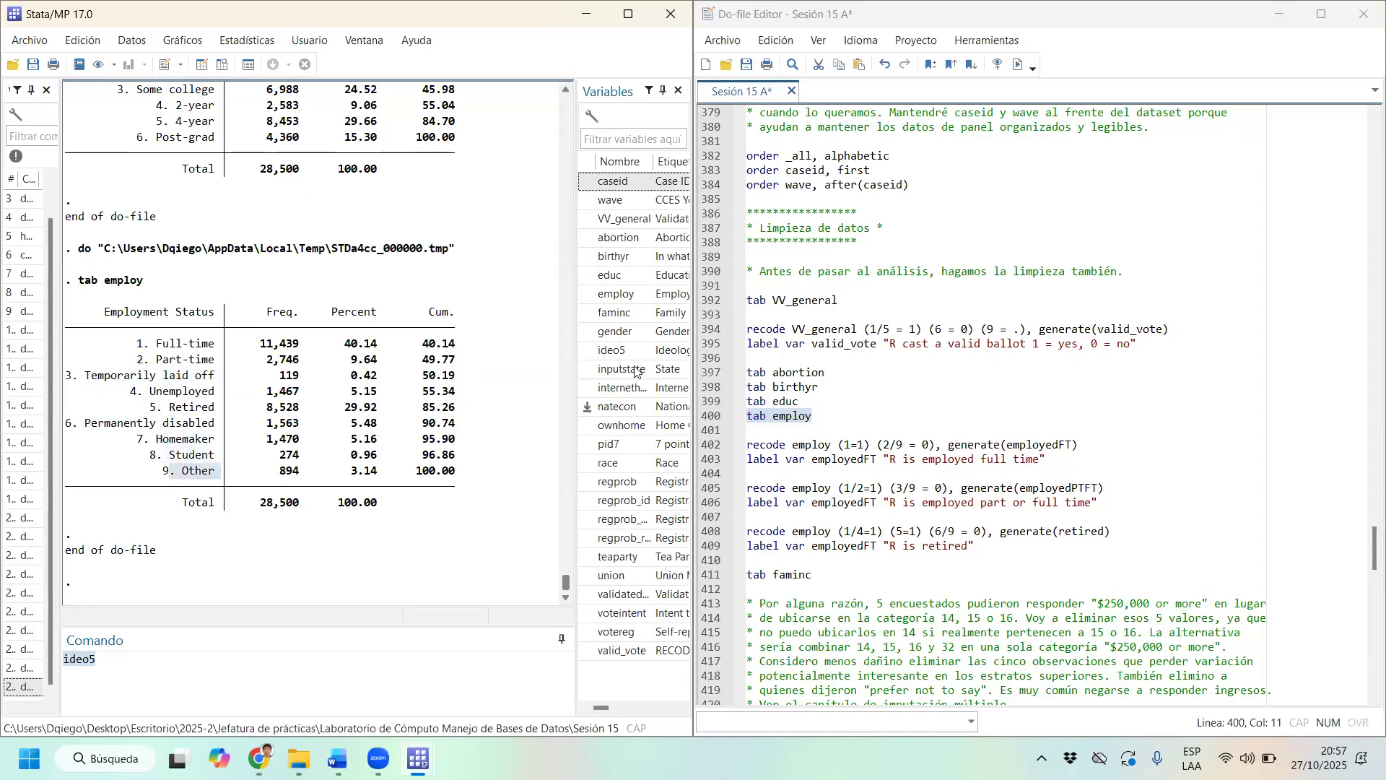
scroll(233, 333, up, 4)
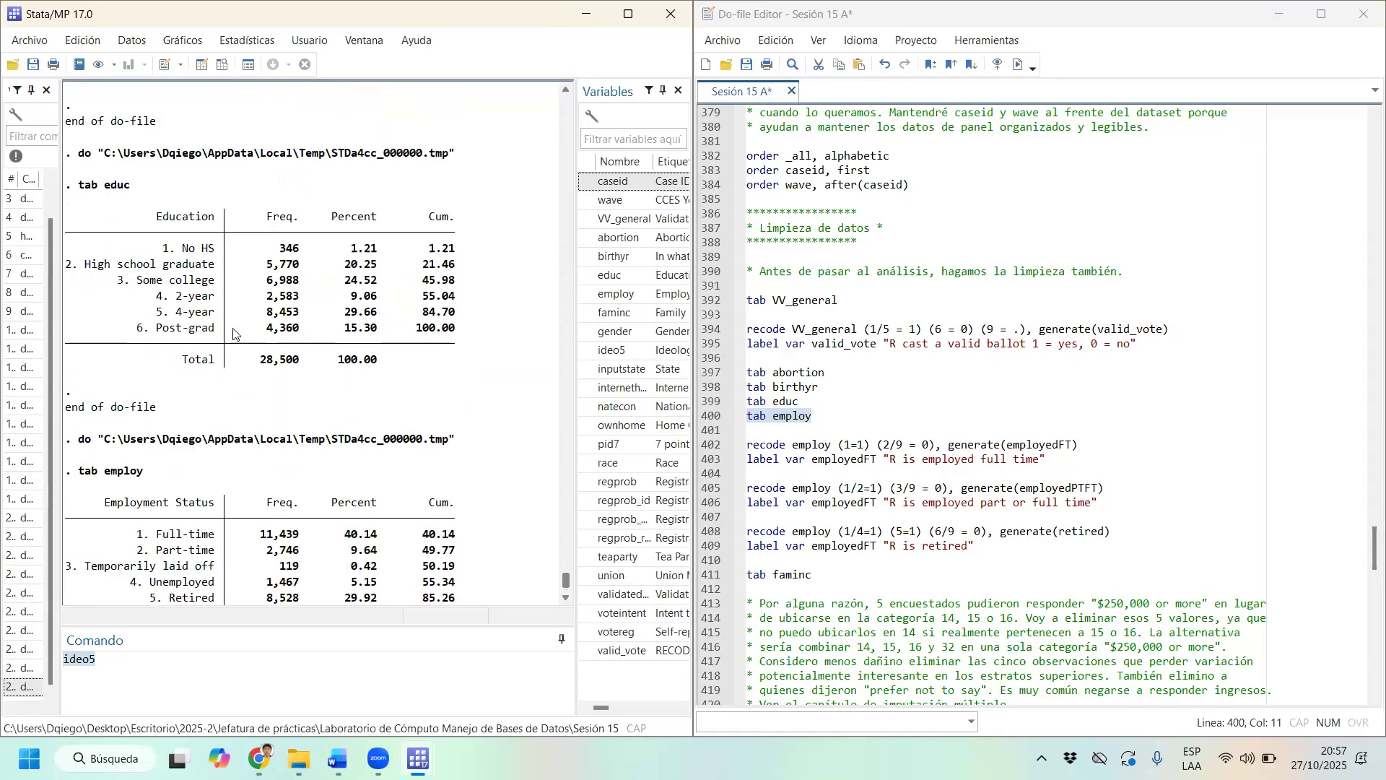
drag(155, 239, 246, 295)
drag(136, 521, 239, 567)
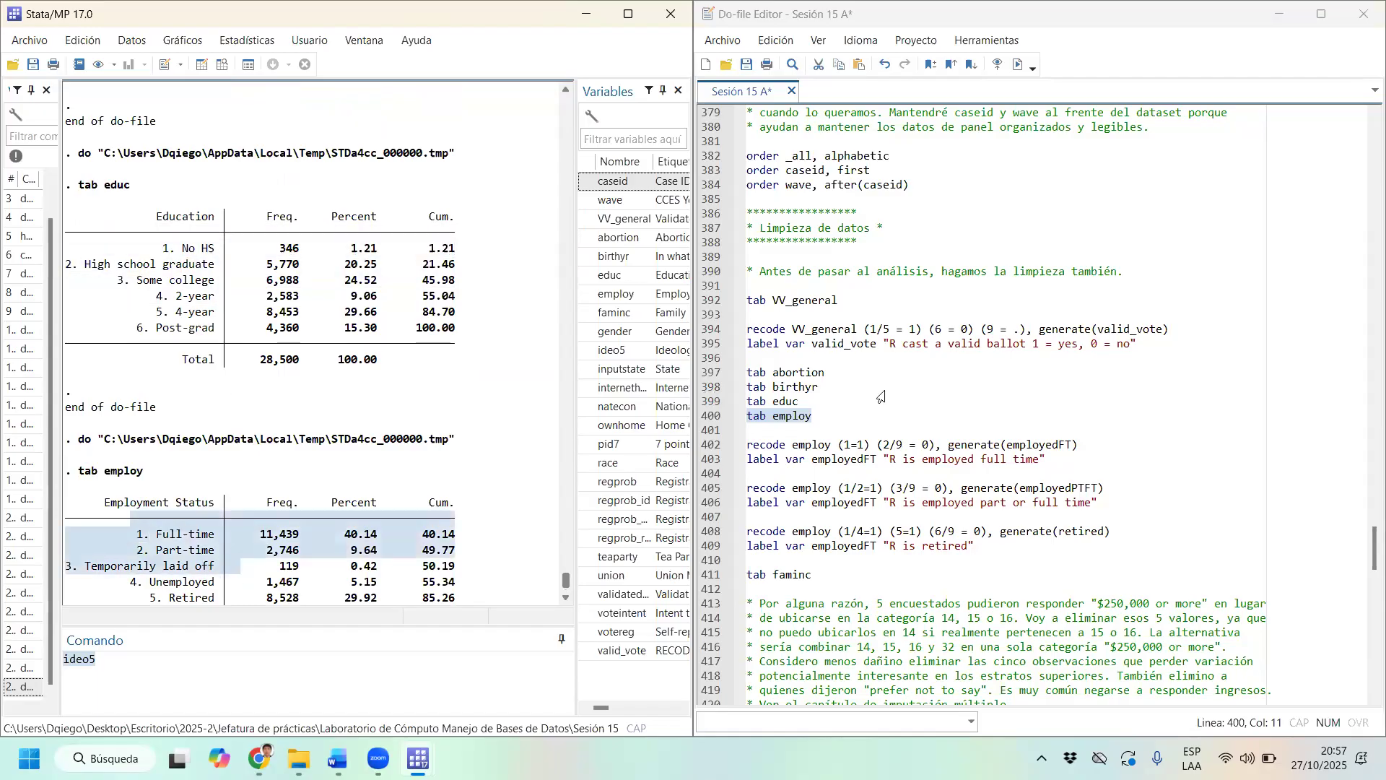
scroll(881, 393, down, 2)
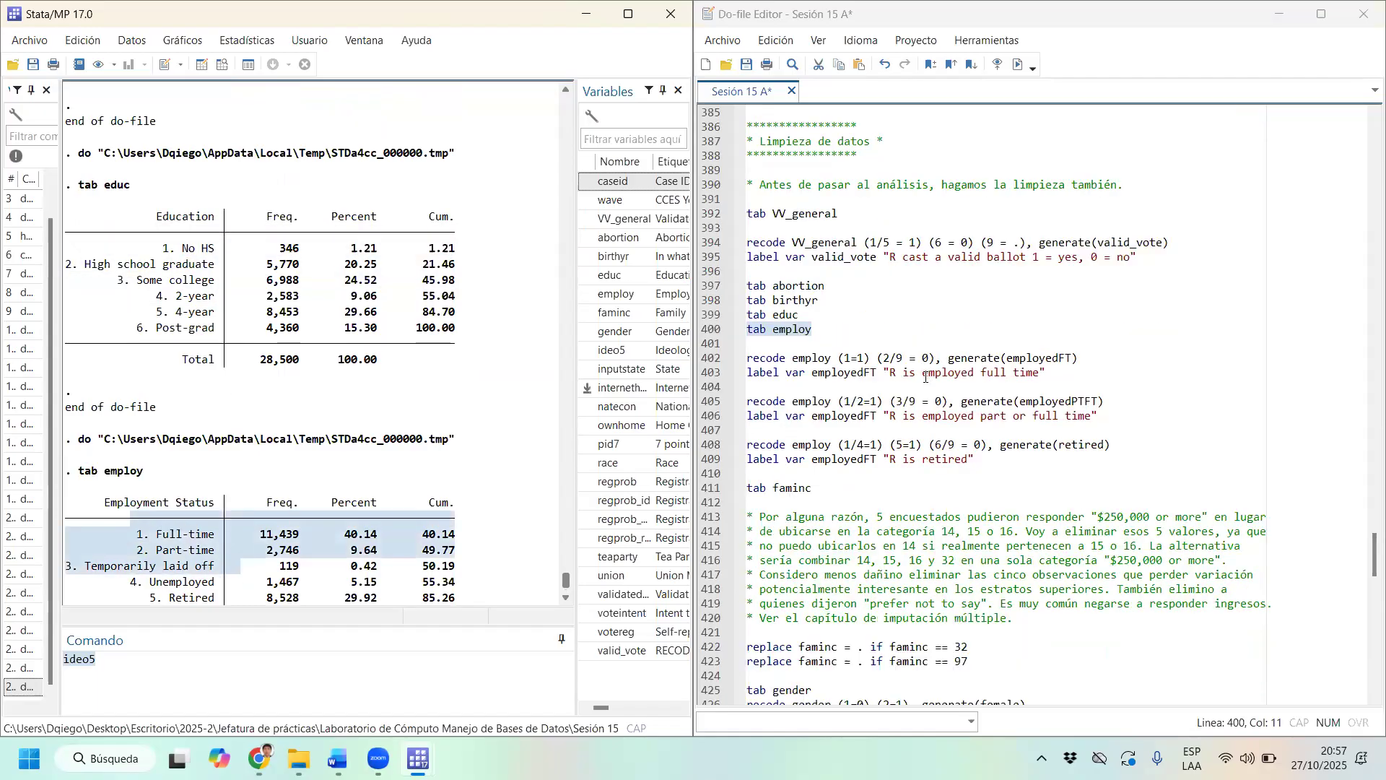
Run the recode of employ with (1=1) (2/9 = 0), generating employedFT, and label employedFT "R is employed full time".
click(826, 356)
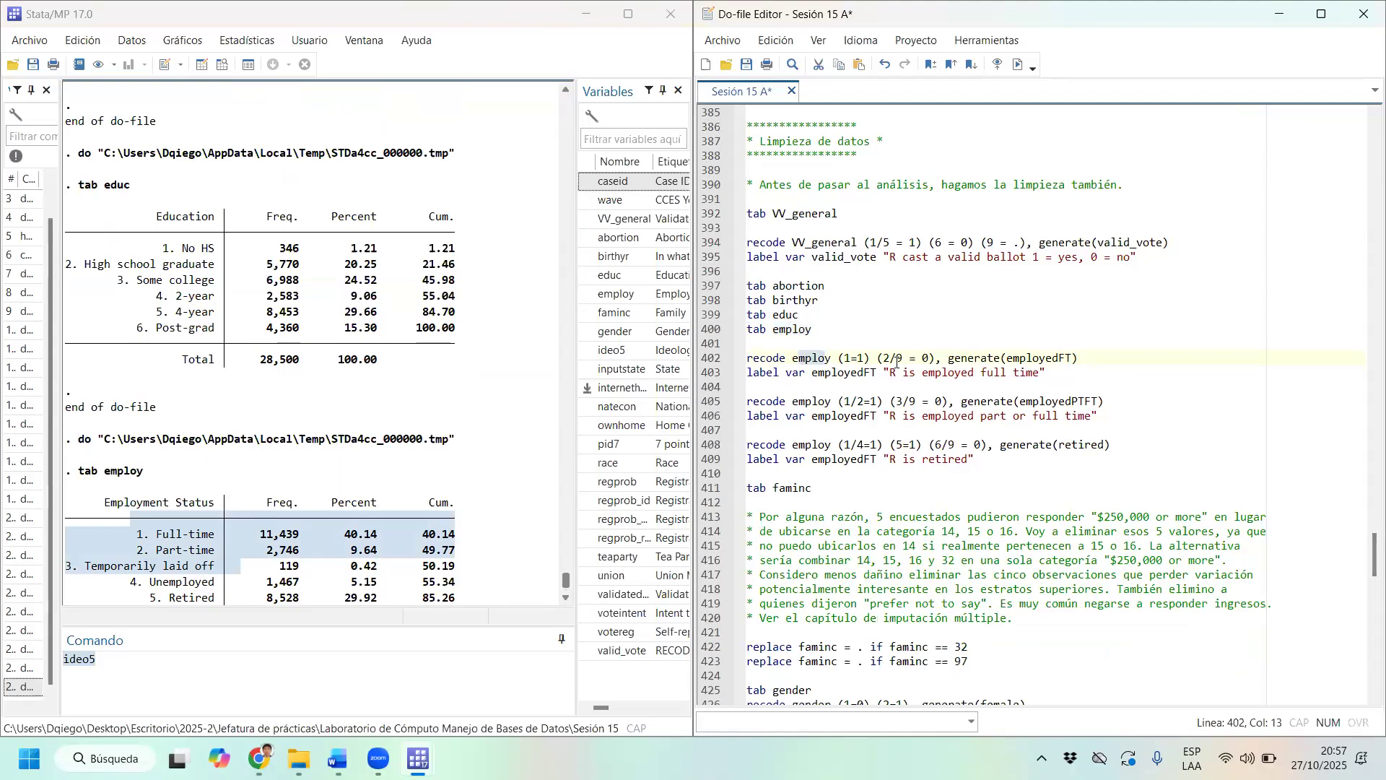
scroll(897, 361, down, 2)
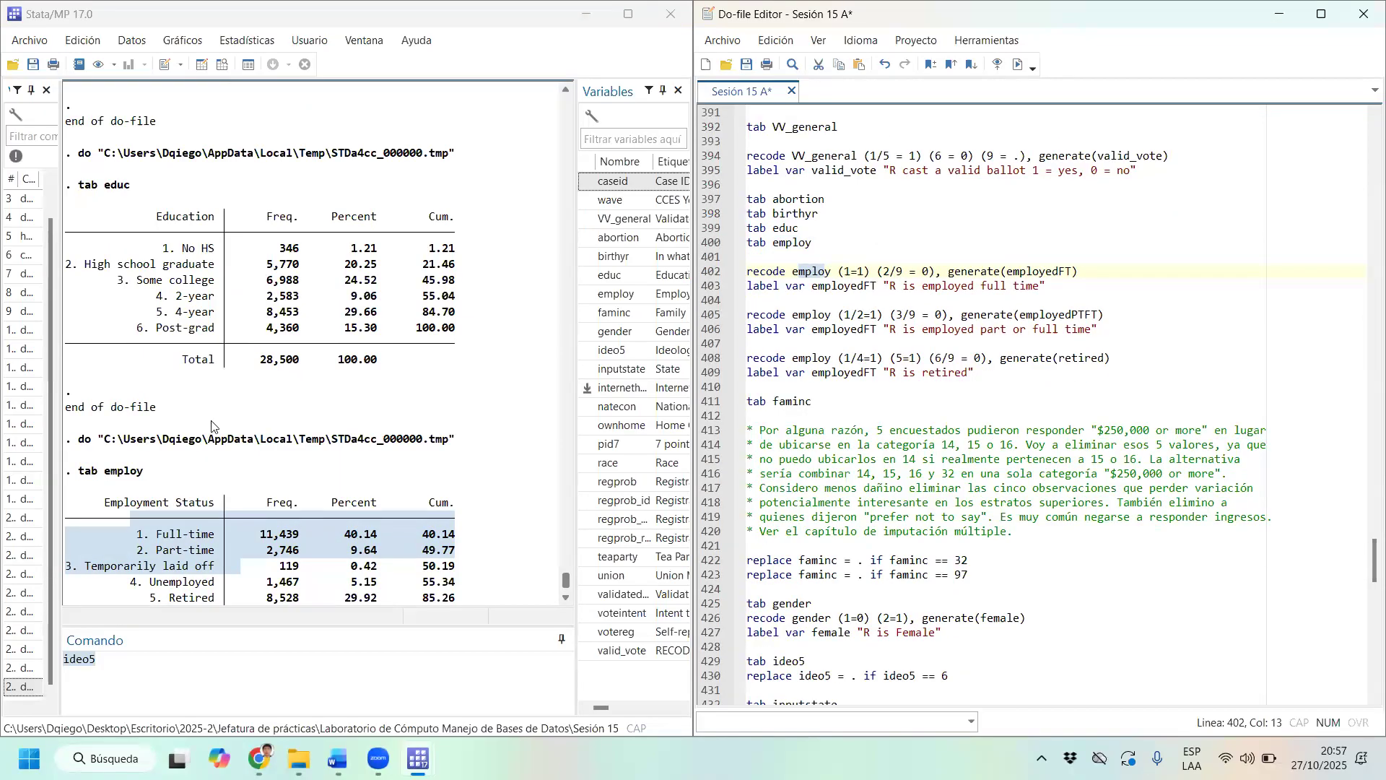
scroll(212, 422, down, 3)
drag(503, 386, 215, 387)
click(69, 387)
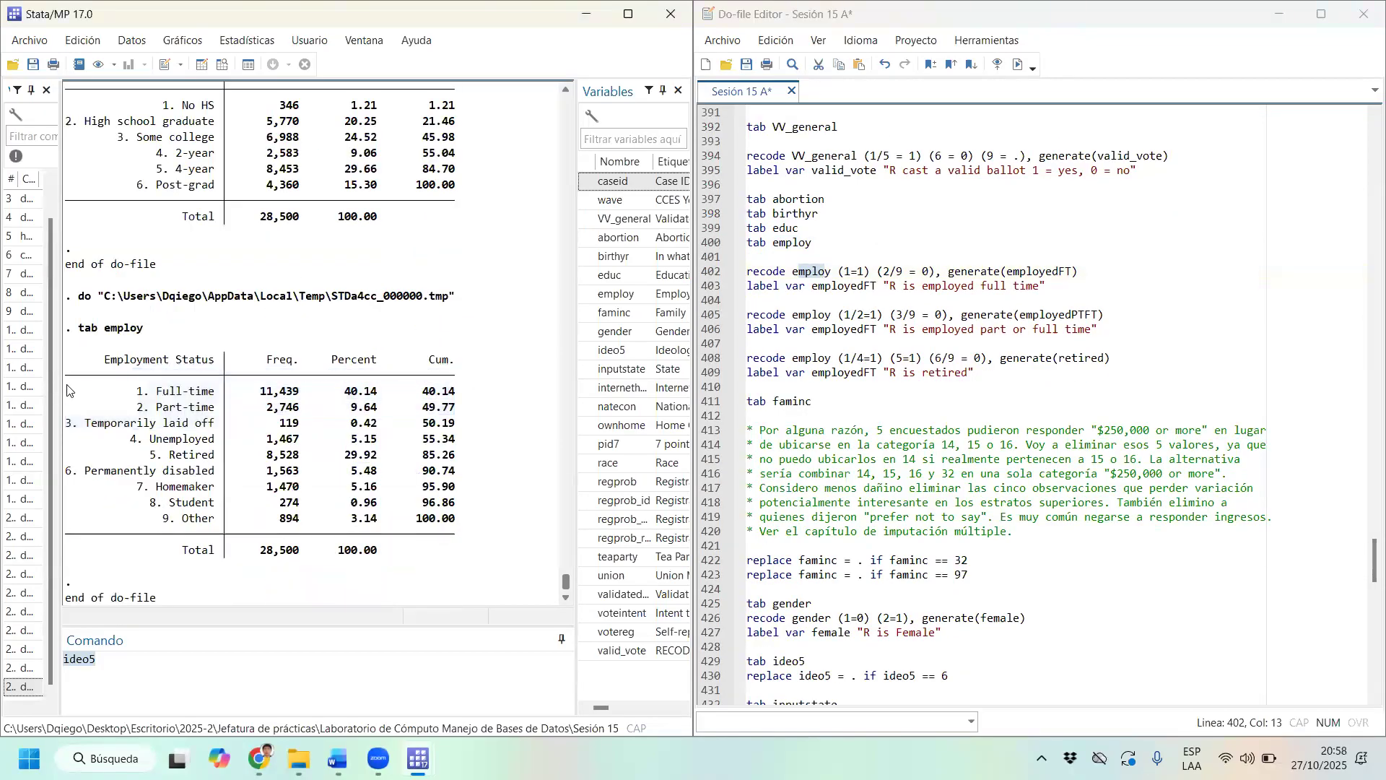
click(67, 390)
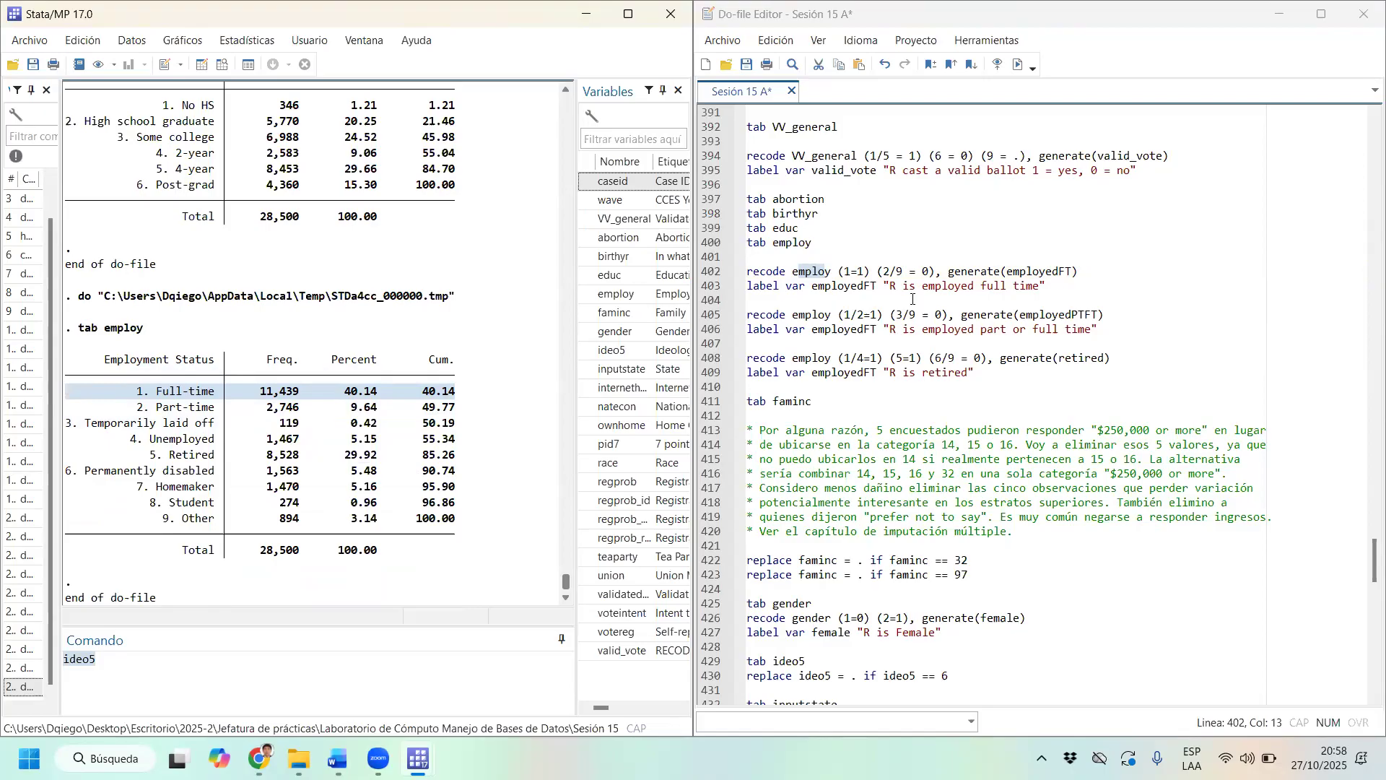
drag(127, 405, 464, 521)
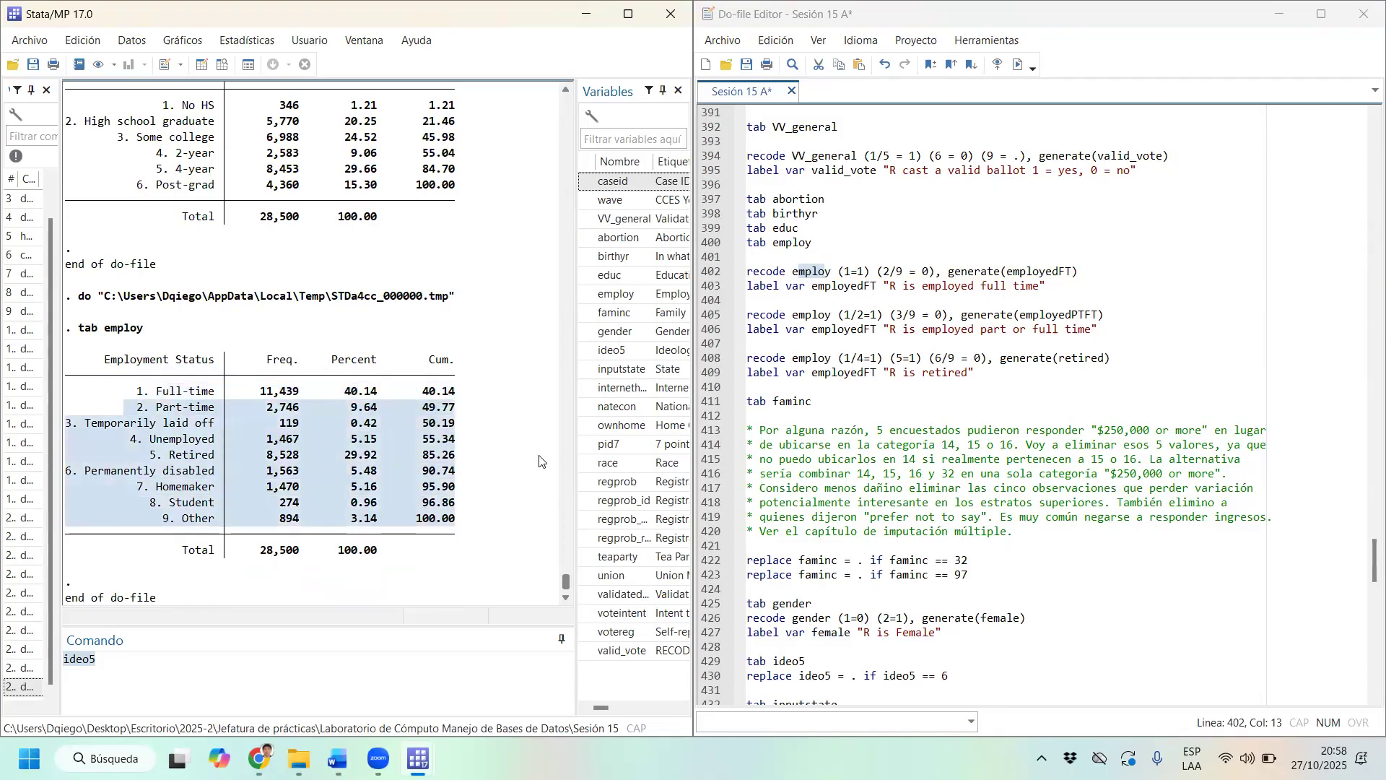
click(241, 422)
drag(138, 406, 446, 410)
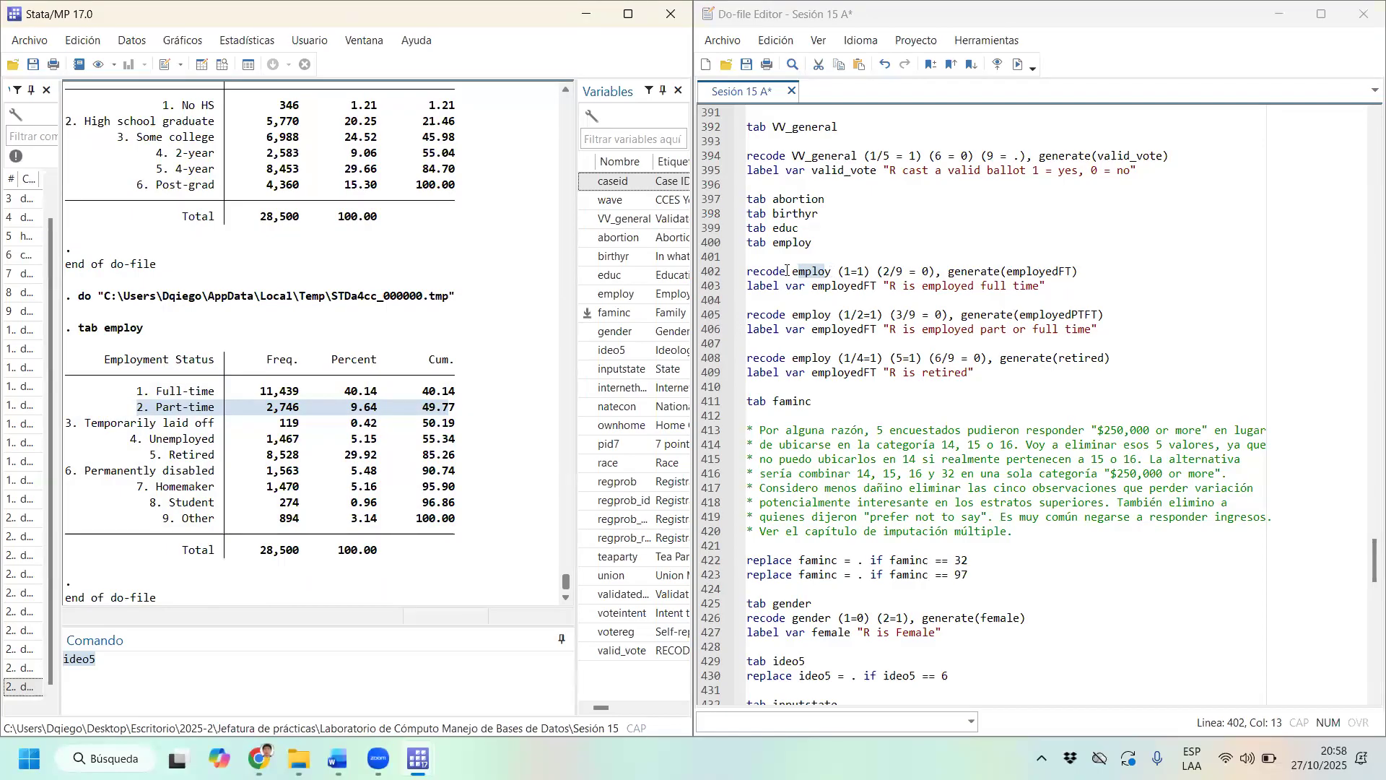
shift+click(866, 286)
click(1018, 64)
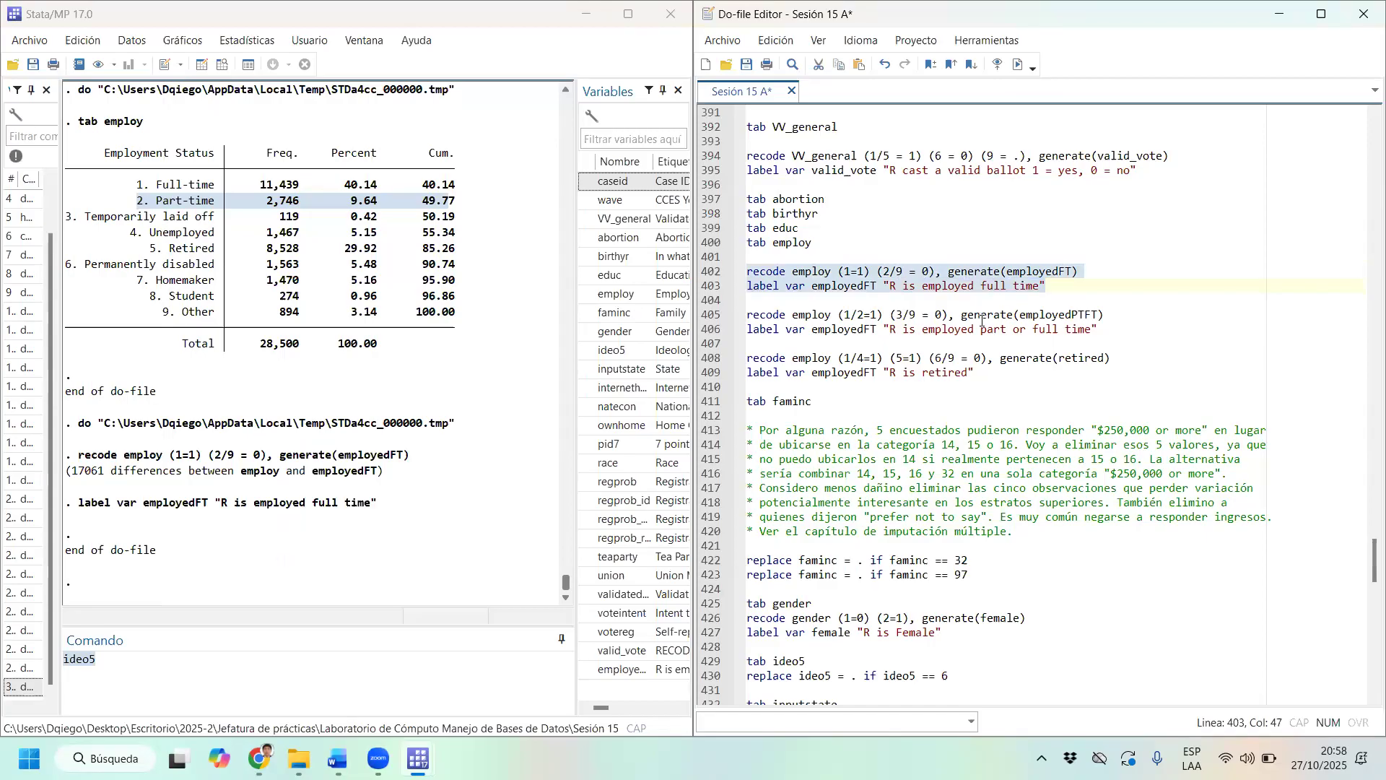
Run the recode of employ with (1/2=1) (3/9 = 0), generating employedPTFT, plus the employedFT label "R is employed part or full time".
drag(823, 316, 1025, 330)
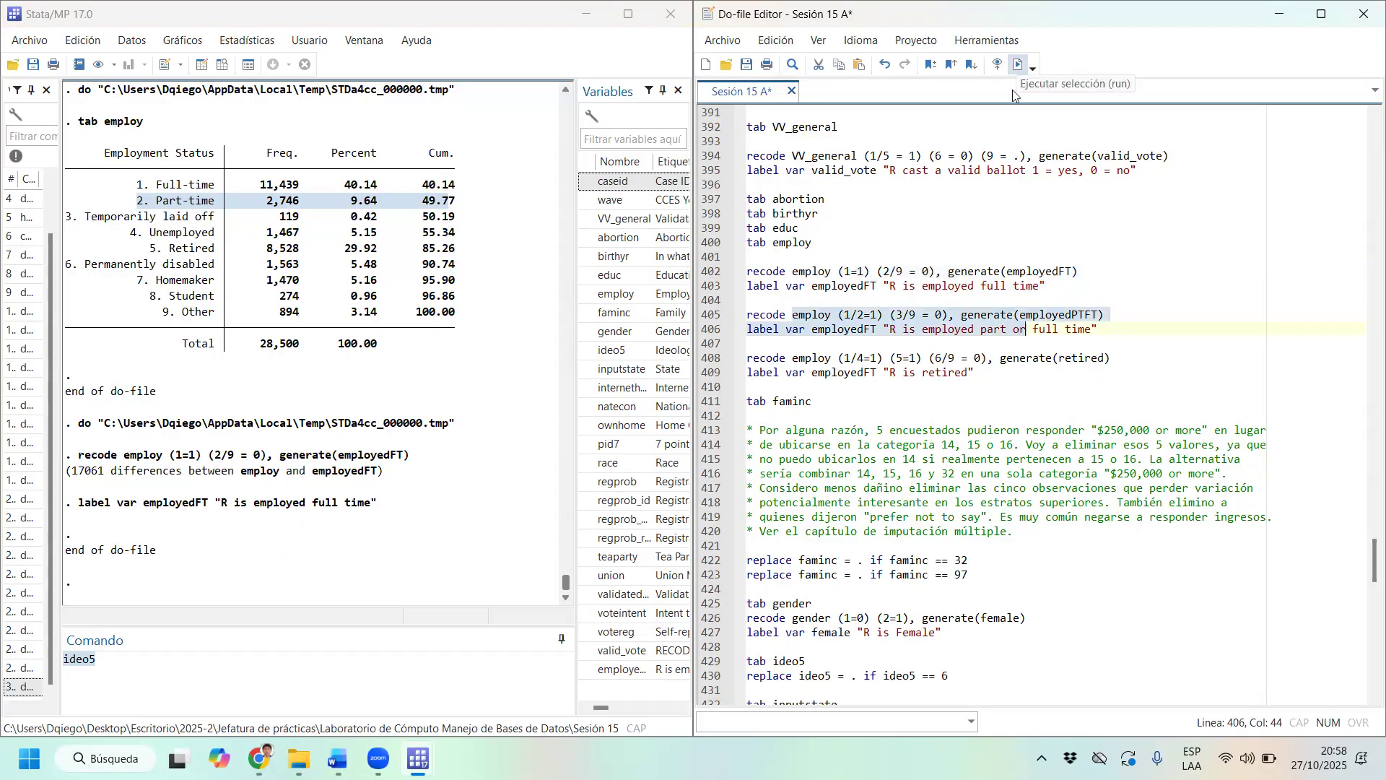
click(1018, 64)
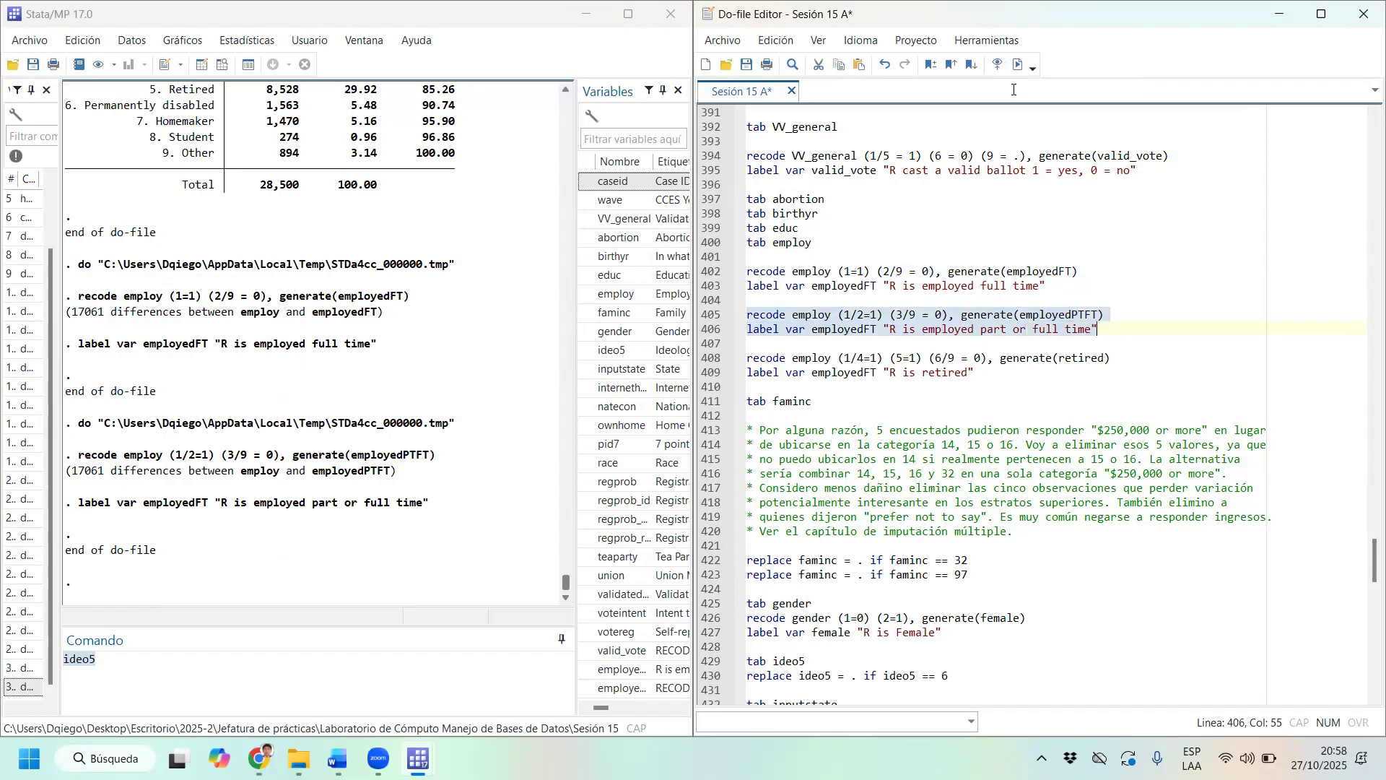
scroll(477, 361, up, 7)
click(473, 361)
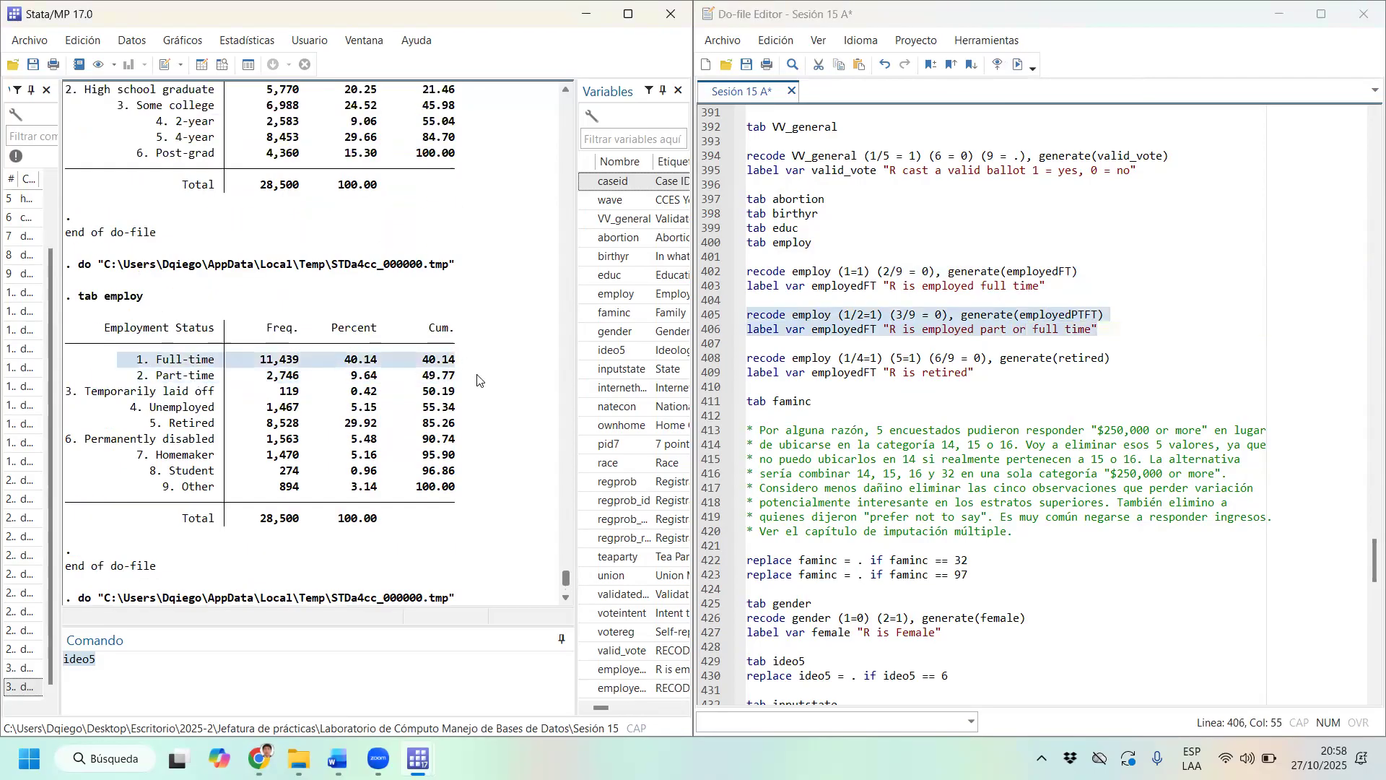
Run the recode of employ with (1/4=1) (5=1) (6/9 = 0), generating retired, plus the employedFT label "R is retired".
drag(477, 380, 477, 381)
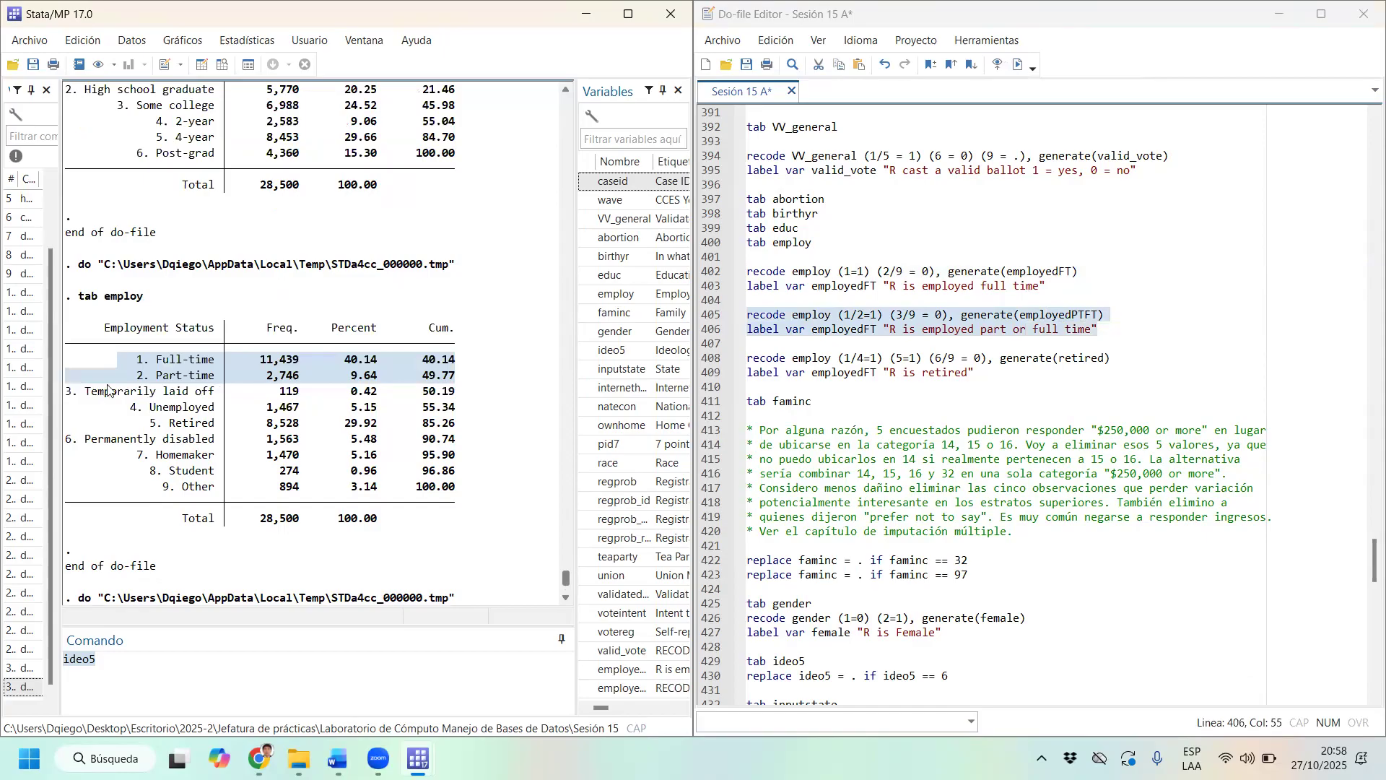
drag(79, 391, 462, 492)
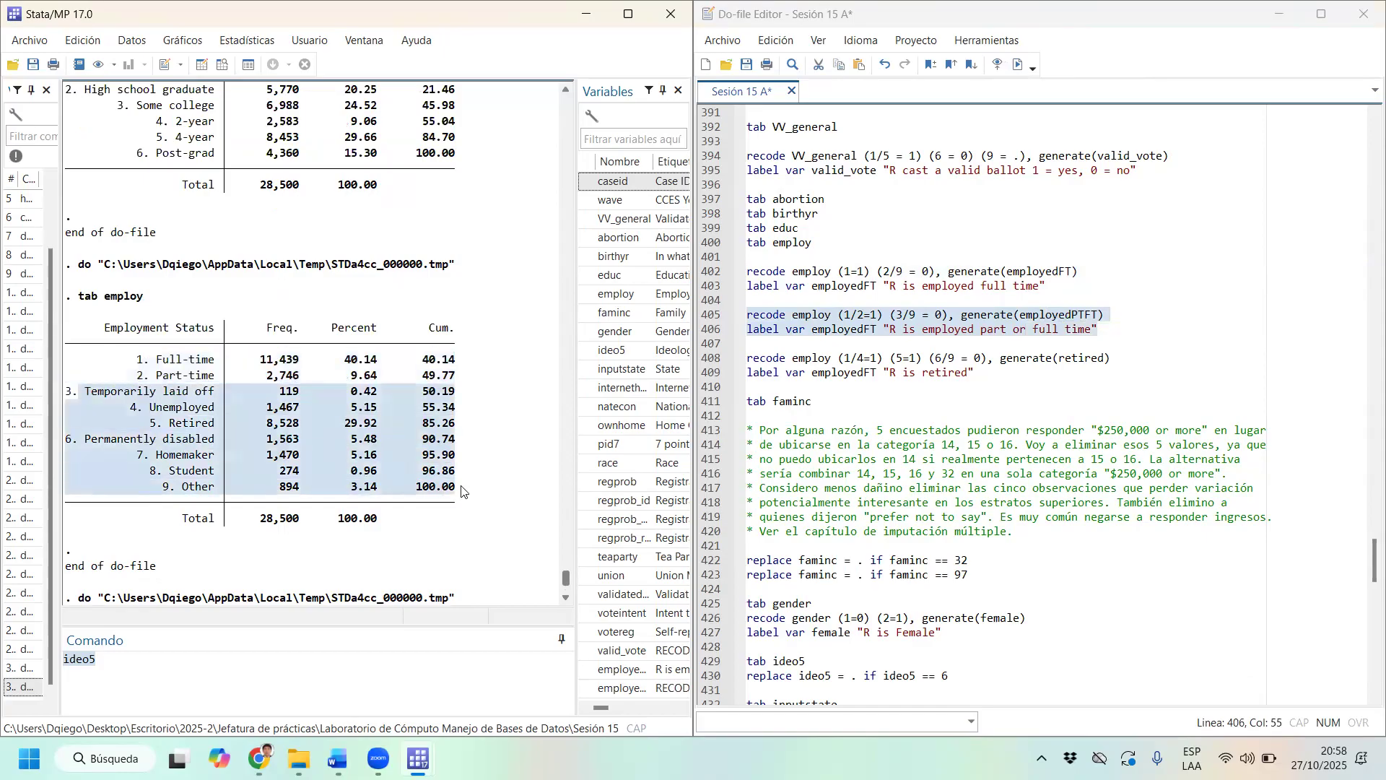
drag(975, 372, 704, 345)
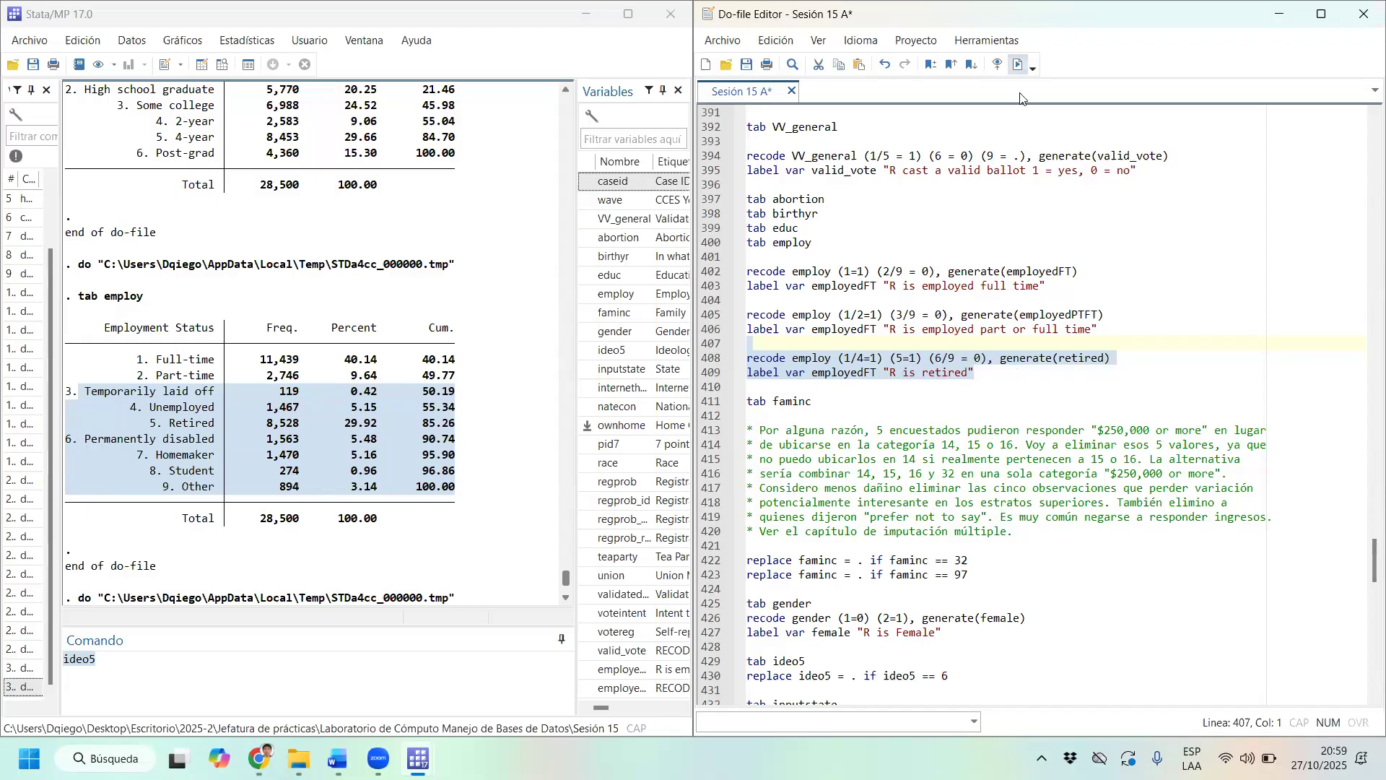
click(1018, 65)
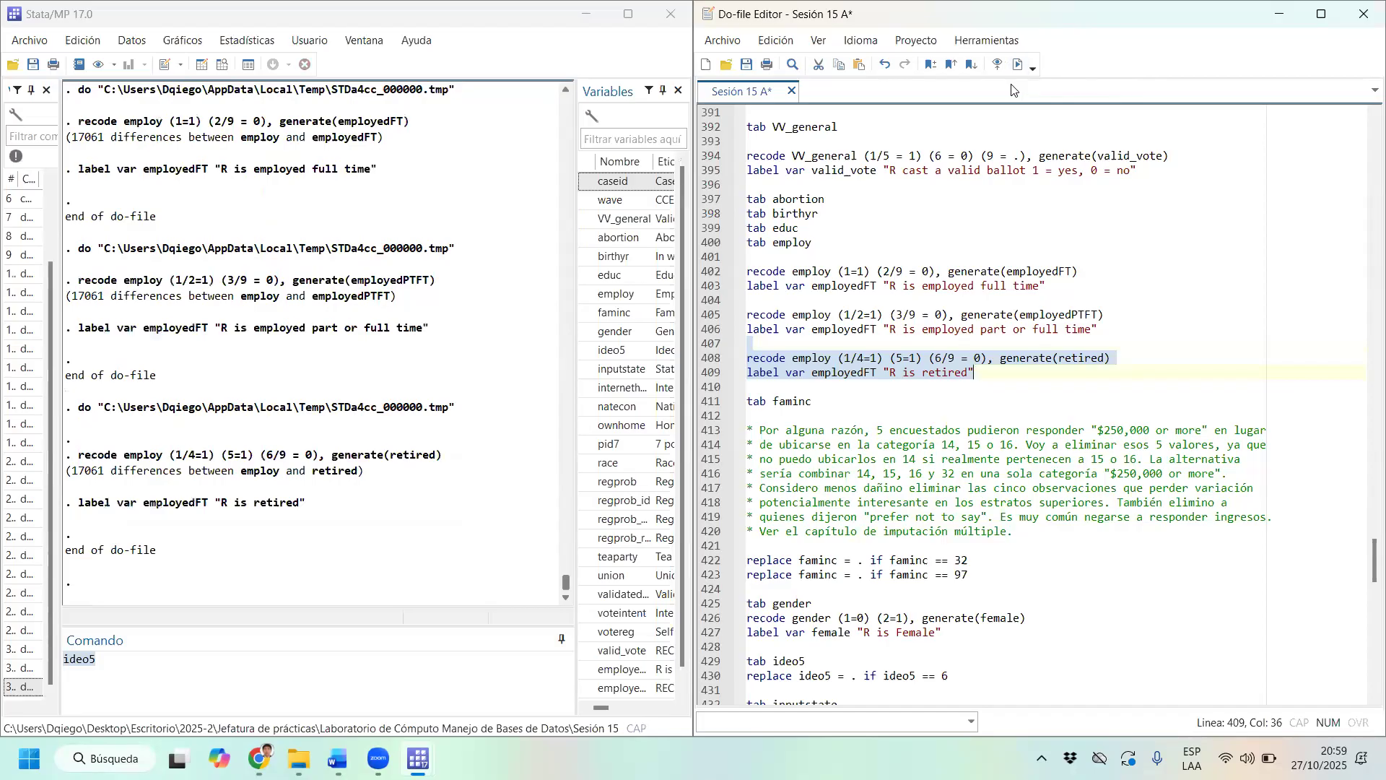
Run tab faminc from the do-file to tabulate family income.
scroll(815, 268, down, 3)
scroll(814, 269, down, 1)
click(814, 228)
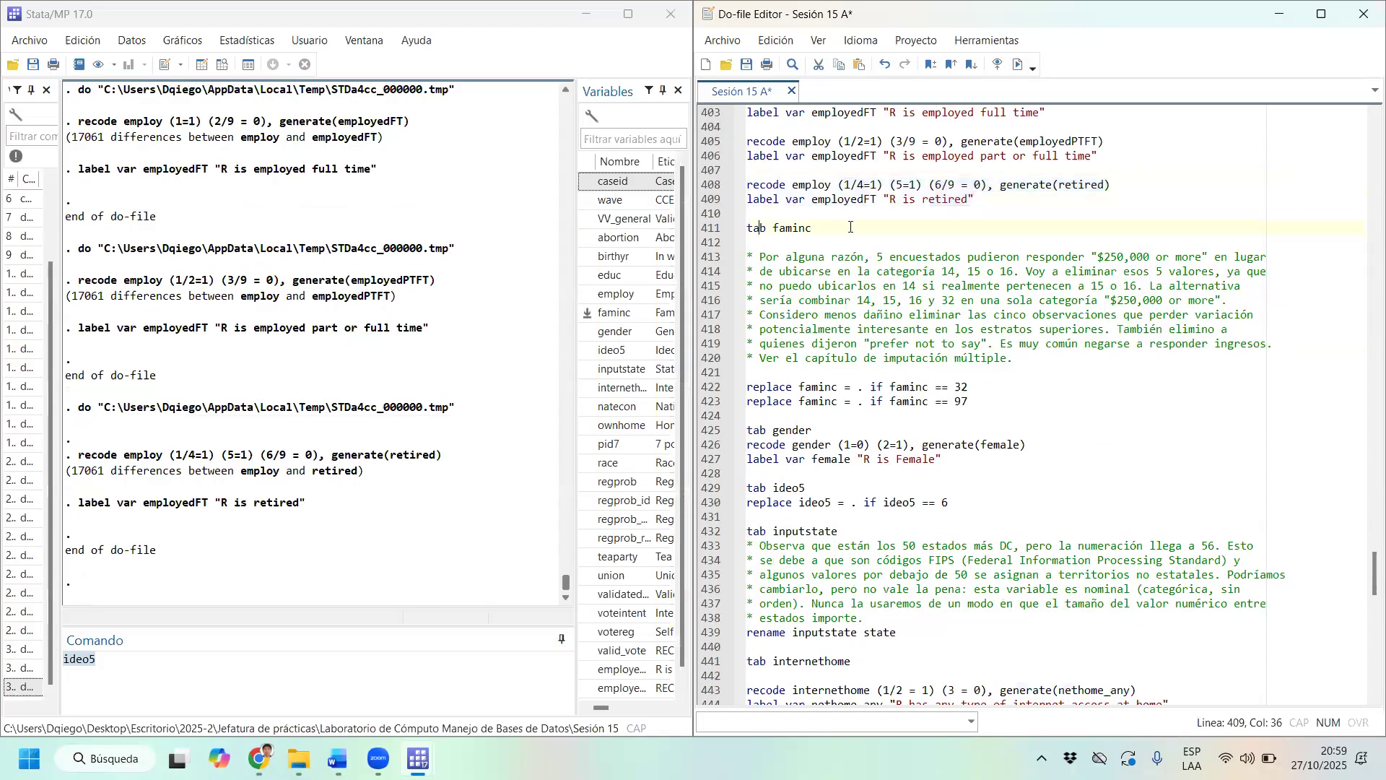
key(ctrl+d)
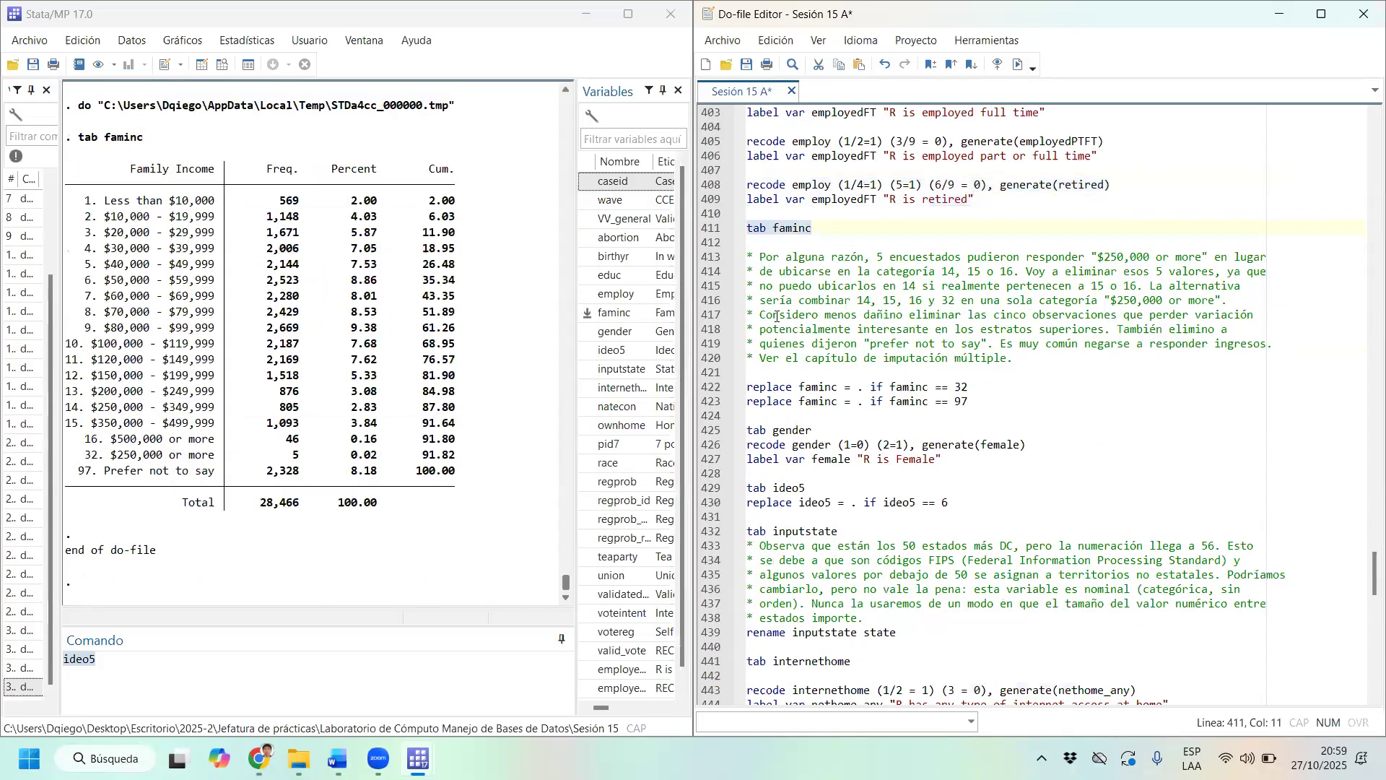
Examine the faminc income brackets, comparing category 32 ($250,000 or more) with categories 14, 15 and 16.
scroll(898, 205, down, 2)
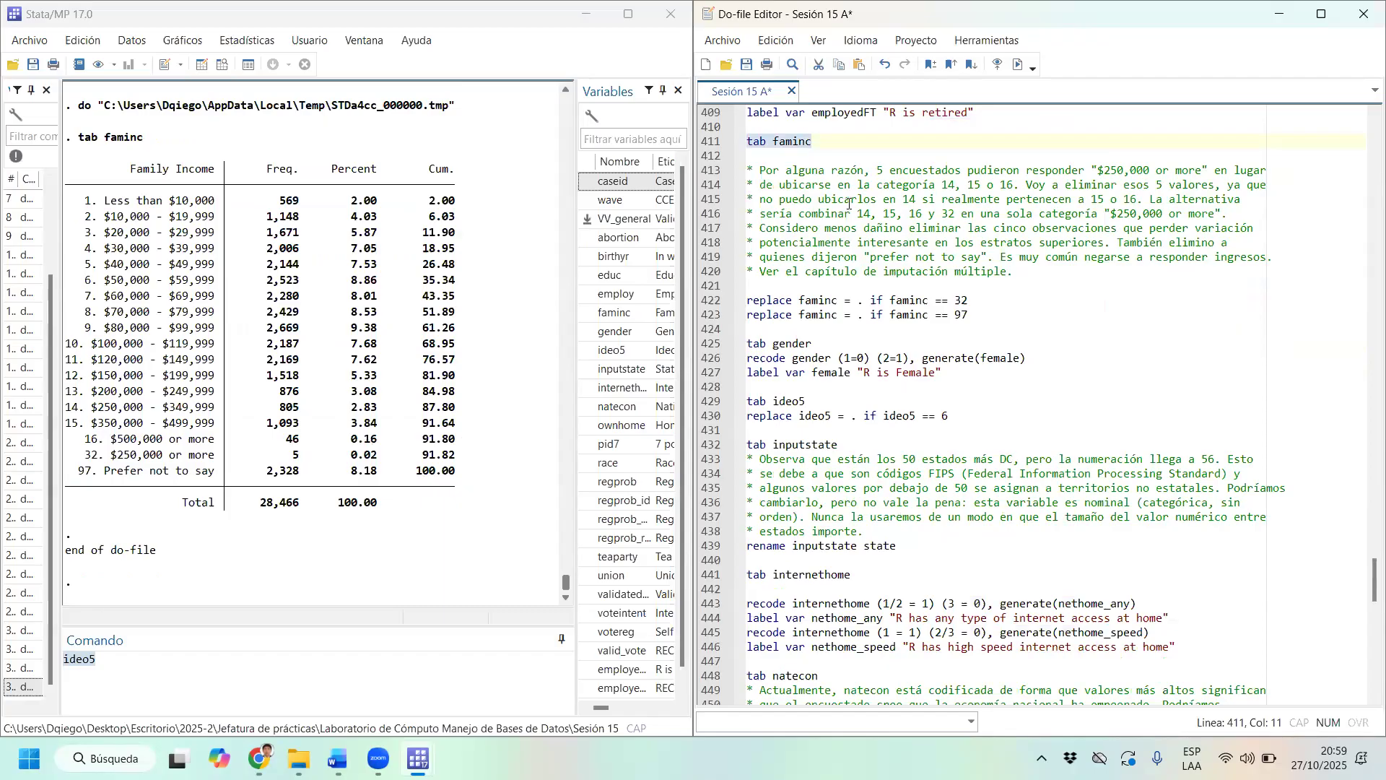
drag(108, 204, 484, 486)
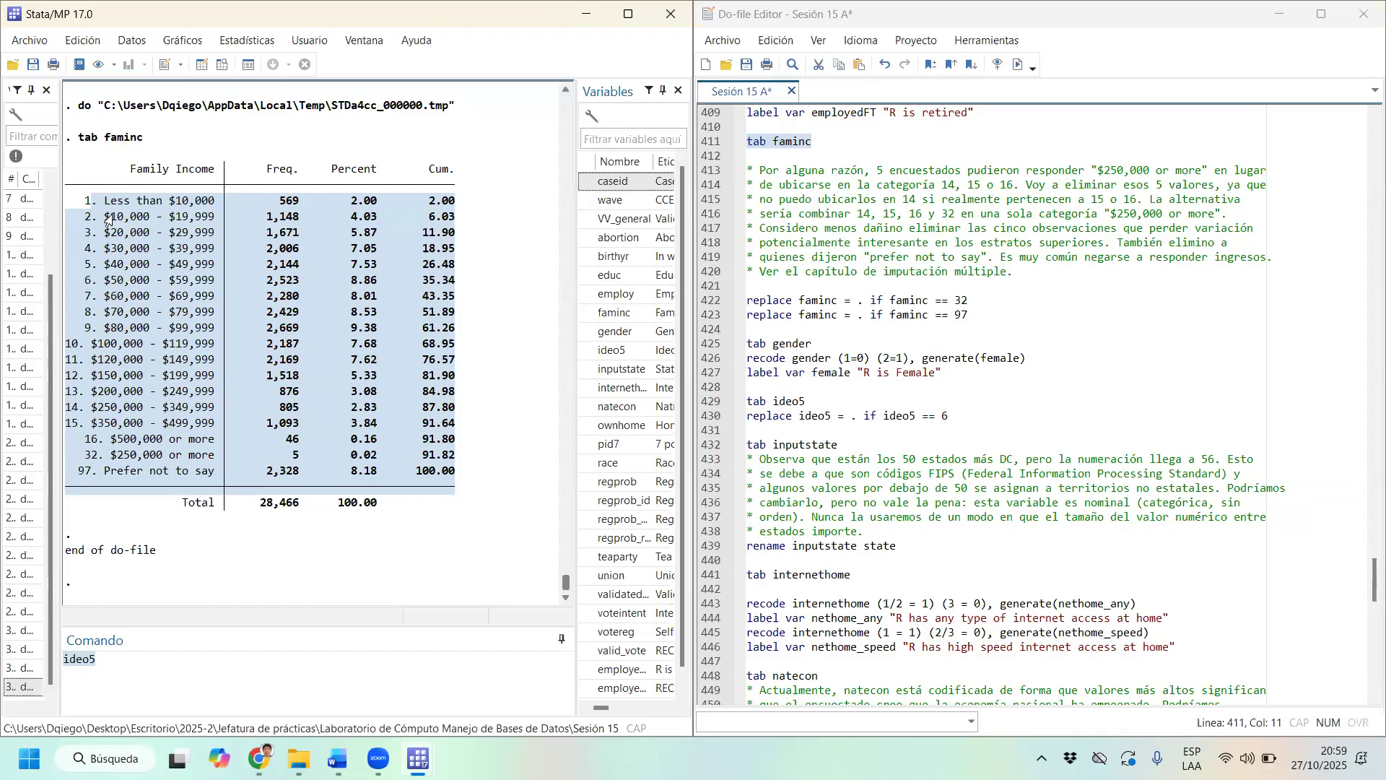
mouse_move(216, 205)
mouse_down()
mouse_move(115, 207)
mouse_move(211, 222)
mouse_up()
drag(90, 240, 207, 241)
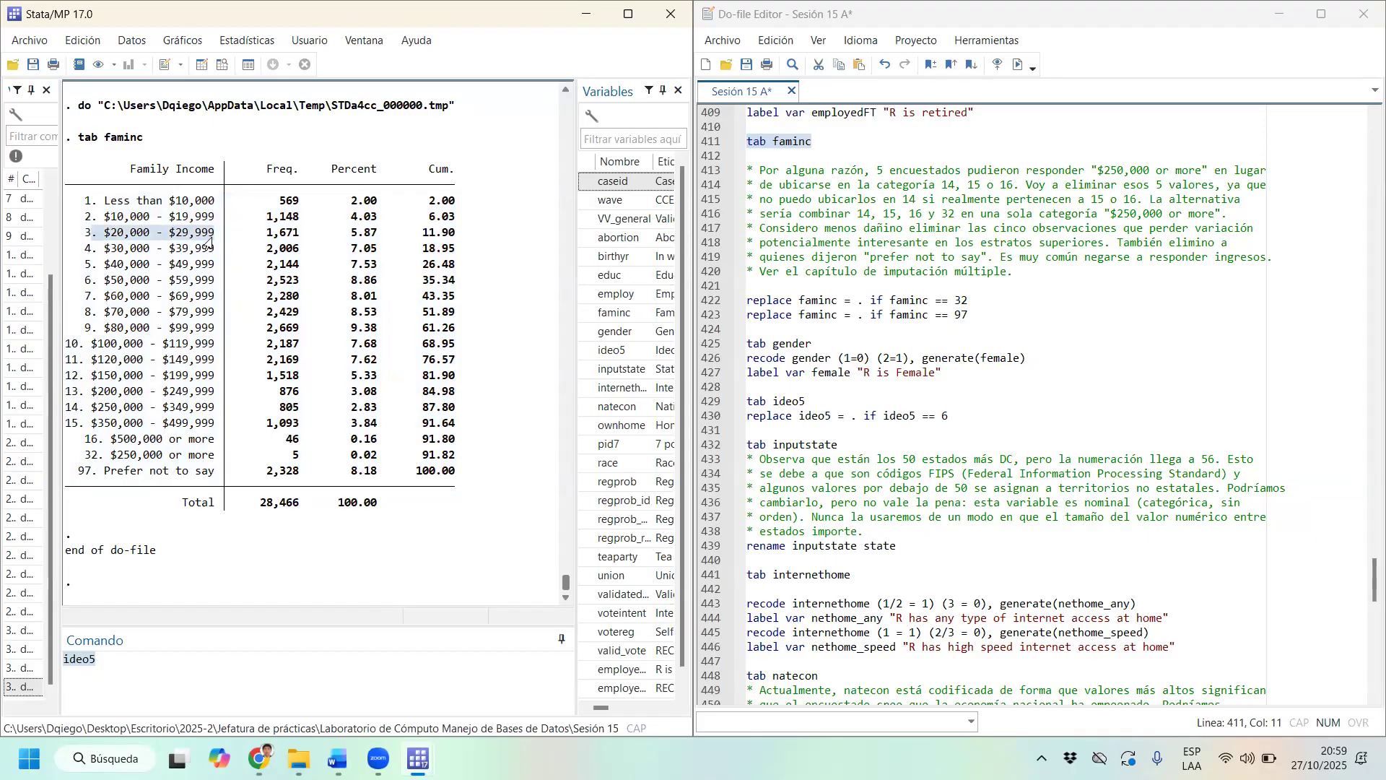
double_click(141, 249)
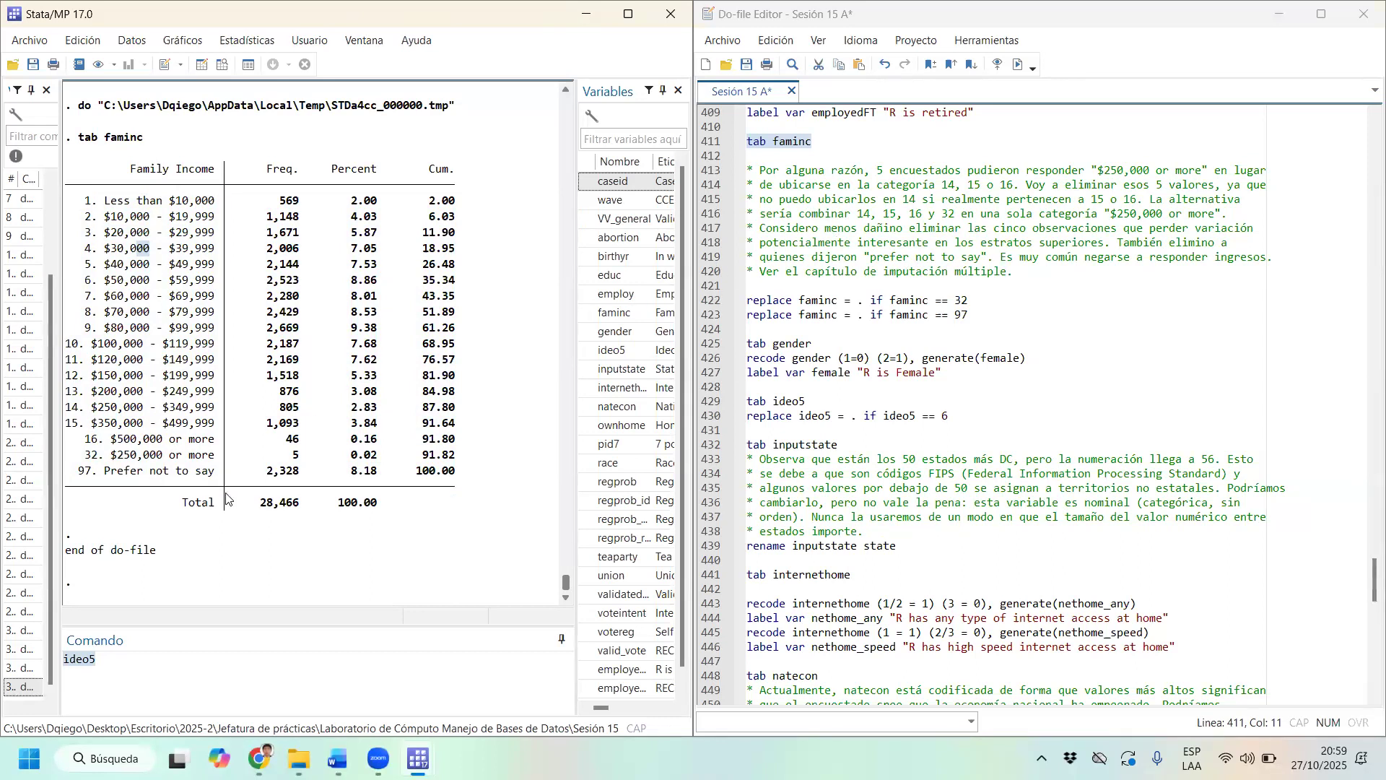
double_click(92, 456)
drag(160, 464, 210, 463)
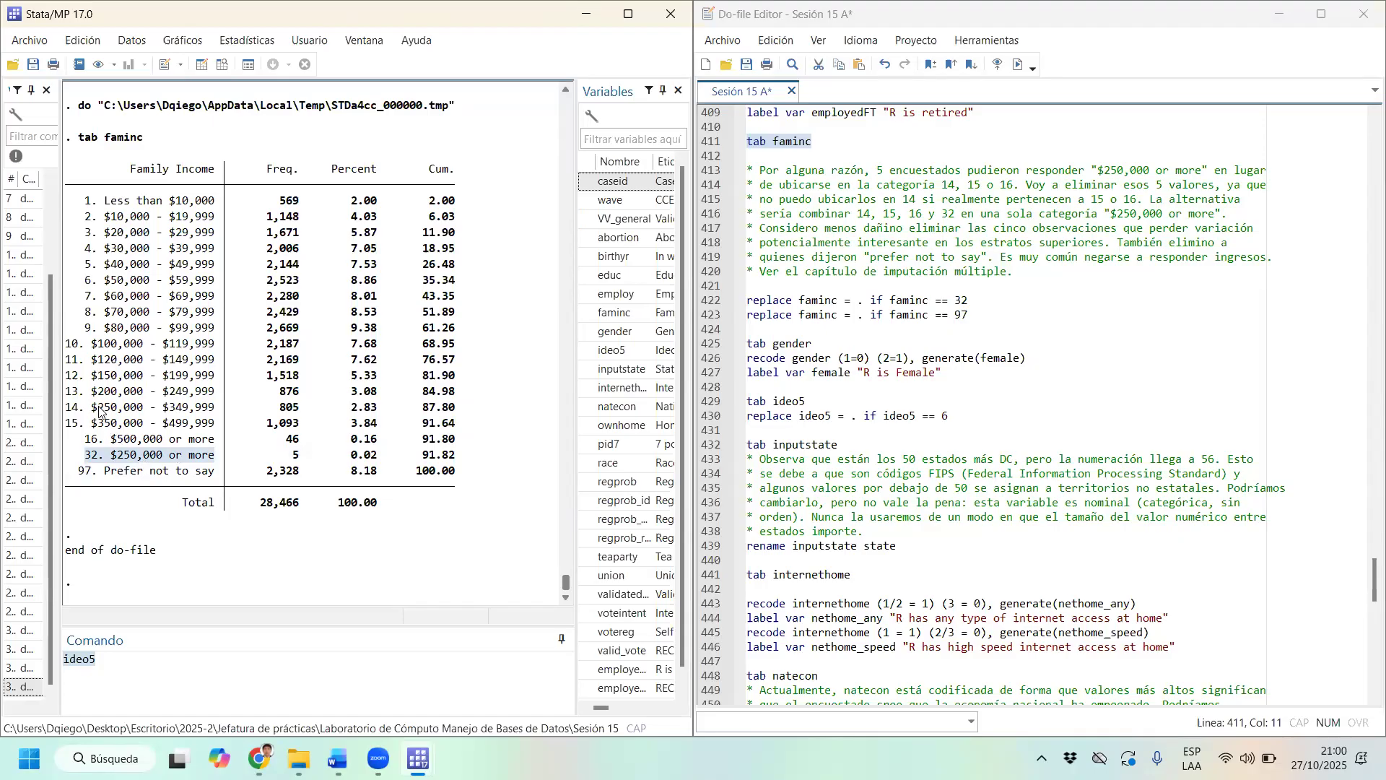
drag(75, 414, 464, 412)
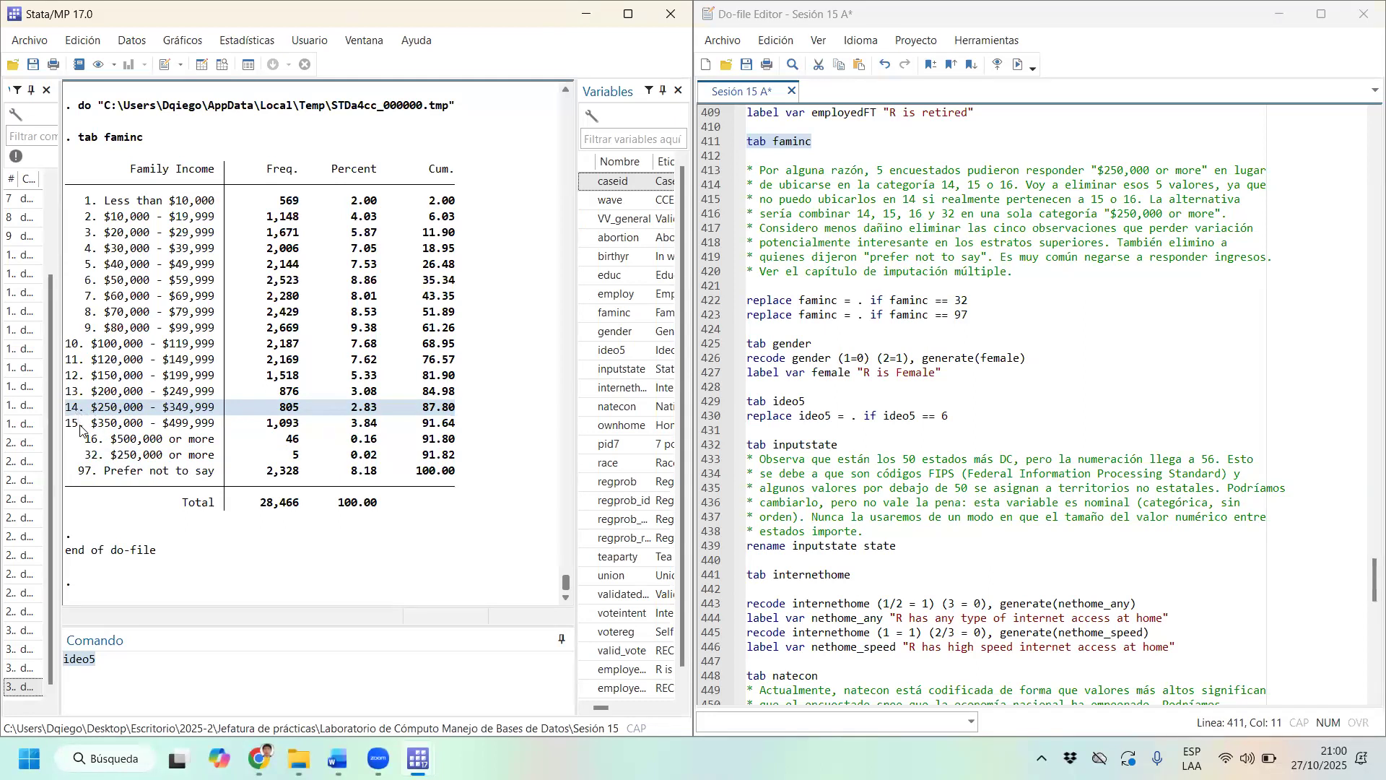
drag(70, 427, 212, 431)
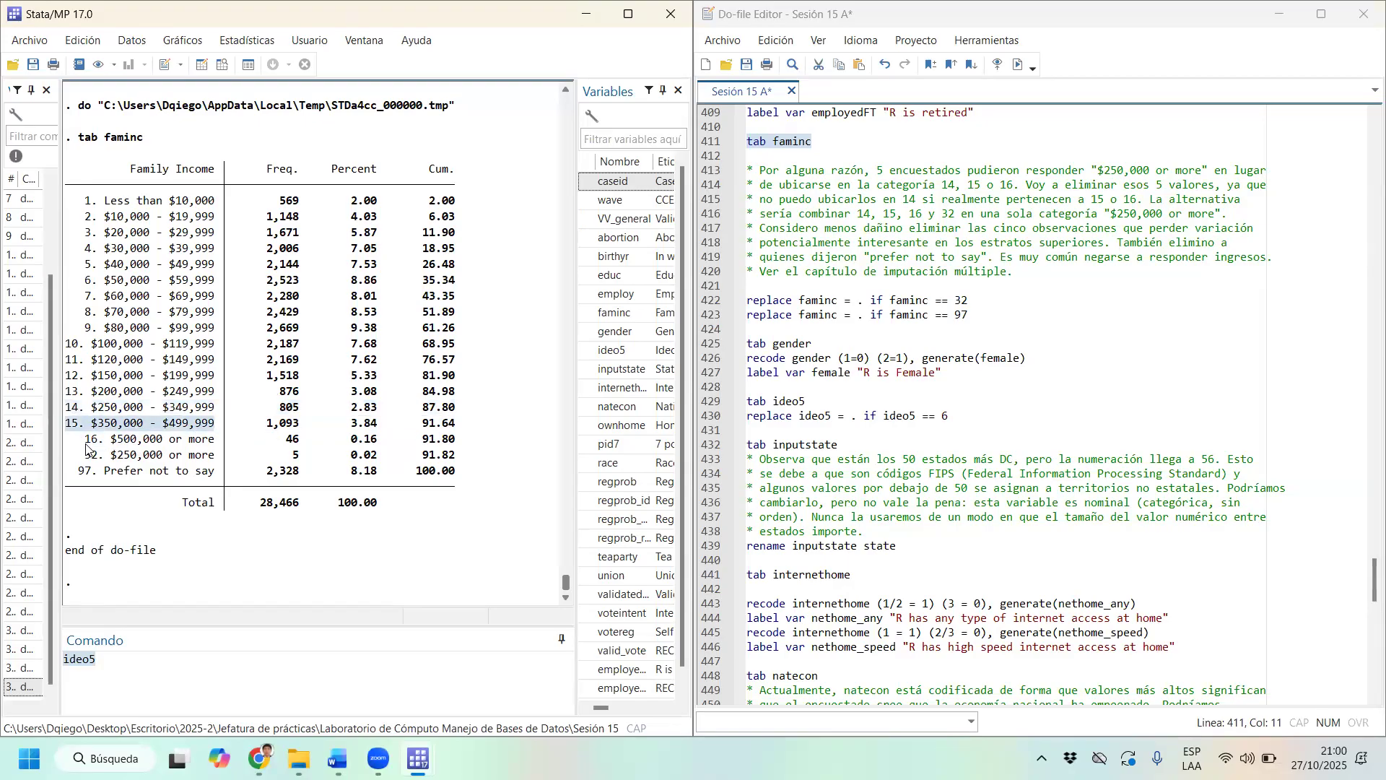
drag(79, 442, 218, 447)
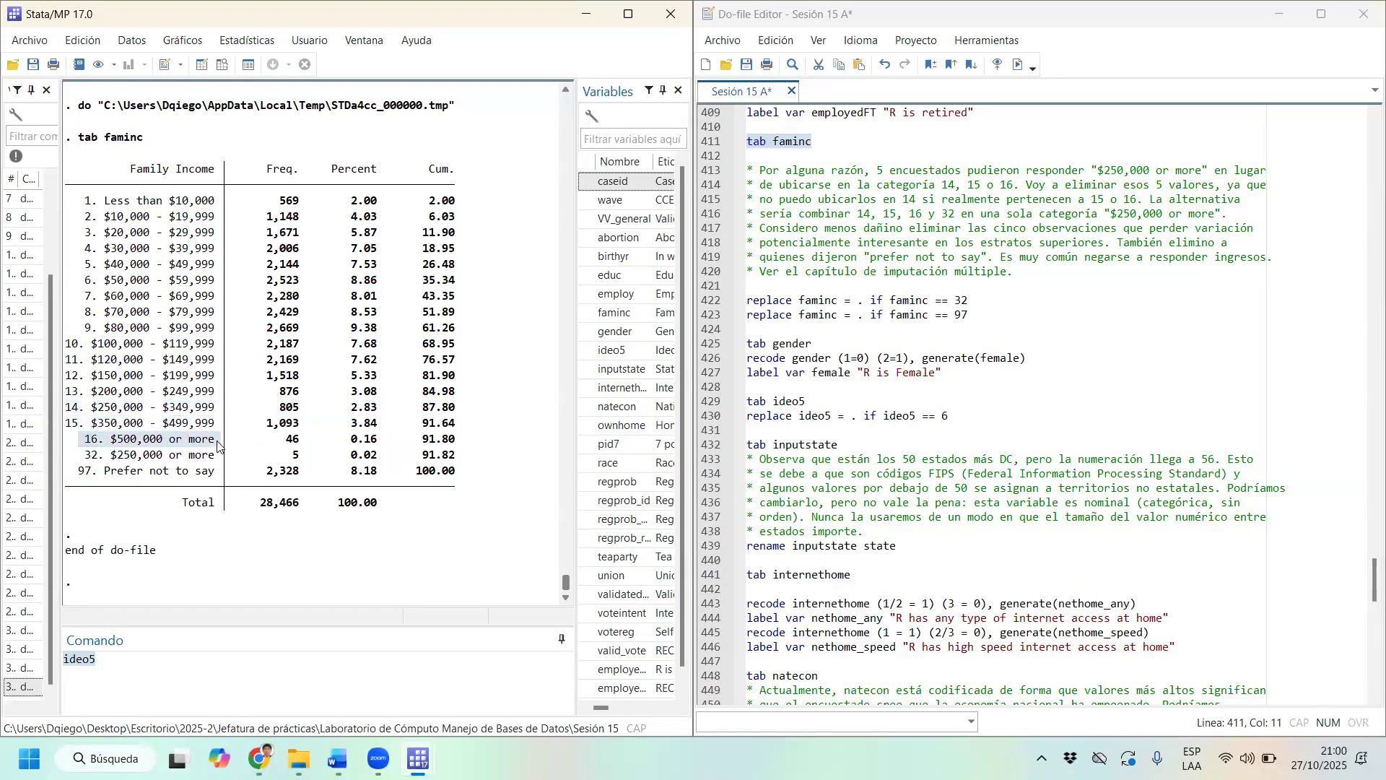
drag(80, 460, 210, 459)
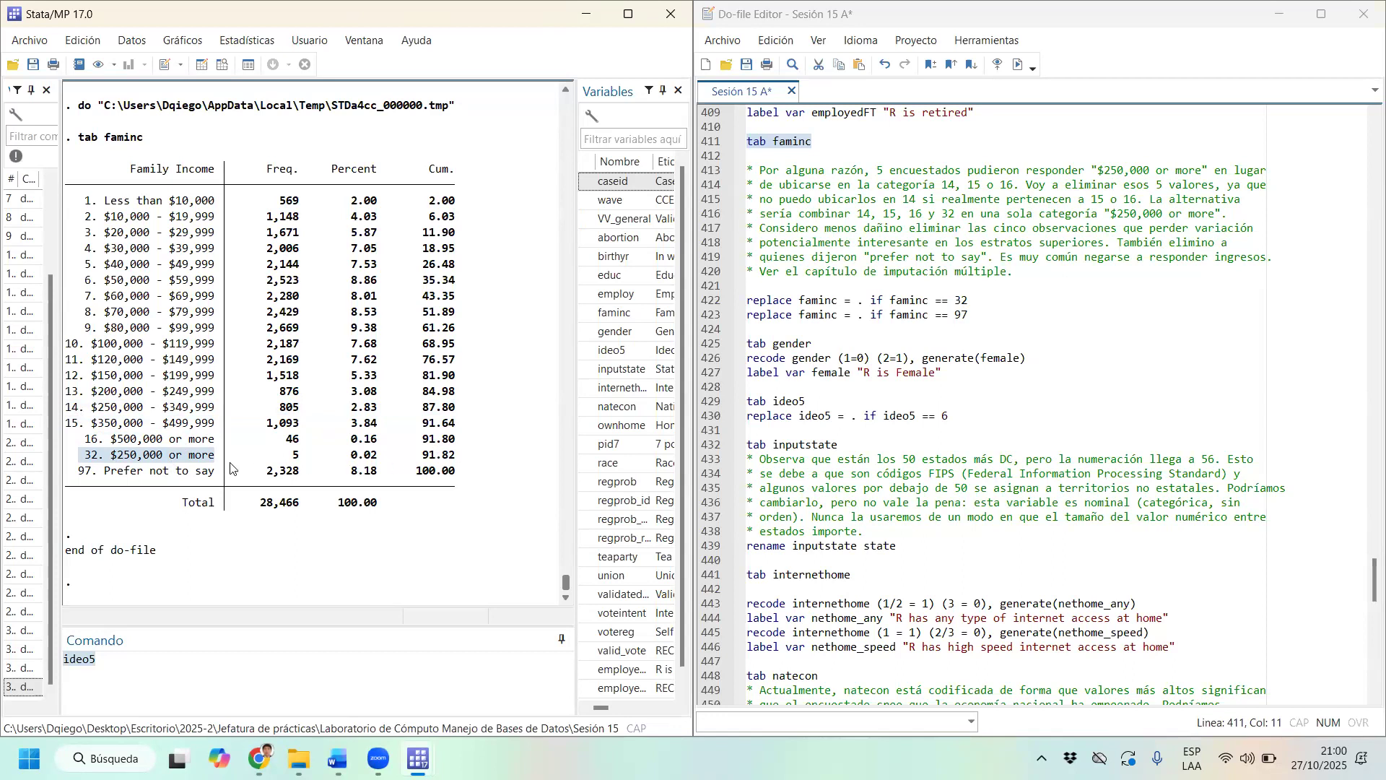
triple_click(94, 456)
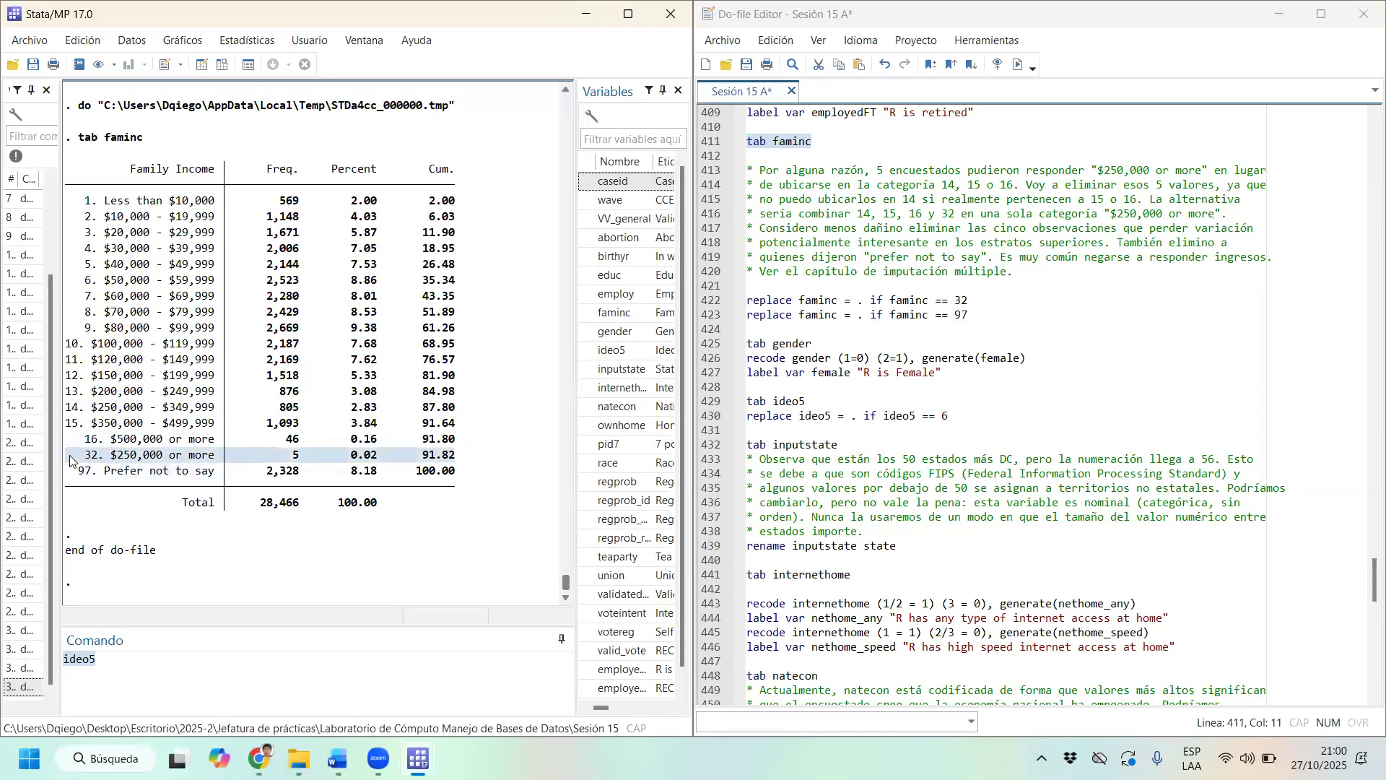
click(257, 91)
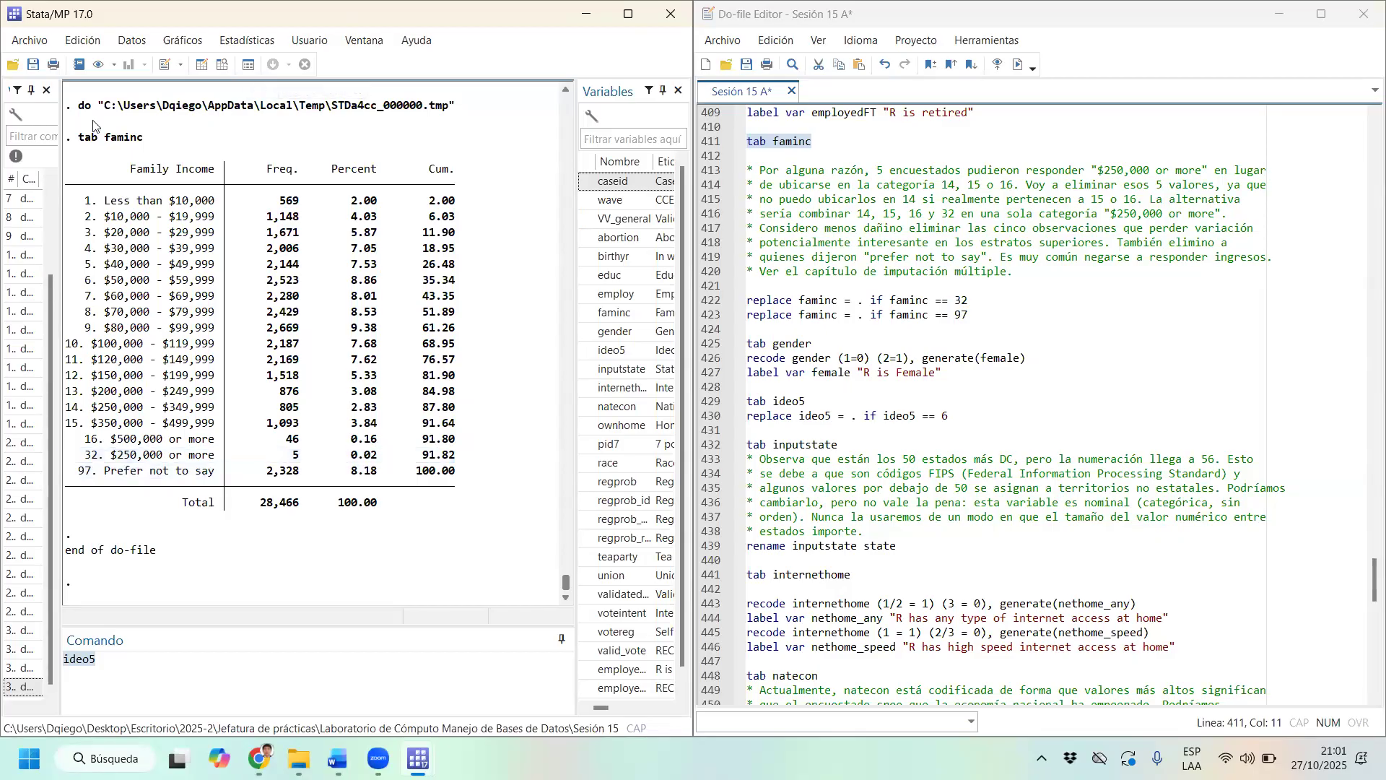
Run replace faminc = . if faminc == 32 to set the "$250,000 or more" responses to missing.
drag(464, 452, 65, 454)
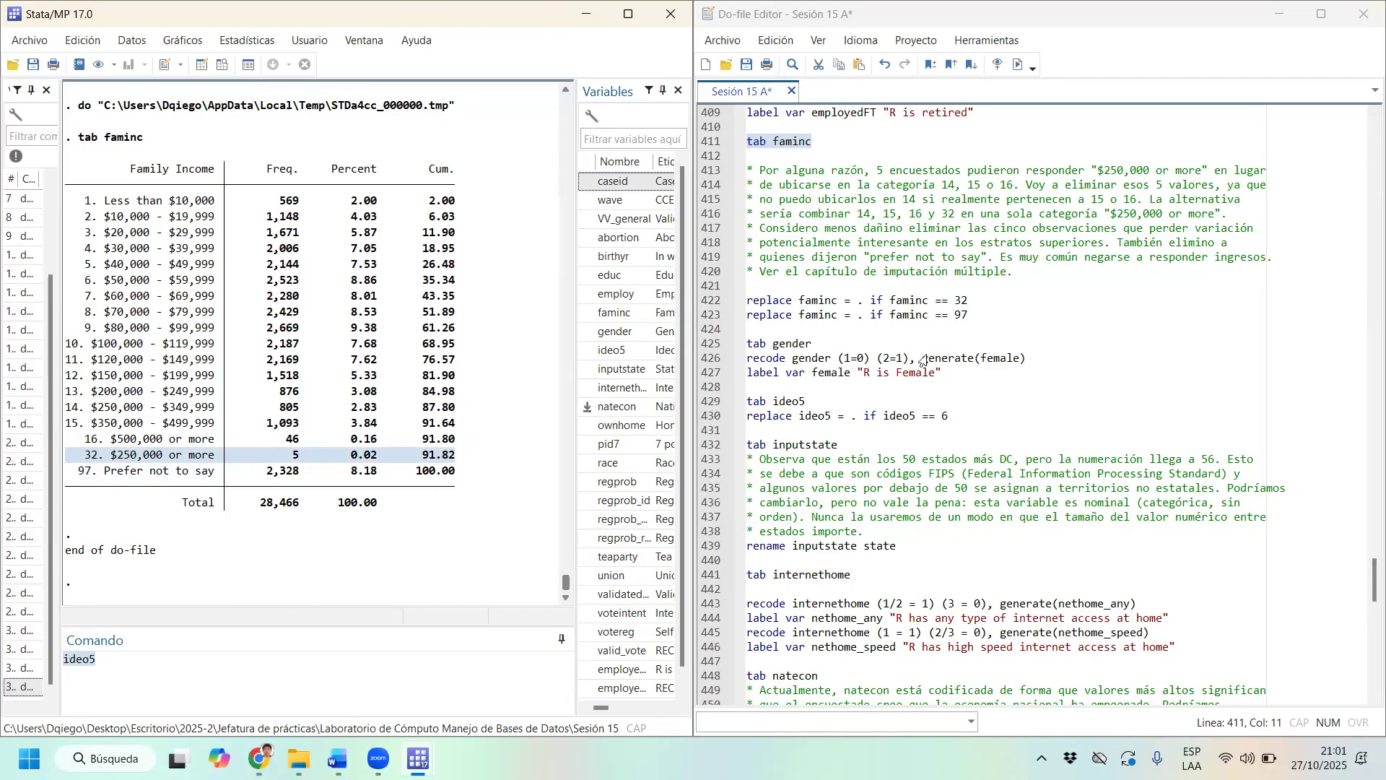
drag(748, 301, 988, 304)
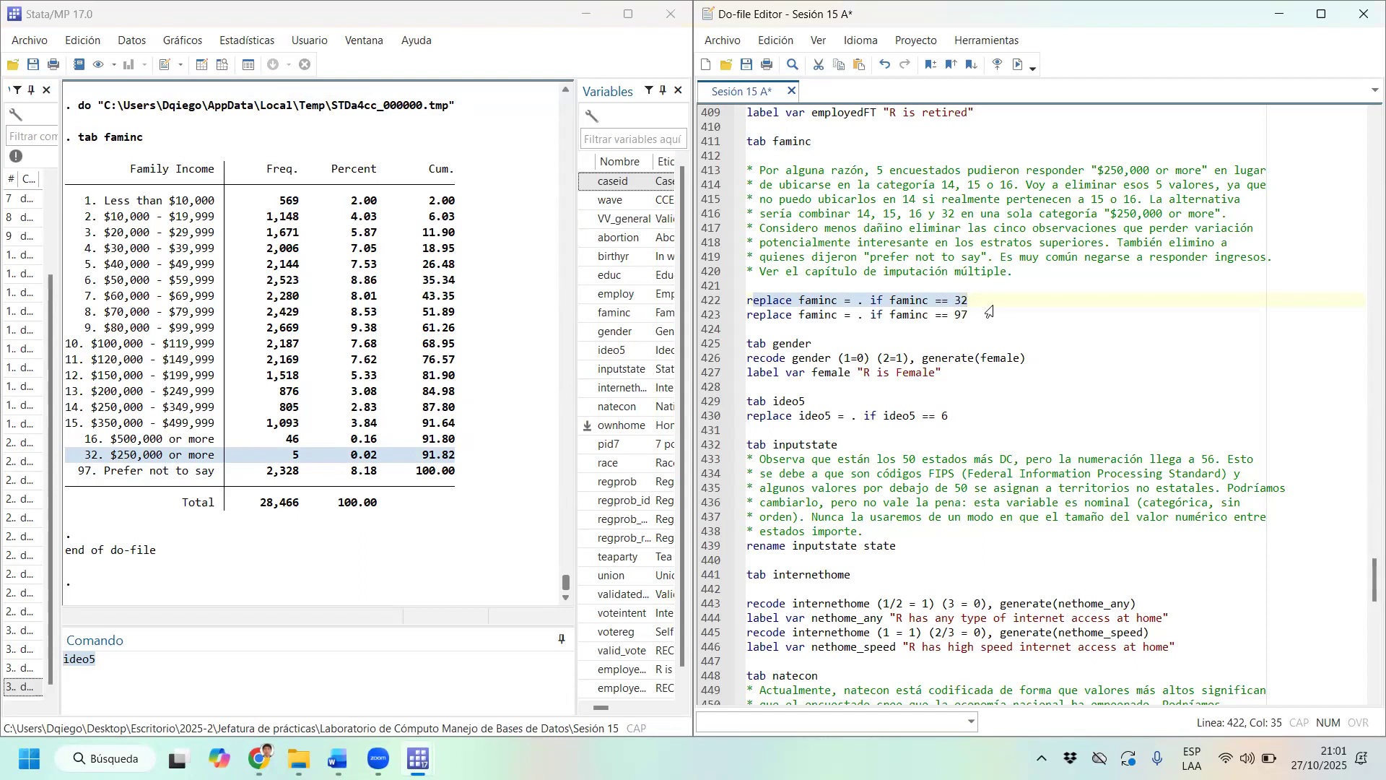
click(1018, 65)
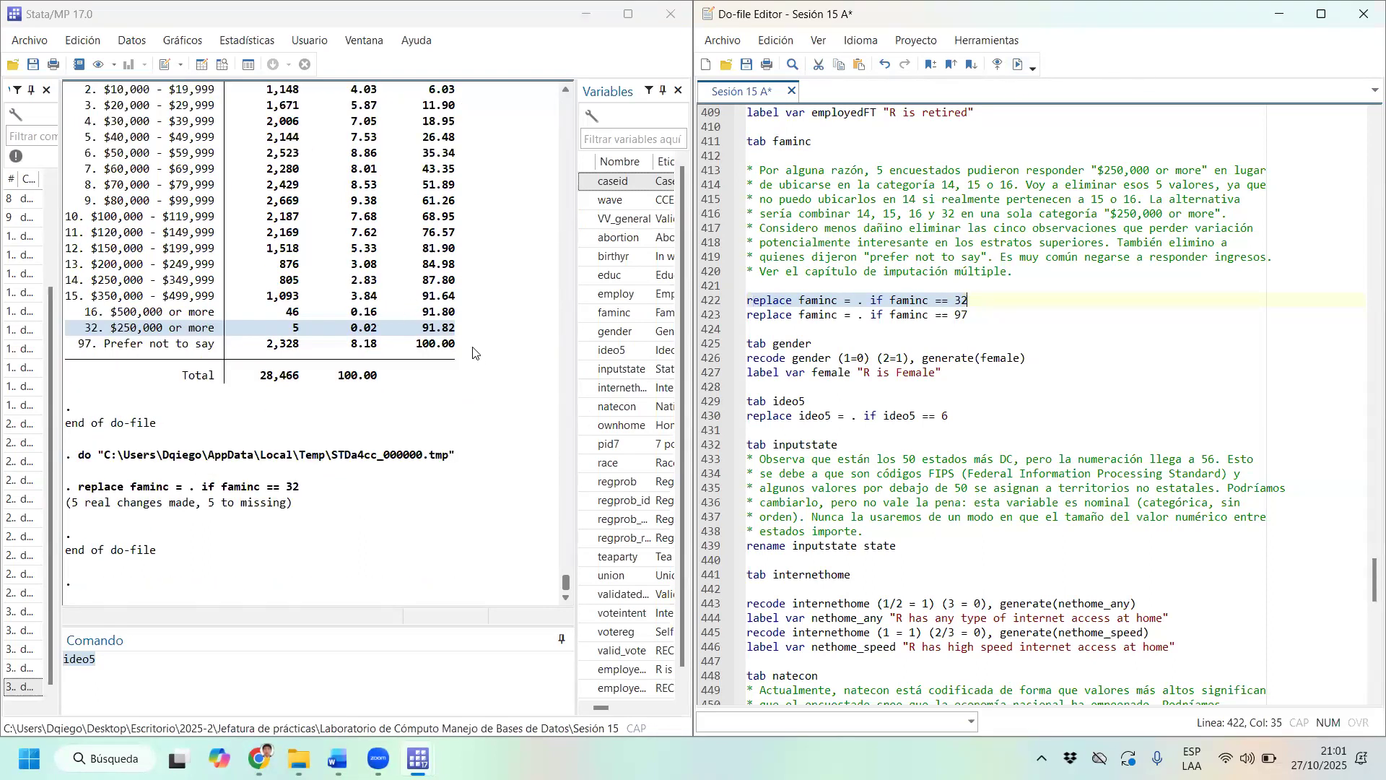
Run replace faminc = . if faminc == 97 to set the "Prefer not to say" responses to missing.
click(69, 345)
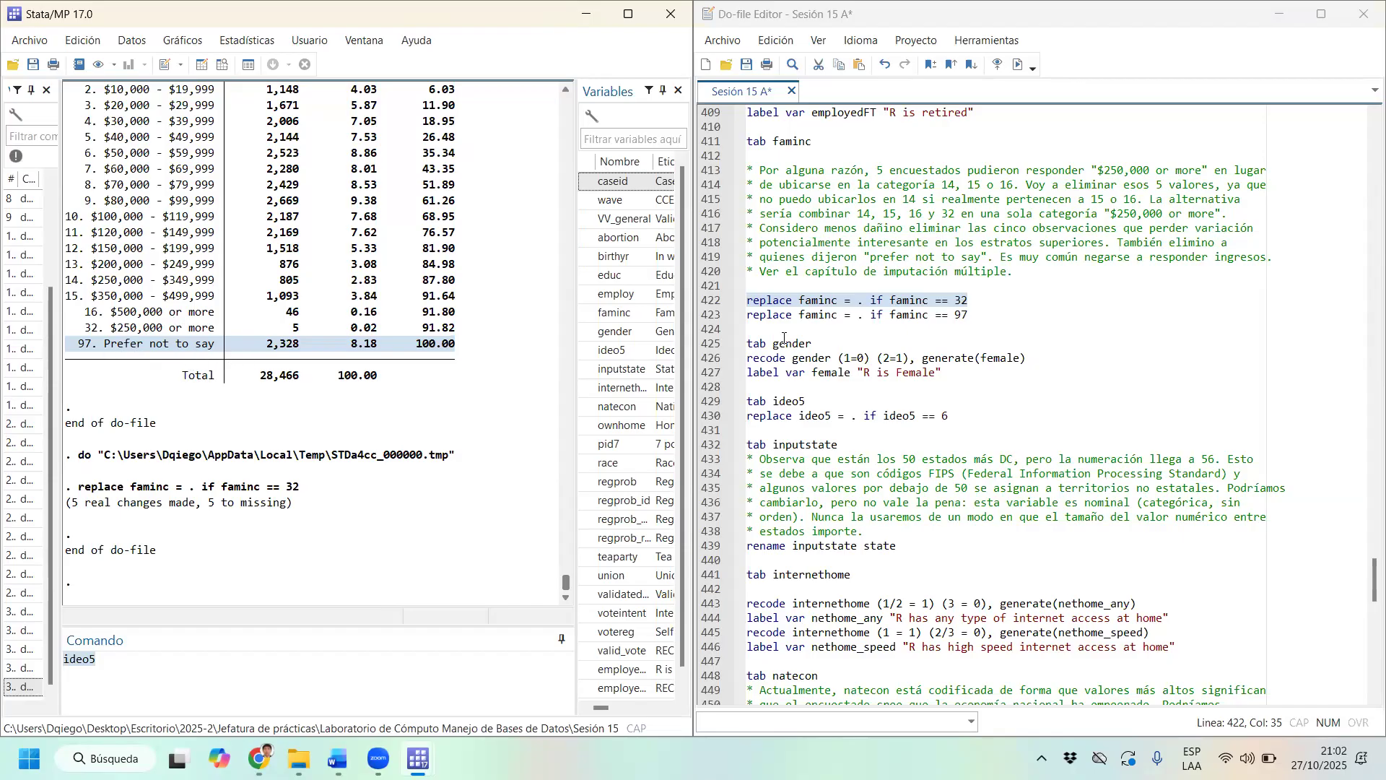
click(969, 315)
key(shift+Home)
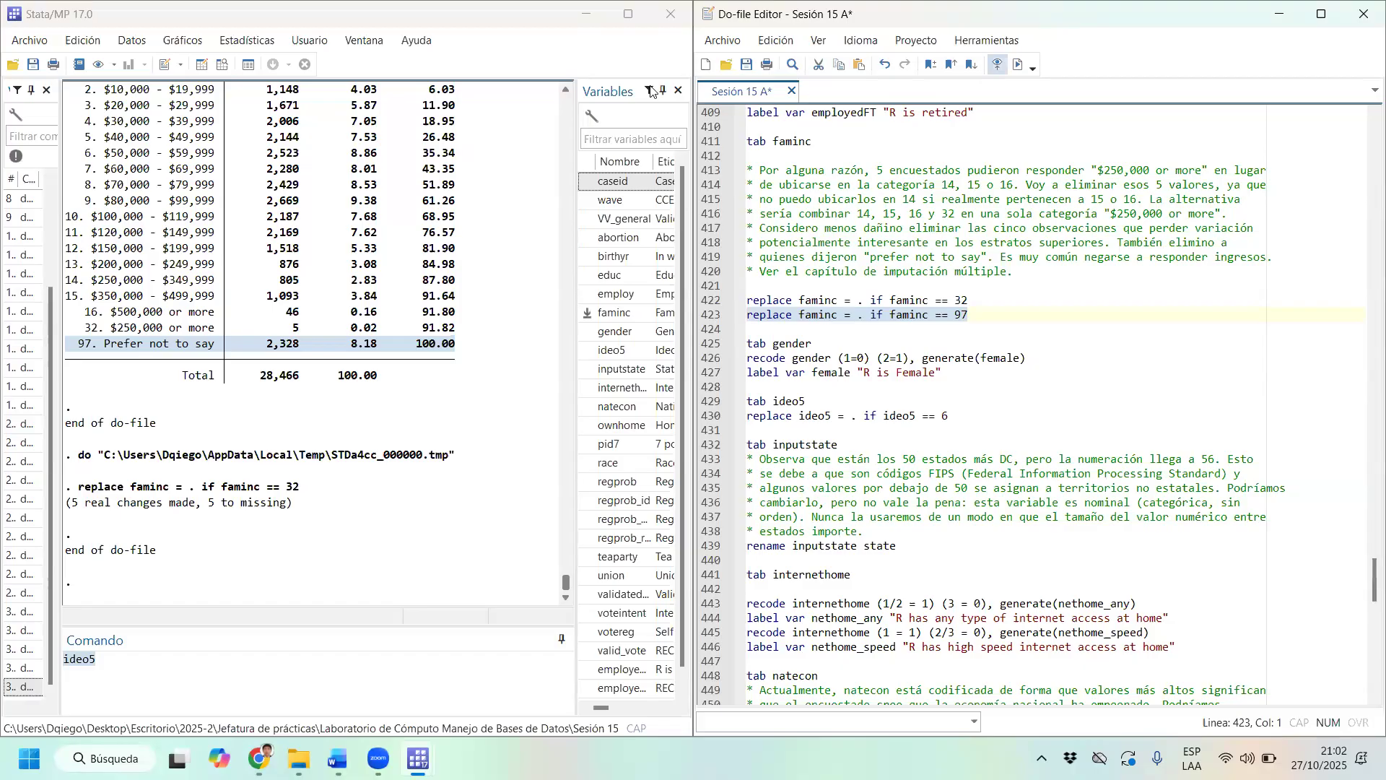
key(ctrl+d)
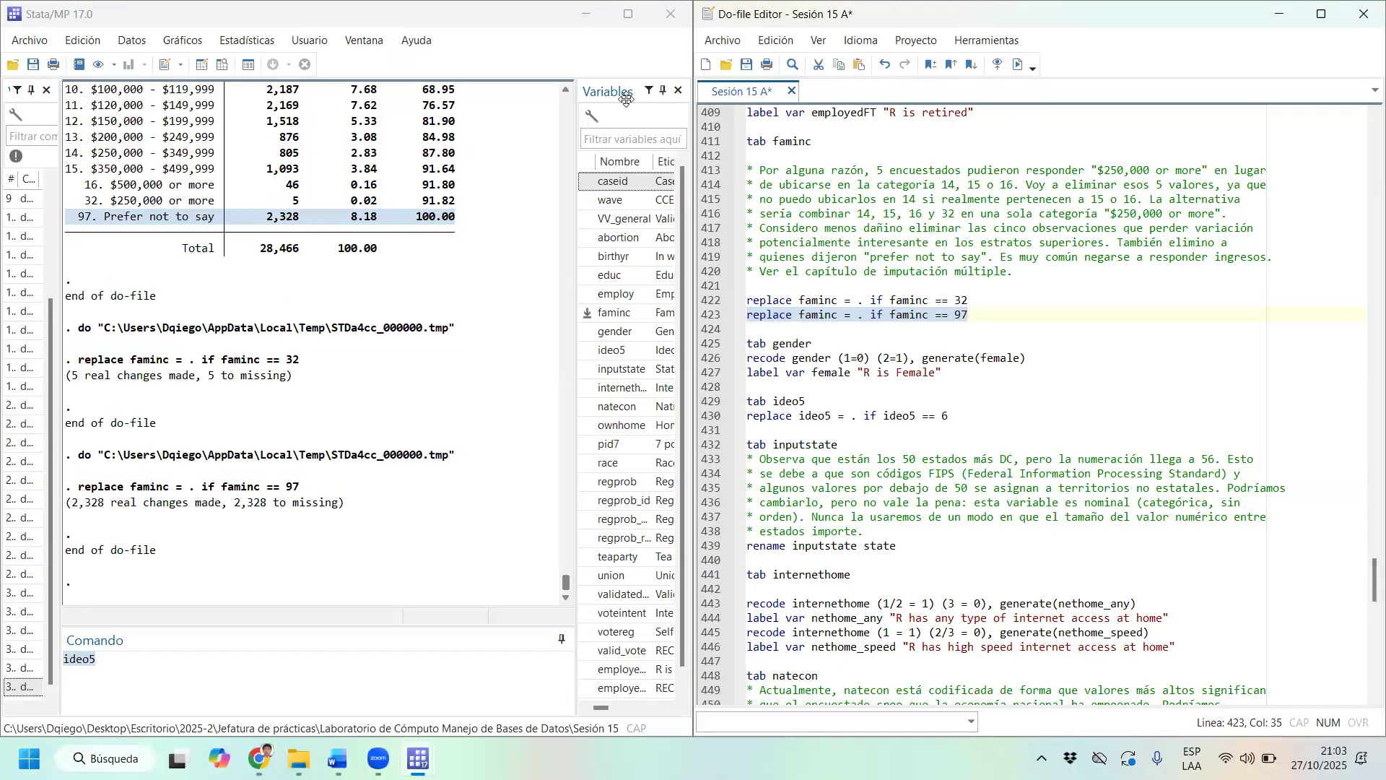
drag(626, 99, 725, 78)
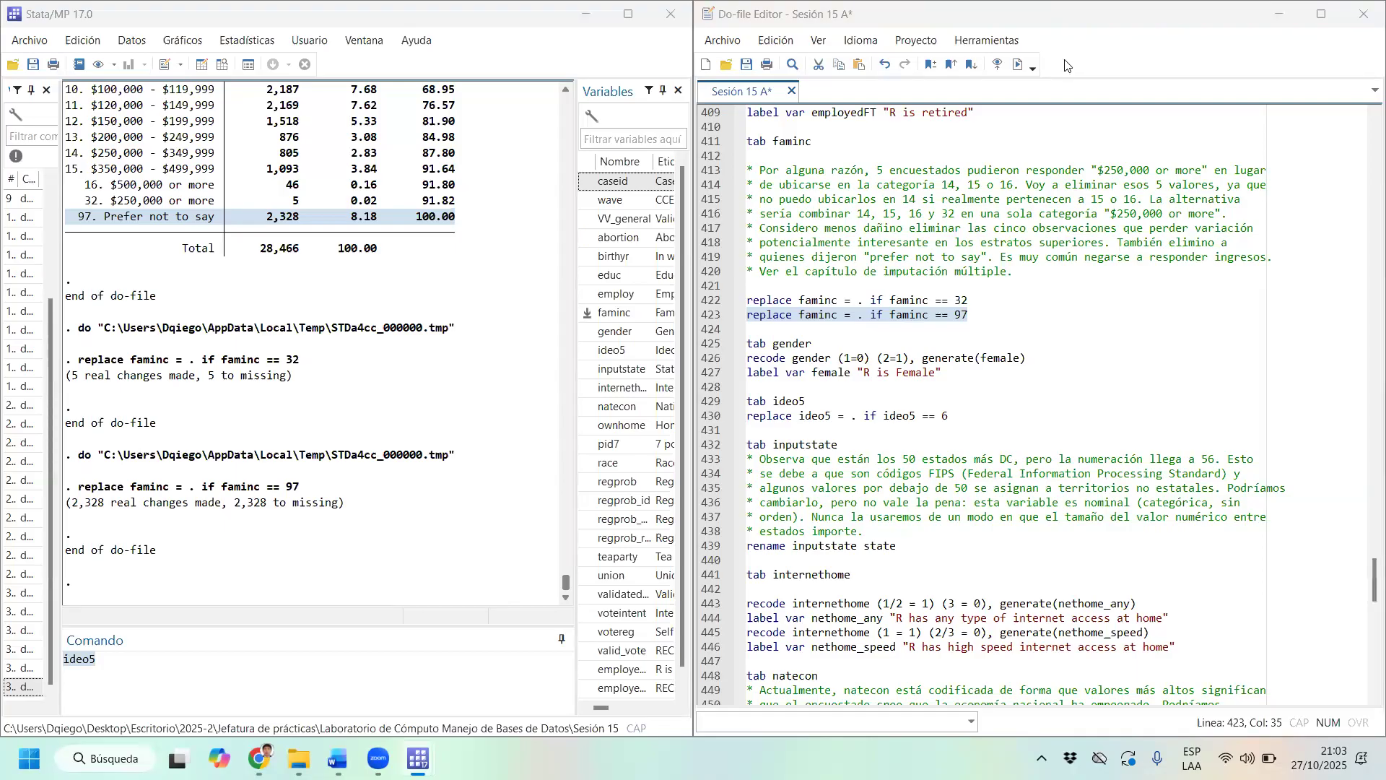
scroll(485, 300, up, 2)
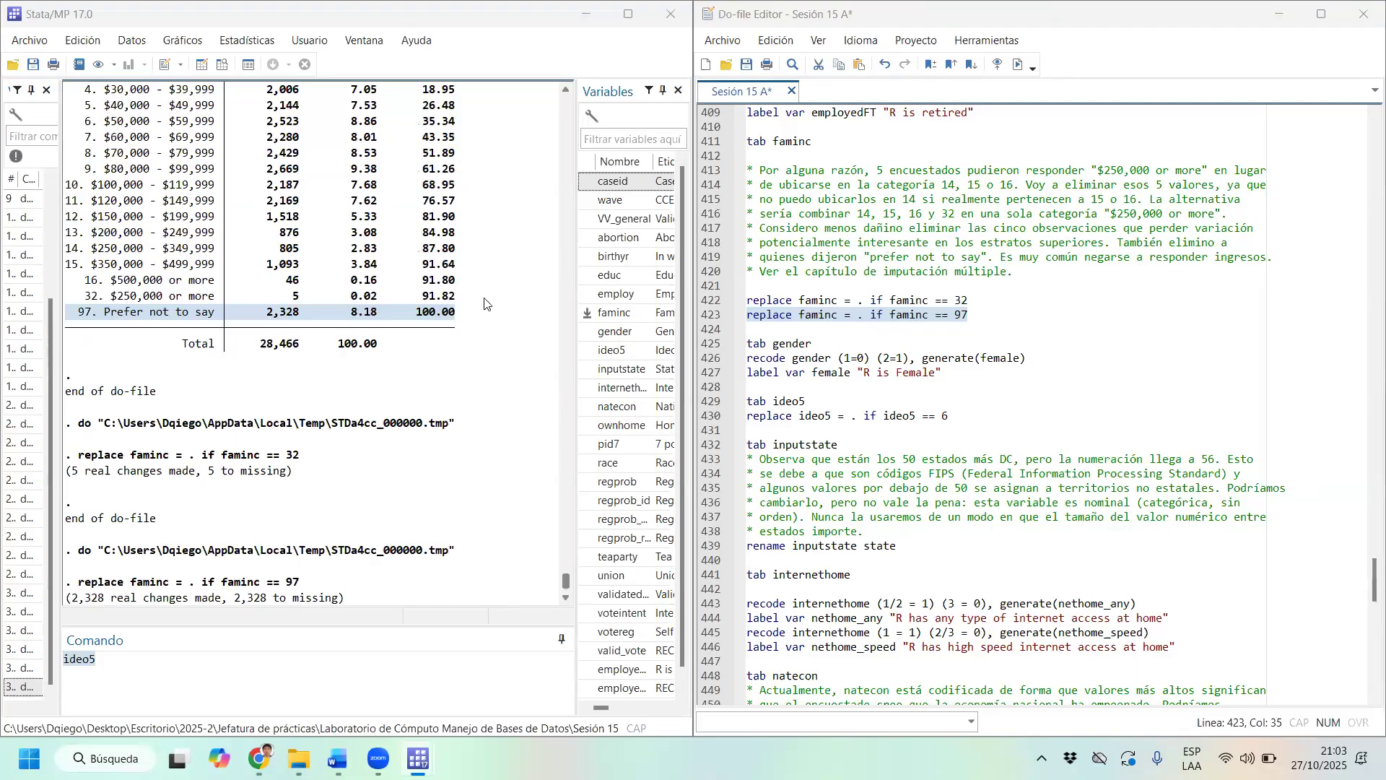
drag(205, 328, 65, 304)
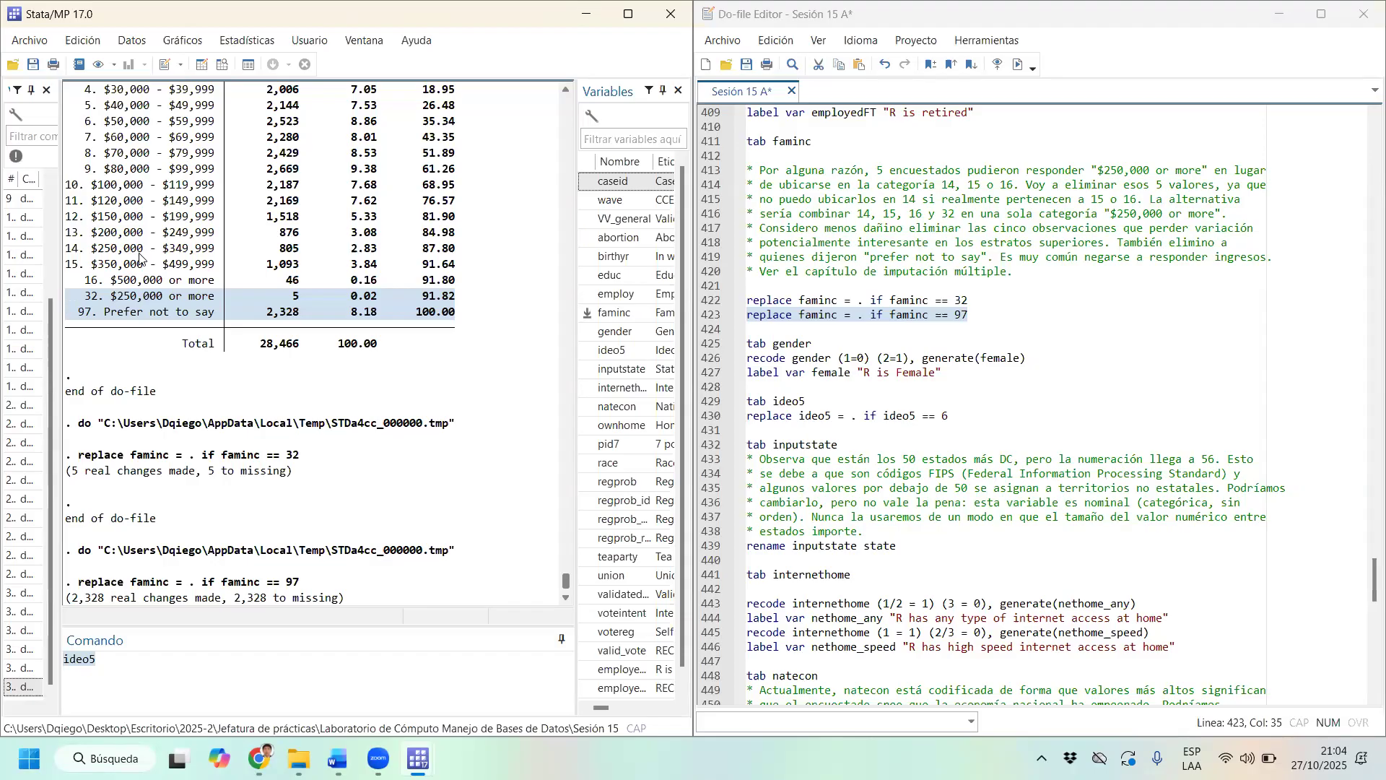
Run tab gender from the do-file to tabulate the gender variable.
triple_click(771, 343)
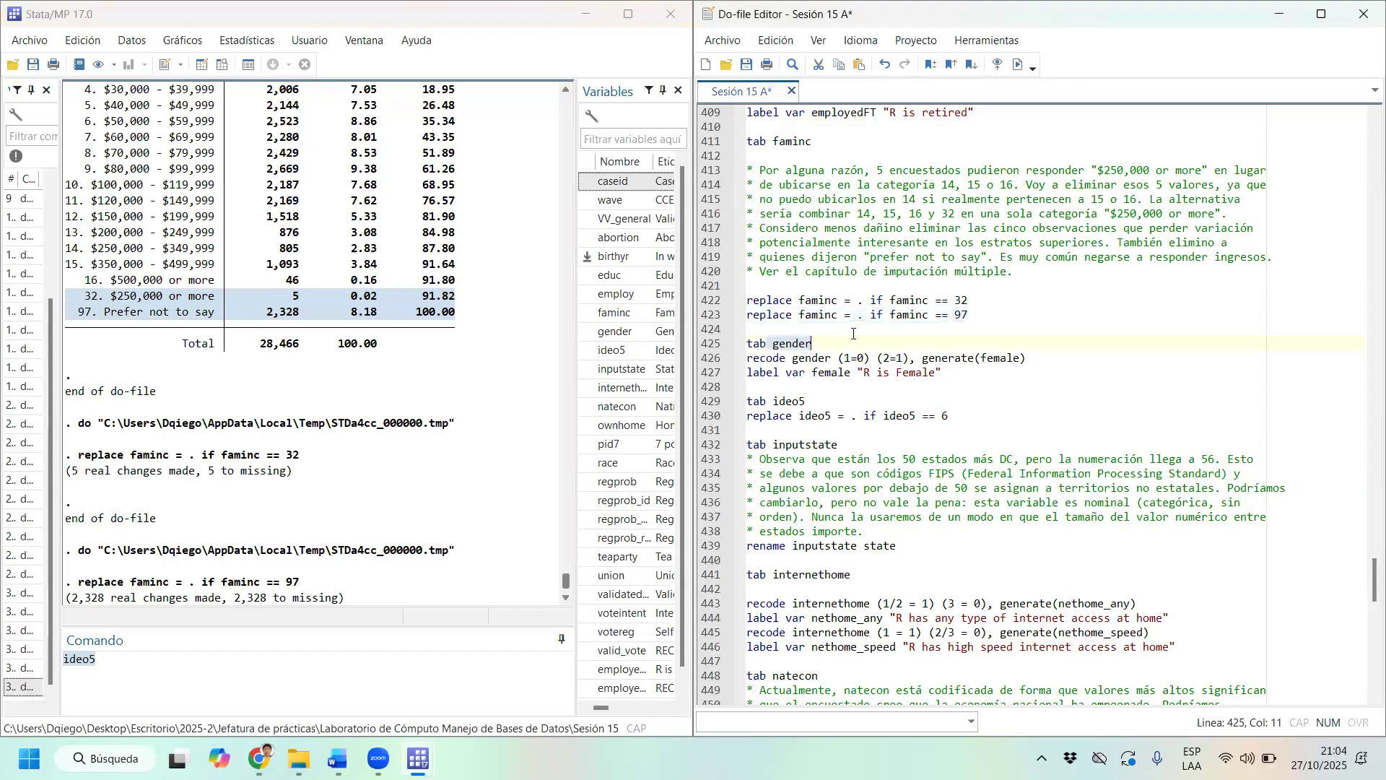
click(1018, 64)
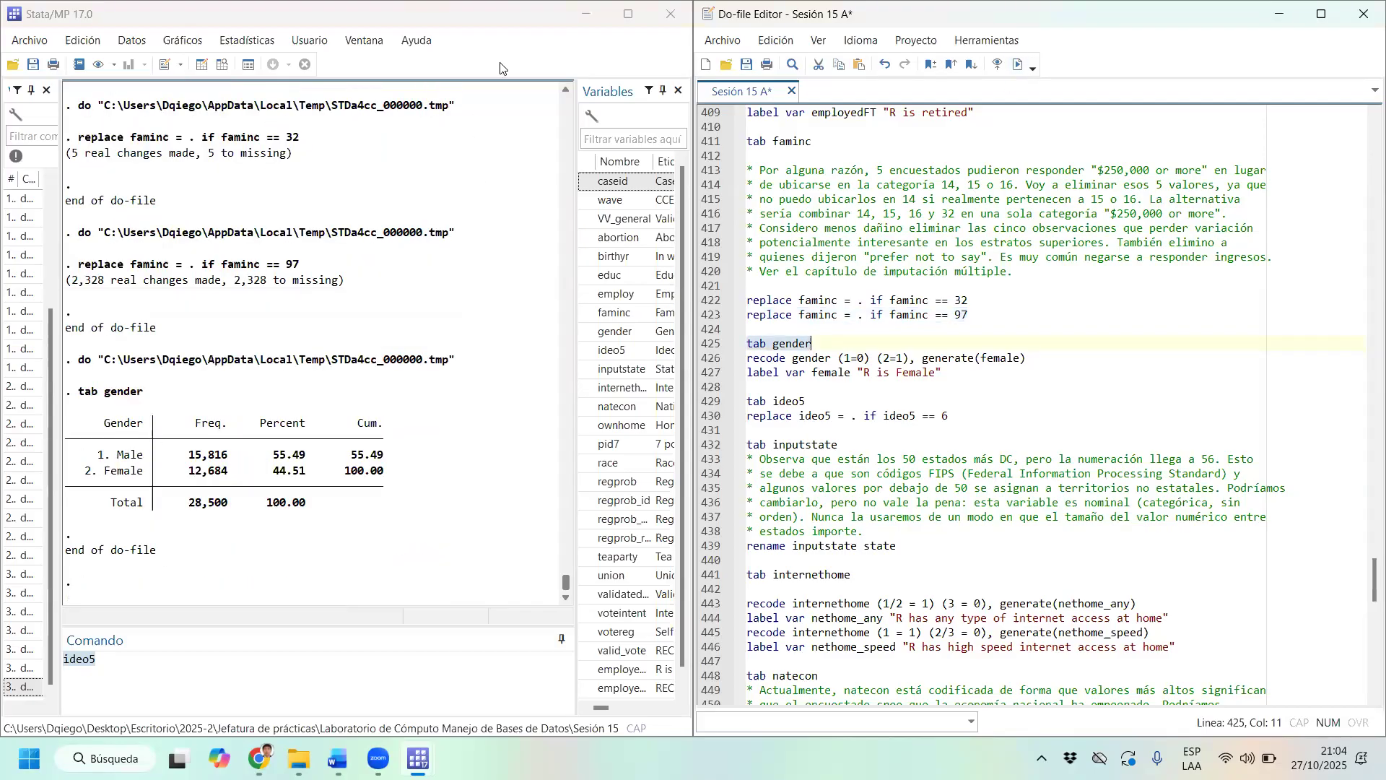
click(774, 179)
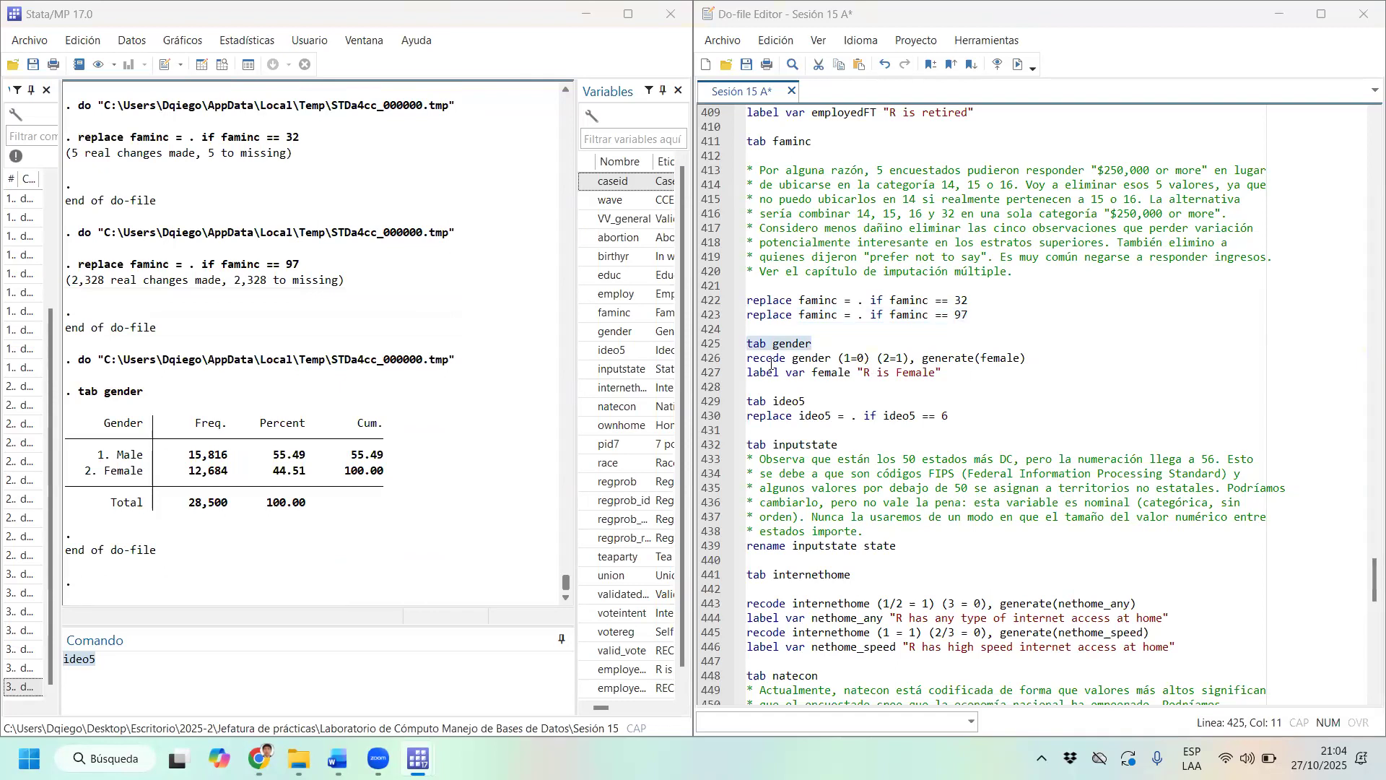
Run the recode of gender with (1=0) (2=1), generating female, and label female "R is Female".
click(845, 358)
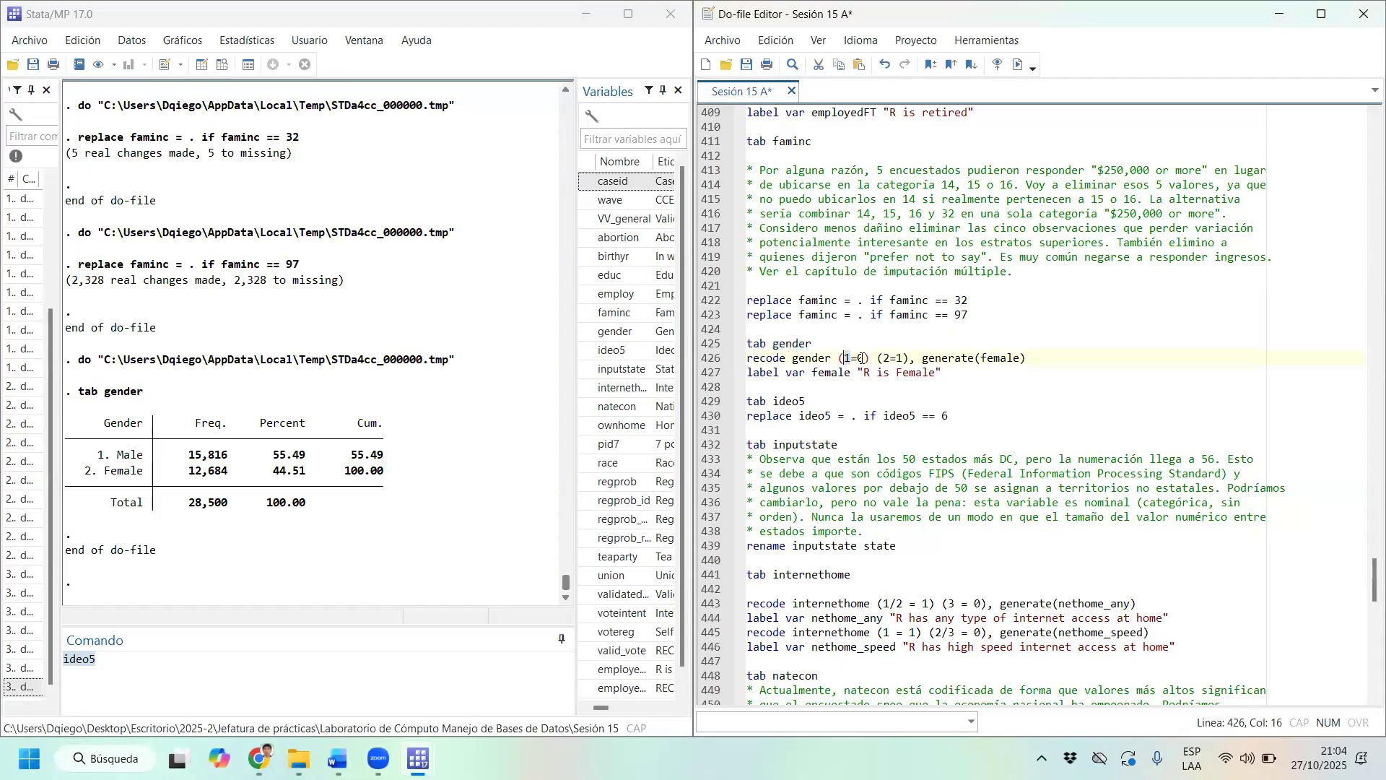
click(859, 358)
click(897, 357)
drag(897, 358, 747, 358)
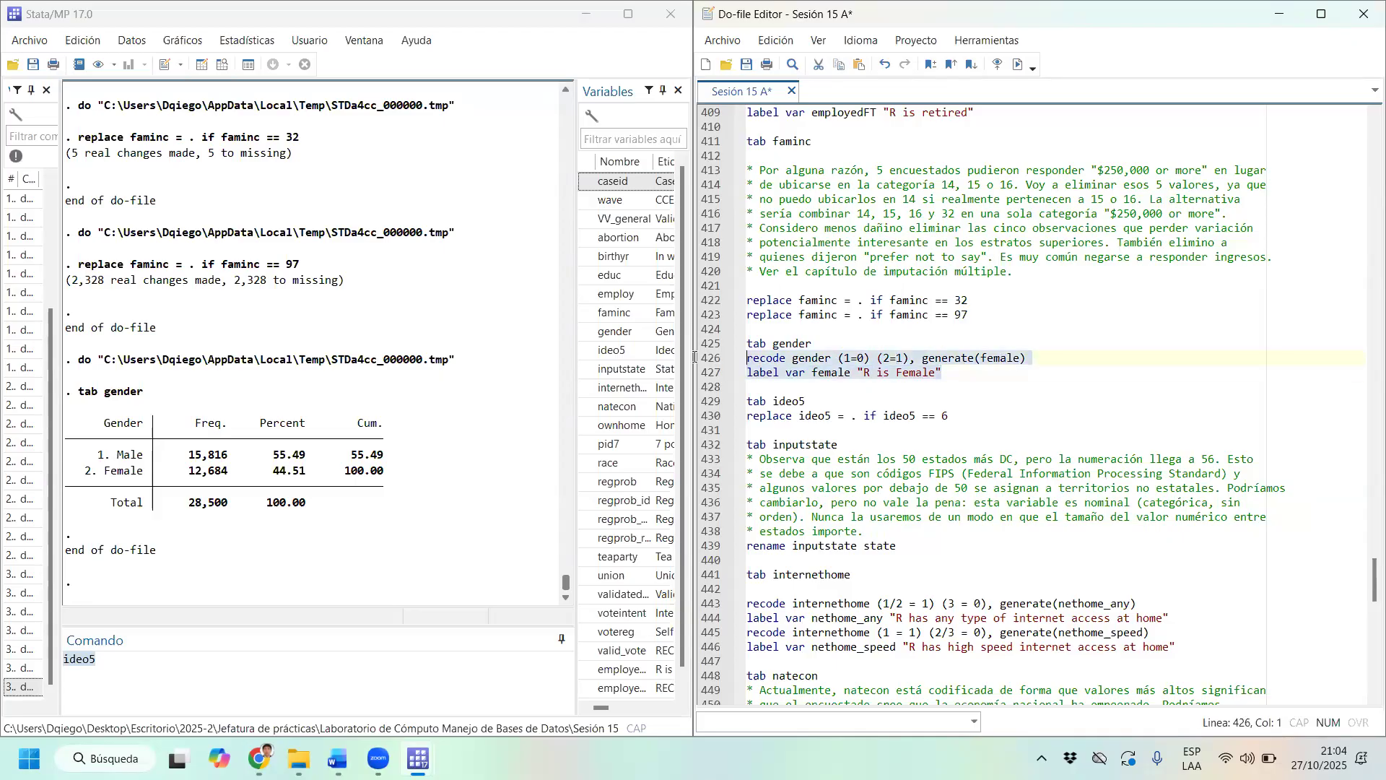
double_click(1020, 68)
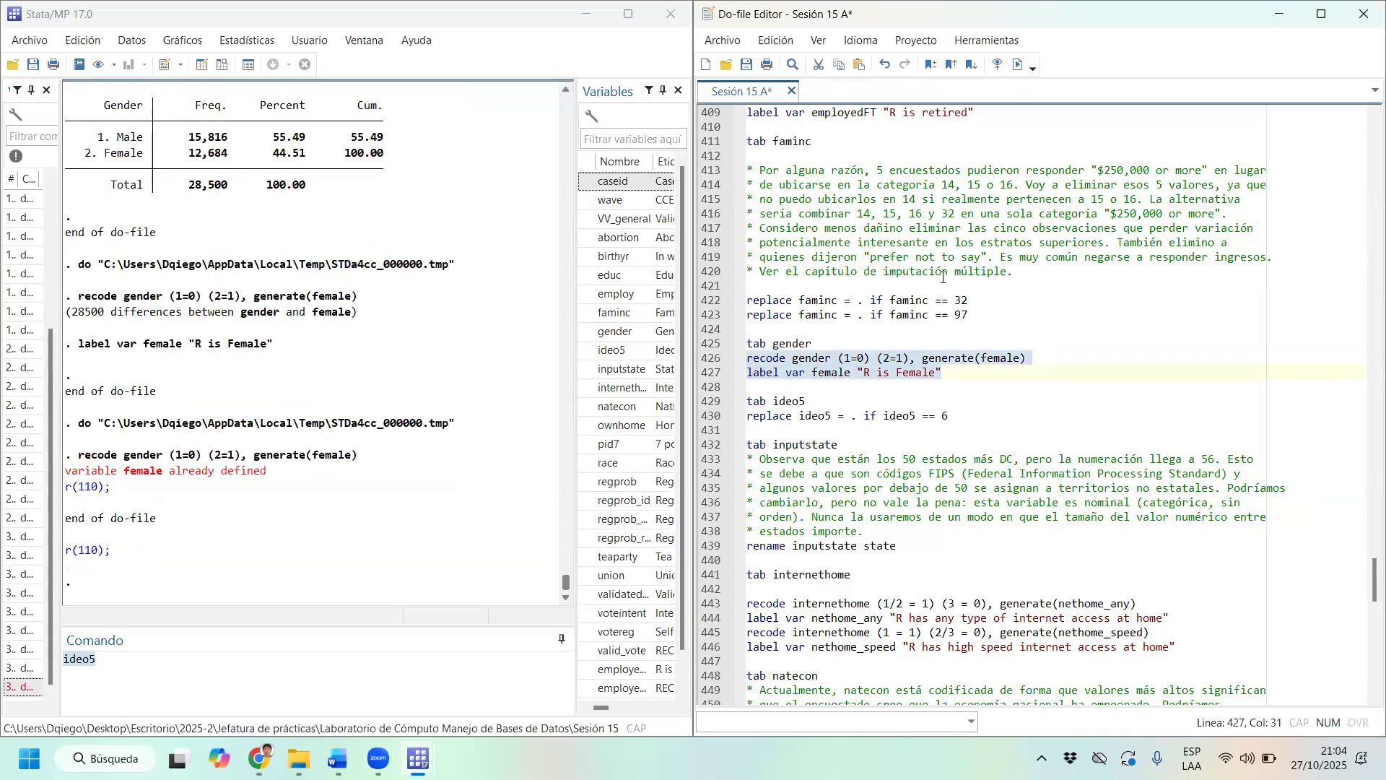
Run tab ideo5 from the do-file to tabulate ideology.
click(787, 371)
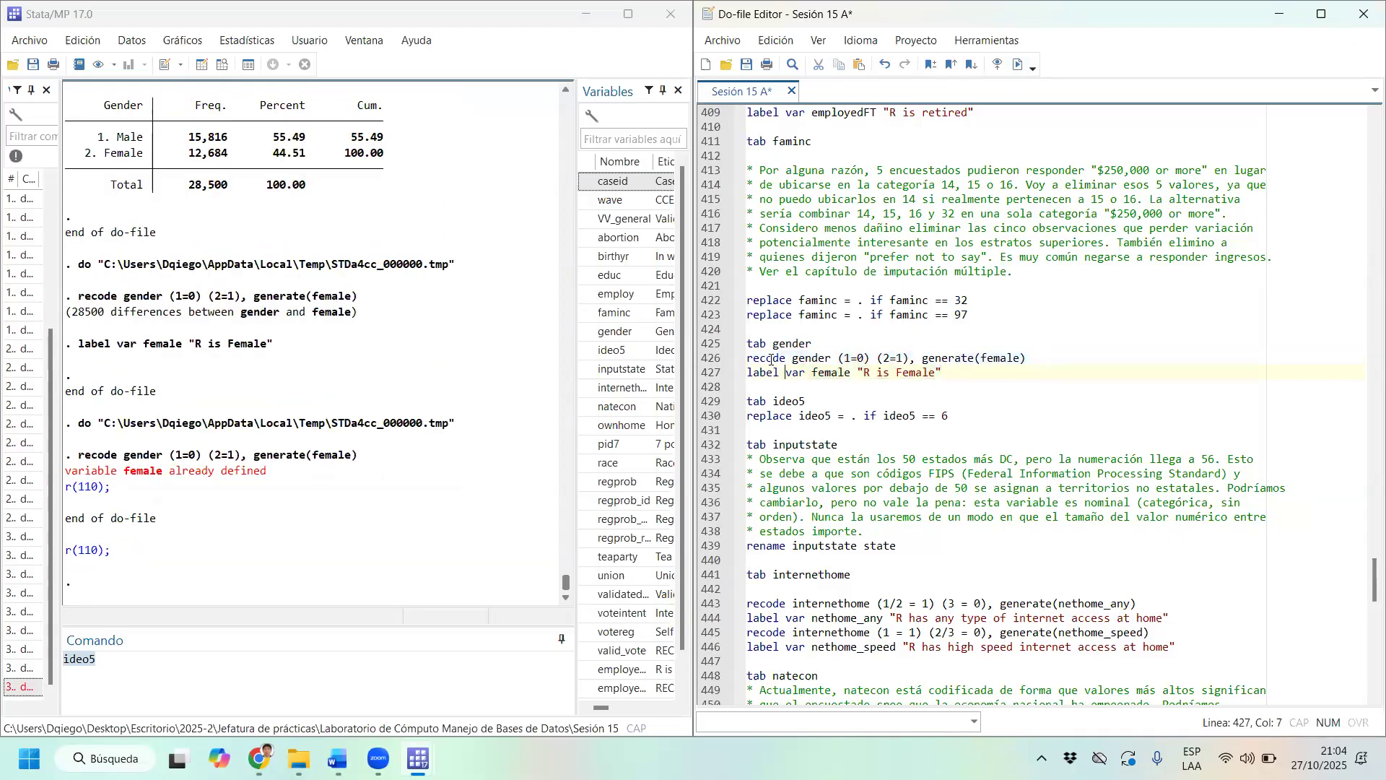
drag(770, 402, 830, 397)
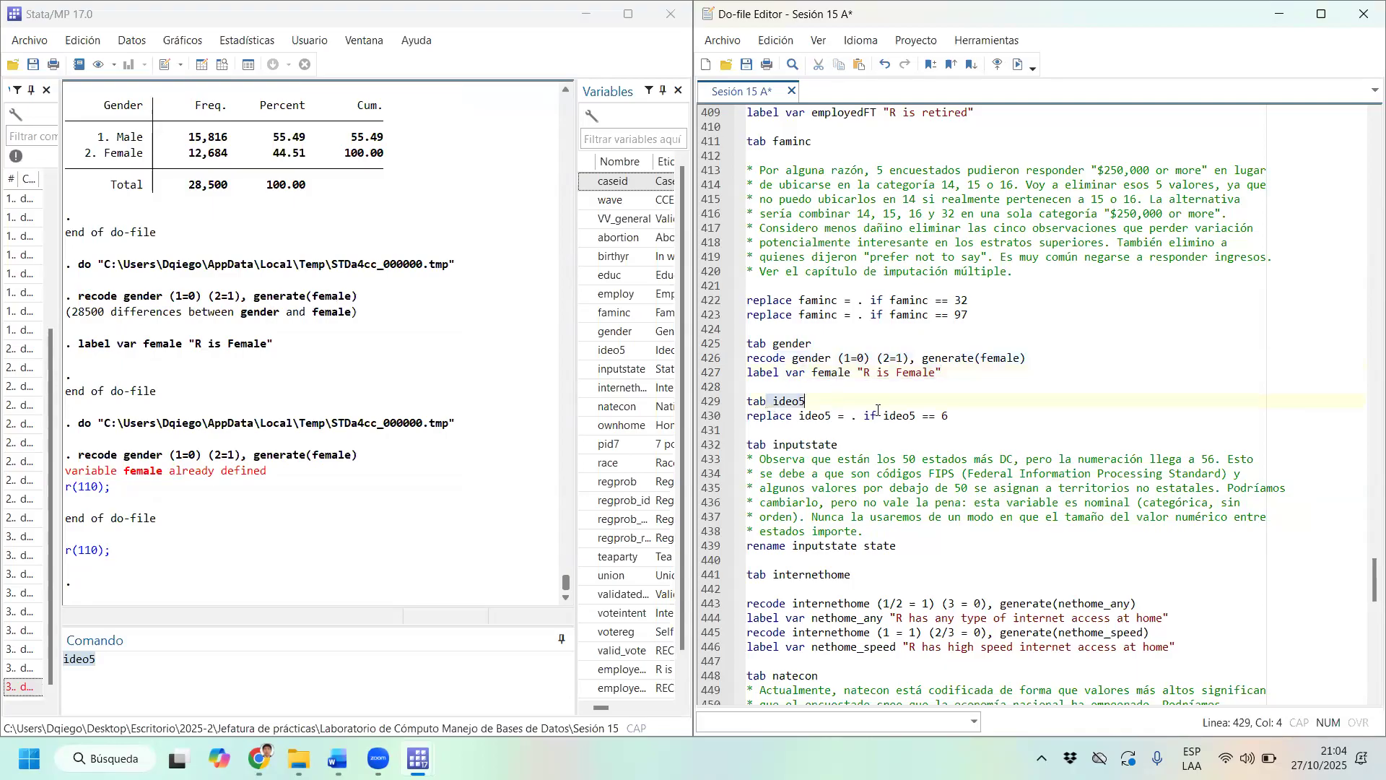
click(1021, 68)
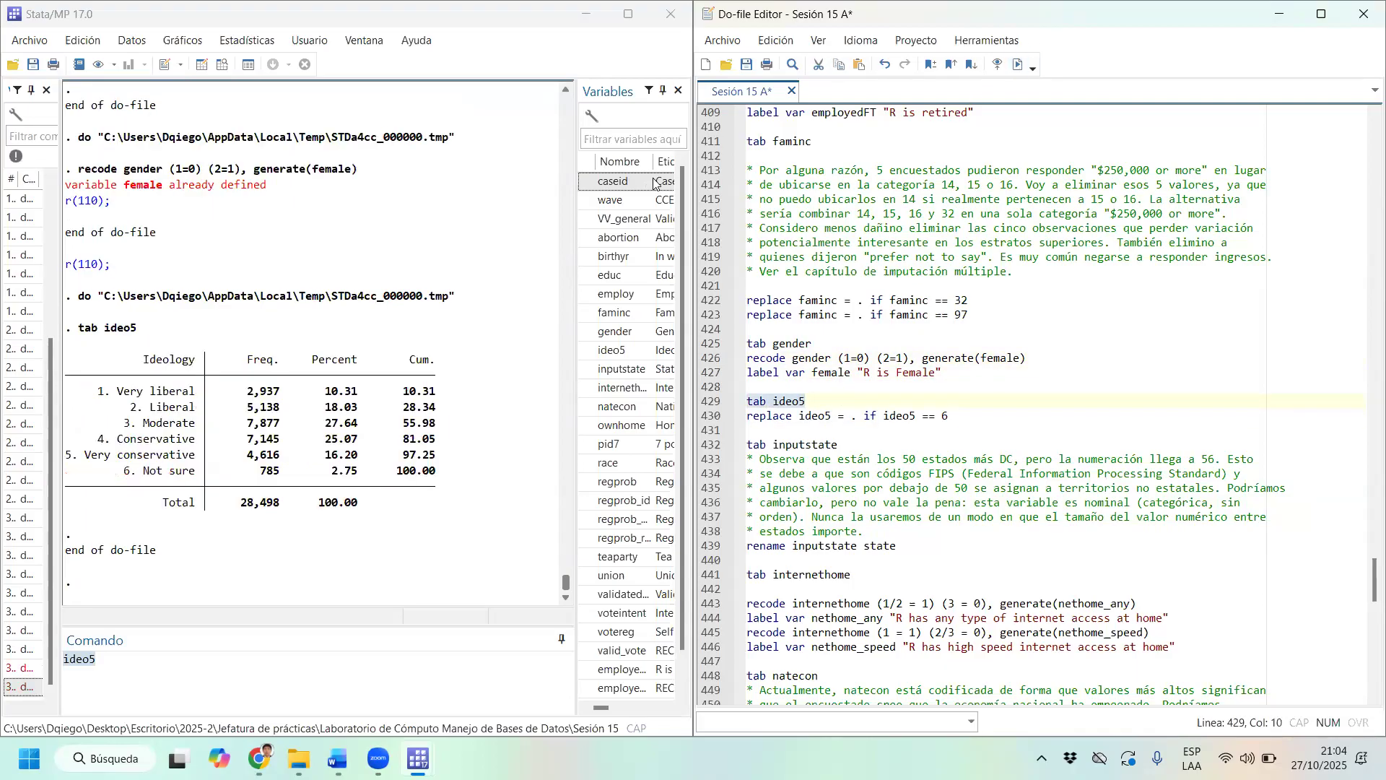
Run replace ideo5 = . if ideo5 == 6 from the do-file to set the "Not sure" ideology responses to missing.
drag(100, 388, 437, 482)
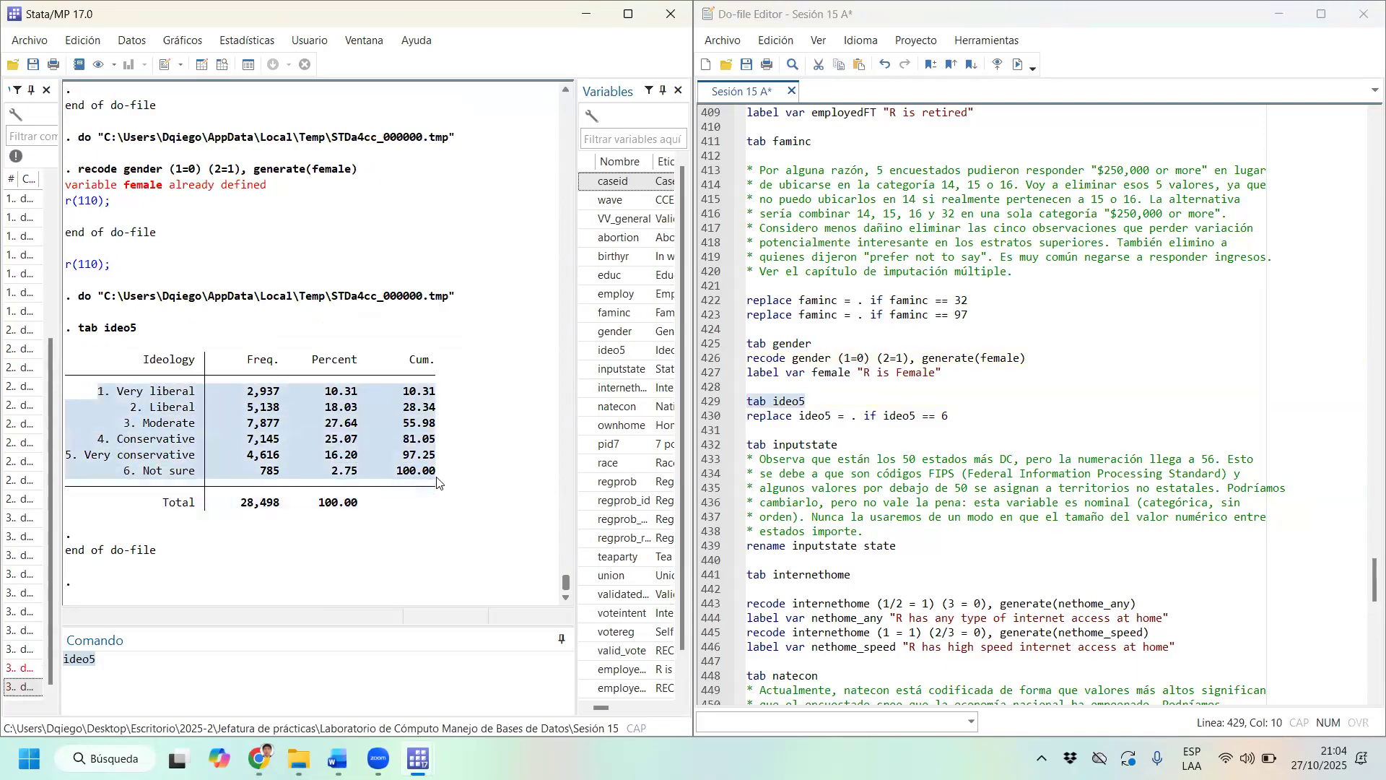
drag(109, 479, 447, 477)
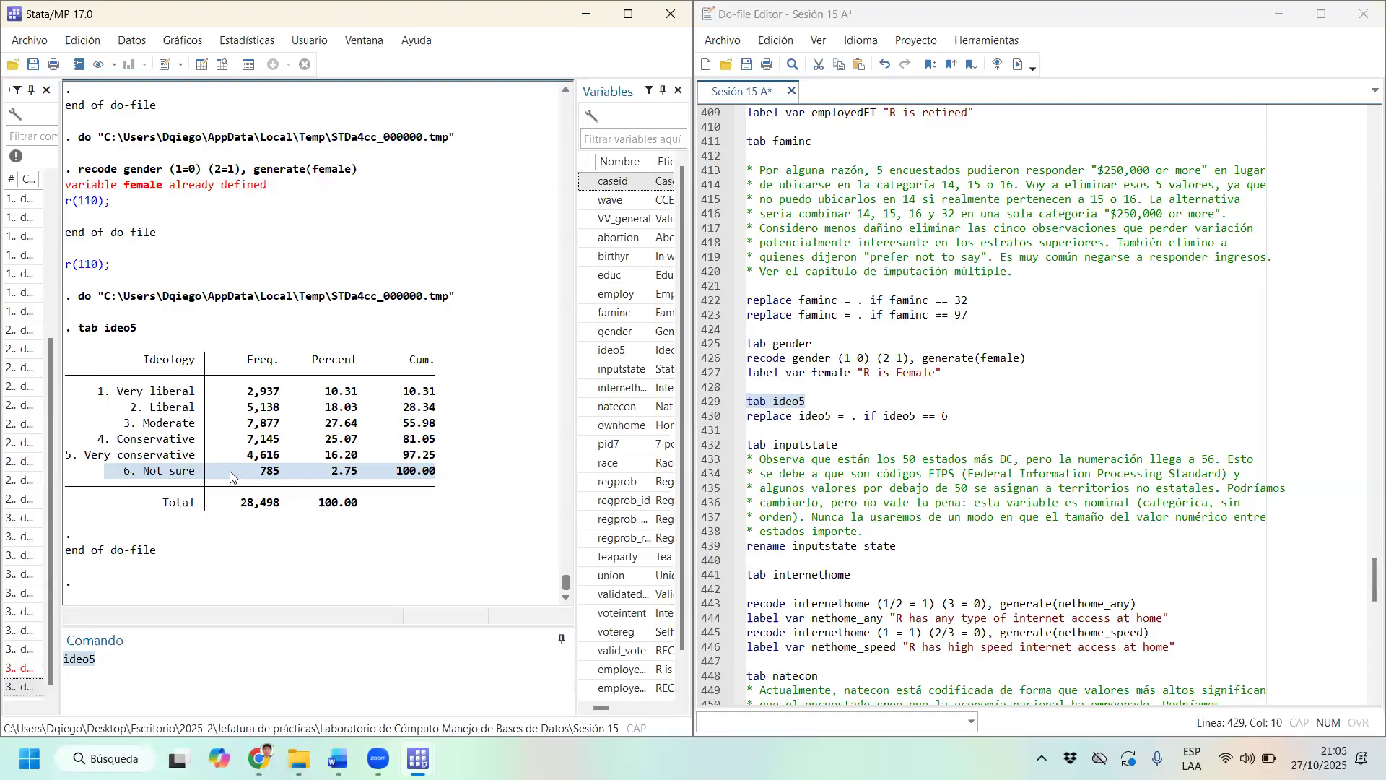
drag(970, 413, 692, 415)
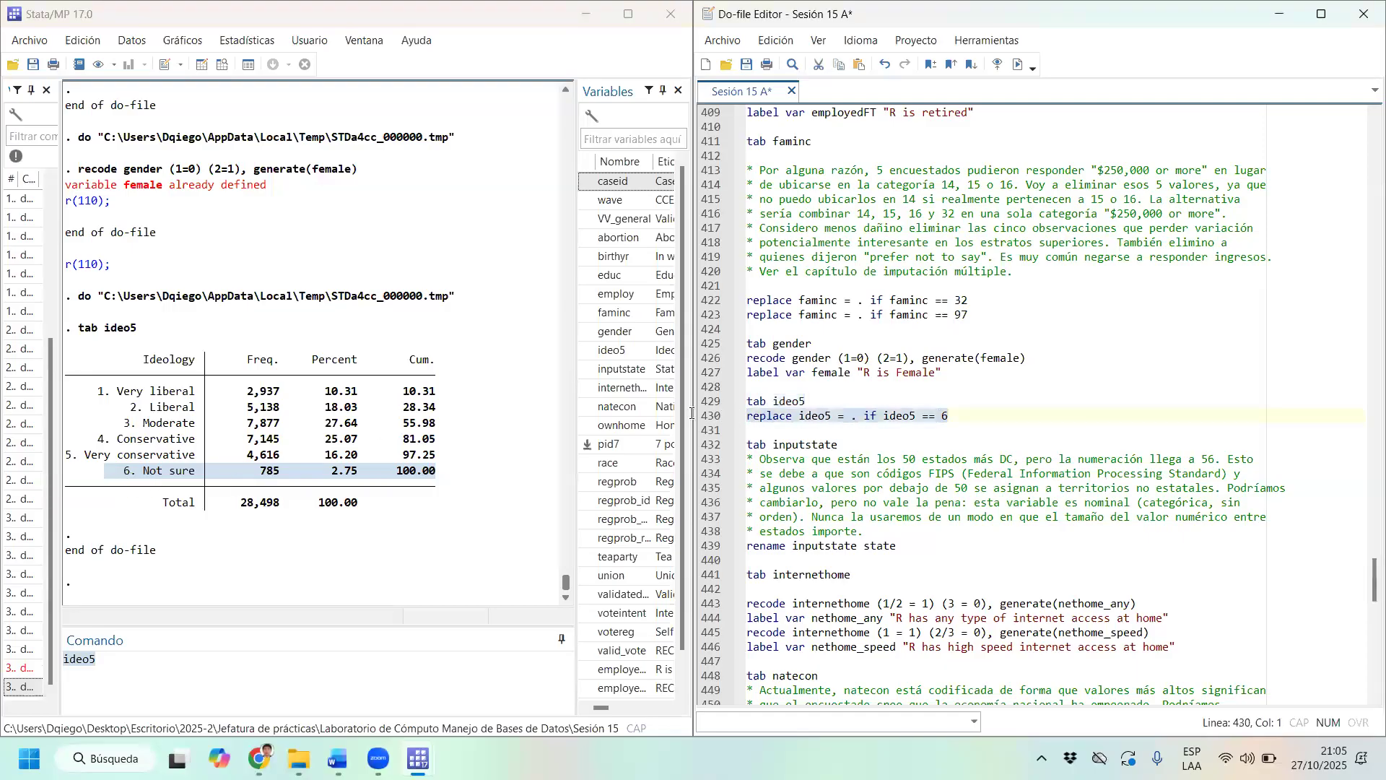
click(1020, 64)
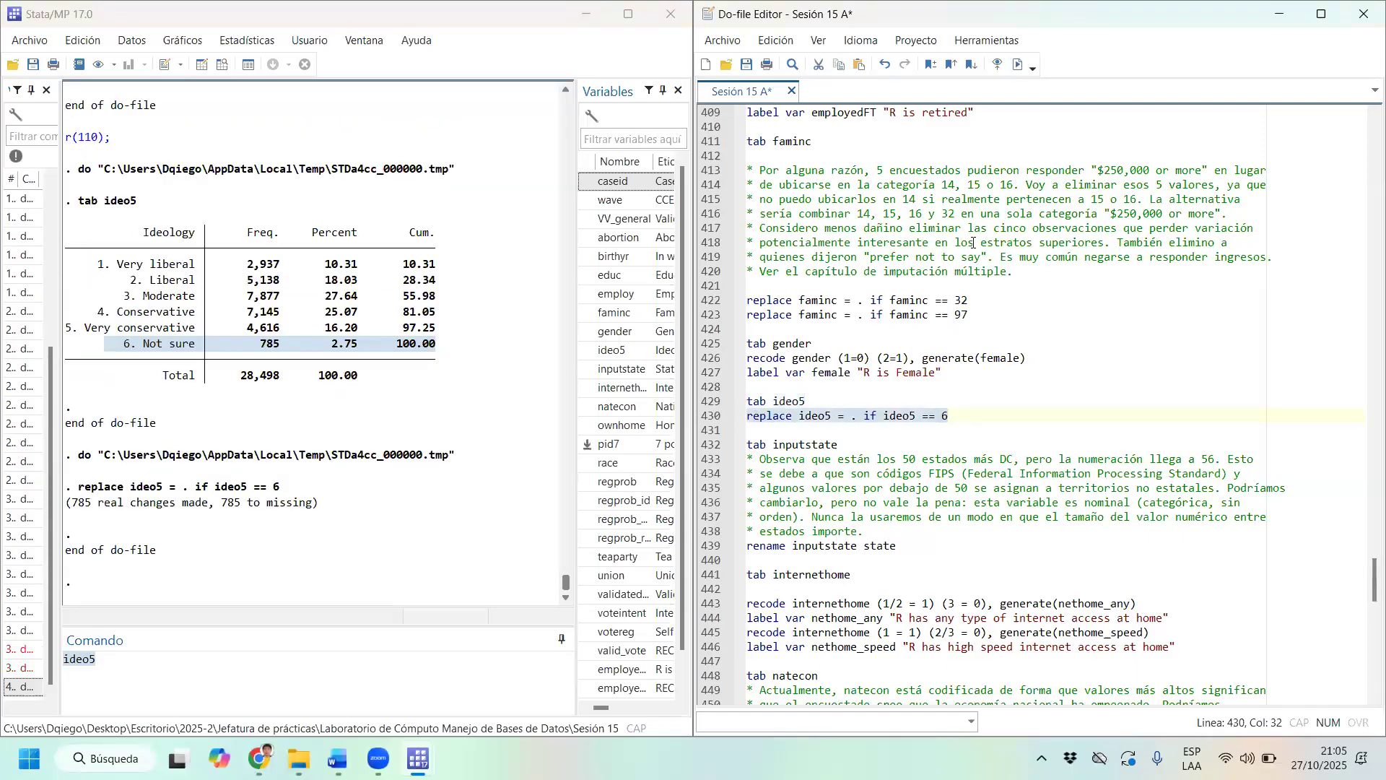
Run tab inputstate from the do-file to tabulate the respondents' states.
scroll(767, 266, down, 4)
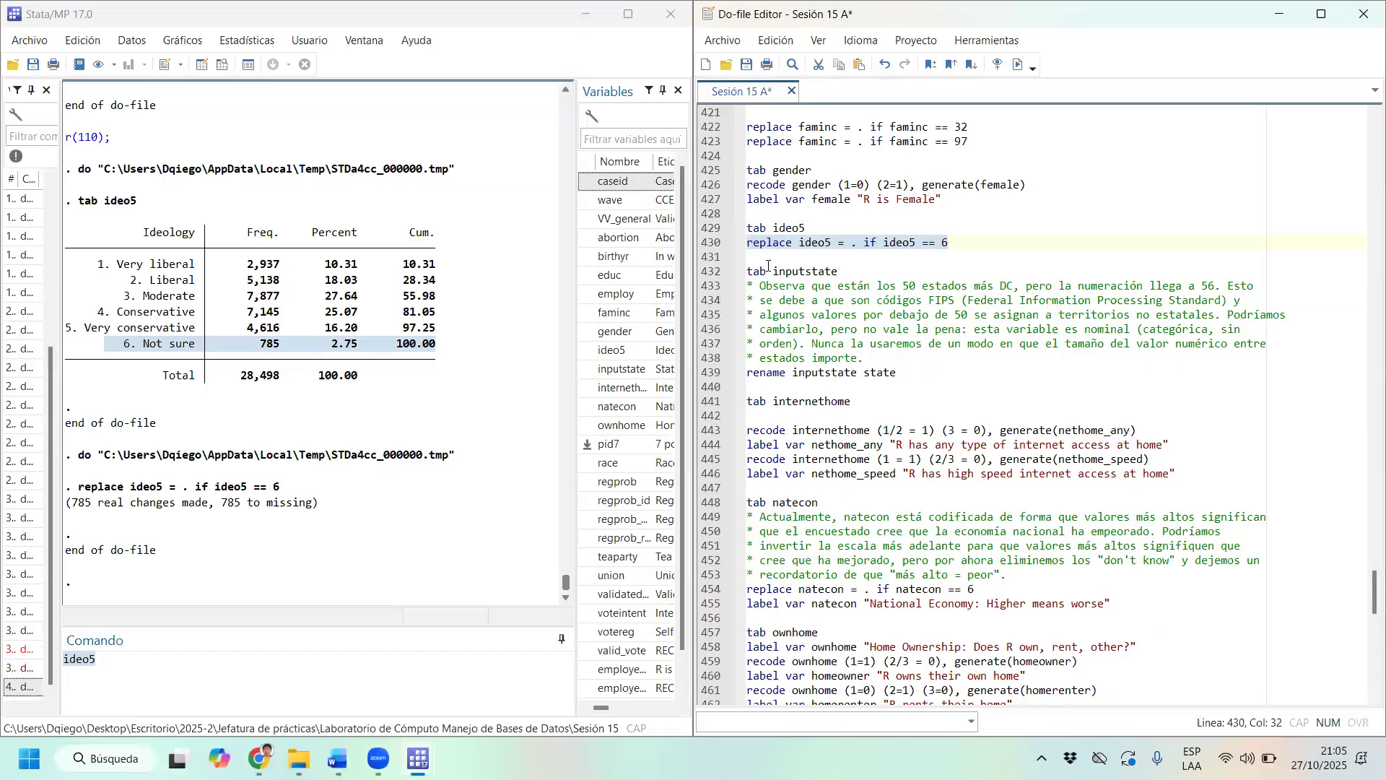
drag(771, 270, 839, 184)
scroll(825, 284, down, 3)
scroll(826, 285, up, 1)
click(1018, 65)
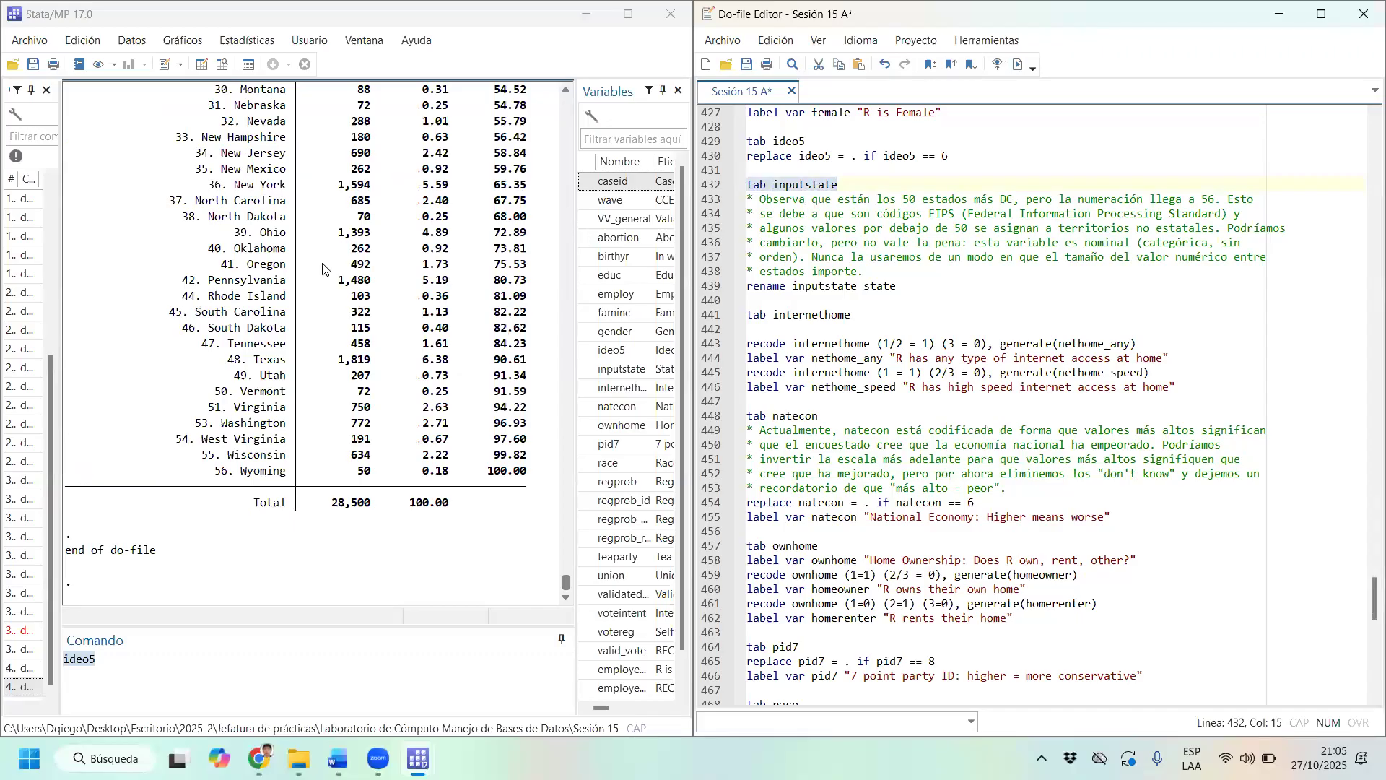
Examine the numeric state codes in the inputstate table against the do-file comment on Federal Information Processing Standard codes.
scroll(322, 268, up, 9)
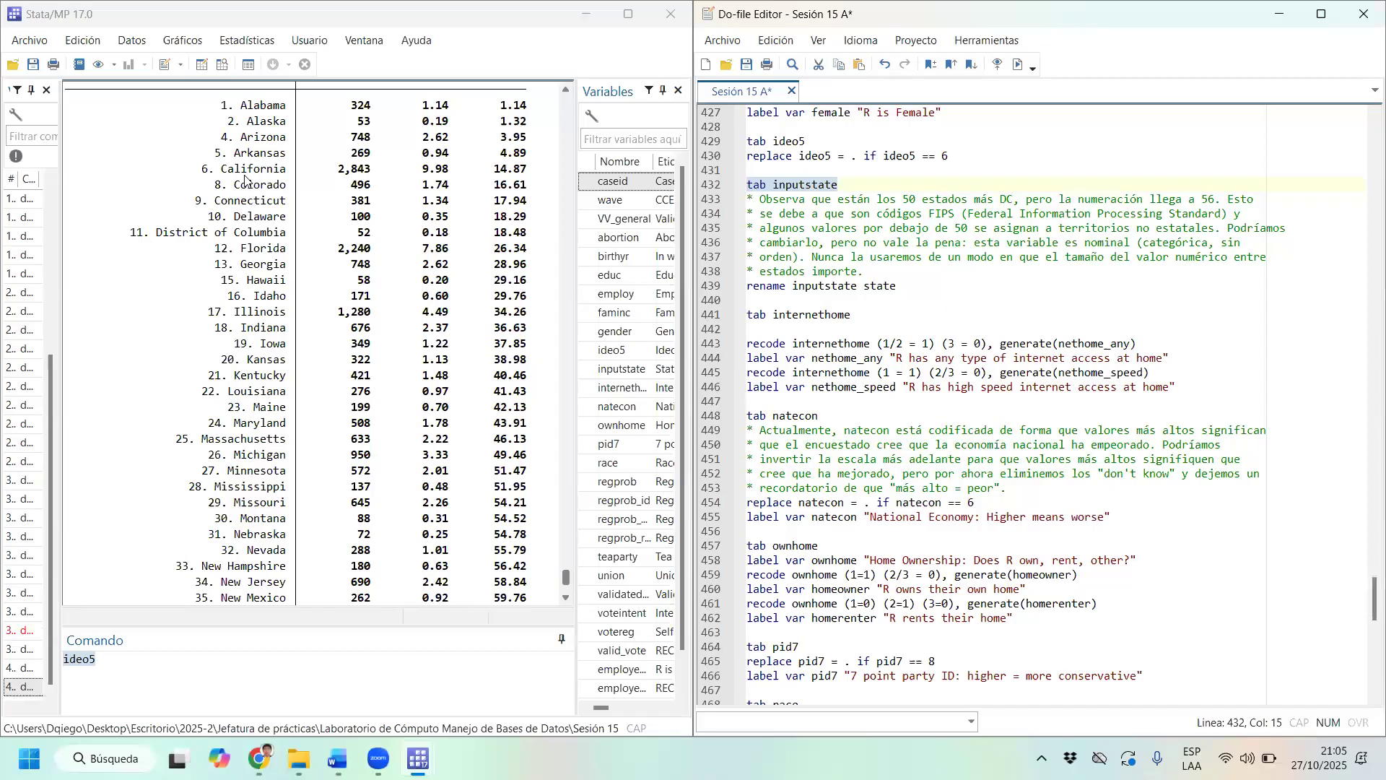
scroll(232, 151, down, 9)
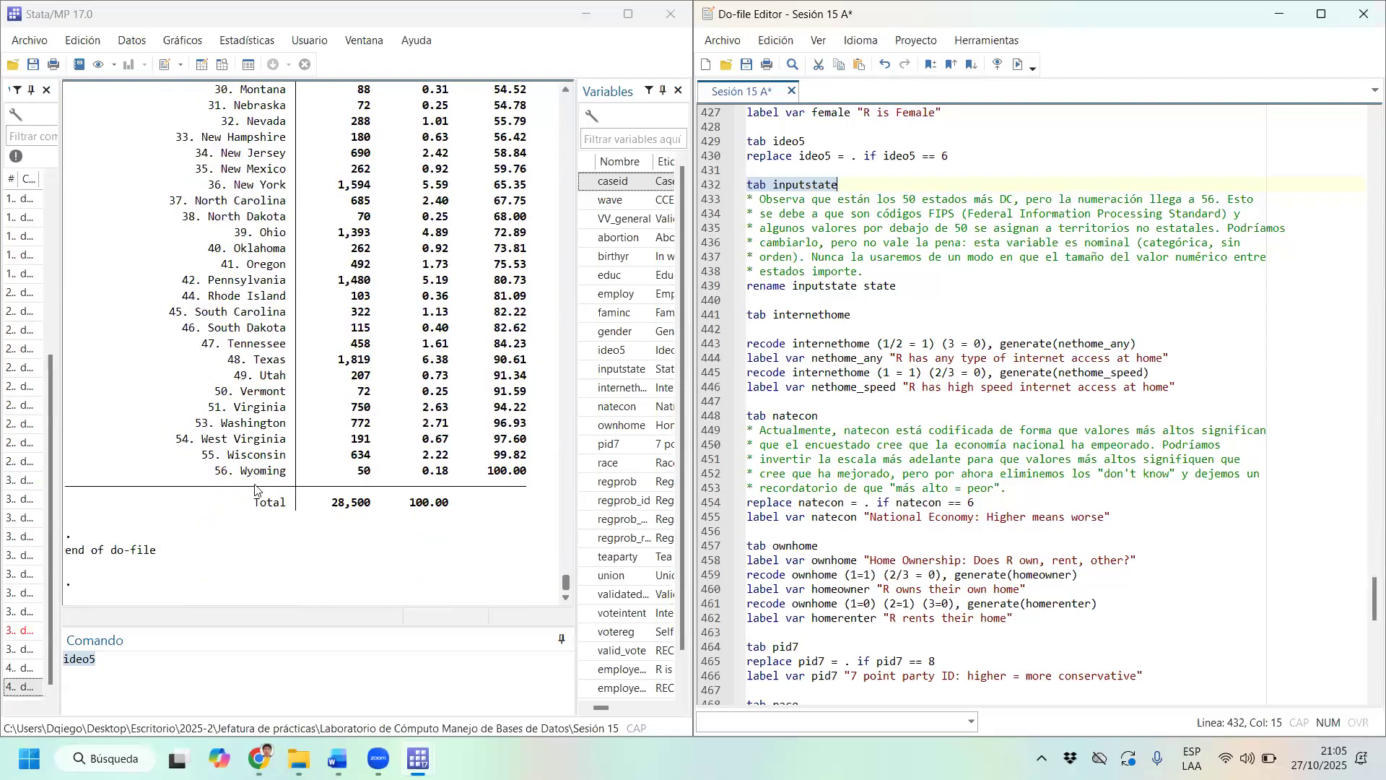
drag(290, 475, 230, 281)
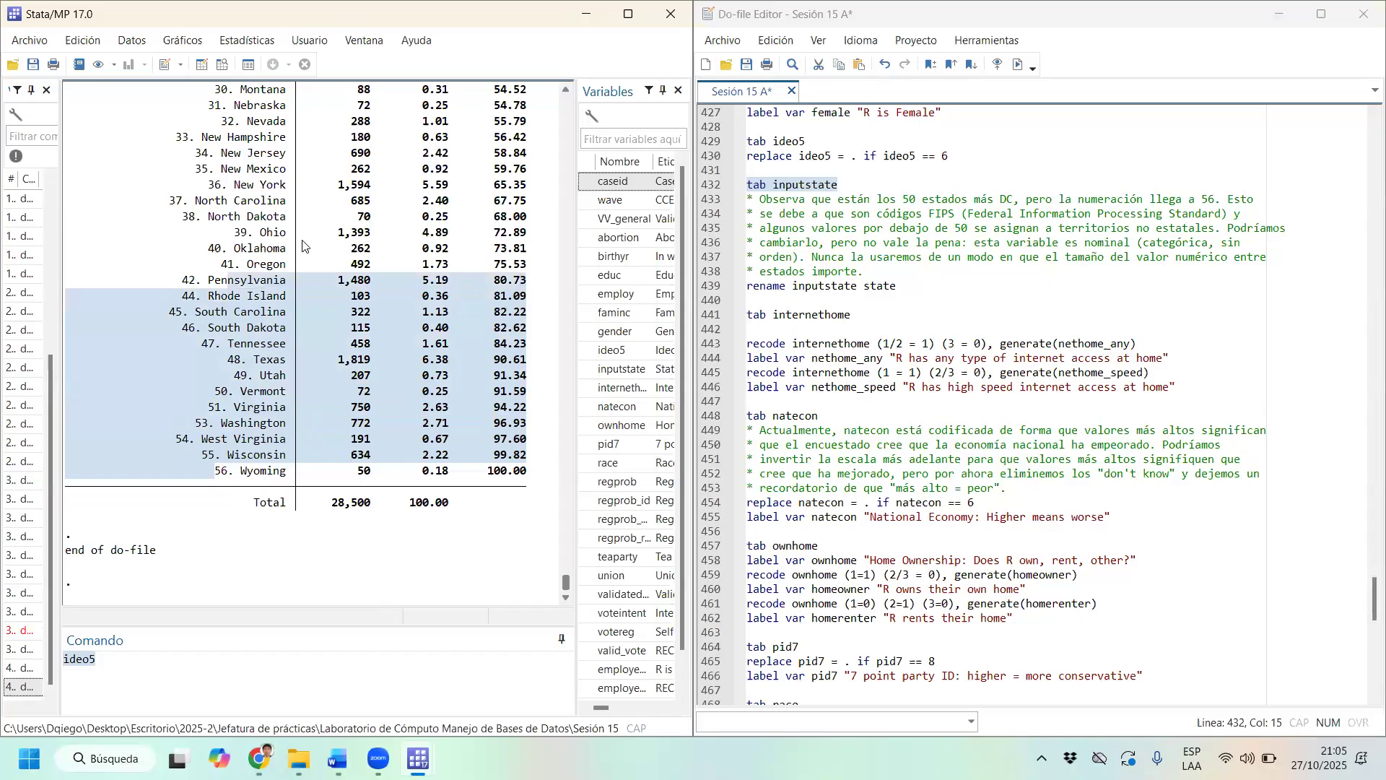
scroll(280, 247, up, 4)
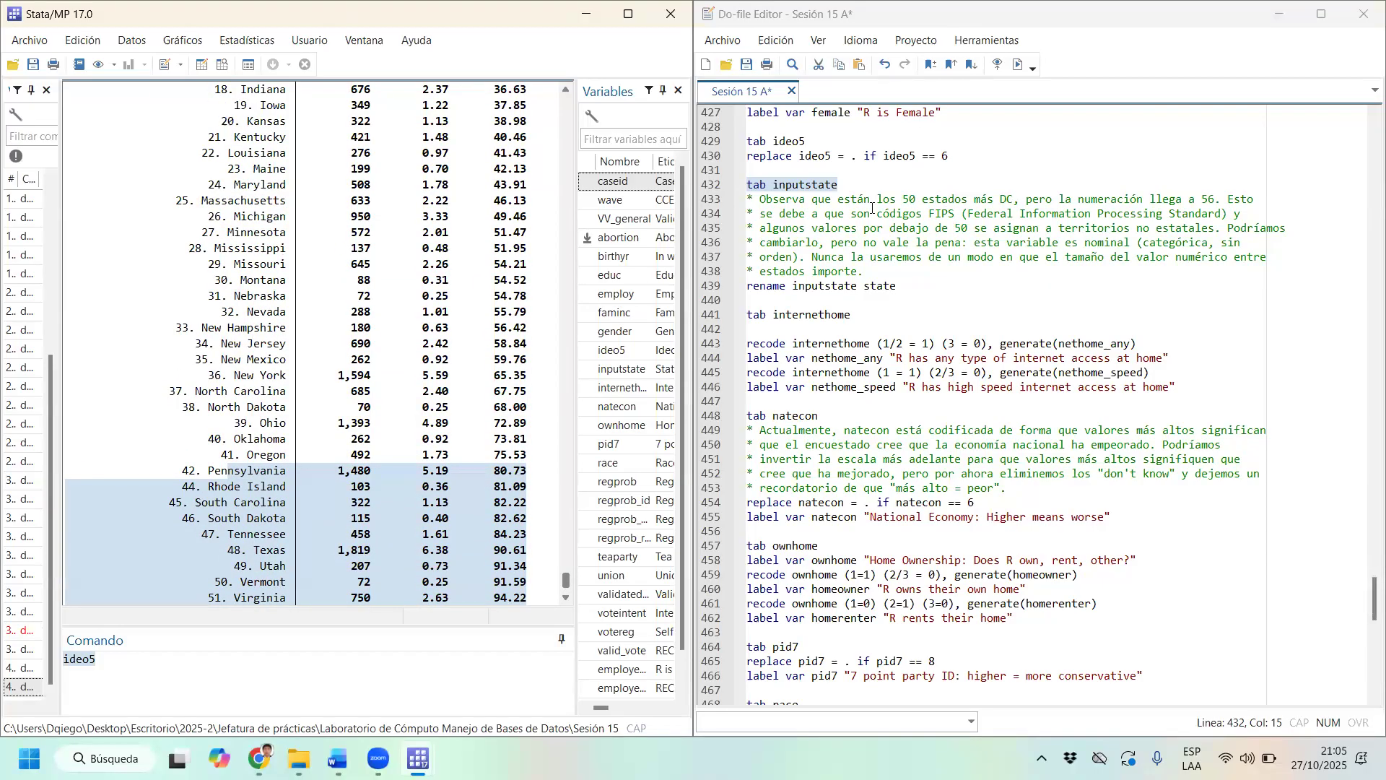
drag(1222, 214, 968, 213)
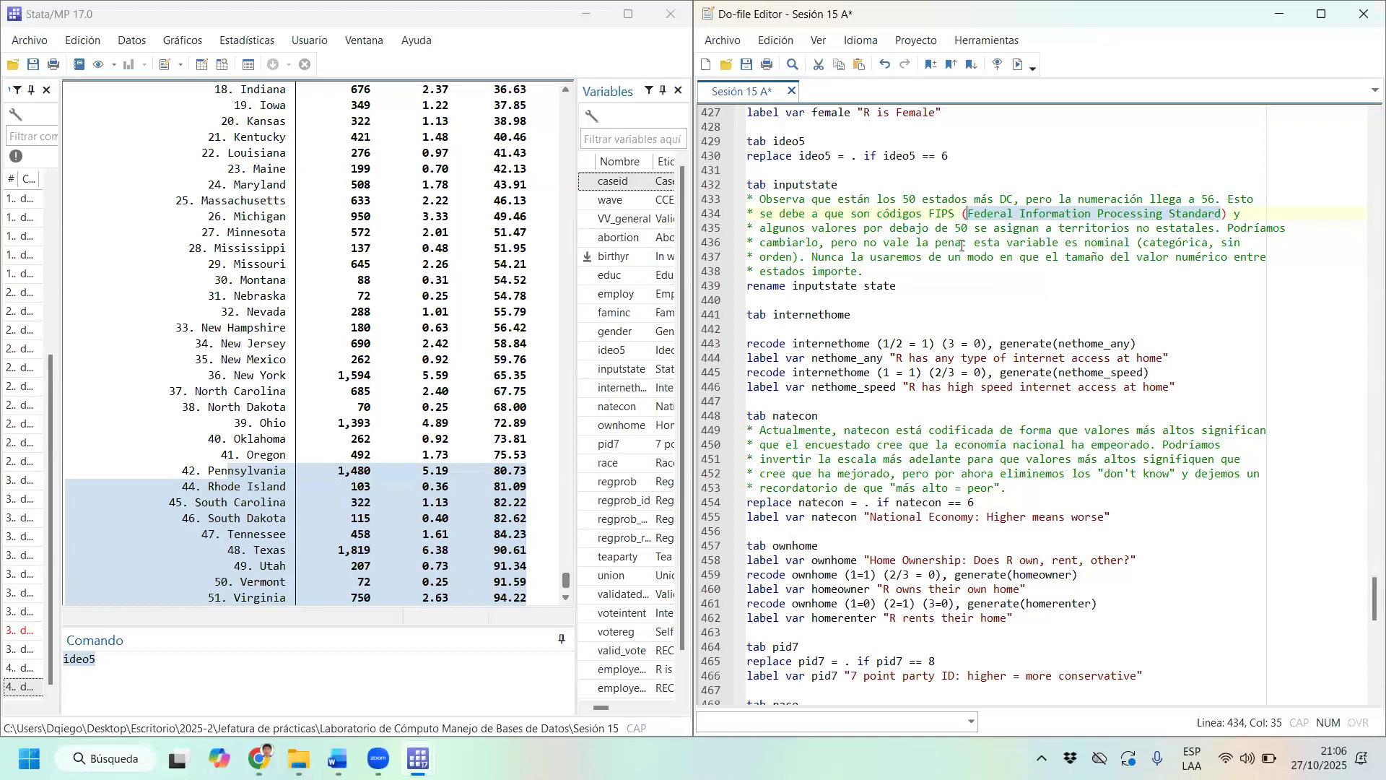
scroll(259, 563, down, 2)
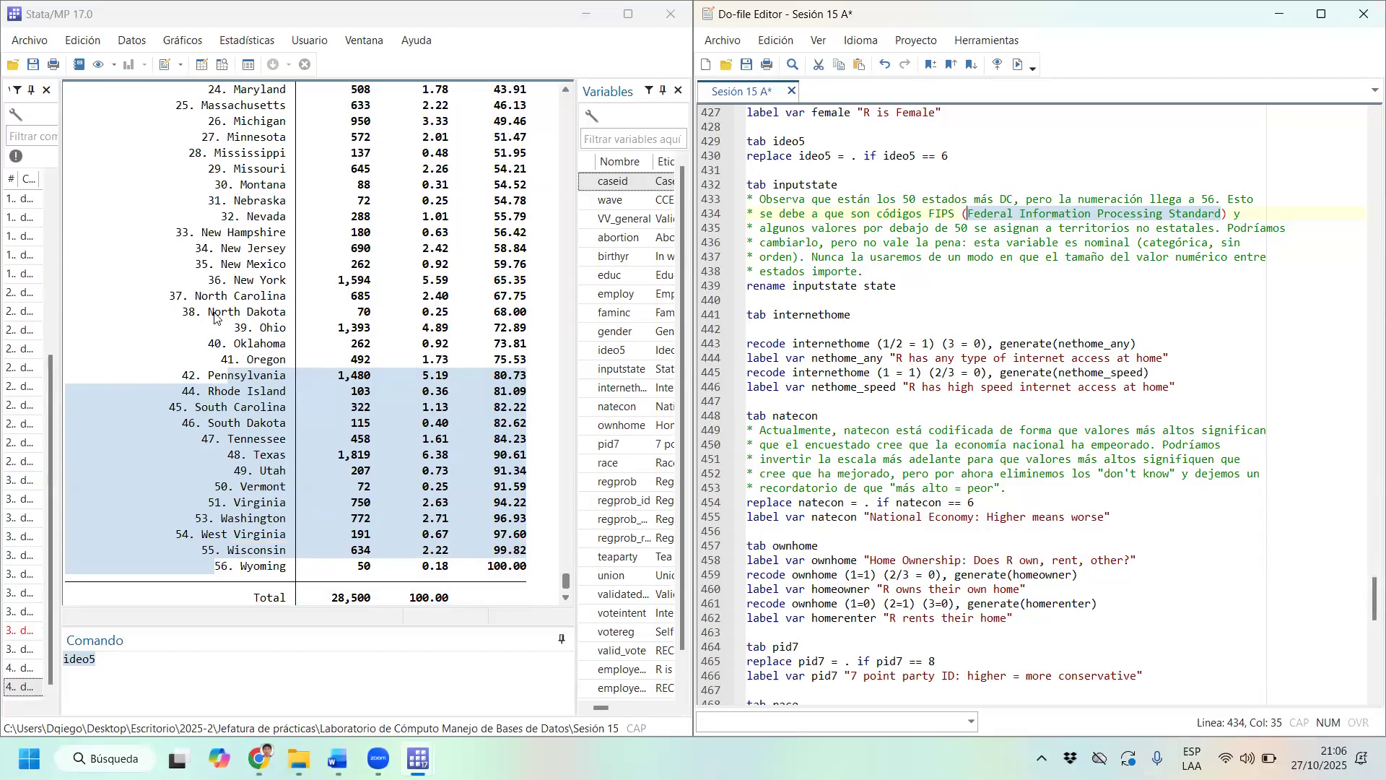
scroll(242, 210, up, 6)
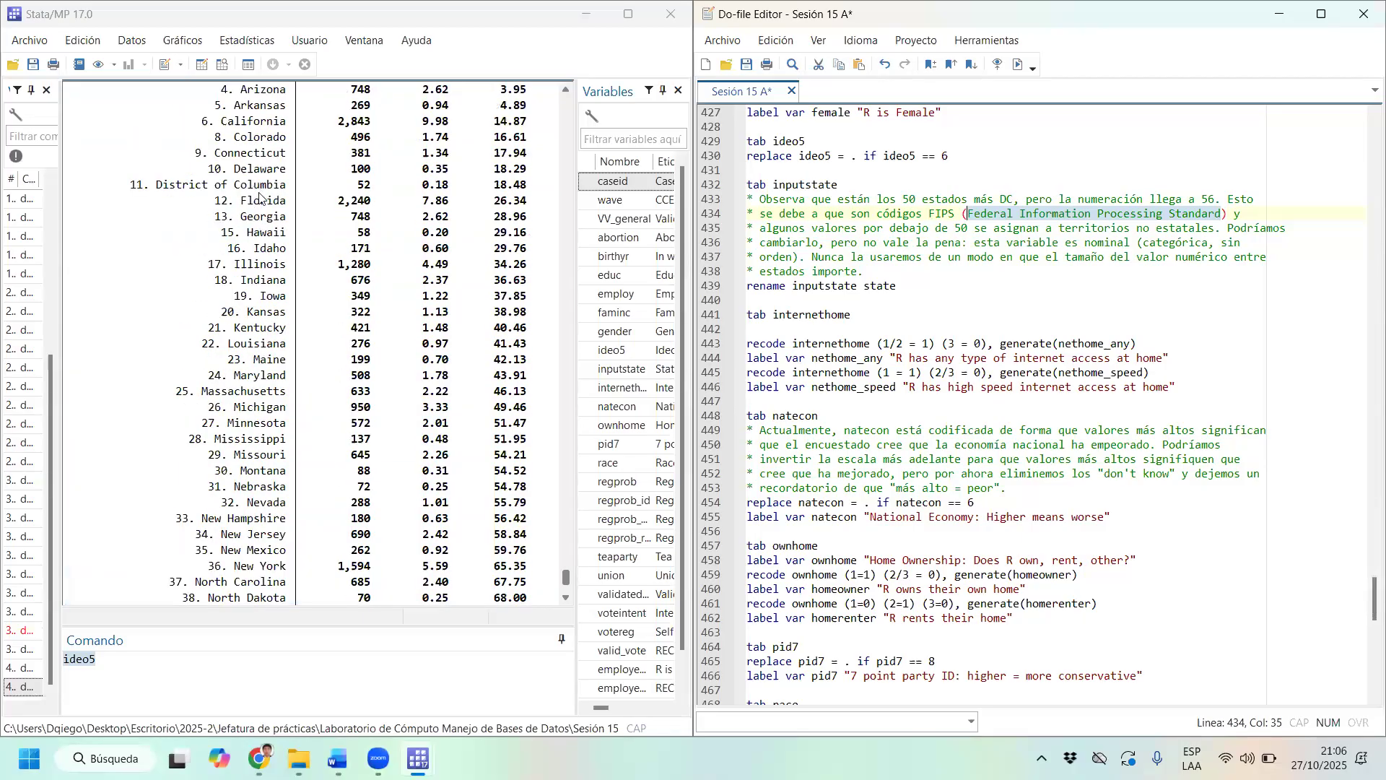
scroll(265, 231, up, 4)
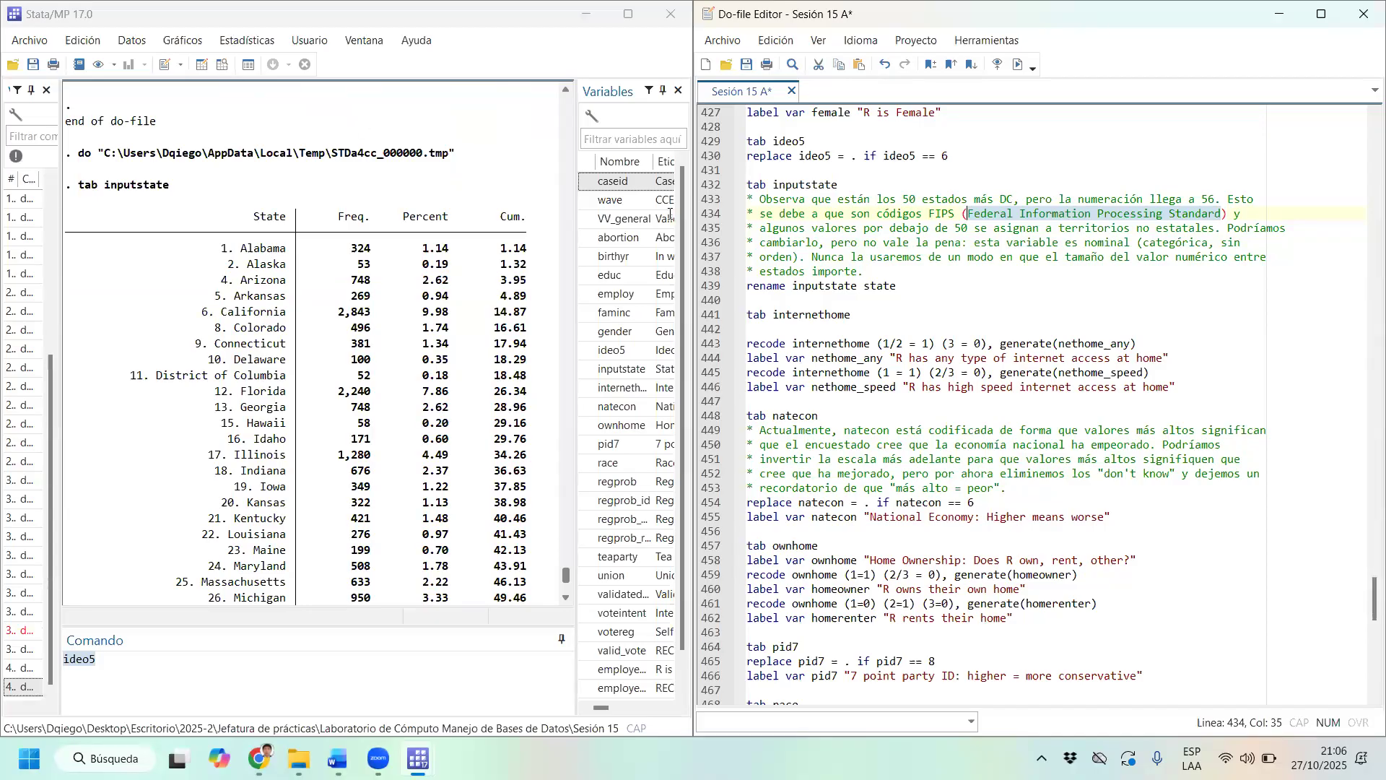
Run rename inputstate state from the do-file to rename the state variable.
drag(792, 286, 897, 287)
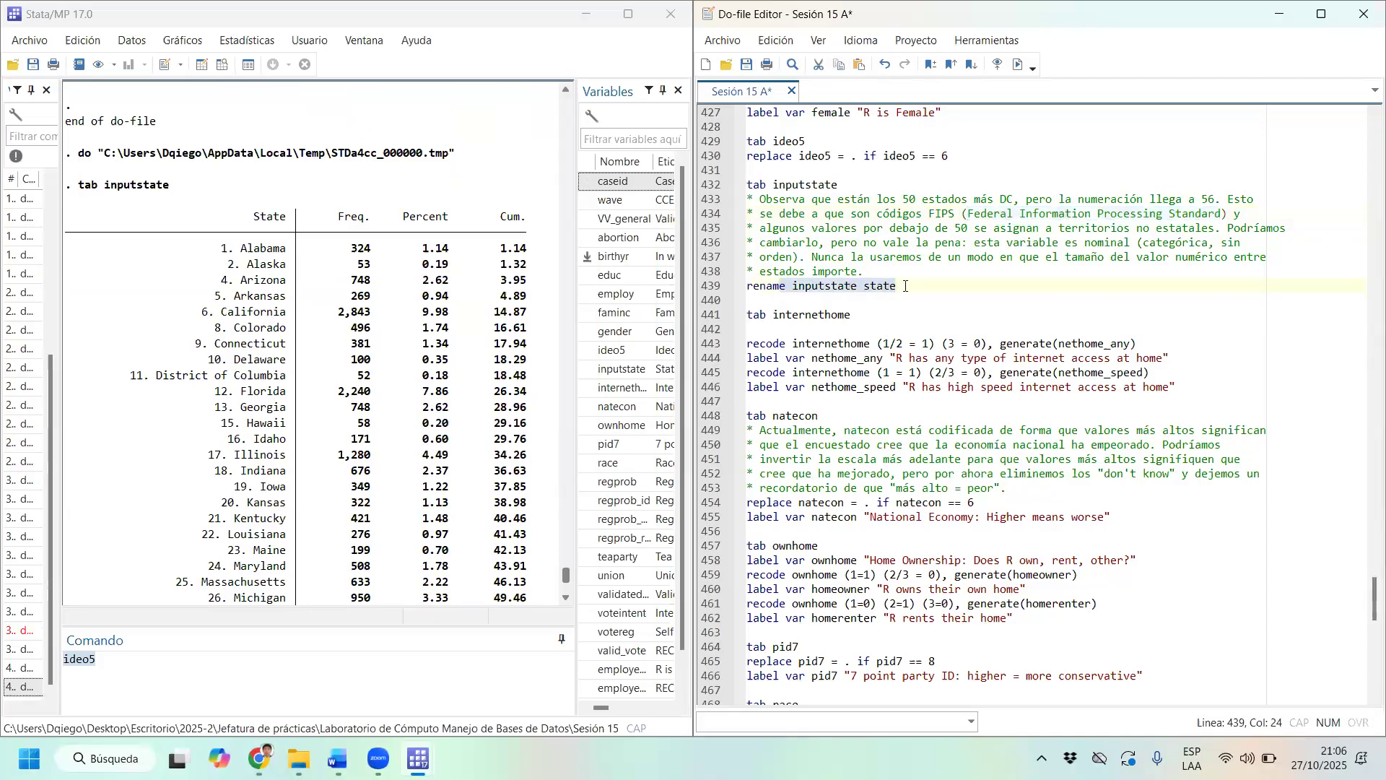
click(1015, 68)
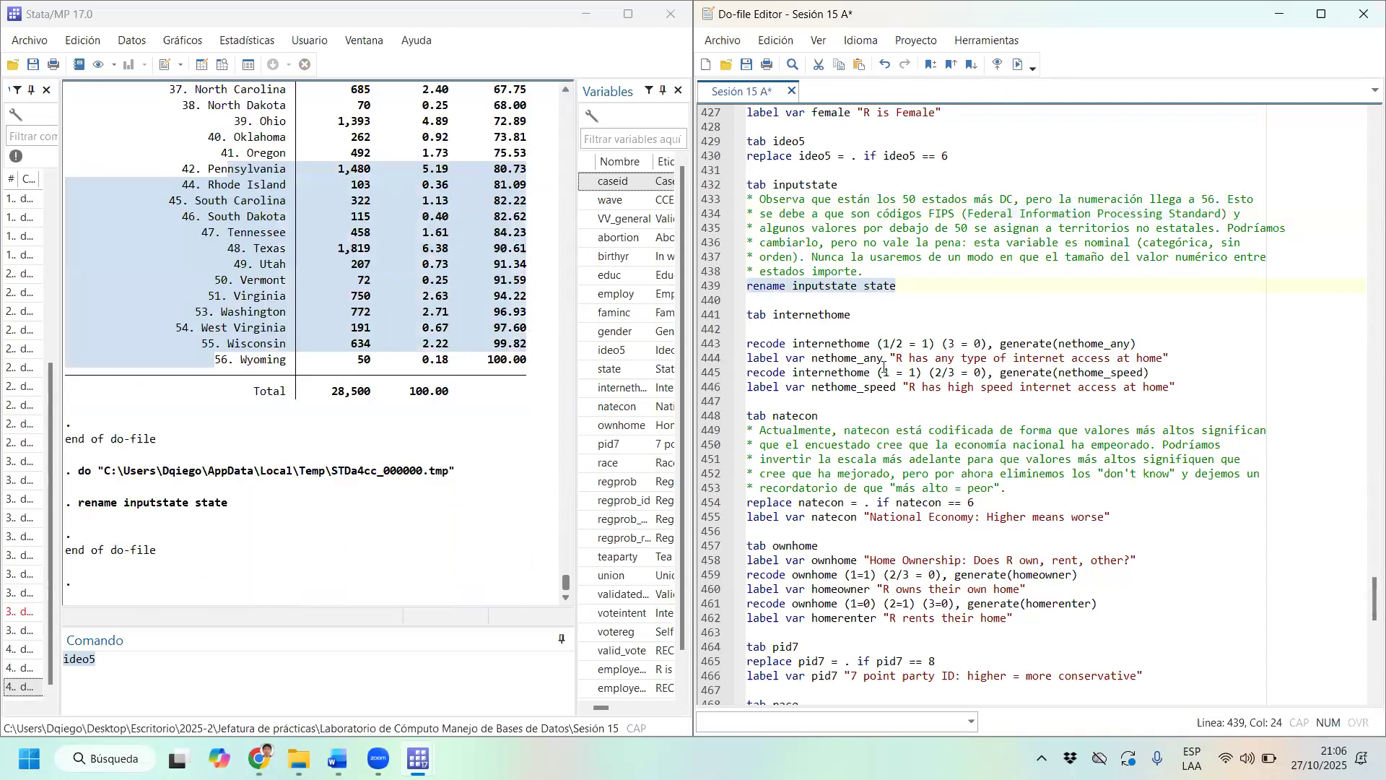
Run tab internethome from the do-file and review the Broadband and Dial-up categories of home internet access.
drag(859, 315, 743, 312)
click(1018, 65)
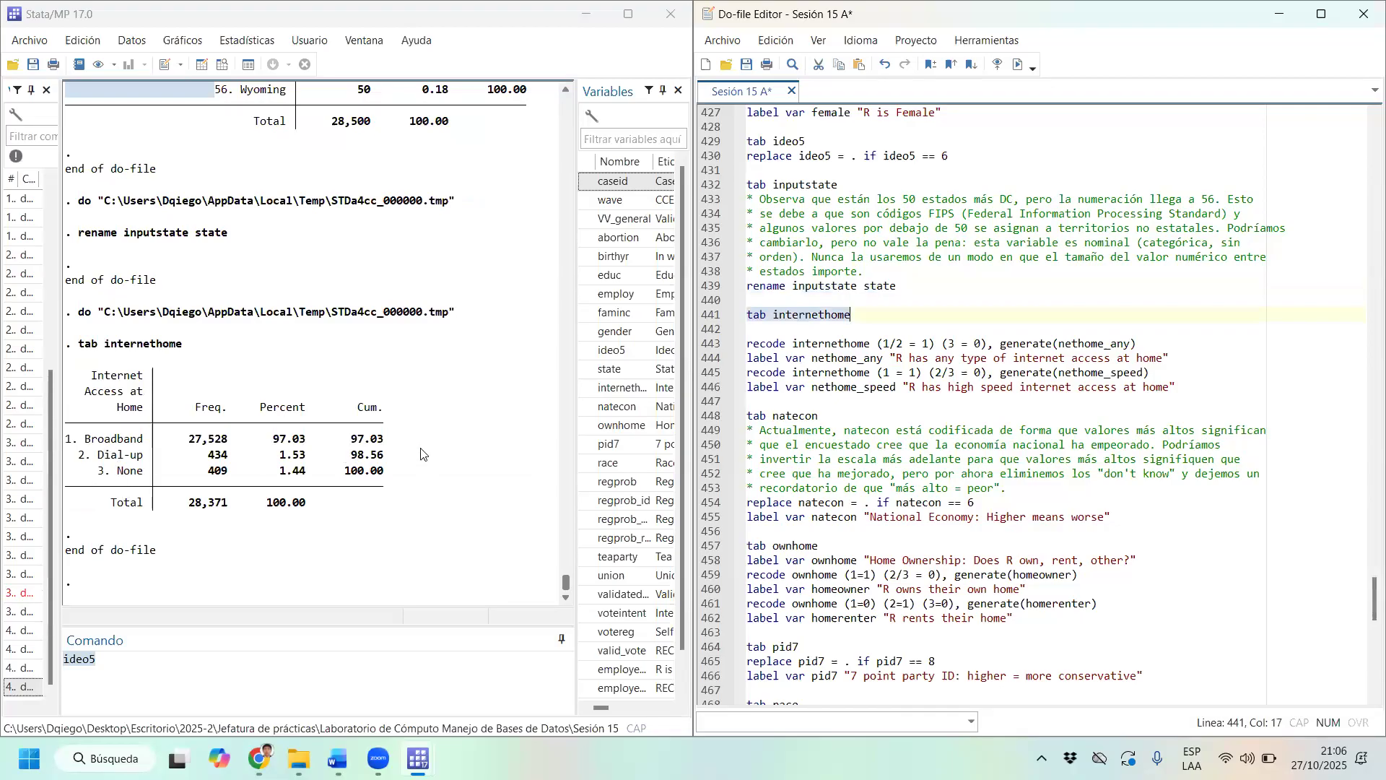
drag(418, 460, 67, 448)
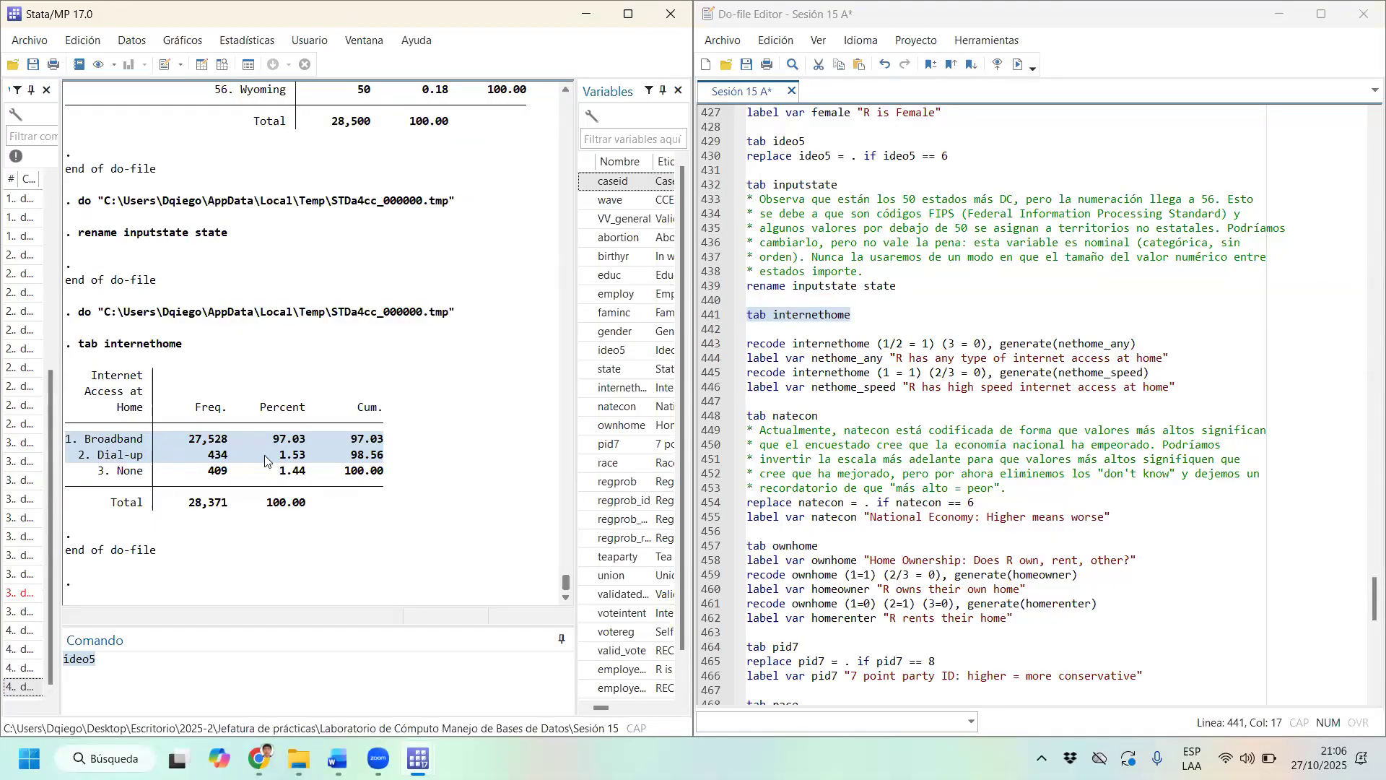
mouse_move(390, 443)
mouse_down()
mouse_move(66, 442)
mouse_move(410, 459)
mouse_up()
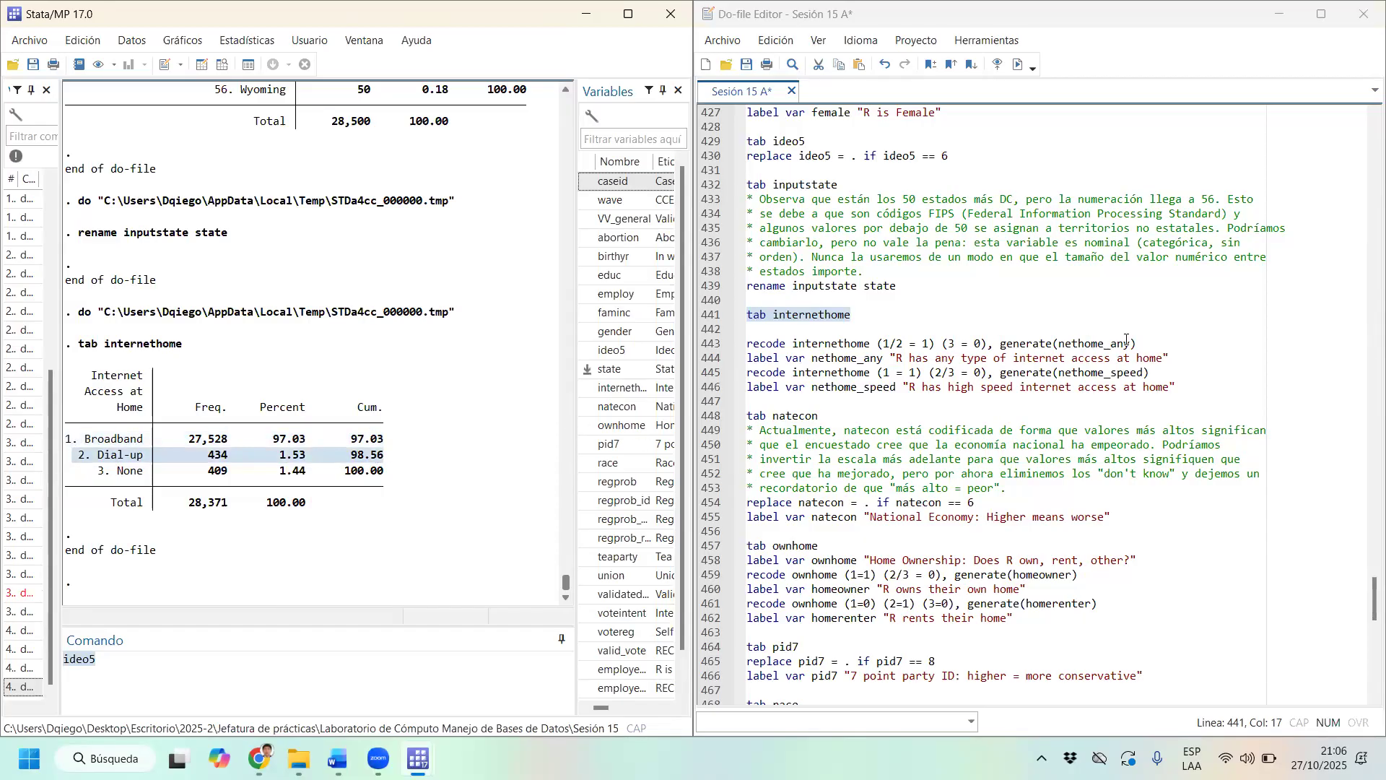
Run the do-file block that recodes internethome into the labelled variables nethome_any and nethome_speed, through the natecon tabulation.
drag(1128, 342, 896, 347)
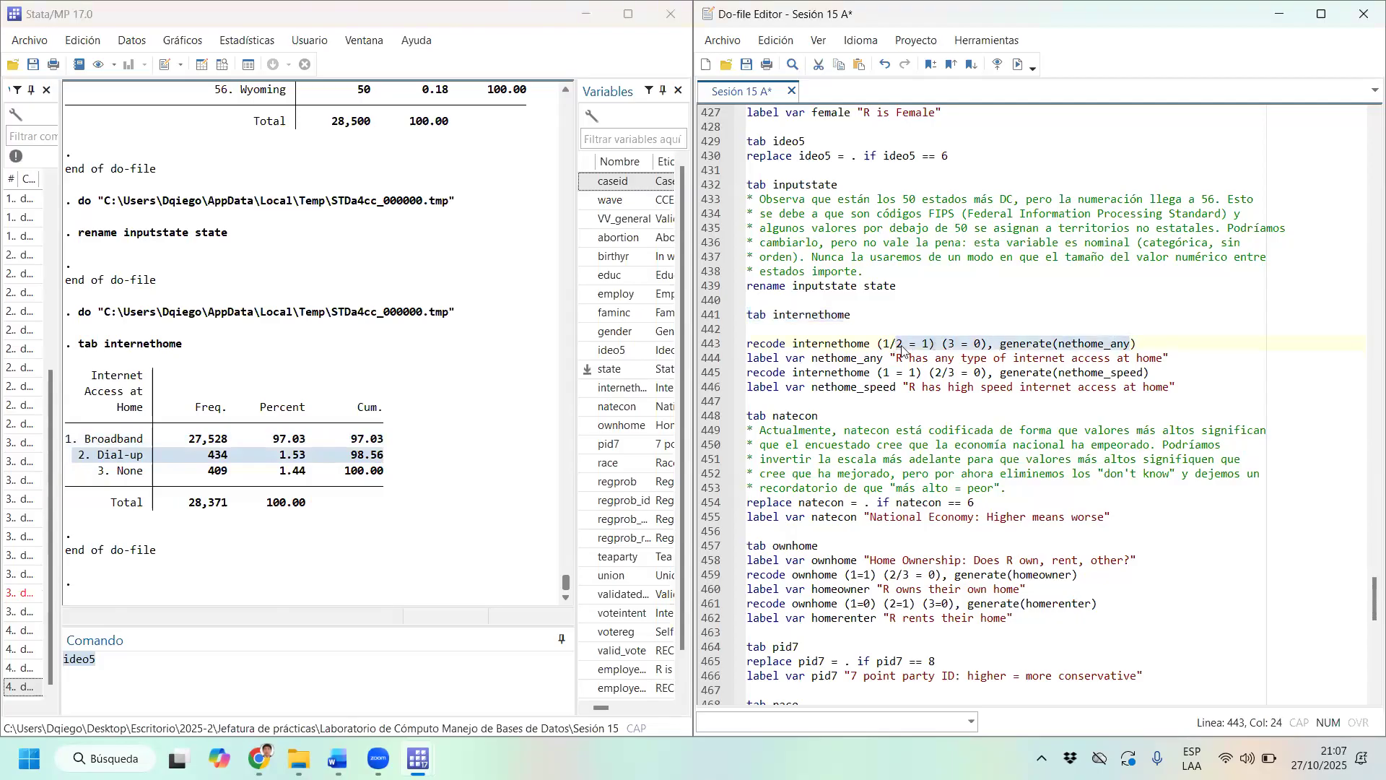
click(932, 344)
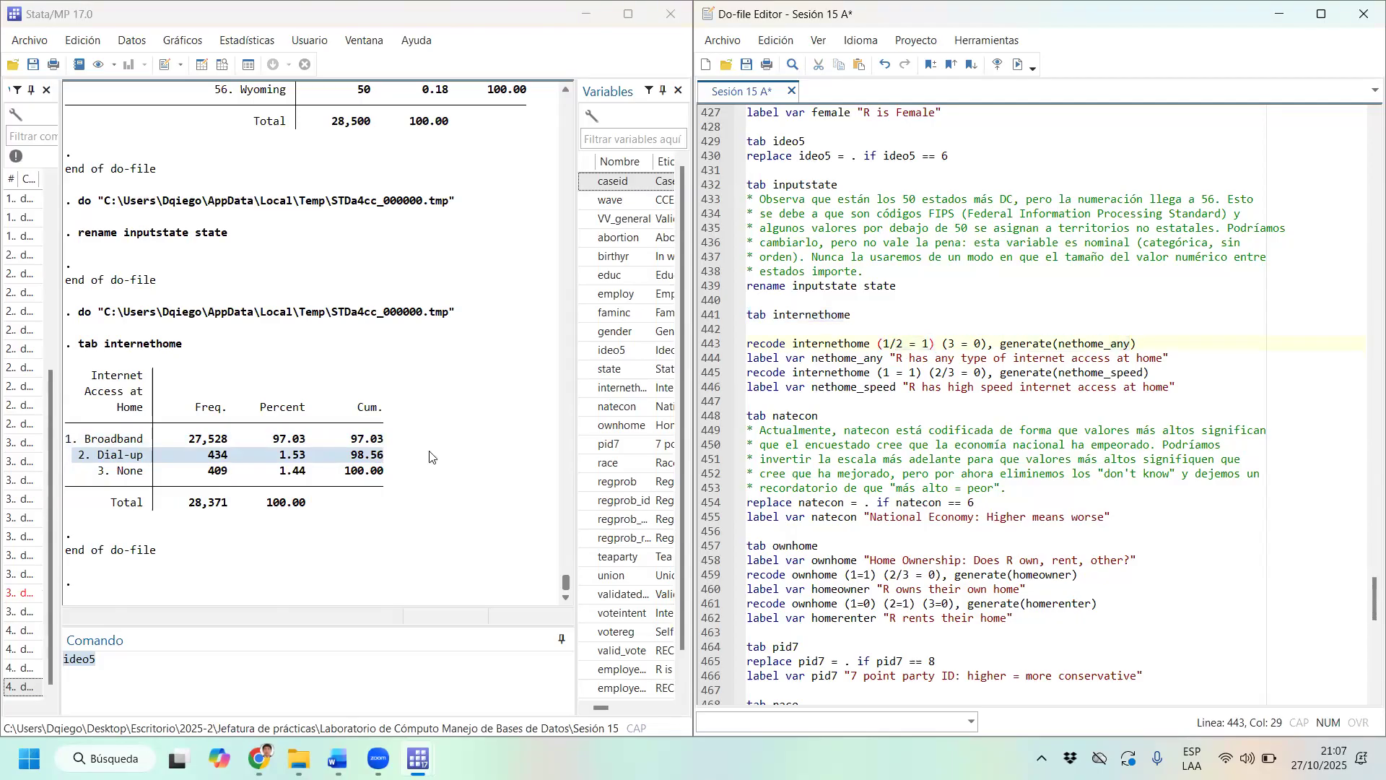
drag(346, 456, 64, 442)
drag(404, 470, 69, 476)
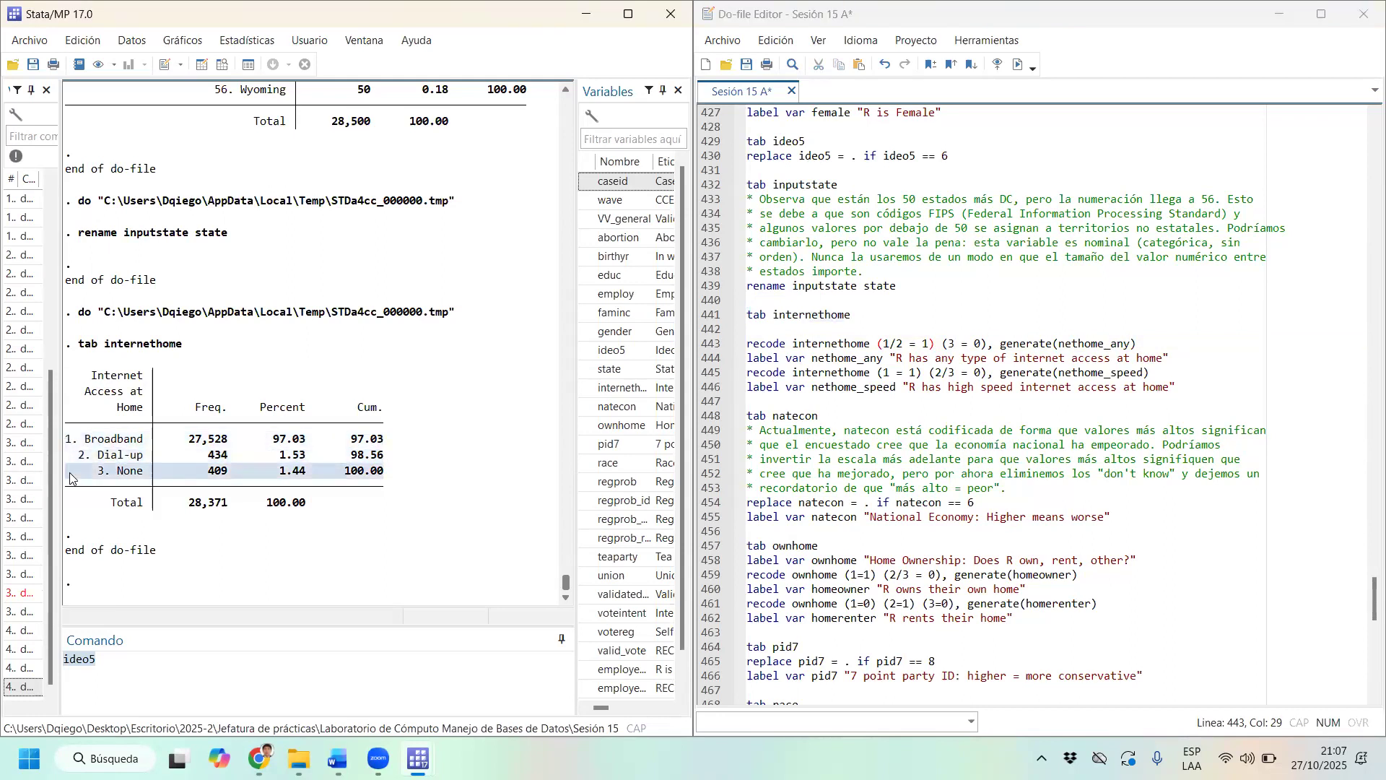
drag(1059, 345, 1131, 344)
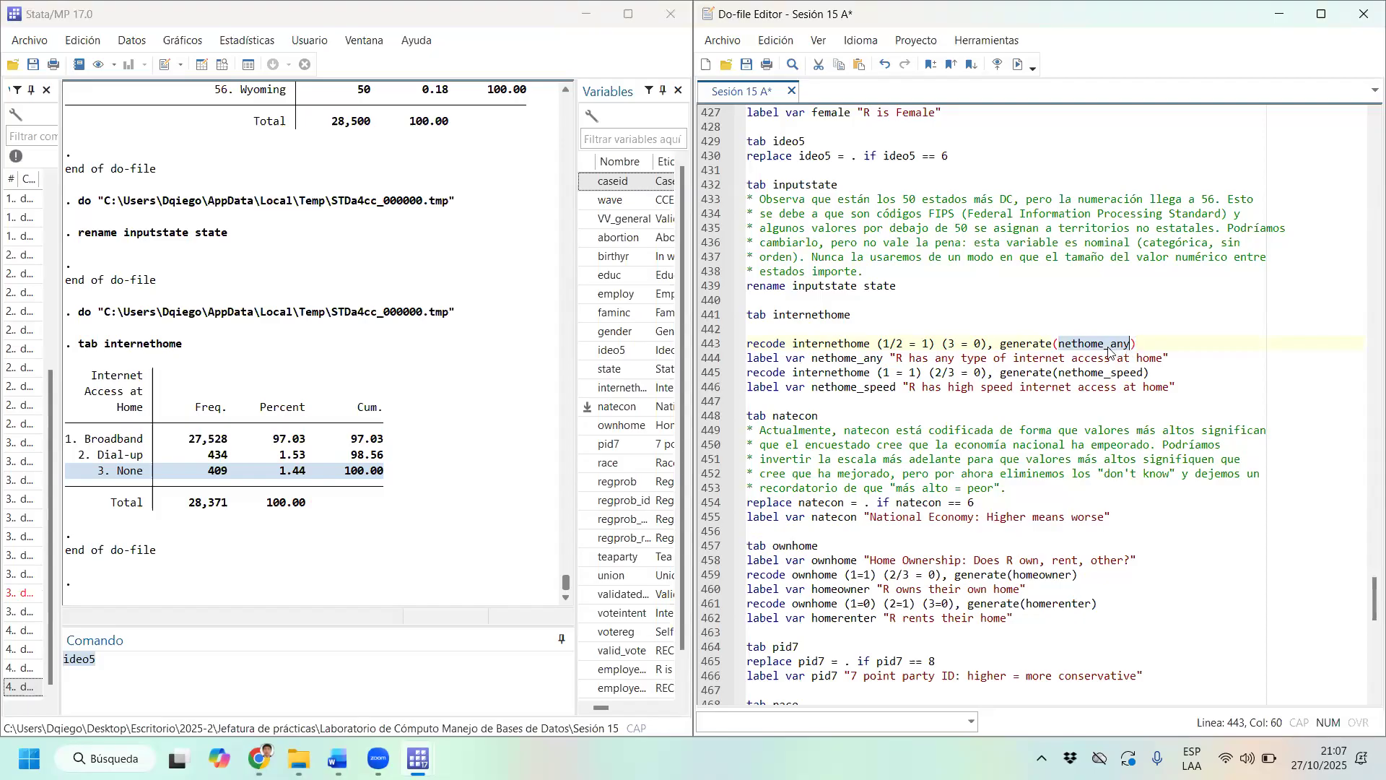
drag(748, 373, 1195, 369)
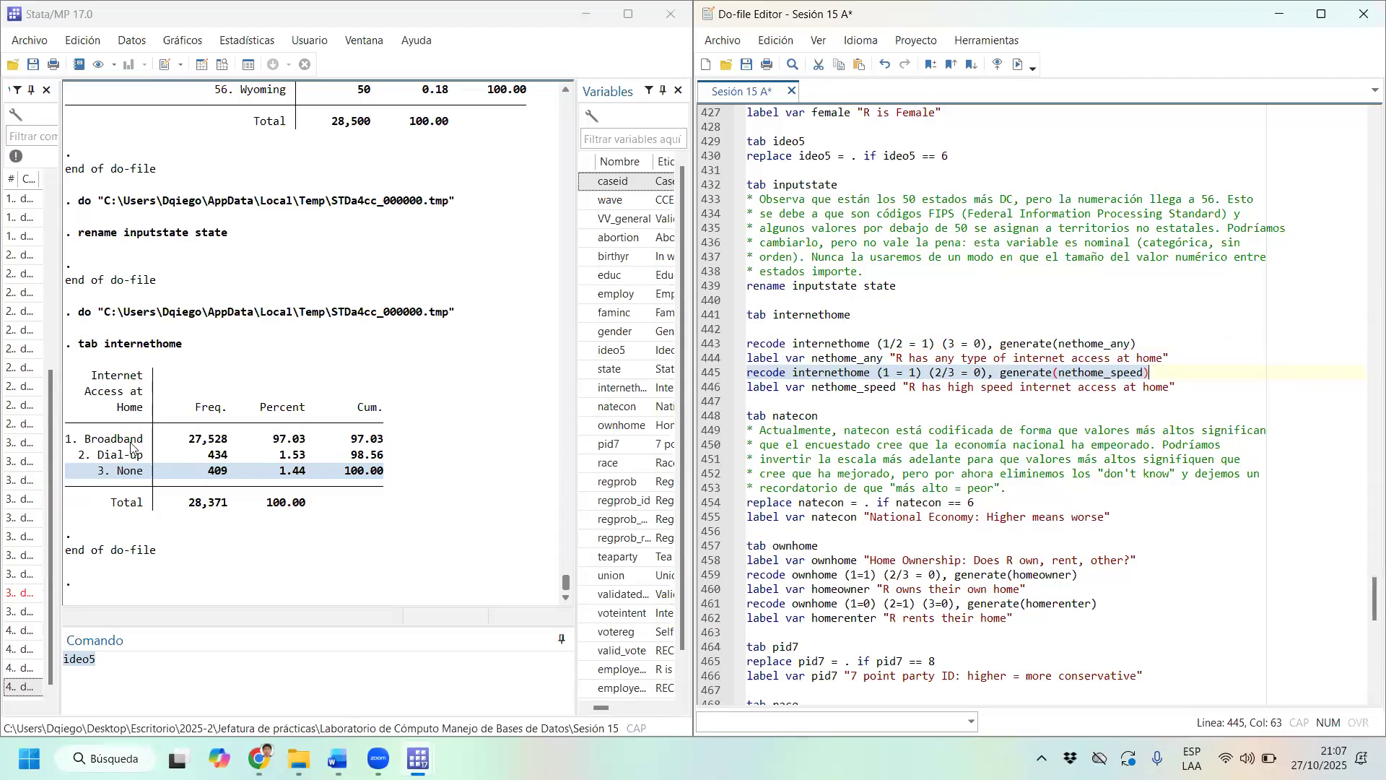
drag(747, 343, 819, 416)
click(1016, 65)
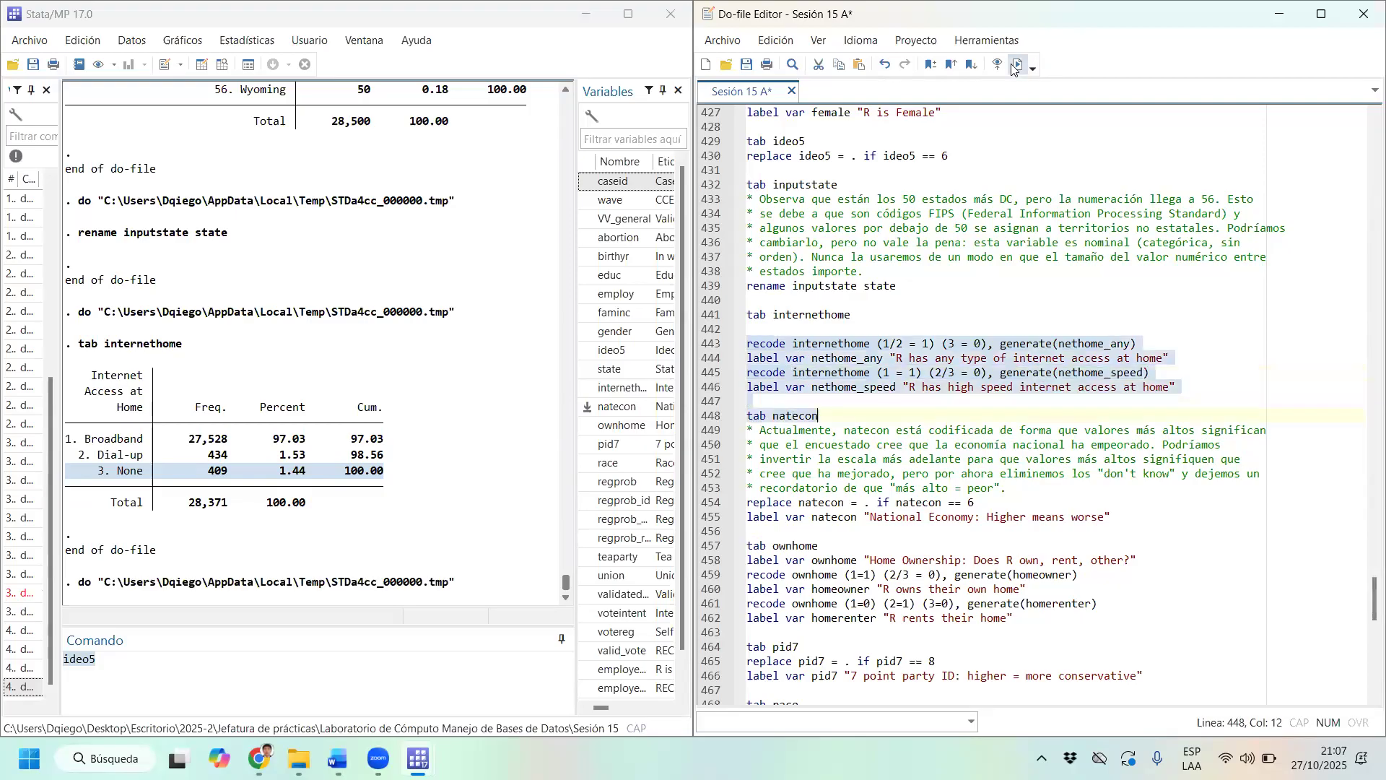
Run the lines that set natecon value 6 to missing and label it "National Economy: Higher means worse", through the ownhome tabulation.
scroll(785, 340, down, 3)
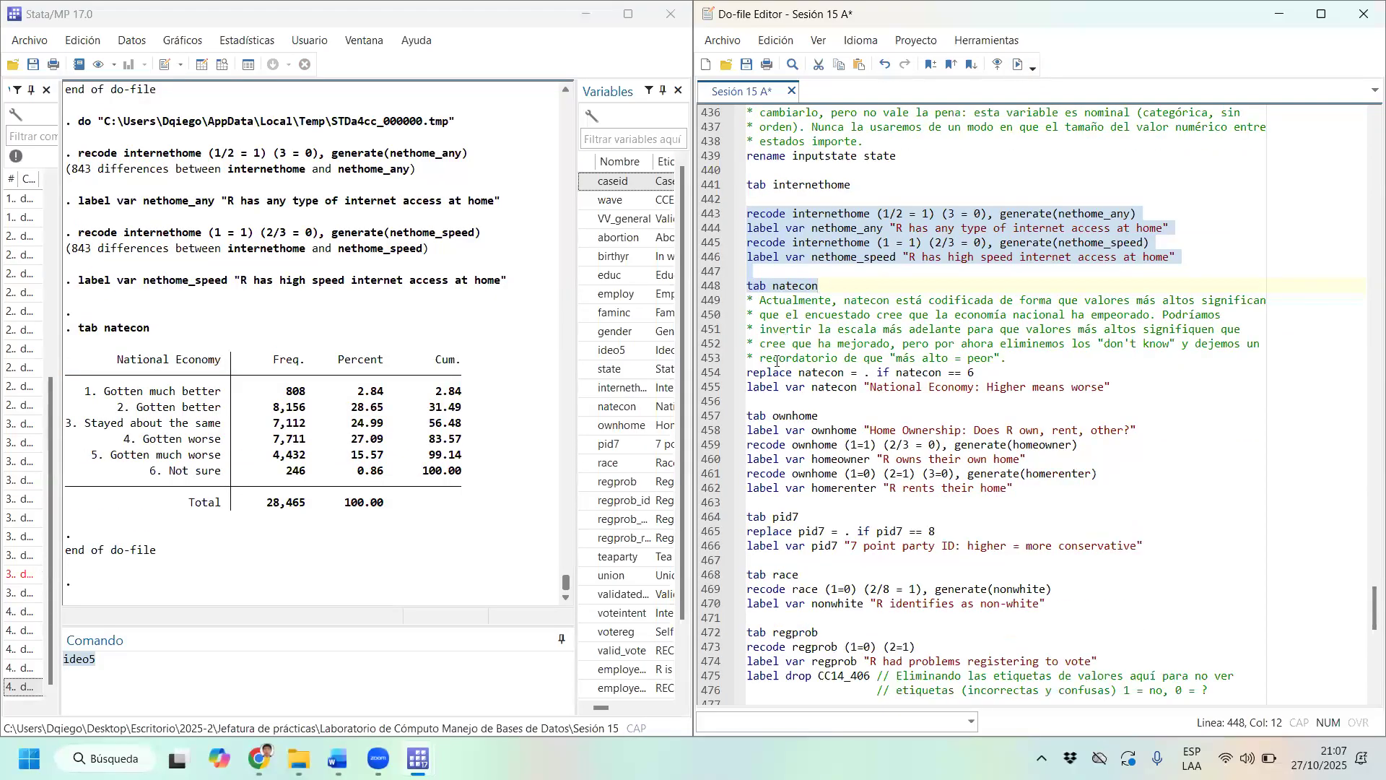
drag(771, 359, 812, 422)
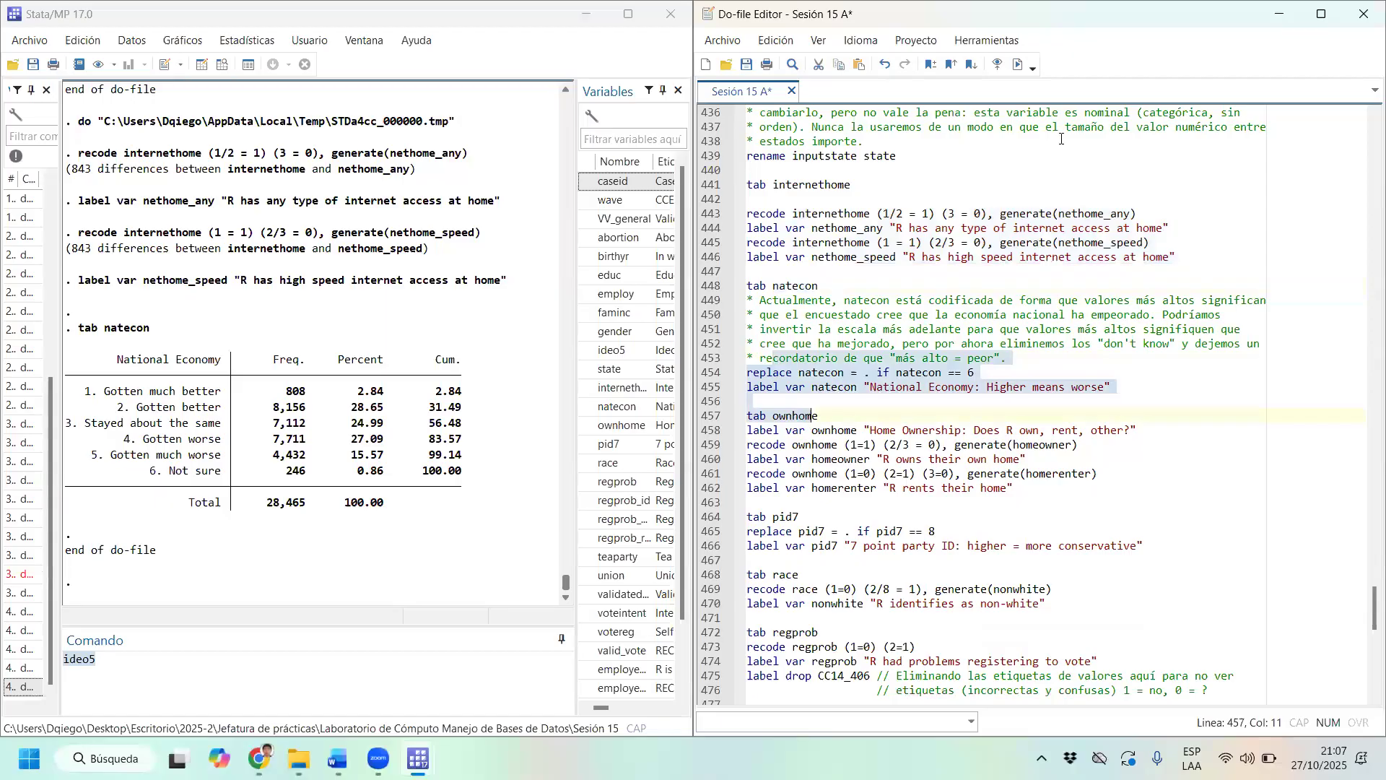
click(1016, 65)
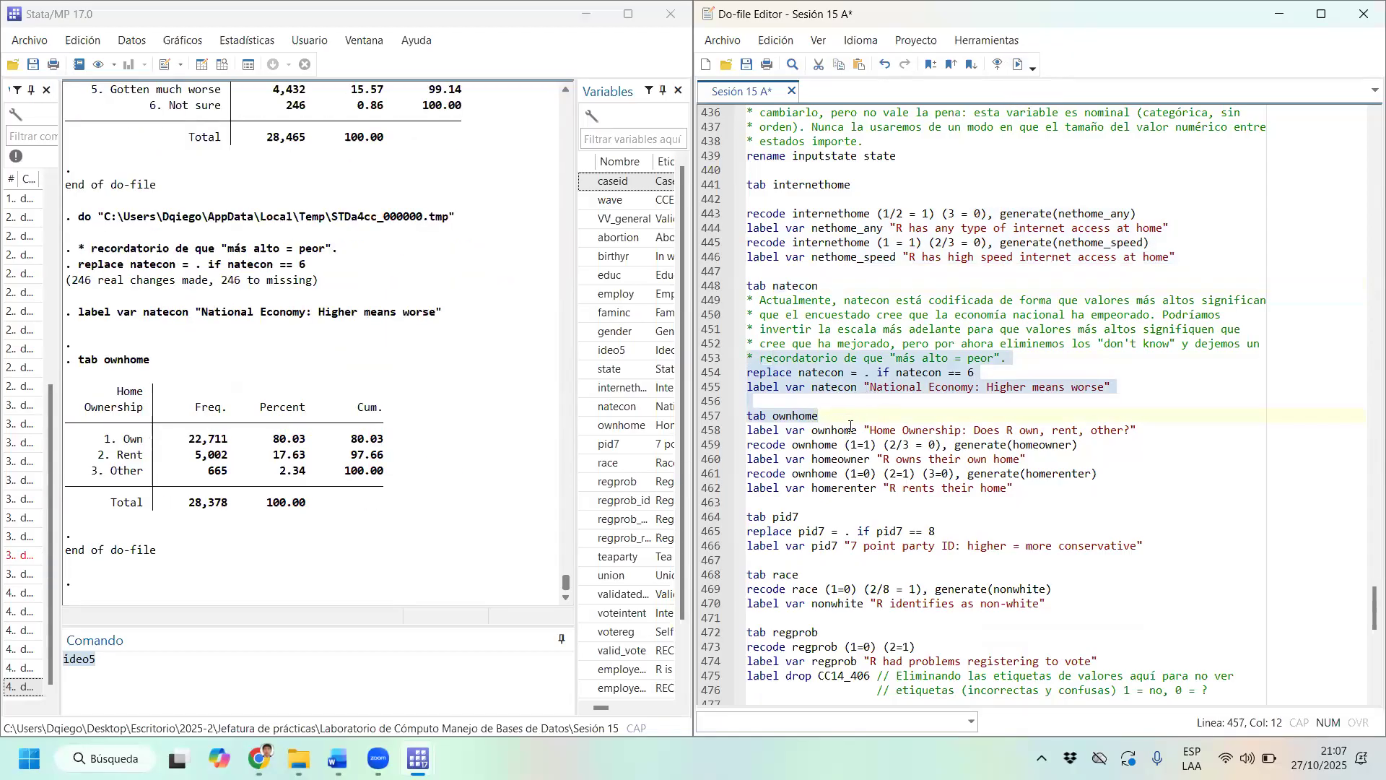
Run the block that labels ownhome and recodes it into the labelled variables homeowner and homerenter.
click(803, 431)
drag(803, 431, 1015, 482)
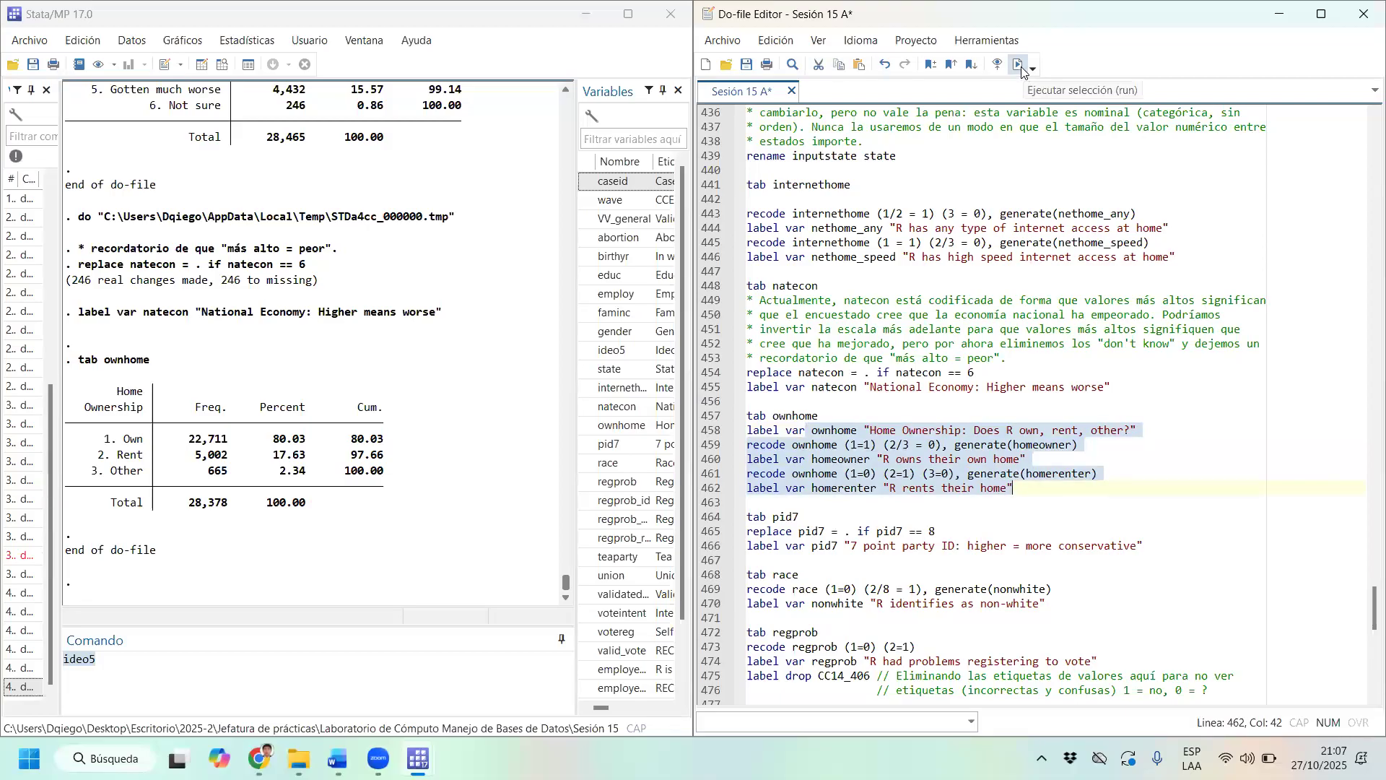
click(1020, 65)
Run only the tabulation of pid7 to view the party identification categories.
scroll(779, 287, down, 5)
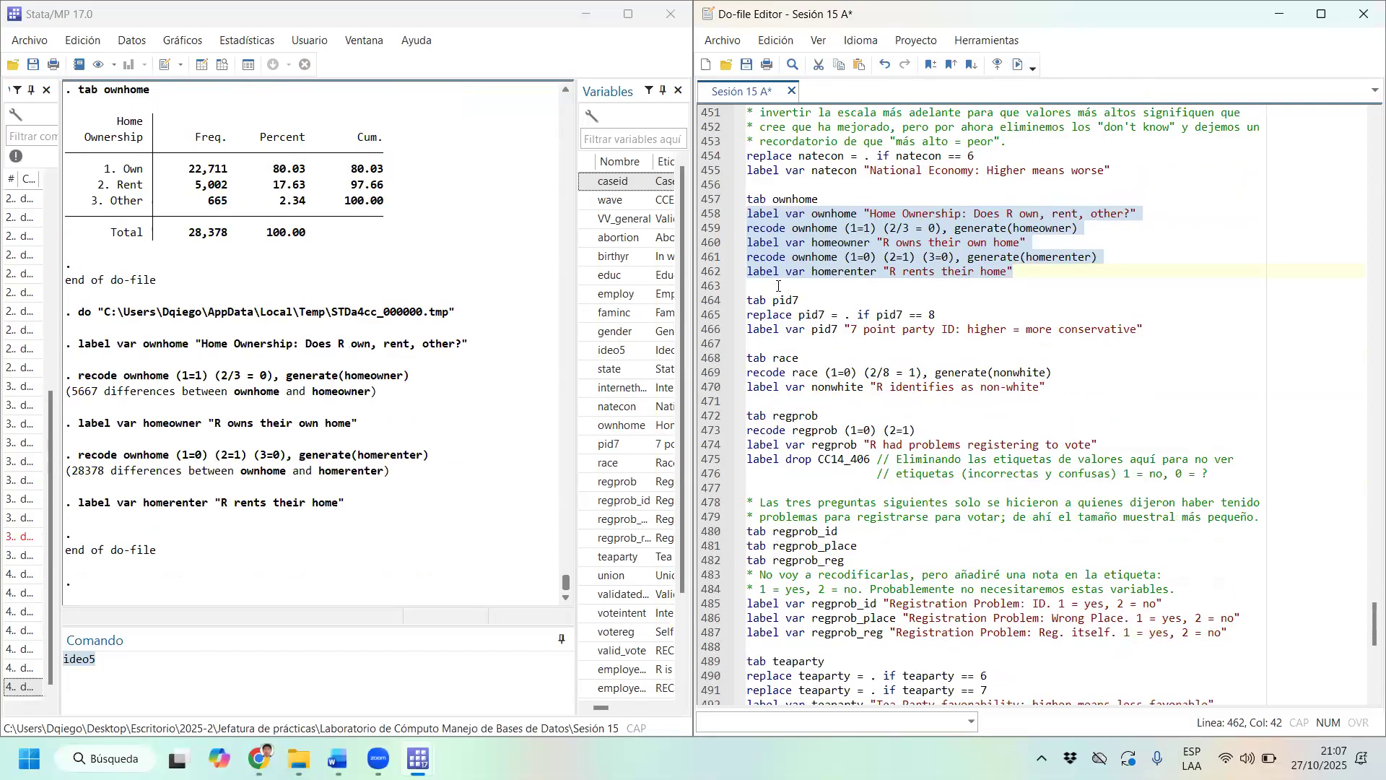
drag(812, 287, 1184, 338)
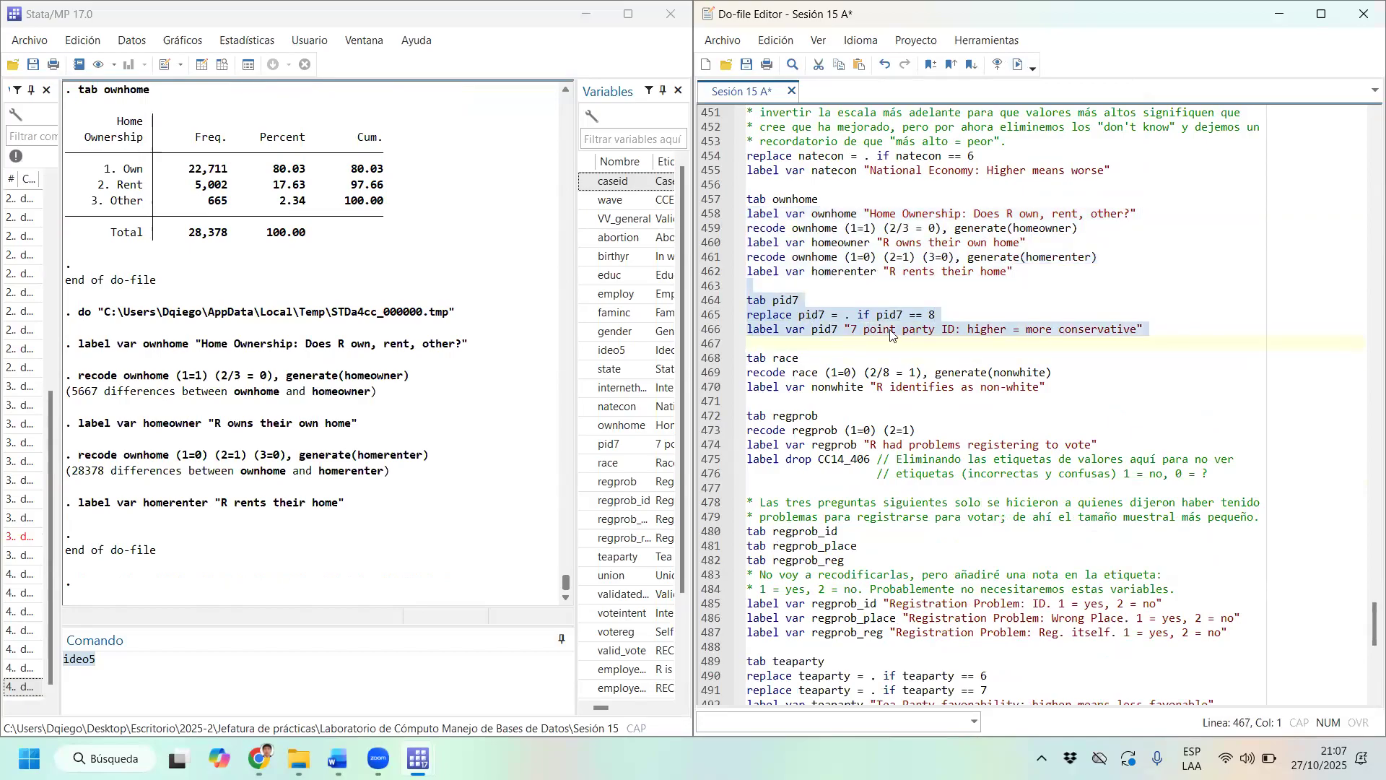
drag(748, 300, 818, 295)
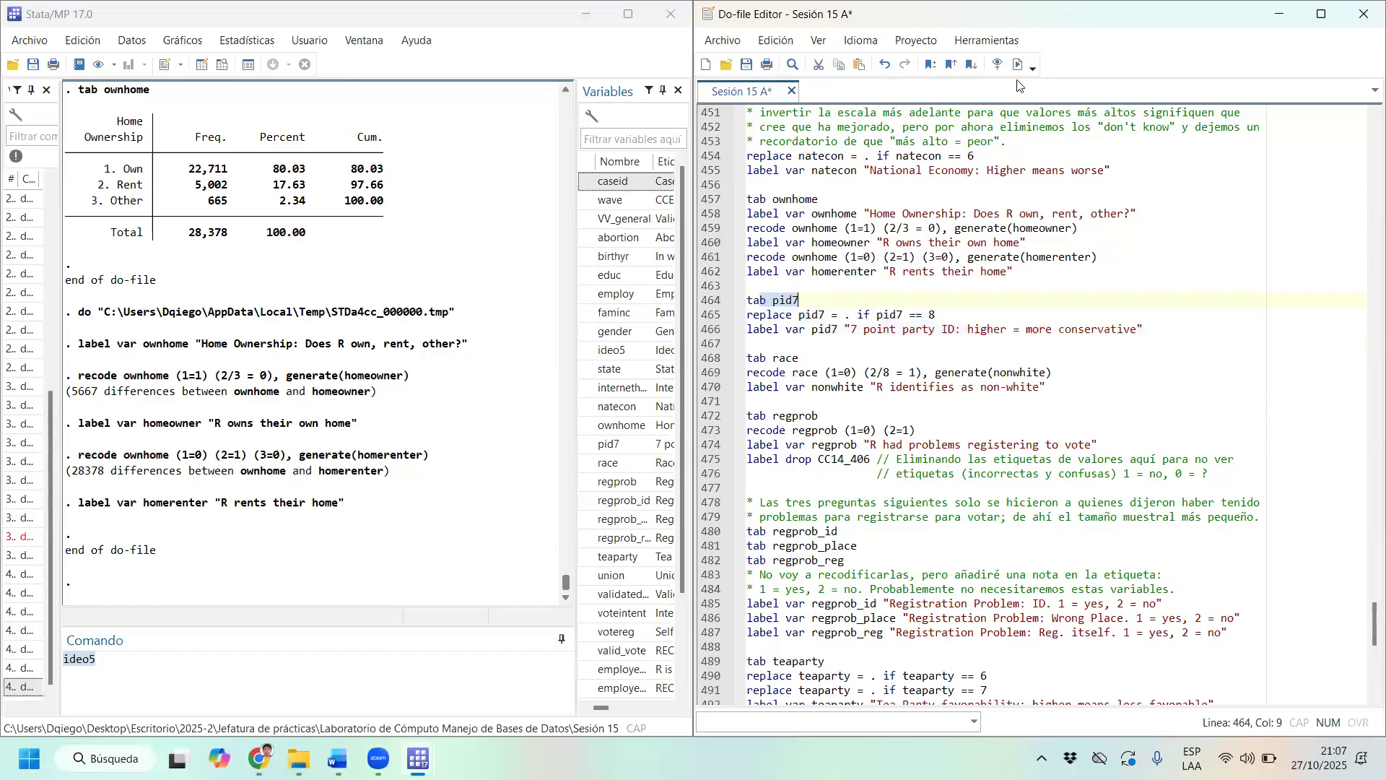
click(1017, 65)
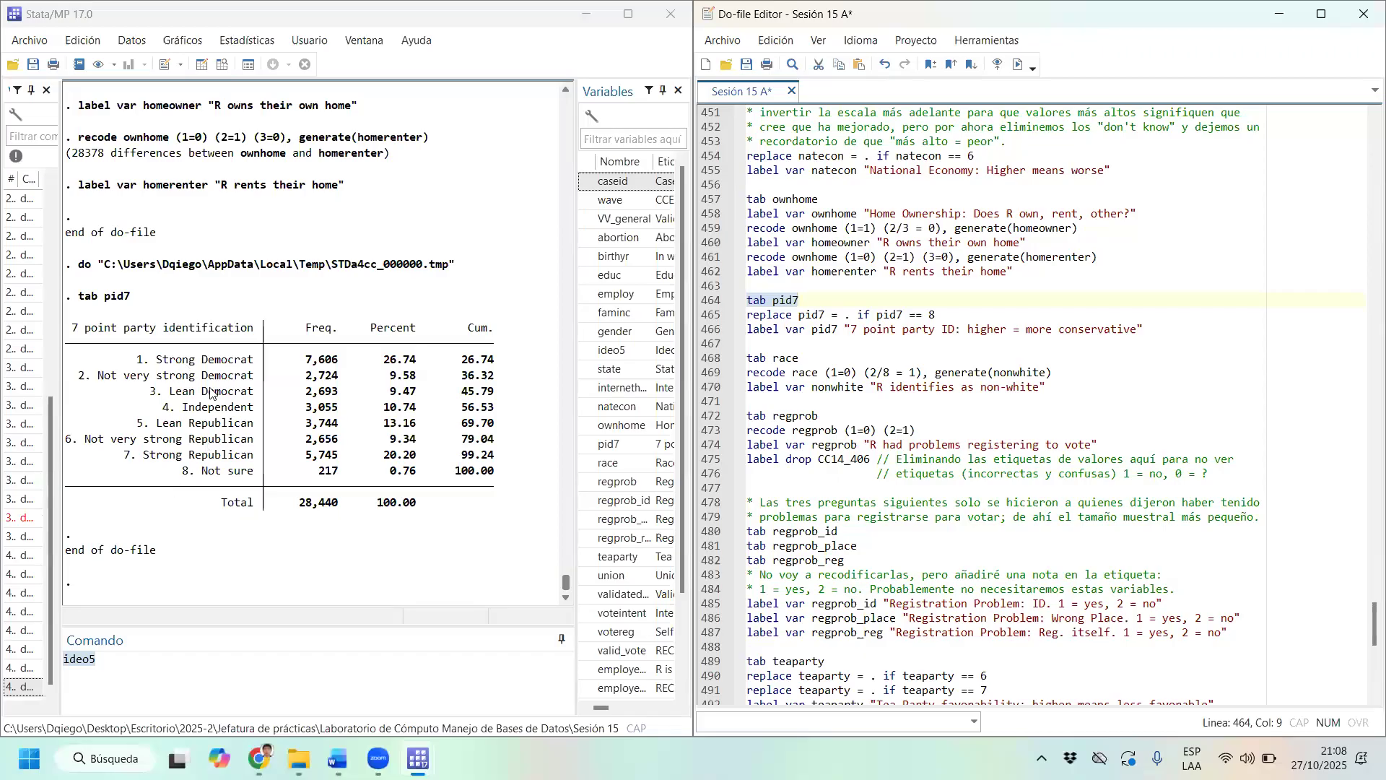
Run the lines that set pid7 value 8 to missing and label it "7 point party ID: higher = more conservative".
click(782, 314)
shift+click(863, 330)
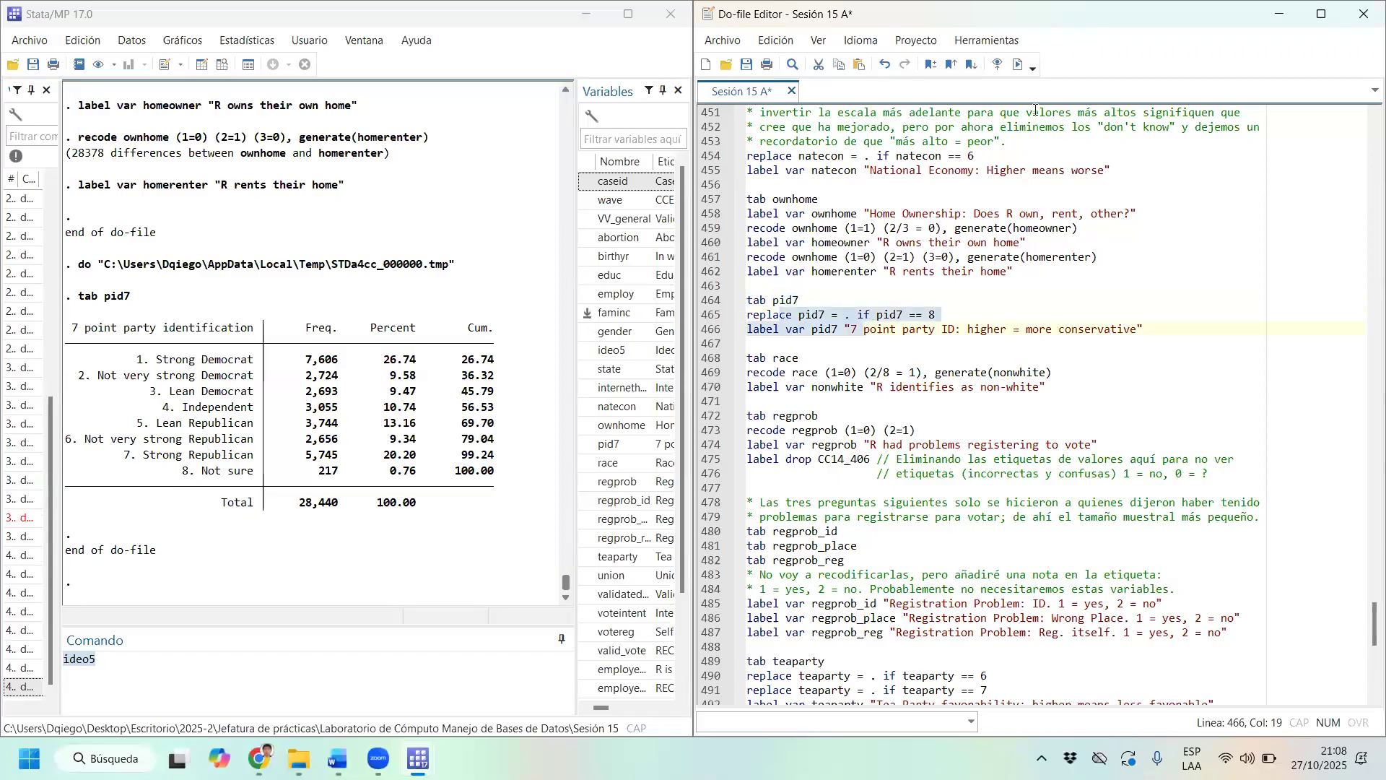
click(1019, 66)
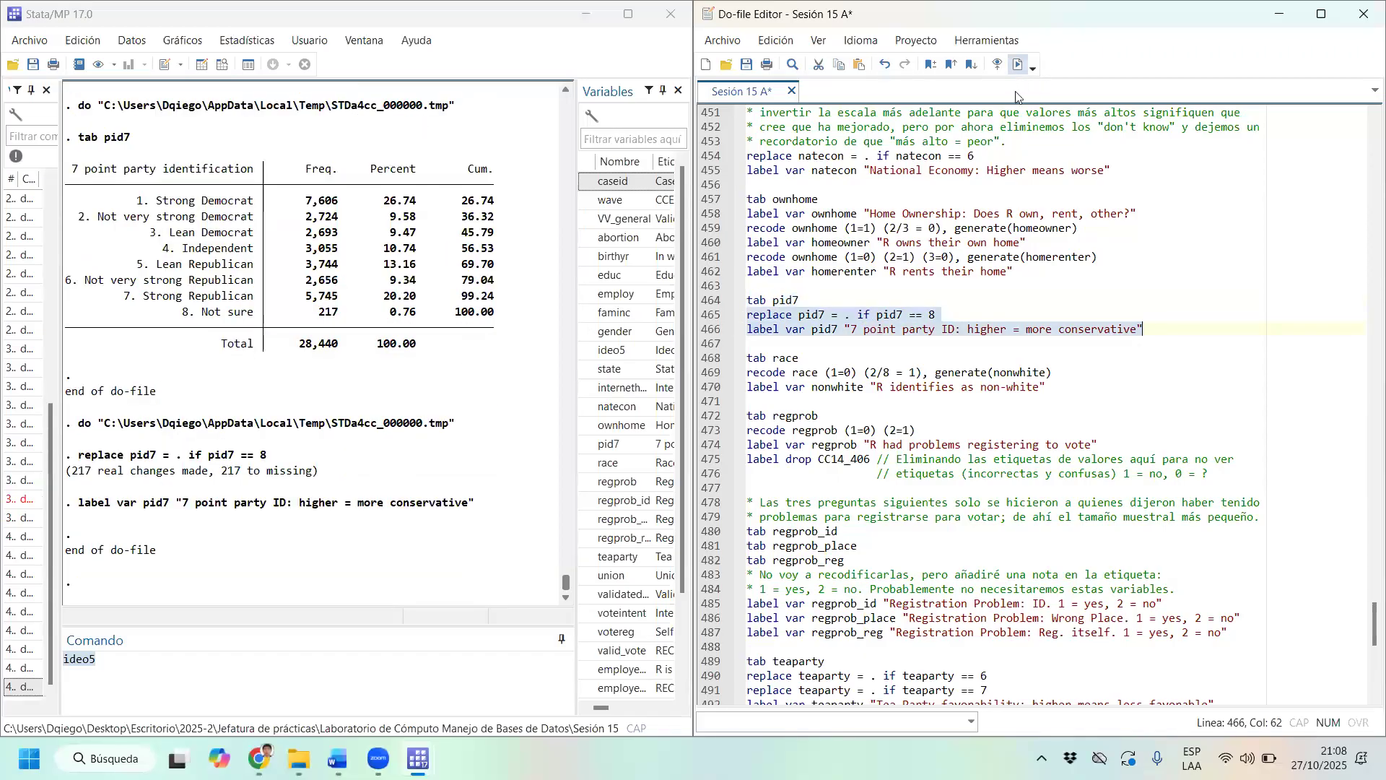
Run the tabulation of race from the do-file.
scroll(940, 382, down, 1)
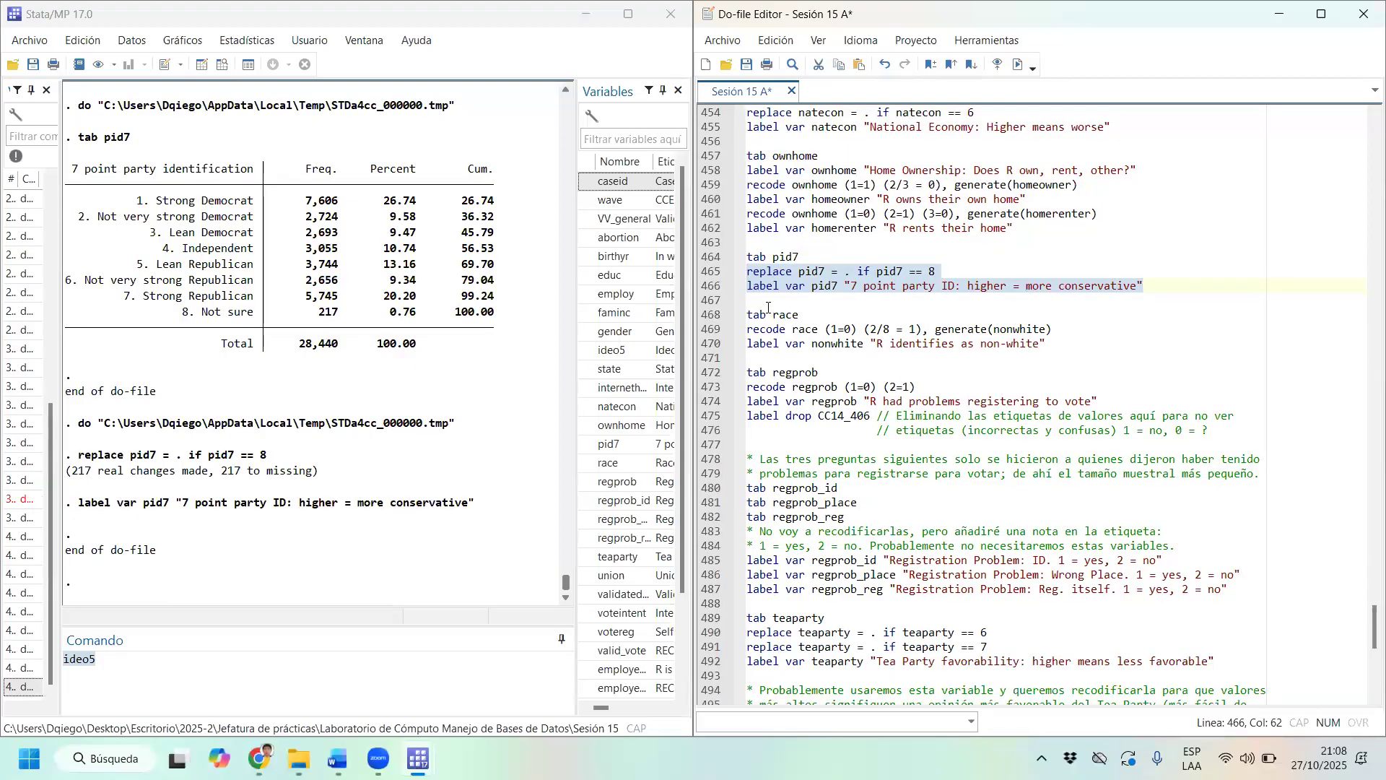
click(835, 297)
shift+click(836, 312)
click(1019, 66)
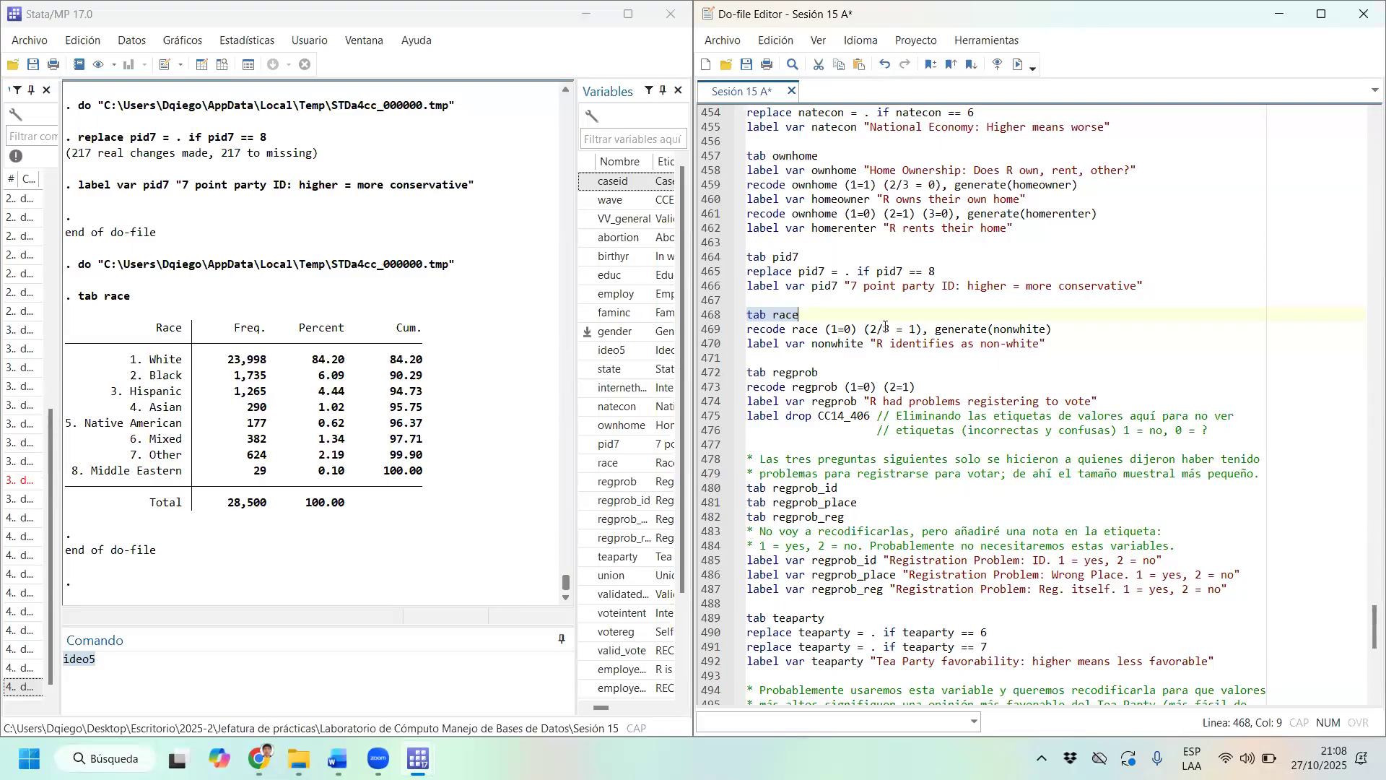
Compare the White category with the other race categories, and run the lines that recode race (1=0) (2/8 = 1) into nonwhite and label it.
drag(120, 360, 464, 366)
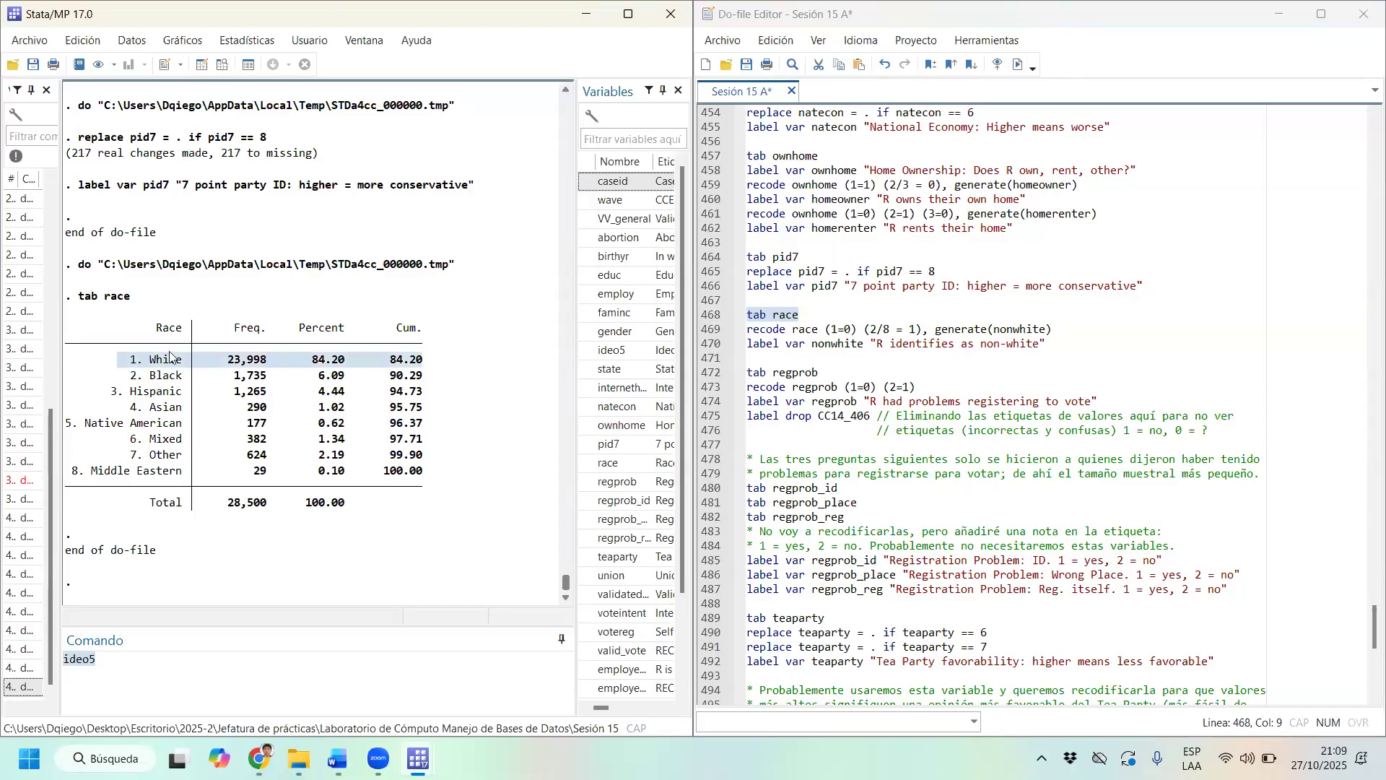
drag(131, 376, 445, 487)
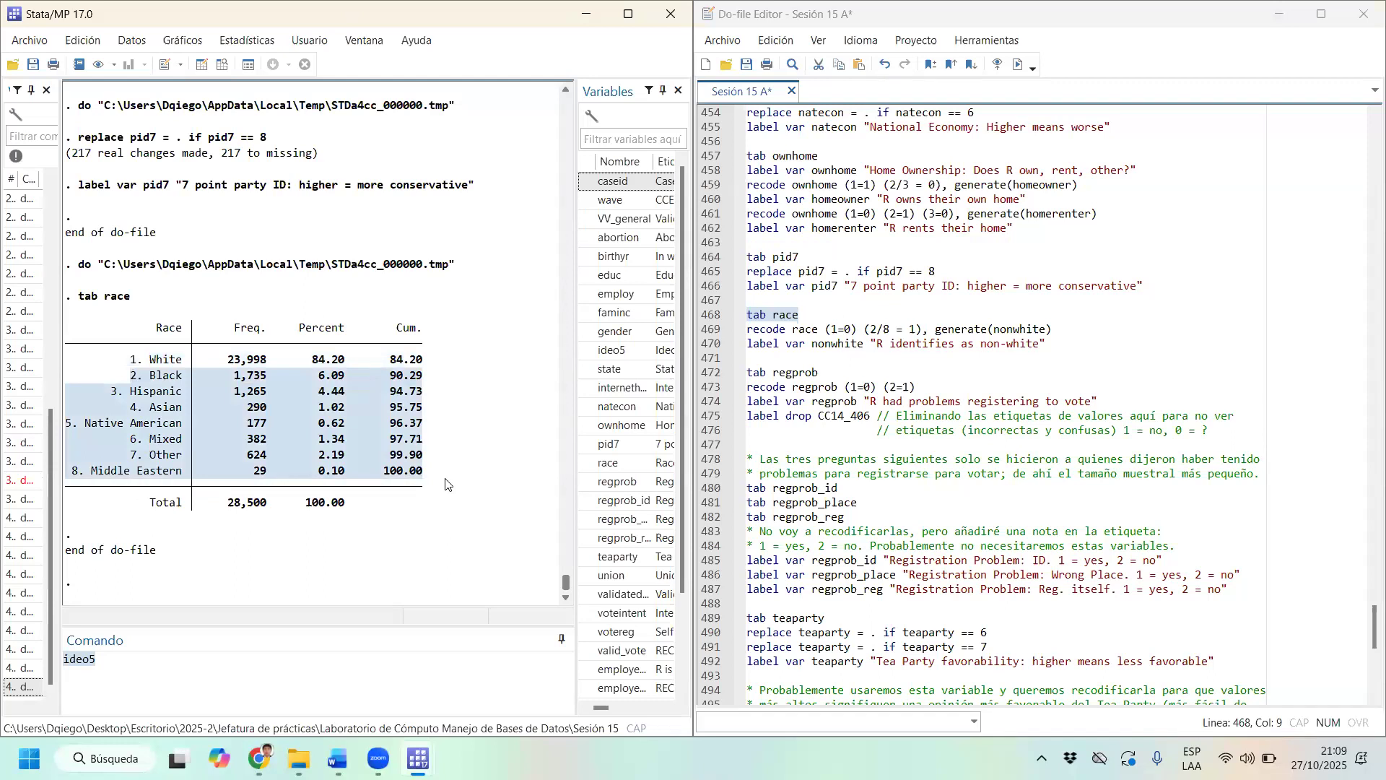
drag(442, 359, 130, 355)
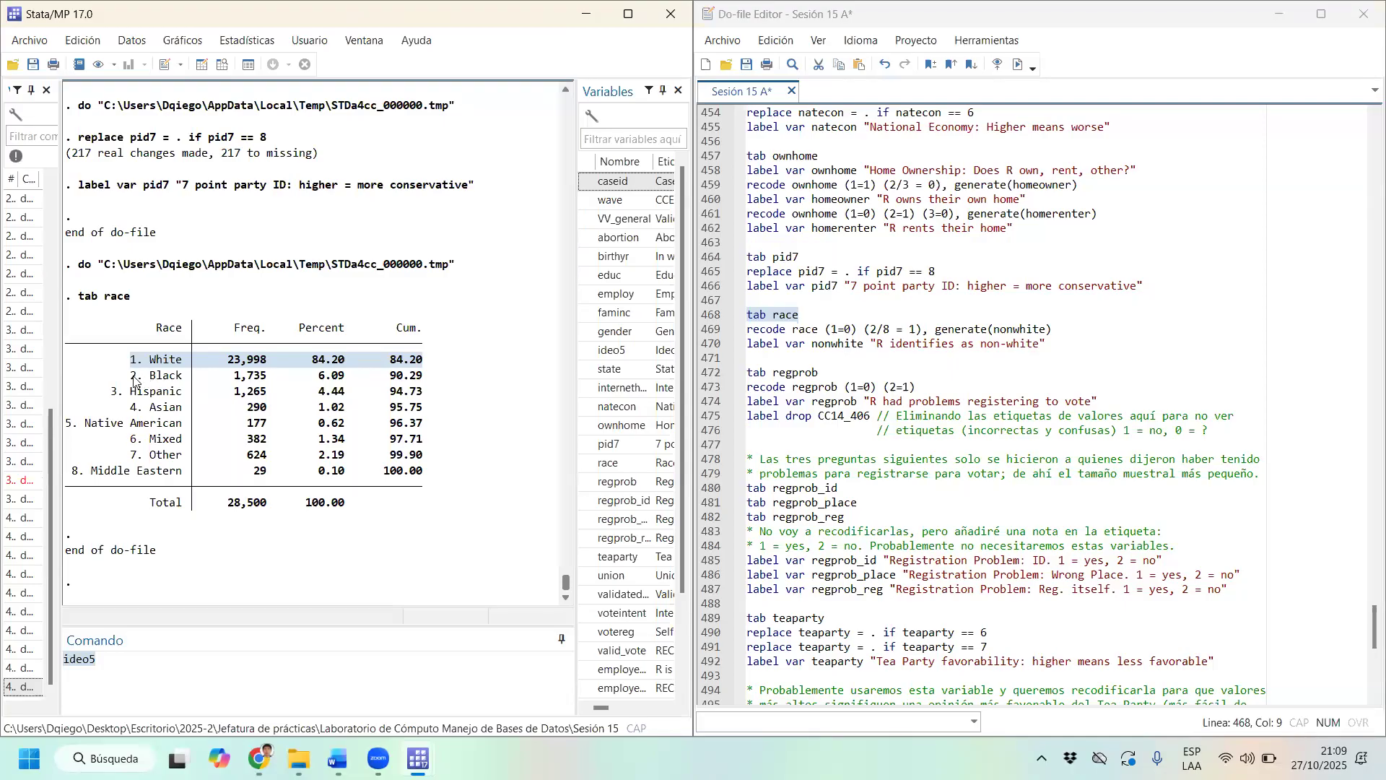
drag(121, 379, 429, 476)
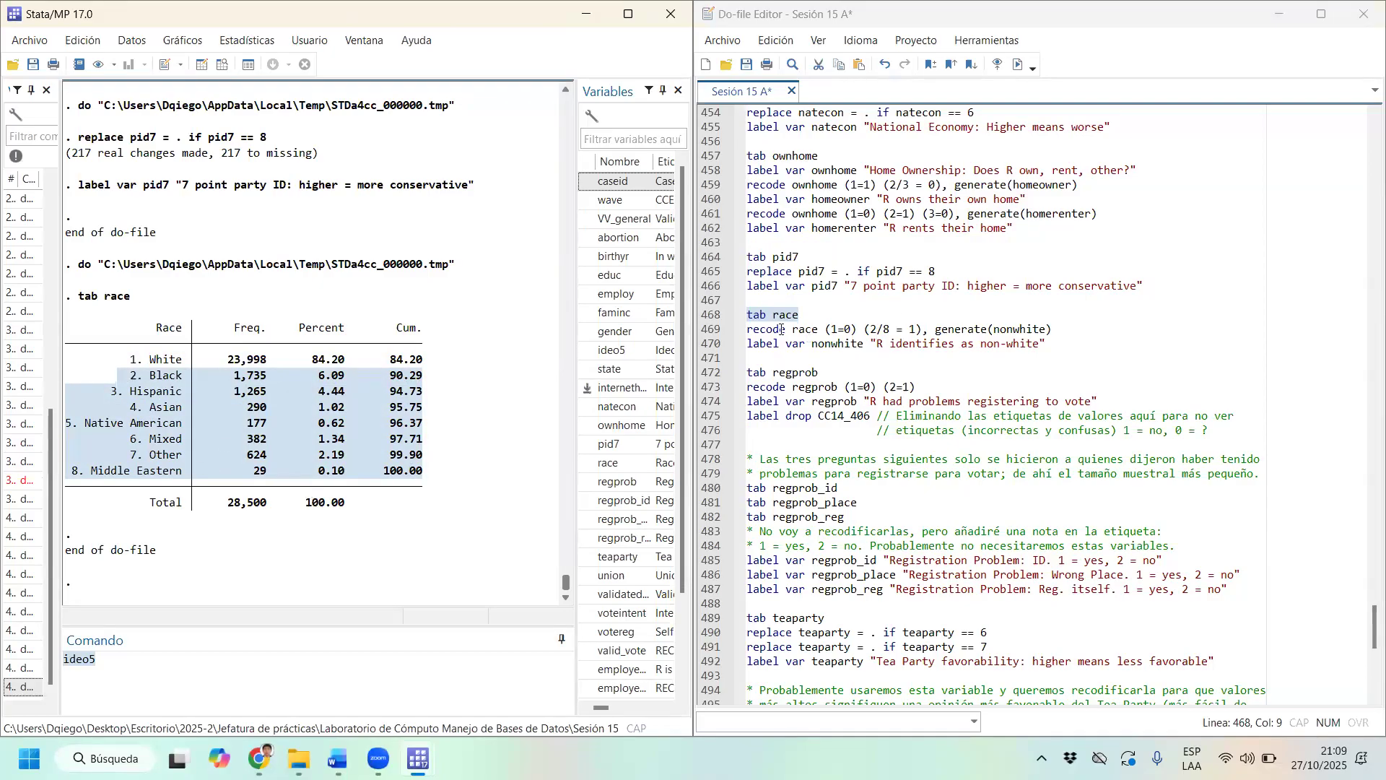
drag(768, 330, 908, 339)
click(1013, 63)
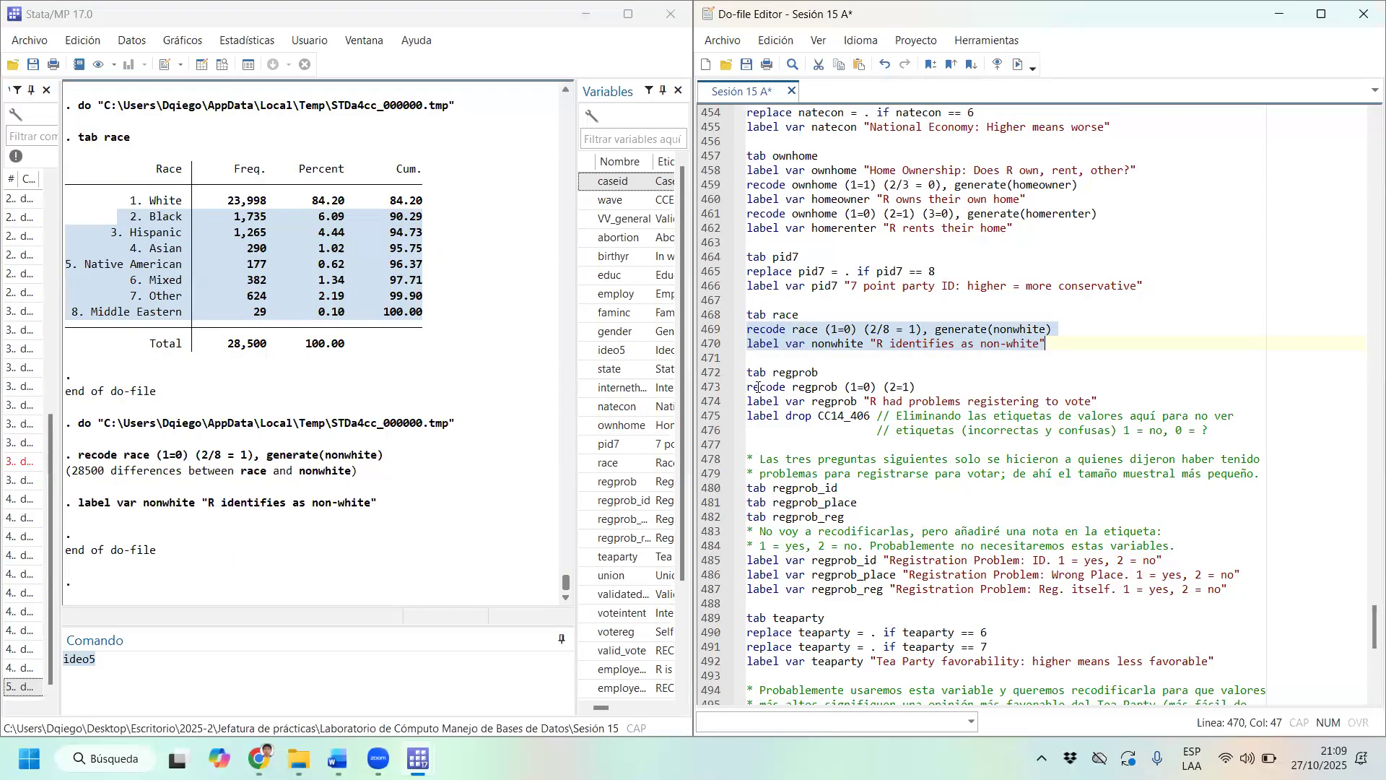
Tabulate regprob, and run the lines that recode it (1=0) (2=1), relabel it and drop the CC14_406 value labels.
drag(772, 372, 817, 369)
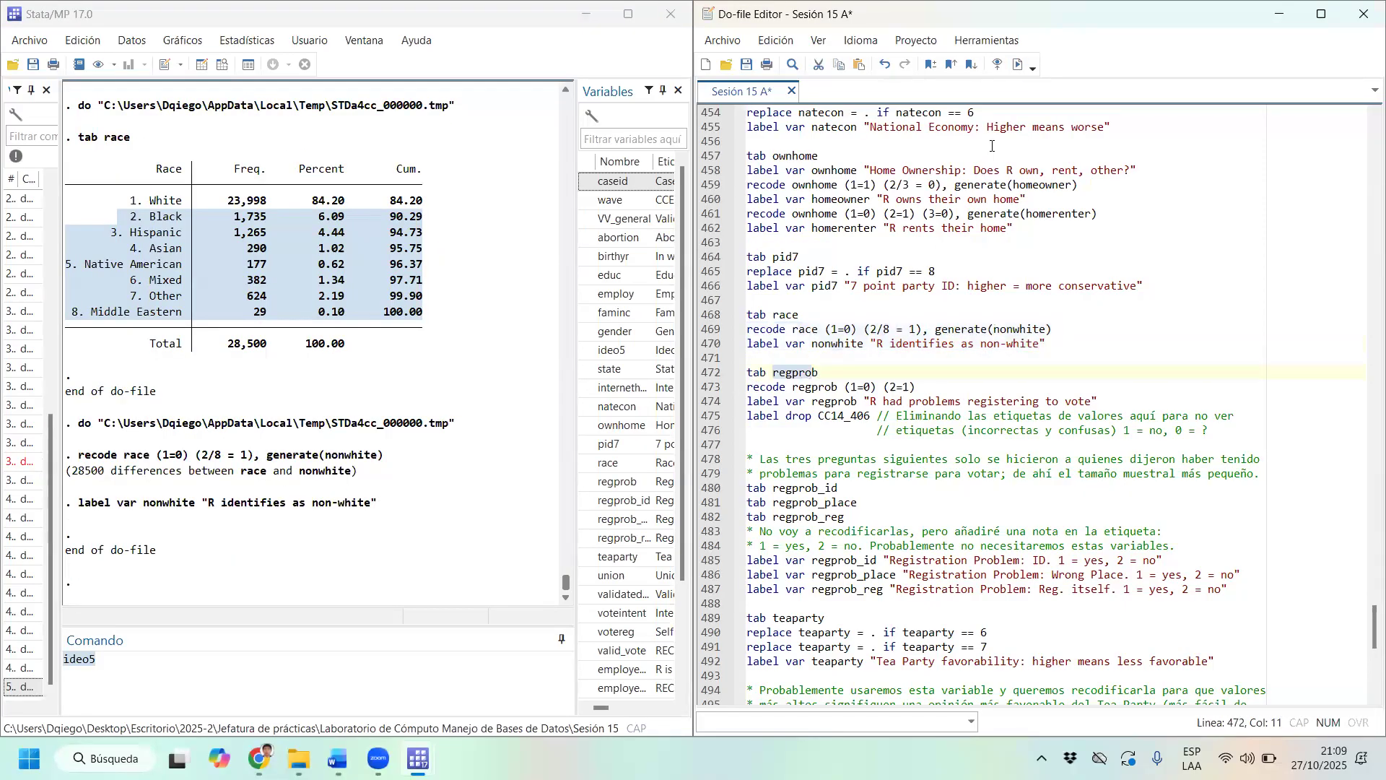
click(1018, 64)
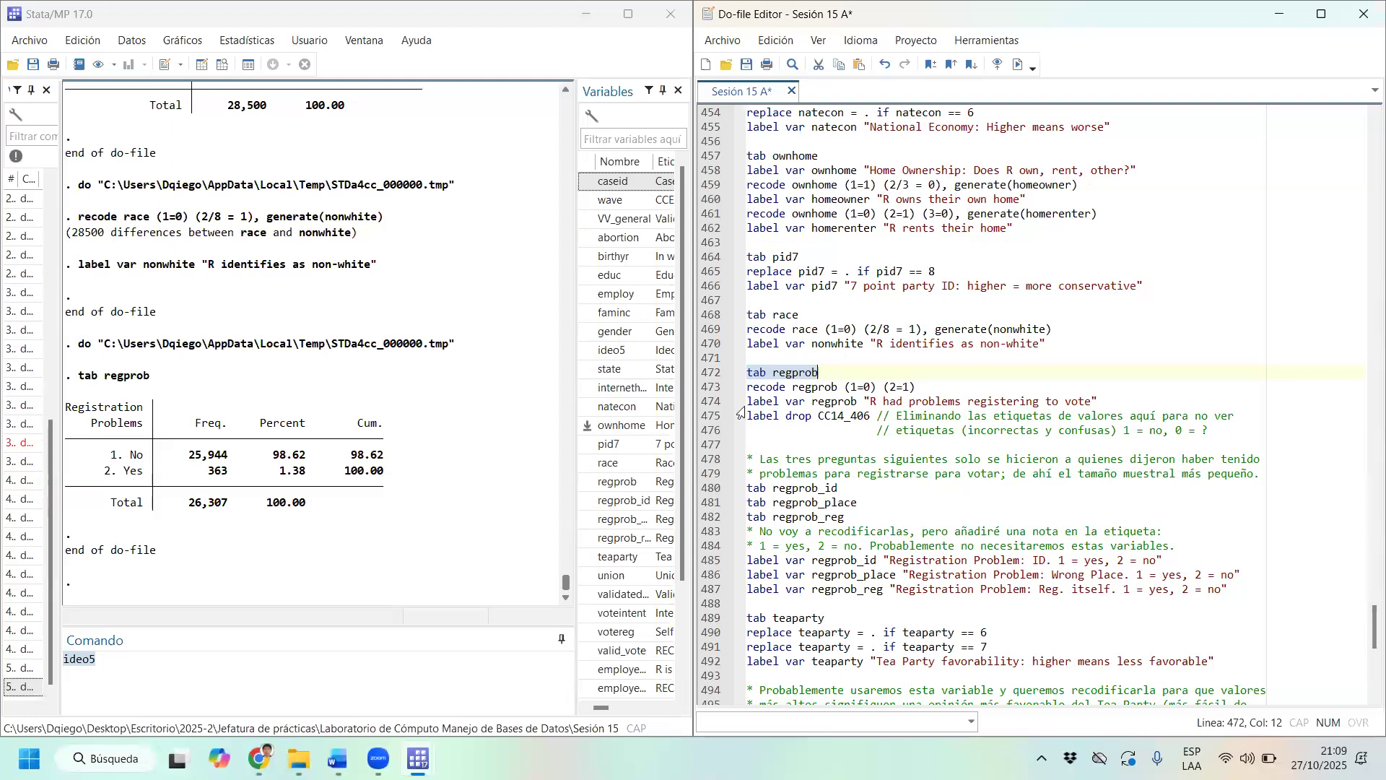
drag(748, 388, 876, 416)
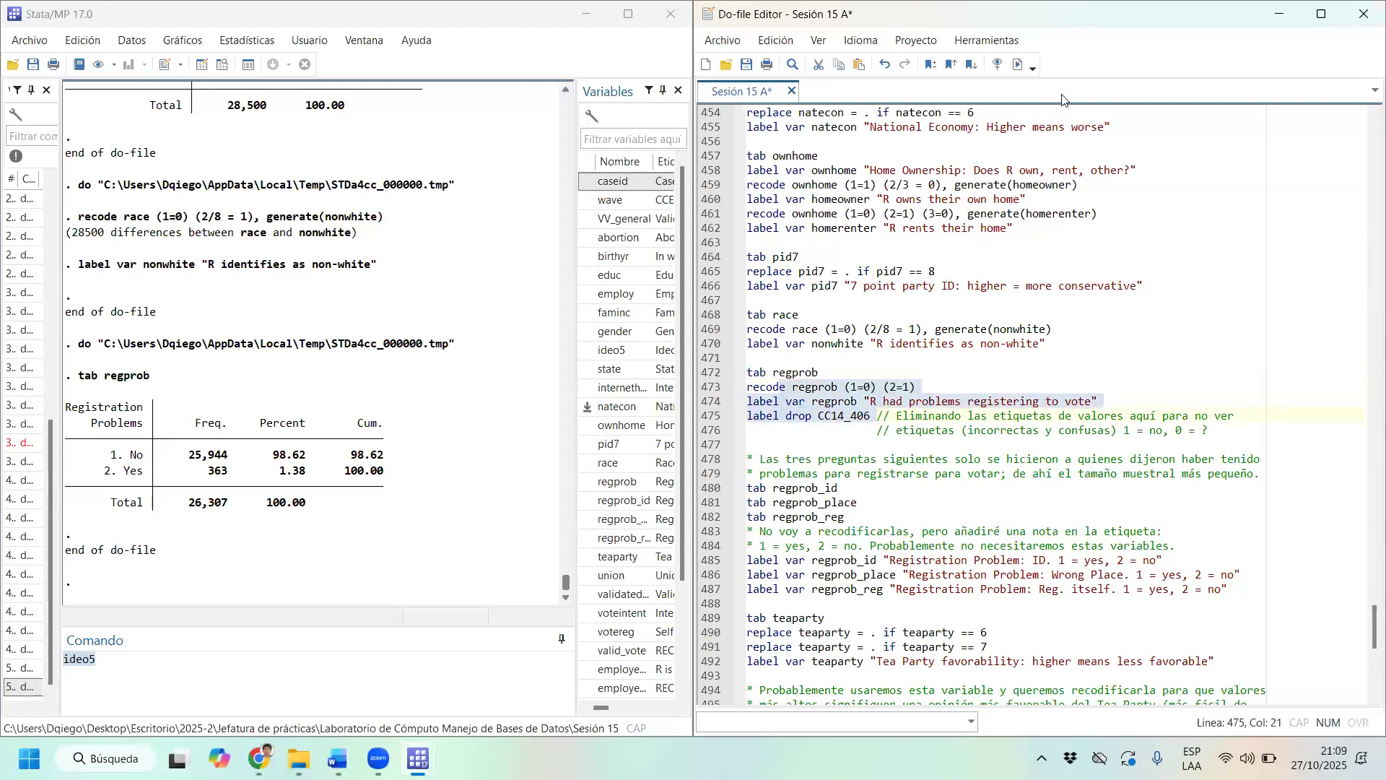
click(1013, 68)
Run the block from tab regprob_id through the teaparty_pos label, covering the registration problem variables and the teaparty recoding.
scroll(761, 304, down, 4)
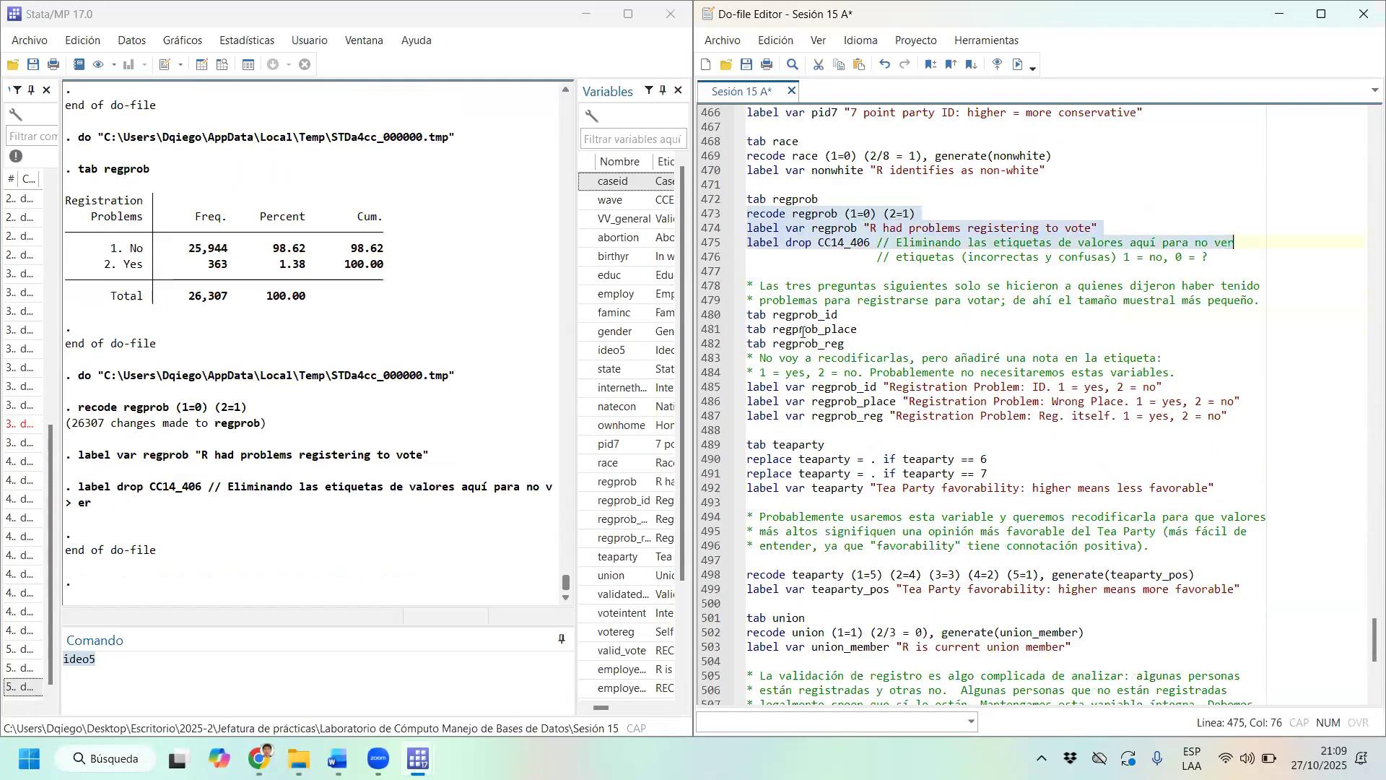
drag(749, 315, 747, 430)
scroll(996, 404, down, 2)
scroll(812, 433, down, 2)
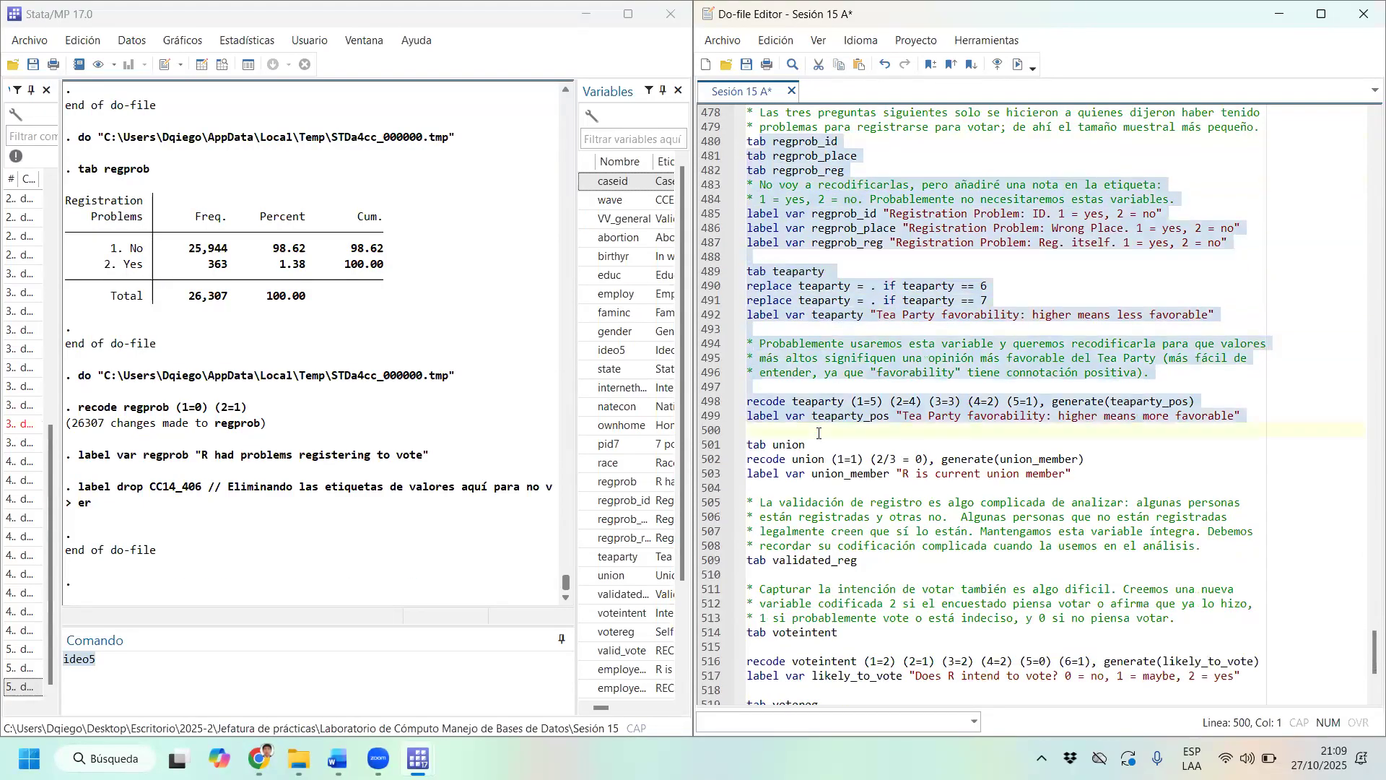
click(1017, 64)
Tabulate union, and run the lines that recode it (1=1) (2/3 = 0) into union_member with the label "R is current union member".
scroll(864, 347, down, 2)
scroll(865, 348, down, 3)
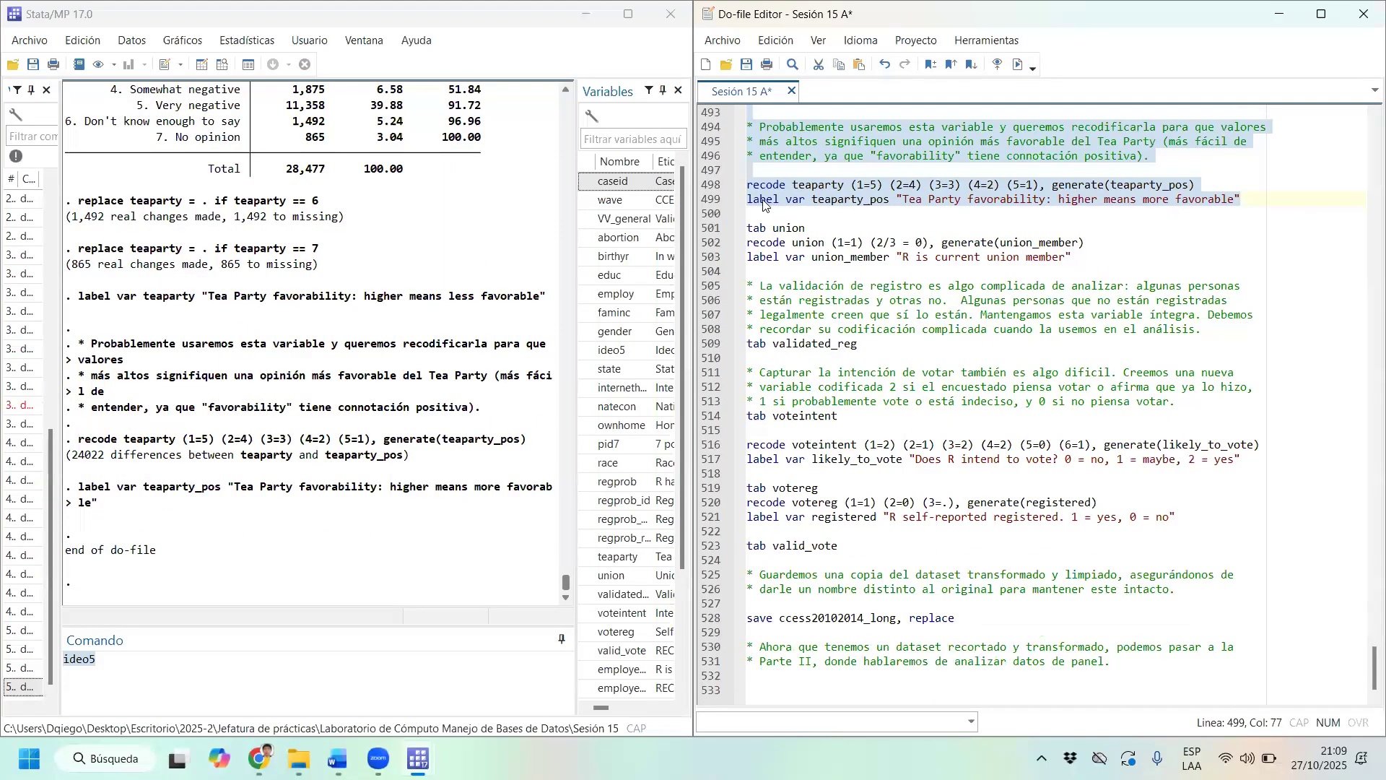
click(809, 231)
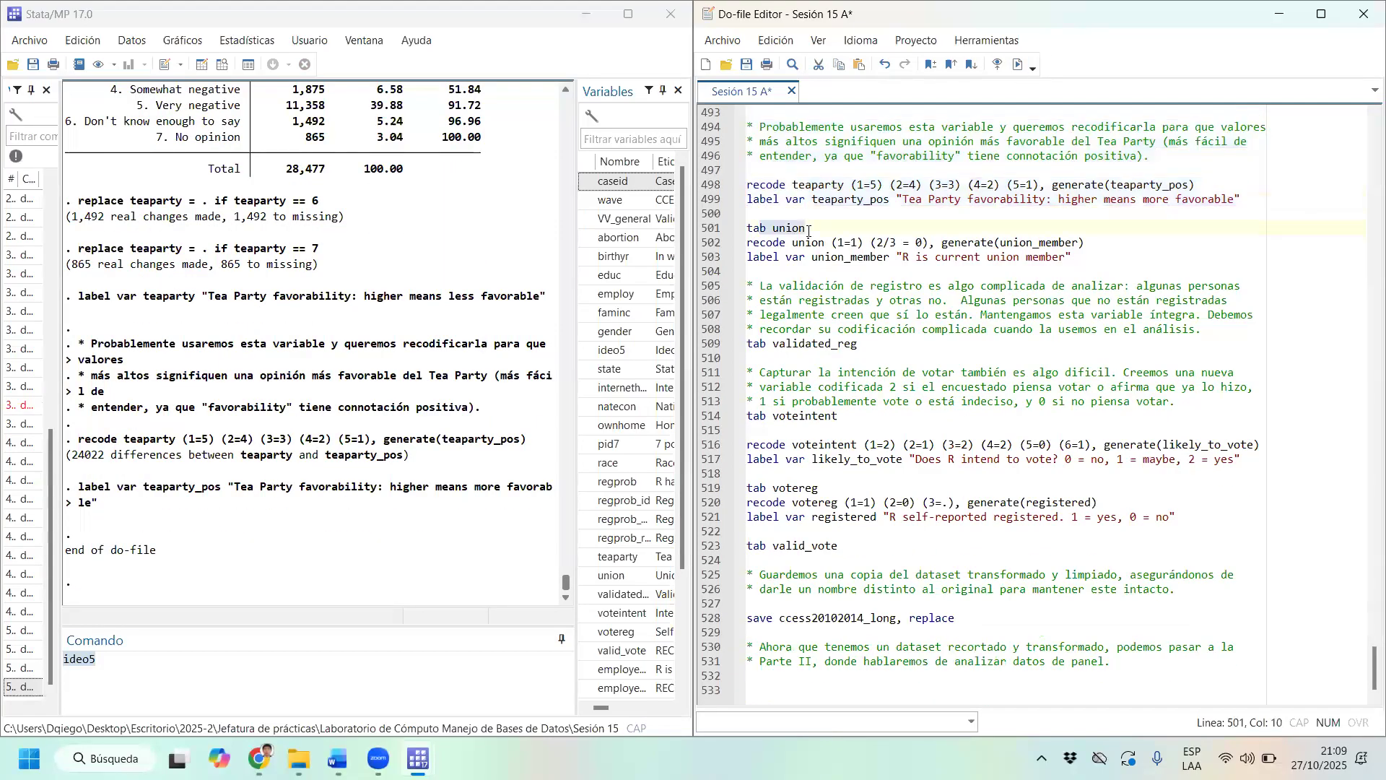
click(1019, 65)
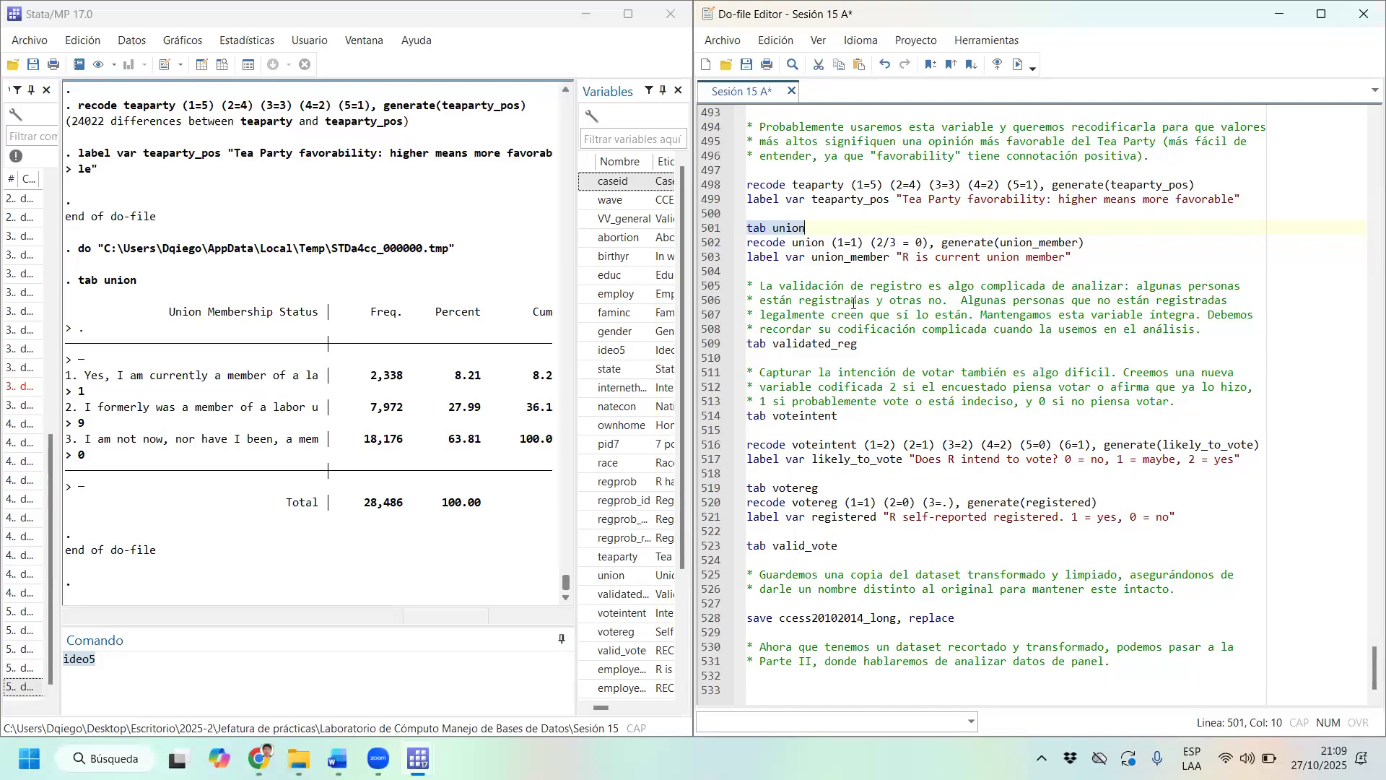
drag(793, 241, 1075, 258)
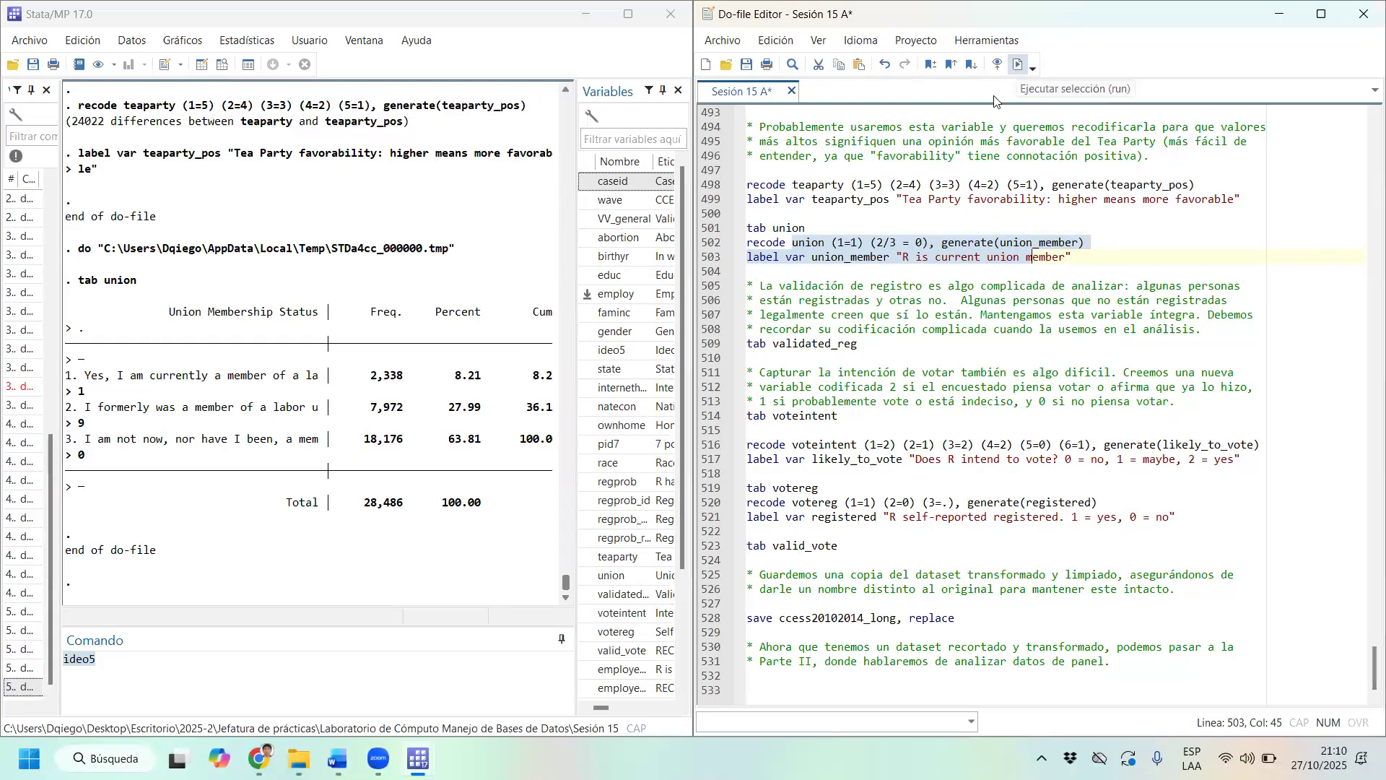
click(1018, 65)
Run the remaining commands from tab validated_reg through saving the dataset as ccess20102014_long, and save the do-file.
drag(767, 344, 969, 635)
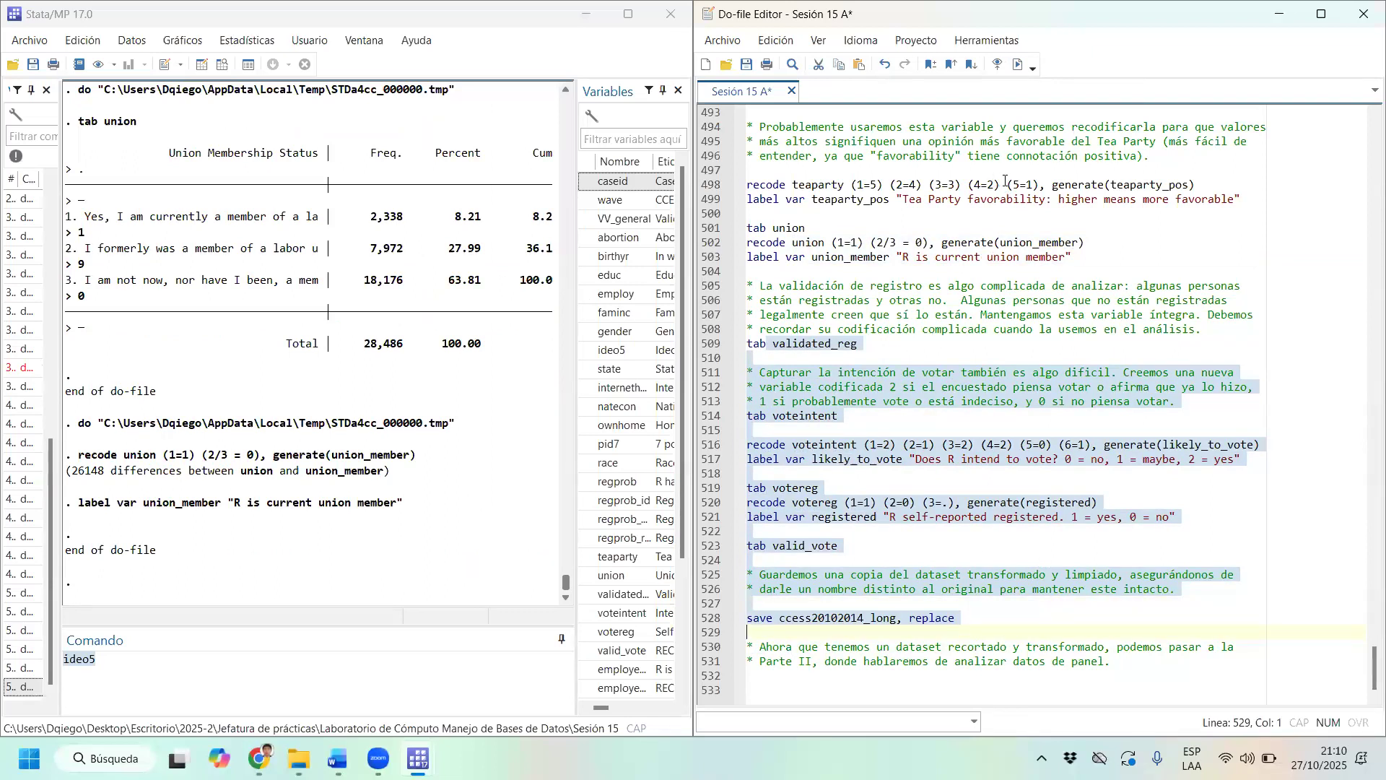
click(1018, 63)
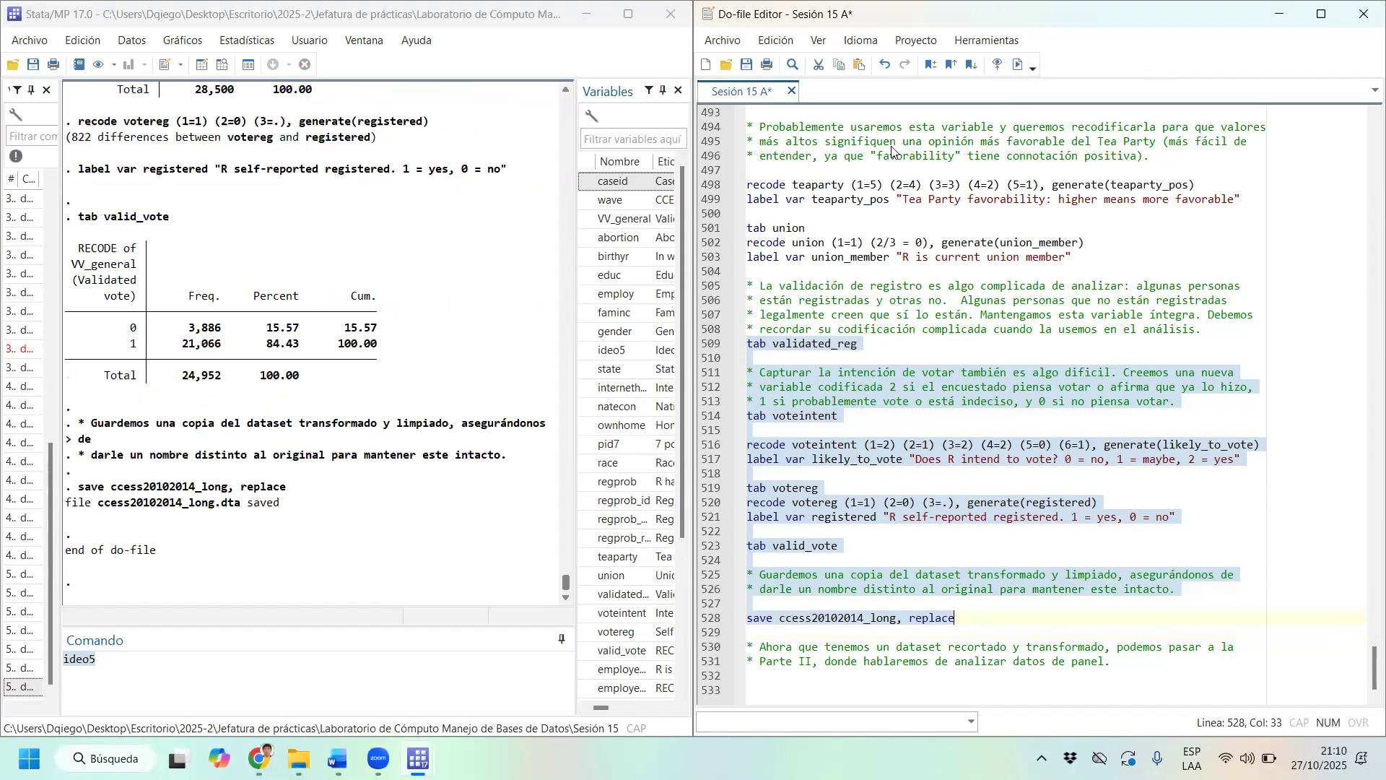
click(746, 65)
drag(1365, 647, 1365, 118)
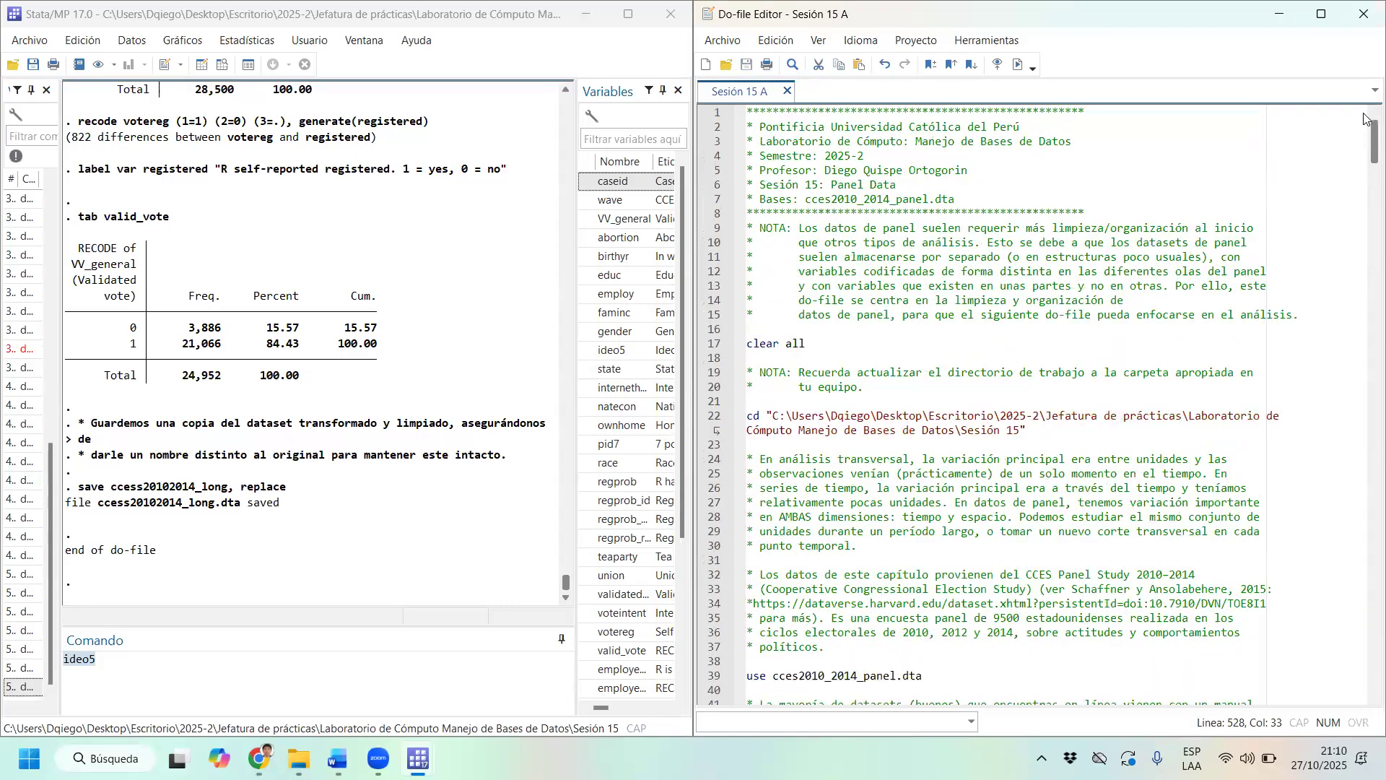
Insert a blank line below the header block of the Sesión 15 A do-file and save the file.
click(1129, 210)
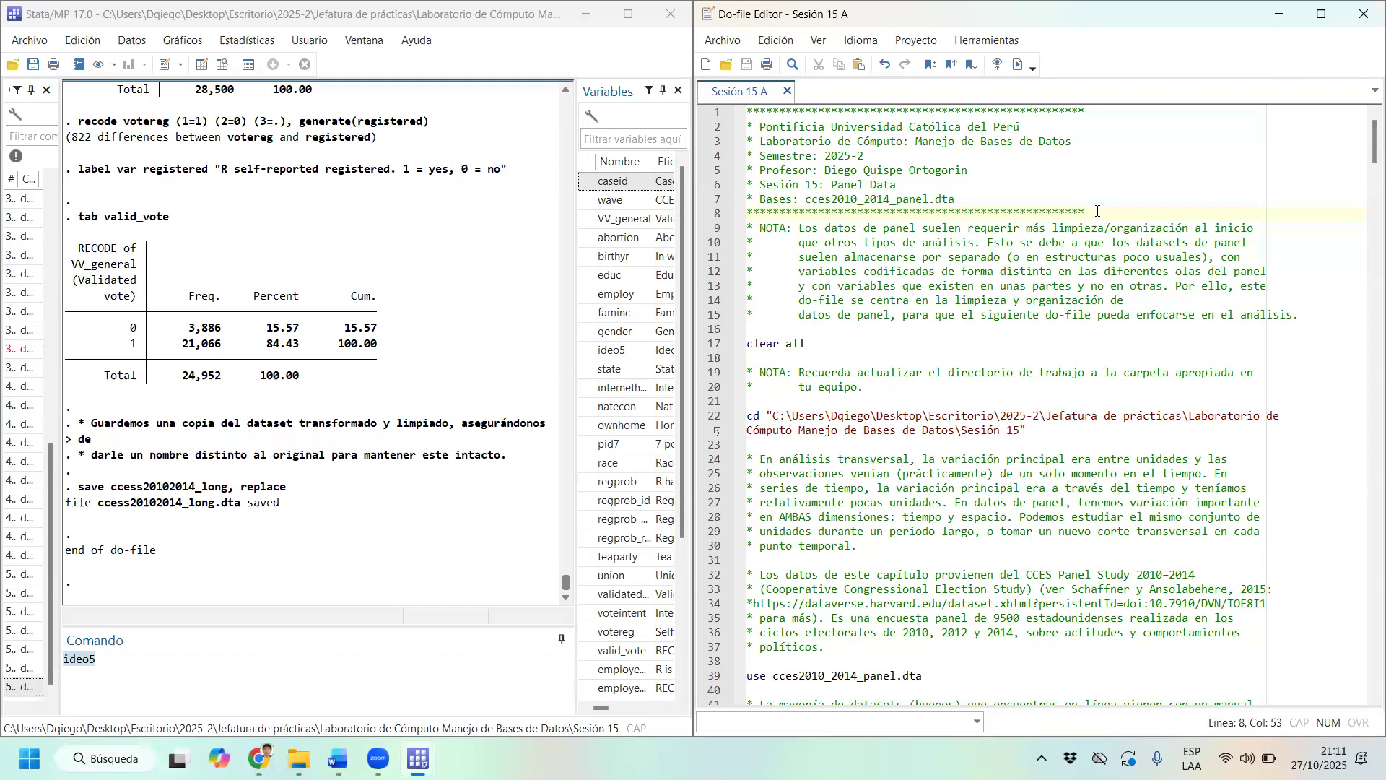
key(Return)
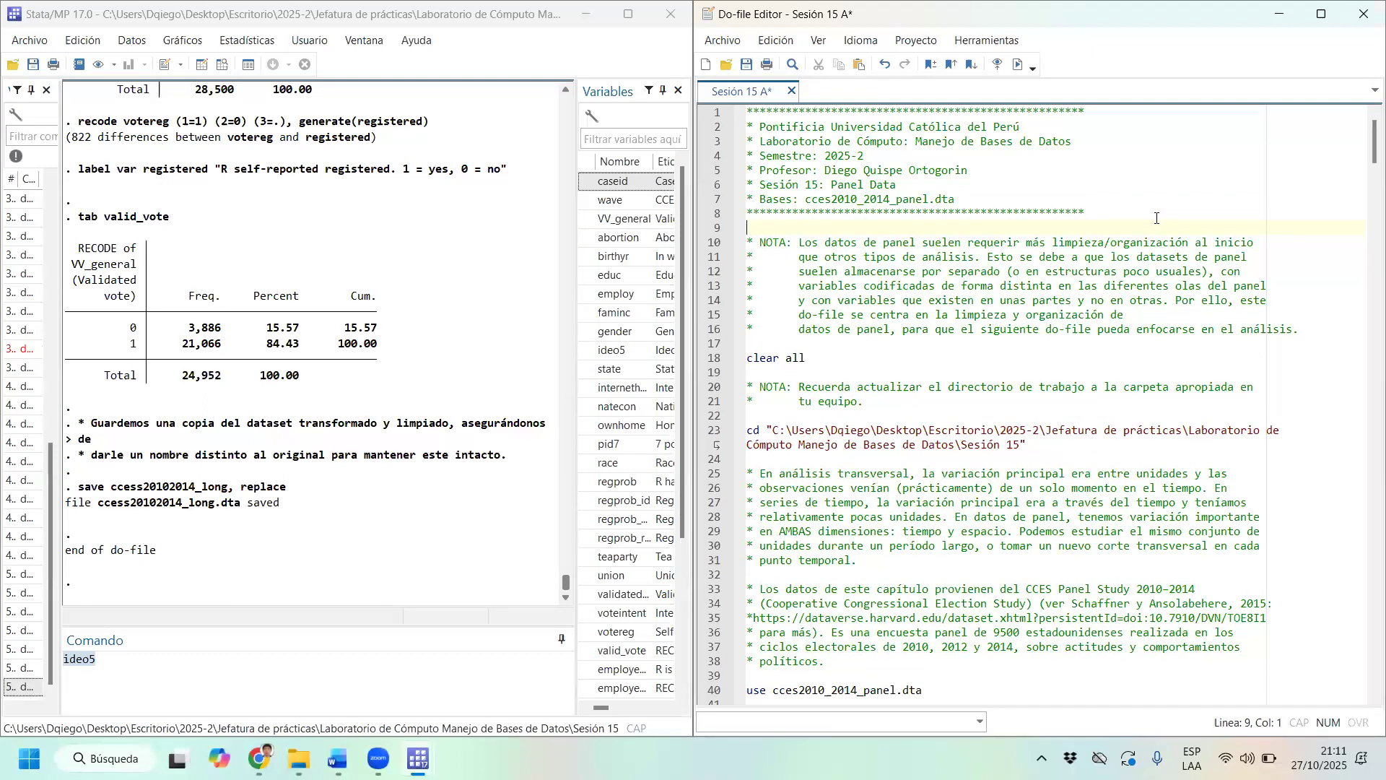
click(747, 65)
Open the Sesión 15 B do-file, and check the save ccess20102014_long command in Sesión 15 A before returning to it.
click(726, 65)
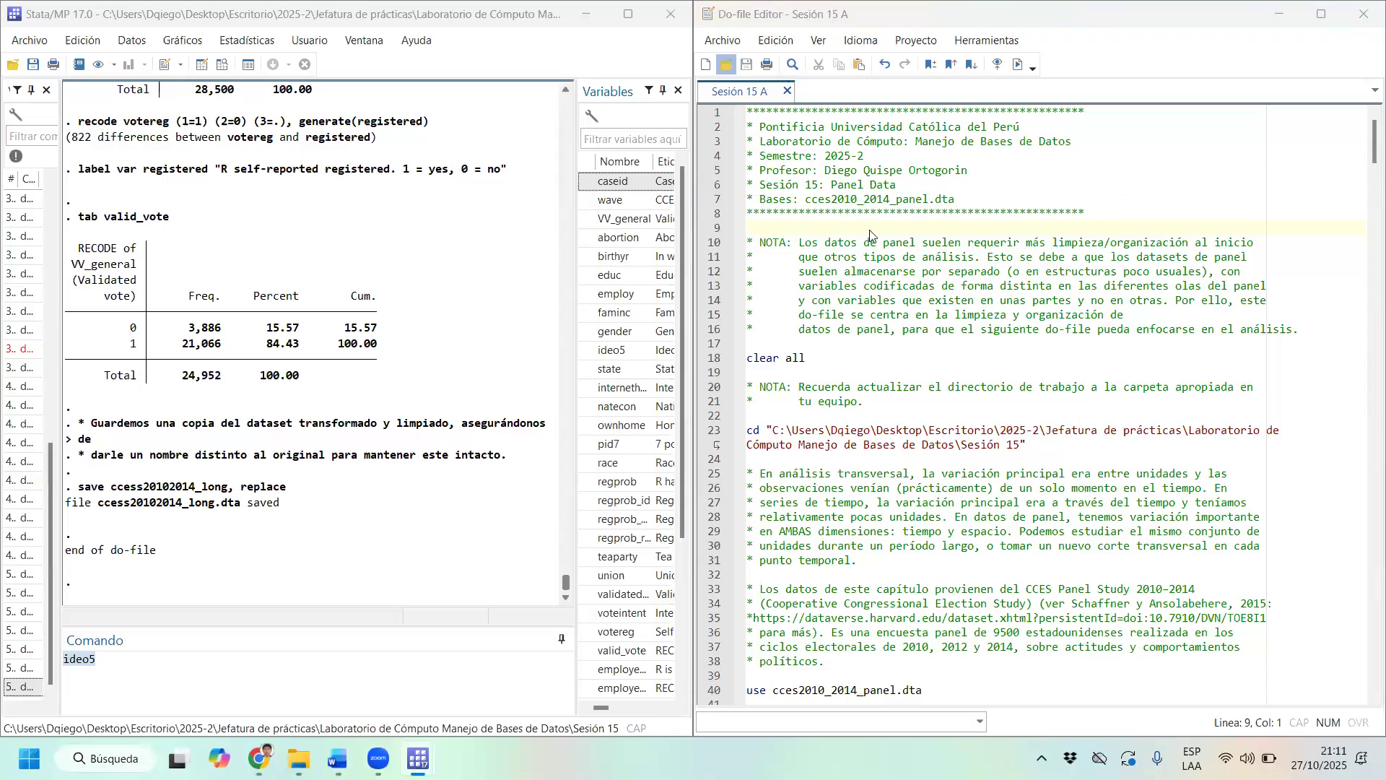
double_click(918, 308)
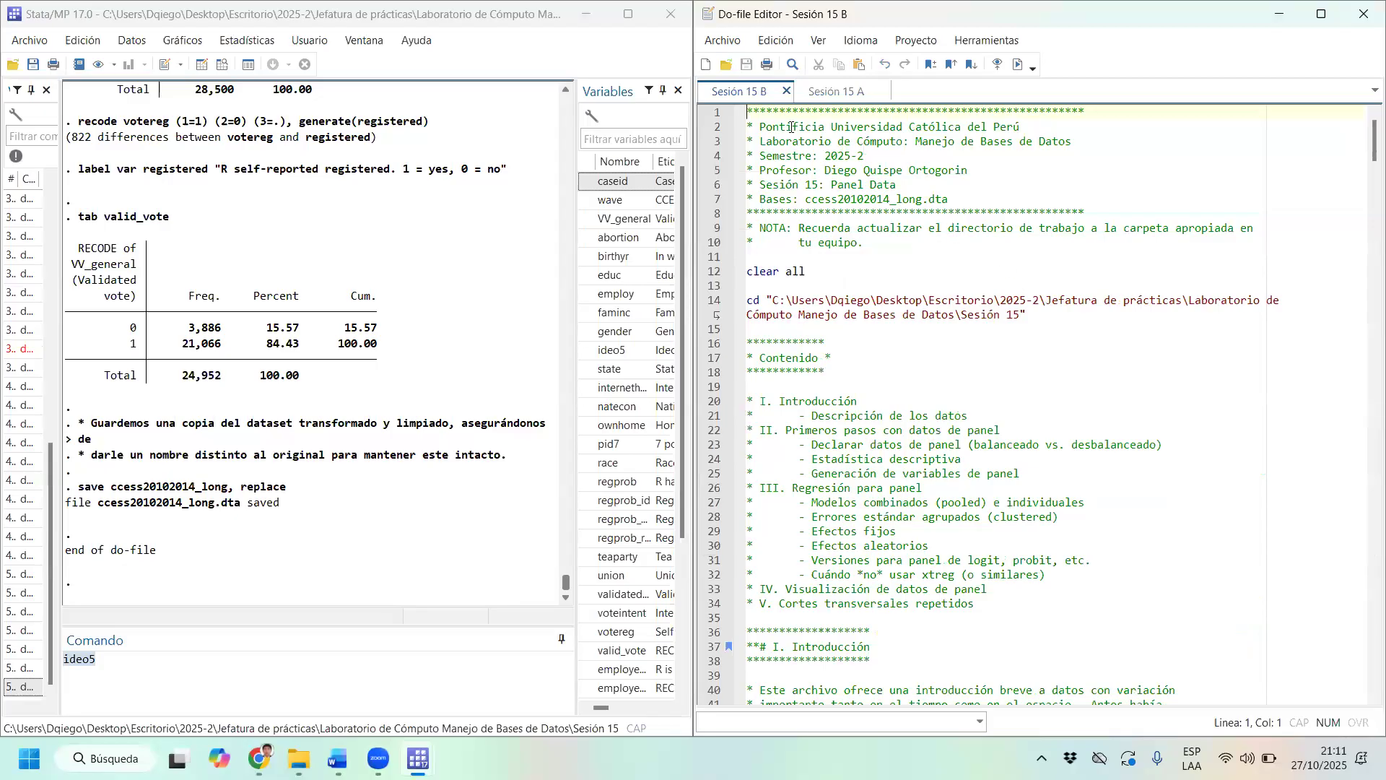
click(815, 93)
drag(1359, 280, 1366, 678)
drag(993, 619, 744, 619)
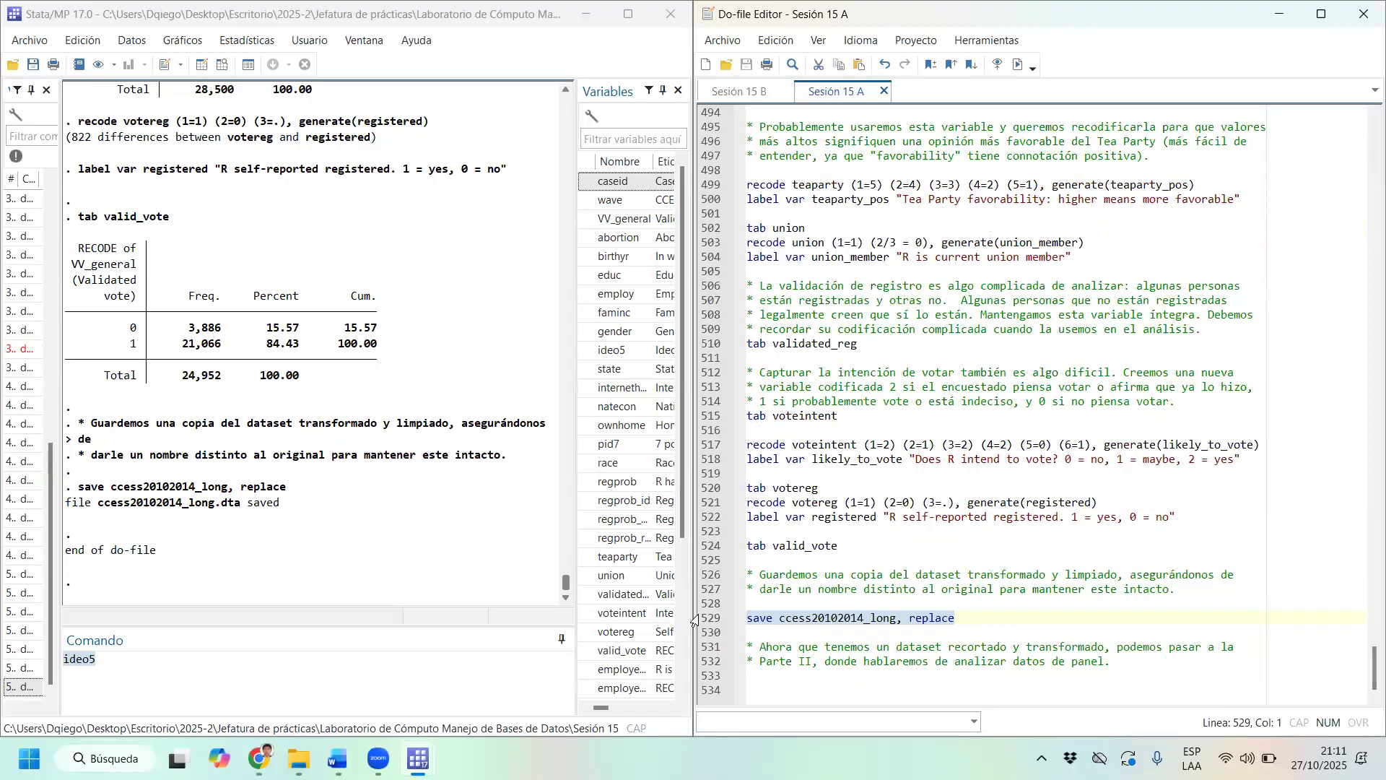
click(735, 92)
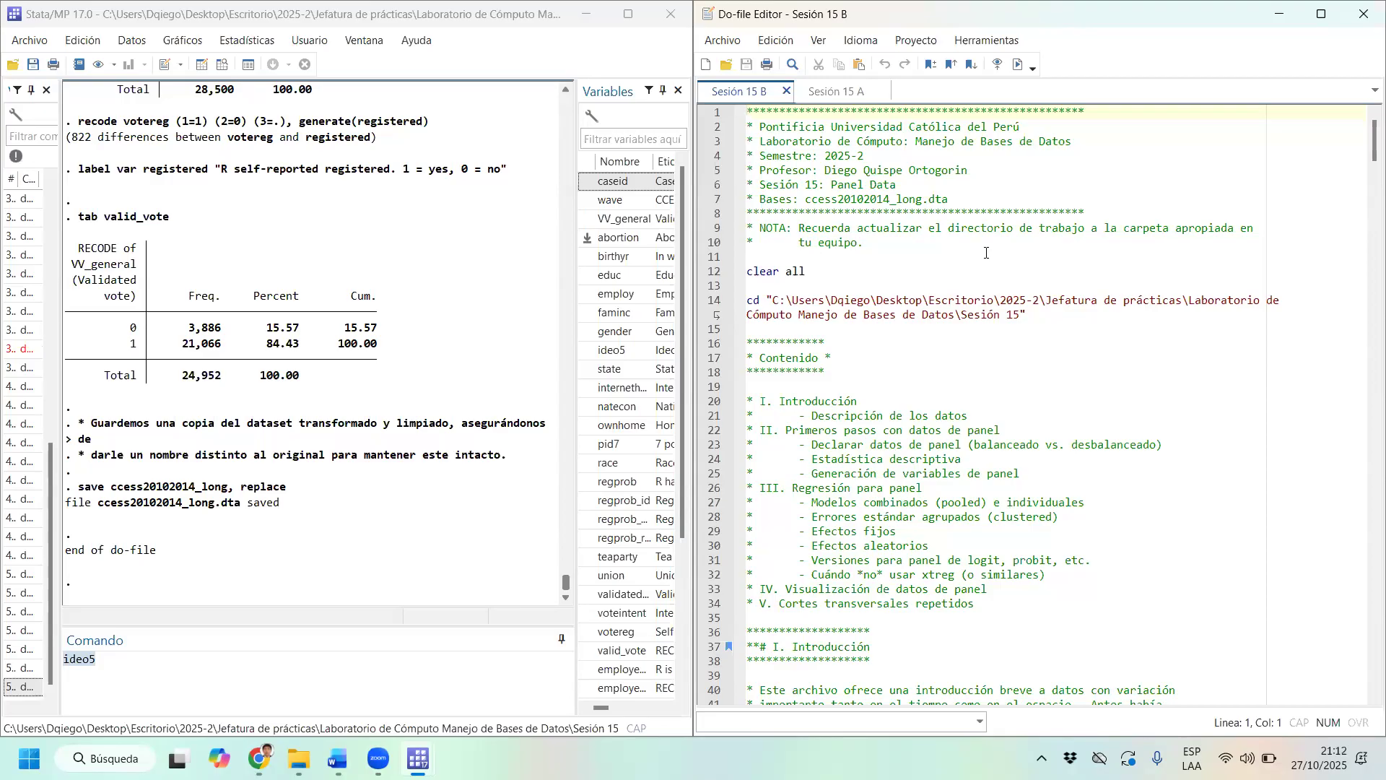
Review the Sesión 15 B contents outline and introduction on repeated cross-sections and panel data, up to the data description section.
scroll(950, 351, down, 2)
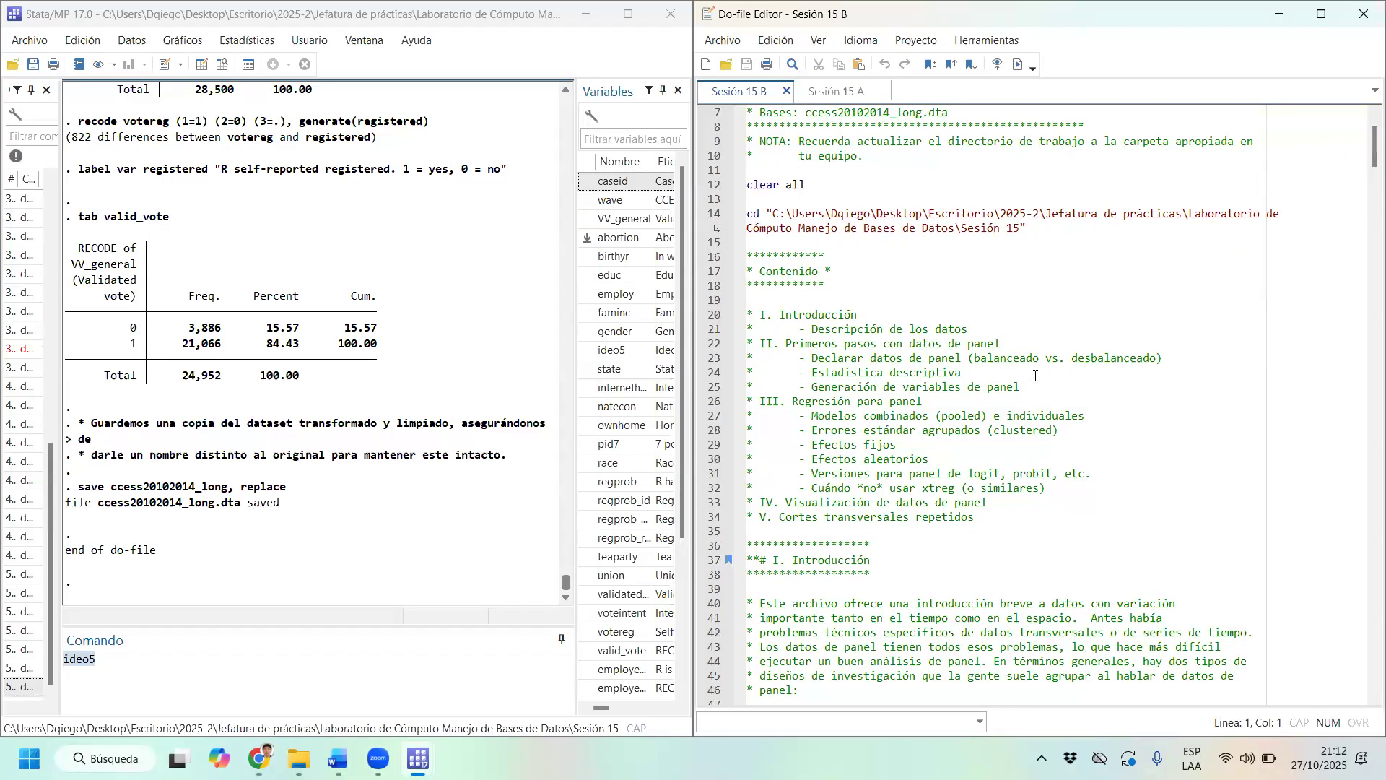
drag(1021, 388, 706, 315)
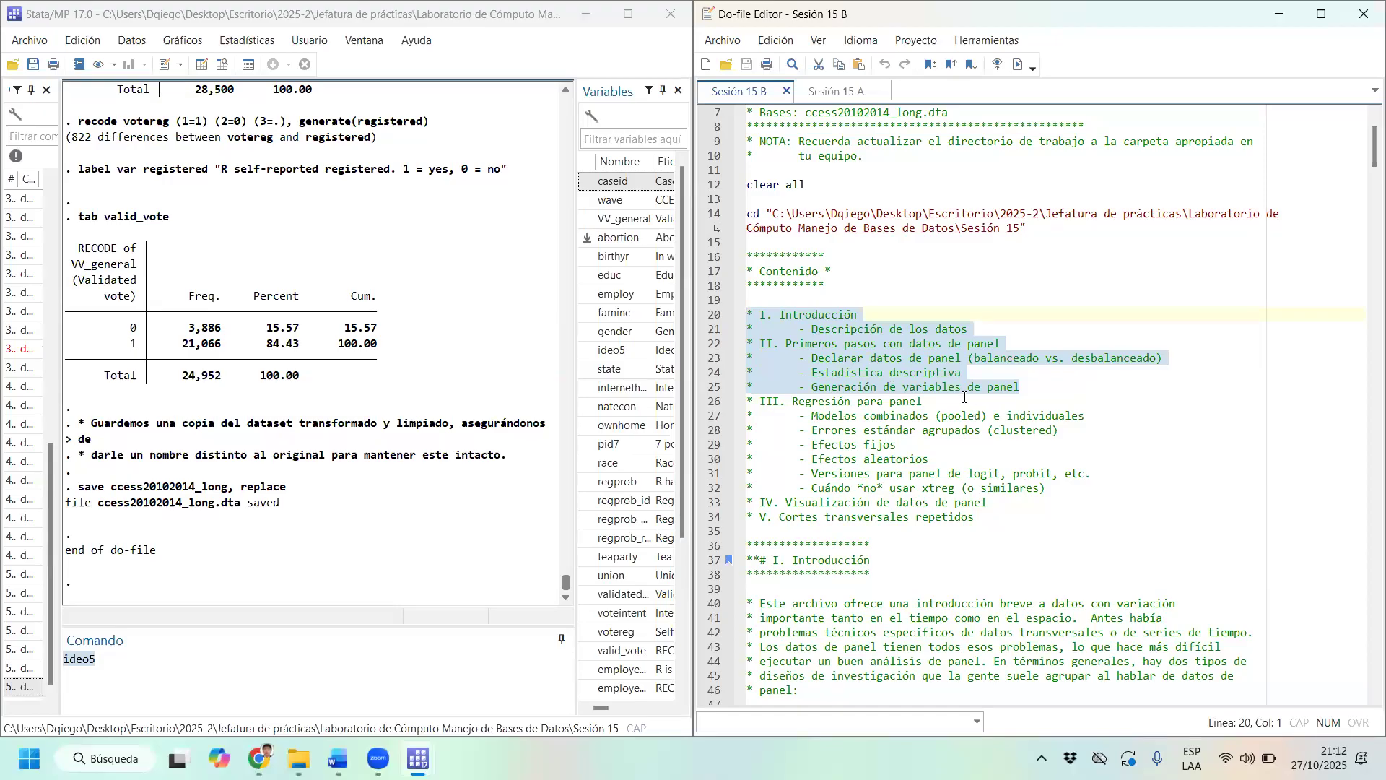
drag(764, 403, 1043, 516)
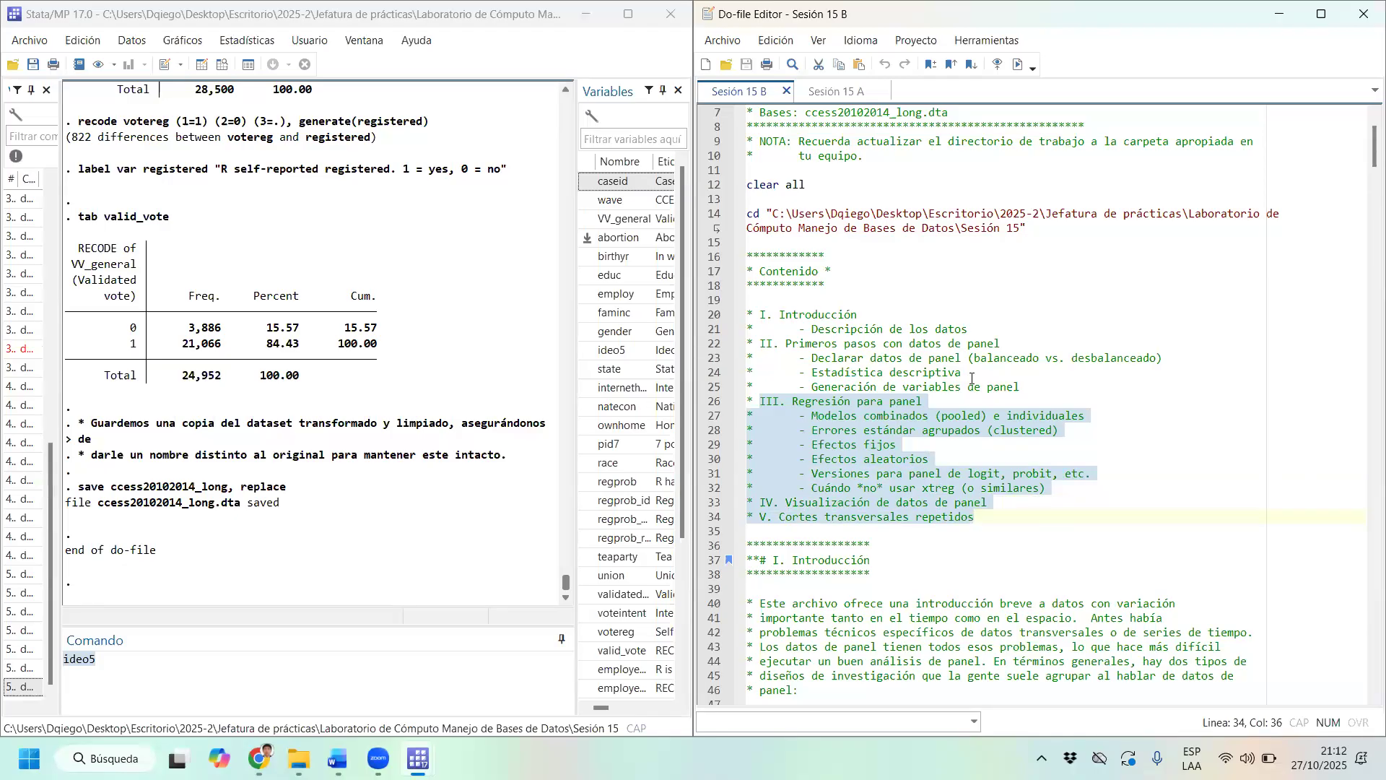
scroll(971, 378, down, 8)
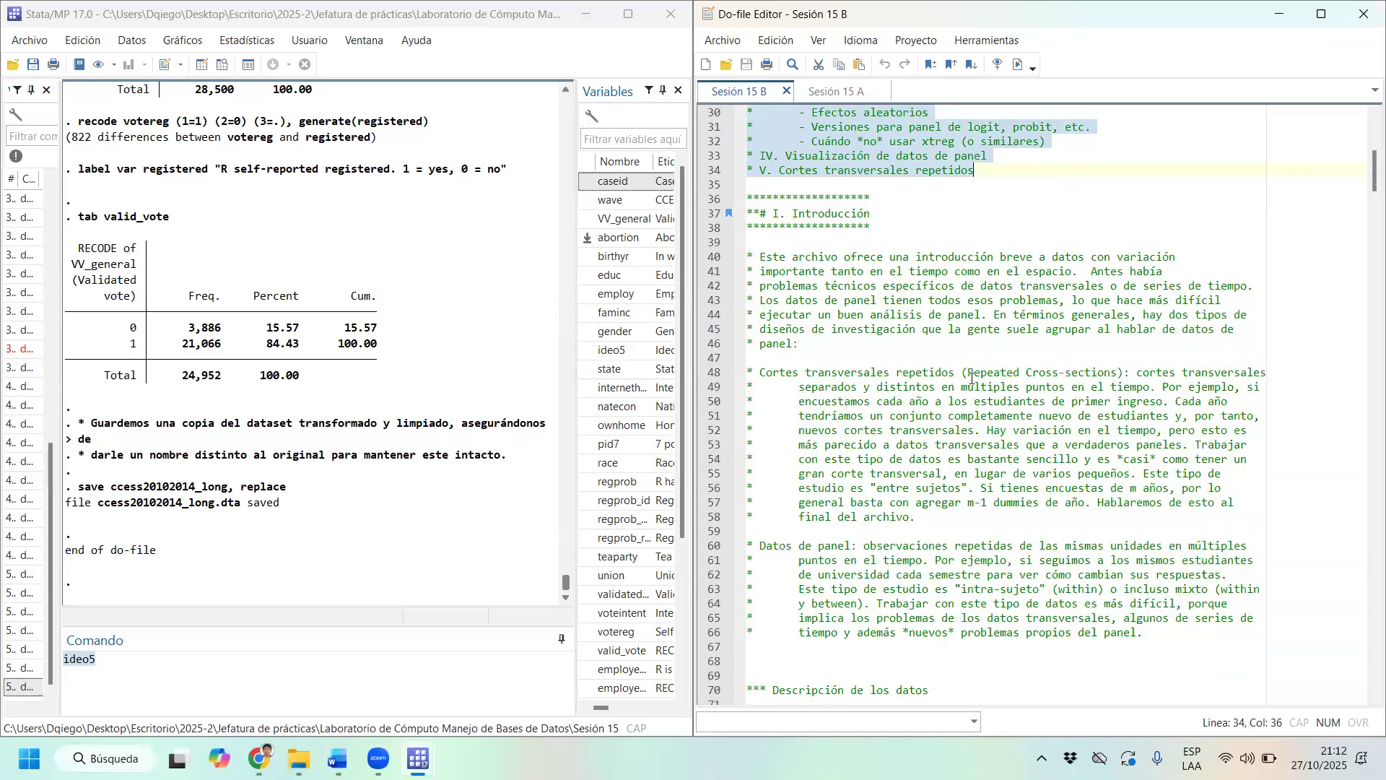
scroll(971, 378, down, 11)
scroll(971, 378, down, 2)
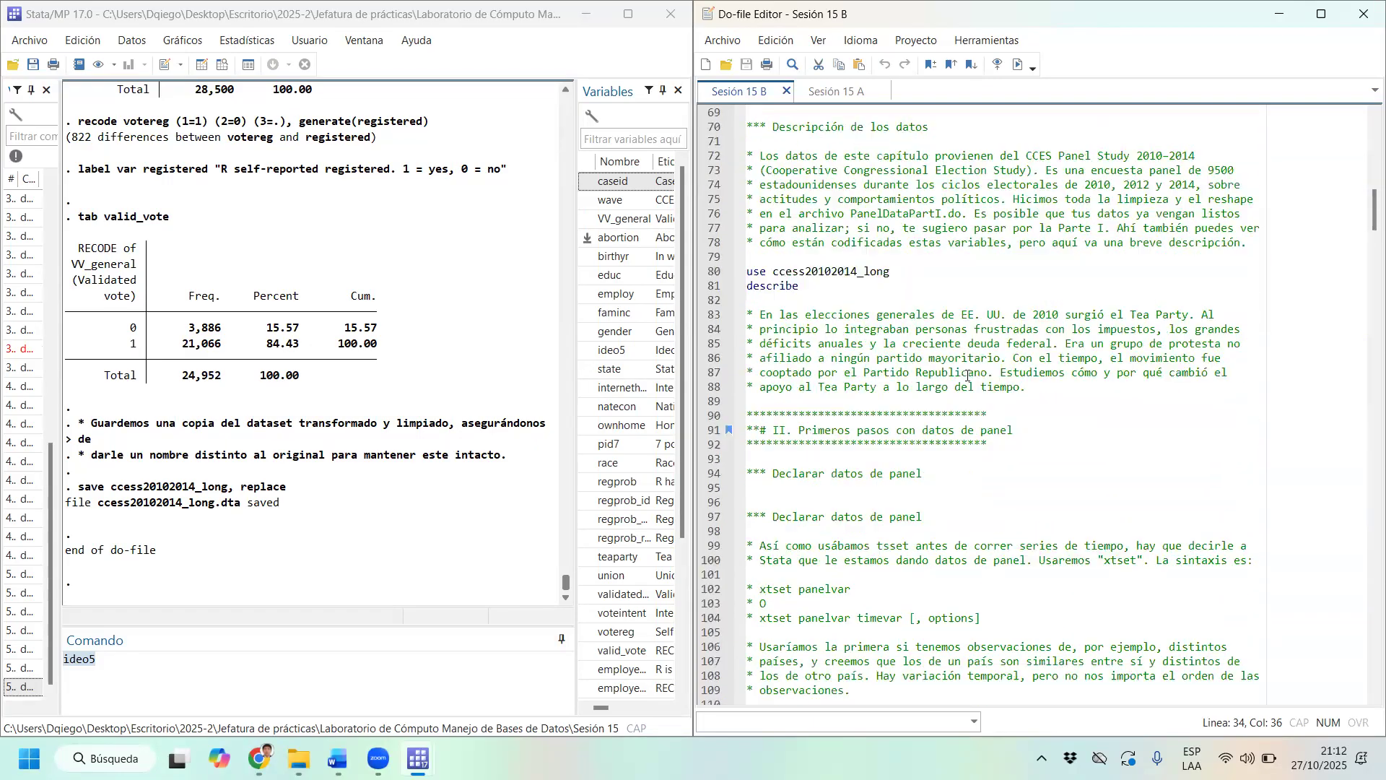
Run the use ccess20102014_long and describe lines to load the cleaned dataset and list its variables.
double_click(820, 272)
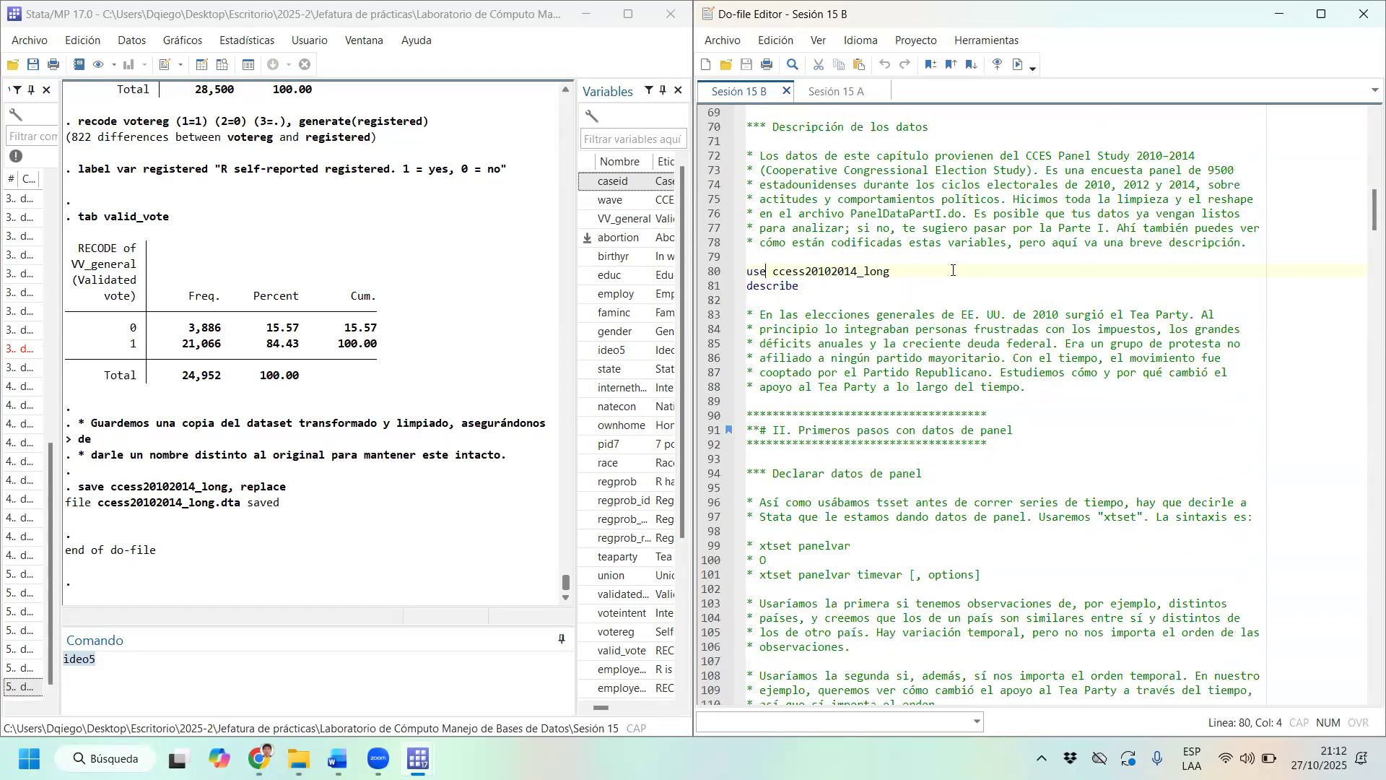
click(1018, 64)
double_click(762, 286)
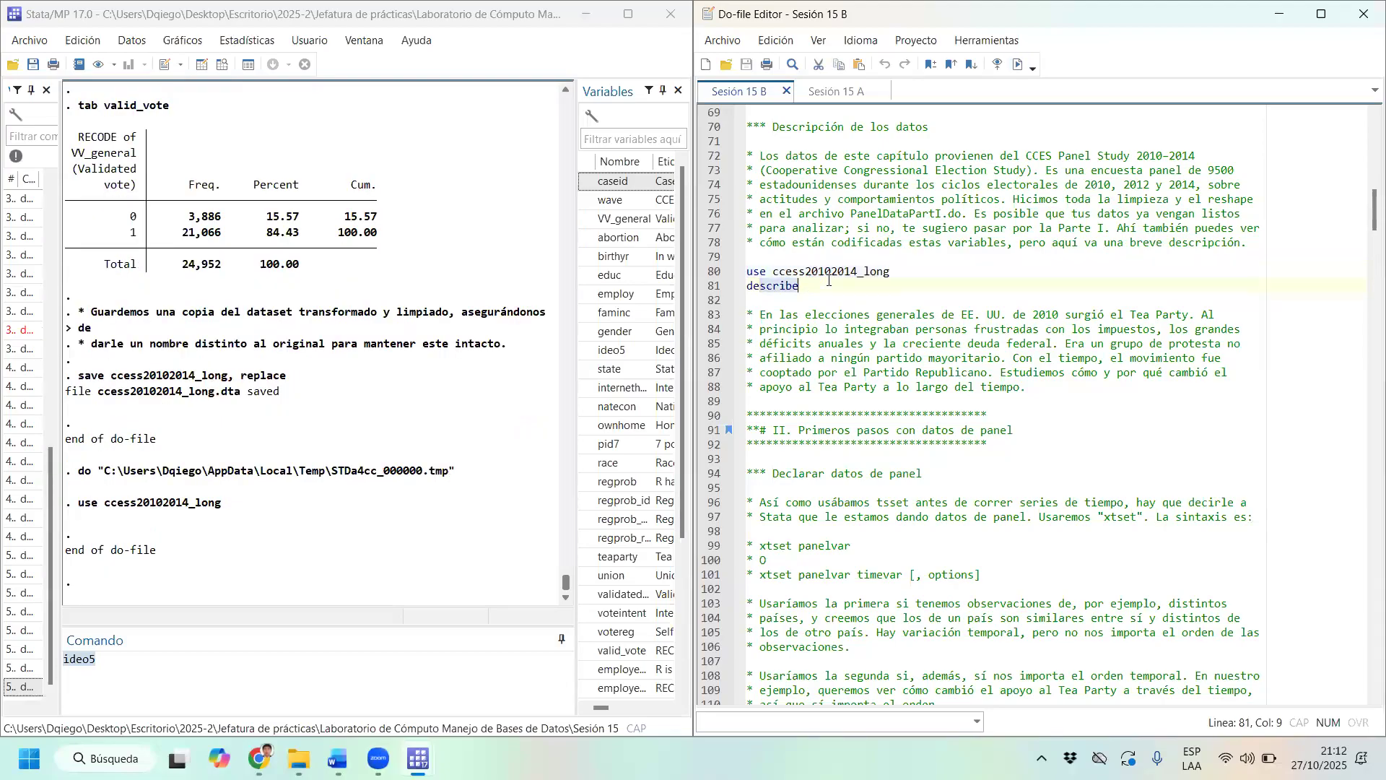
click(1018, 64)
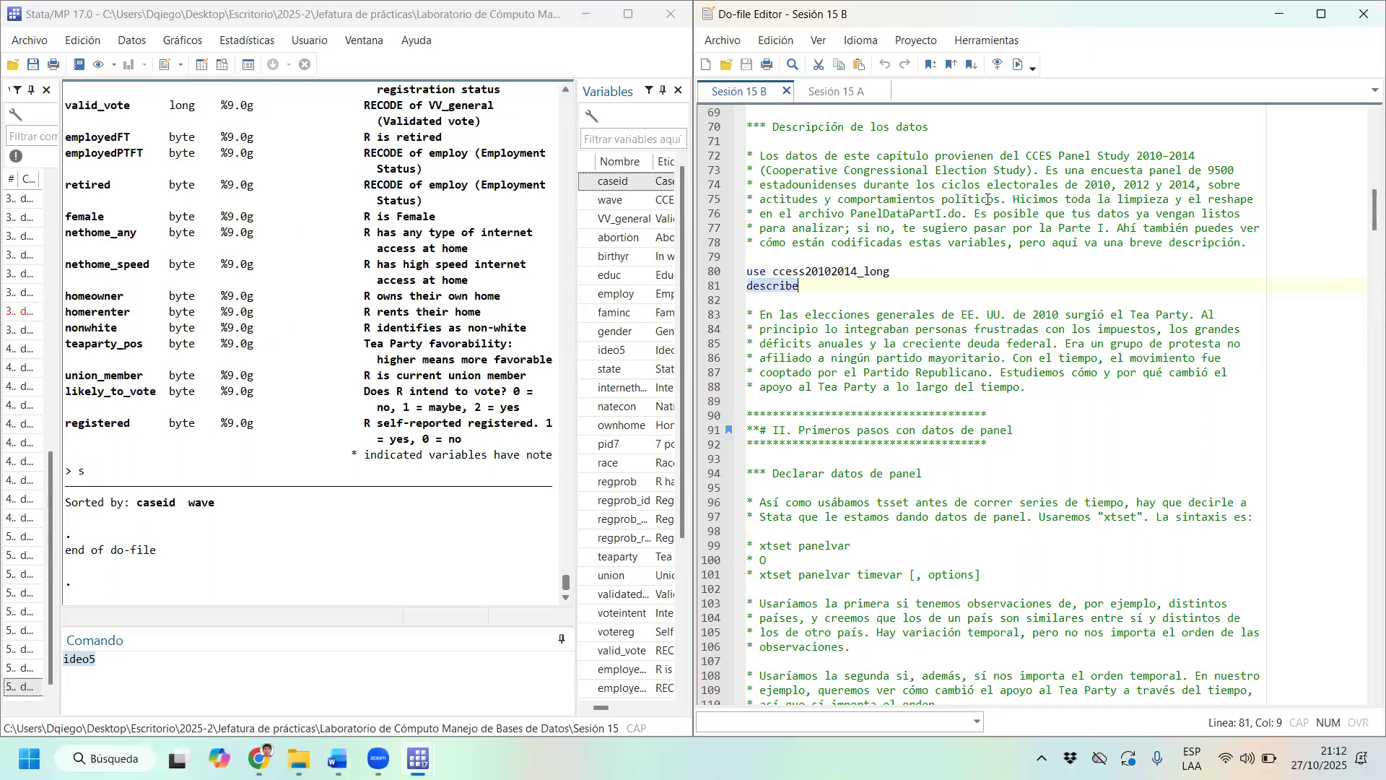
Separate the xt prefix from set with a space in the xtset caseid wave line, and rejoin them.
scroll(987, 199, down, 12)
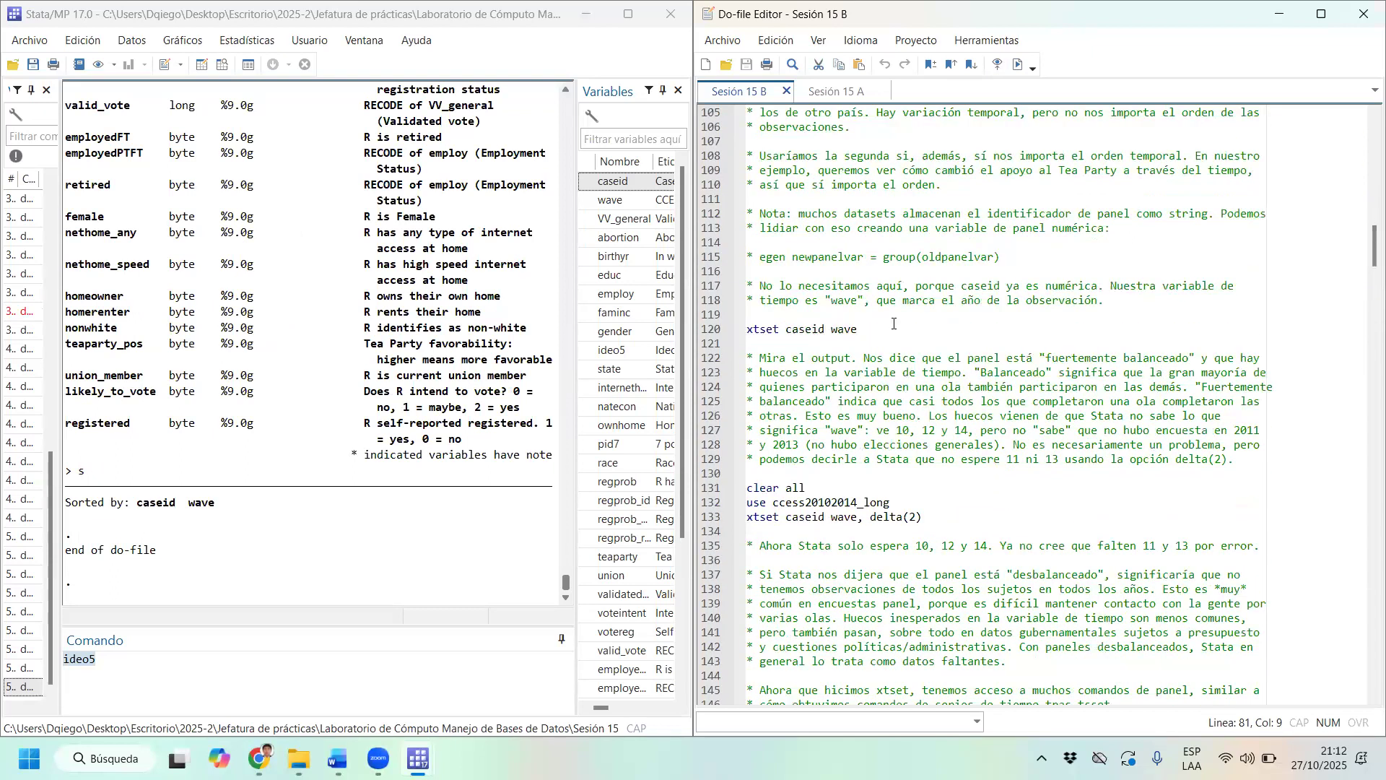
drag(870, 329, 746, 329)
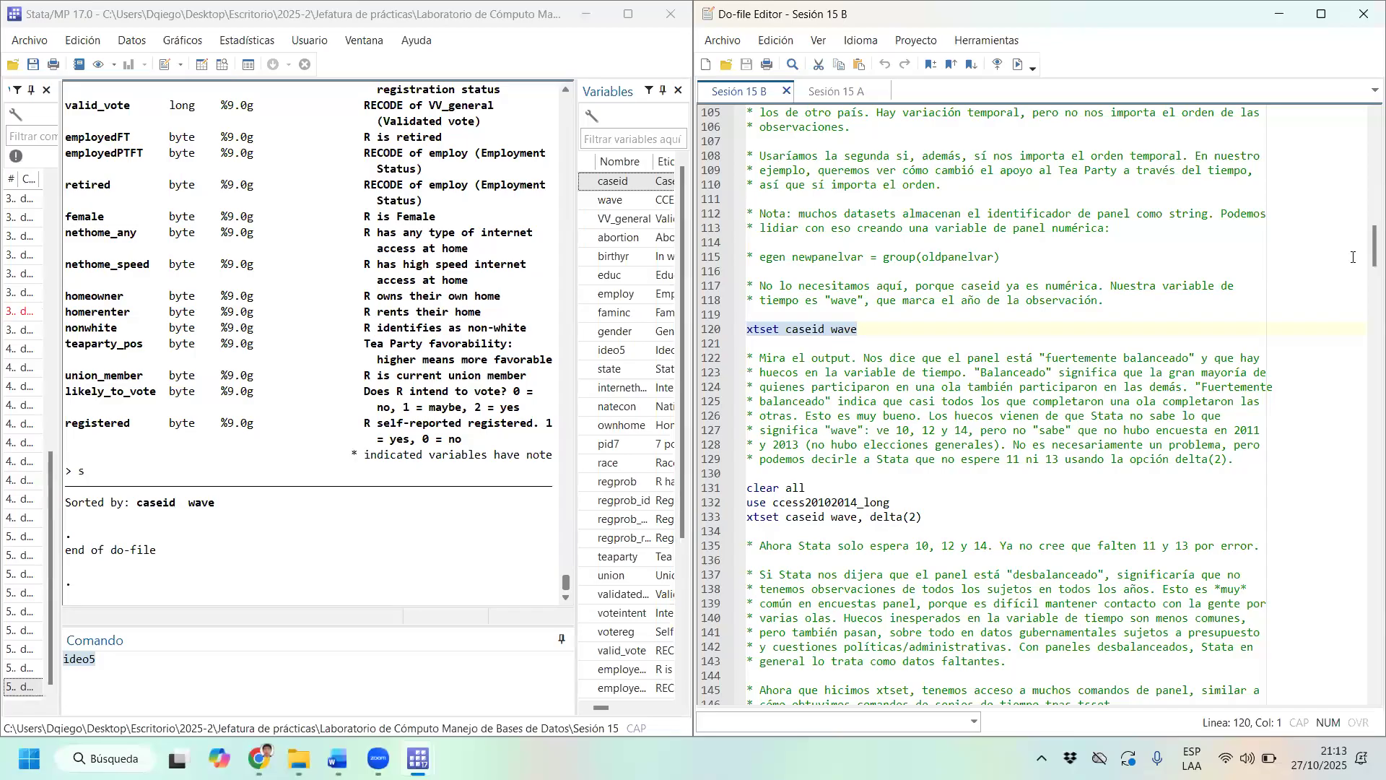
key(Right)
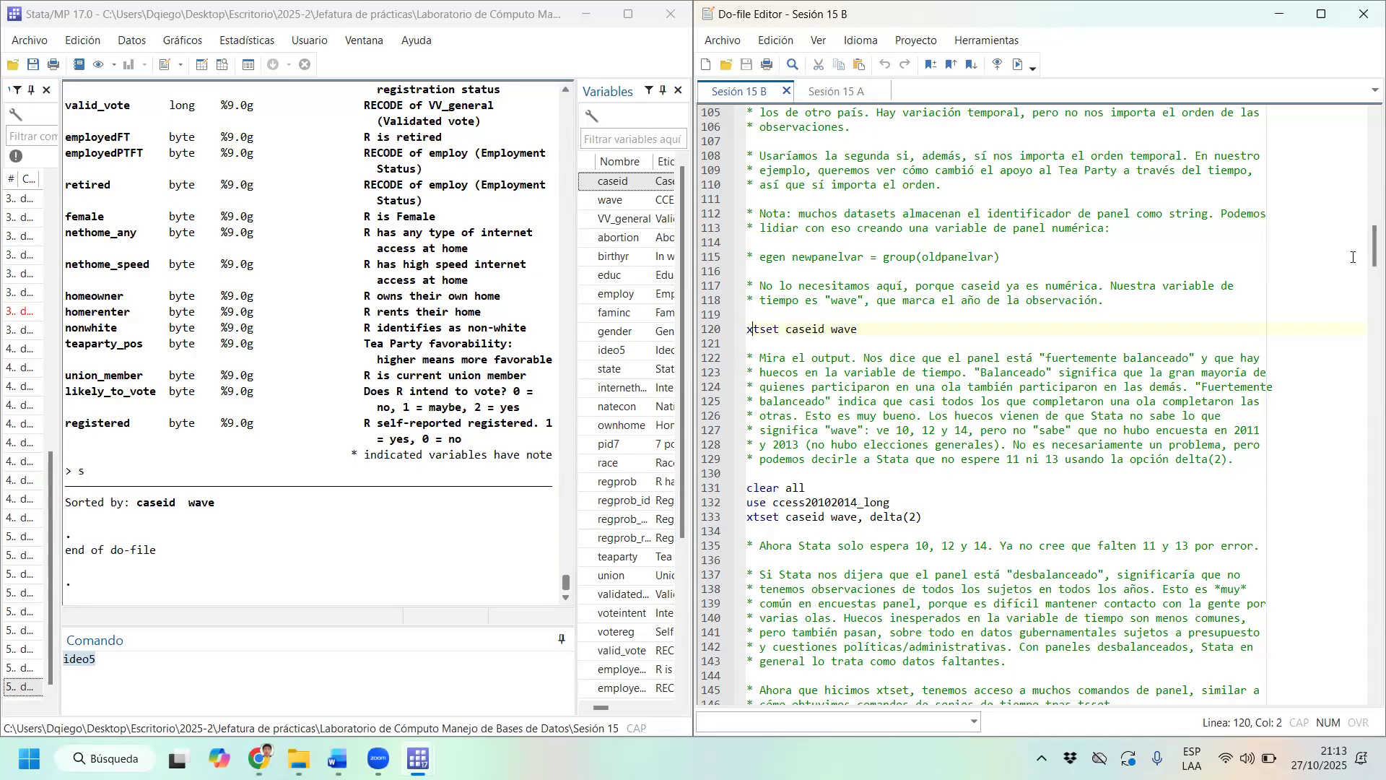
key(shift+Left)
key(shift+Left)
key(shift+Left)
key(shift+Left)
key(shift+Left)
key(Right)
key(Left)
key(Right)
key(Right)
key(Right)
key(shift+Left)
key(shift+Left)
key(shift+Left)
key(Left)
key(Left)
key(Left)
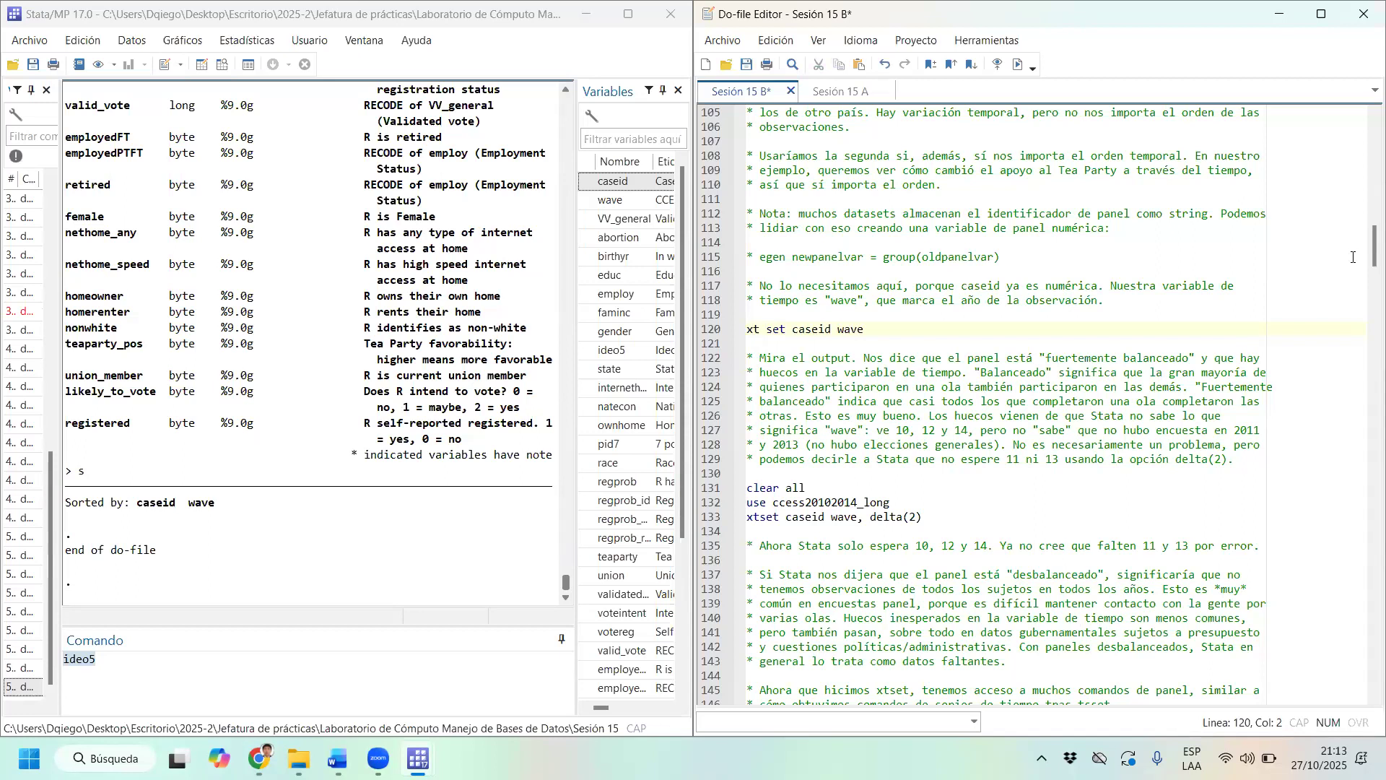
key(Right)
key(Right)
key(BackSpace)
Run xtset caseid wave to declare the panel, and highlight the panel balance note in its output.
drag(831, 329, 786, 329)
mouse_move(857, 330)
mouse_down()
mouse_move(817, 330)
mouse_move(832, 332)
mouse_up()
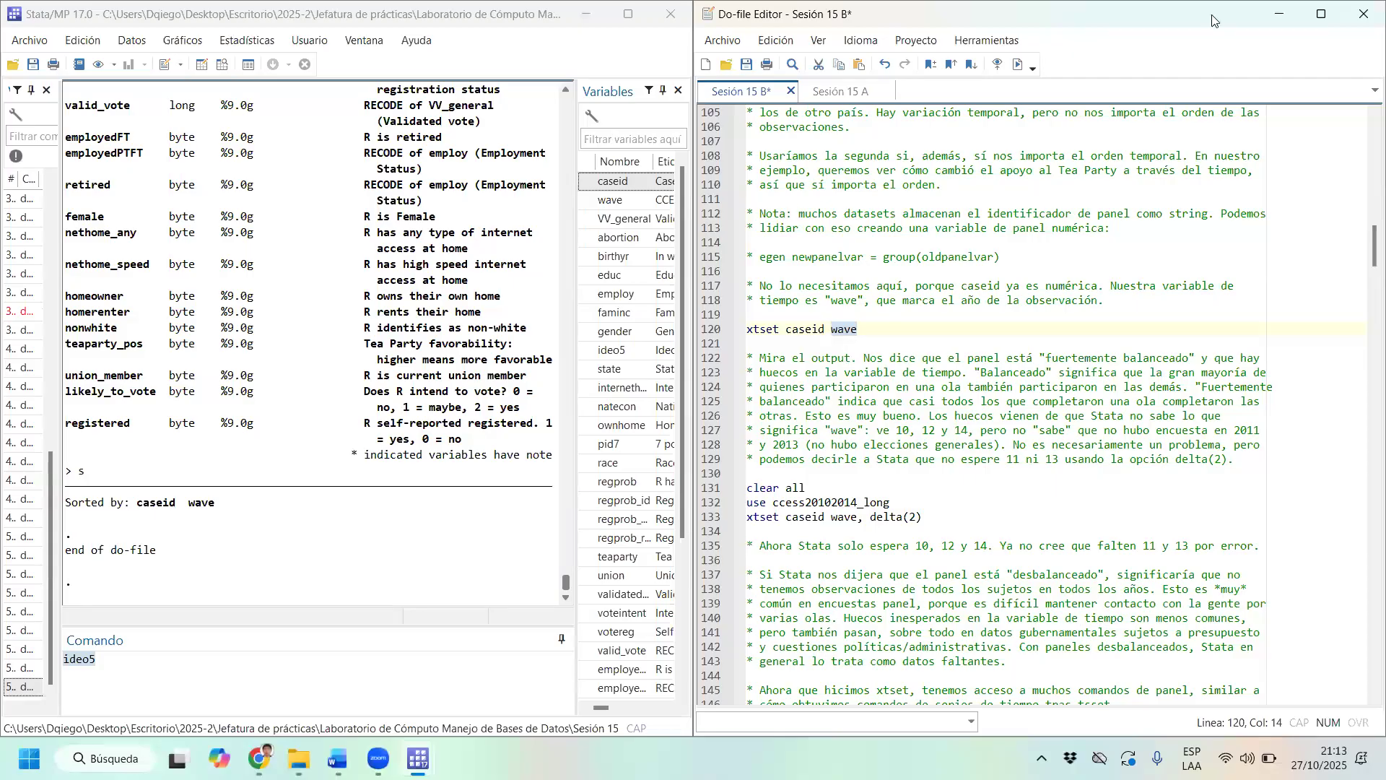
click(1019, 65)
drag(270, 502, 34, 449)
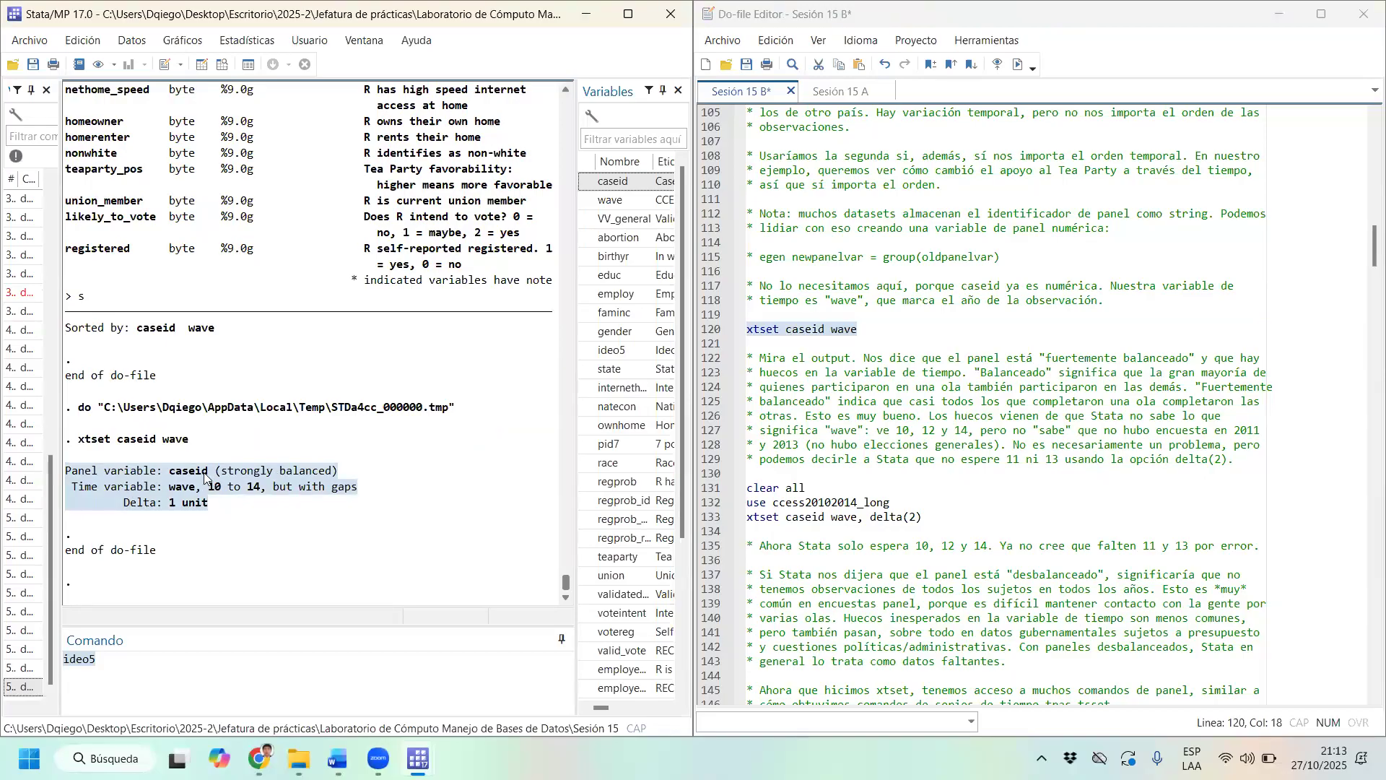
drag(343, 470, 216, 473)
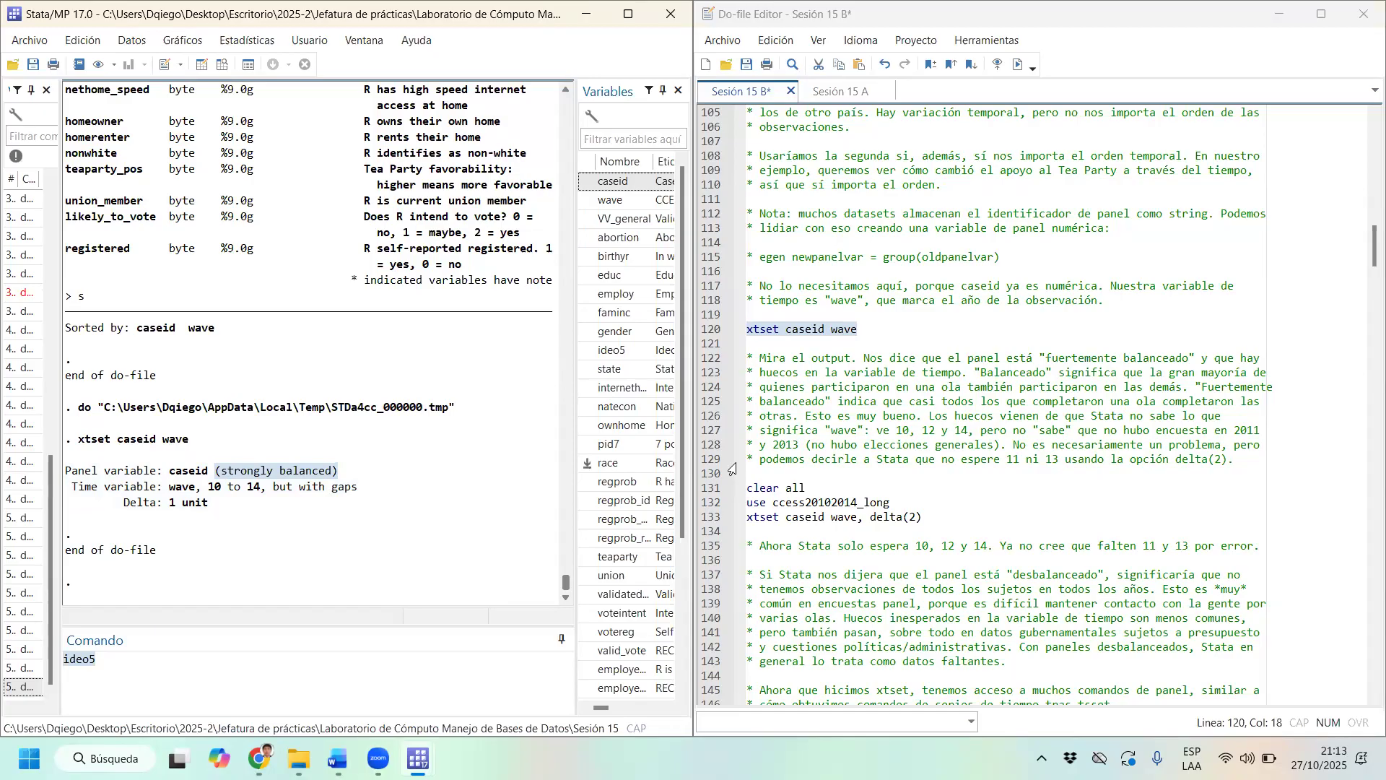
Write the note N*T on a new line below xtset caseid wave, and highlight the time variable range in the results.
click(874, 323)
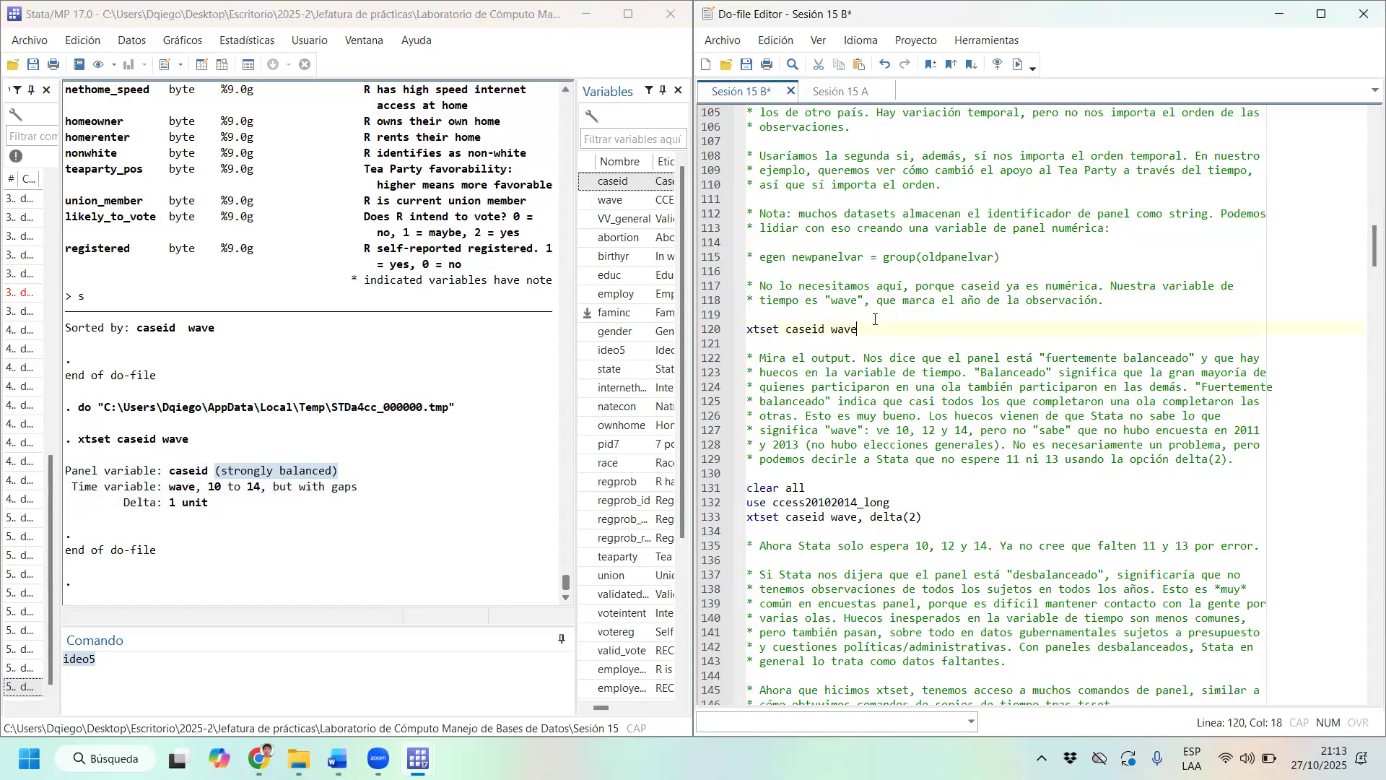
key(Return)
key(Caps_Lock)
text(N)
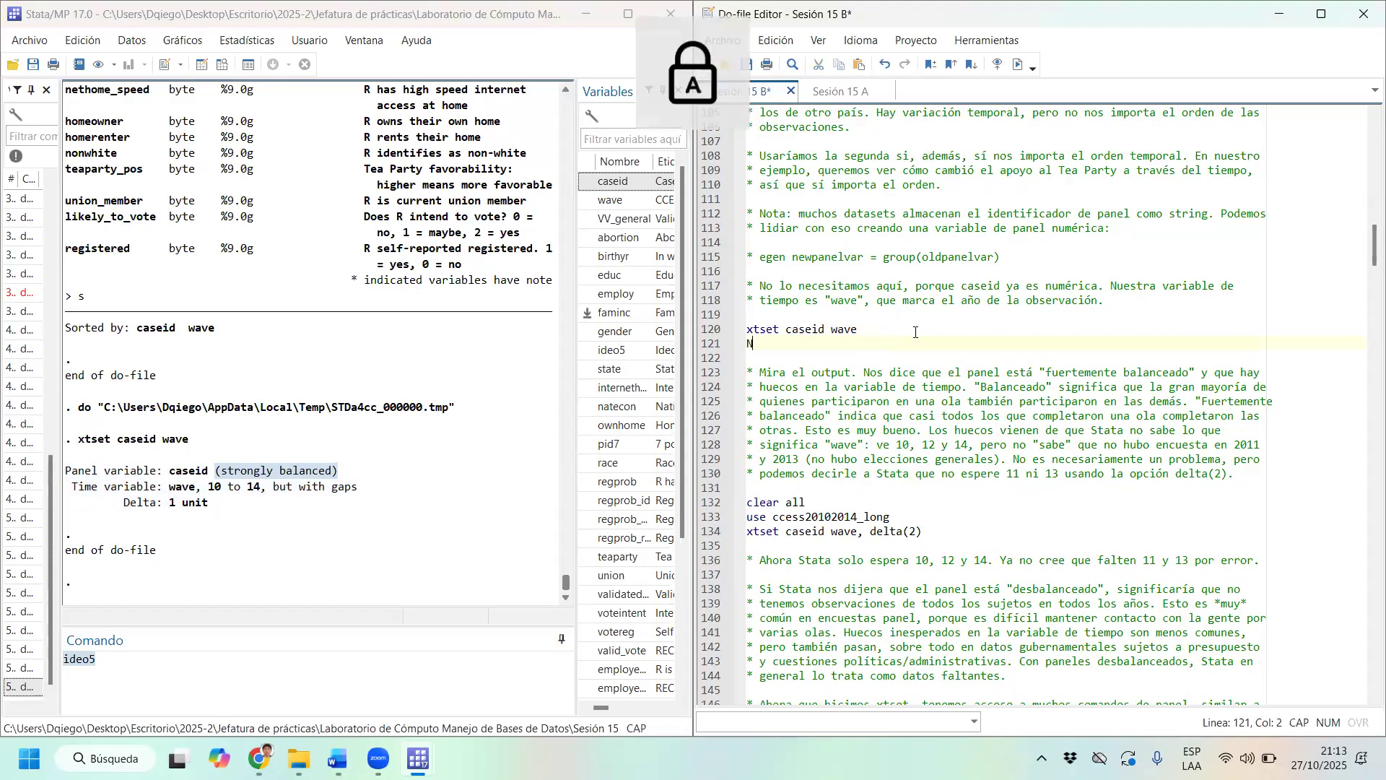
text( T)
key(Left)
key(BackSpace)
text(*)
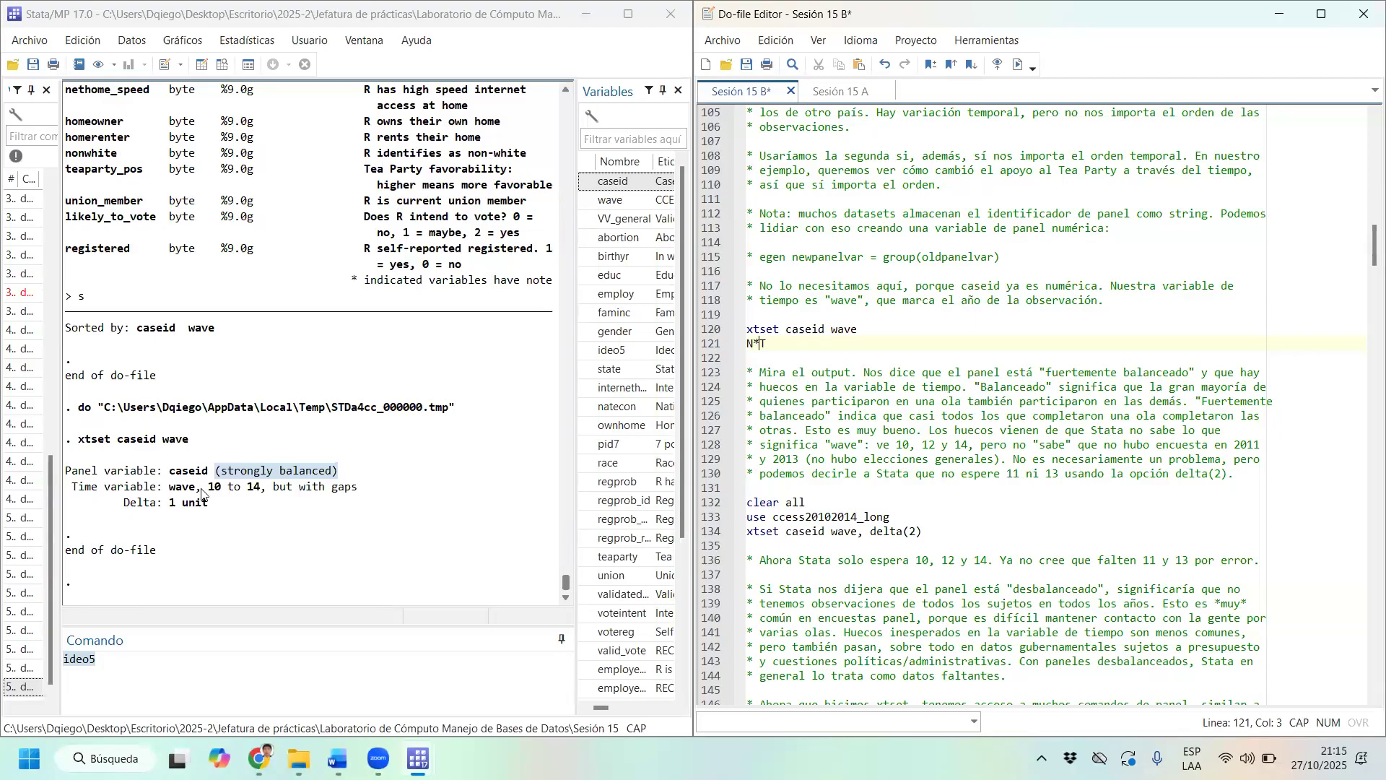
drag(85, 492, 263, 492)
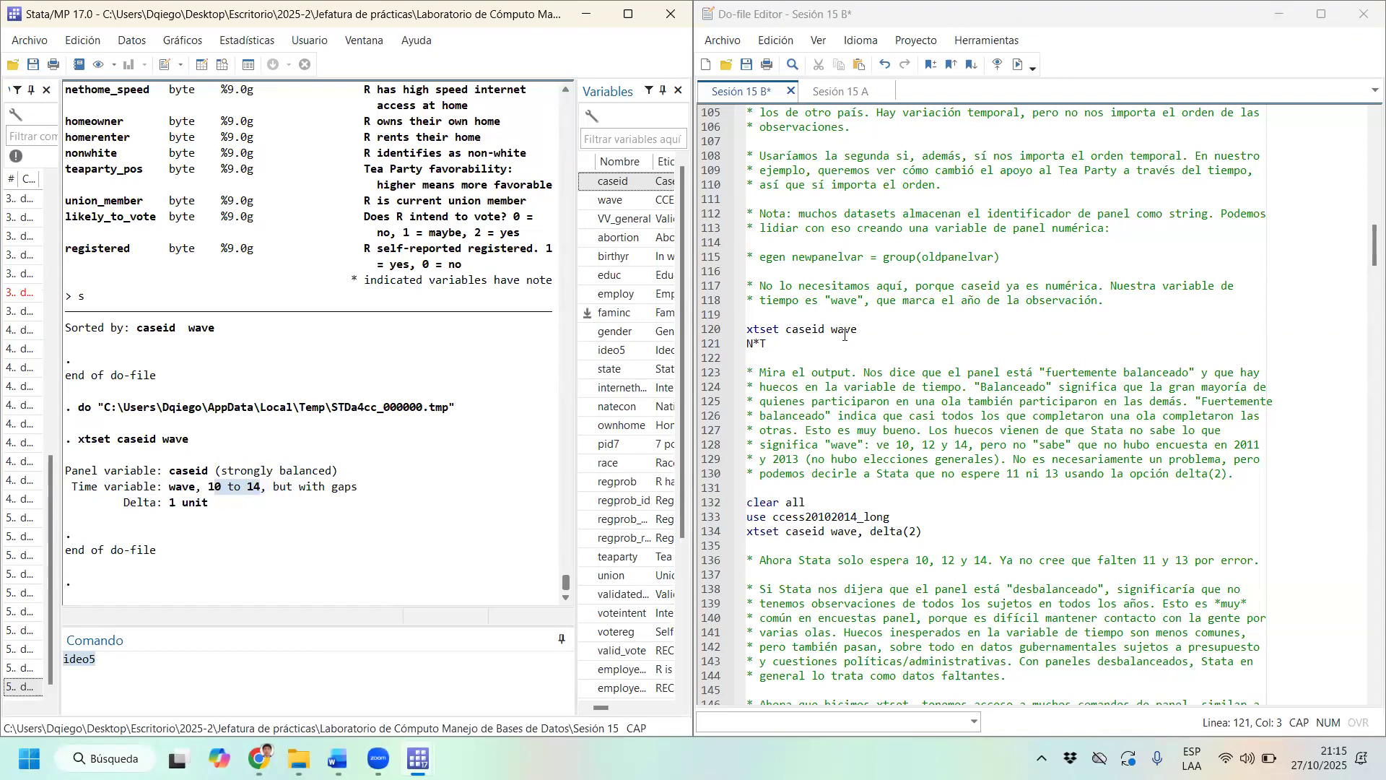
Delete the N*T note and its extra line below the xtset command.
click(1112, 347)
key(BackSpace)
key(BackSpace)
key(BackSpace)
key(Delete)
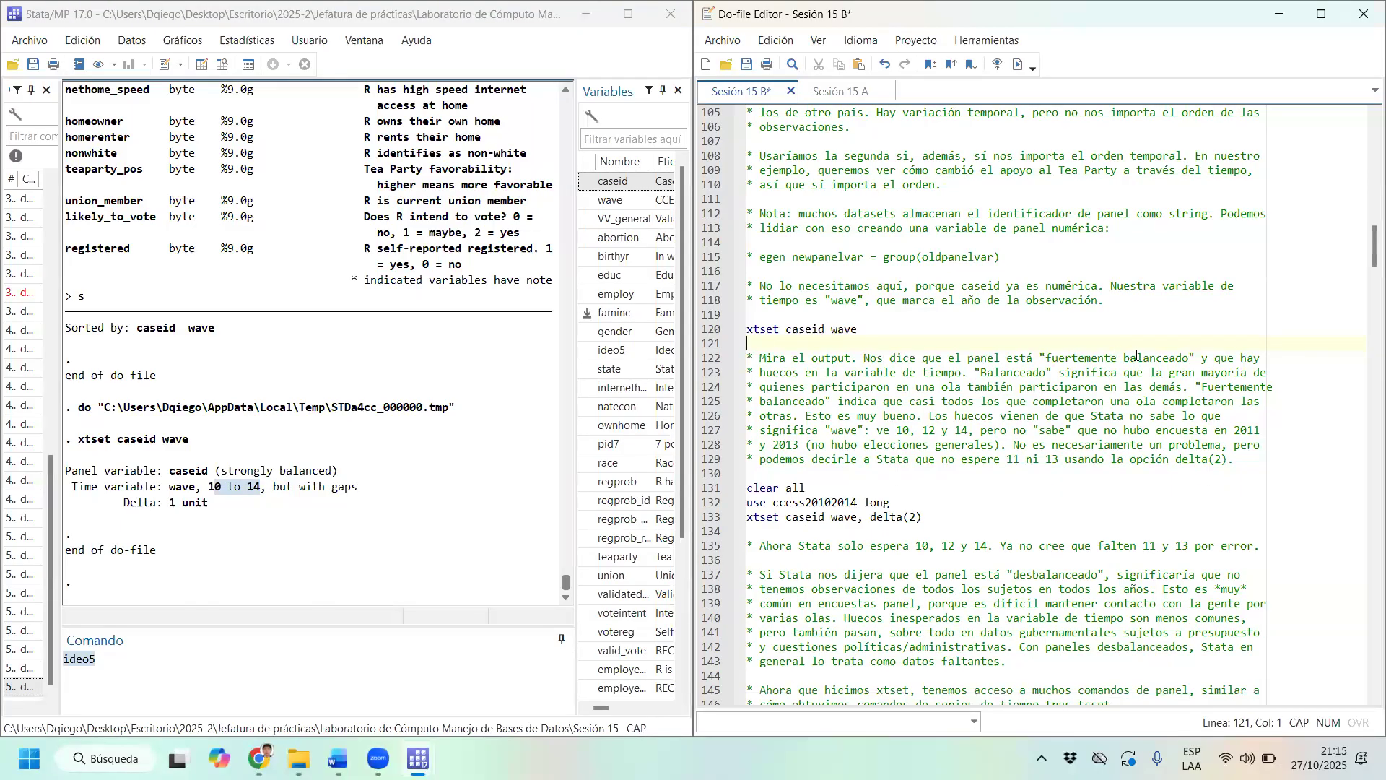
Examine the delta reported in the results against the panel variable, time variable and delta(2) option of the second xtset command.
scroll(1111, 373, down, 3)
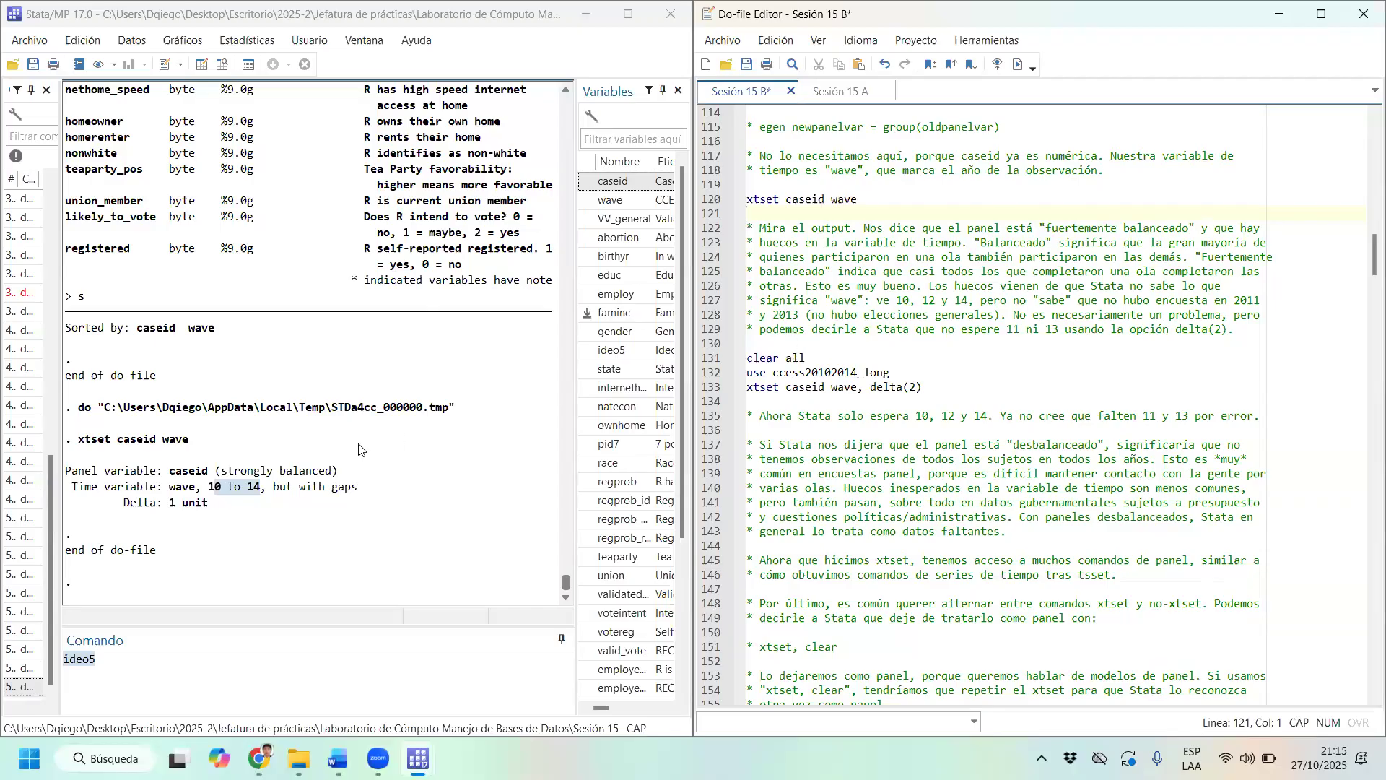
drag(215, 508, 104, 505)
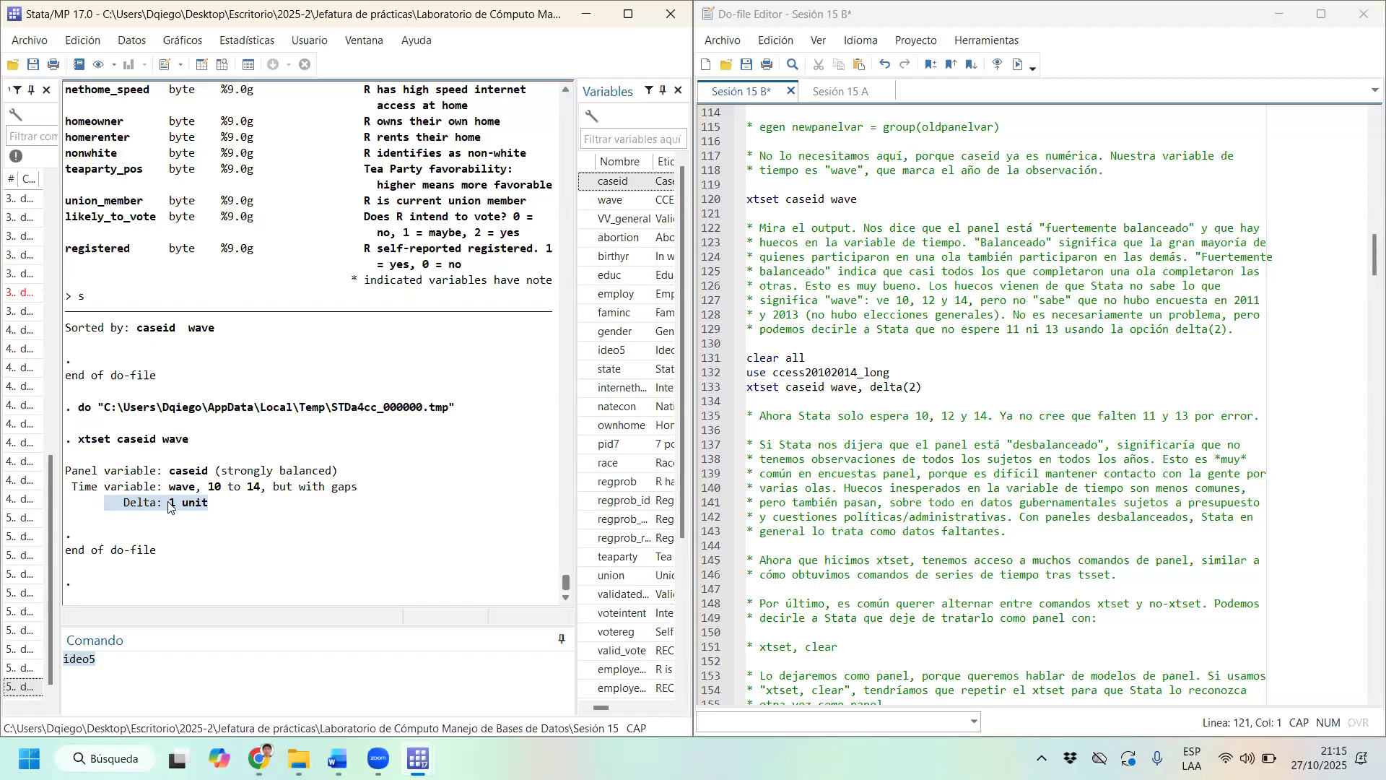
click(223, 507)
drag(92, 505, 196, 503)
click(727, 388)
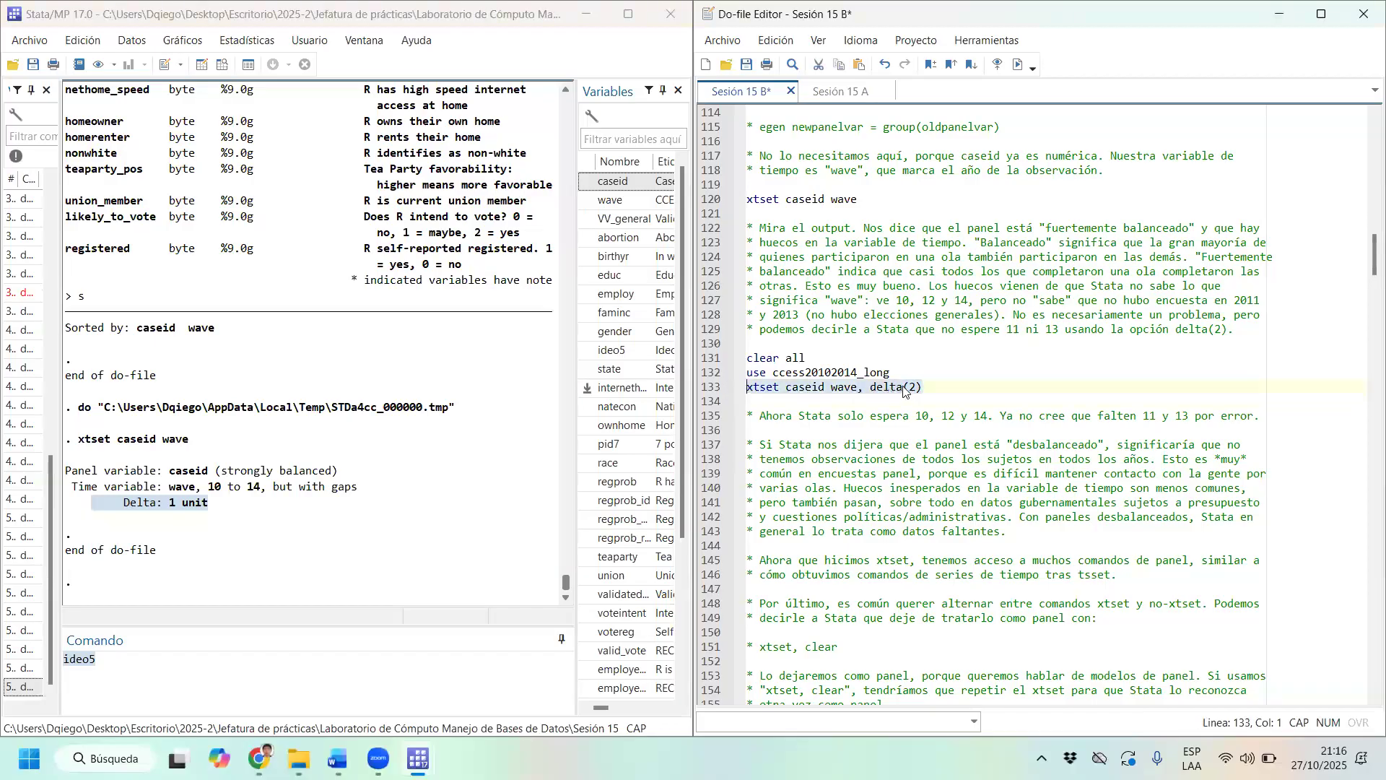
drag(871, 389, 924, 389)
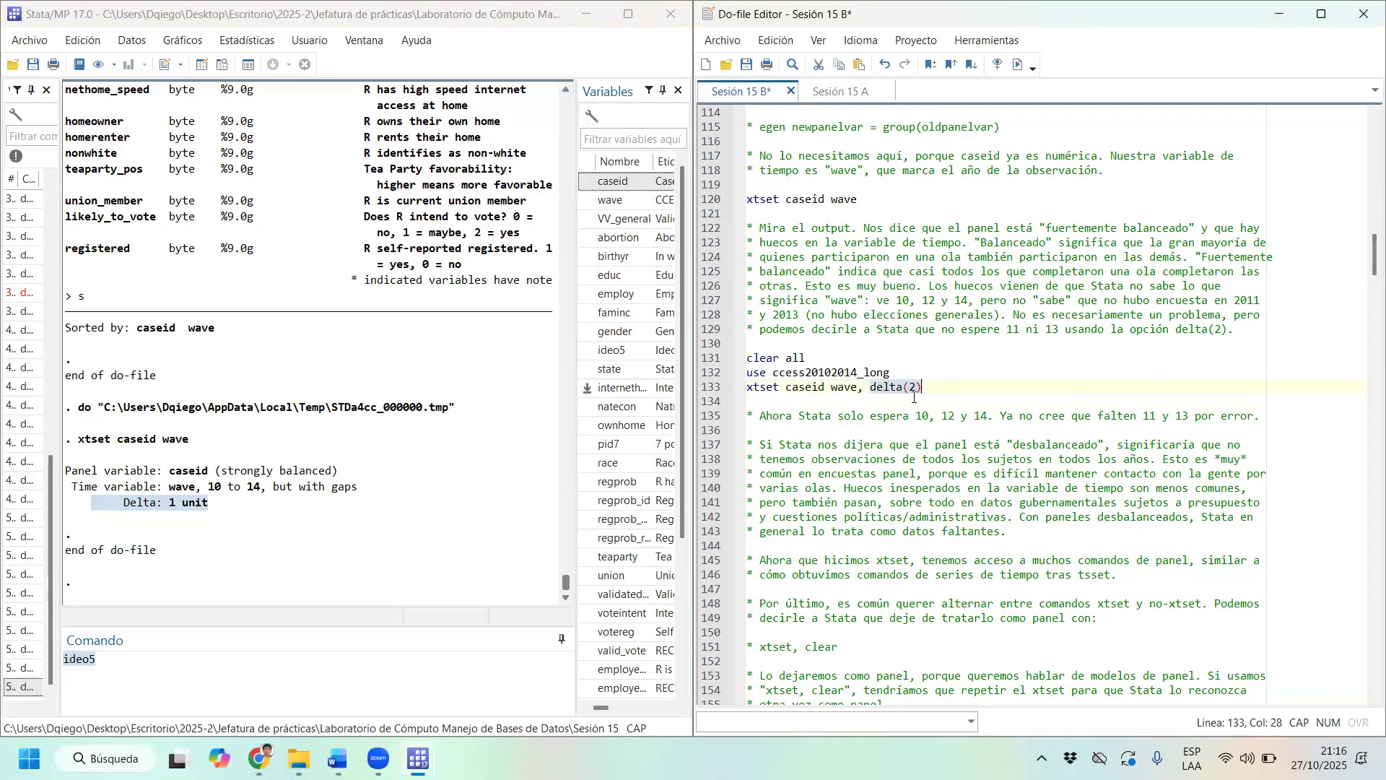
drag(748, 388, 827, 388)
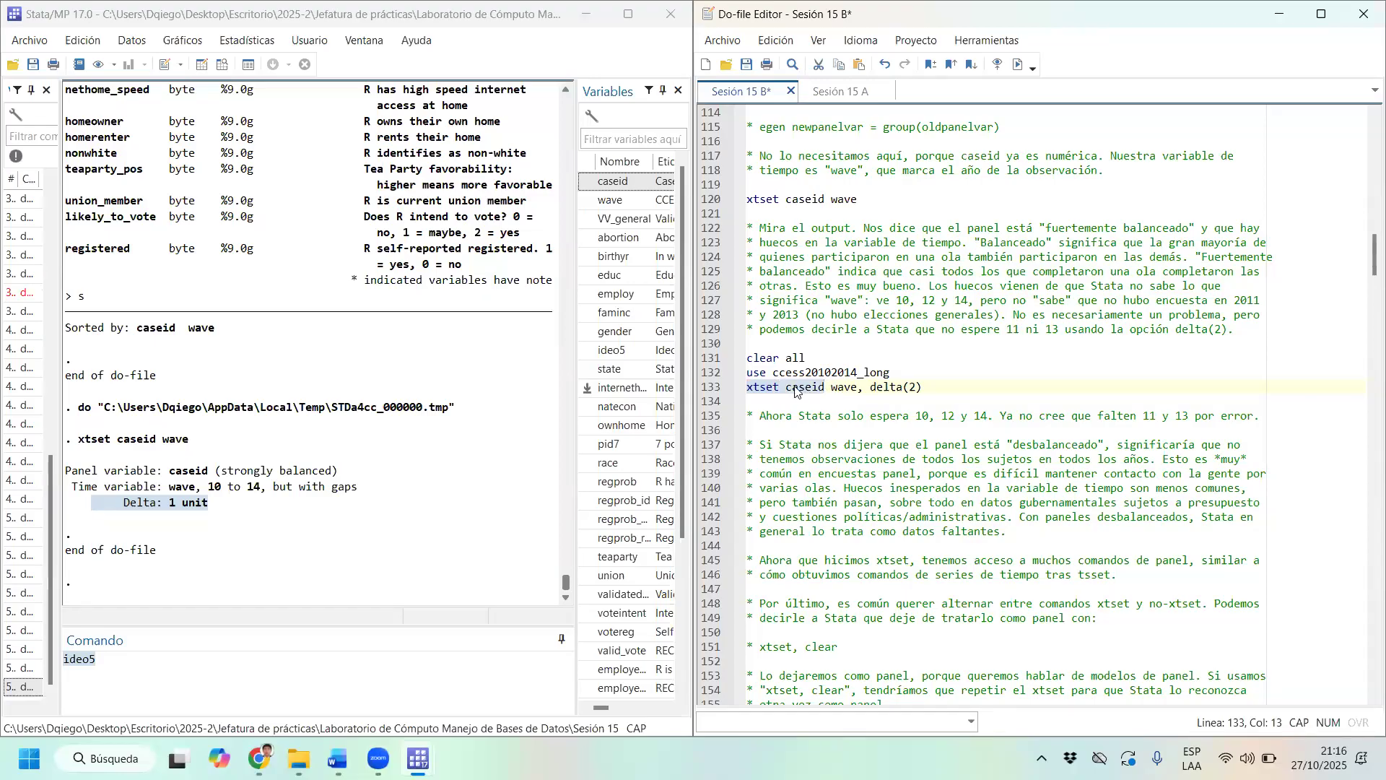
double_click(856, 388)
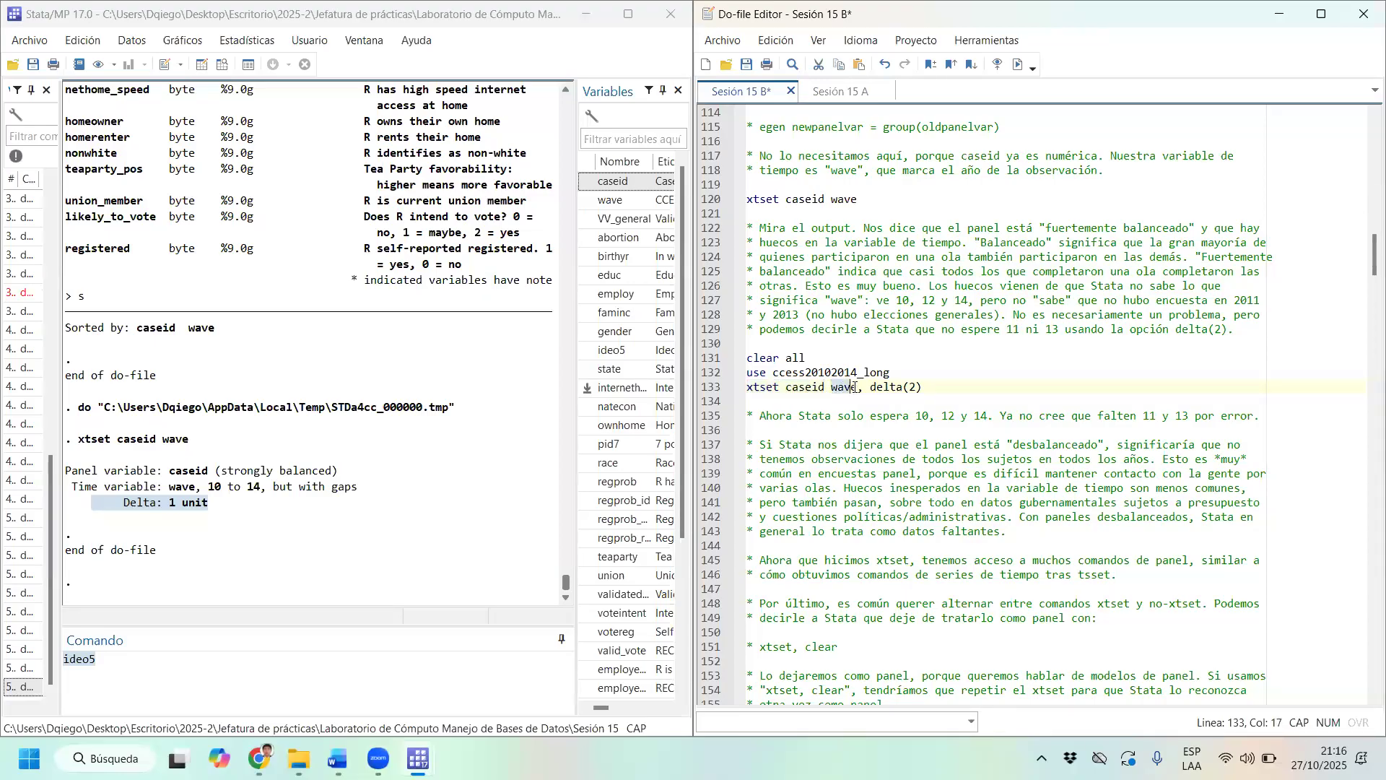
Run the clear all, use ccess20102014_long and xtset caseid wave, delta(2) lines, and highlight the delta in the output.
drag(934, 389, 746, 358)
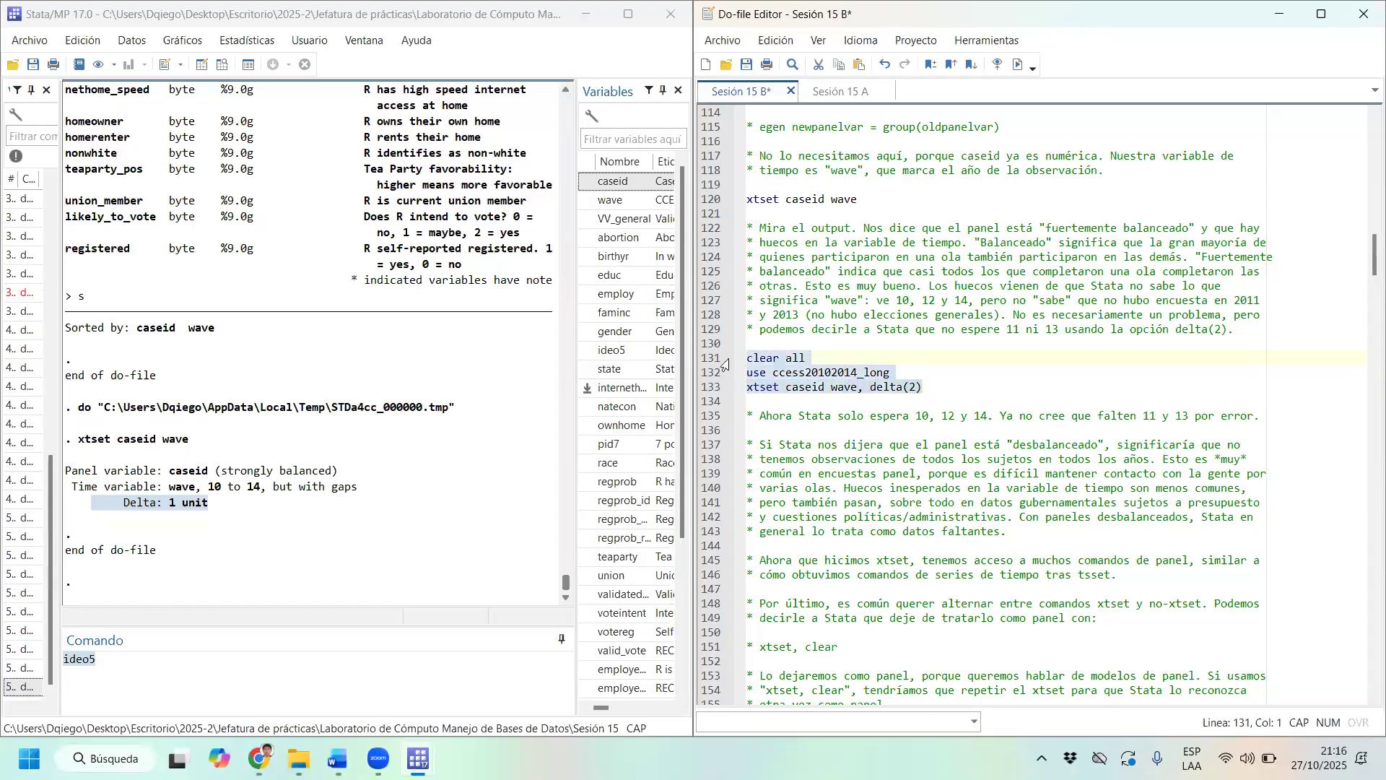
click(1011, 65)
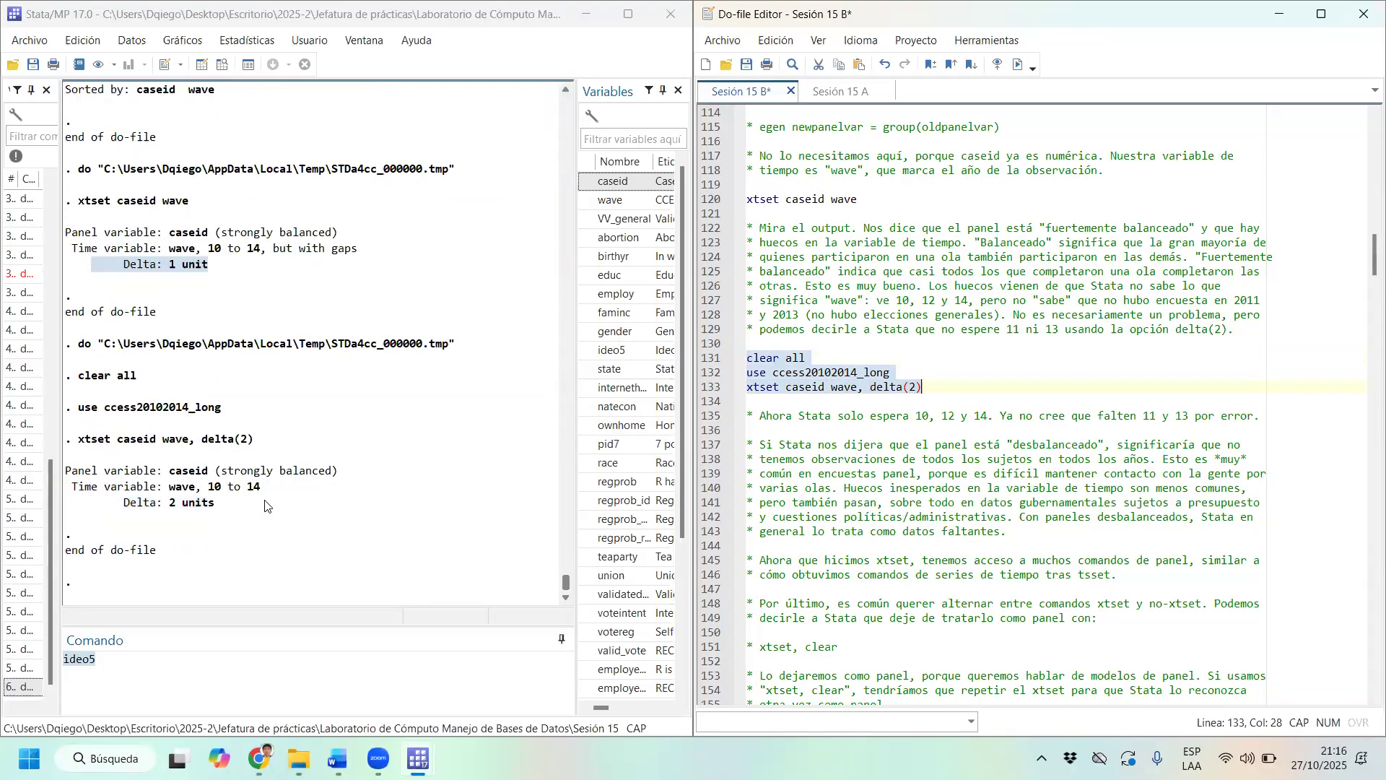
drag(215, 503, 78, 503)
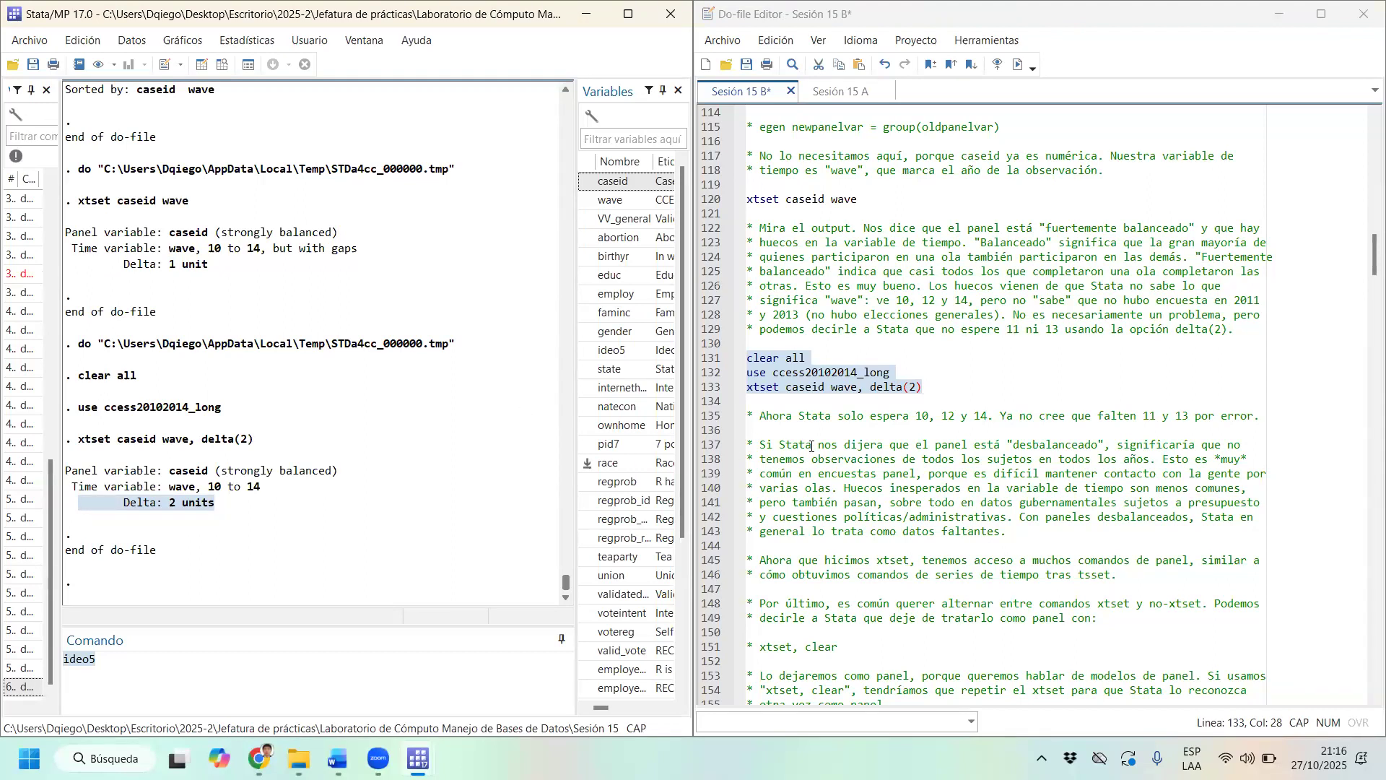
Run the summarize teaparty_pos line and highlight the number of observations in its output.
scroll(811, 447, down, 7)
scroll(859, 445, down, 1)
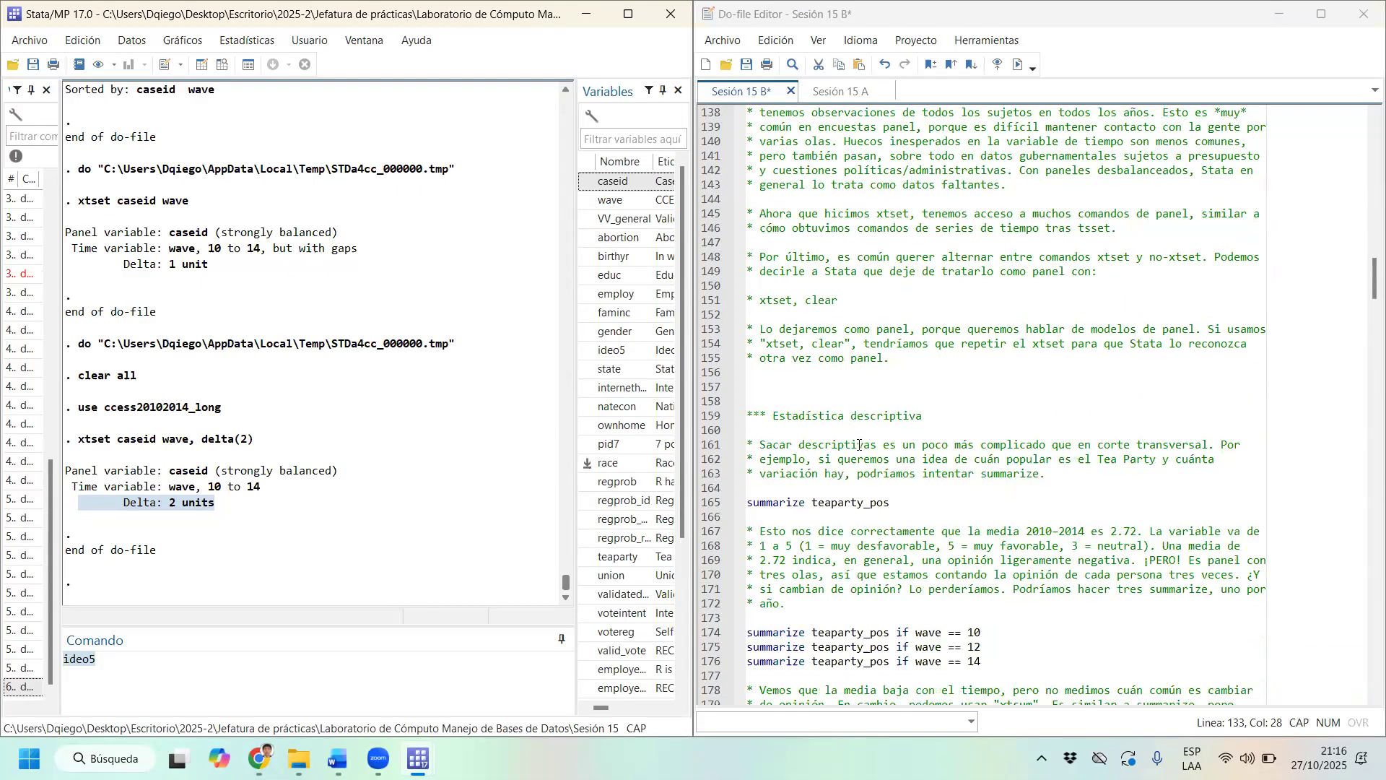
scroll(858, 445, down, 8)
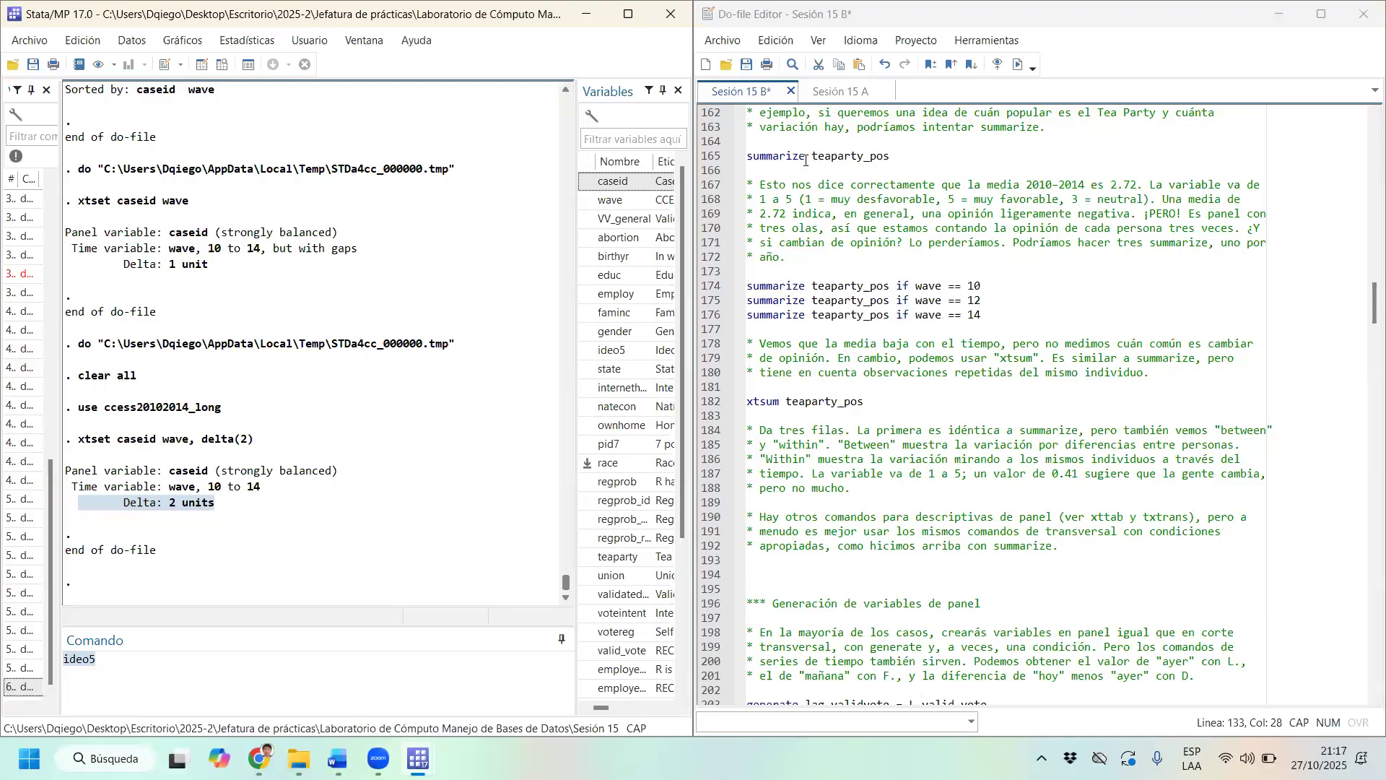
drag(806, 156, 730, 155)
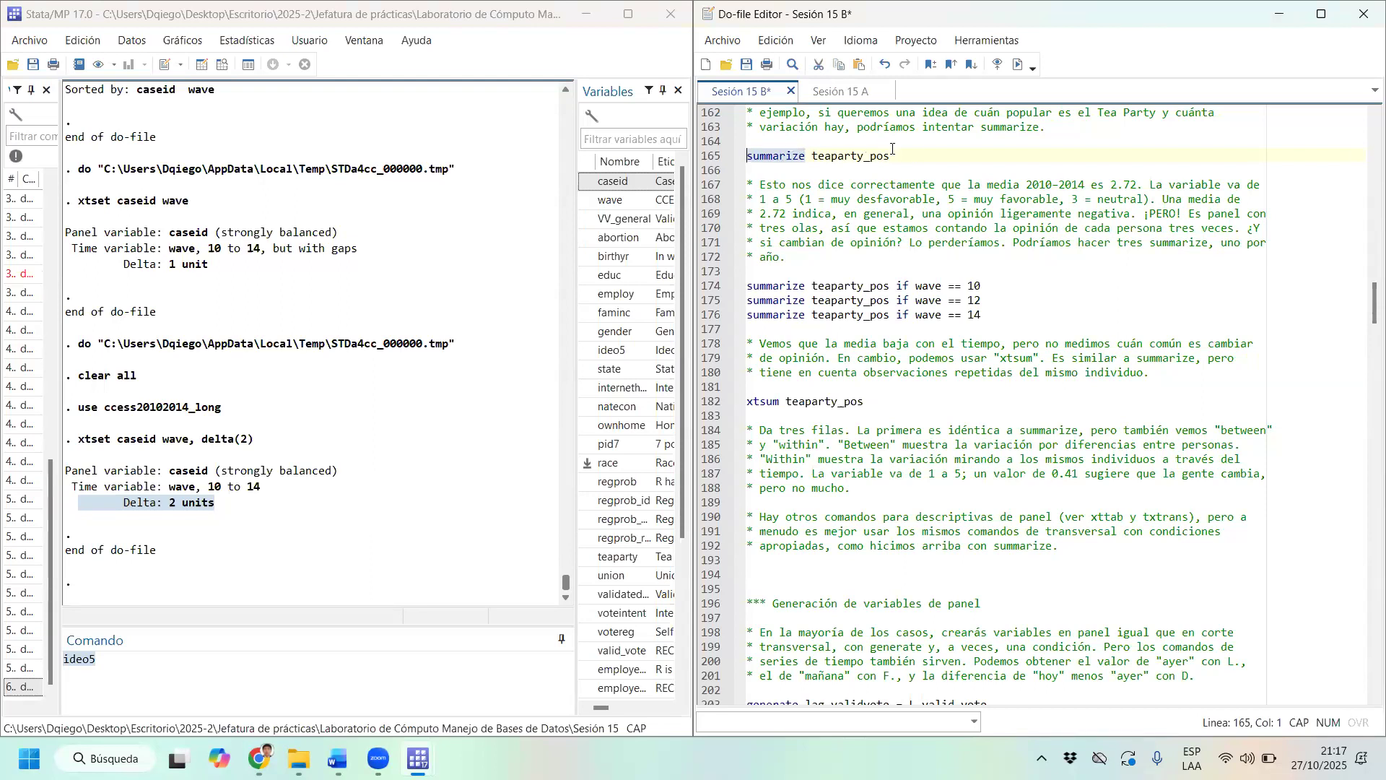
drag(902, 156, 734, 153)
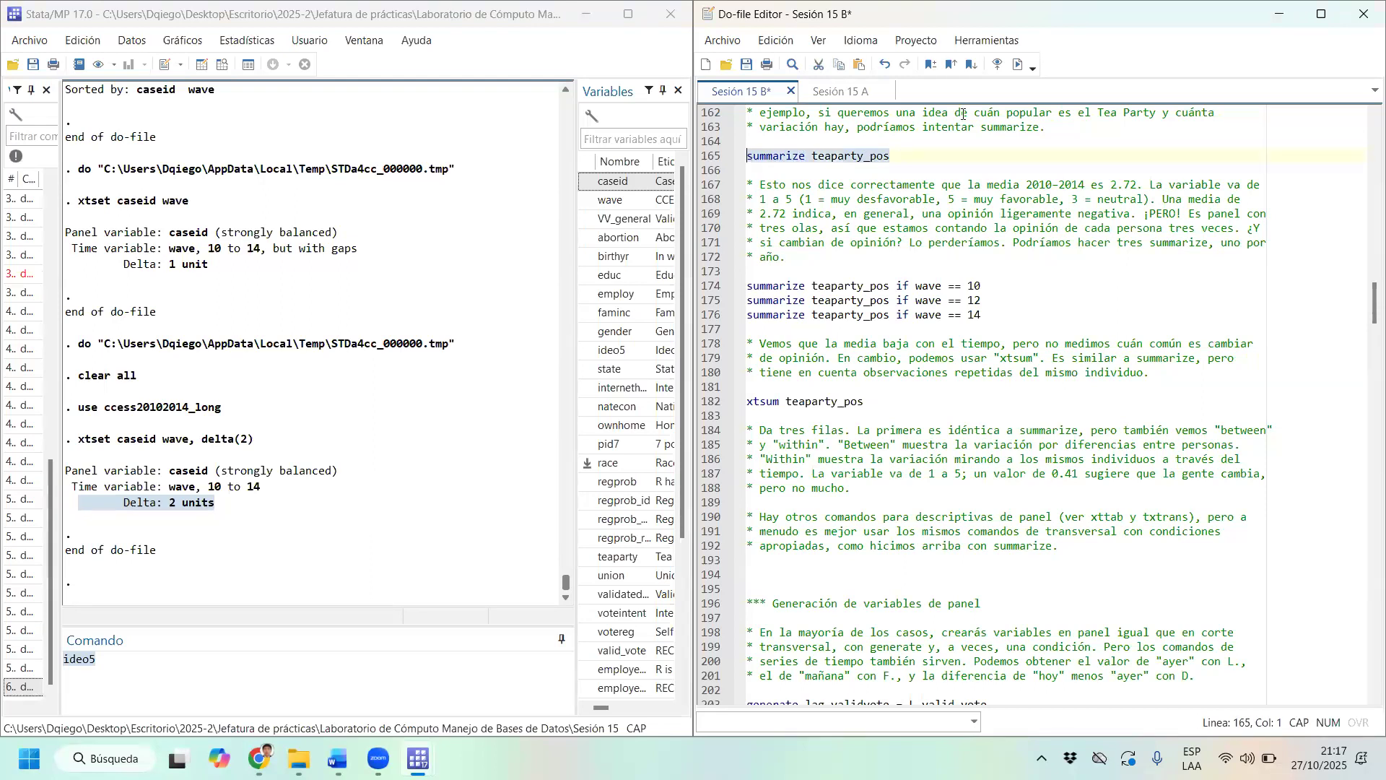
click(1017, 65)
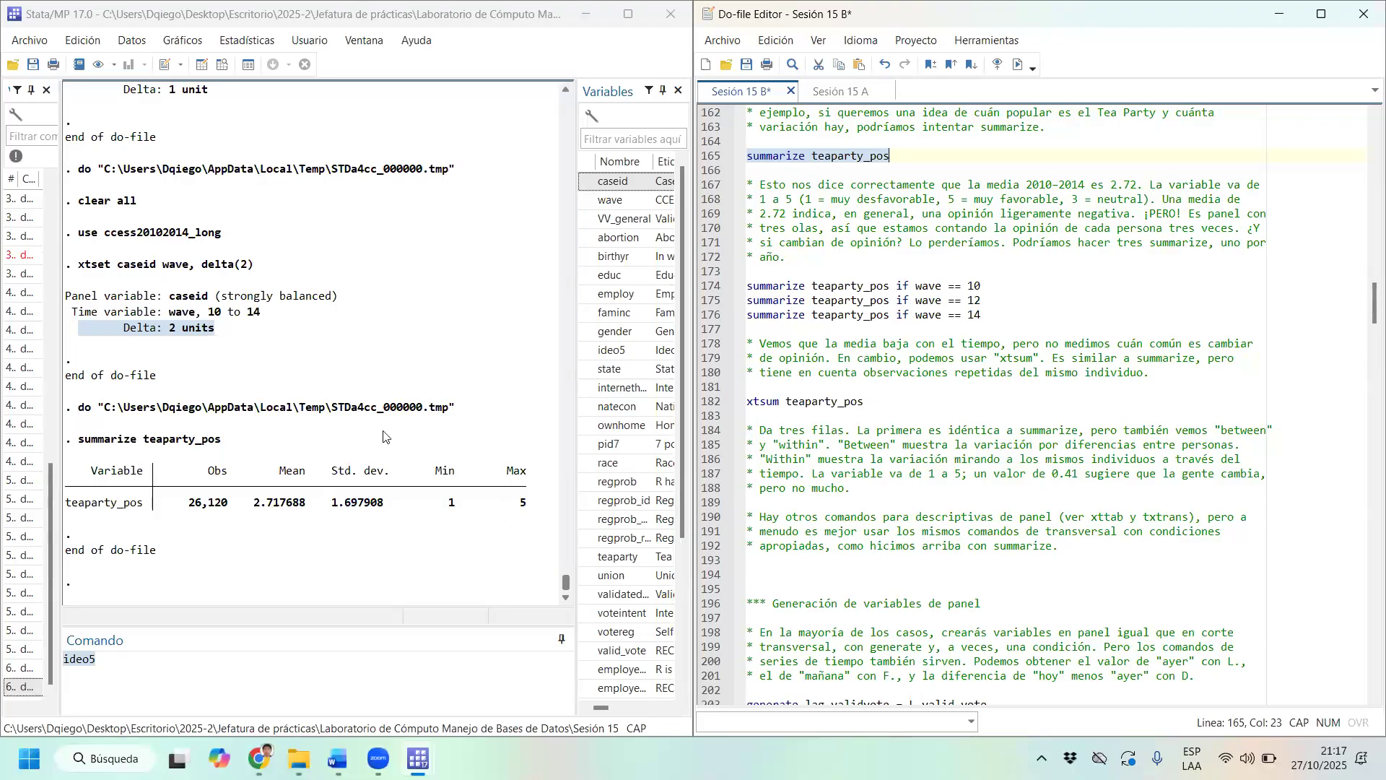
drag(190, 512, 224, 511)
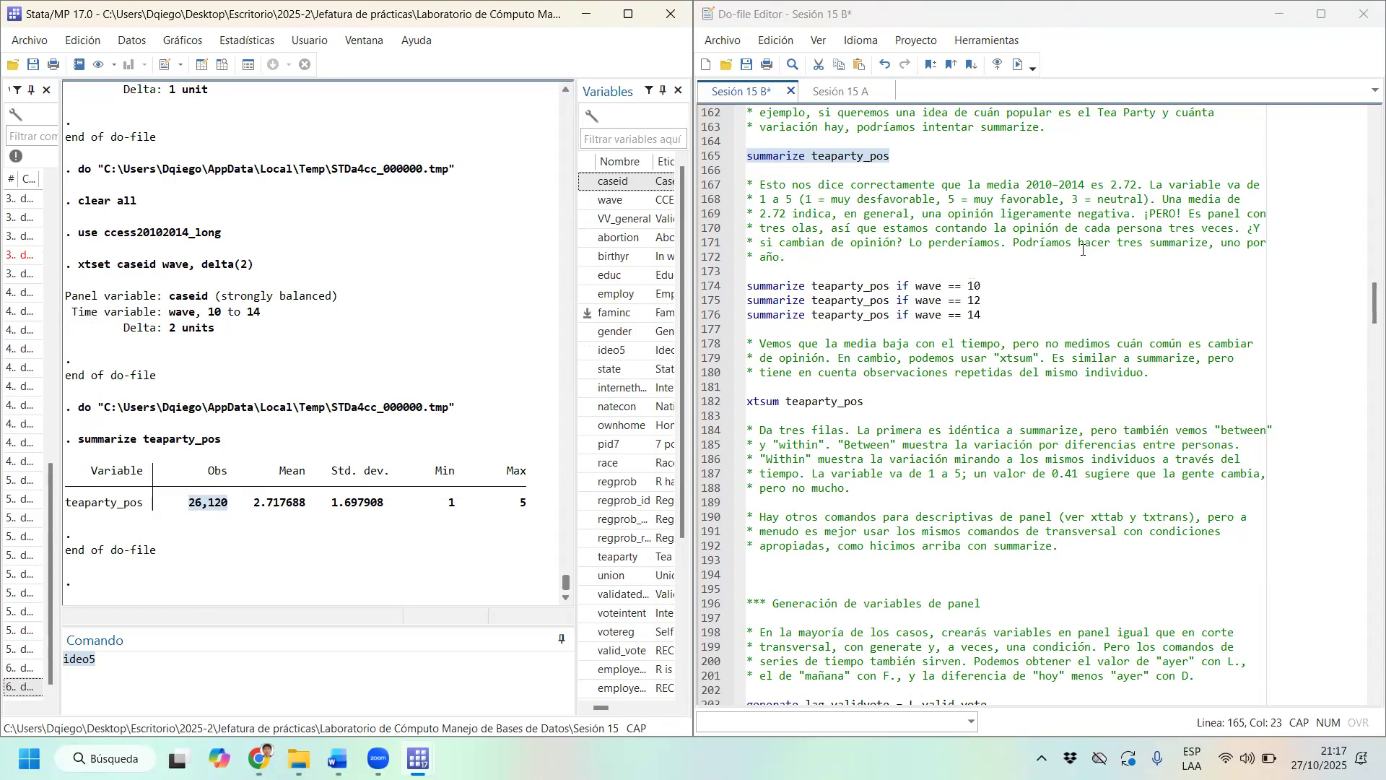
Run the three summarize teaparty_pos lines for waves 10, 12 and 14, and highlight their result tables.
drag(810, 286, 971, 300)
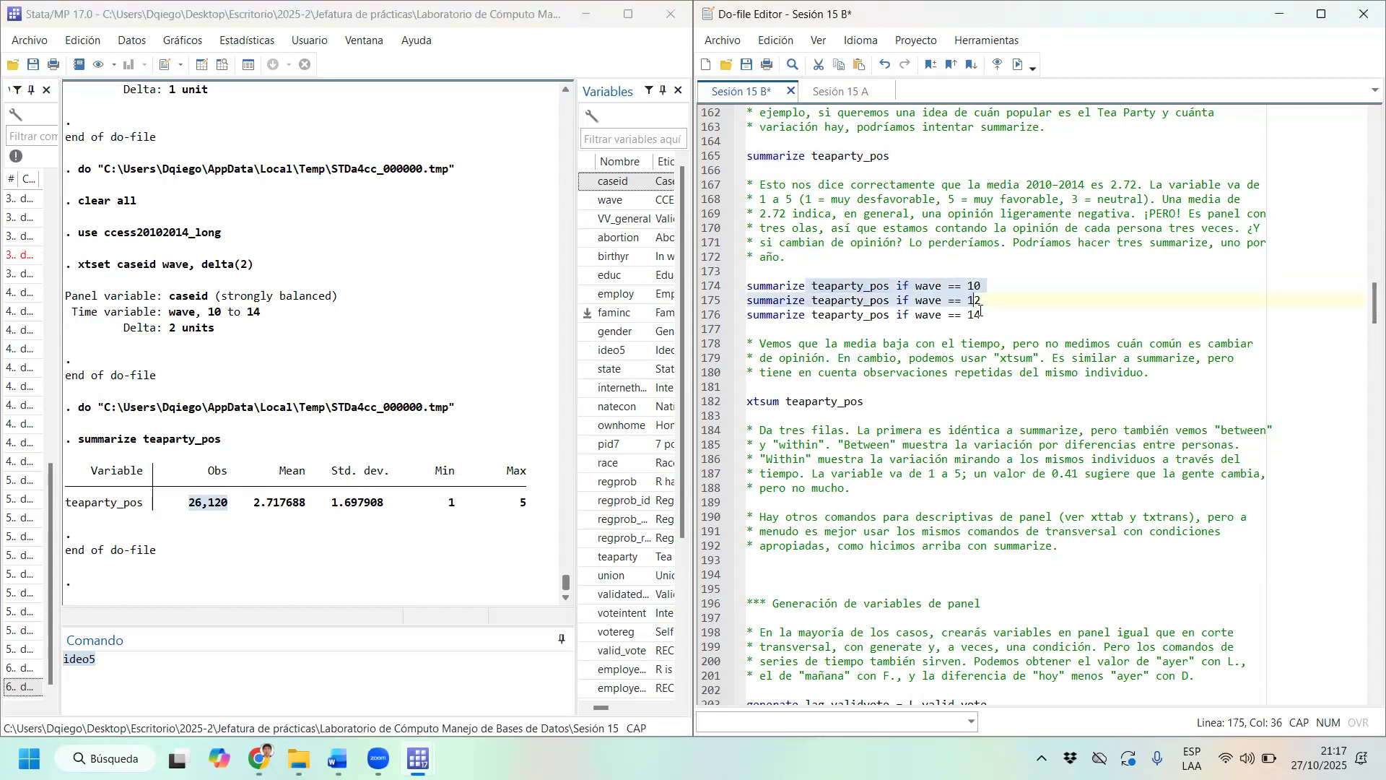
key(shift+Down)
click(1018, 64)
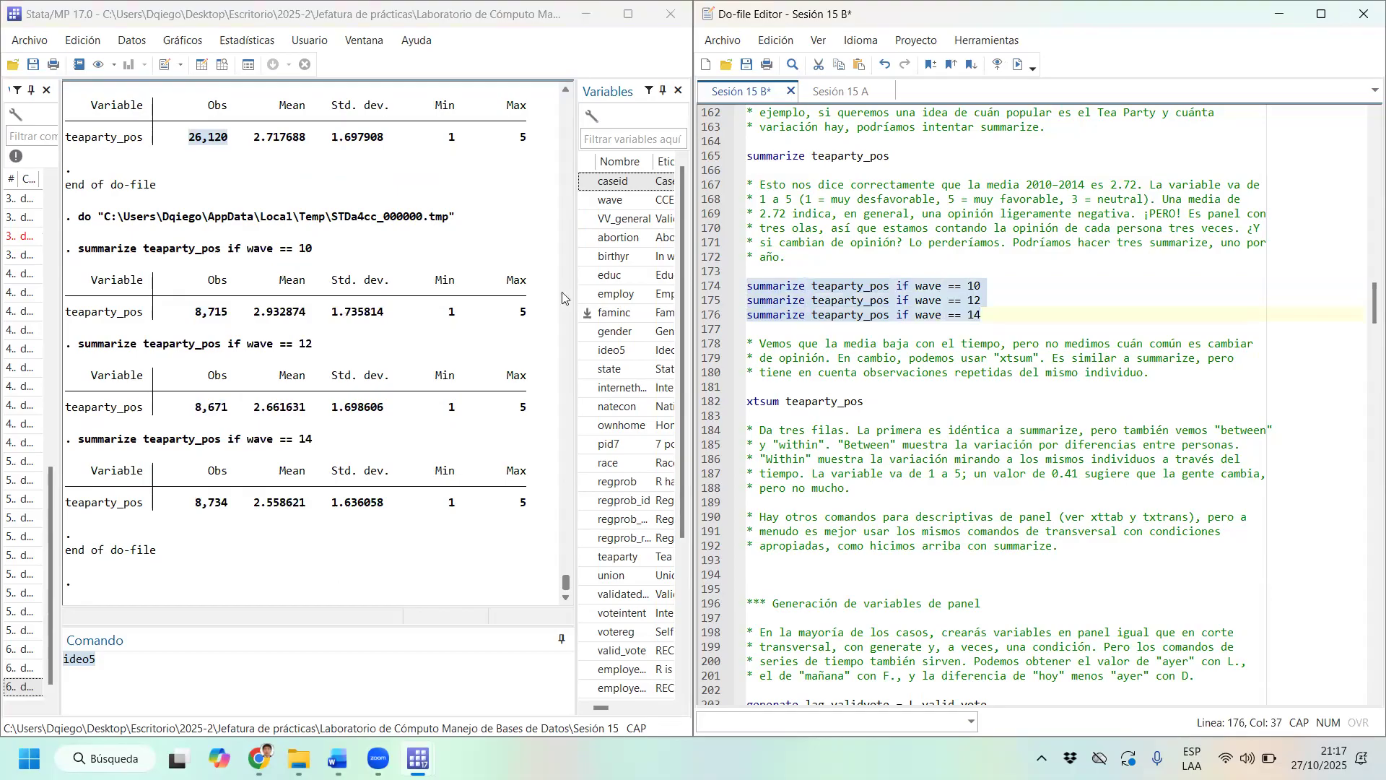
drag(109, 252, 514, 324)
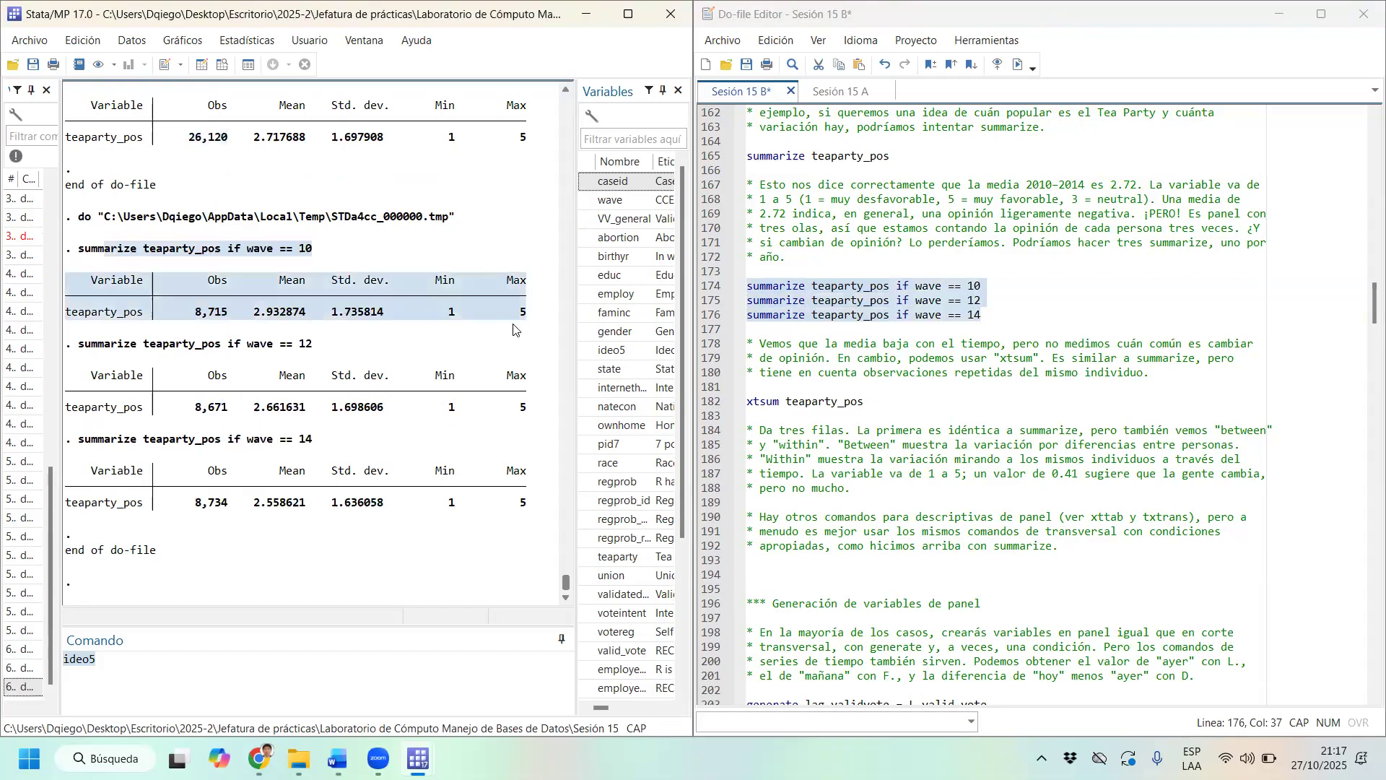
drag(109, 345, 530, 411)
drag(524, 500, 522, 514)
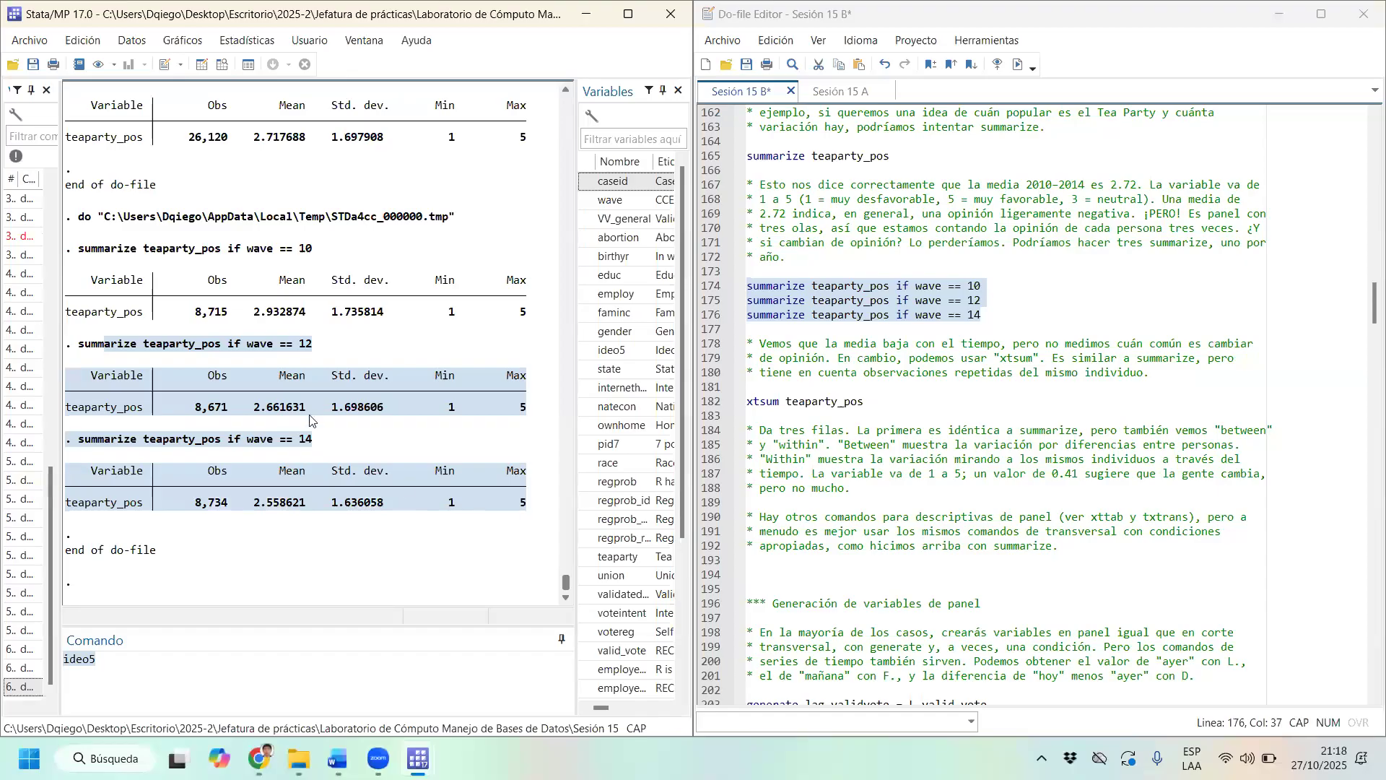
drag(98, 274, 524, 509)
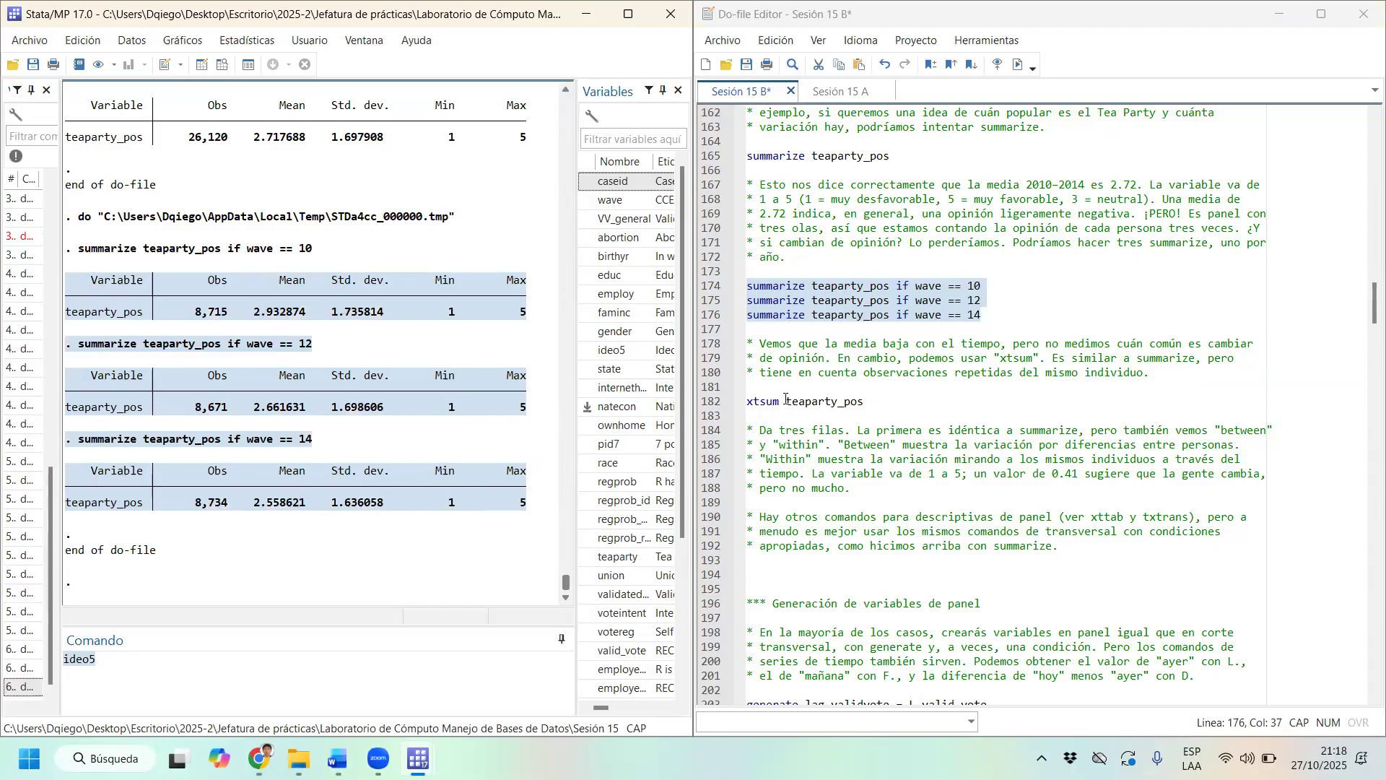
Run the xtsum teaparty_pos line and widen the main Stata window so its output table fits without wrapping.
drag(785, 402, 745, 403)
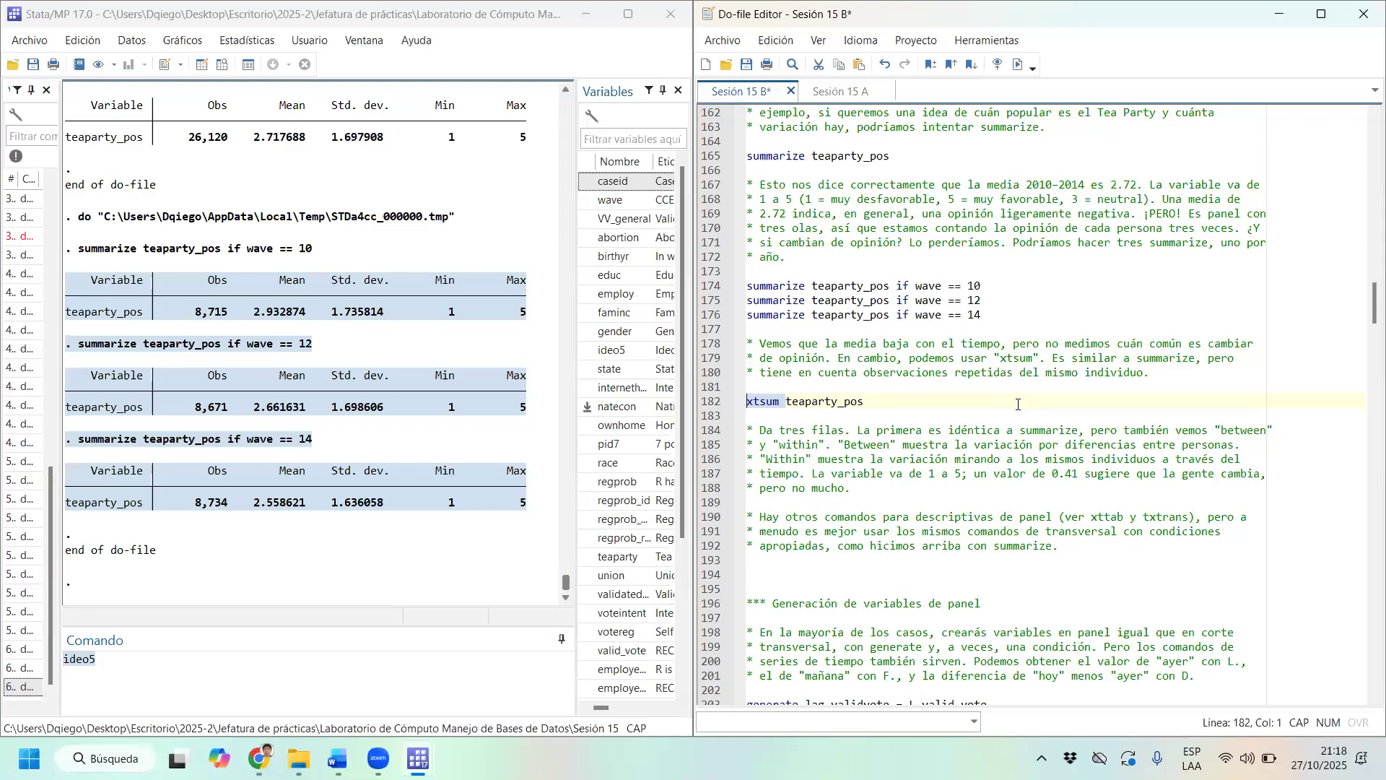
scroll(1011, 405, down, 10)
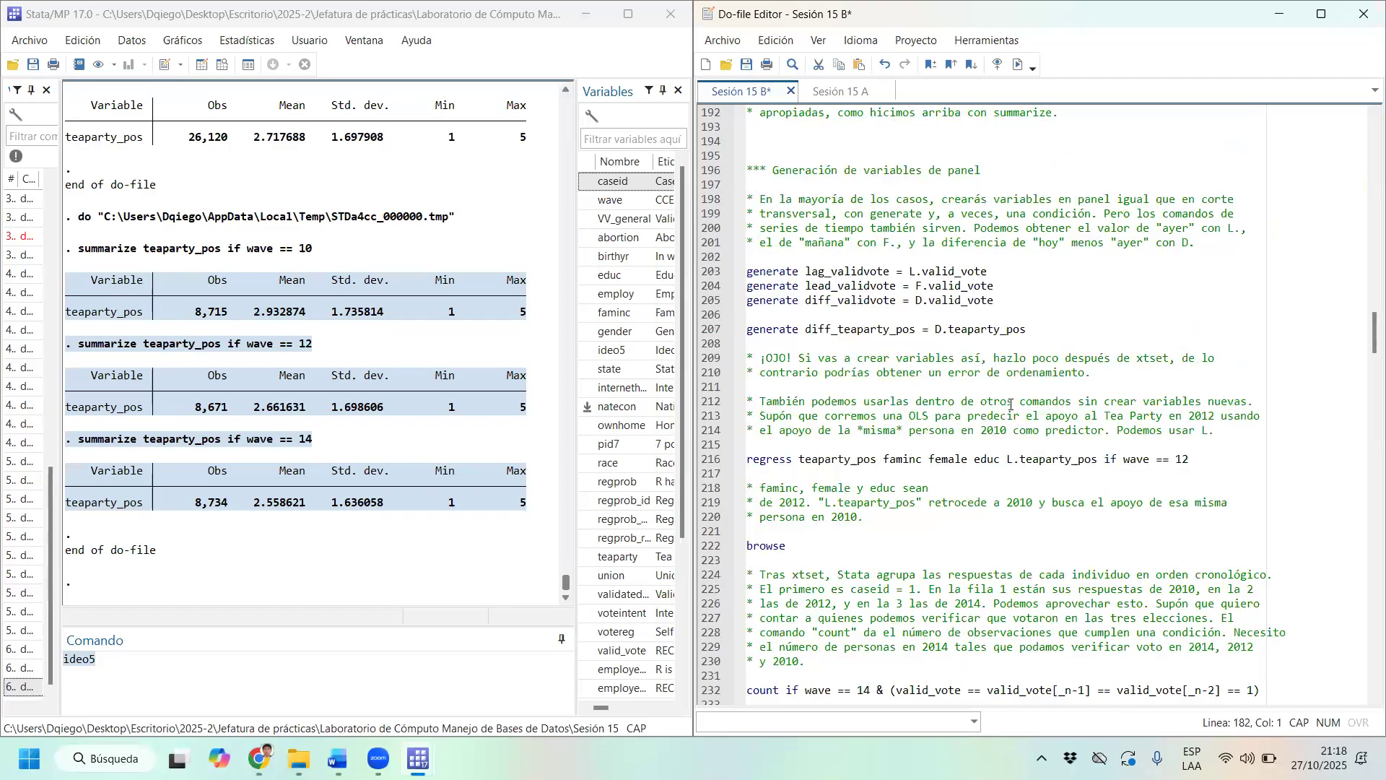
scroll(1010, 404, up, 8)
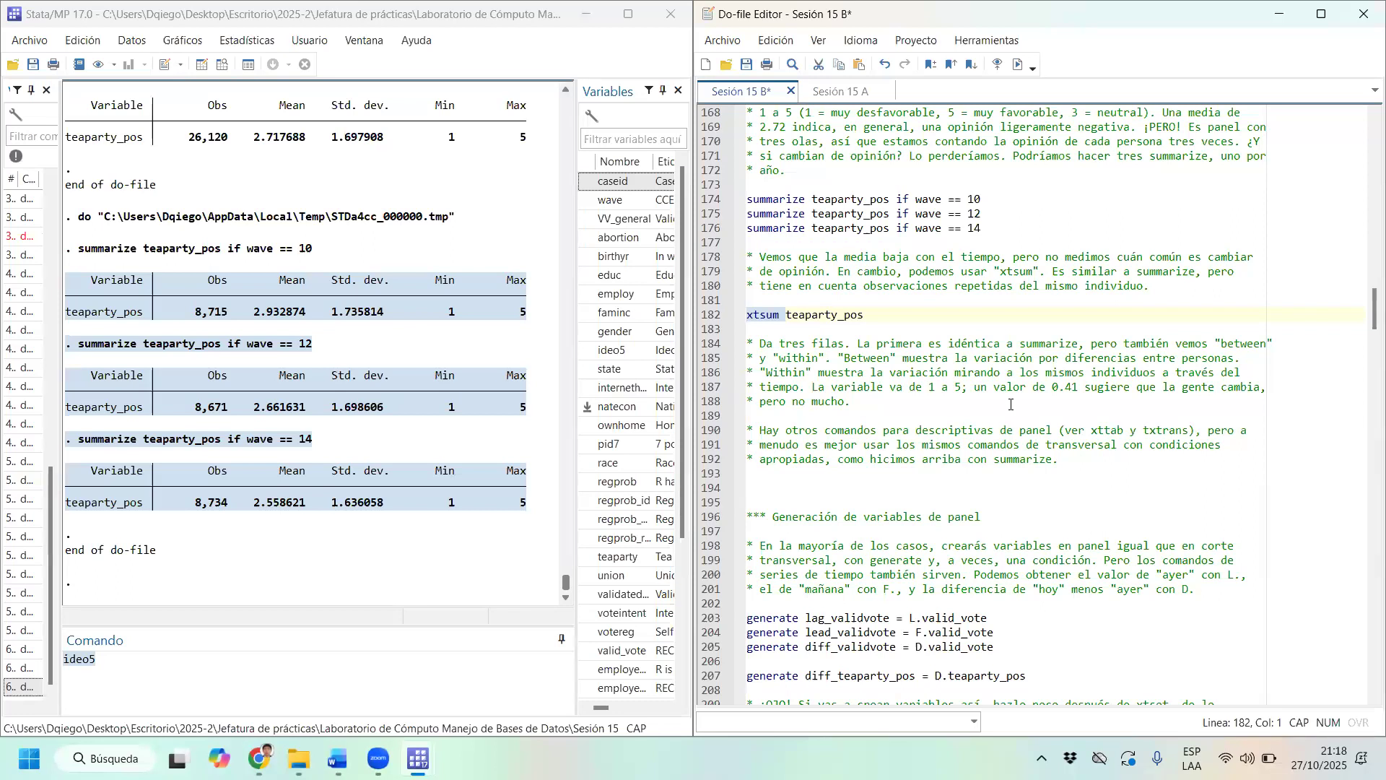
click(791, 314)
double_click(791, 313)
click(725, 316)
click(1018, 66)
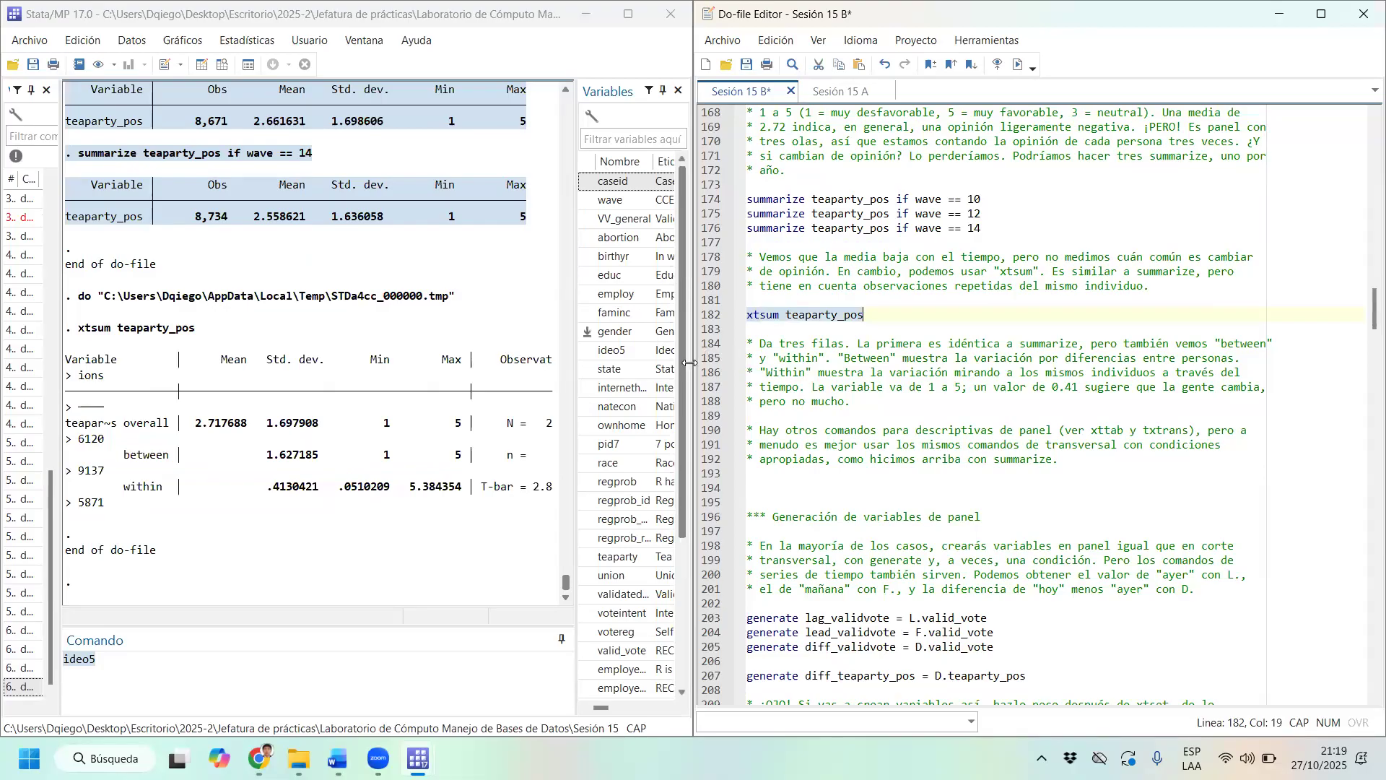
drag(694, 362, 847, 362)
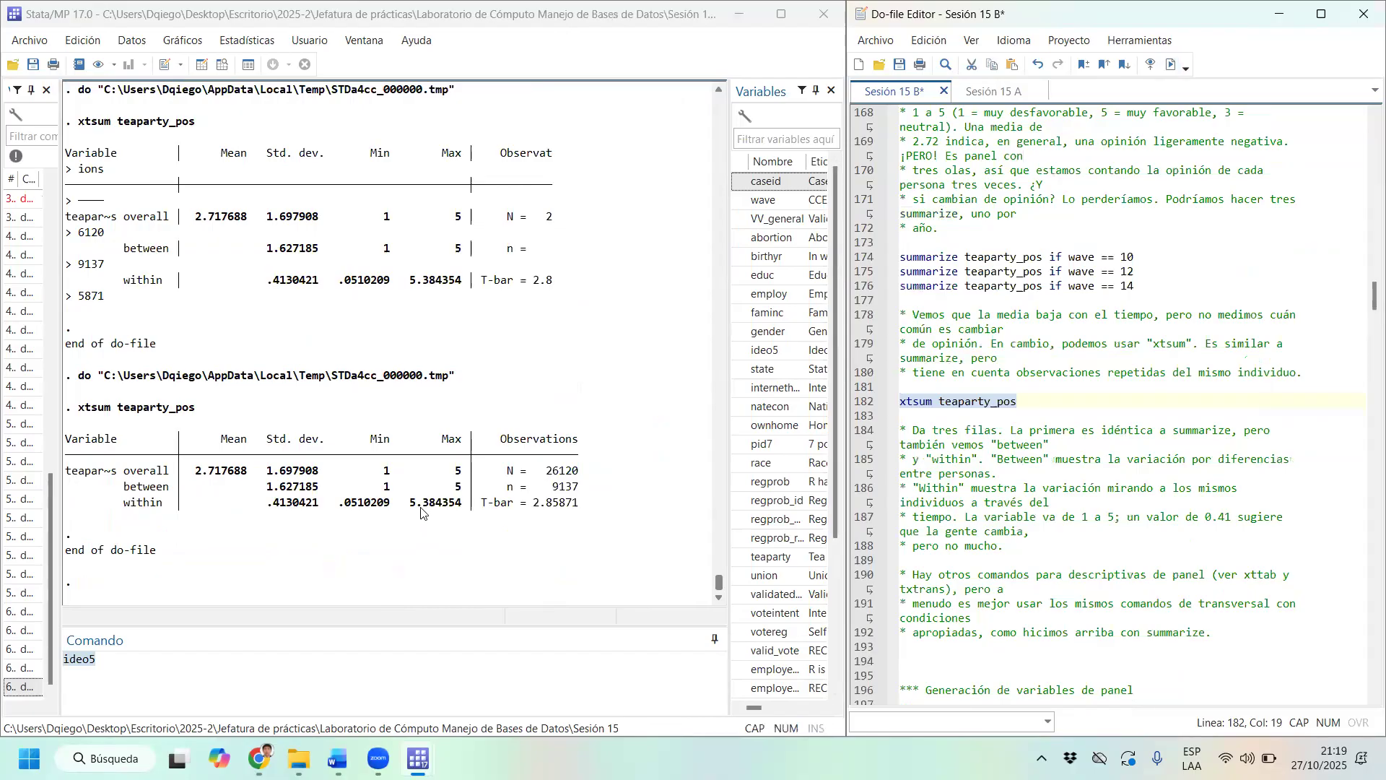
Widen the variables list to show the labels, and browse the dataset's columns through to the recoded variables.
drag(732, 292, 532, 319)
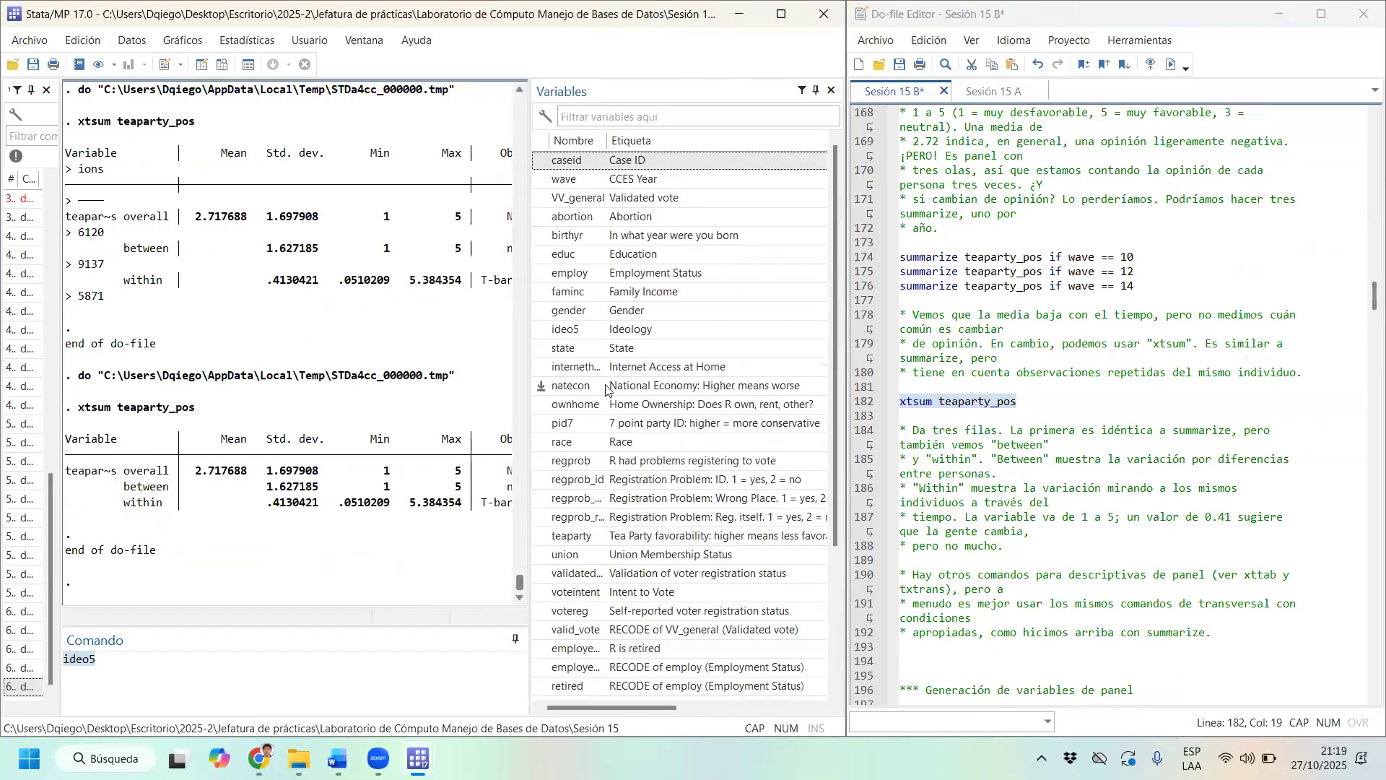
key(ctrl+8)
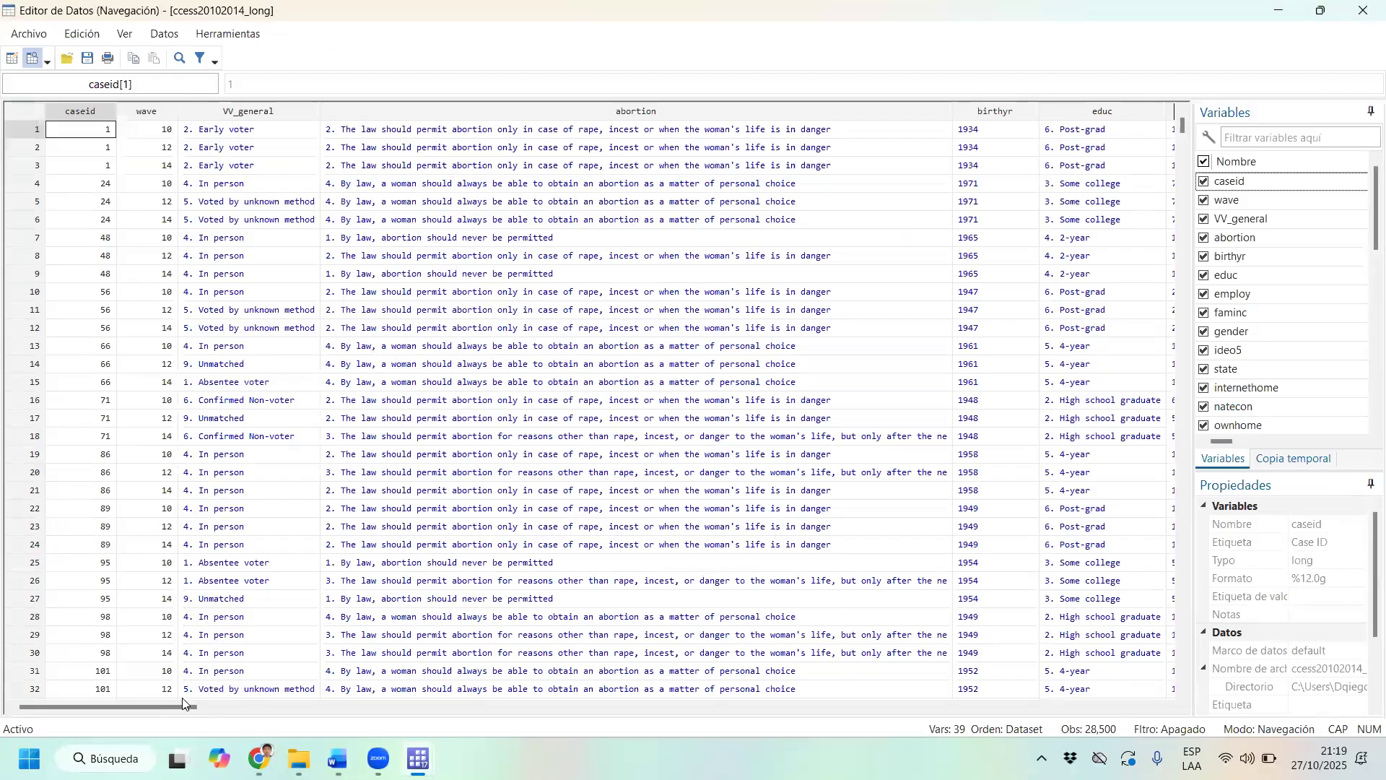
drag(183, 706, 474, 702)
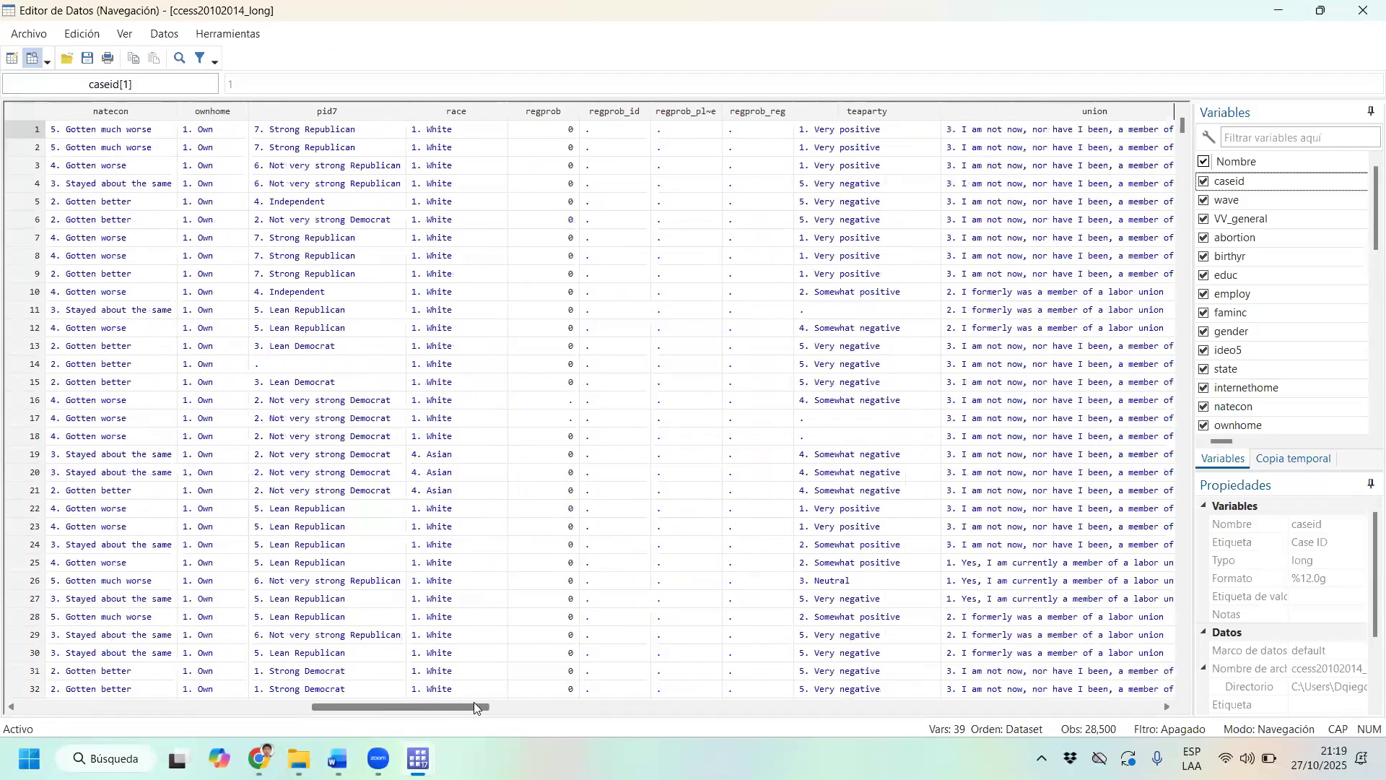
scroll(727, 681, right, 5)
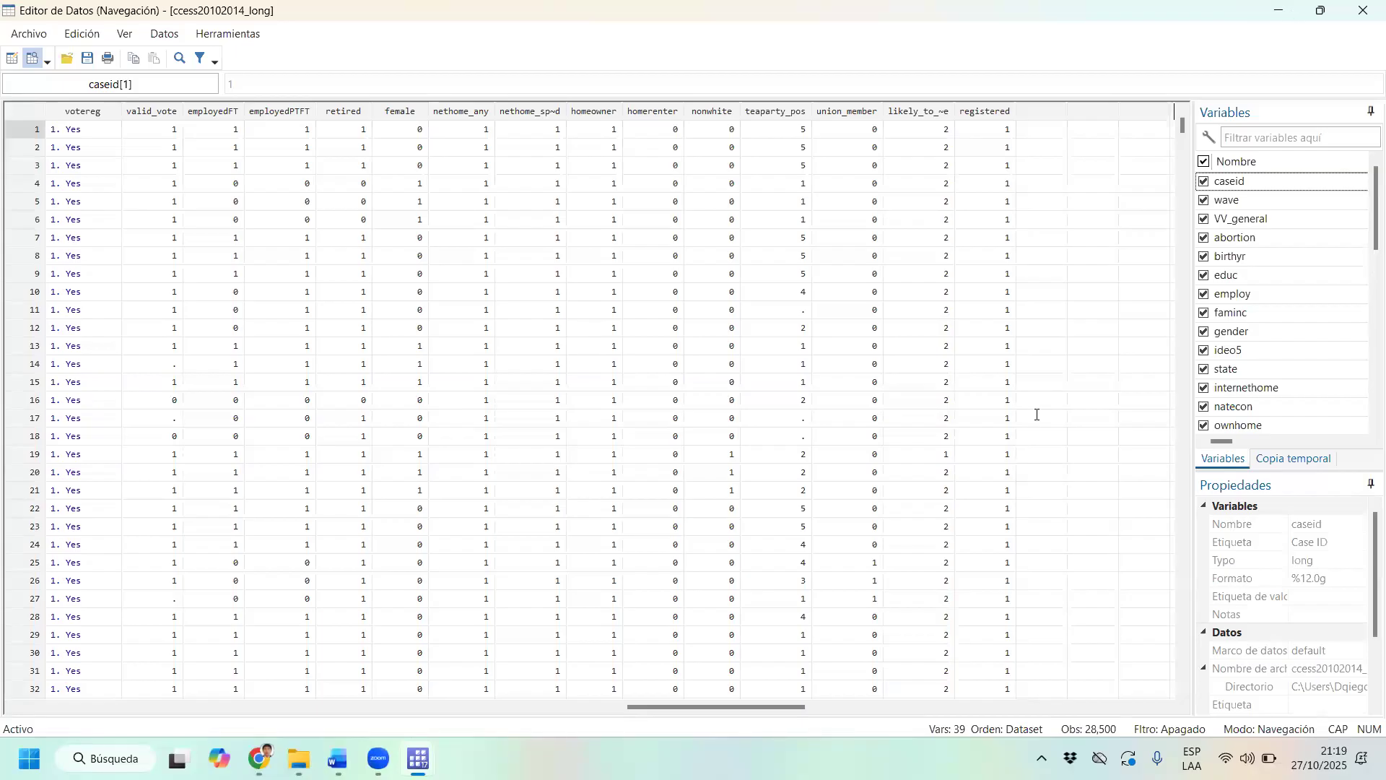
key(alt+Tab)
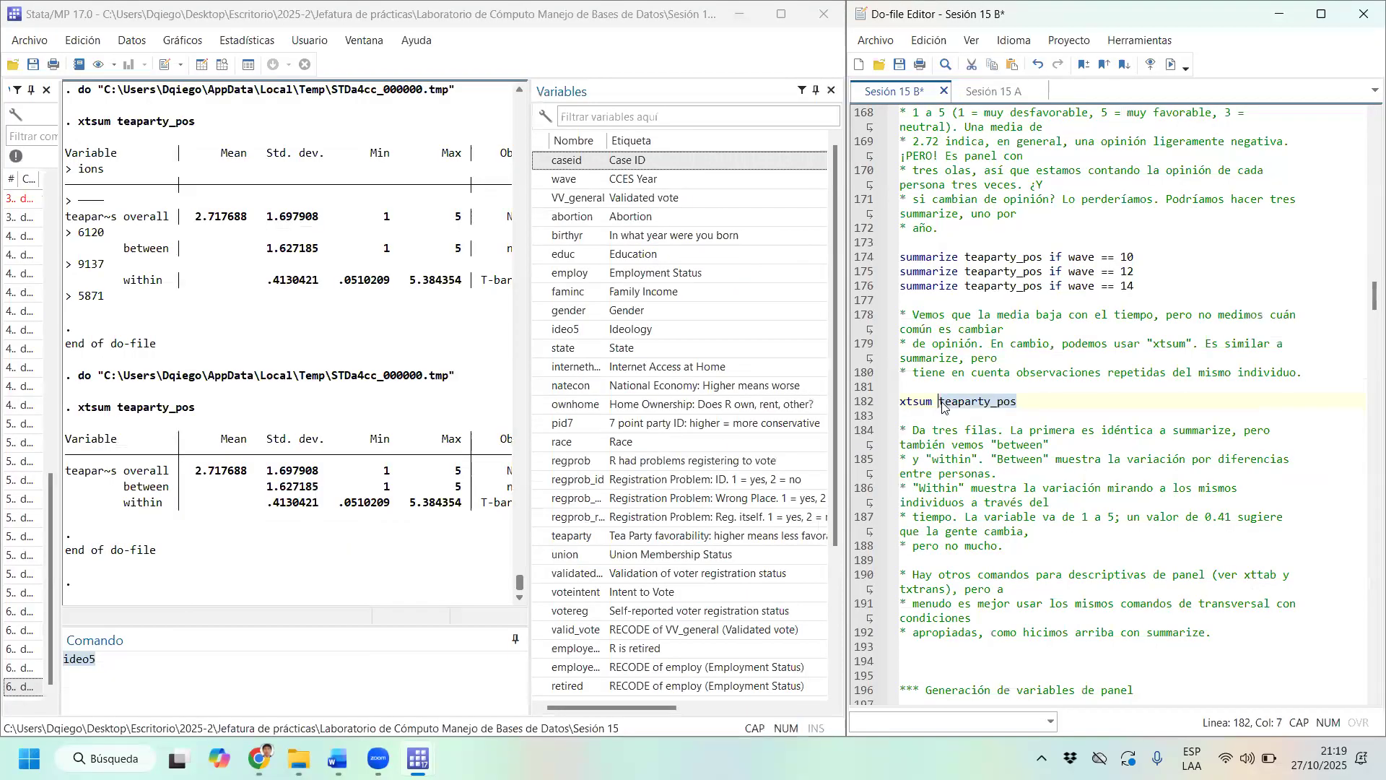
Replace teaparty_pos with female in the xtsum line, widen the results area and run the line.
key(Caps_Lock)
text(fem)
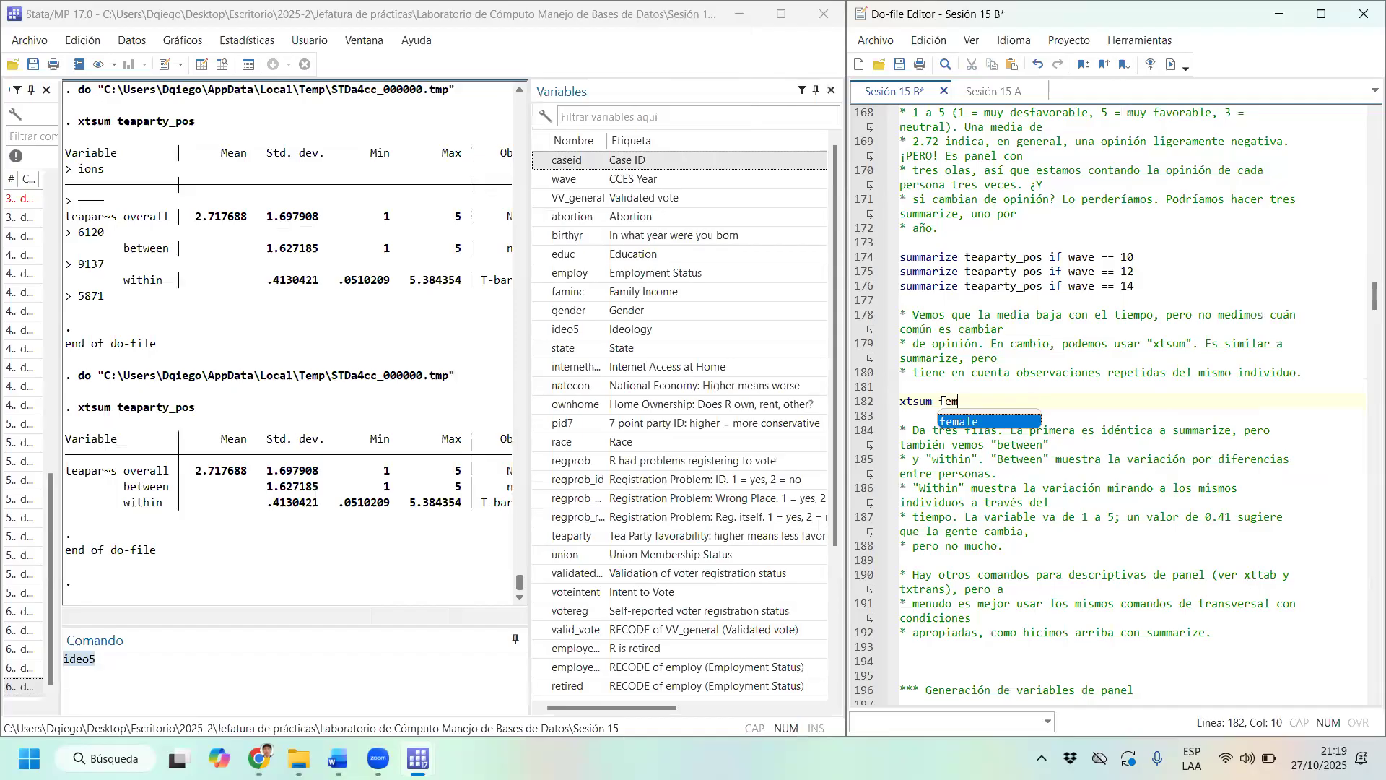
key(Tab)
drag(526, 401, 771, 404)
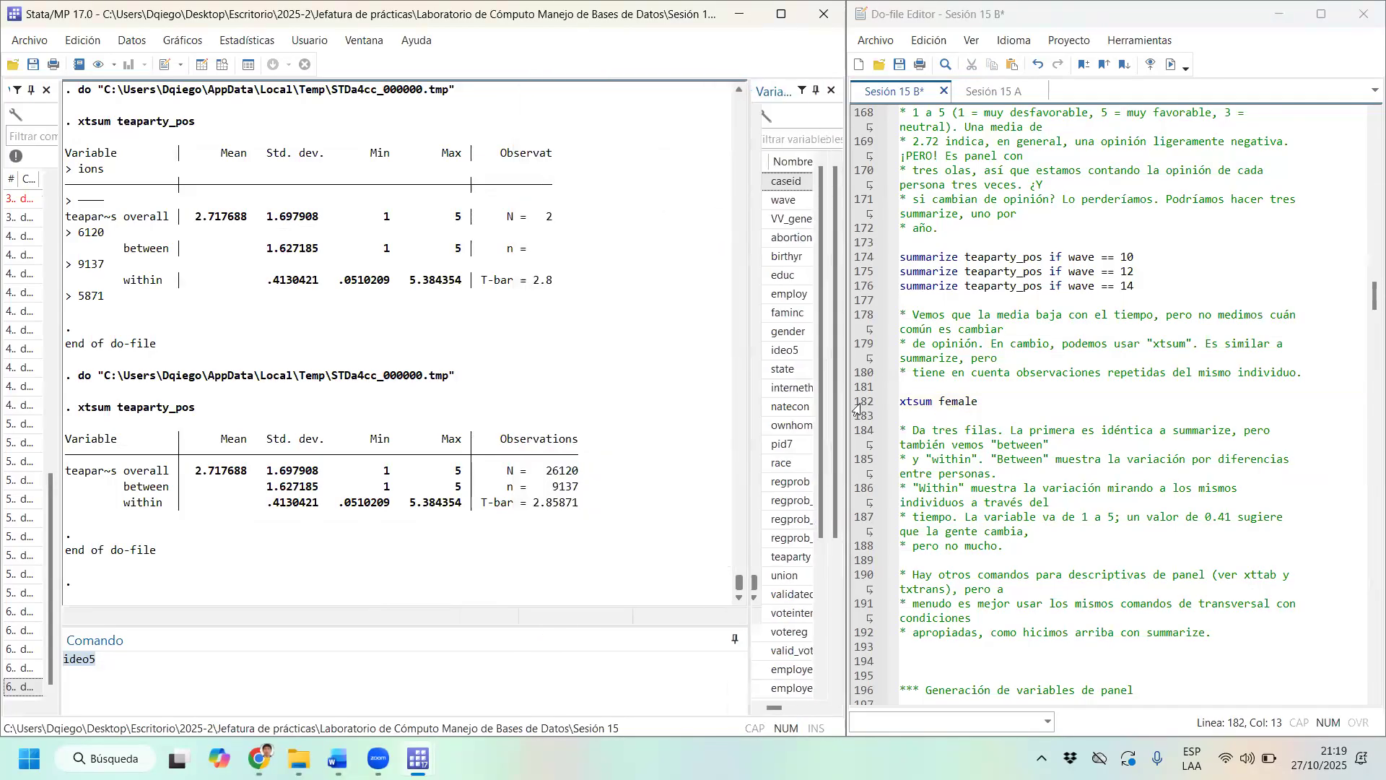
click(895, 403)
key(ctrl+d)
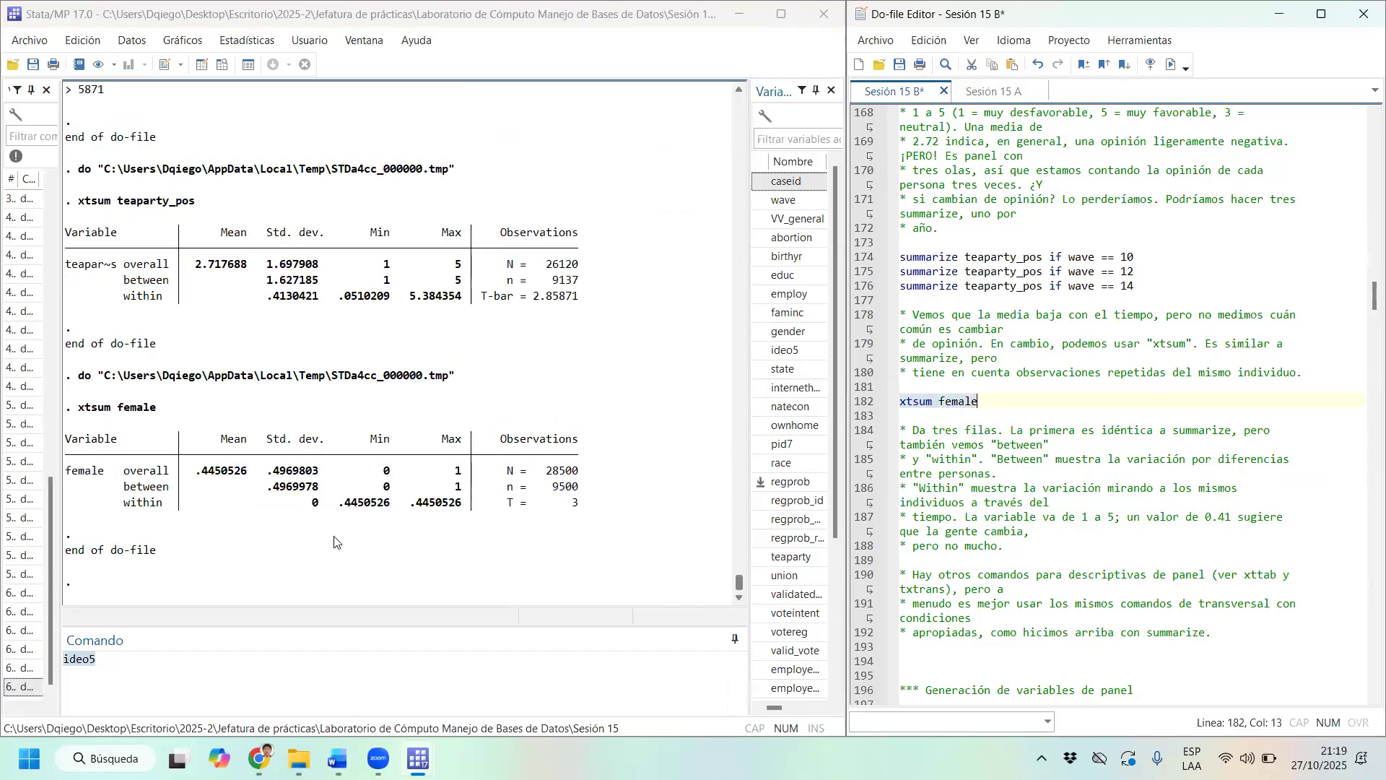
Examine the overall and between rows of the xtsum female table, including mean, standard deviation, minimum, maximum and observations.
drag(249, 473, 197, 477)
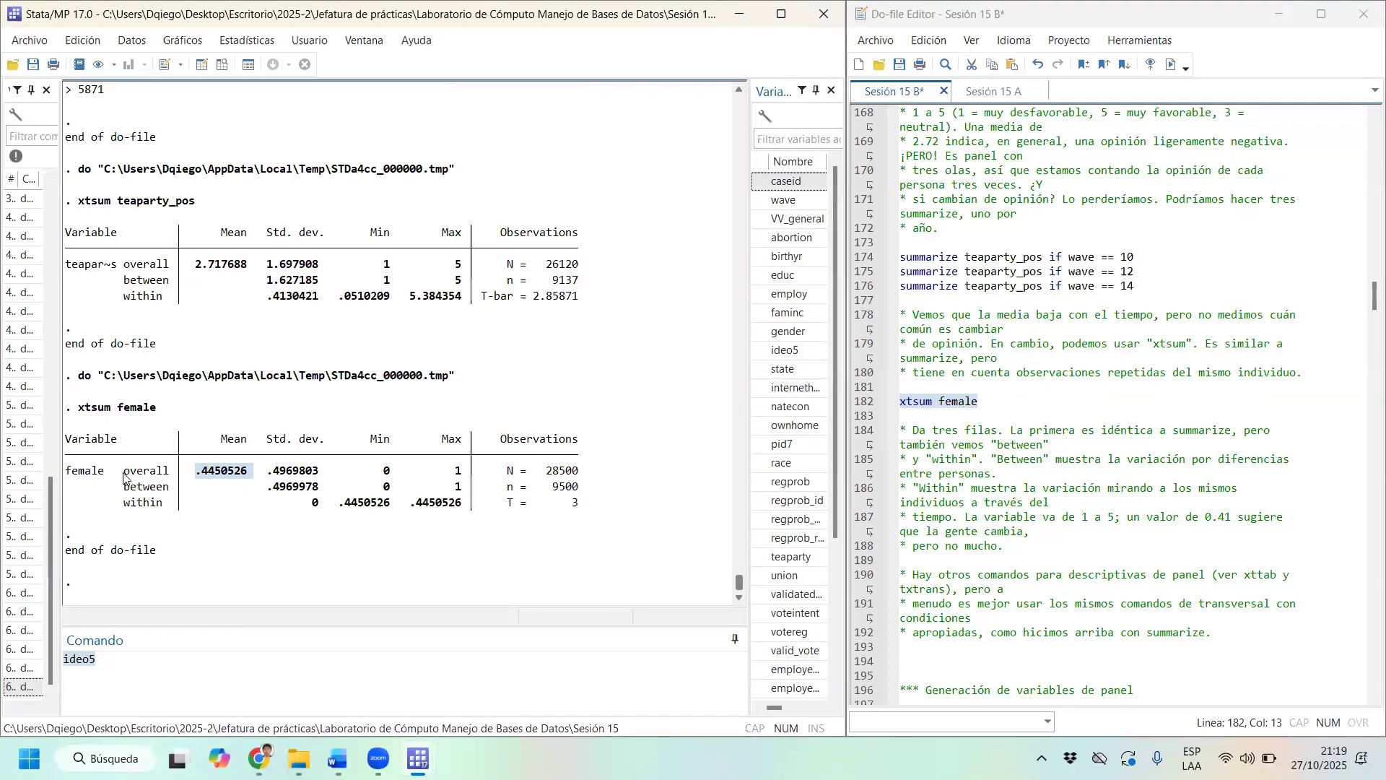
double_click(171, 475)
drag(126, 487, 67, 477)
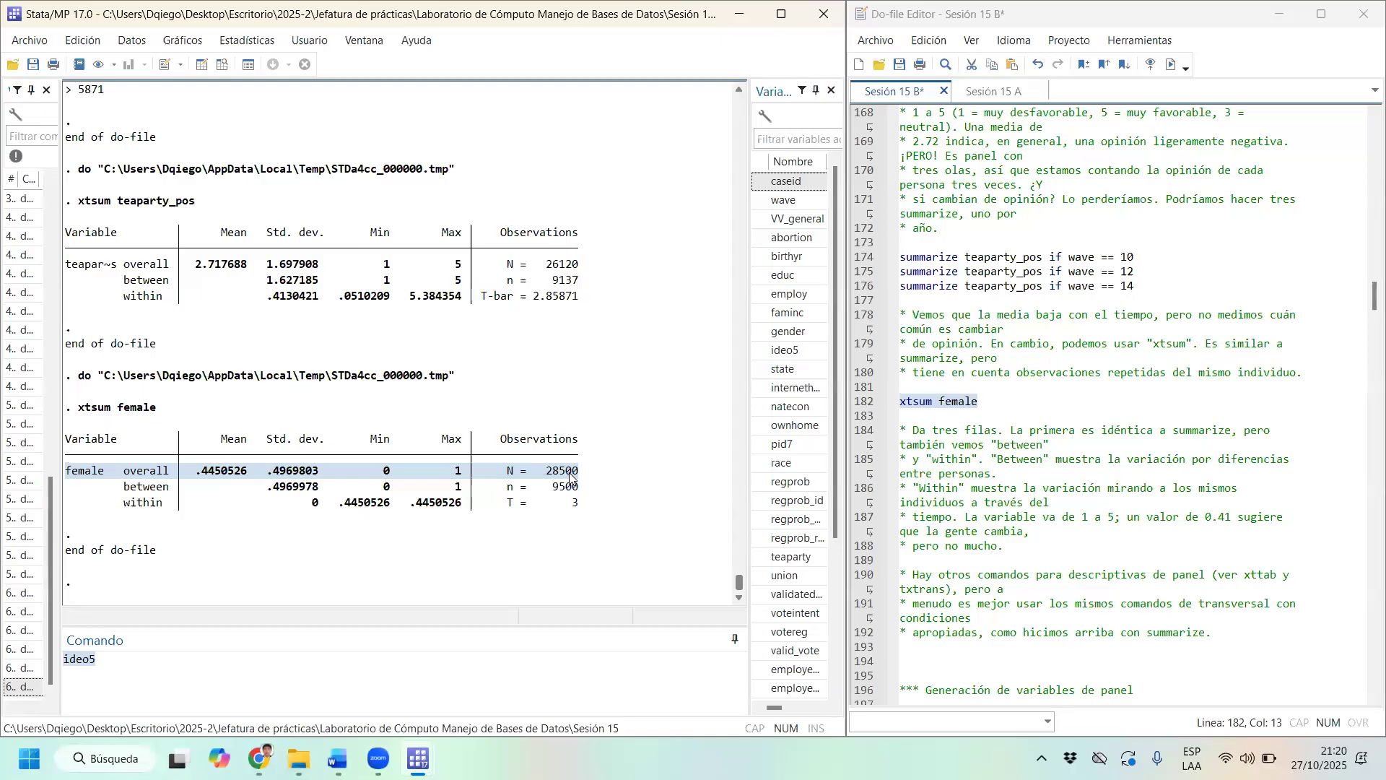
click(380, 473)
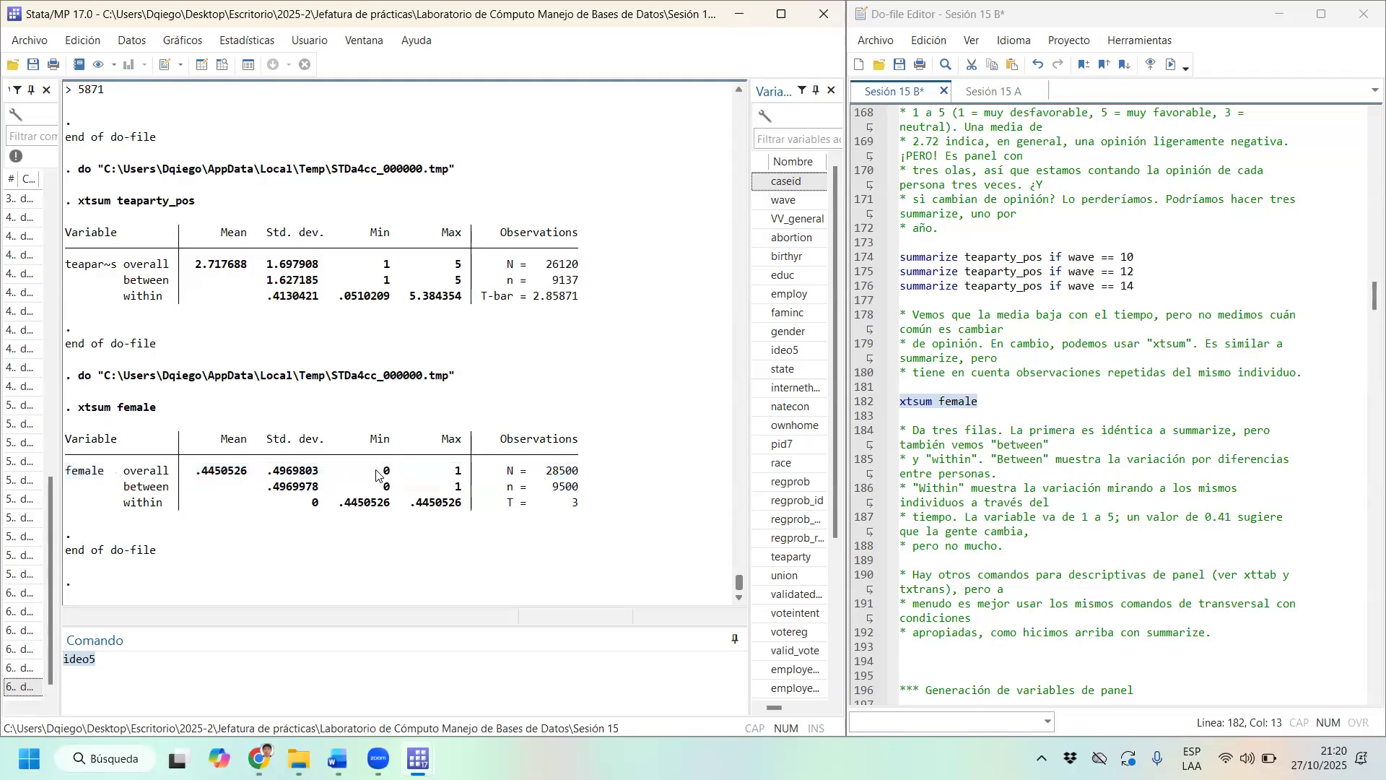
double_click(382, 473)
double_click(469, 470)
double_click(549, 473)
double_click(270, 475)
drag(77, 491, 602, 491)
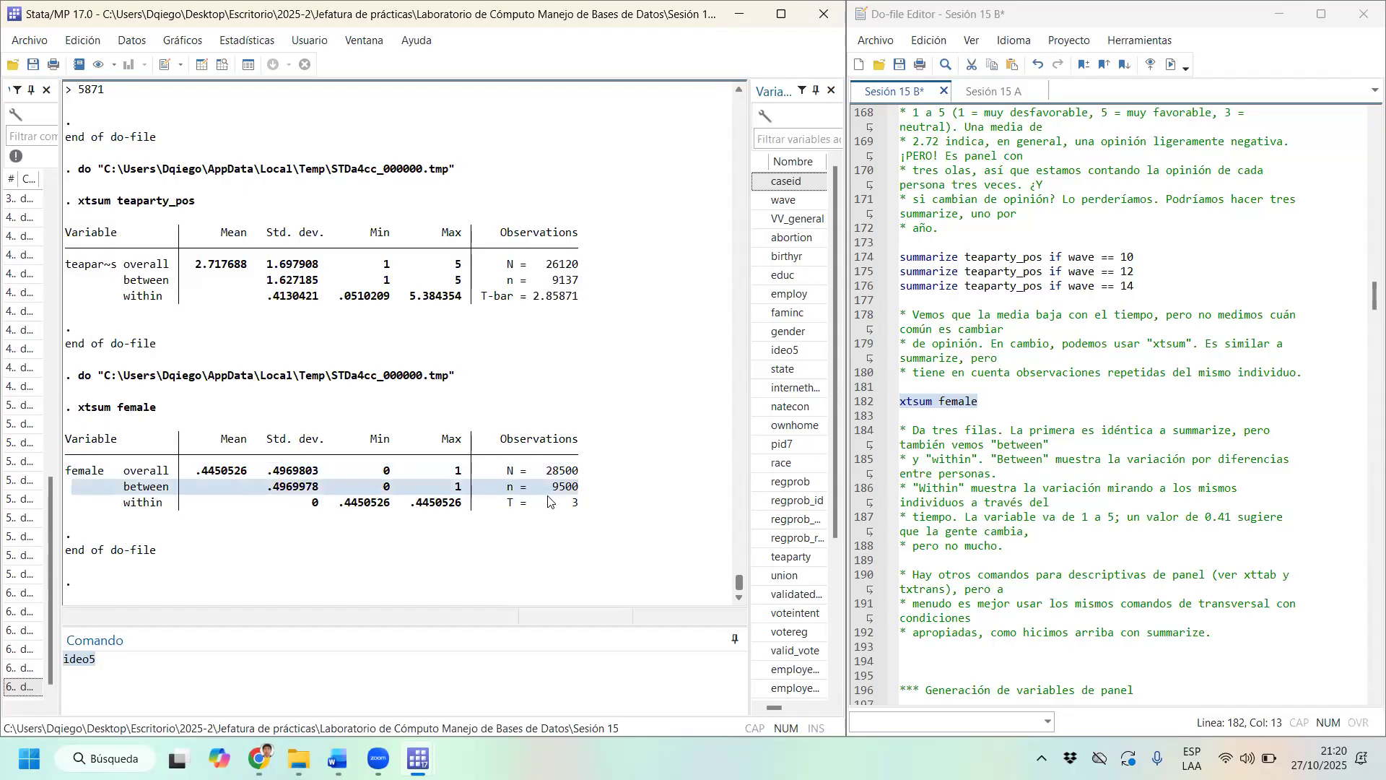
drag(576, 491, 497, 491)
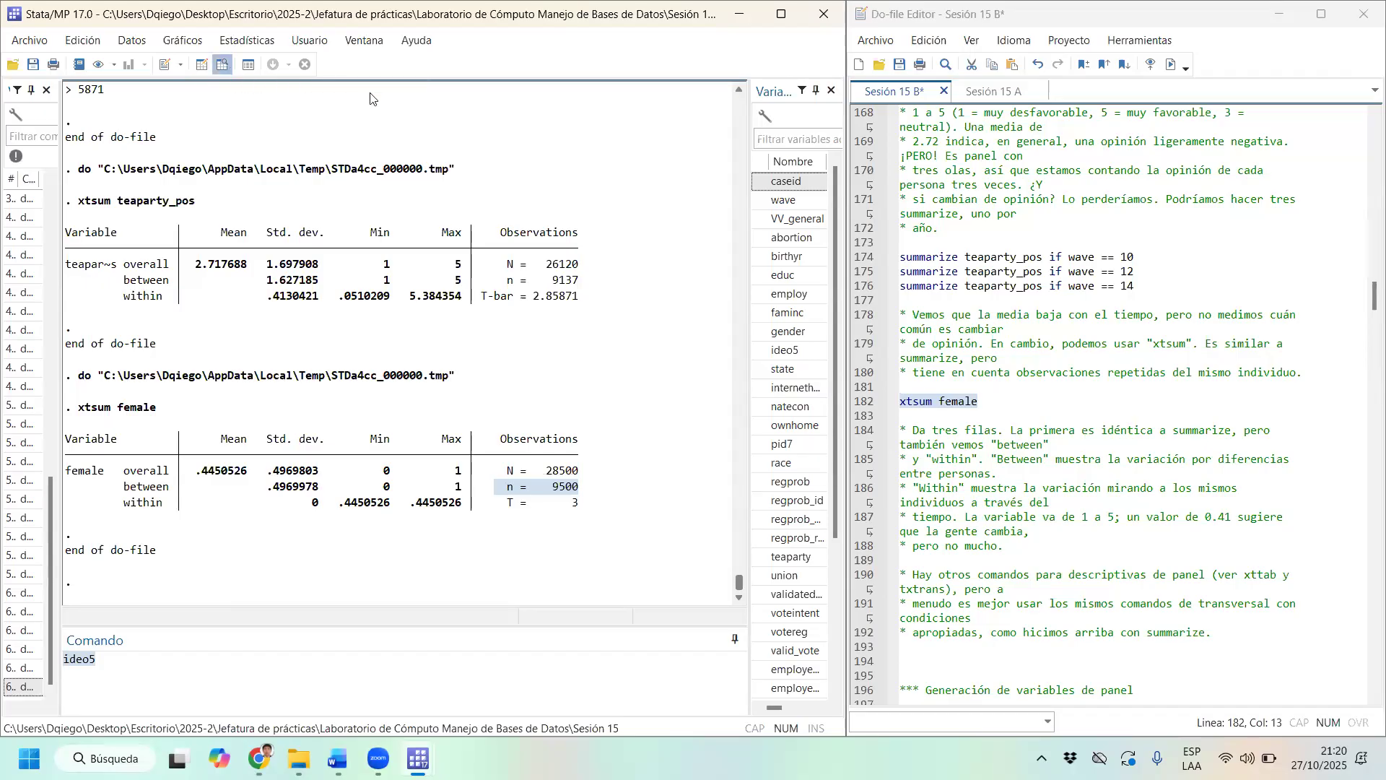
Open the dataset for browsing and hide the columns wave, VV_general, abortion, birthyr, educ, employ, faminc and gender.
click(230, 66)
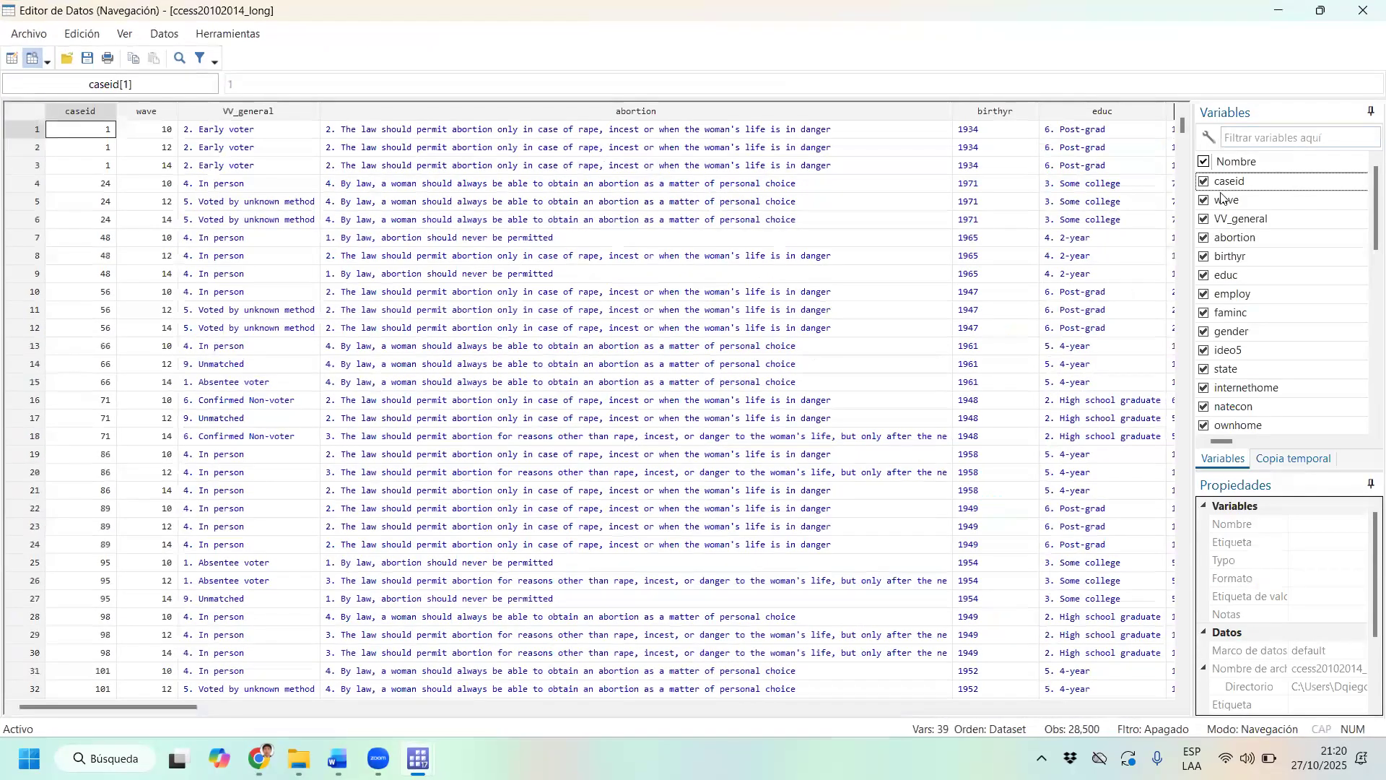
click(1203, 216)
click(1202, 202)
click(1204, 219)
click(1203, 237)
click(1204, 219)
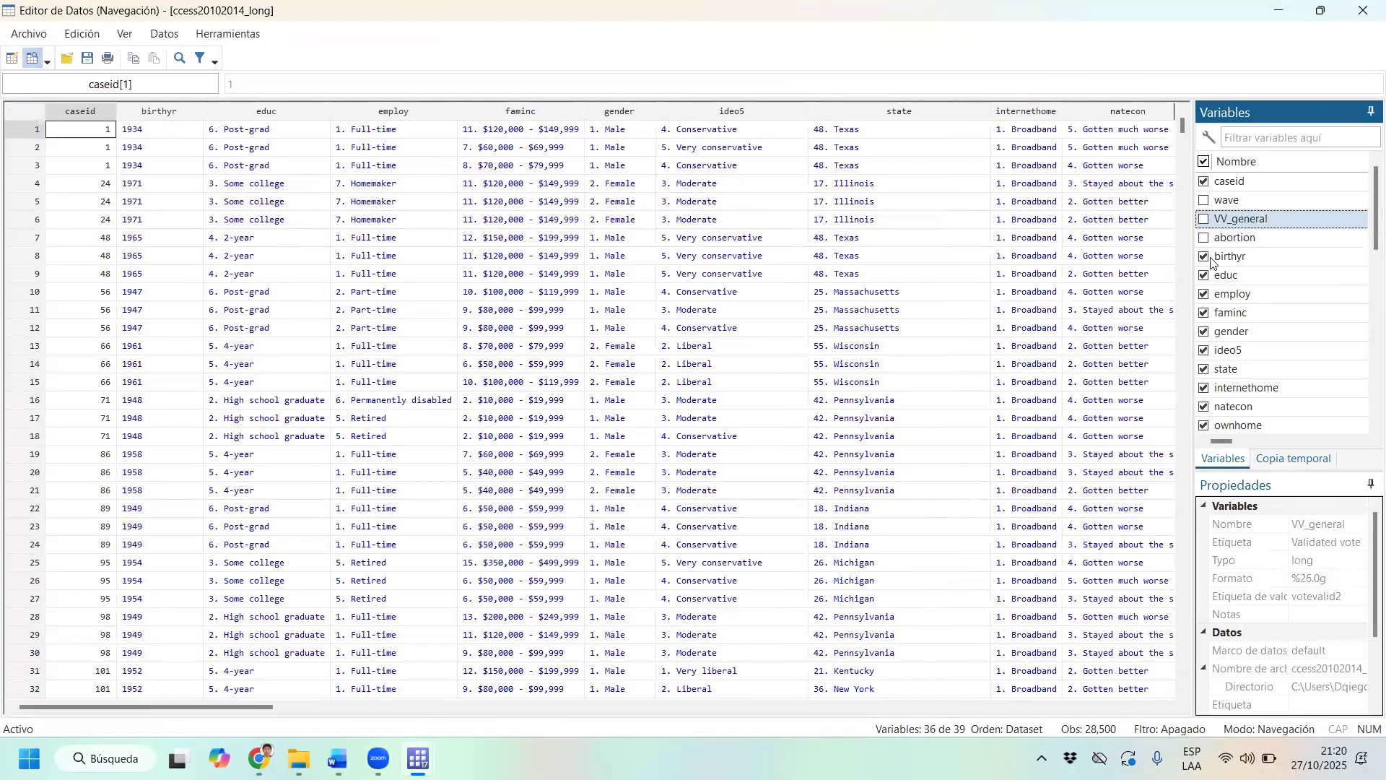
click(1204, 256)
click(1203, 276)
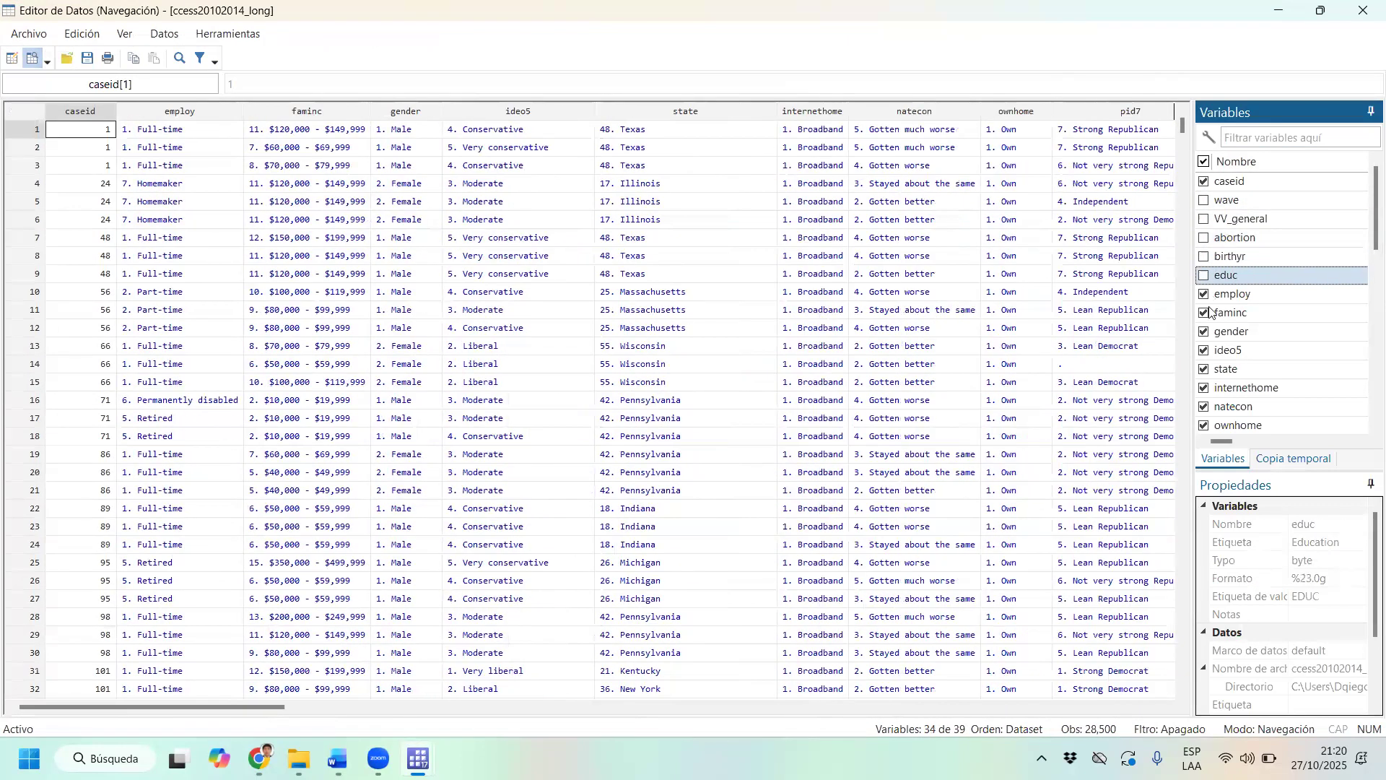
click(1203, 293)
click(1203, 312)
click(1204, 331)
Hide the columns ideo5, state, internethome, natecon, ownhome, pid7 and race from the data browser.
click(1220, 350)
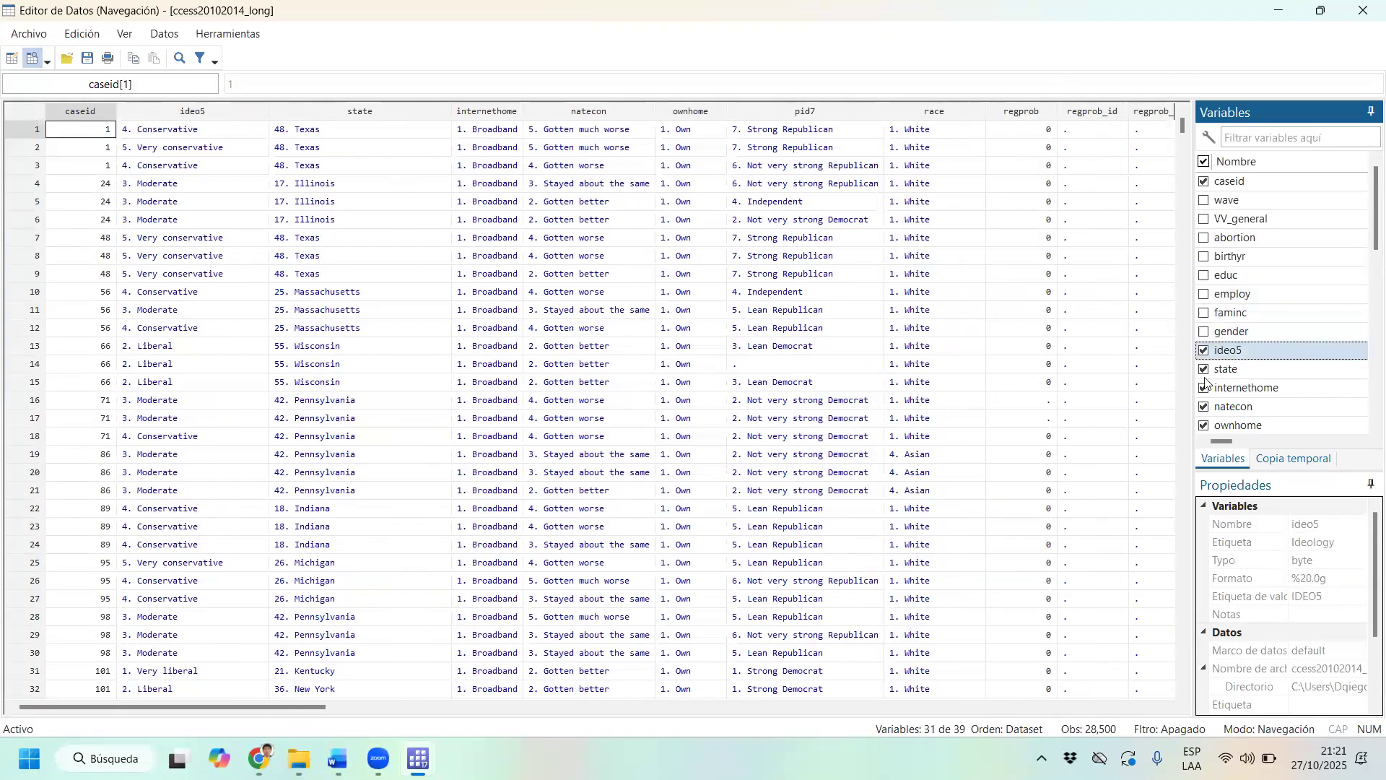
click(1203, 350)
click(1203, 369)
click(1204, 388)
click(1203, 406)
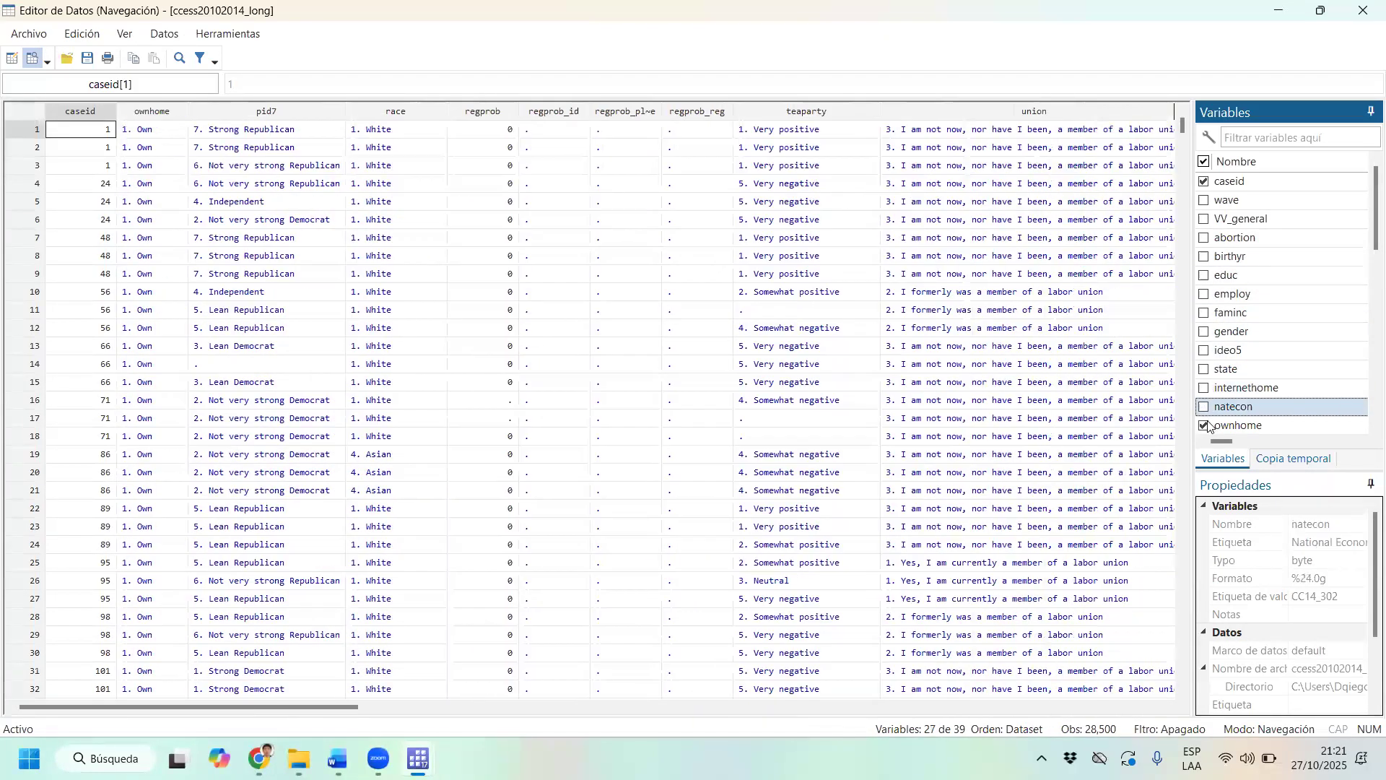
click(1203, 425)
scroll(1207, 389, down, 2)
scroll(1204, 276, down, 2)
click(1203, 256)
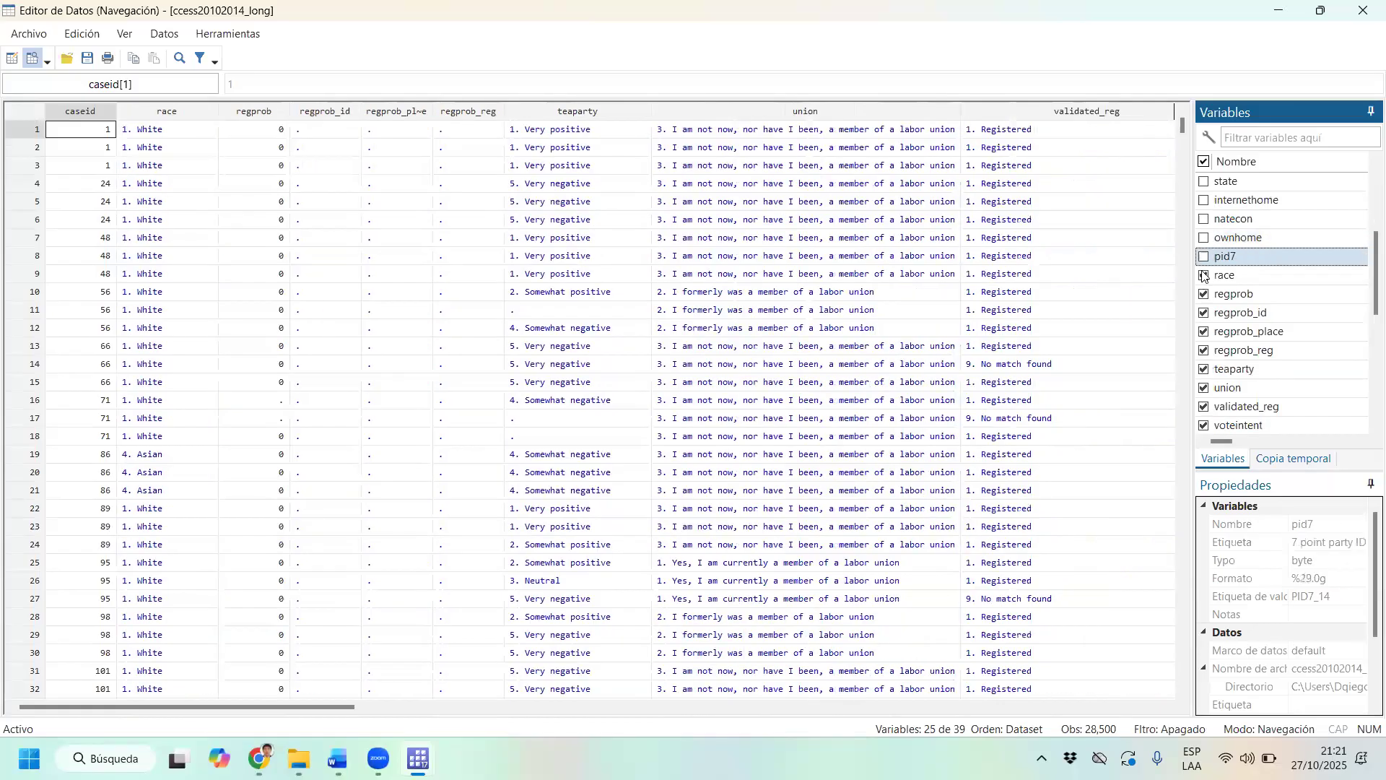
click(1203, 275)
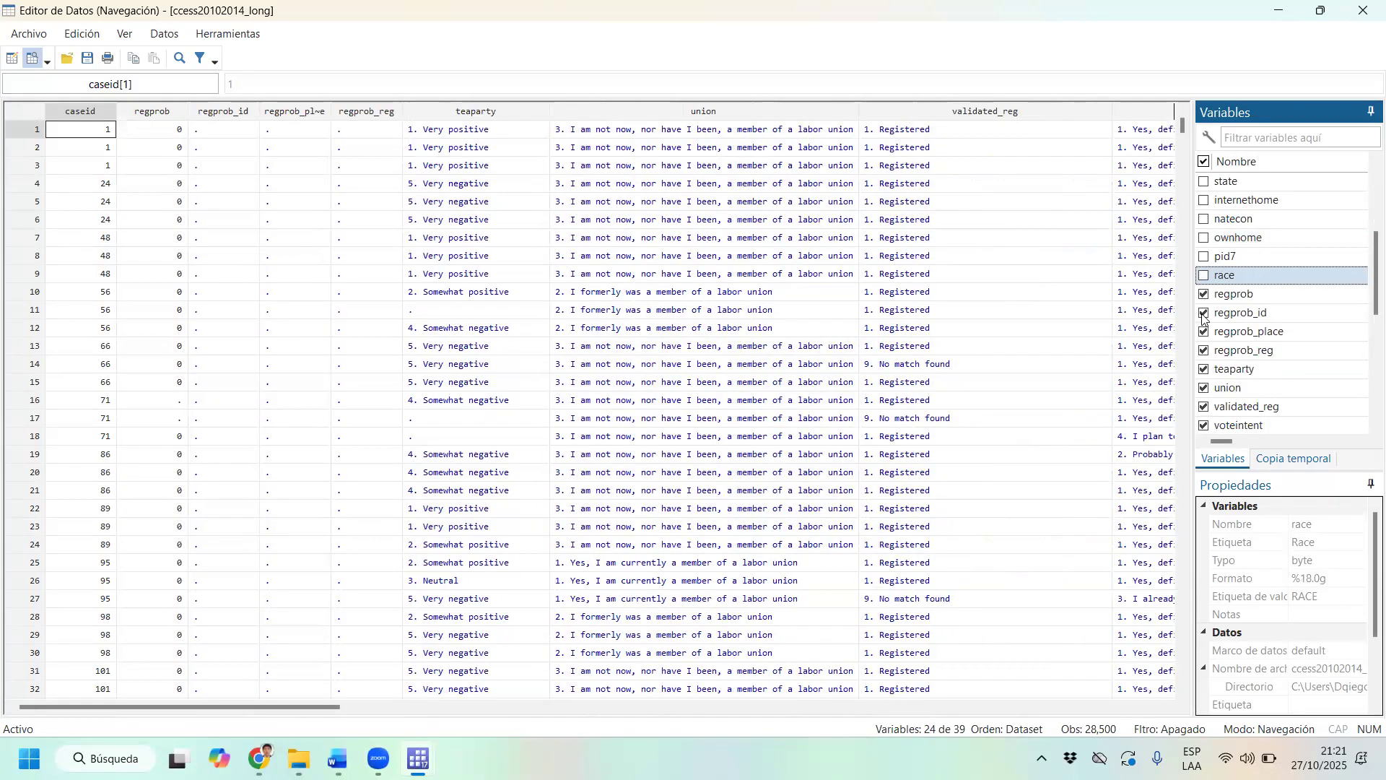
Hide the columns regprob, regprob_id, regprob_place, regprob_reg, teaparty and union, and close the data browser.
click(1204, 294)
click(1204, 312)
click(1203, 331)
click(1204, 350)
click(1203, 368)
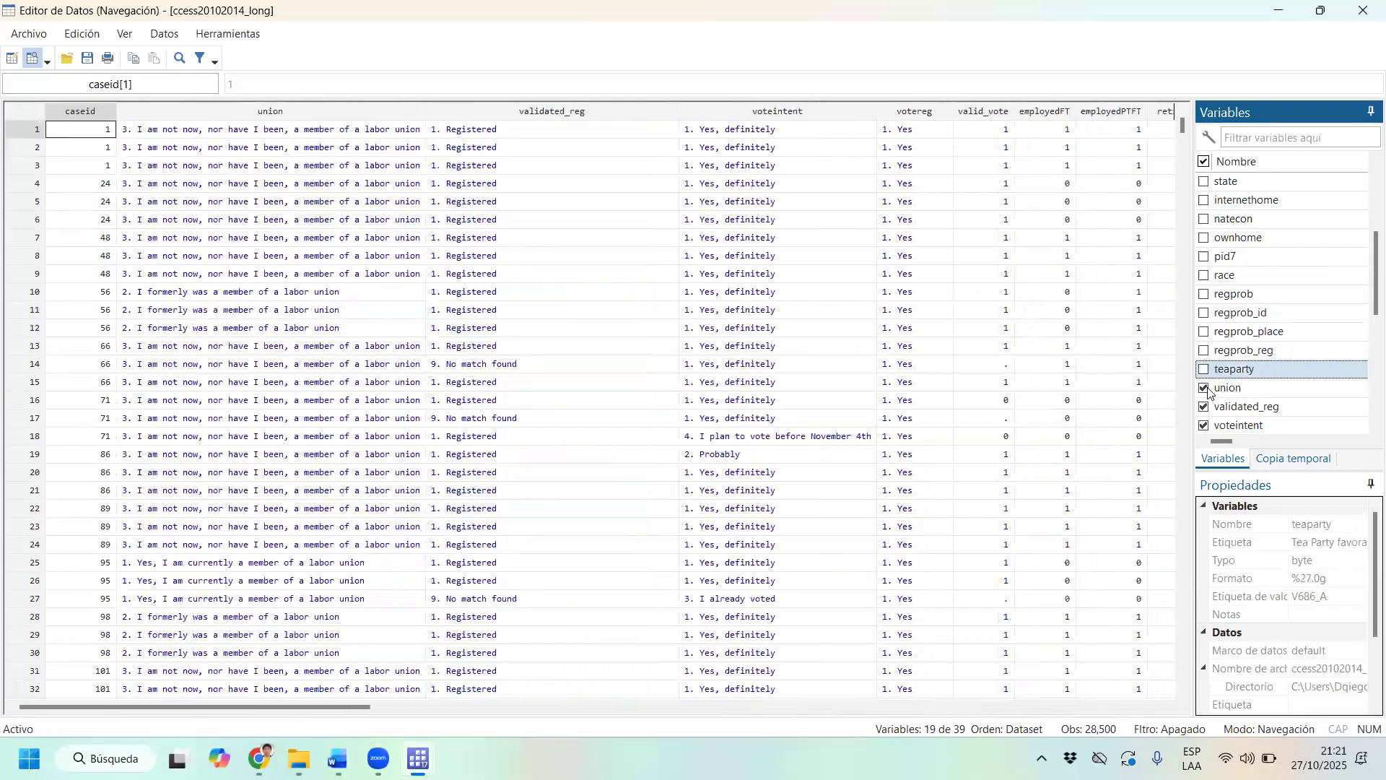
click(1203, 388)
scroll(1208, 324, down, 2)
scroll(1209, 289, down, 2)
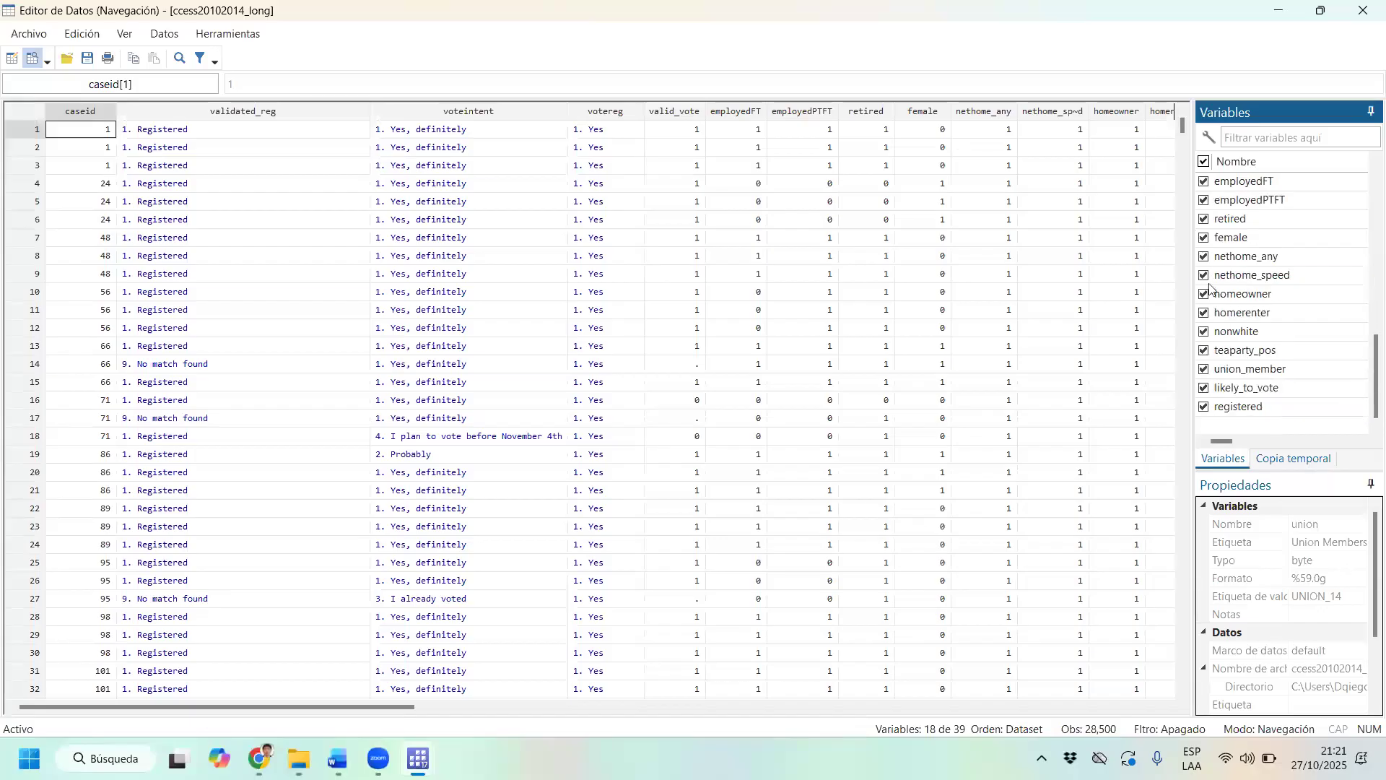
click(1363, 10)
Compose a browse command listing the variables caseid and female.
text(bro)
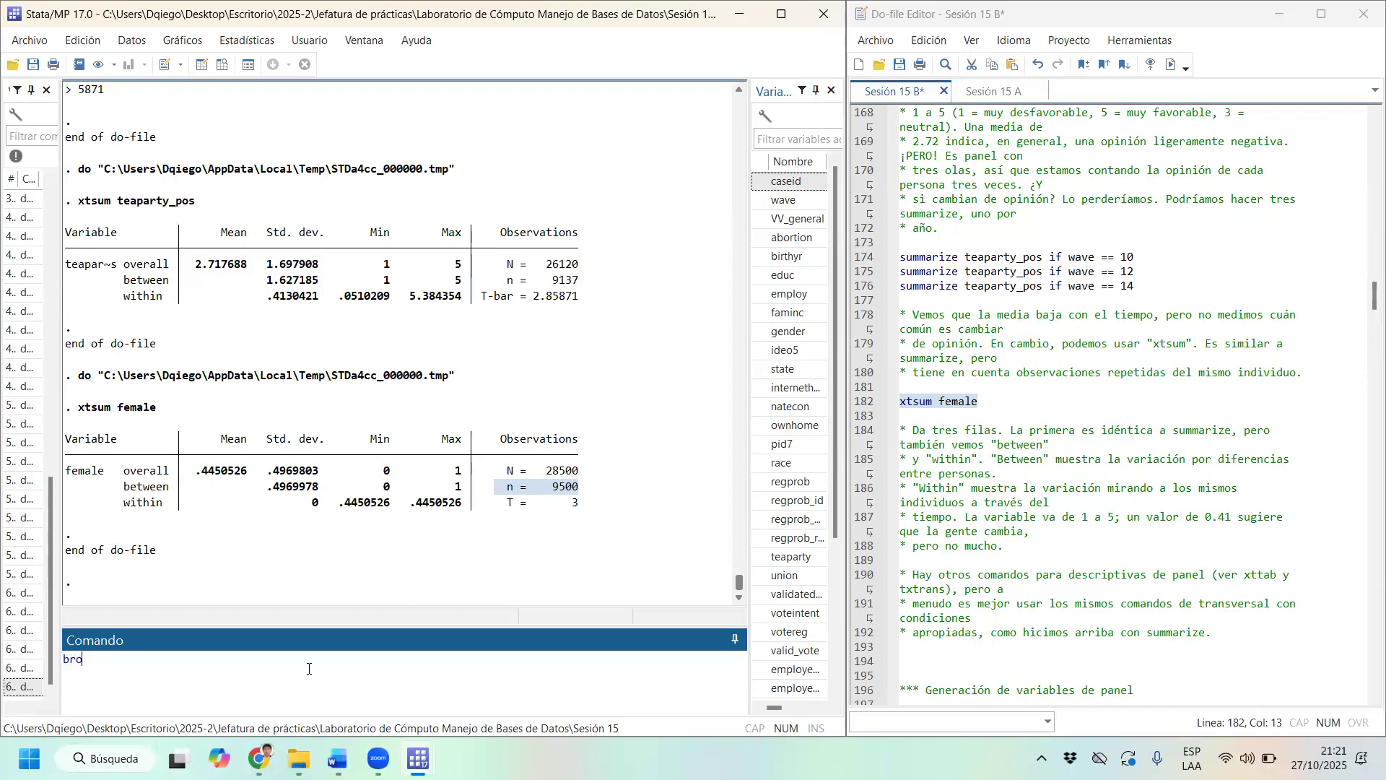
text(wse)
click(761, 181)
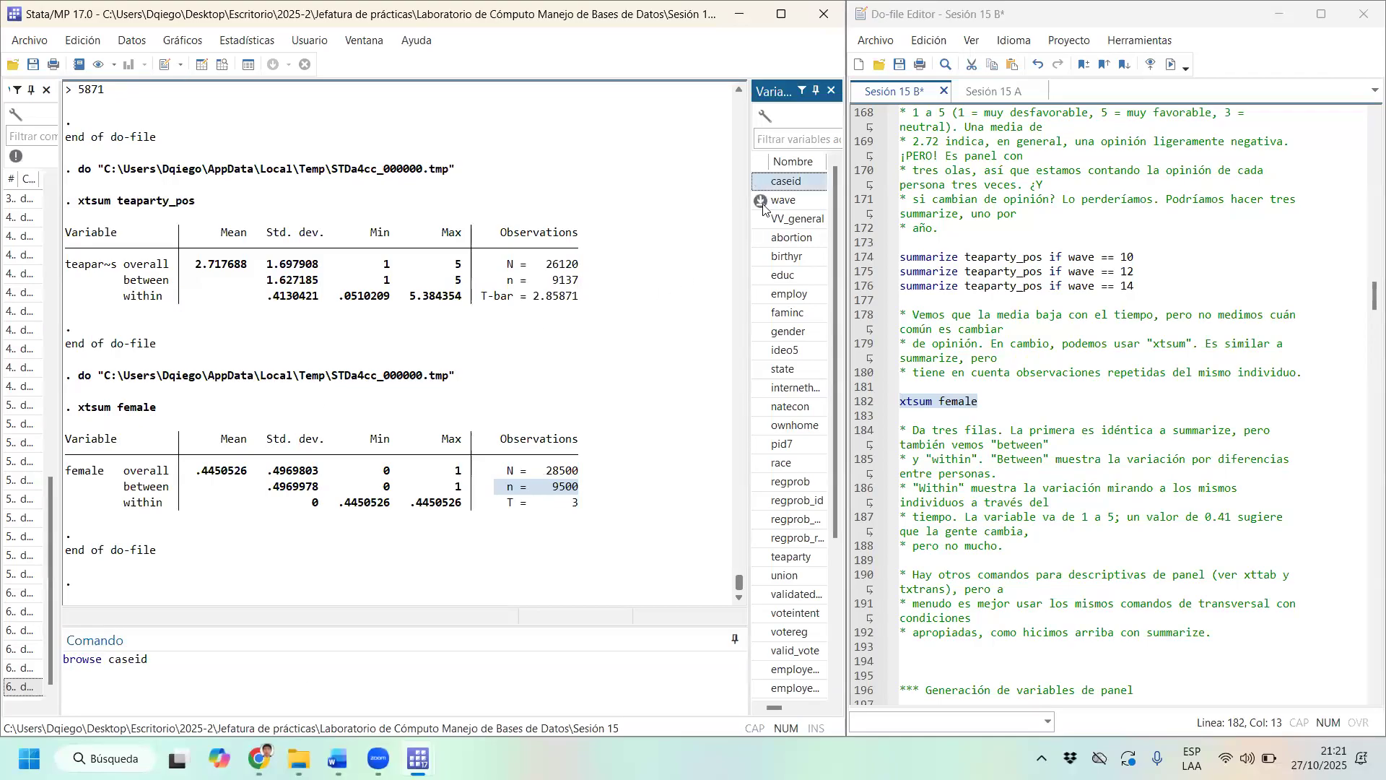
scroll(797, 335, down, 4)
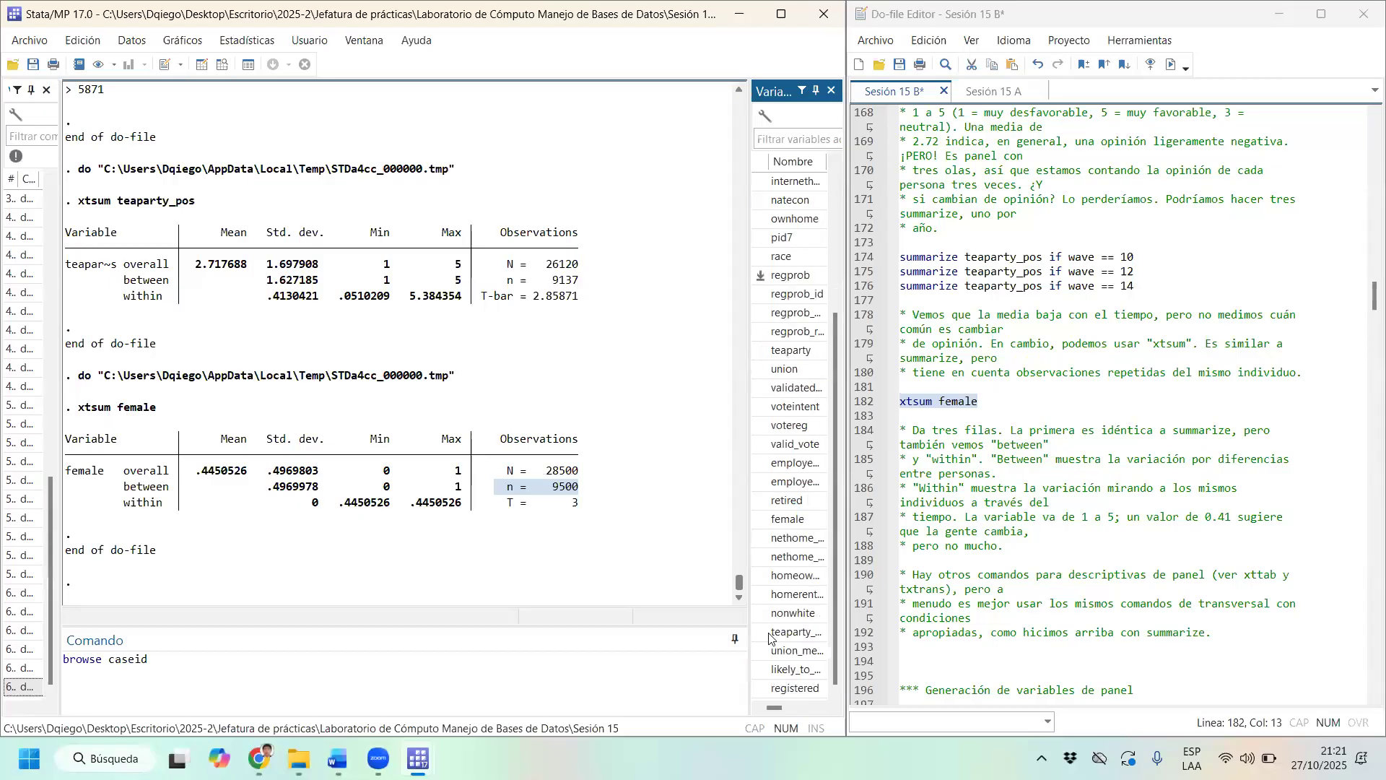
click(779, 144)
text(fe)
click(787, 181)
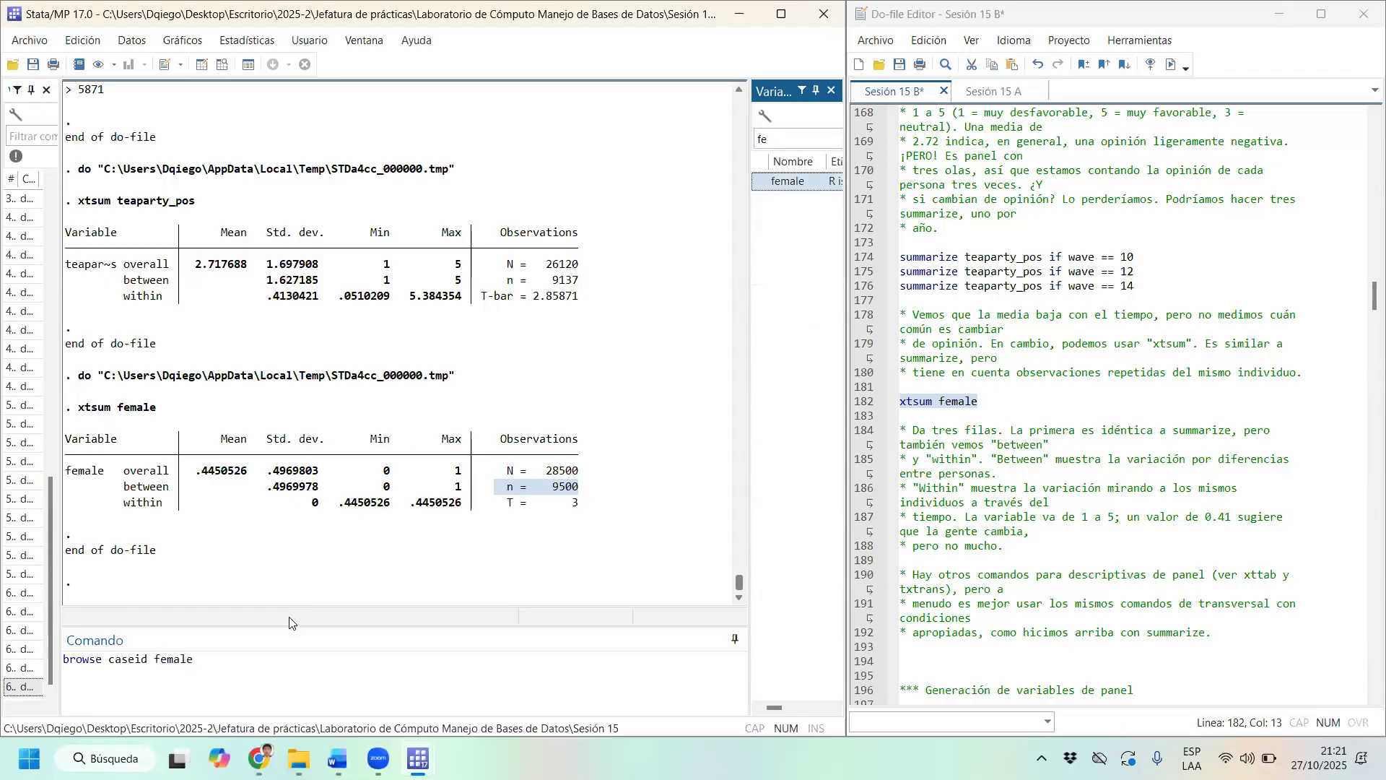
Insert wave between caseid and female in the browse command and run it.
click(280, 661)
drag(782, 138, 396, 419)
click(240, 655)
key(ctrl+Left)
text(wa)
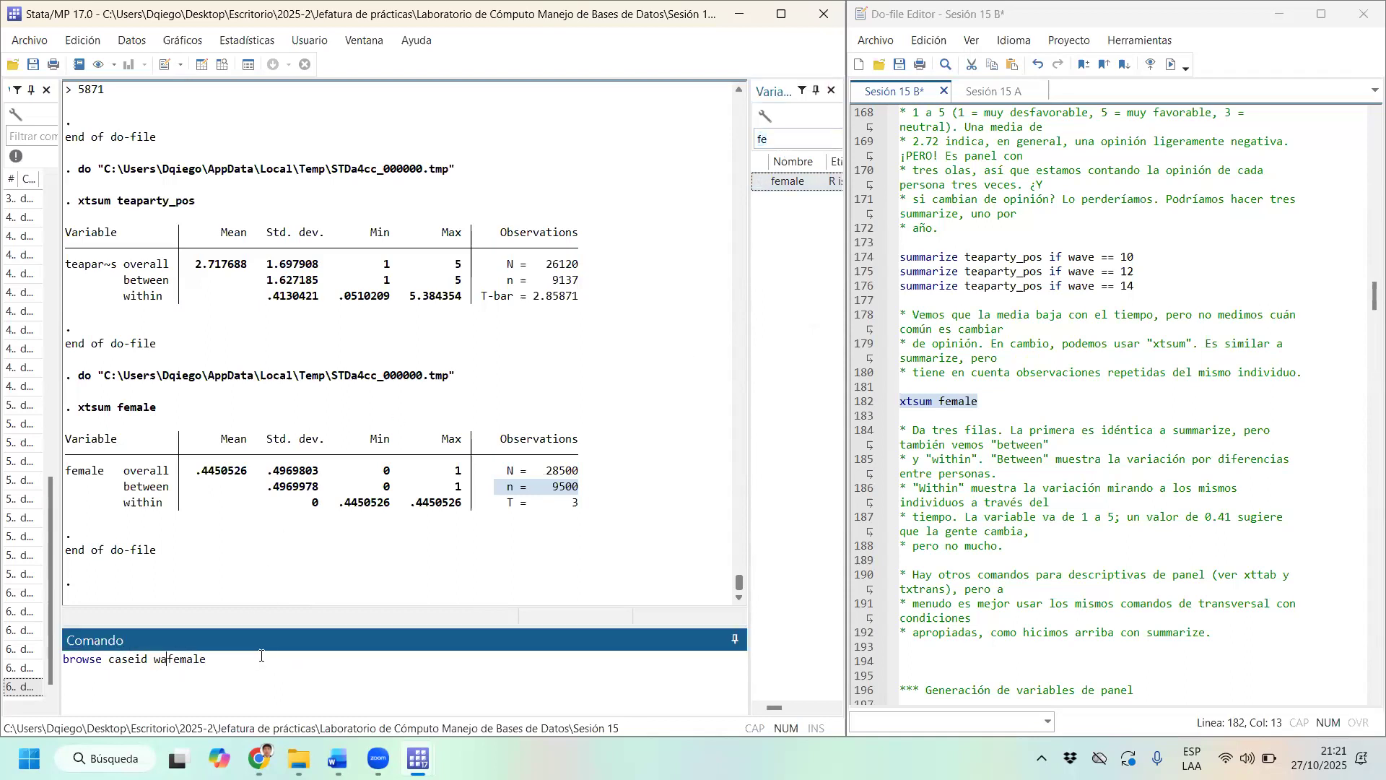
text(ve)
key(Return)
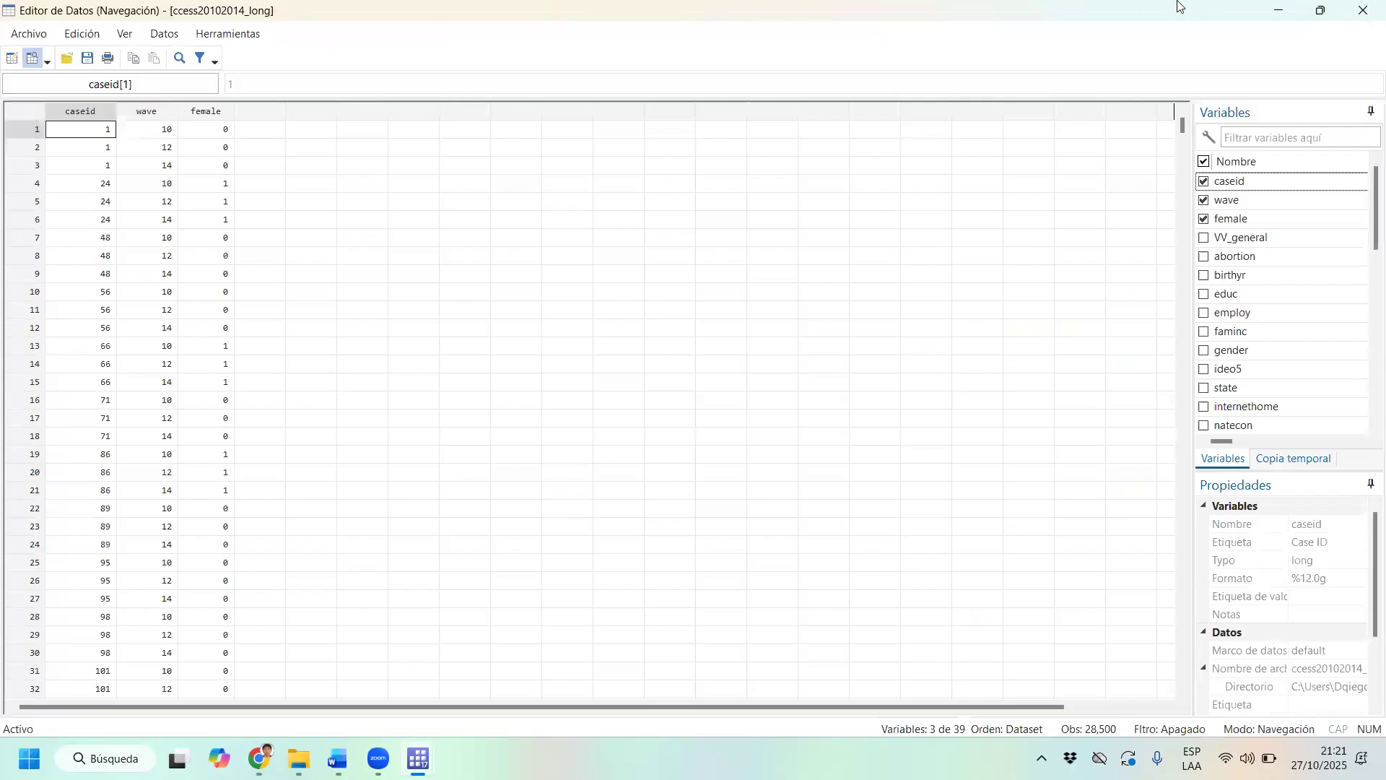
Check the between row of the xtsum female table and return to the data browser.
mouse_move(418, 758)
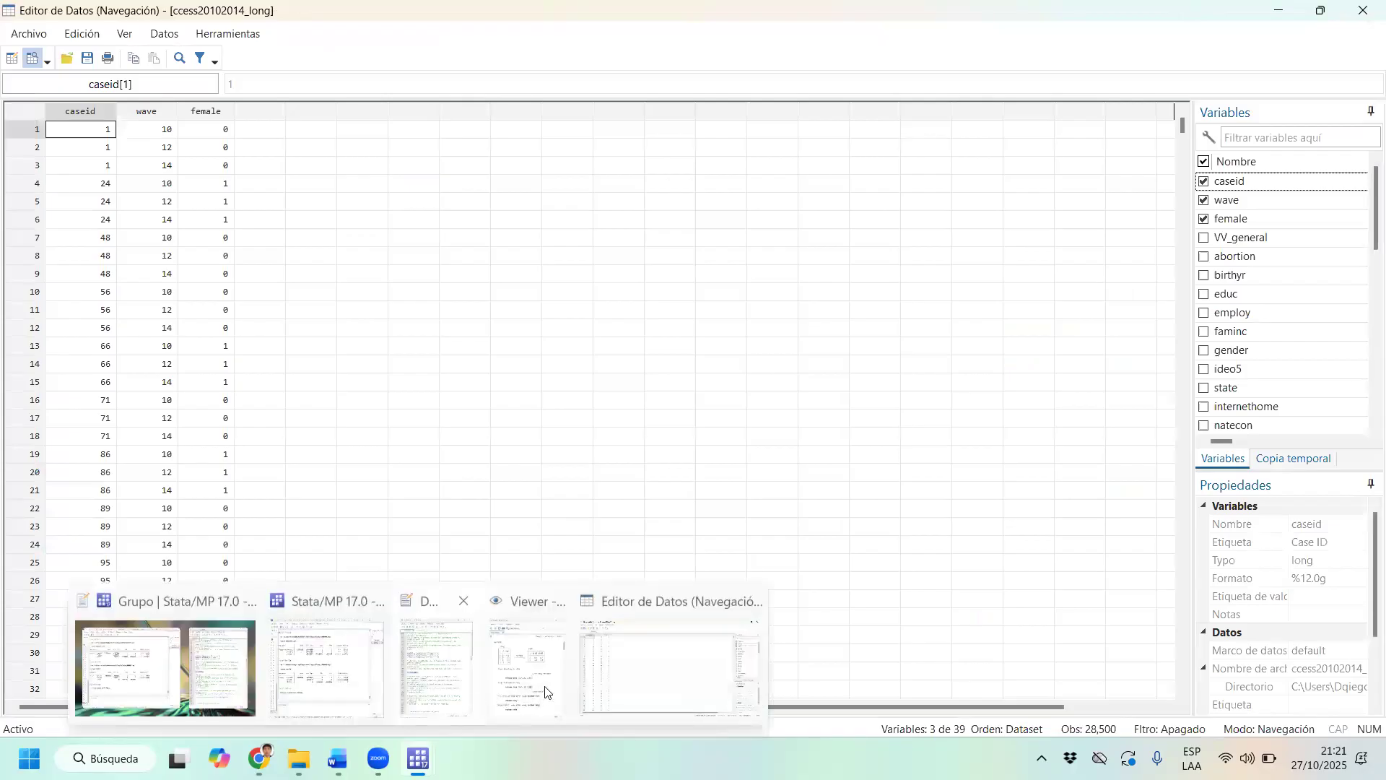
click(335, 687)
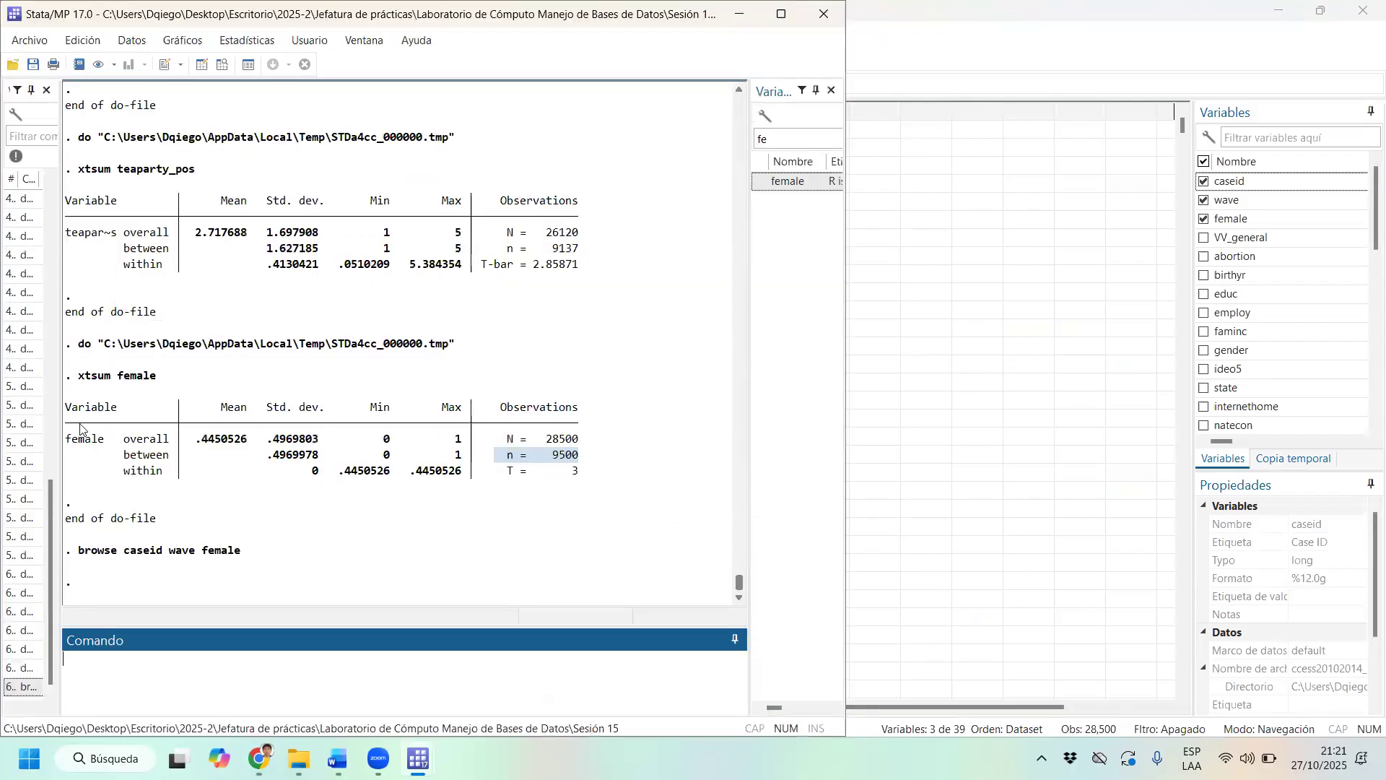
double_click(125, 455)
click(956, 38)
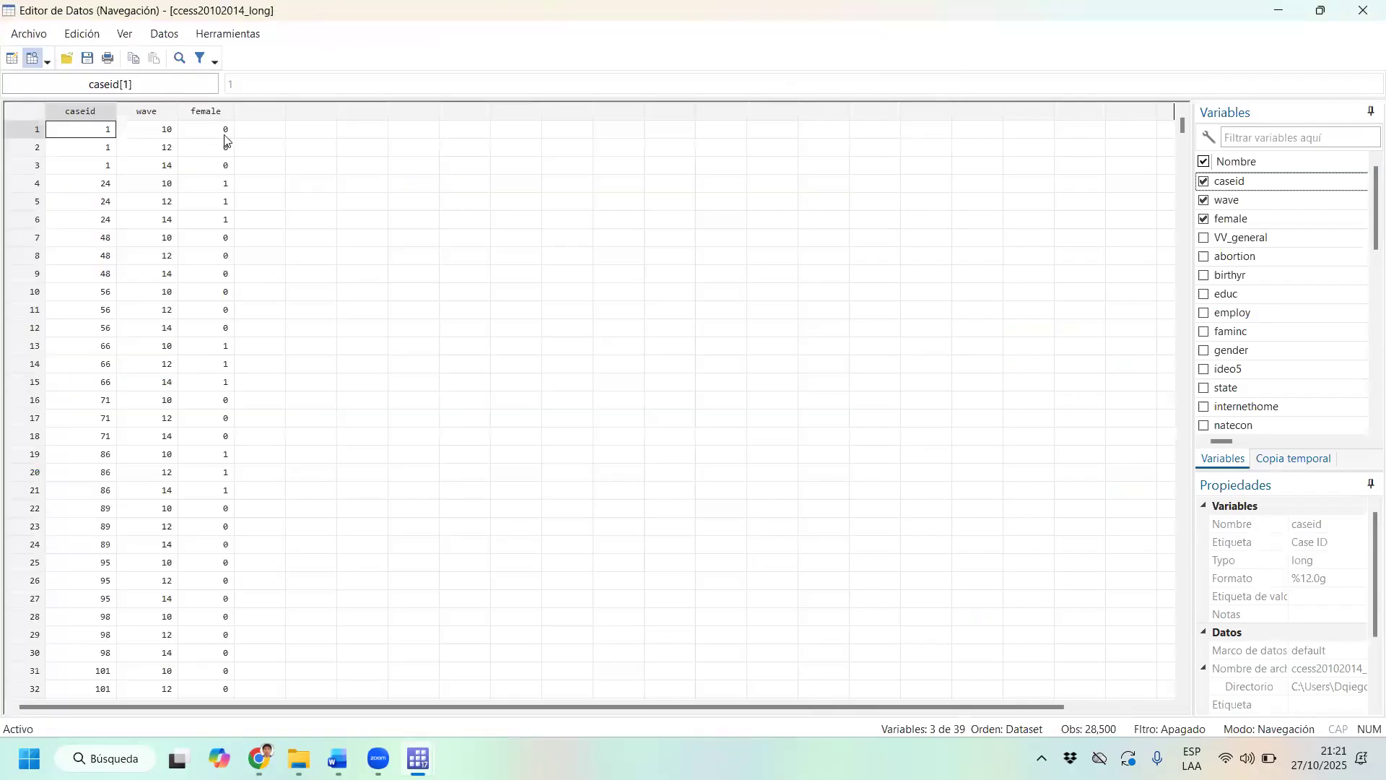
Compare the female values across the three waves for each of the cases 1, 24, 48 and 56.
drag(227, 168, 209, 127)
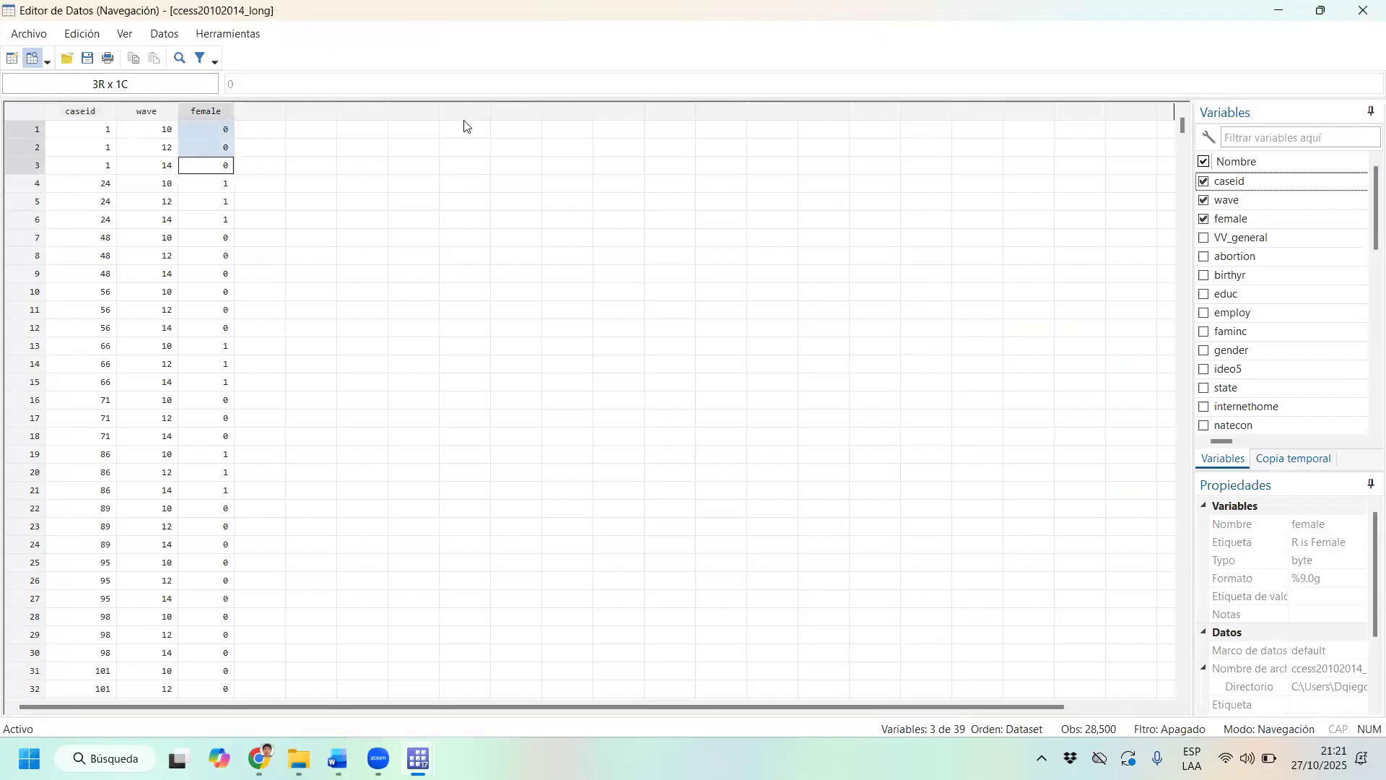
drag(228, 167, 225, 127)
drag(225, 185, 225, 220)
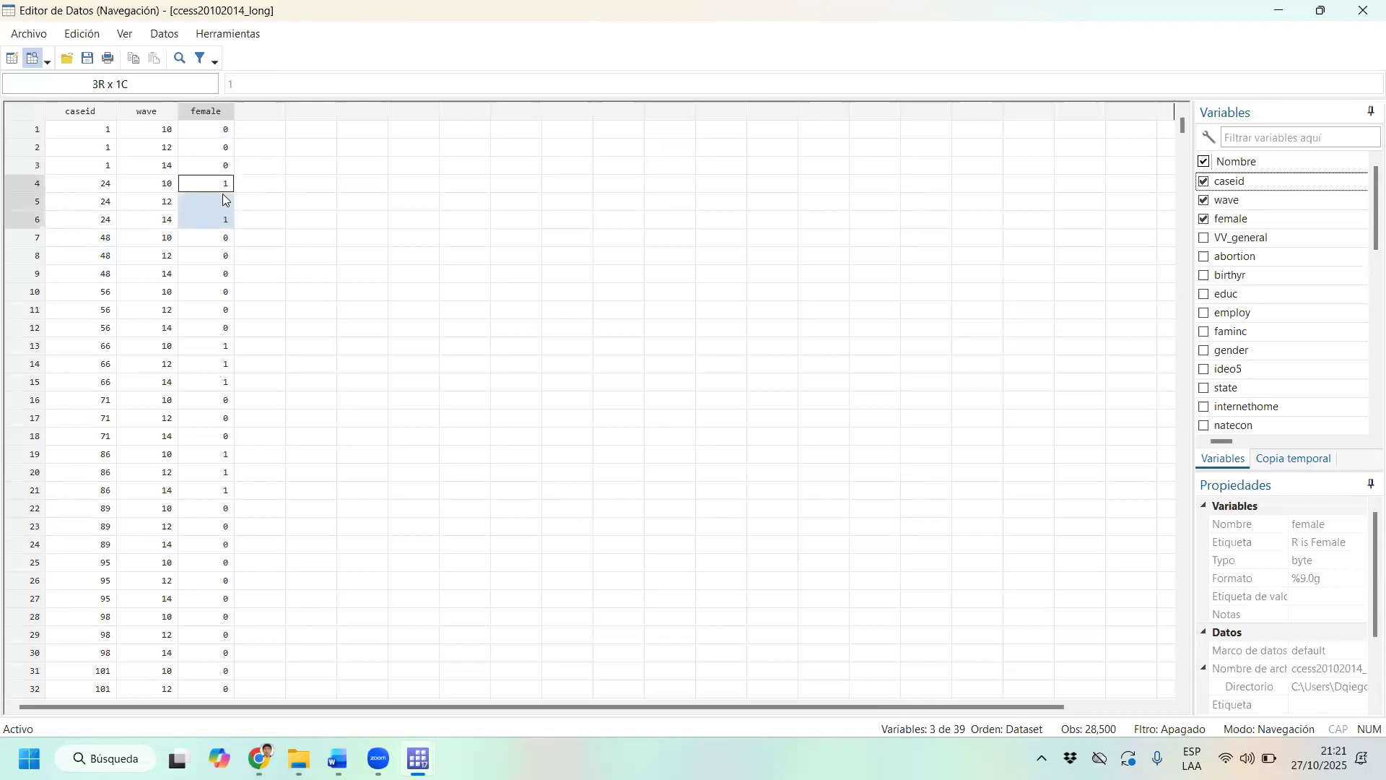
click(228, 242)
shift+click(228, 281)
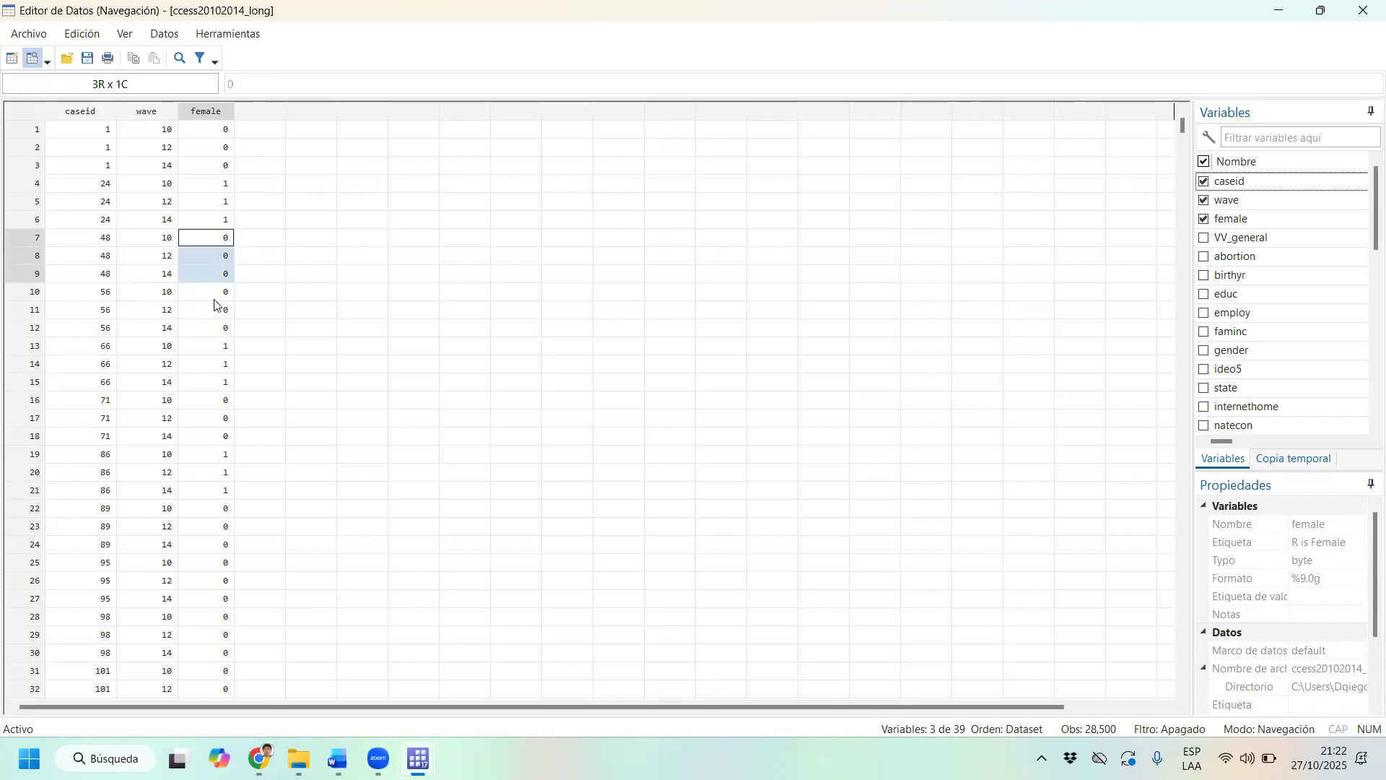
drag(224, 295, 224, 327)
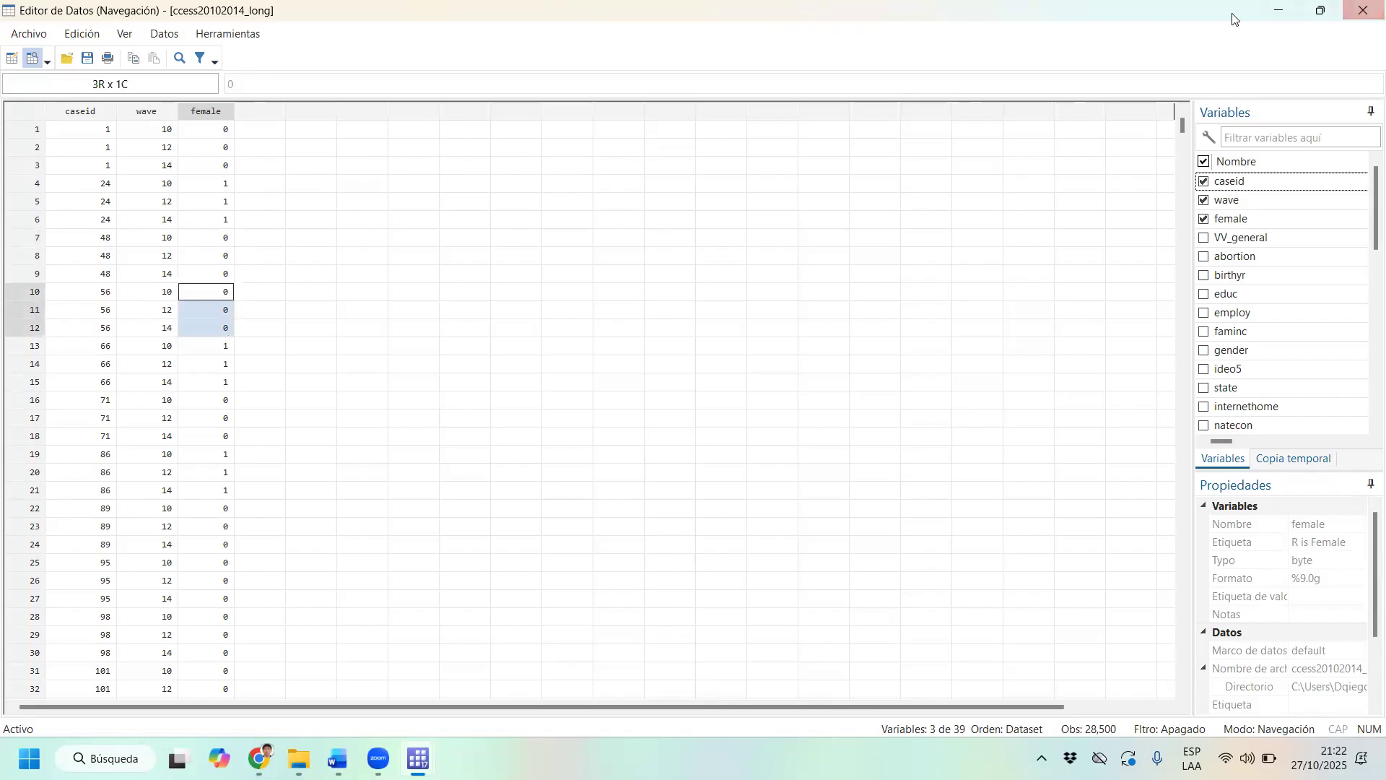
Minimise the data browser and examine the between row's observations and standard deviation in the xtsum female table.
click(1265, 15)
drag(580, 453, 546, 457)
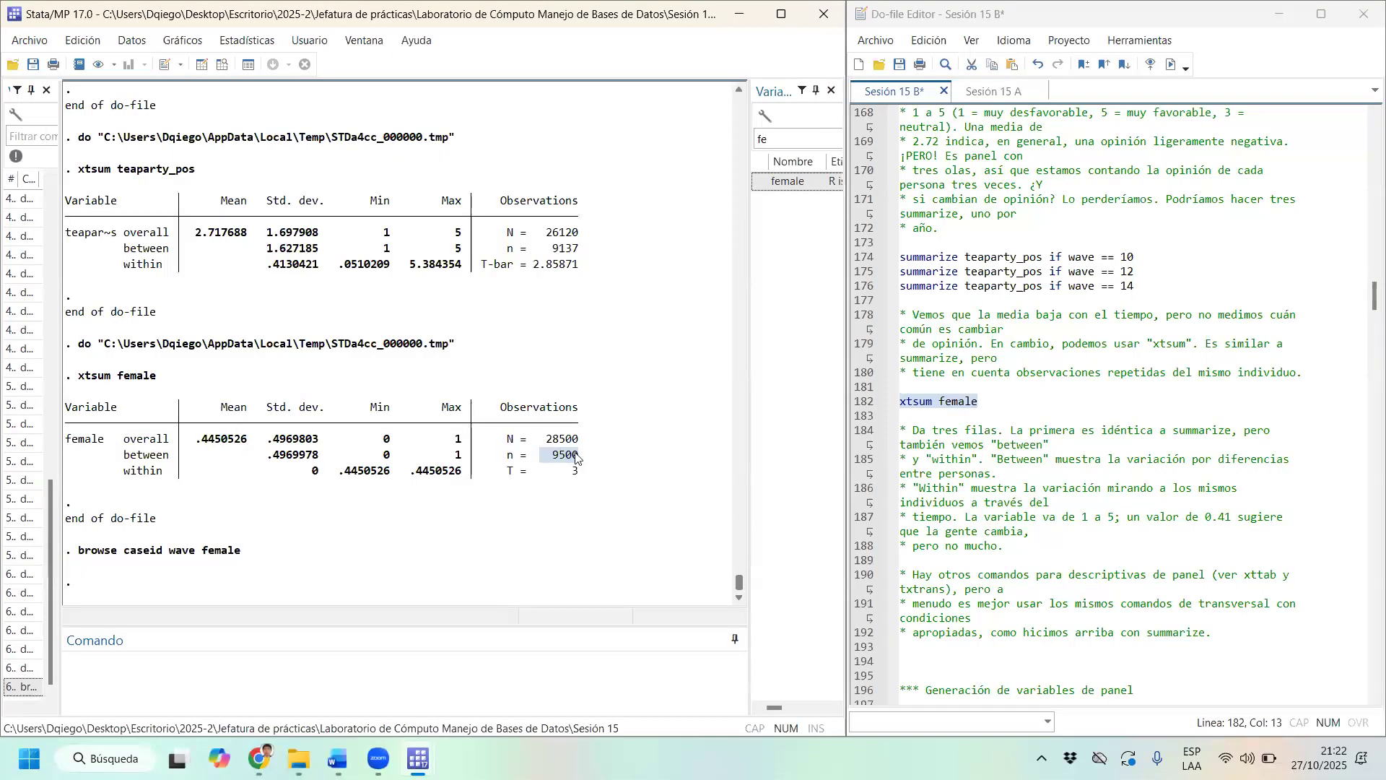
drag(586, 459, 521, 457)
drag(264, 455, 326, 462)
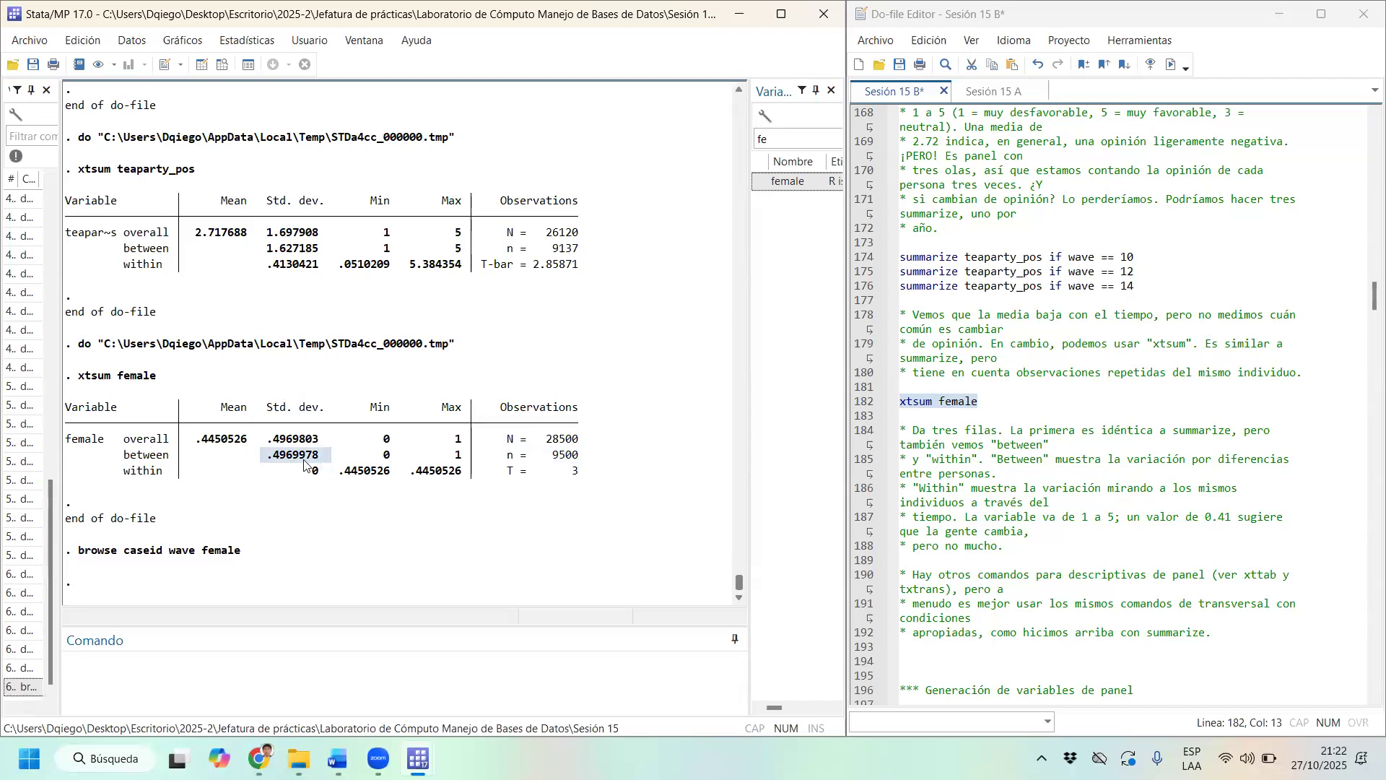
drag(581, 462, 158, 460)
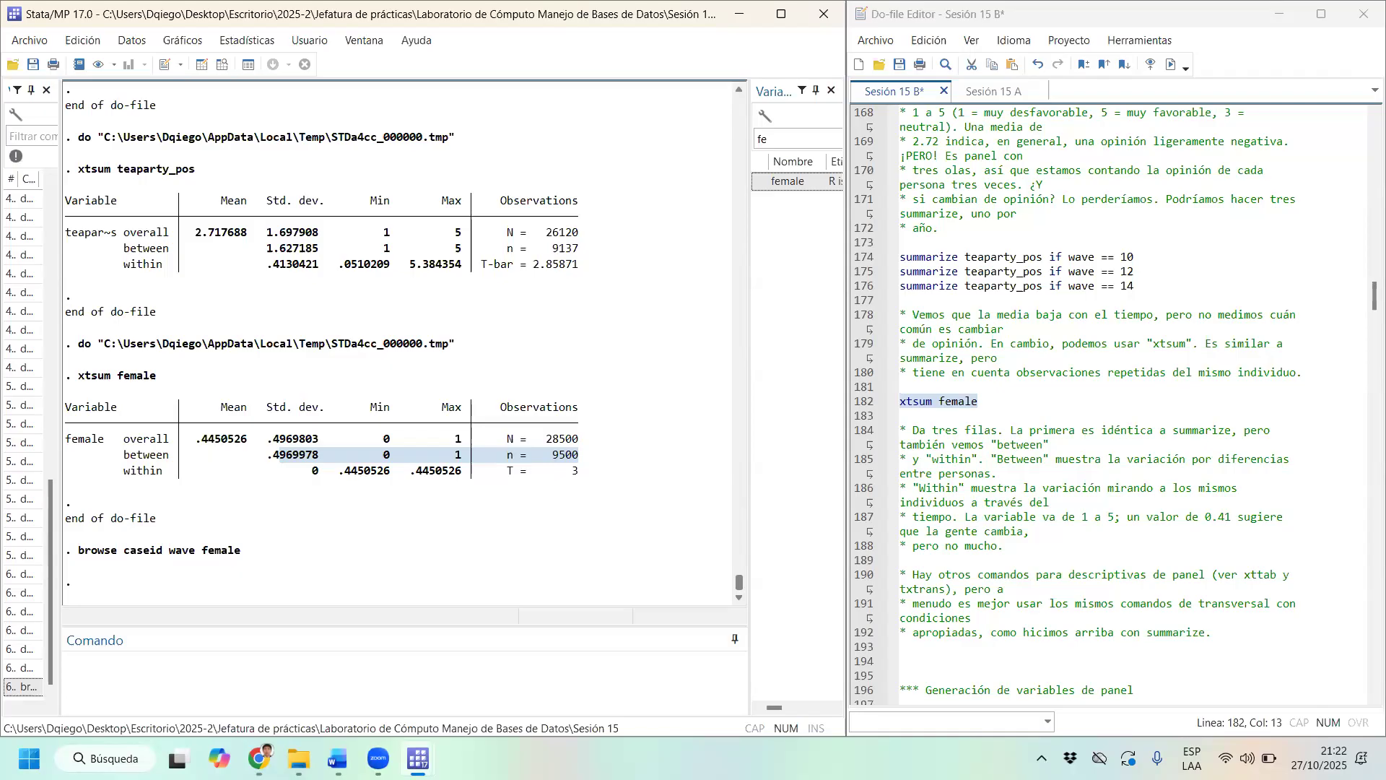
Return to the data browser and examine the female and wave values of the first observation.
mouse_move(420, 757)
click(688, 696)
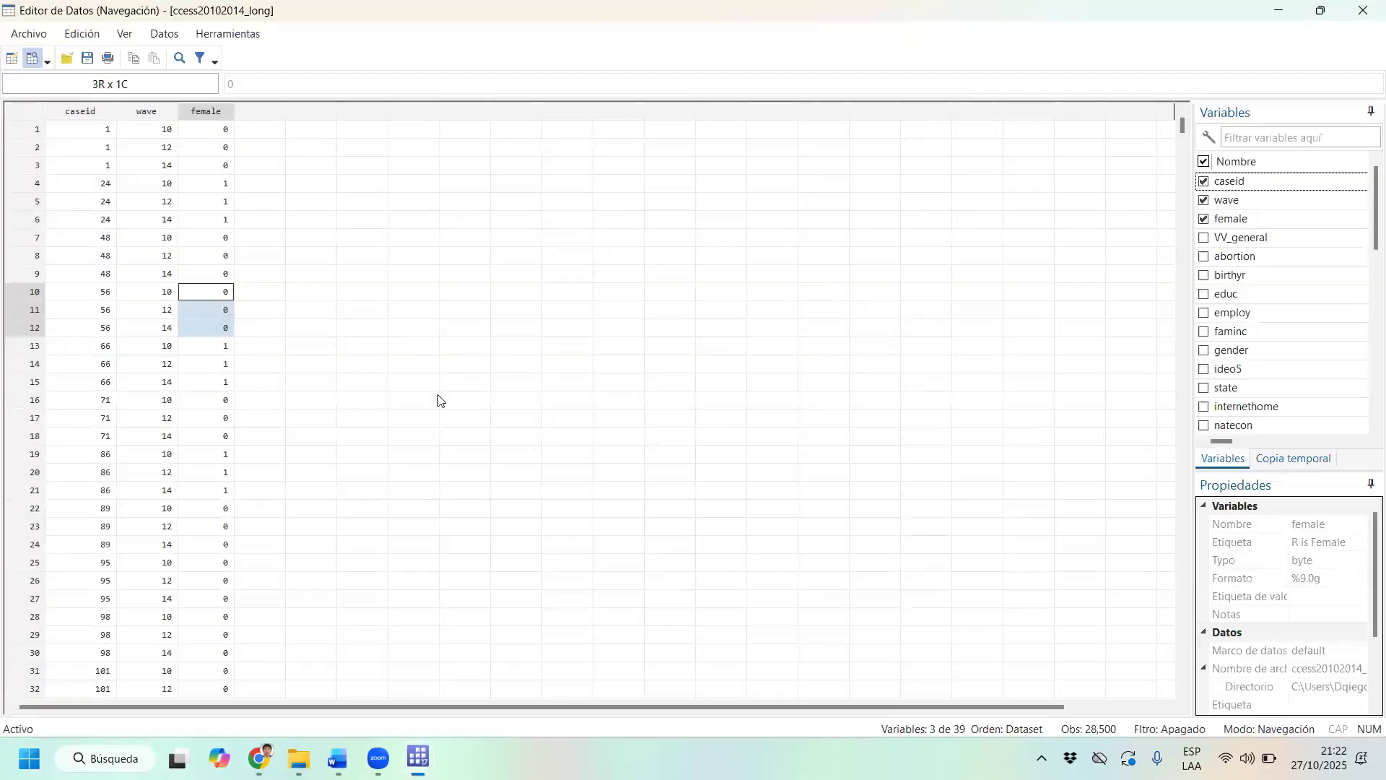
click(414, 256)
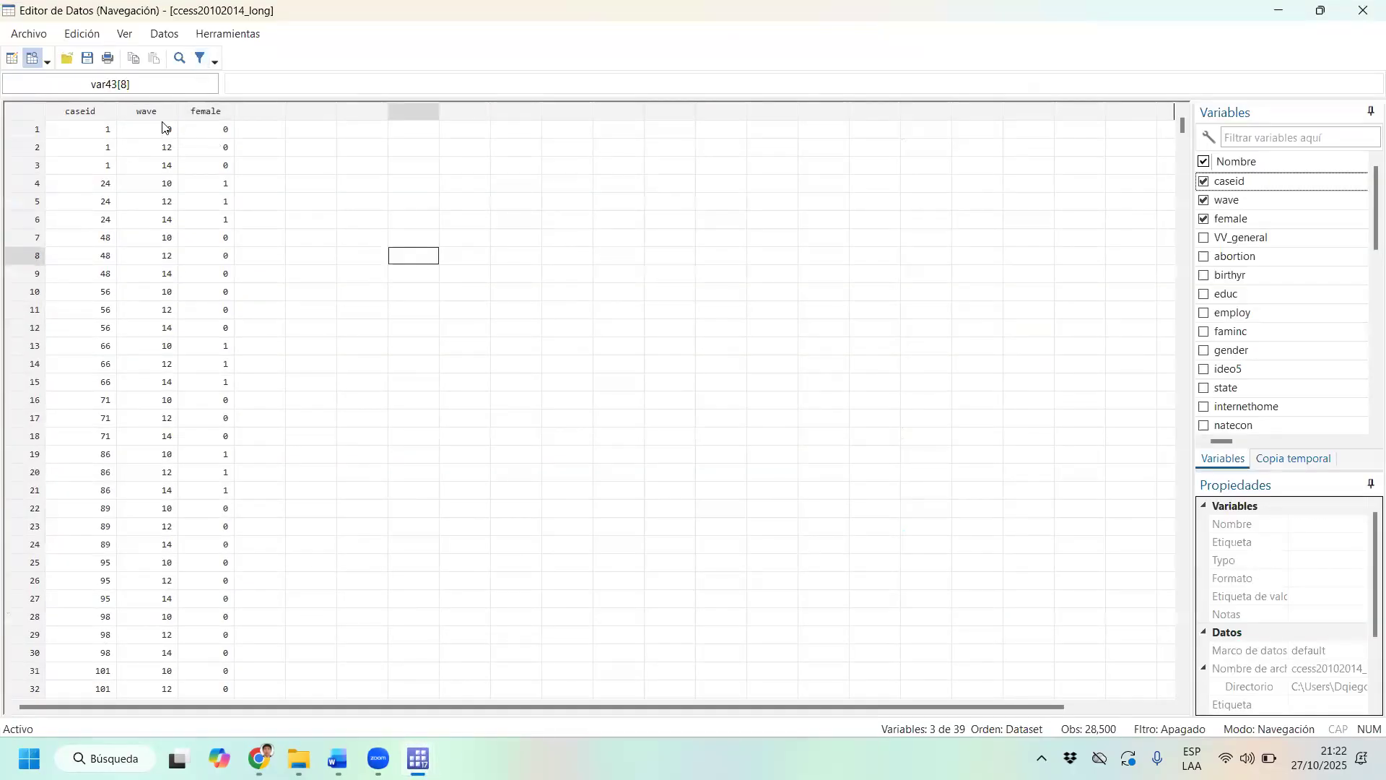
drag(221, 137, 176, 140)
click(207, 131)
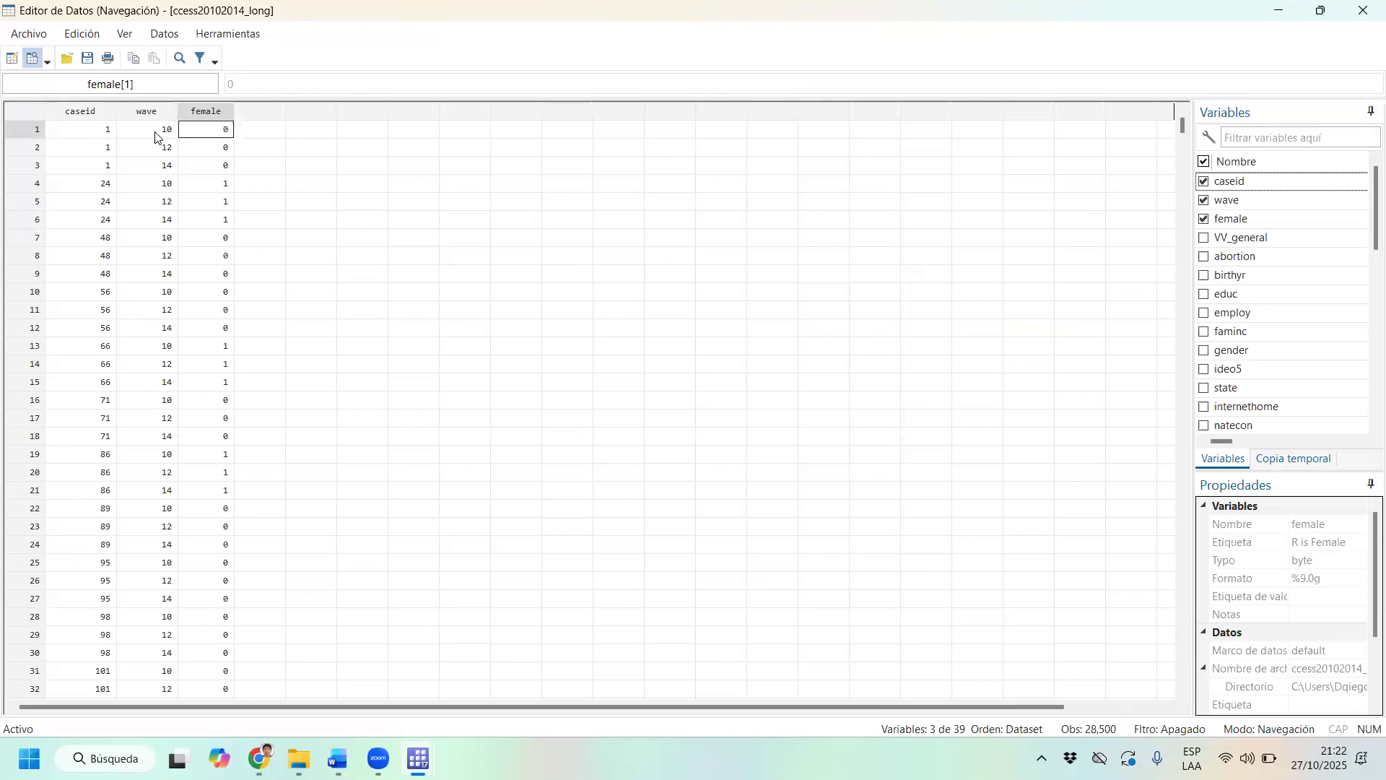
click(162, 135)
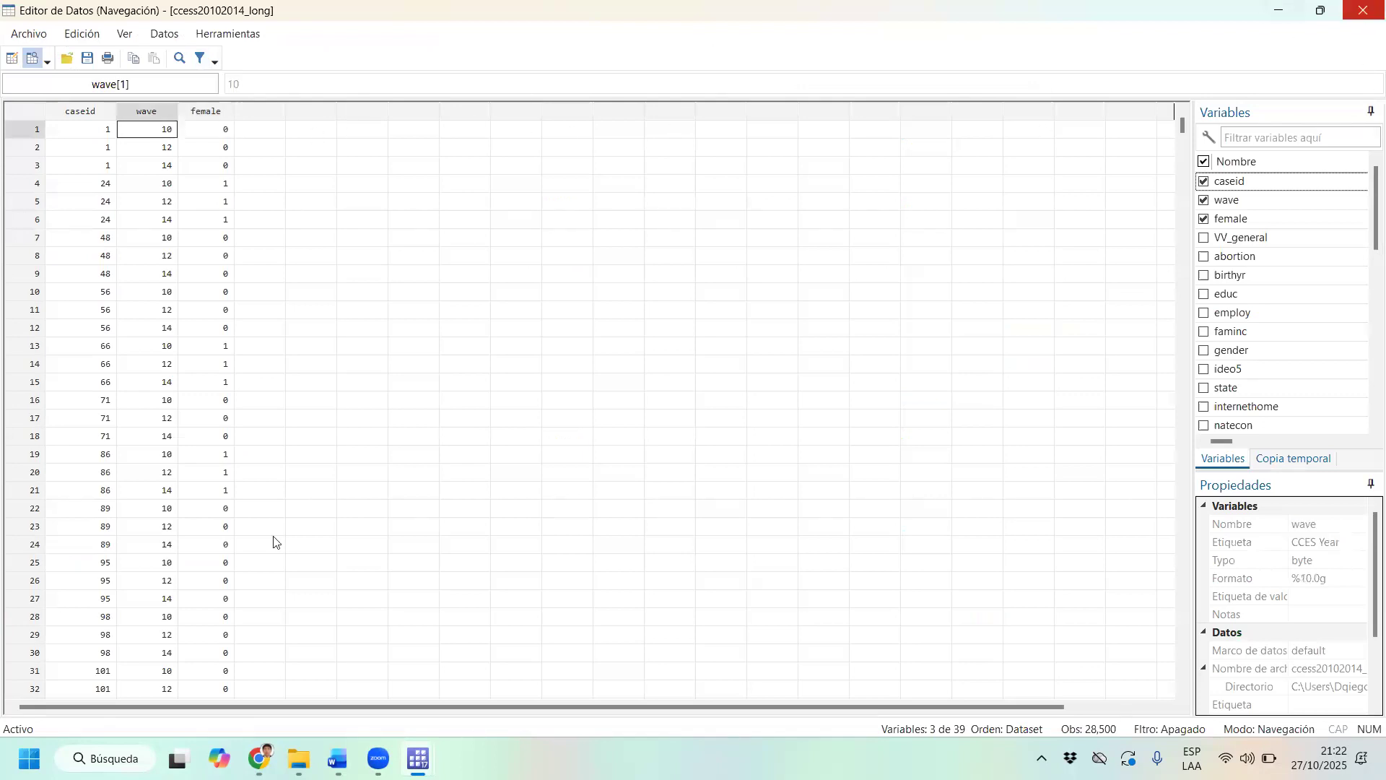
Shrink the data browser beside the results and try to sort the dataset by wage.
key(super+Down)
click(184, 686)
text(sort wage)
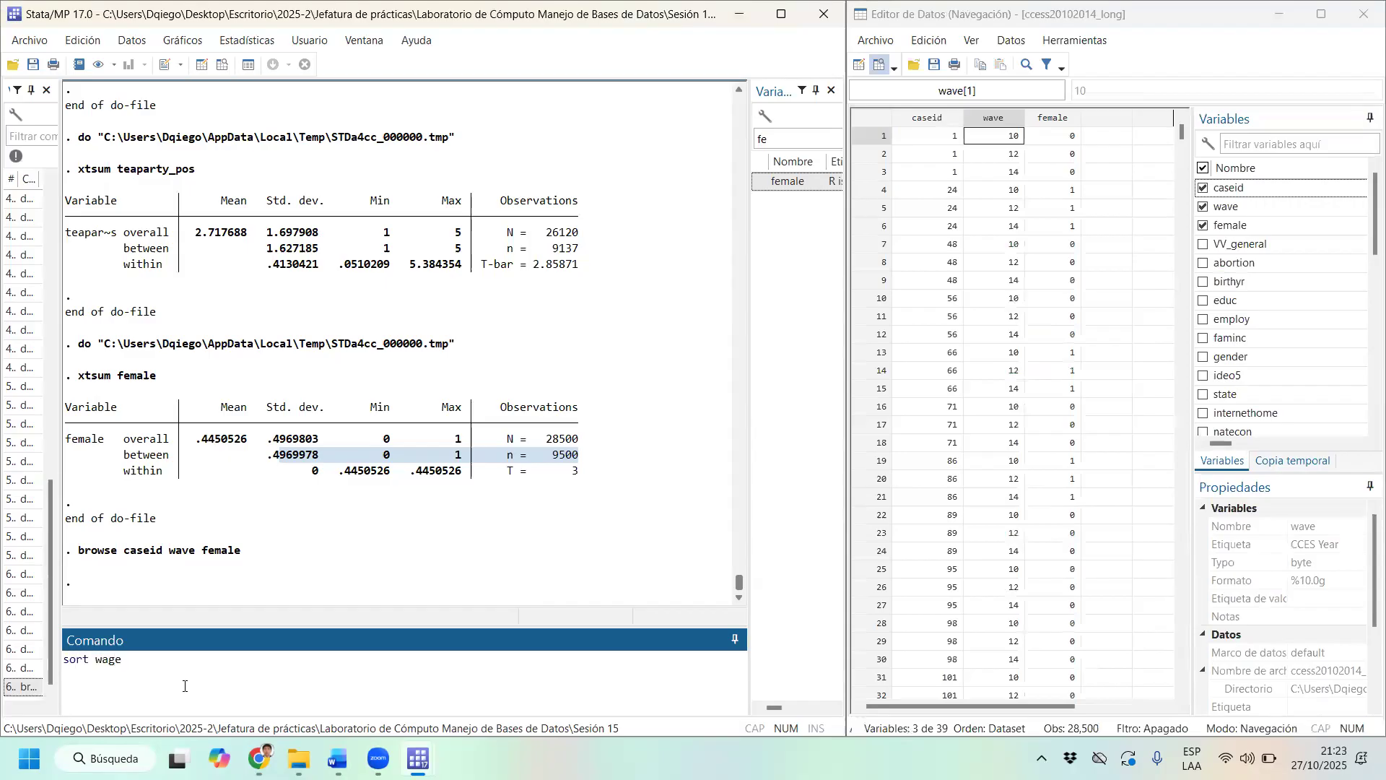
key(Return)
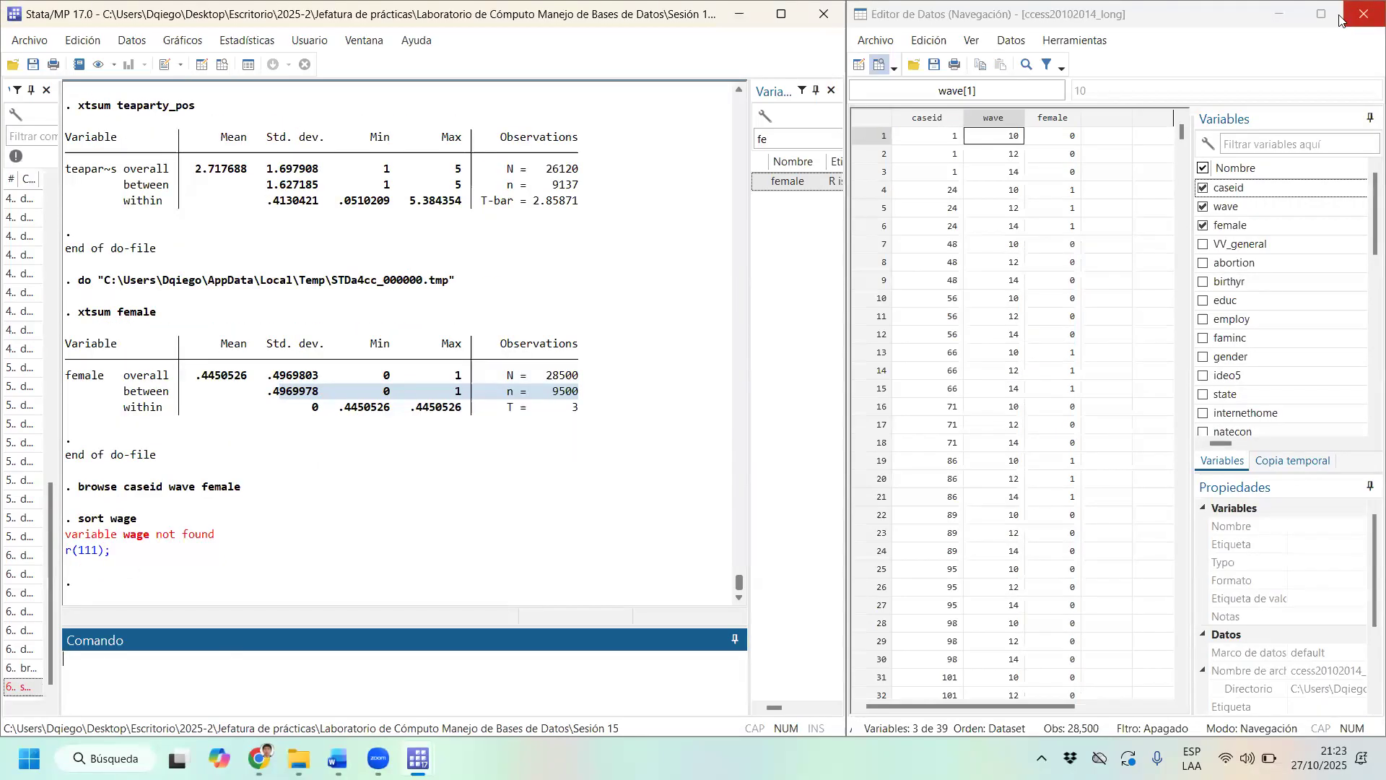
Reuse the sort command with the variable name corrected to wave, and run it.
drag(147, 521, 78, 521)
key(ctrl+c)
click(114, 664)
key(ctrl+v)
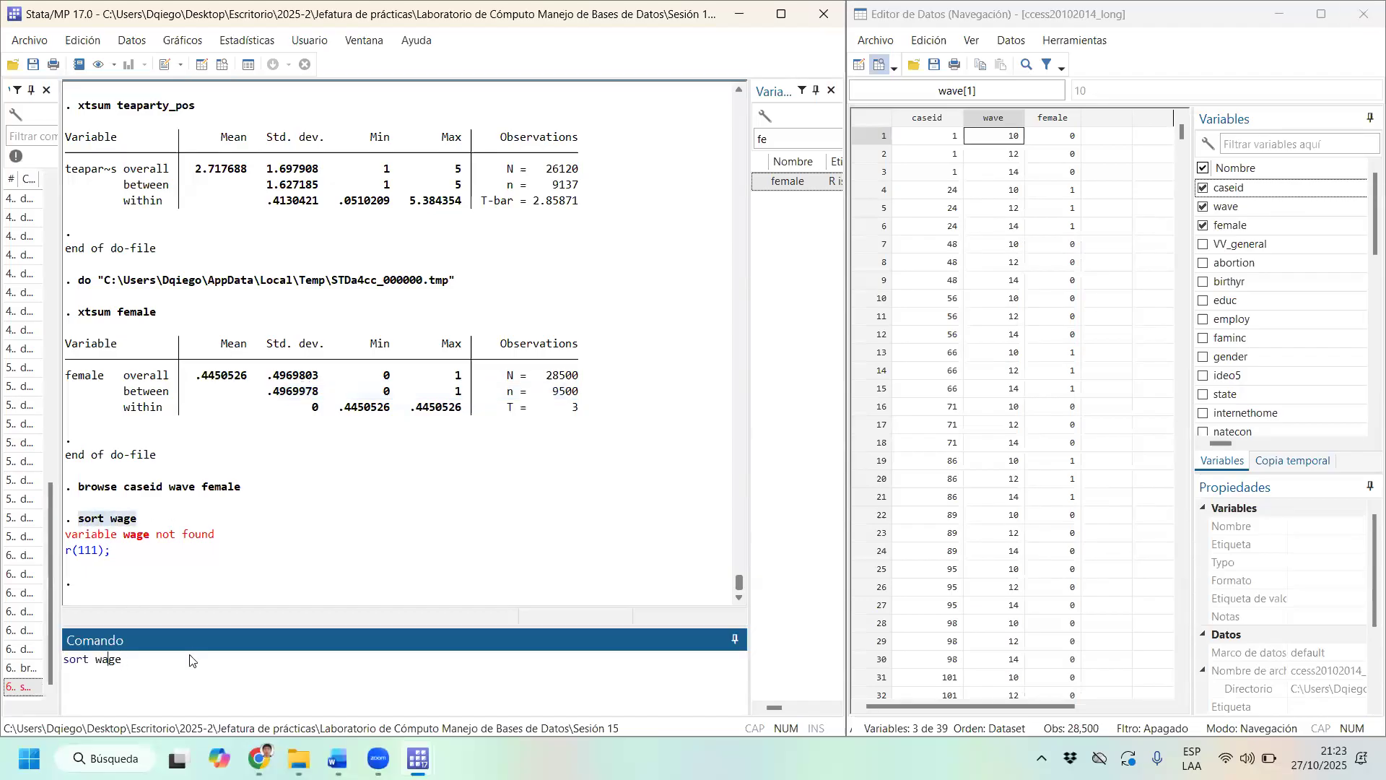
key(BackSpace)
key(BackSpace)
text(ve)
key(Return)
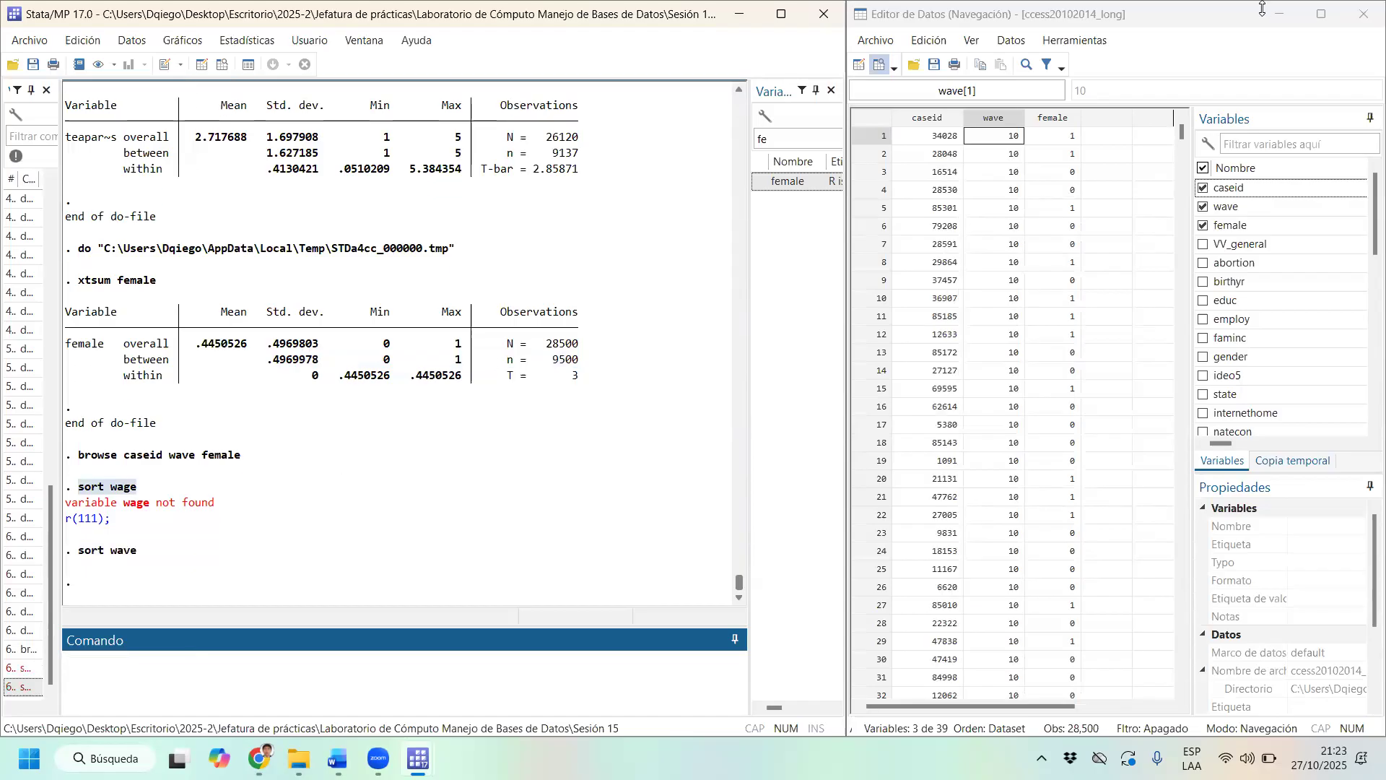
Maximise the data browser and examine the female values of the wave 10 observations up to where wave 12 begins.
click(1336, 24)
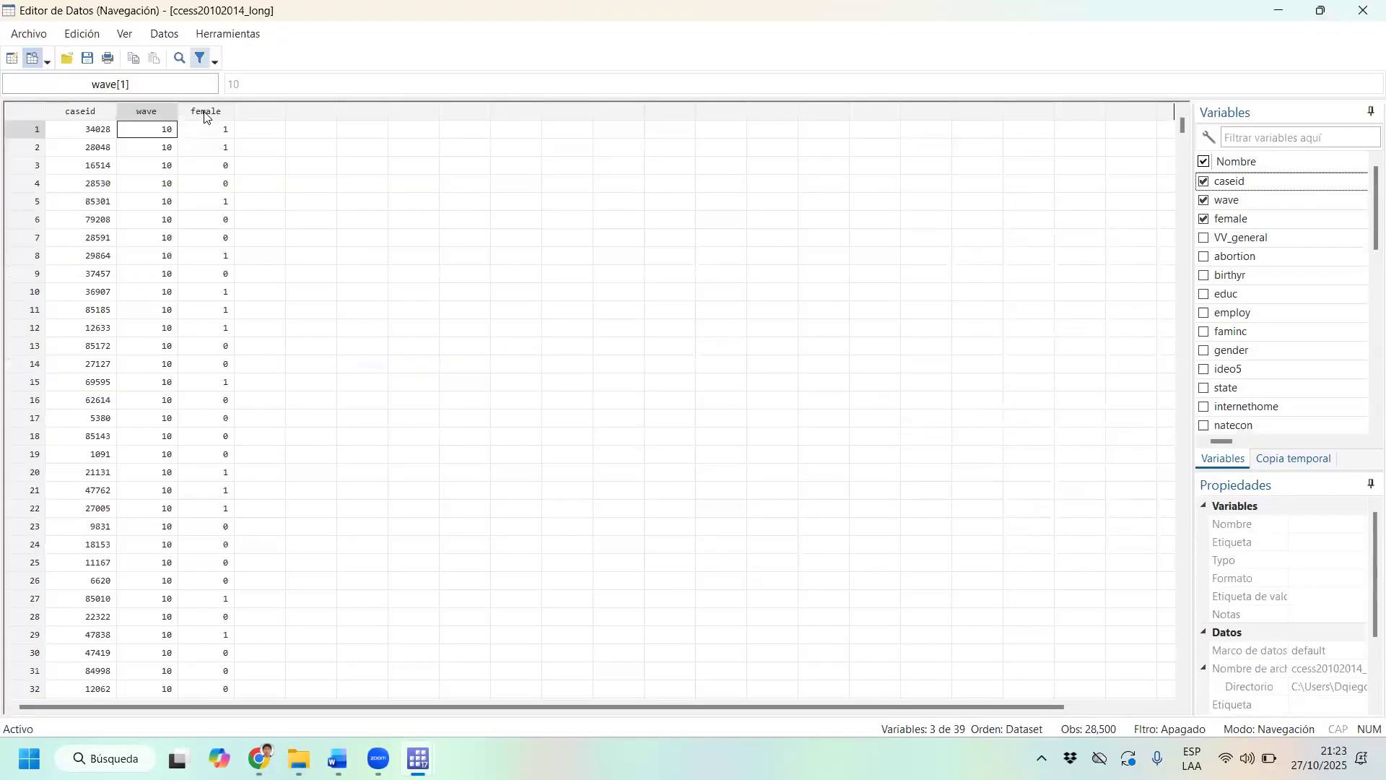
drag(34, 130, 36, 712)
drag(1182, 130, 1203, 311)
scroll(314, 282, up, 7)
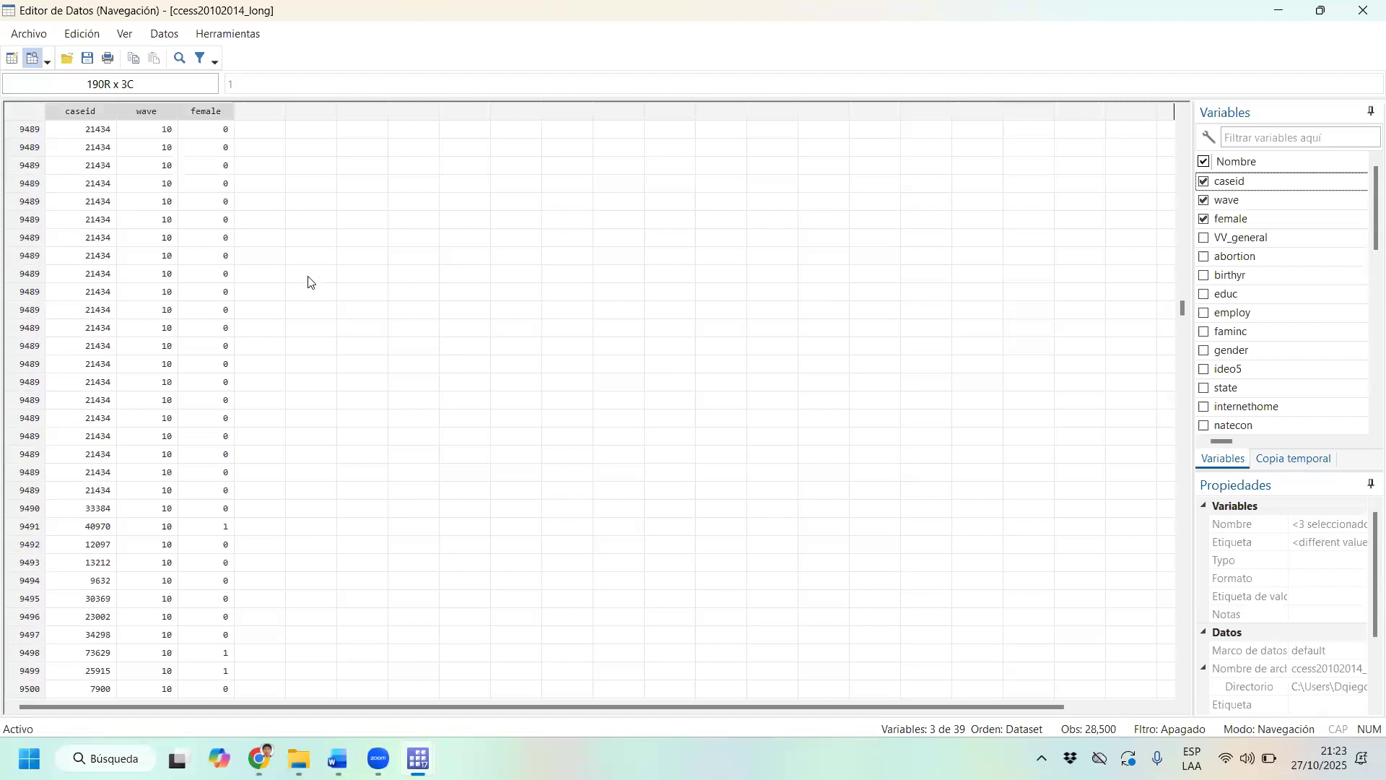
scroll(310, 278, up, 7)
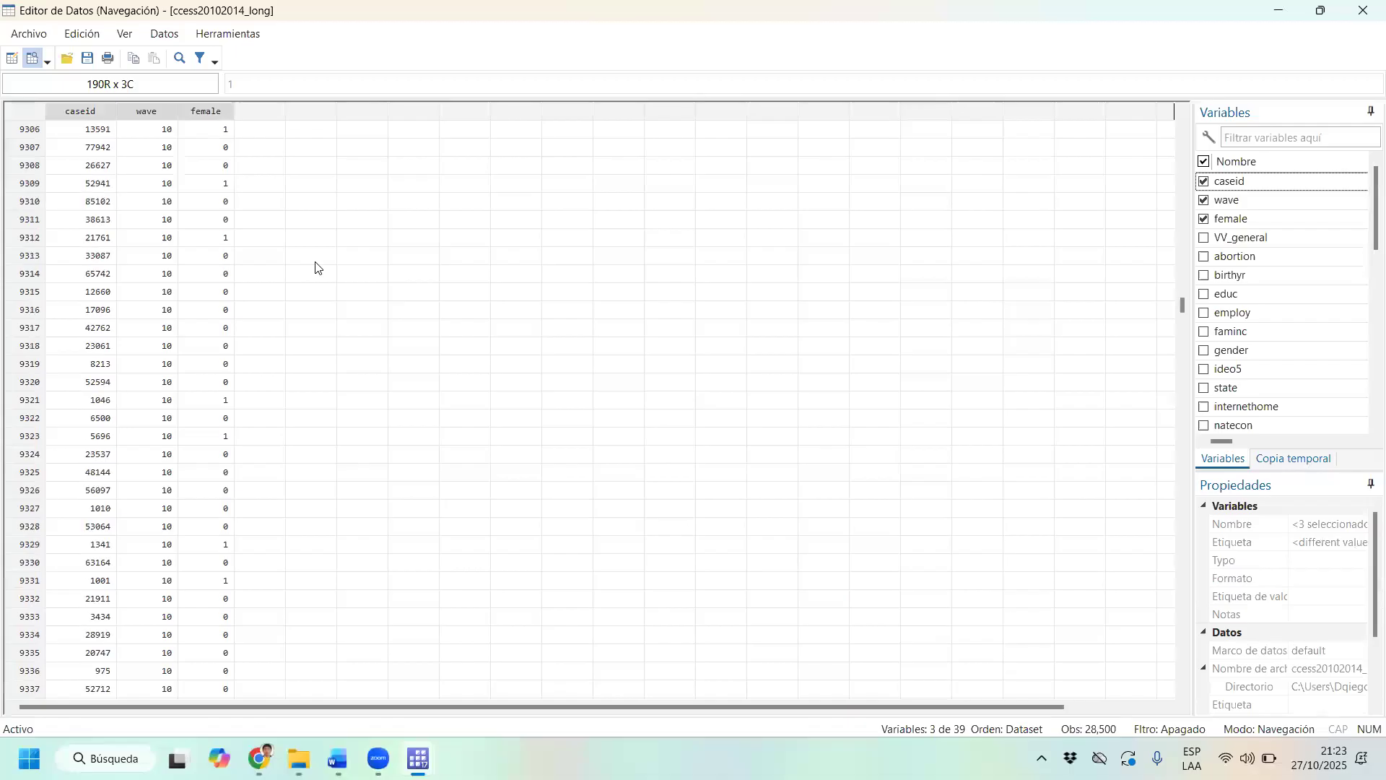
scroll(315, 271, down, 10)
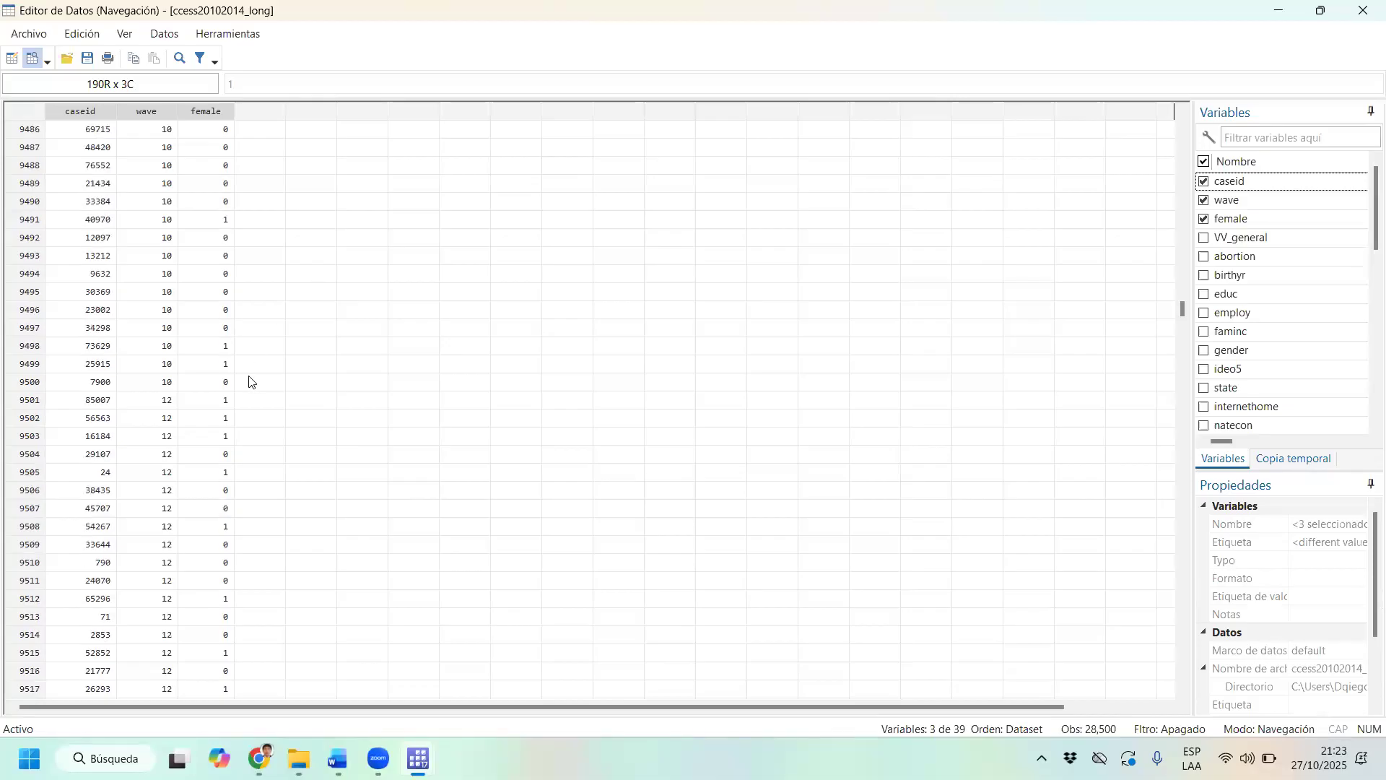
drag(217, 382, 235, 11)
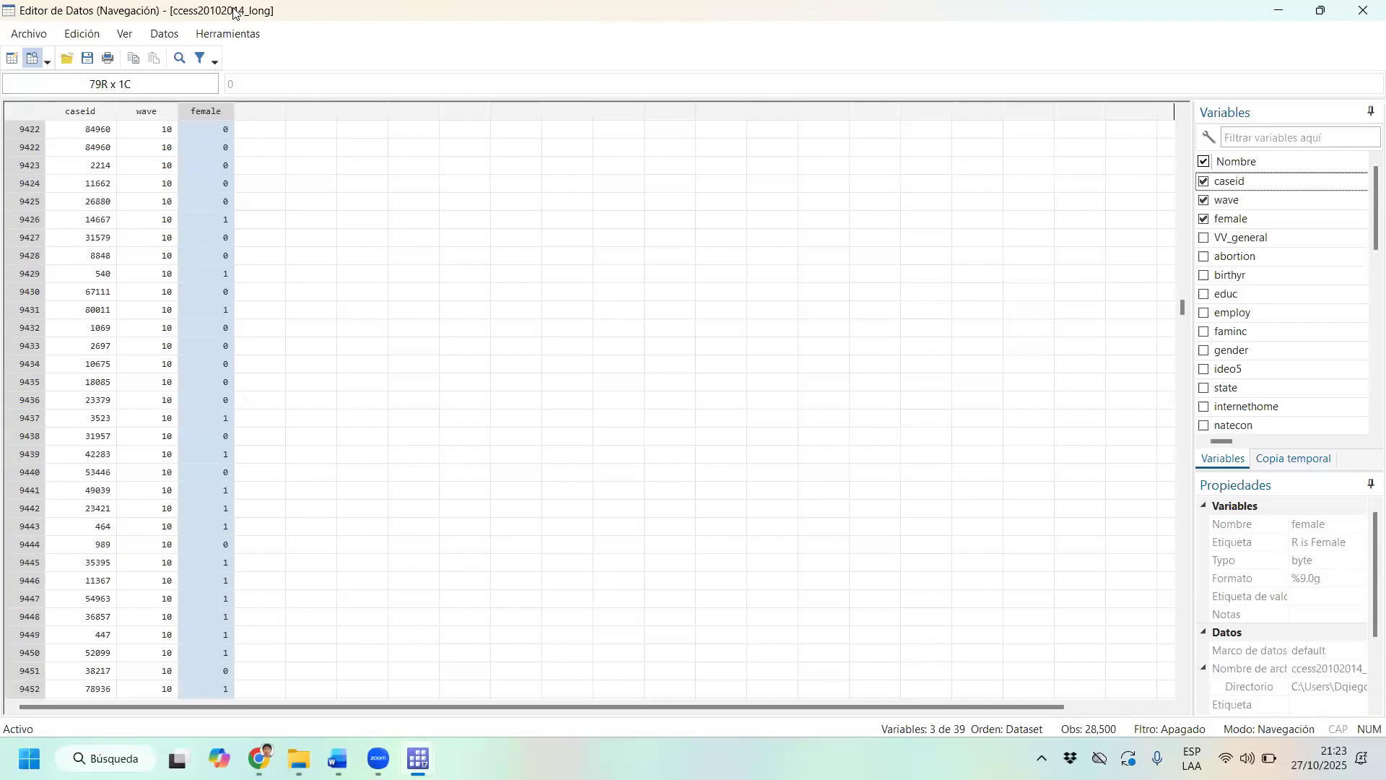
Examine the female values of the wave 12 observations and those of wave 14 down to the end of the dataset.
drag(235, 11, 233, 23)
drag(1182, 299, 1181, 303)
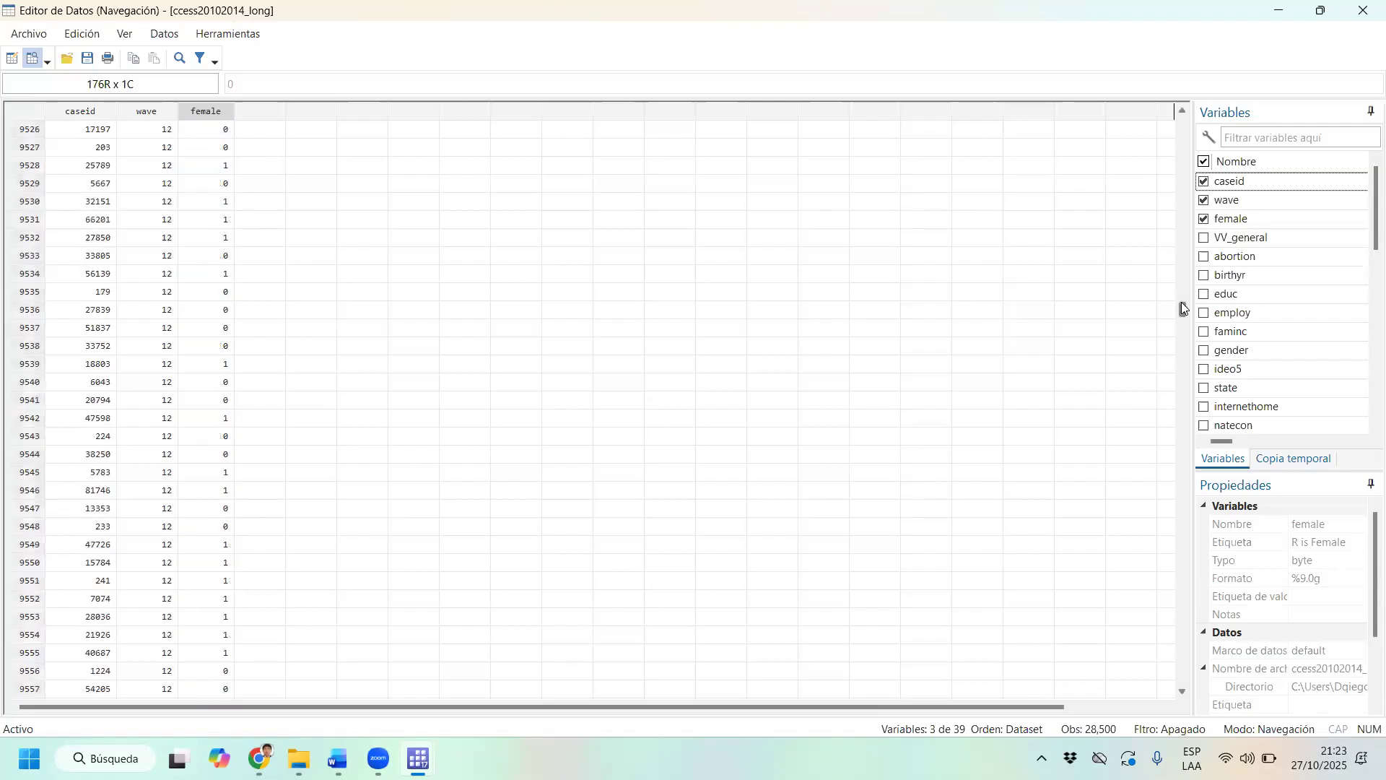
scroll(433, 283, up, 11)
drag(212, 283, 195, 746)
drag(1181, 312, 1177, 705)
scroll(311, 592, down, 20)
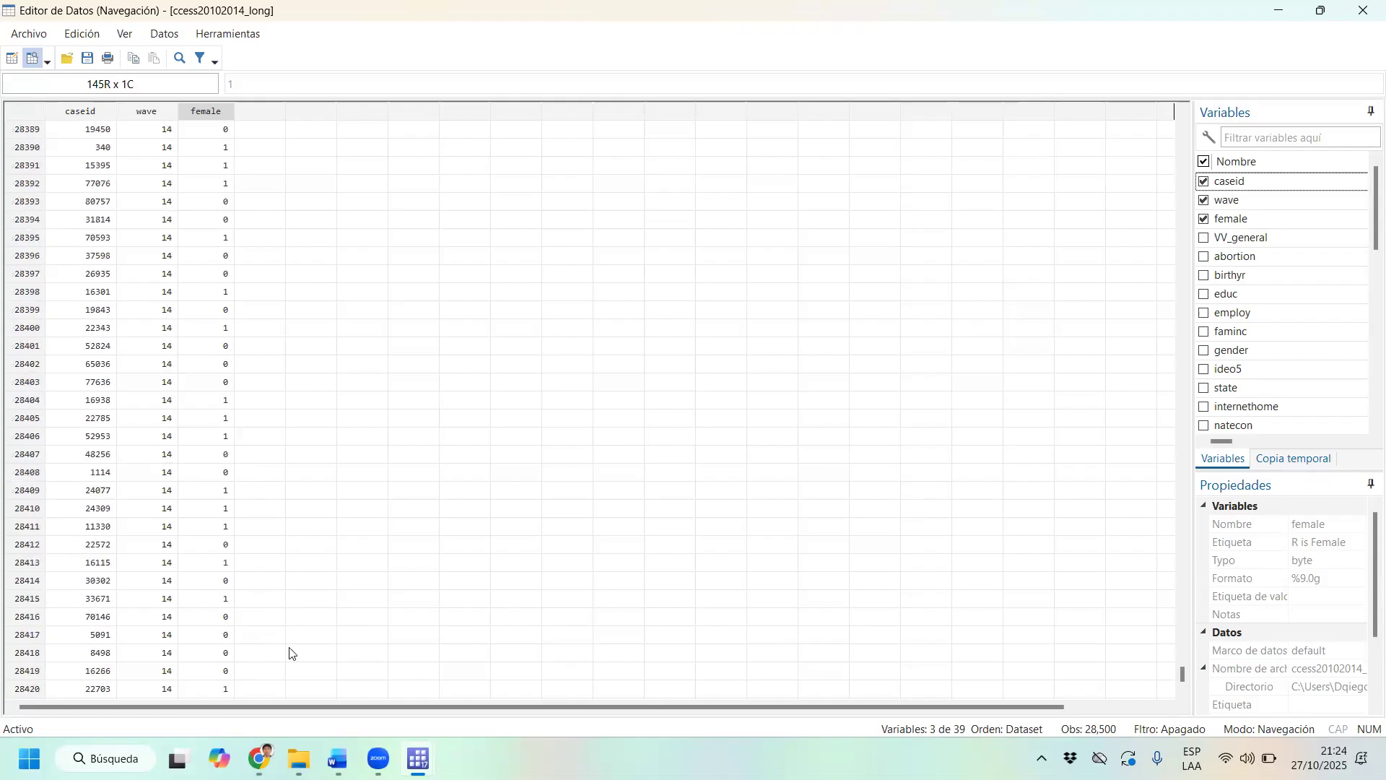
scroll(501, 440, down, 20)
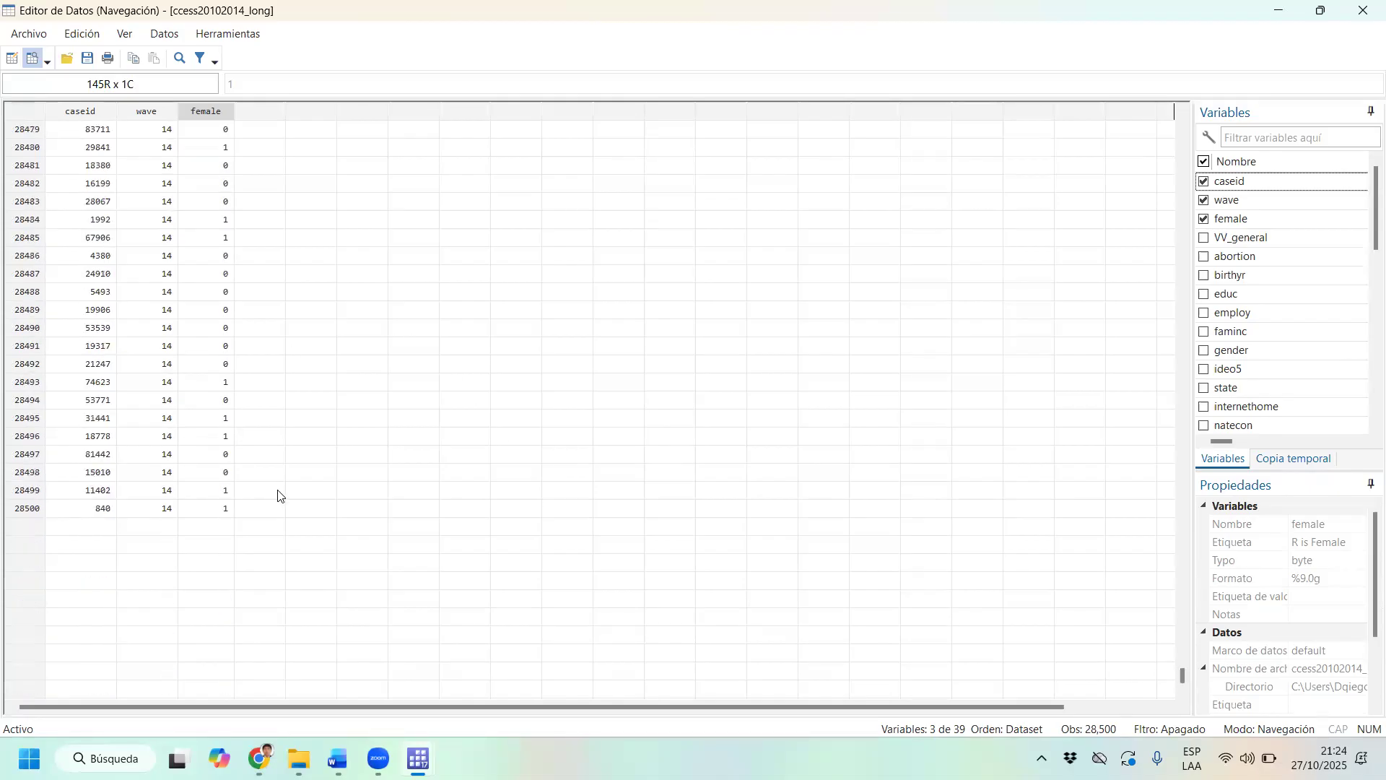
drag(214, 171, 226, 41)
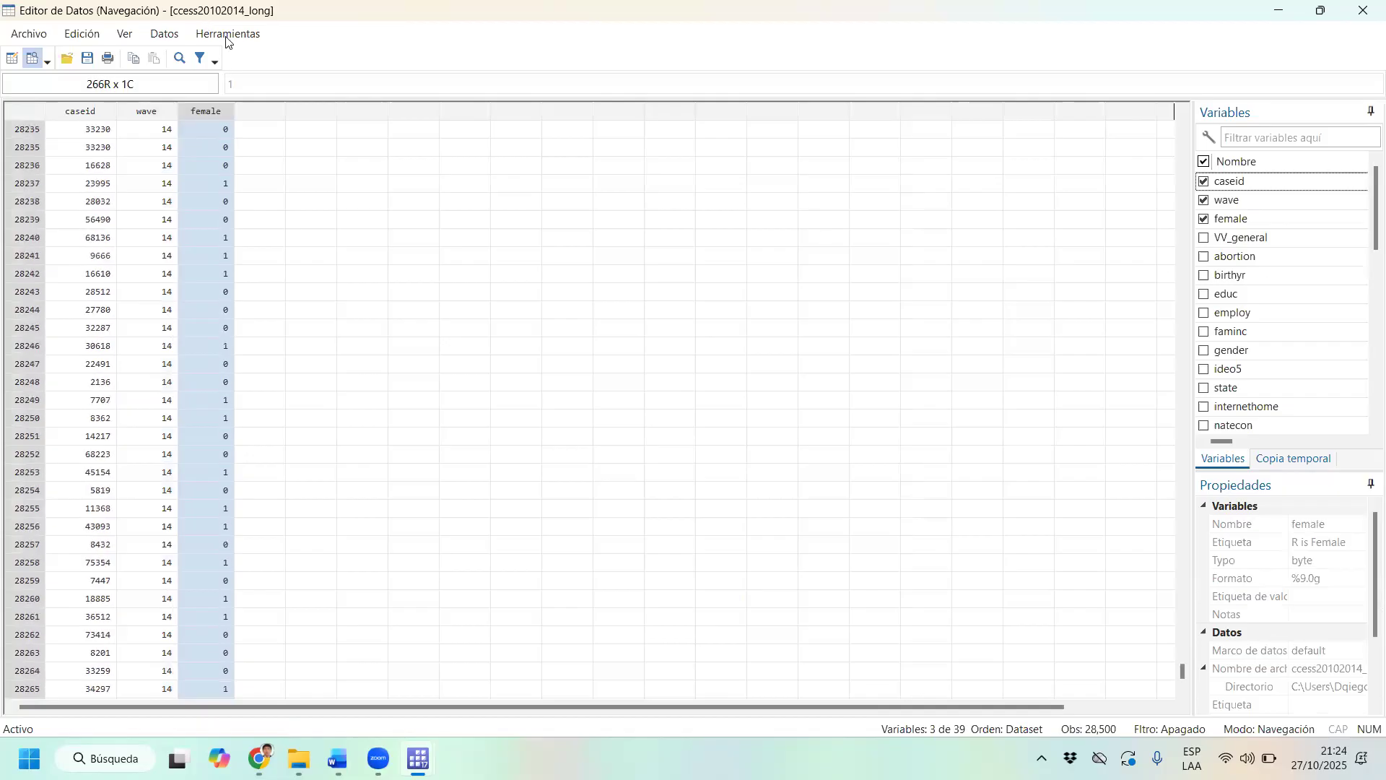
drag(226, 41, 225, 41)
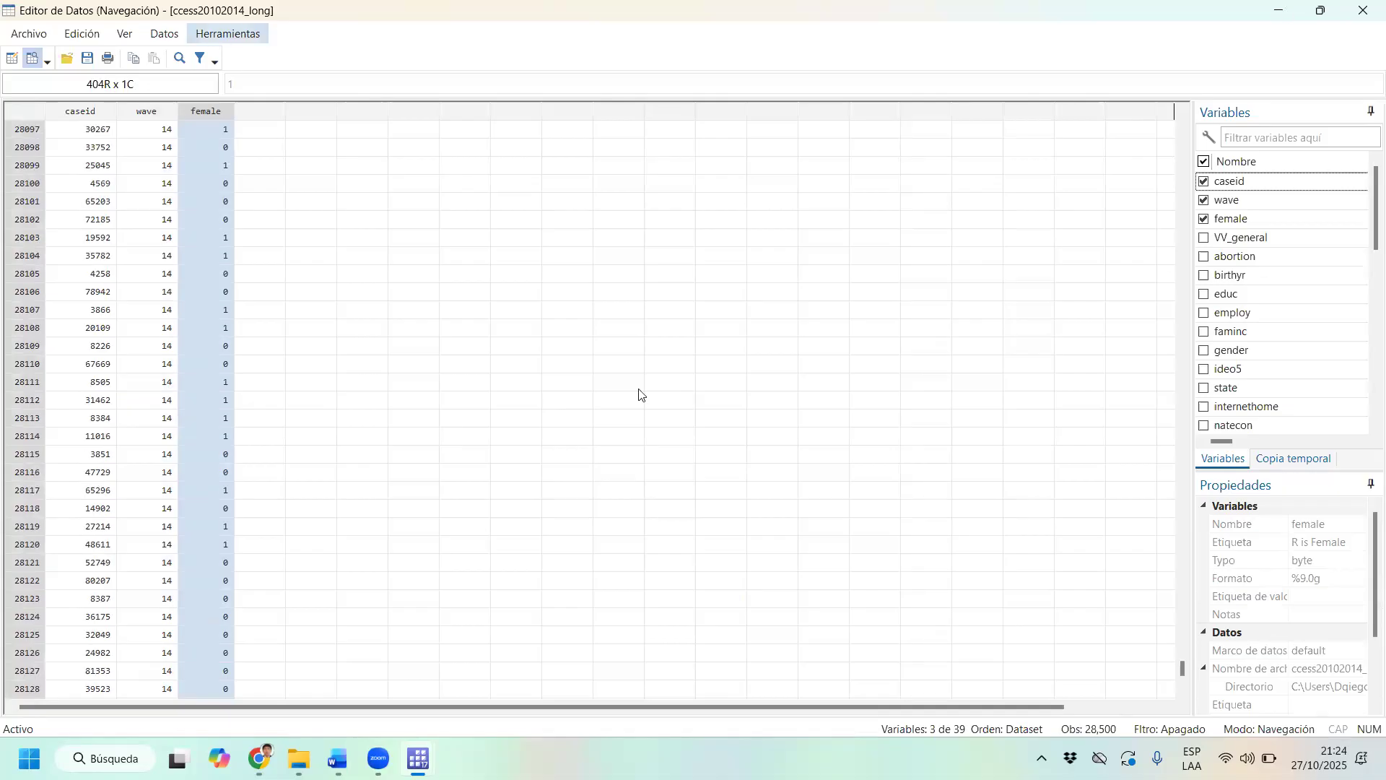
Return to the xtsum female results and compare the overall, between and within standard deviations.
key(alt+Tab)
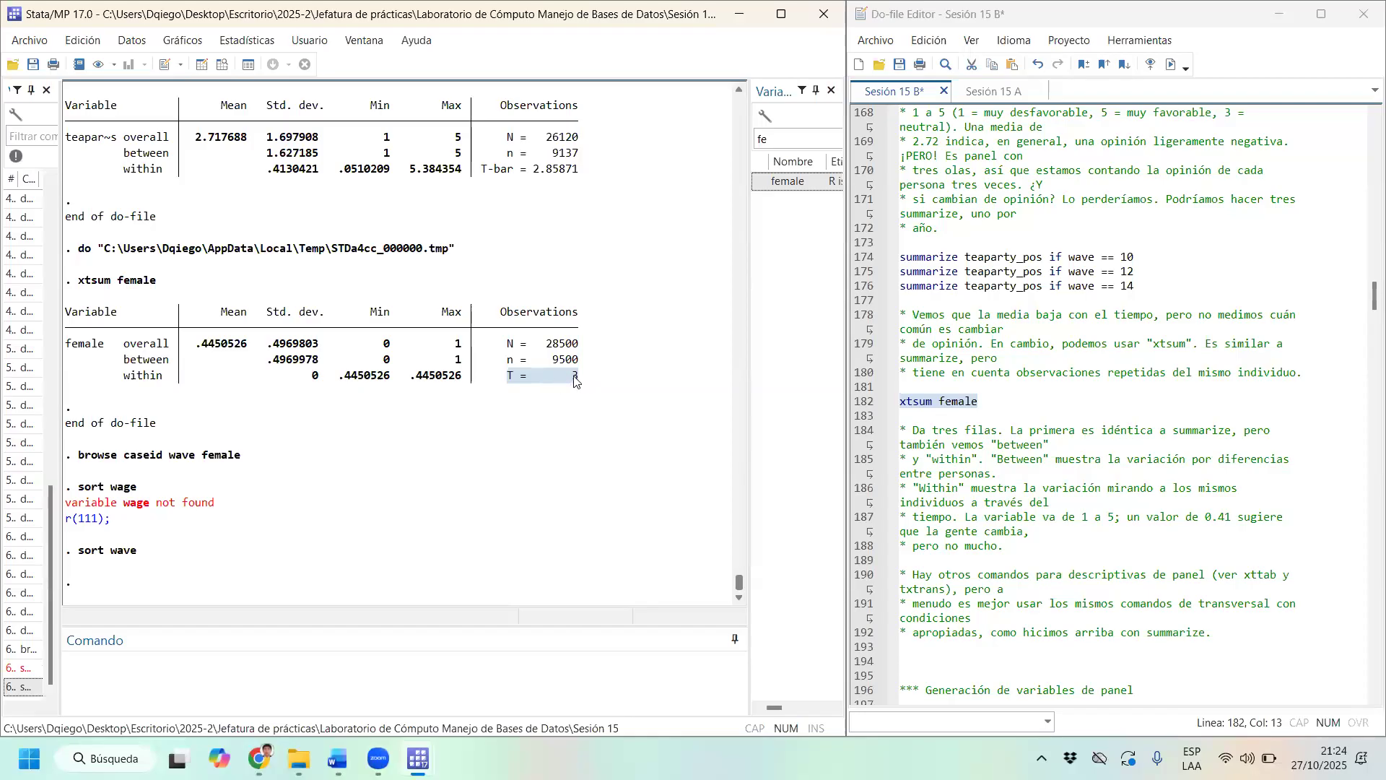
drag(282, 316, 323, 316)
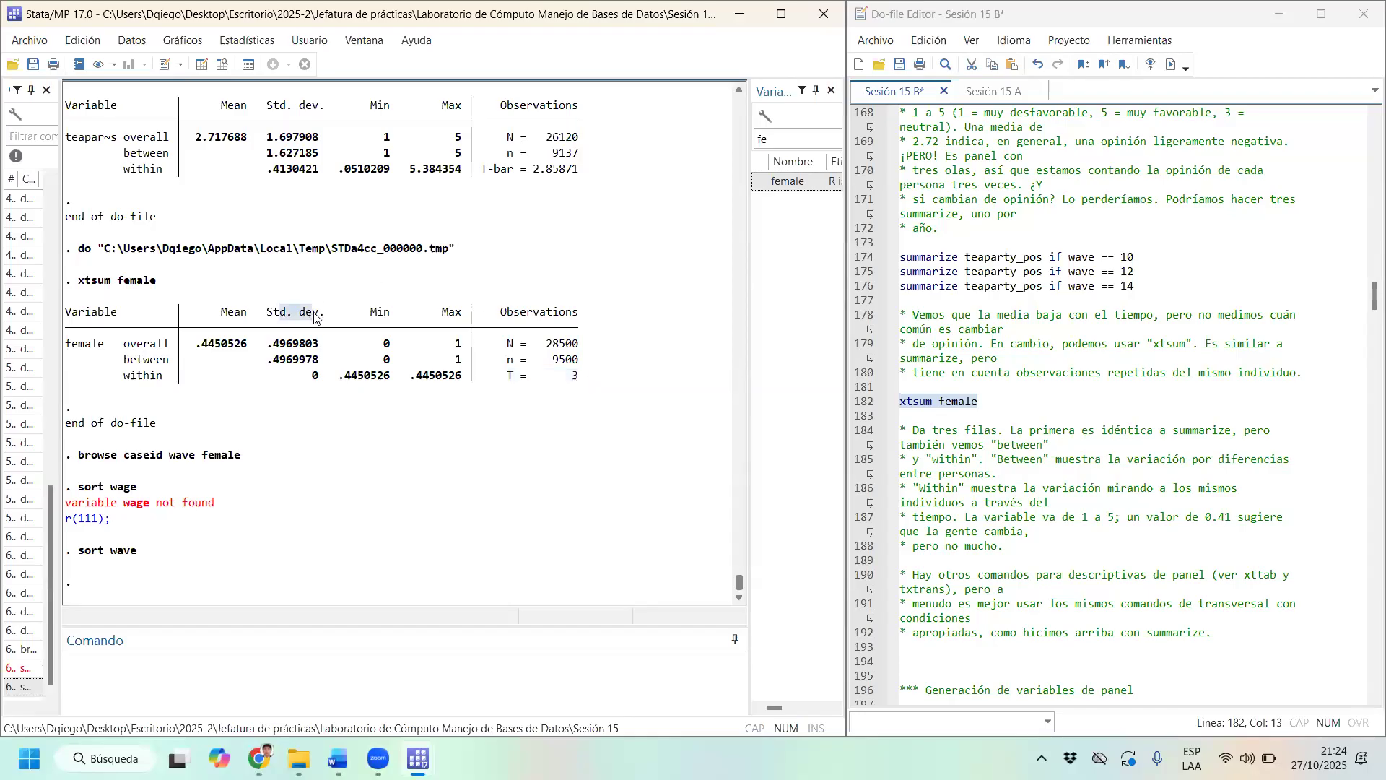
drag(319, 377, 288, 374)
drag(112, 381, 326, 382)
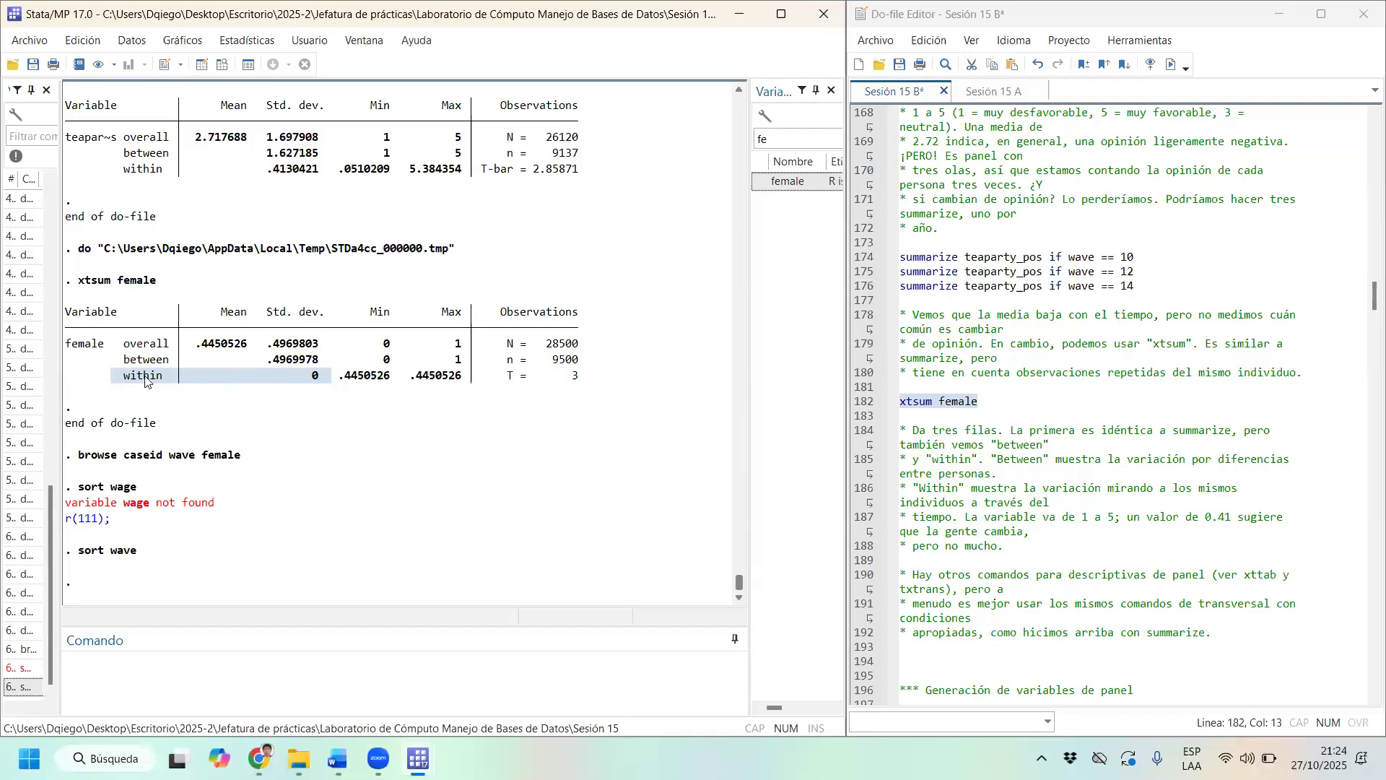
drag(144, 377, 169, 377)
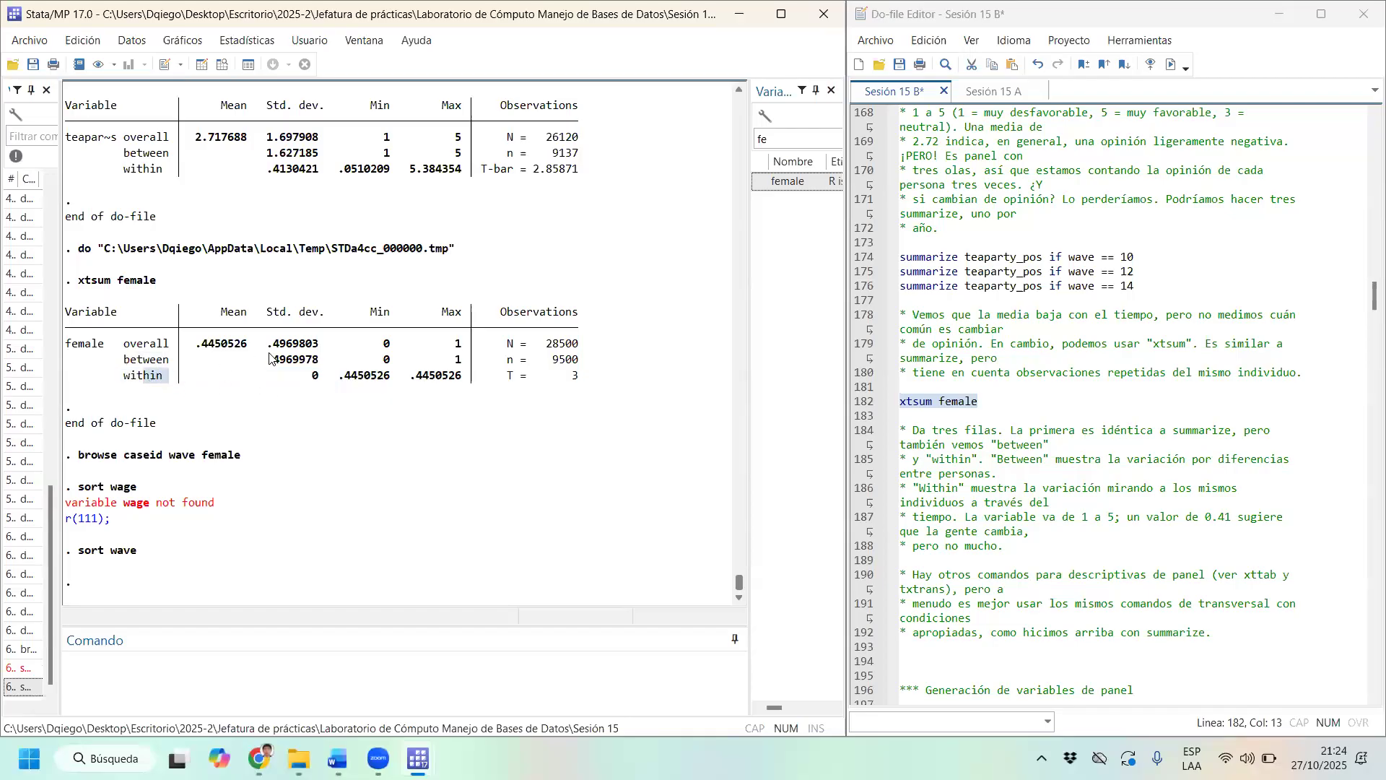
drag(267, 312, 326, 319)
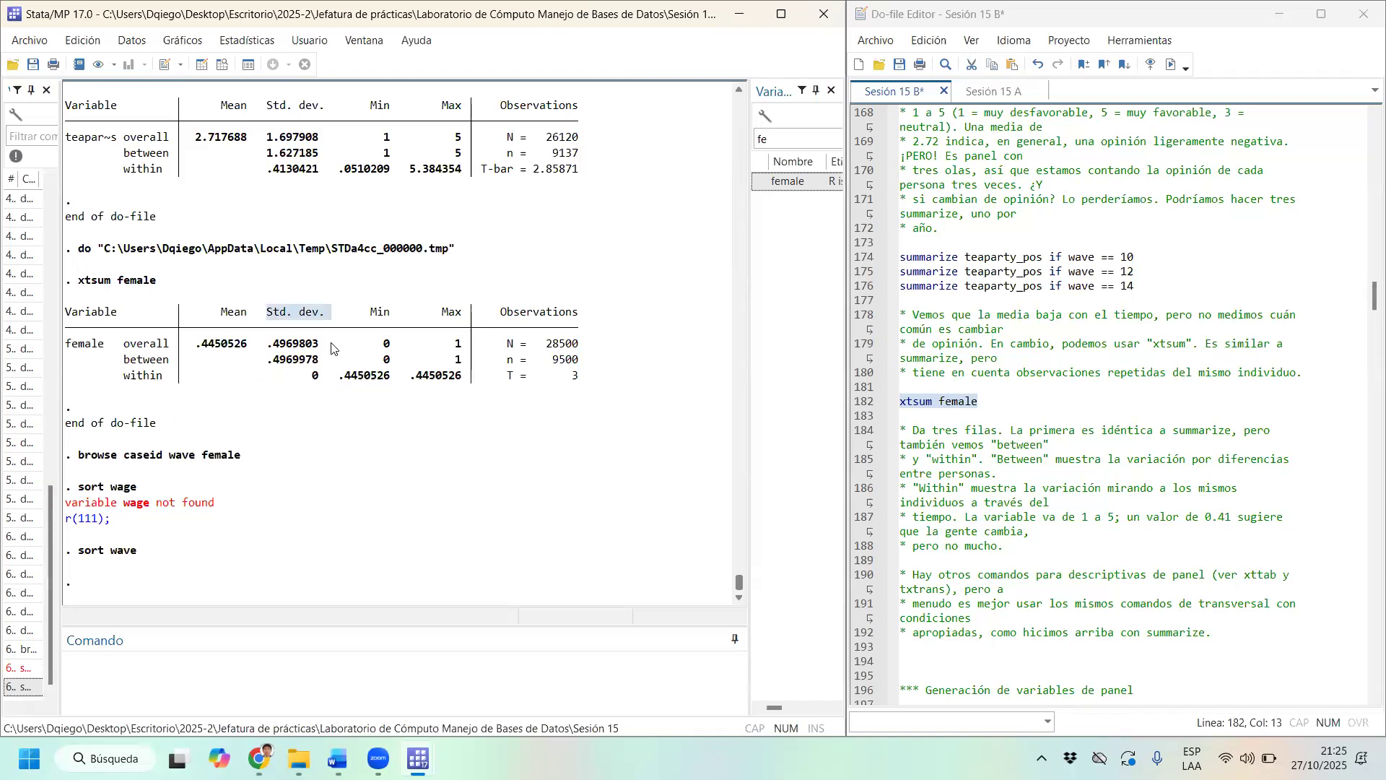
drag(327, 361, 269, 365)
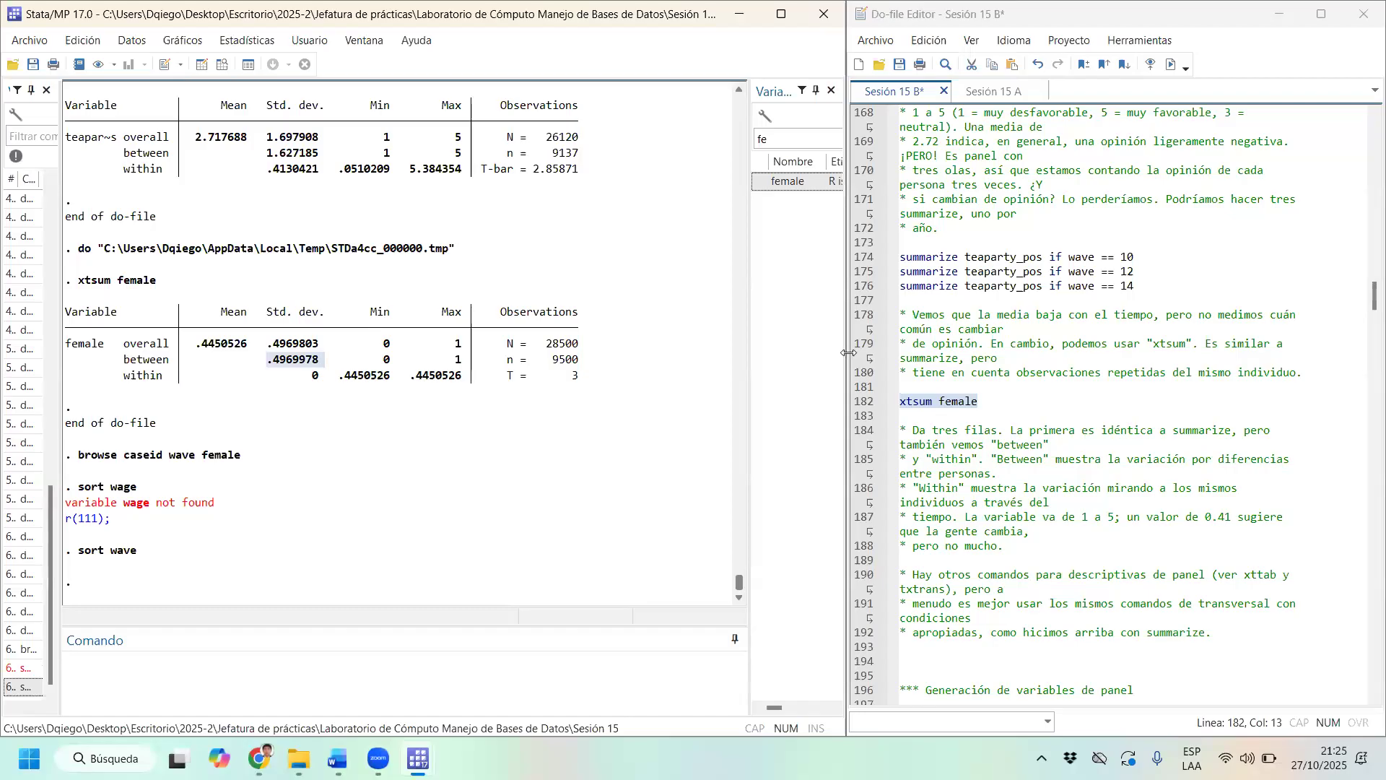
mouse_move(849, 353)
drag(331, 378, 268, 389)
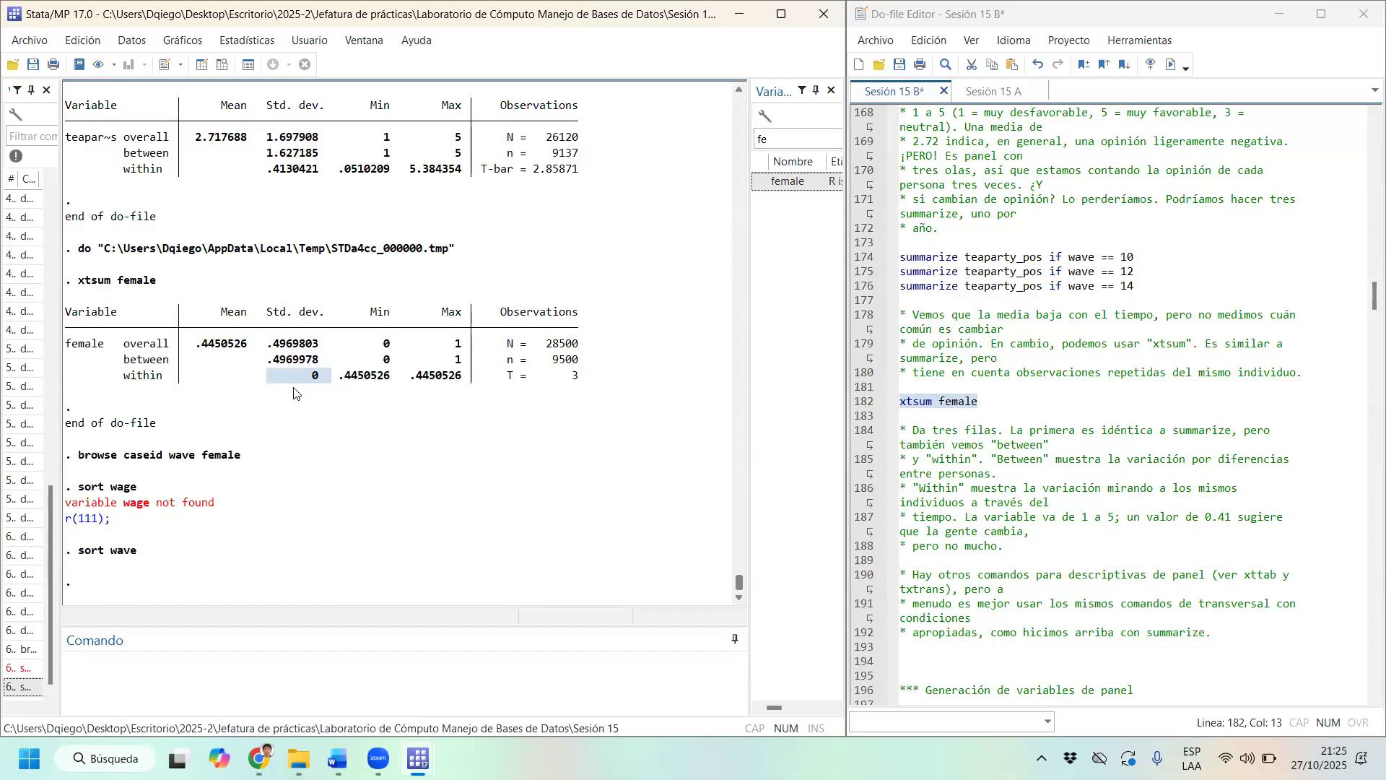
mouse_move(269, 360)
mouse_down()
mouse_move(329, 369)
mouse_move(274, 379)
mouse_up()
Replace female with teaparty_post in the do-file's xtsum command on line 182 and try to run that line.
click(1016, 403)
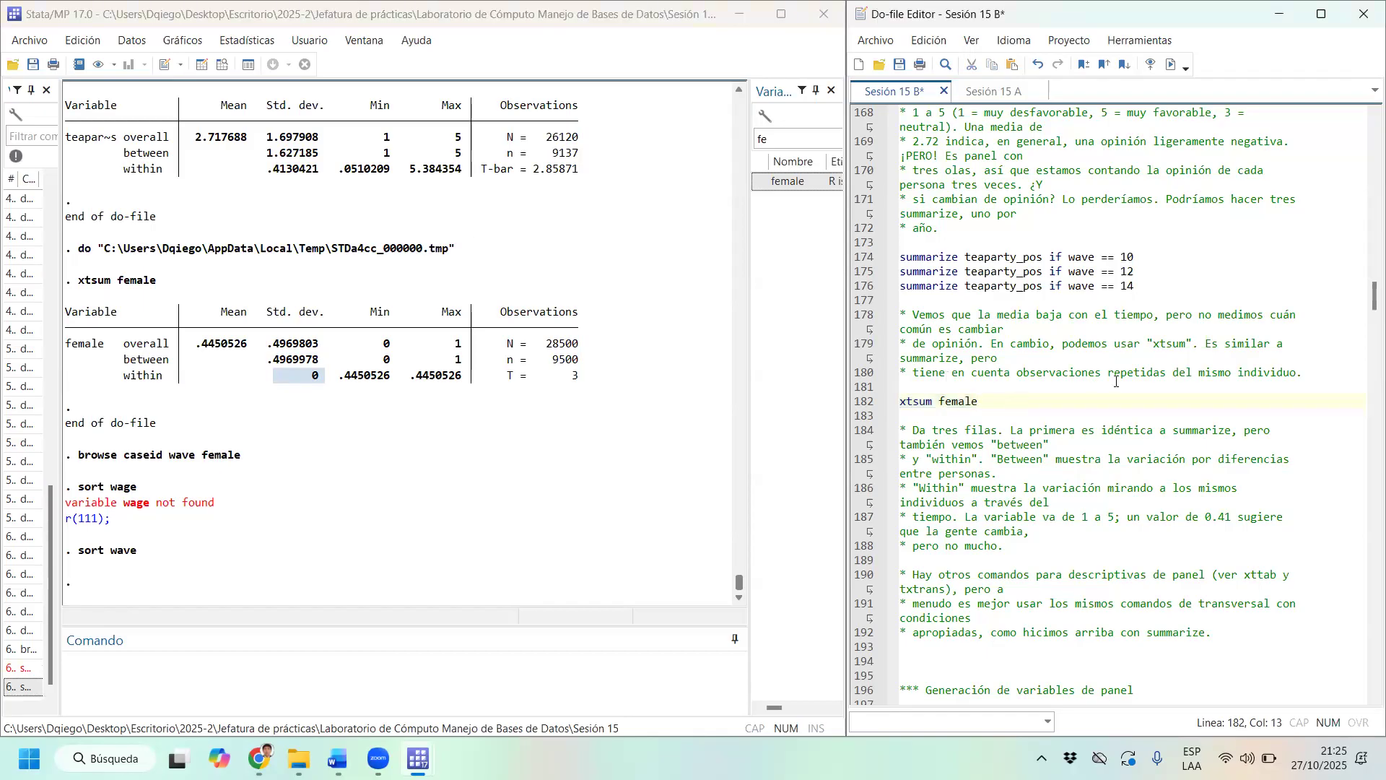
key(BackSpace)
key(BackSpace)
key(BackSpace)
key(BackSpace)
key(BackSpace)
key(BackSpace)
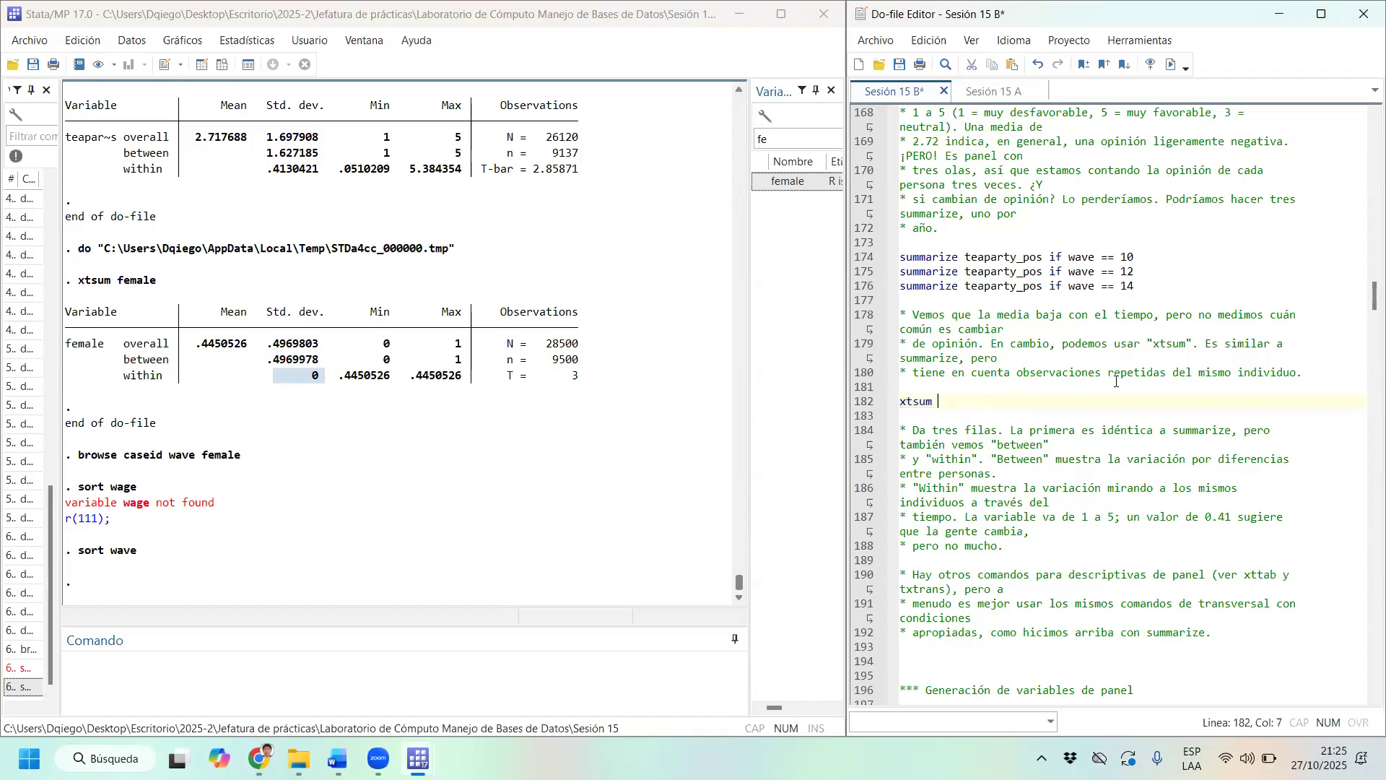
text(teapartu)
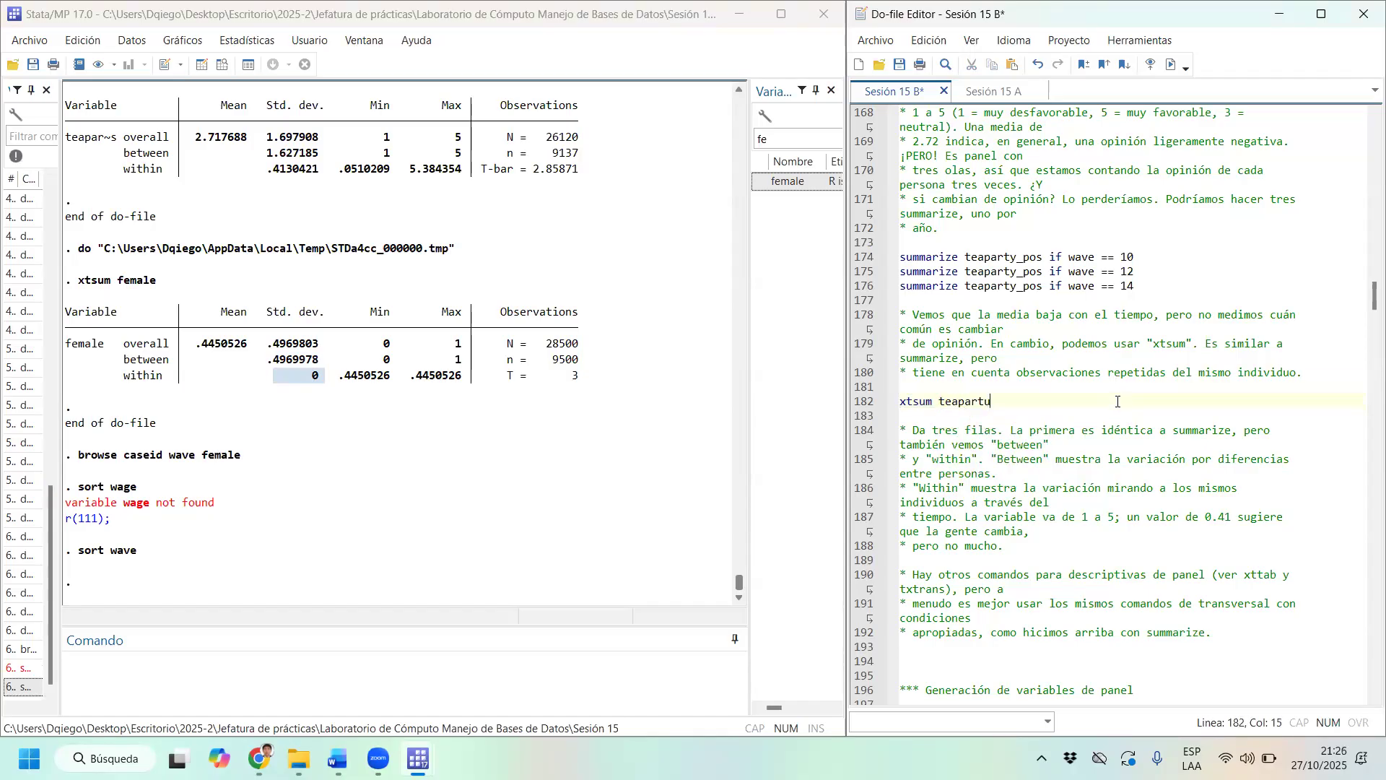
key(BackSpace)
text(y_)
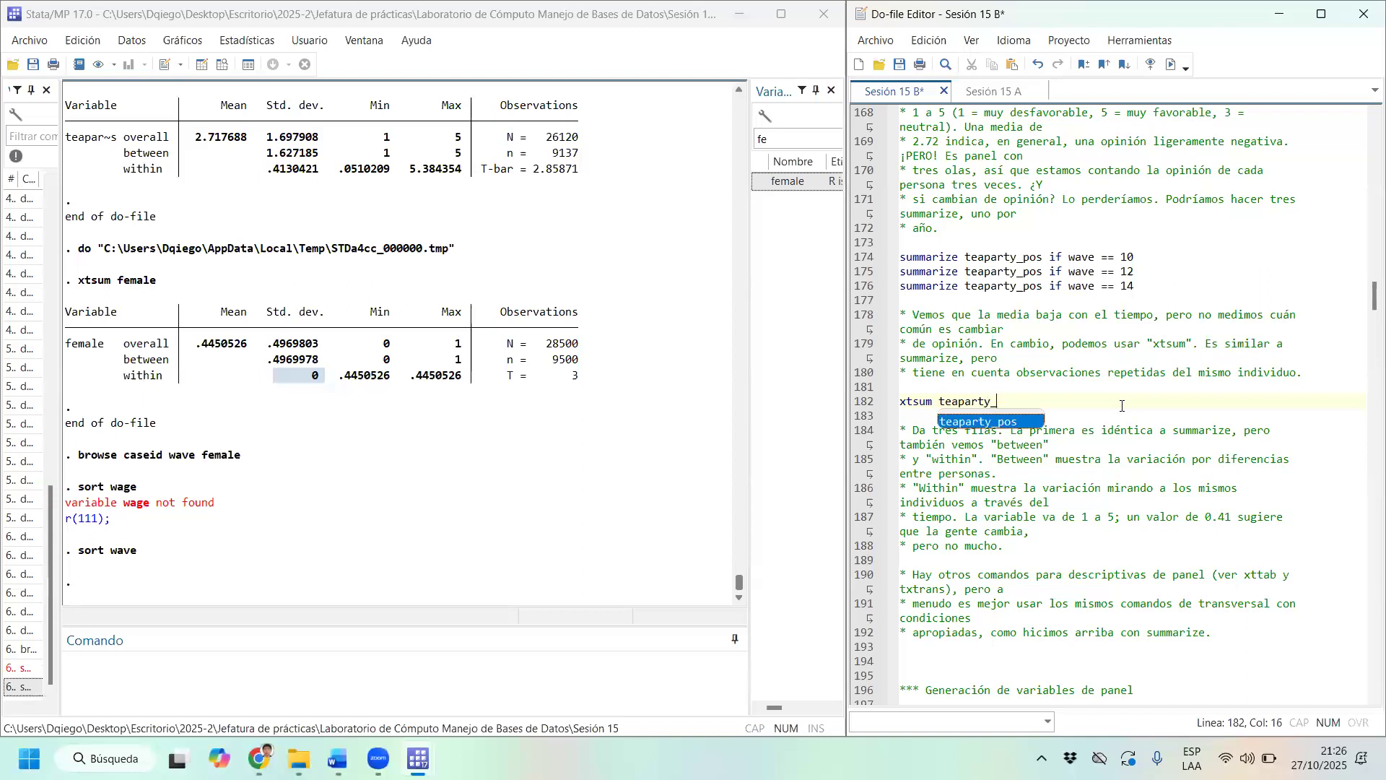
text(post)
triple_click(1122, 406)
key(ctrl+d)
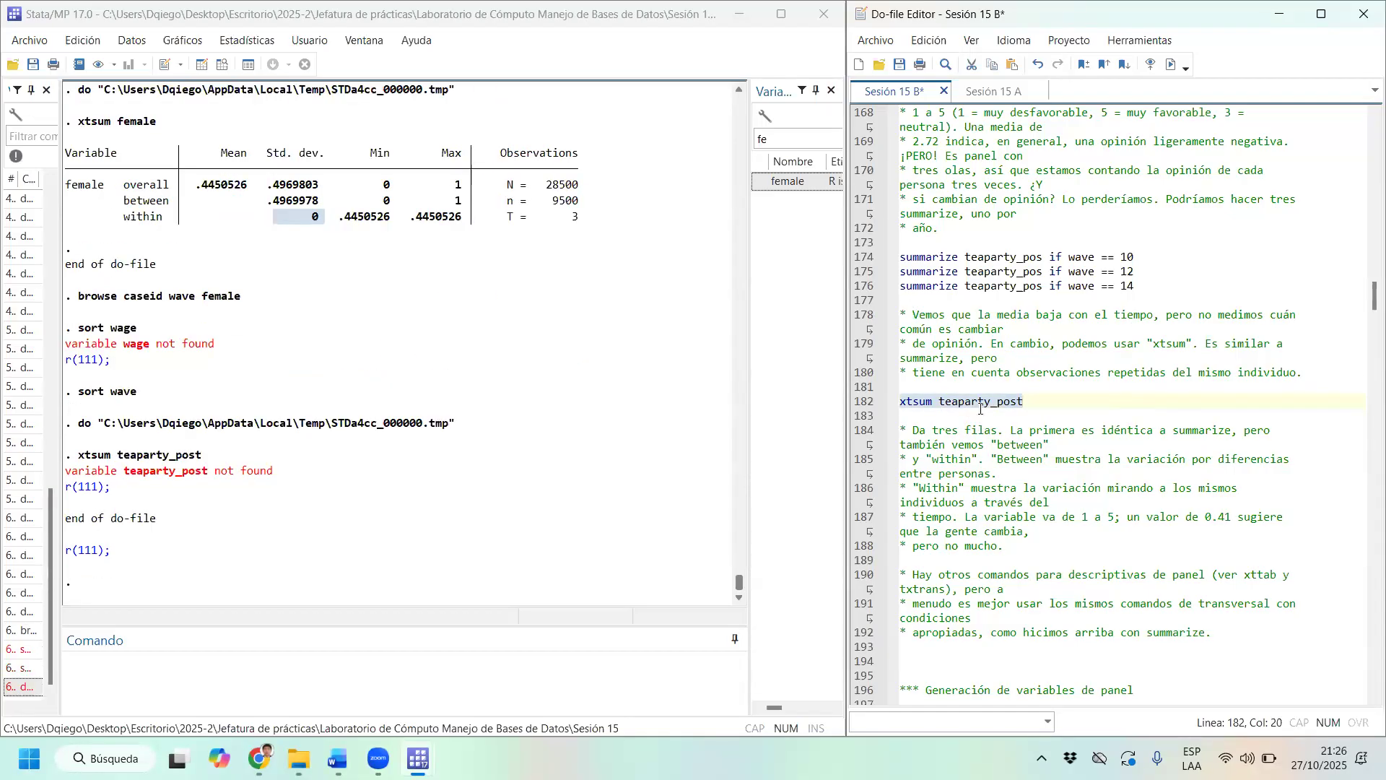
Correct the xtsum variable on line 182 to teaparty_pos, as named in the summarize commands above, and run the line.
click(1044, 406)
key(BackSpace)
key(BackSpace)
key(BackSpace)
key(BackSpace)
key(BackSpace)
key(BackSpace)
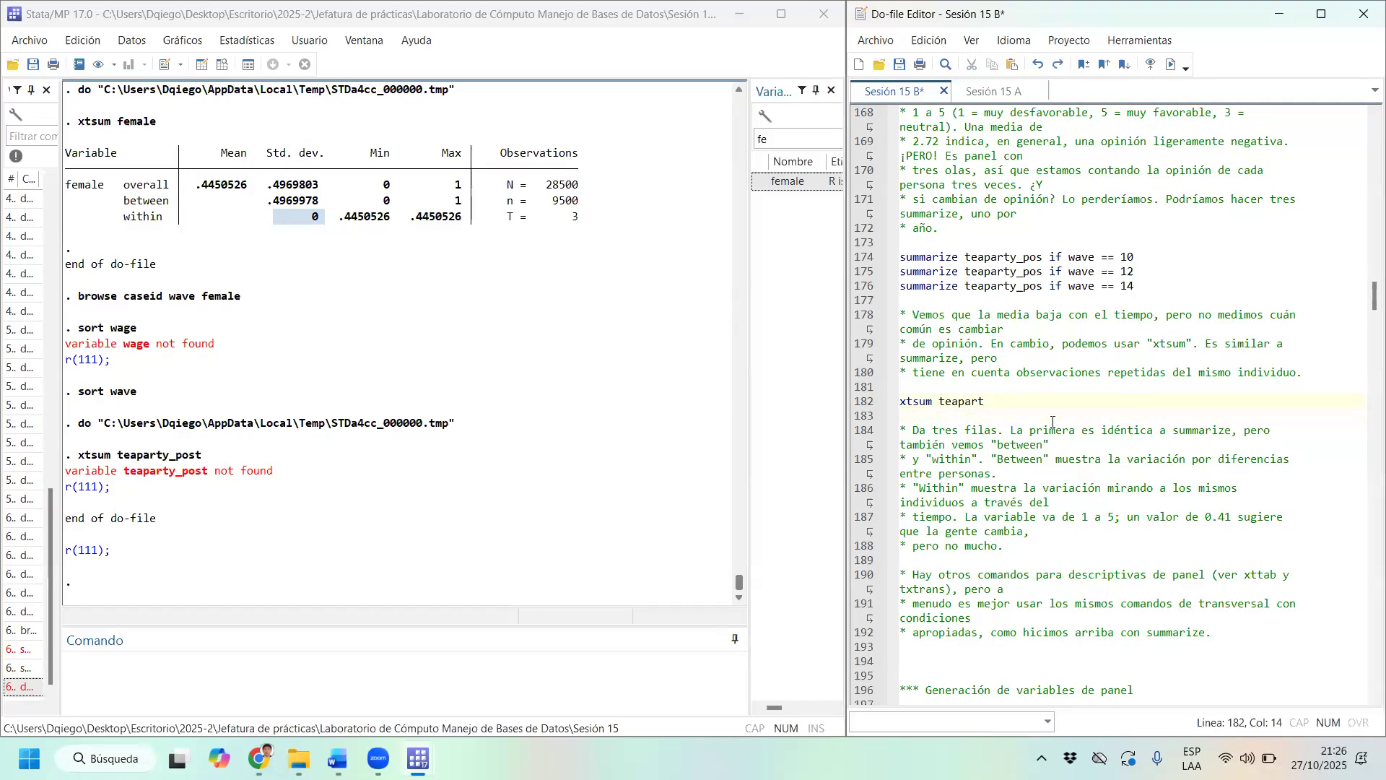
drag(1043, 287, 969, 285)
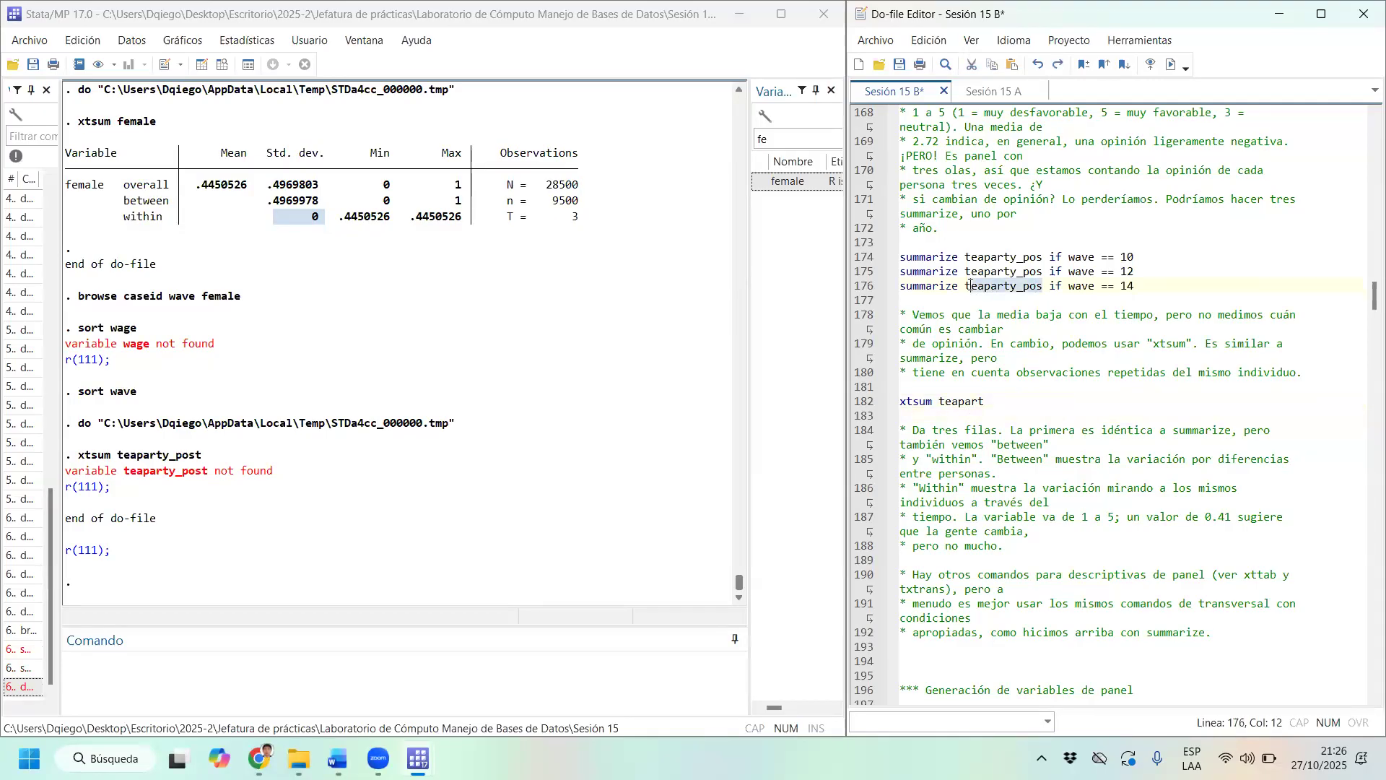
drag(986, 406, 951, 401)
text(teaparty_pos)
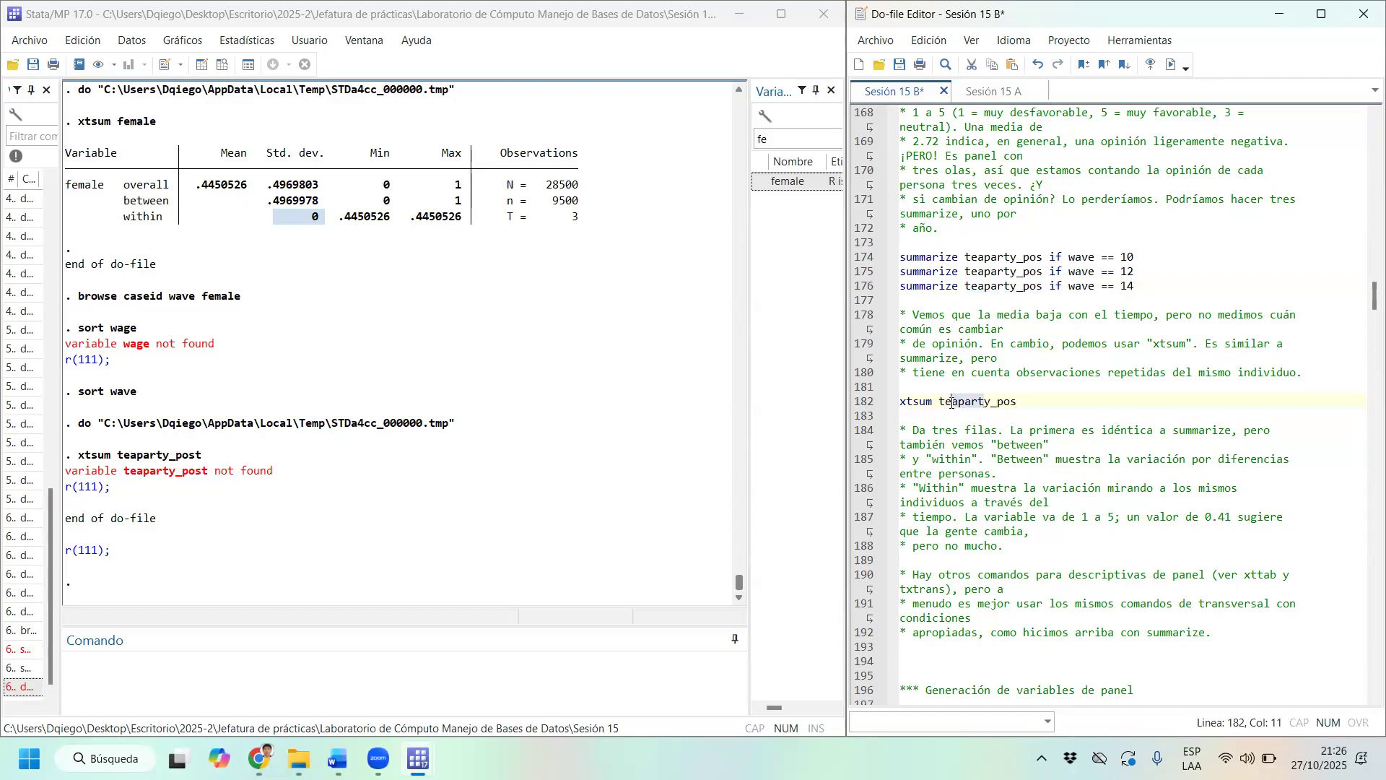
key(ctrl+d)
Examine the overall row's mean, standard deviation, range and observations for teaparty_pos, and the between row's number of individuals.
click(204, 471)
drag(204, 471, 71, 470)
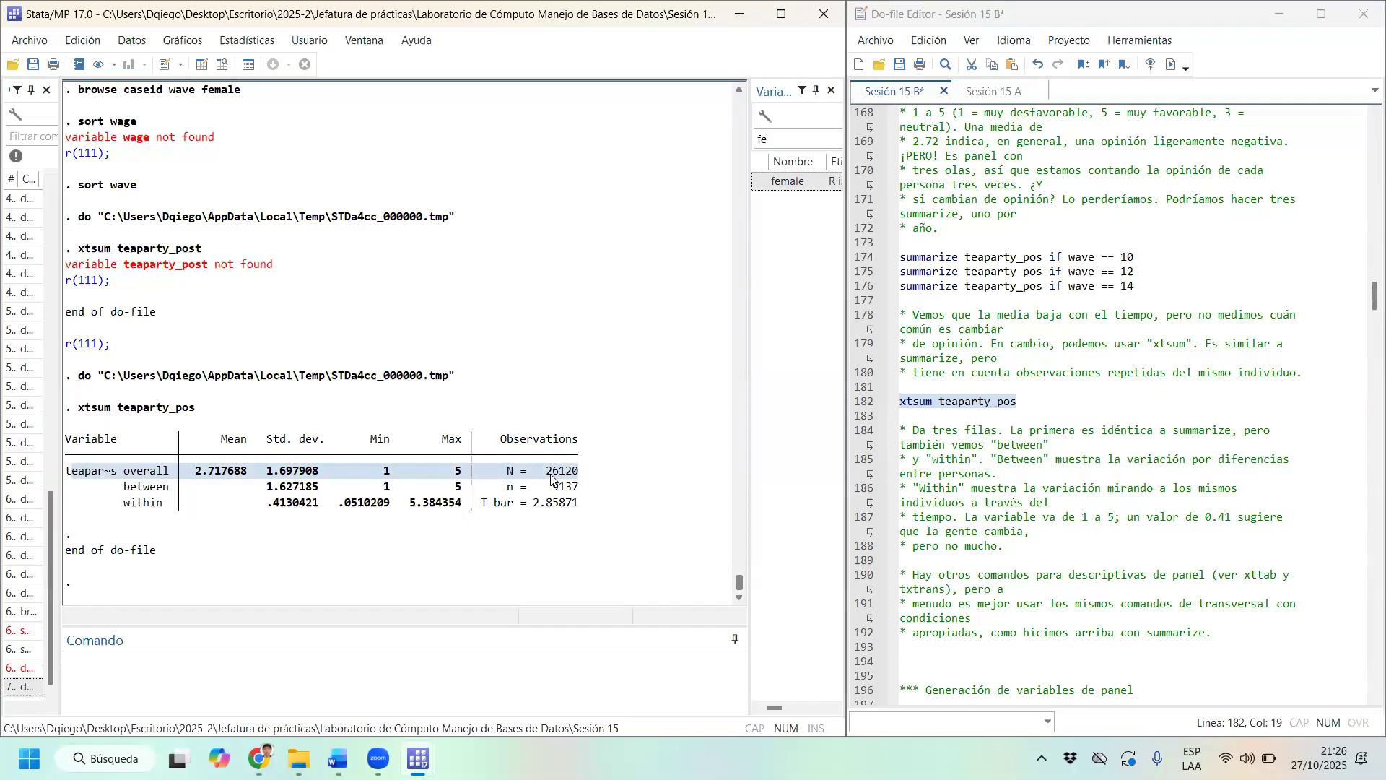
double_click(600, 481)
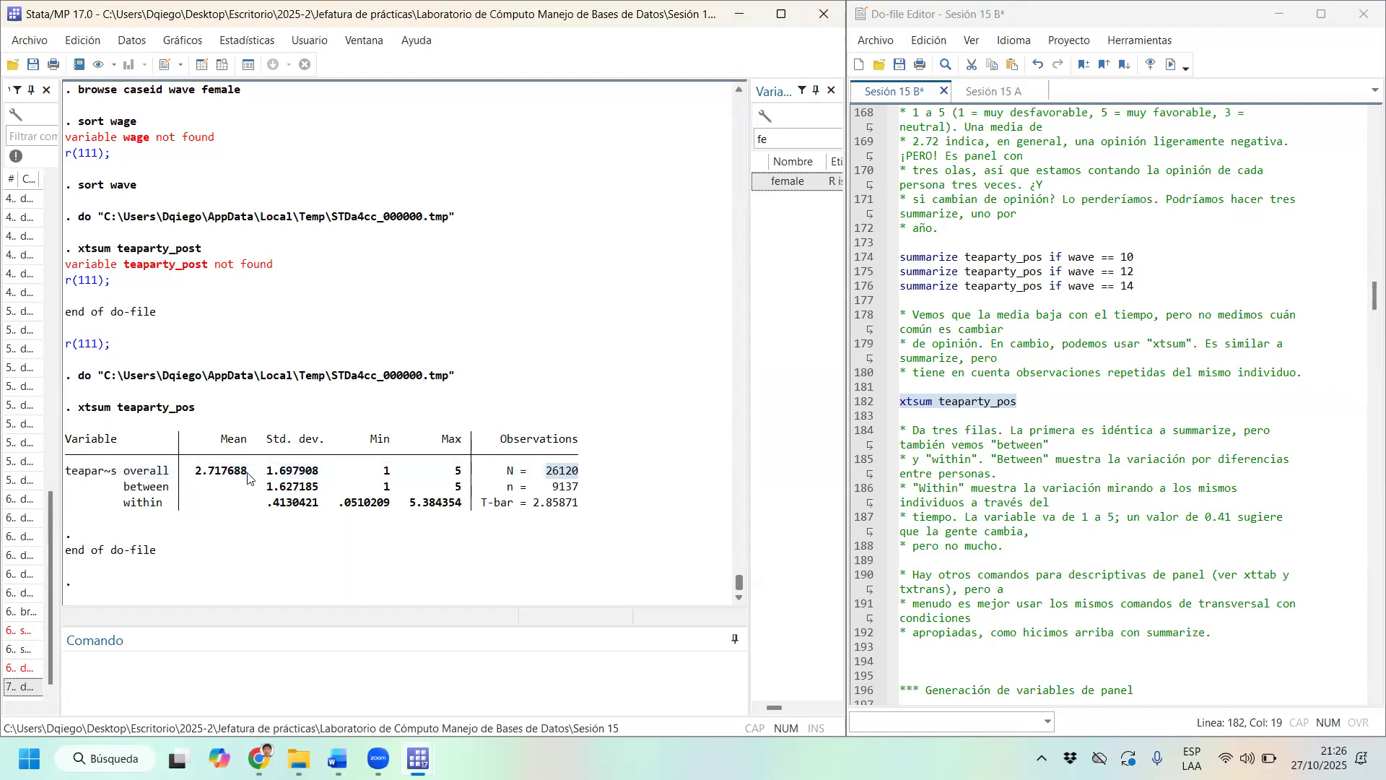
drag(253, 471, 197, 471)
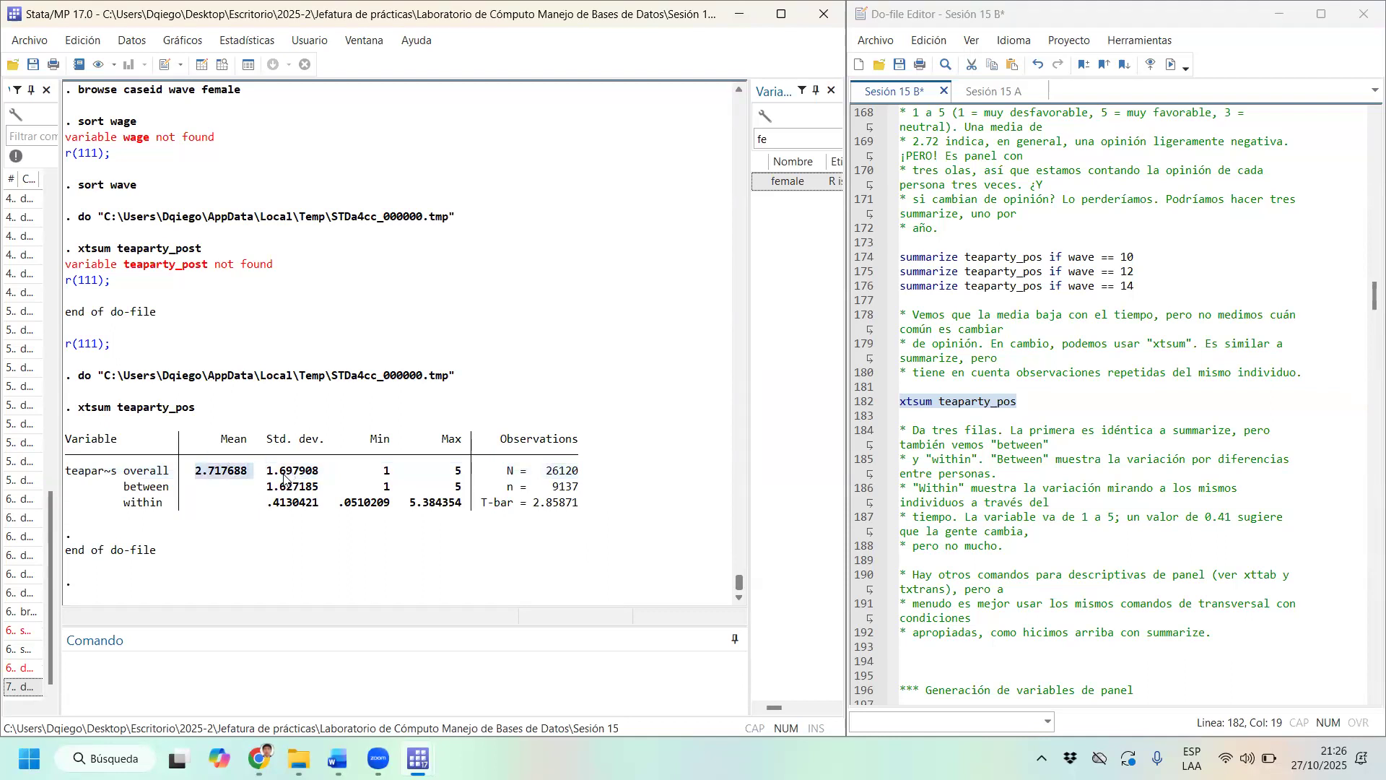
drag(267, 471, 381, 477)
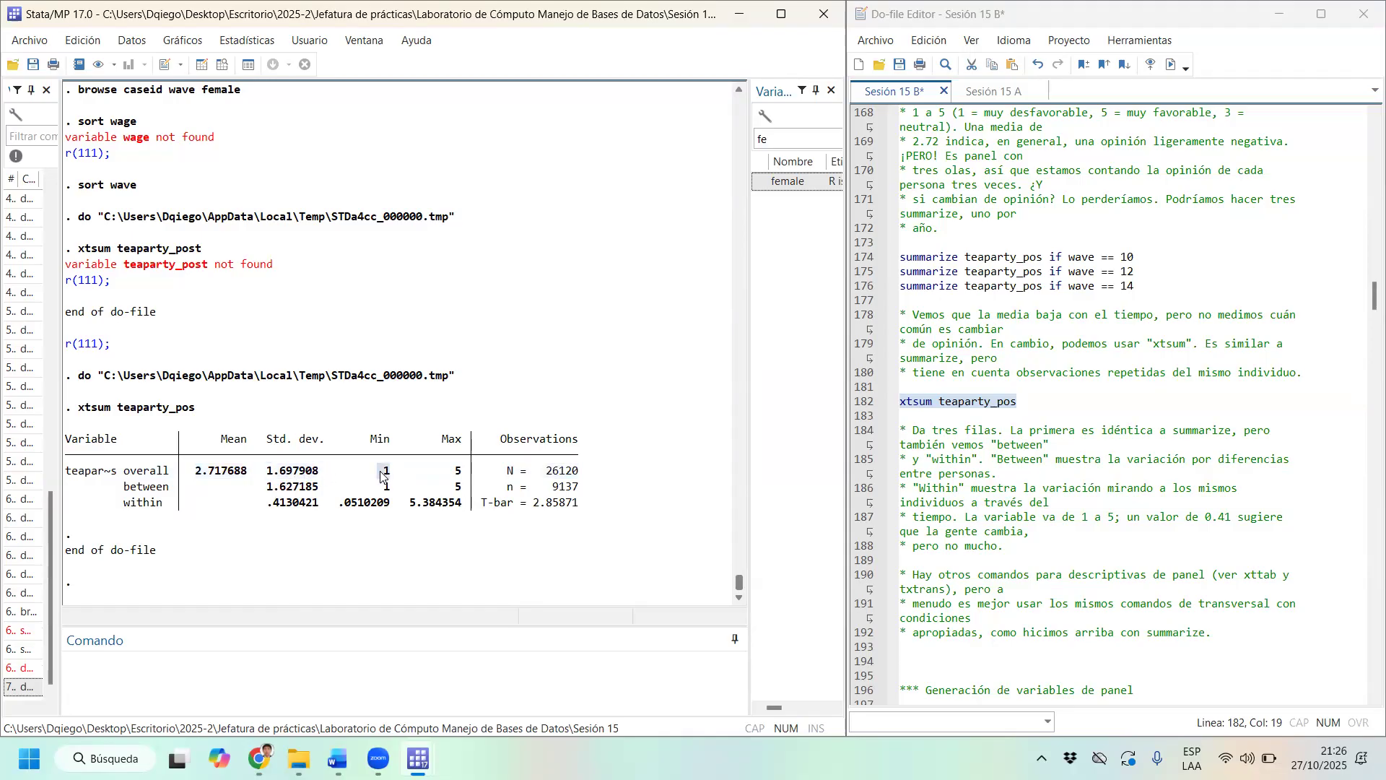
drag(465, 470, 457, 477)
click(599, 490)
triple_click(67, 469)
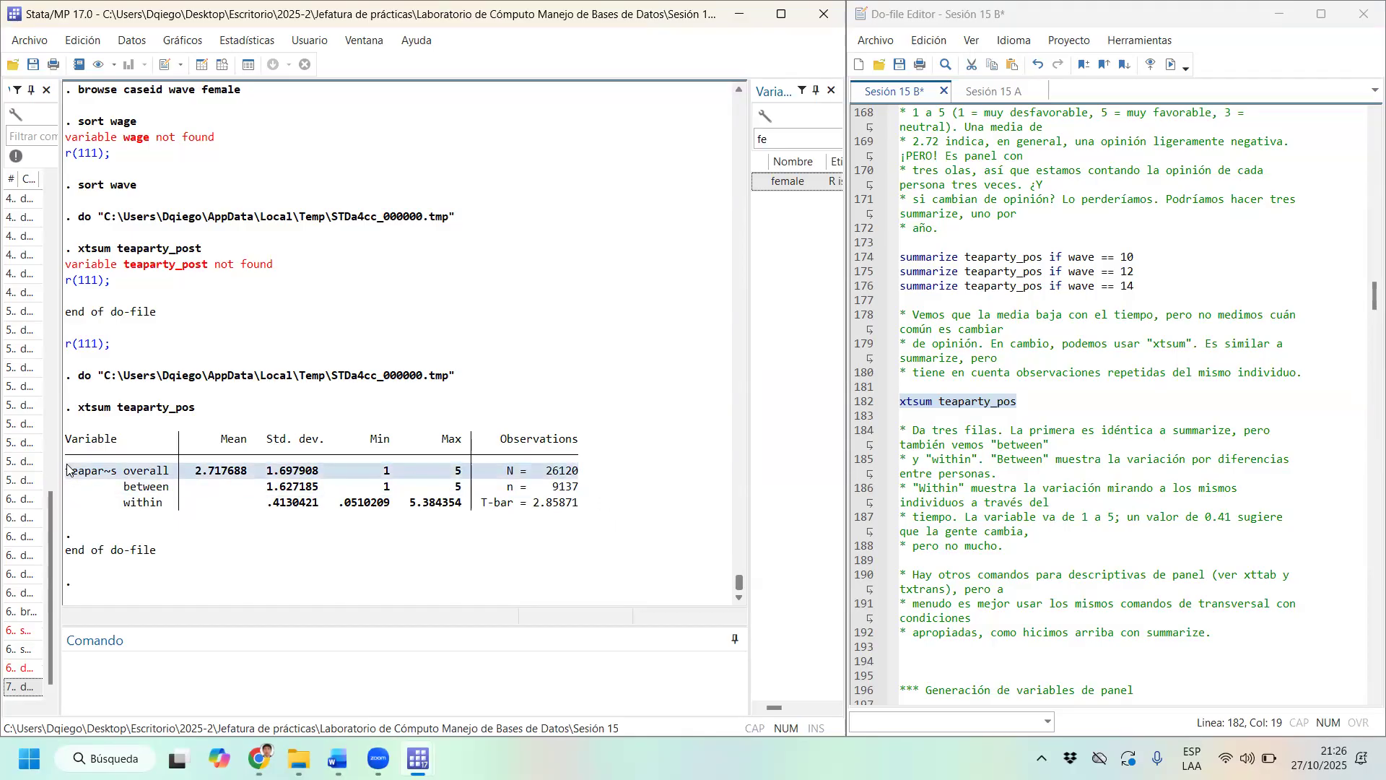
drag(123, 488, 589, 494)
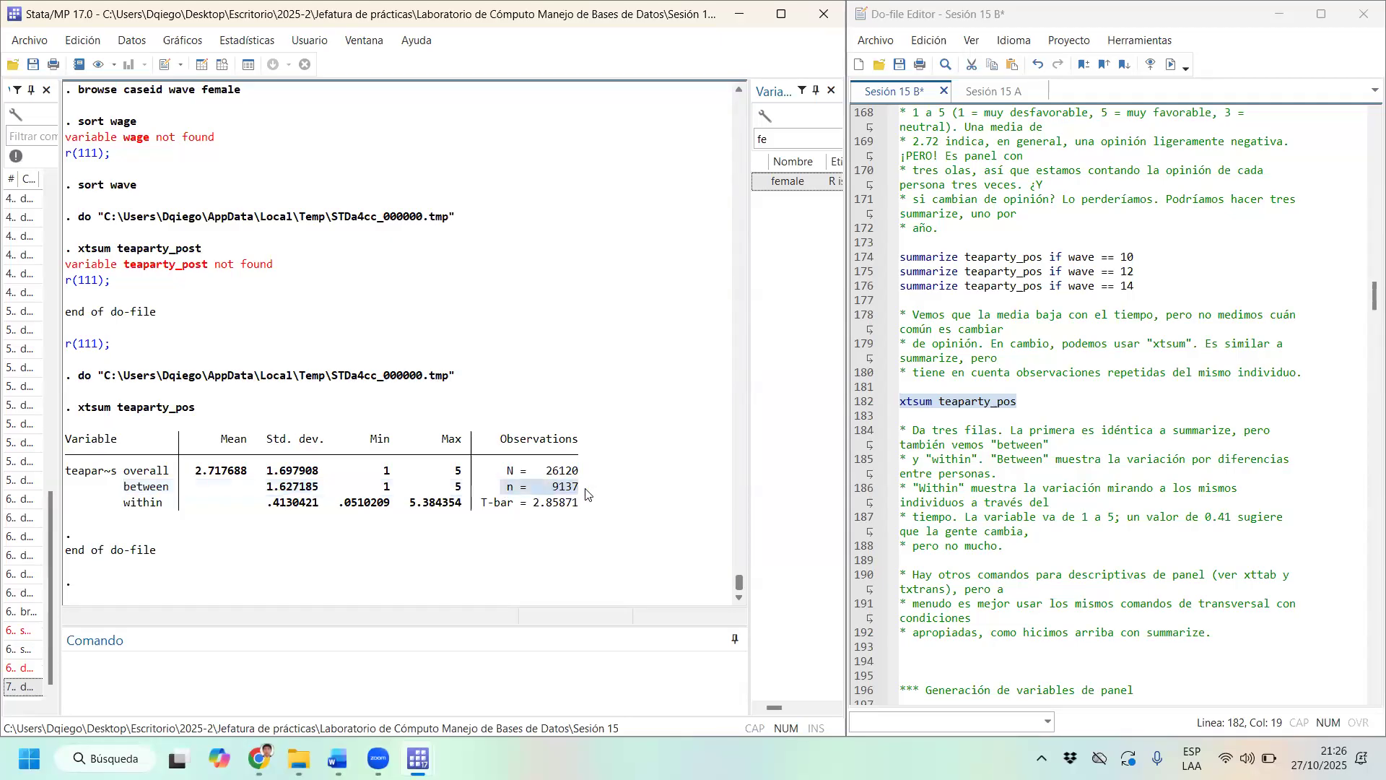
Start a browse command and, with the variable list's filter cleared, add caseid and wave to it.
click(243, 661)
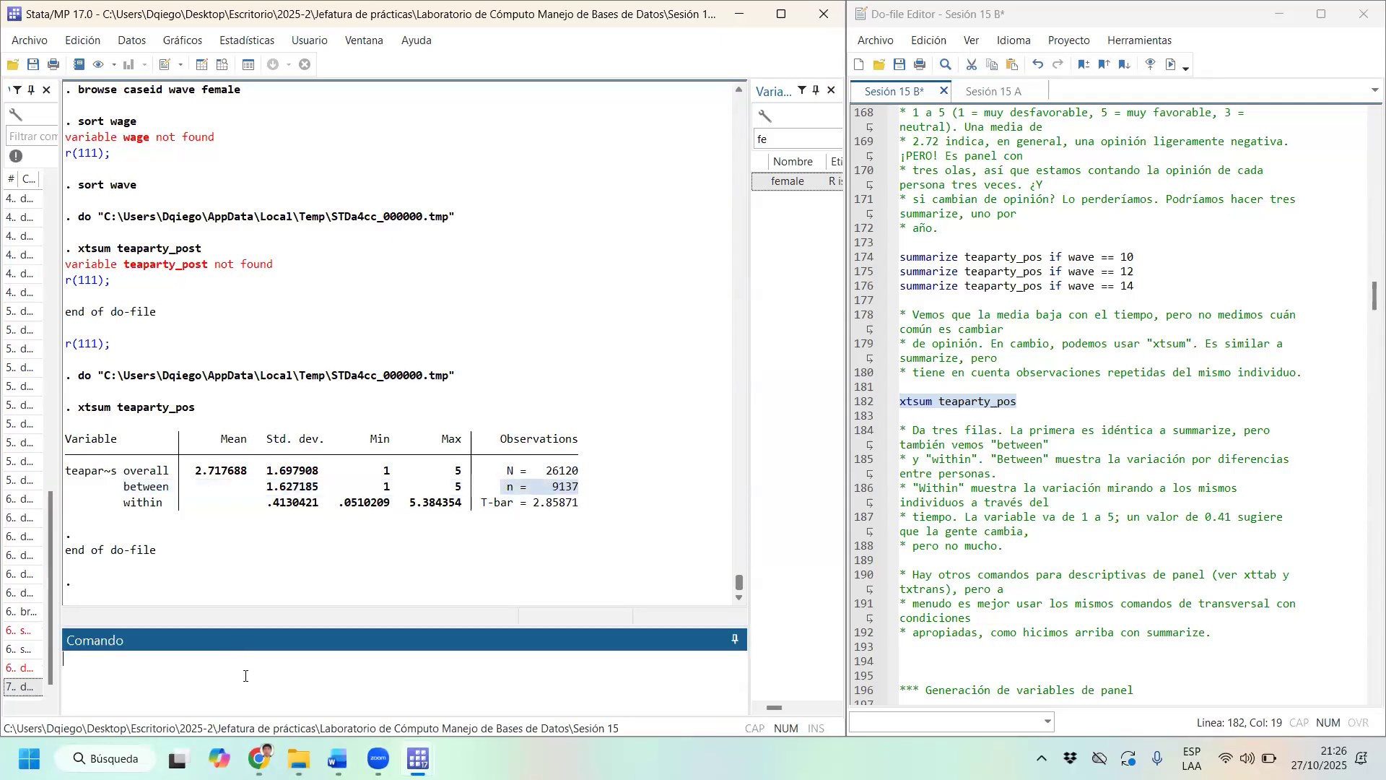
text(browse)
click(774, 137)
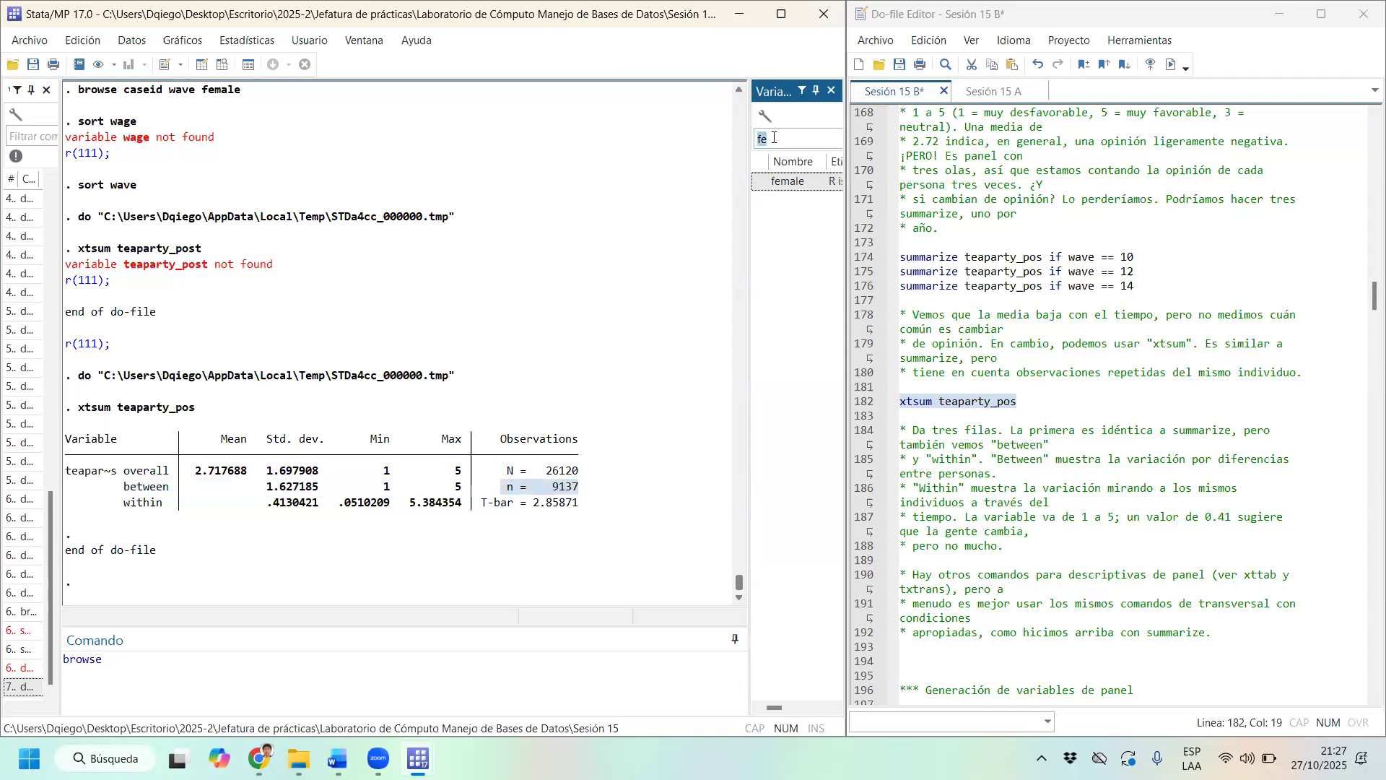
key(BackSpace)
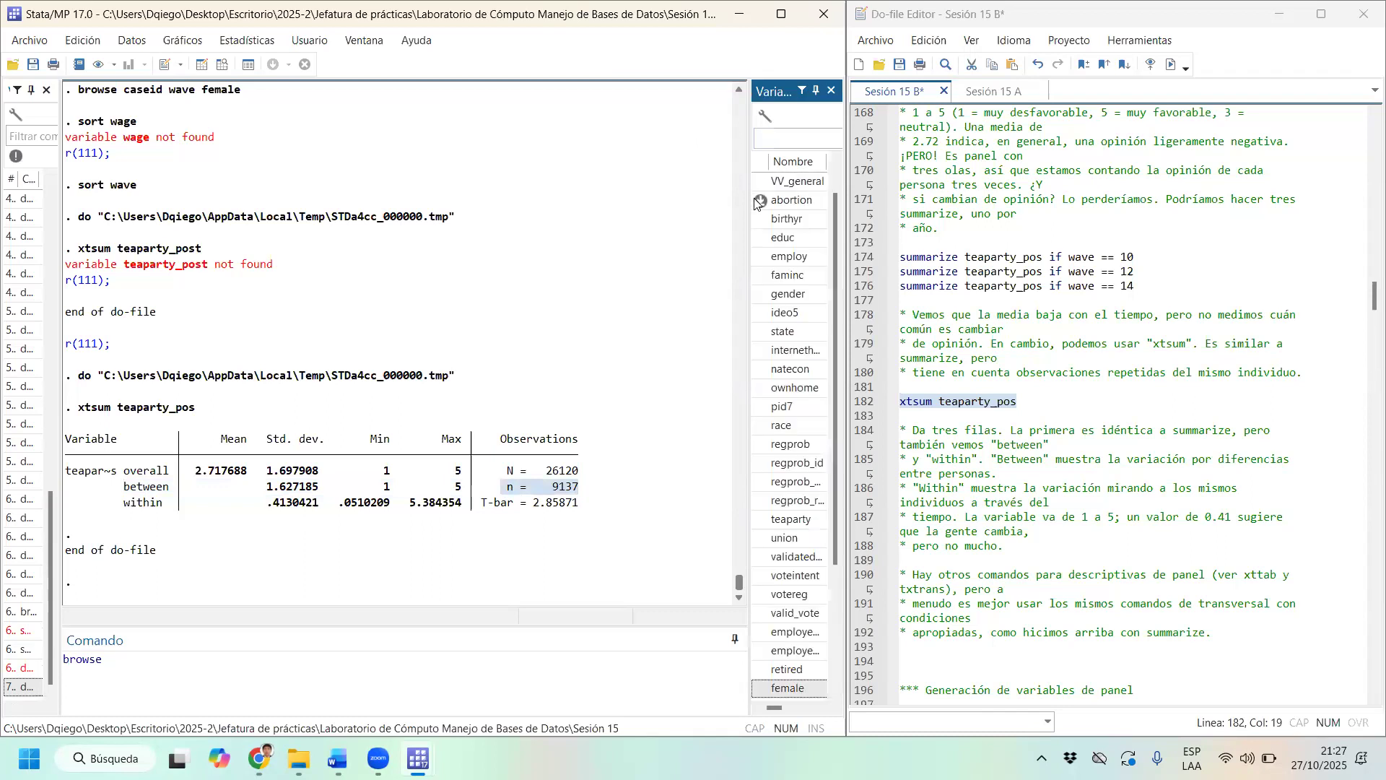
click(814, 220)
scroll(816, 222, up, 1)
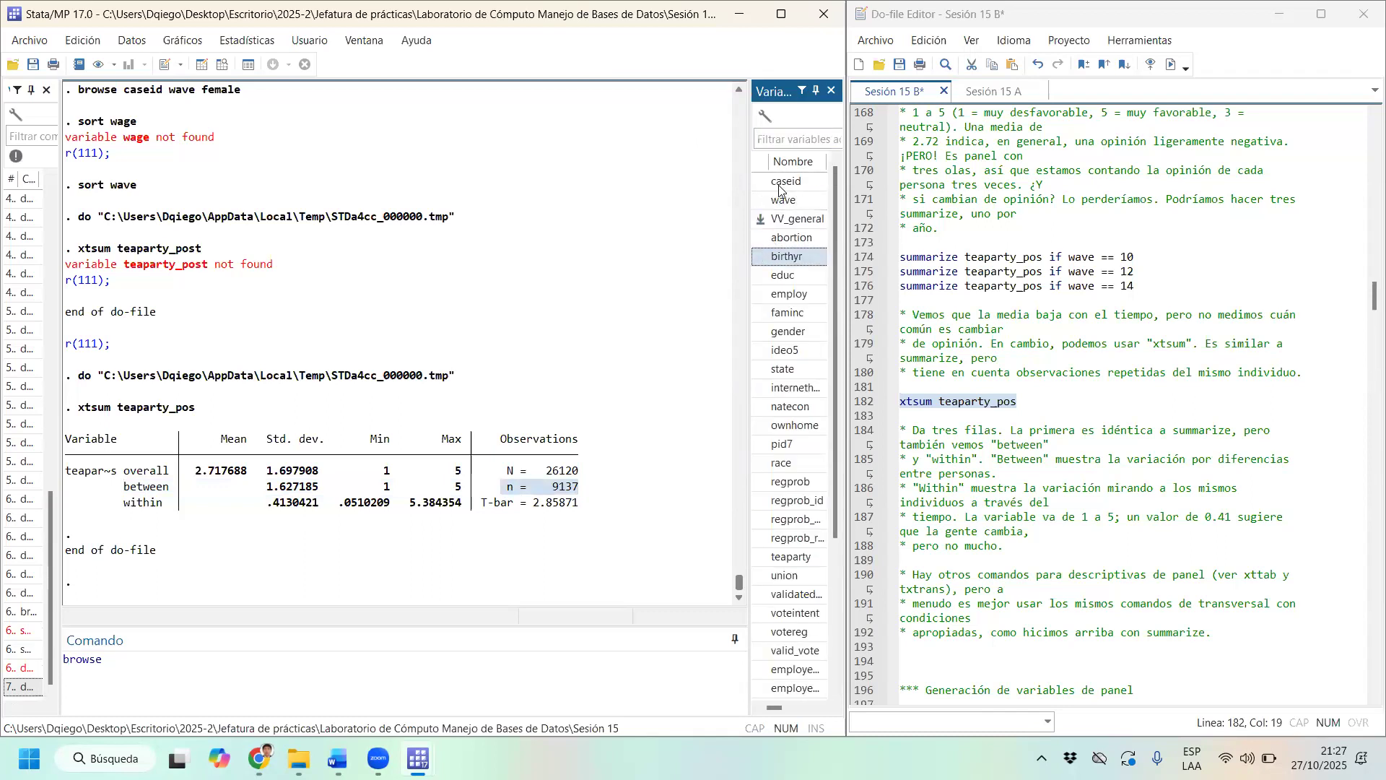
click(761, 182)
click(763, 200)
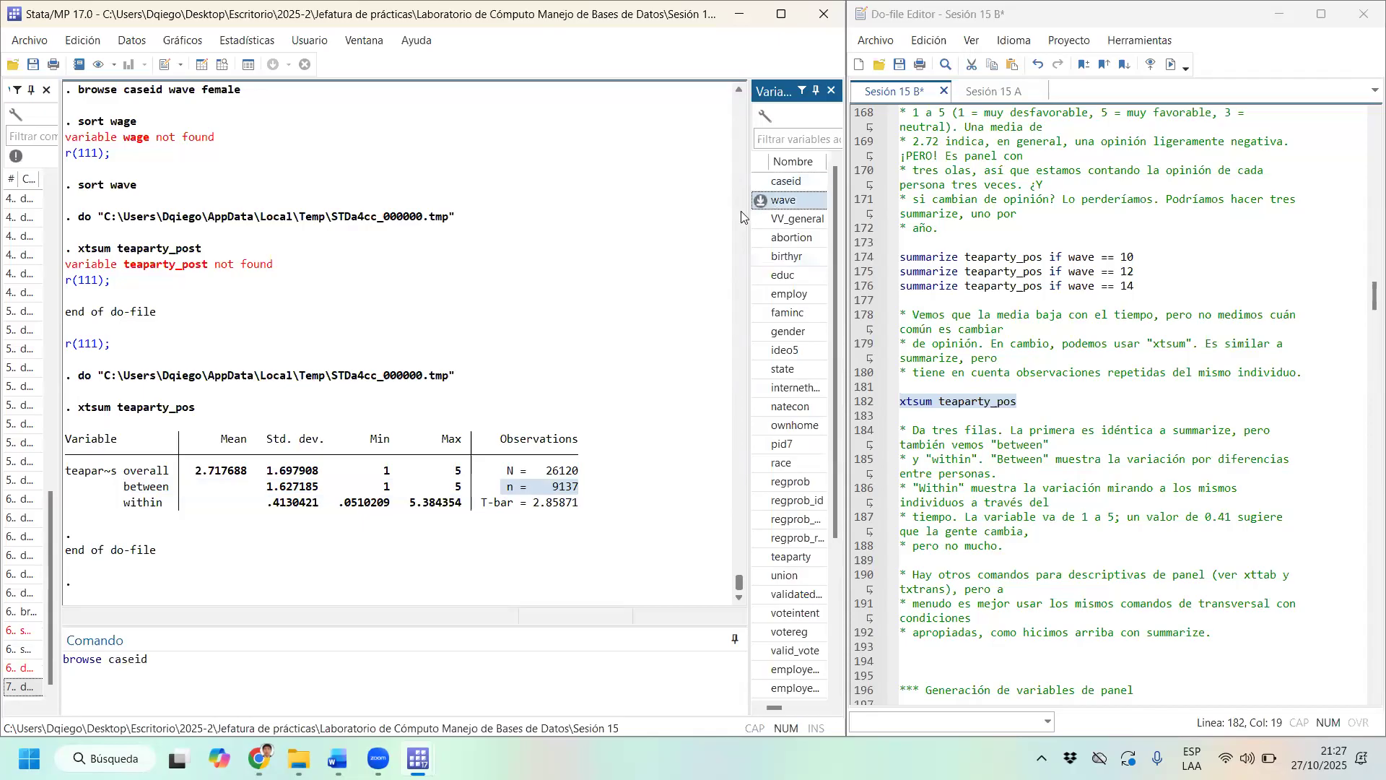
Complete the browse command with teaparty_pos copied from the xtsum output, and run it.
drag(228, 408, 117, 408)
key(ctrl+c)
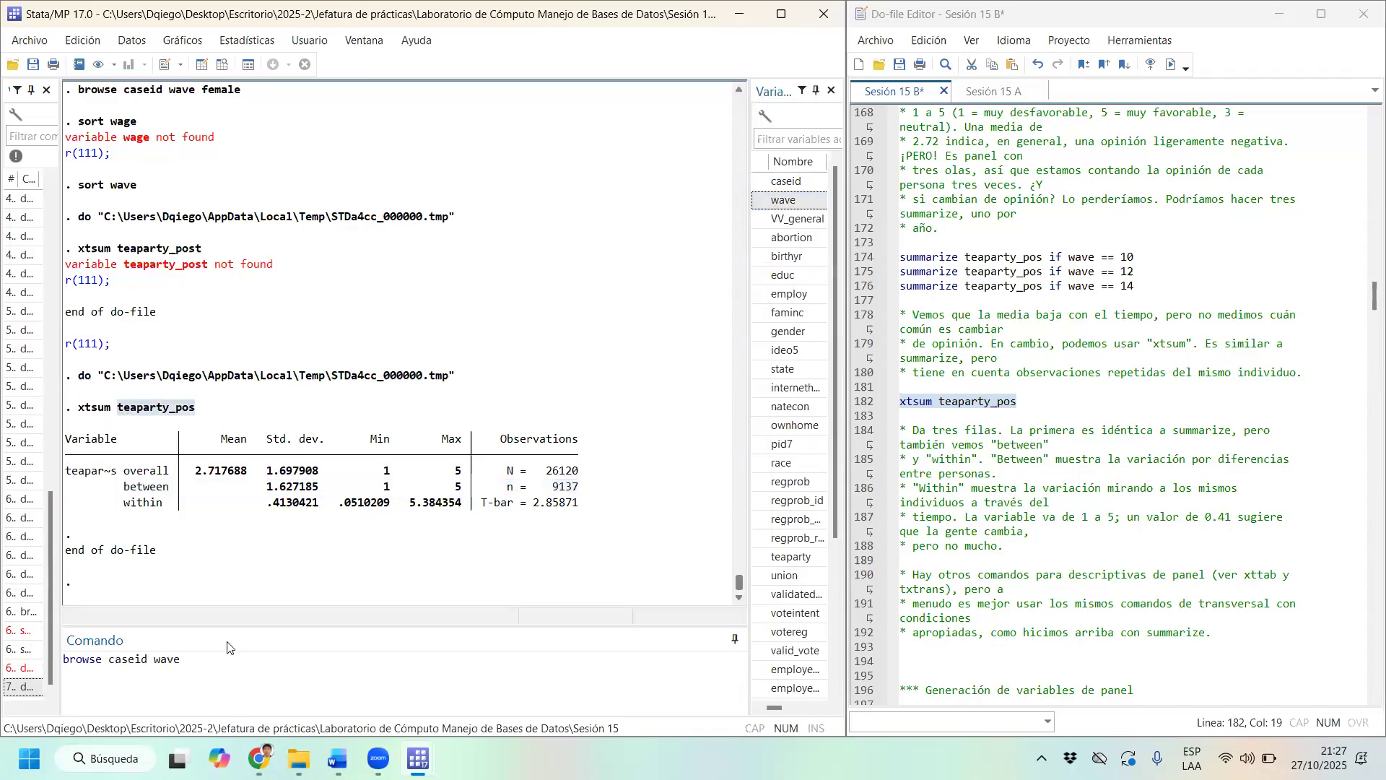
click(234, 660)
key(ctrl+v)
key(Return)
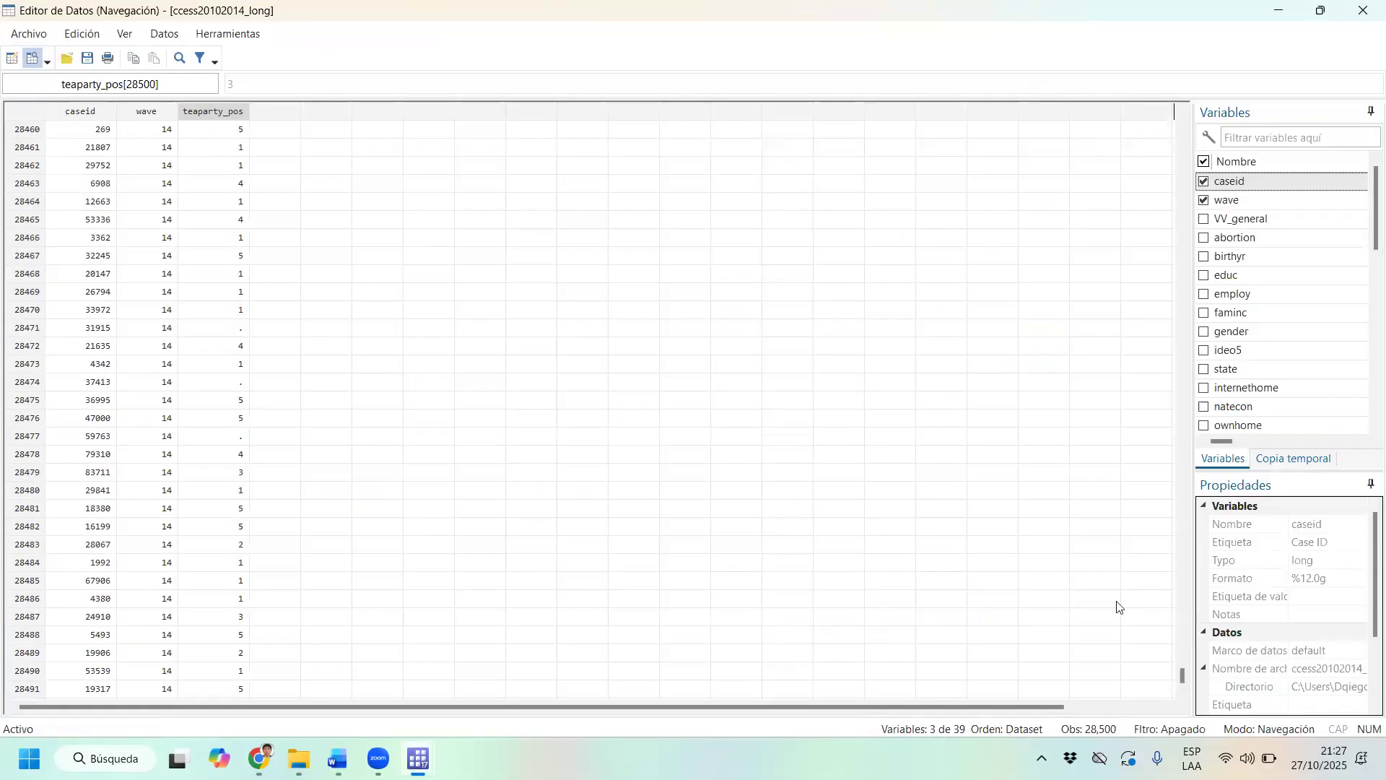
Return to the first observations and sort the dataset by caseid and wave, copying both variable names from the browse command.
drag(1182, 675, 1184, 608)
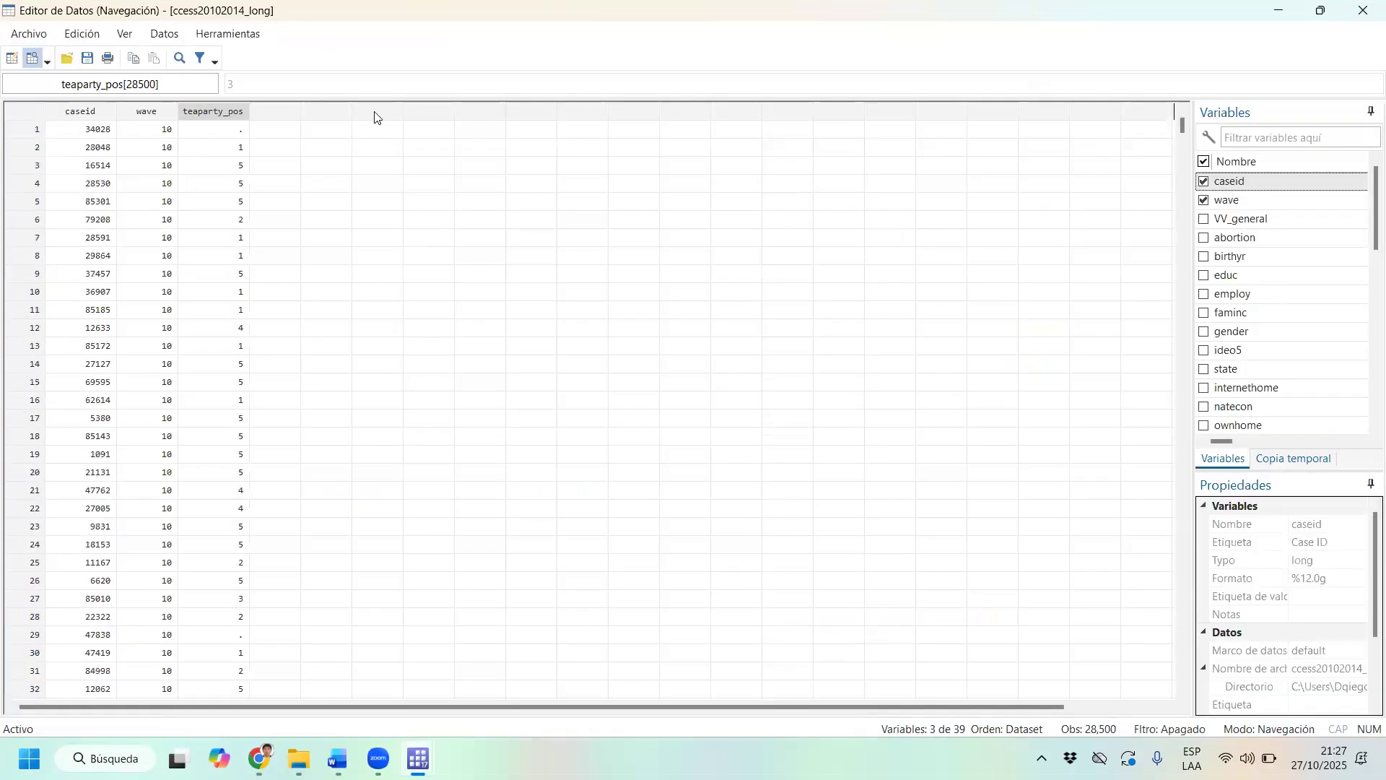
drag(93, 129, 208, 168)
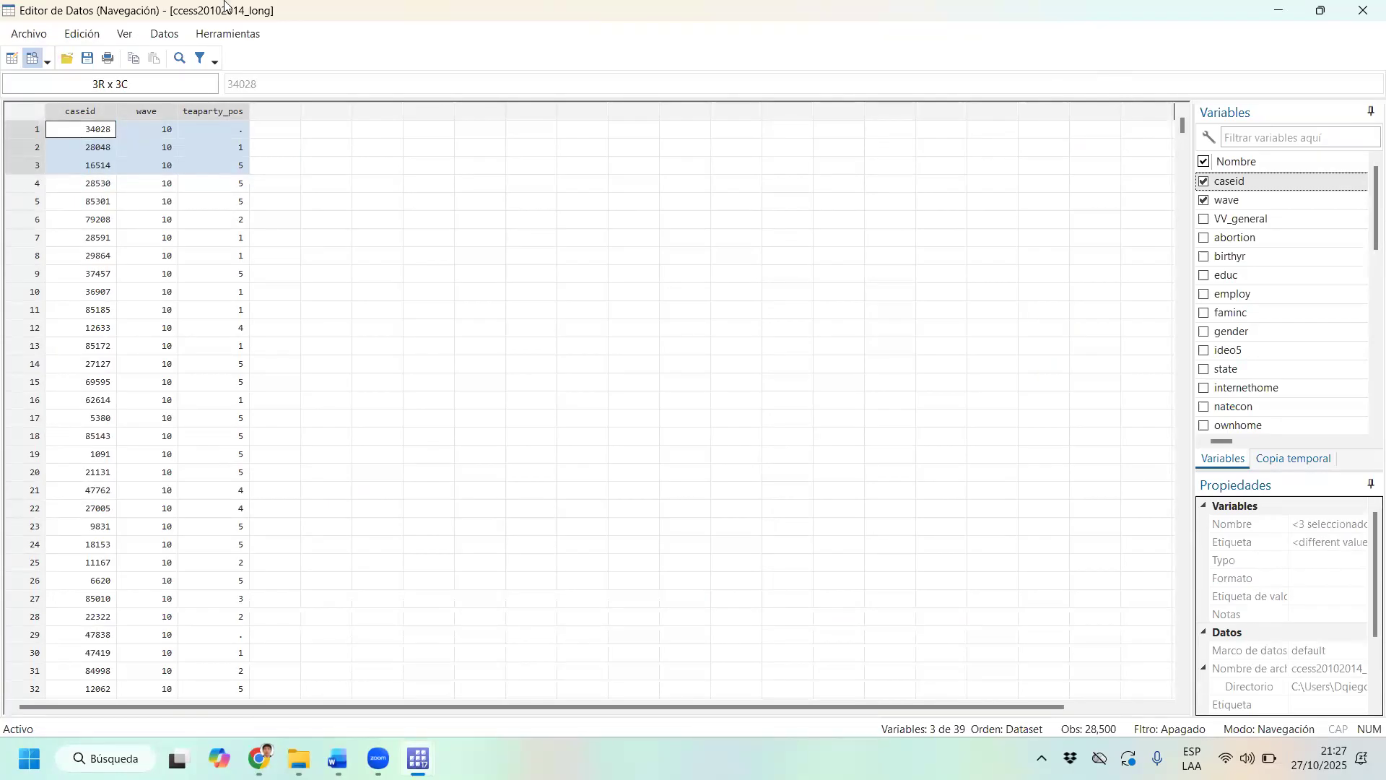
key(super+Right)
click(127, 694)
text(sort)
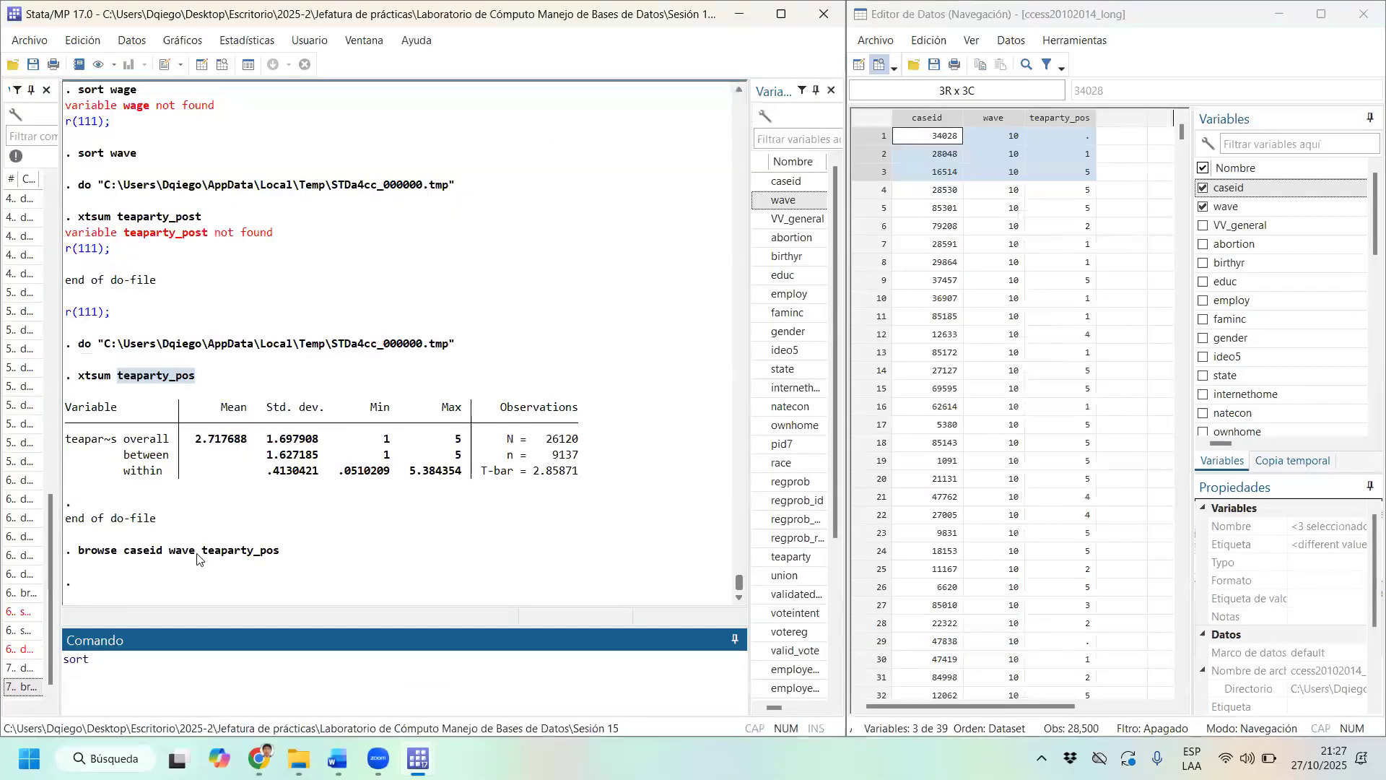
double_click(183, 552)
drag(117, 553, 119, 554)
key(ctrl+c)
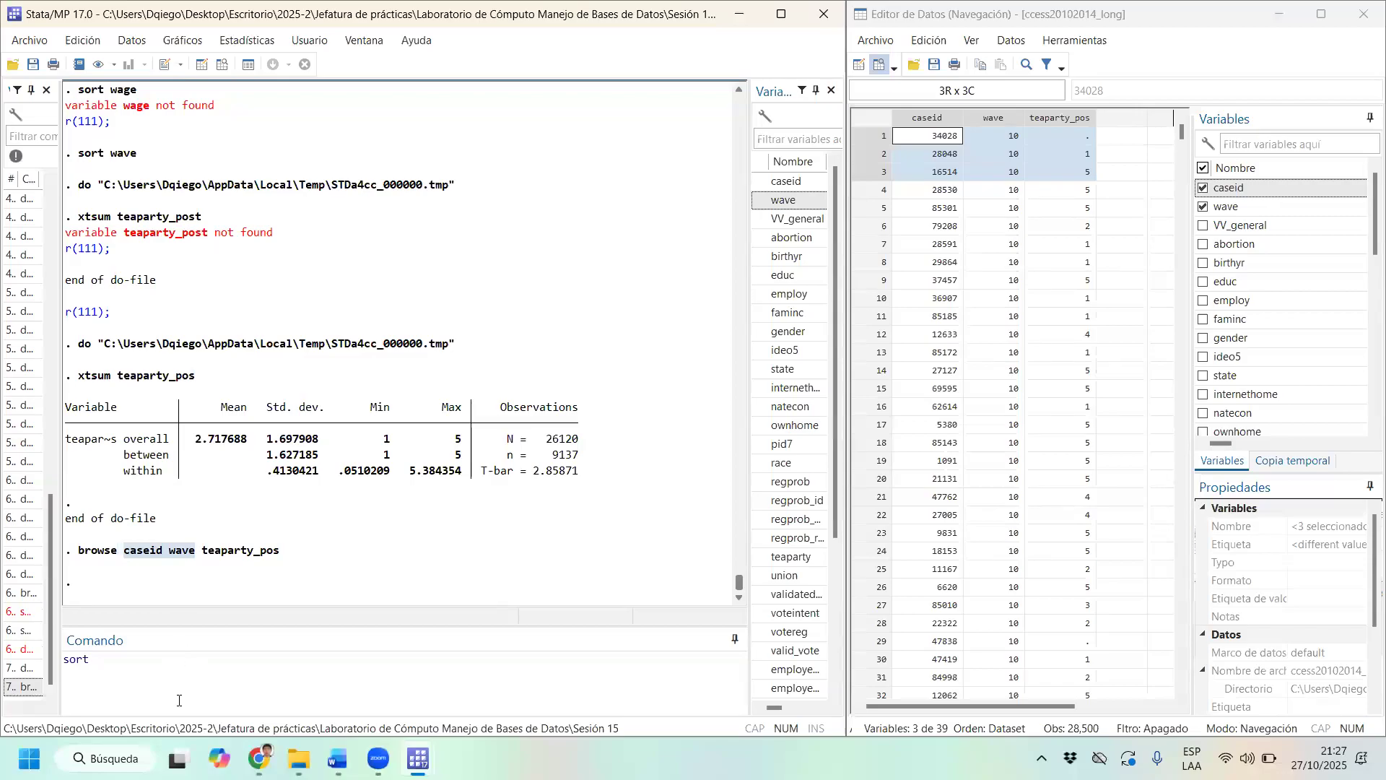
click(179, 700)
key(ctrl+v)
key(Return)
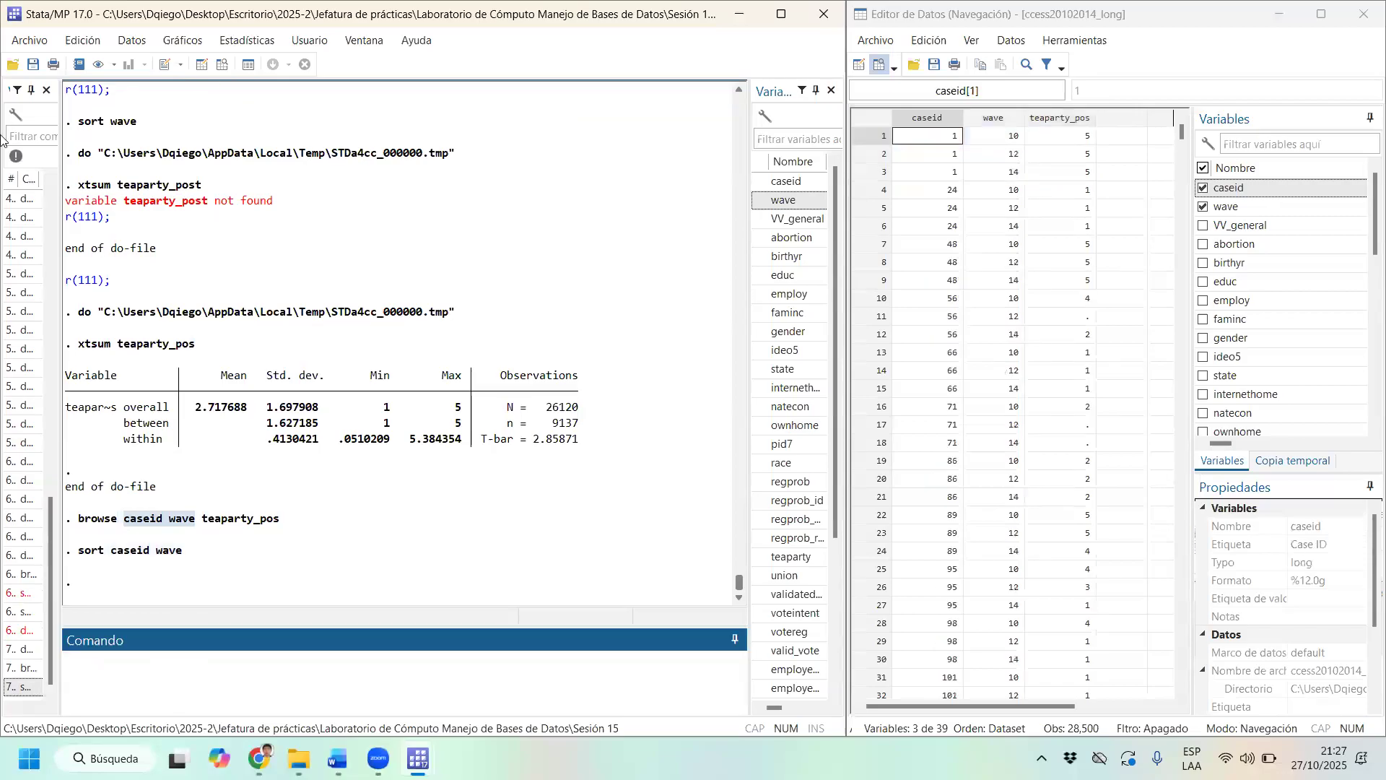
Examine how teaparty_pos varies across the three waves for the first individuals, such as caseid 1, 24 and 66.
drag(58, 137, 245, 174)
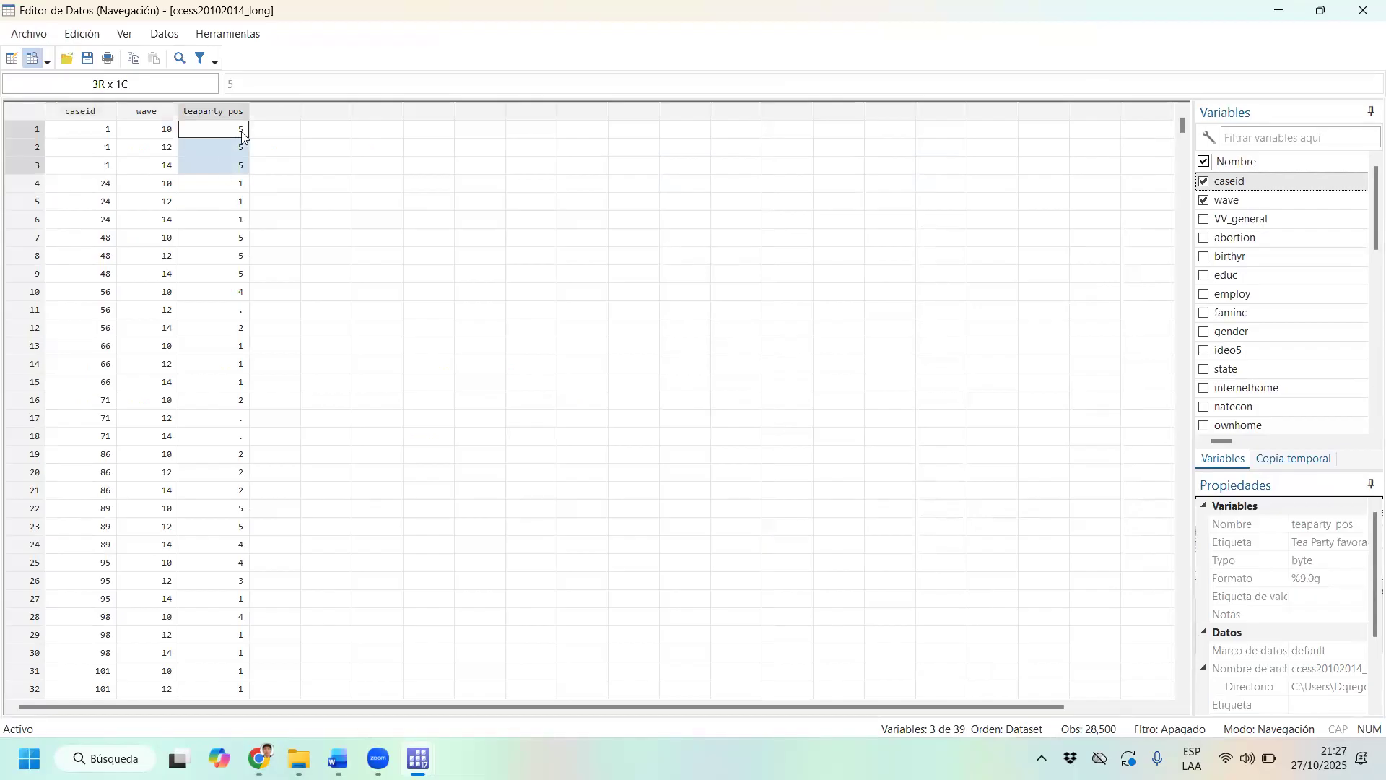
drag(241, 191, 240, 228)
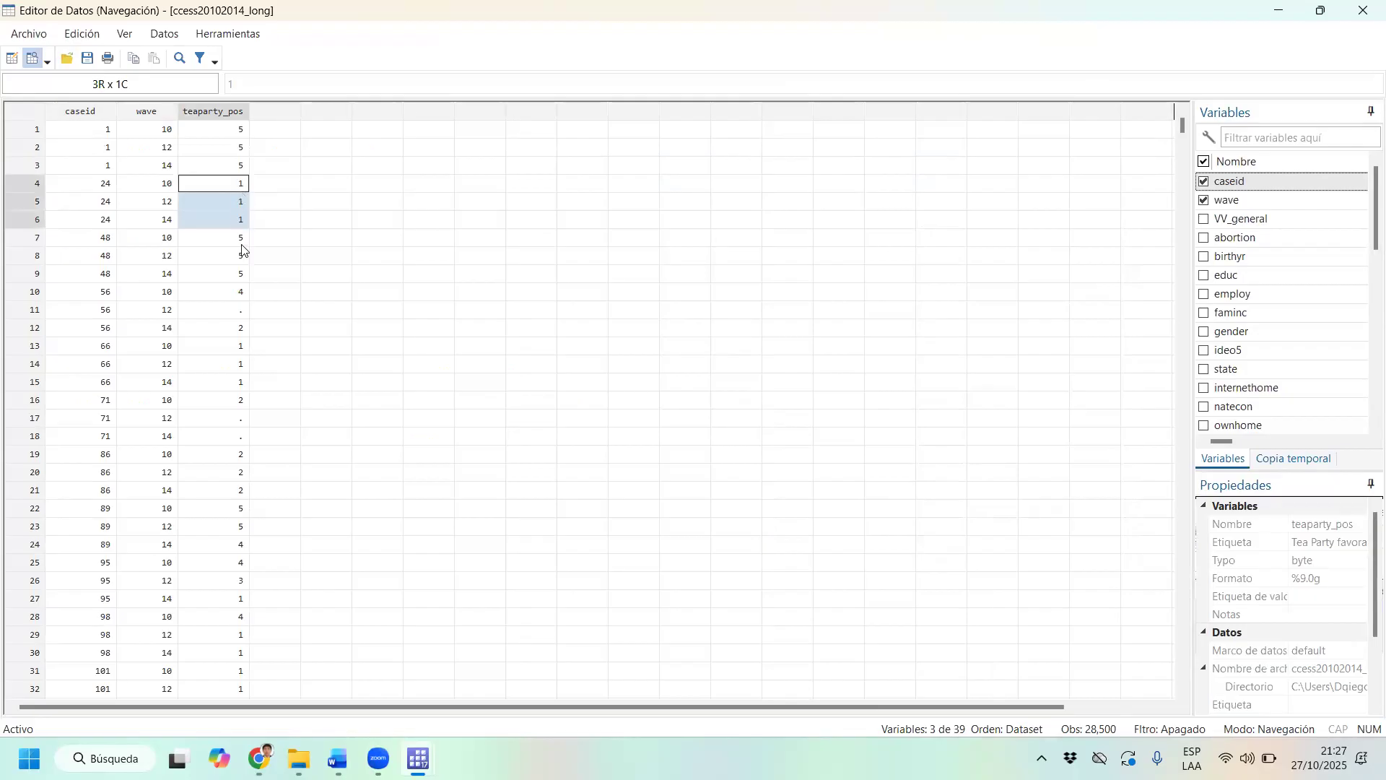
drag(240, 238, 237, 379)
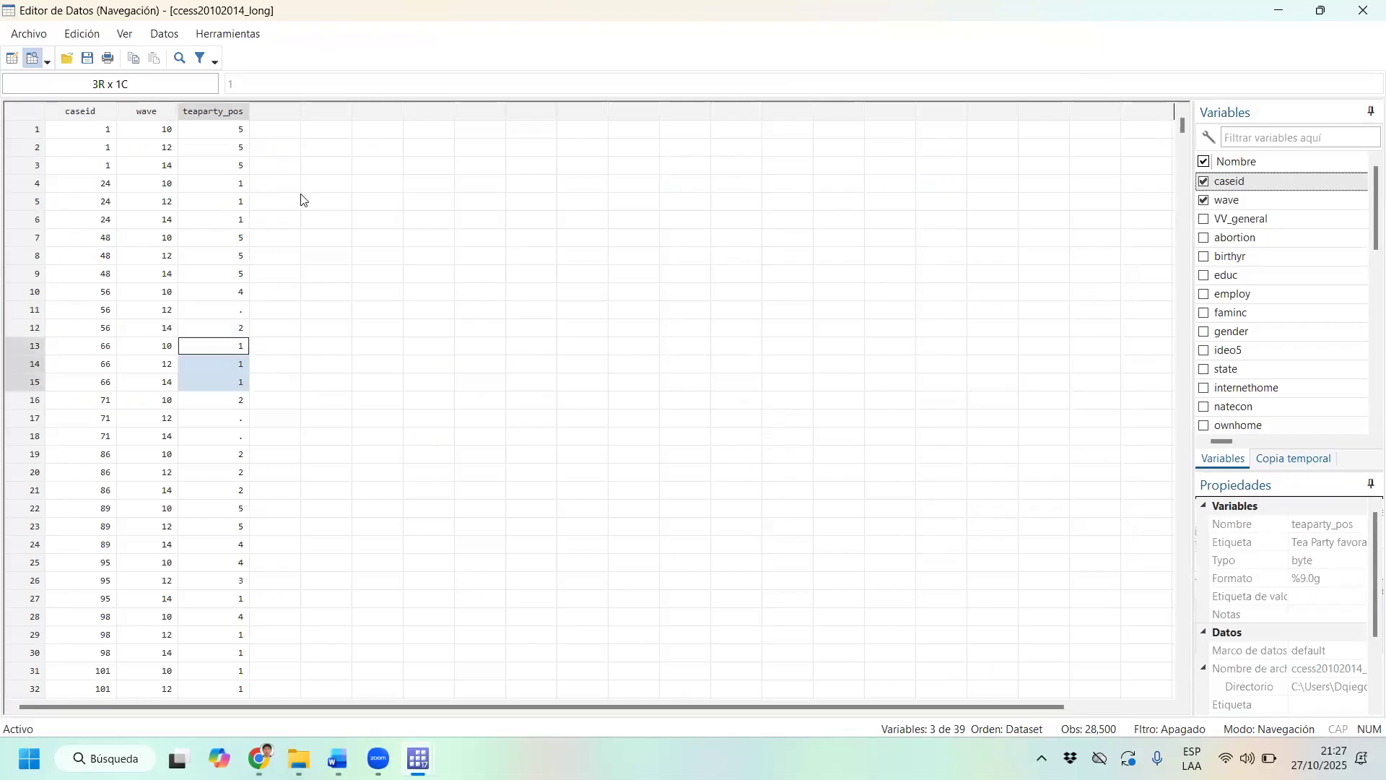
click(1278, 10)
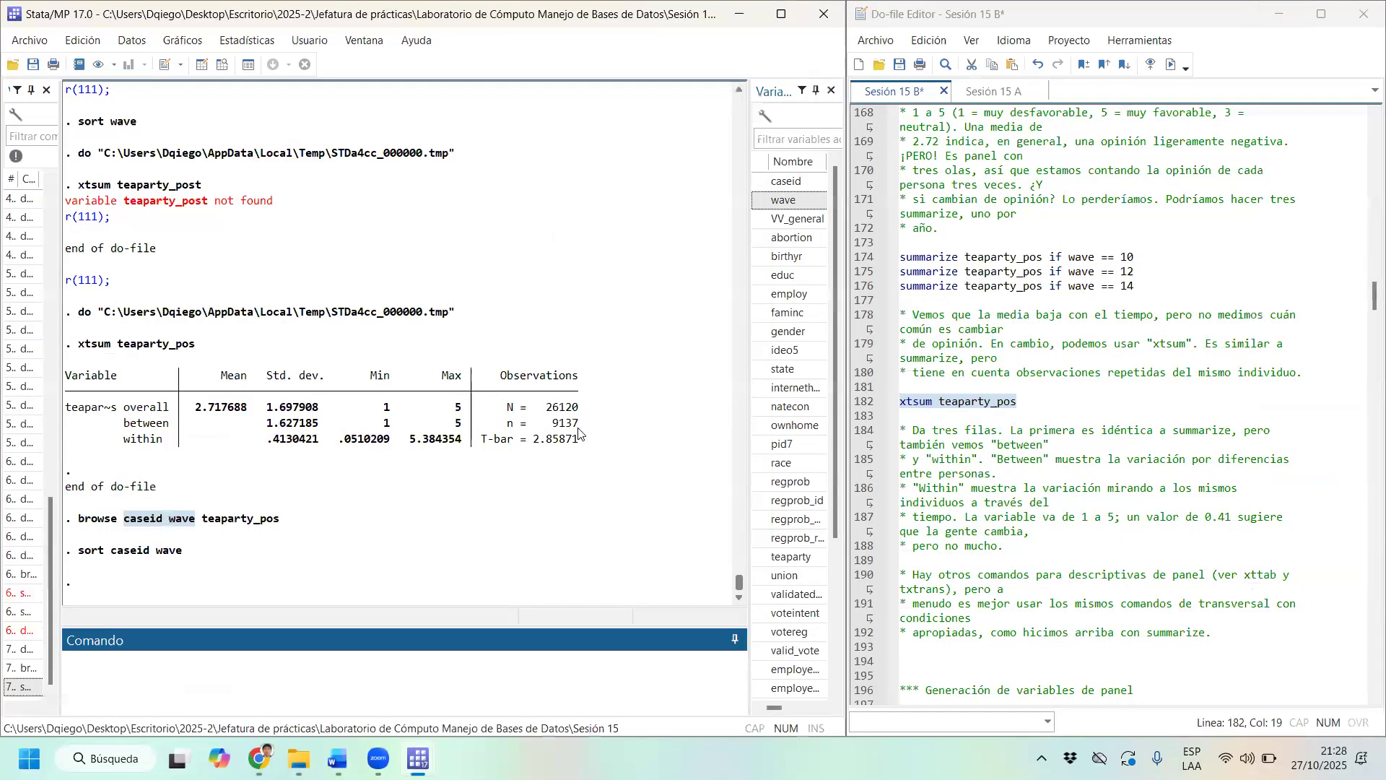
Examine the number of individuals and the standard deviation in the between row of the teaparty_pos xtsum output.
drag(578, 431, 495, 426)
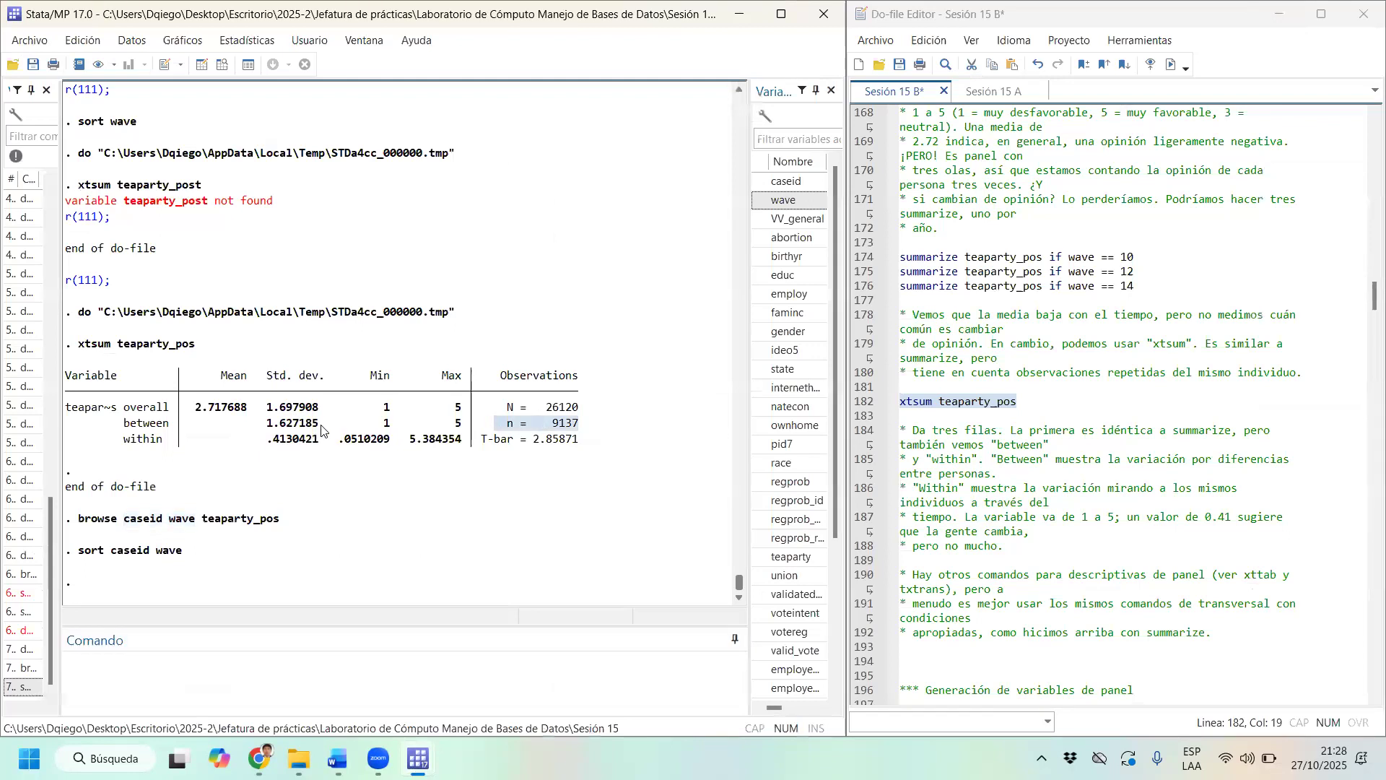
drag(322, 431, 268, 429)
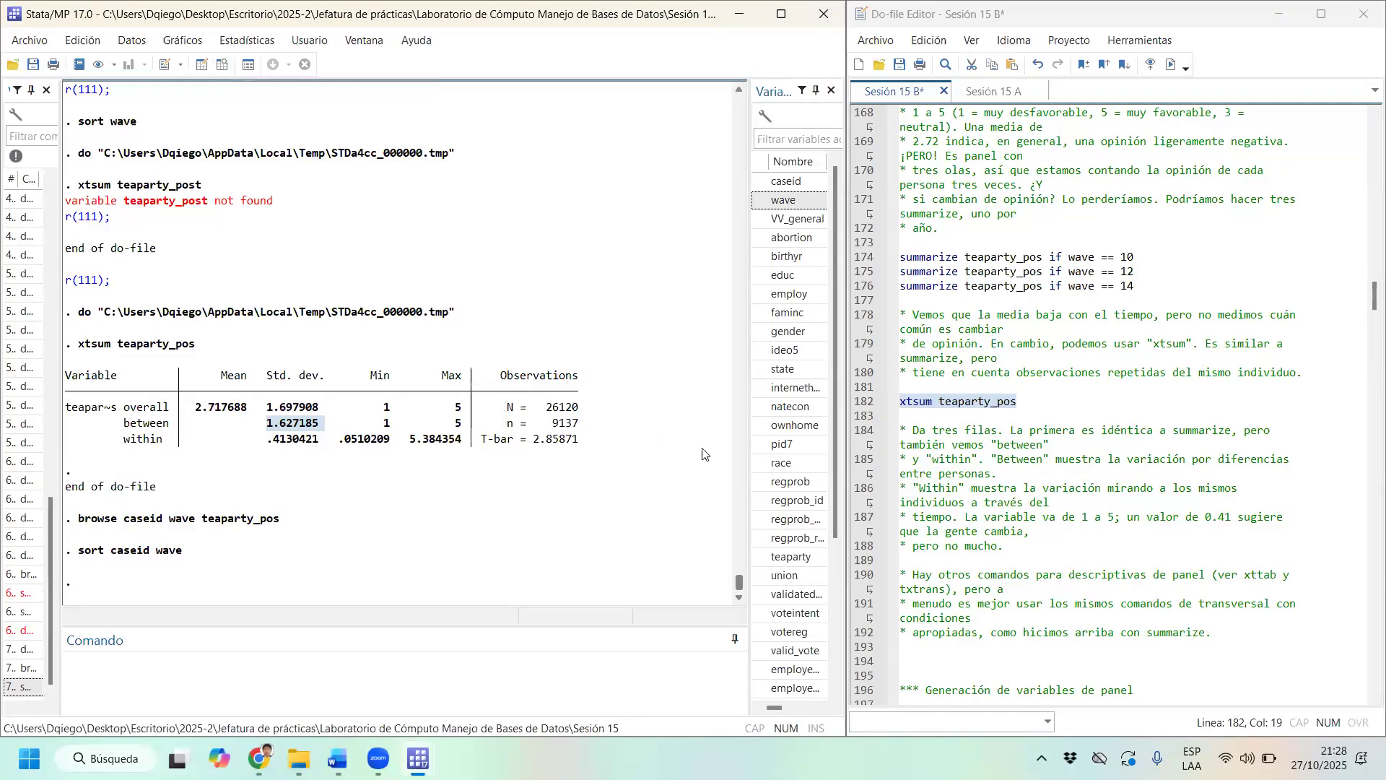
double_click(557, 424)
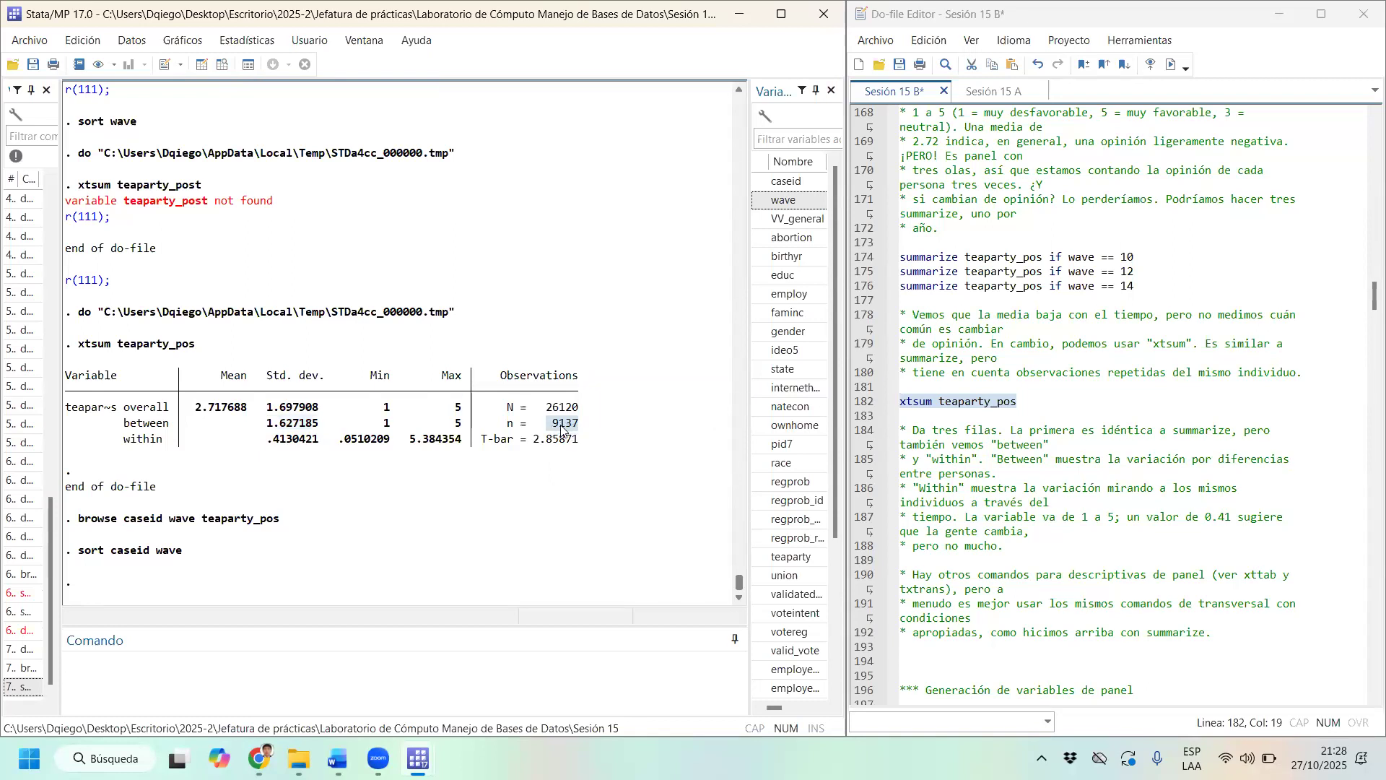
Reopen the data browser and inspect the missing teaparty_pos values of caseid 56 and 71 across their waves.
click(222, 65)
drag(236, 299, 242, 332)
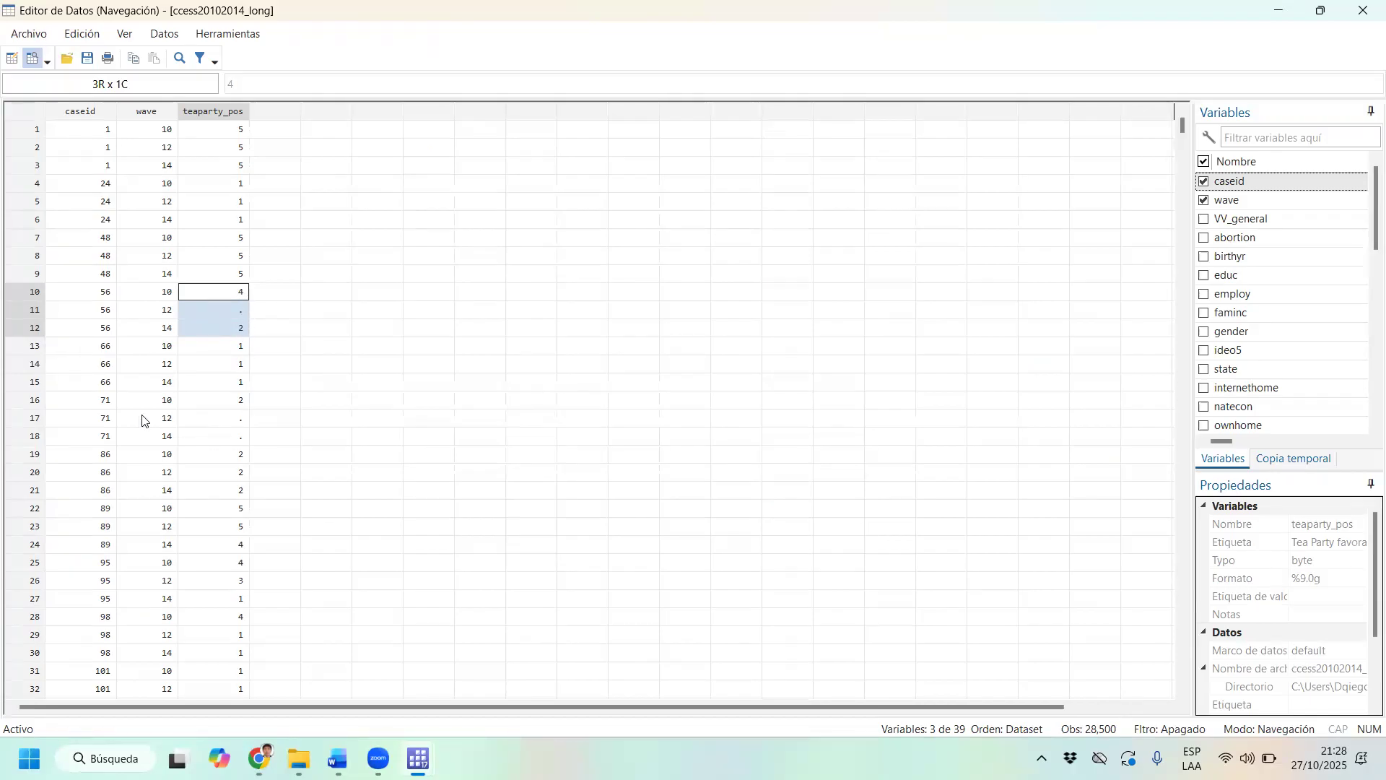
drag(108, 405, 238, 437)
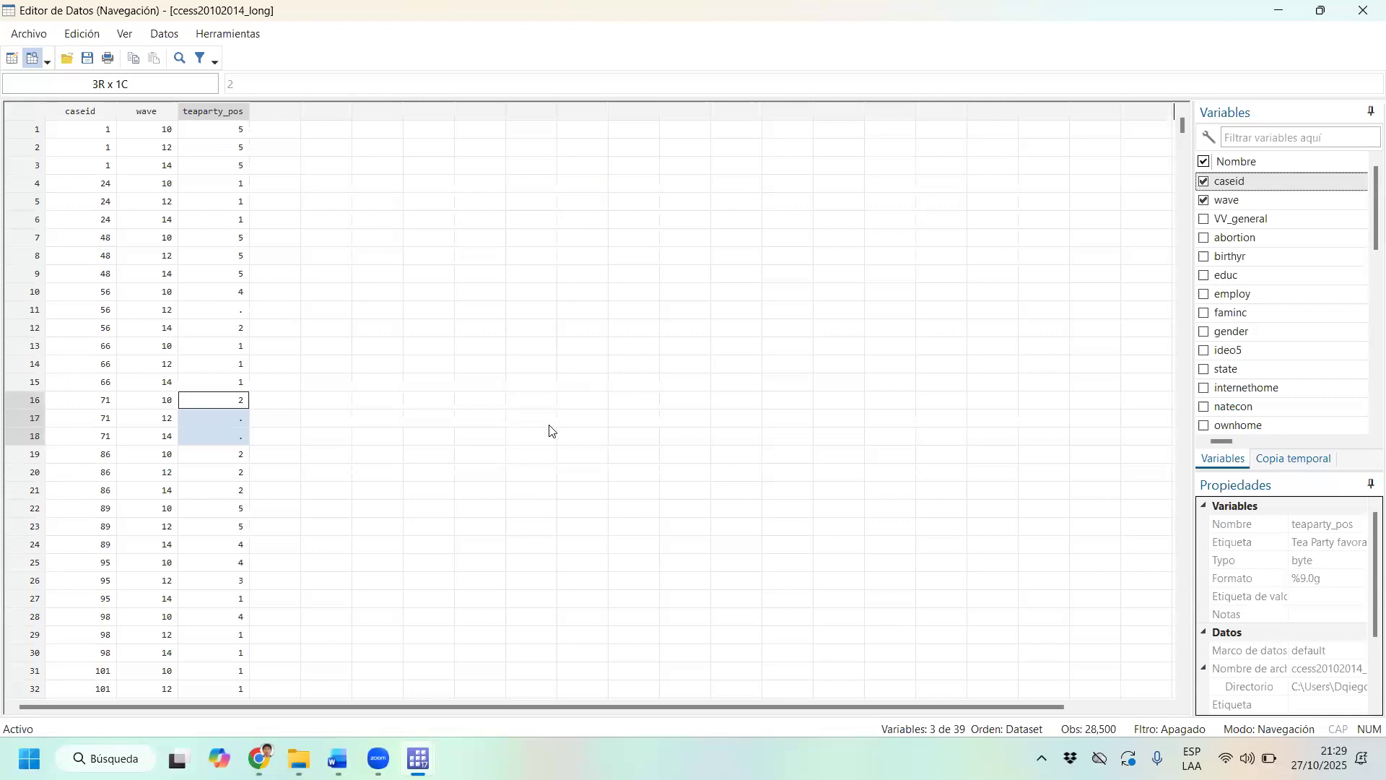
key(alt+F4)
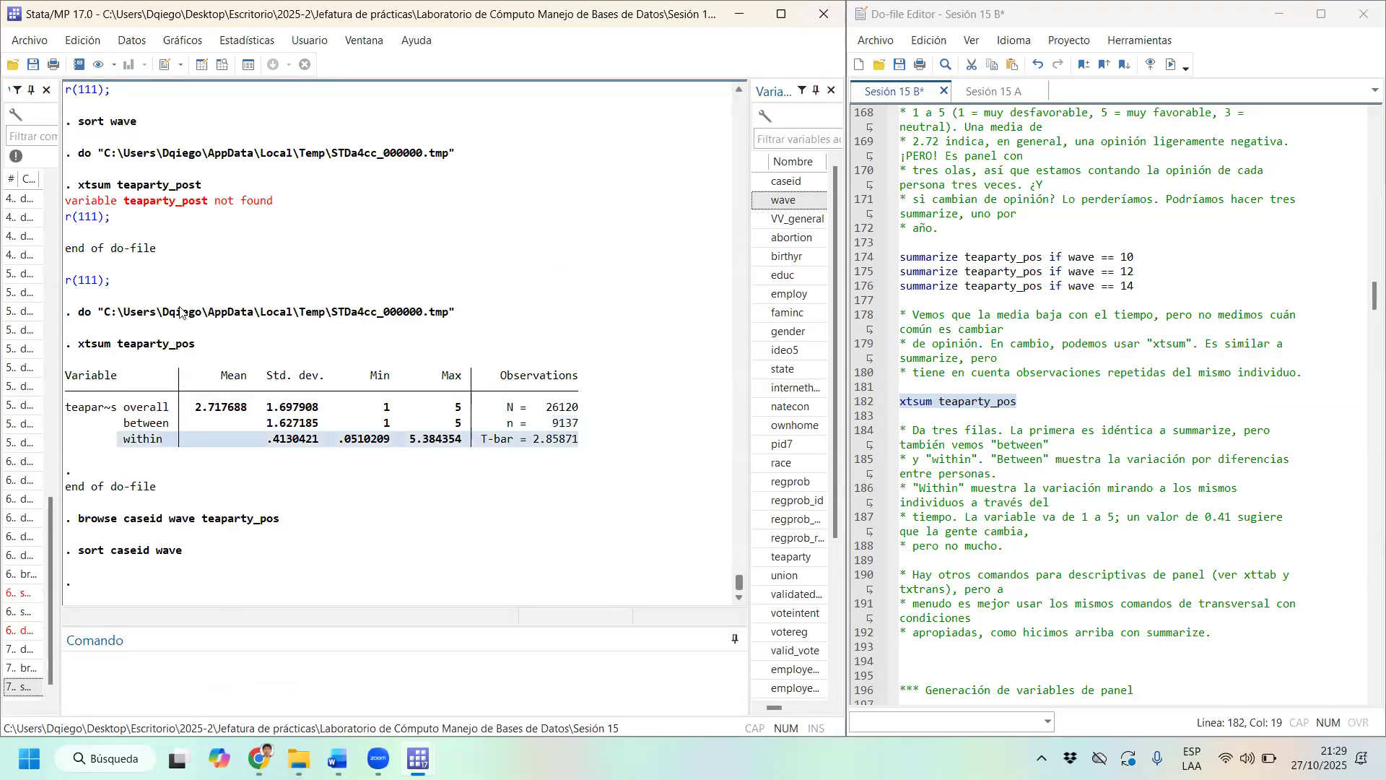
Reuse the earlier browse caseid wave female command with teaparty_pos in place of female, and run it.
scroll(171, 289, up, 4)
drag(246, 218, 77, 218)
key(ctrl+c)
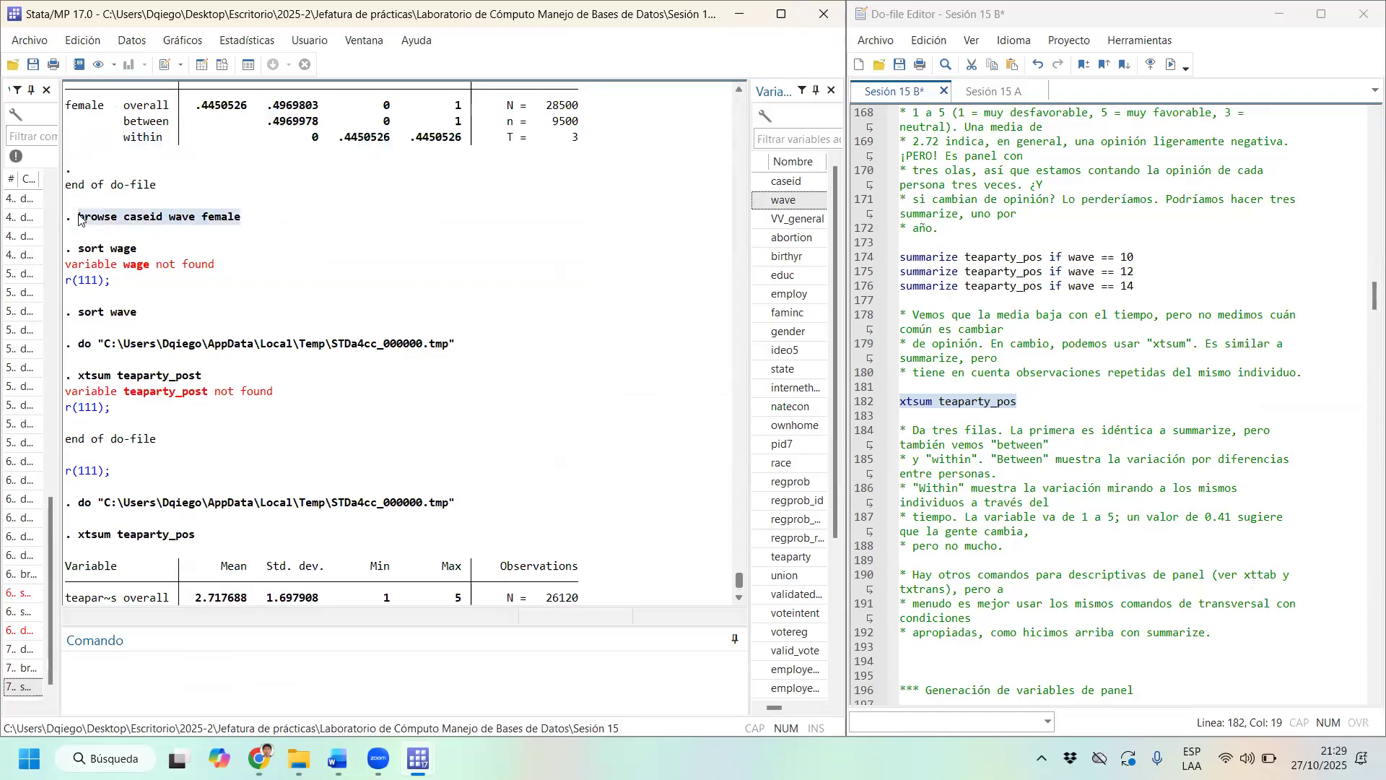
click(219, 681)
key(ctrl+v)
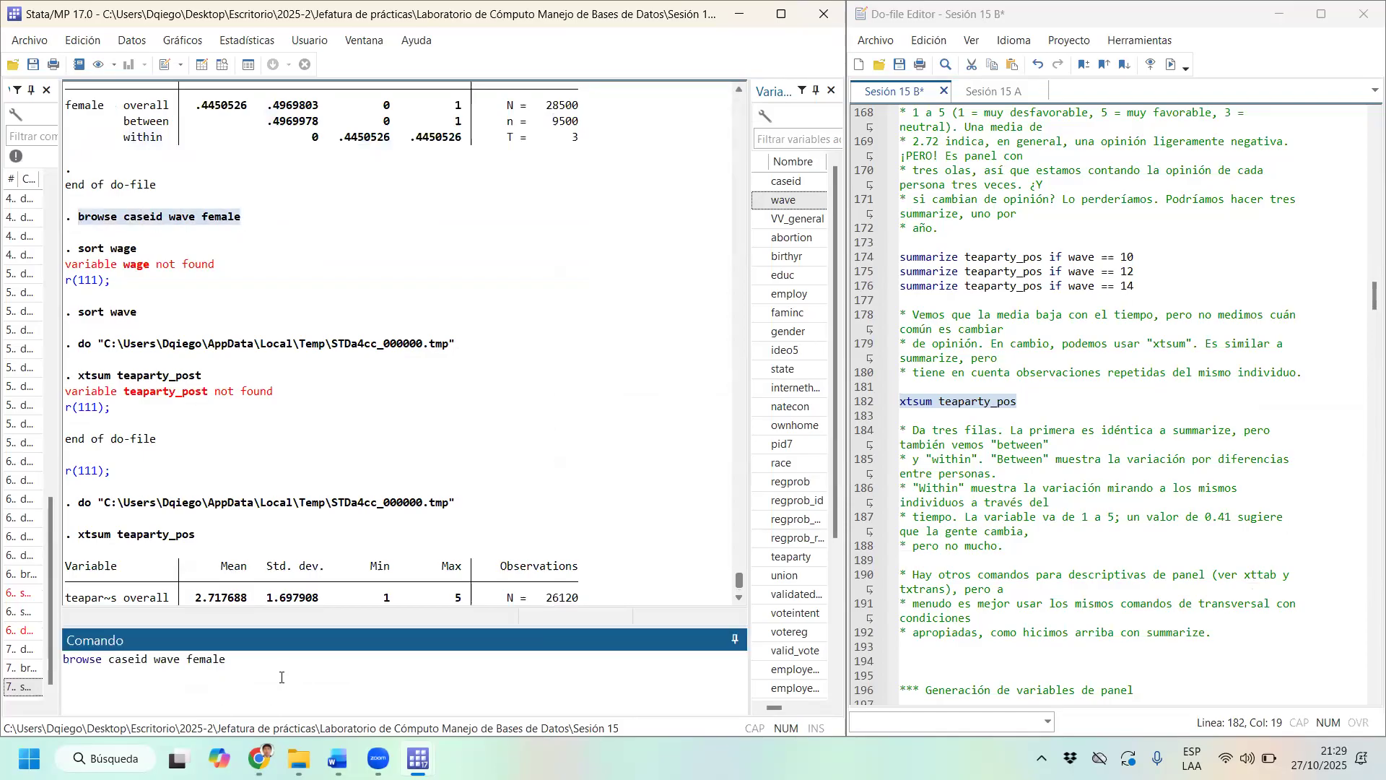
scroll(216, 362, down, 3)
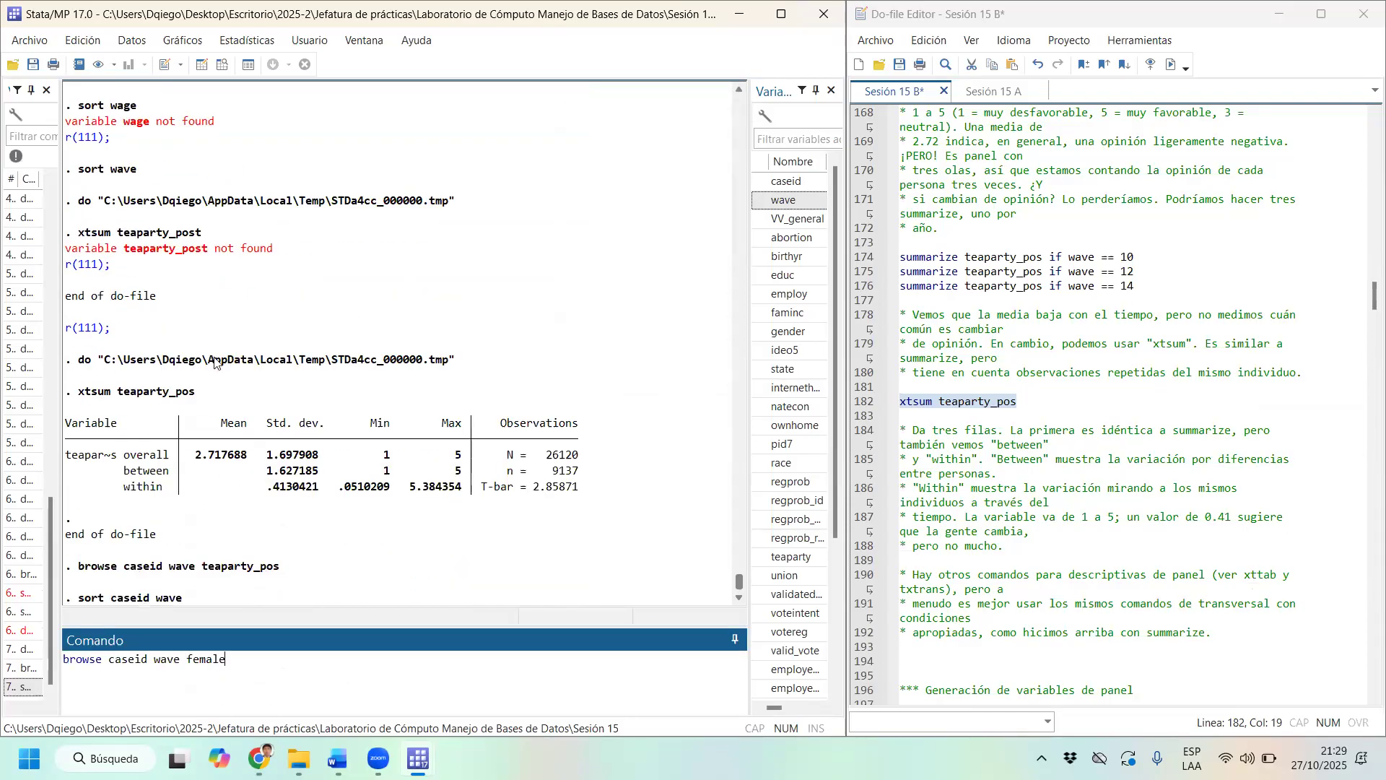
double_click(121, 393)
key(ctrl+c)
double_click(261, 661)
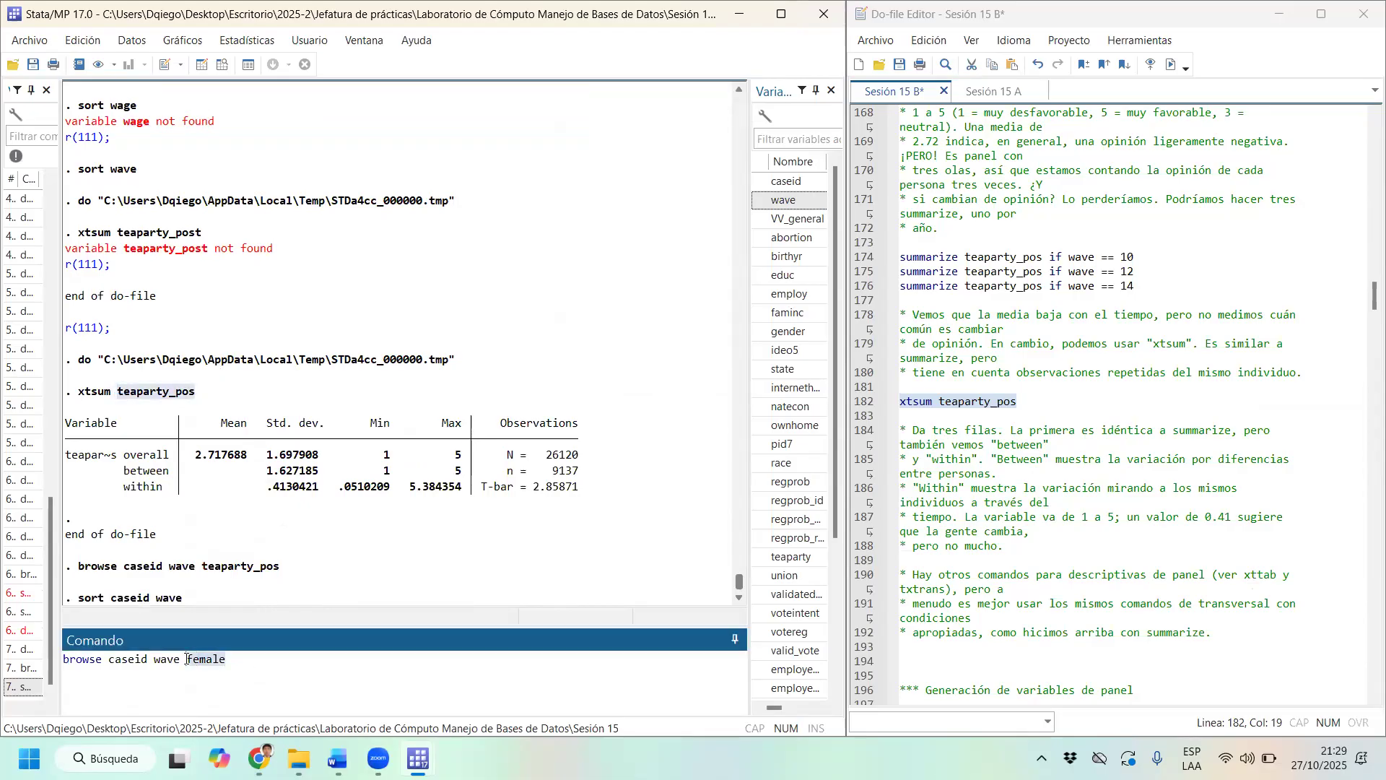
key(ctrl+v)
key(Return)
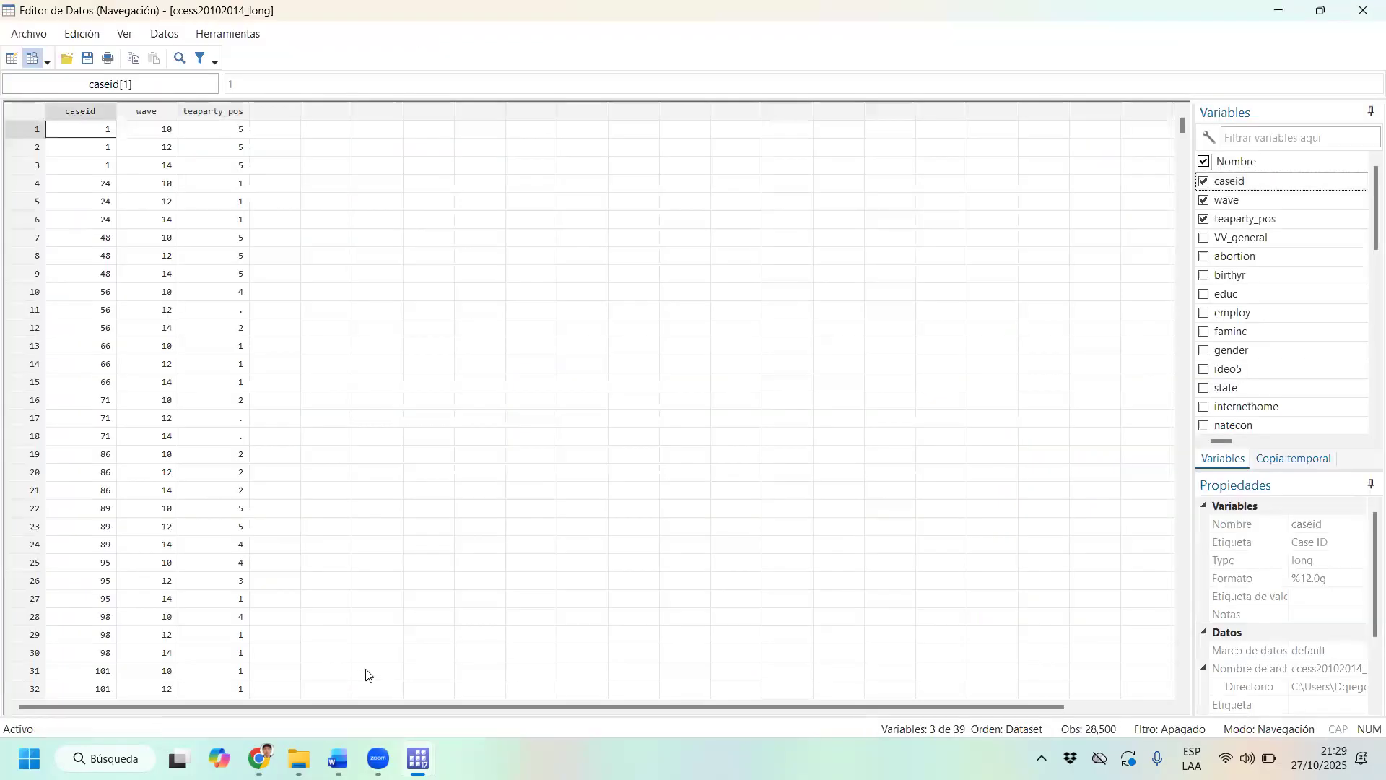
Sort the dataset by wave and bring the data browser back up.
click(1292, 12)
text(sort wave)
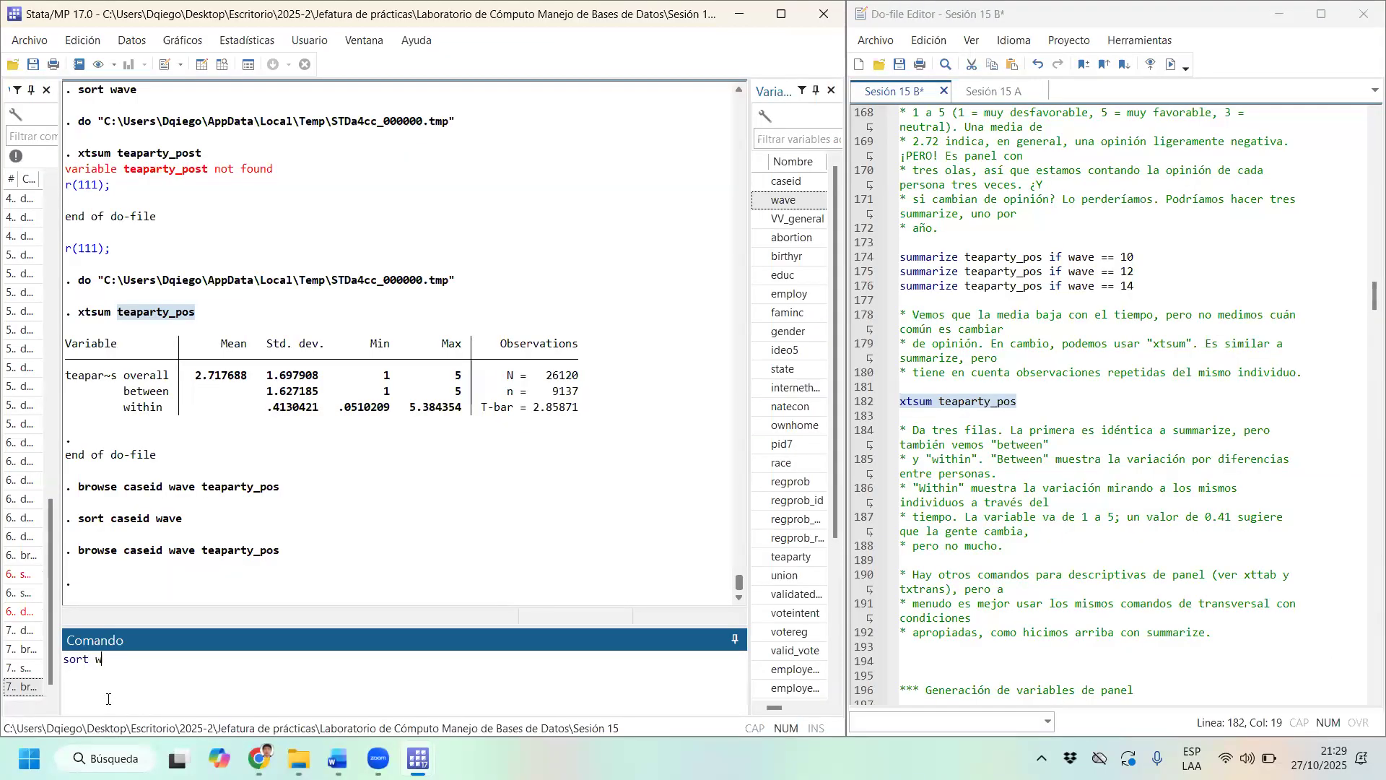
key(Return)
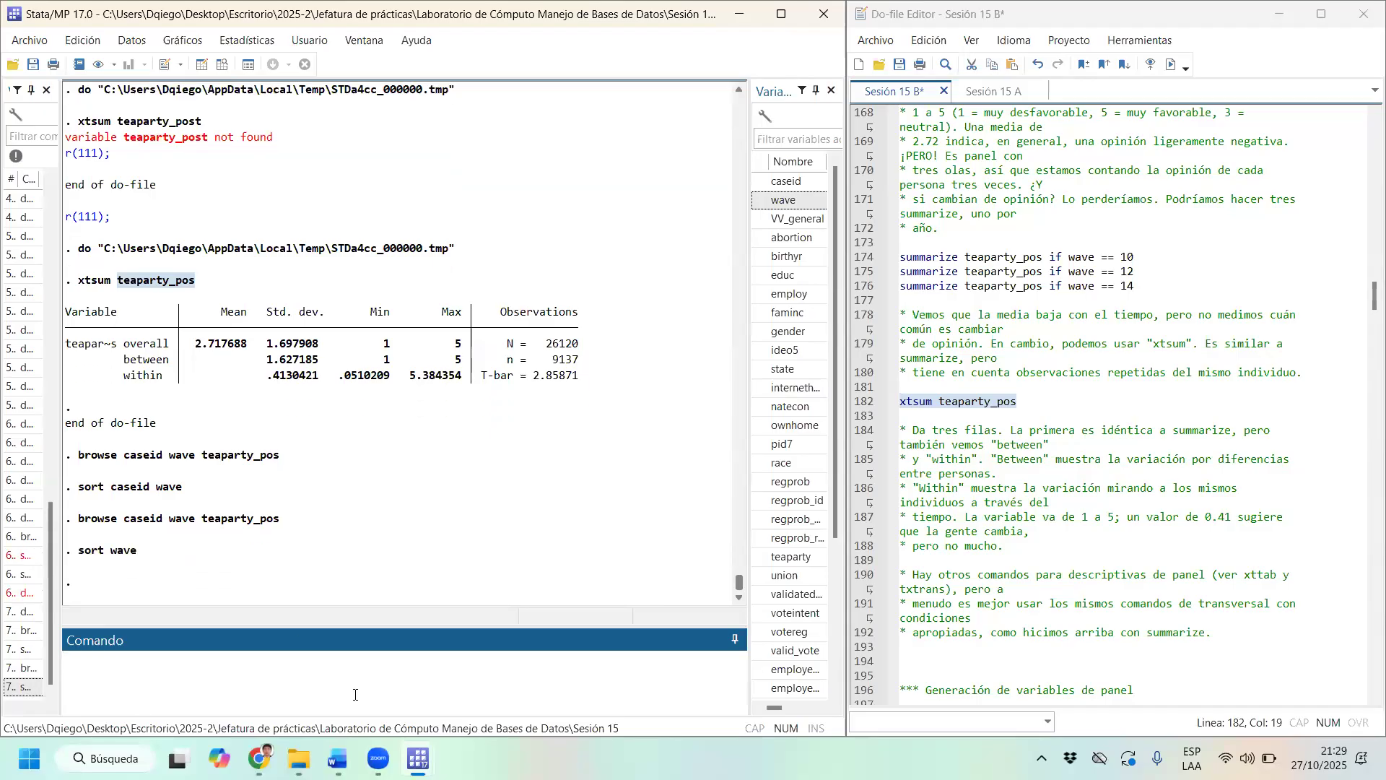
mouse_move(417, 758)
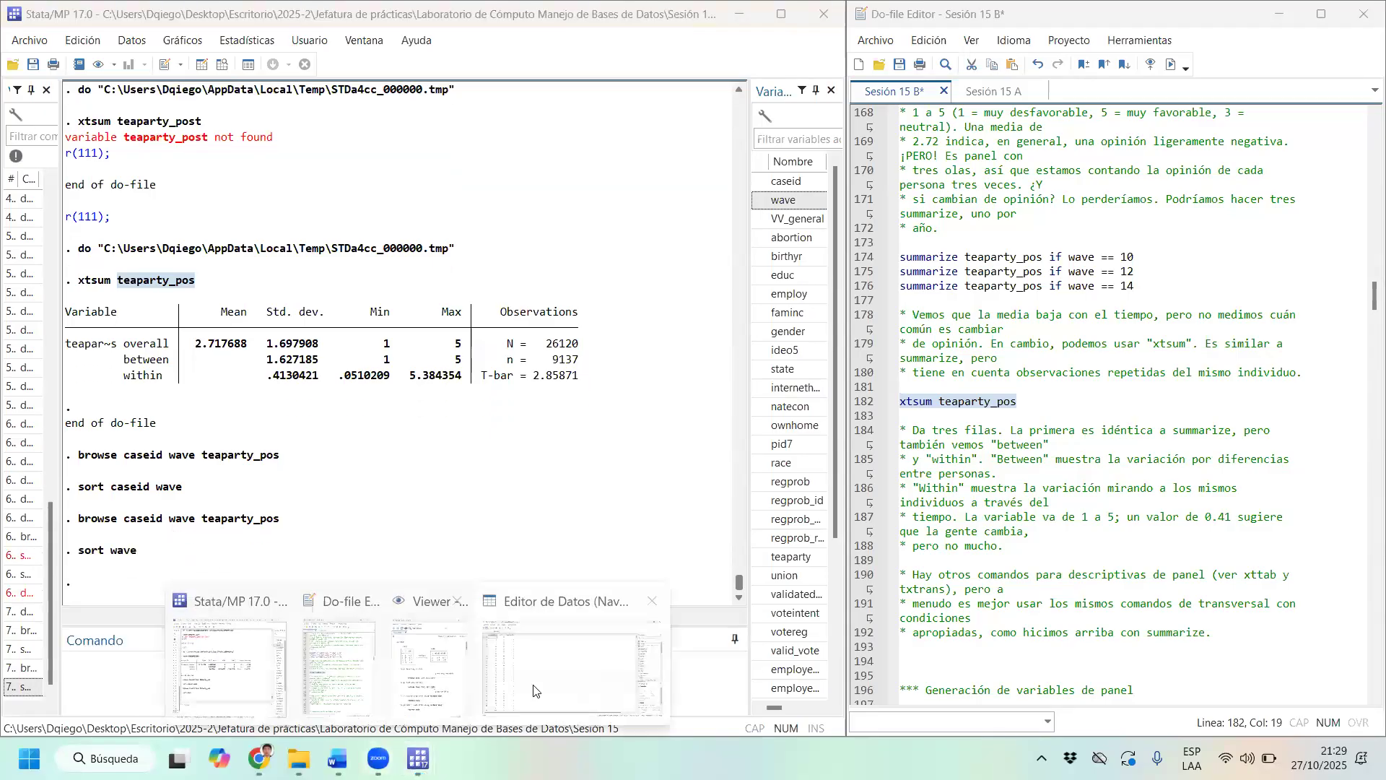
click(534, 691)
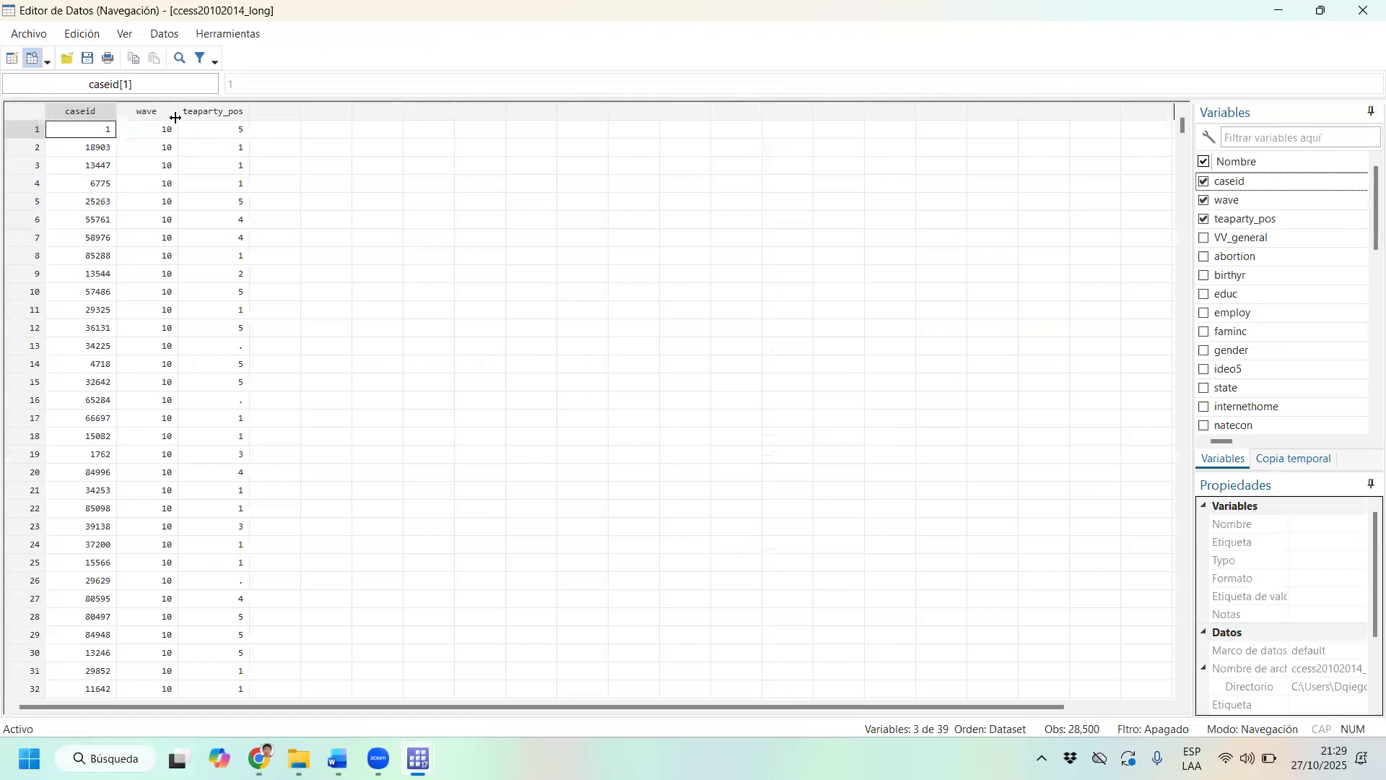
Compare teaparty_pos between different individuals within wave 10, and look through waves 12 and 14 to the last observation.
drag(161, 132, 164, 278)
click(239, 130)
drag(239, 131, 235, 238)
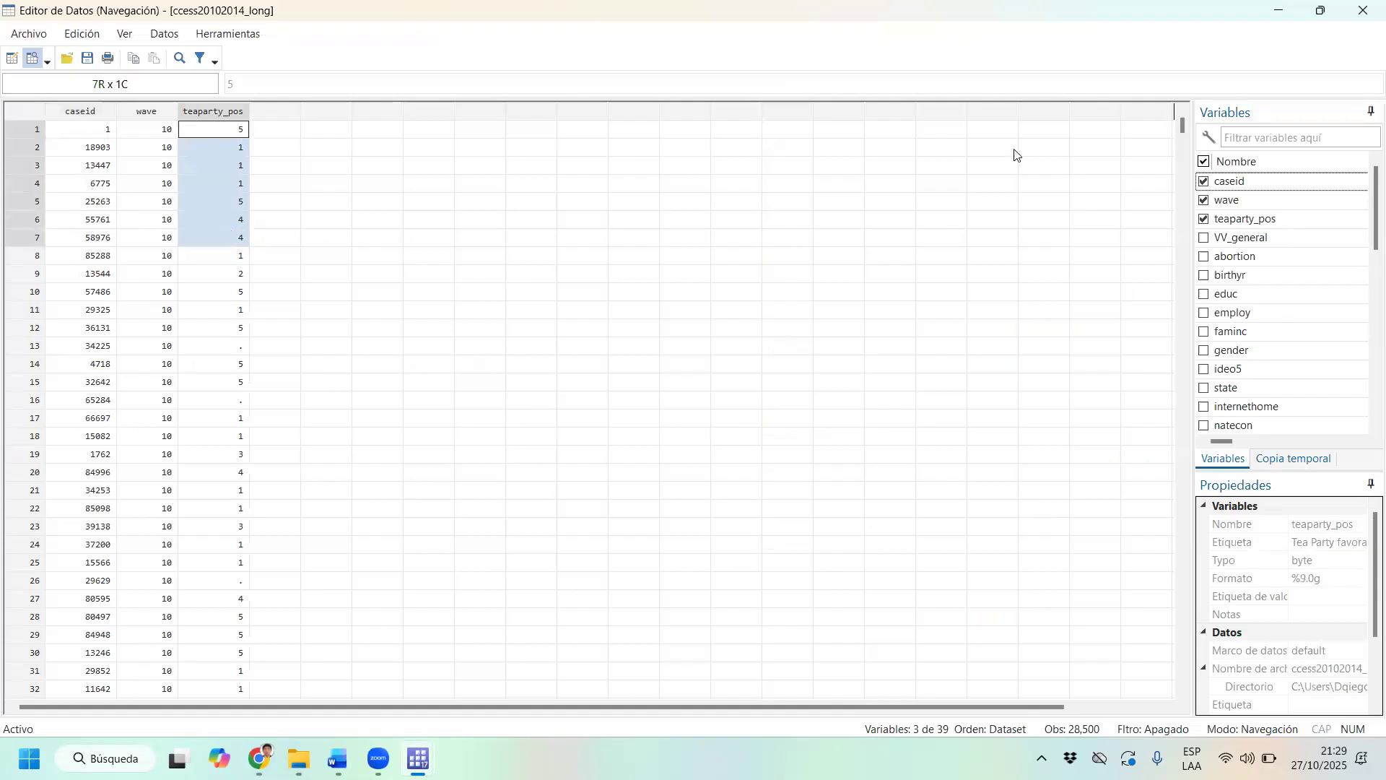
click(239, 131)
drag(232, 132, 201, 725)
drag(1182, 131, 1186, 197)
drag(1178, 306, 1183, 482)
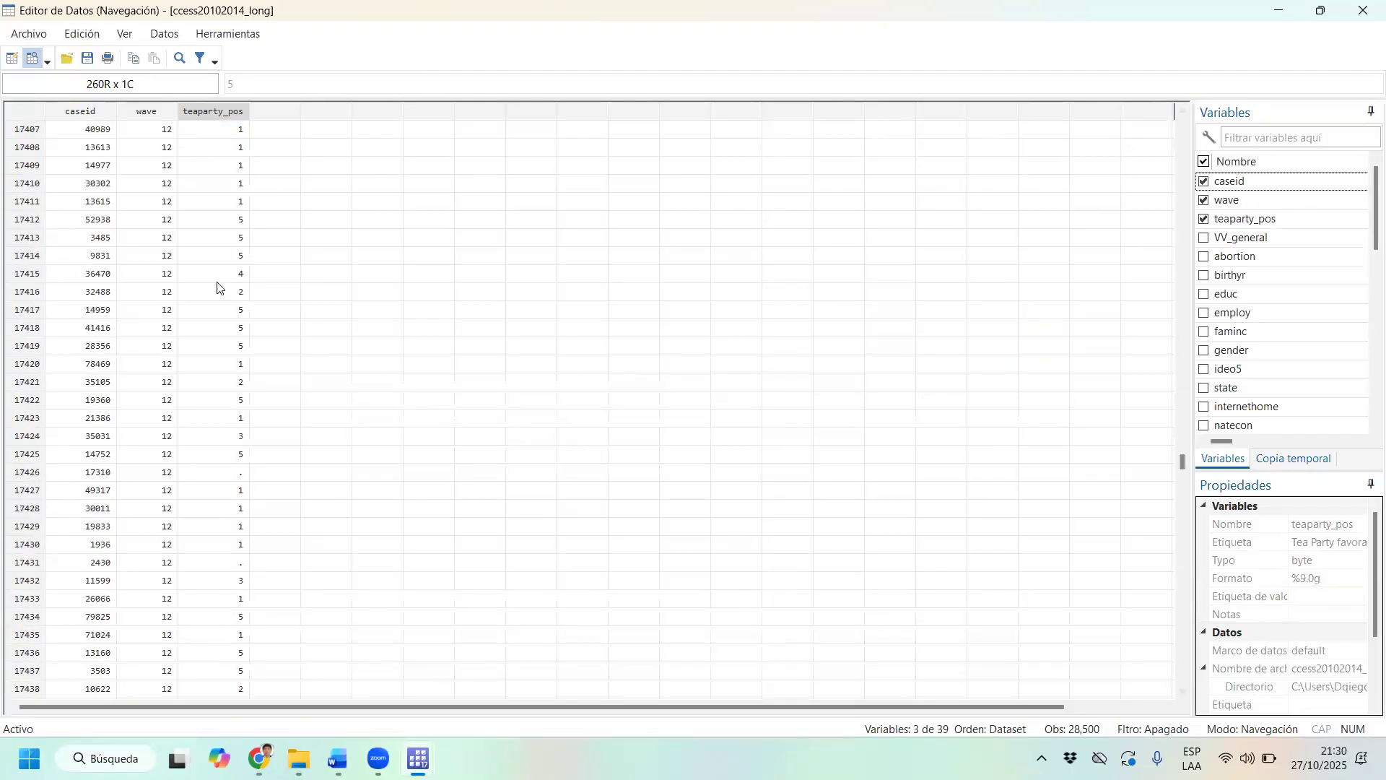
drag(1174, 554, 1147, 693)
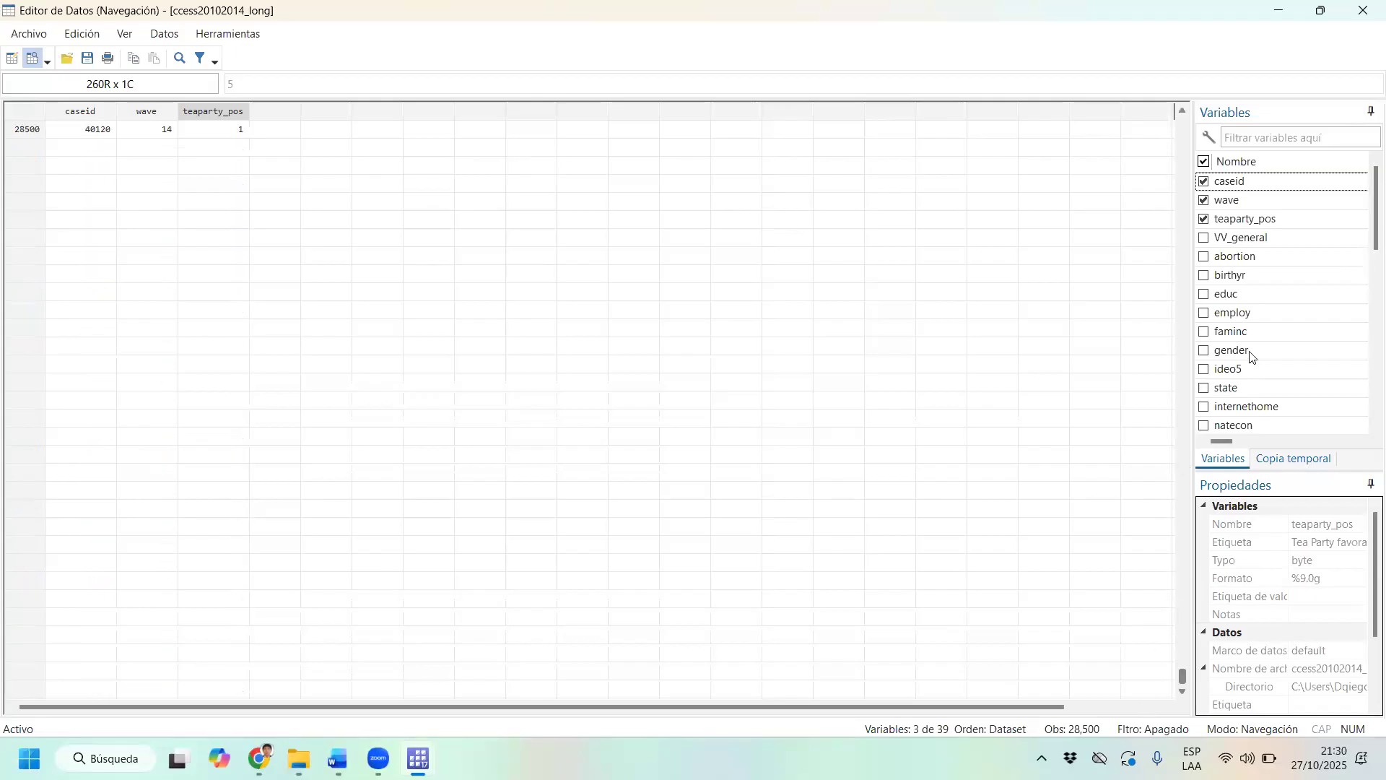
click(1264, 9)
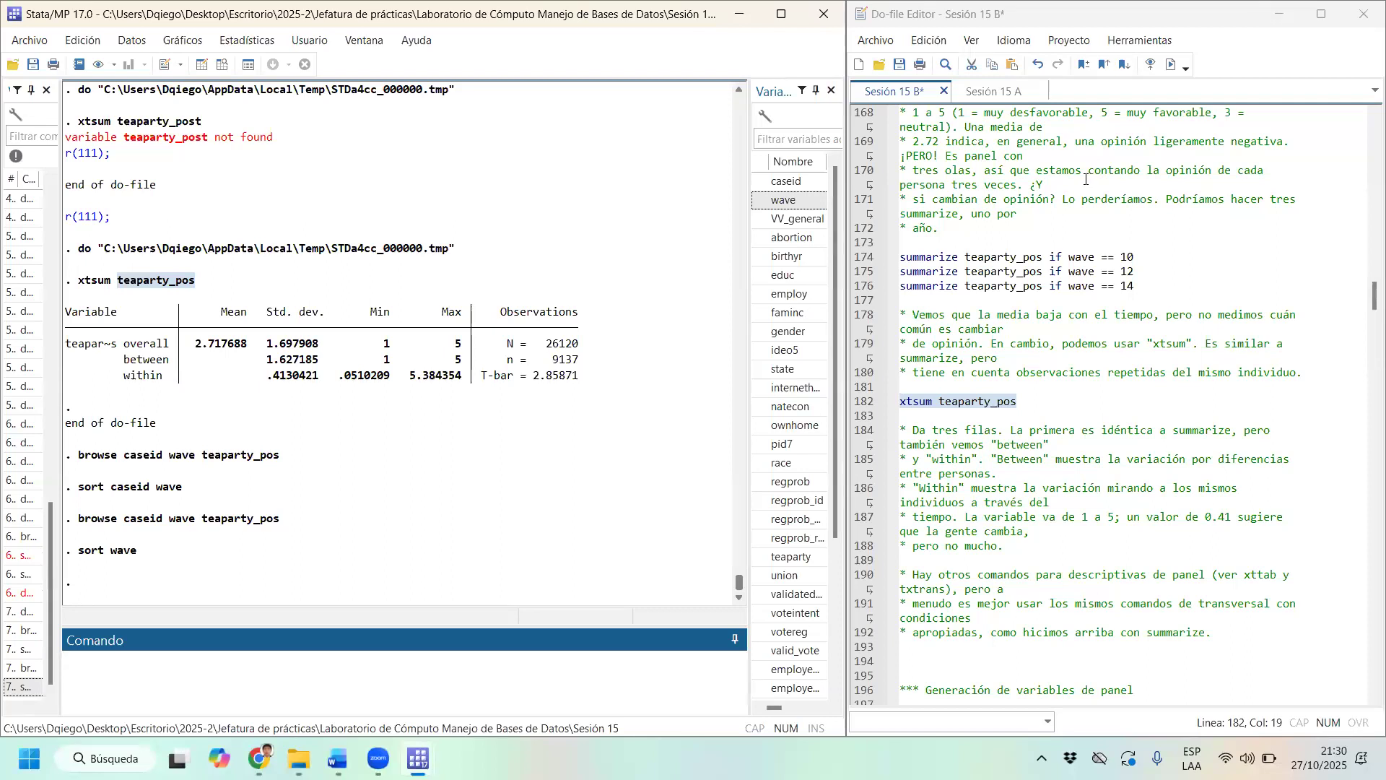
Examine the T-bar value and the standard deviation in the within row of the teaparty_pos output.
drag(481, 376, 534, 384)
click(586, 377)
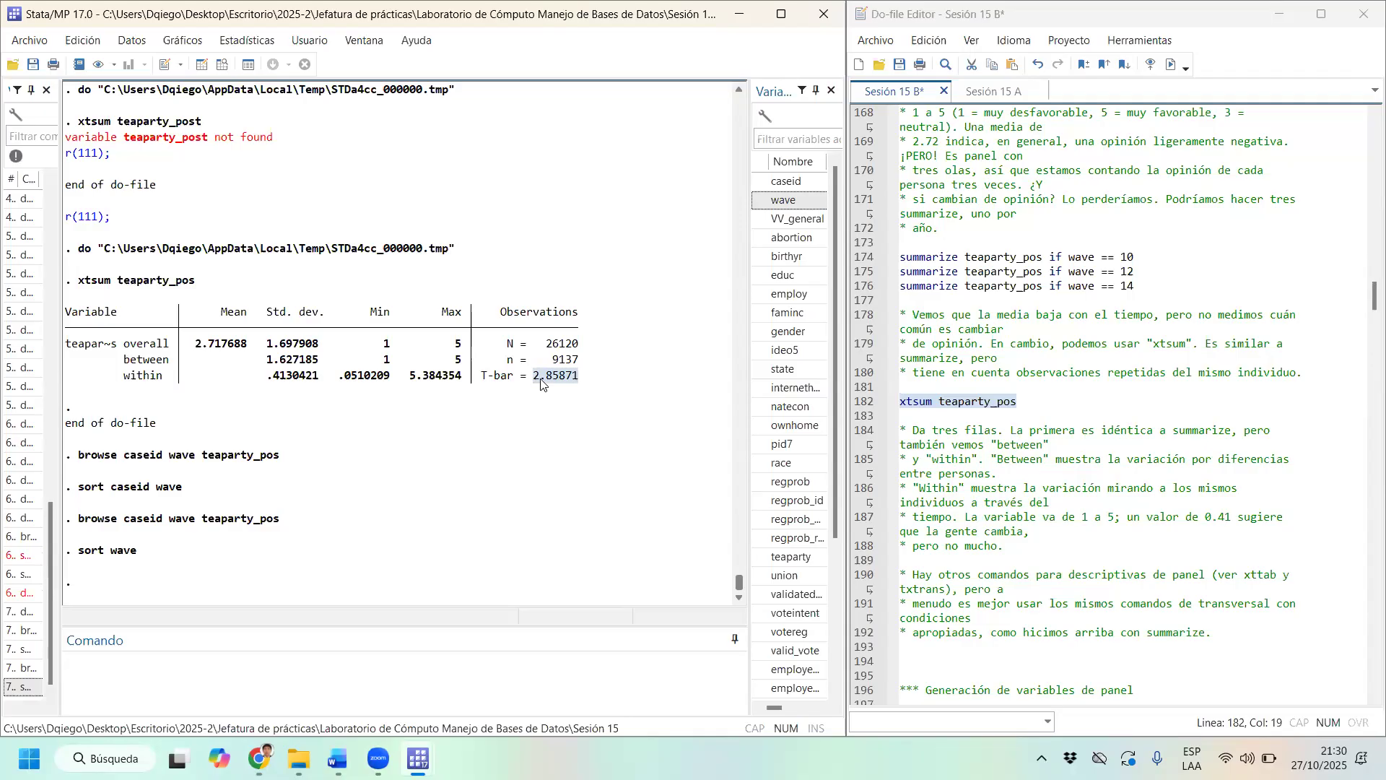
mouse_move(482, 375)
mouse_down()
mouse_move(568, 376)
mouse_move(481, 376)
mouse_up()
click(286, 383)
drag(267, 382, 317, 384)
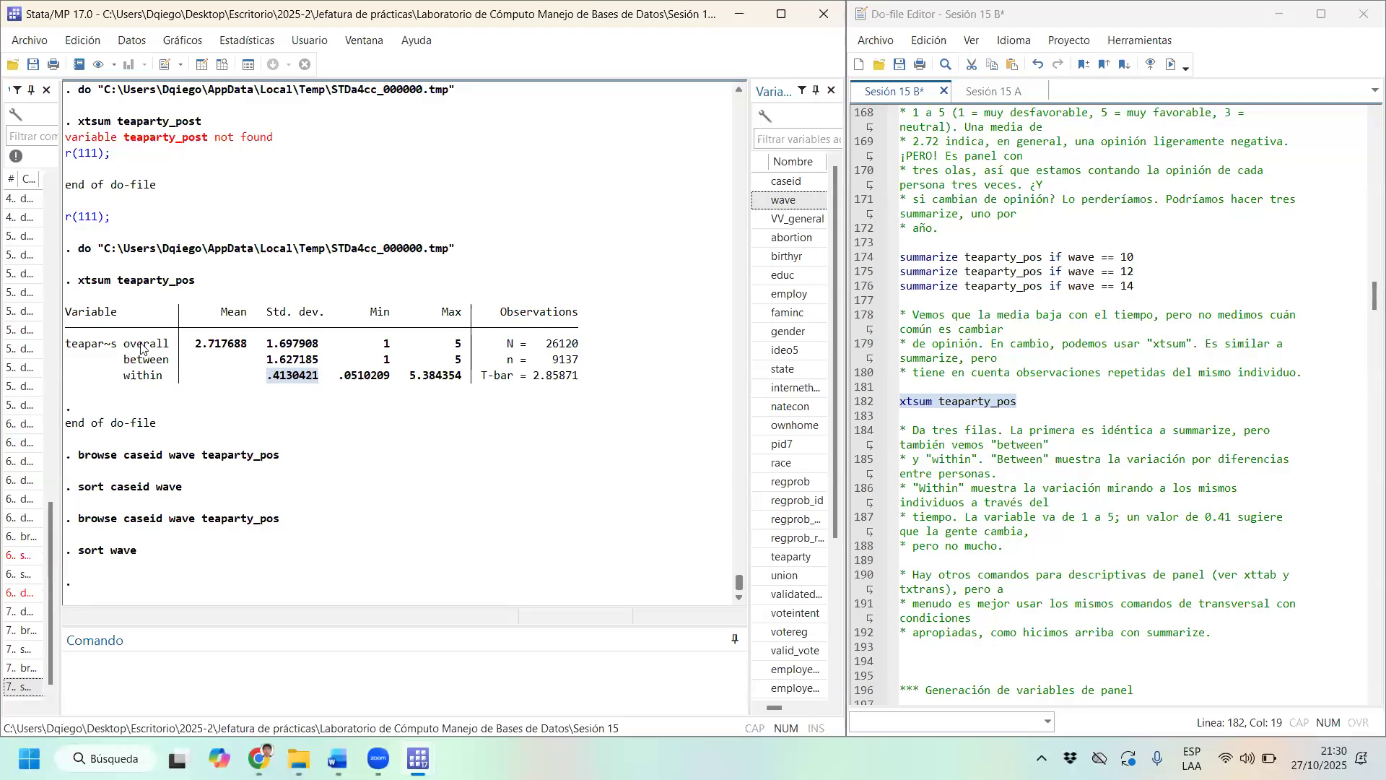
Compare the between and within standard deviations of teaparty_pos in the xtsum output.
click(127, 287)
drag(126, 287, 122, 287)
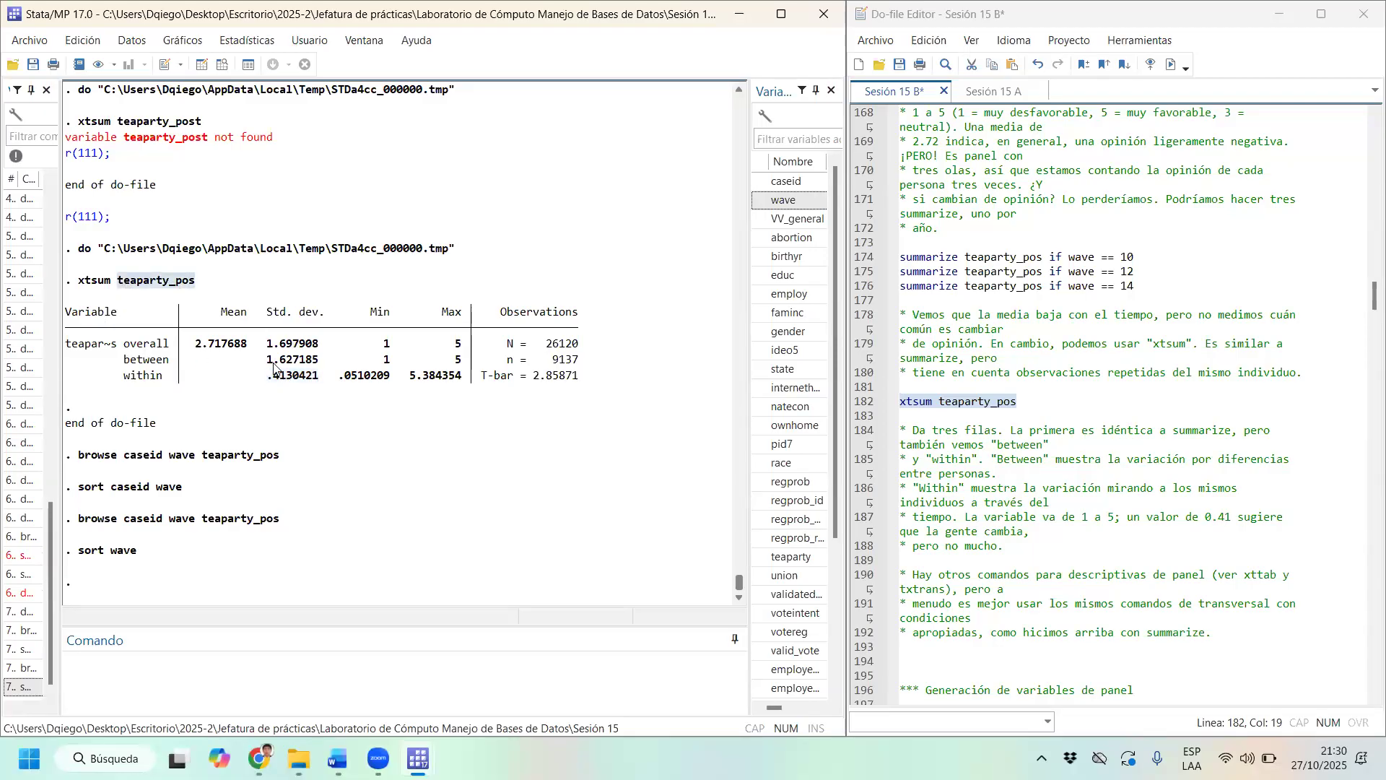
drag(267, 360, 319, 365)
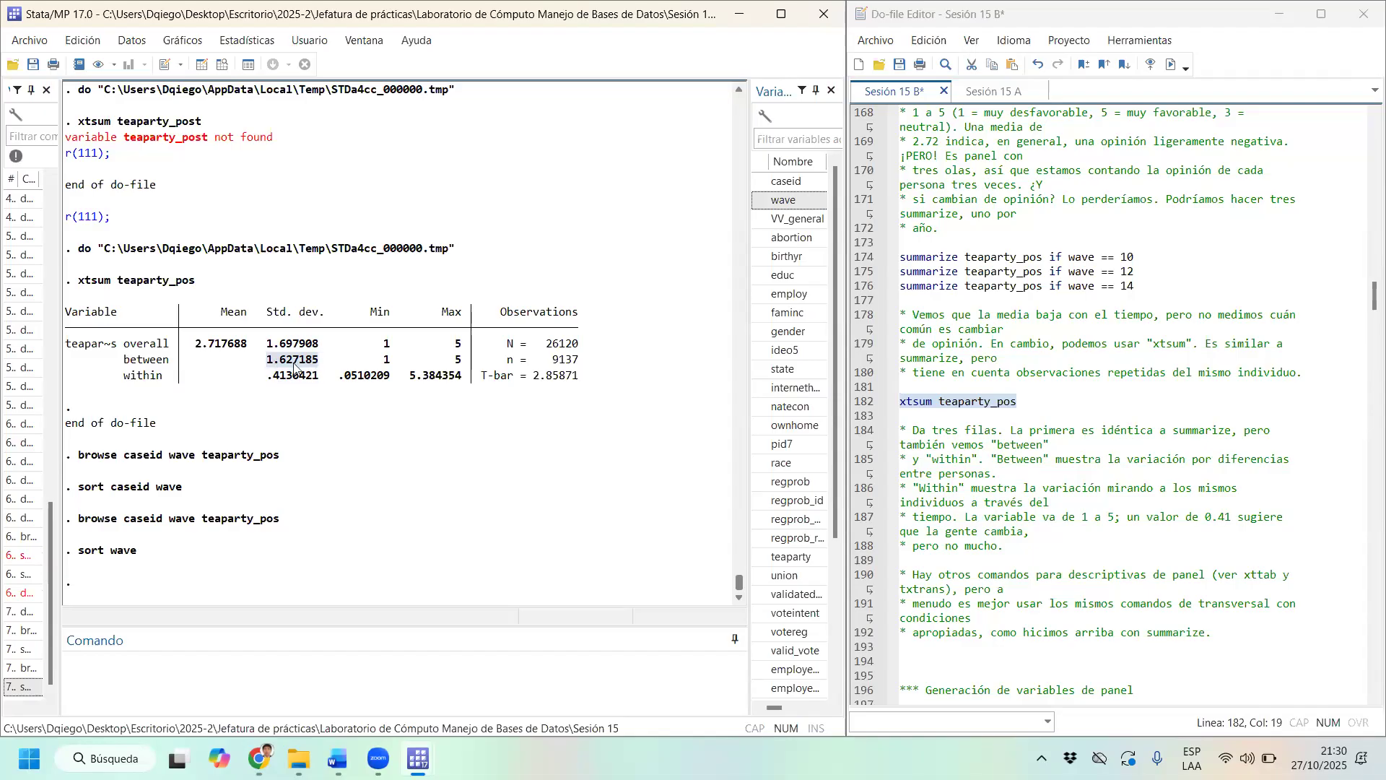
drag(267, 376, 328, 380)
drag(199, 283, 115, 283)
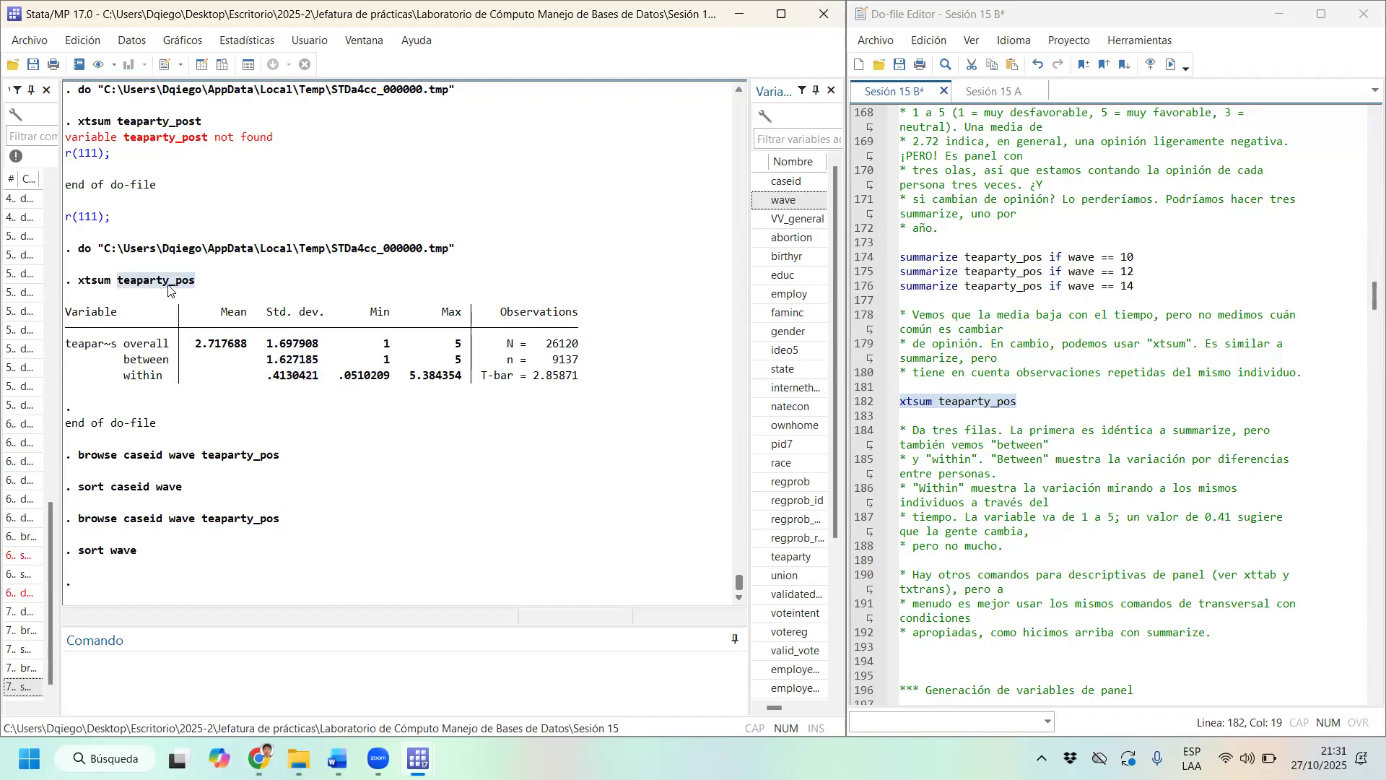
double_click(300, 384)
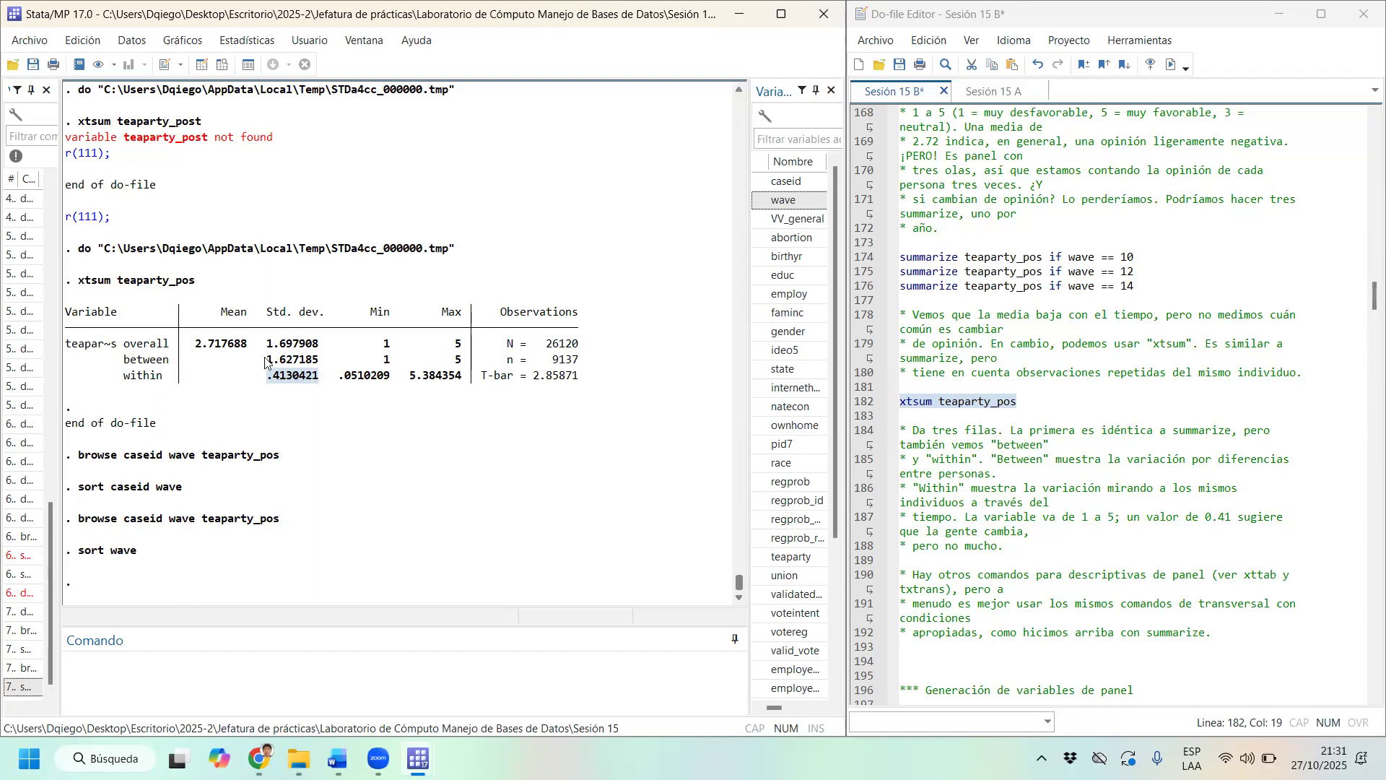
double_click(318, 361)
drag(331, 363, 269, 363)
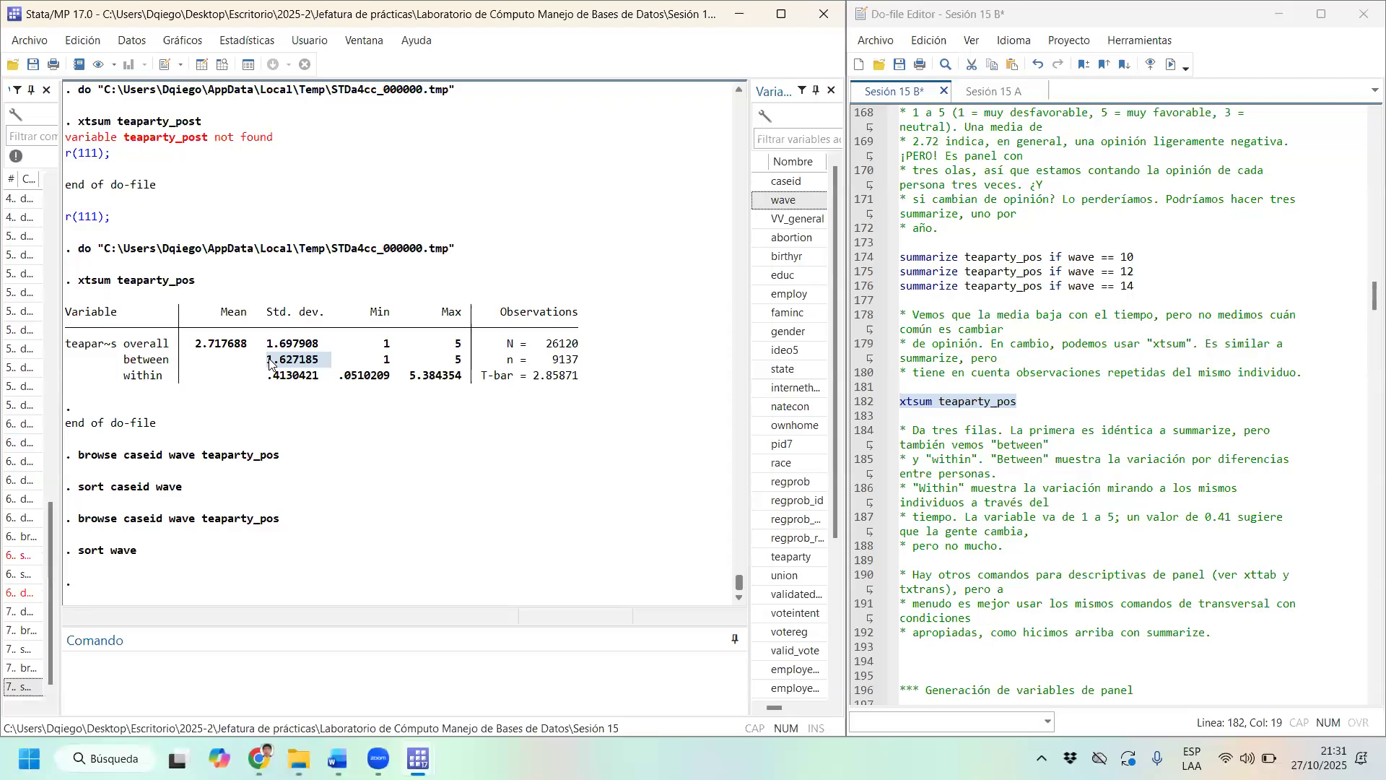
Examine the within standard deviation of teaparty_pos under the Std. dev. column of the xtsum output.
drag(261, 378, 317, 383)
click(317, 383)
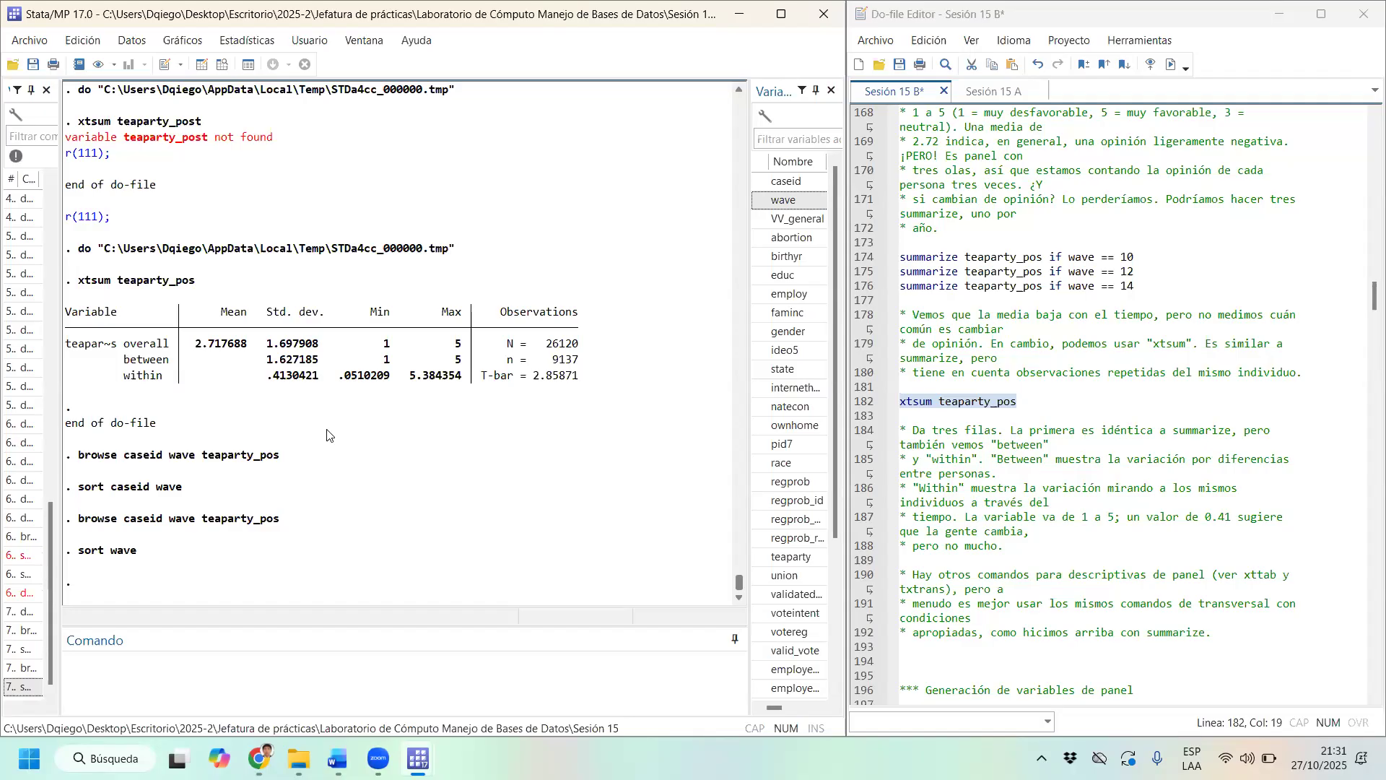
drag(324, 312, 262, 312)
drag(274, 376, 301, 388)
Read the panel variable generation section, examining how the L., F. and D. operators build the lag, lead and difference variables of valid_vote.
scroll(1102, 322, down, 2)
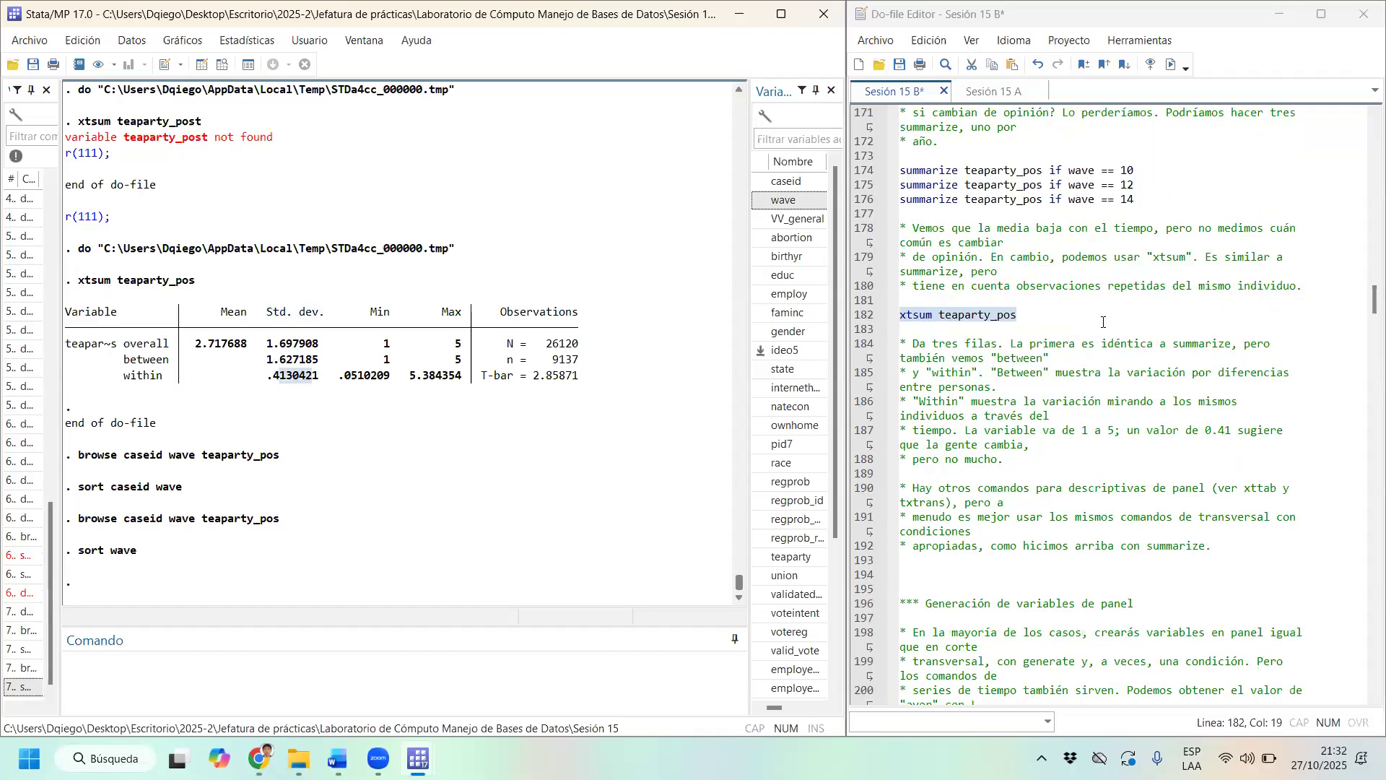
scroll(1103, 322, down, 6)
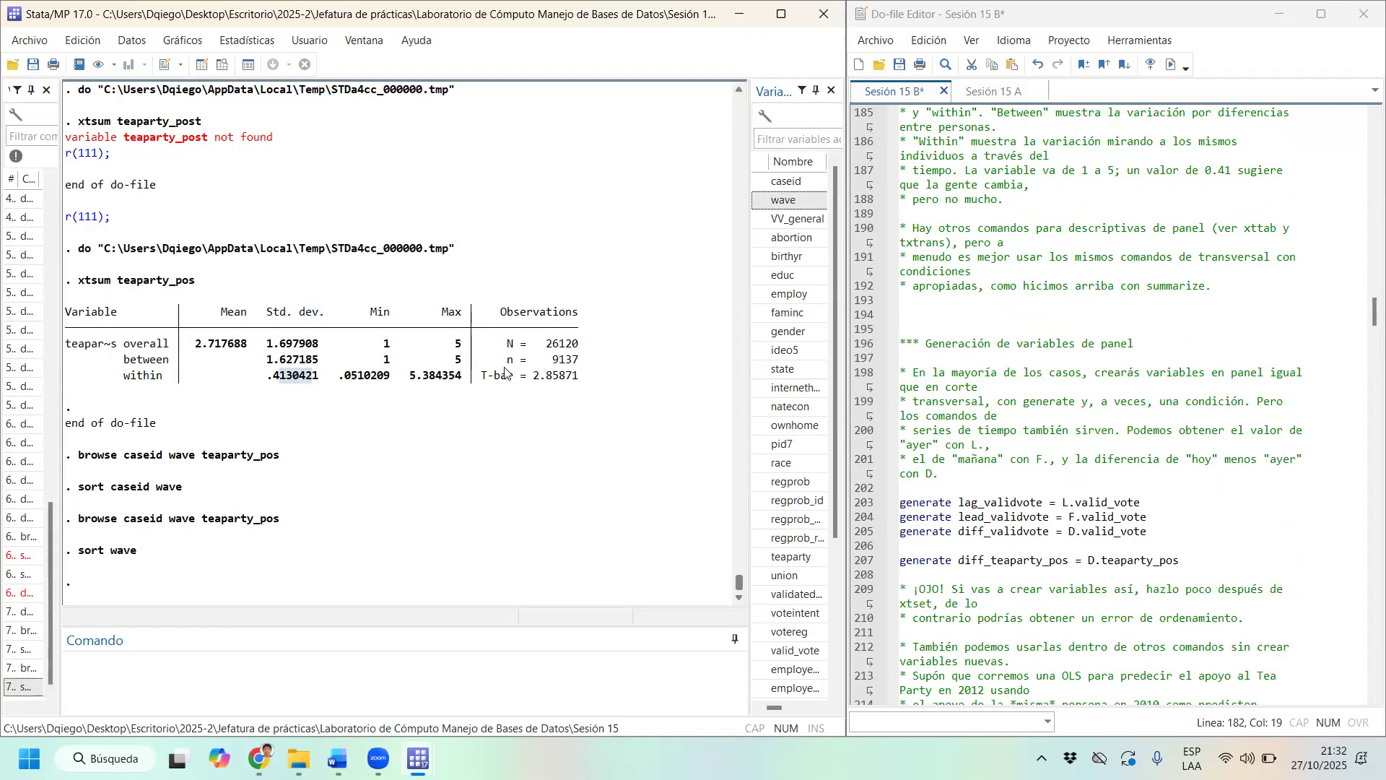
scroll(1239, 385, down, 4)
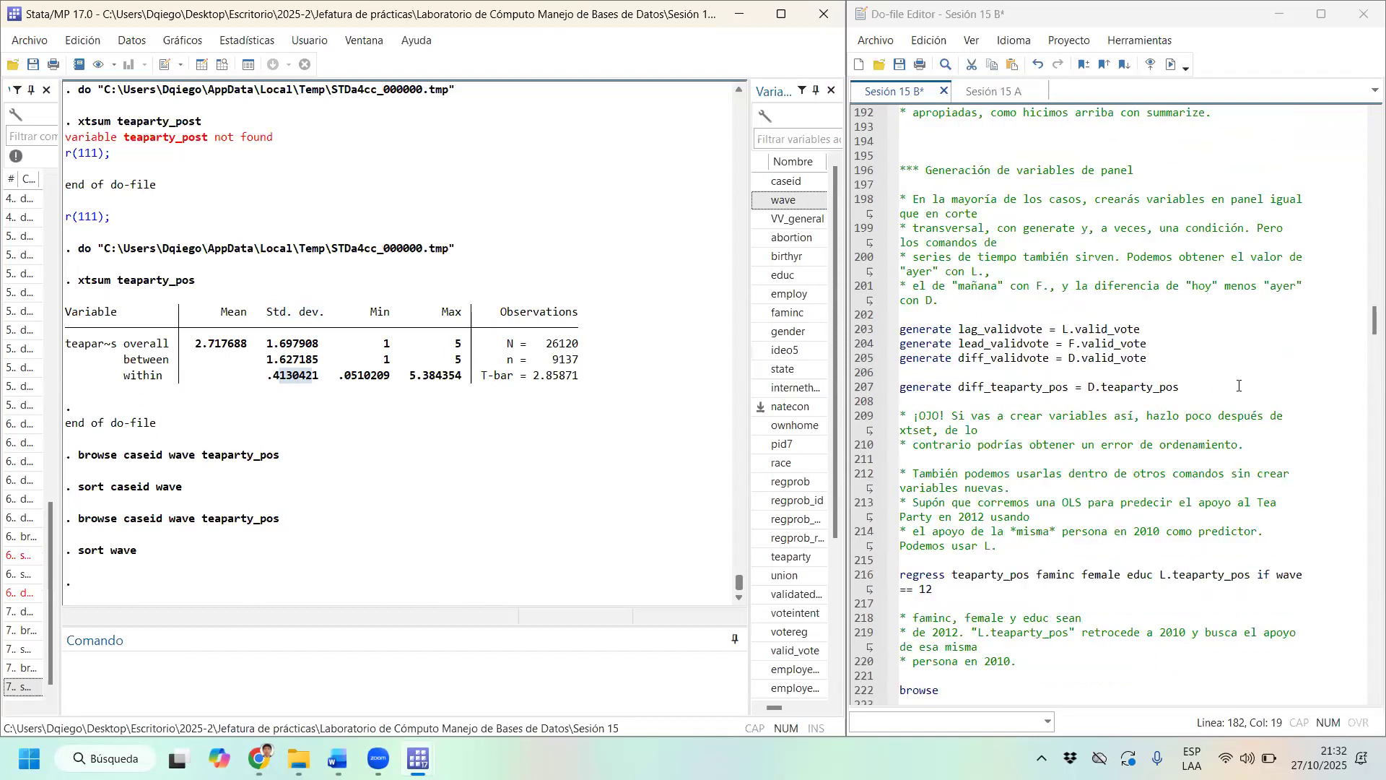
drag(1148, 358, 894, 330)
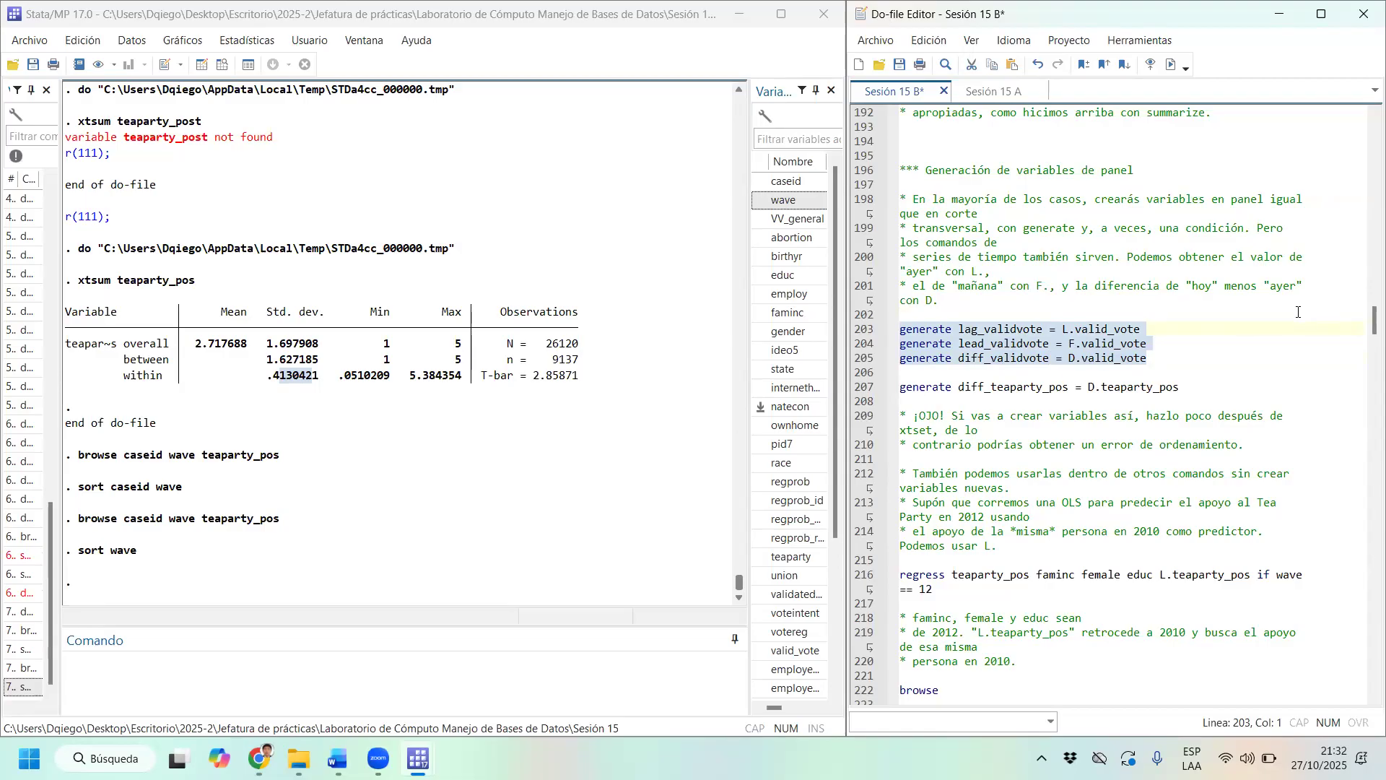
click(1081, 330)
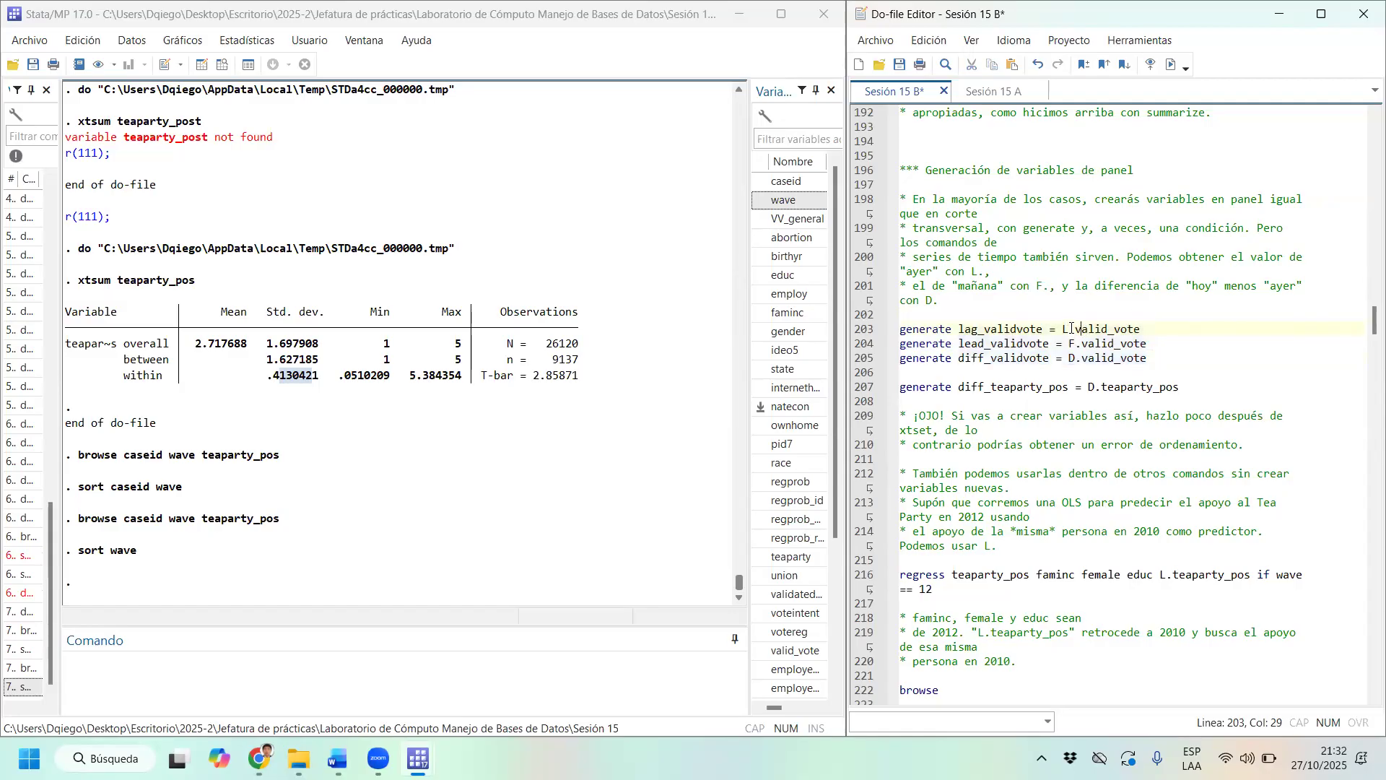
drag(1078, 330, 1059, 330)
click(1076, 346)
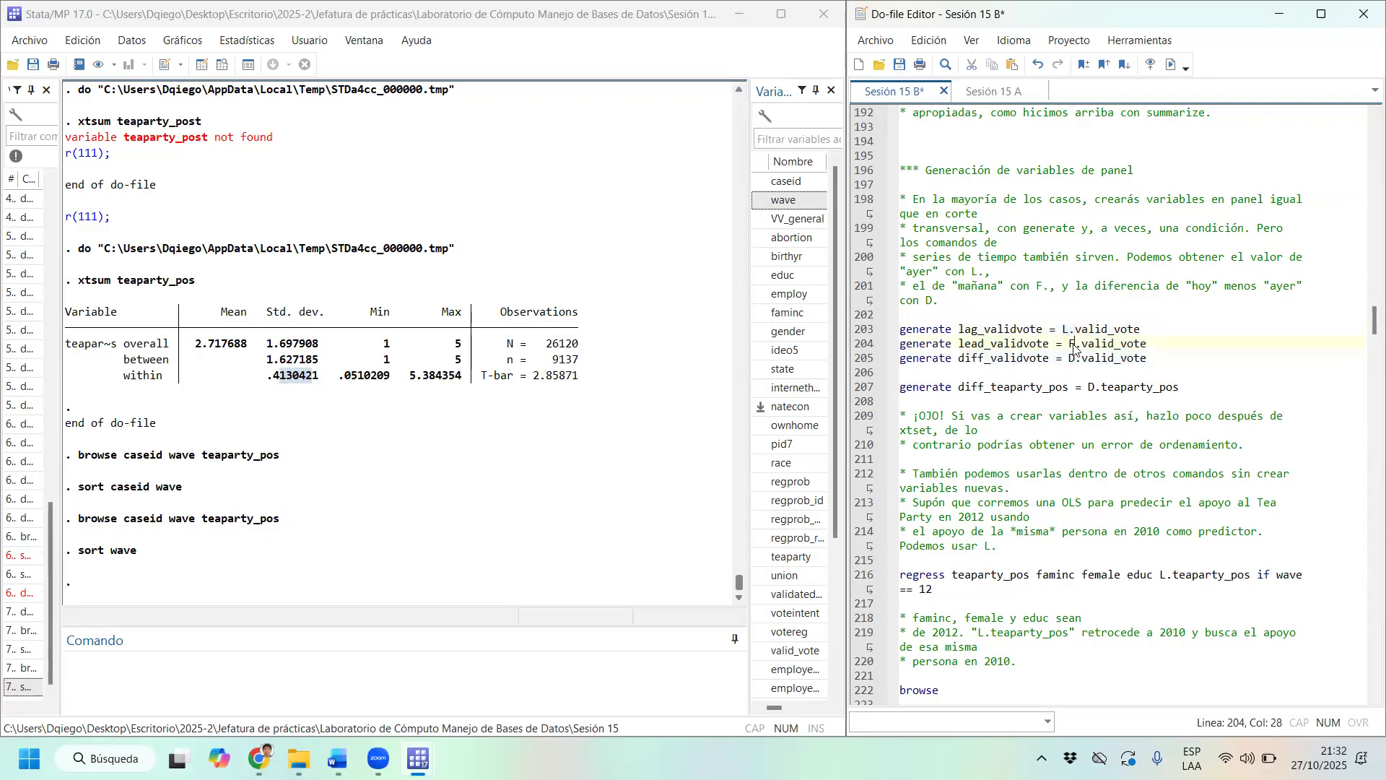
drag(1071, 345, 1067, 357)
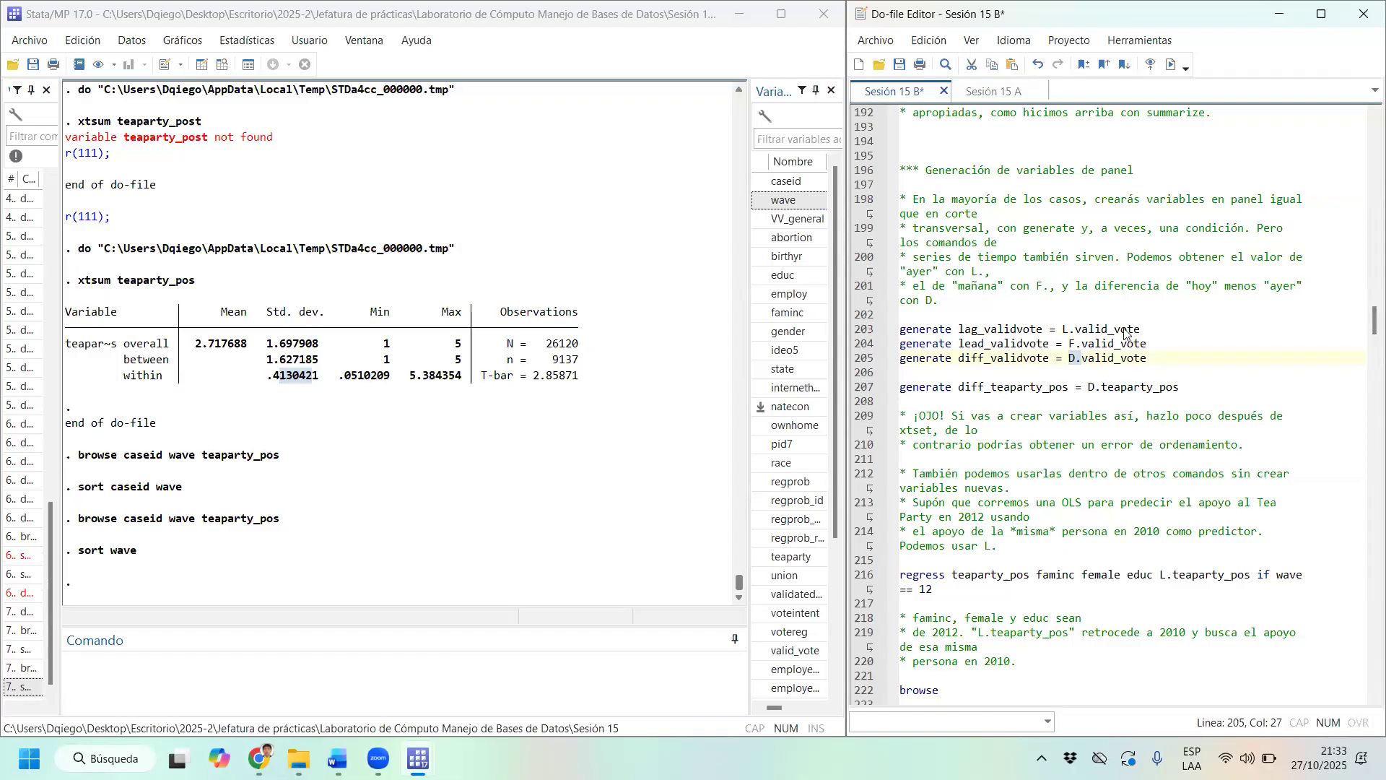
mouse_move(1063, 330)
mouse_down()
mouse_move(1140, 331)
mouse_move(1077, 331)
mouse_up()
click(1040, 329)
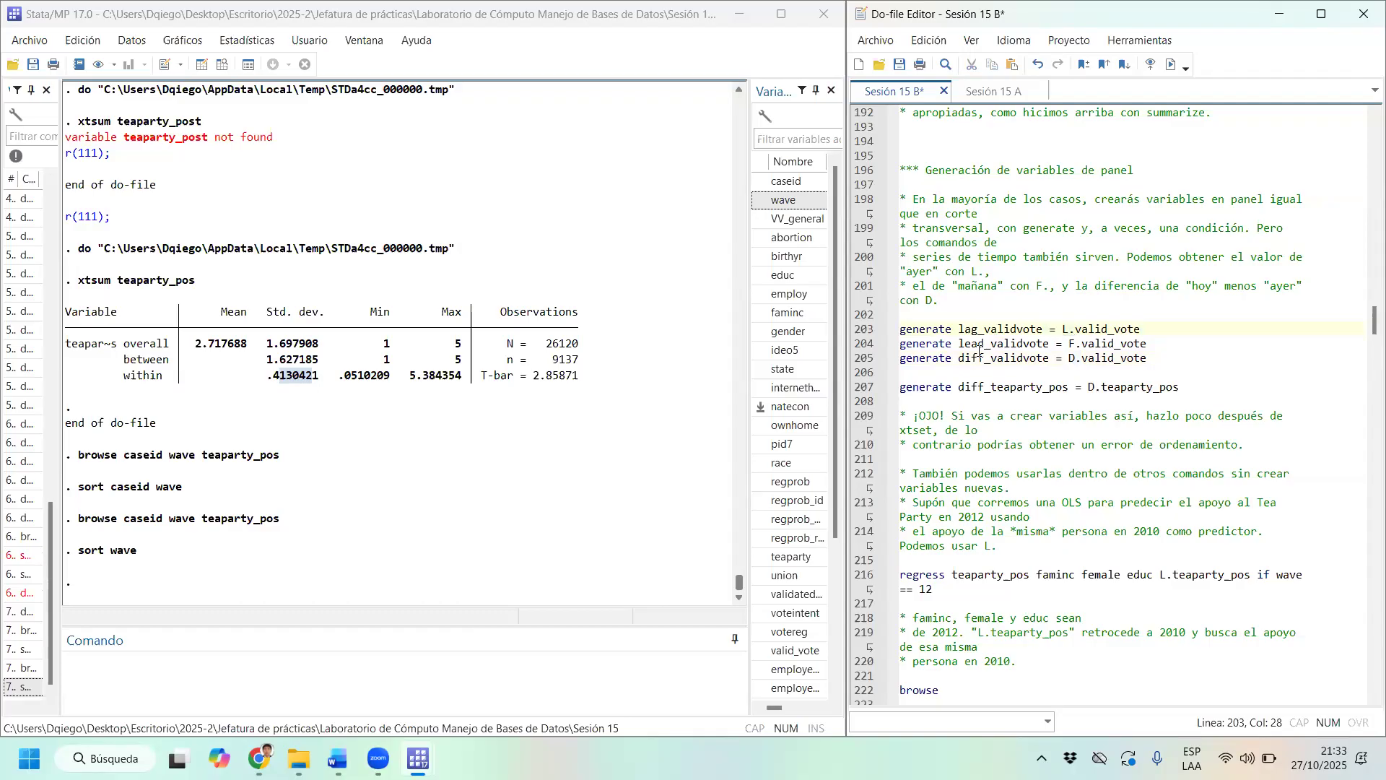
drag(977, 345, 1029, 358)
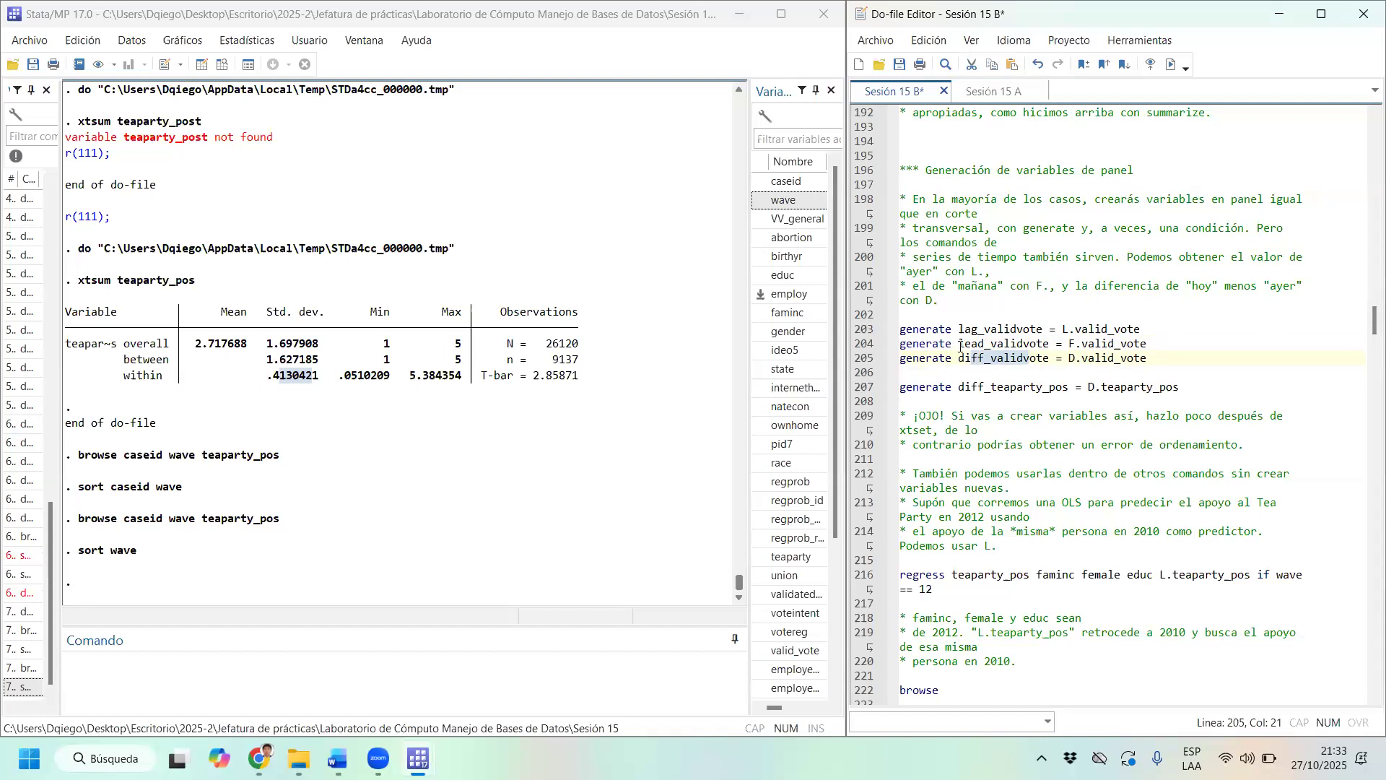
Try to run the generate commands for lag_validvote, lead_validvote, diff_validvote and diff_teaparty_pos.
drag(952, 328, 1120, 387)
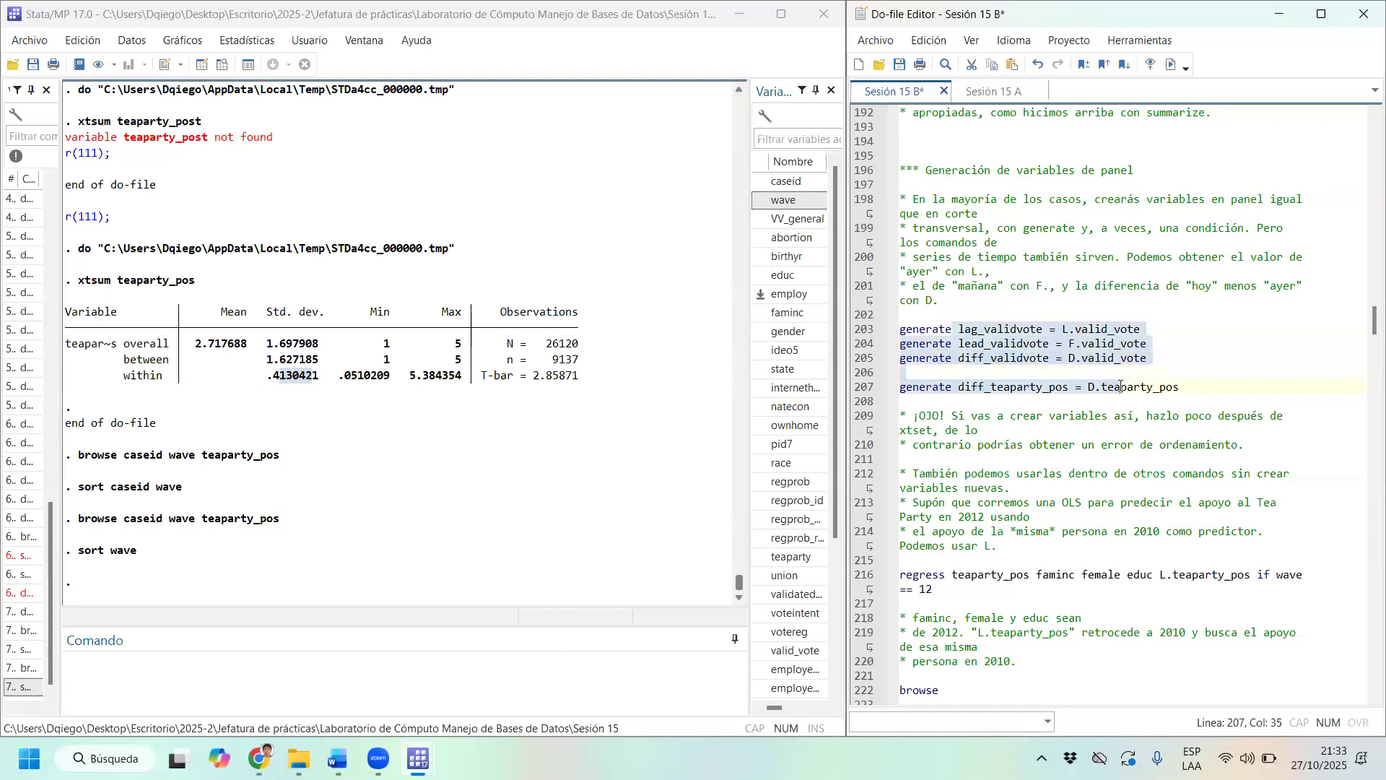
key(shift+End)
click(1171, 64)
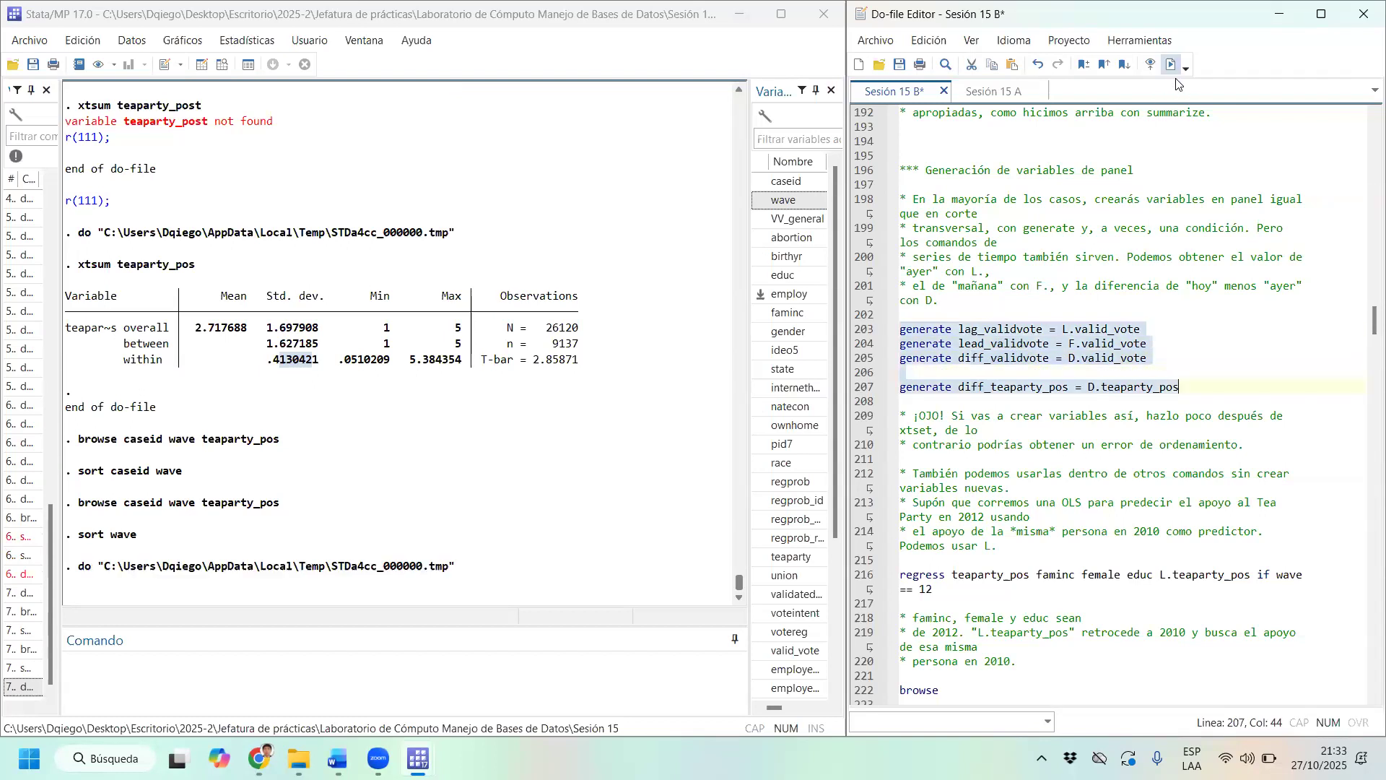
Widen the do-file editor beside the results window, with the regress command on line 216 in view.
scroll(1028, 264, down, 4)
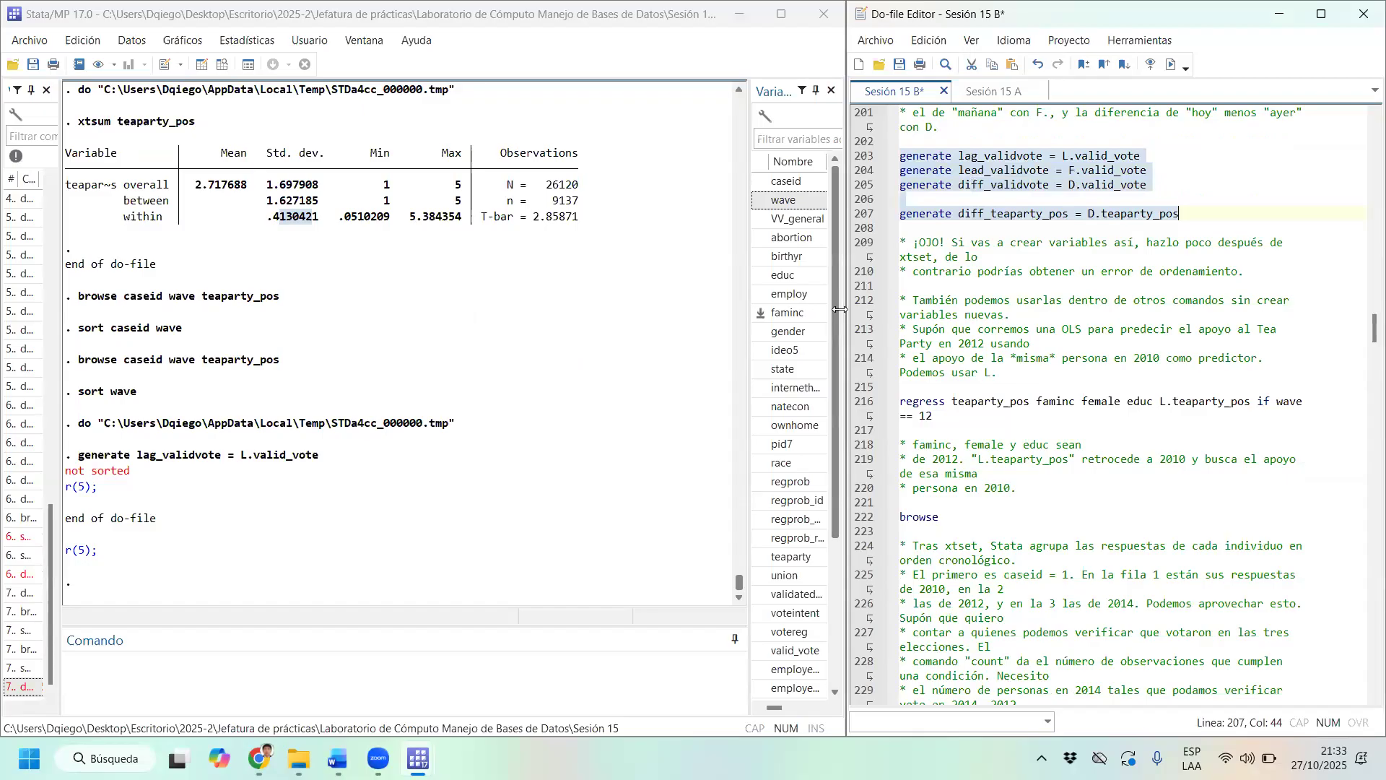
drag(839, 309, 708, 309)
click(751, 329)
Examine the terms of the regress command: dependent teaparty_pos, the predictors faminc, female, educ and L.teaparty_pos, and the wave == 12 condition.
click(822, 329)
click(815, 329)
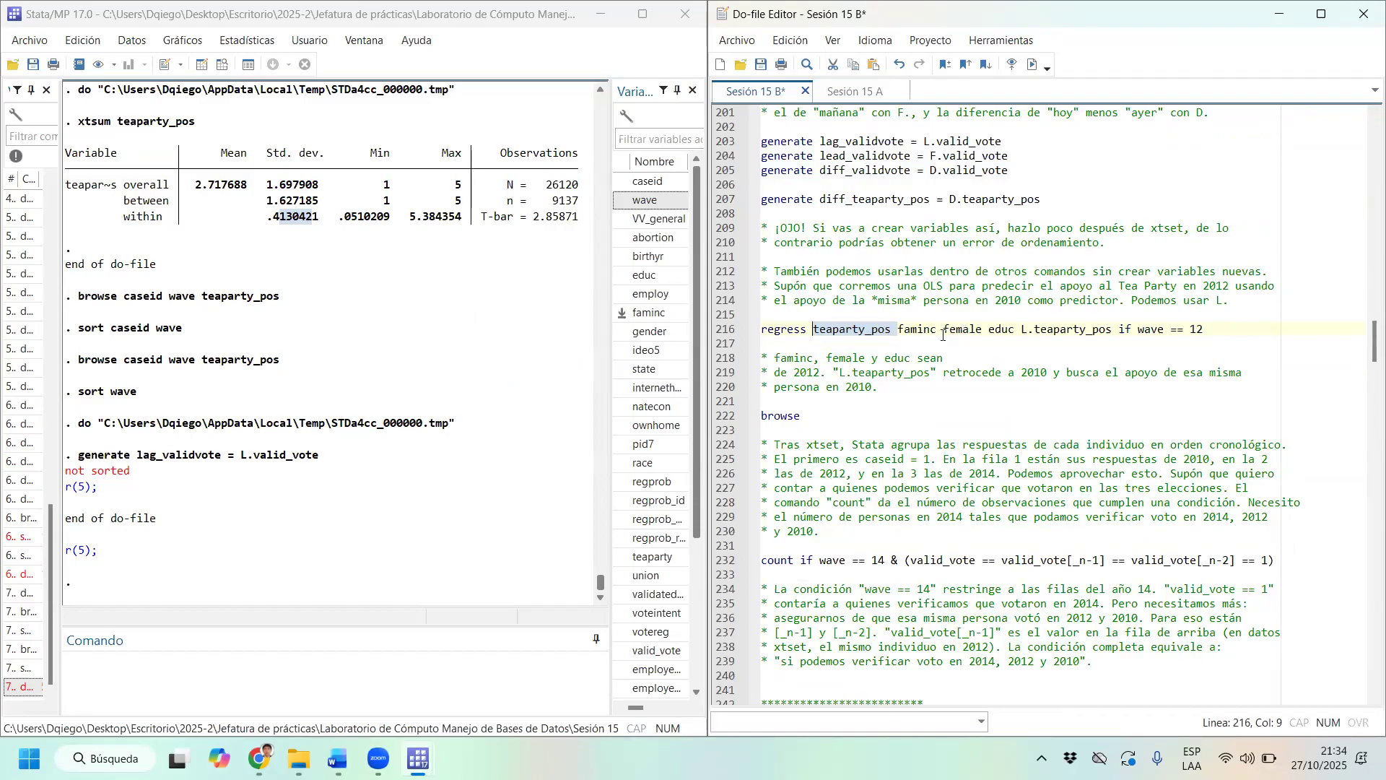
mouse_move(938, 329)
mouse_down()
mouse_move(873, 330)
mouse_move(971, 330)
mouse_move(946, 332)
mouse_up()
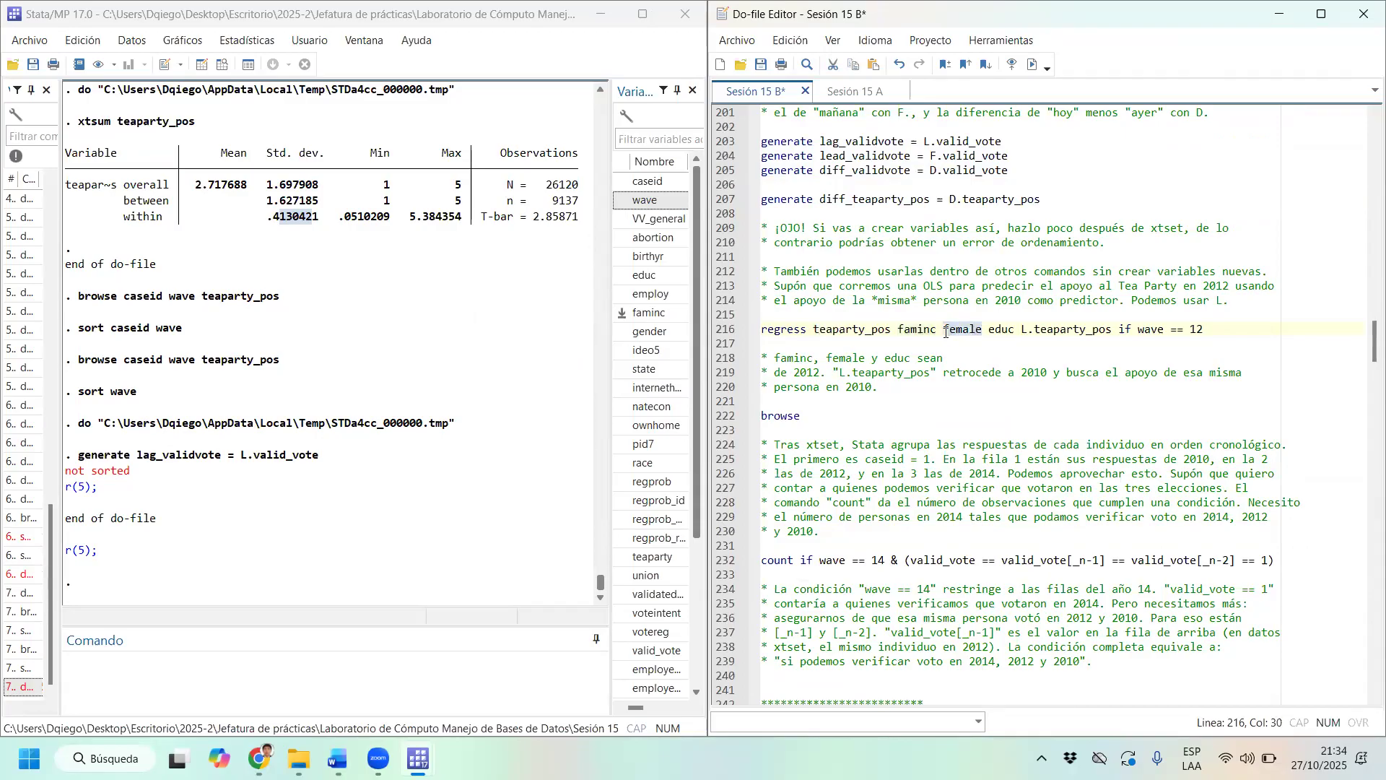
click(988, 330)
drag(1118, 330, 1022, 330)
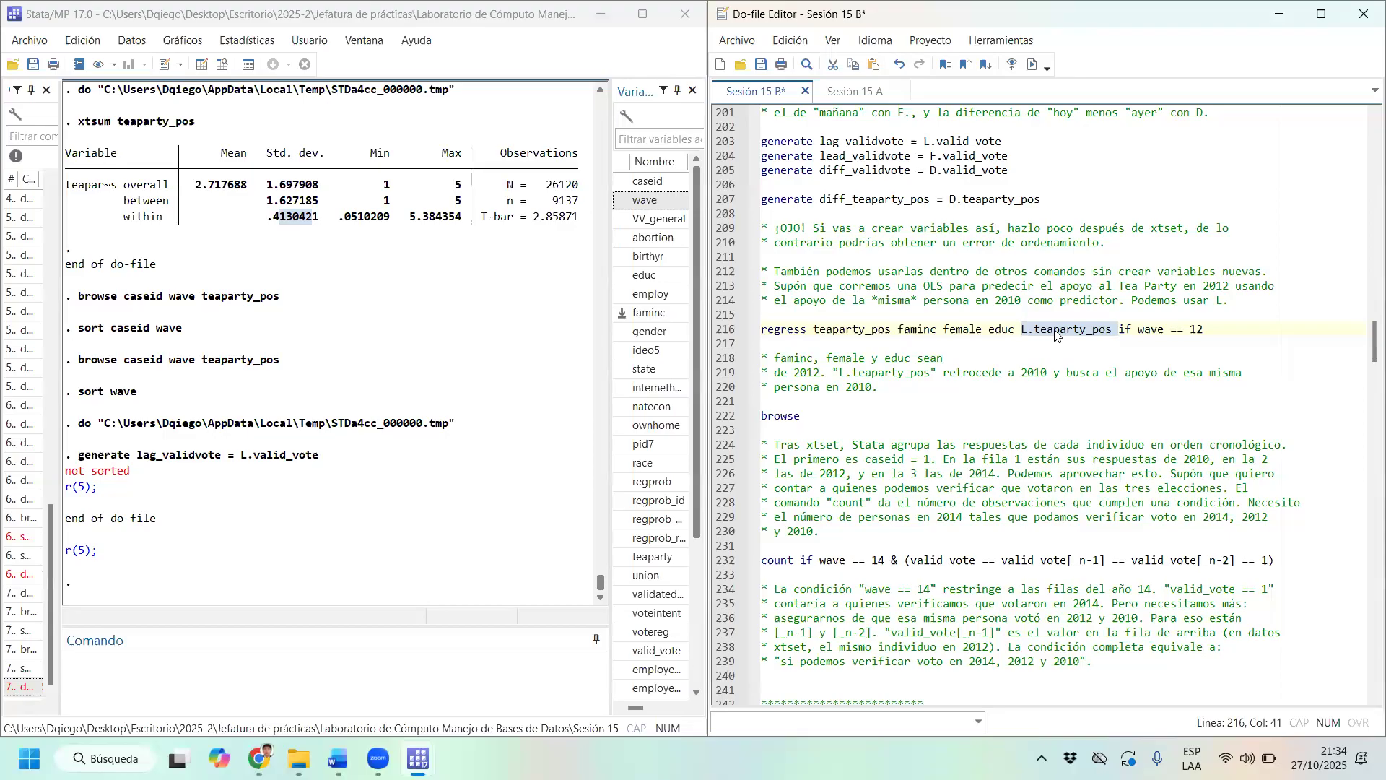
drag(1034, 329, 1117, 332)
drag(1031, 330, 1023, 331)
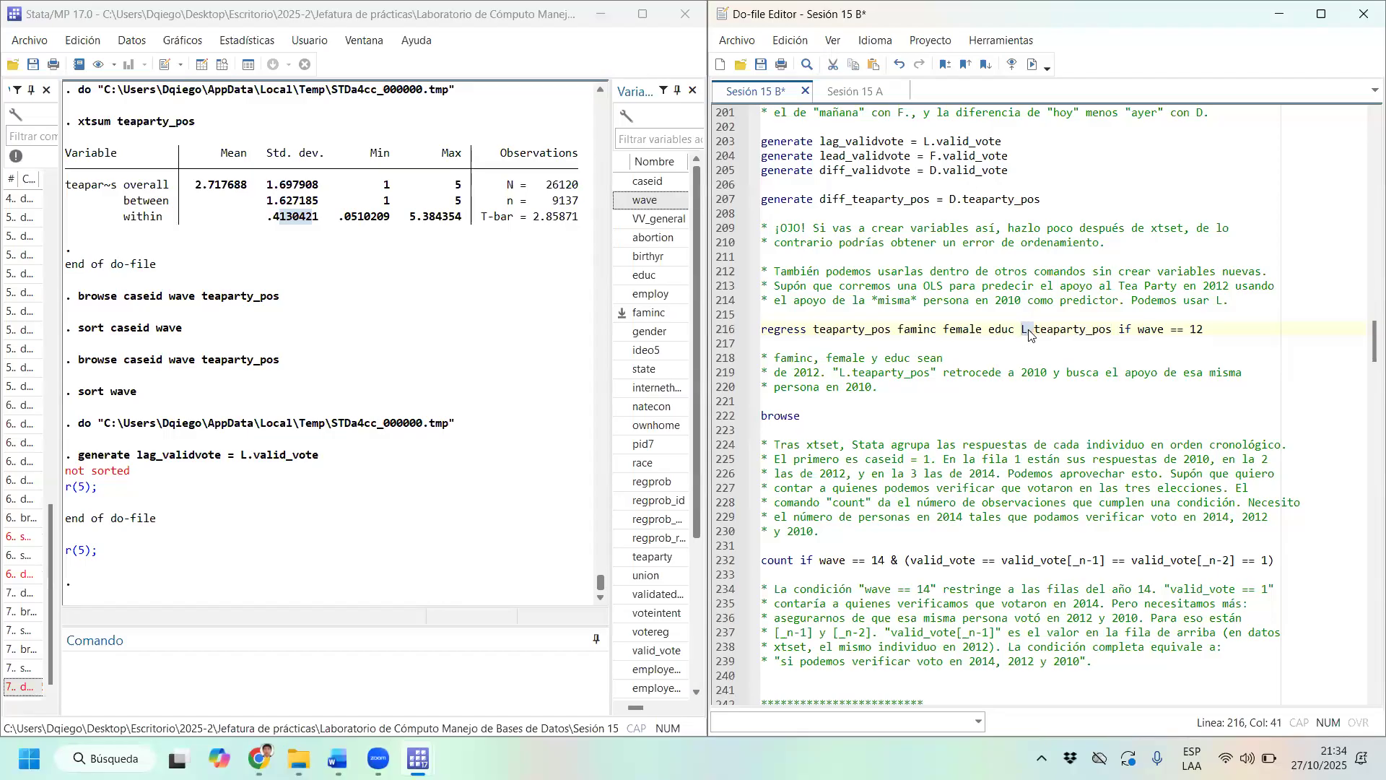
drag(1204, 329, 1131, 329)
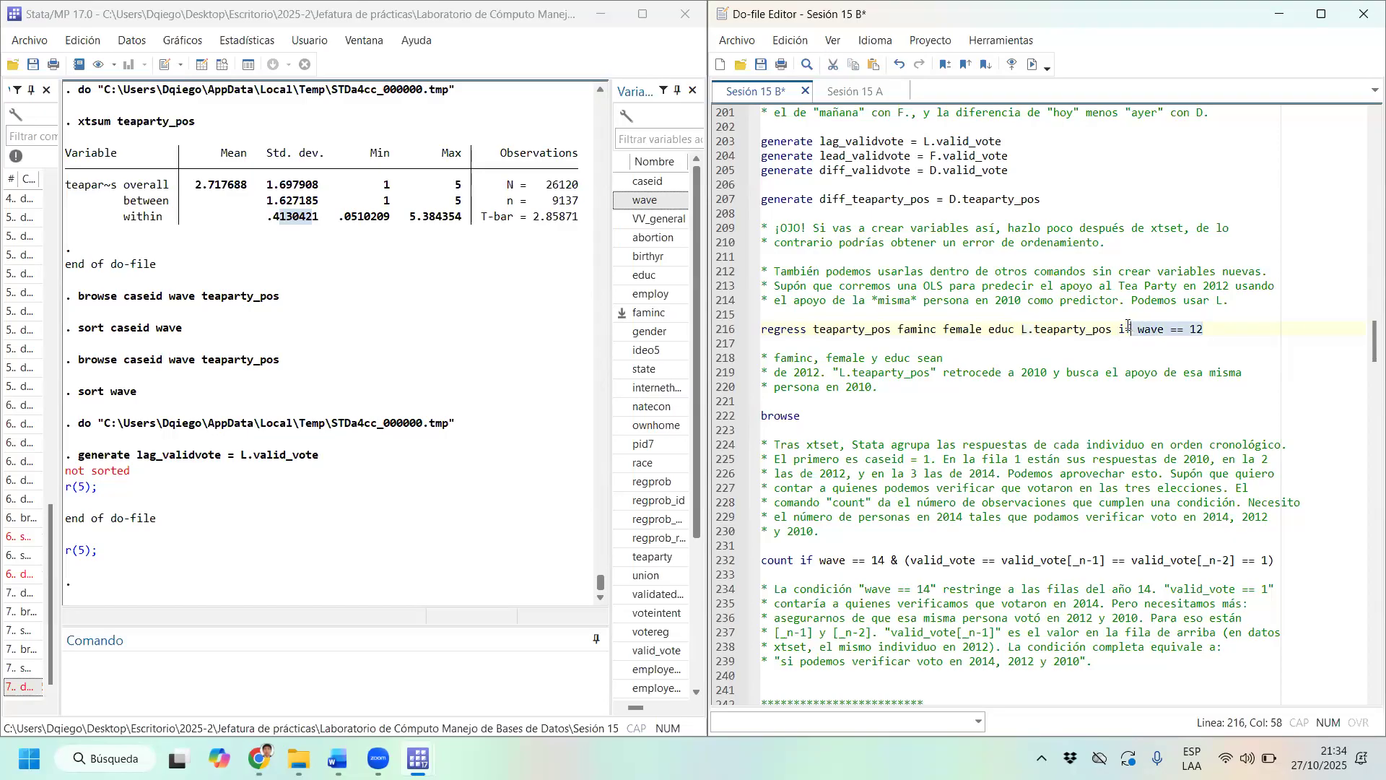
drag(898, 329, 814, 329)
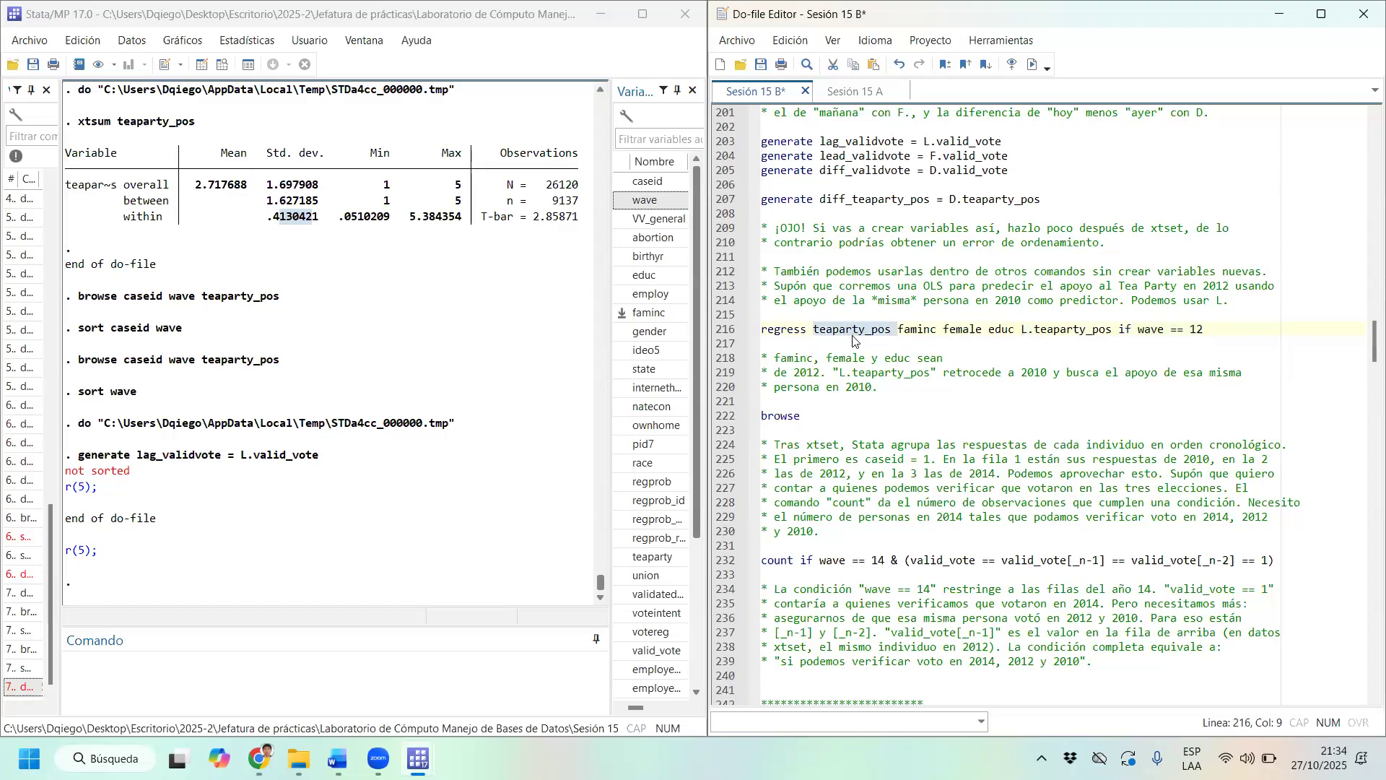
drag(1220, 329, 1118, 329)
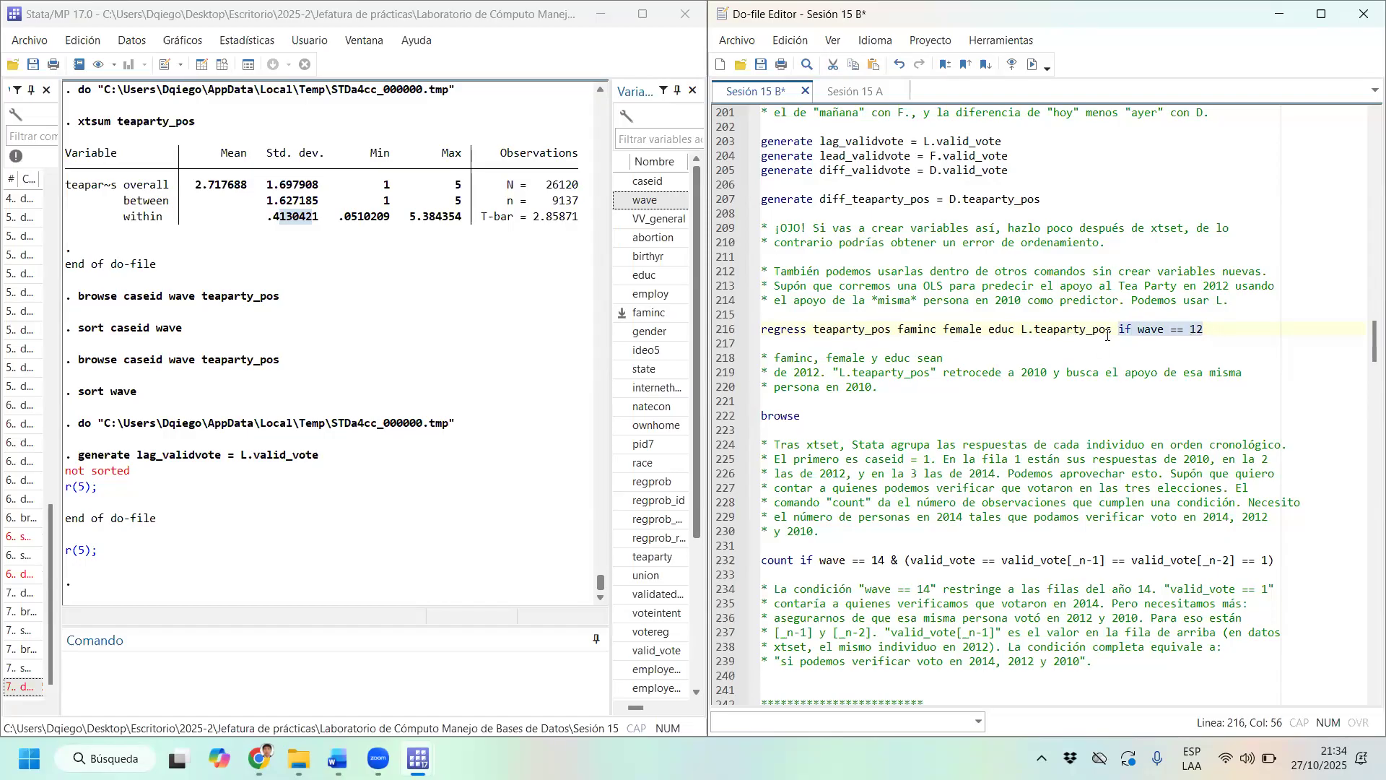
drag(1113, 329, 1015, 329)
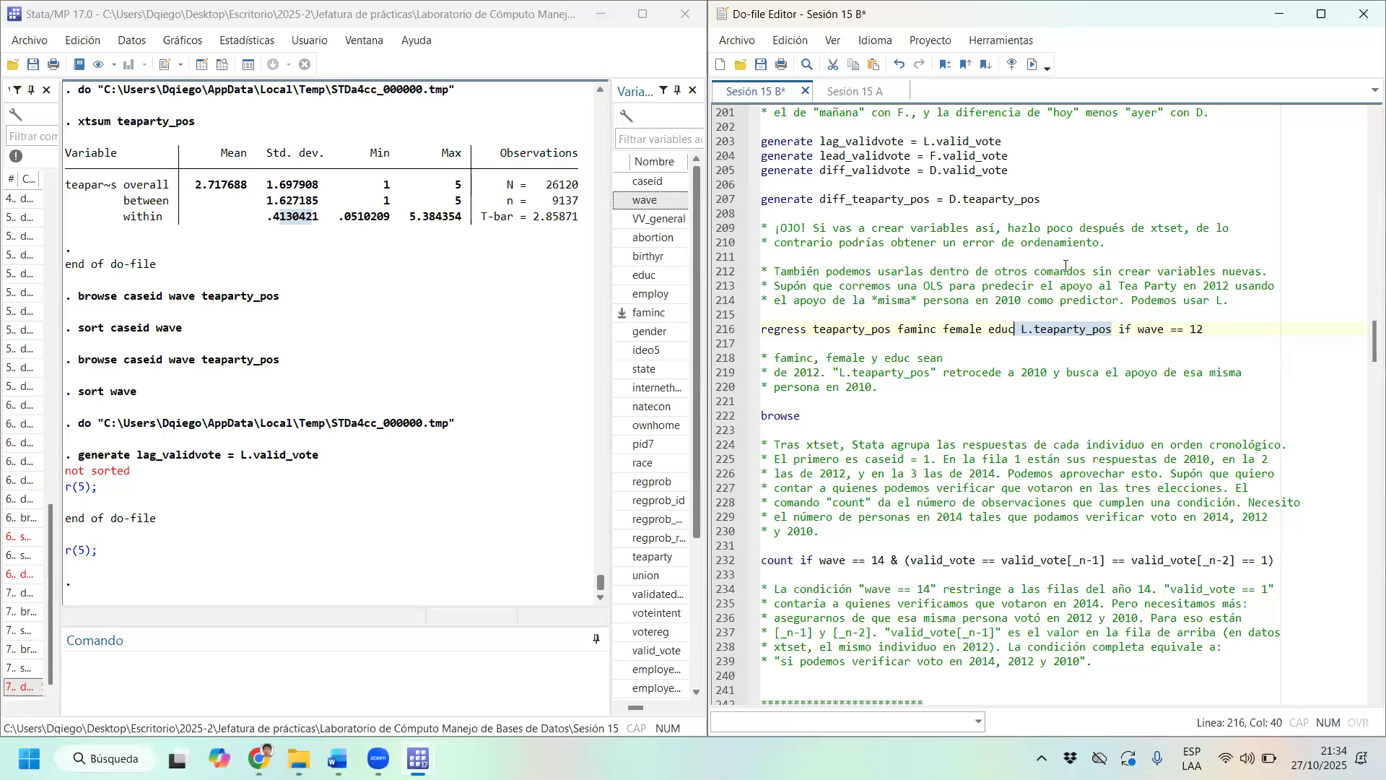
Try lag orders 2 and 4 on the L. operator of teaparty_pos in the regress command, and restore plain L.
click(1028, 329)
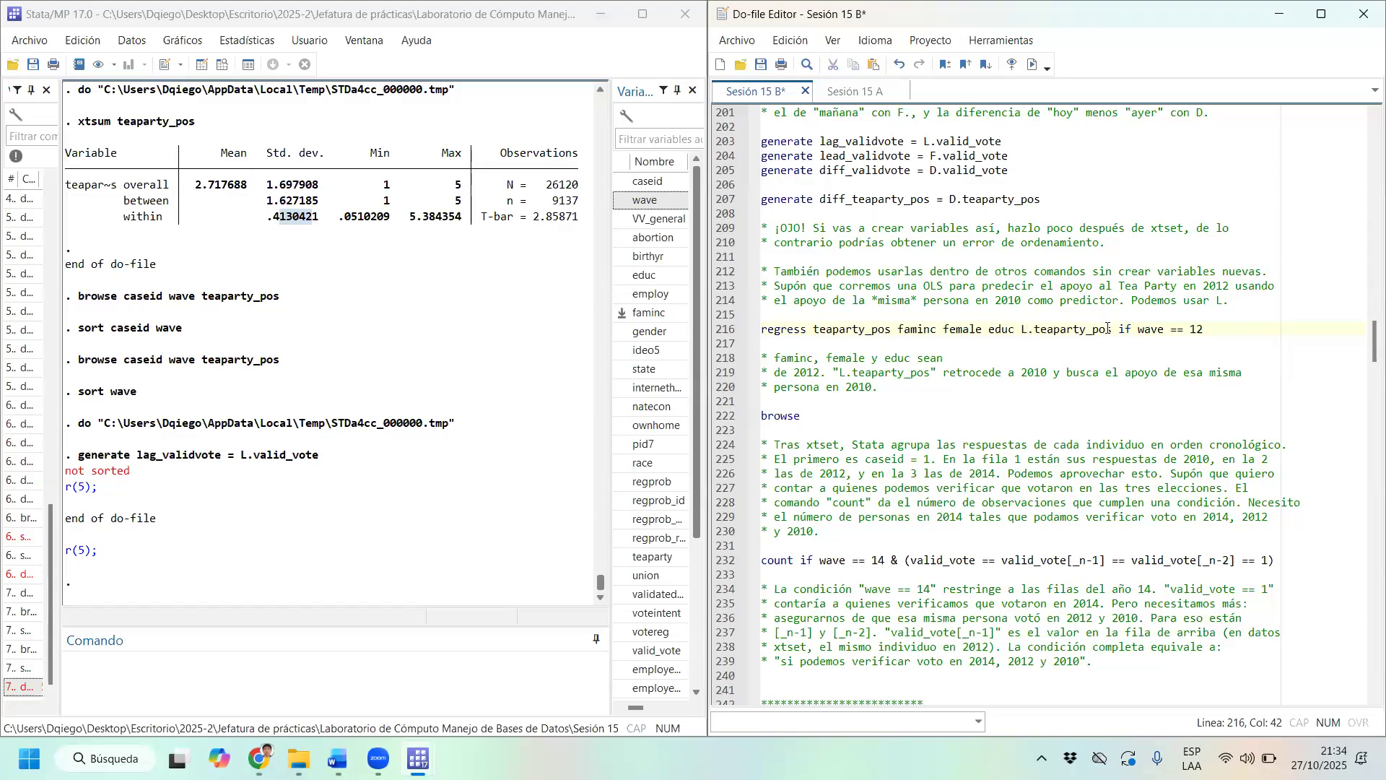
text(2)
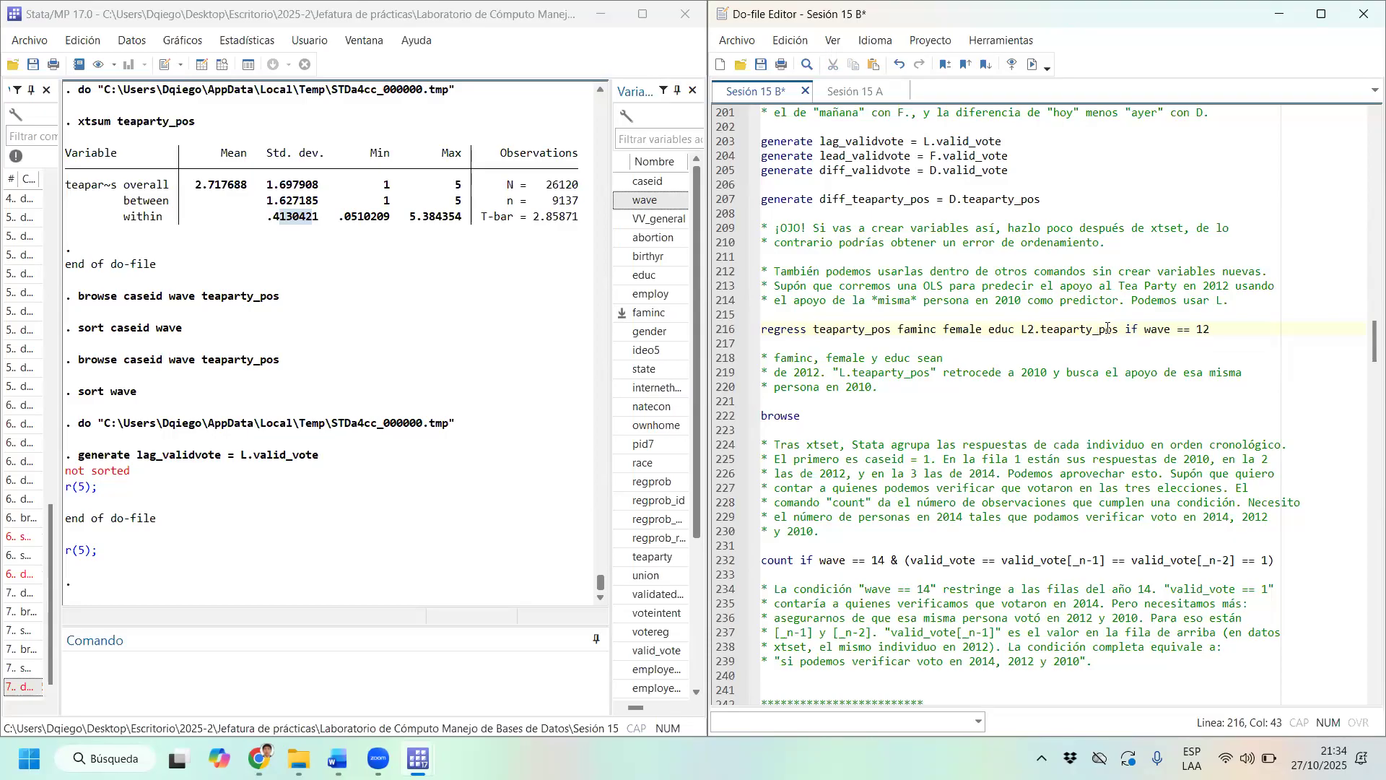
key(BackSpace)
text(4)
key(BackSpace)
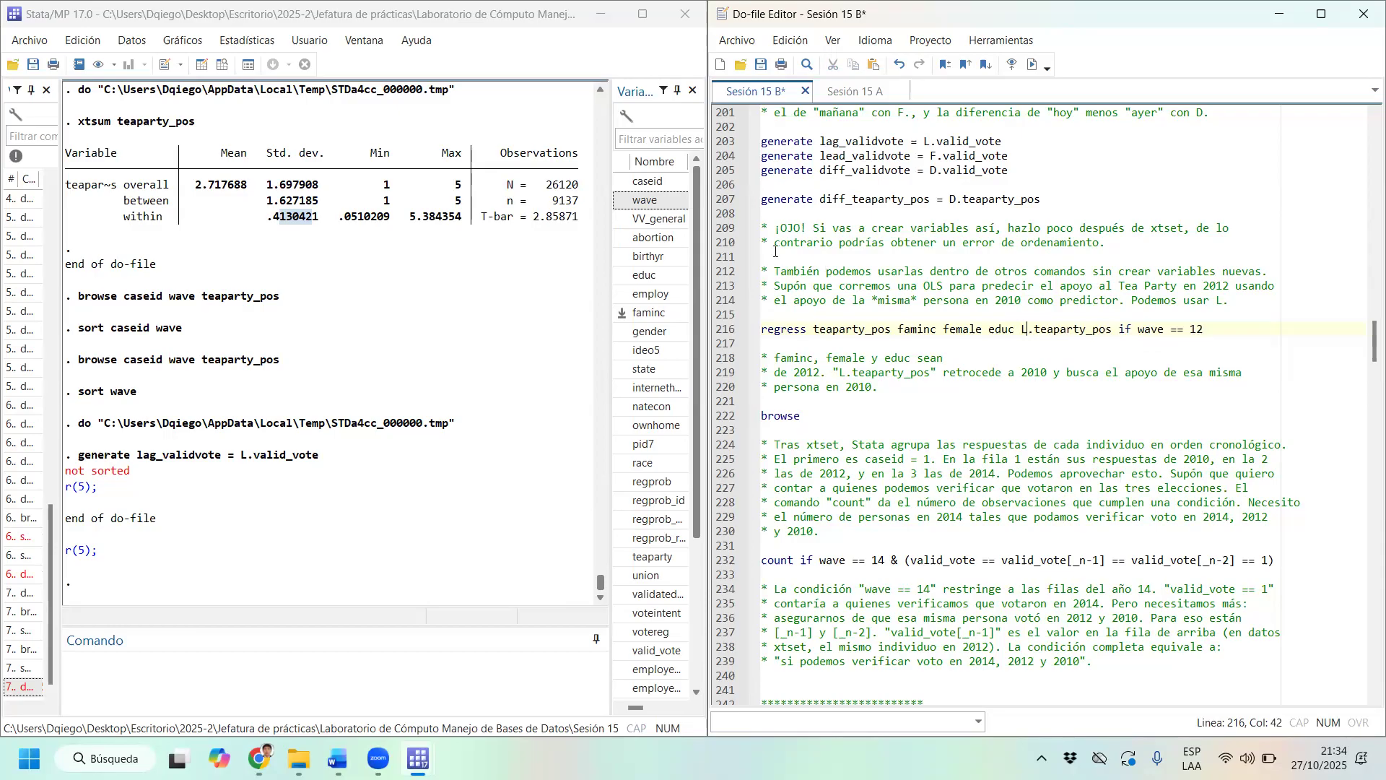
Try to run the regression of teaparty_pos on faminc, female, educ and L.teaparty_pos for wave 12.
drag(807, 329, 887, 329)
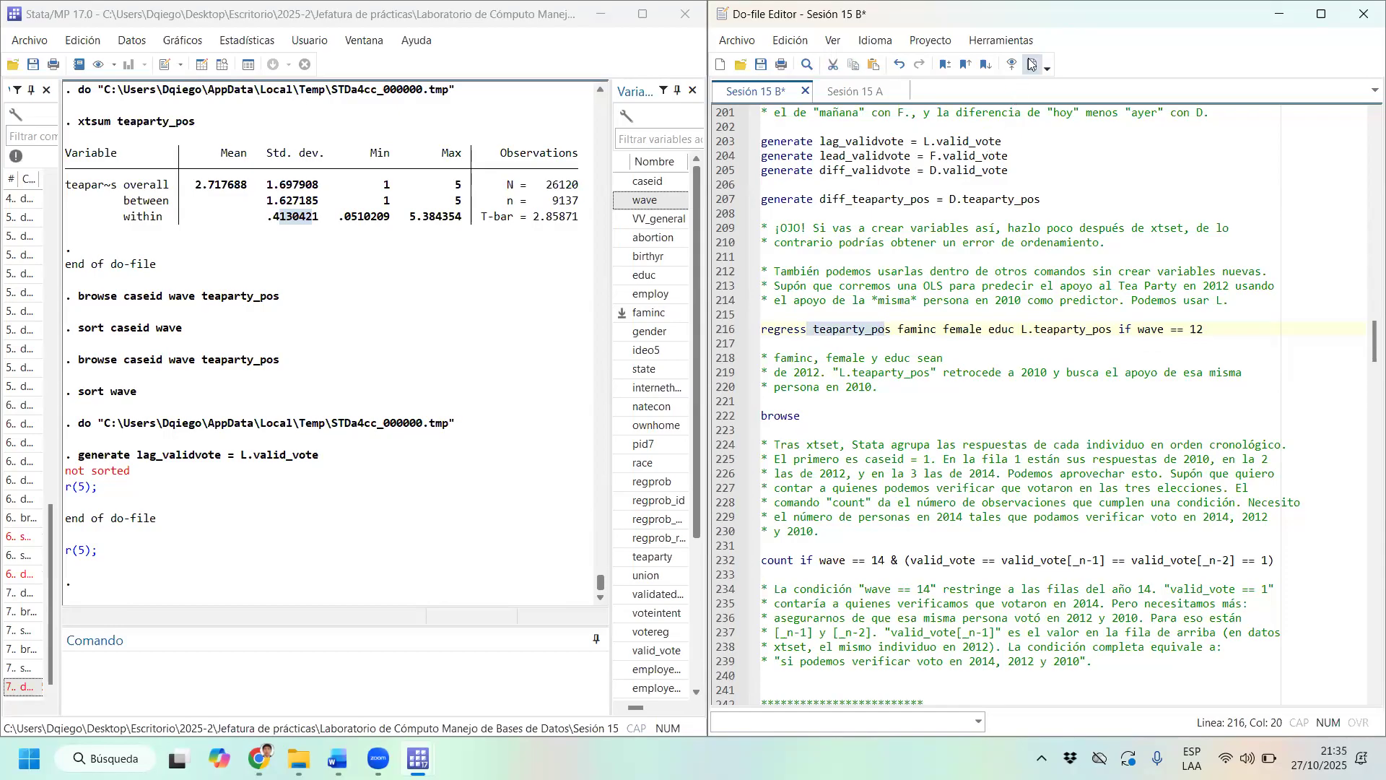
key(ctrl+d)
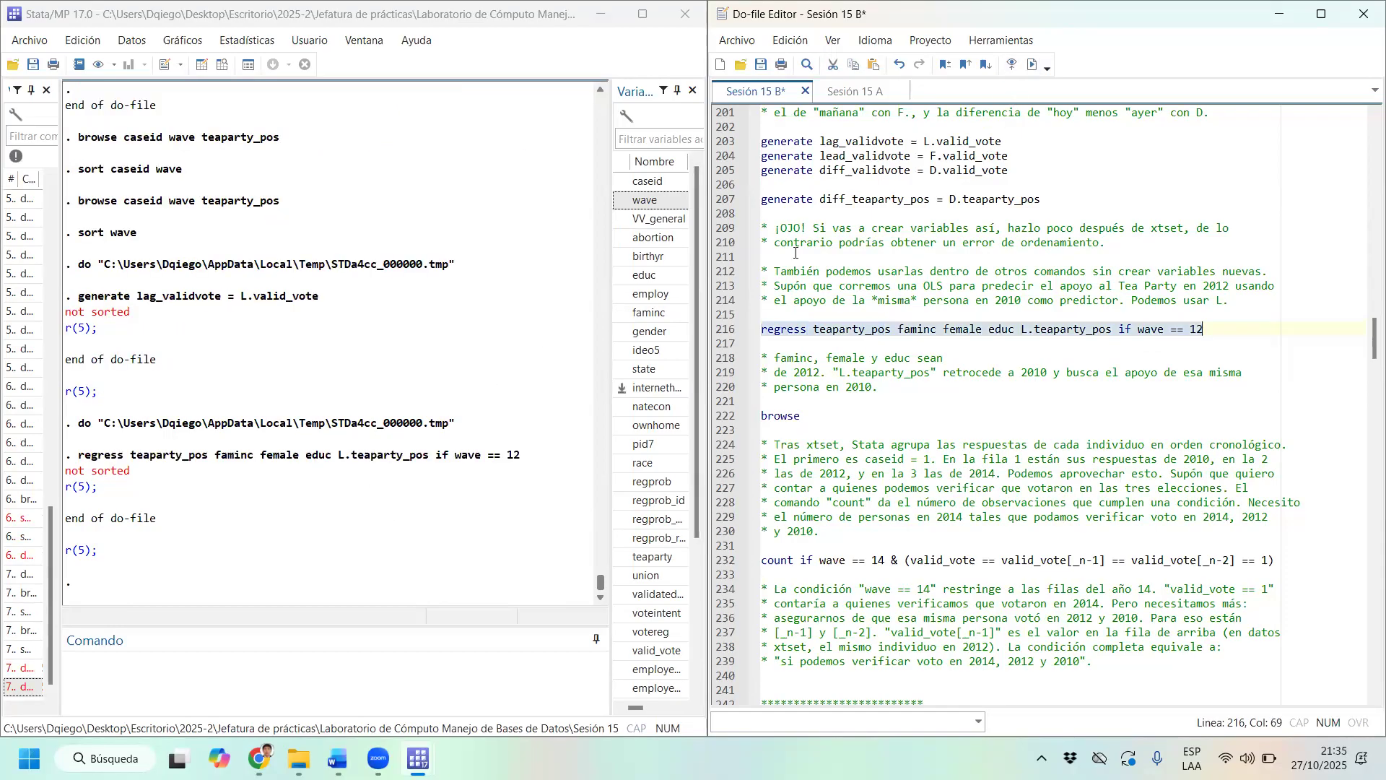
Run the do-file from its first line through the wave 12 regress command on line 216.
scroll(795, 252, up, 3)
drag(877, 460, 1045, 85)
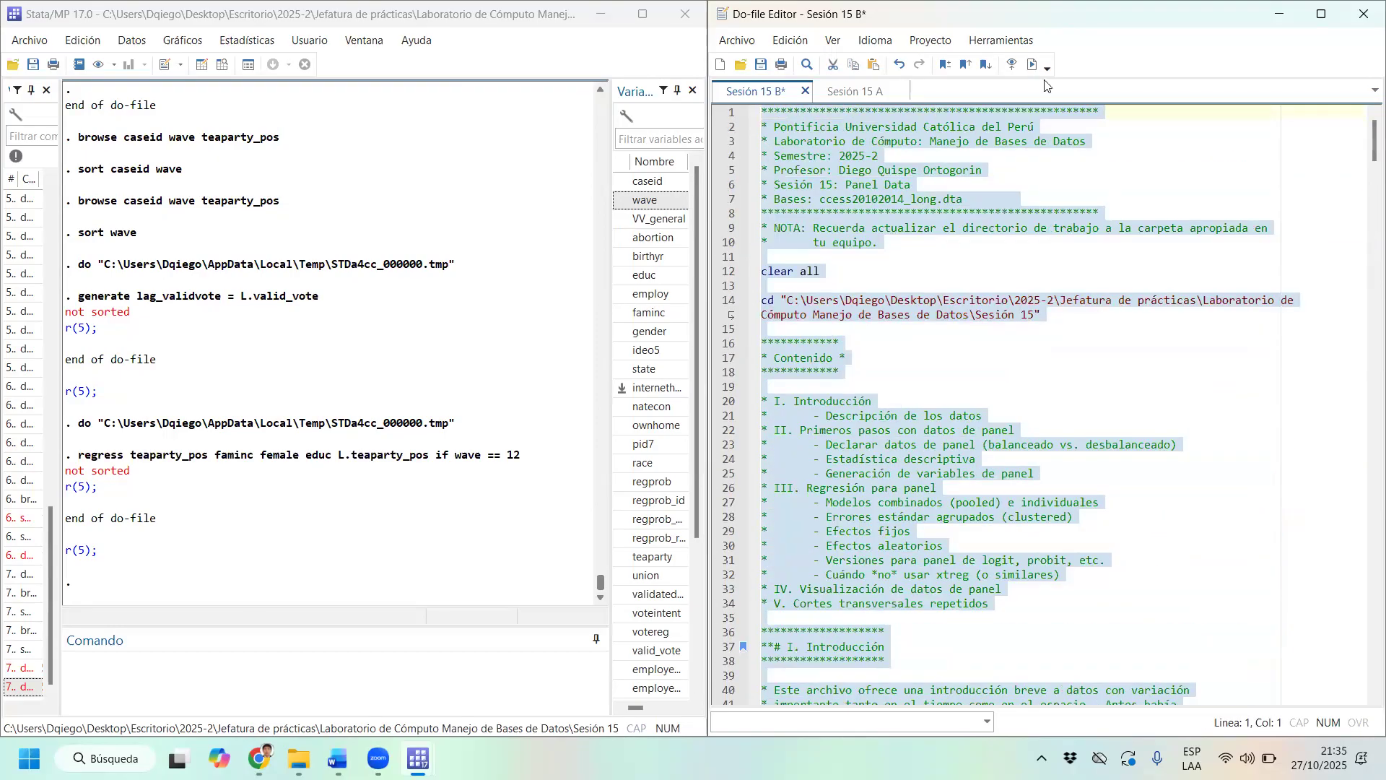
key(ctrl+d)
scroll(1160, 319, down, 17)
scroll(1159, 319, up, 4)
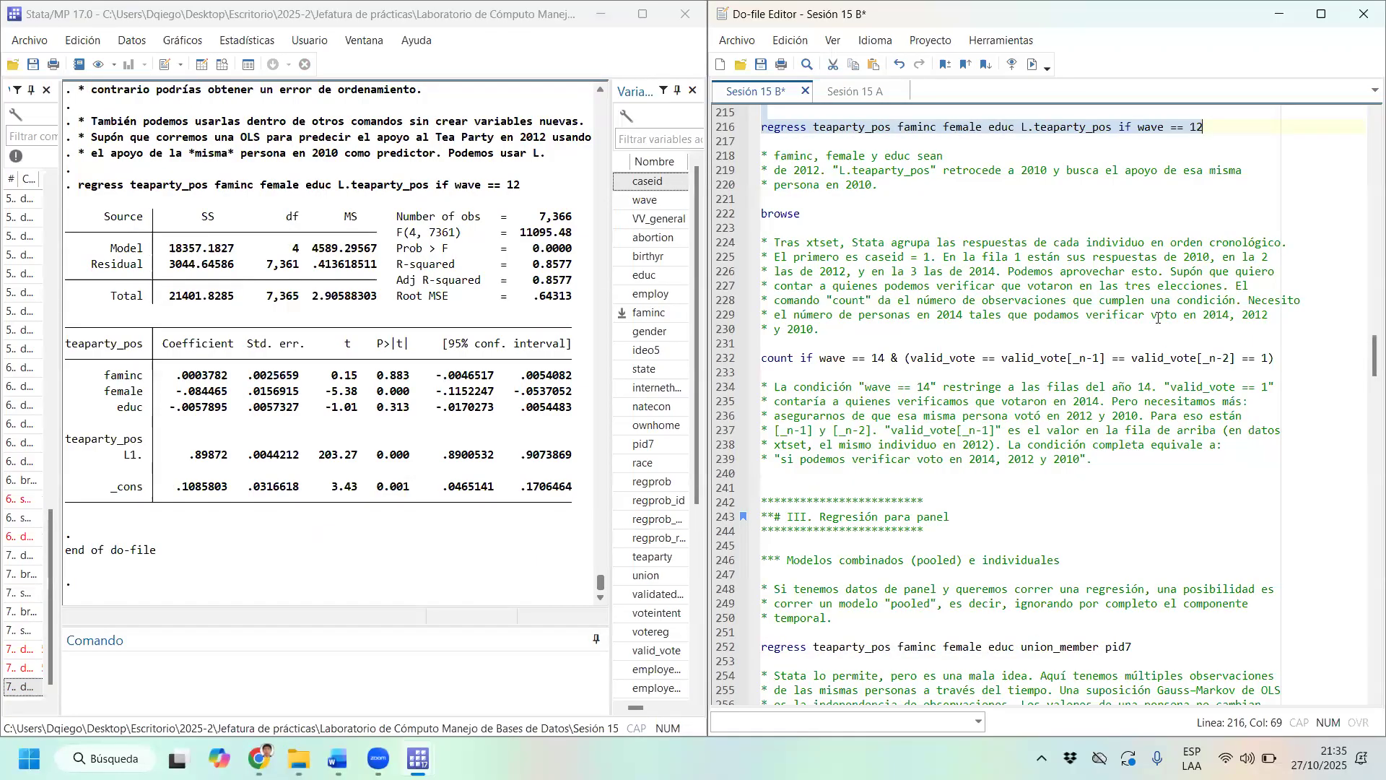
Examine the dependent variable and the L1 row of teaparty_pos in the regression output.
double_click(76, 346)
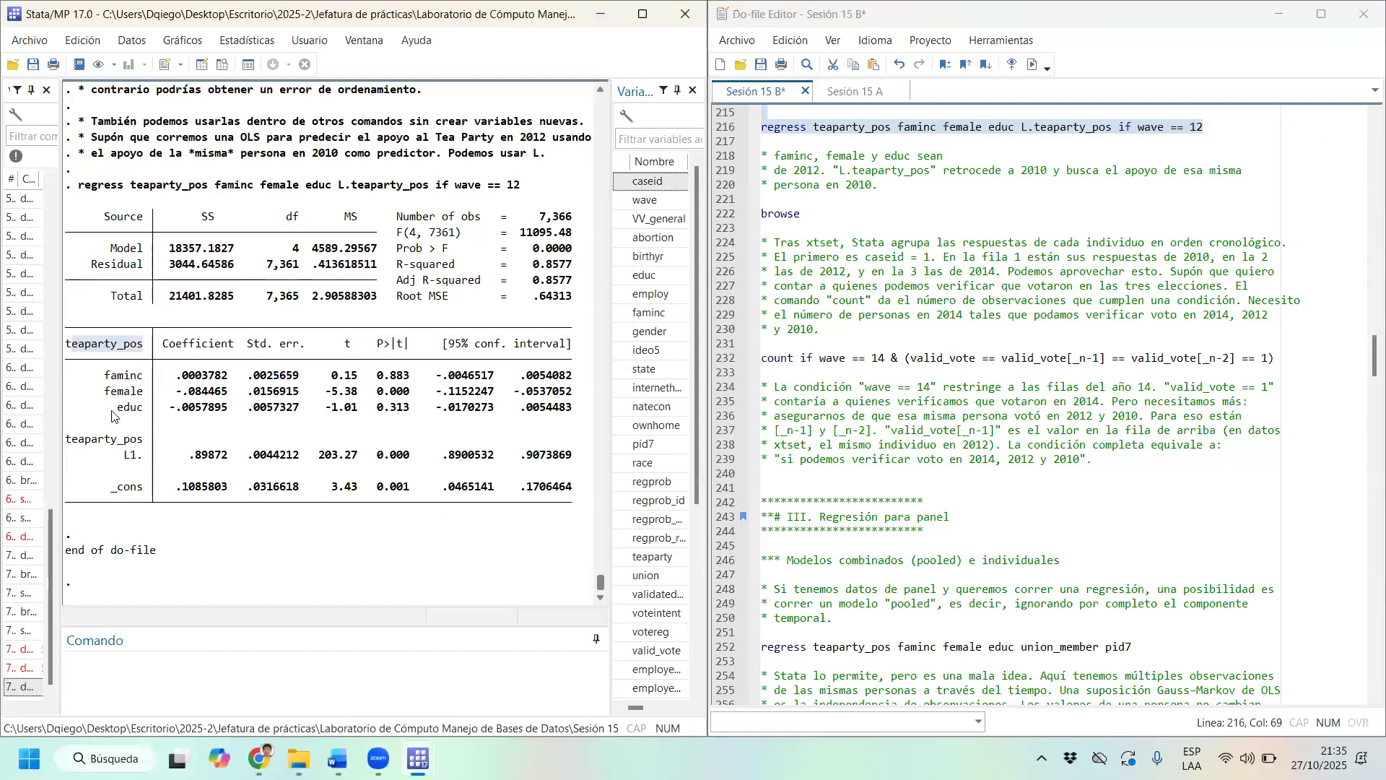
drag(67, 434, 304, 462)
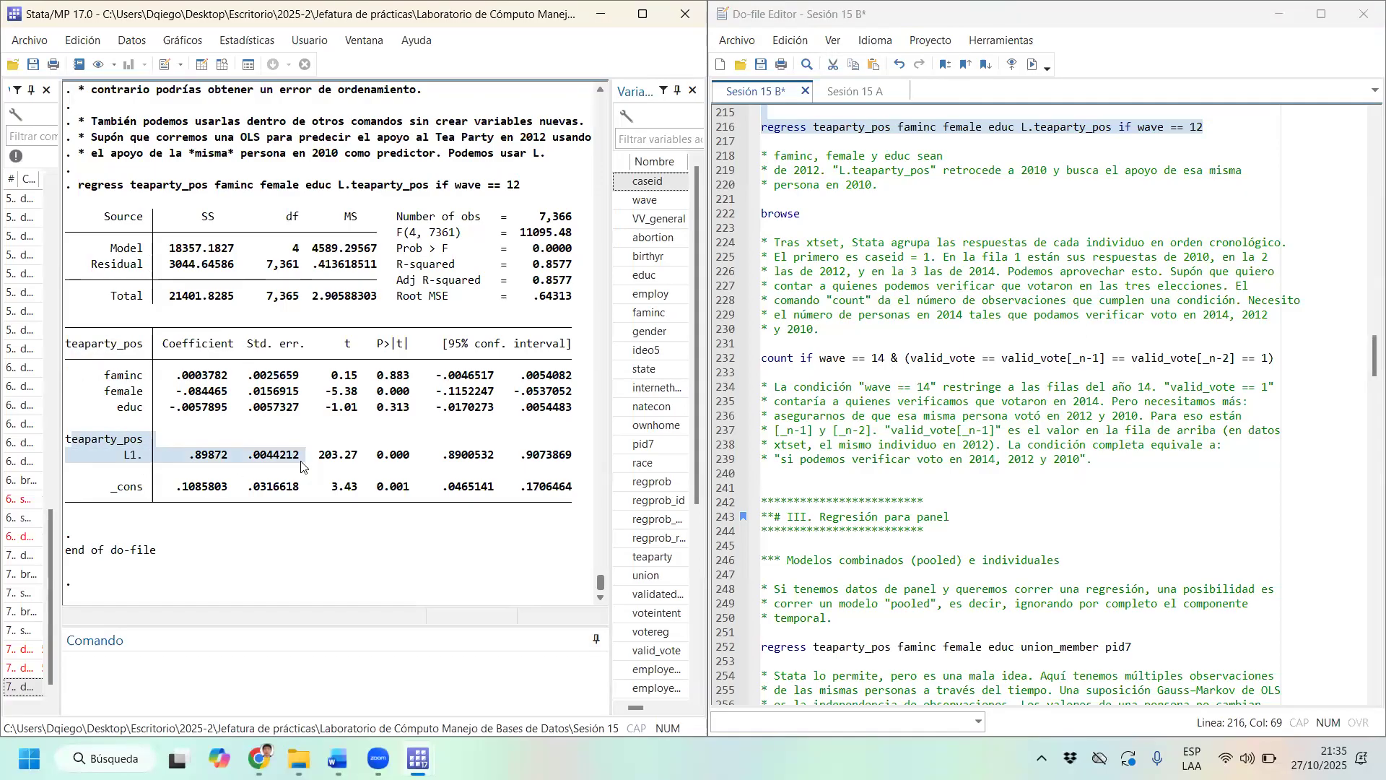
click(376, 547)
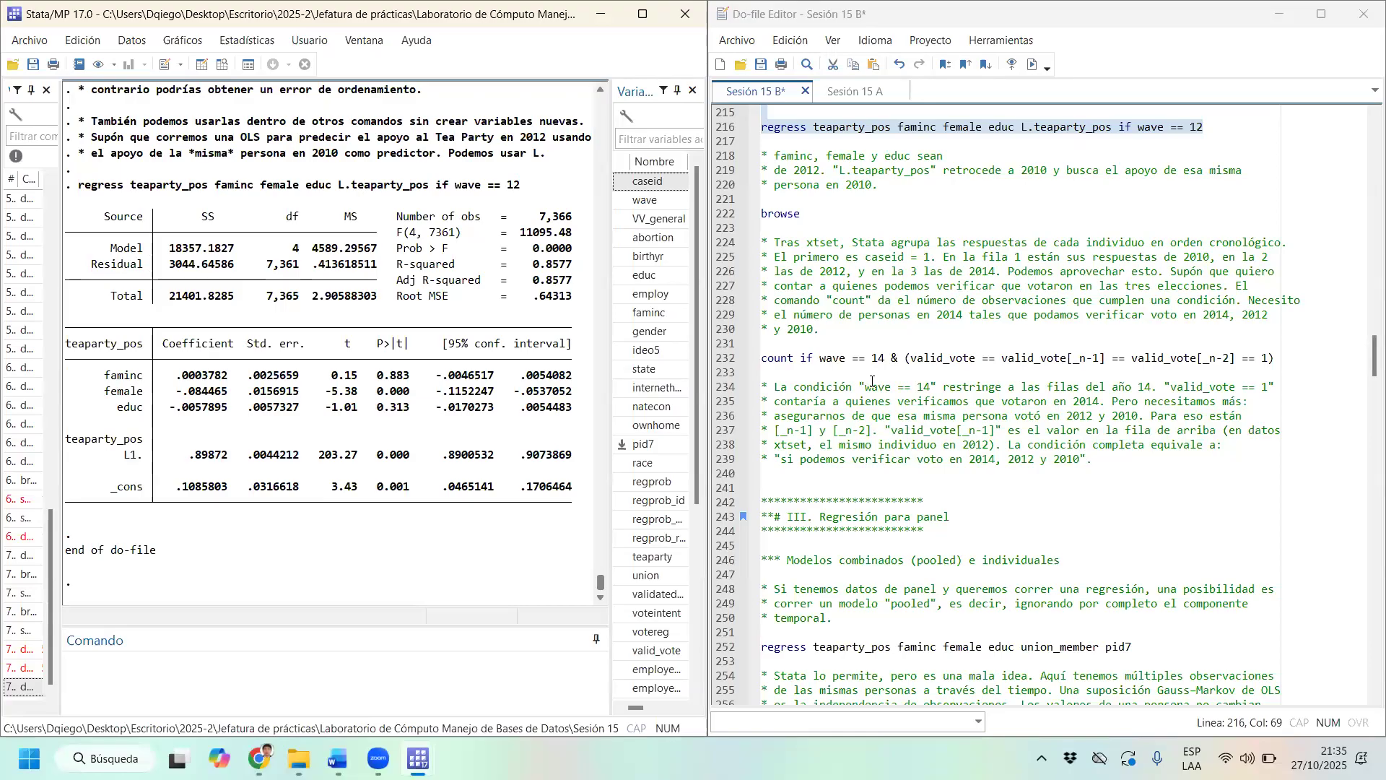
Look at the pooled regress command with union_member and pid7 in the panel regression section, and open the dataset in the data browser.
scroll(871, 381, down, 4)
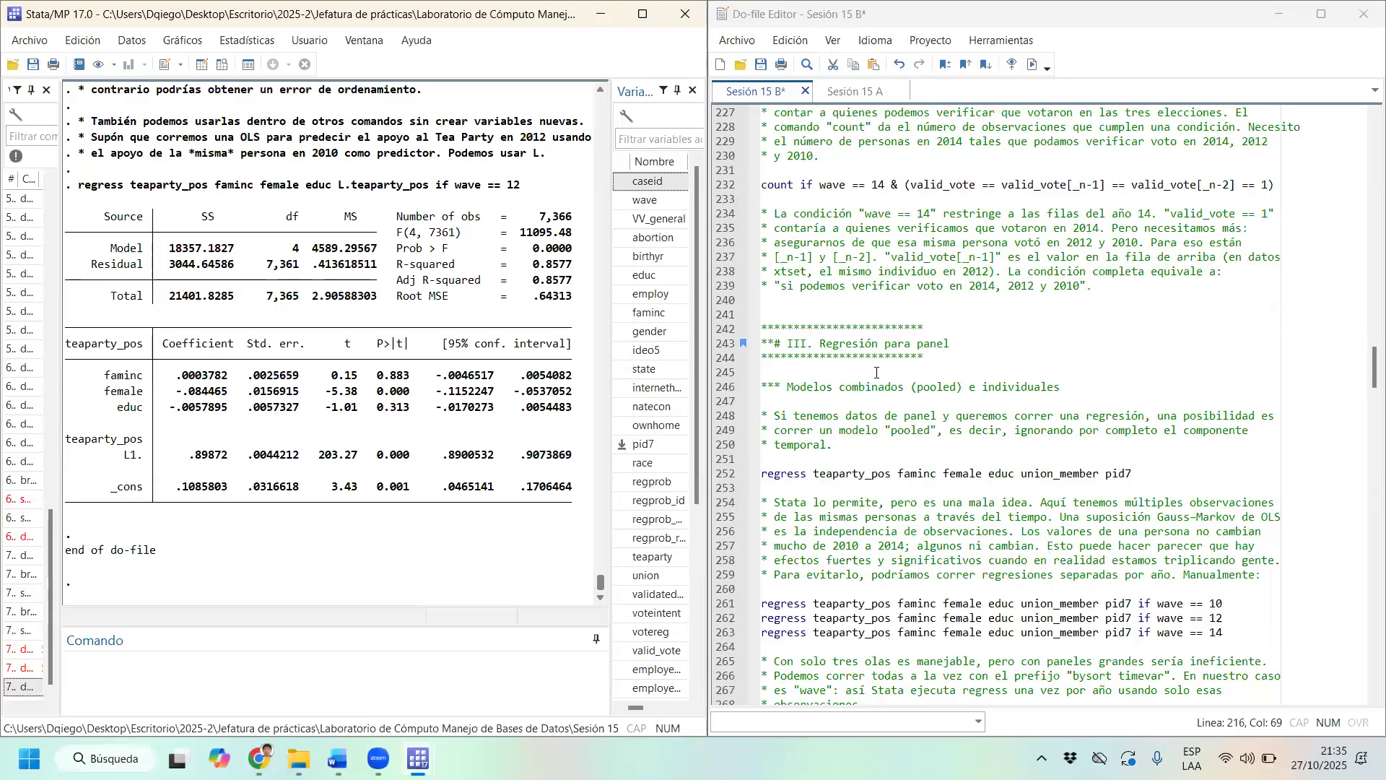
scroll(876, 373, down, 4)
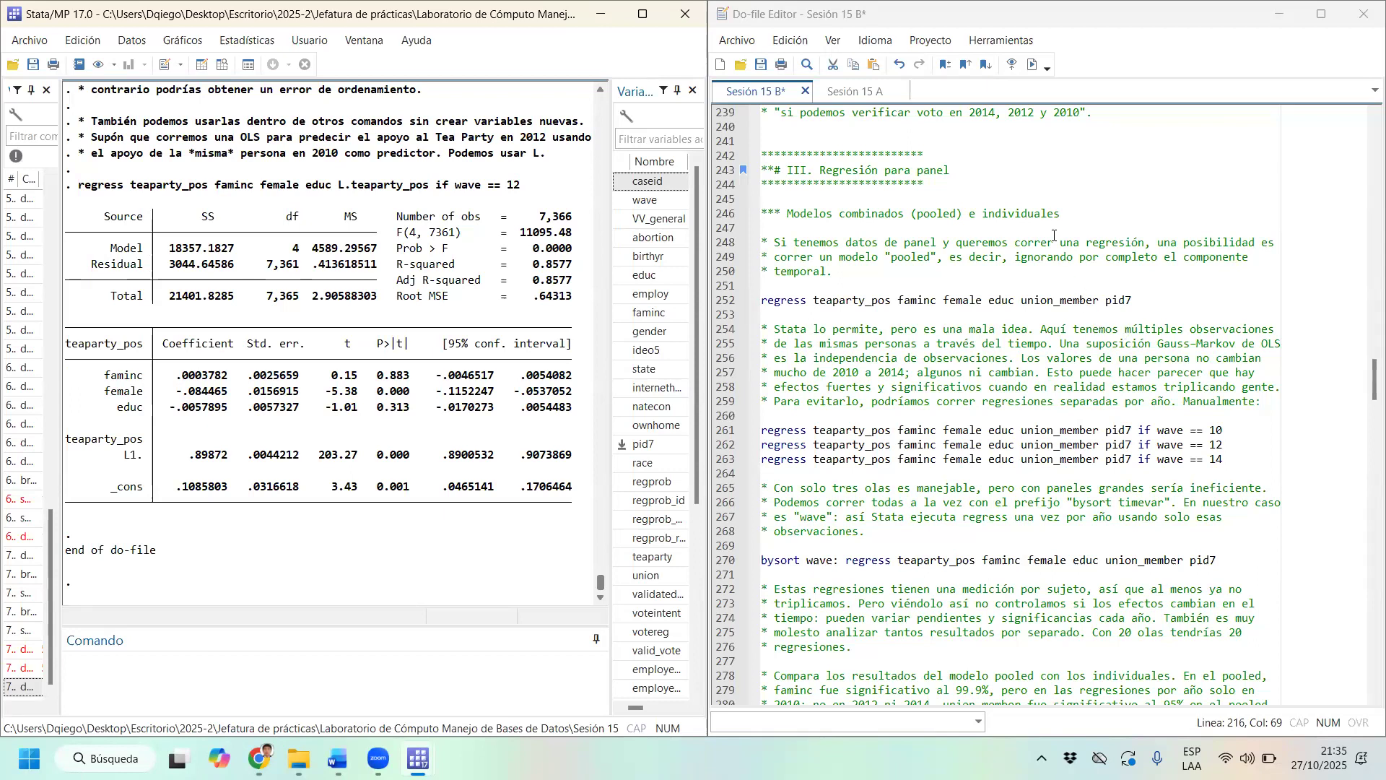
drag(1151, 301, 759, 302)
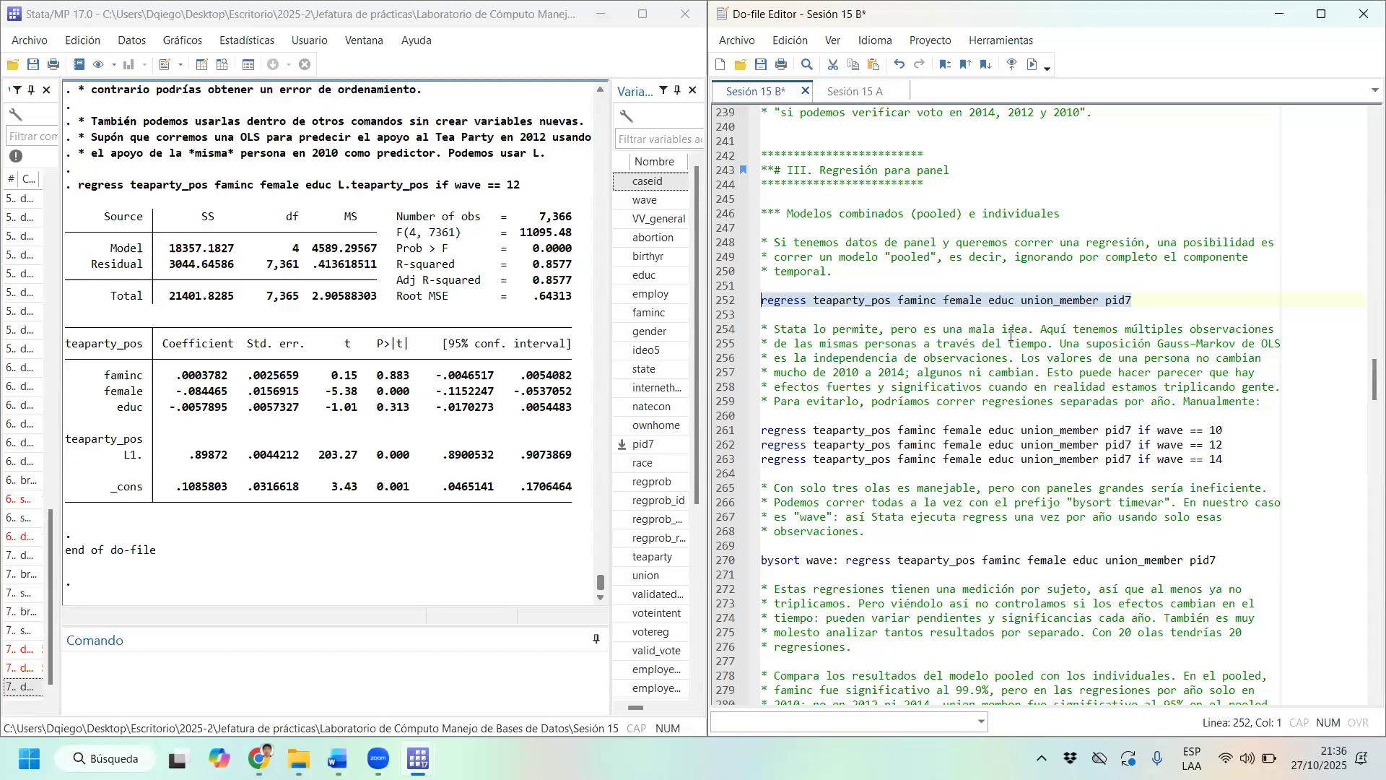
click(223, 64)
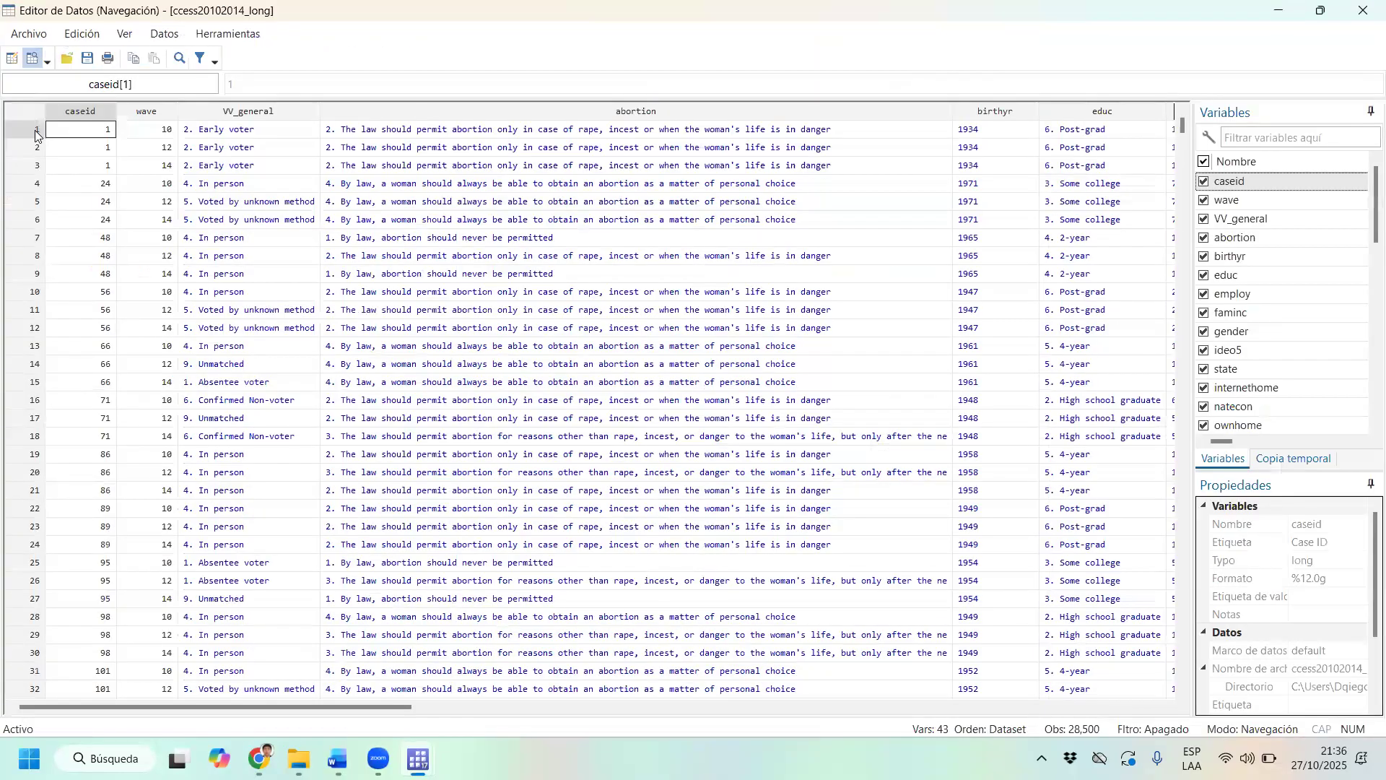
Examine the repeated wave rows of the first respondents in the data browser, from caseid 1 to caseid 71, and leave the browser.
drag(34, 130, 36, 167)
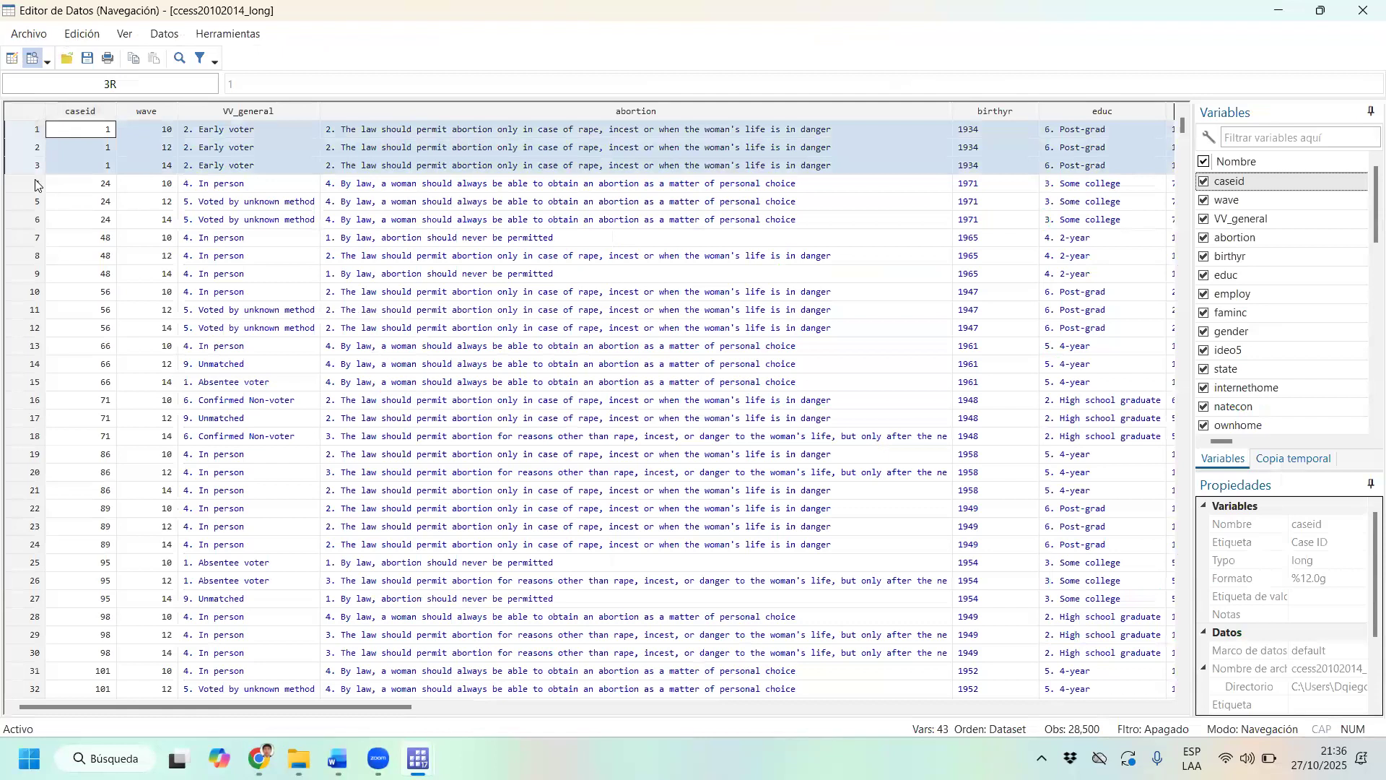
click(33, 185)
drag(33, 185, 33, 280)
click(32, 220)
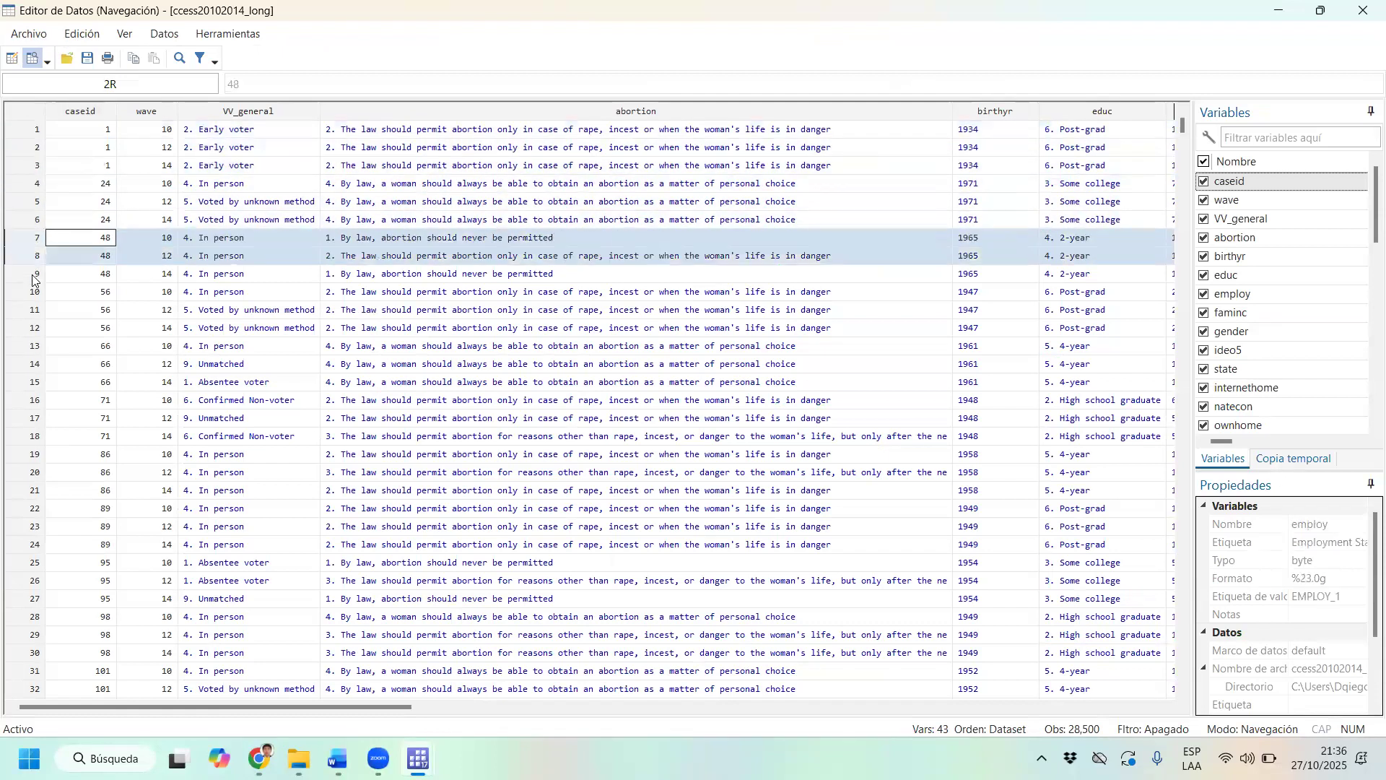
drag(29, 132, 32, 167)
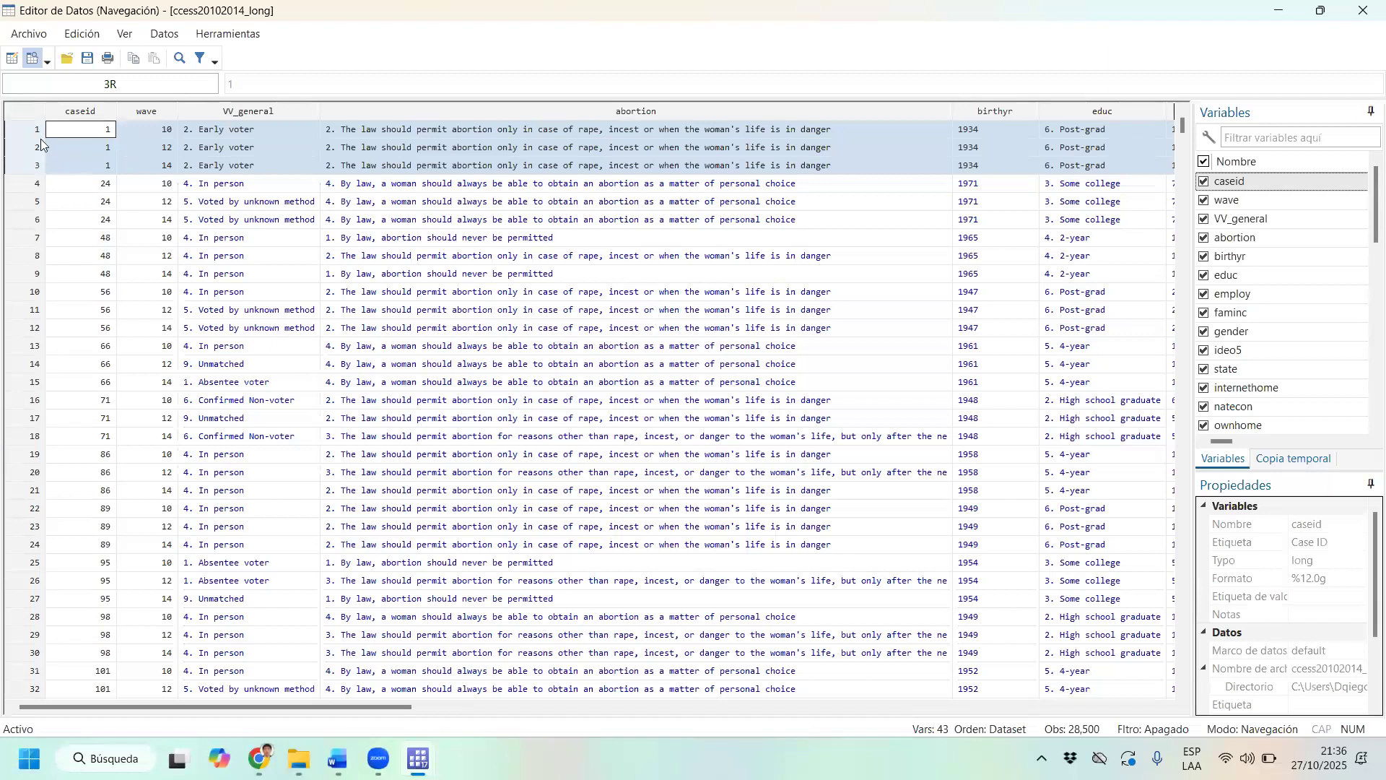
drag(40, 194, 40, 220)
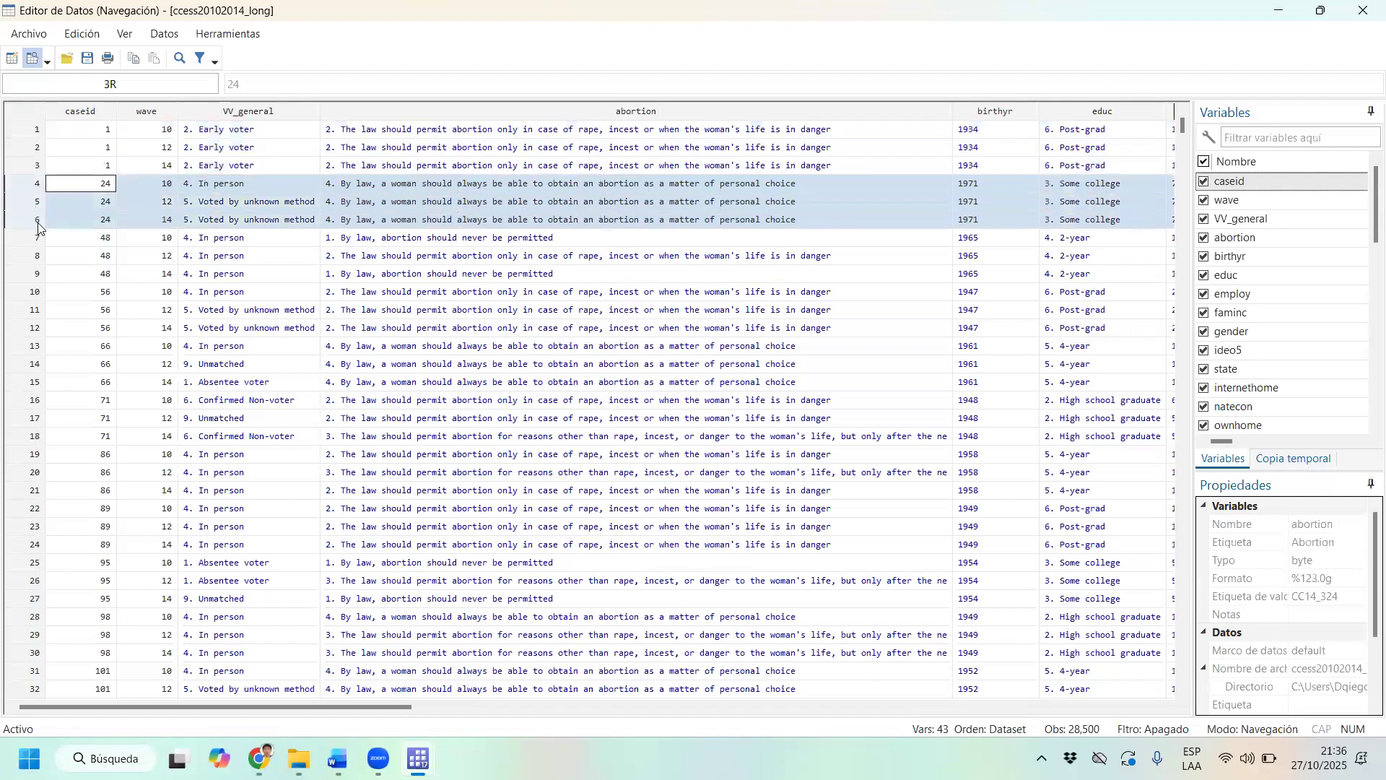
drag(42, 244, 29, 435)
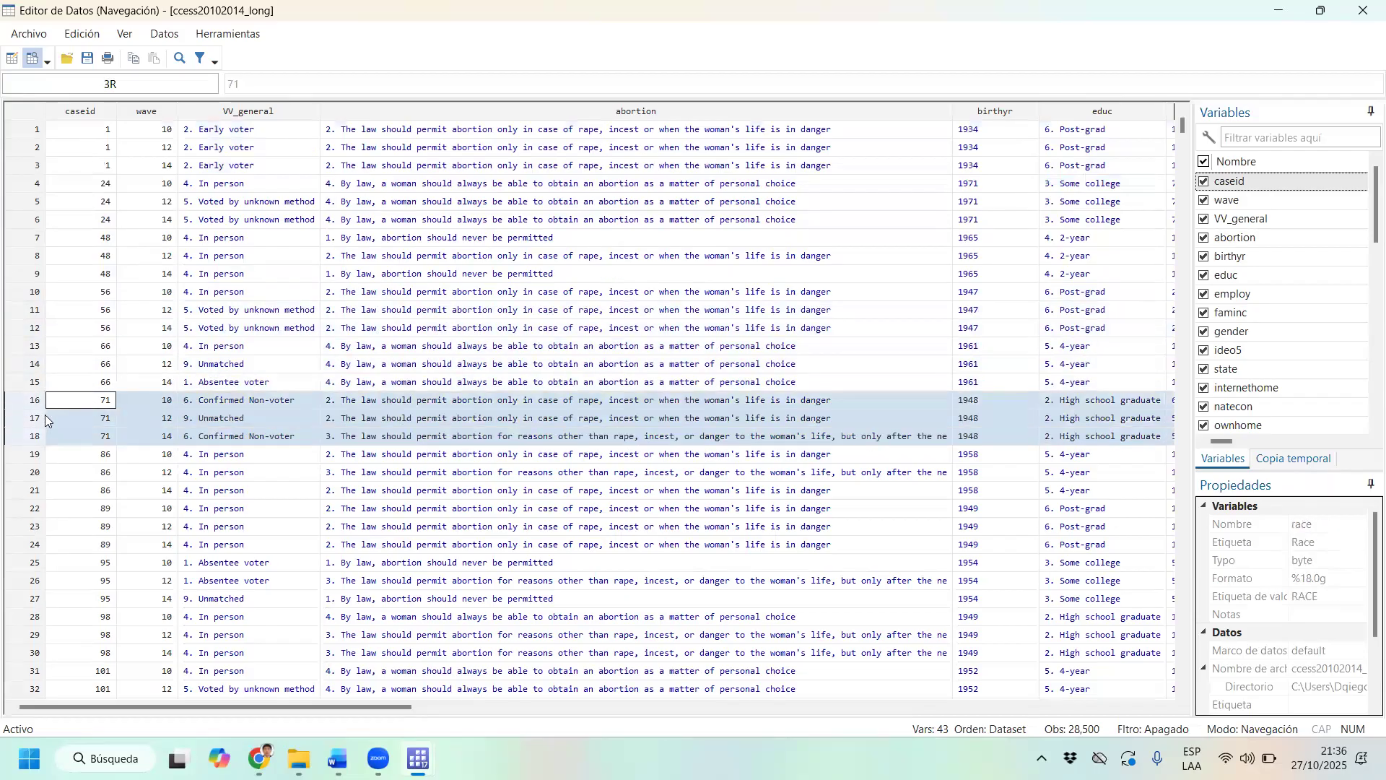
click(1290, 20)
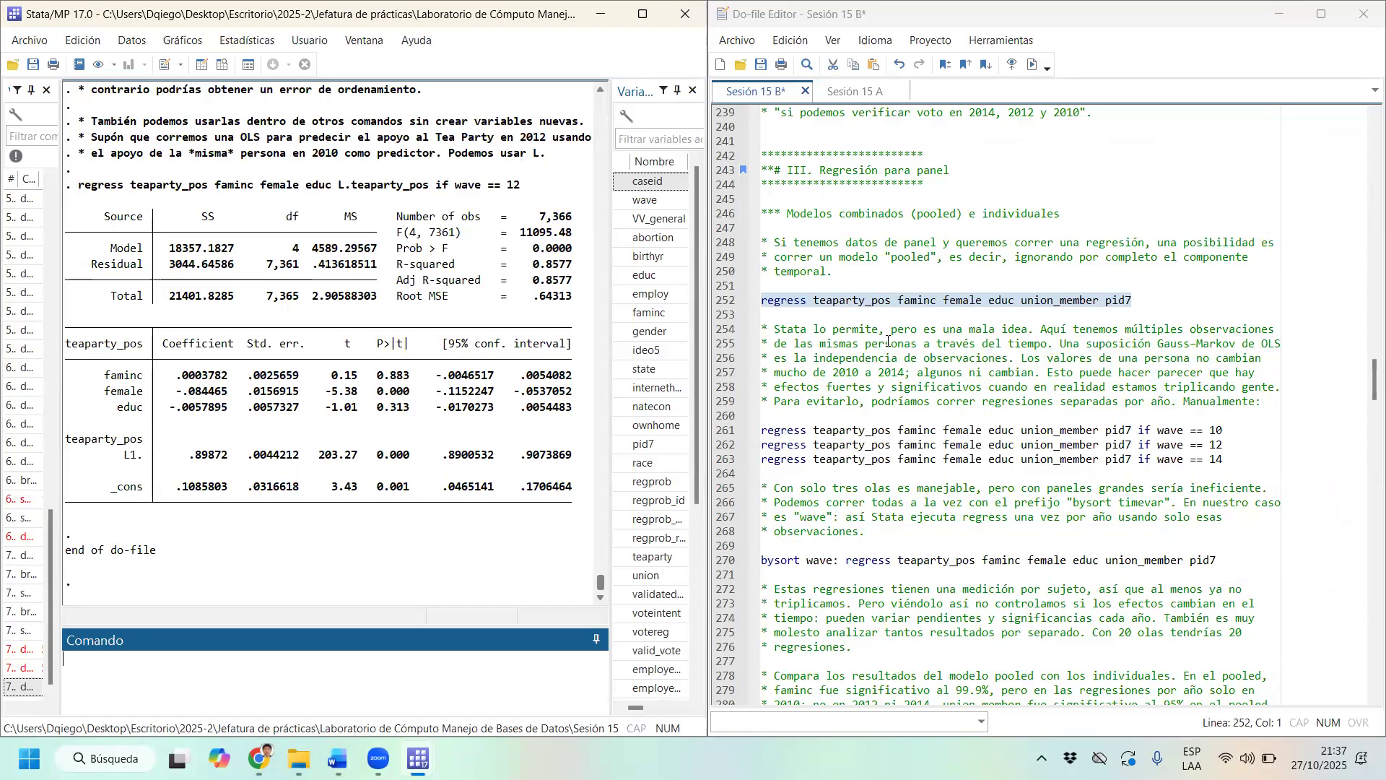
Run the pooled regression of teaparty_pos on faminc, female, educ, union_member and pid7, and go to the clustered standard errors section.
click(1032, 64)
scroll(1044, 347, down, 4)
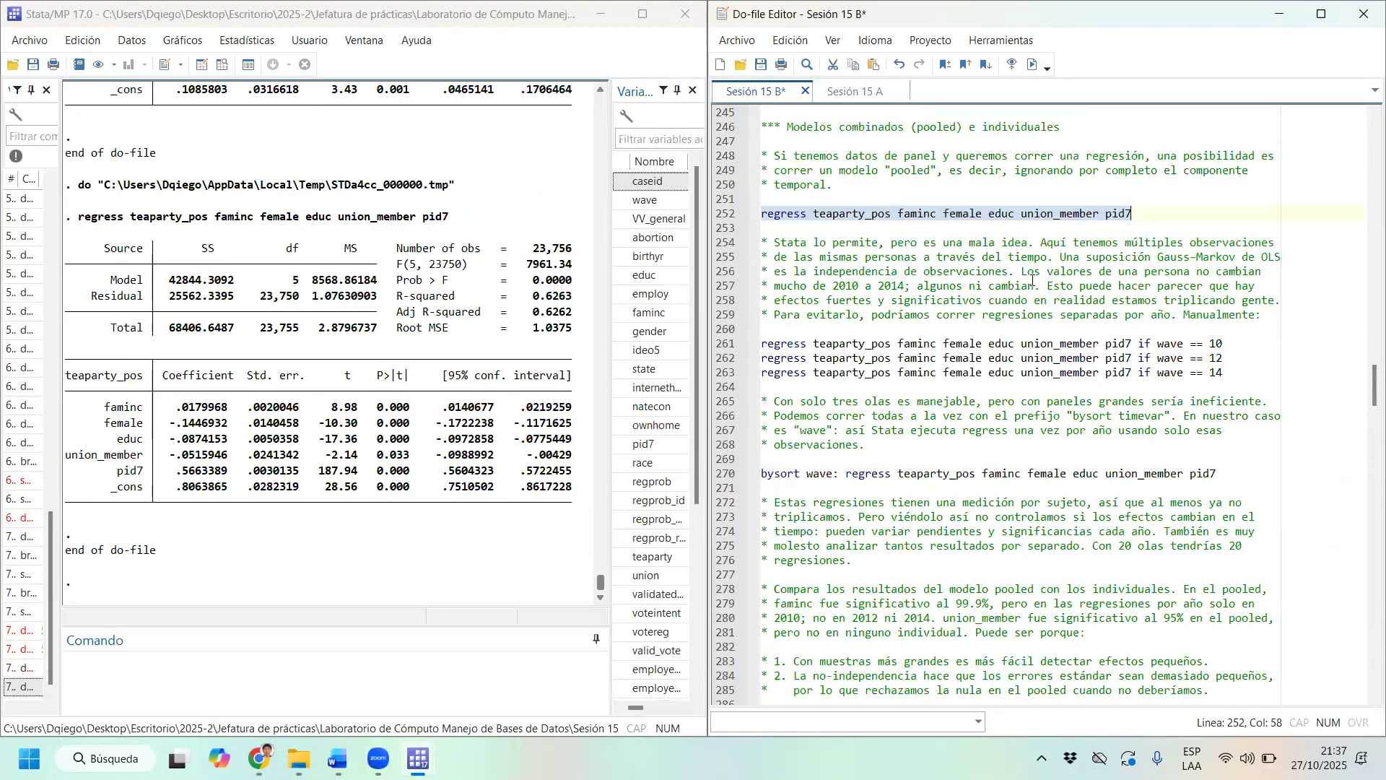
scroll(1044, 346, down, 6)
scroll(1044, 372, down, 2)
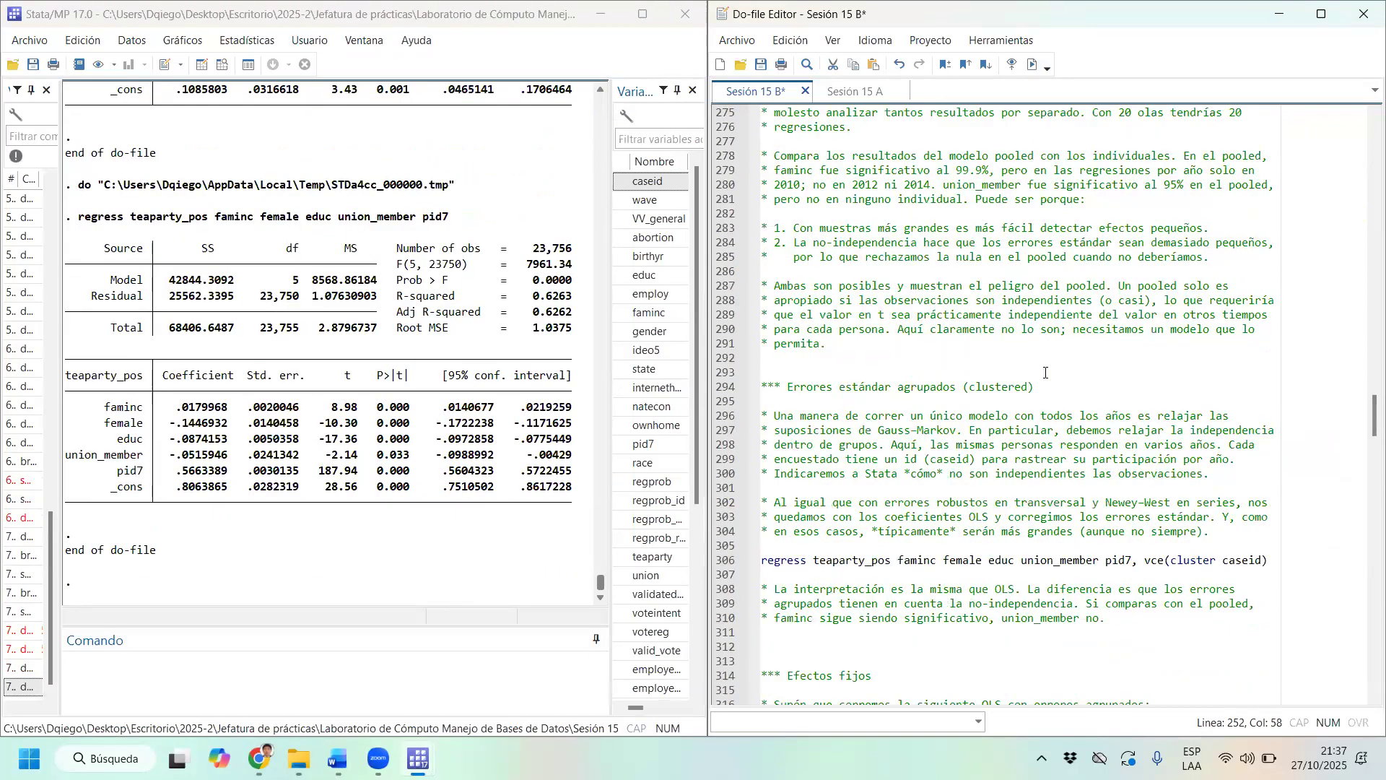
scroll(1045, 373, down, 2)
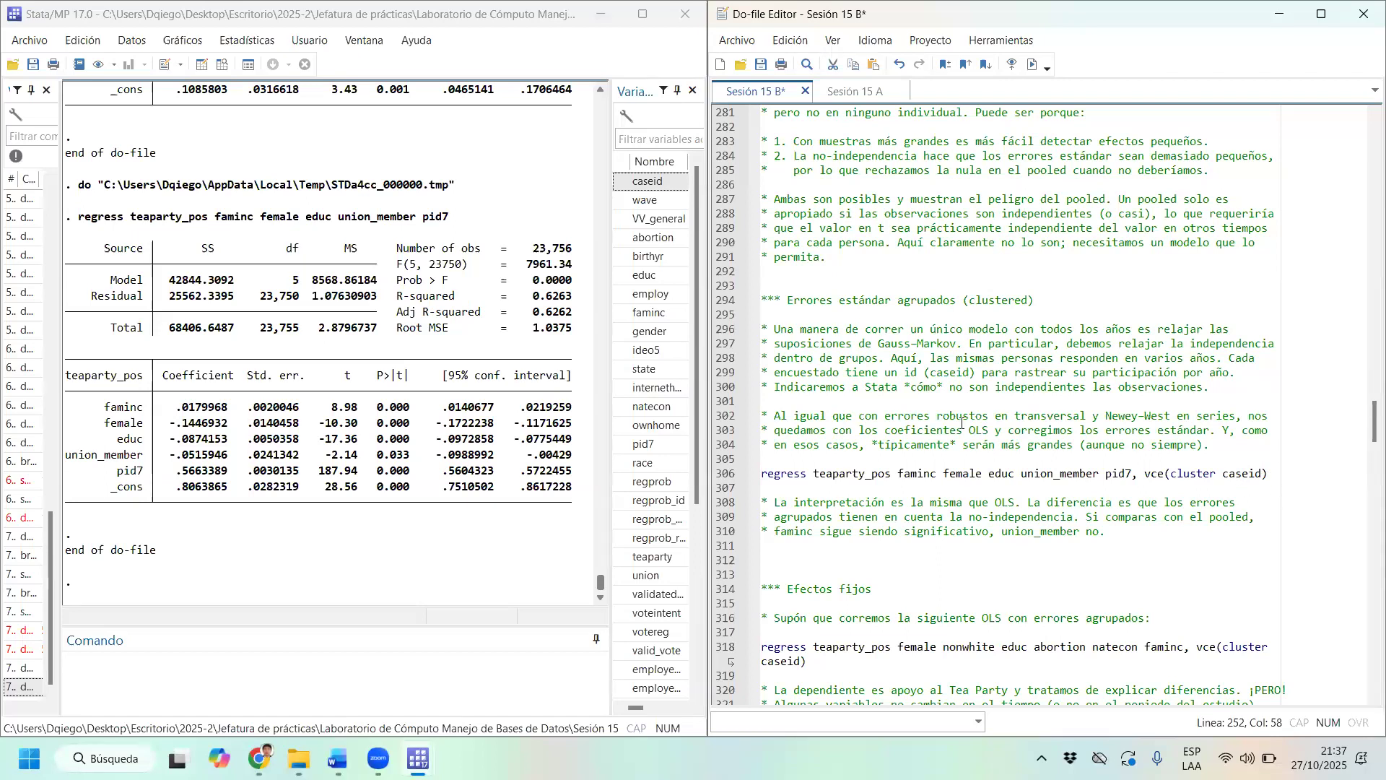
Browse the dataset to examine how caseid repeats across the rows of the first three respondents, and close the browser.
click(225, 68)
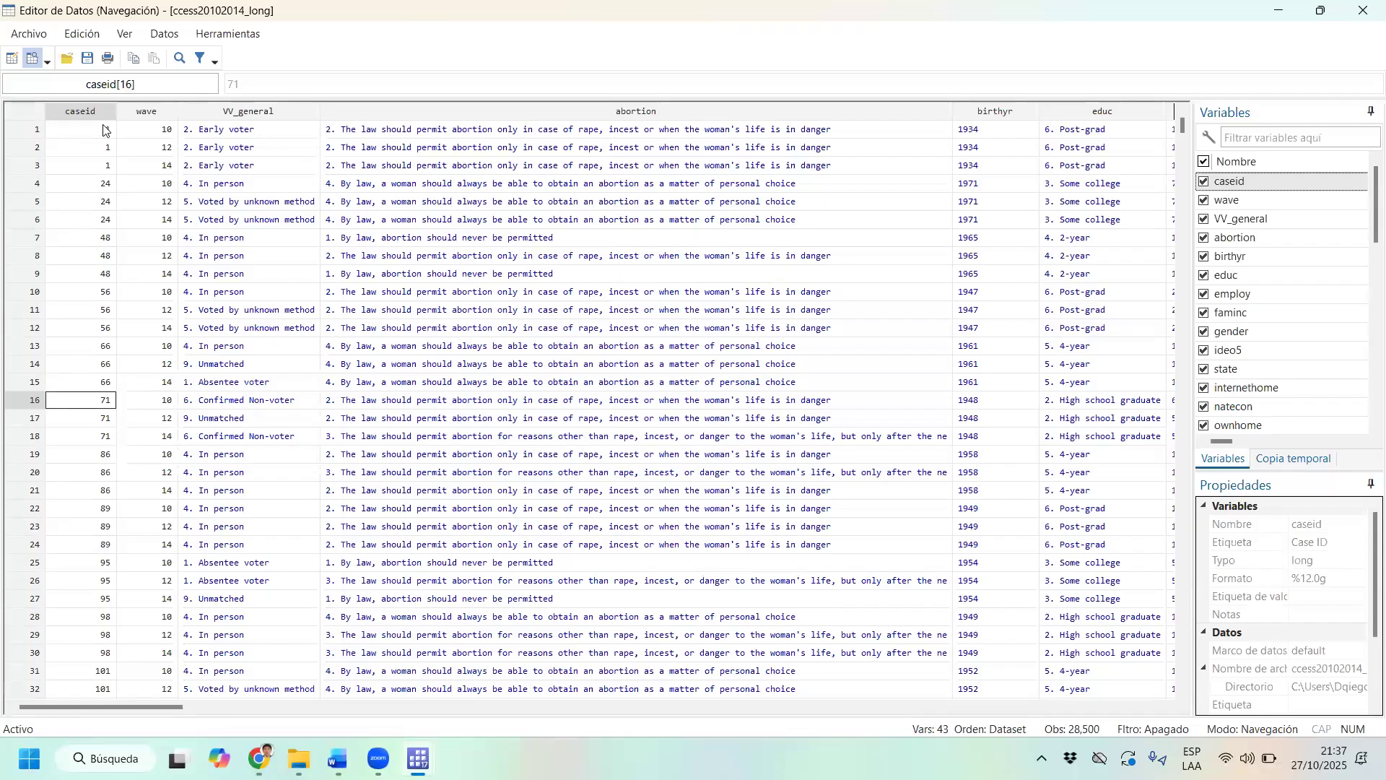
drag(106, 132, 110, 167)
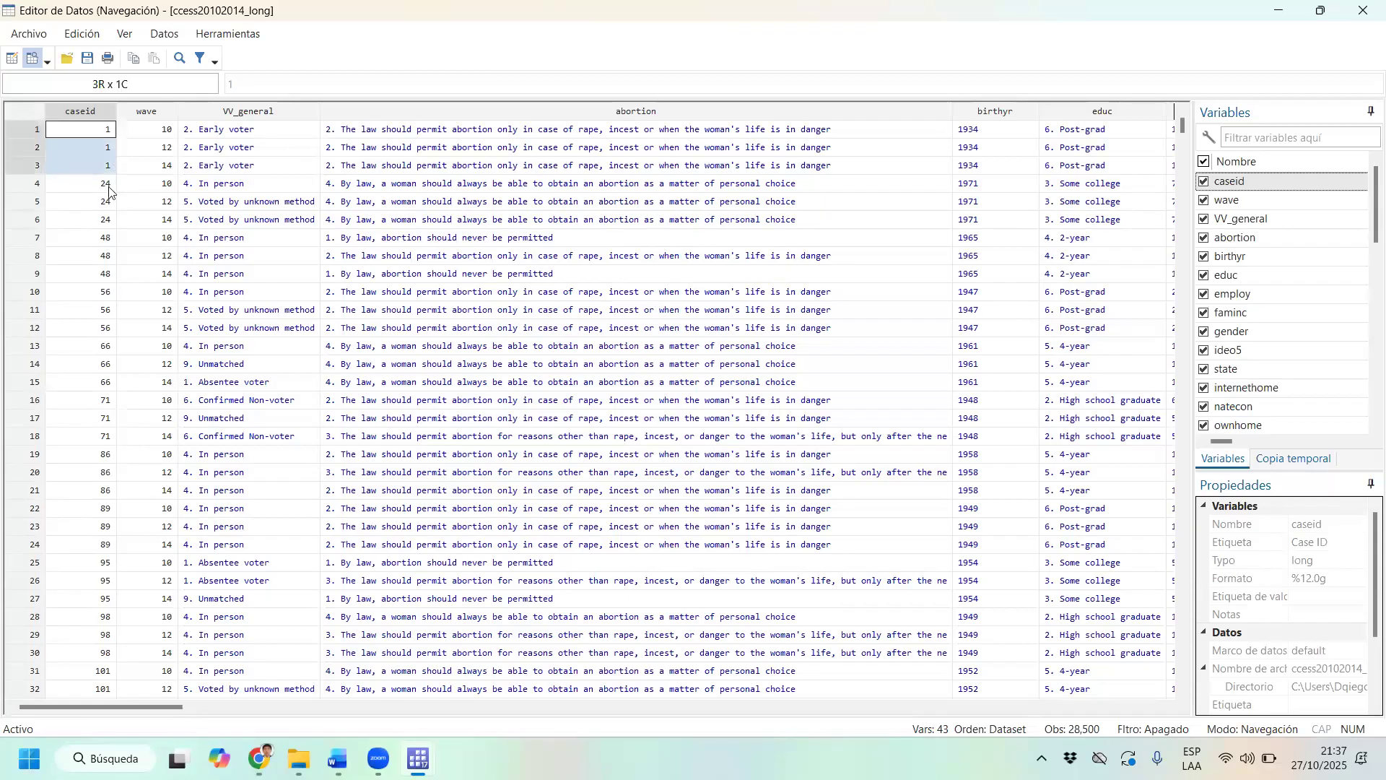
click(107, 131)
drag(106, 132, 109, 163)
drag(102, 187, 108, 278)
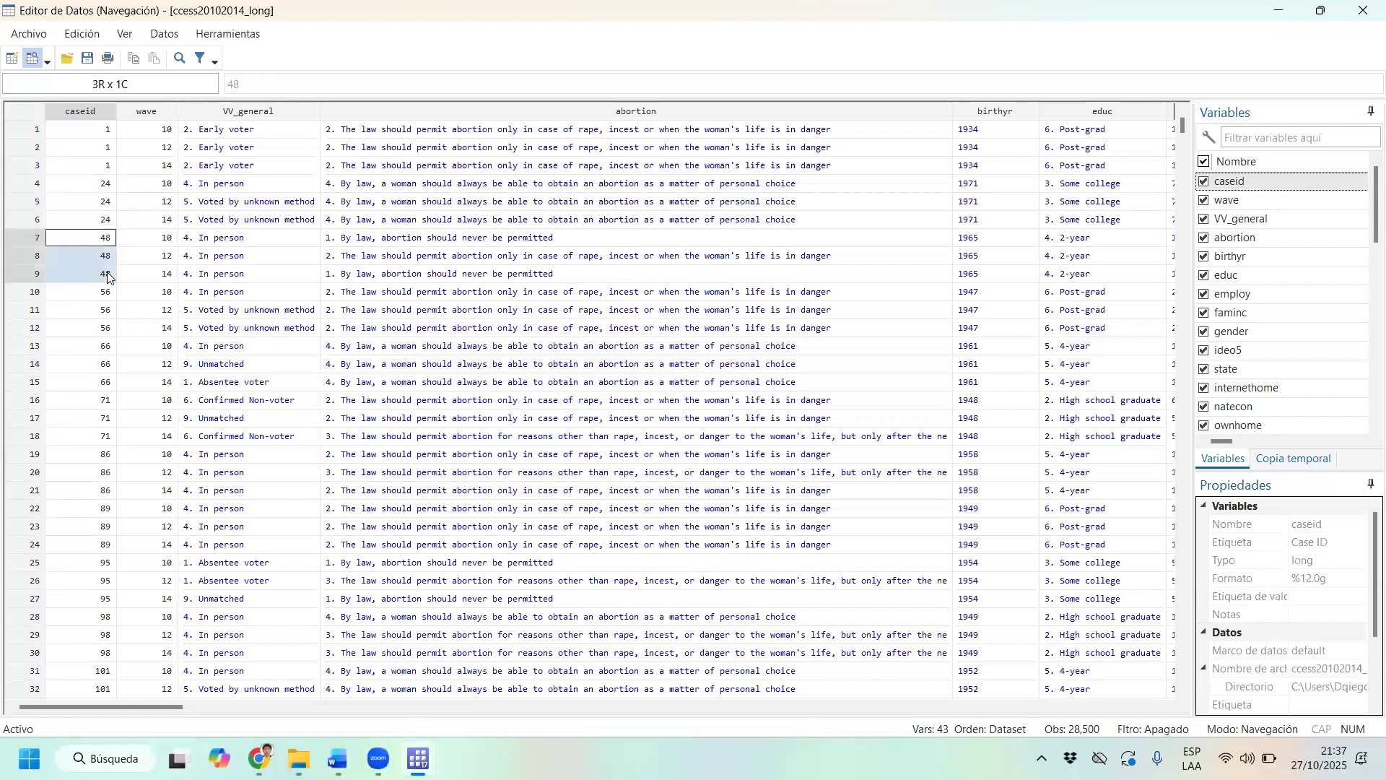
click(1364, 9)
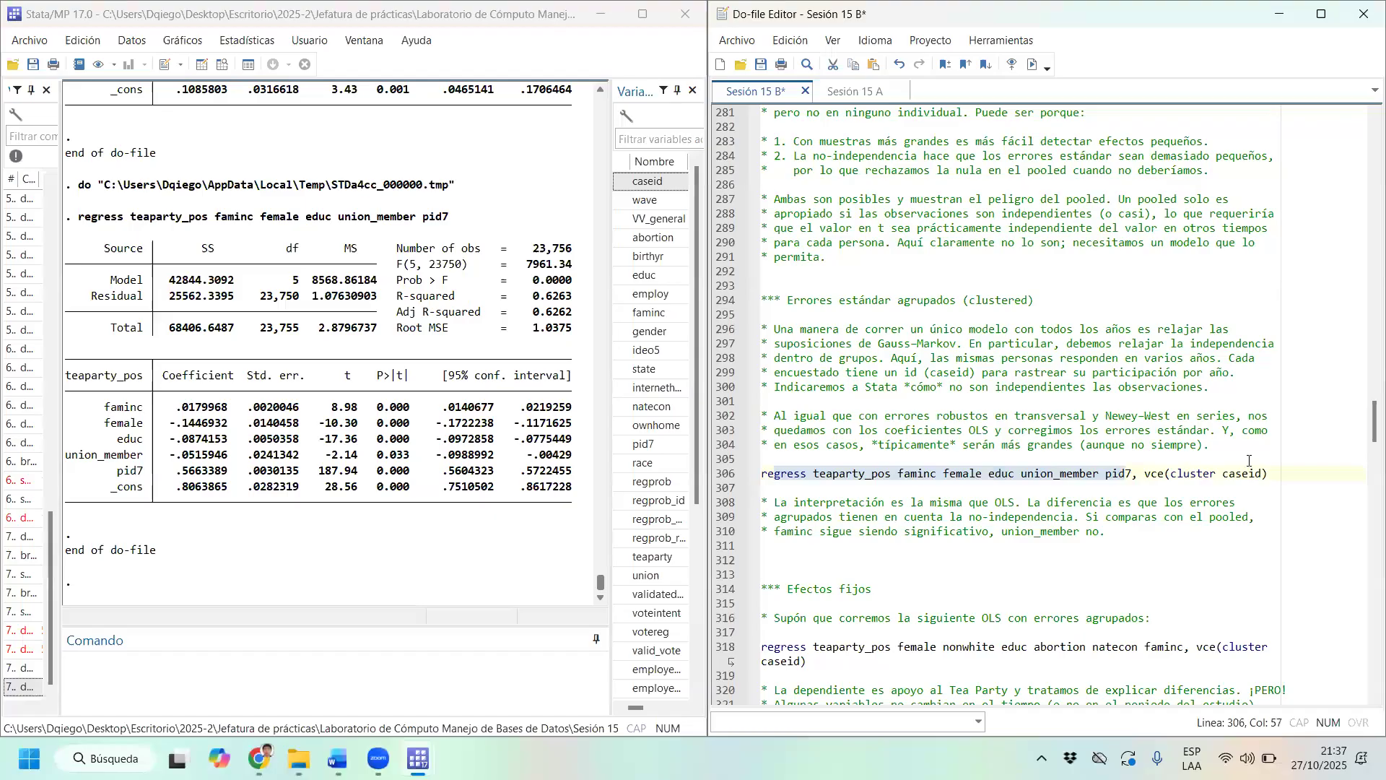
Run the line 306 regression of teaparty_pos with vce(cluster caseid) and check the number of clusters and observations in its output.
drag(1292, 475, 1144, 475)
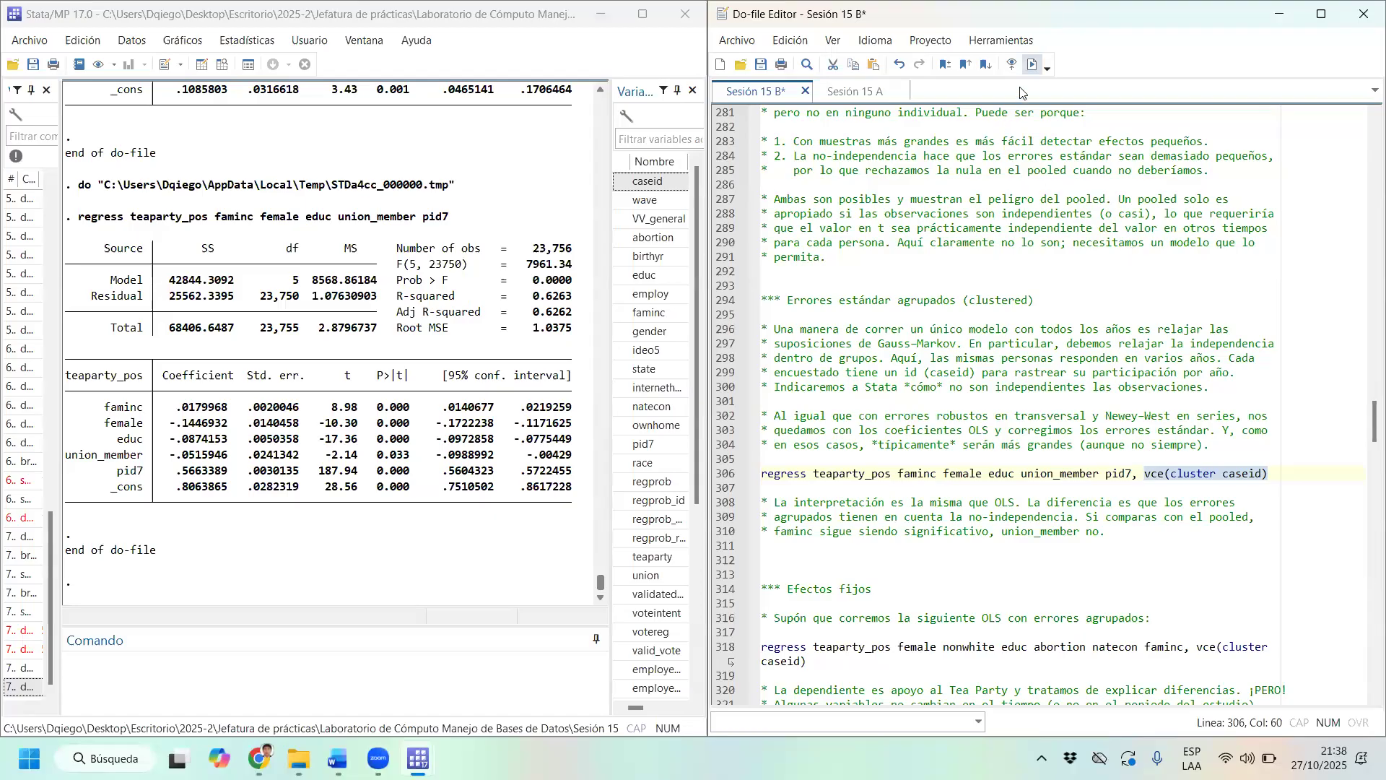
click(1032, 65)
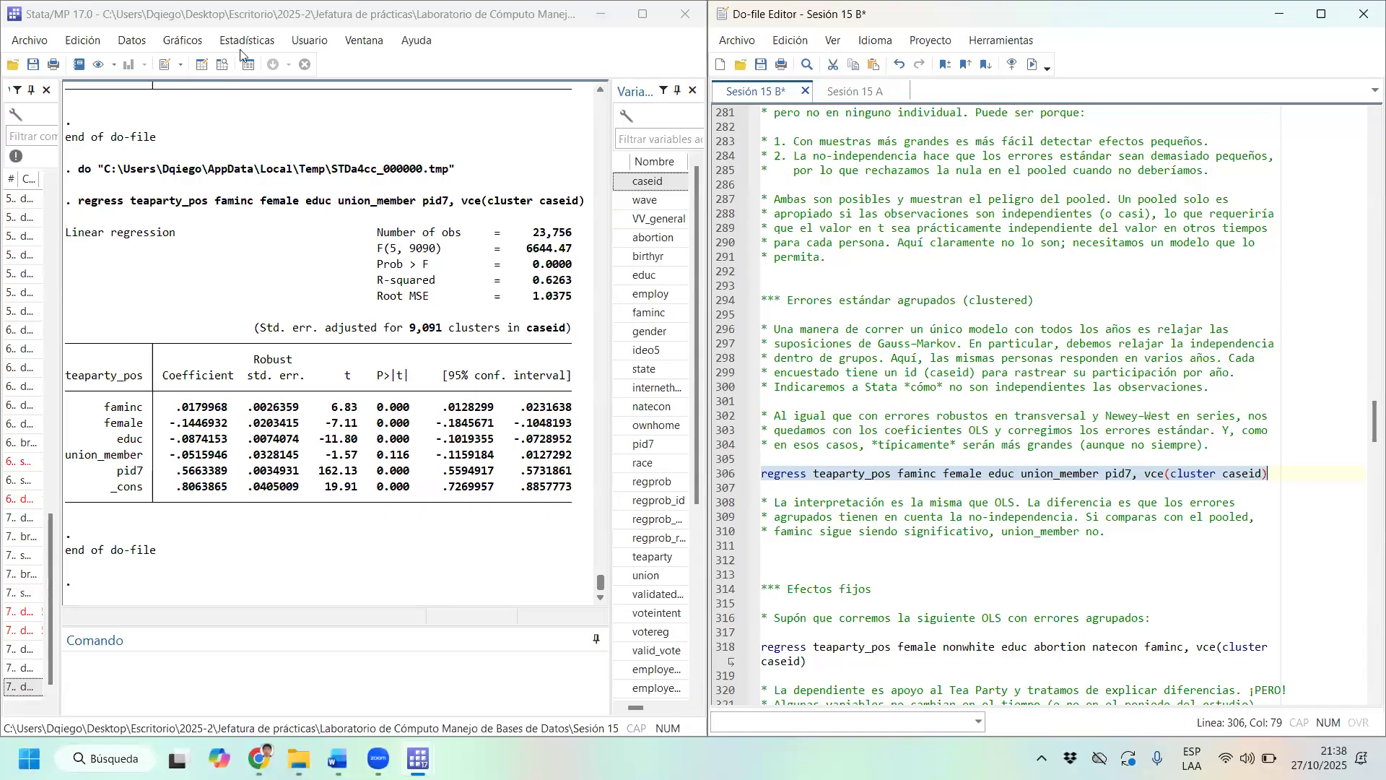
double_click(426, 330)
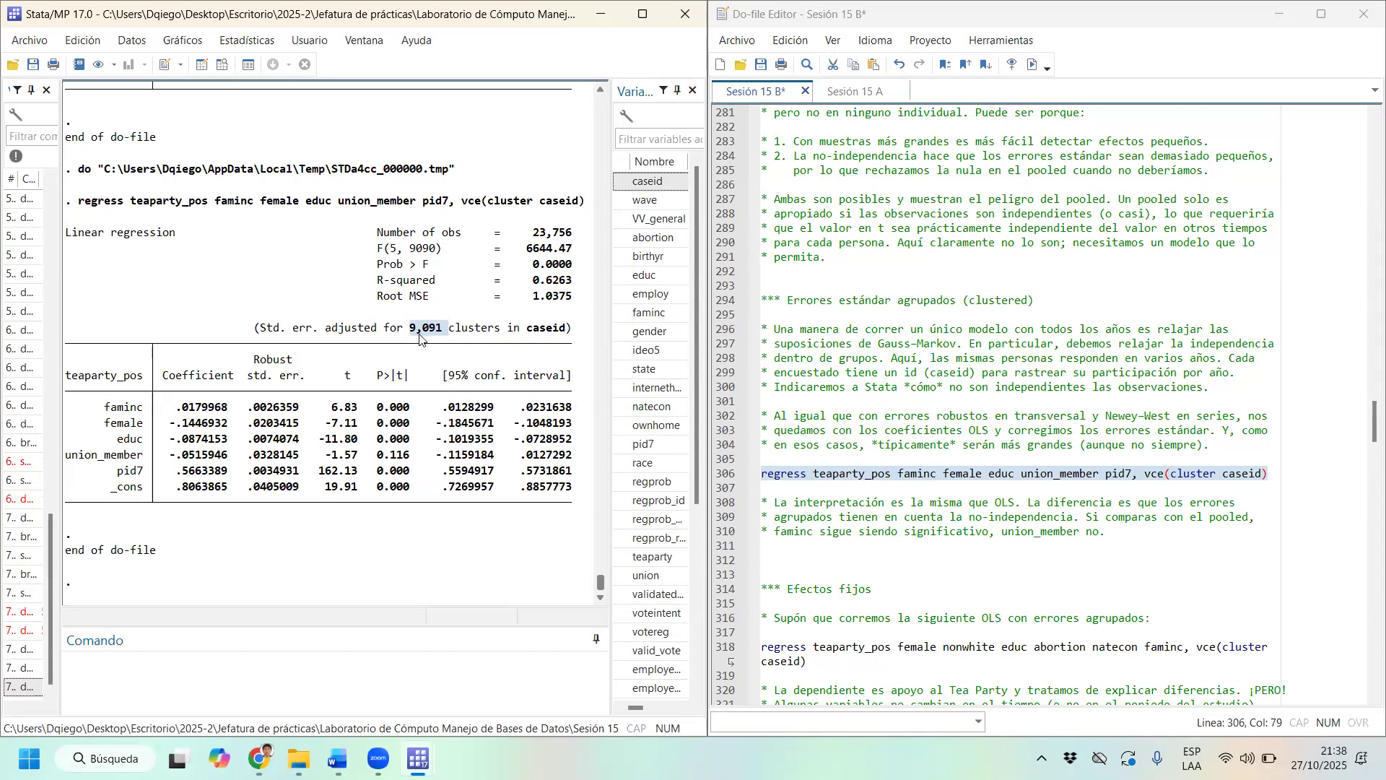
drag(528, 233, 576, 241)
click(453, 317)
drag(1291, 472, 706, 472)
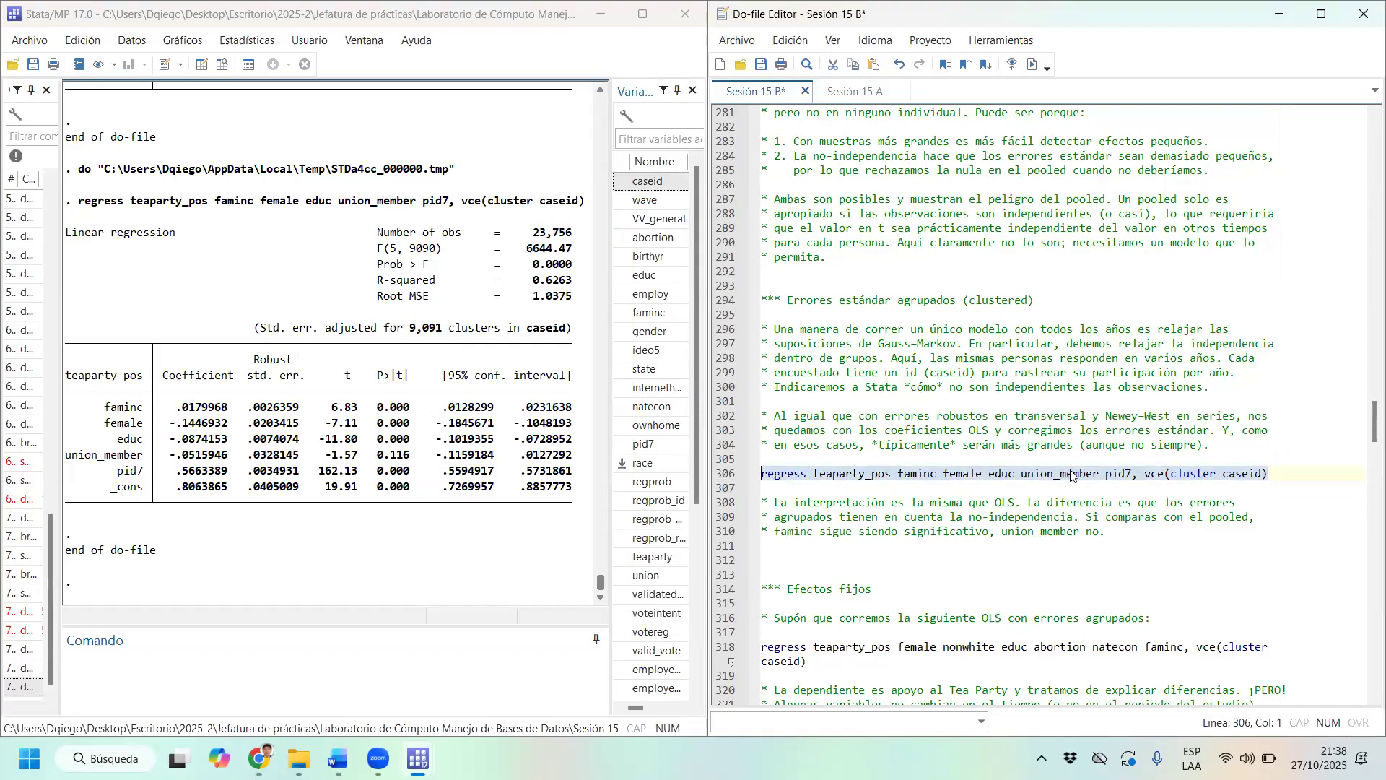
Look through the Efectos fijos section of the do-file up to the xtreg command with the fe option on line 331.
scroll(1071, 474, down, 5)
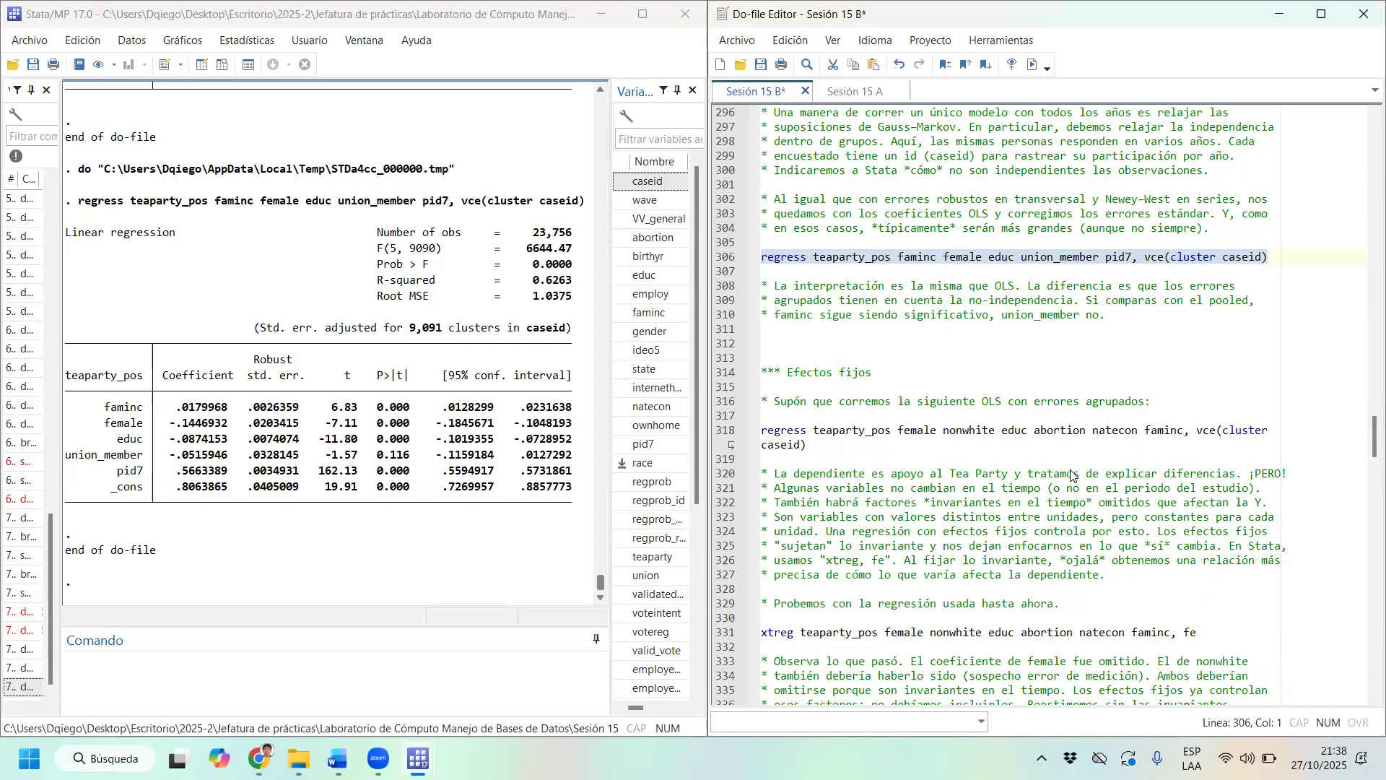
drag(875, 371, 758, 371)
scroll(1032, 397, down, 5)
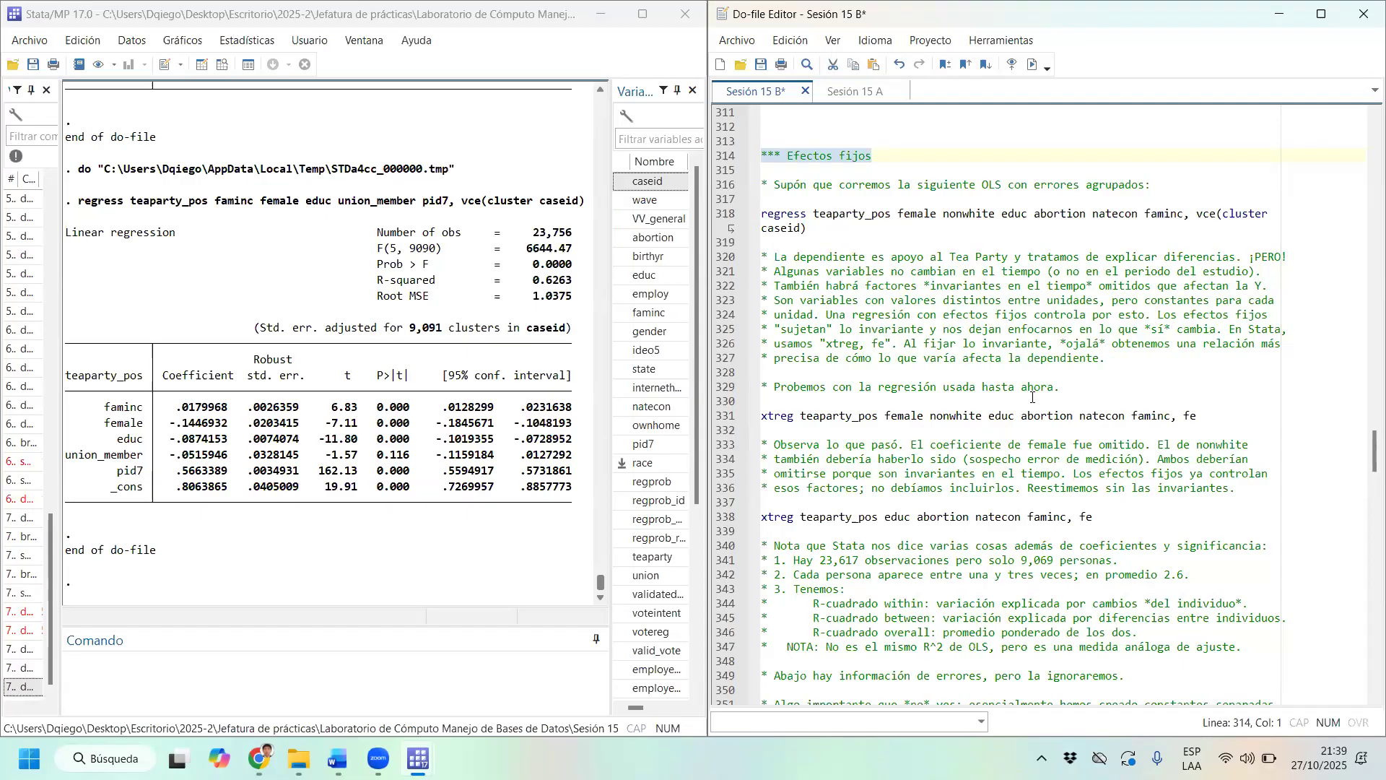
scroll(1025, 376, down, 4)
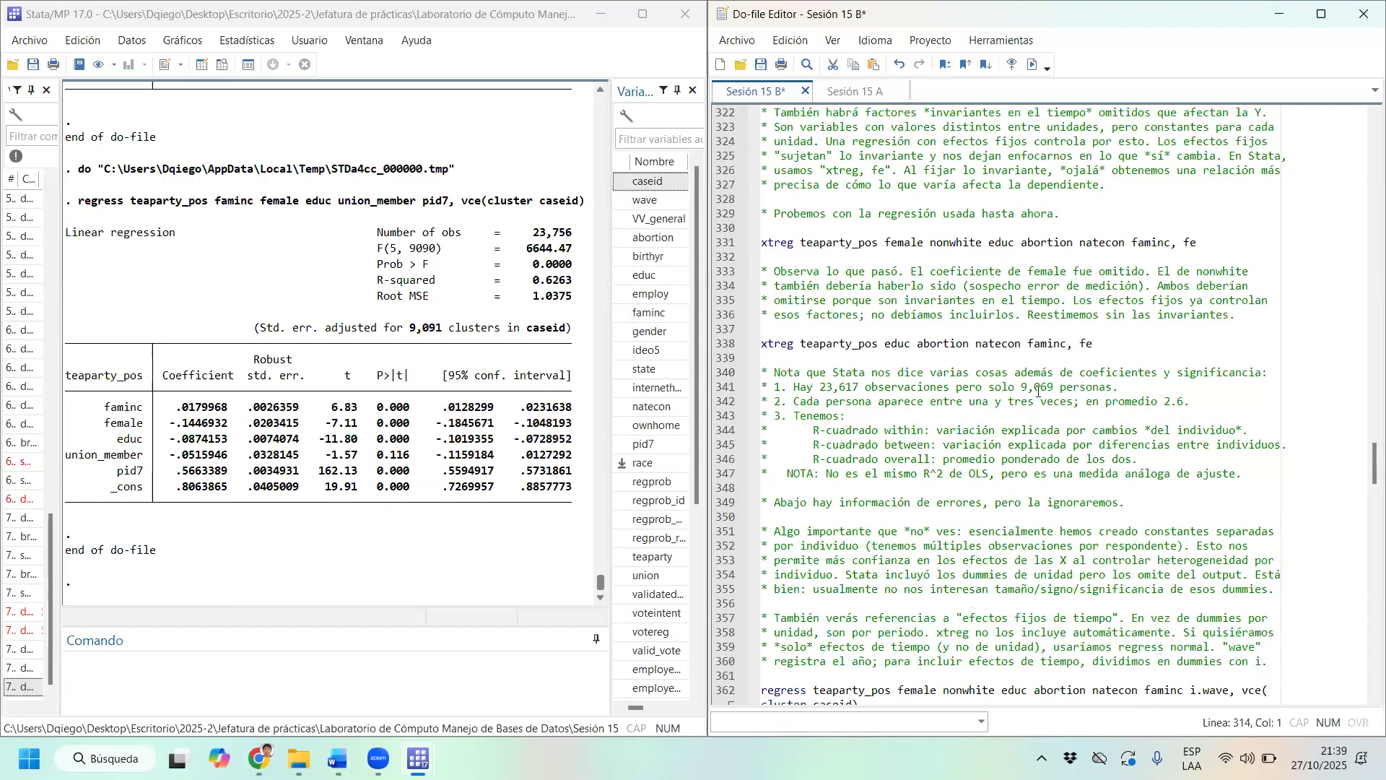
drag(793, 242, 773, 244)
click(775, 243)
drag(777, 243, 763, 244)
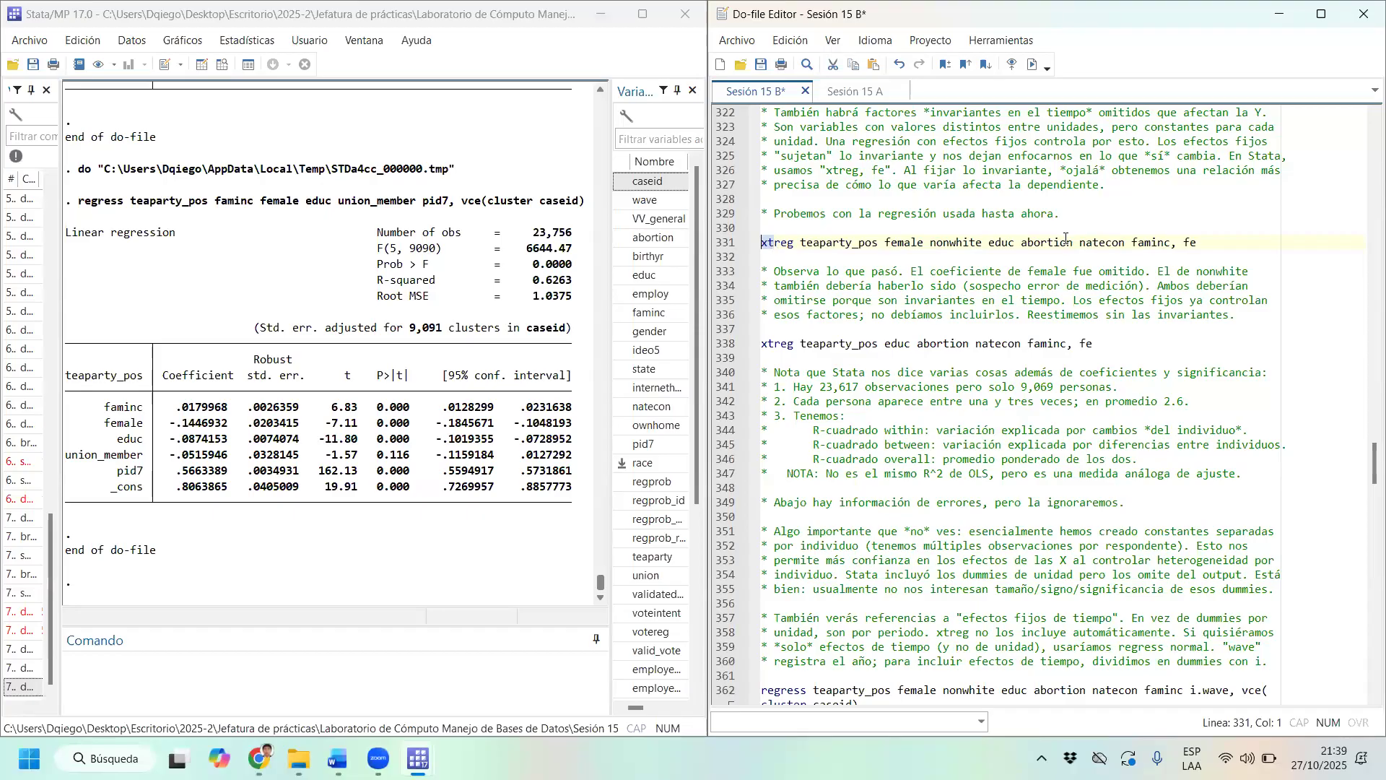
Open the help page for the xtreg command with help xtreg.
click(378, 659)
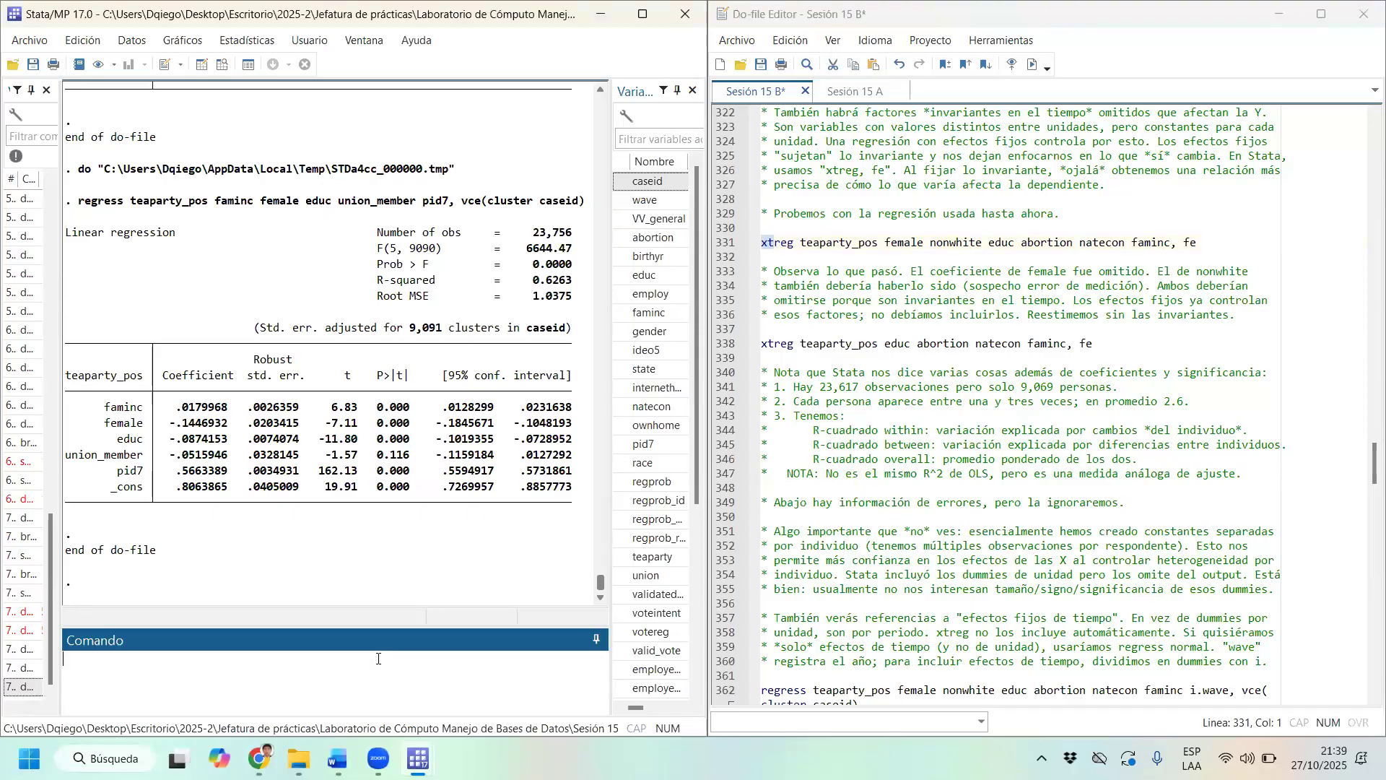
text(help xtreg)
key(Return)
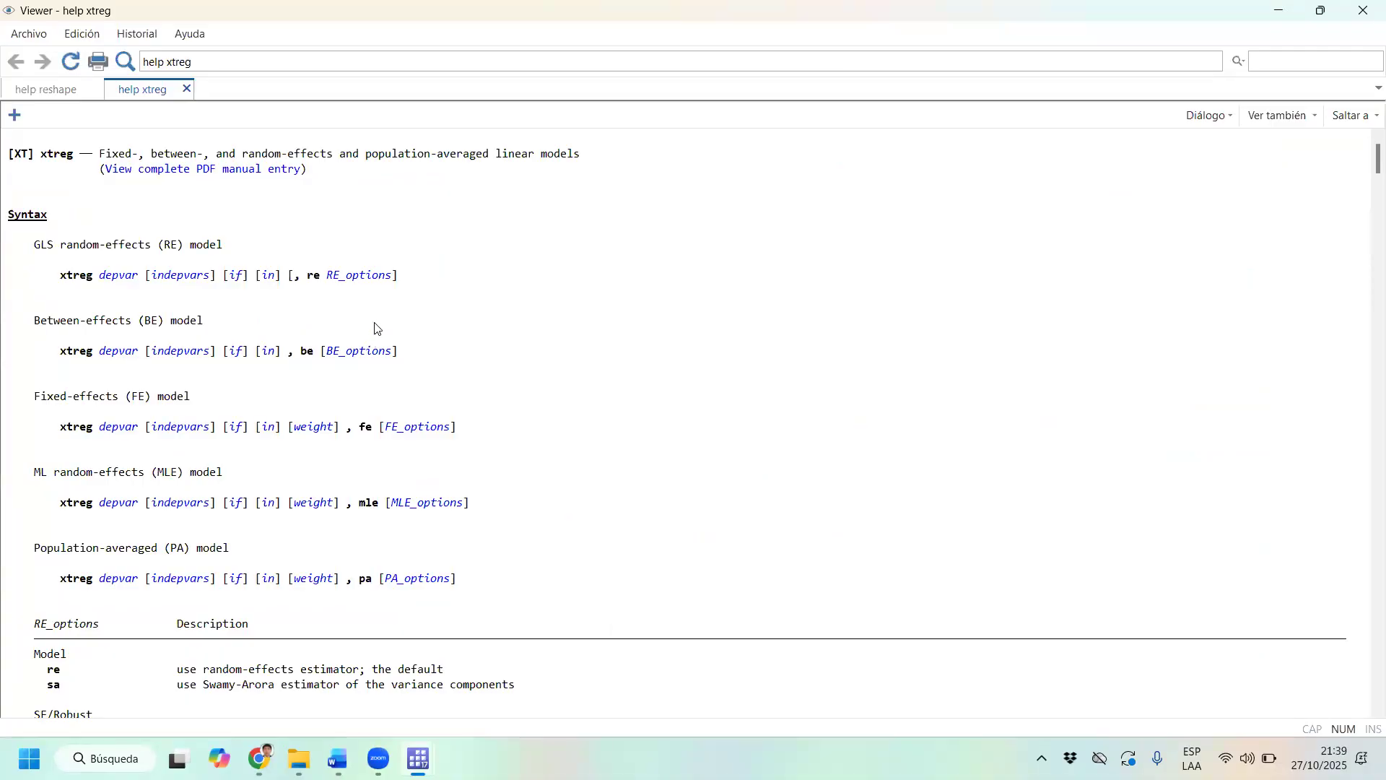
Examine the random-, between-, fixed-effects, MLE and population-averaged model syntax in the xtreg help, and leave the help viewer.
drag(129, 281, 33, 251)
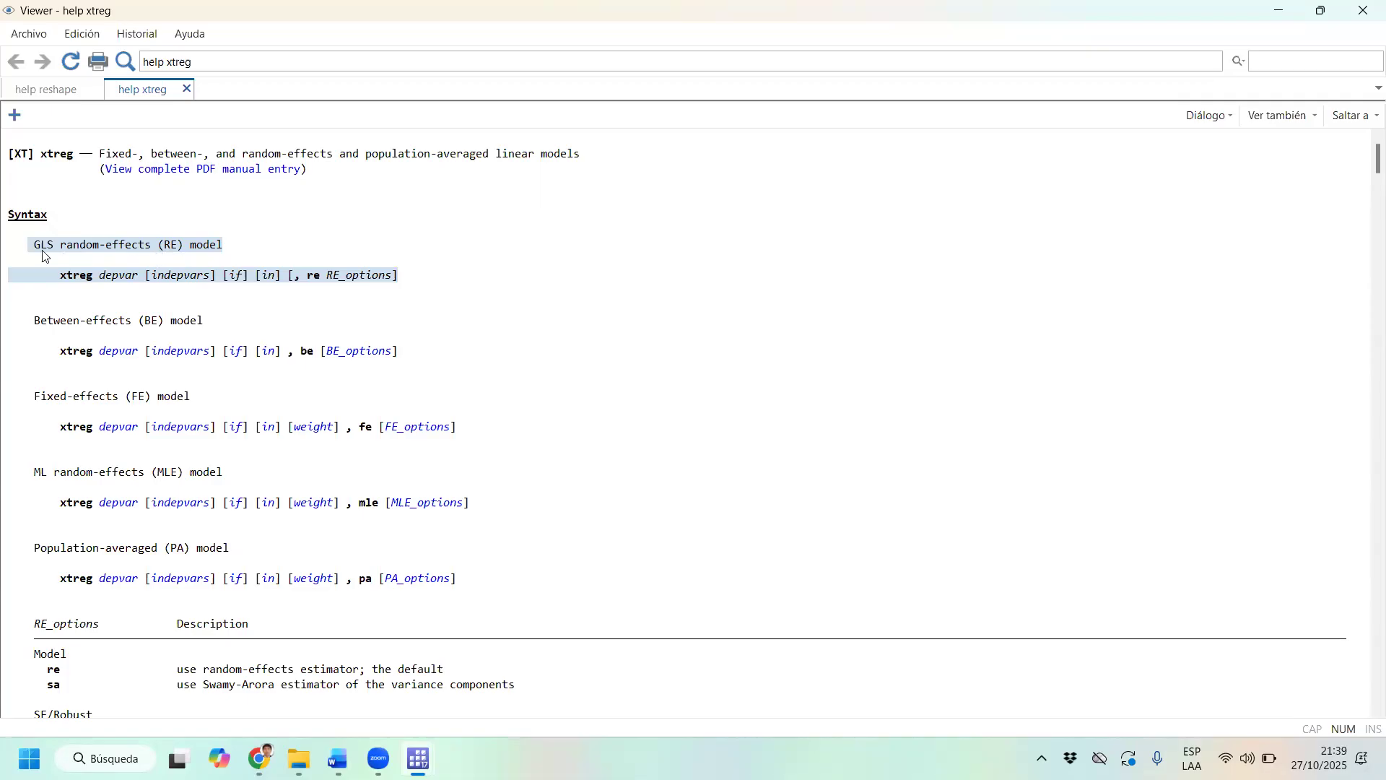
drag(213, 322, 24, 329)
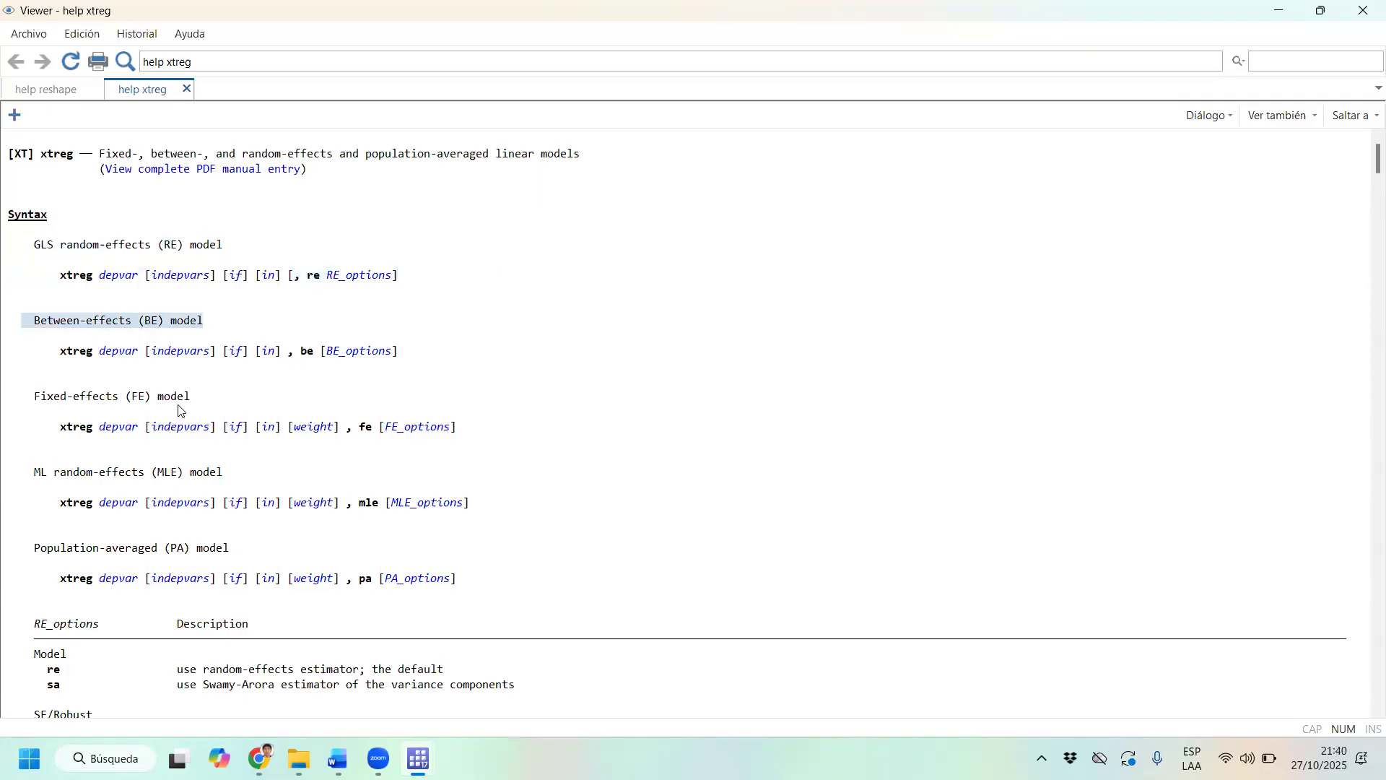
drag(214, 399, 17, 405)
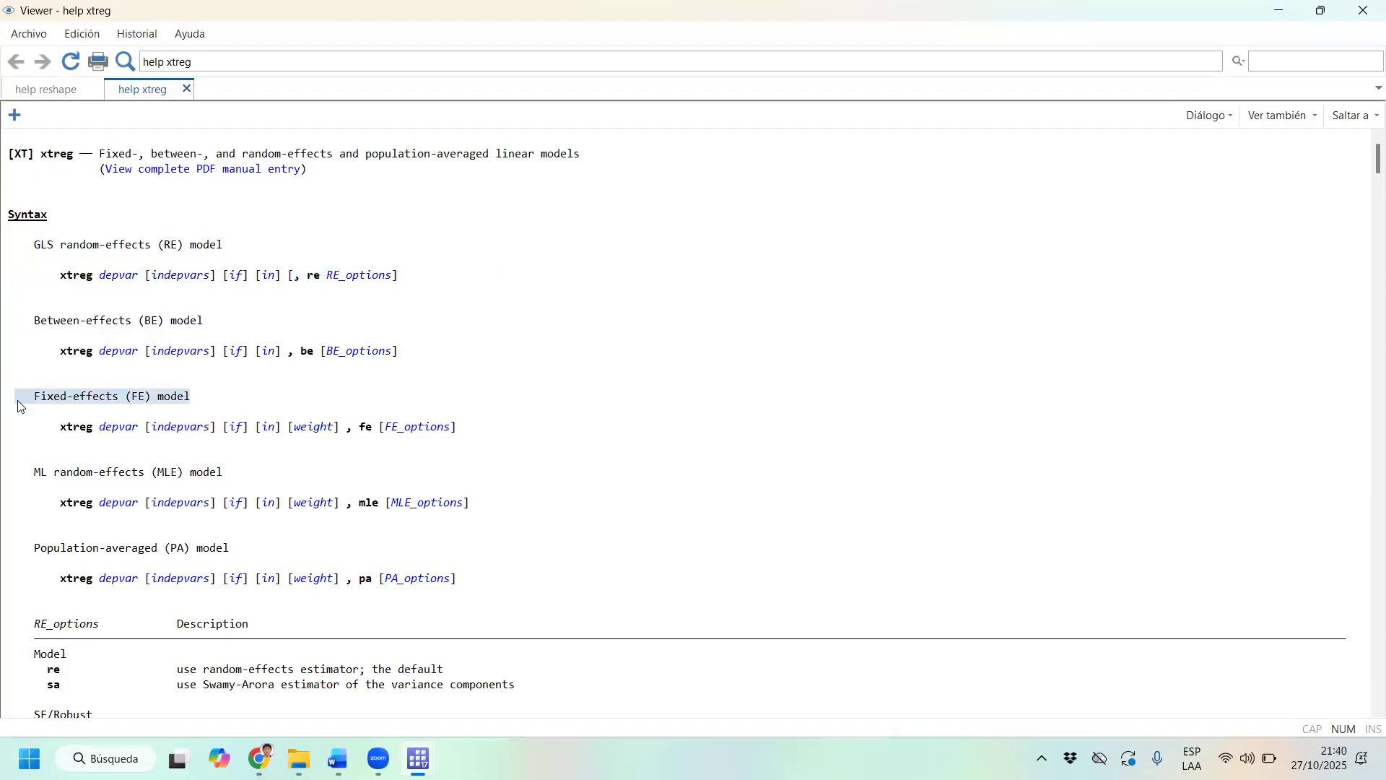
drag(223, 474, 24, 480)
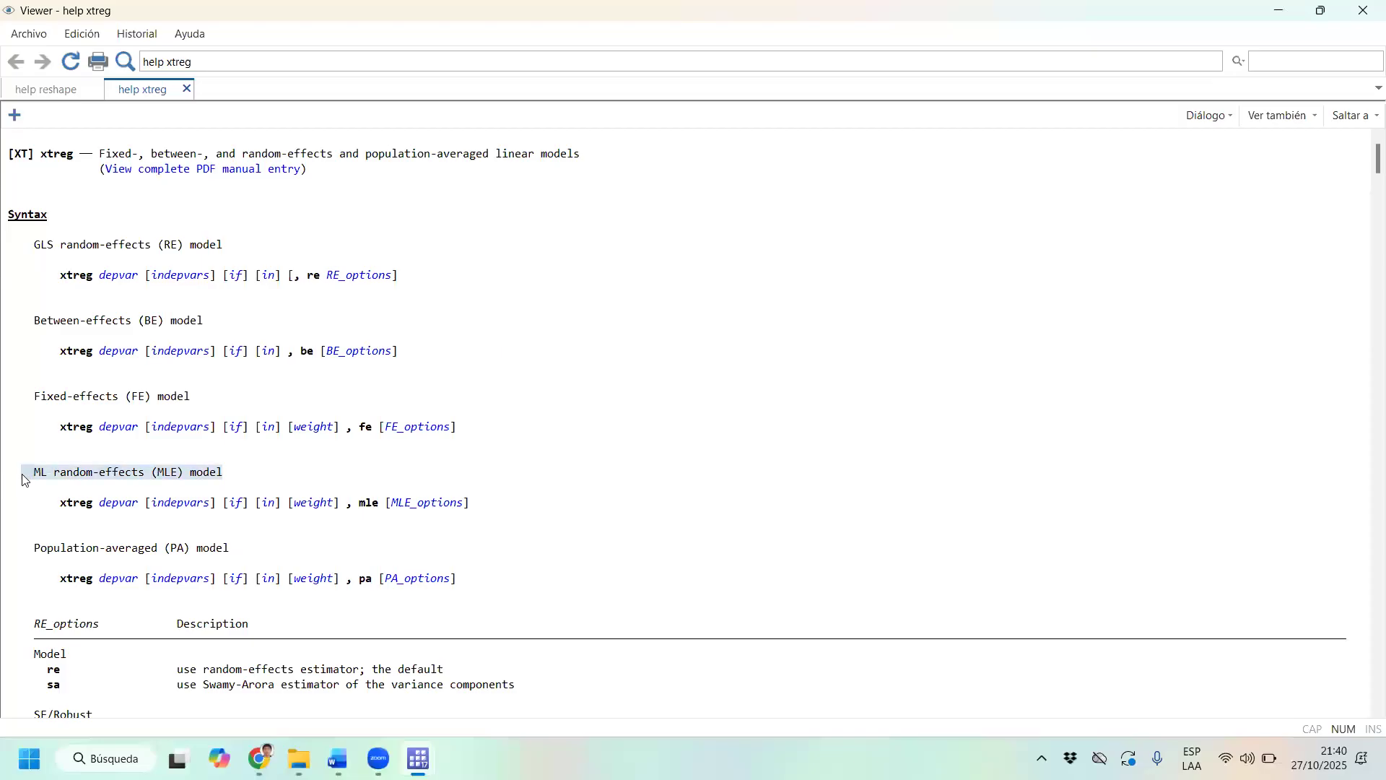
click(49, 564)
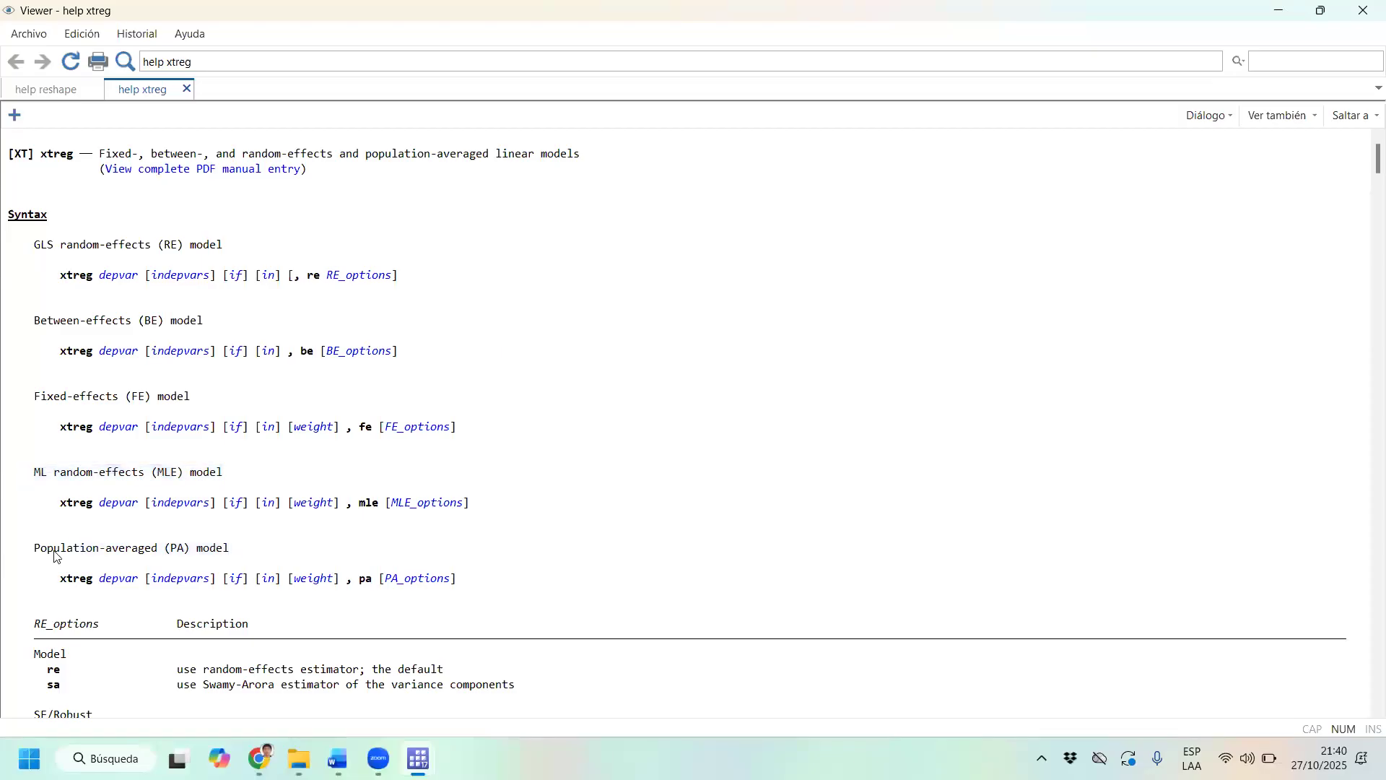
triple_click(35, 551)
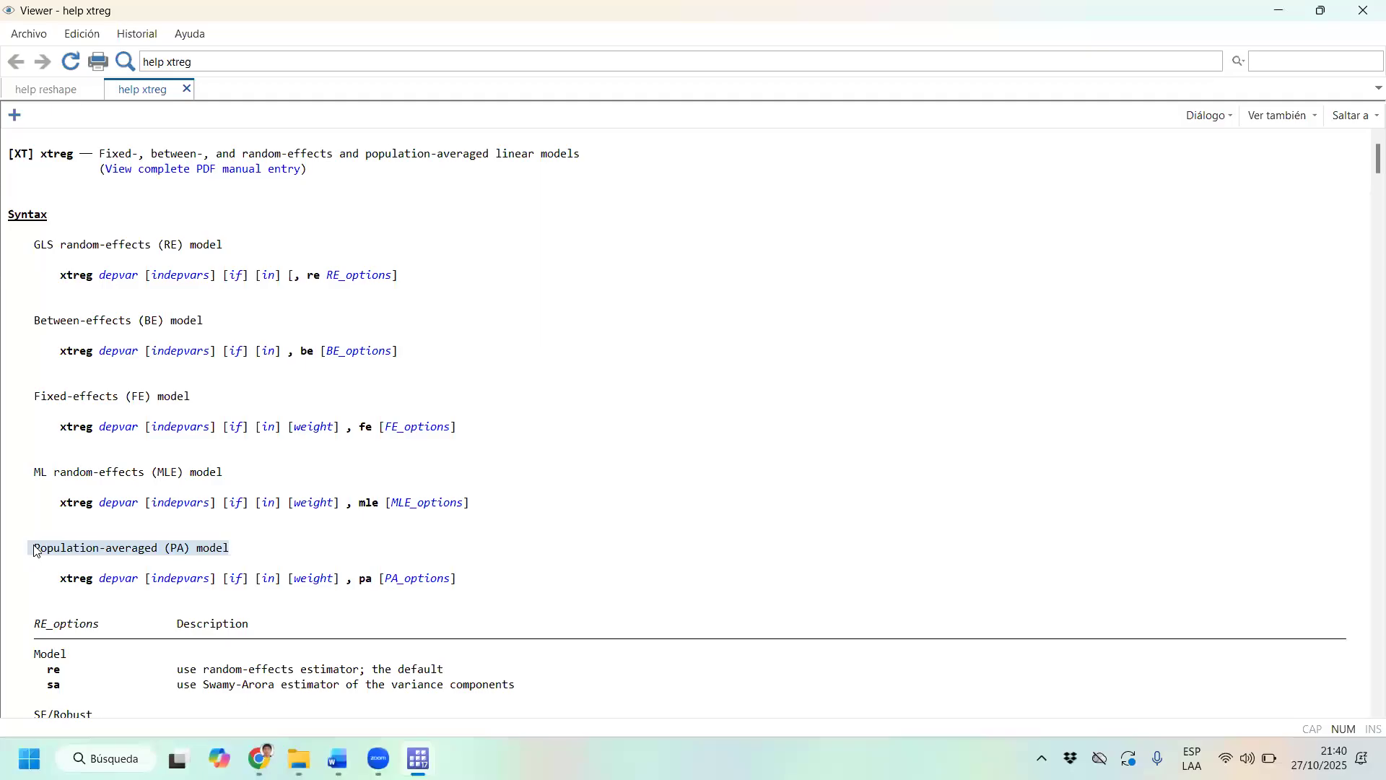
scroll(659, 530, down, 1)
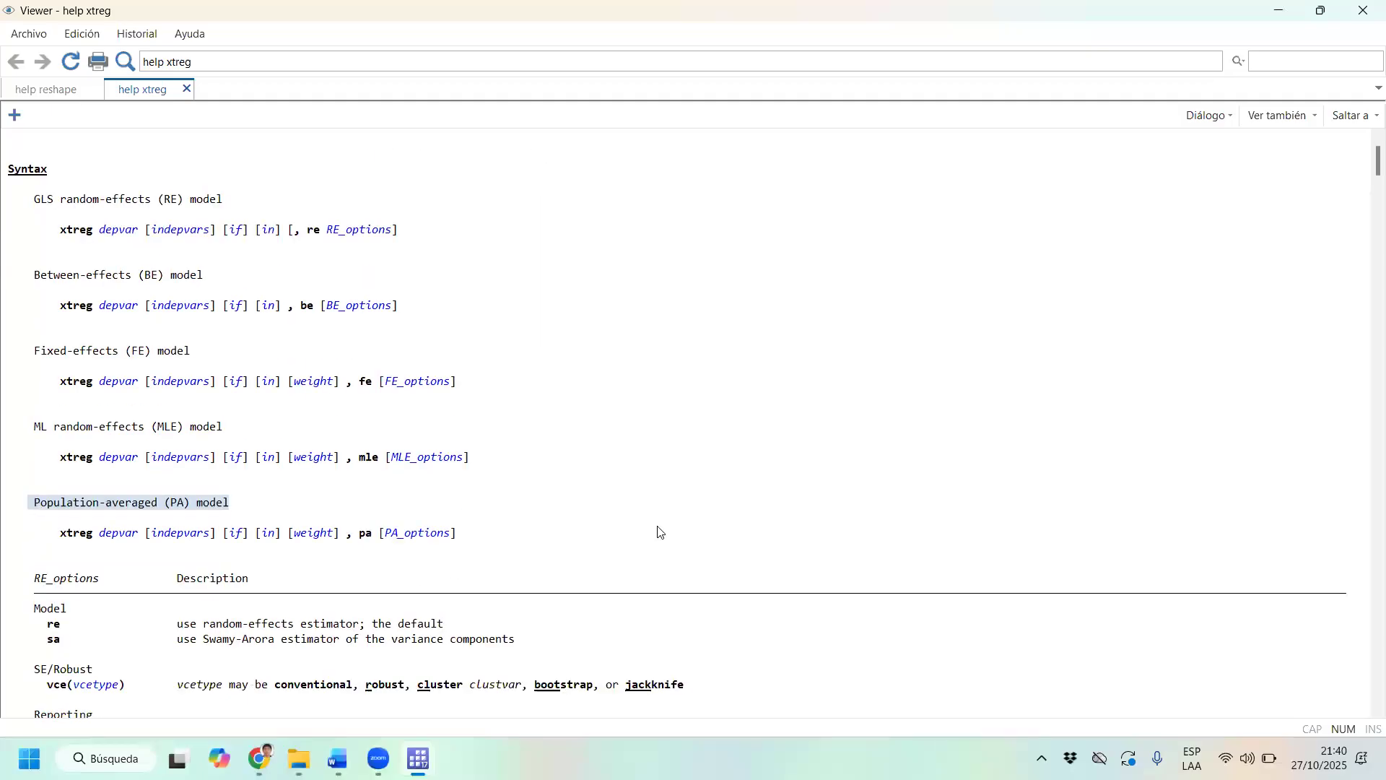
scroll(659, 532, down, 3)
scroll(659, 532, up, 4)
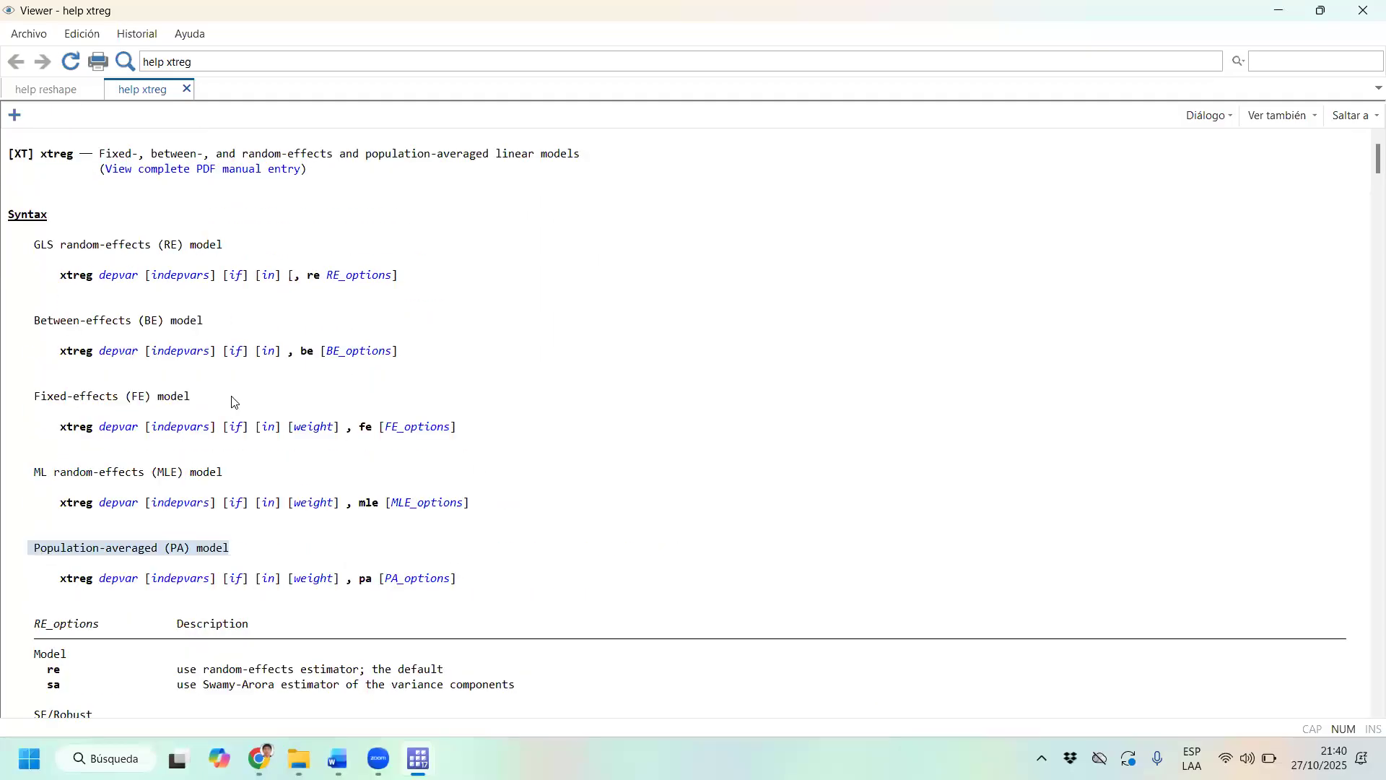
drag(15, 320, 514, 440)
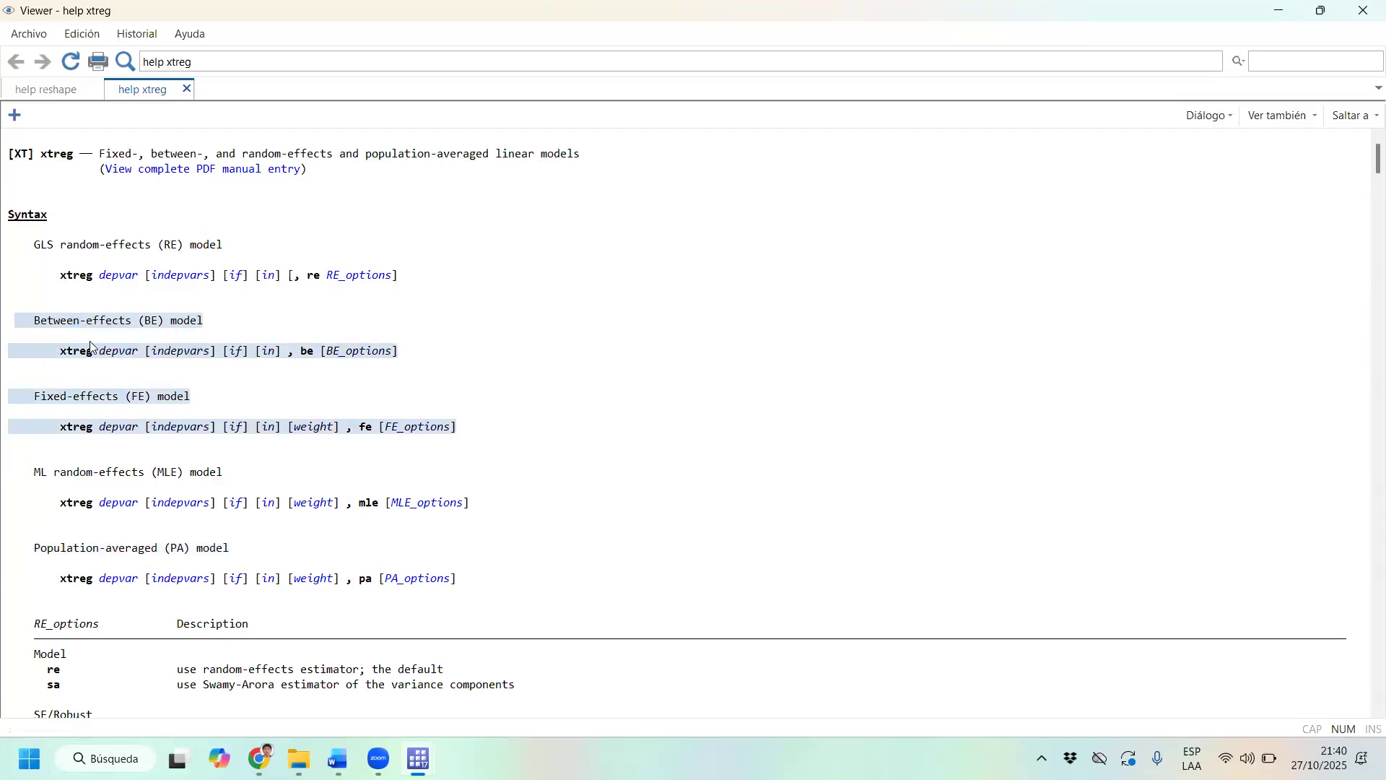
drag(505, 436, 124, 428)
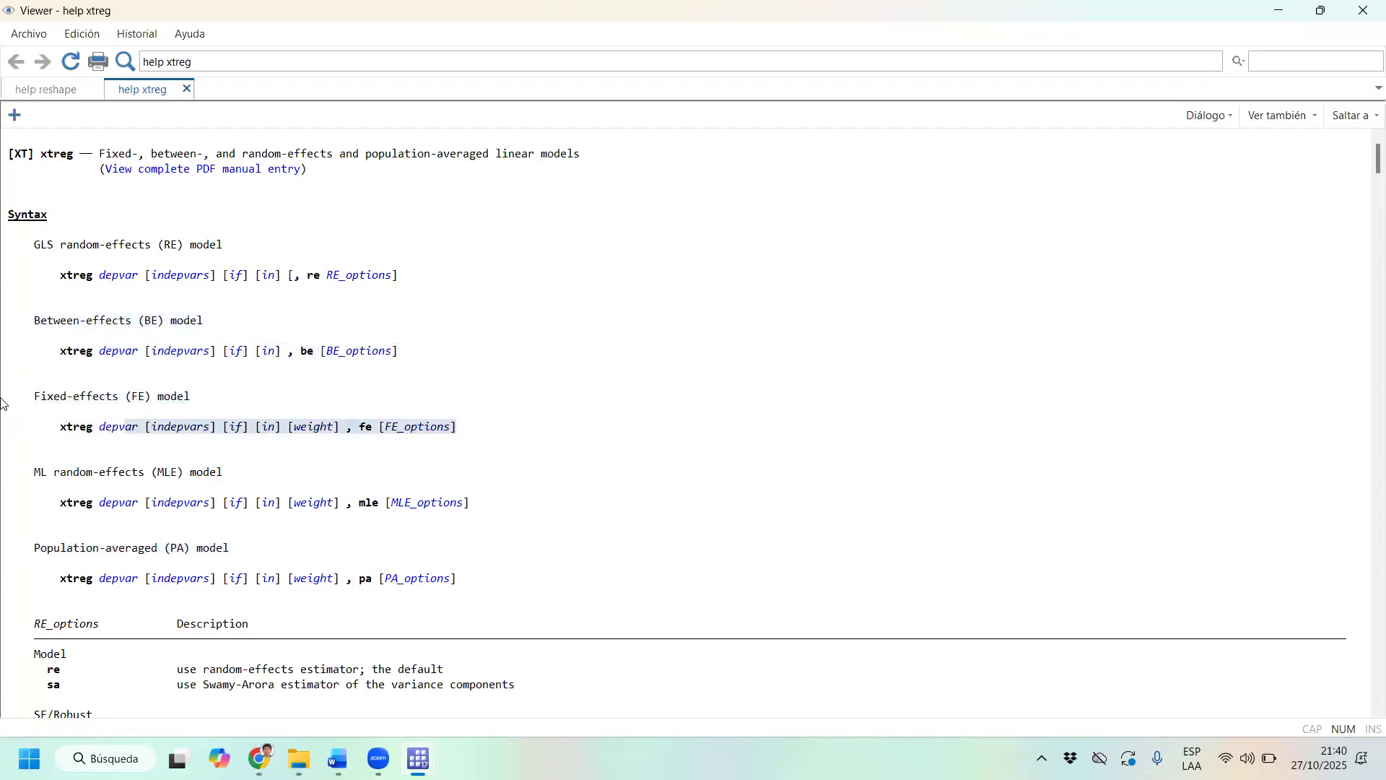
drag(3, 403, 2, 383)
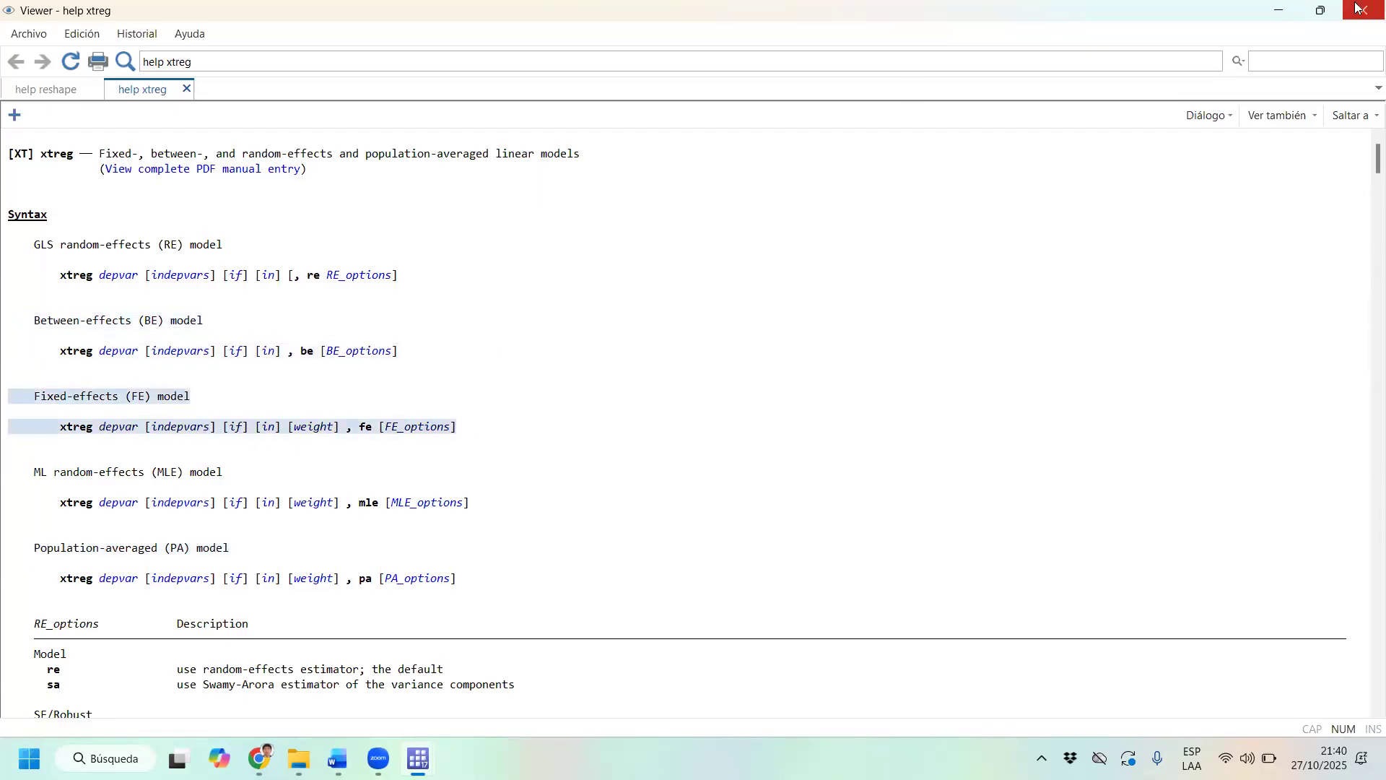
click(1277, 20)
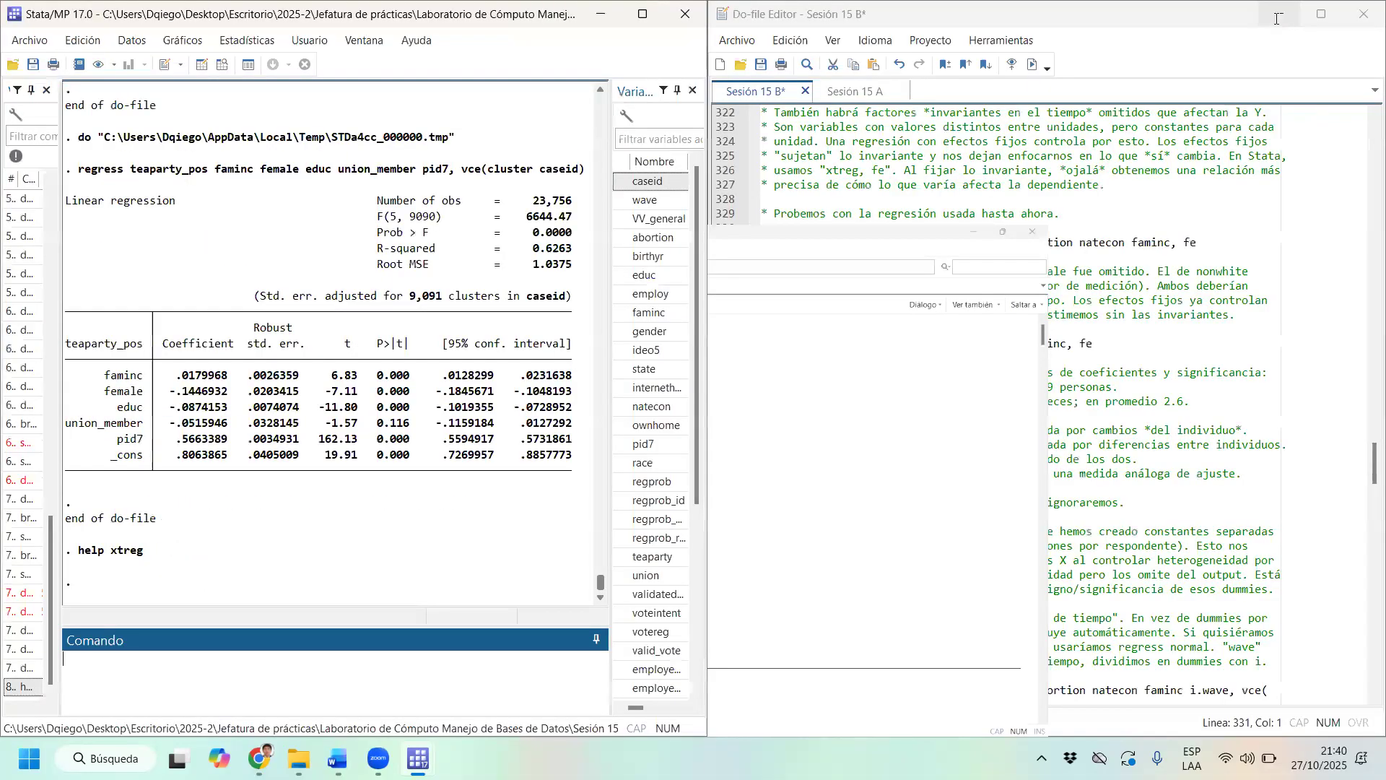
Run the line 331 xtreg of teaparty_pos on female, nonwhite, educ, abortion, natecon and faminc with fe, and widen the results area.
double_click(775, 244)
drag(1200, 243, 1172, 243)
click(1202, 242)
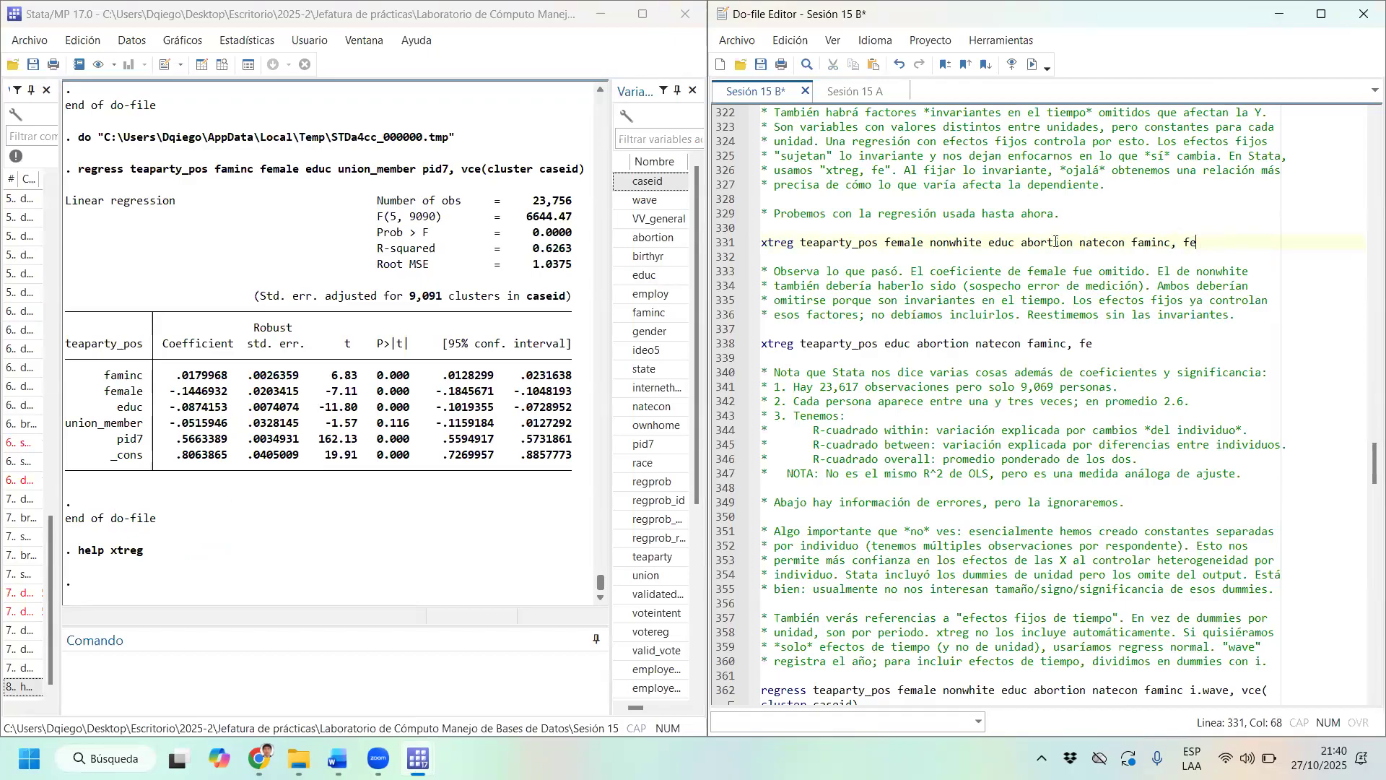
click(1033, 64)
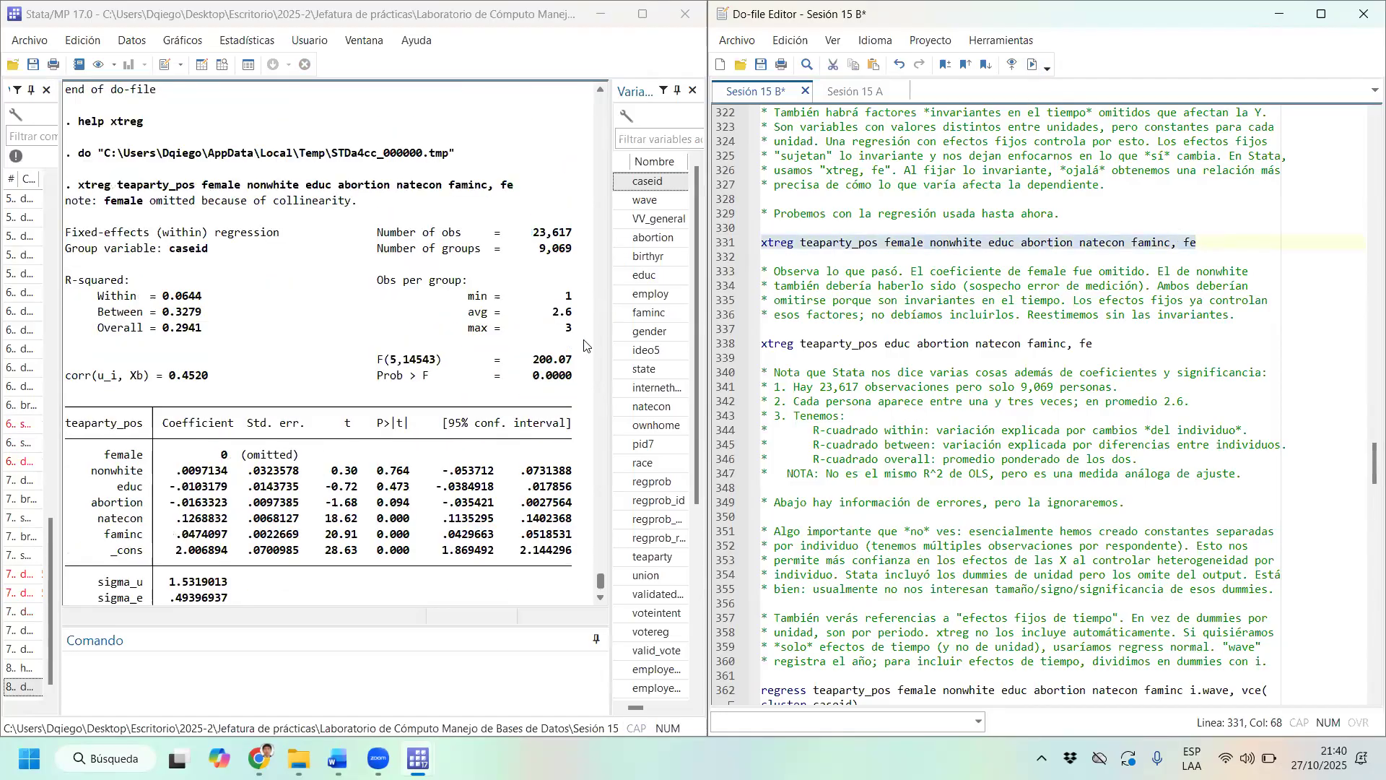
drag(609, 341, 656, 343)
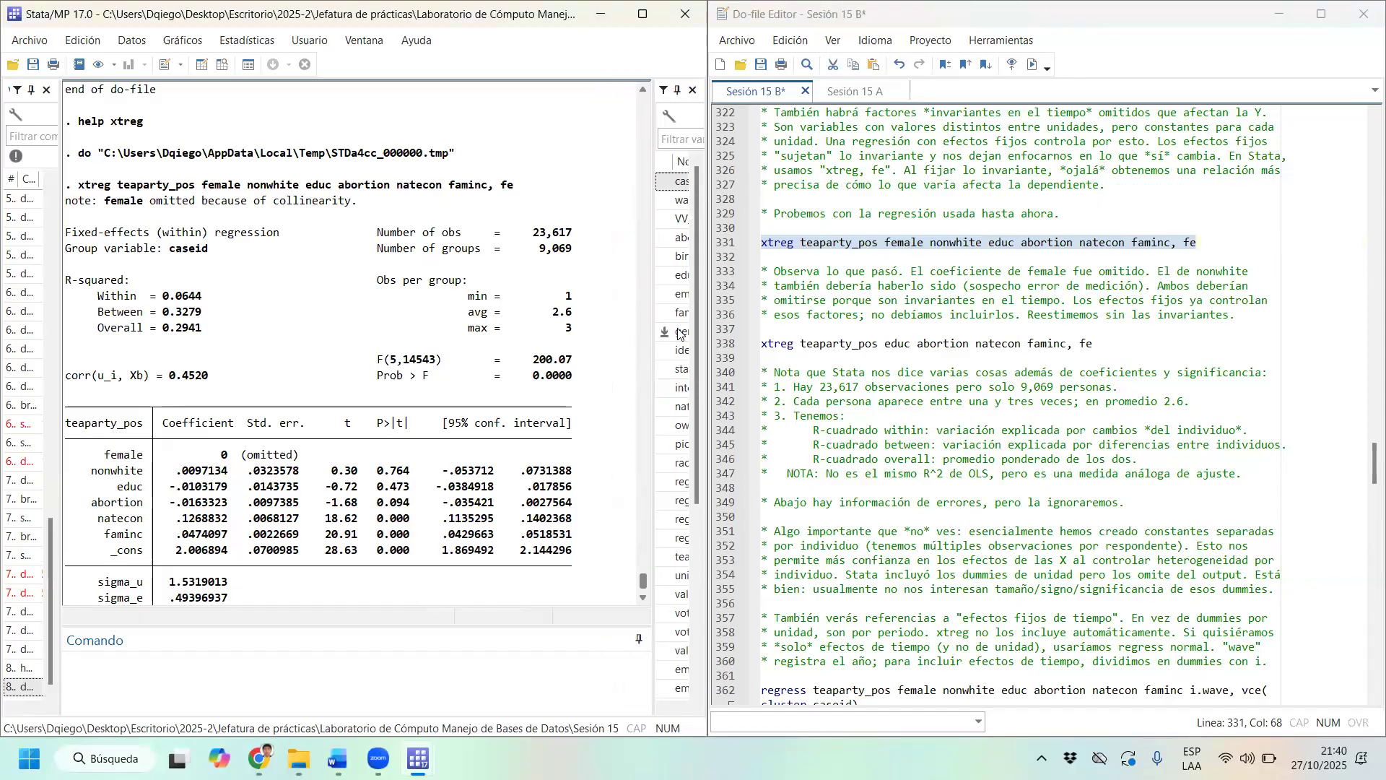
Examine the within, between and overall R-squared values in the fixed-effects output.
drag(169, 319, 126, 282)
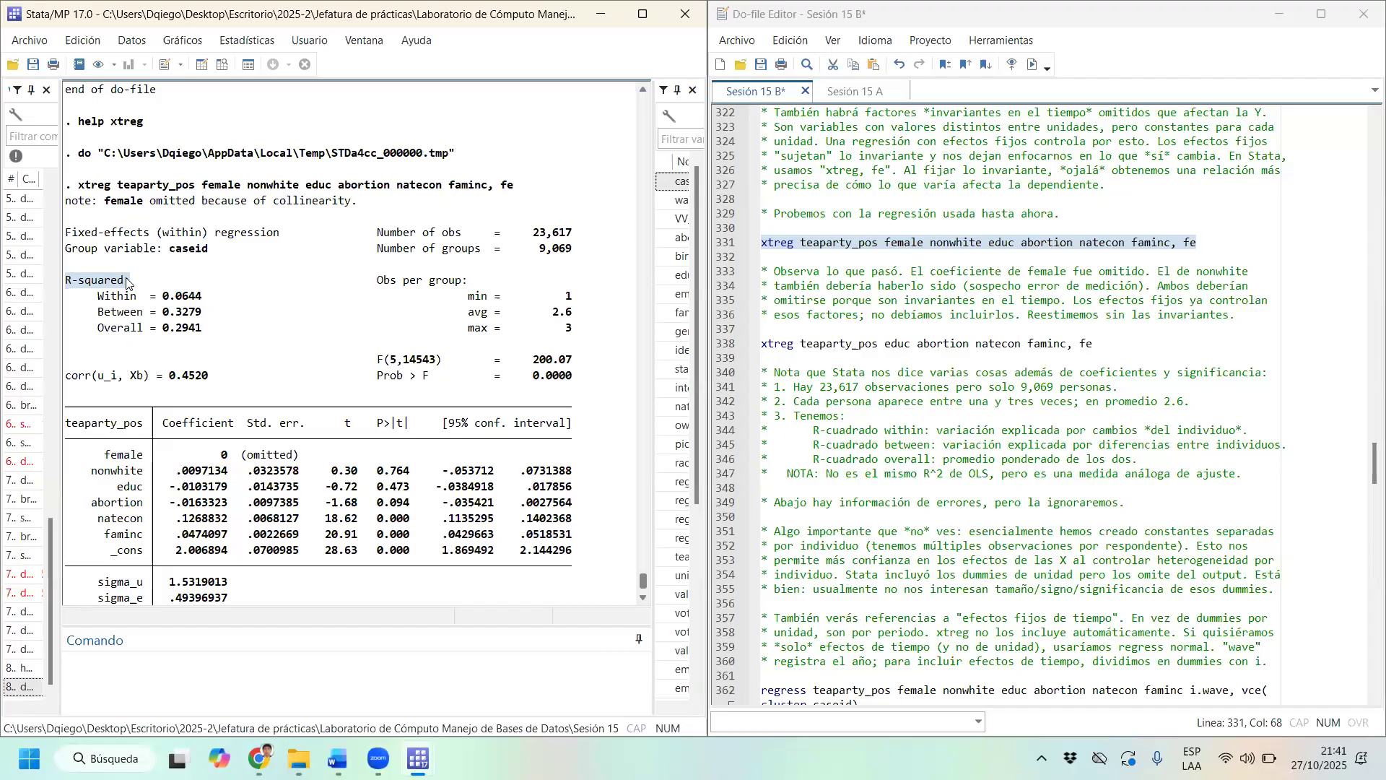
drag(126, 281, 102, 303)
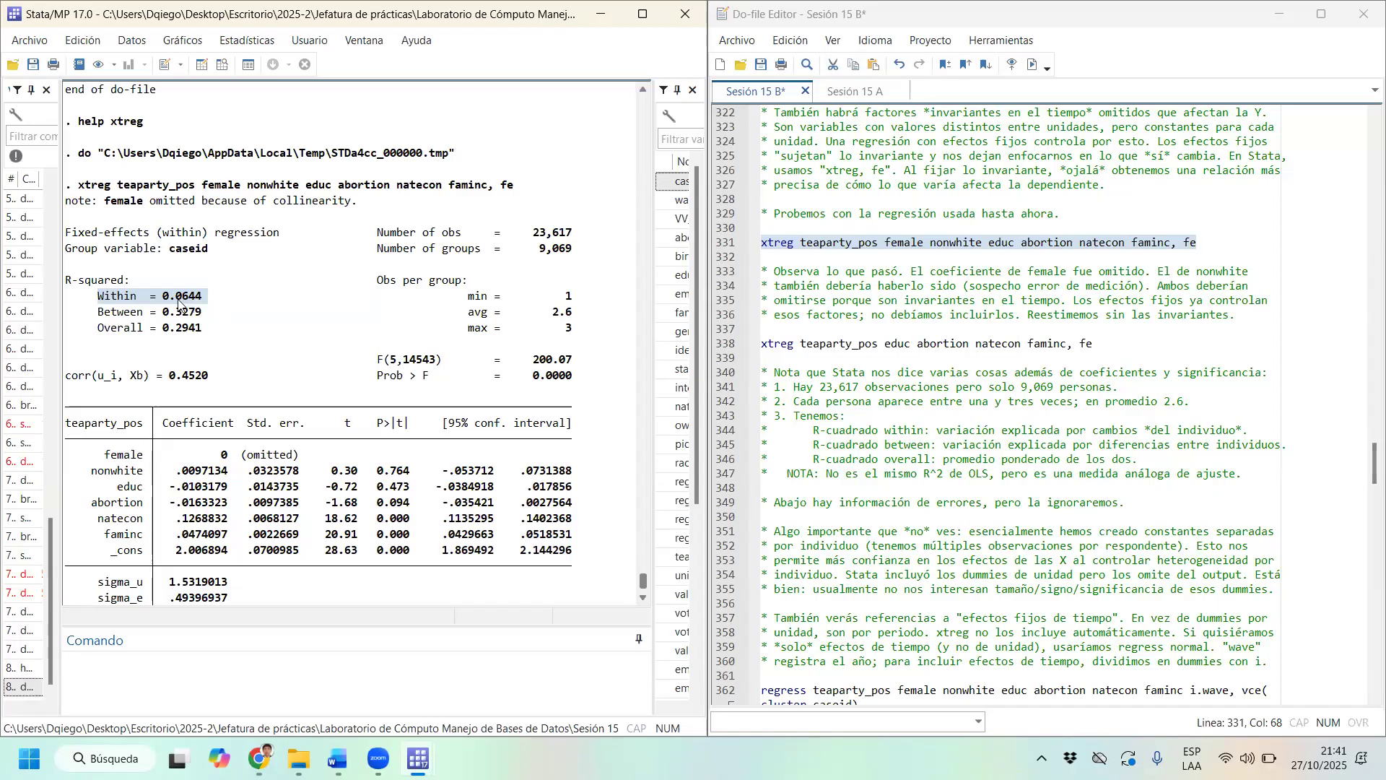
drag(99, 315, 204, 318)
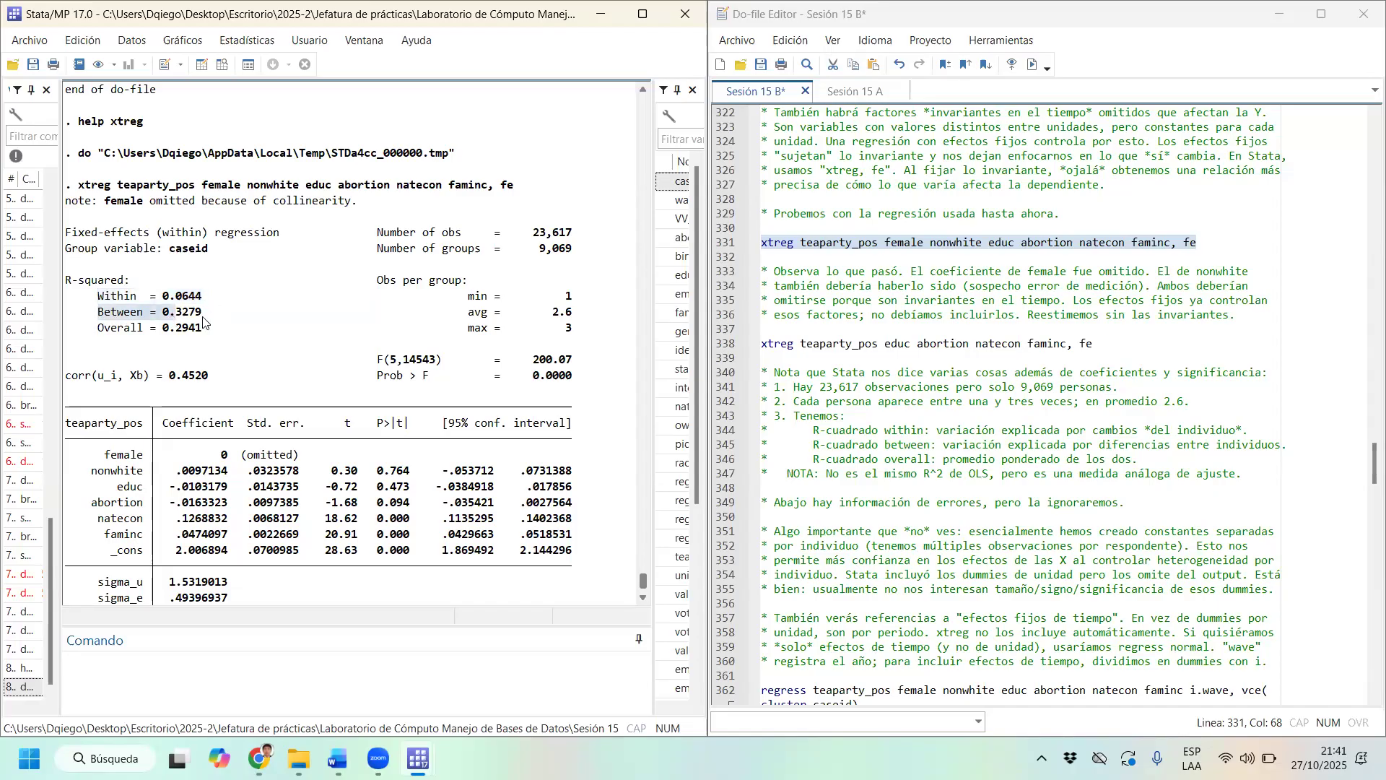
drag(119, 327, 169, 330)
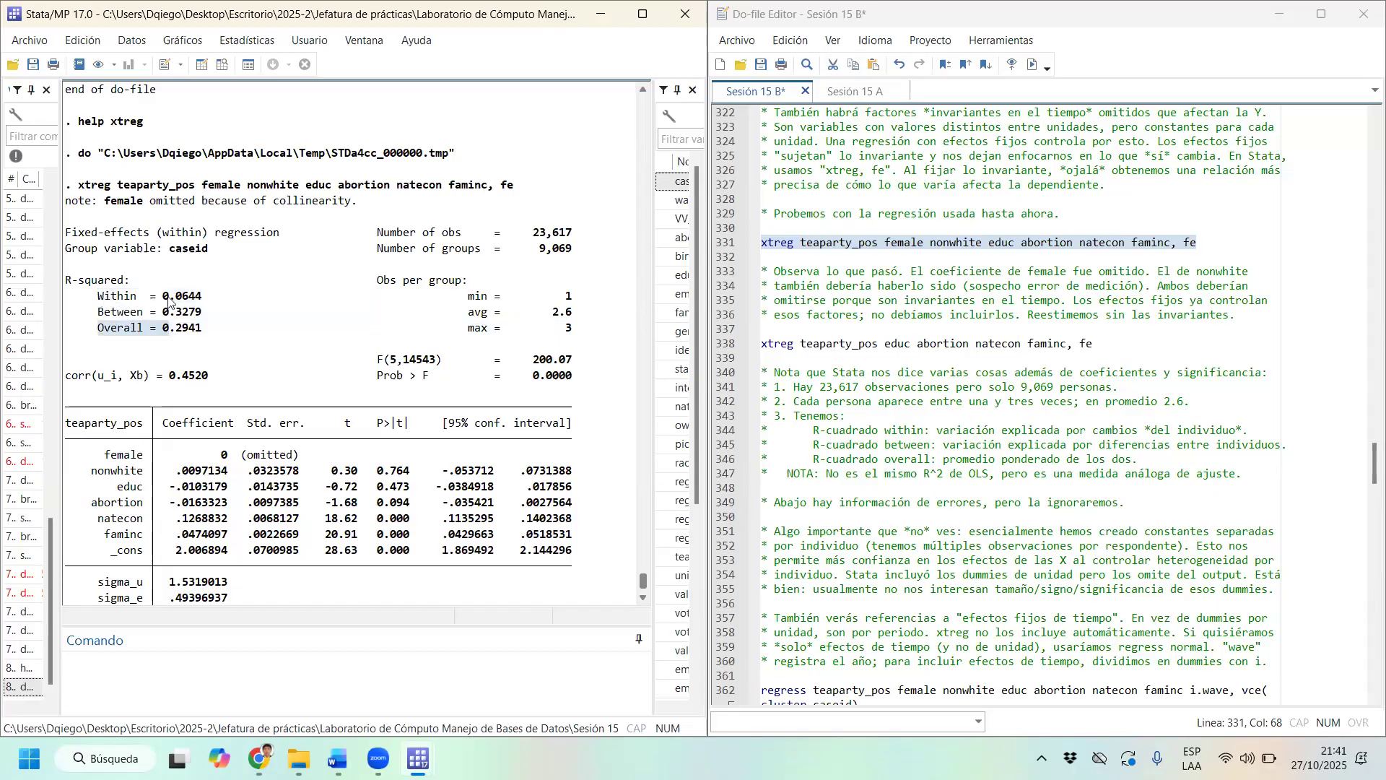
drag(99, 297, 201, 318)
drag(101, 337, 190, 336)
drag(210, 331, 163, 337)
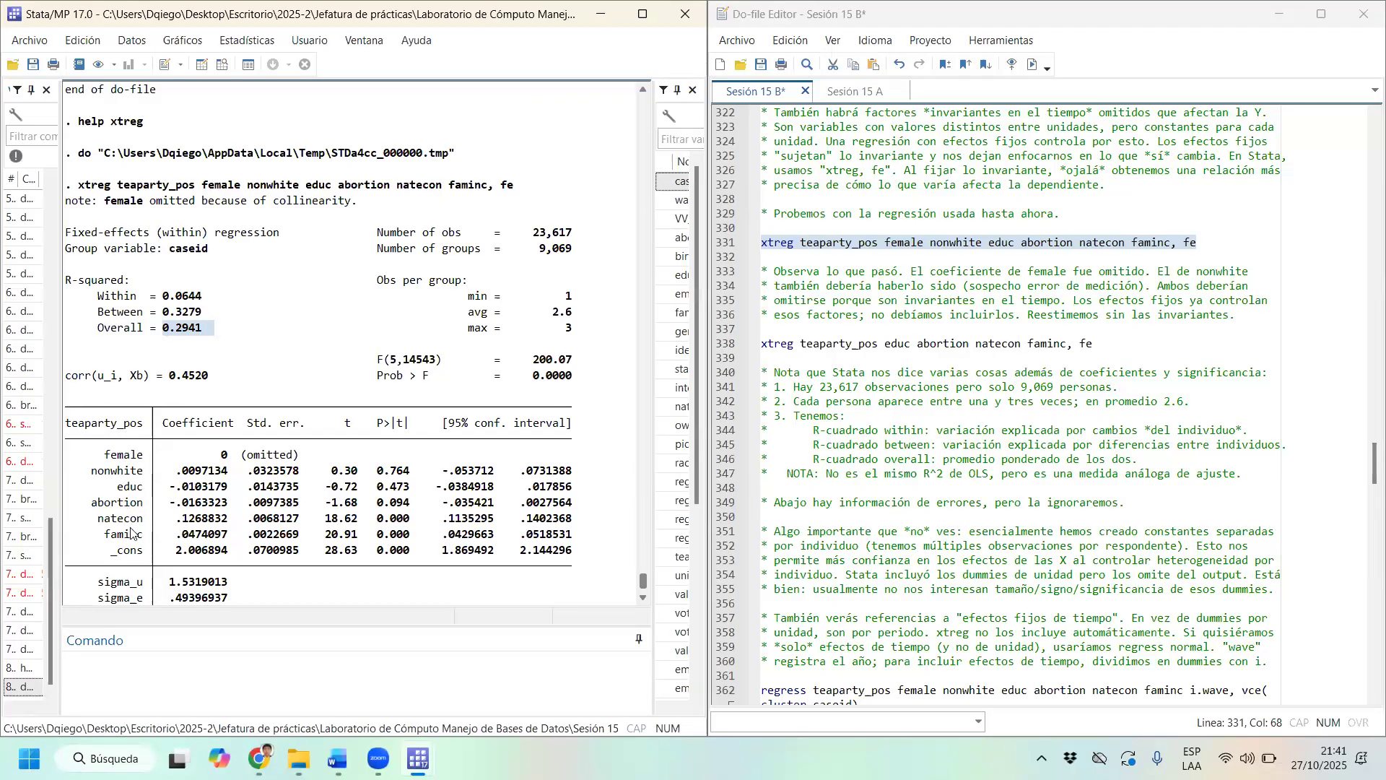
Compare the within R-squared with the between R-squared in relation to the predictors listed in the coefficient table.
drag(96, 299, 202, 303)
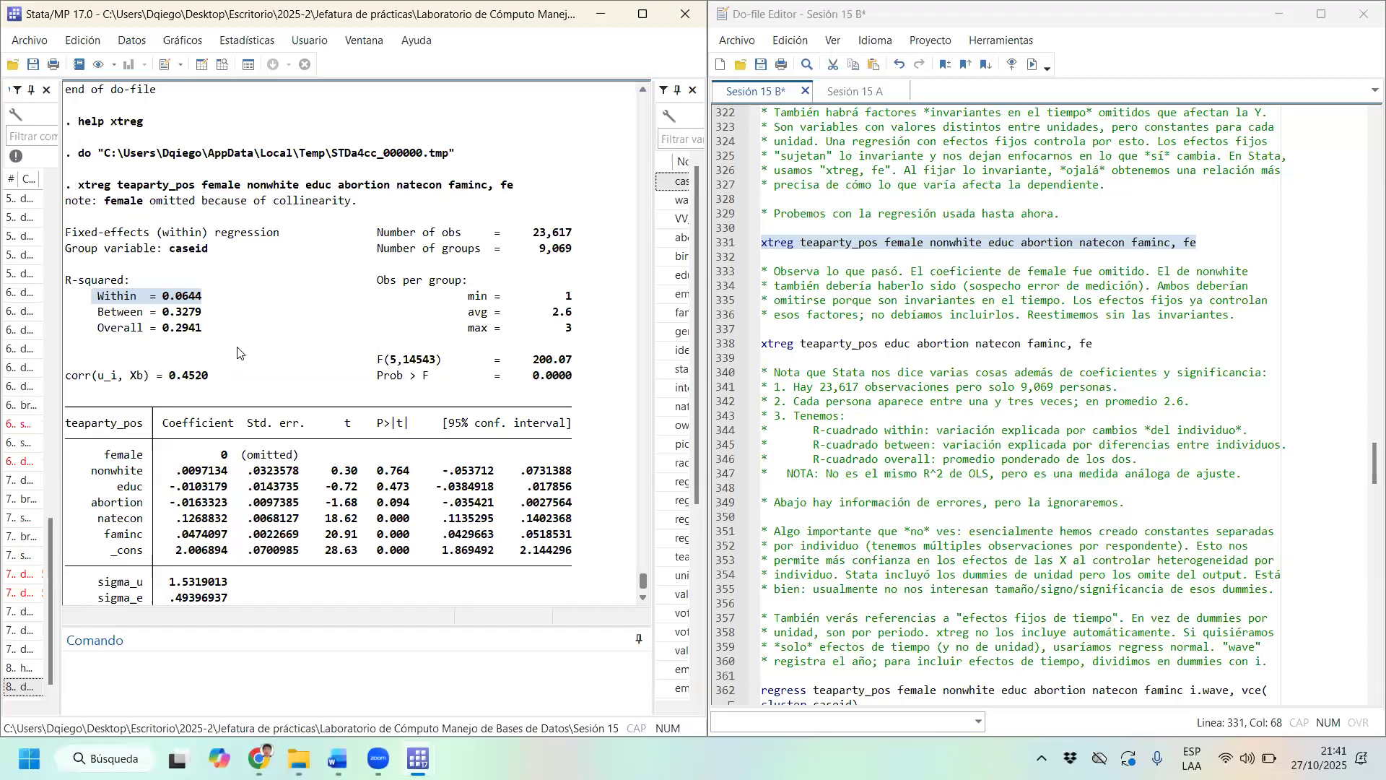
drag(106, 312, 162, 322)
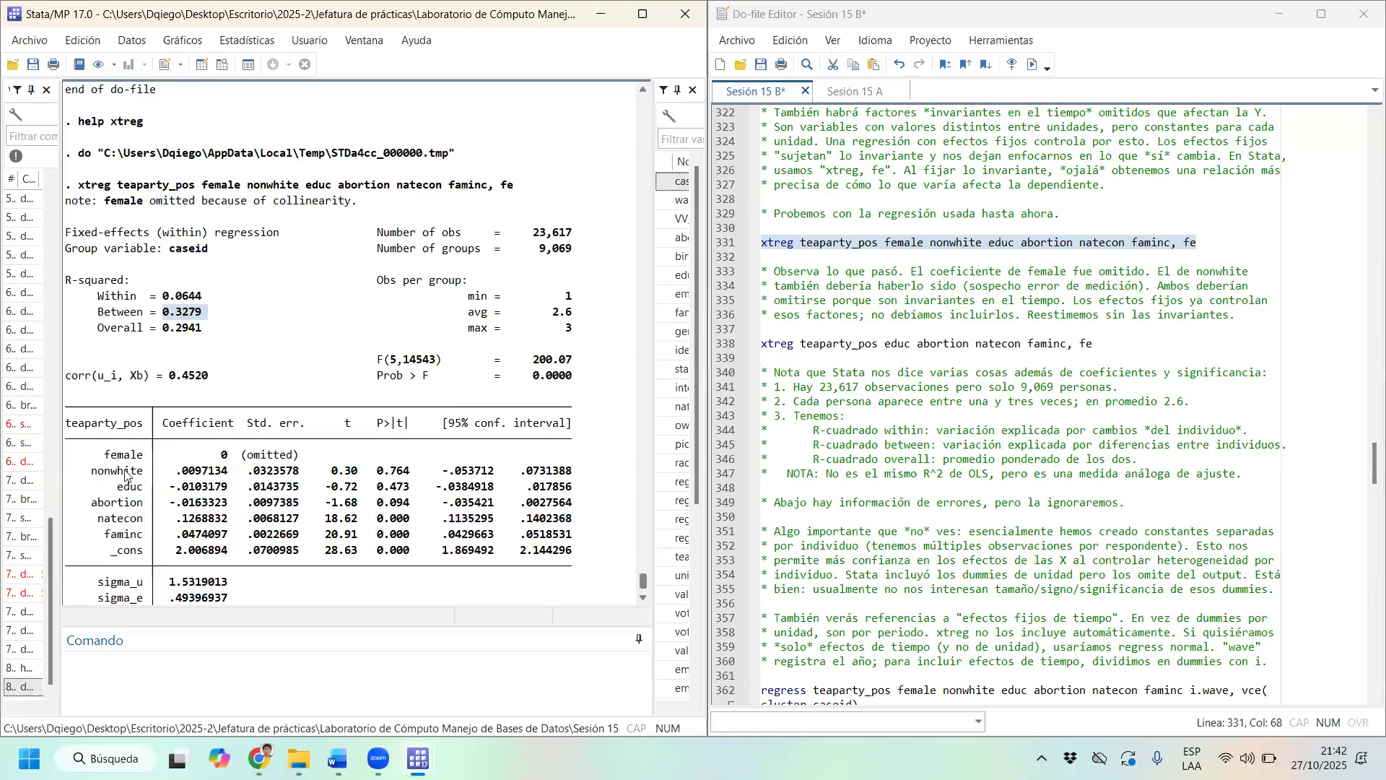
drag(201, 297, 166, 298)
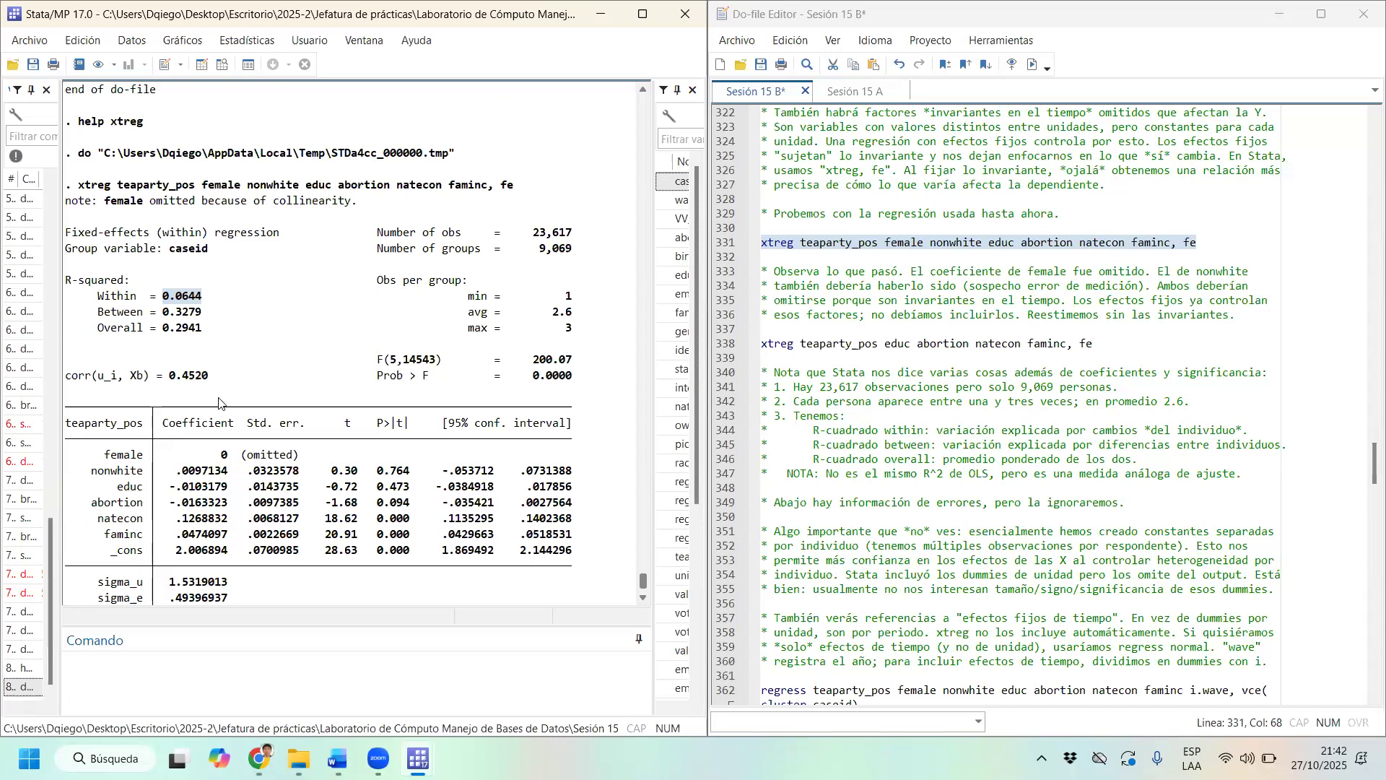
drag(208, 313, 72, 312)
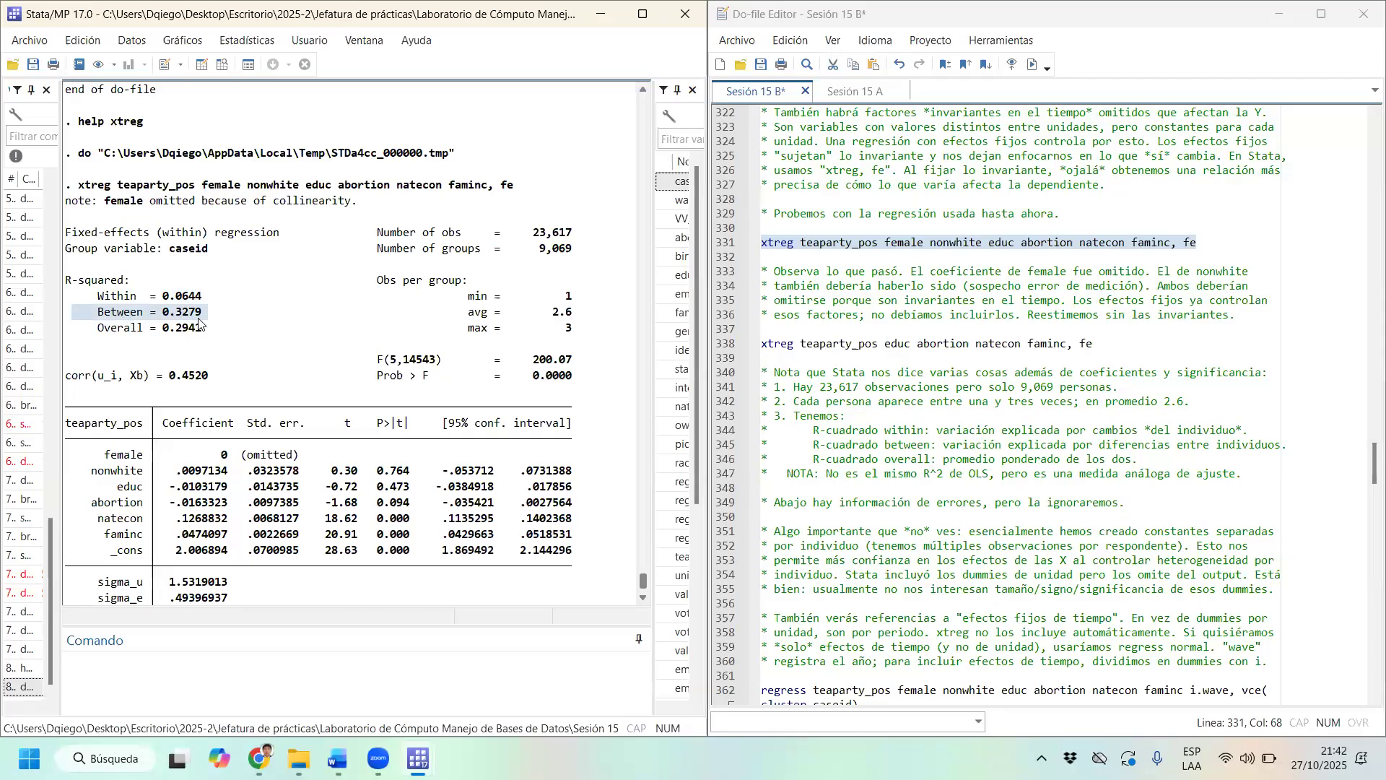
drag(215, 296, 68, 300)
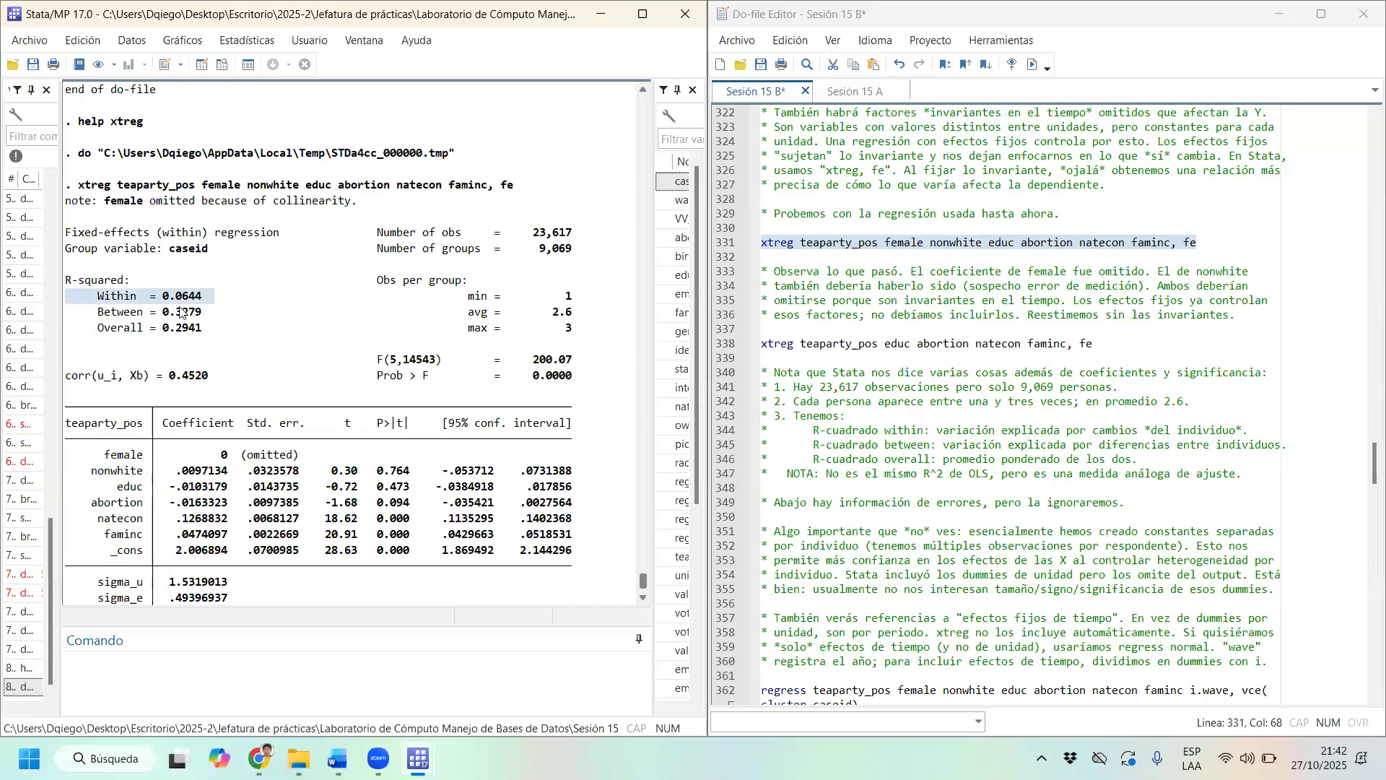
drag(221, 314, 185, 313)
drag(78, 320, 77, 320)
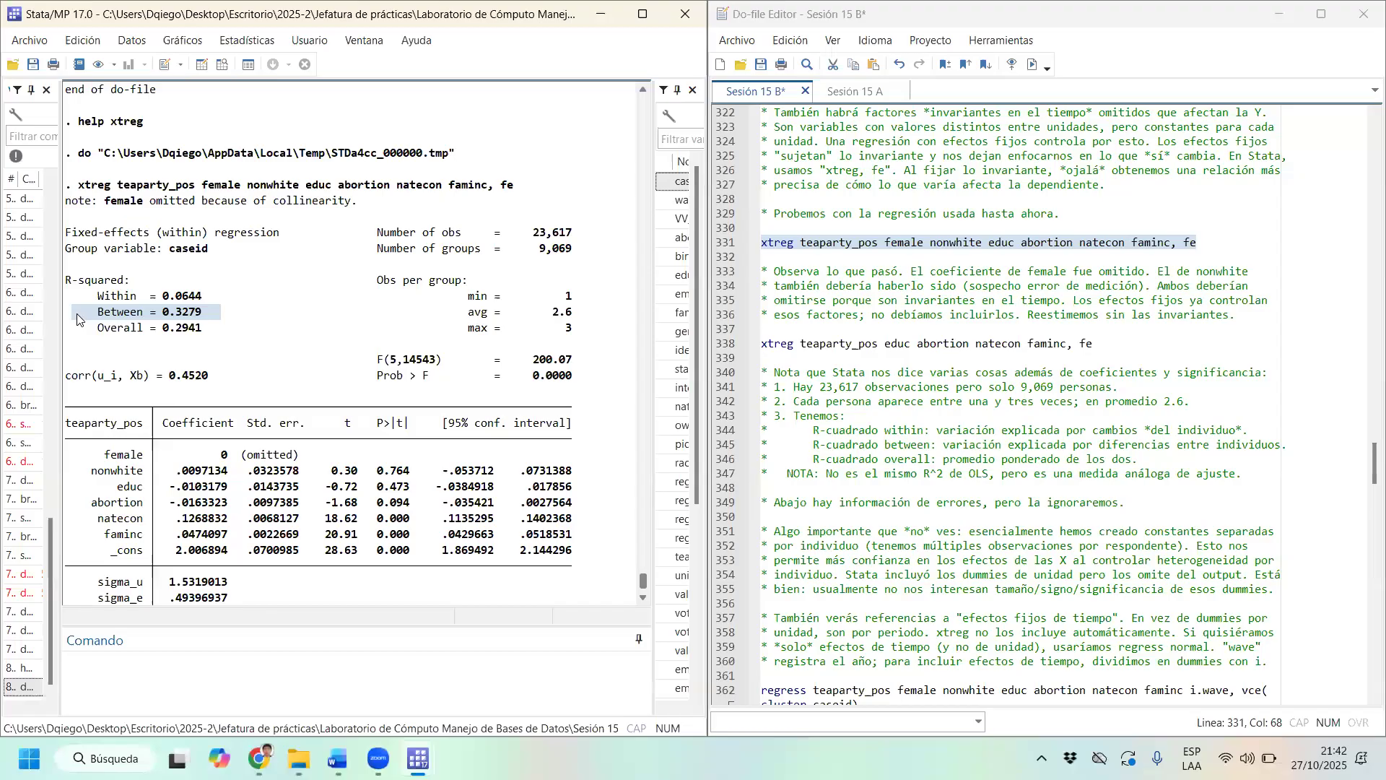
drag(212, 298, 78, 306)
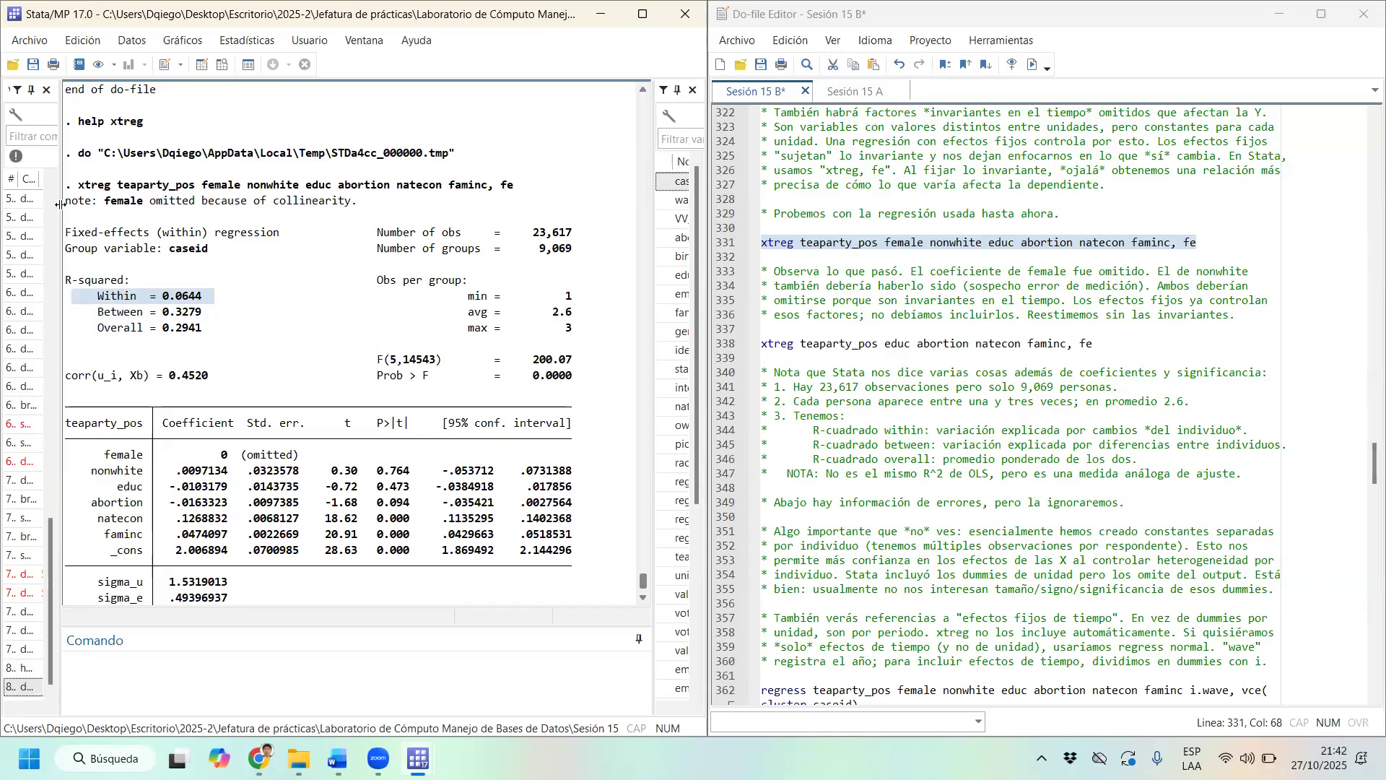
drag(192, 311, 202, 316)
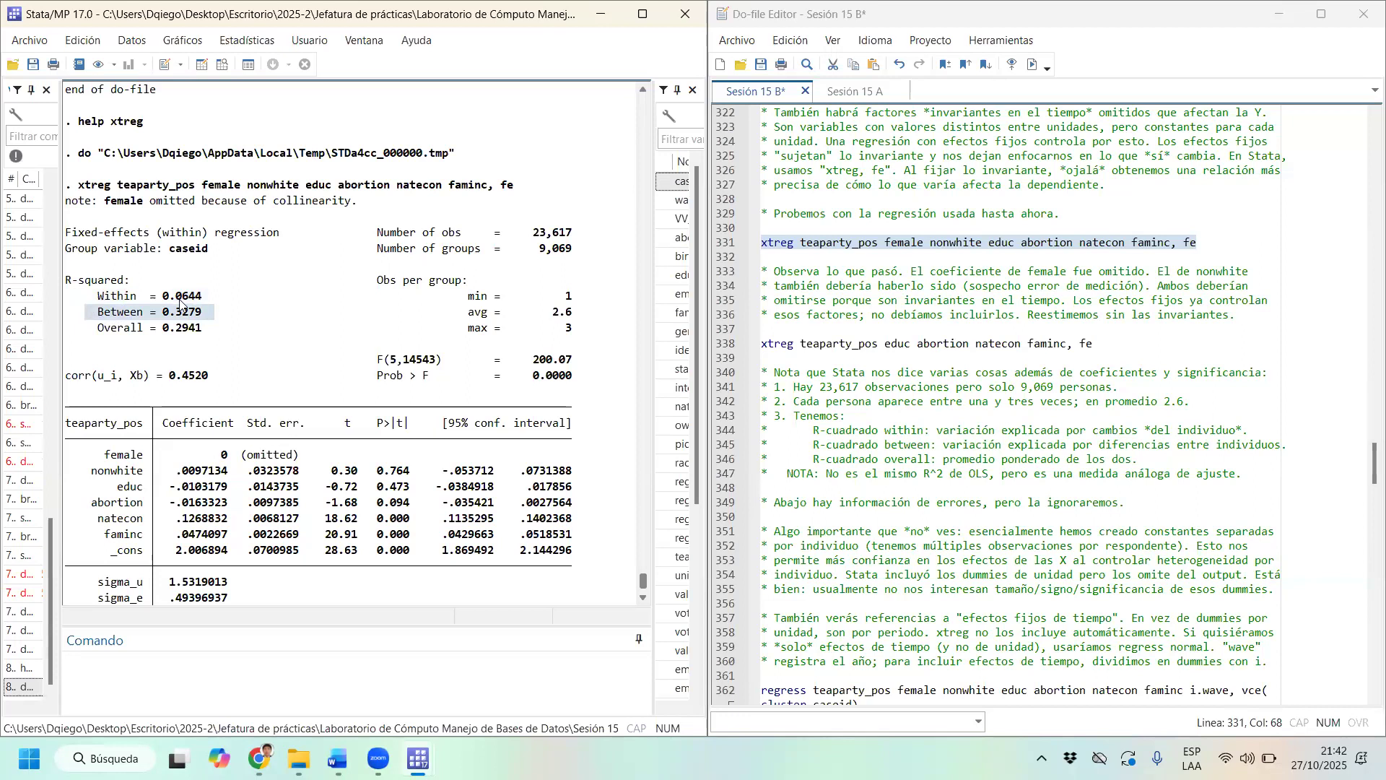
click(203, 318)
drag(94, 304, 171, 315)
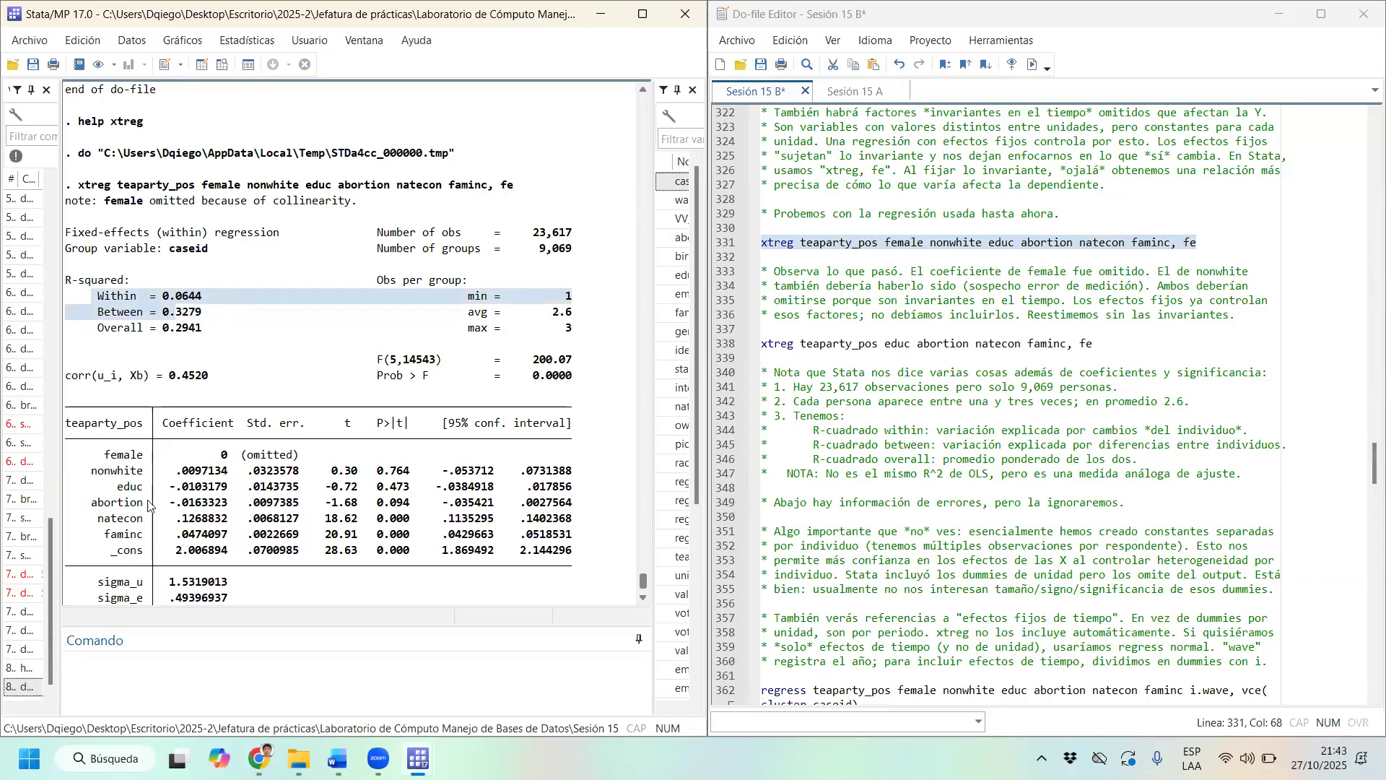
click(120, 489)
drag(205, 303, 89, 301)
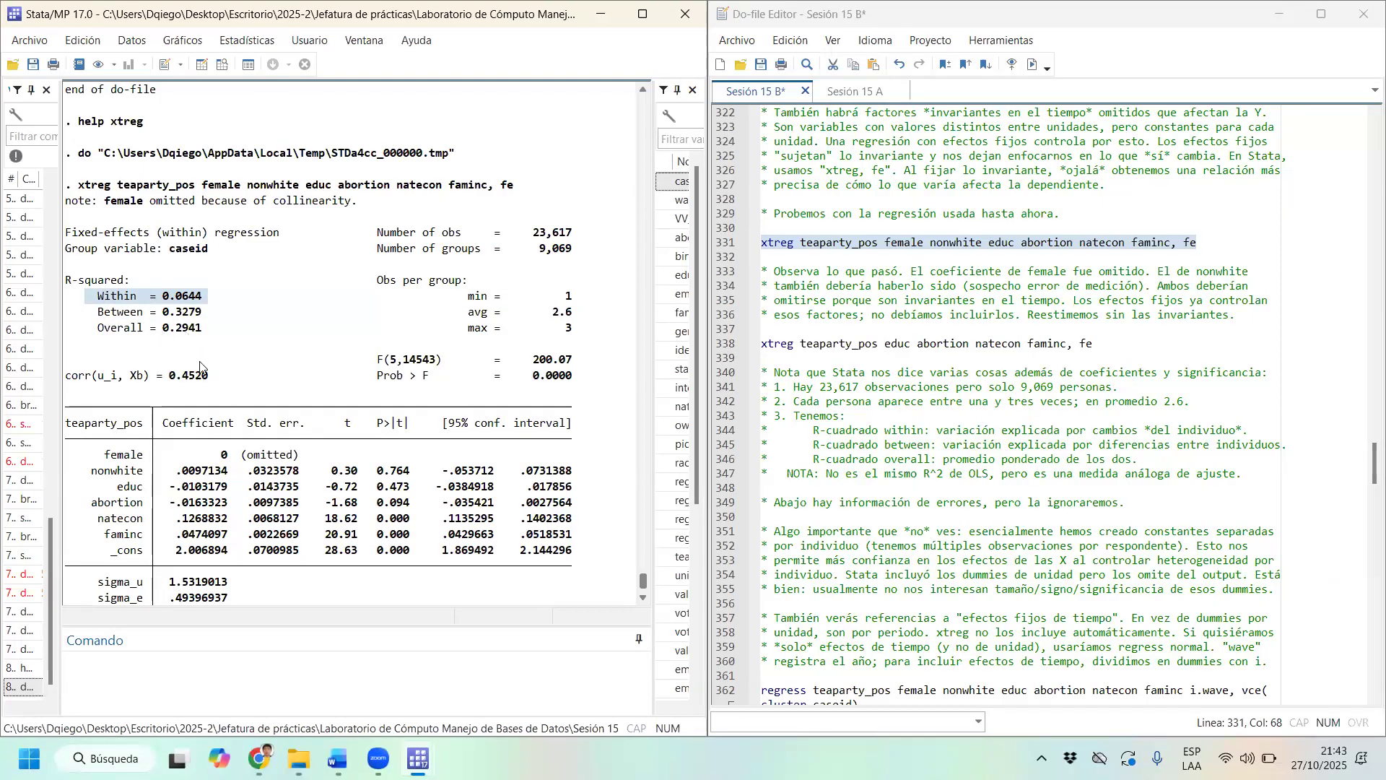
Check the corr(u_i, Xb) value in the fixed-effects output.
scroll(200, 366, down, 1)
drag(215, 328, 66, 331)
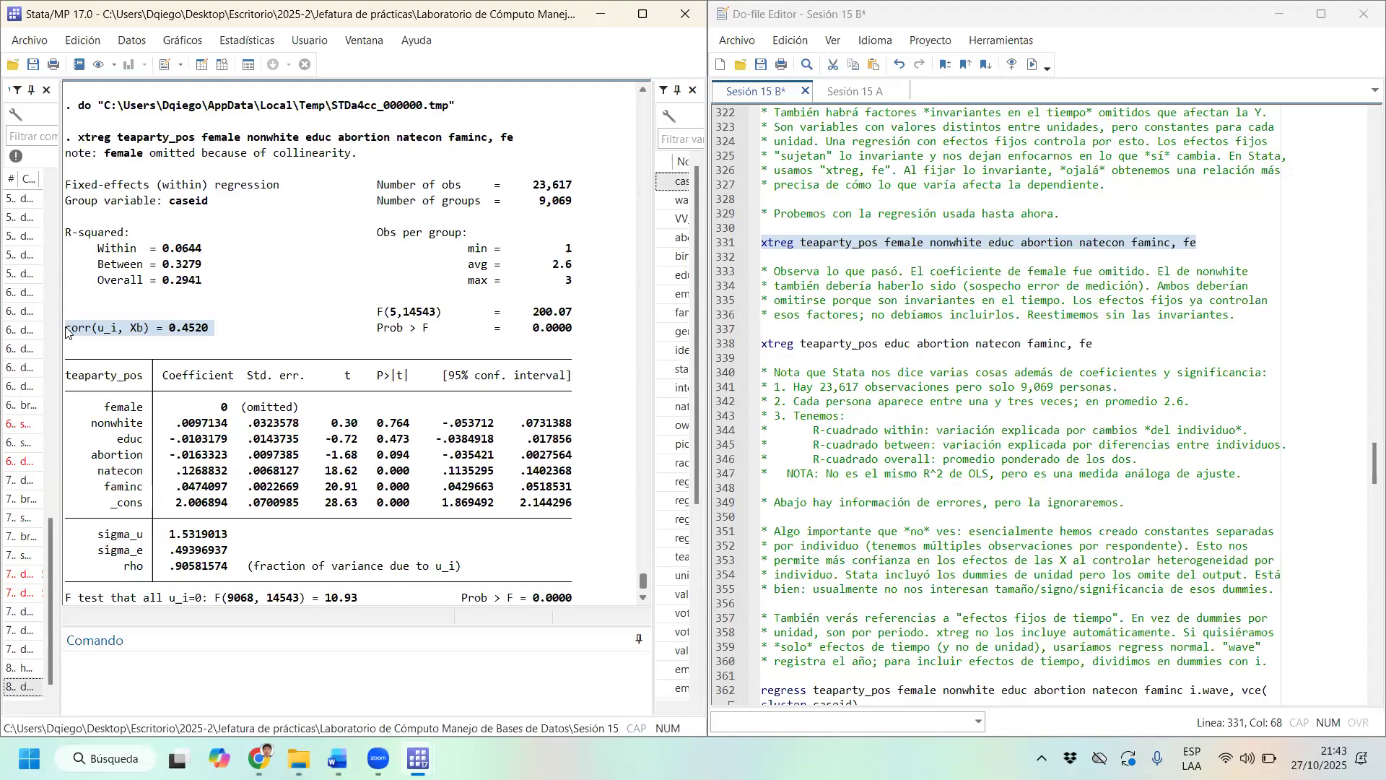
drag(217, 334, 66, 334)
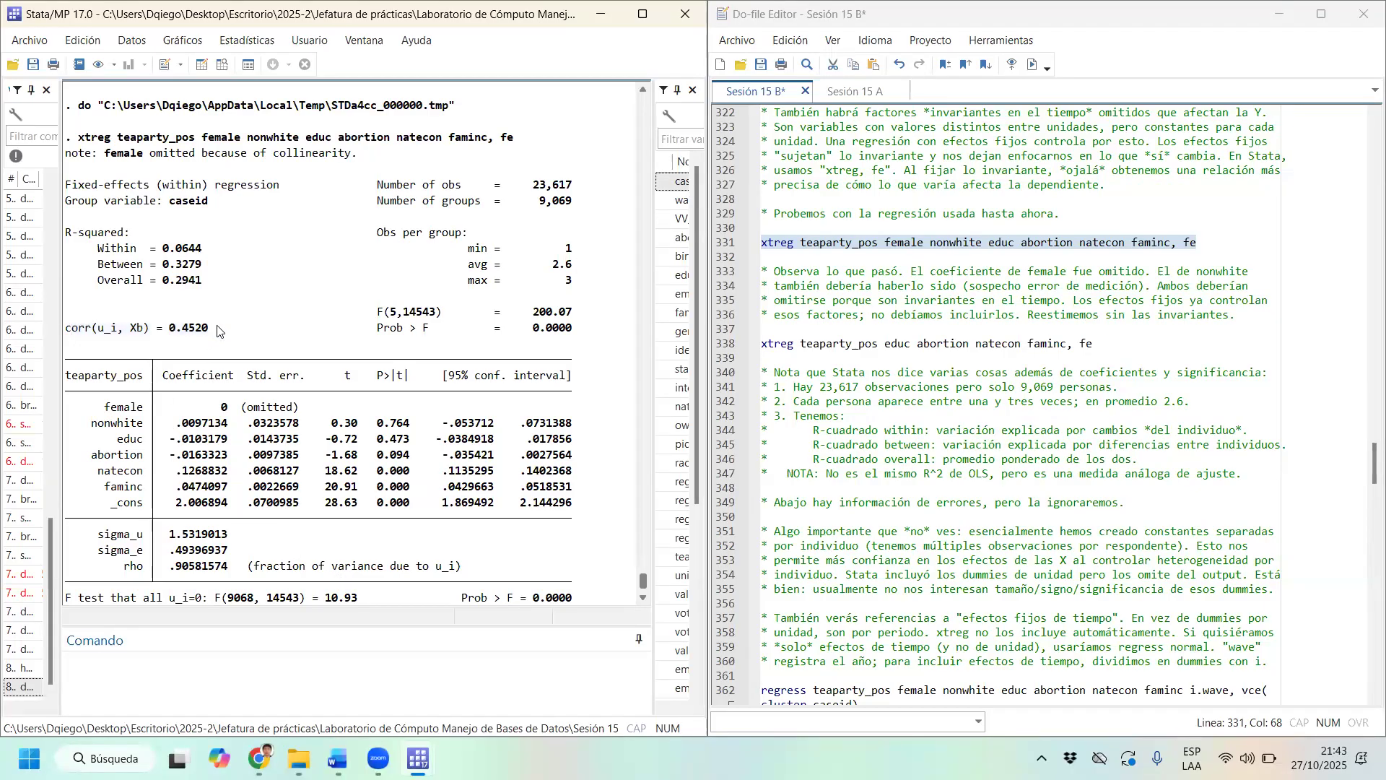
drag(218, 328, 81, 335)
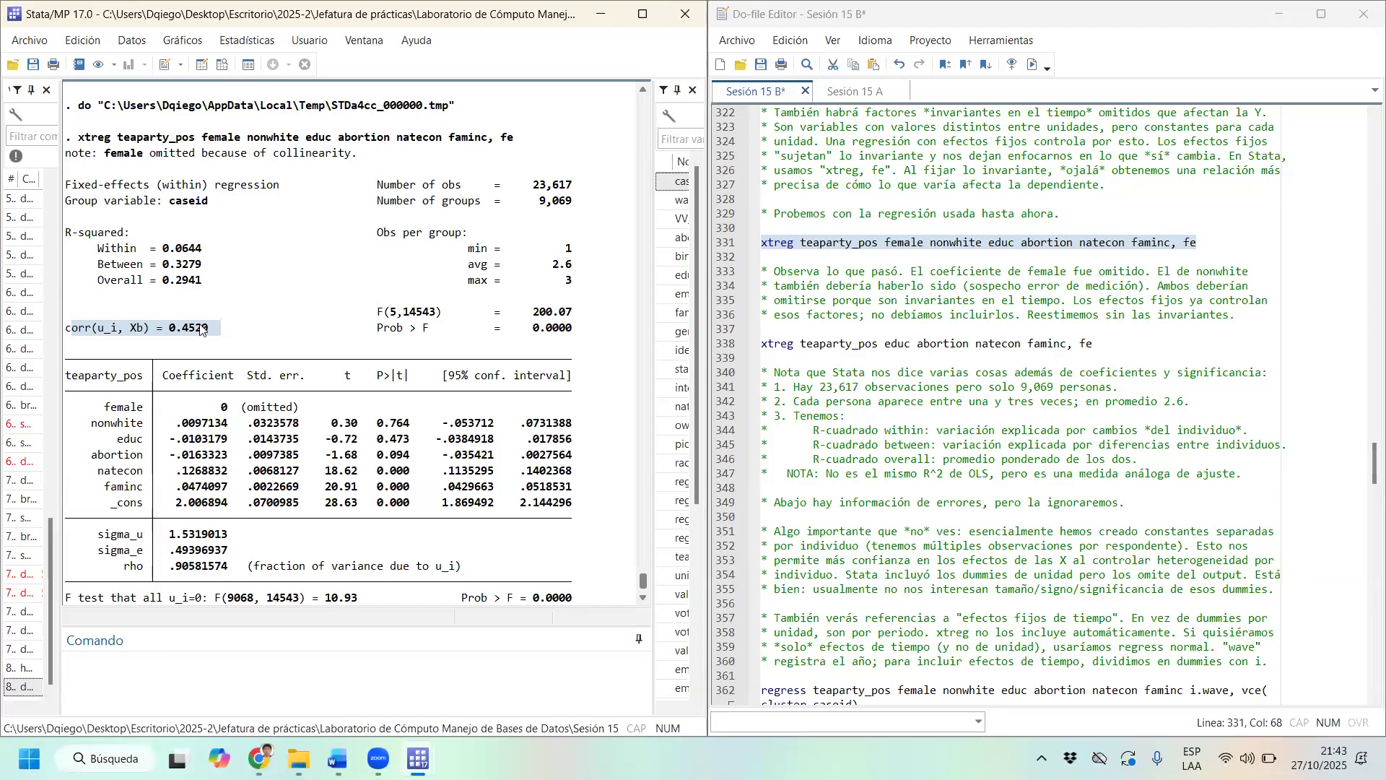
Examine the F test that all u_i=0 with its Prob > F, and recheck the three R-squared values.
scroll(217, 386, down, 1)
scroll(217, 387, down, 1)
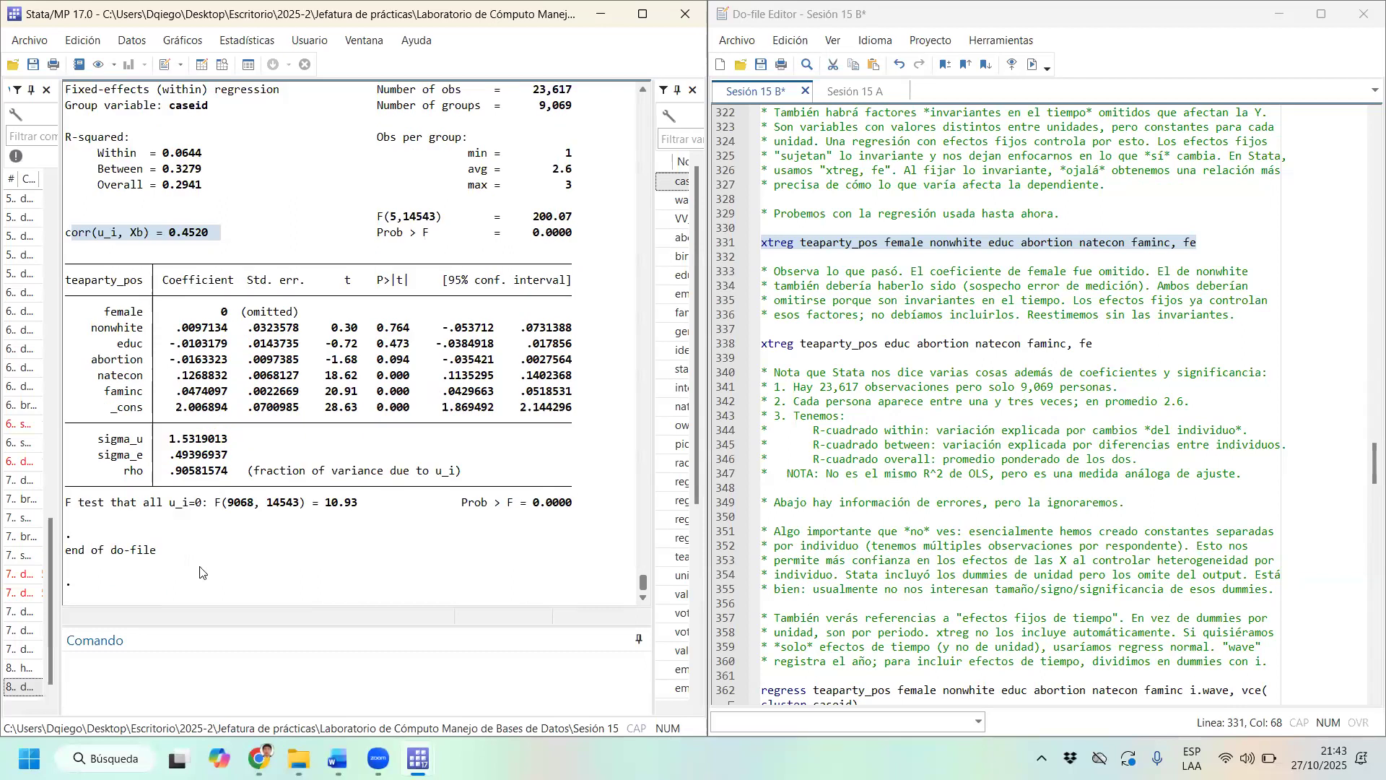
drag(73, 503, 585, 502)
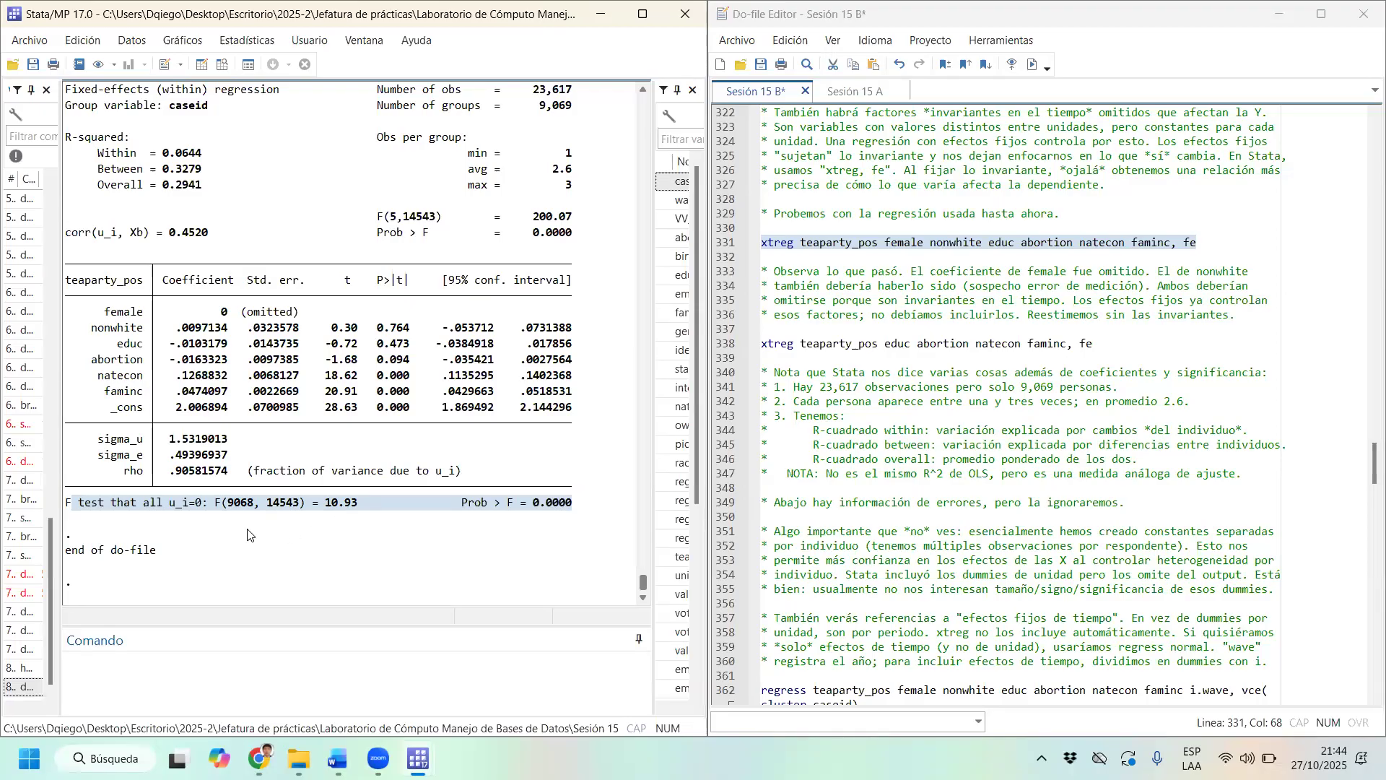
click(577, 520)
drag(577, 520, 462, 508)
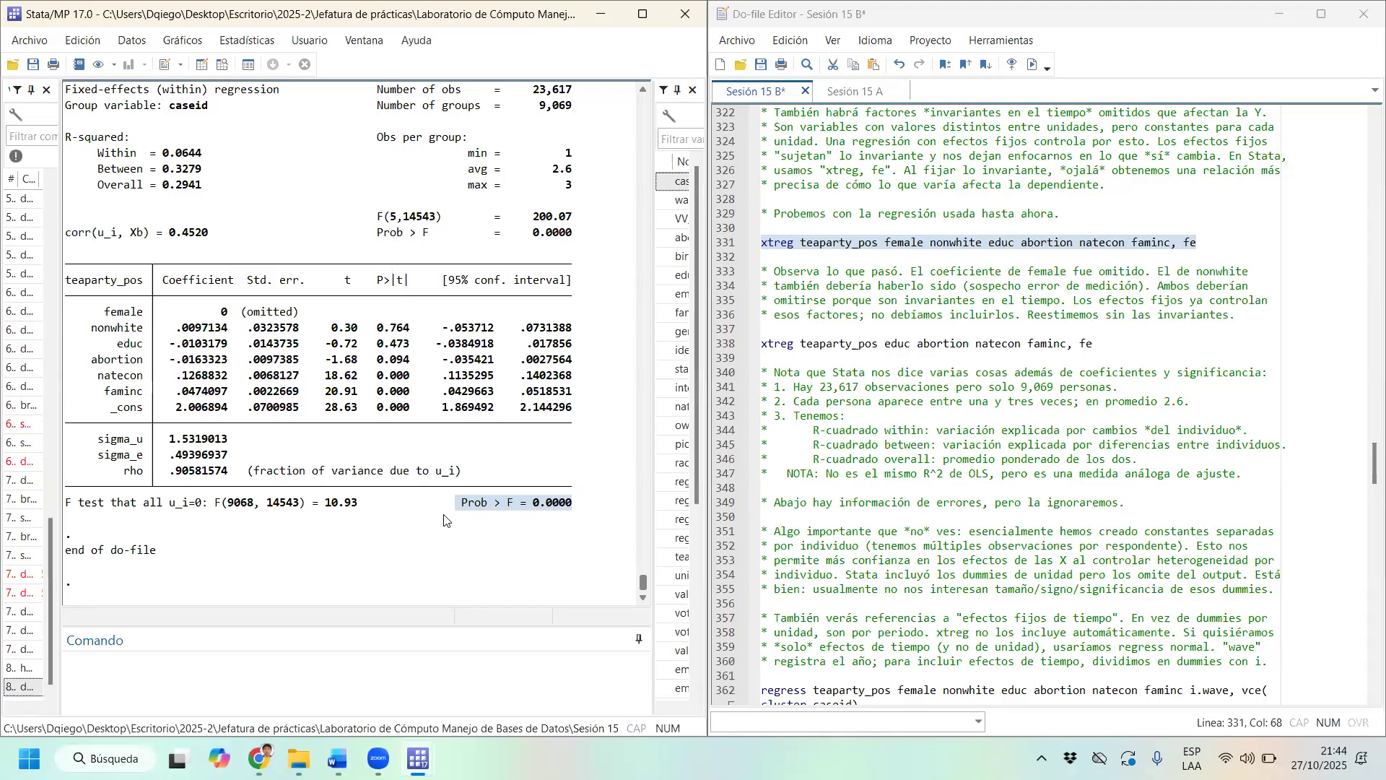
scroll(213, 273, up, 3)
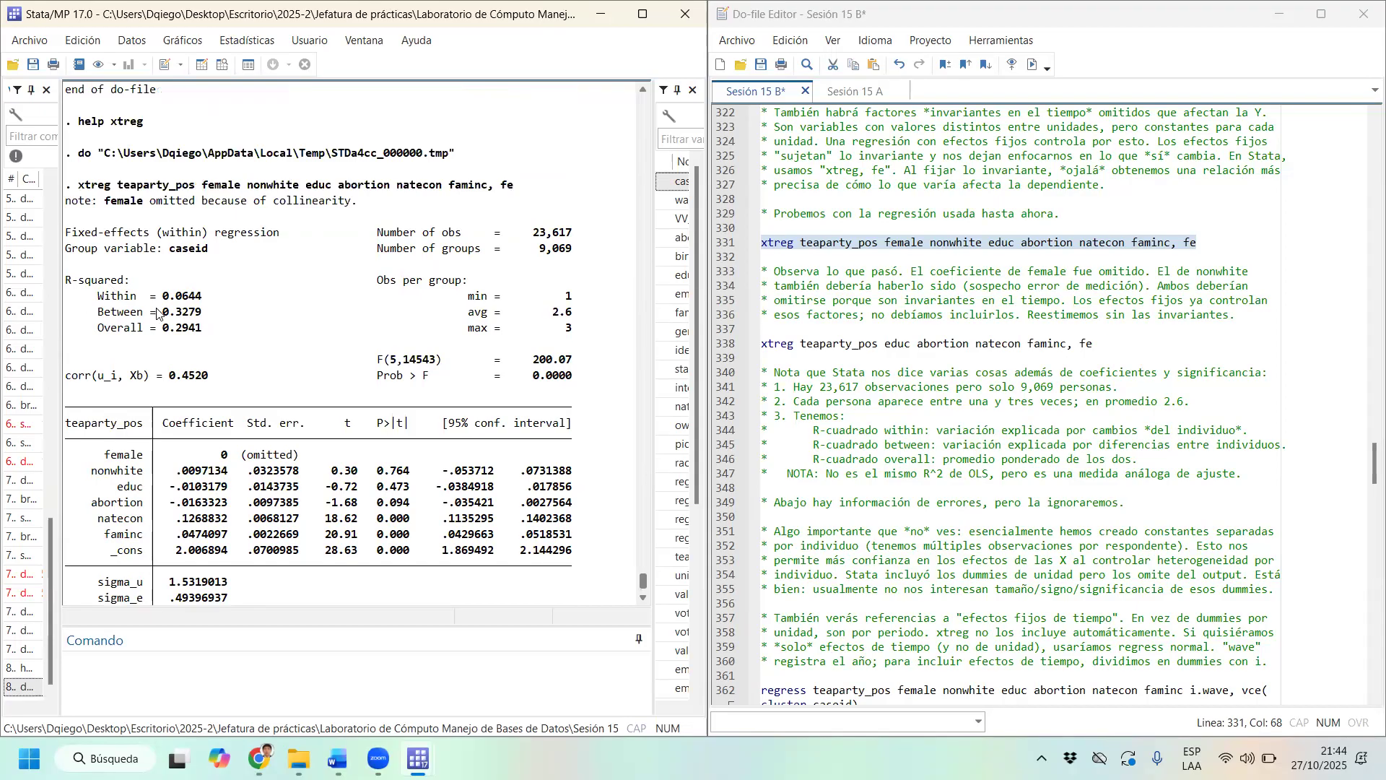
drag(80, 293, 198, 328)
click(235, 318)
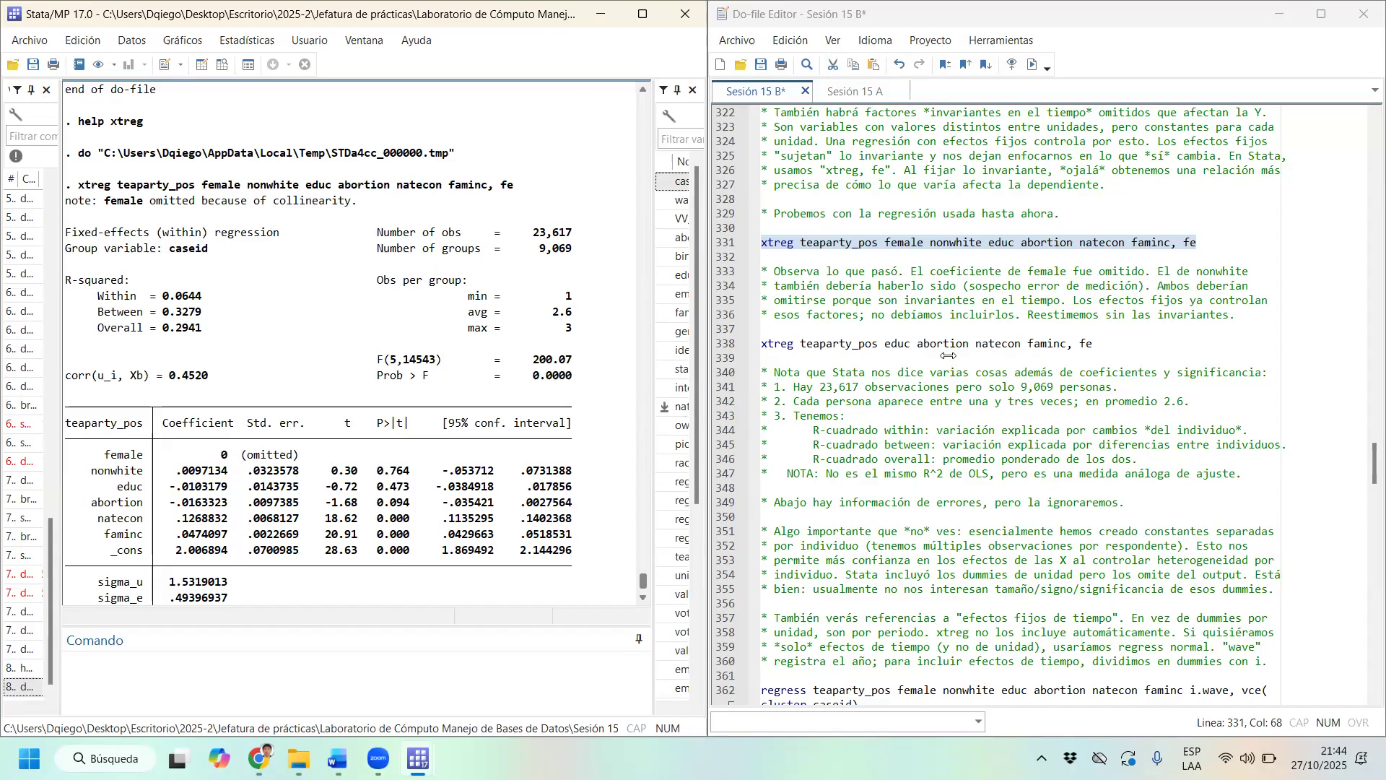
Look through the time fixed effects notes to the combined unit-and-time xtreg on line 375, examining its i.wave term and fe option.
scroll(927, 325, down, 4)
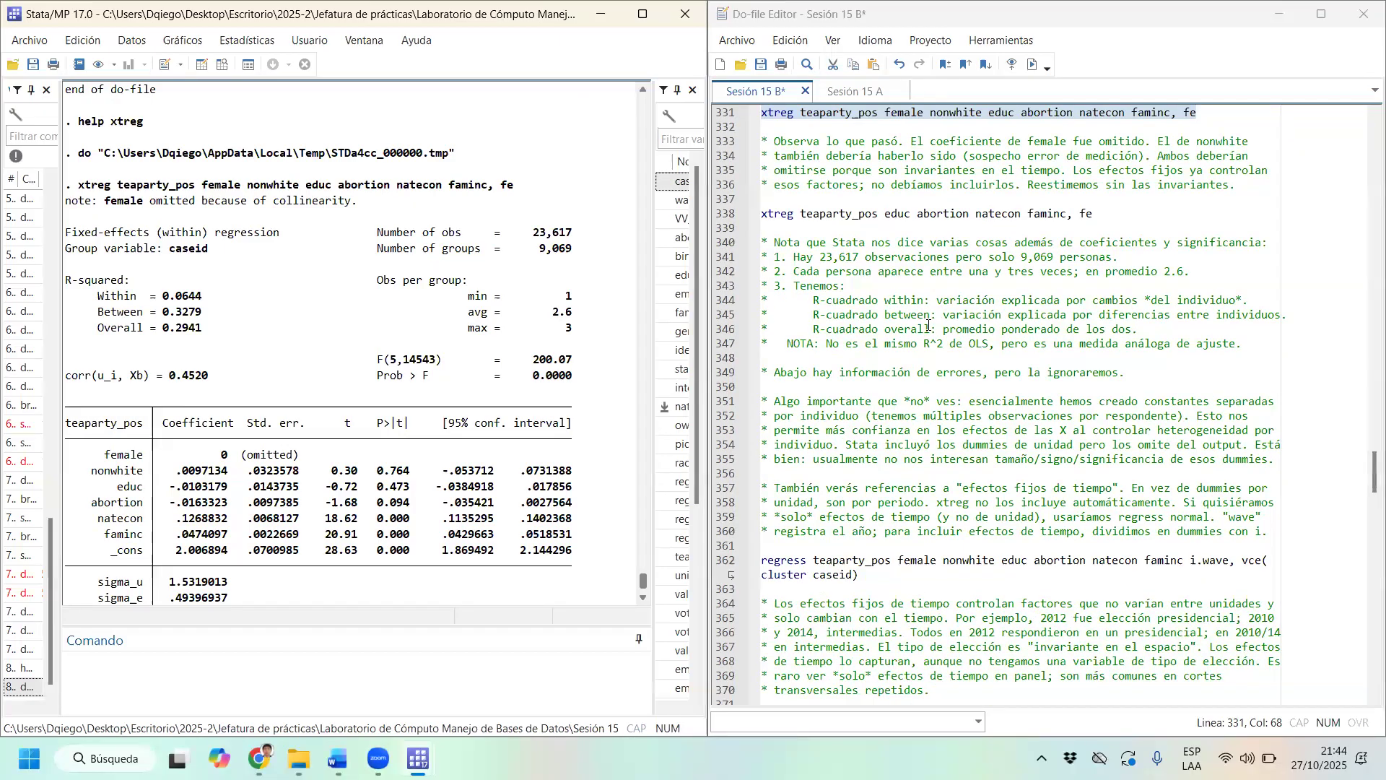
scroll(927, 325, down, 5)
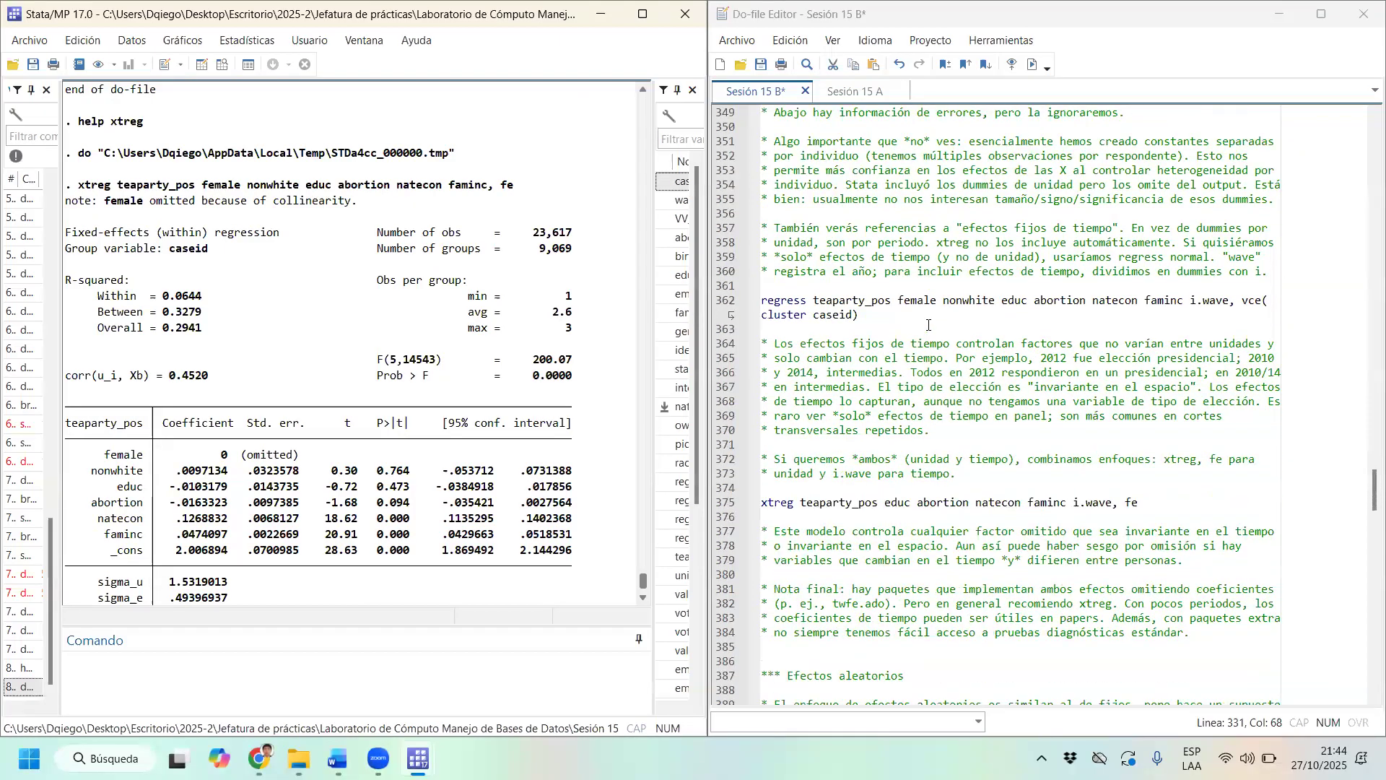
scroll(1231, 304, down, 2)
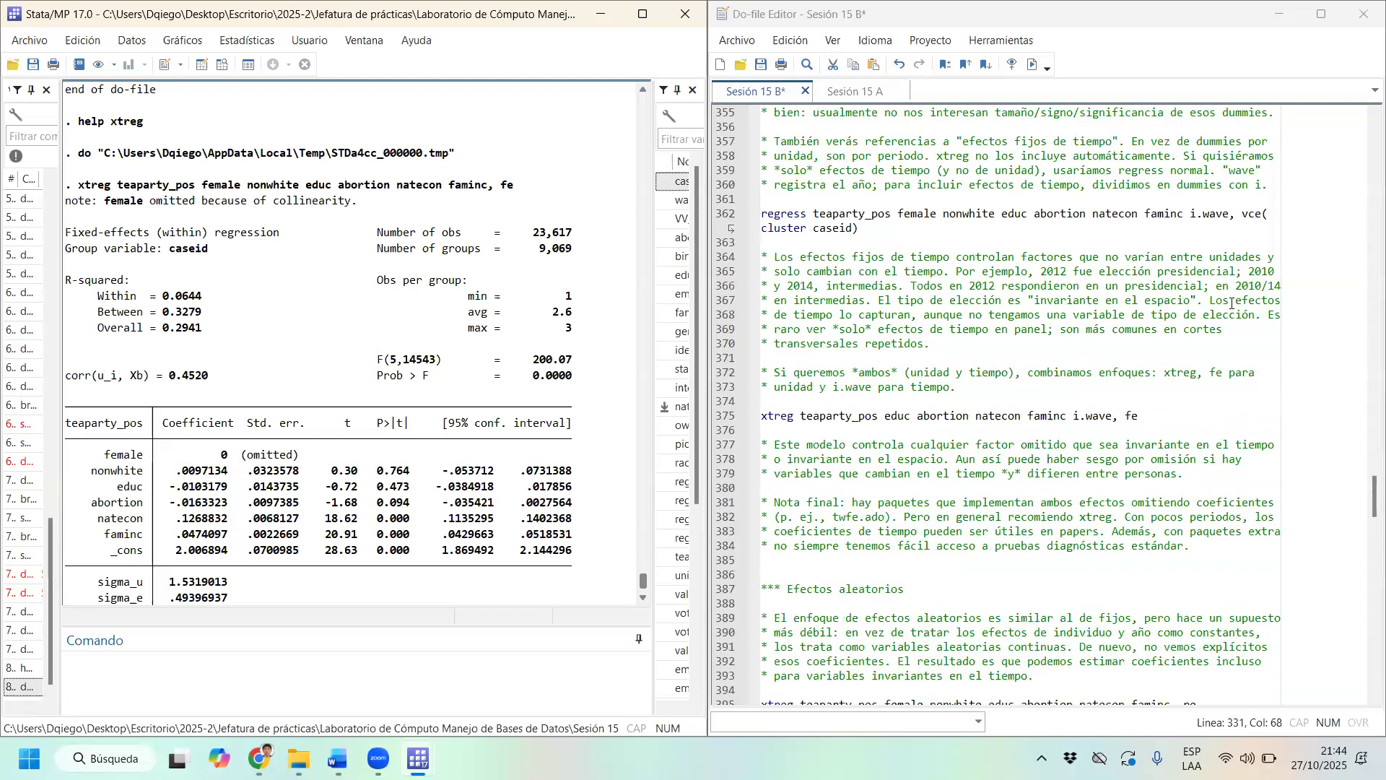
scroll(1111, 374, down, 1)
drag(1112, 372, 1072, 372)
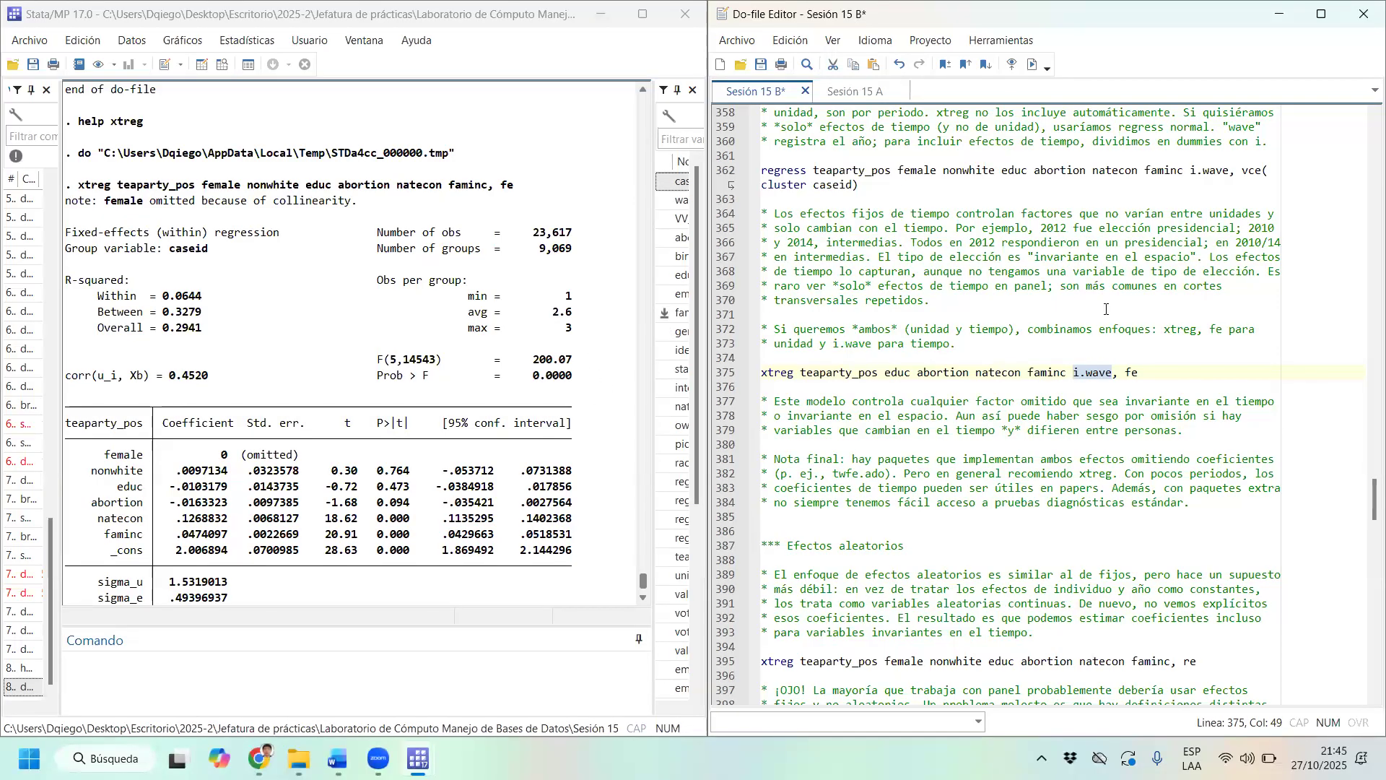
drag(1074, 373, 1113, 372)
scroll(1085, 244, down, 5)
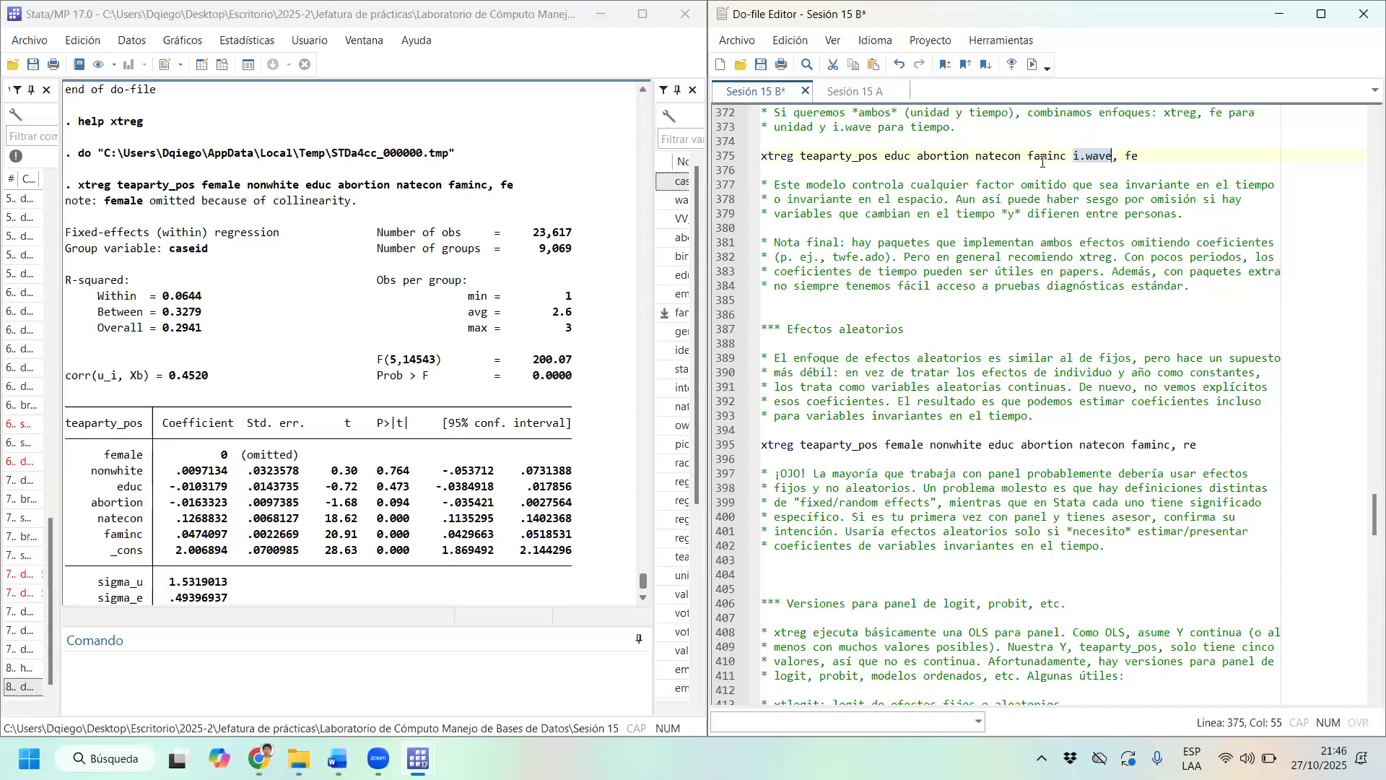
click(1074, 157)
shift+click(1081, 154)
drag(1149, 149, 1112, 156)
Review the Efectos aleatorios section and its line 395 xtreg with re, and recheck corr(u_i, Xb) in the fixed-effects output.
scroll(1052, 250, down, 5)
scroll(1040, 296, up, 3)
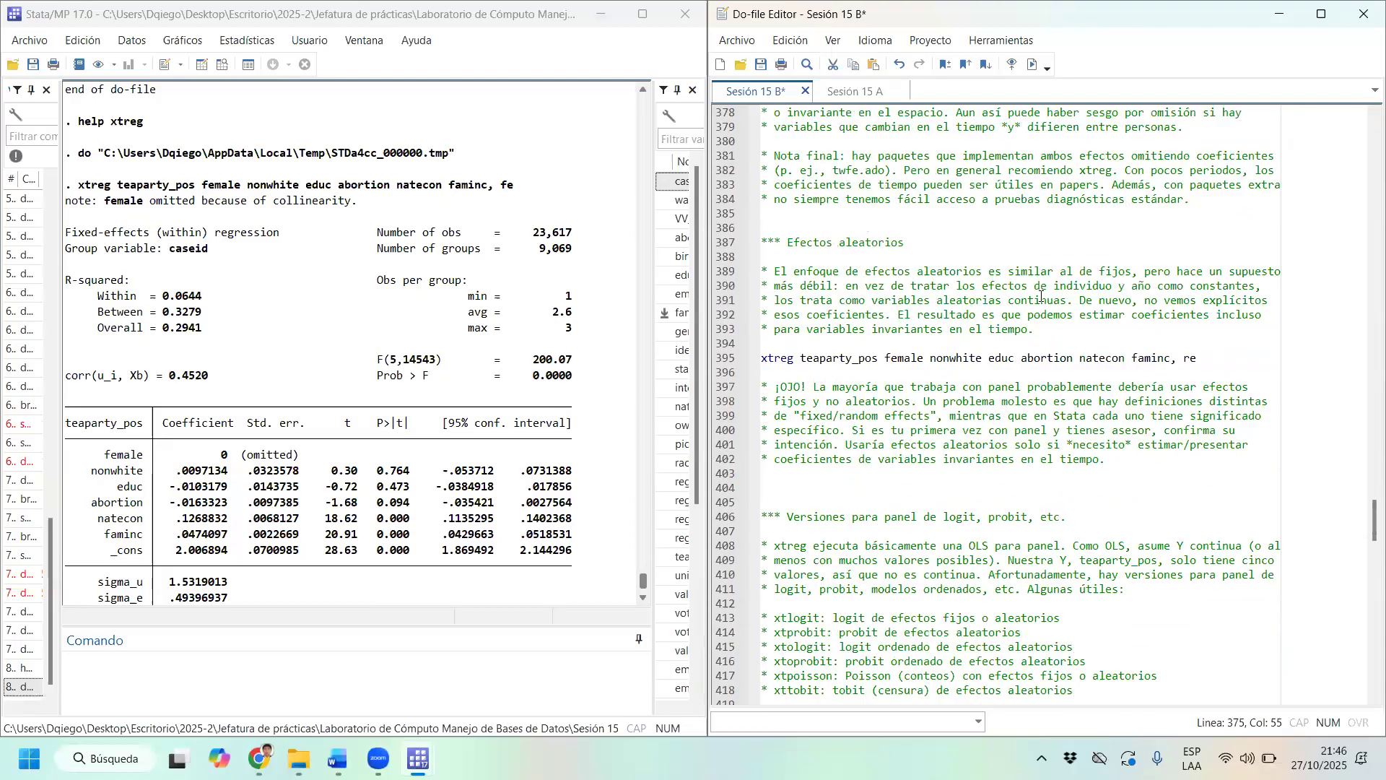
drag(1217, 359, 757, 361)
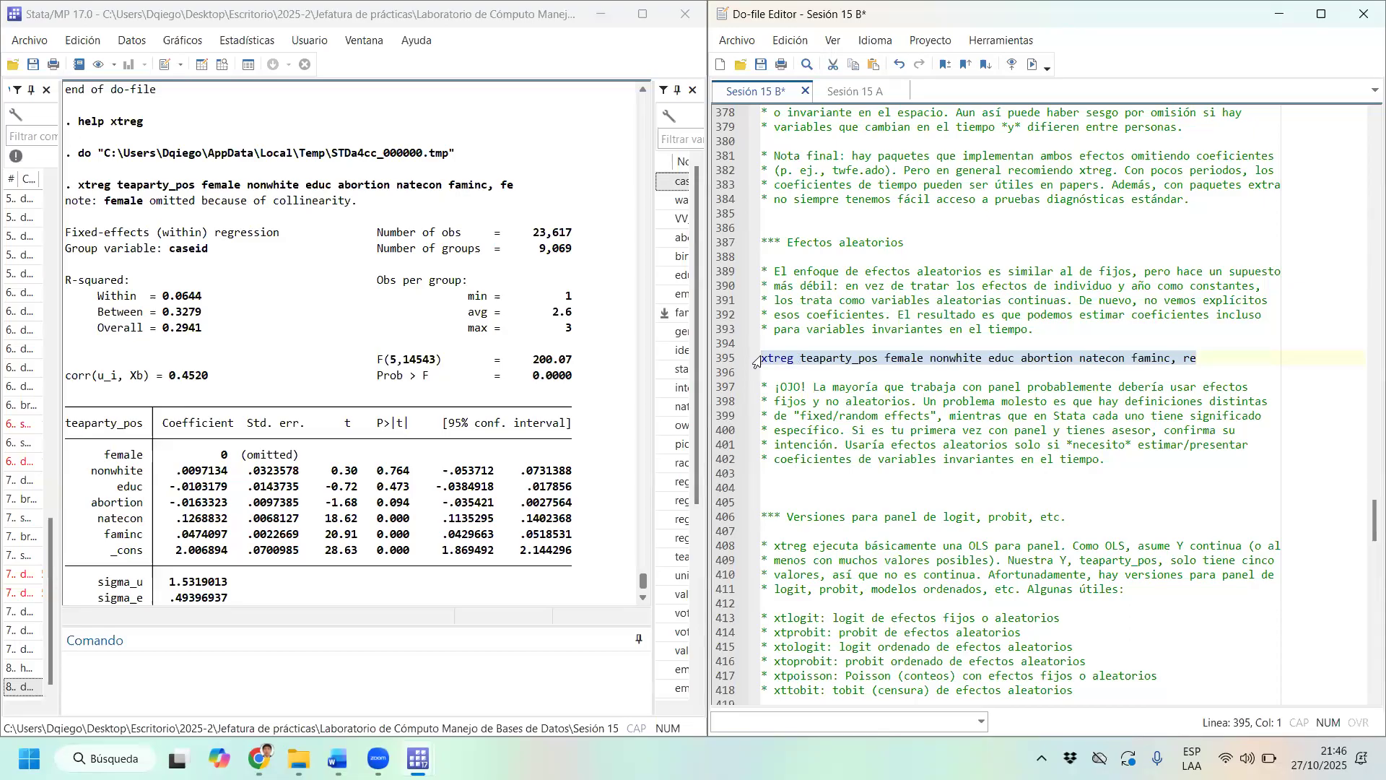
scroll(213, 246, down, 3)
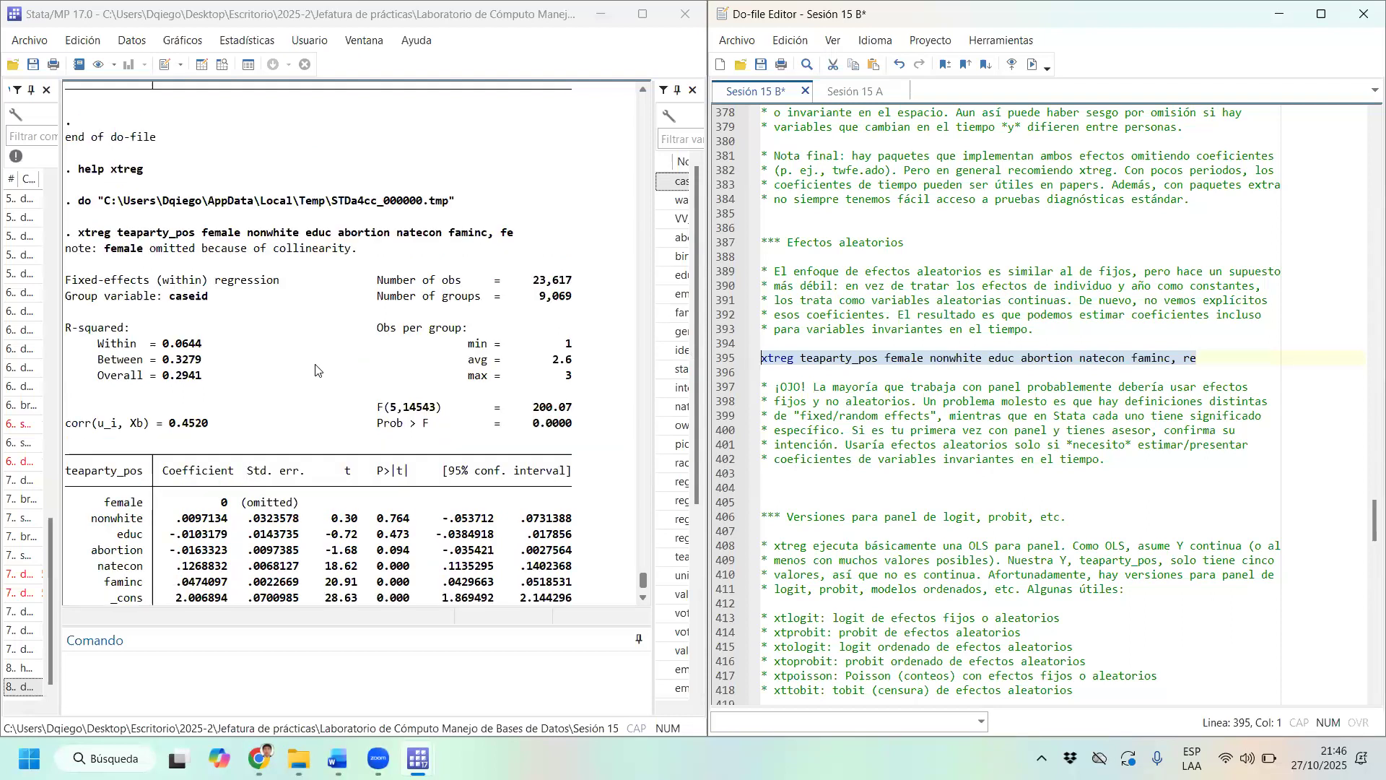
drag(225, 234, 66, 232)
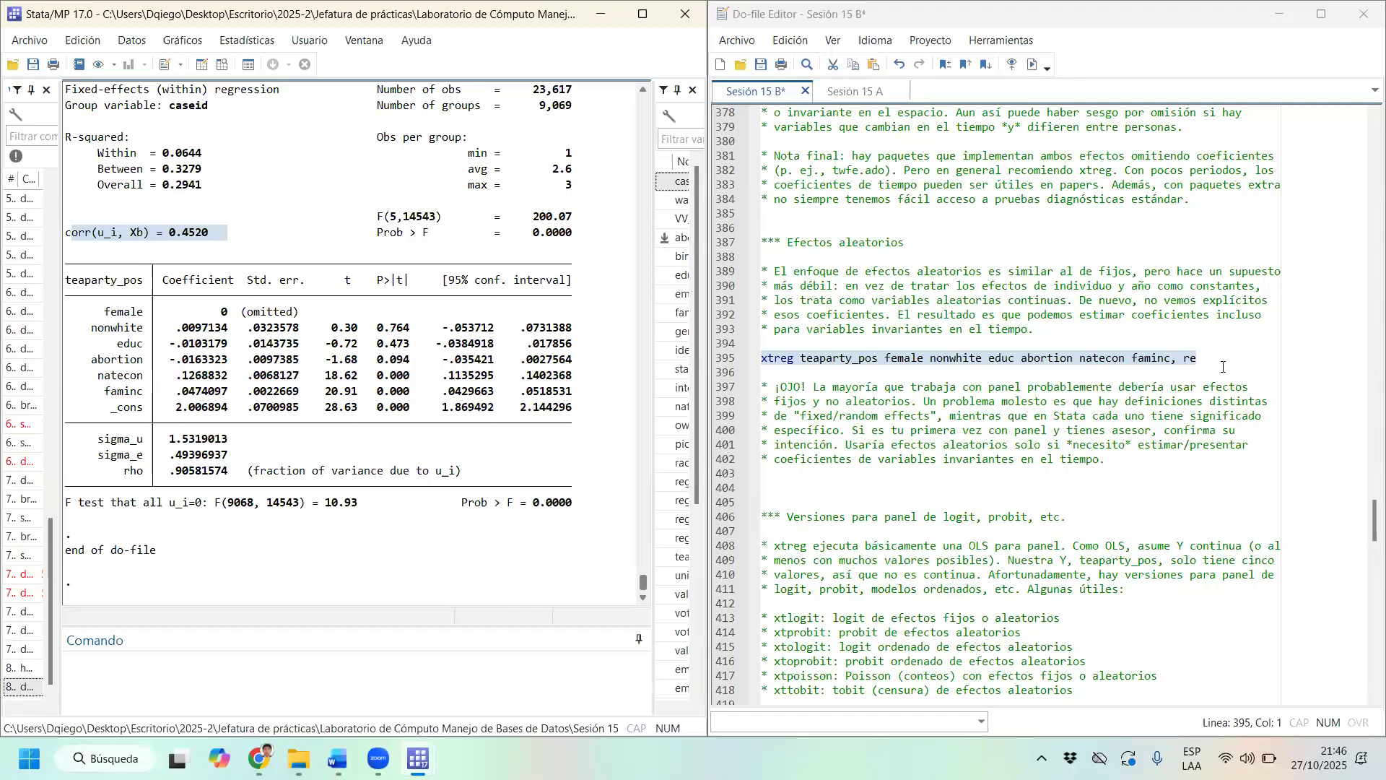
Run the random-effects xtreg of teaparty_pos on female, nonwhite, educ, abortion, natecon and faminc from line 395.
click(1195, 355)
drag(1184, 357, 755, 359)
drag(1198, 358, 758, 358)
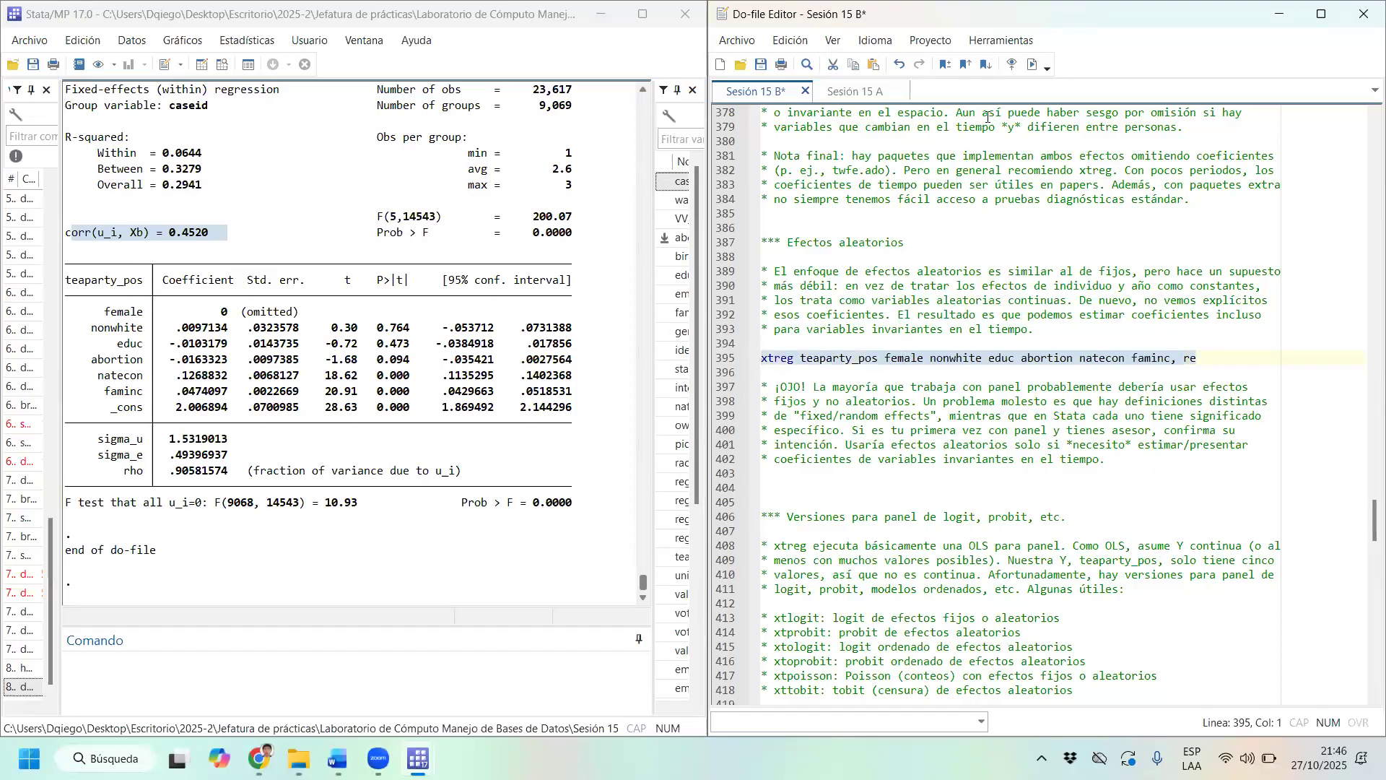
click(1030, 65)
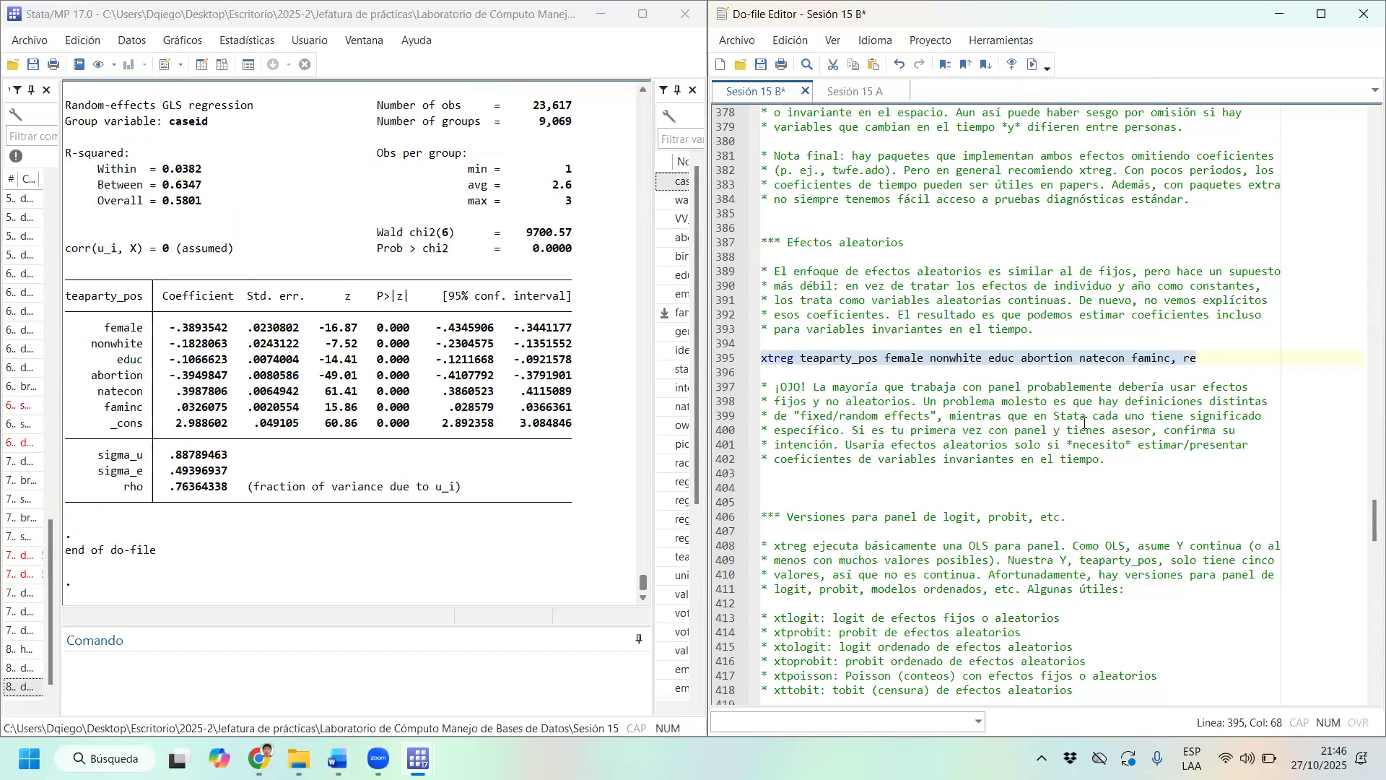
Review the list of panel versions of logit, probit and other models on lines 413–418, from xtlogit to xttobit.
scroll(1084, 424, down, 9)
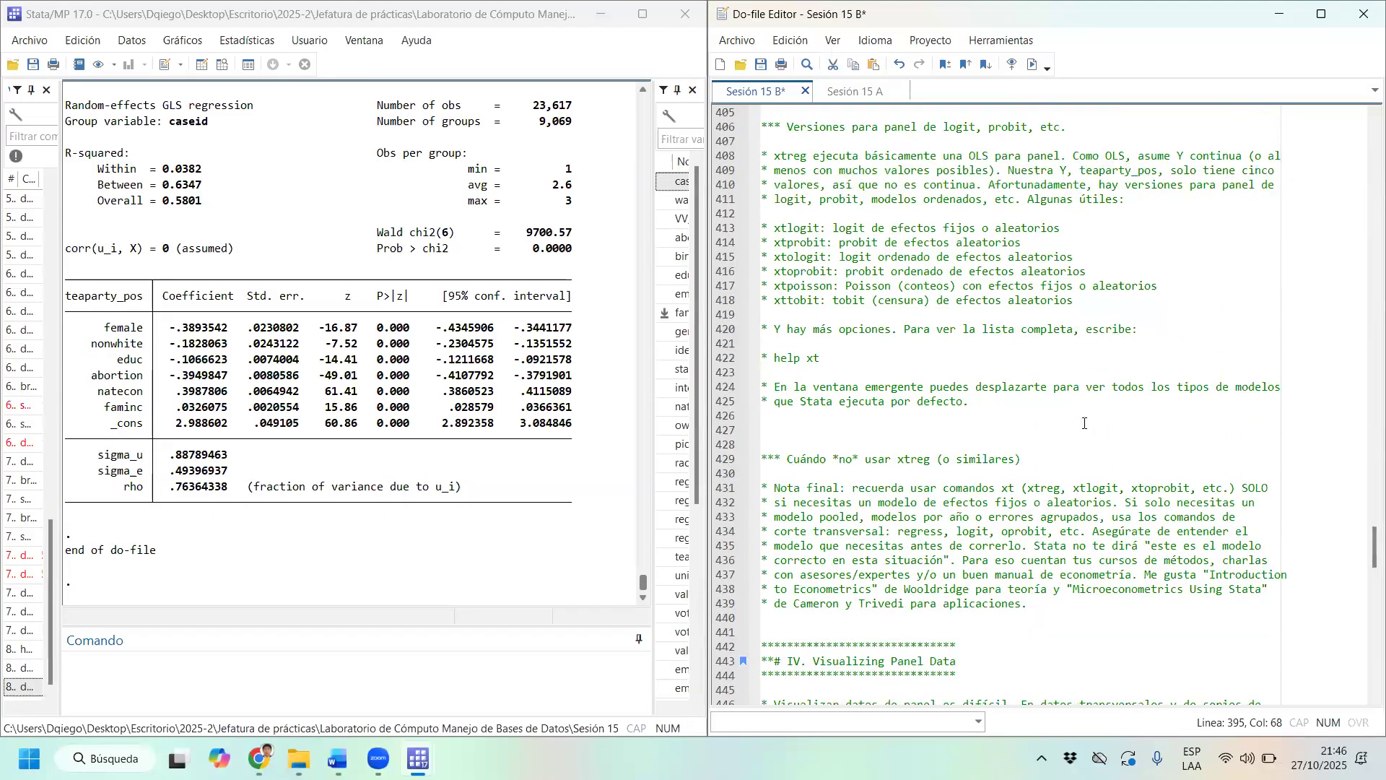
scroll(1084, 424, up, 2)
drag(772, 312, 1132, 396)
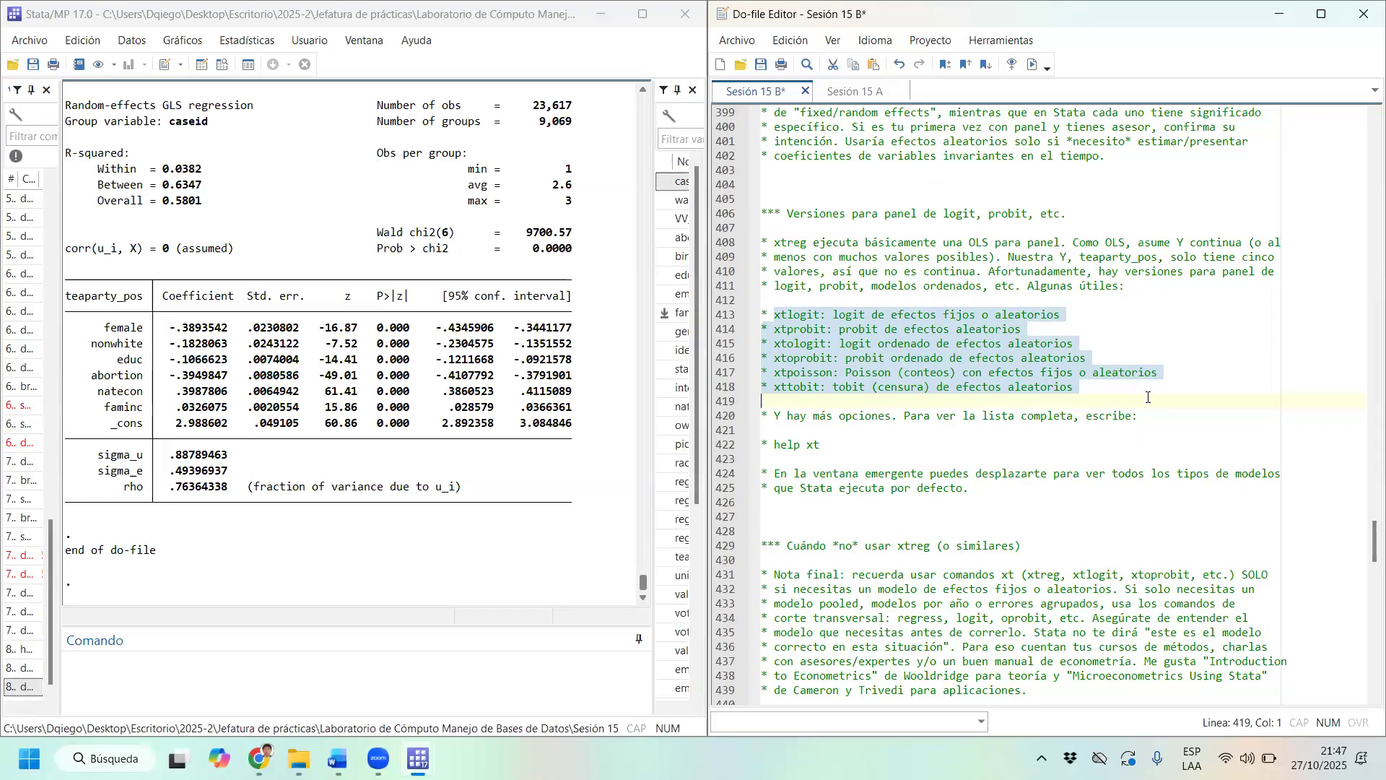
click(814, 314)
drag(787, 318, 828, 344)
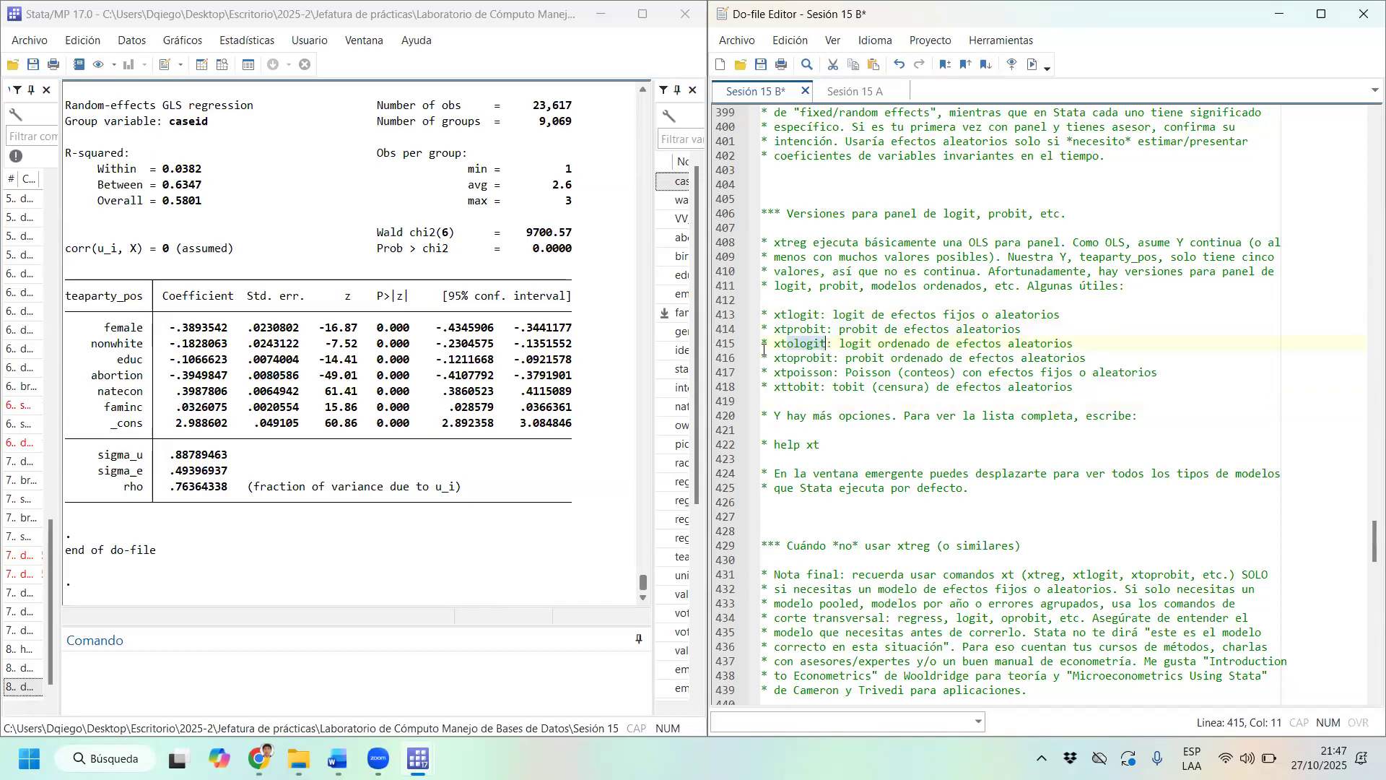
click(786, 344)
drag(800, 344, 789, 388)
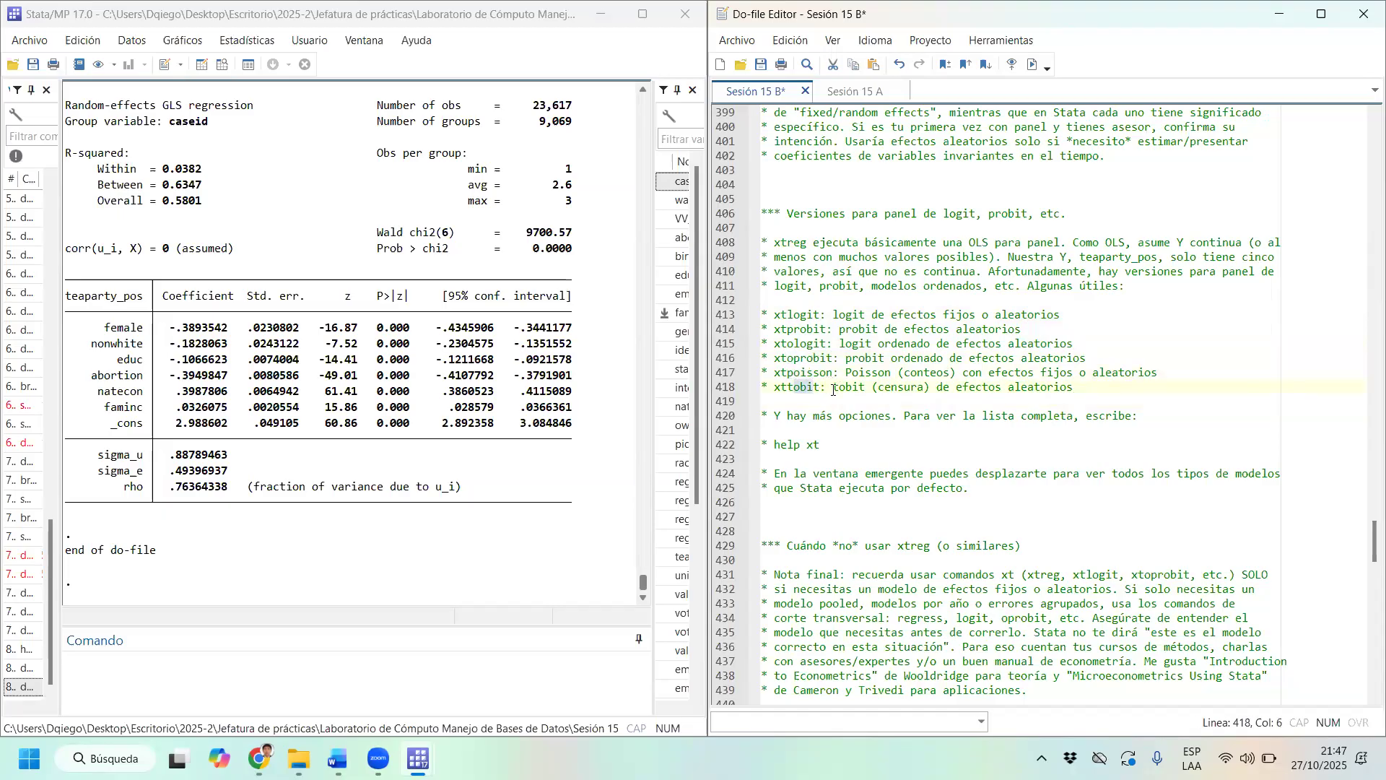
Skim the notes on help xt and when not to use xtreg, plus the Visualizing Panel Data and Repeated Cross-Sections sections.
scroll(832, 390, down, 1)
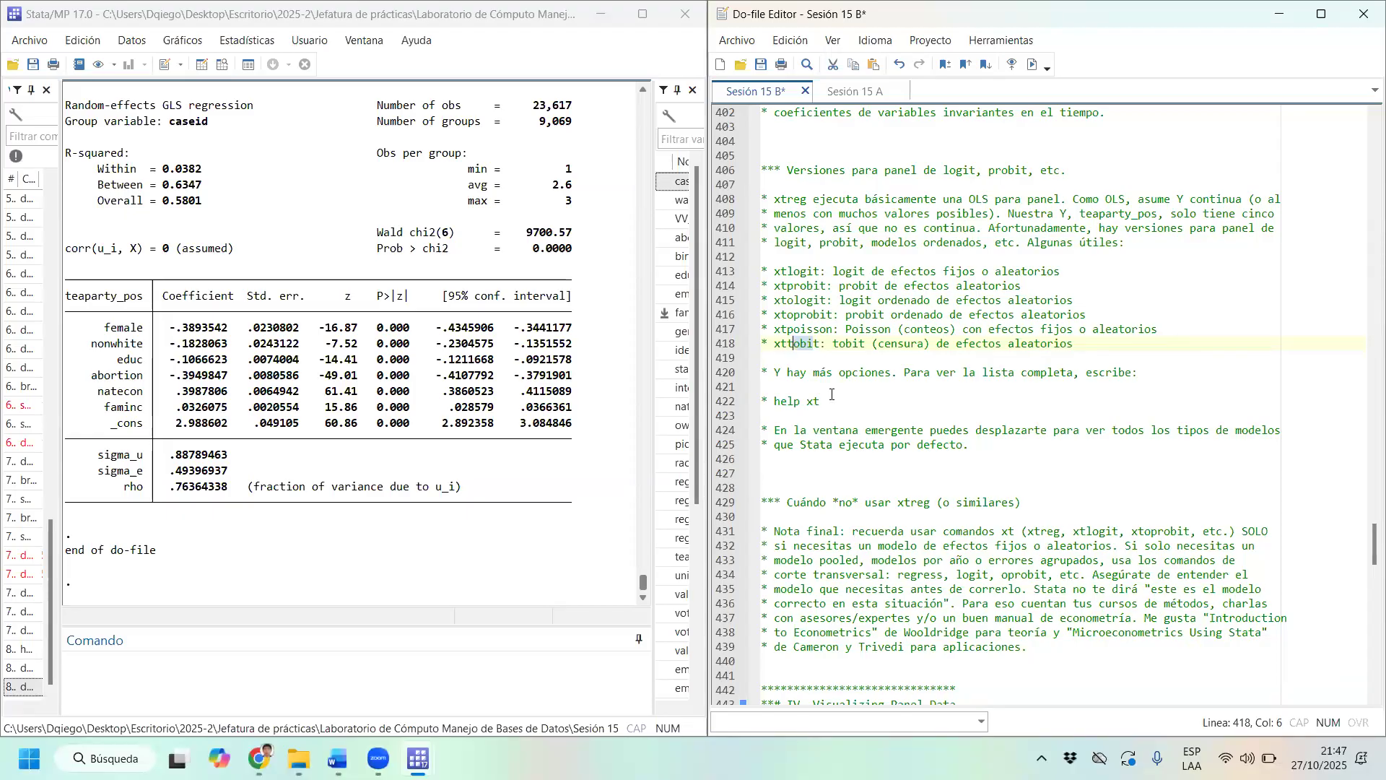
scroll(831, 394, down, 12)
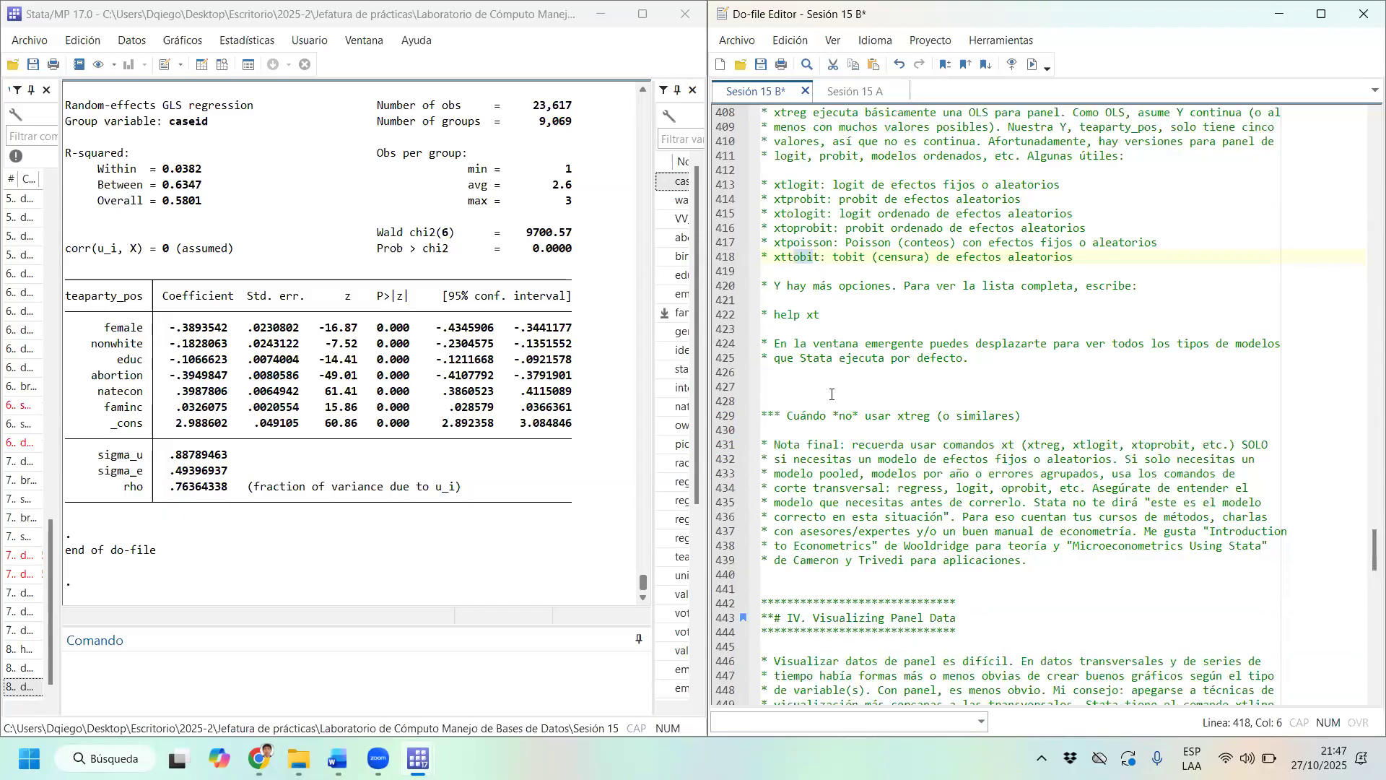
scroll(832, 394, down, 4)
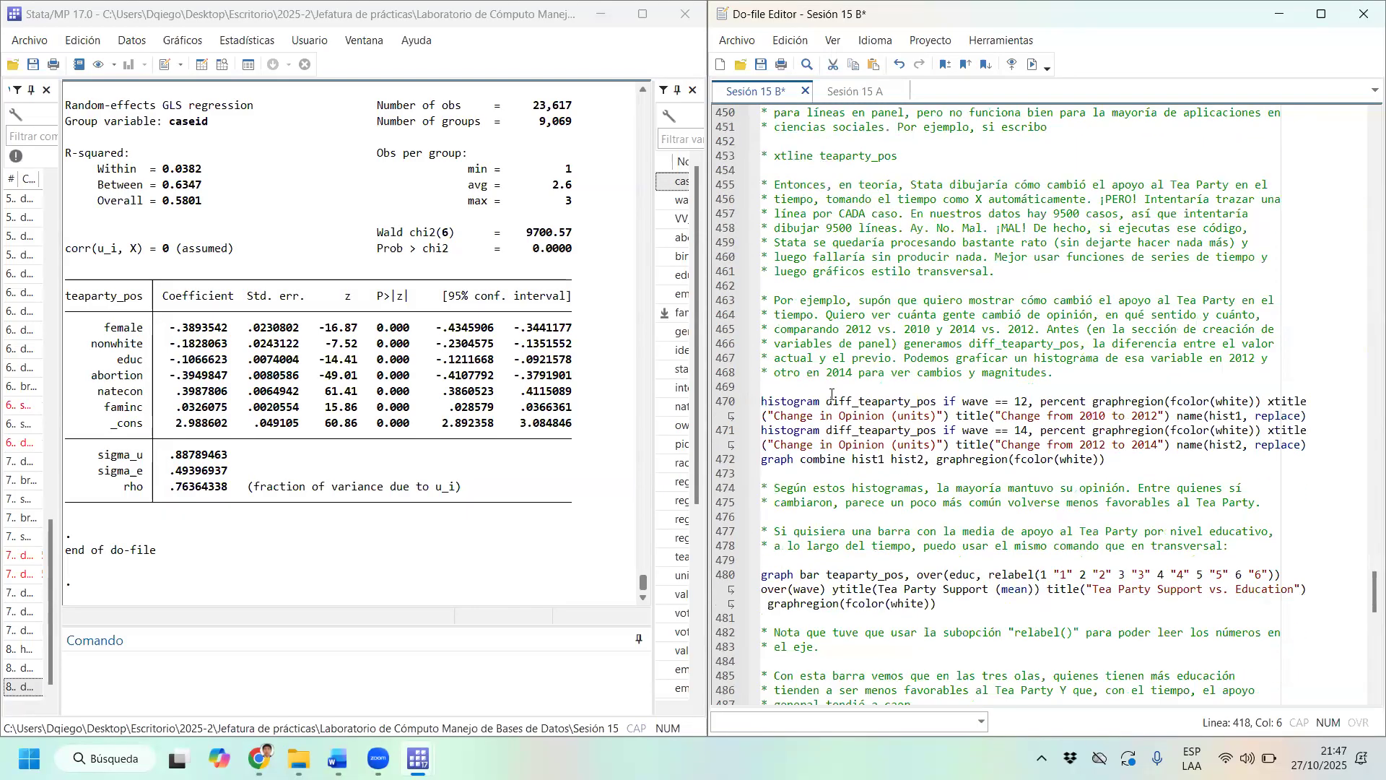
scroll(832, 394, down, 17)
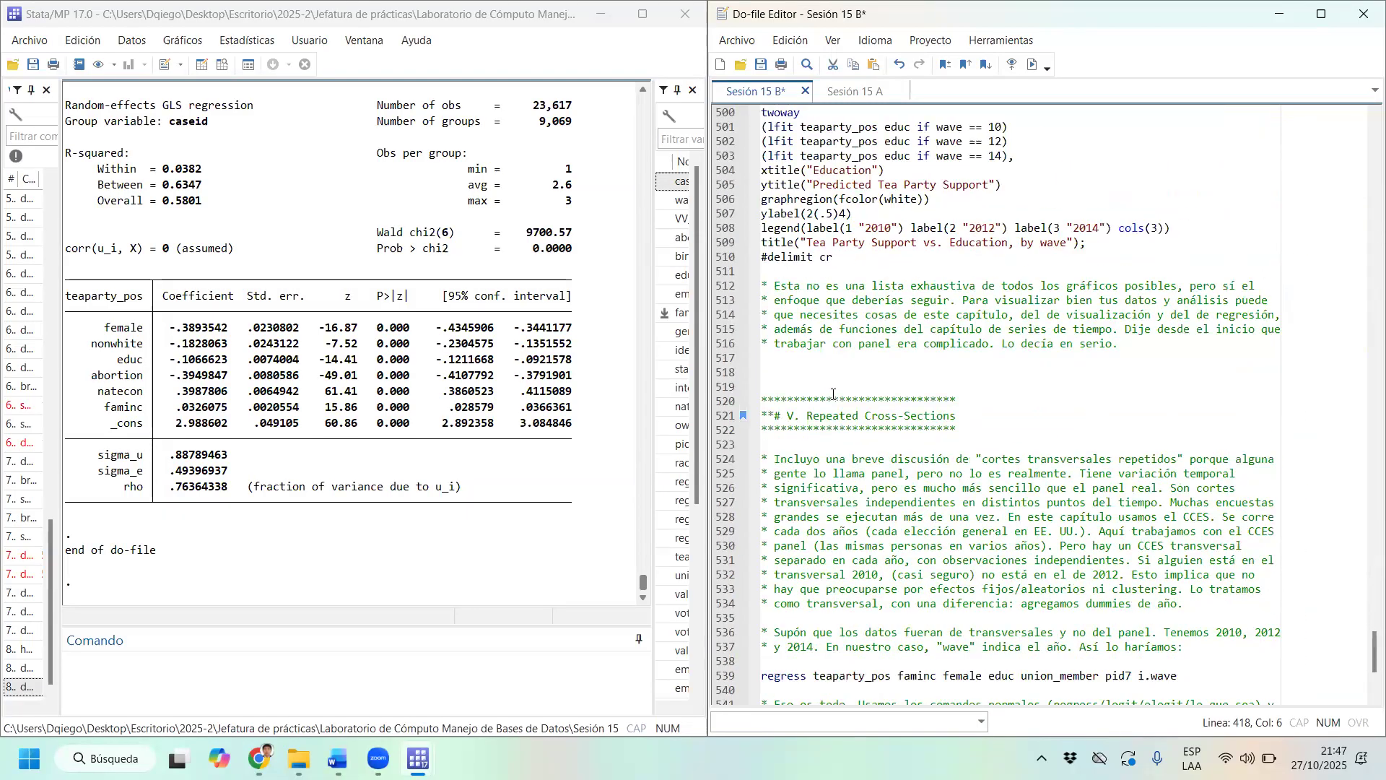
scroll(831, 394, up, 20)
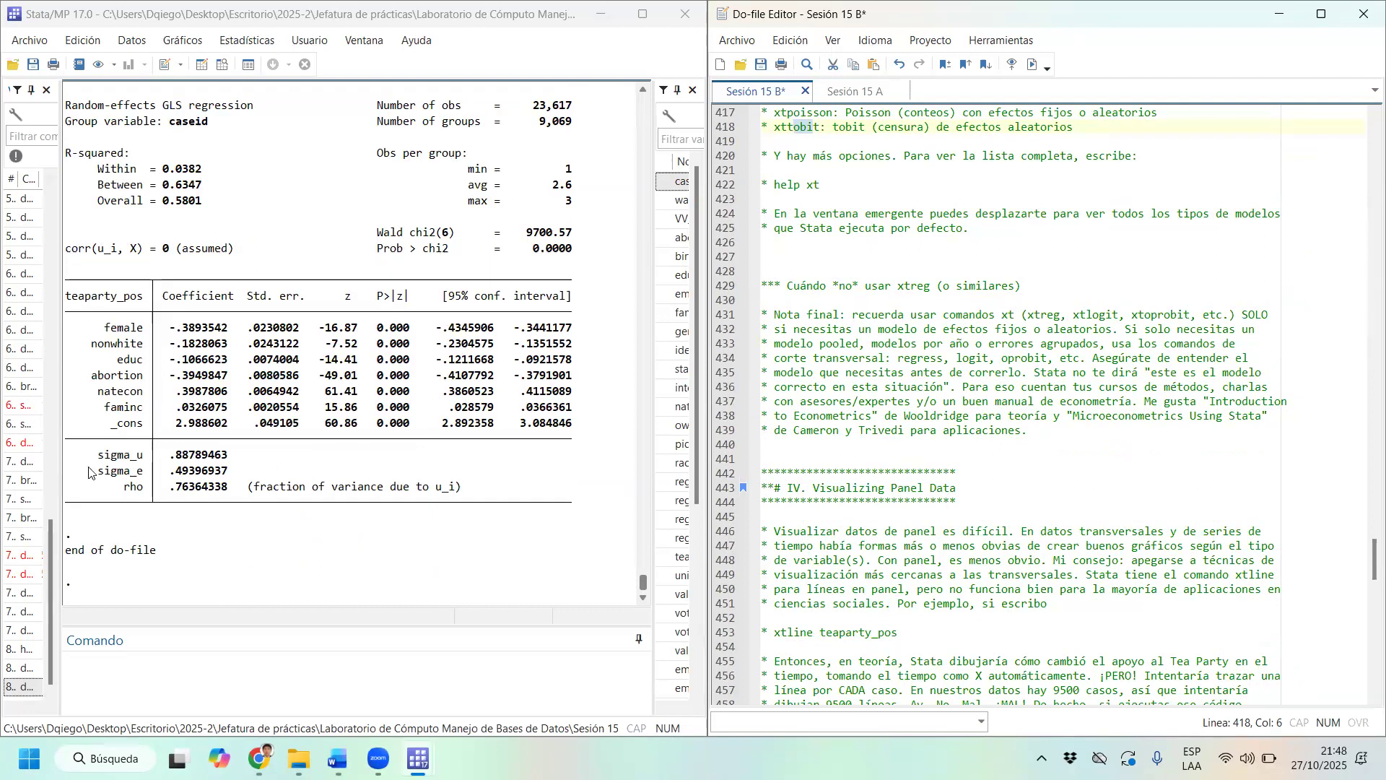
Examine rho, the fraction of variance due to u_i, and inspect the first case's three waves from caseid to abortion in the data browser.
click(257, 493)
drag(257, 488, 366, 486)
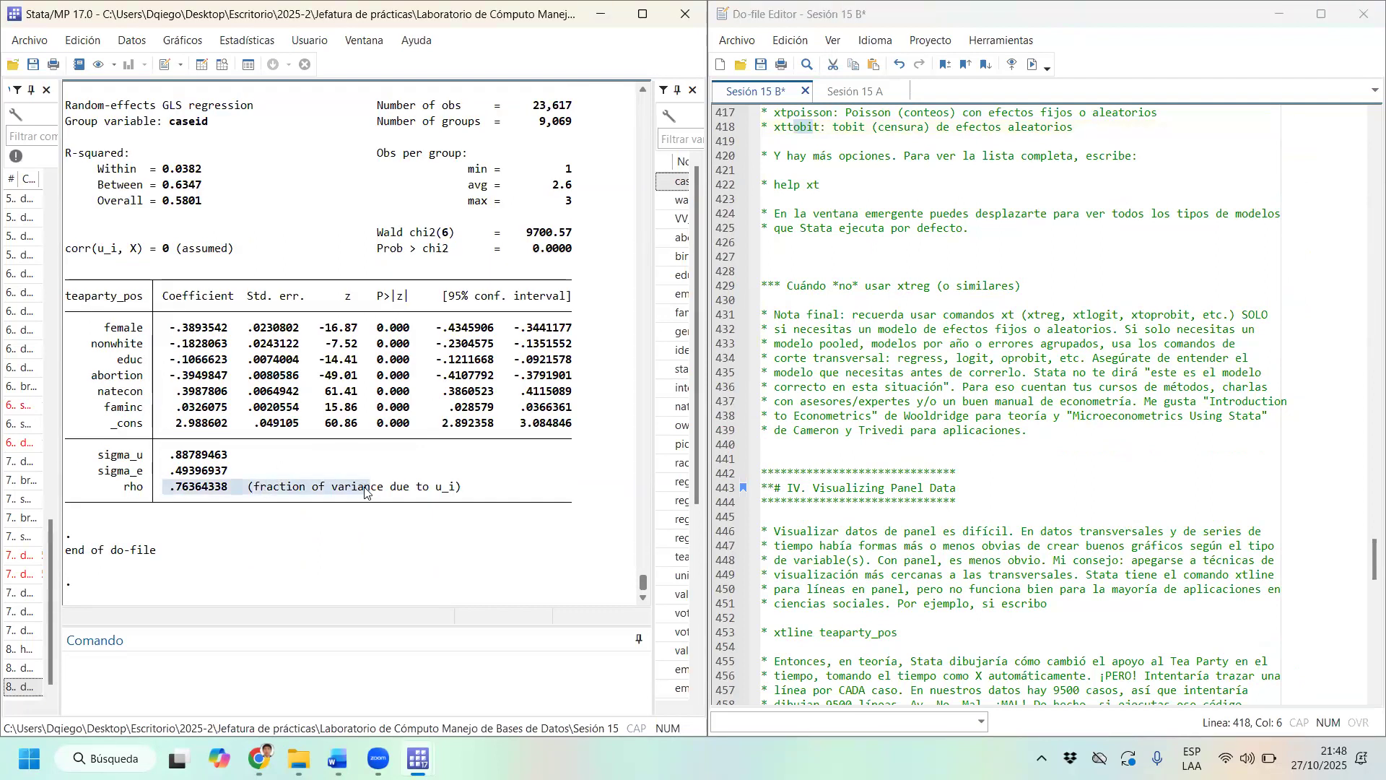
click(452, 493)
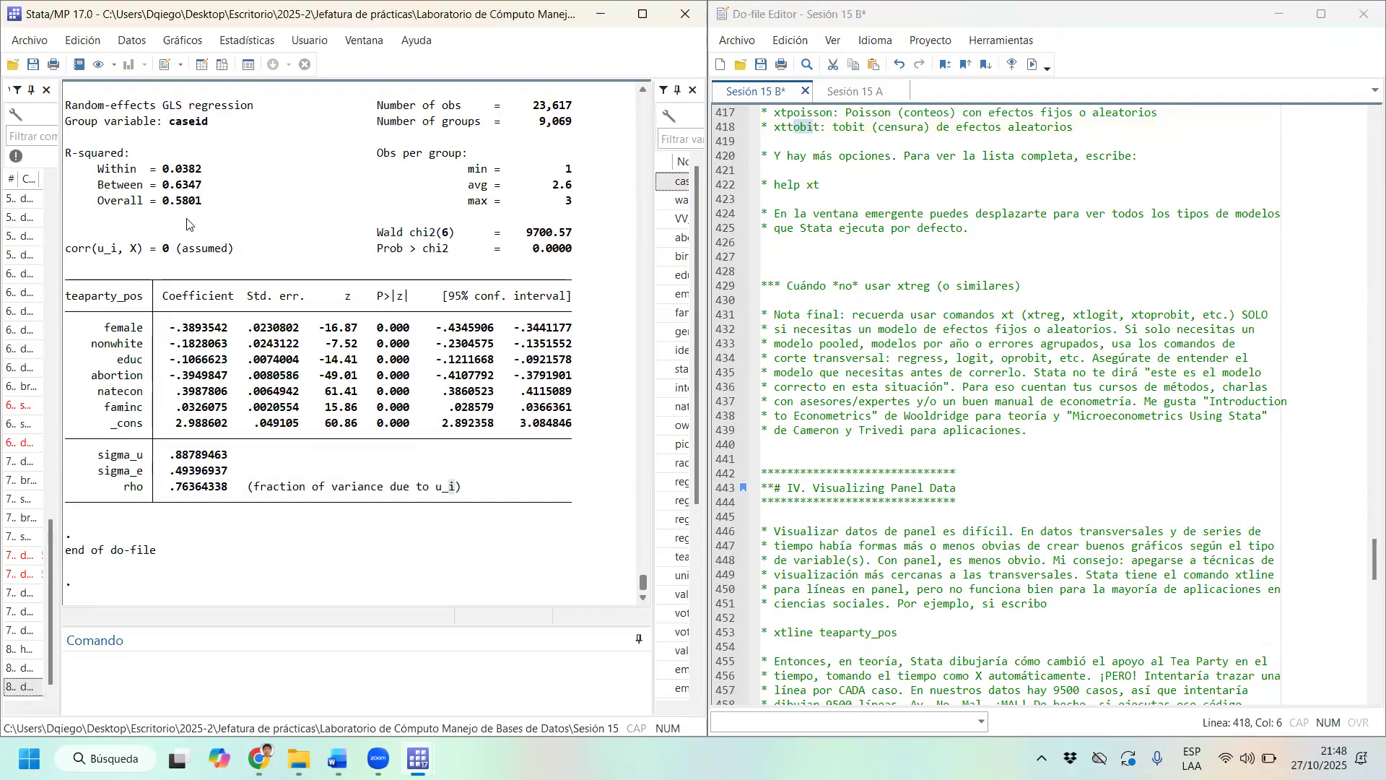
click(222, 65)
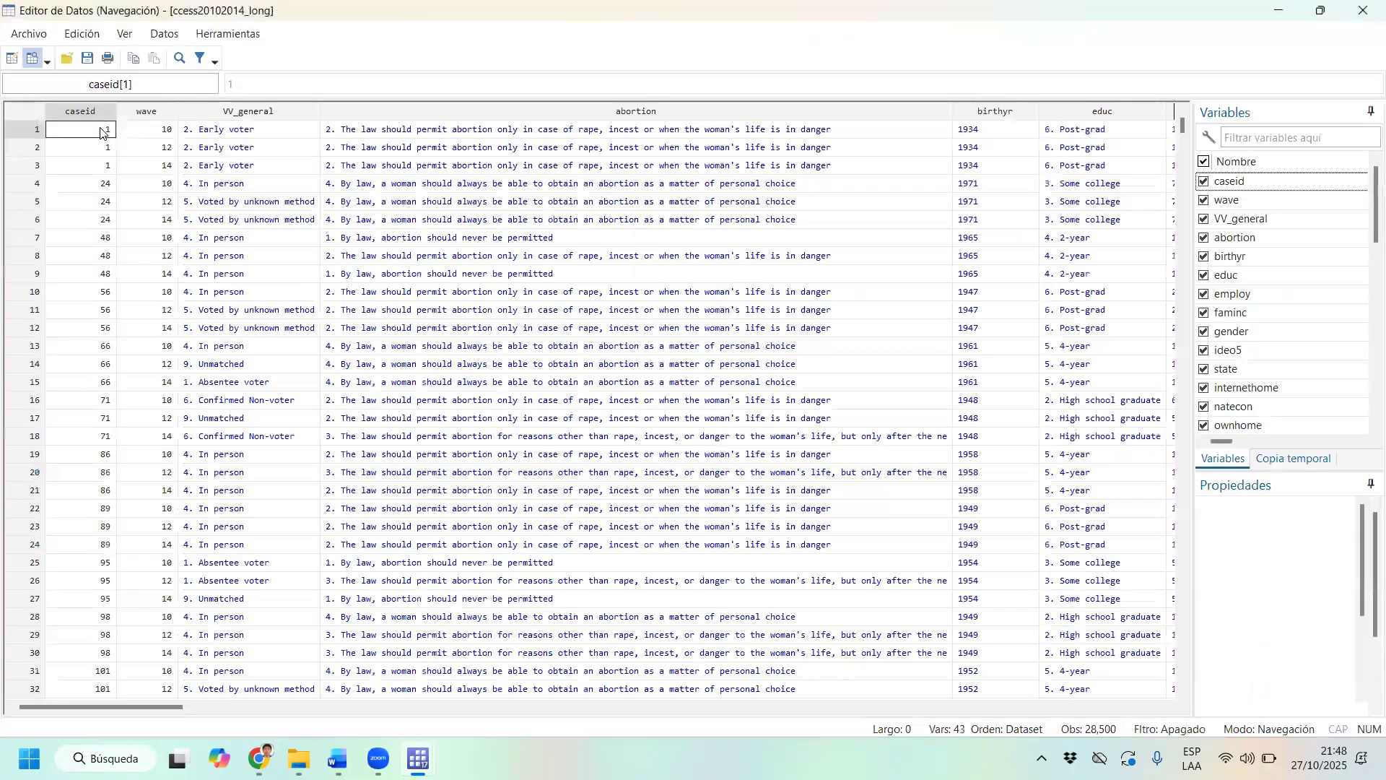
drag(71, 130, 758, 172)
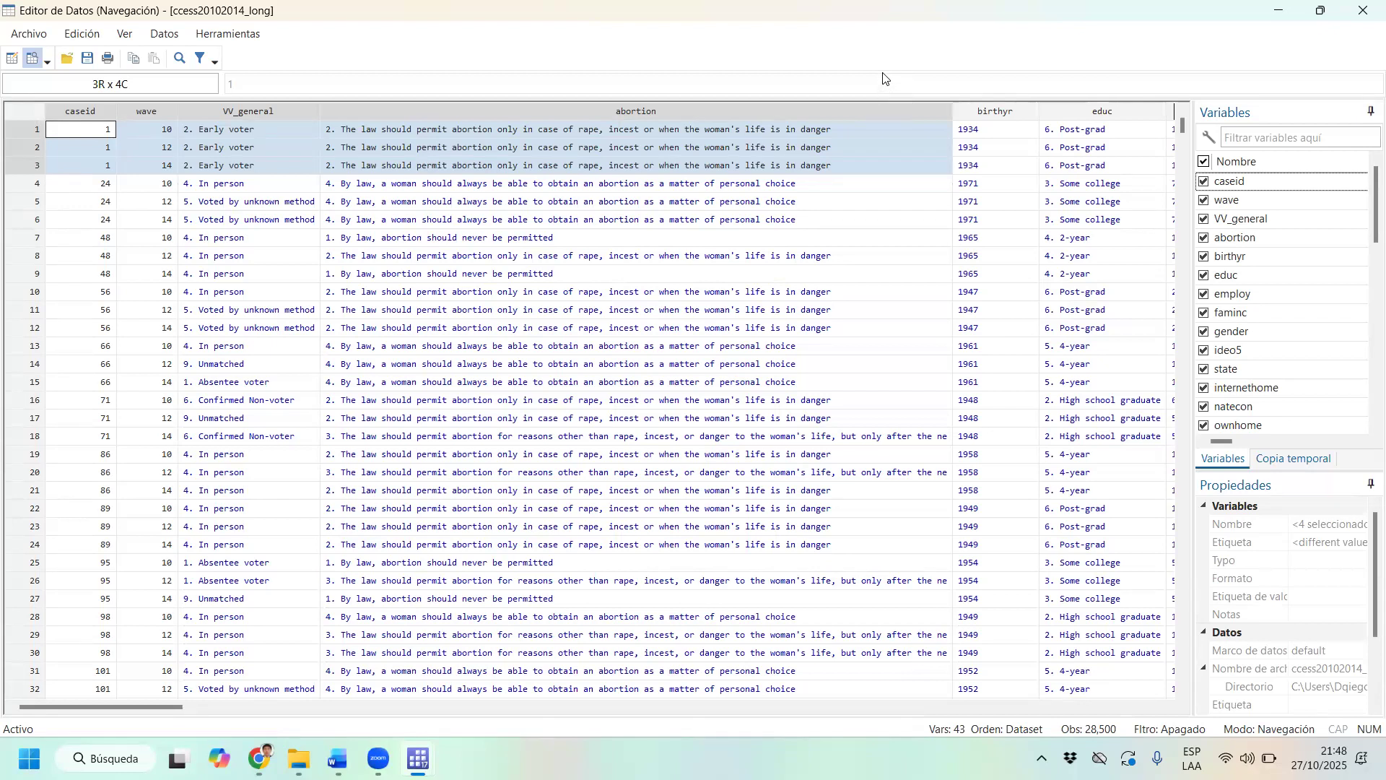
click(1286, 8)
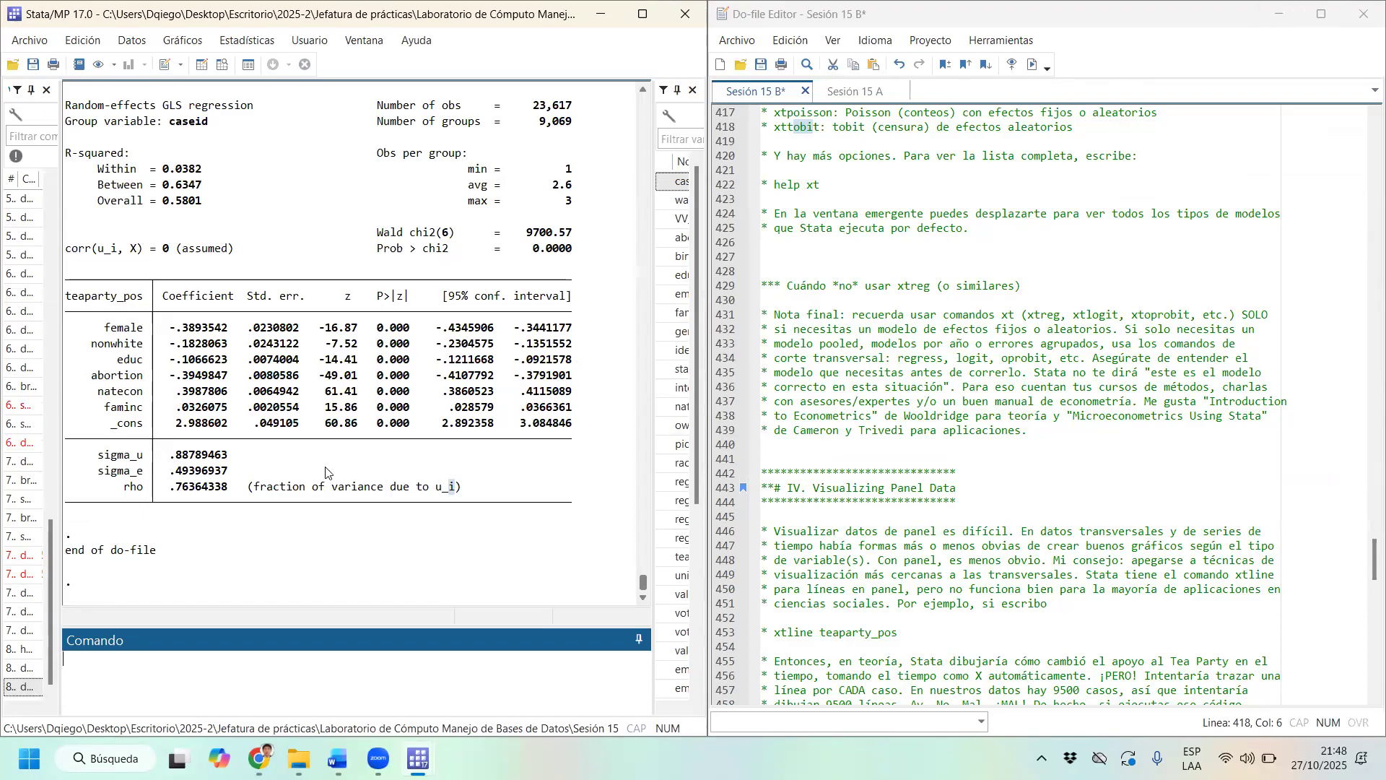
Recheck the rho value in the random-effects output against the complete data rows 1 to 3 of the first caseid.
click(129, 493)
drag(233, 493, 171, 493)
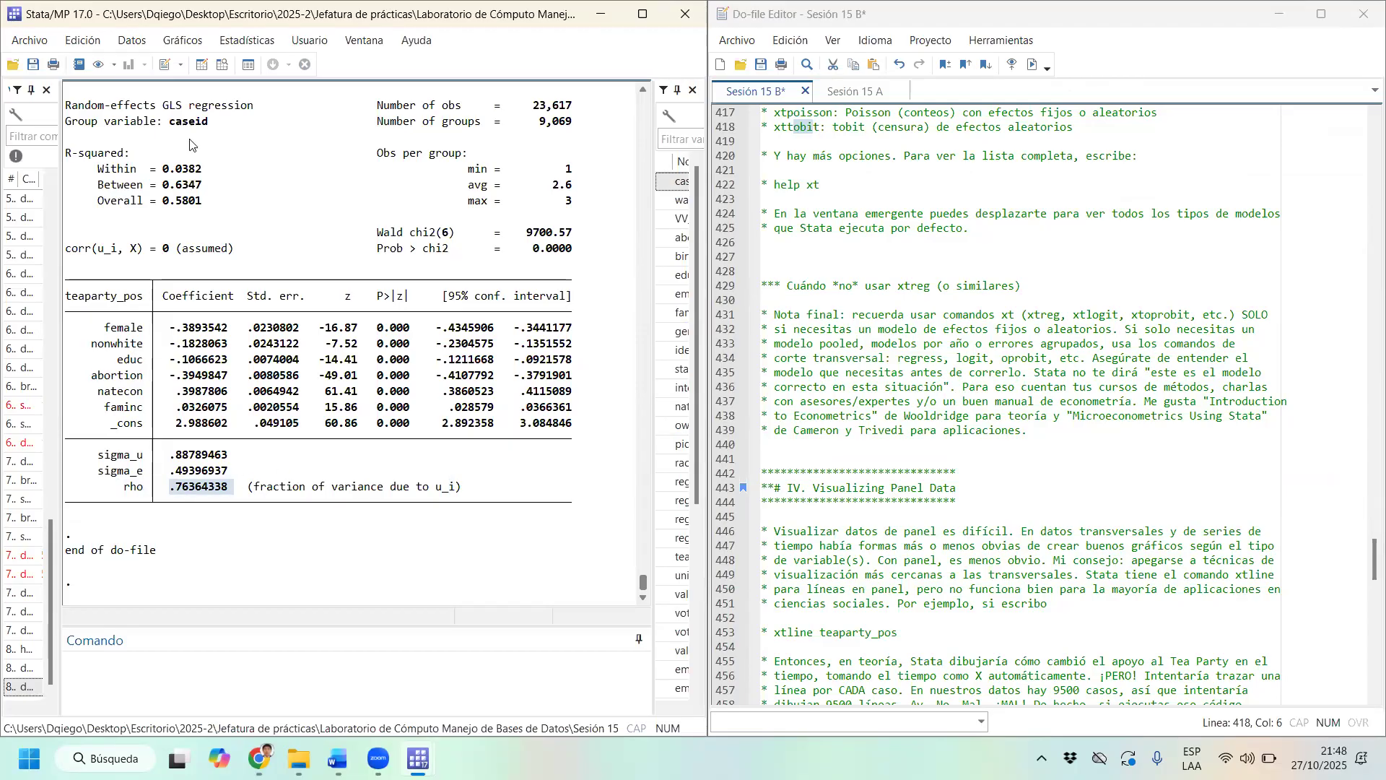
click(169, 491)
double_click(229, 490)
click(220, 65)
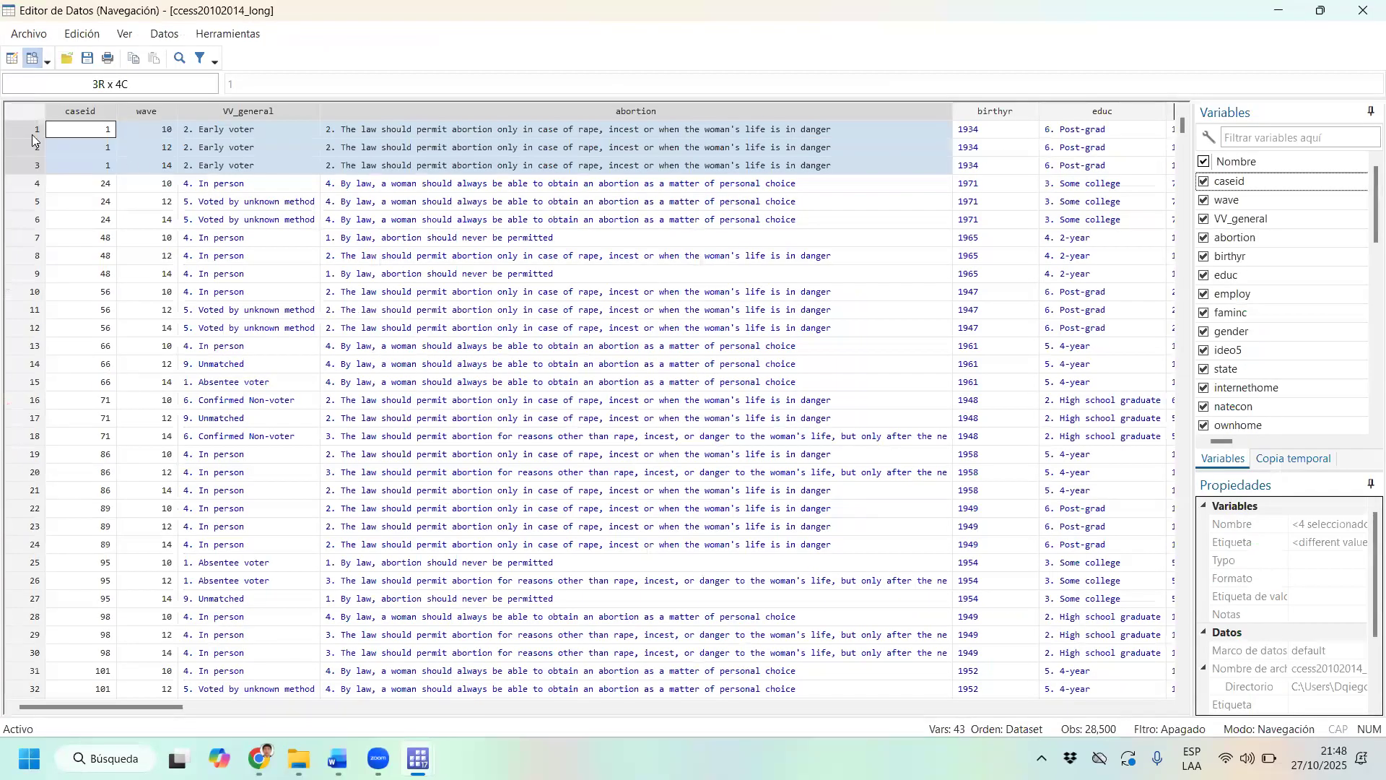
drag(32, 134, 39, 168)
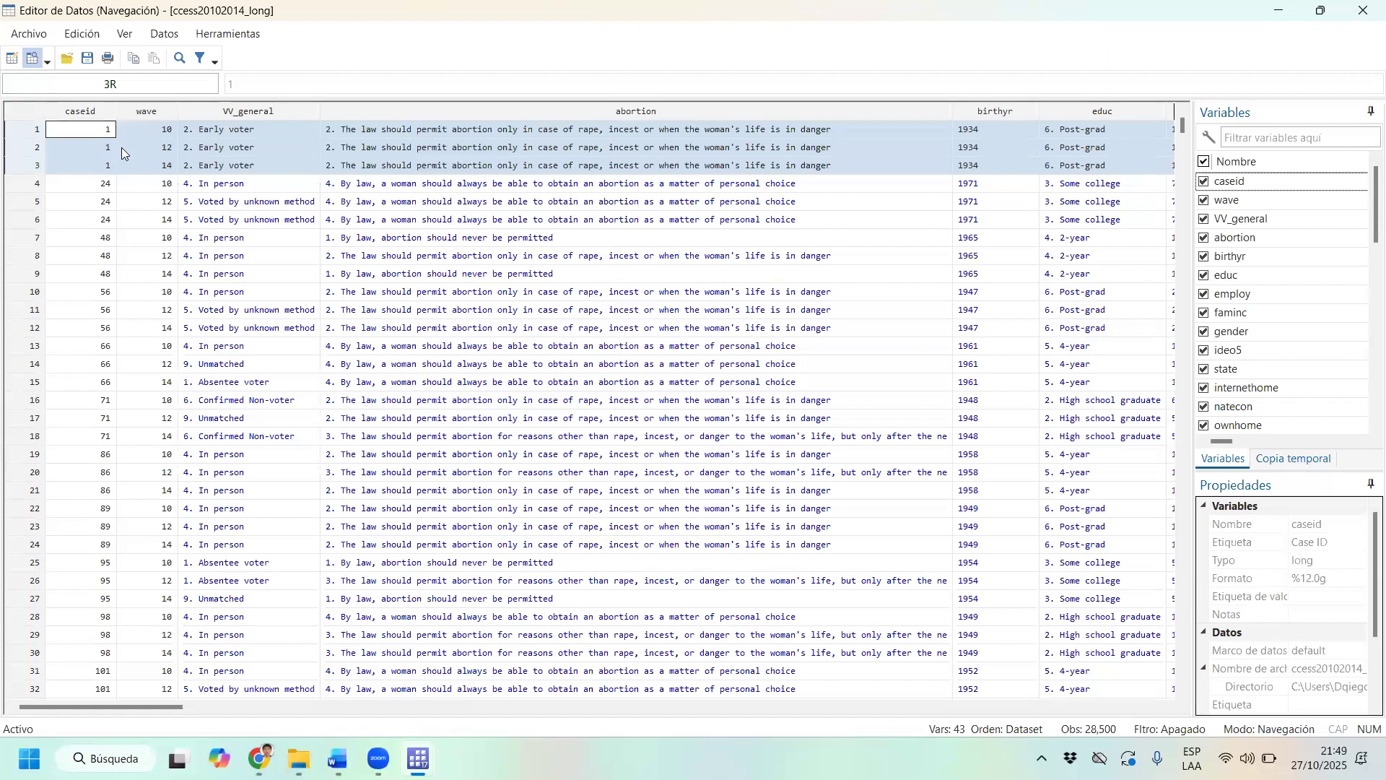
click(1276, 13)
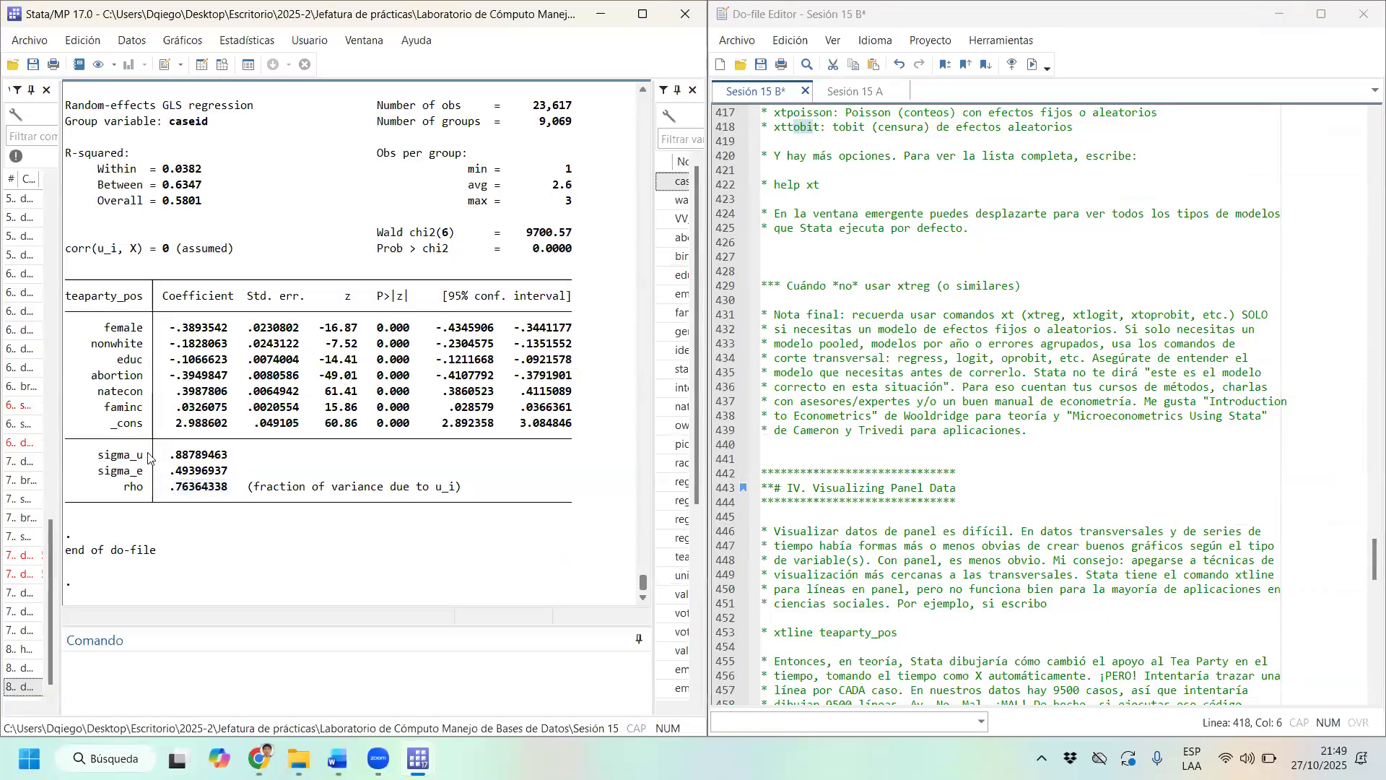
Examine sigma_u, sigma_e and rho in the random-effects output, looking back at the case rows in the data browser.
double_click(101, 455)
click(222, 64)
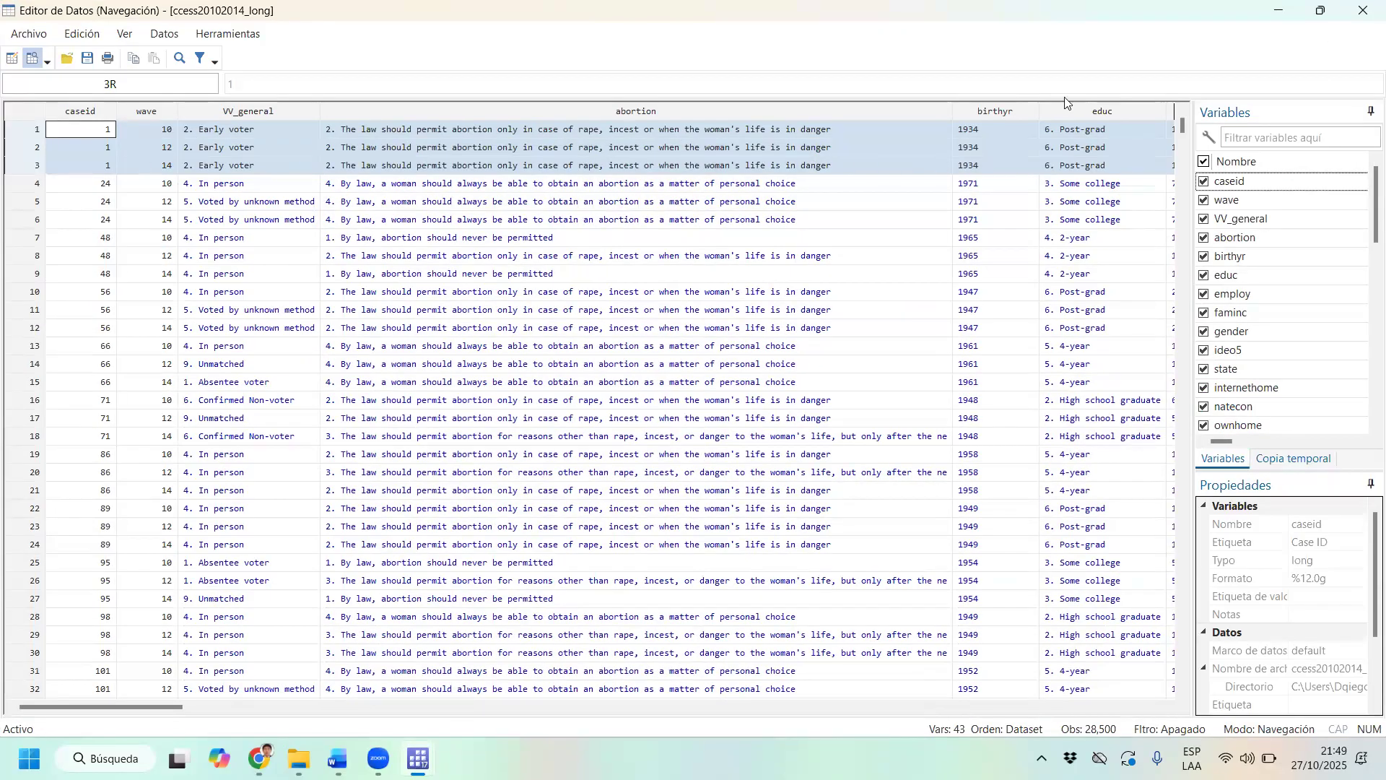
click(1282, 9)
drag(100, 477, 141, 481)
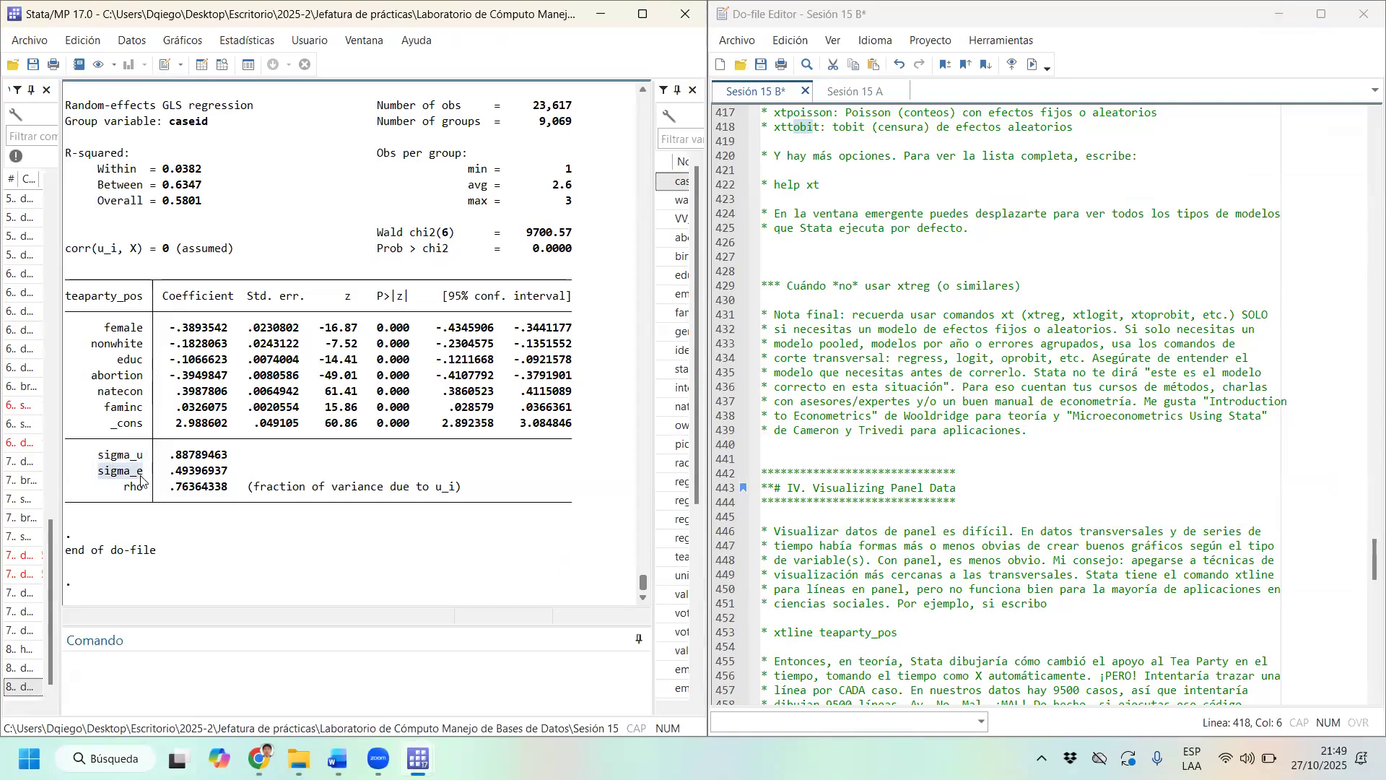
drag(176, 476, 76, 482)
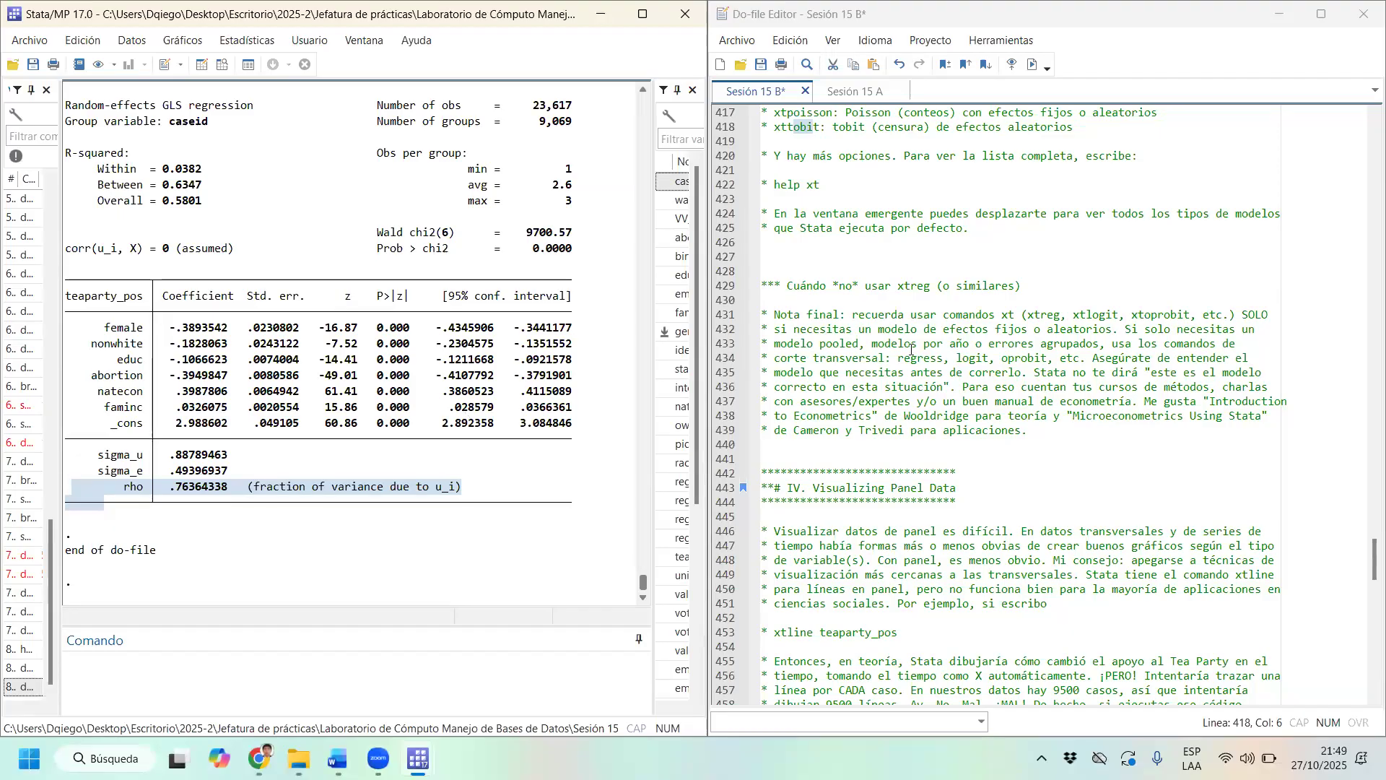
Run the fixed-effects xtreg of teaparty_pos on educ, abortion, natecon and faminc from line 338.
scroll(1088, 373, up, 18)
scroll(1088, 373, up, 13)
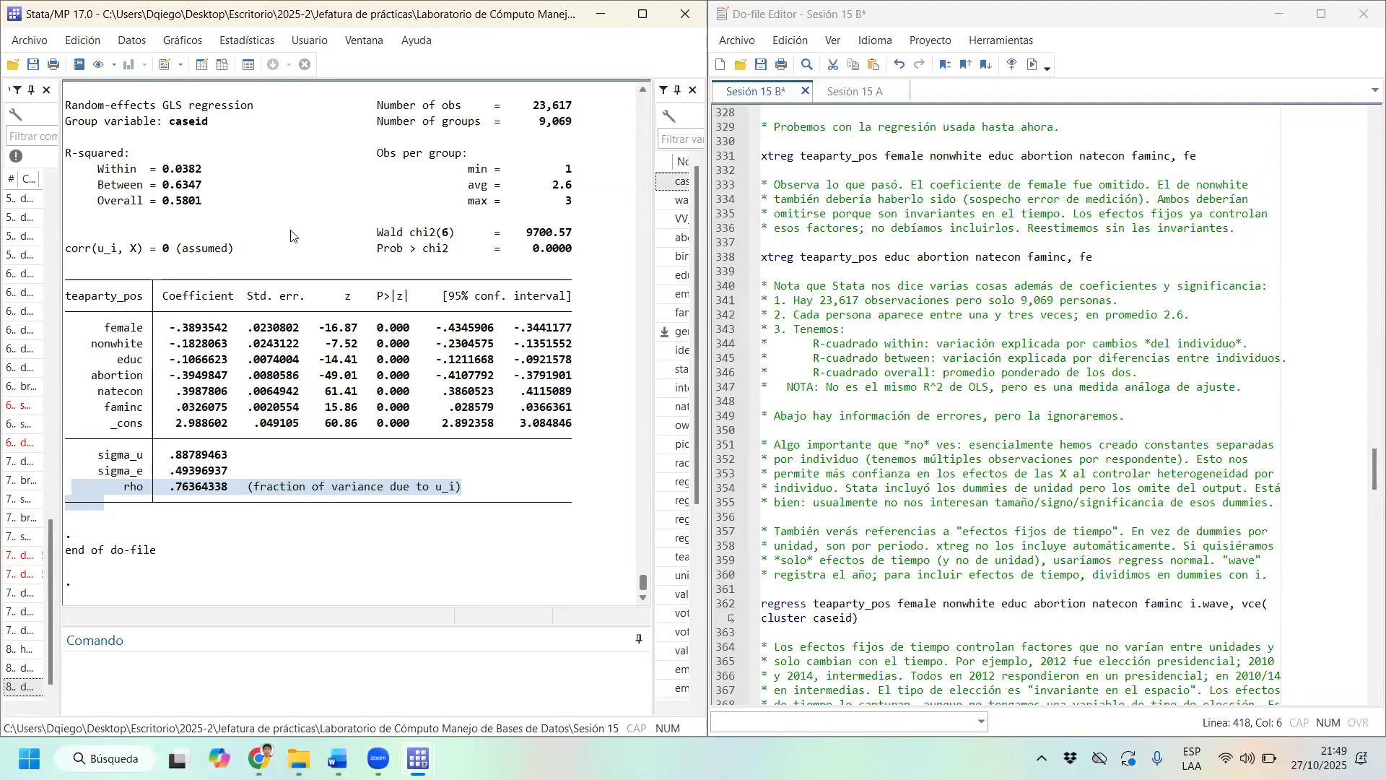
mouse_move(258, 248)
mouse_down()
mouse_move(93, 249)
mouse_move(248, 249)
mouse_up()
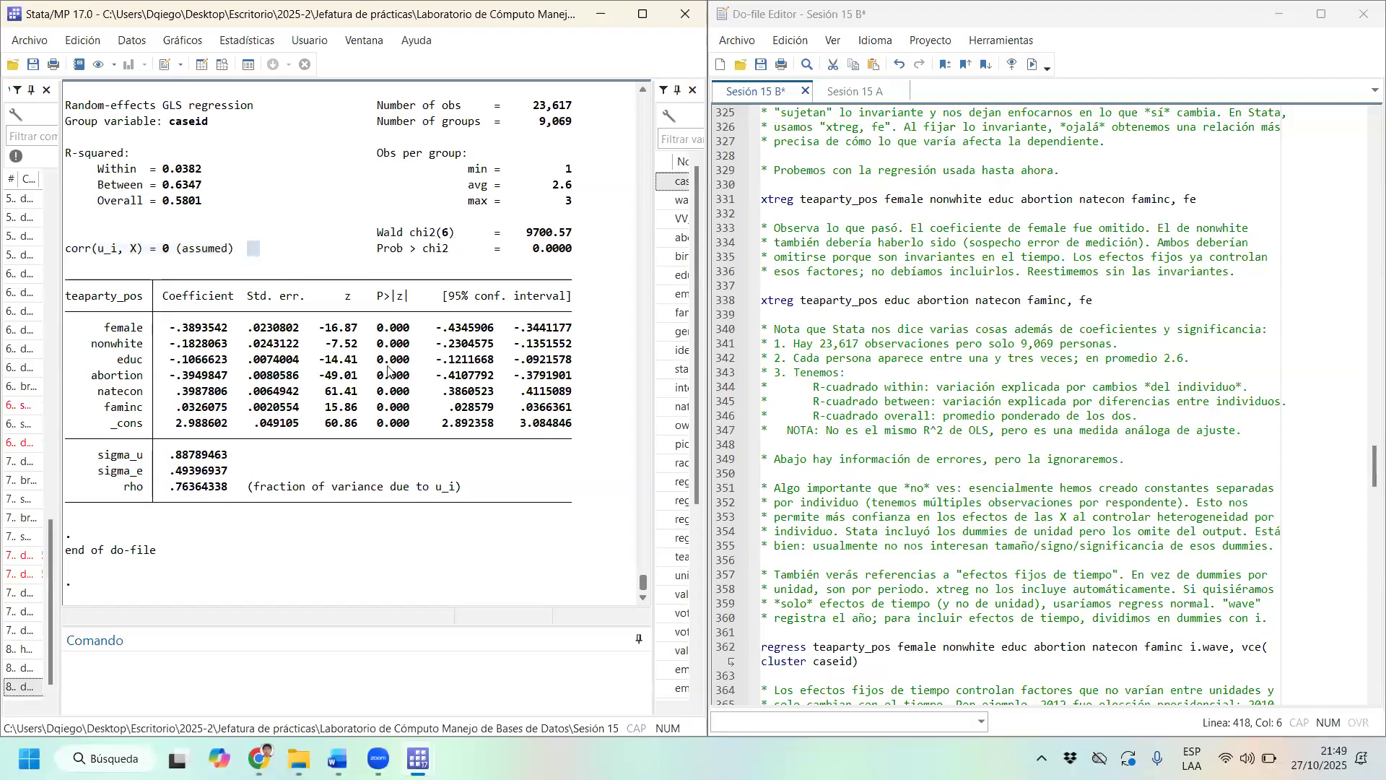
scroll(939, 379, up, 17)
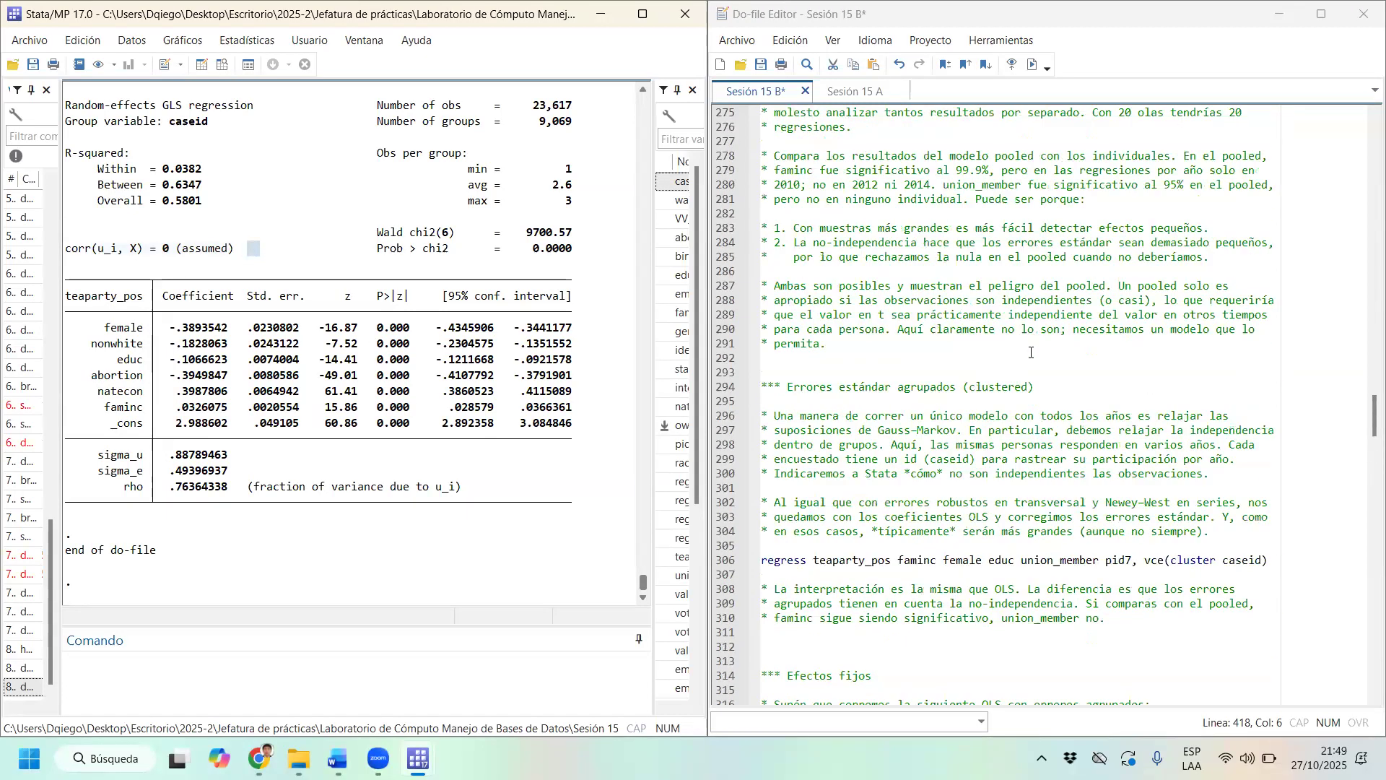
scroll(1031, 352, down, 12)
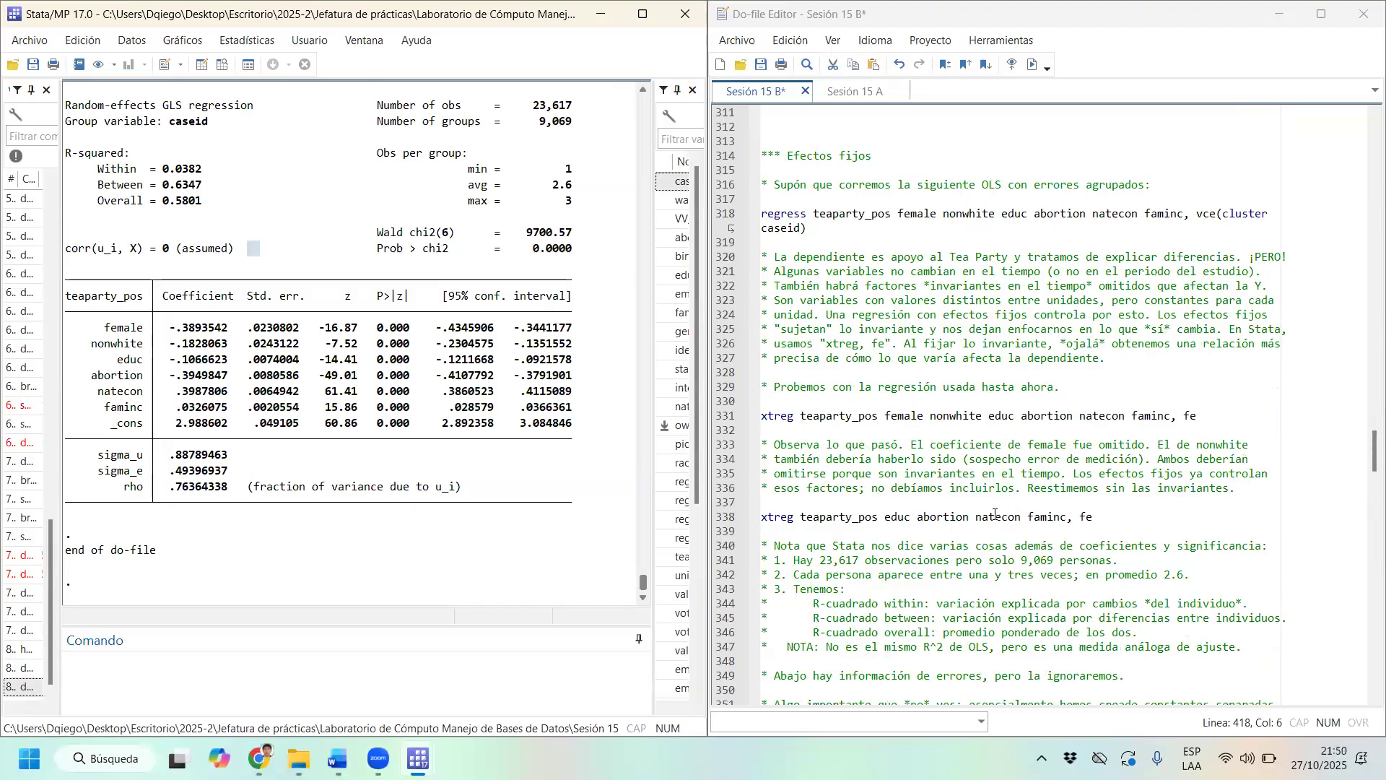
drag(995, 517, 917, 517)
key(ctrl+d)
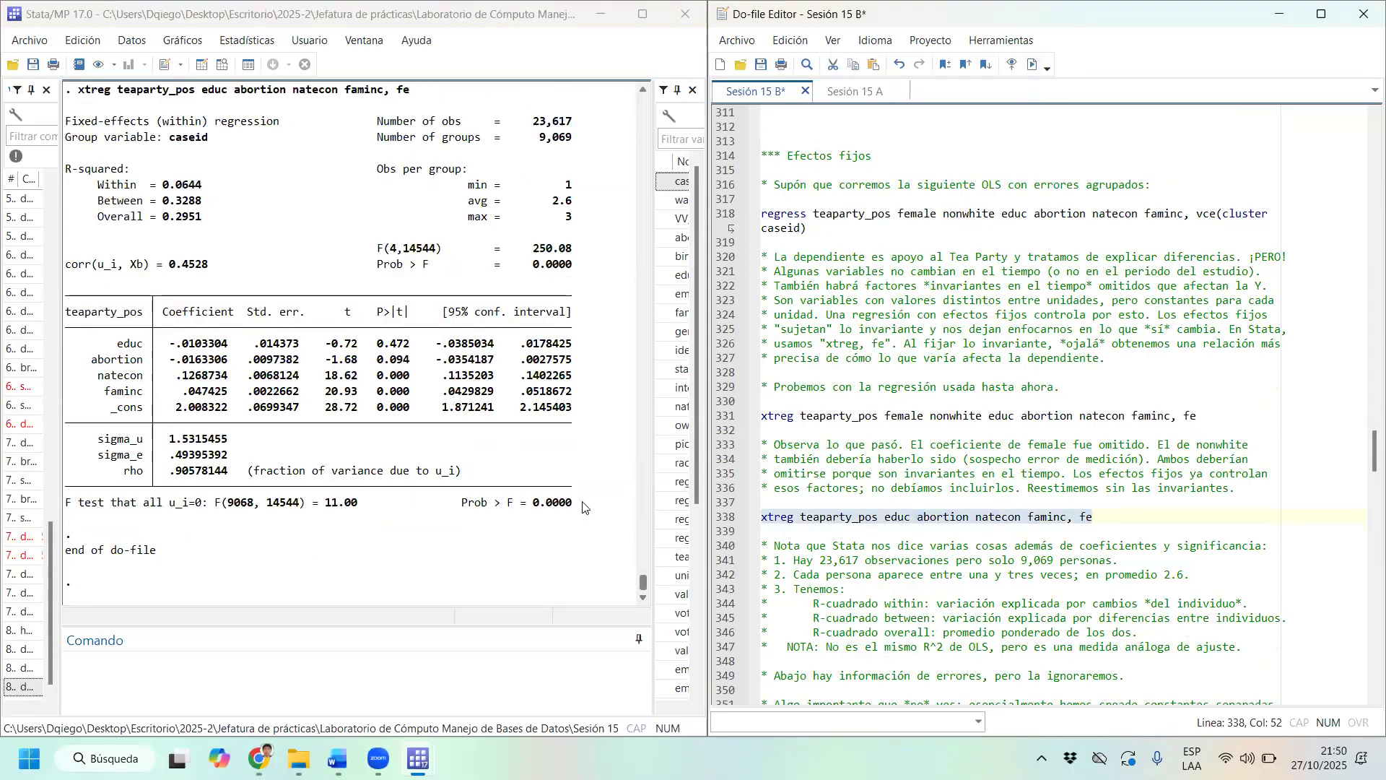
Compare the rho row with the F test that all u_i=0 and its Prob > F in the fixed-effects output.
drag(578, 504, 64, 509)
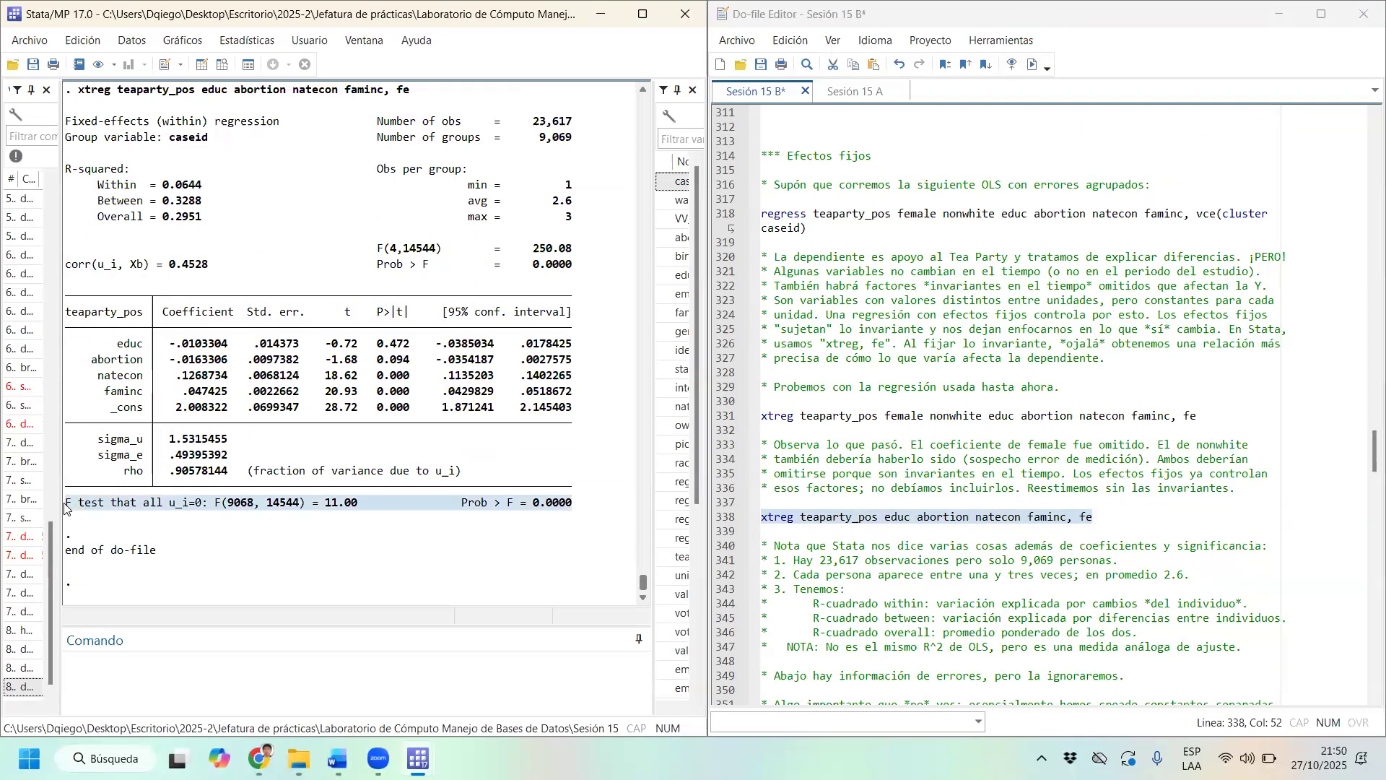
drag(468, 477, 80, 481)
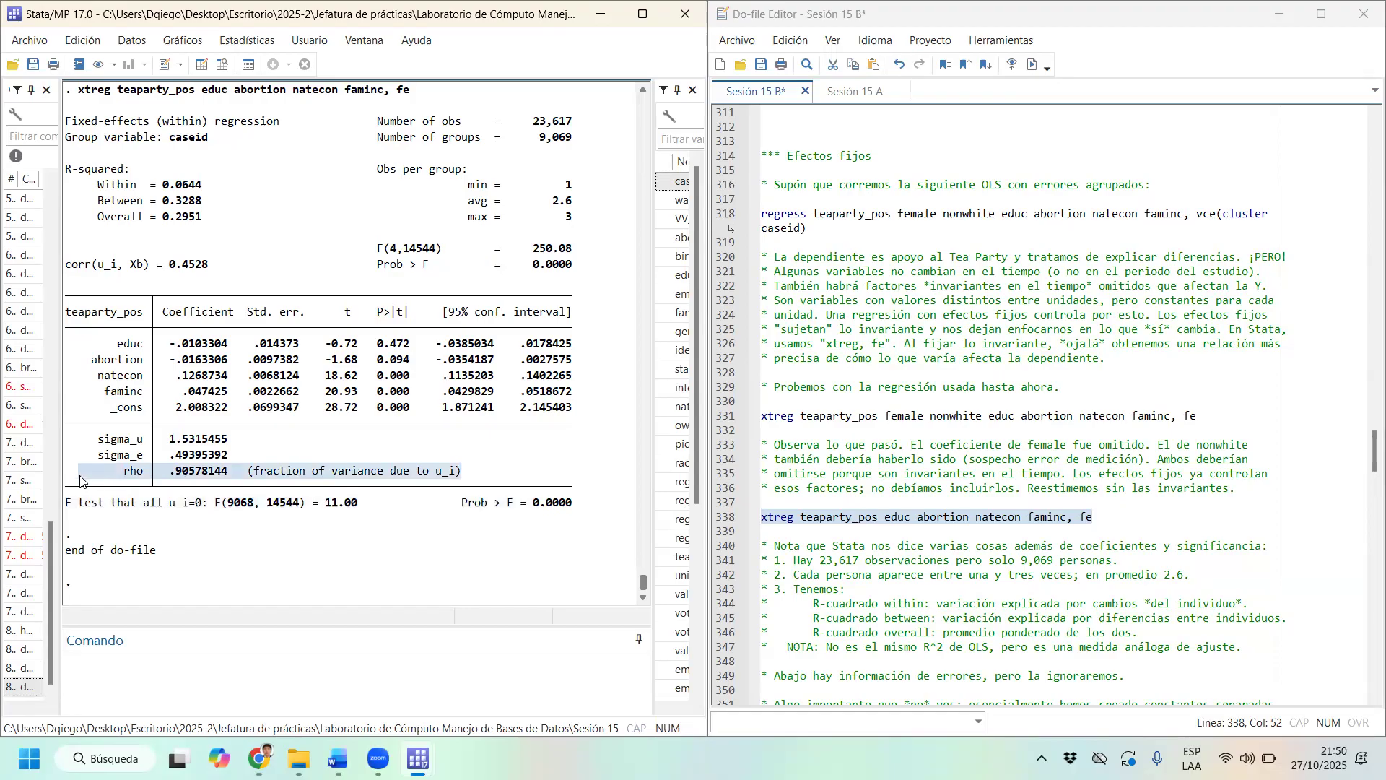
drag(589, 512, 68, 509)
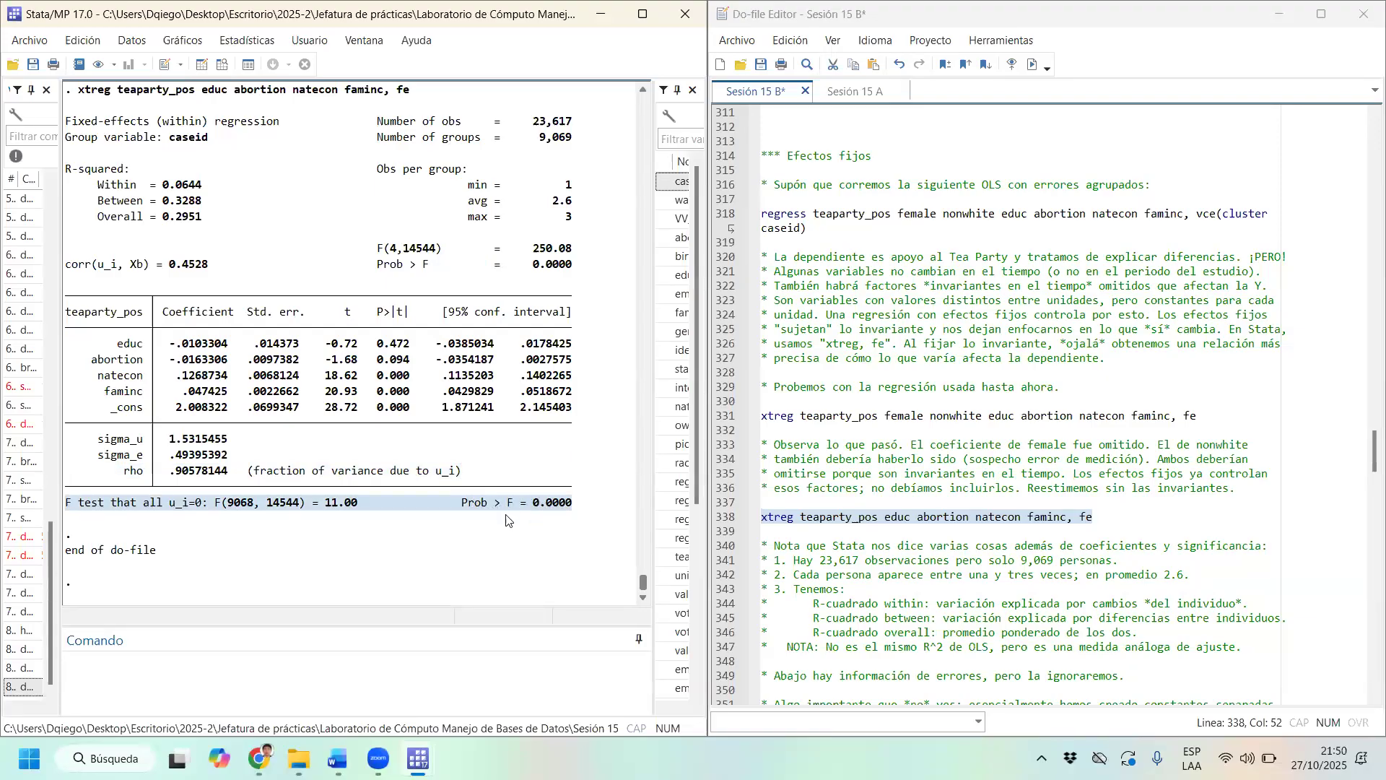
drag(462, 471, 65, 480)
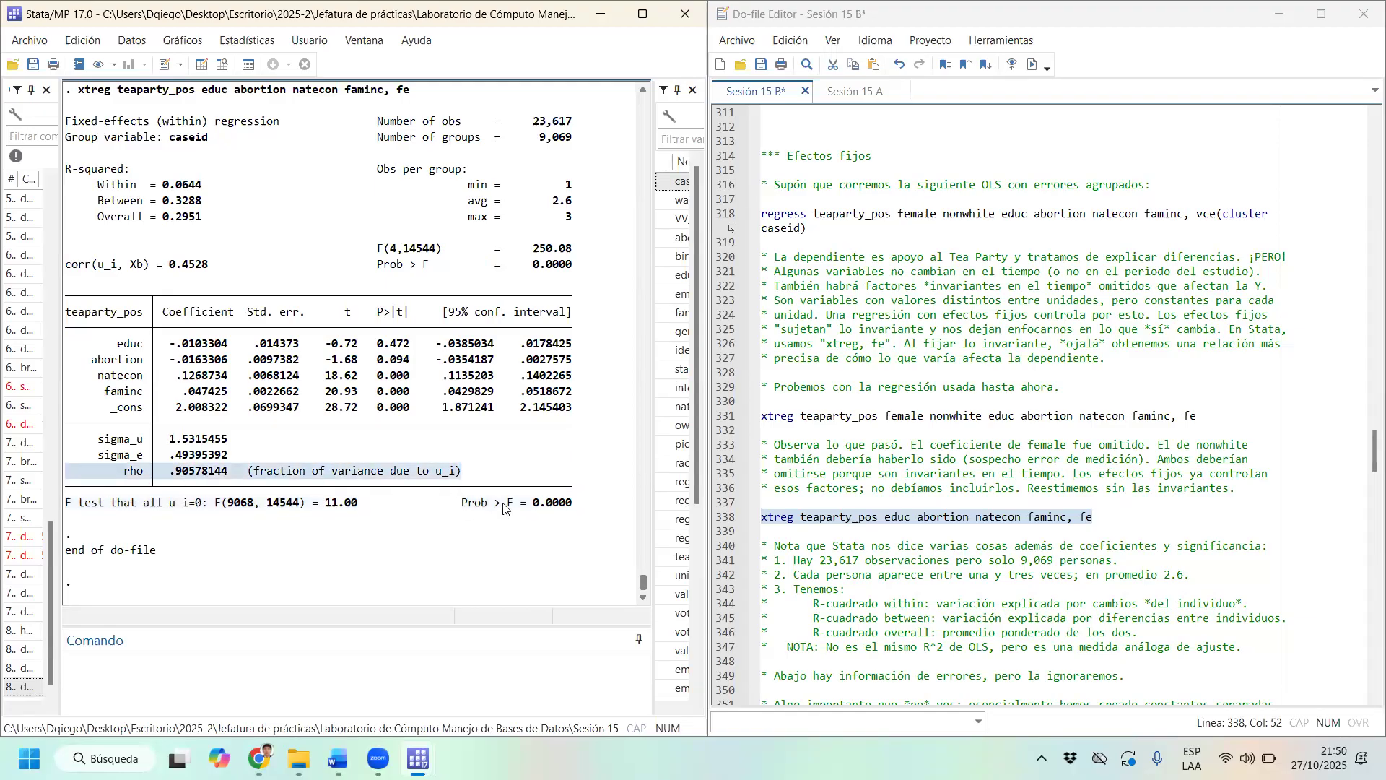
click(400, 509)
drag(572, 503, 40, 504)
triple_click(70, 504)
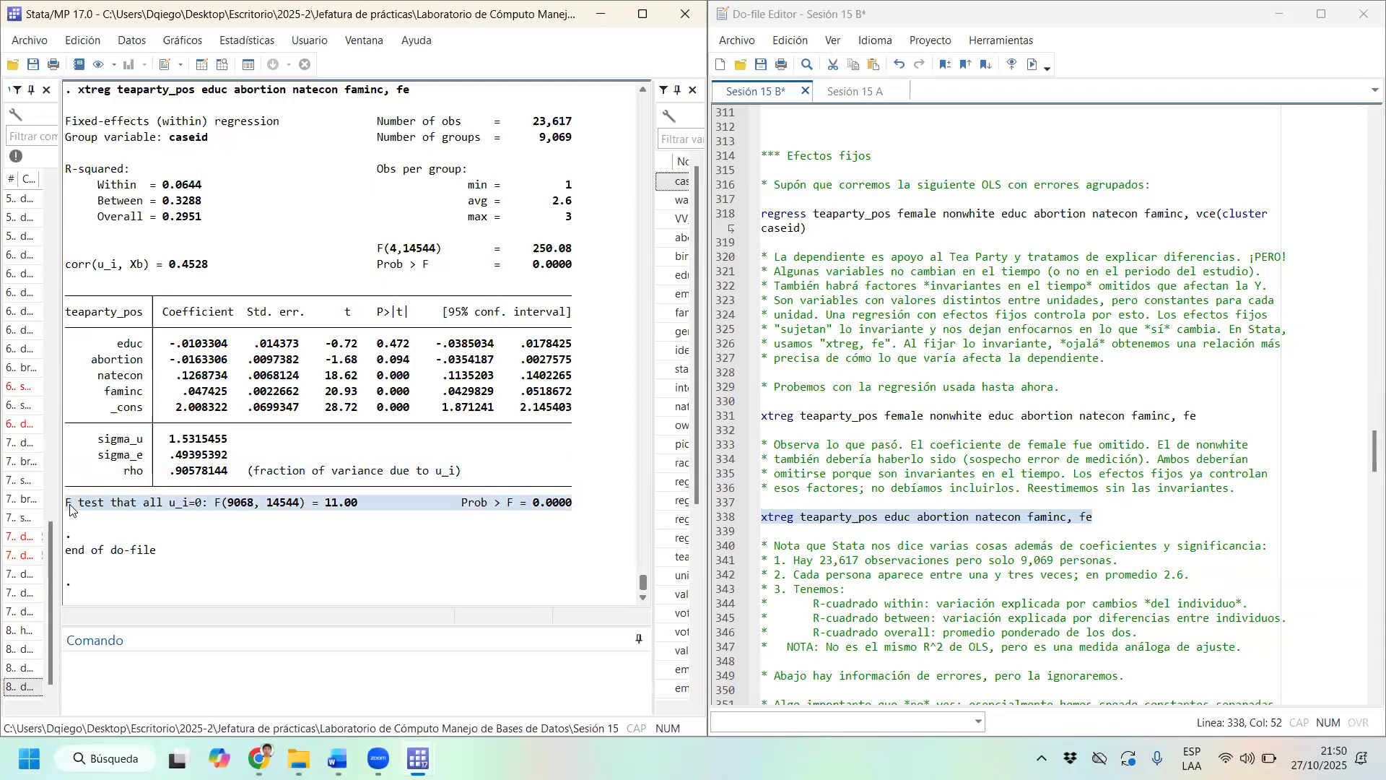
click(108, 508)
drag(459, 469, 62, 469)
click(107, 471)
drag(461, 471, 87, 478)
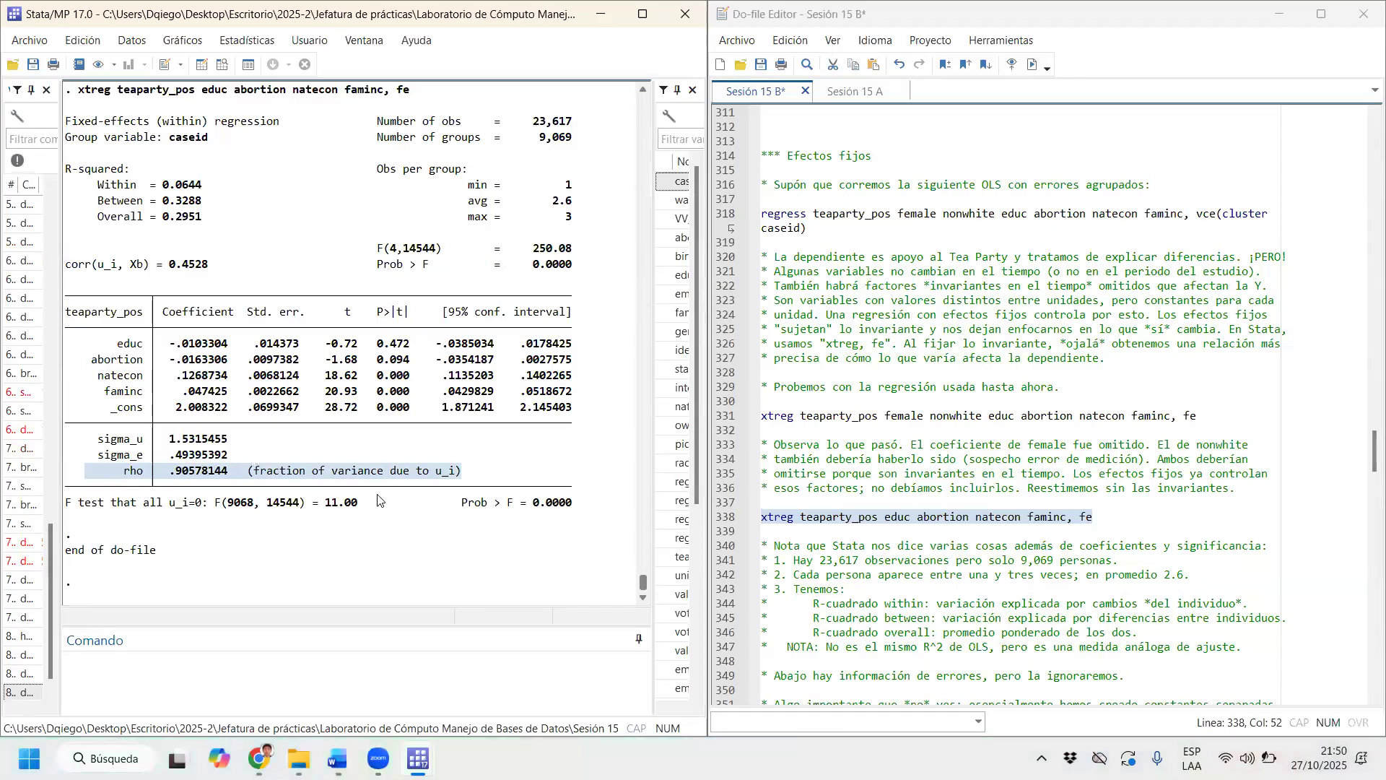
click(338, 505)
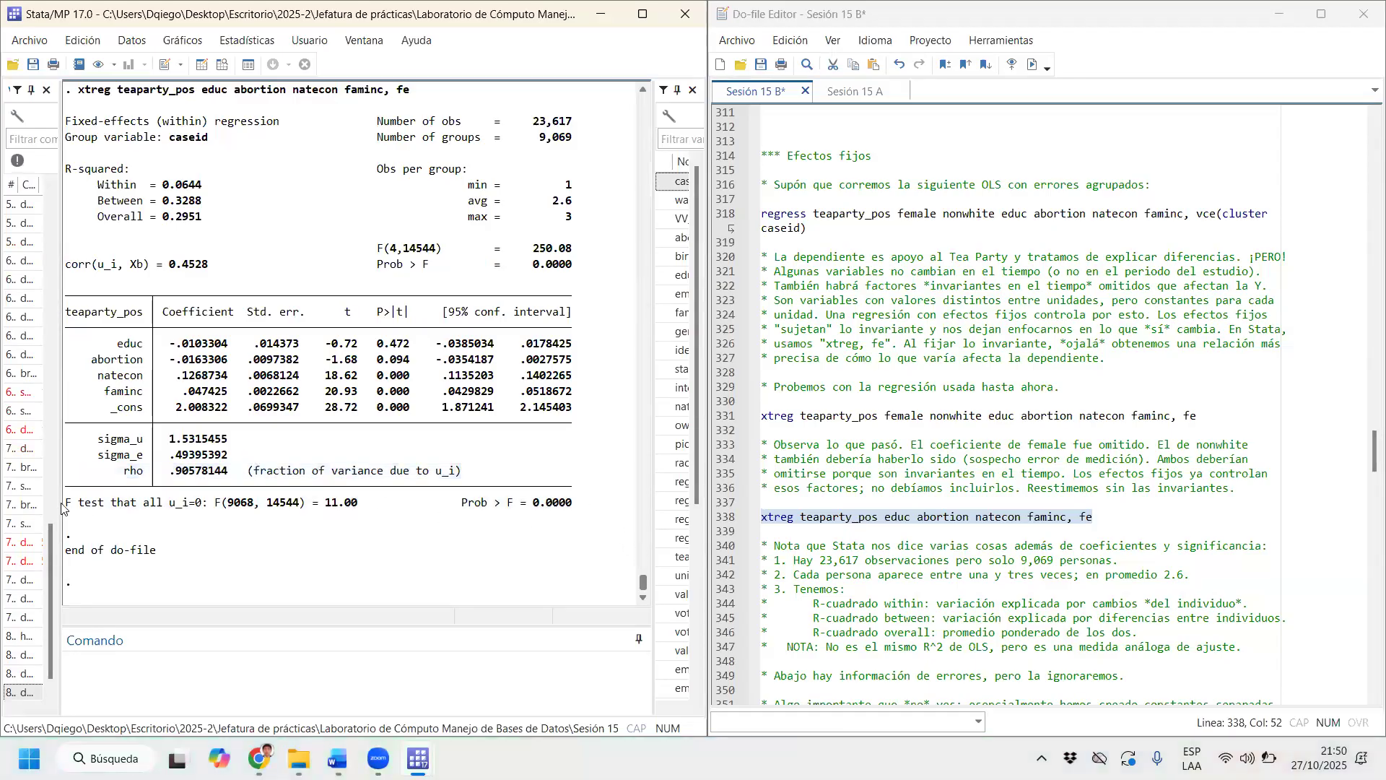
Review the rho row together with the full fixed-effects xtreg output from line 338.
drag(480, 473, 130, 479)
key(ctrl+d)
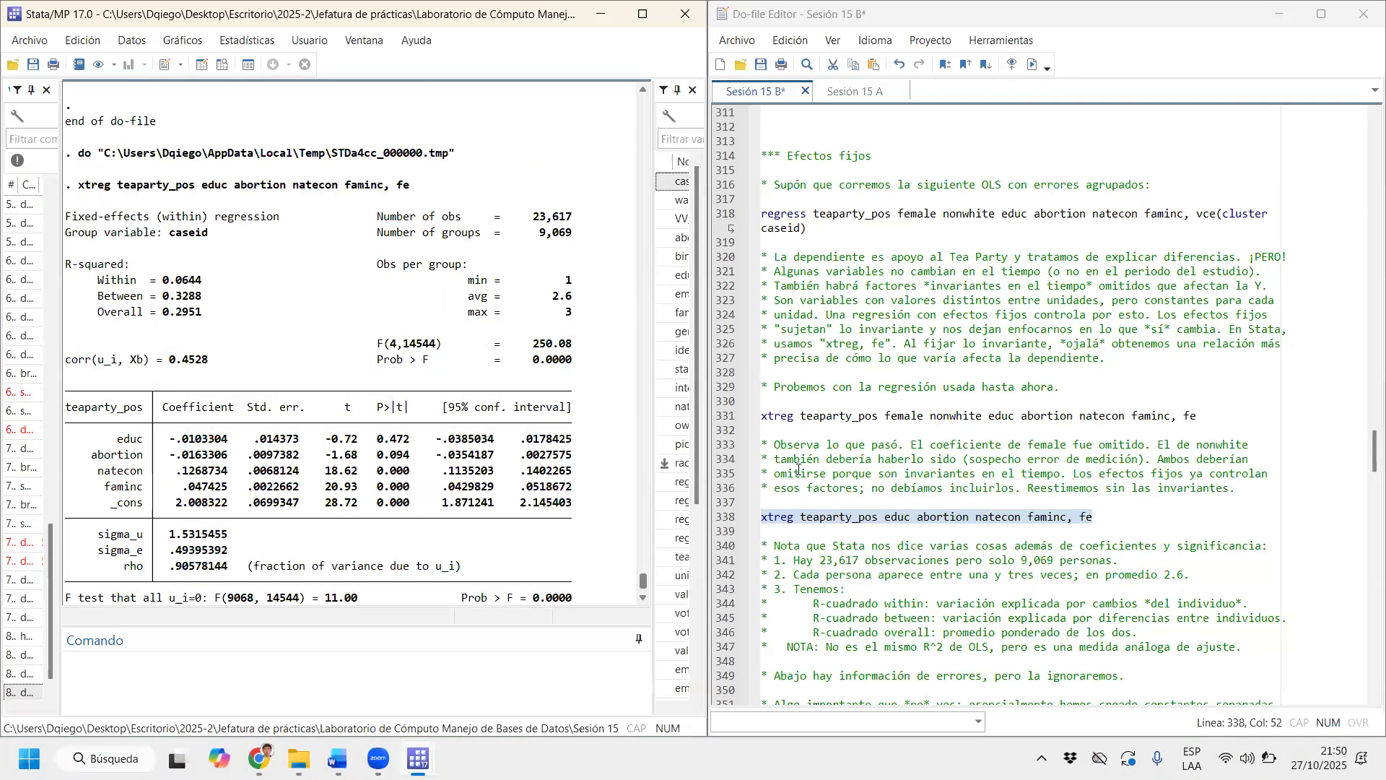
Run the whole section IV Visualizing Panel Data in Sesión 15 B, from line 445 to line 517.
scroll(798, 470, down, 20)
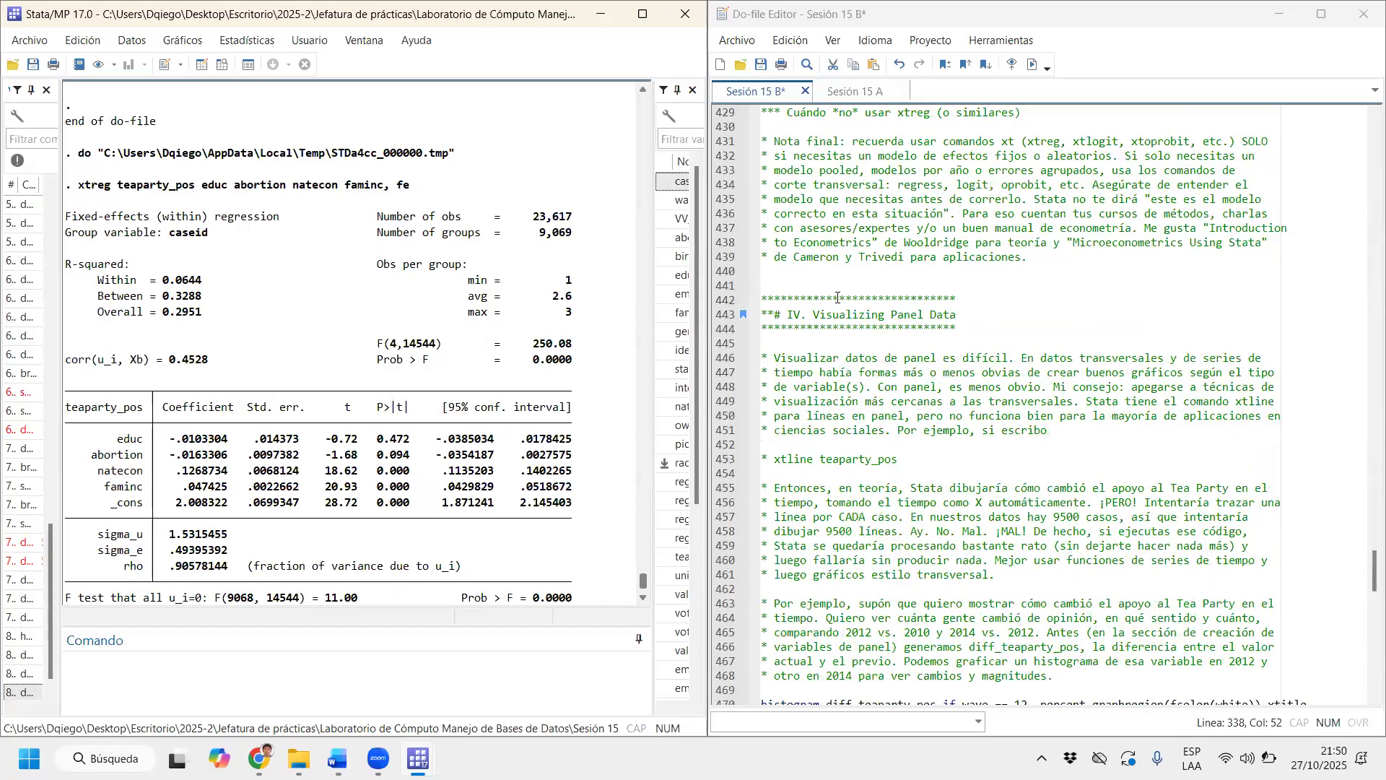
scroll(837, 298, down, 4)
drag(763, 170, 868, 290)
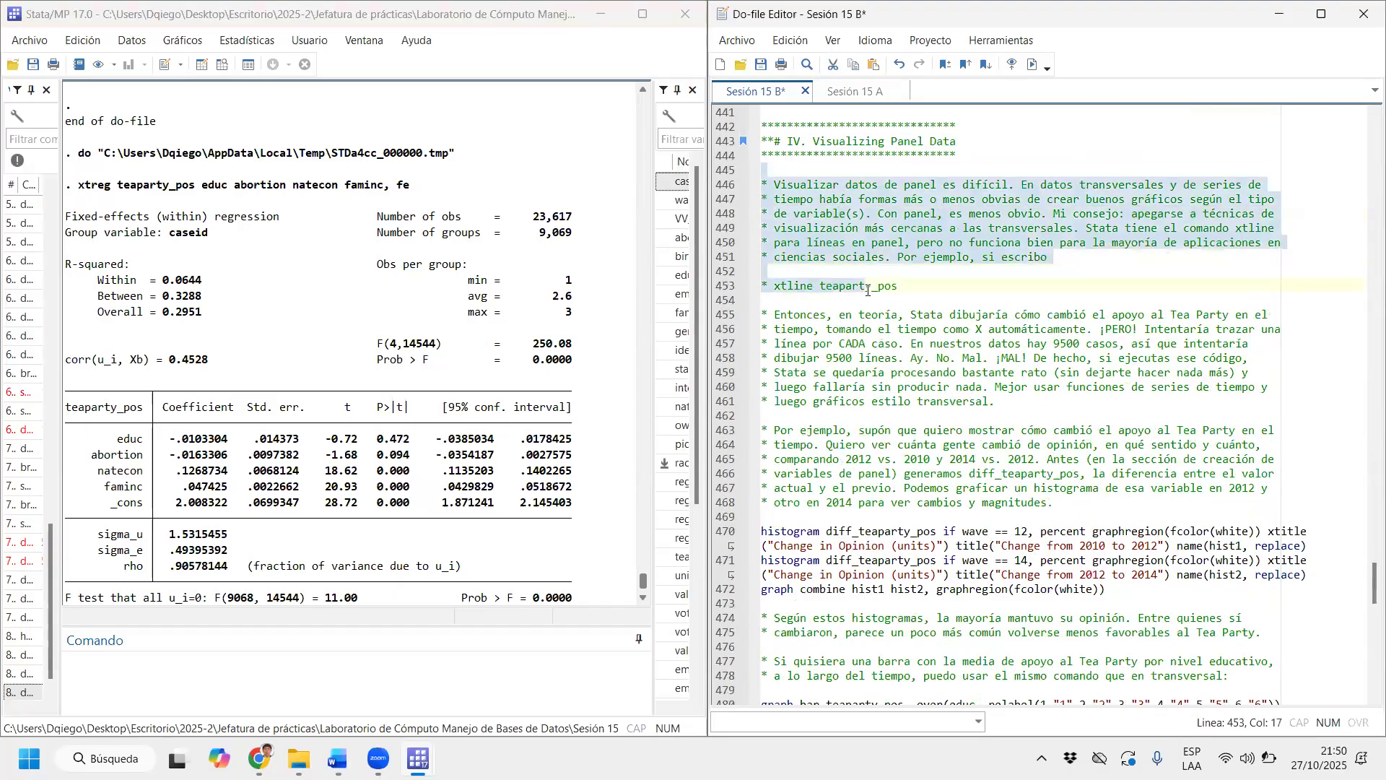
key(shift+Down)
key(shift+Down)
key(shift+Down)
key(shift+Down)
key(shift+Down)
key(shift+Down)
key(shift+Down)
key(shift+Down)
key(shift+Down)
key(shift+Down)
key(shift+Down)
key(shift+Down)
key(shift+Down)
key(shift+Down)
key(shift+Down)
key(shift+Down)
key(shift+Down)
key(shift+Down)
key(shift+Down)
key(shift+Down)
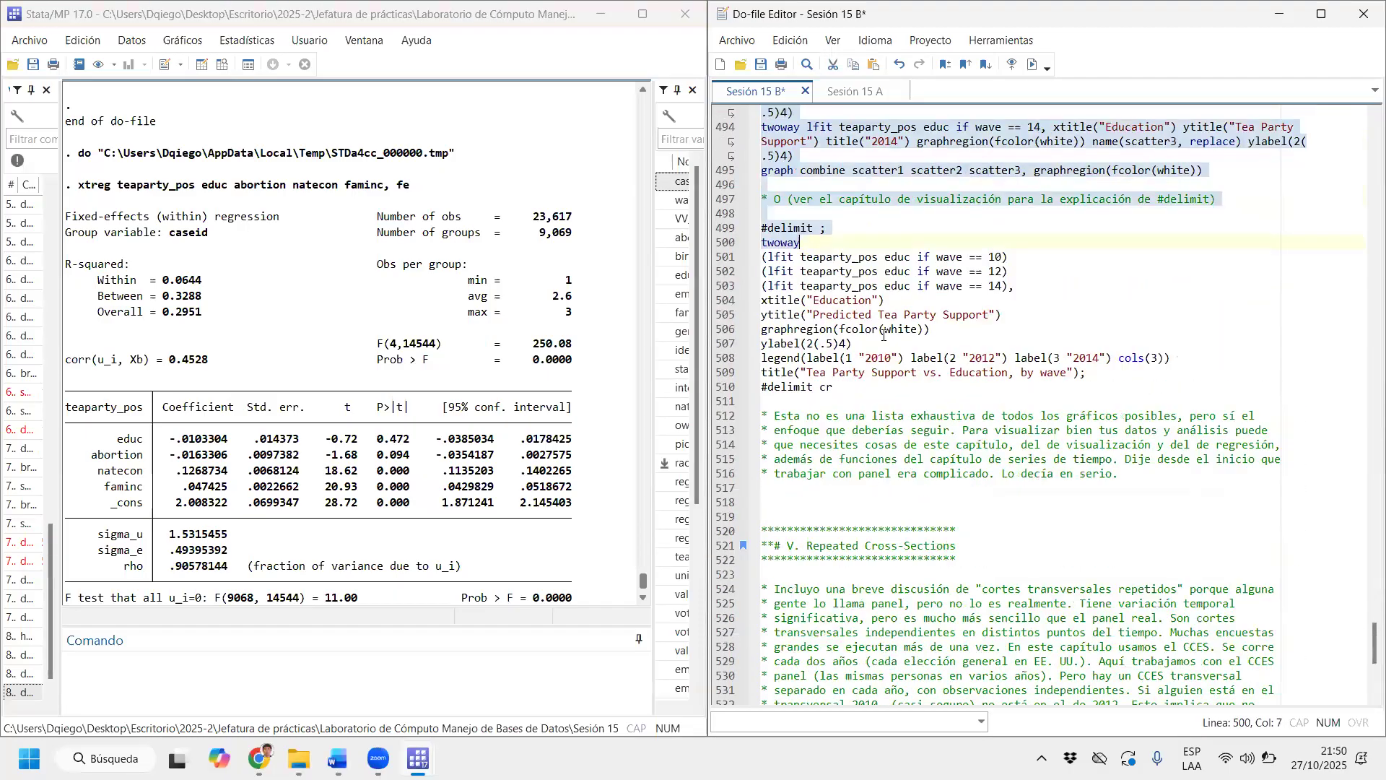
key(shift+Down)
key(shift+Down)
key(shift+Down)
key(shift+Down)
key(shift+Down)
key(shift+Down)
key(shift+Down)
key(shift+Down)
key(shift+Down)
key(shift+Down)
key(shift+Down)
key(shift+Down)
key(shift+Down)
key(shift+Down)
key(shift+Down)
key(shift+Down)
key(shift+Down)
key(shift+Down)
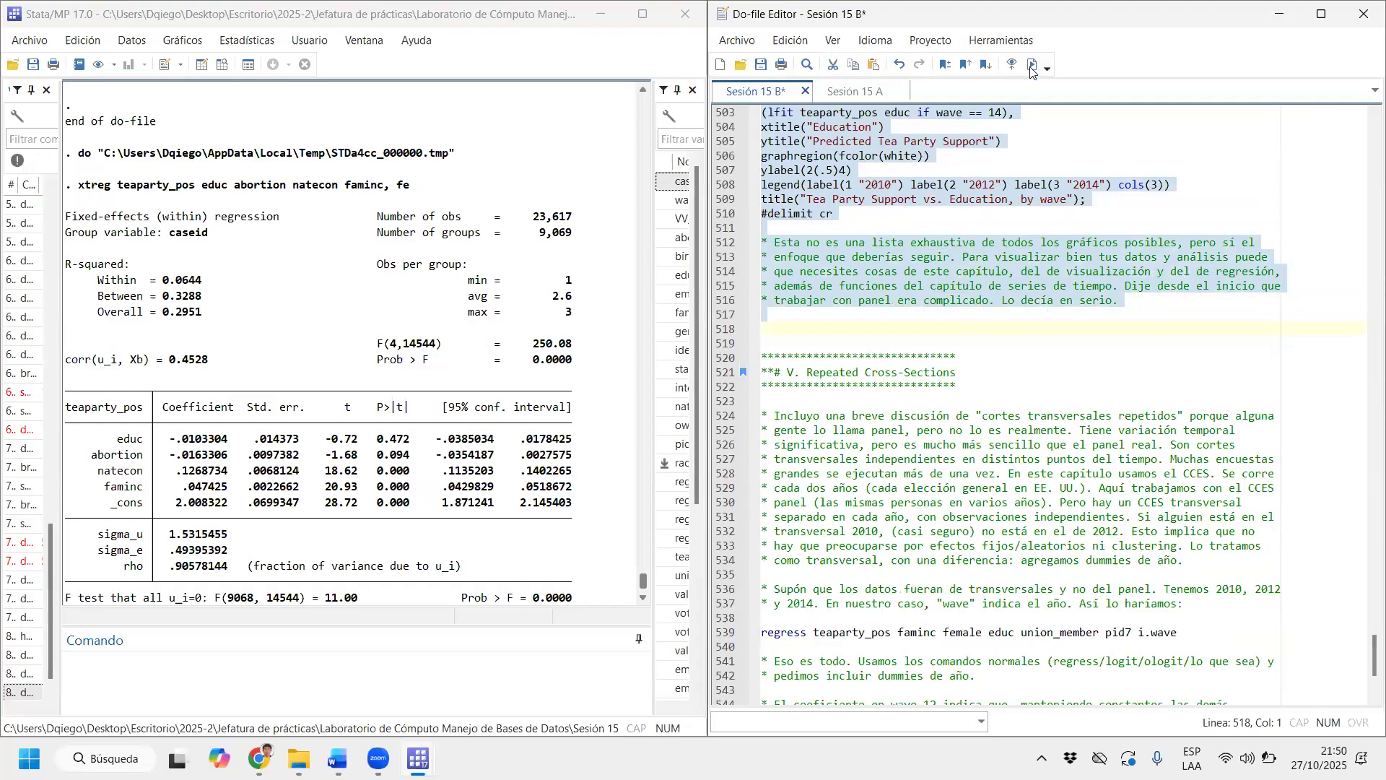
click(1032, 65)
View the generated graphs, ending with Tea Party Support vs. Education, by wave, and close the graph window.
scroll(1061, 224, down, 5)
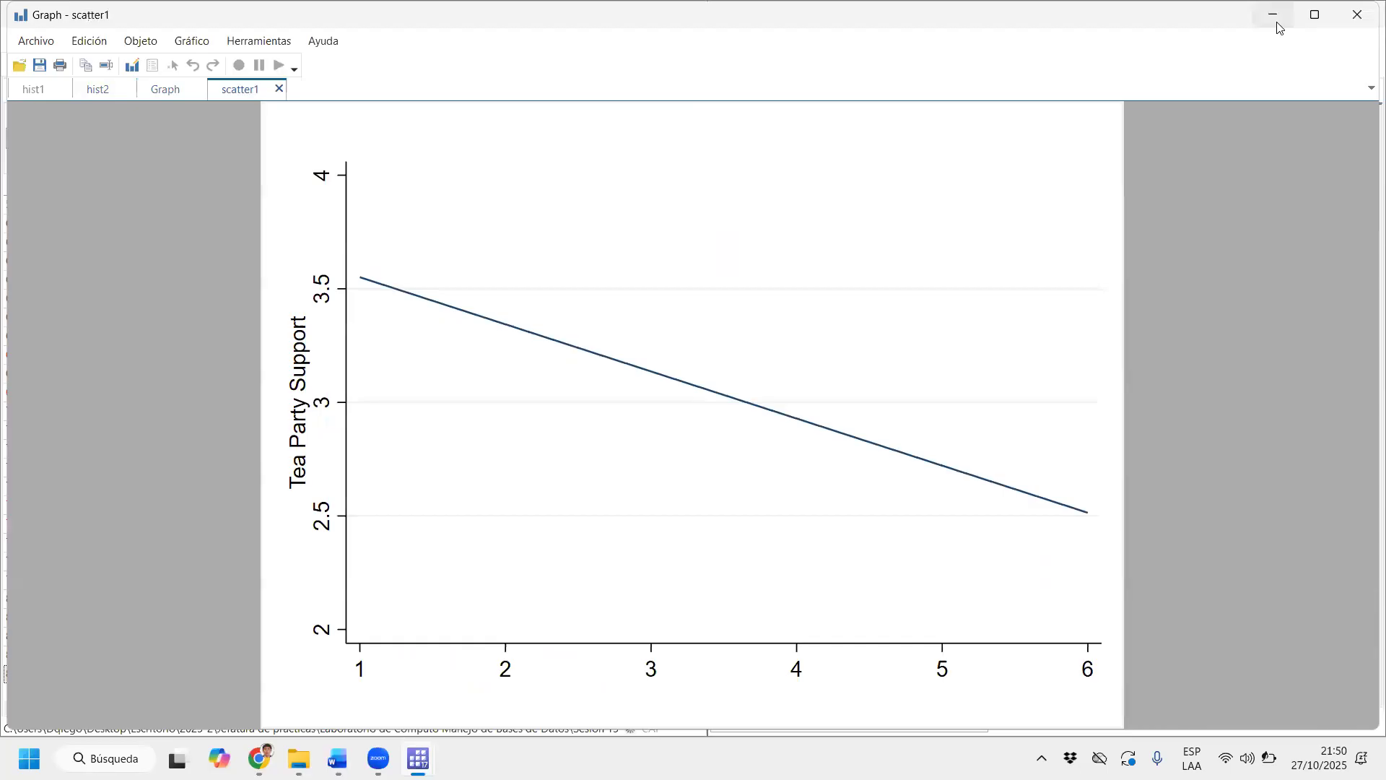
click(1274, 16)
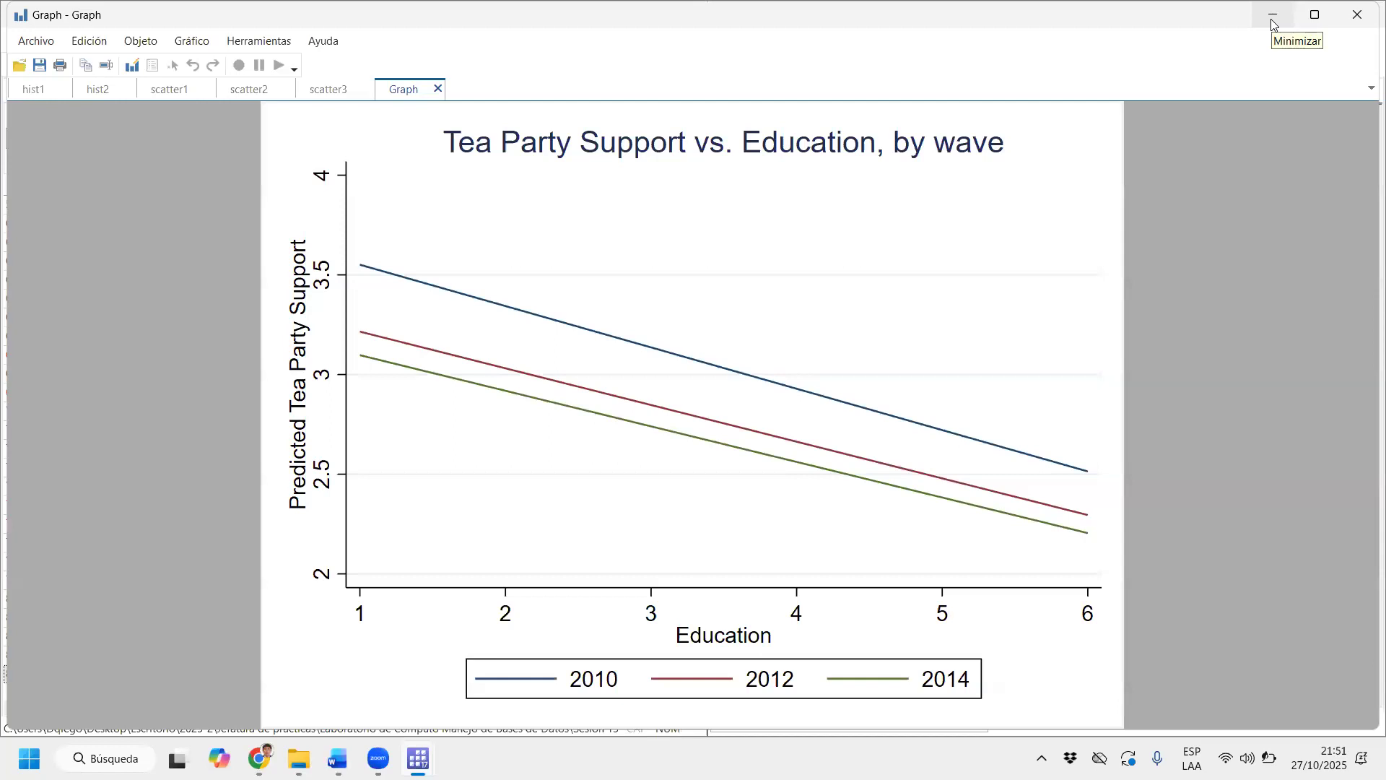
click(1357, 15)
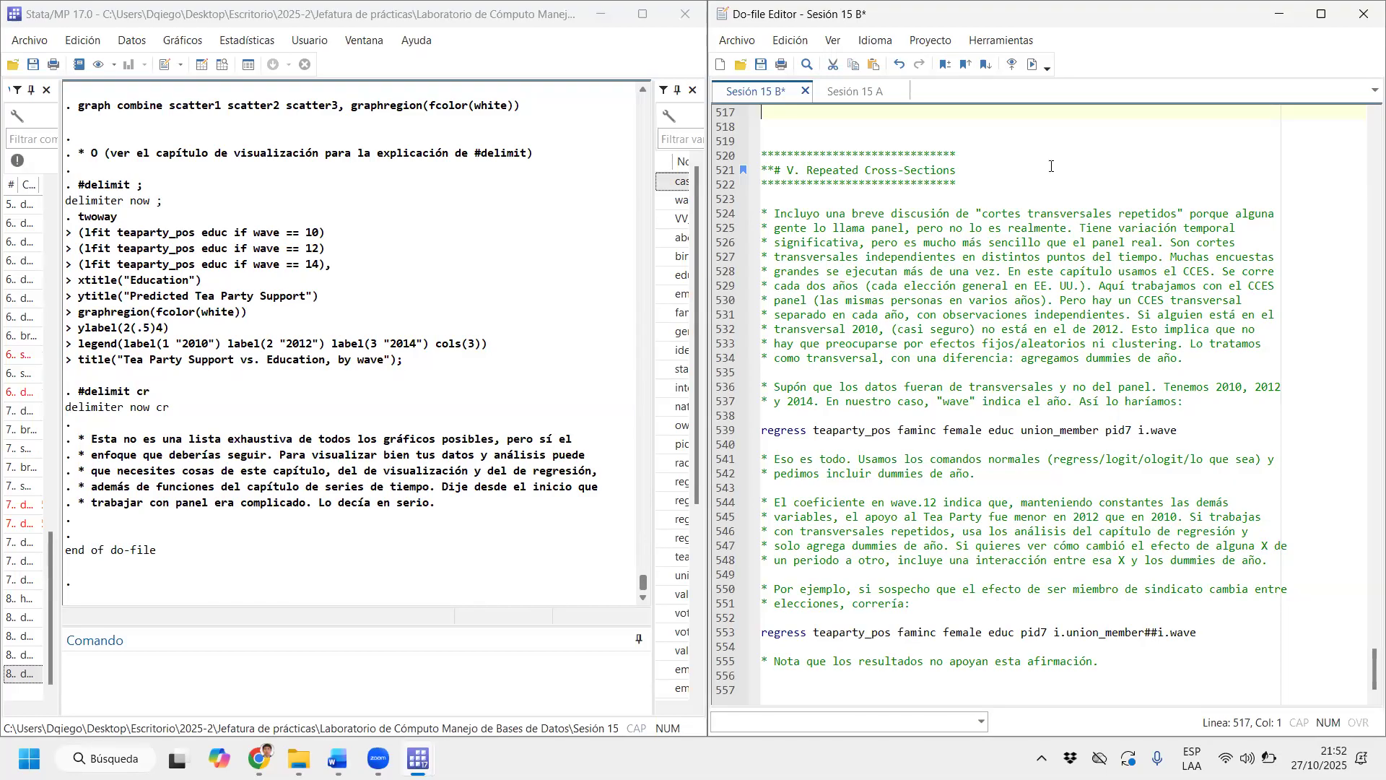
Append "(pooled)" to the section V Repeated Cross-Sections heading on line 521.
click(996, 176)
text(())
text(oled)
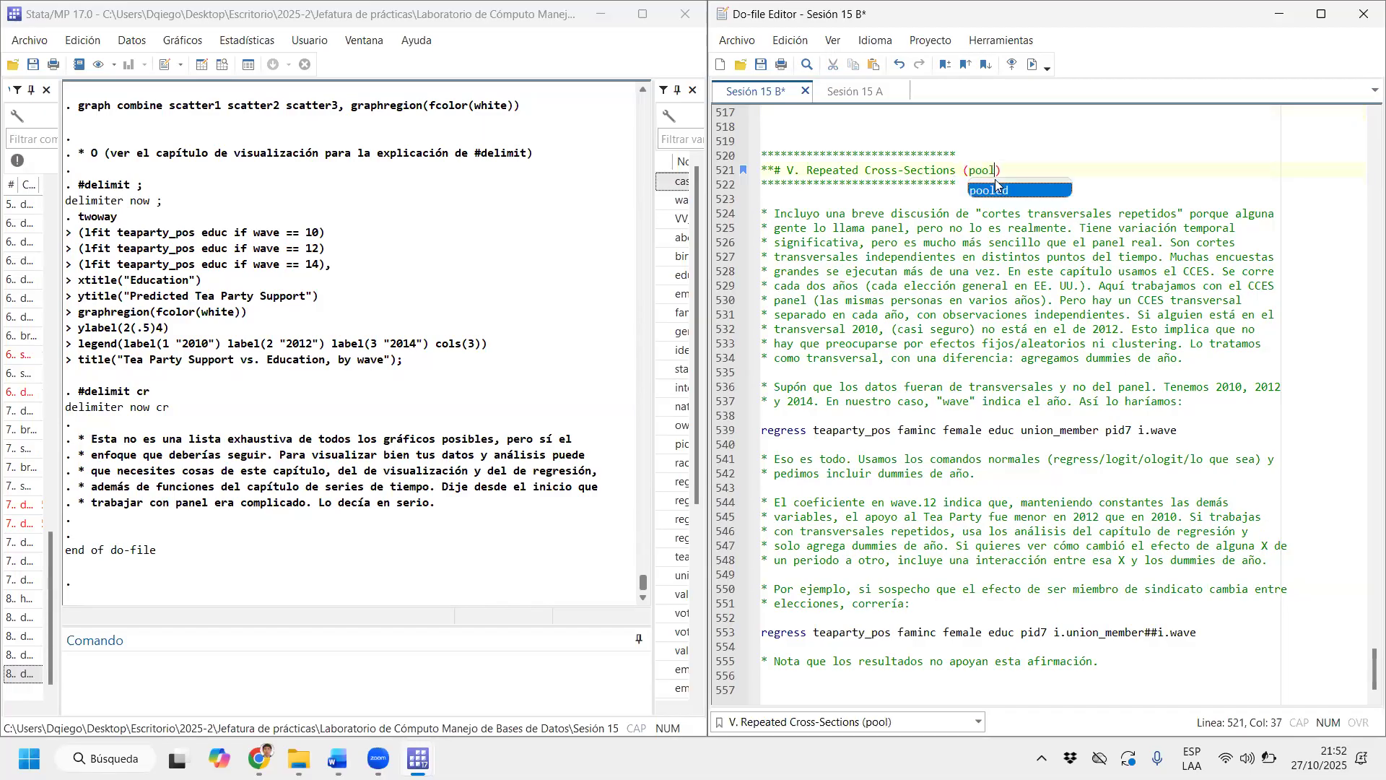
text())
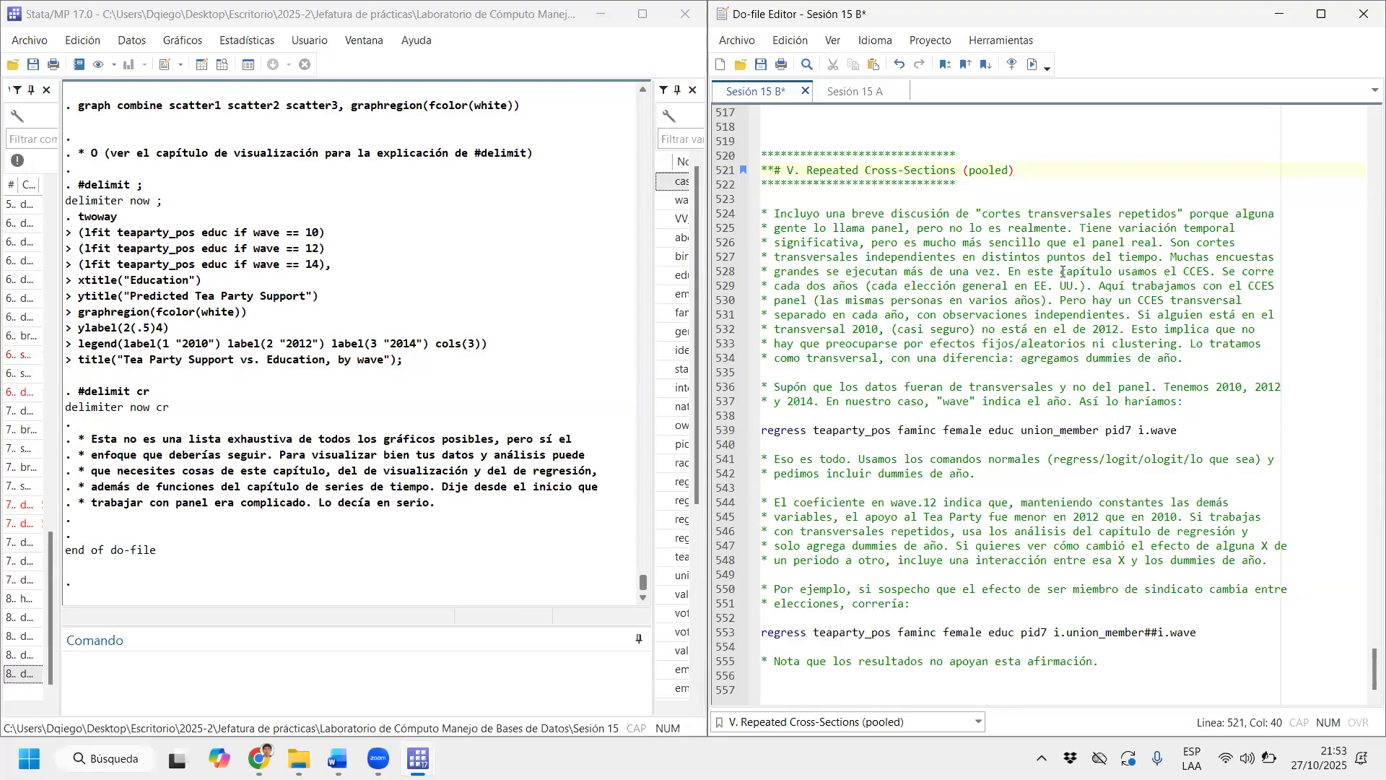
Highlight the words Repeated Cross-Sections in the section V heading and save the Sesión 15 B do-file.
double_click(994, 168)
scroll(1118, 186, up, 12)
scroll(883, 390, down, 6)
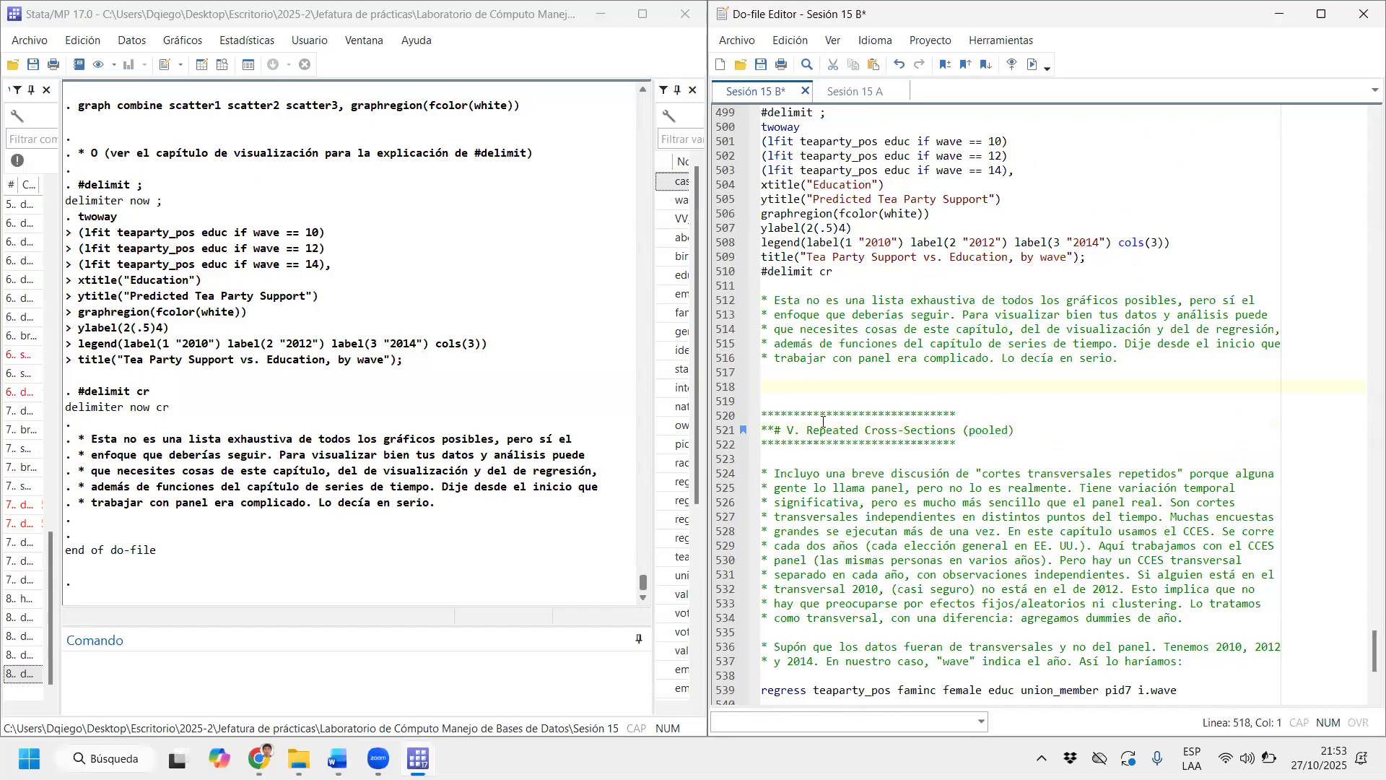
drag(808, 431, 957, 430)
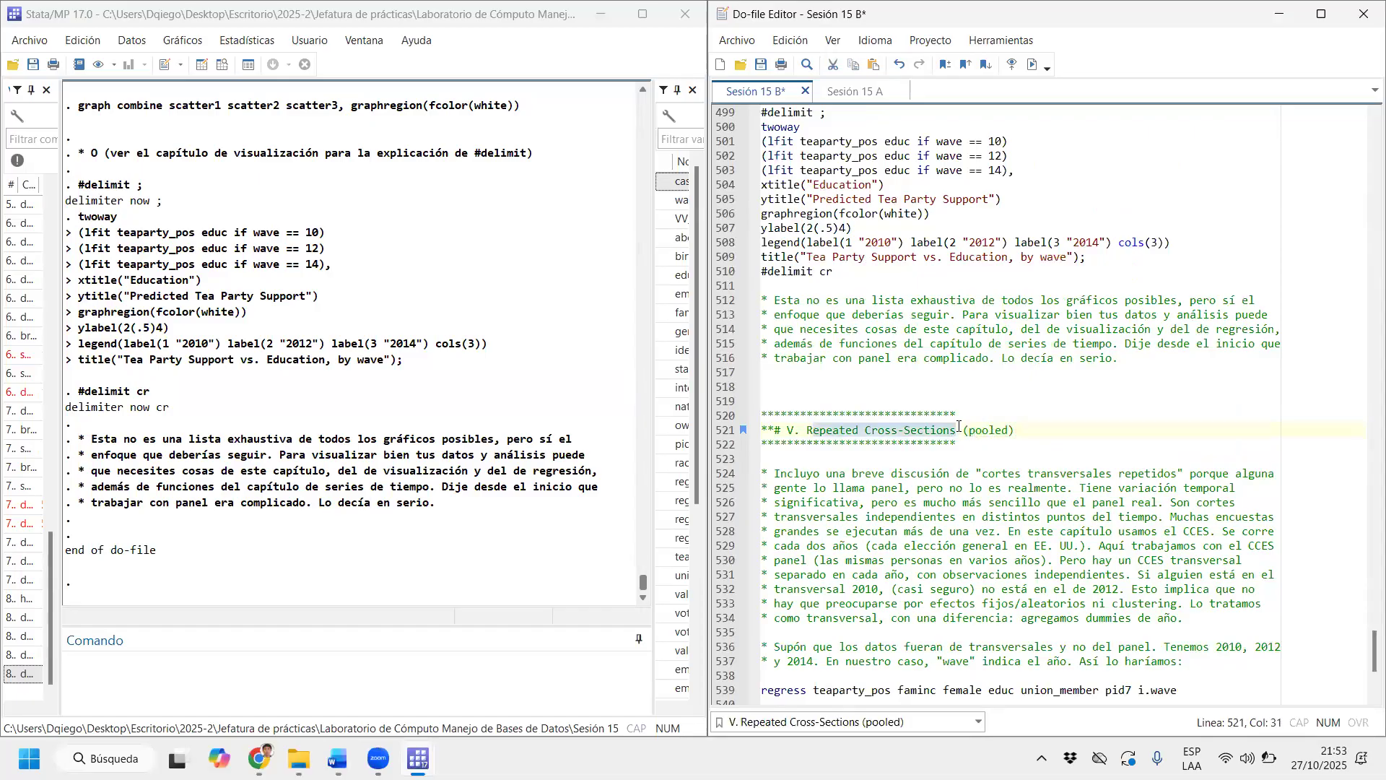
click(808, 430)
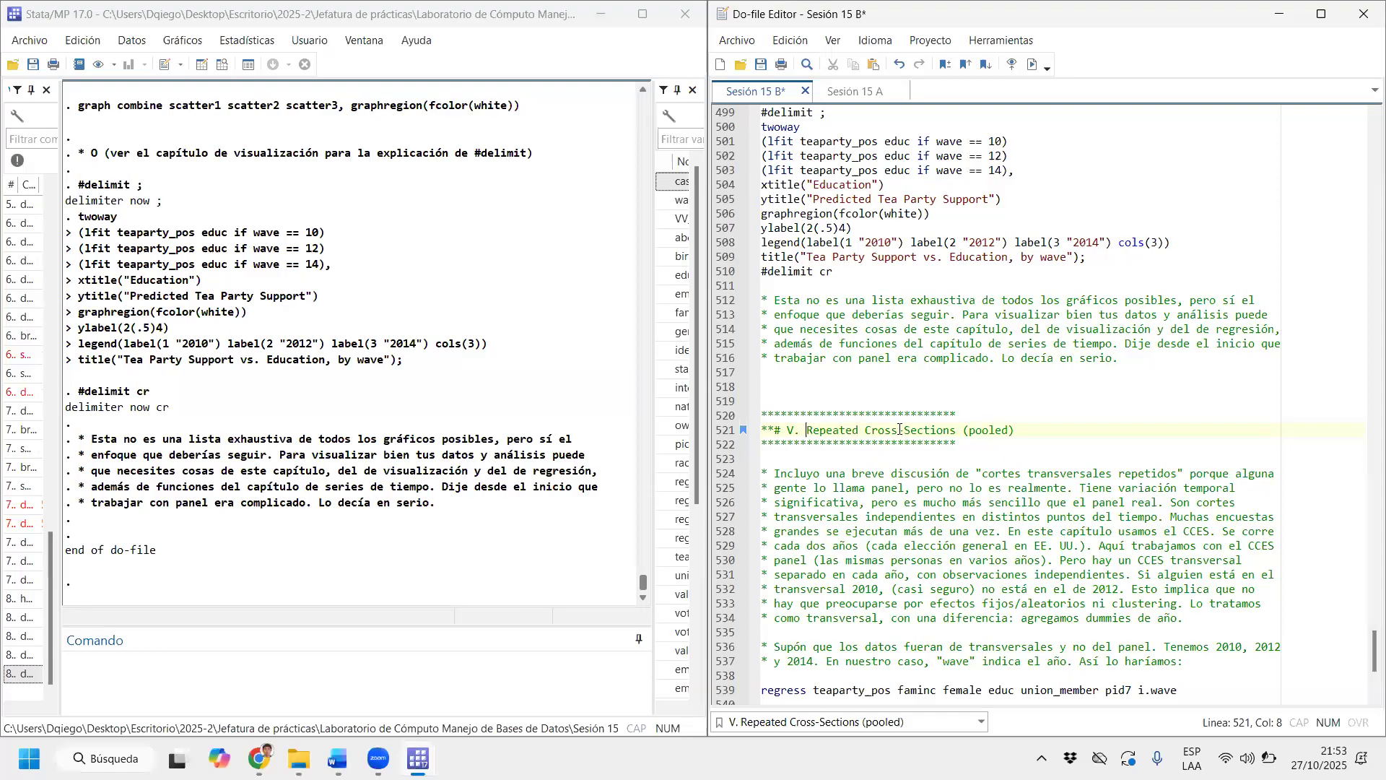
drag(899, 430, 957, 430)
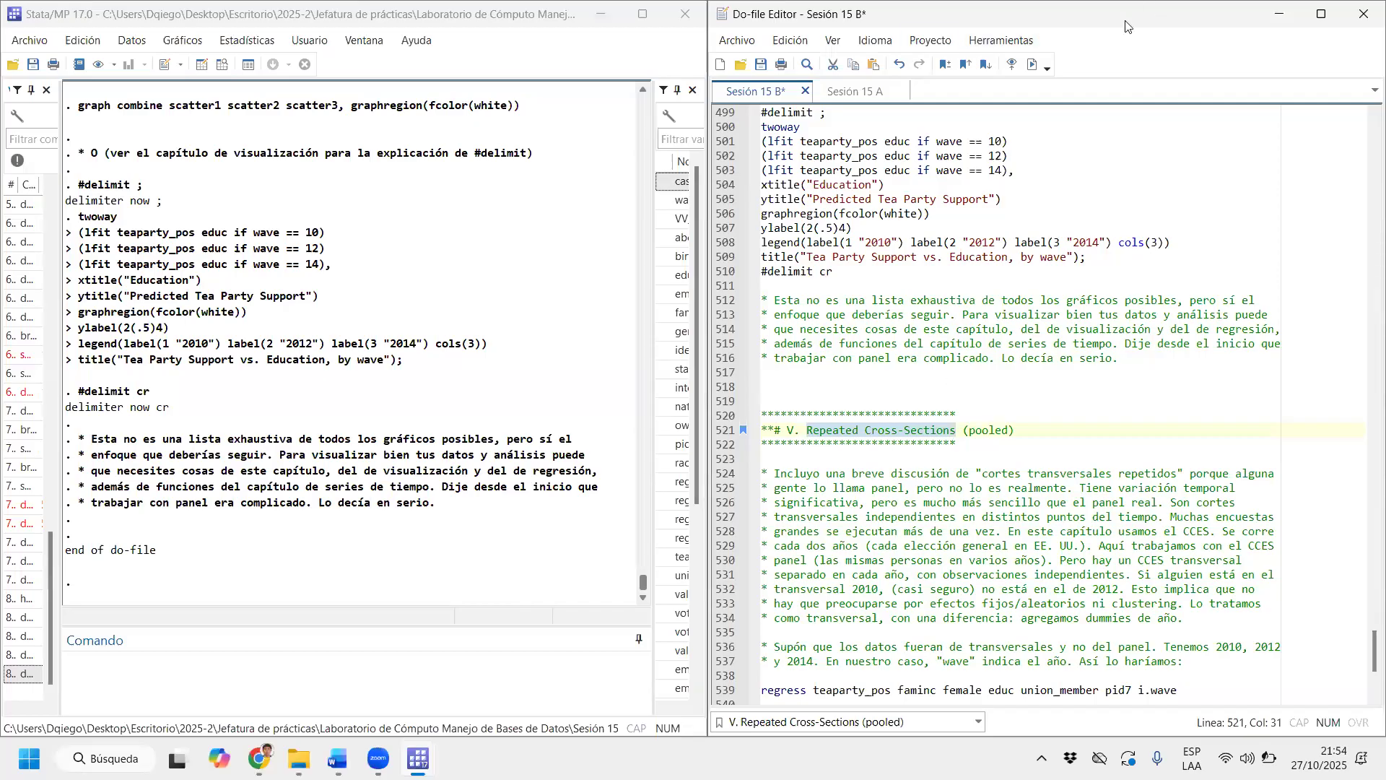
key(ctrl+s)
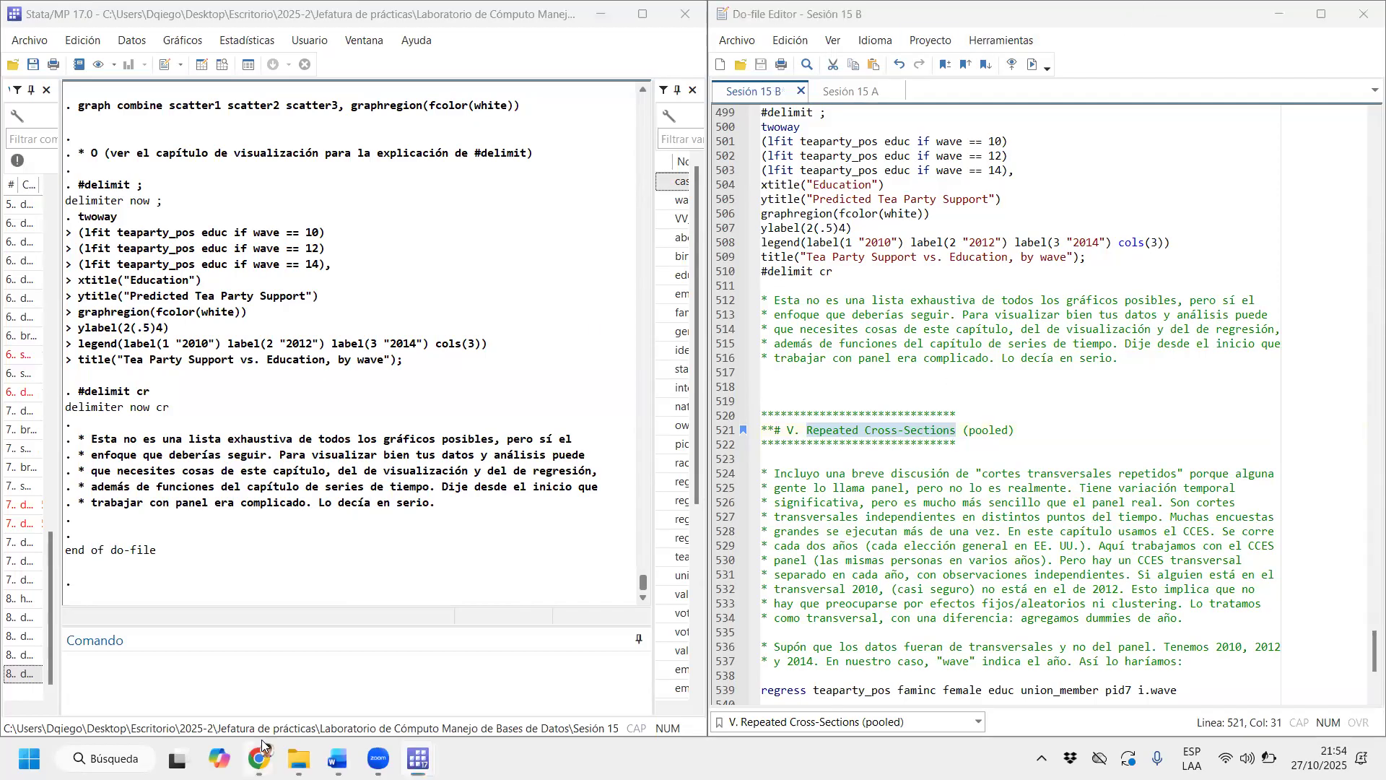
mouse_move(261, 739)
click(298, 758)
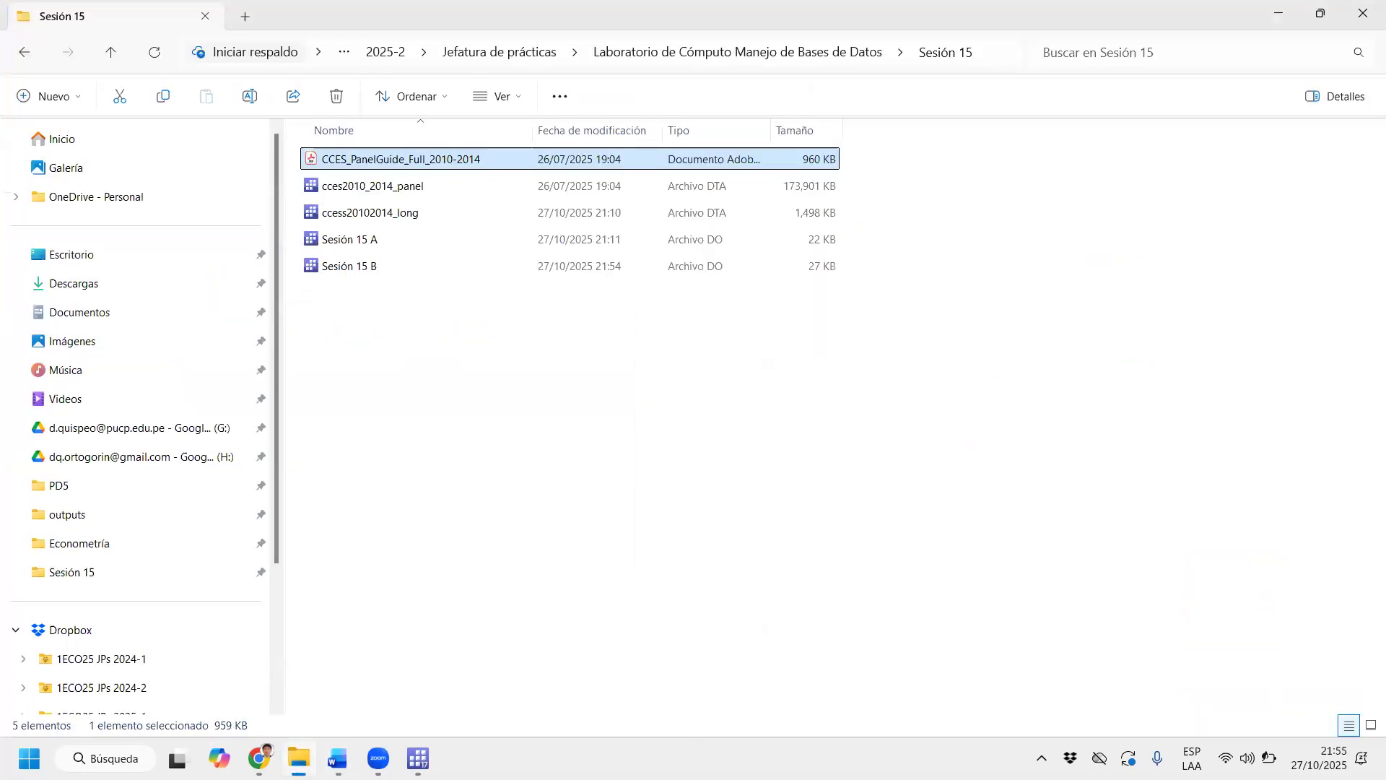
click(652, 56)
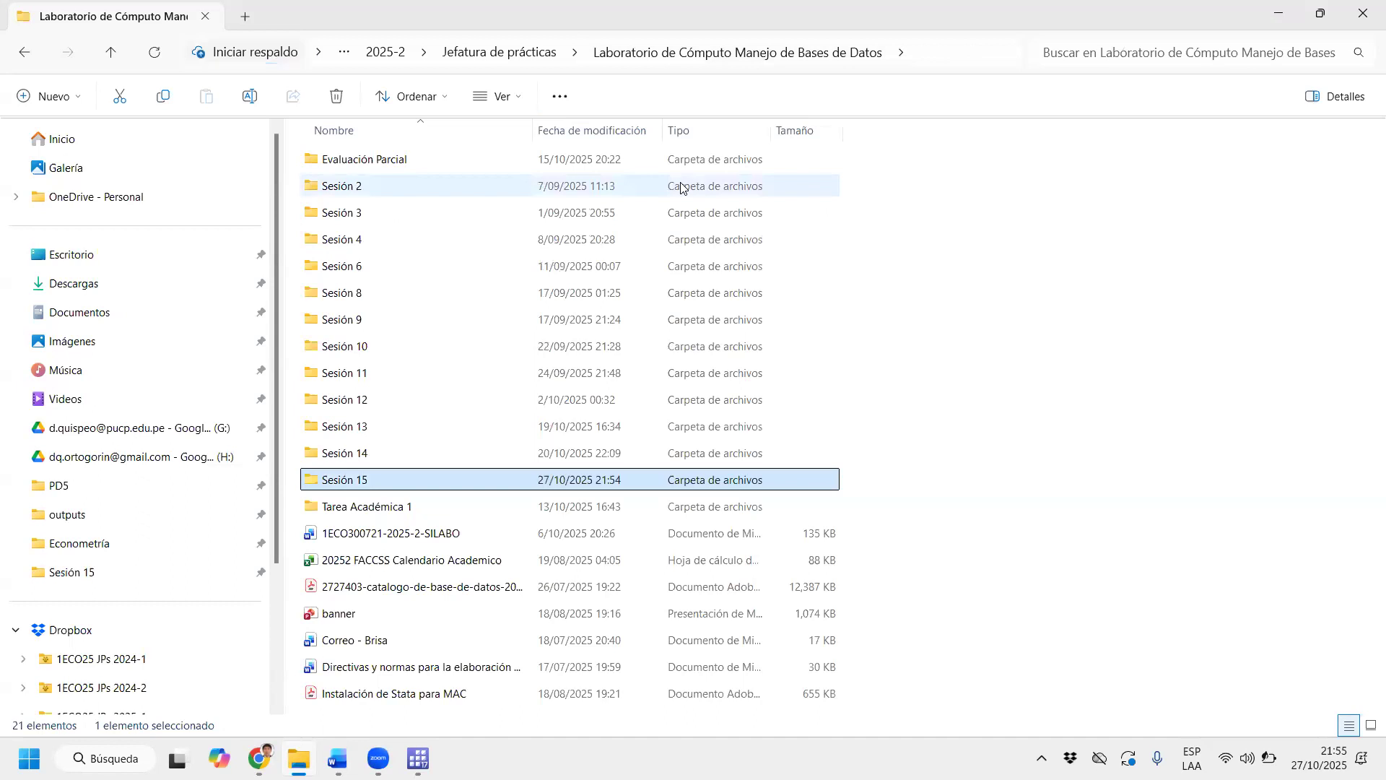
double_click(454, 533)
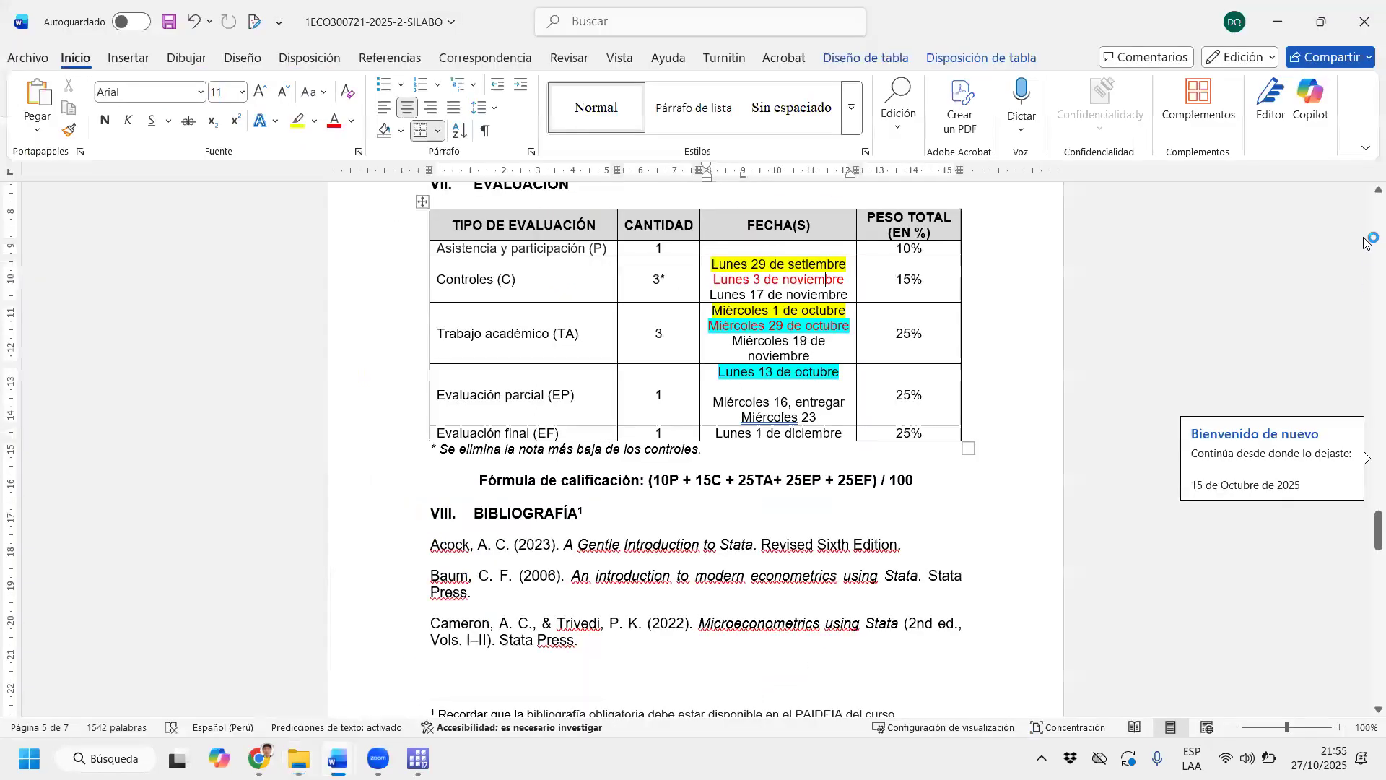
Copy the title "Catálogo de base de datos 2025" from the June 2025 INEI entry in the syllabus bibliography.
scroll(1367, 553, down, 15)
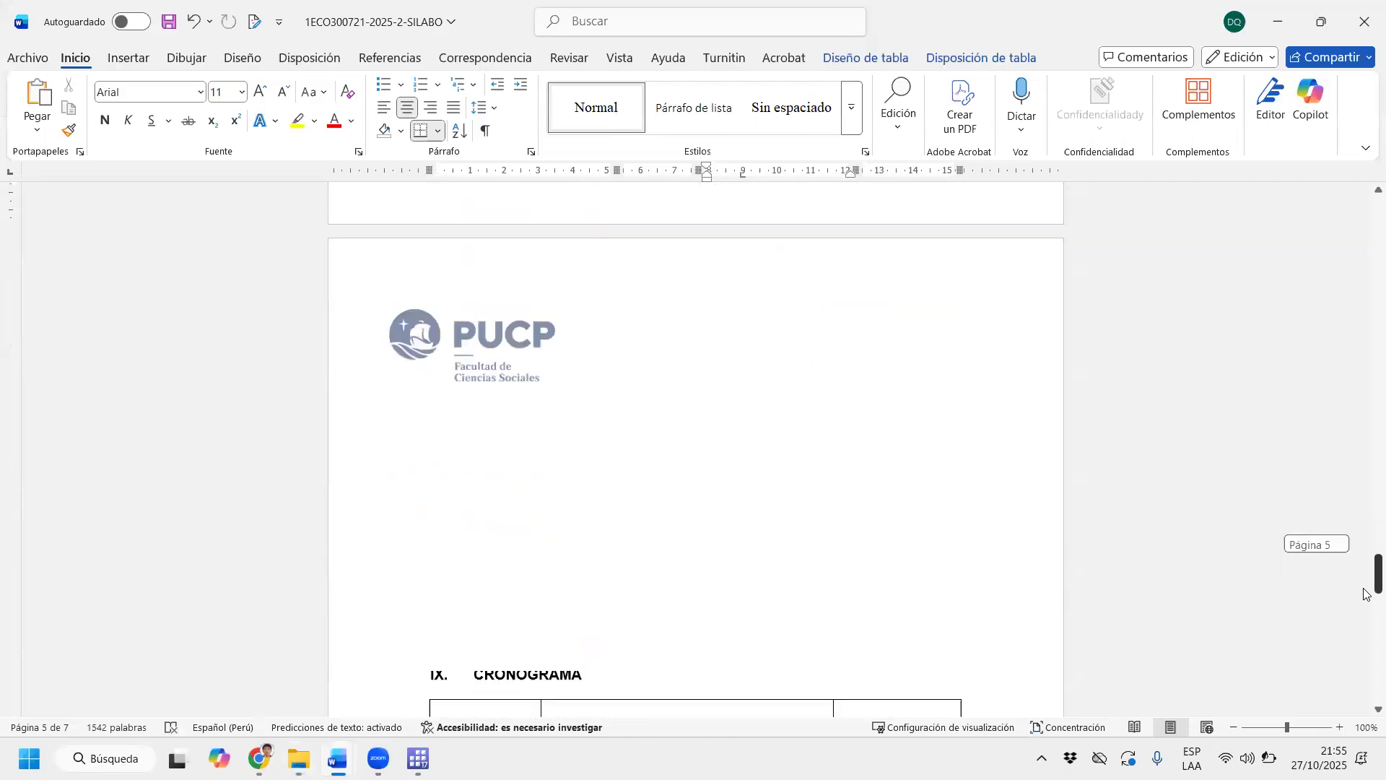
drag(1366, 553, 1363, 571)
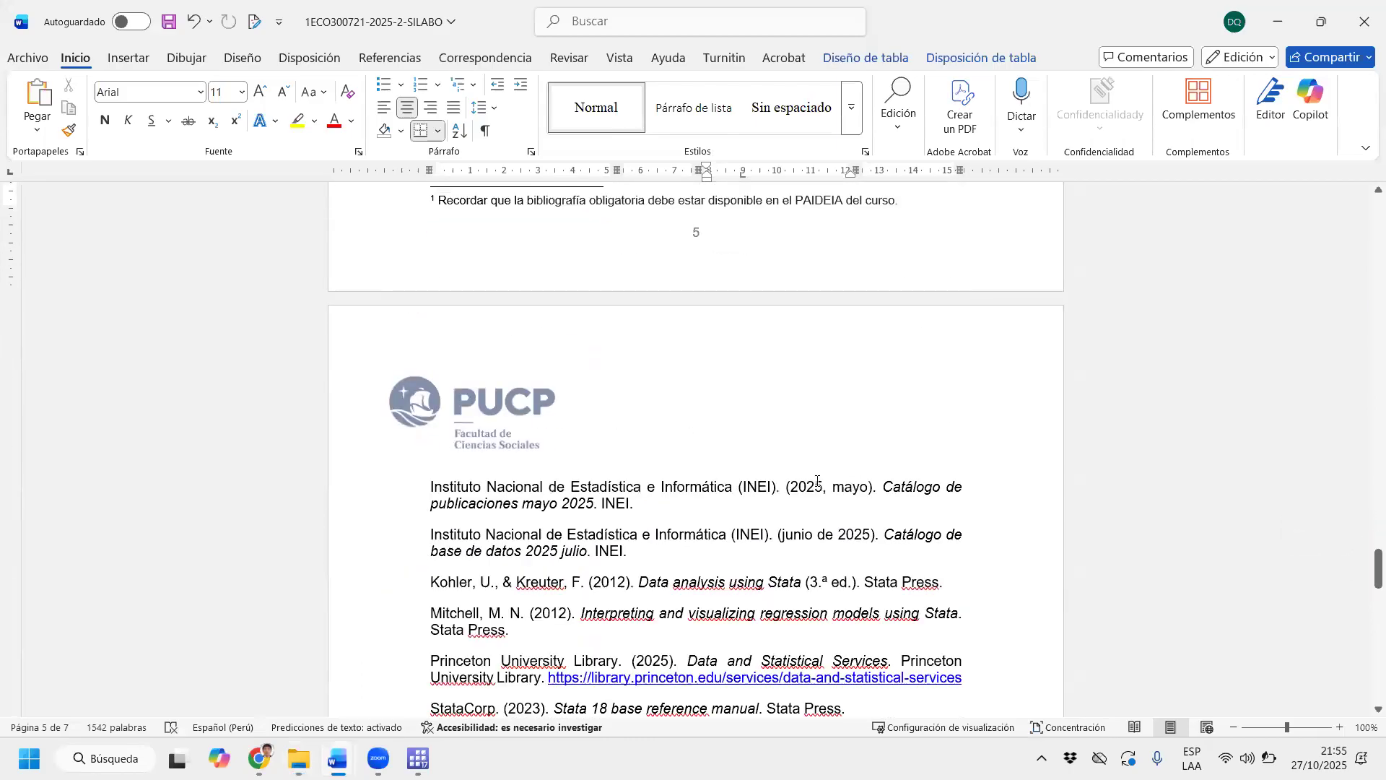
scroll(752, 413, down, 1)
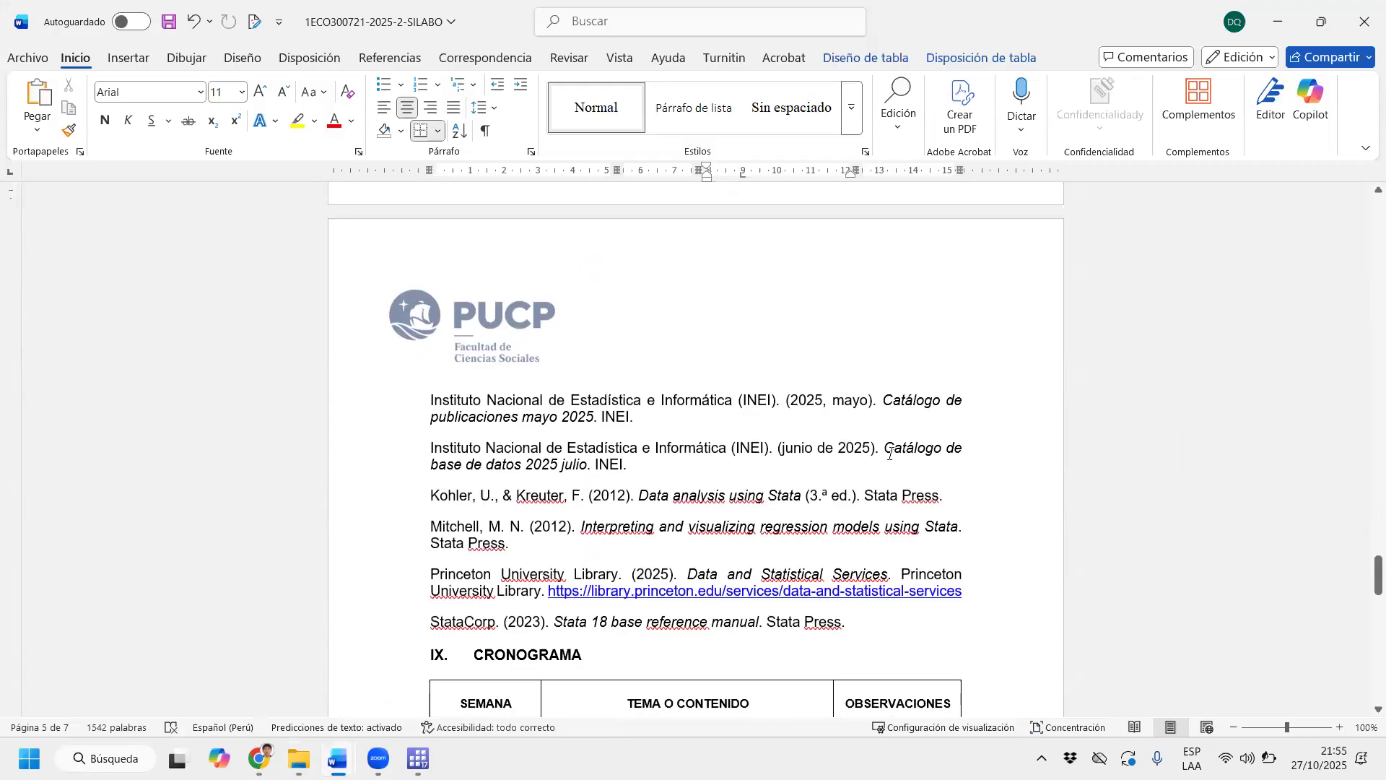
drag(886, 454, 566, 470)
key(ctrl+c)
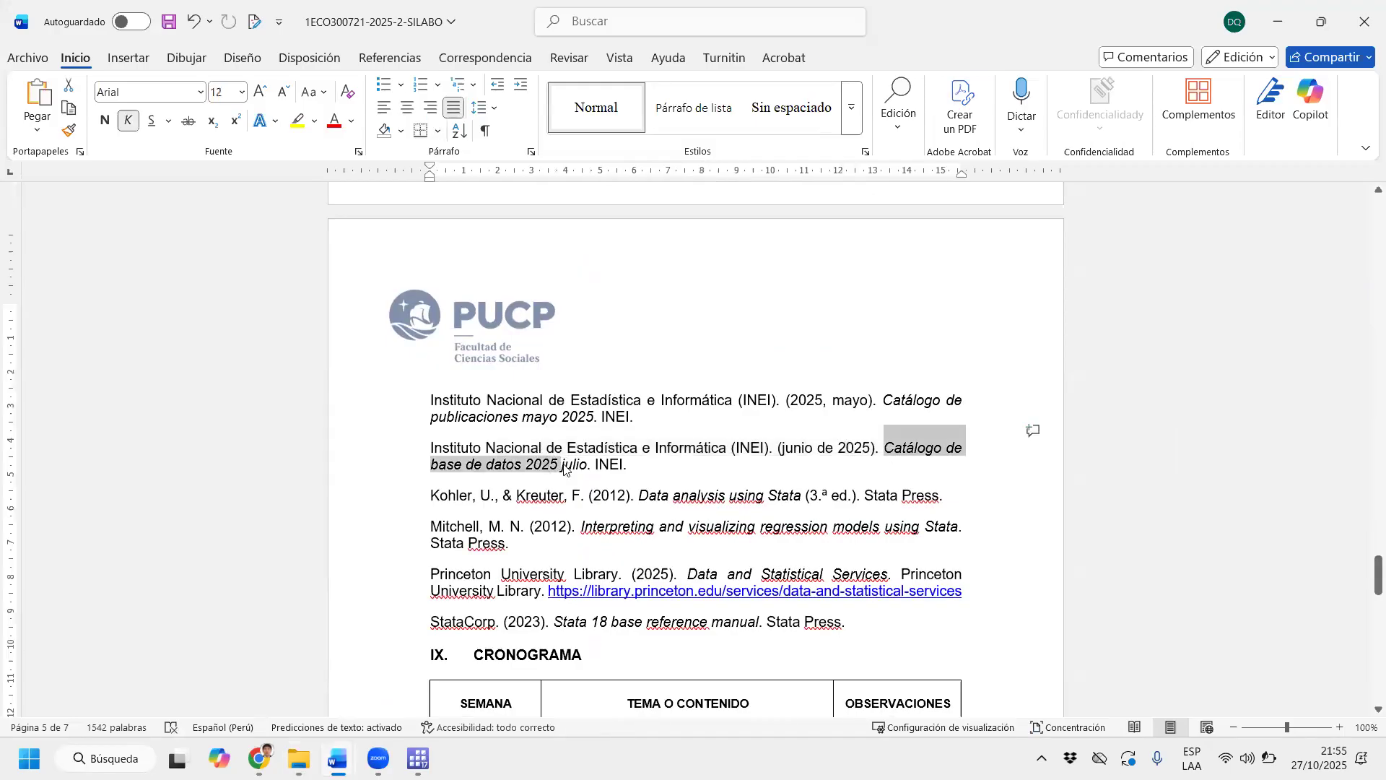
Search for "Catálogo de base de datos 2025" in the Chrome window showing Harvard Dataverse and open INEI Catálogo de Base de Datos Octubre 2025.
click(261, 758)
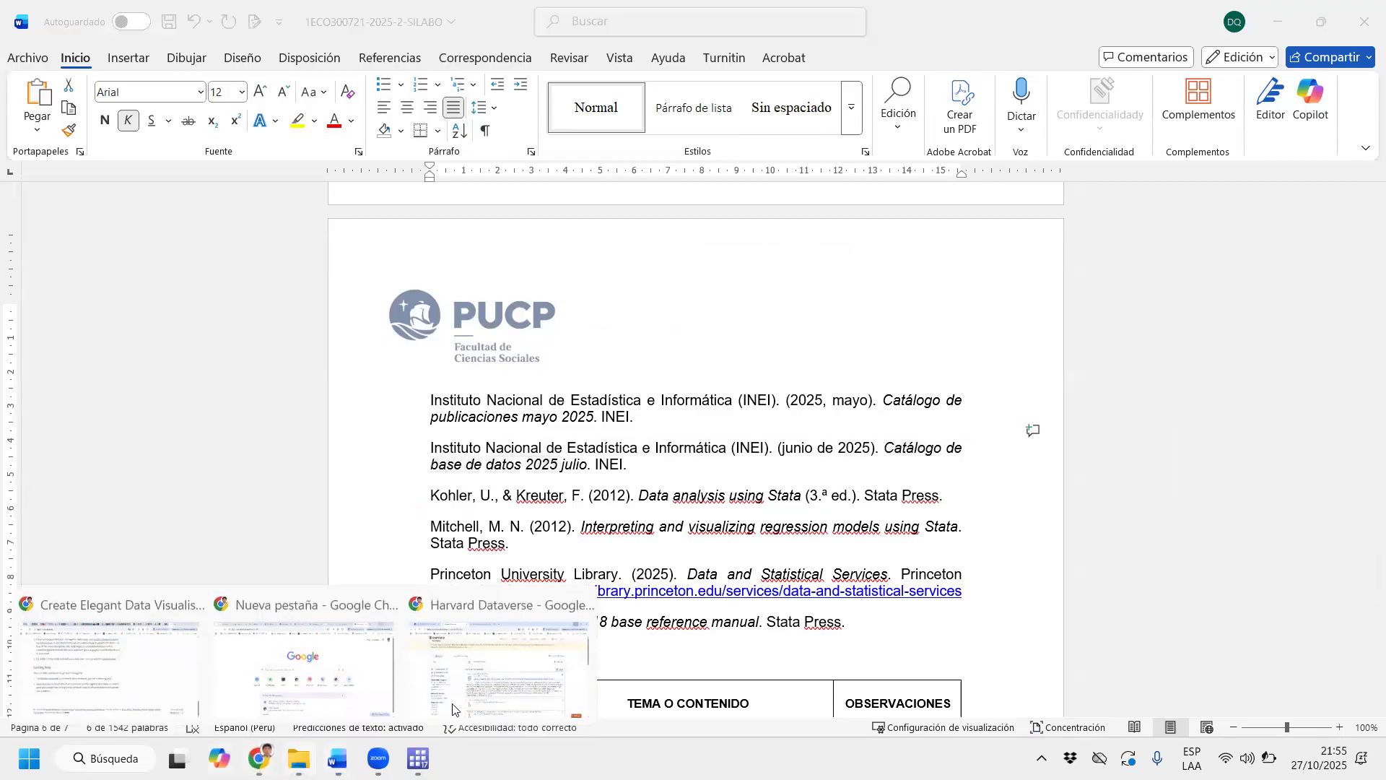
click(498, 665)
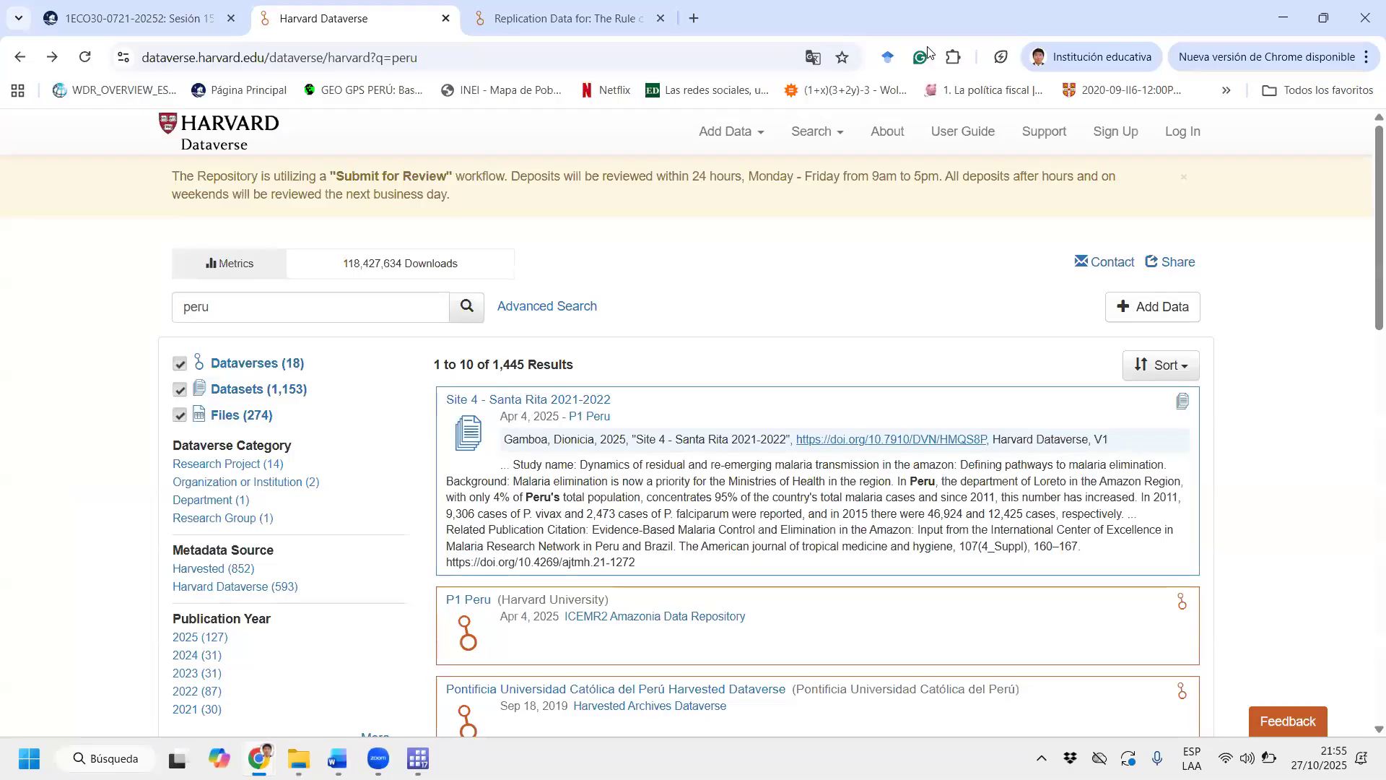
key(ctrl+l)
key(ctrl+v)
key(Return)
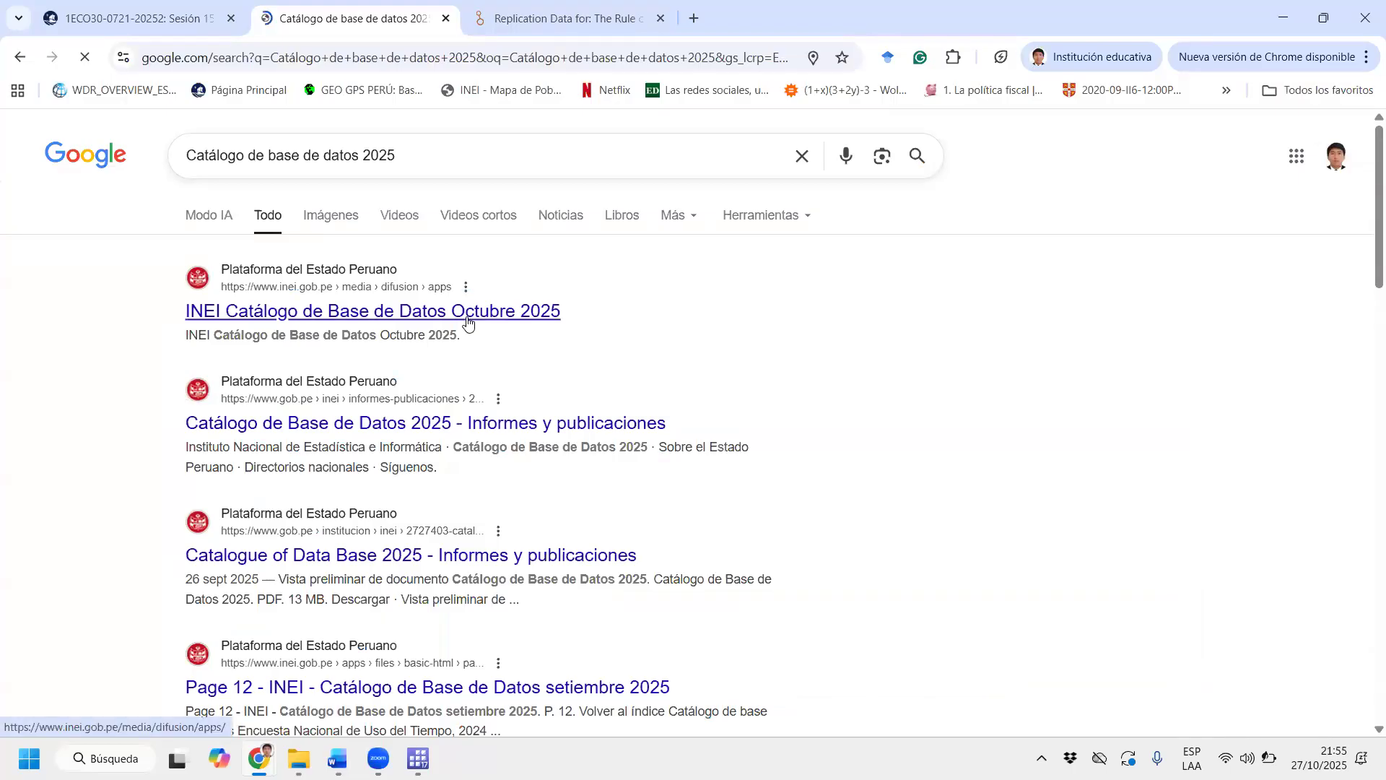
click(469, 322)
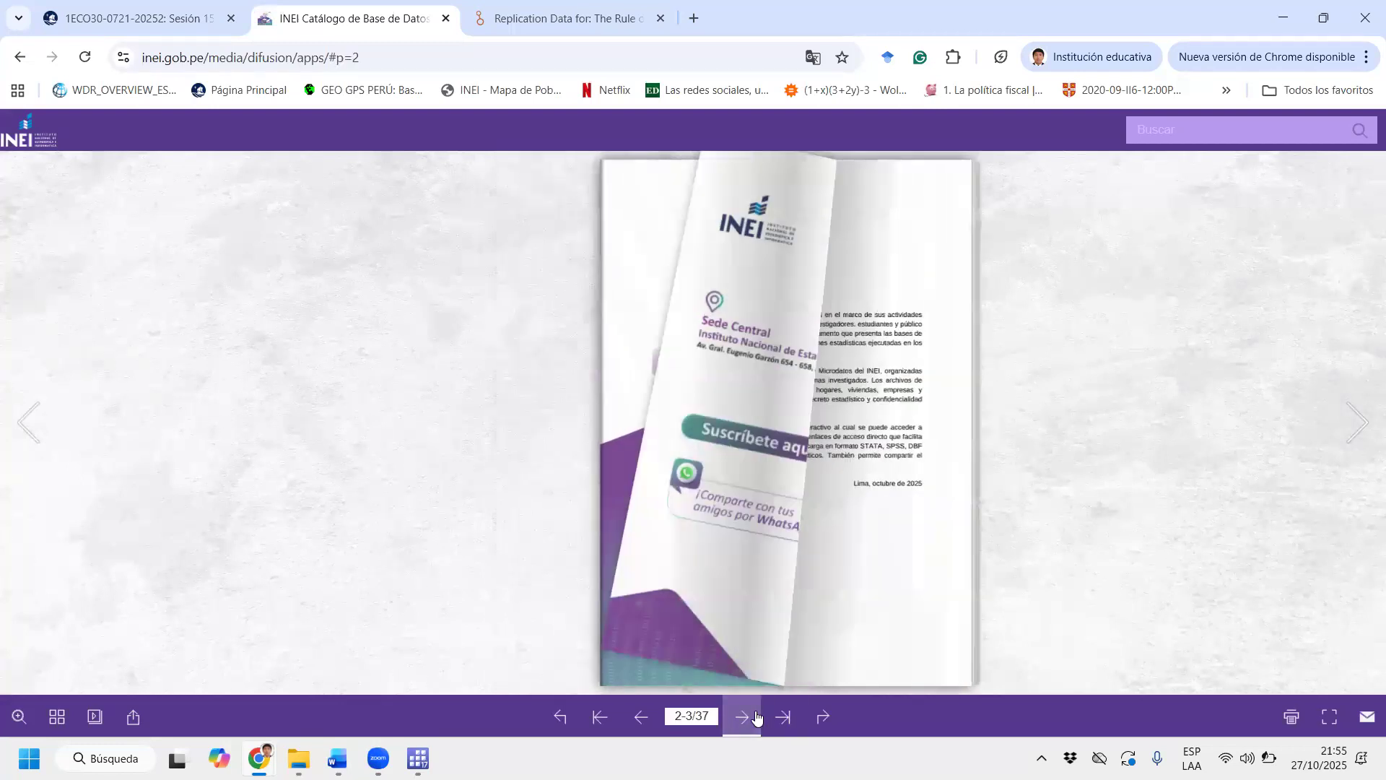
Browse the INEI database catalogue from its index through the survey listings on pages 18 and 19.
click(756, 717)
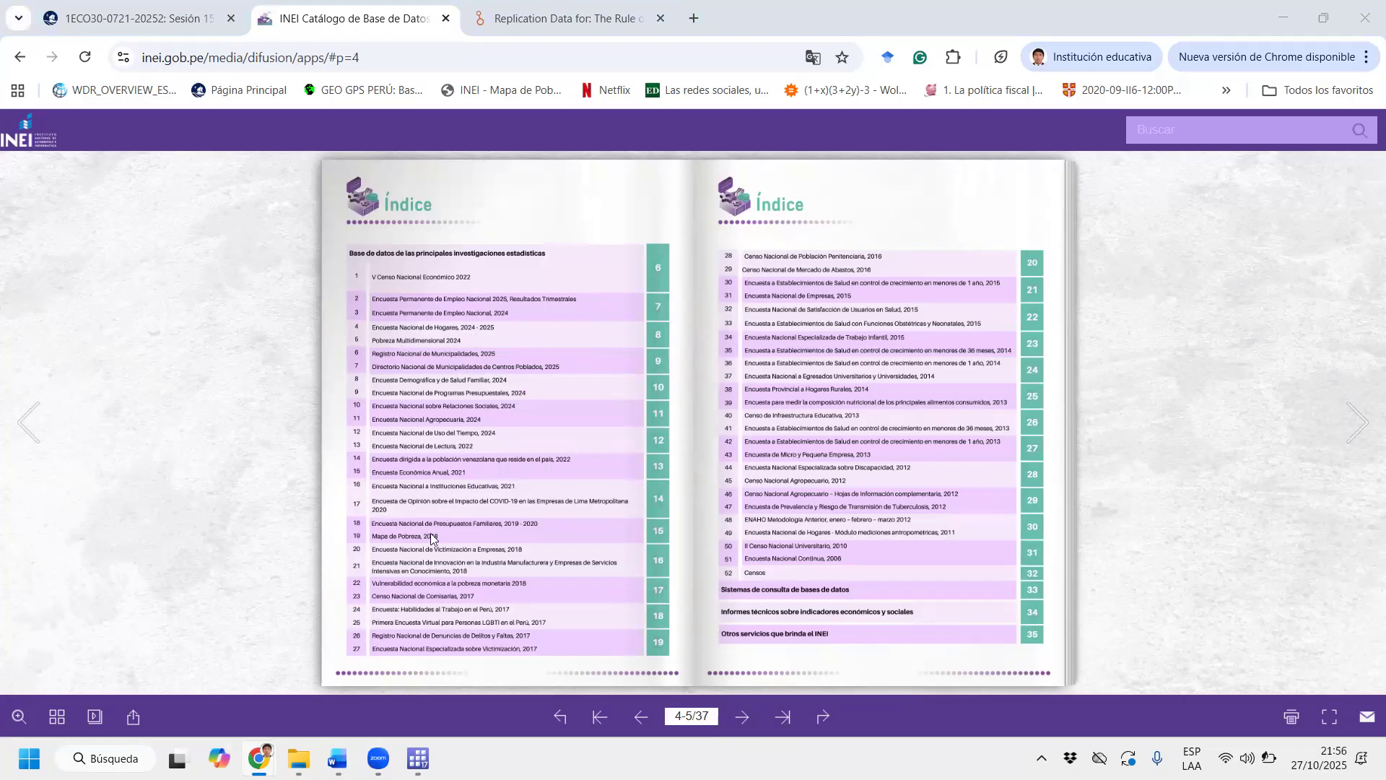
click(749, 715)
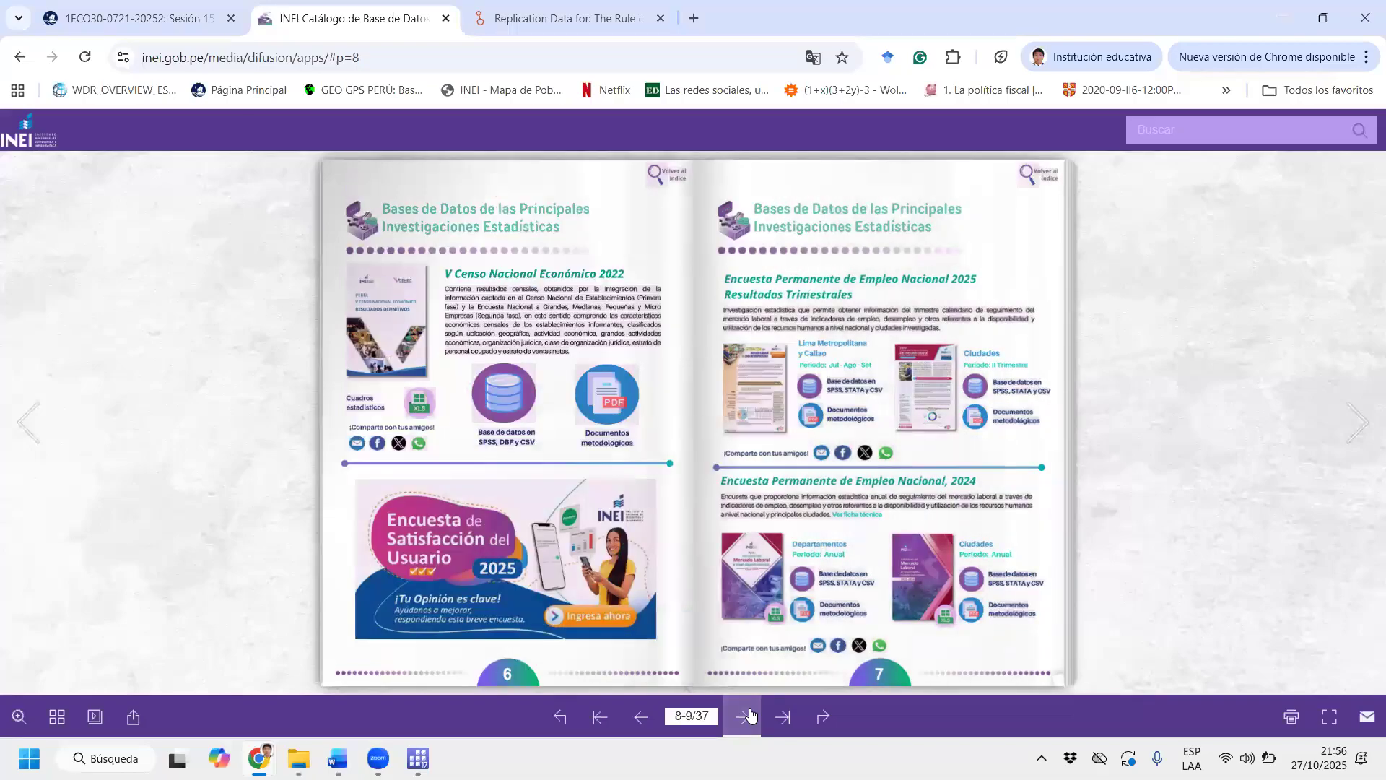
click(749, 715)
click(750, 715)
click(750, 714)
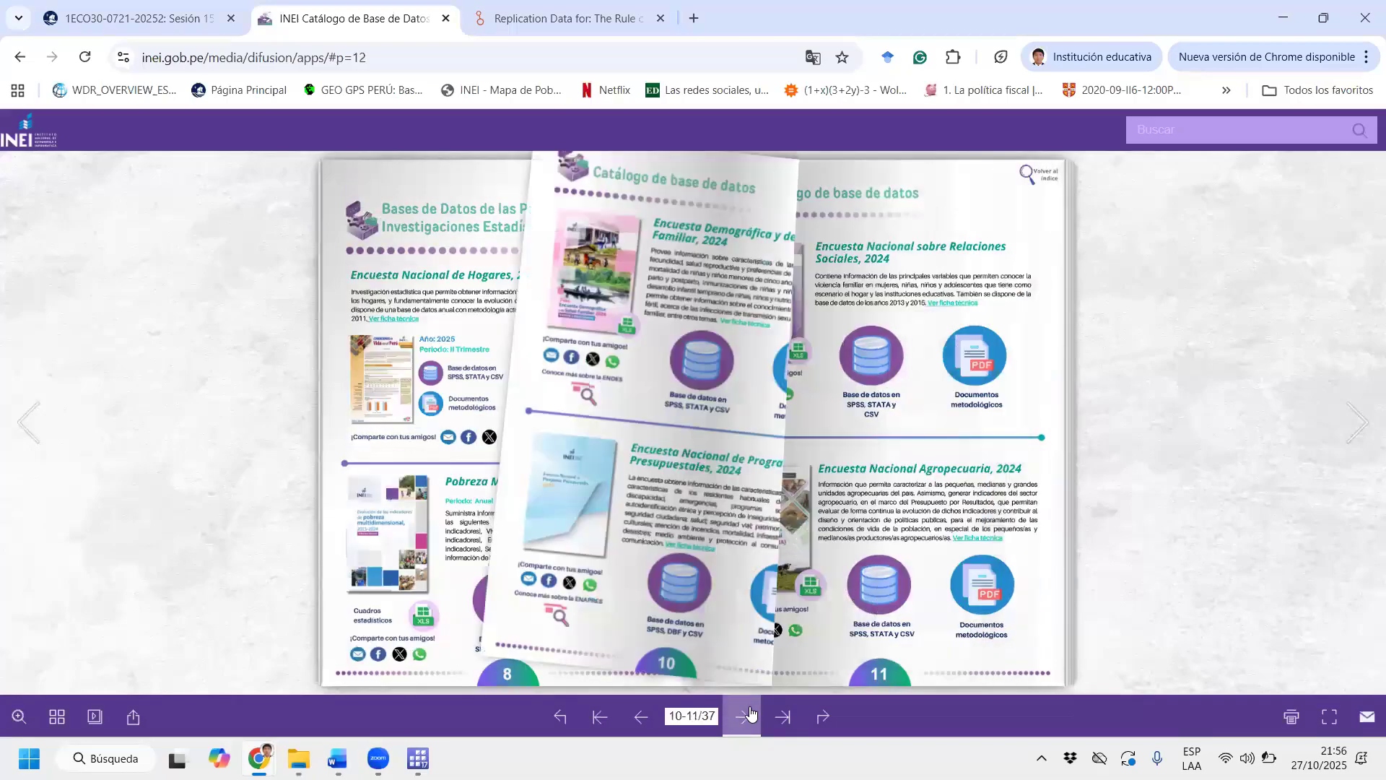
click(749, 715)
click(749, 715)
click(750, 715)
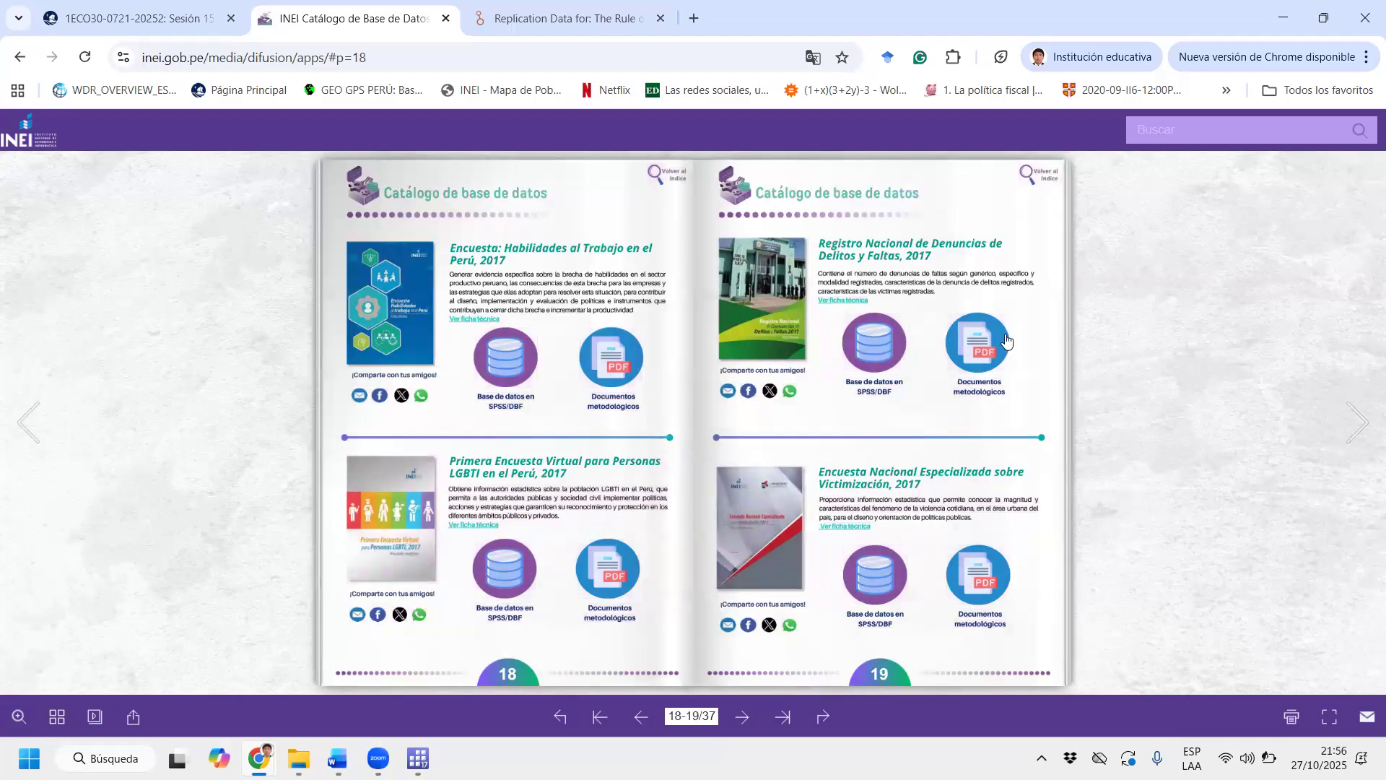
Browse the older surveys and censuses in the catalogue from page 20 up to the database query systems on page 33.
click(749, 723)
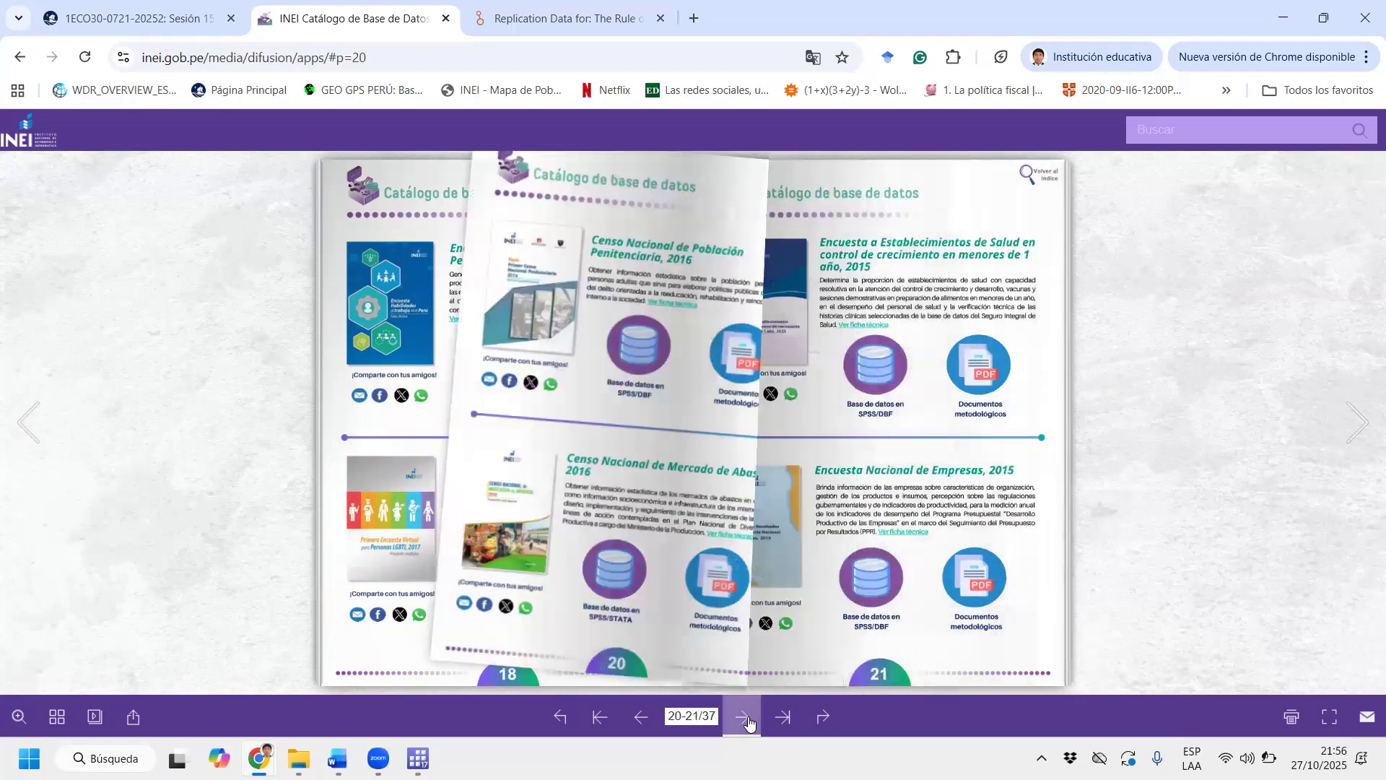
click(750, 722)
click(748, 720)
click(748, 720)
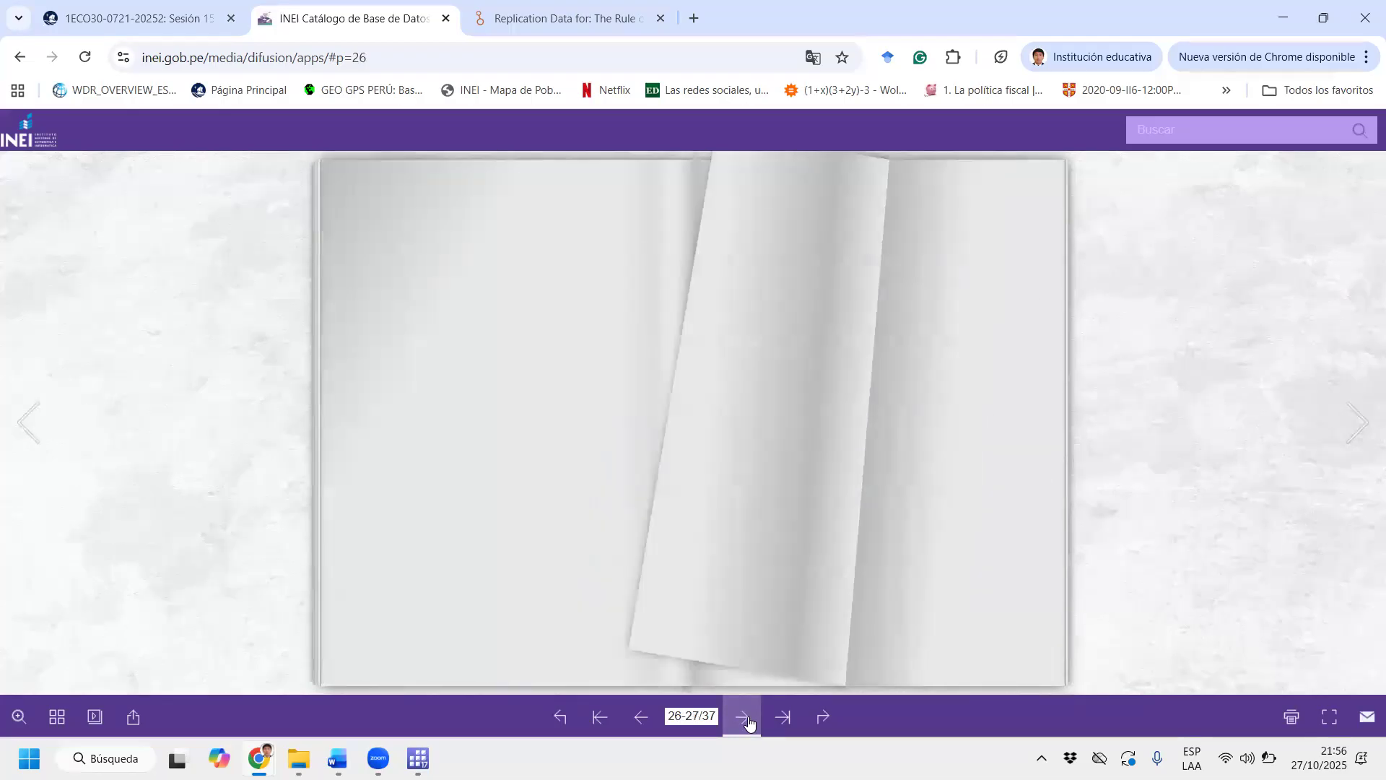
click(748, 721)
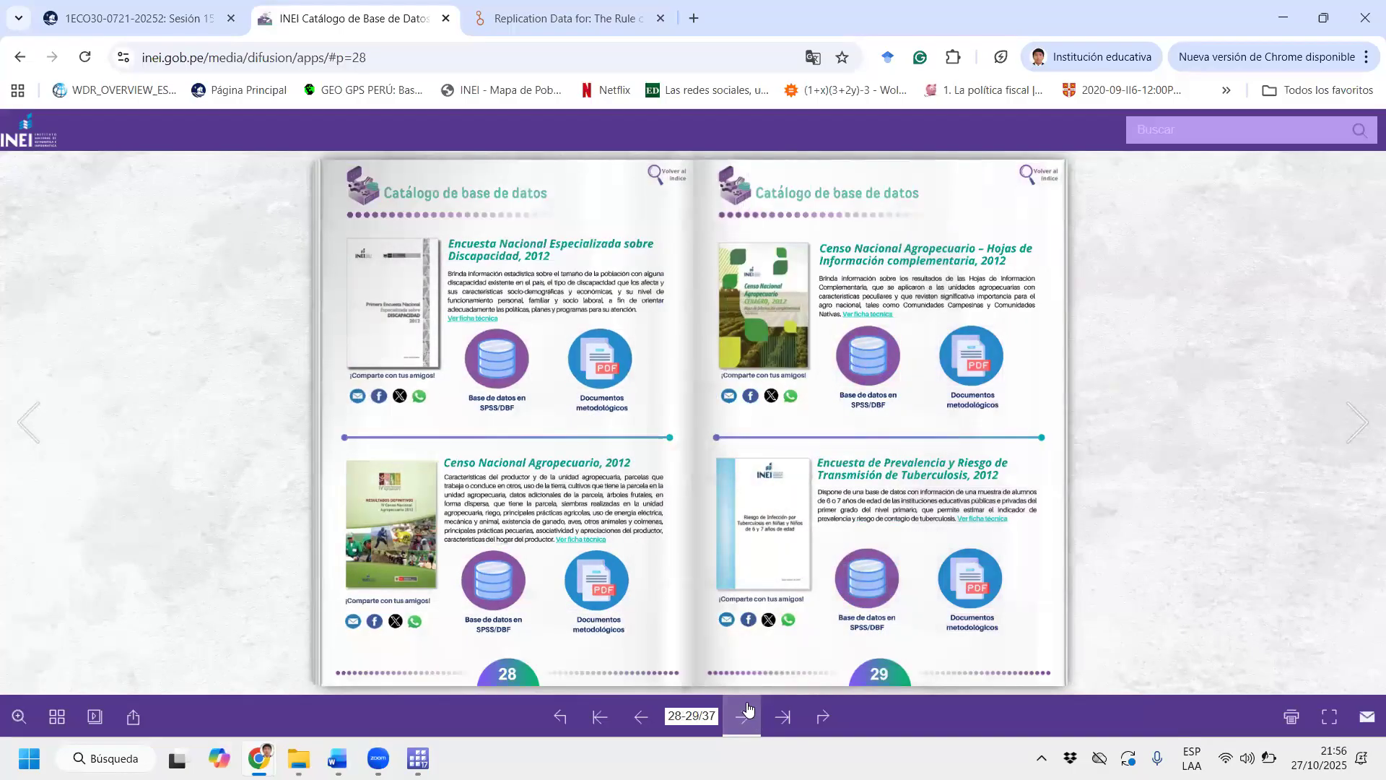
click(747, 713)
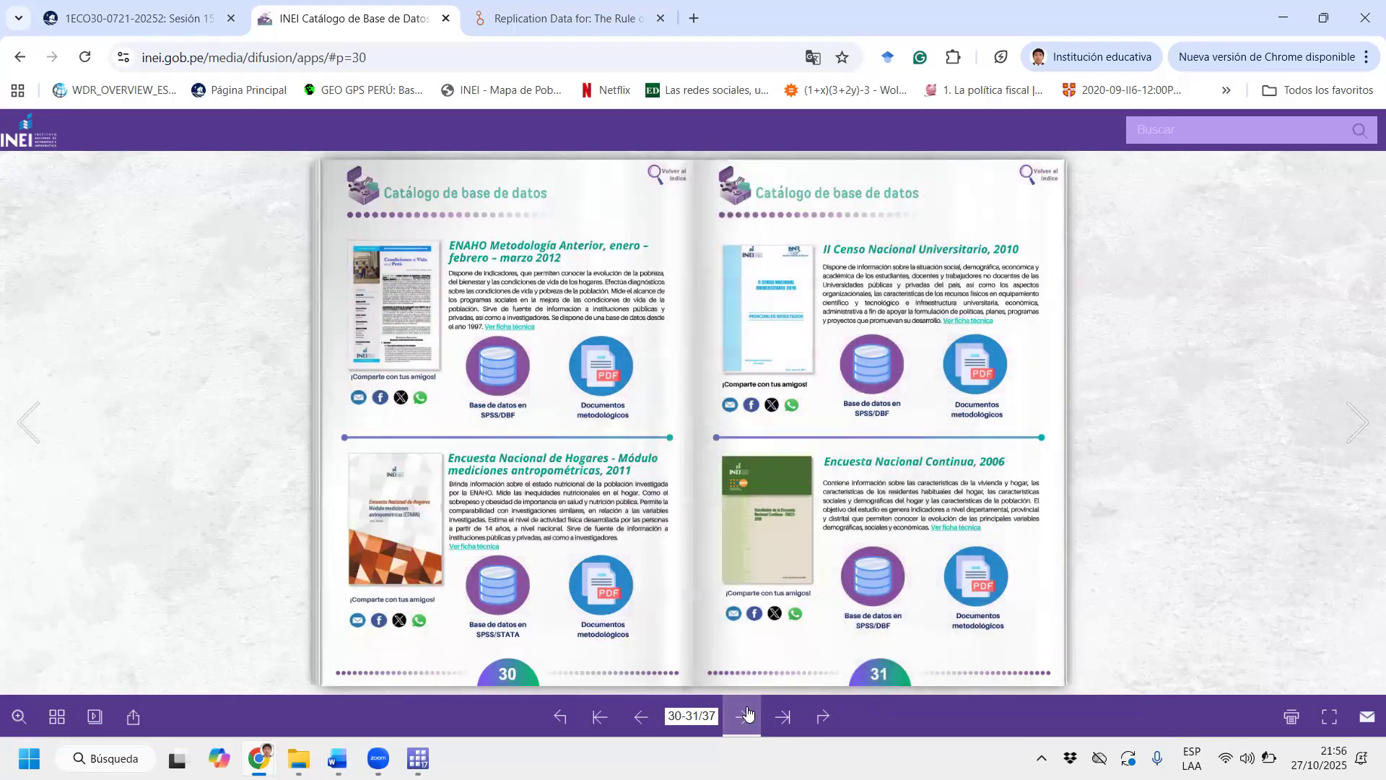
click(748, 713)
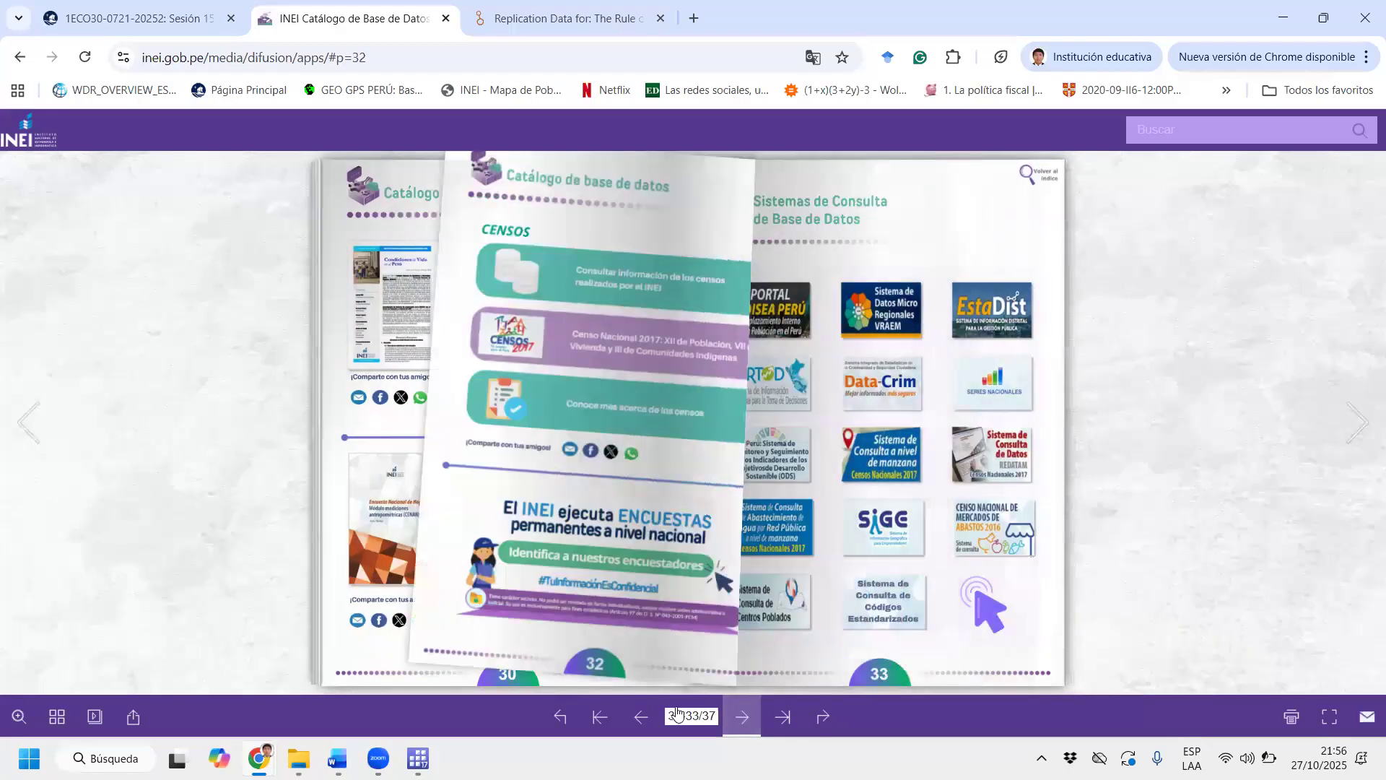
Page back through the INEI catalogue from the database query systems to the household and municipality databases on pages 8 and 9.
click(642, 717)
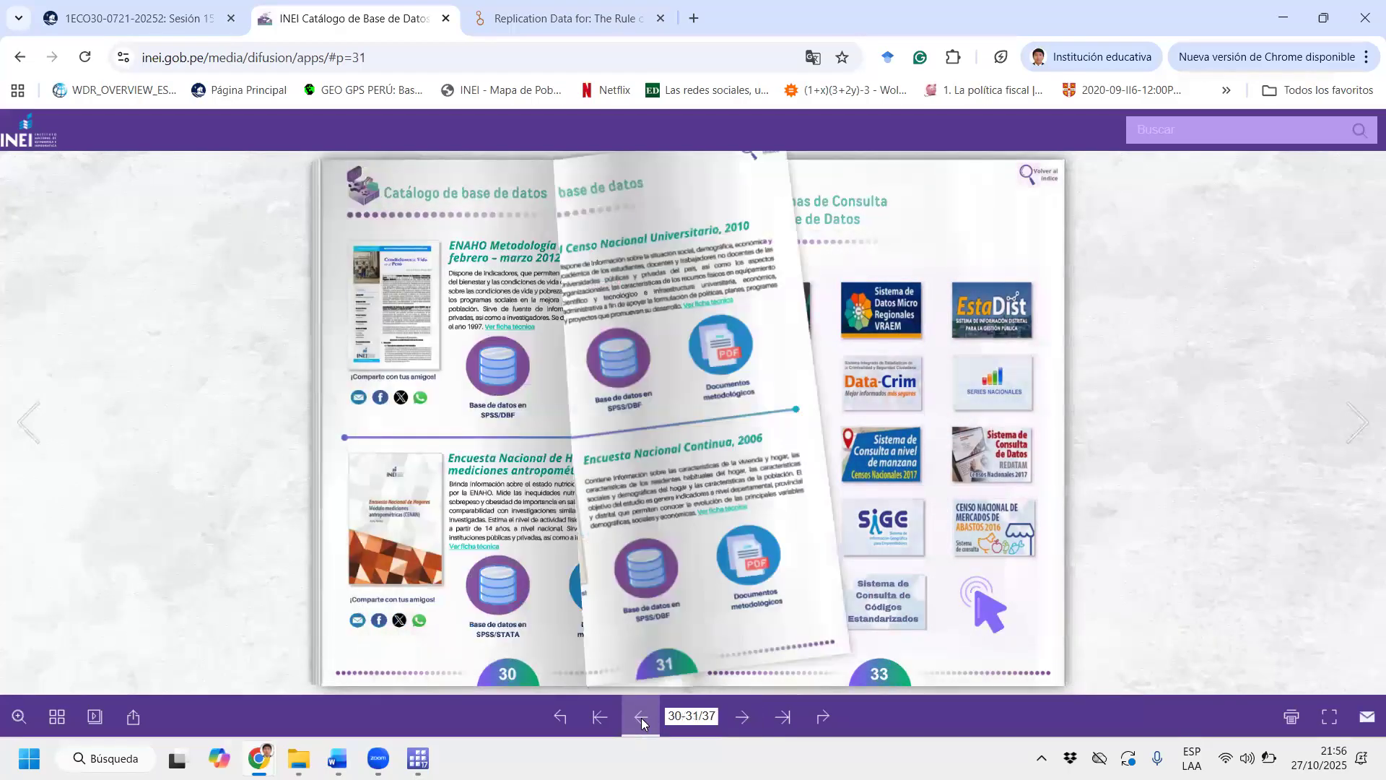
click(642, 719)
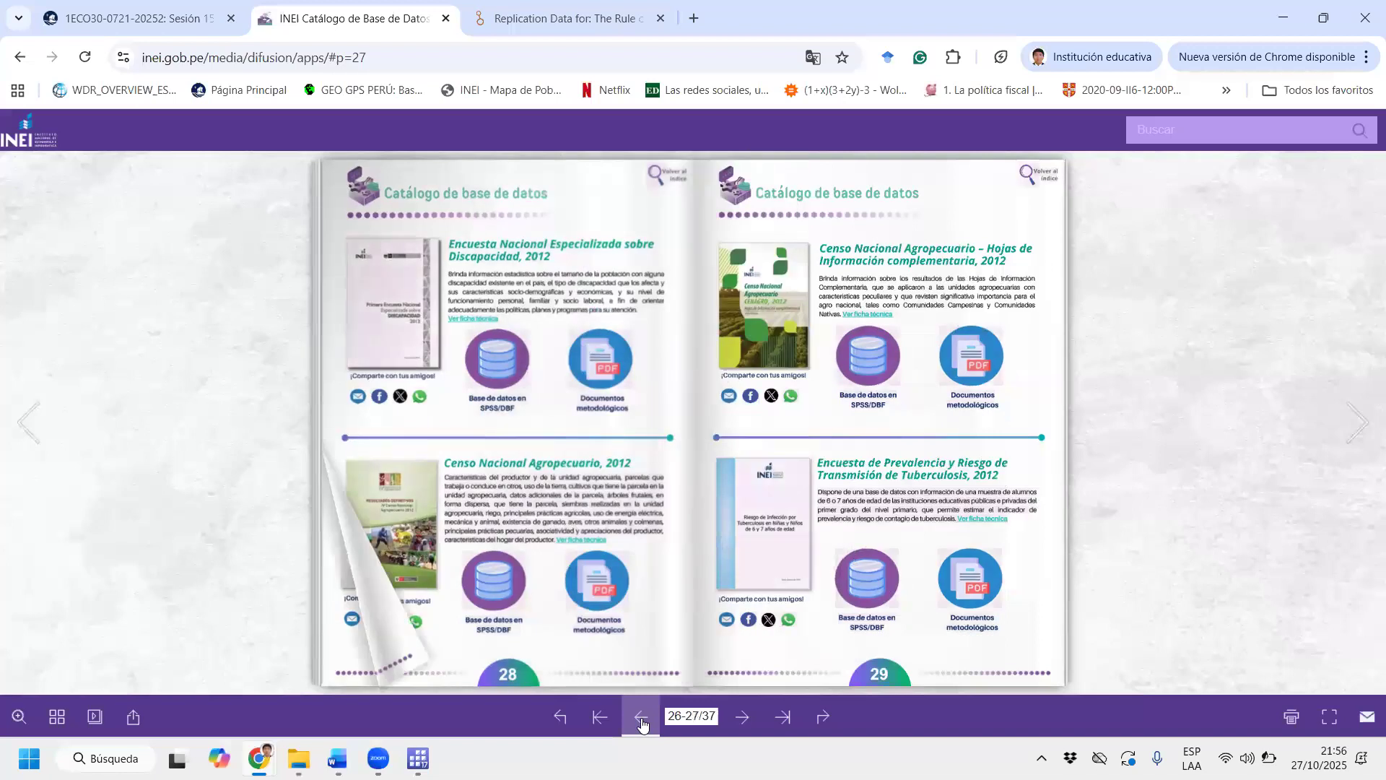
click(642, 720)
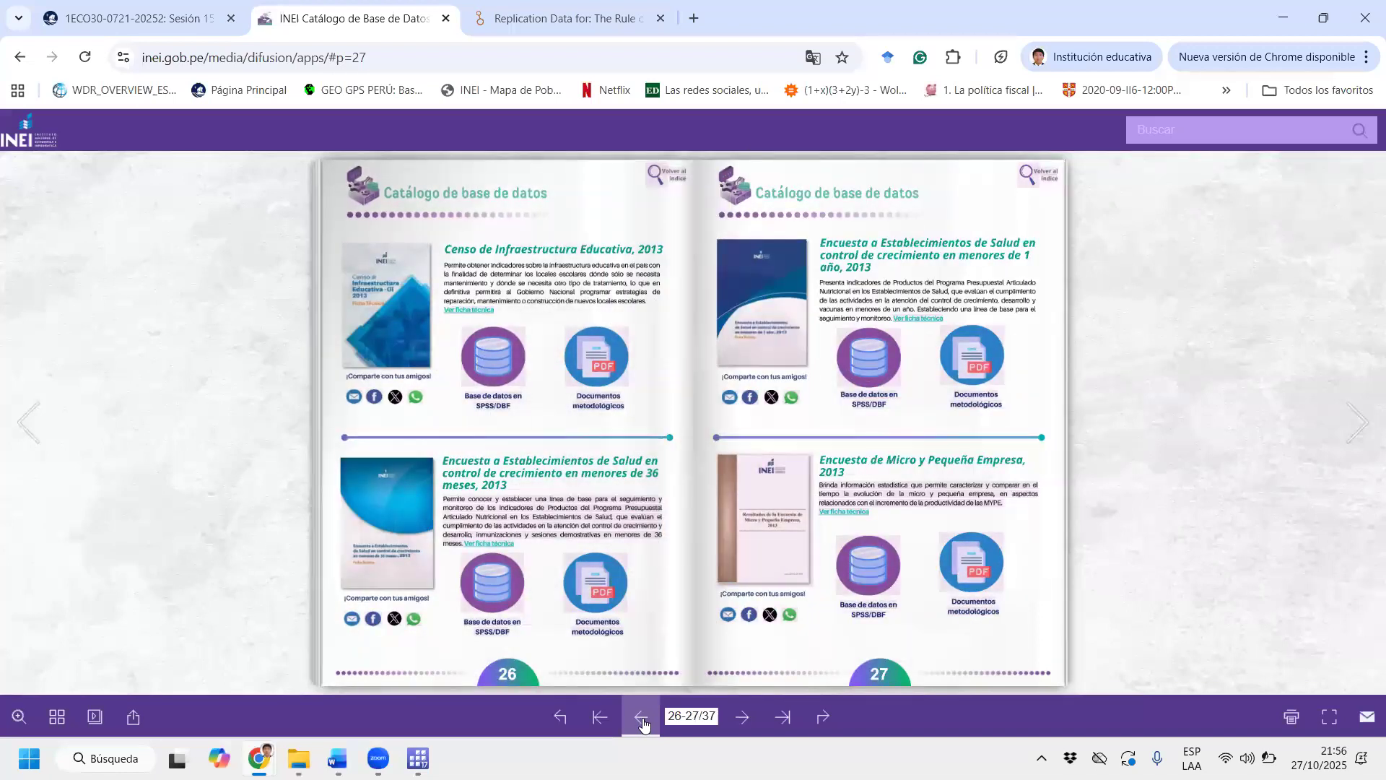
click(642, 719)
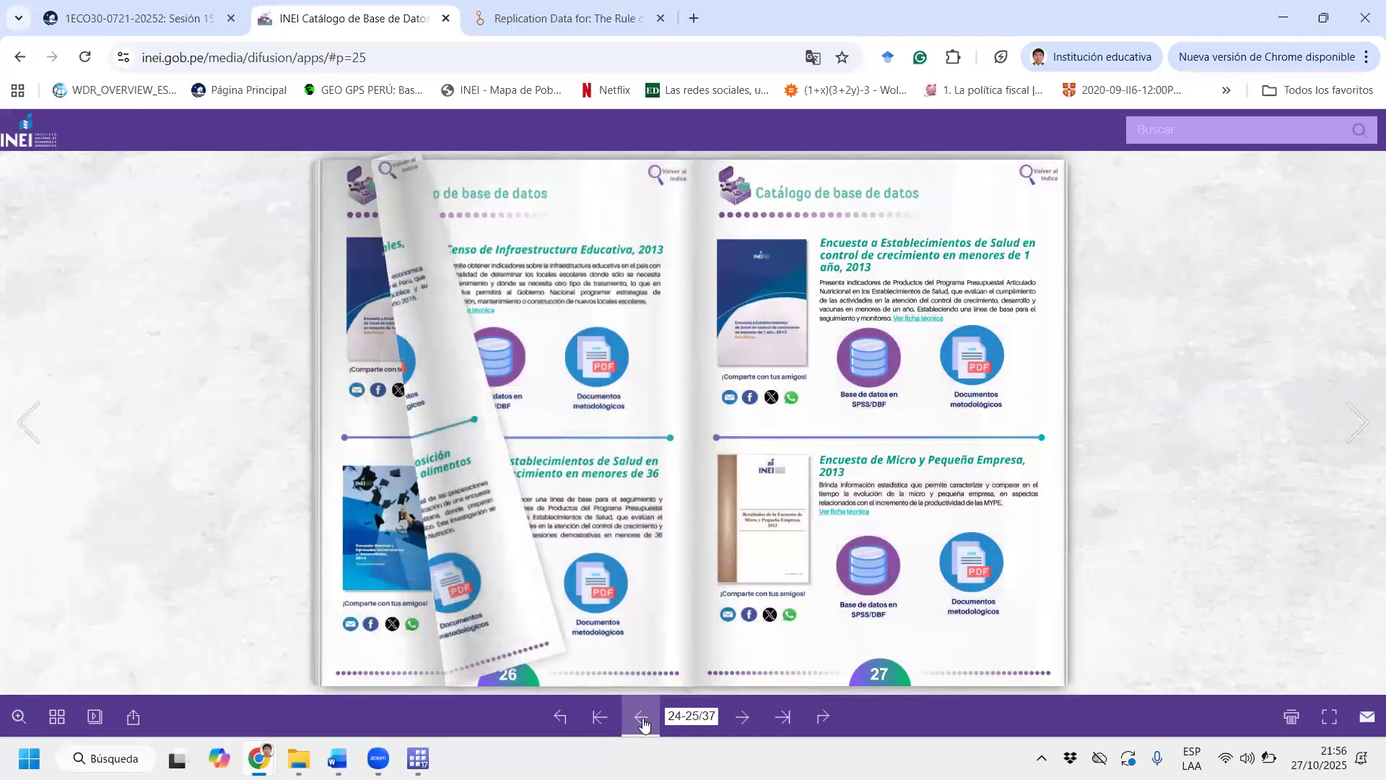
click(642, 719)
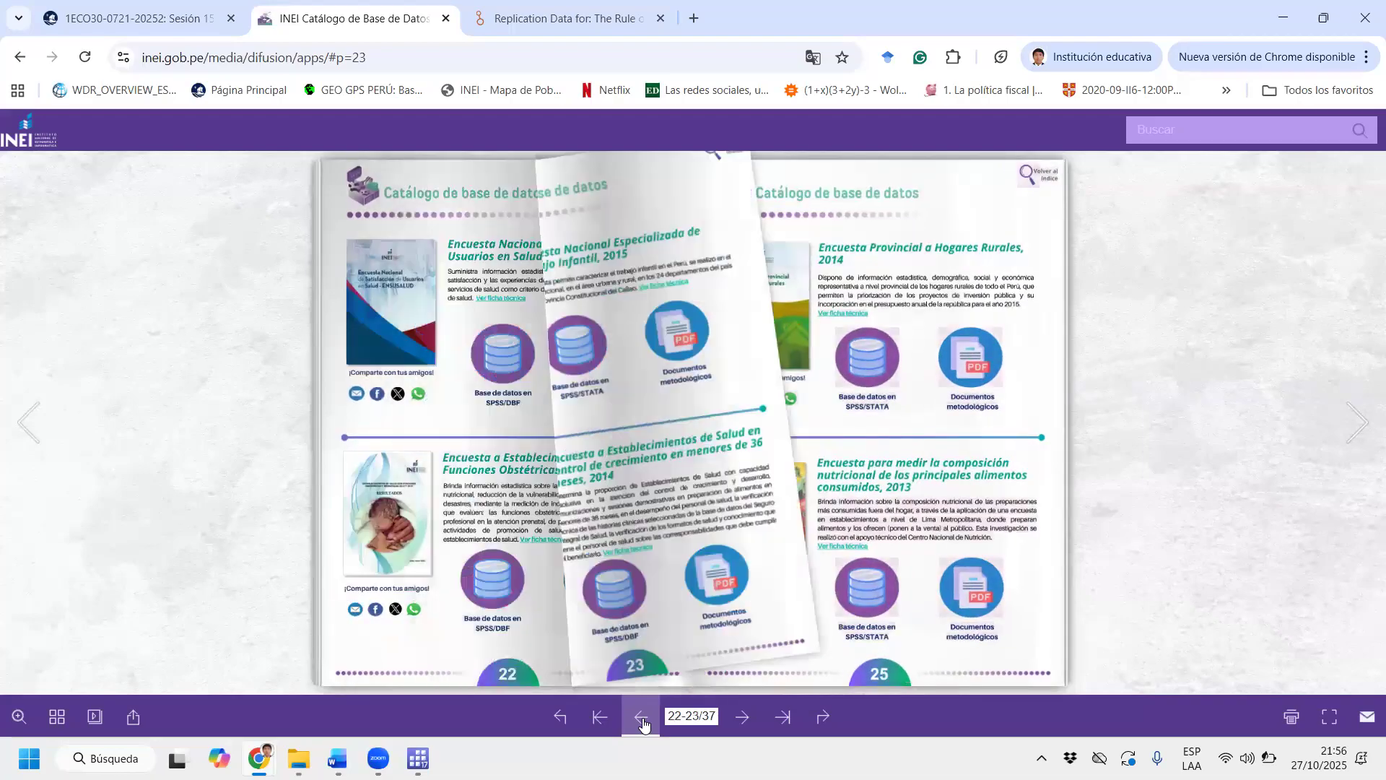
click(643, 721)
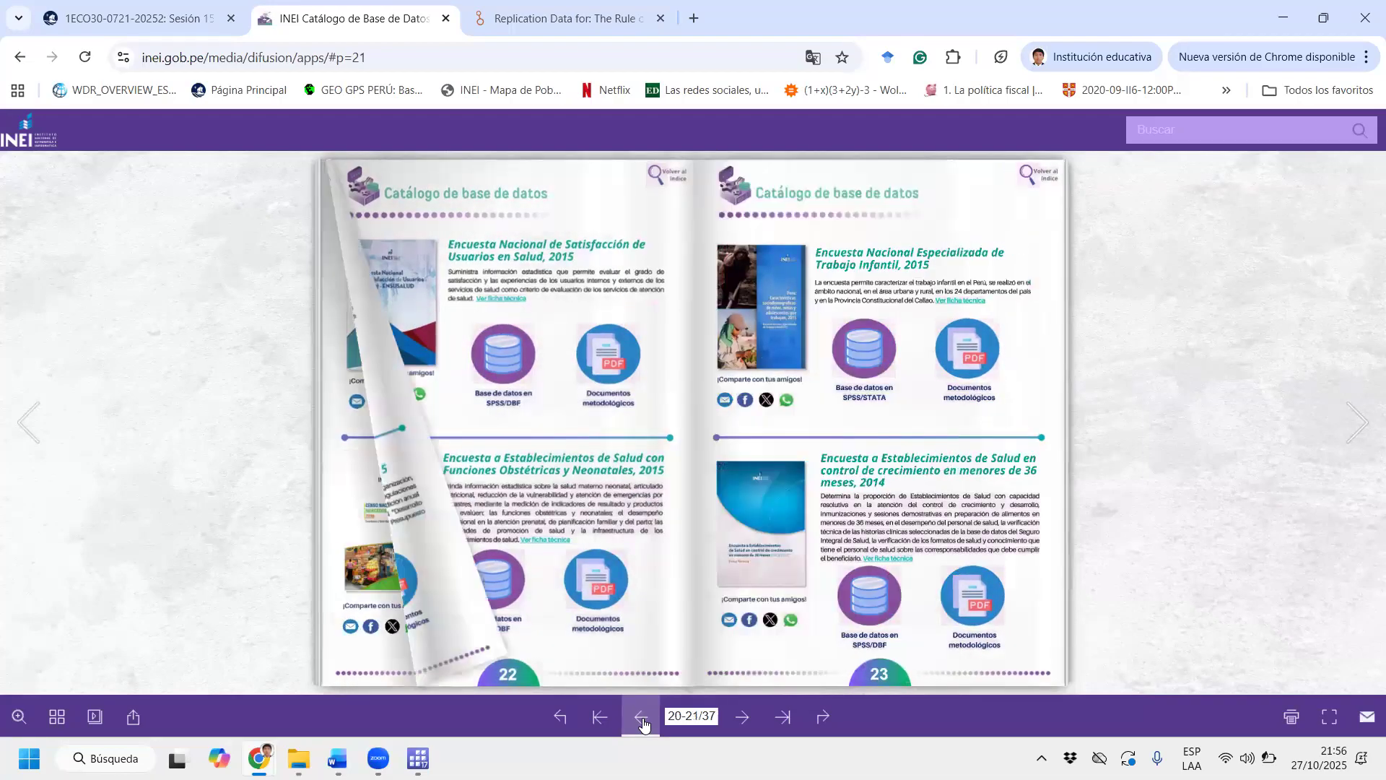
click(642, 719)
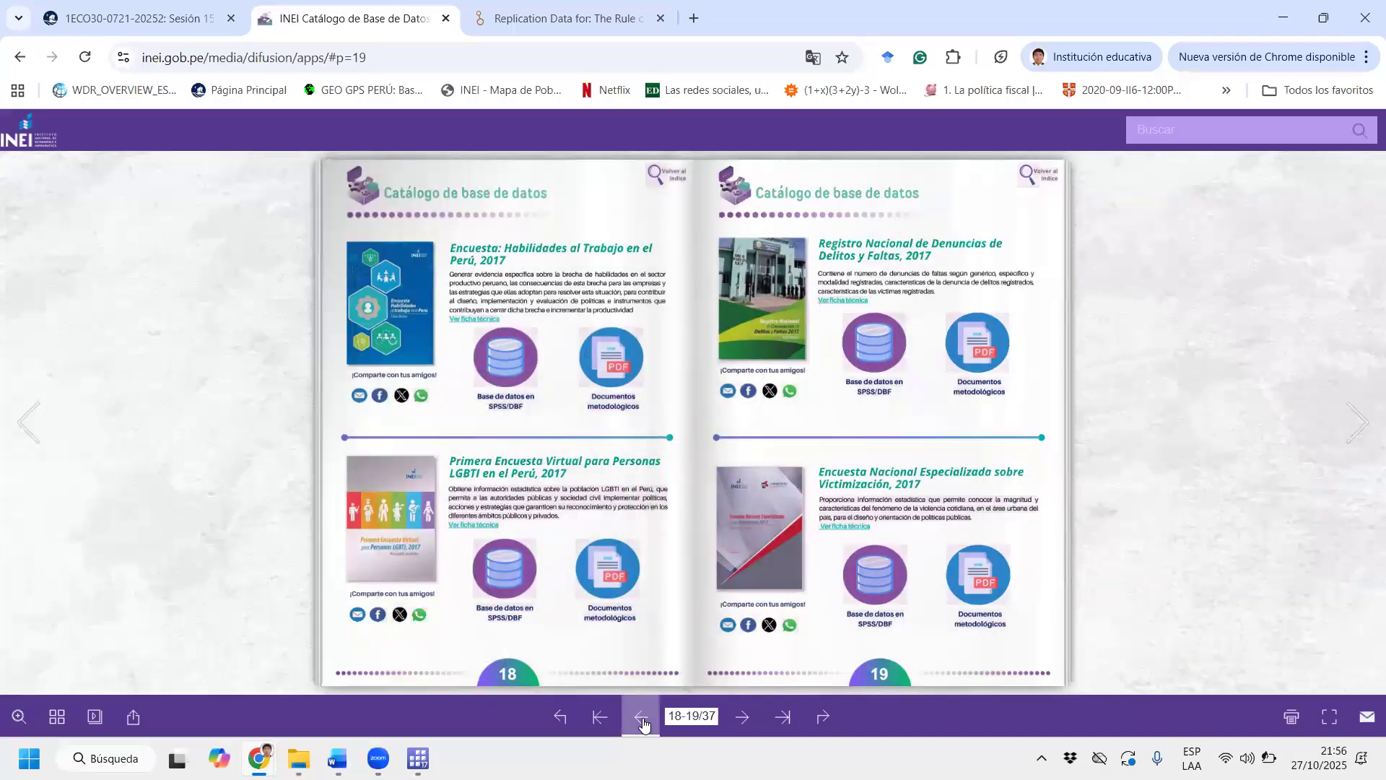
click(643, 719)
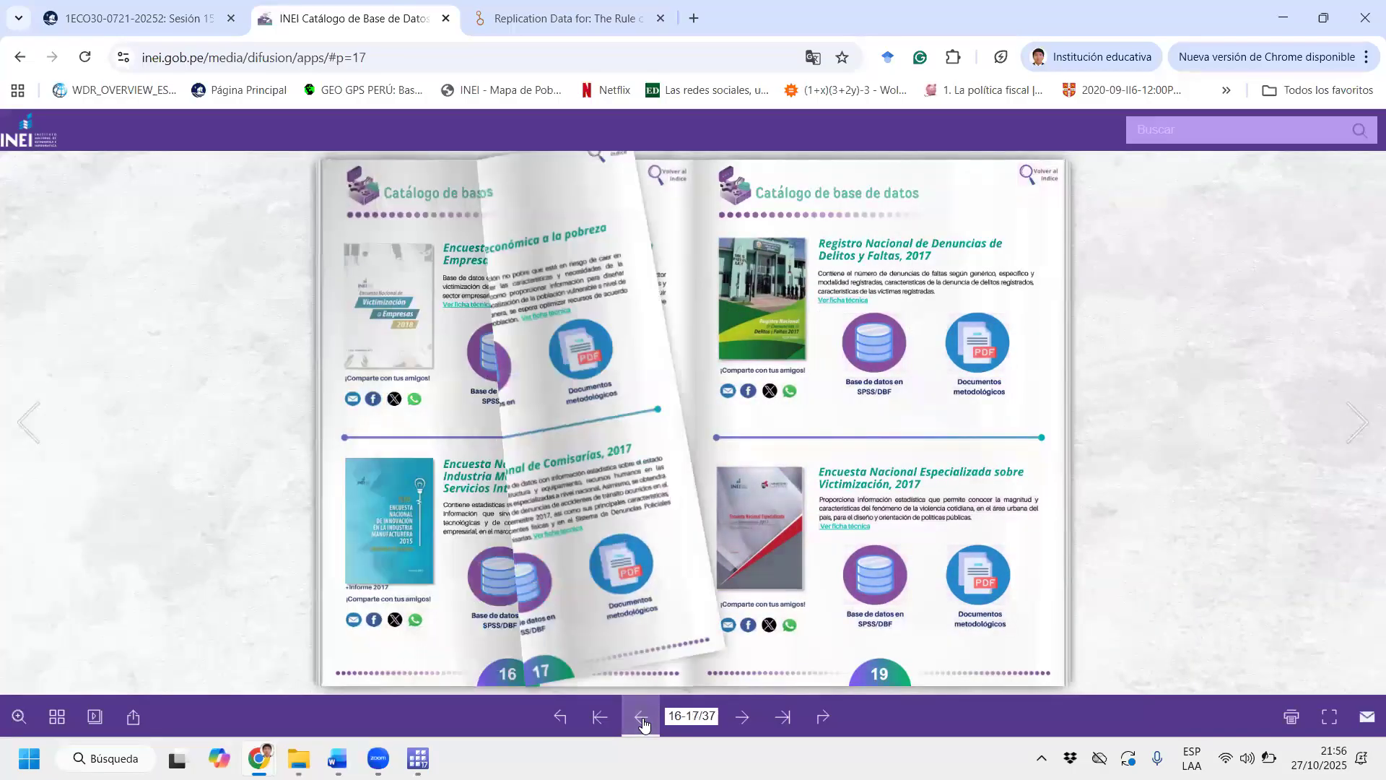
click(643, 719)
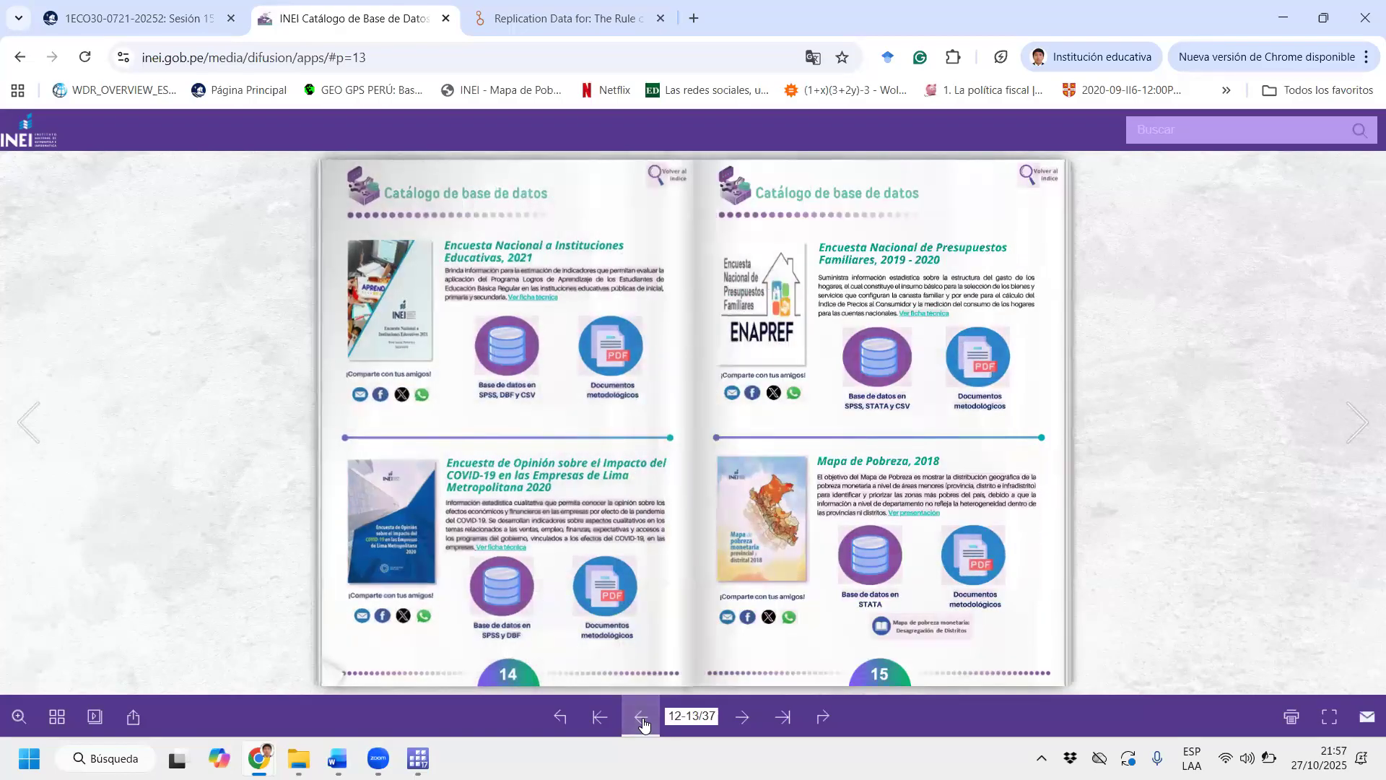
click(643, 719)
click(643, 719)
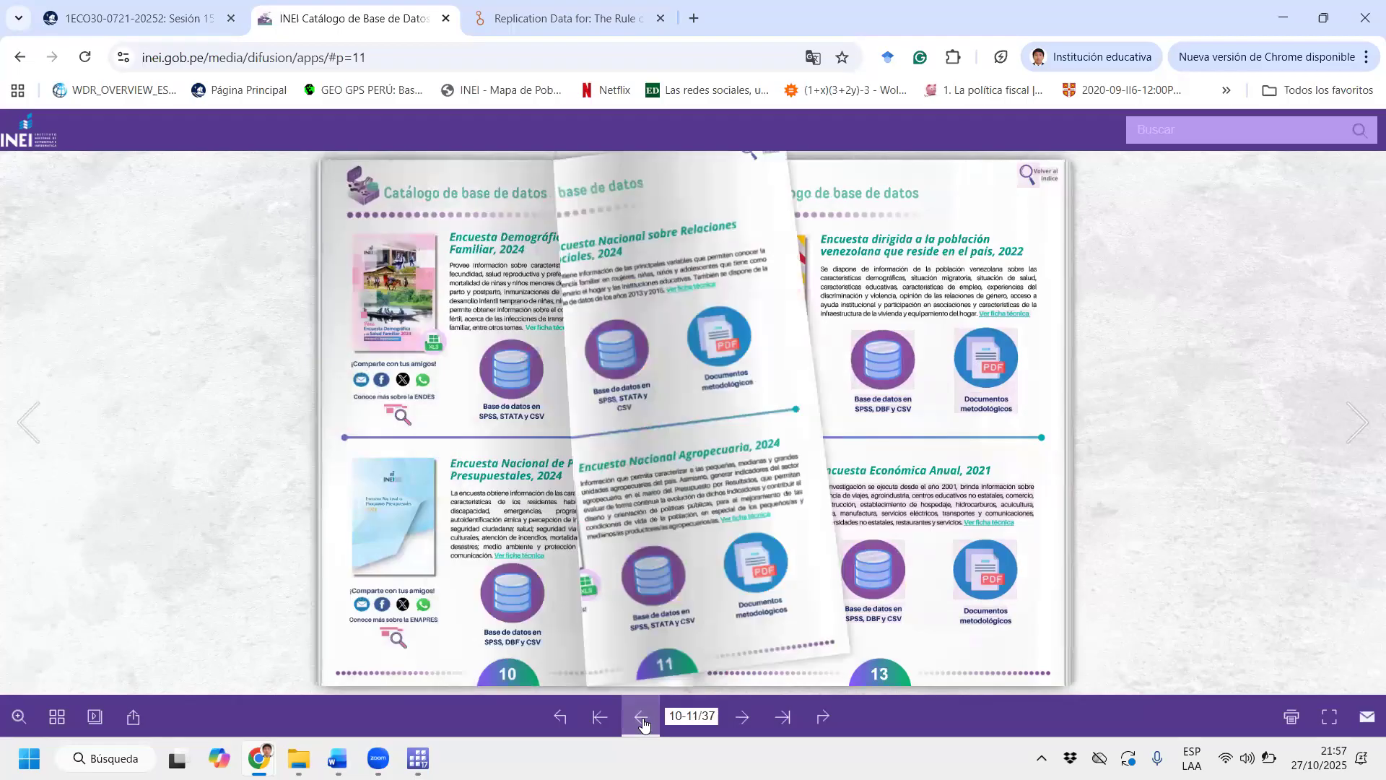
click(643, 719)
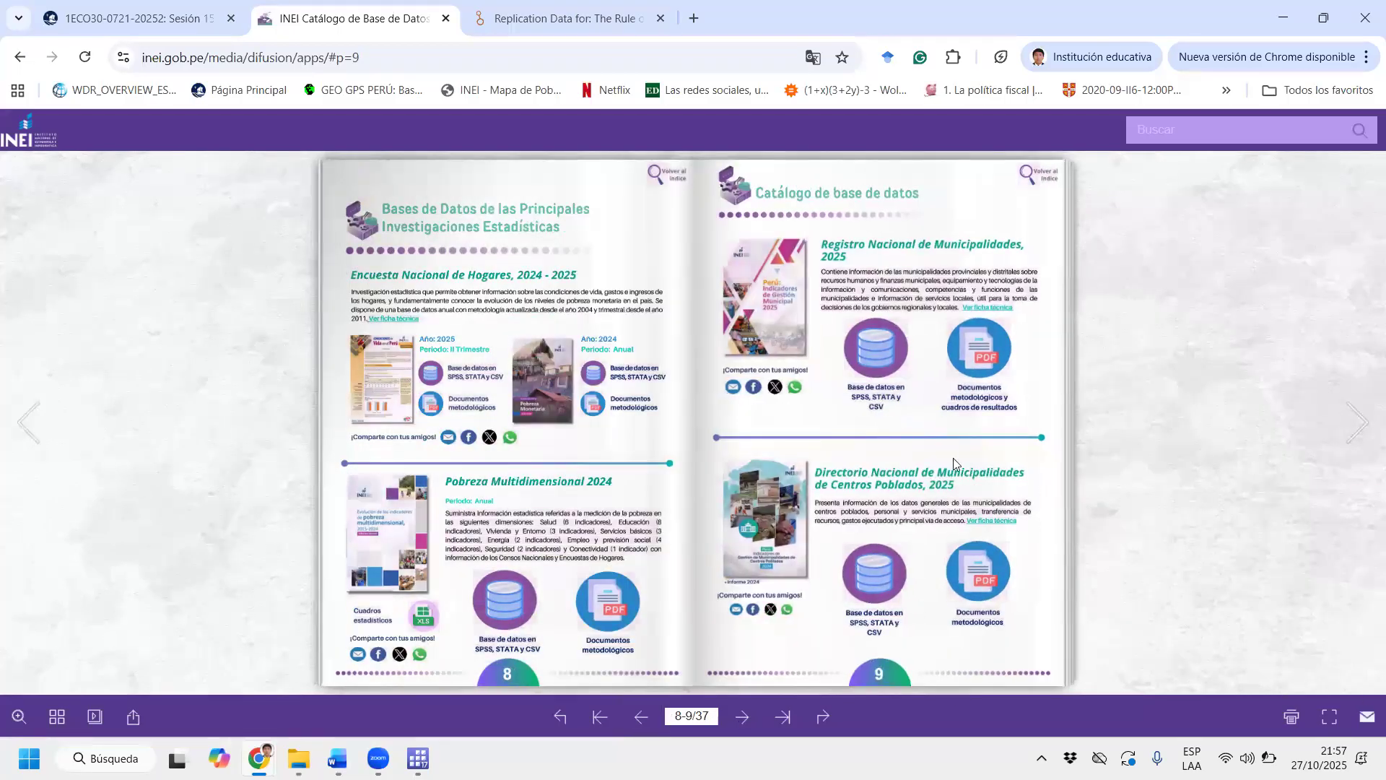
Review the economic census and employment surveys on pages 6 and 7, and return past the index to pages 2 and 3.
click(651, 725)
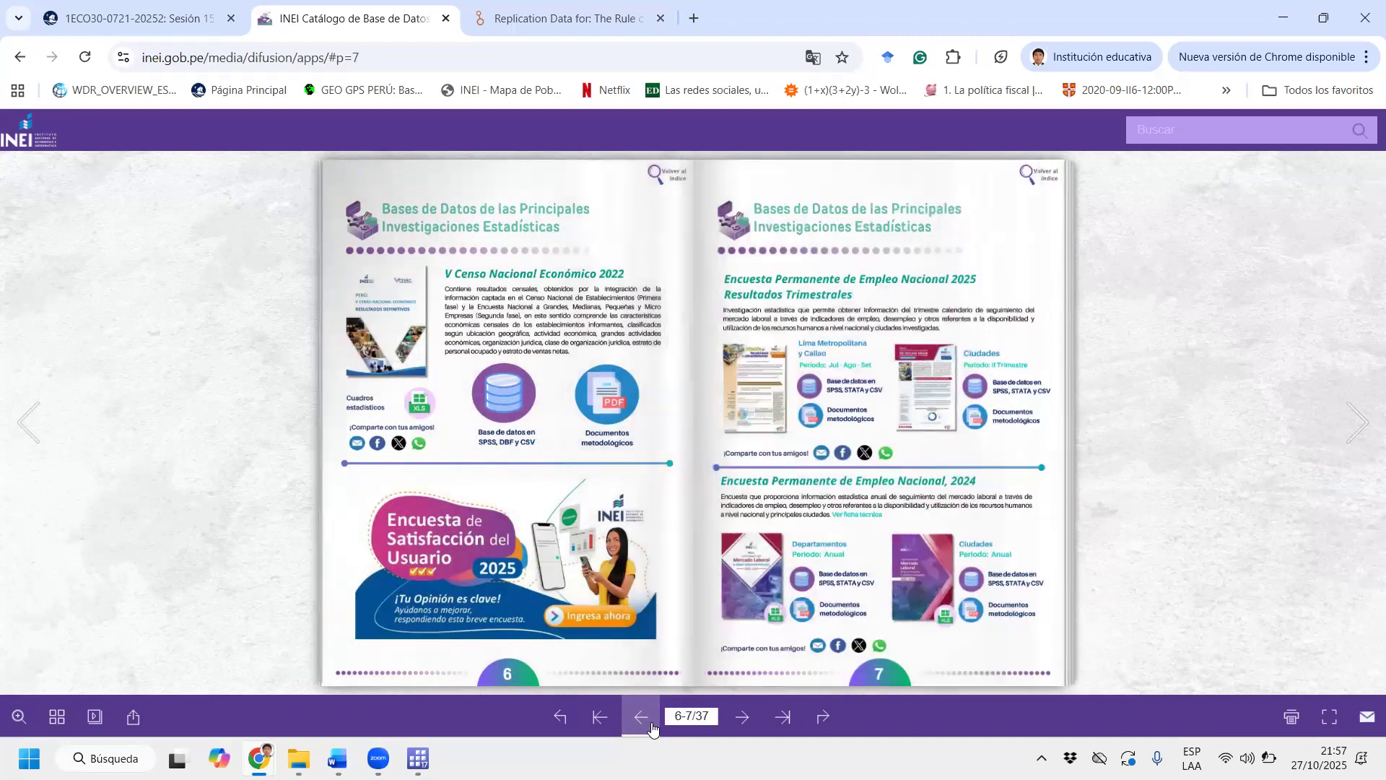
click(651, 725)
click(651, 725)
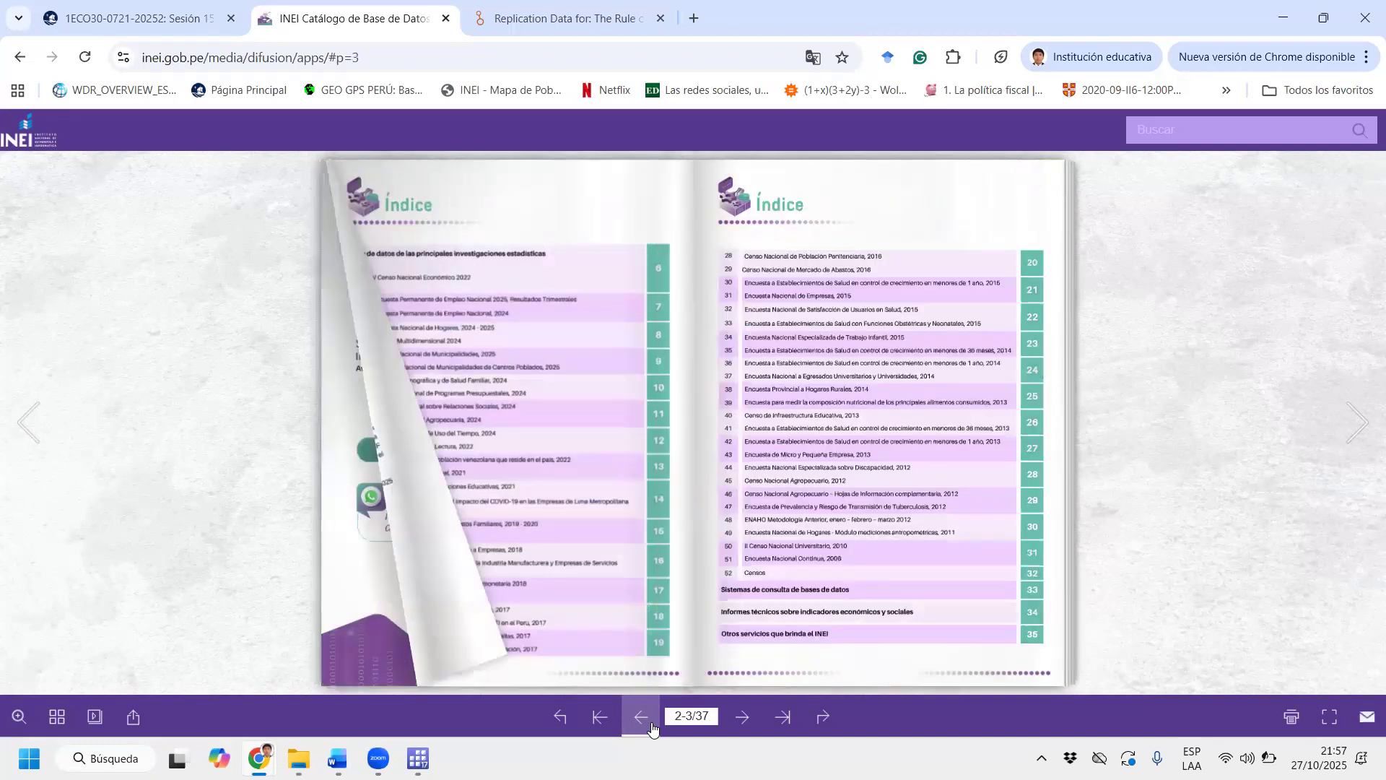